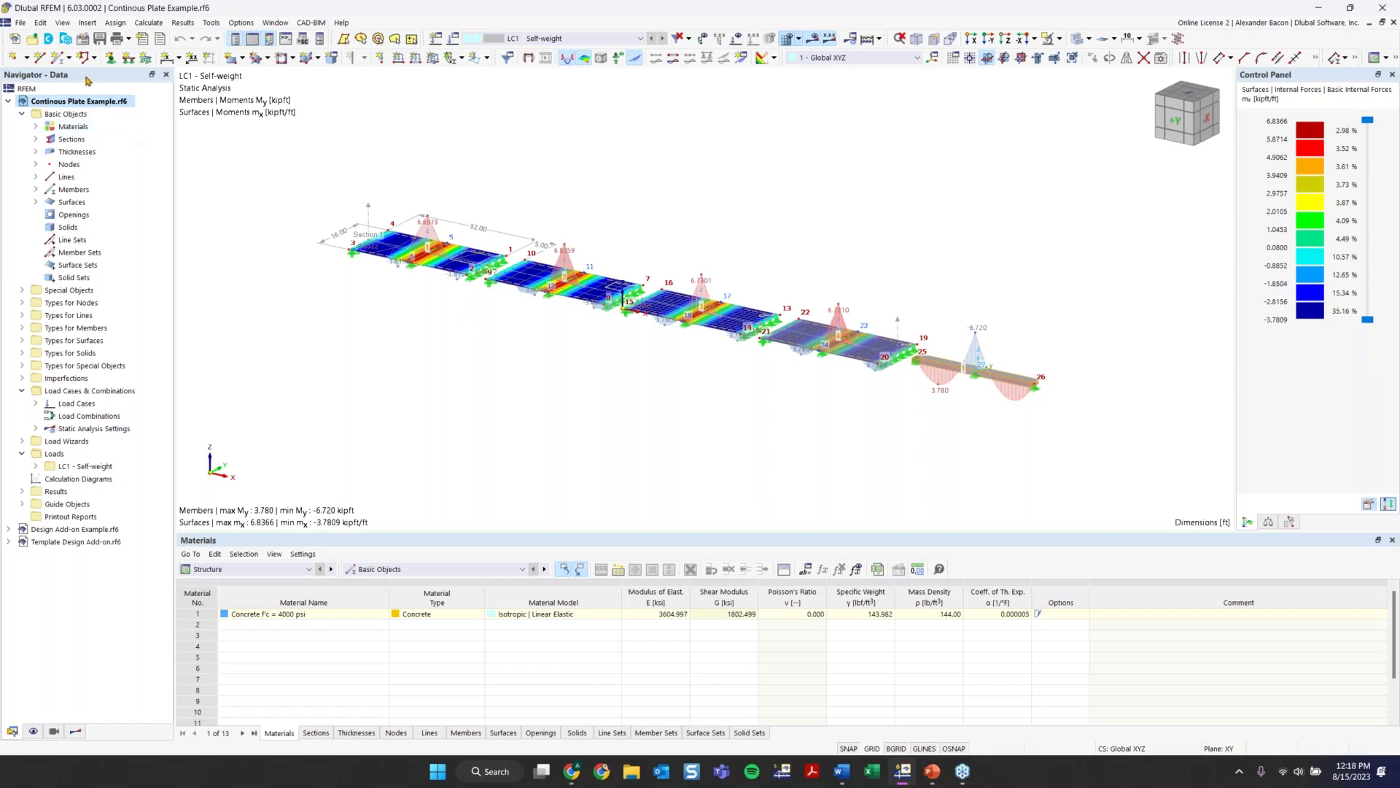
Step: Undock the Navigator and the Materials table, and shrink the table into a floating window below the model
drag(109, 75, 219, 100)
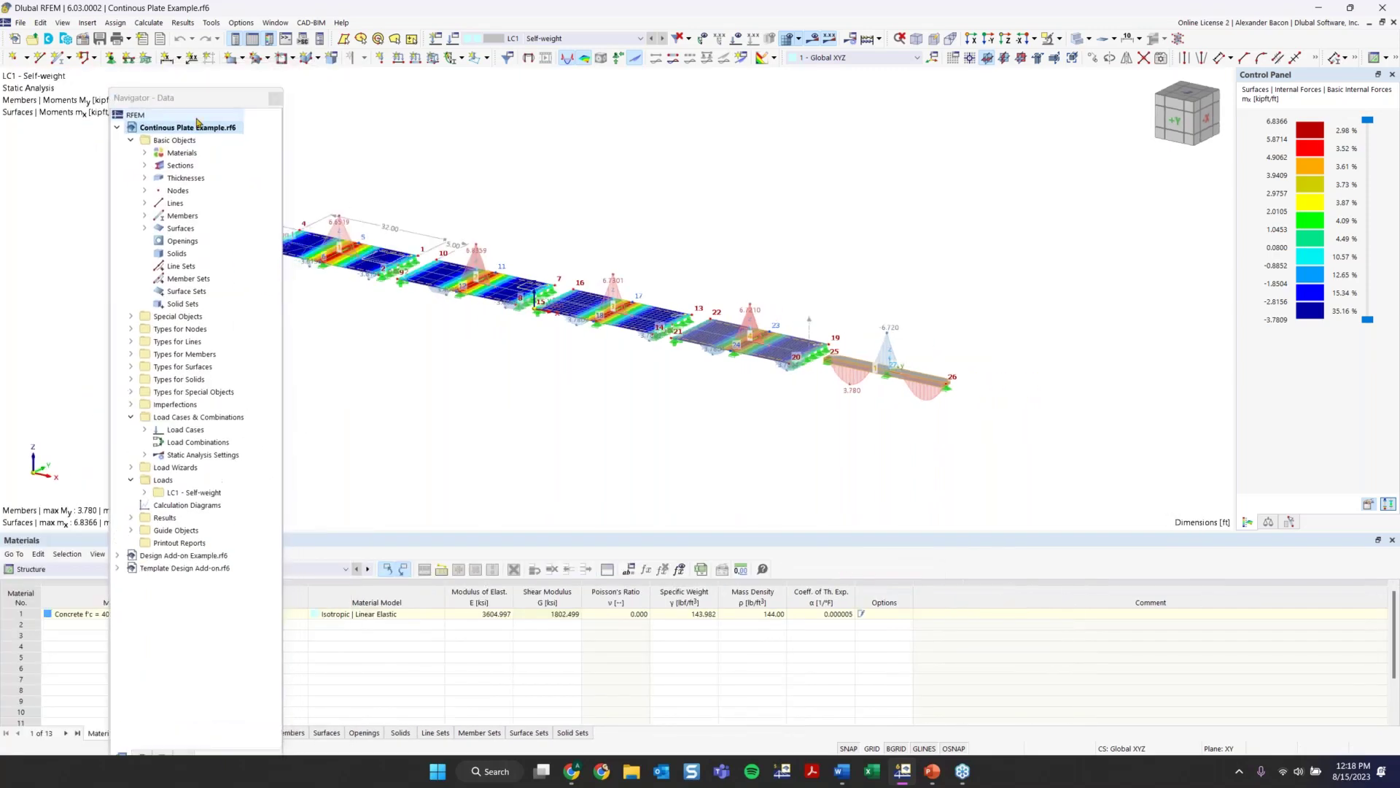
drag(581, 539, 430, 332)
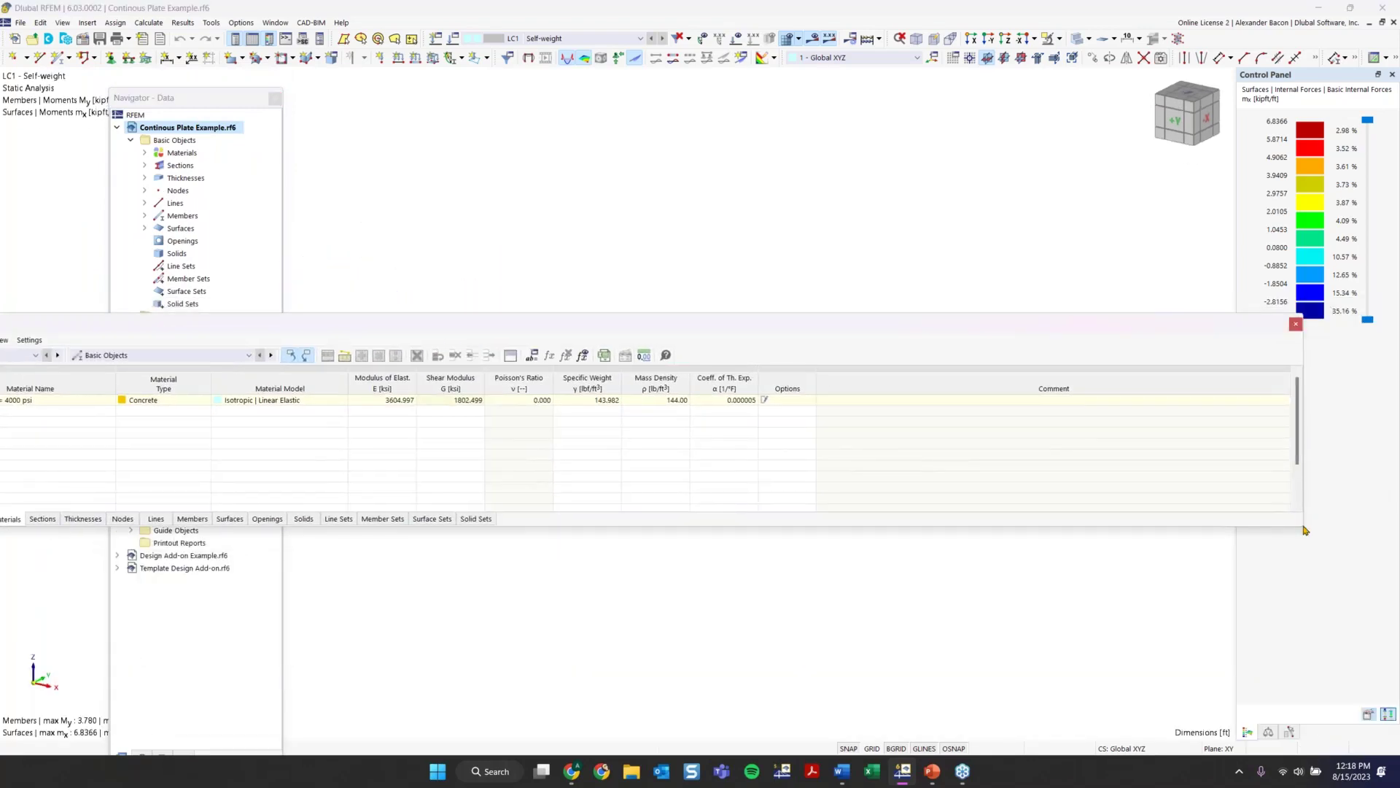
drag(1305, 530, 838, 580)
drag(501, 322, 925, 457)
Step: Undock the Control Panel, shorten it, and place it as a floating window beside the Materials table
drag(1282, 78, 1172, 63)
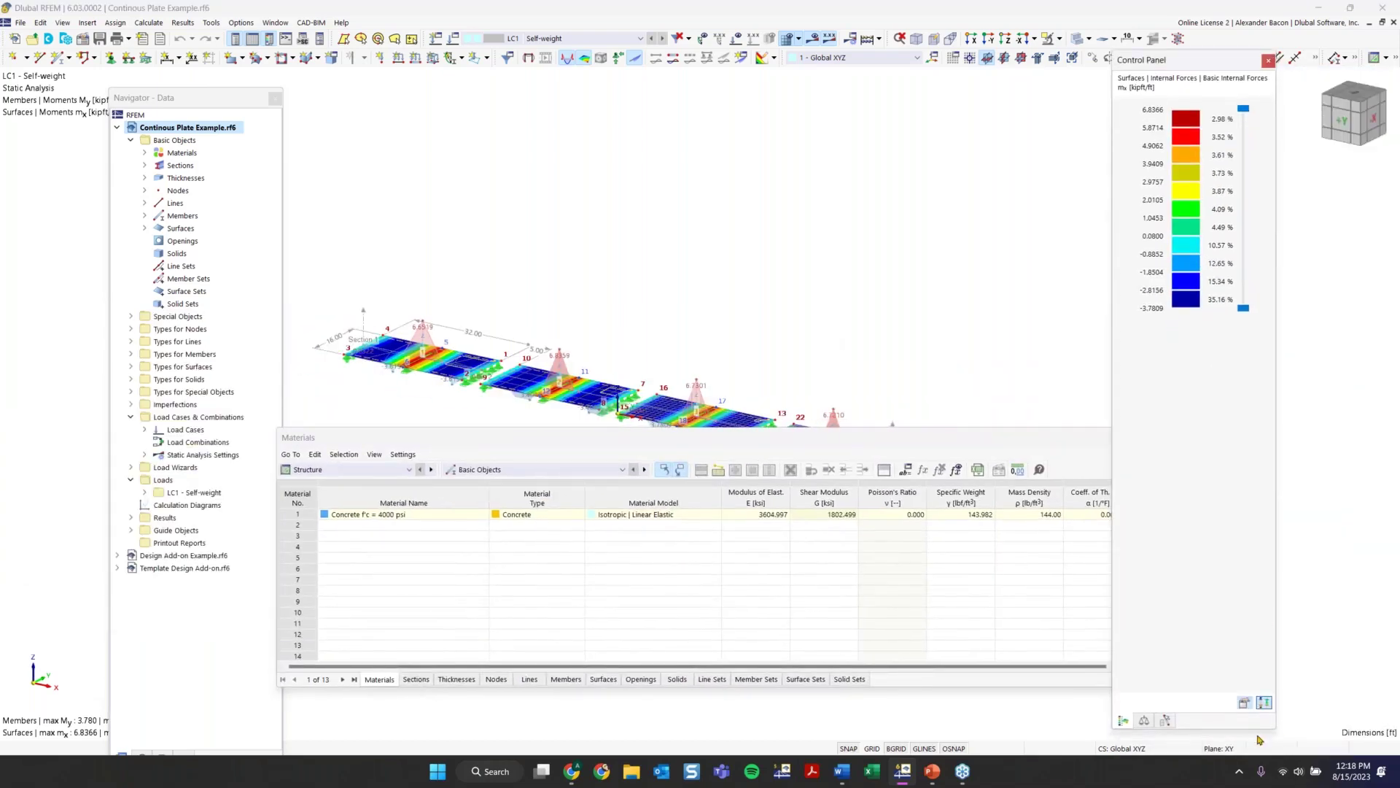
drag(1275, 732, 1275, 525)
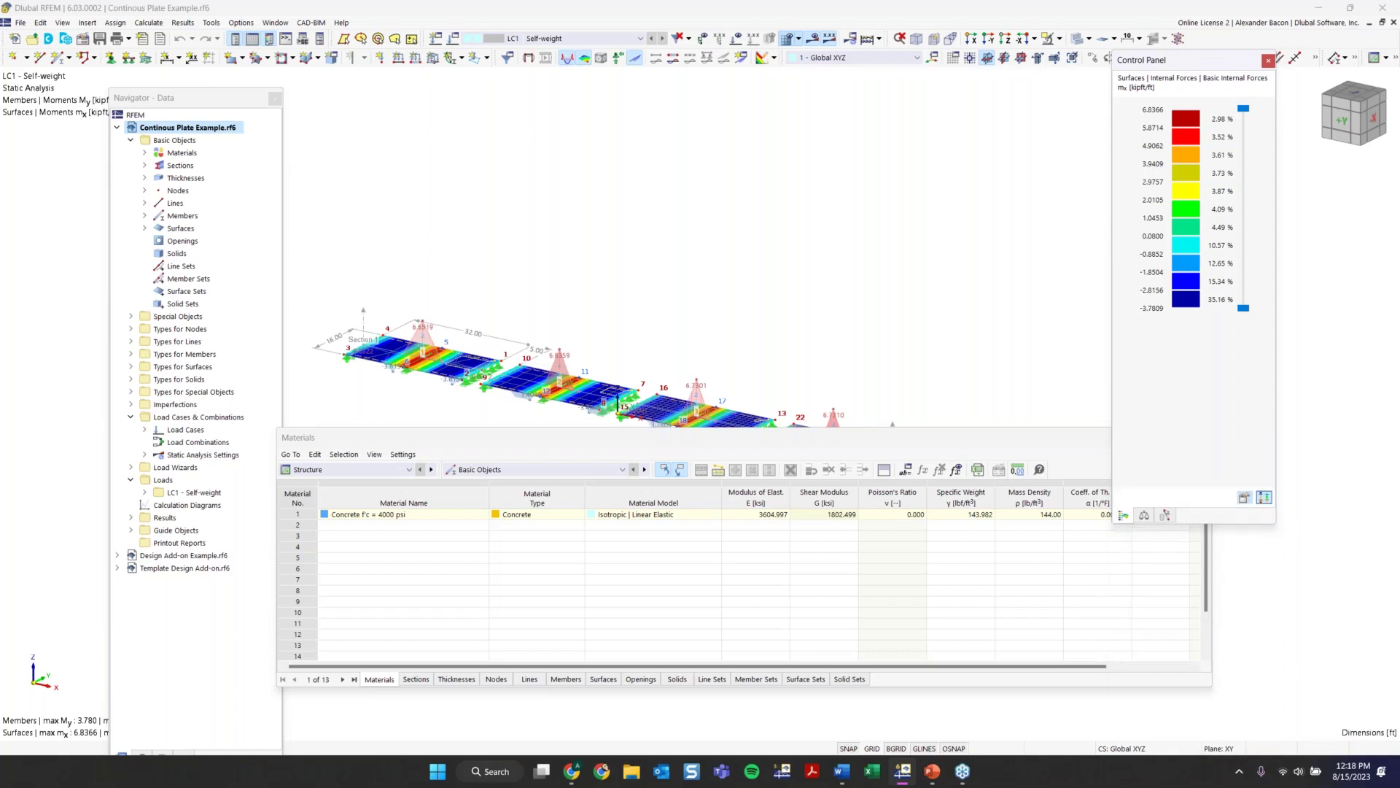
drag(1170, 71, 1270, 111)
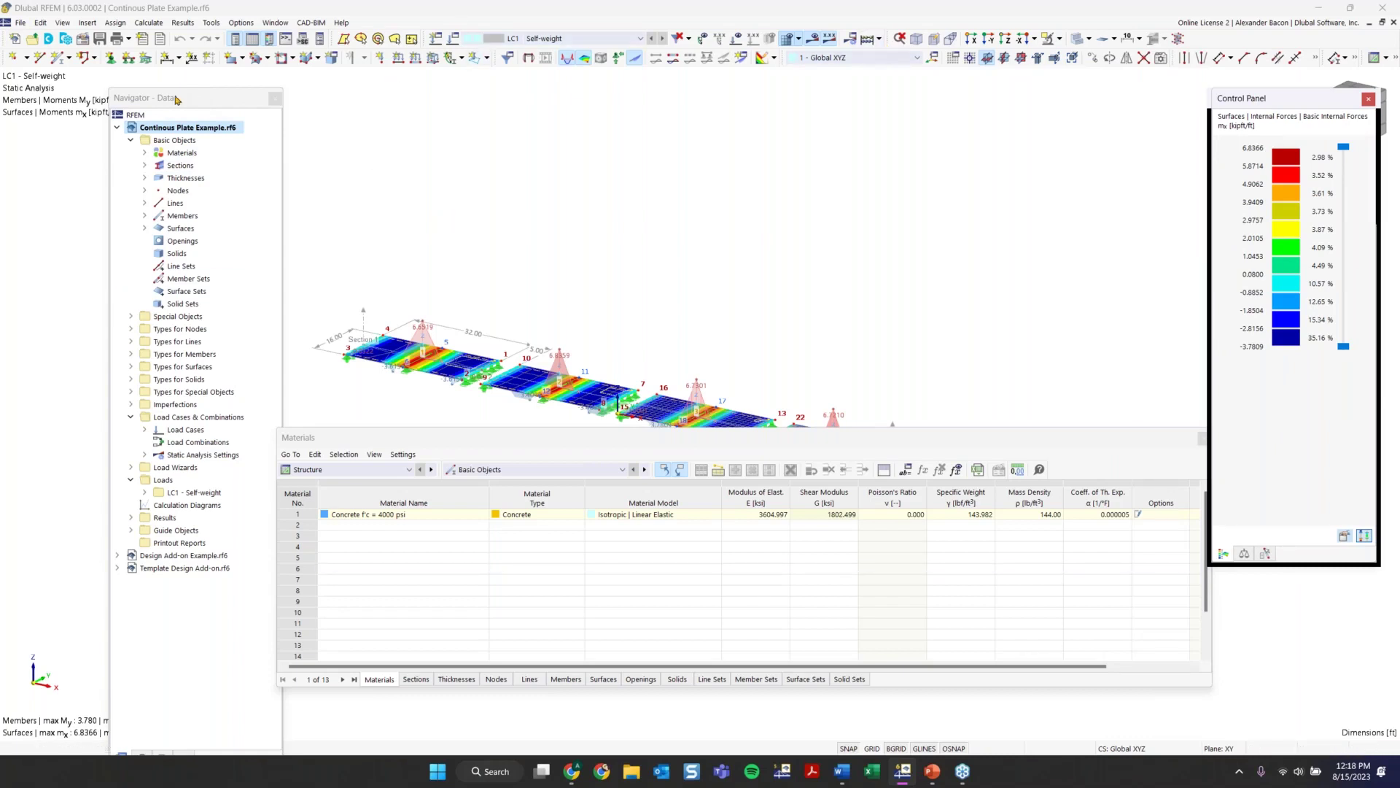
Step: Reposition the floating Navigator just under the menu bar, overlapping the toolbars, and bring the whole model into view above the table
drag(177, 99, 143, 84)
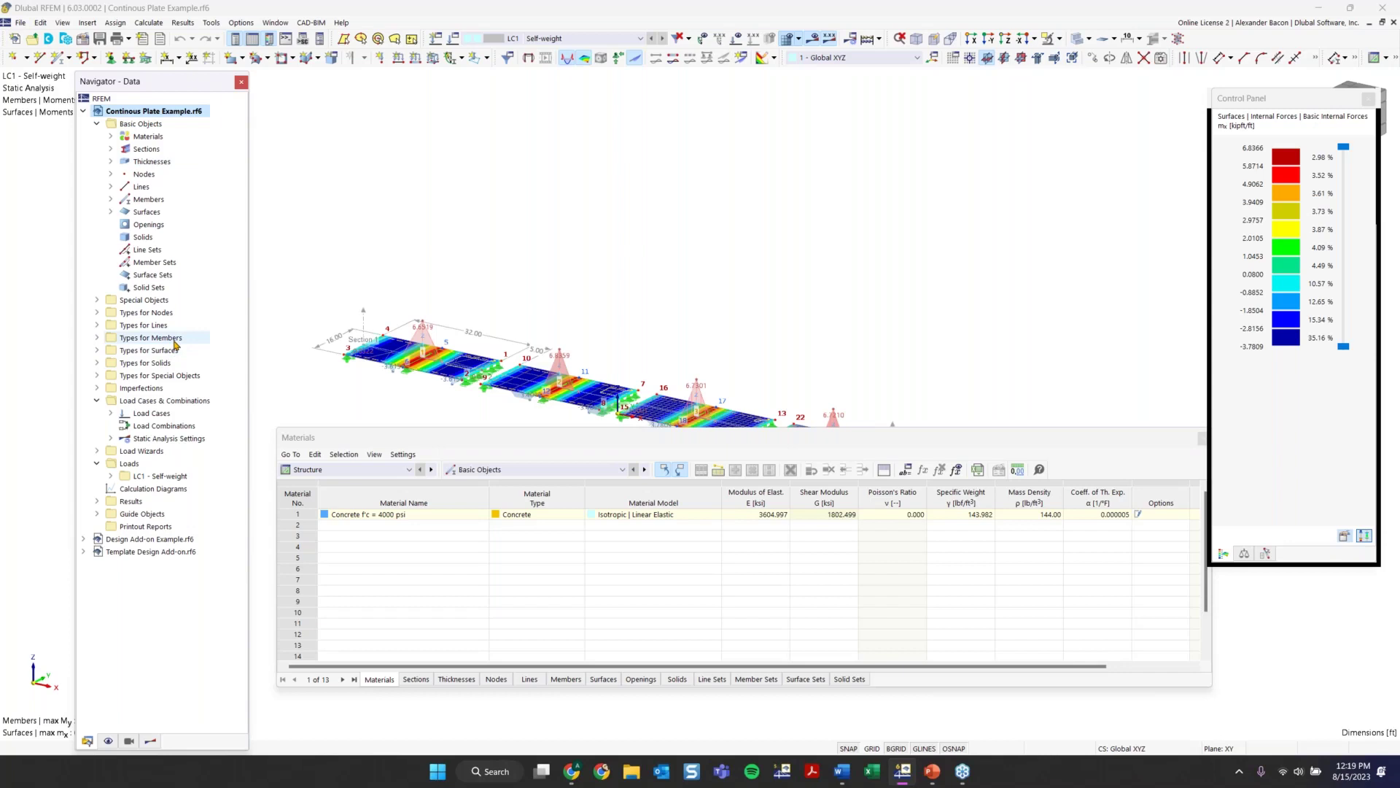
drag(161, 81, 155, 50)
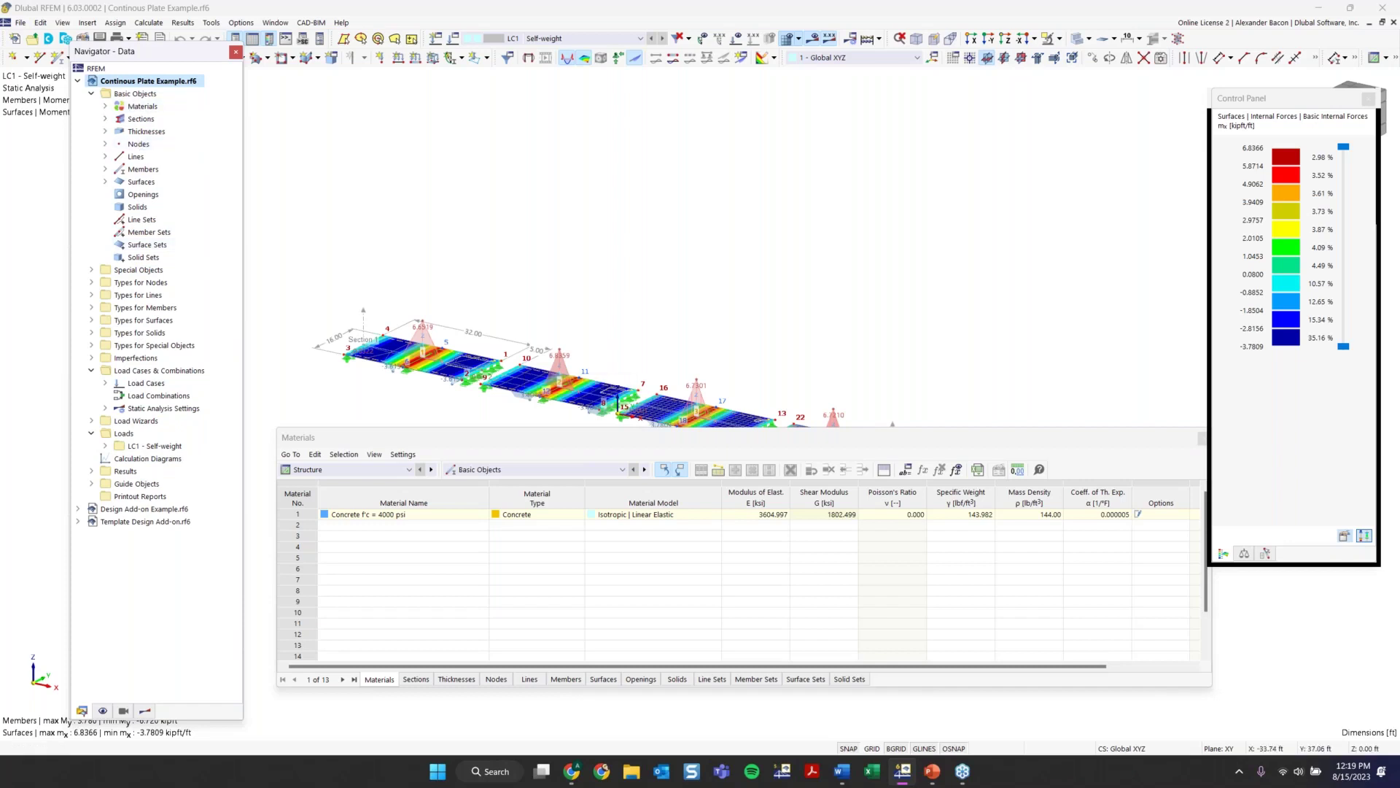
middle_drag(585, 348, 563, 196)
Step: Expand Materials, Sections, Thicknesses and Nodes in the model data, select section R_M1 40/12, and examine the beam
click(106, 106)
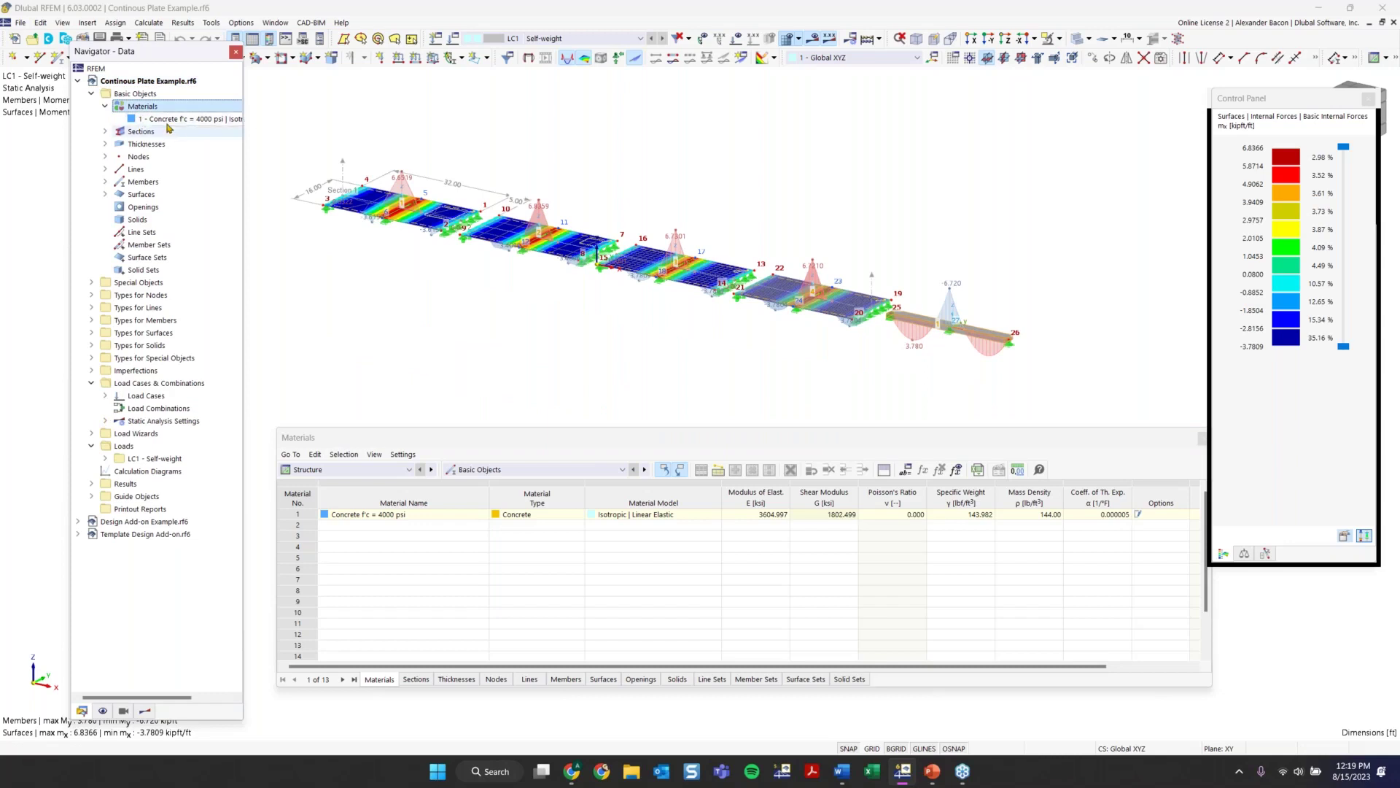
click(106, 132)
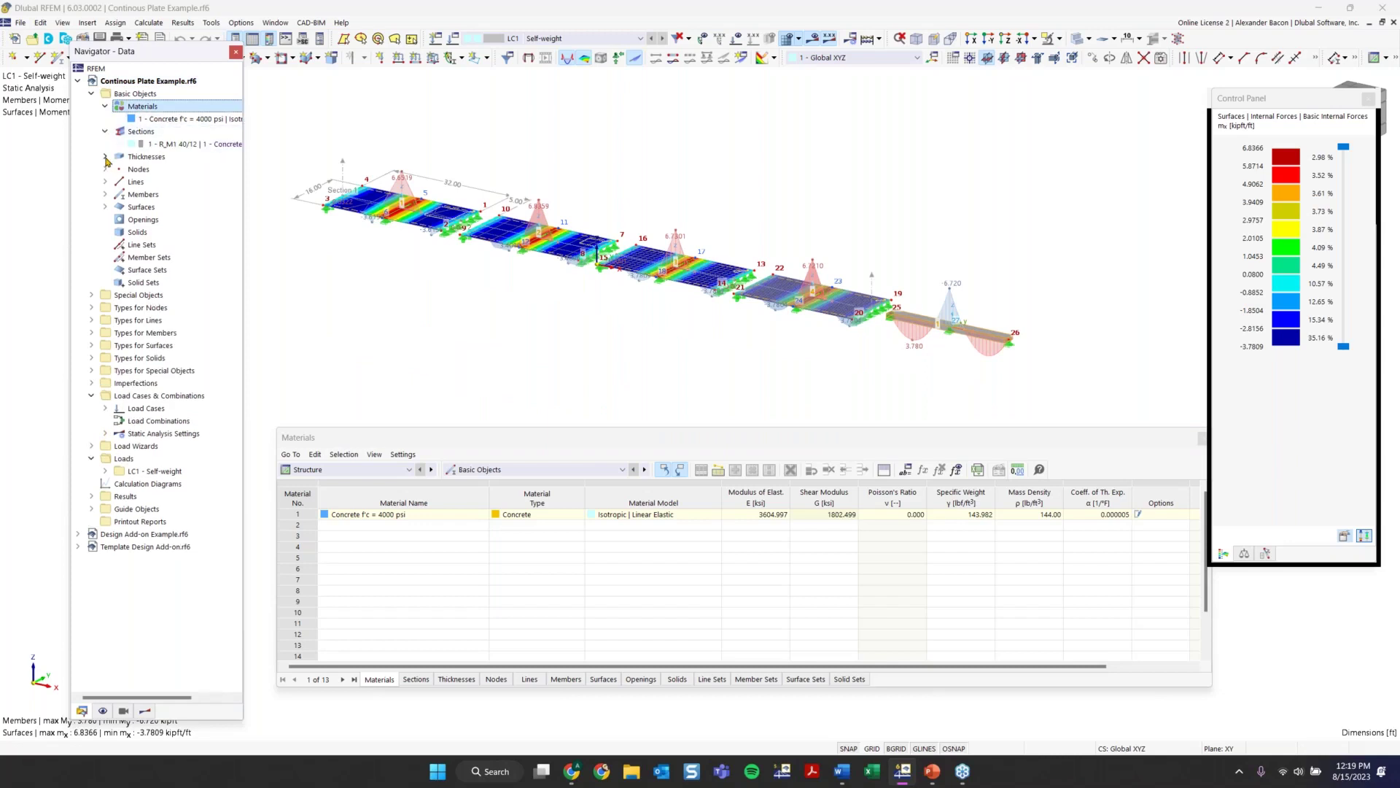
click(106, 157)
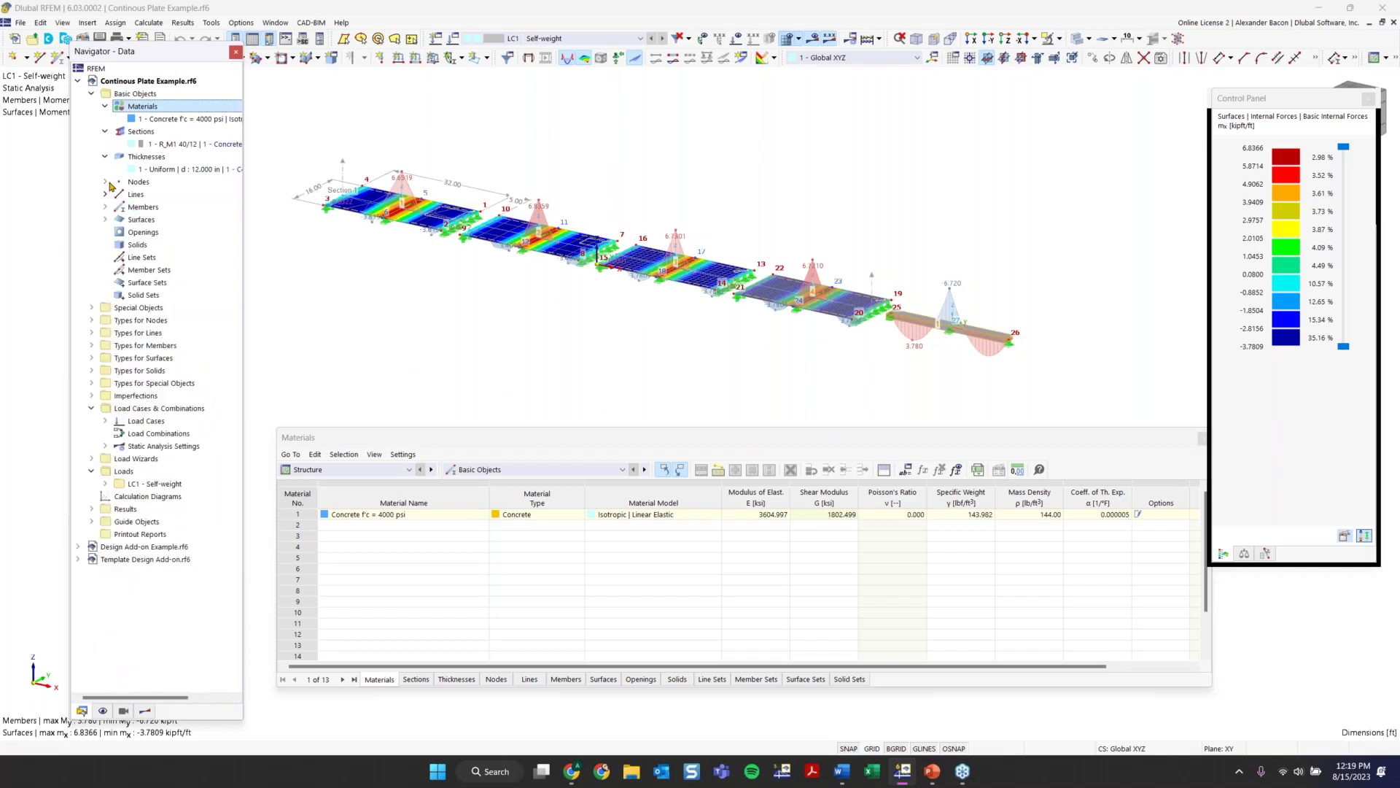
click(106, 182)
click(160, 146)
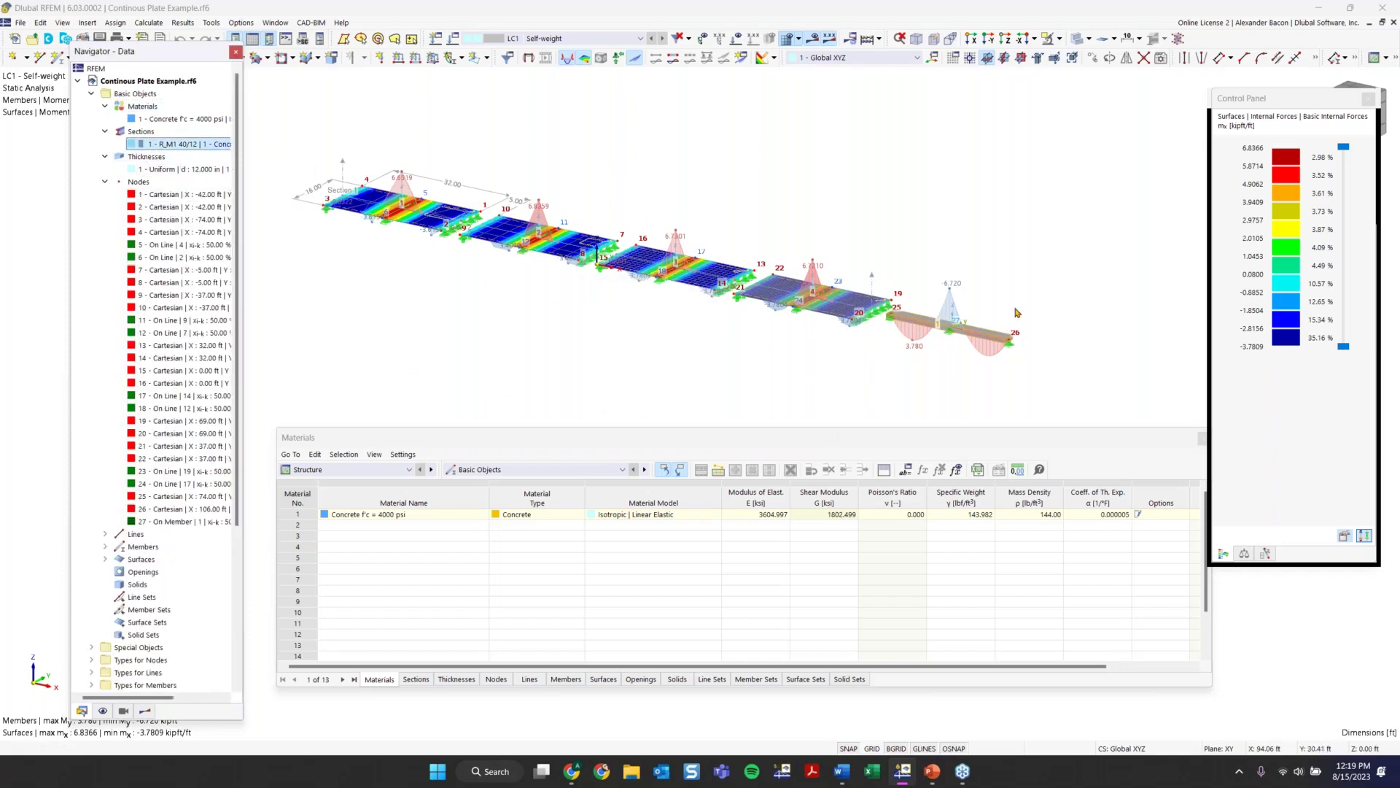
scroll(949, 341, up, 2)
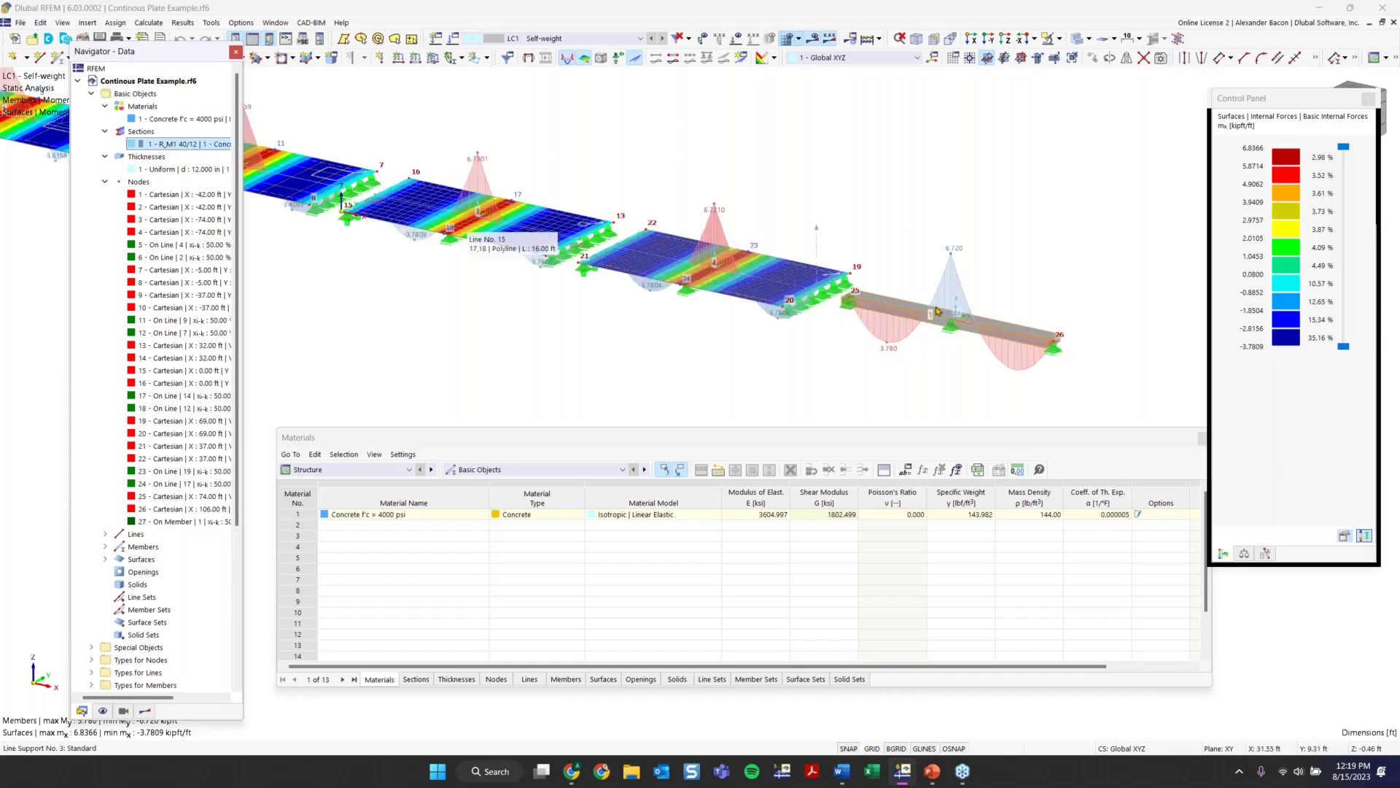
scroll(766, 225, down, 3)
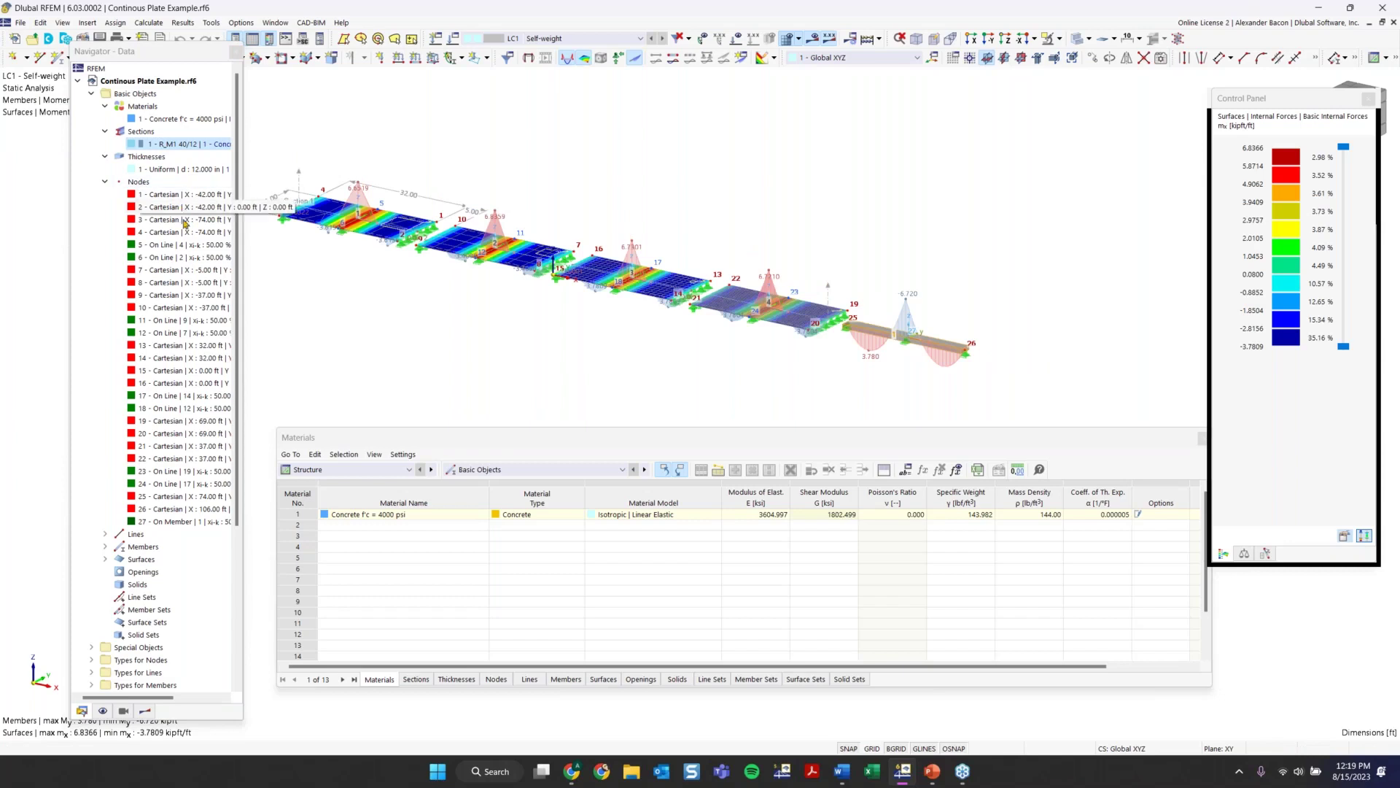
Step: Look through the model's data tree from the node list down to the results and printout reports
scroll(190, 285, down, 5)
scroll(189, 288, down, 1)
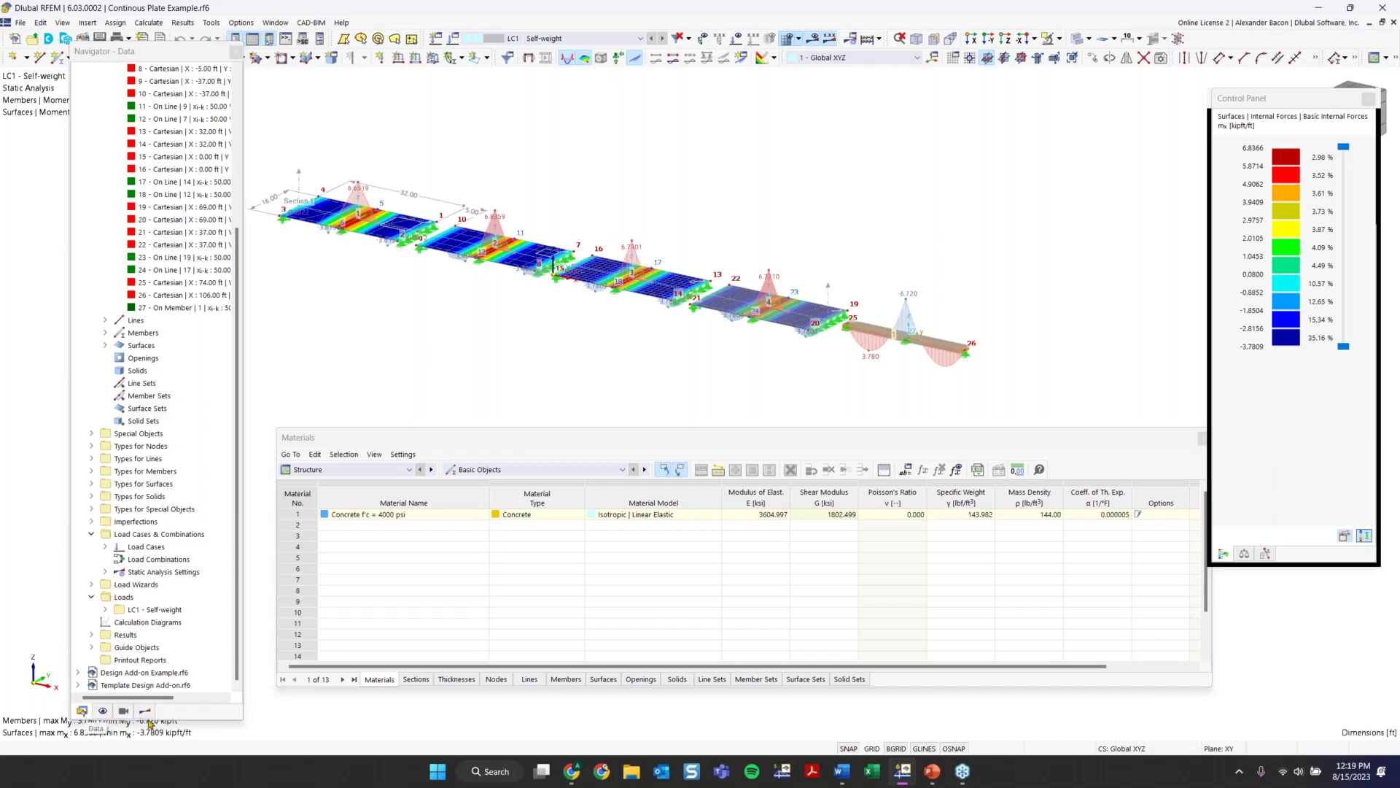
scroll(168, 554, up, 6)
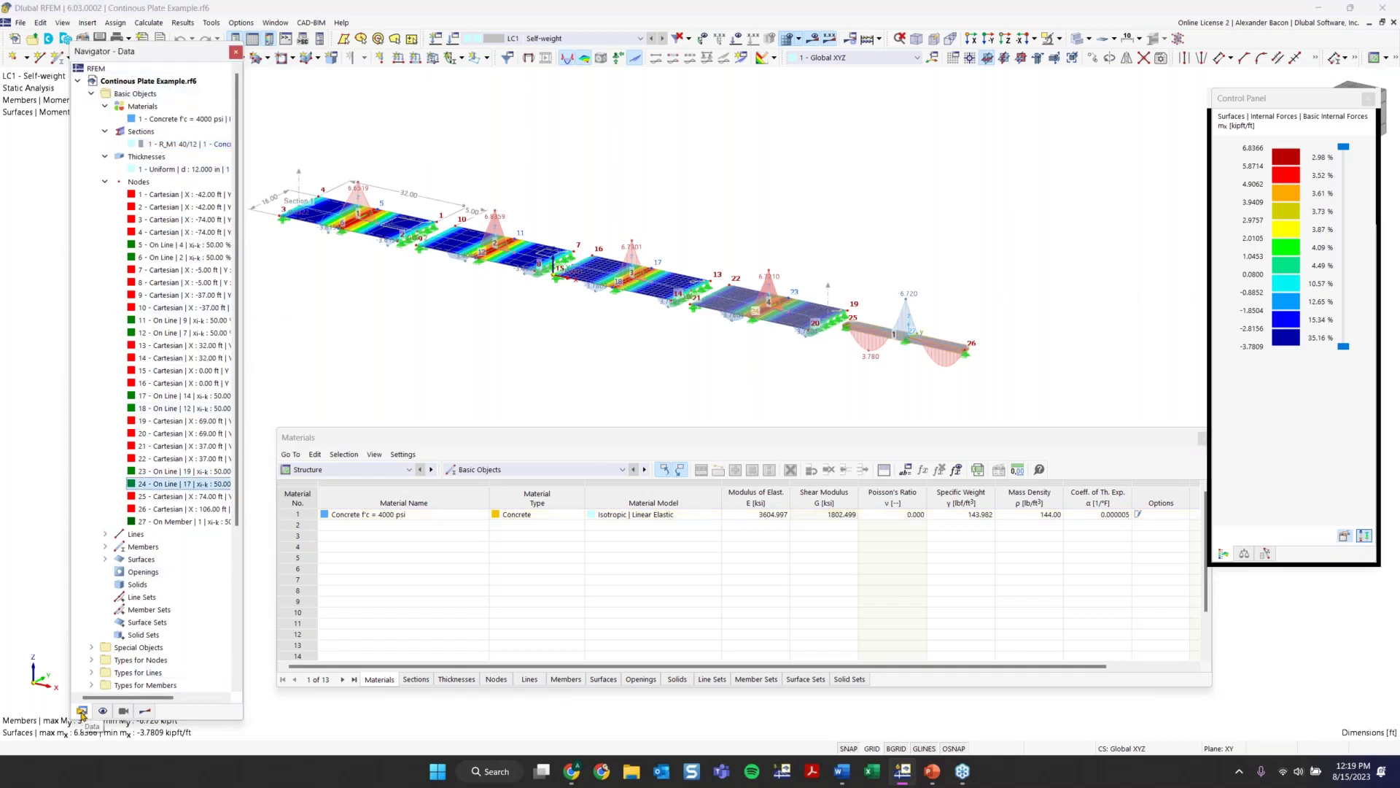
scroll(143, 628, down, 4)
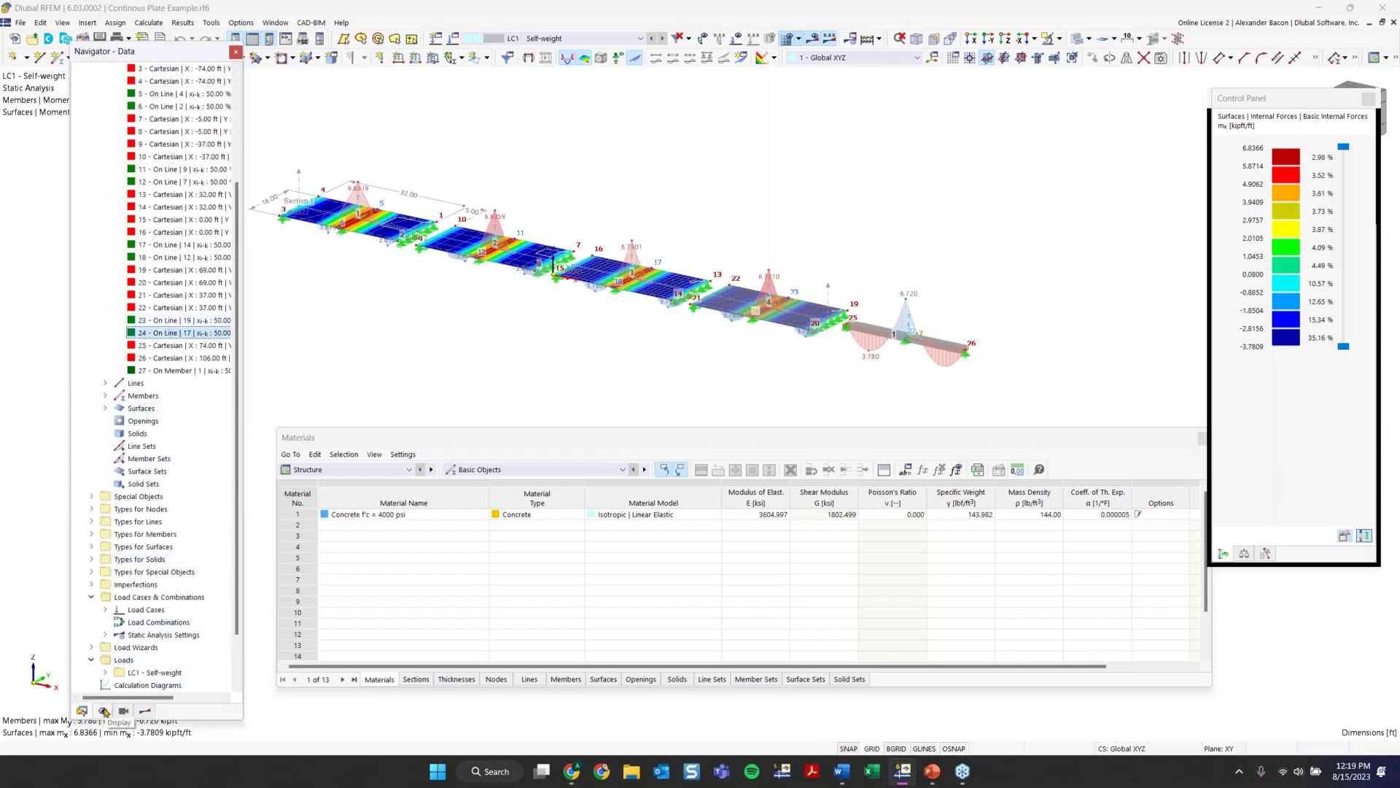
Step: Switch the Navigator to its Display settings and collapse all categories
click(104, 711)
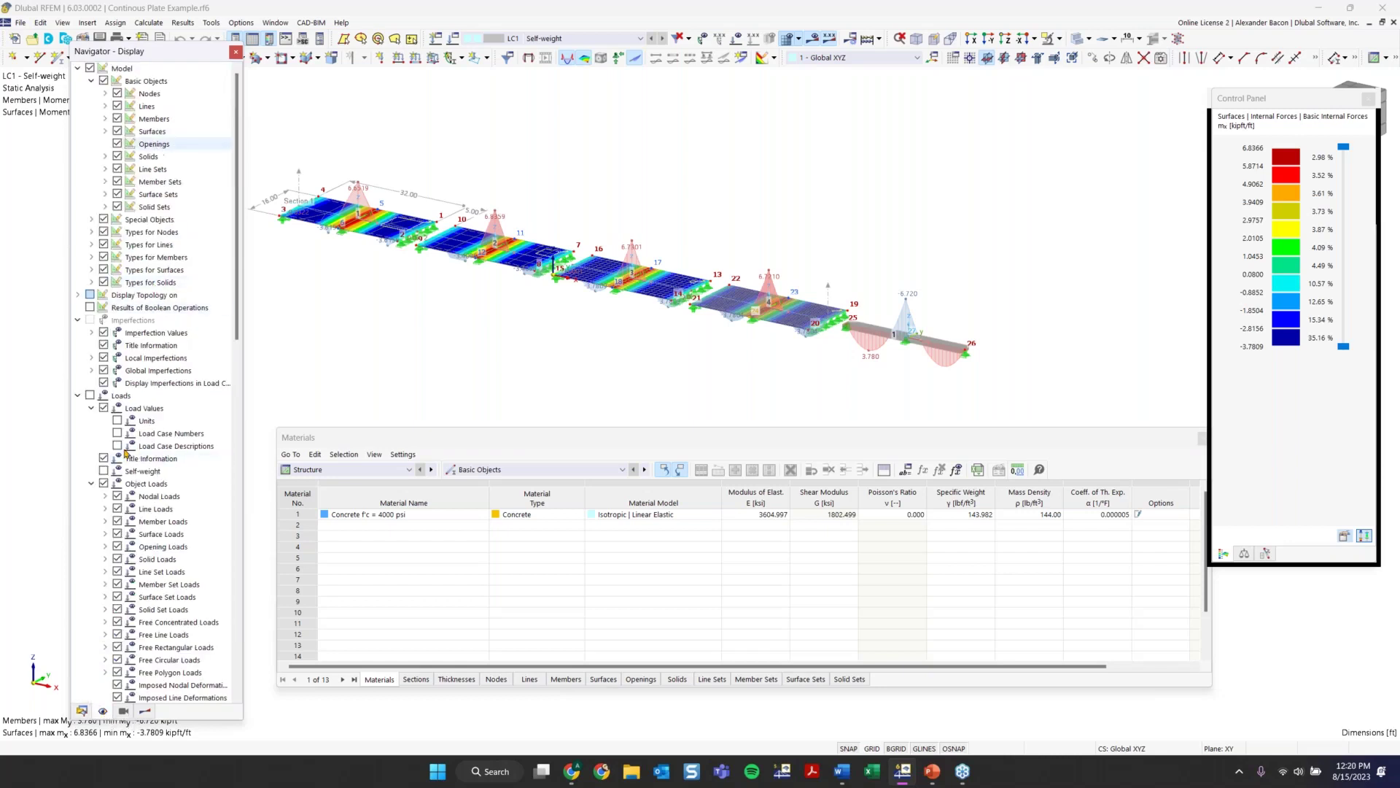
right_click(202, 137)
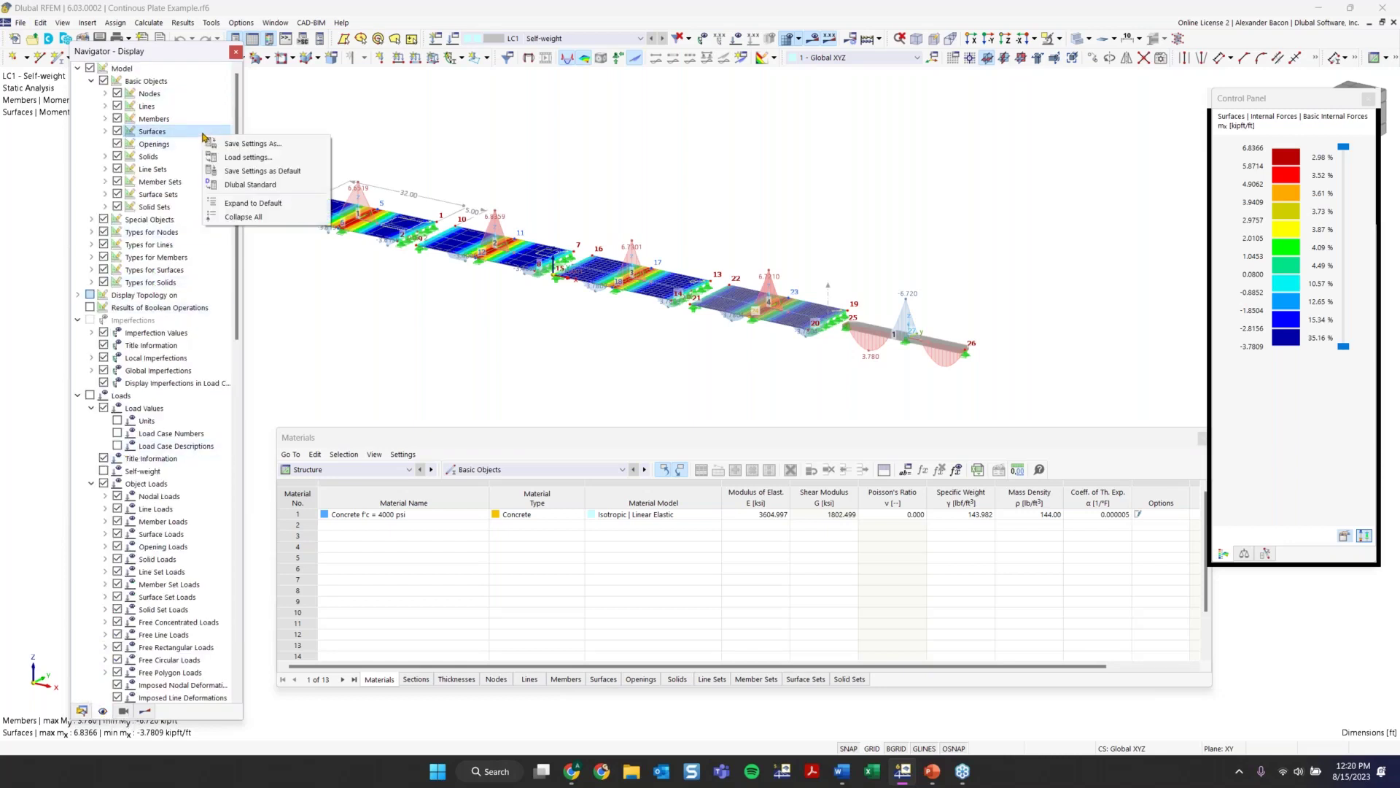
click(247, 217)
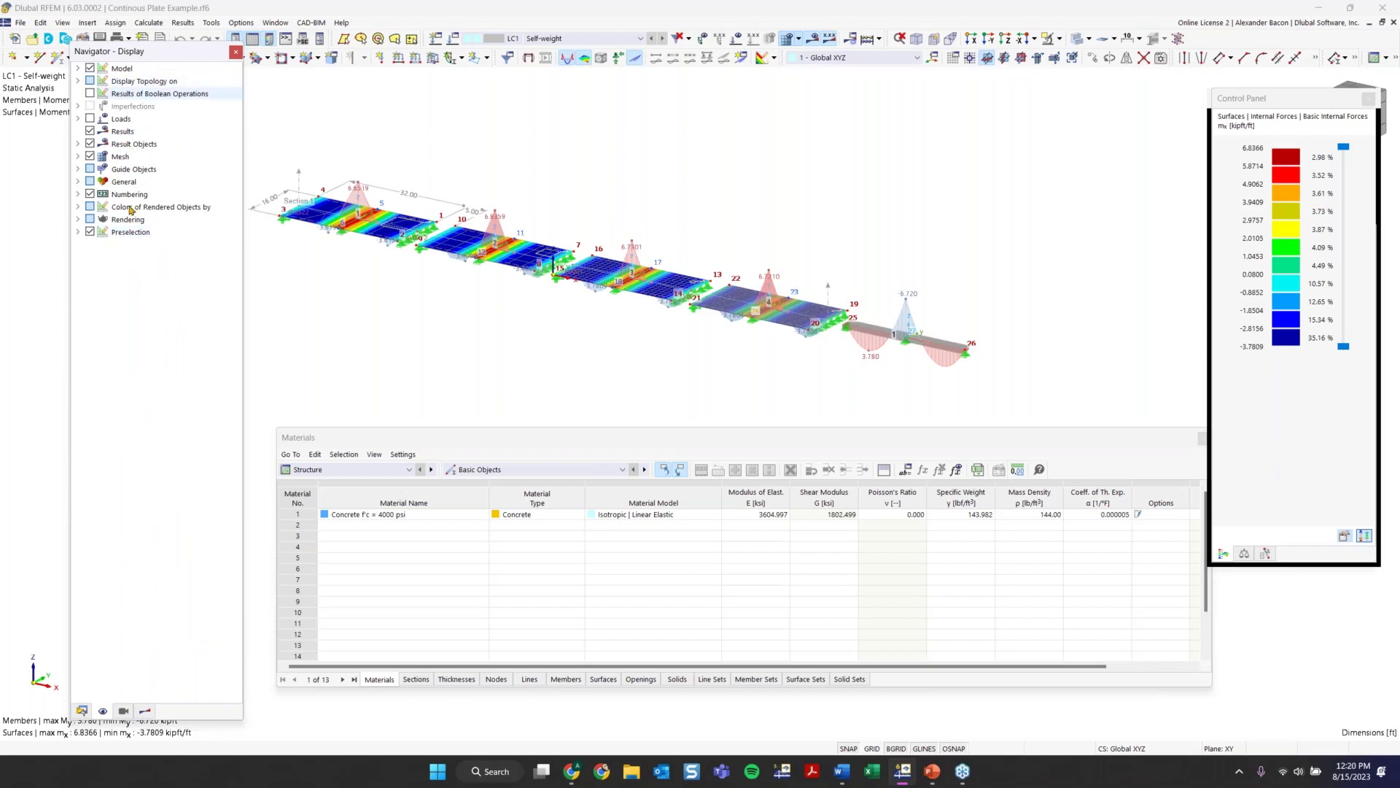
Step: Expand the Model display category and turn off the display of results
click(79, 68)
click(91, 71)
click(91, 71)
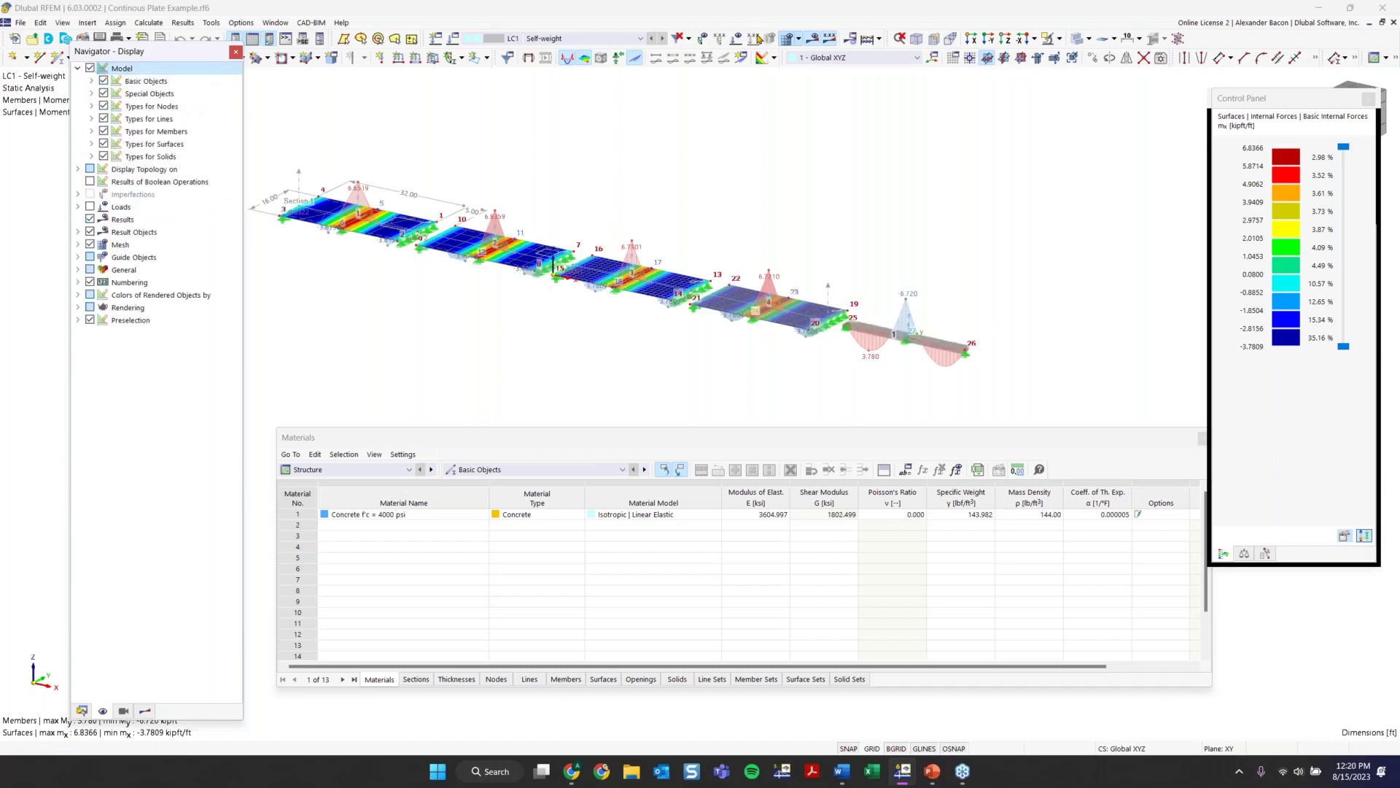
click(567, 59)
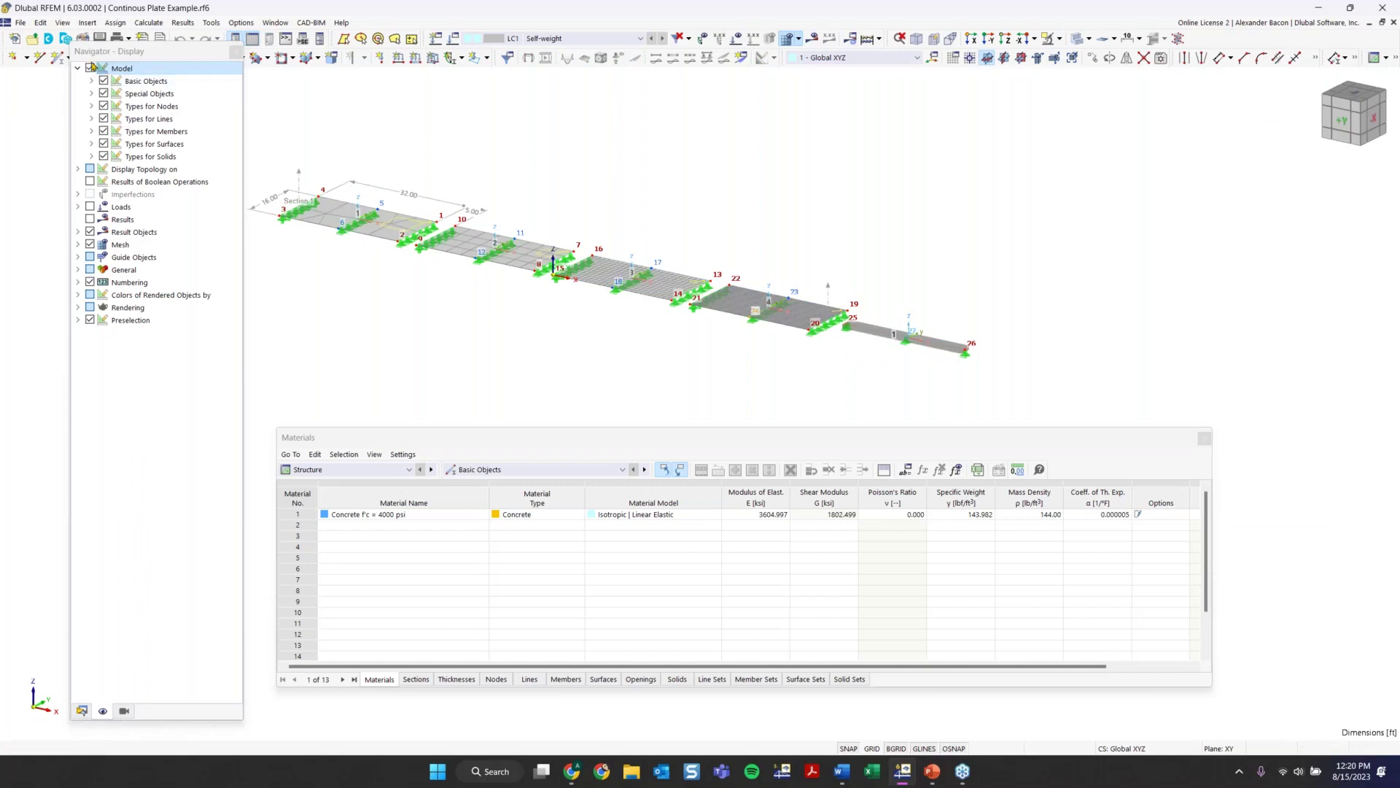
Step: Temporarily hide all model objects, check the Basic Objects display options, and show the model again
click(91, 68)
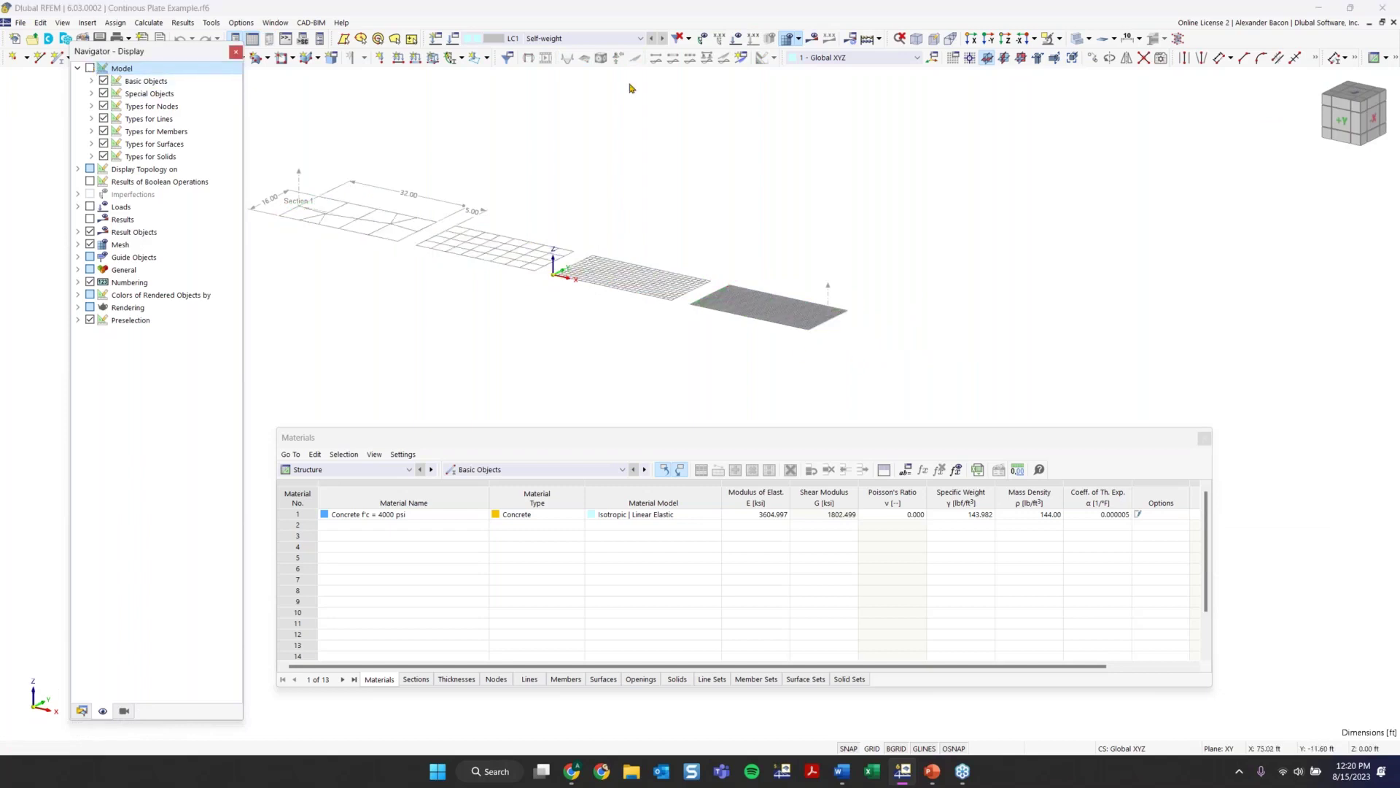
double_click(135, 82)
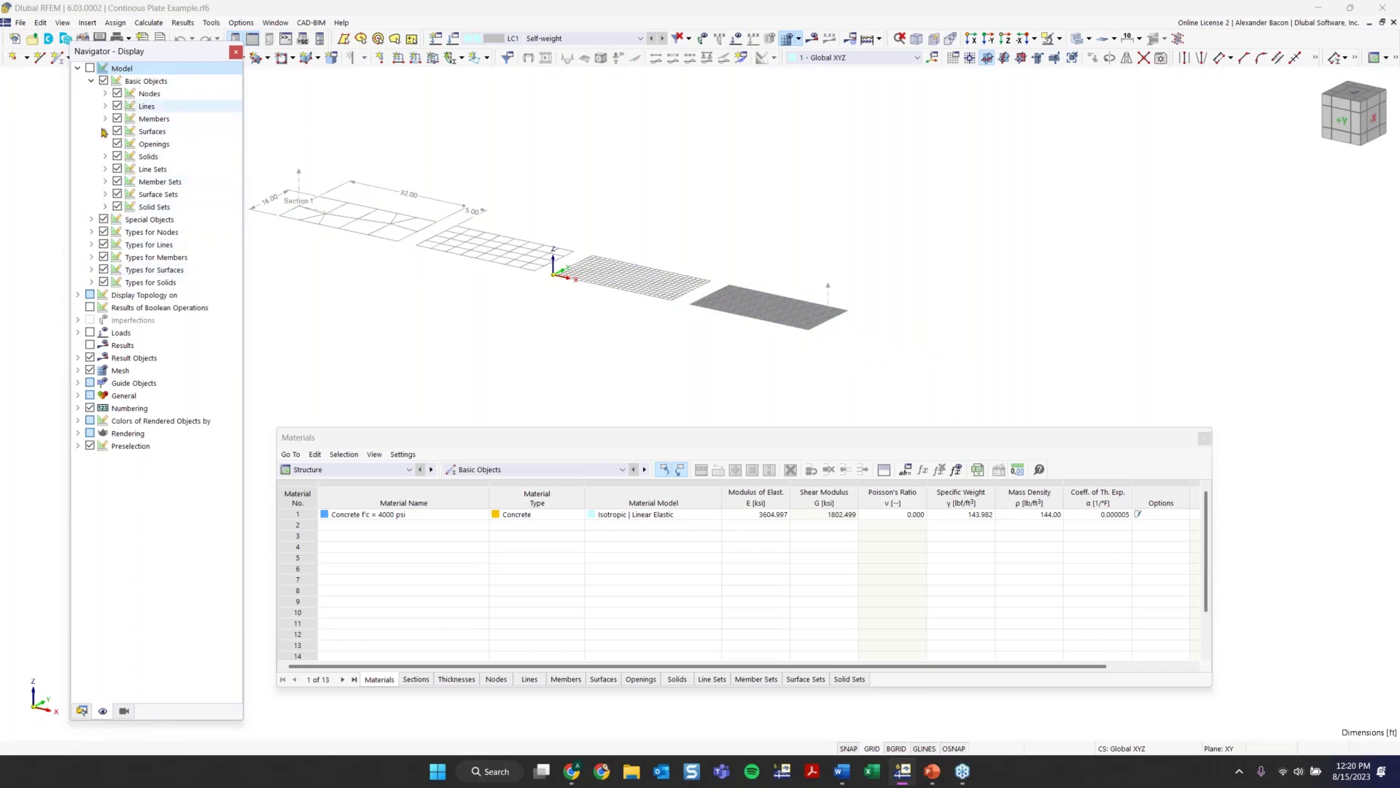
click(92, 81)
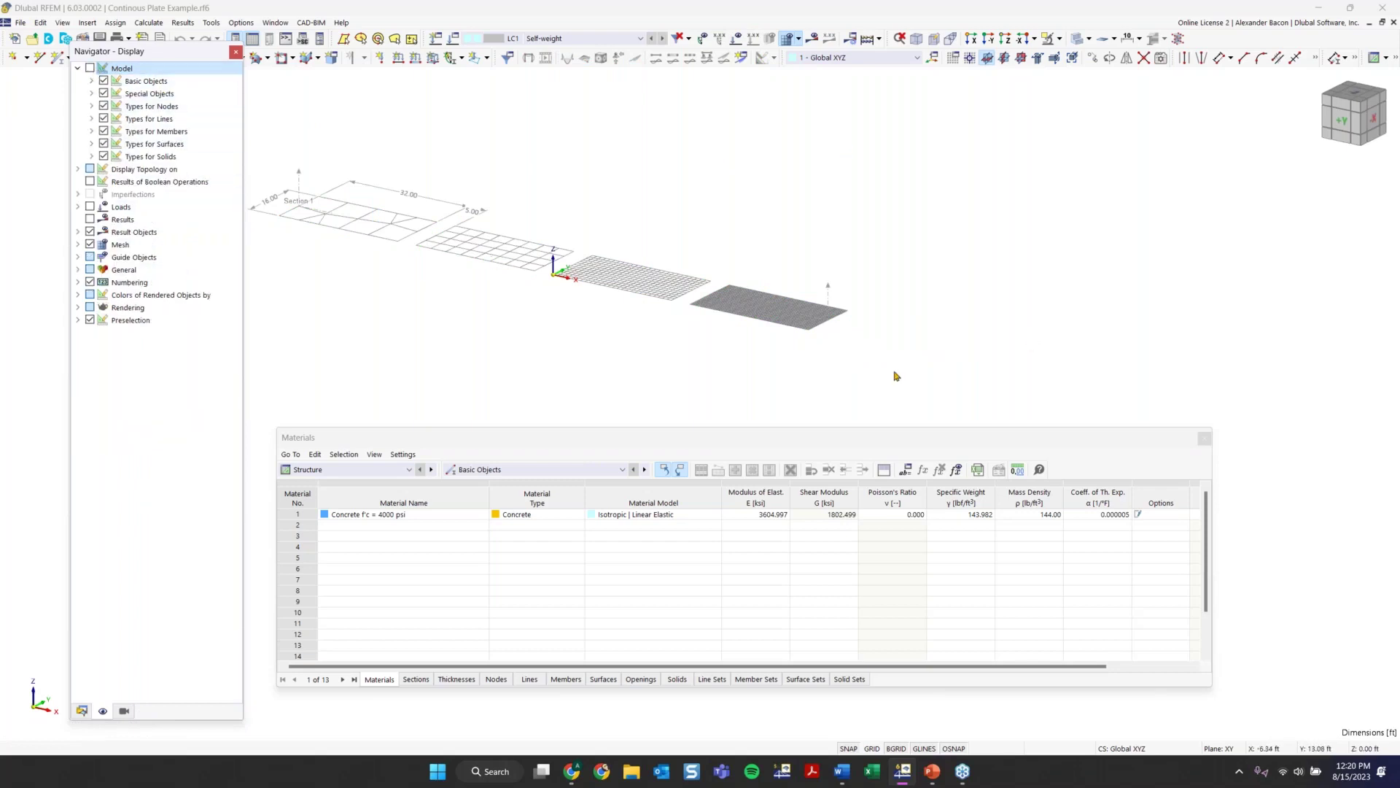
click(89, 68)
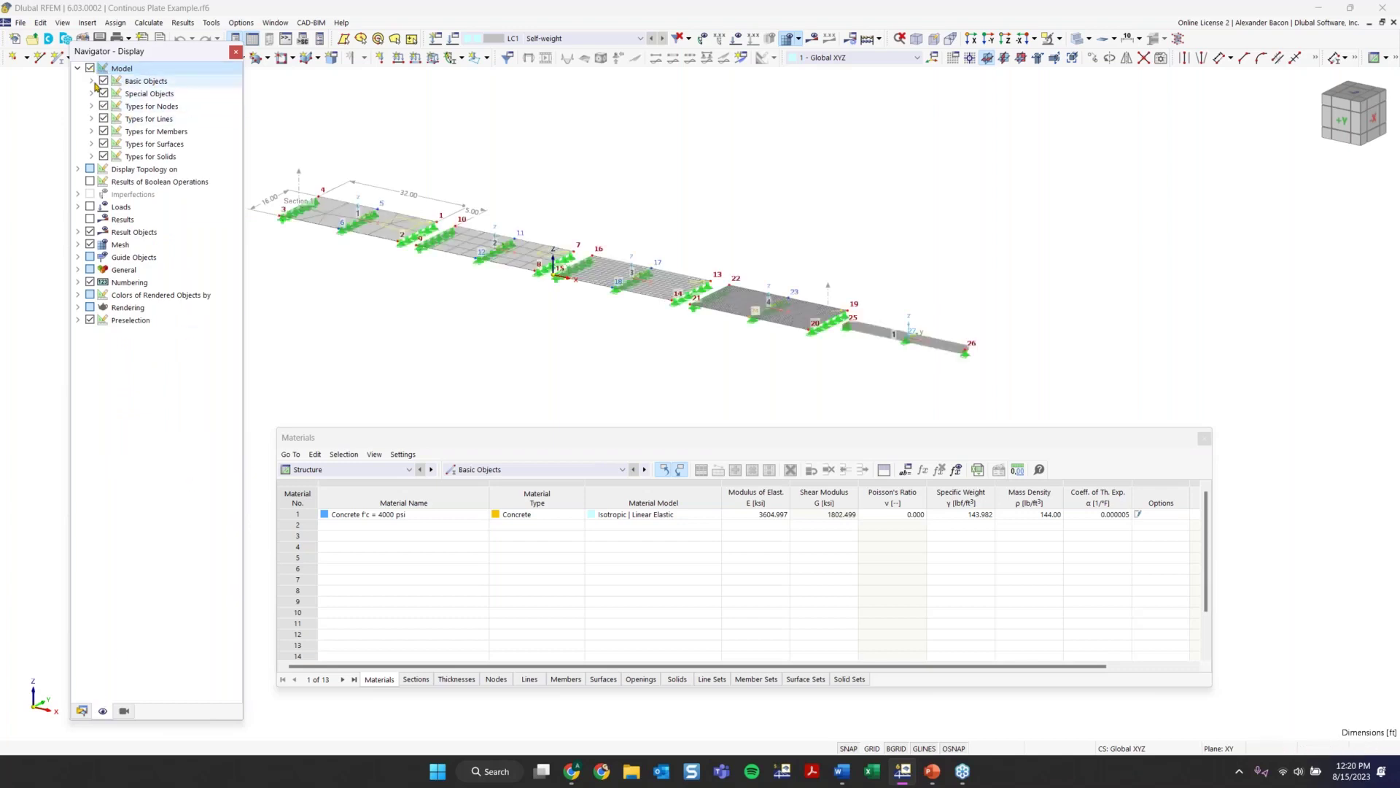
Step: Examine the display options under Basic Objects, Result Objects, Loads and Display Topology on
click(92, 81)
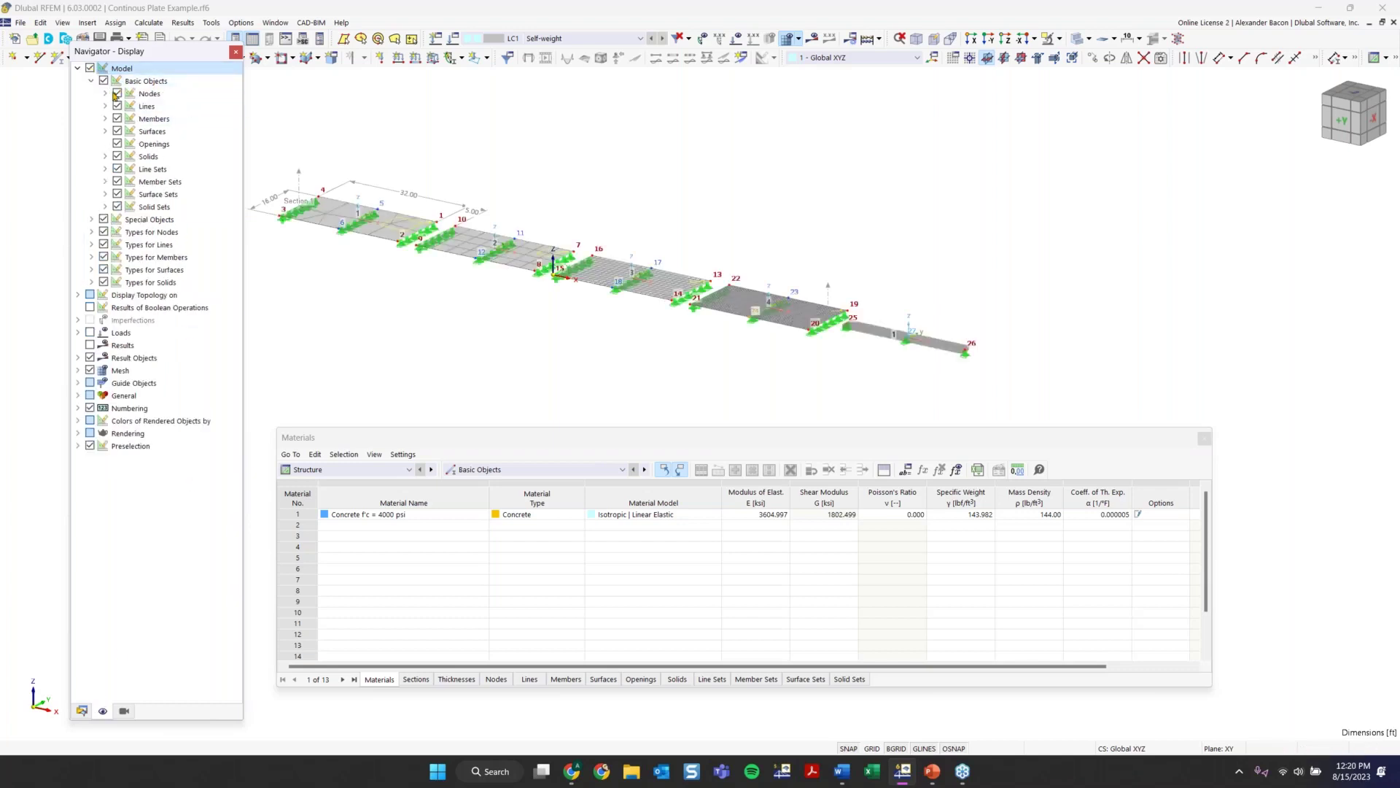
click(92, 80)
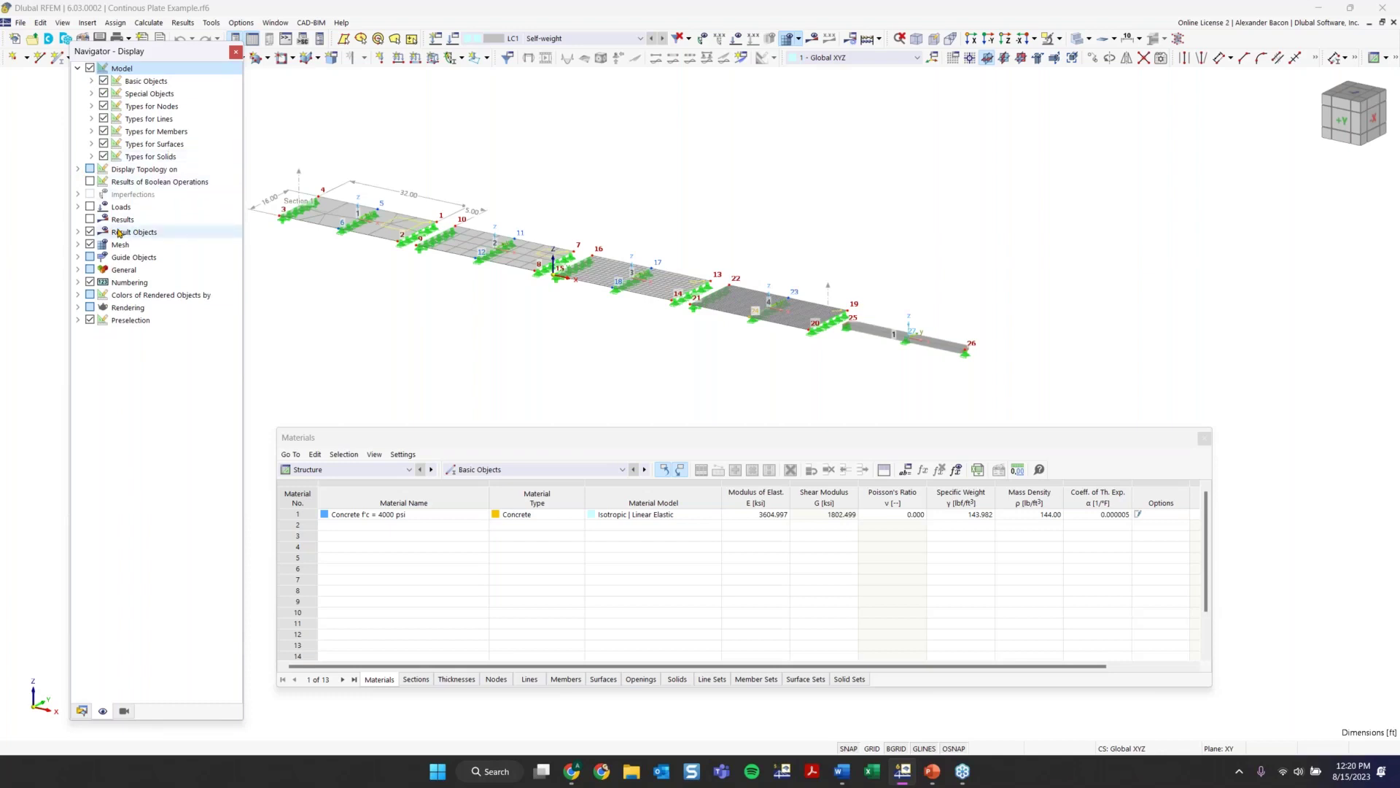
click(79, 232)
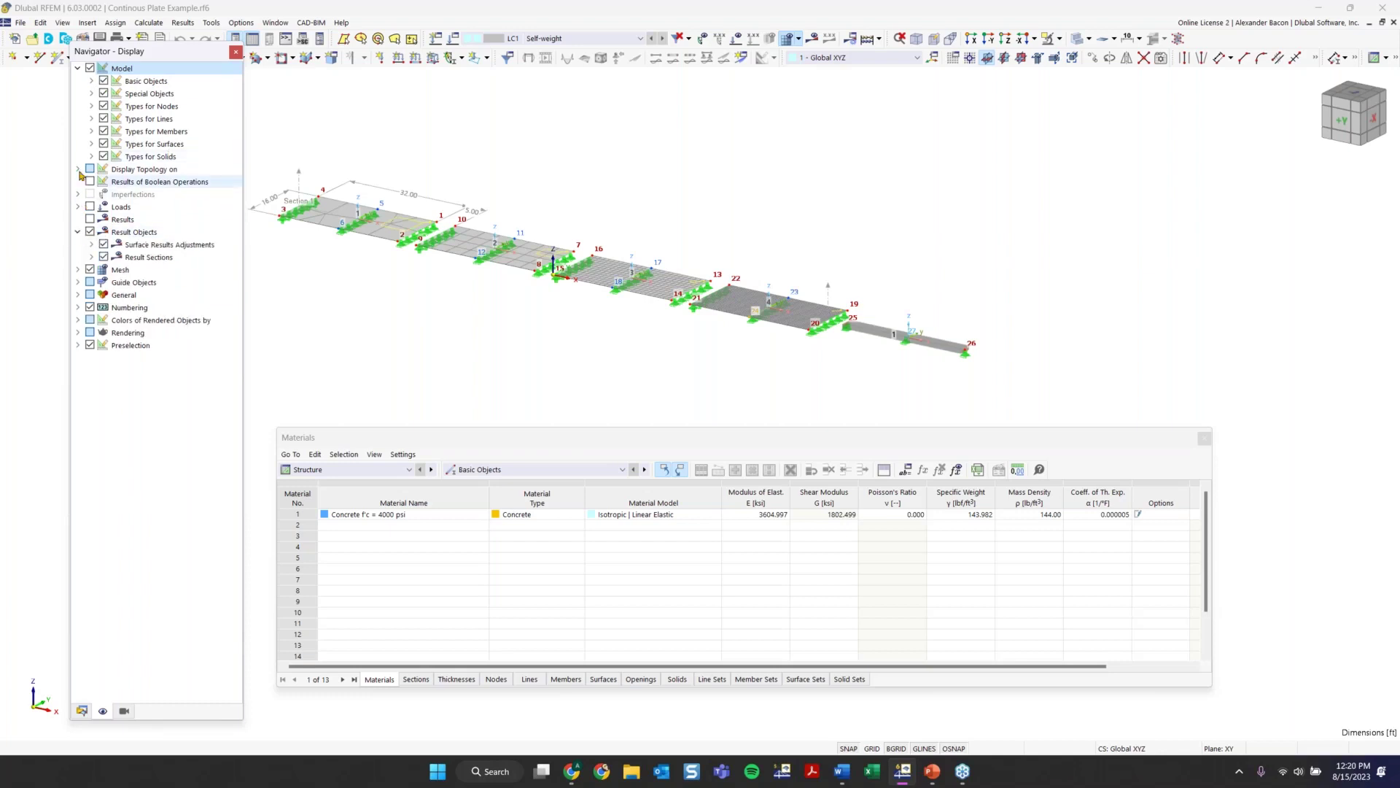
click(78, 207)
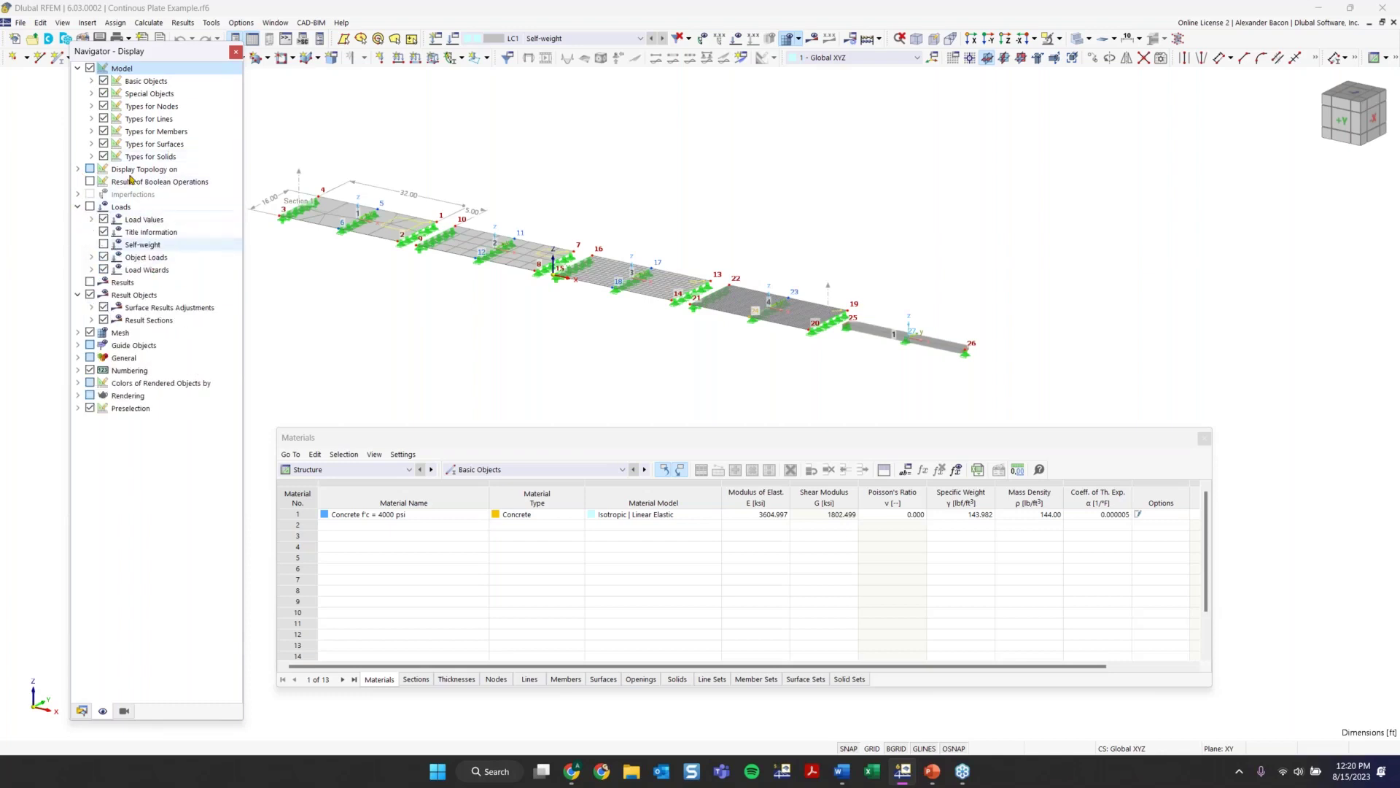
click(78, 169)
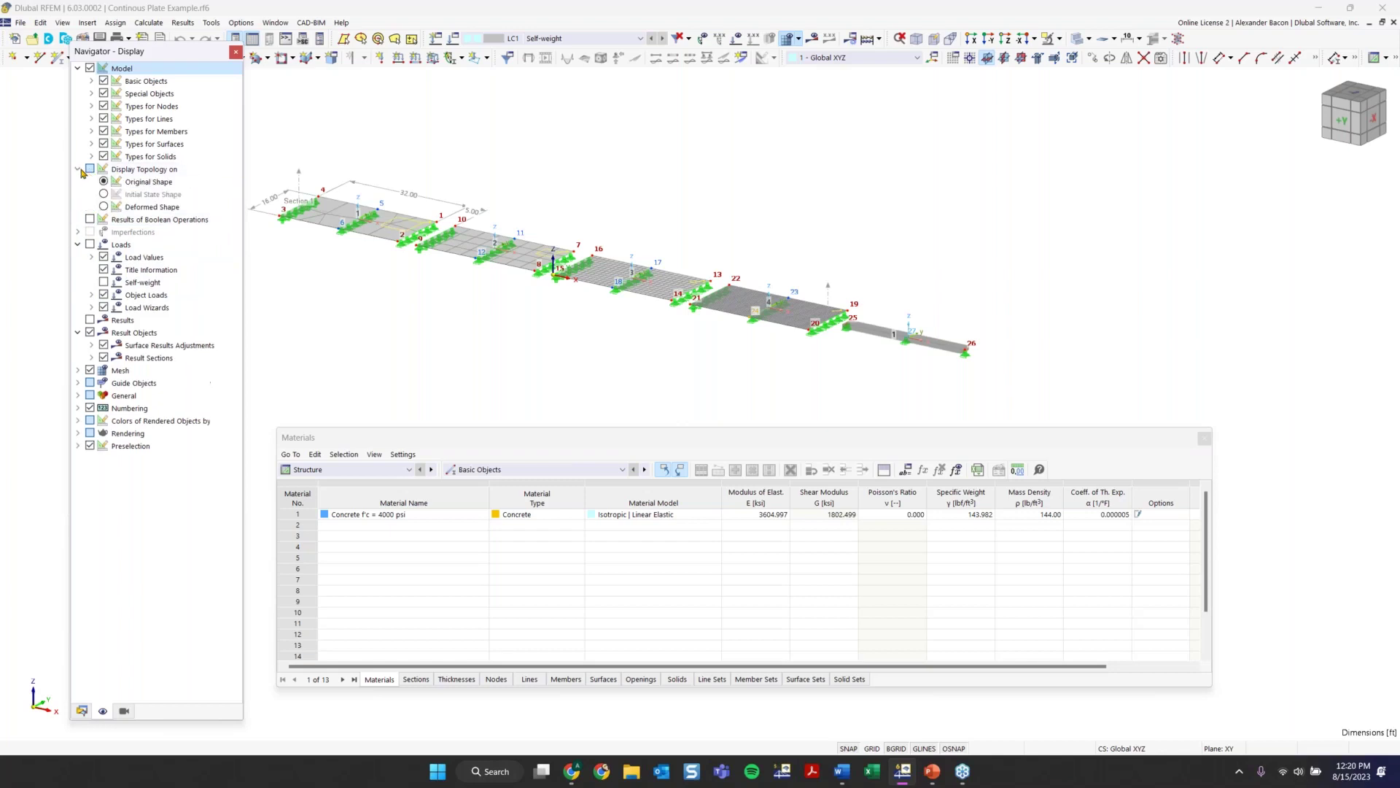
Step: Switch the Navigator to its Views section and move the floating Navigator slightly aside
click(125, 713)
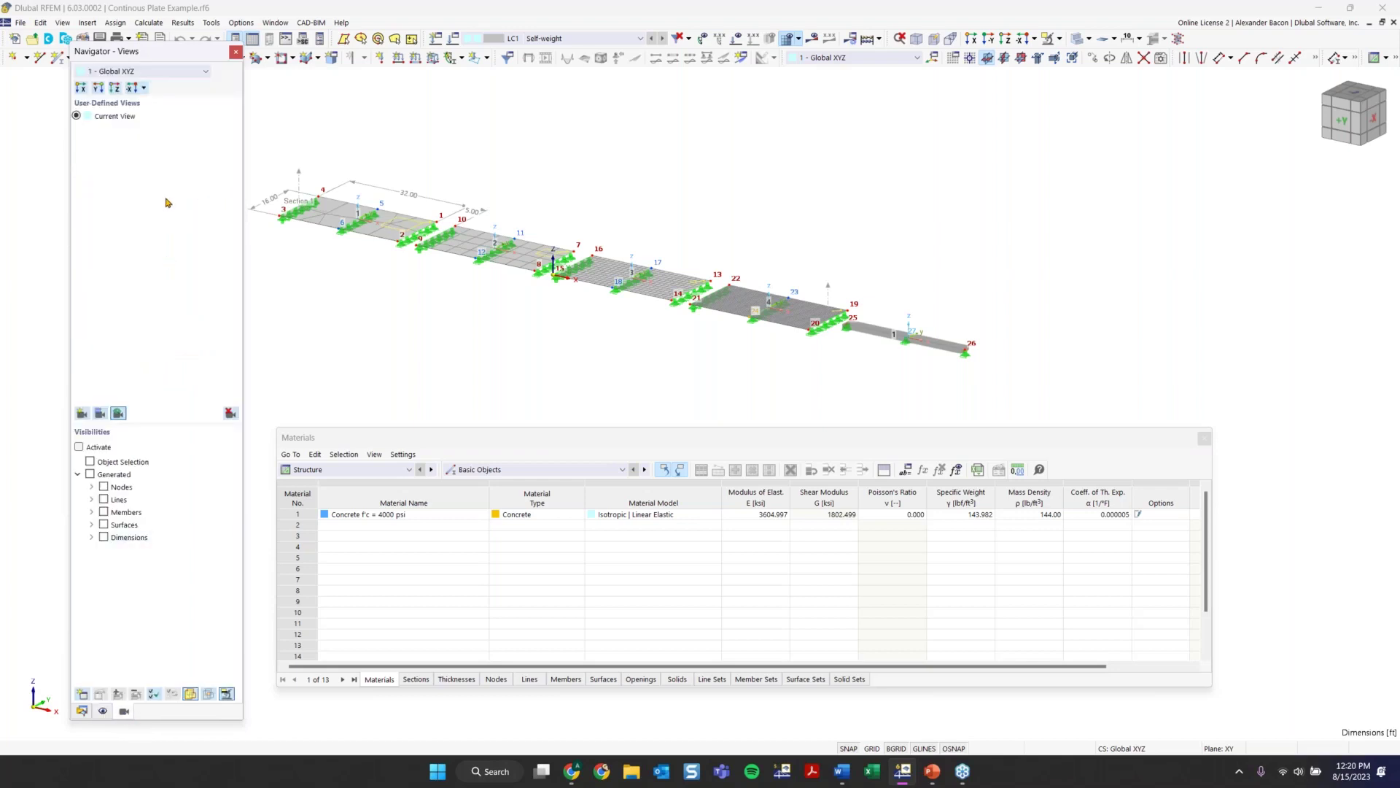
drag(152, 52, 141, 53)
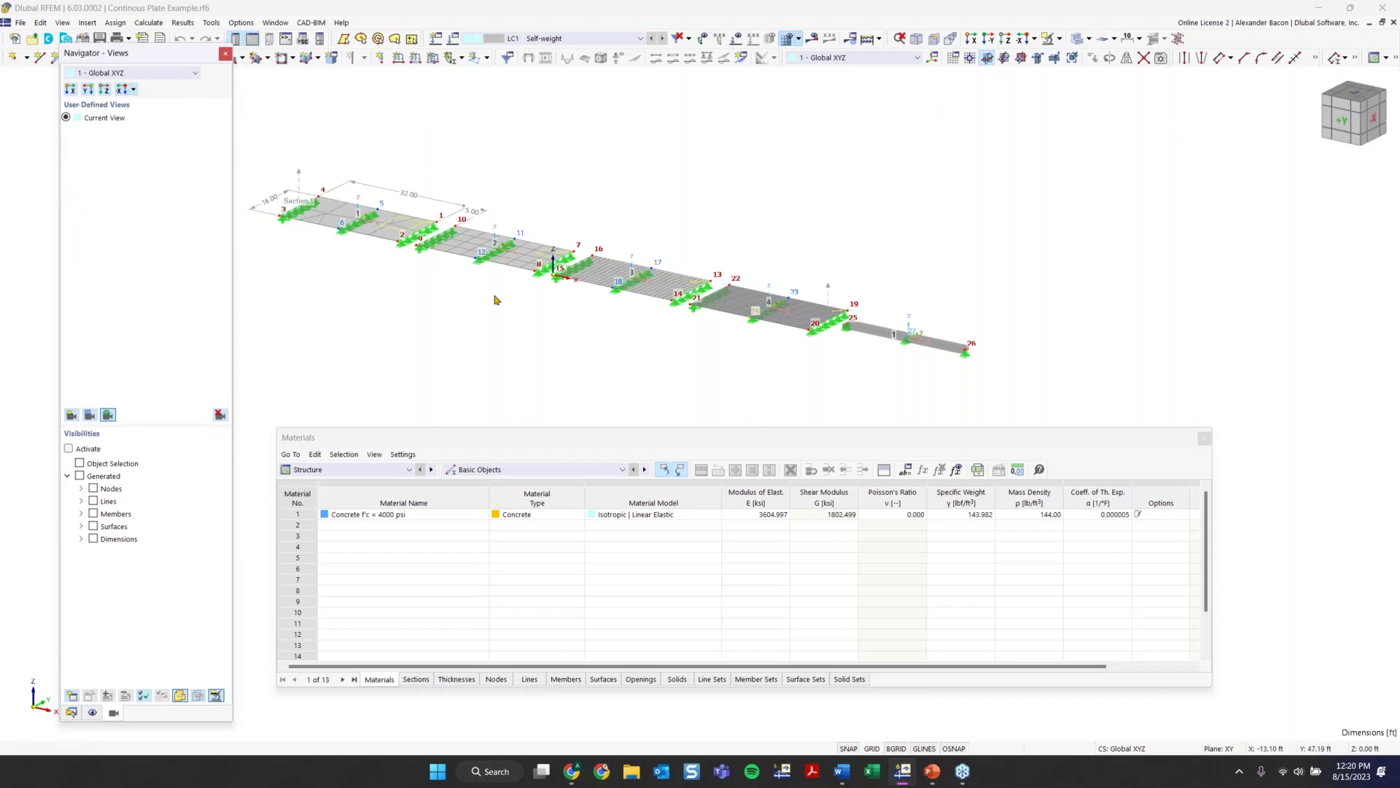
middle_drag(666, 365, 721, 358)
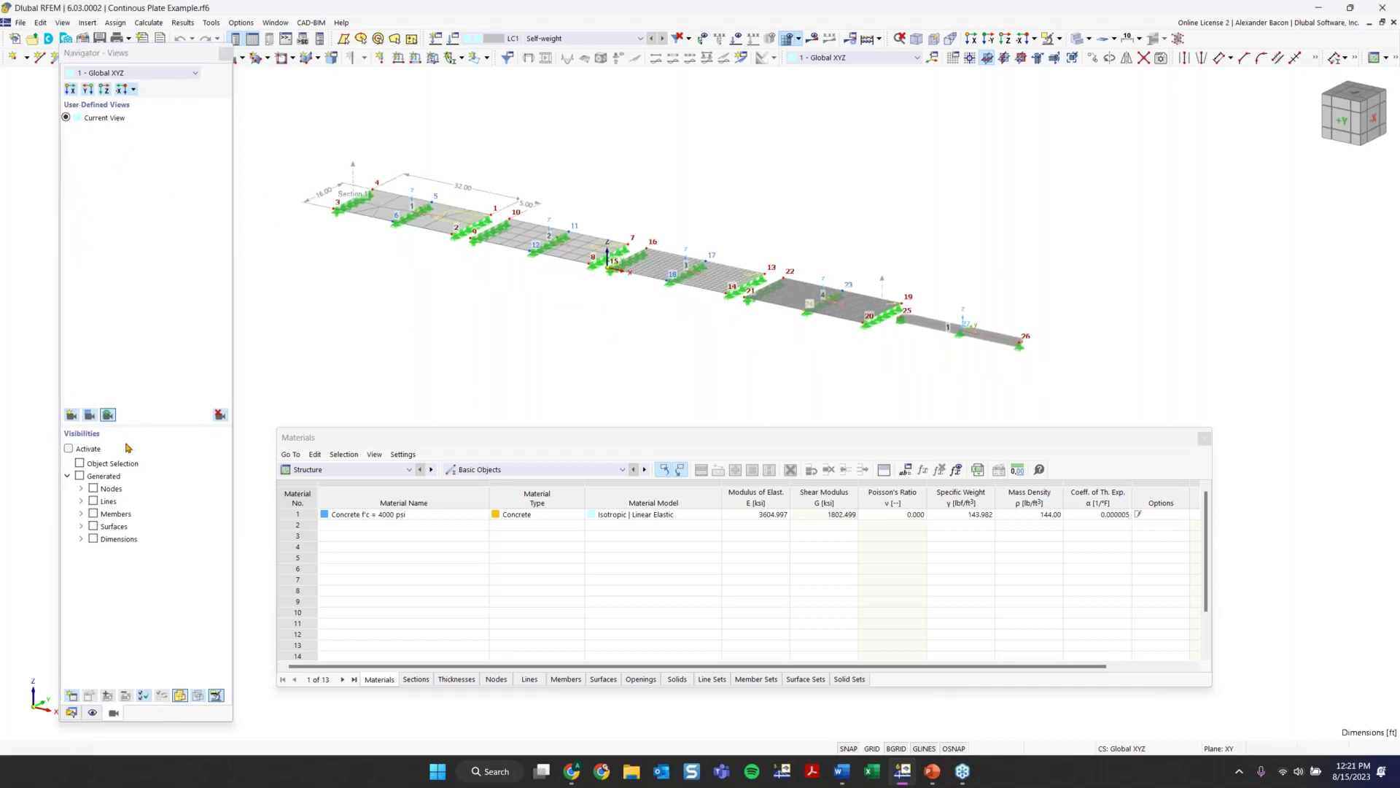
Step: Activate the visibilities and show only the members made of the Concrete f'c = 4000 psi material
click(70, 449)
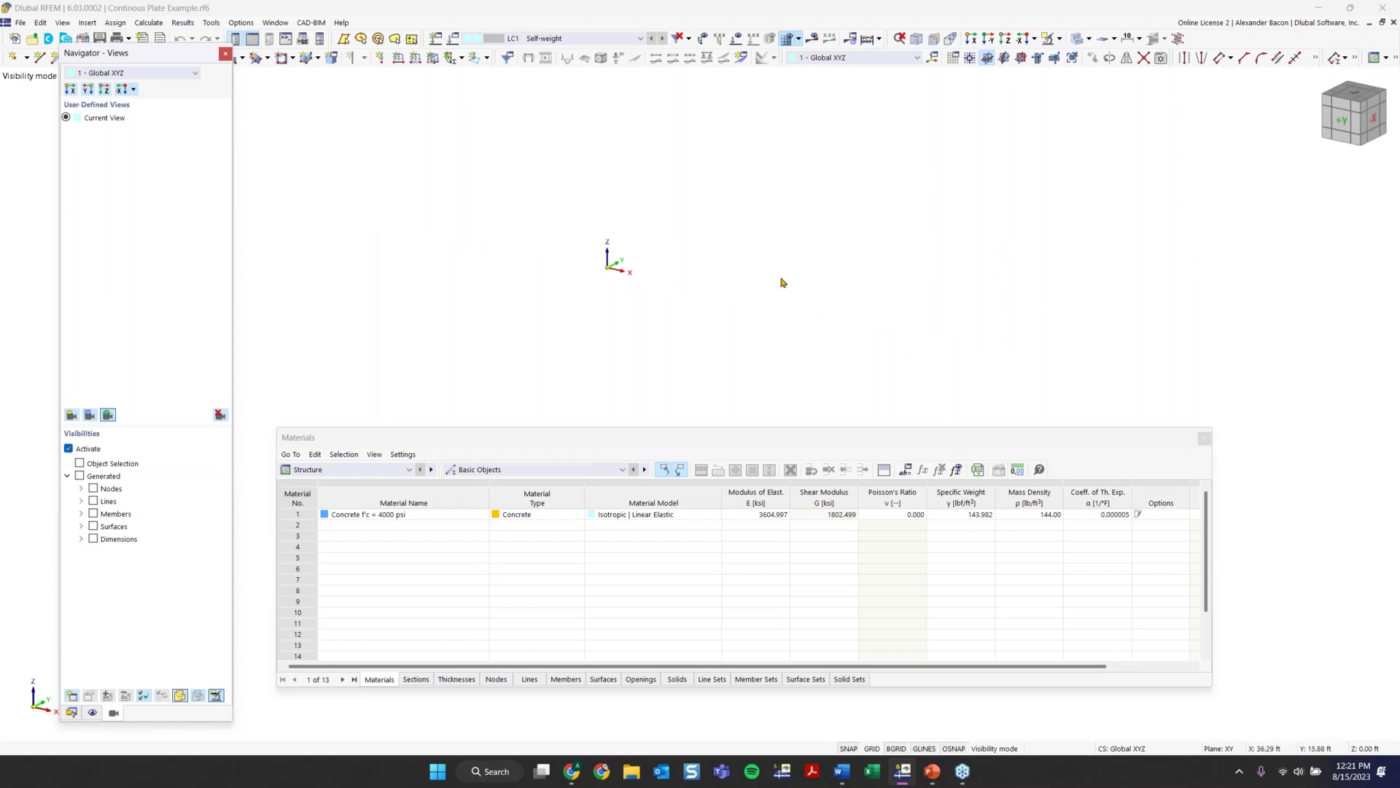
click(82, 514)
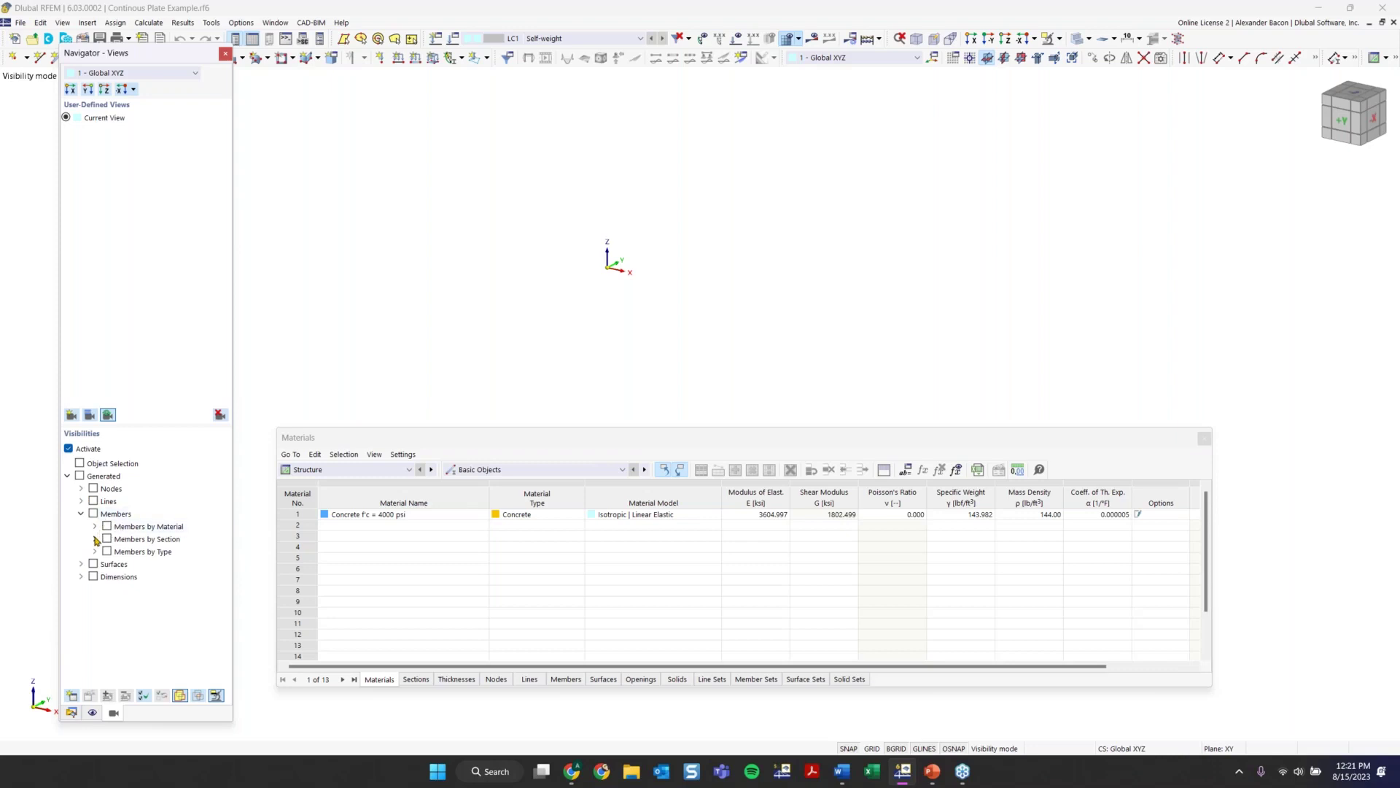
click(95, 527)
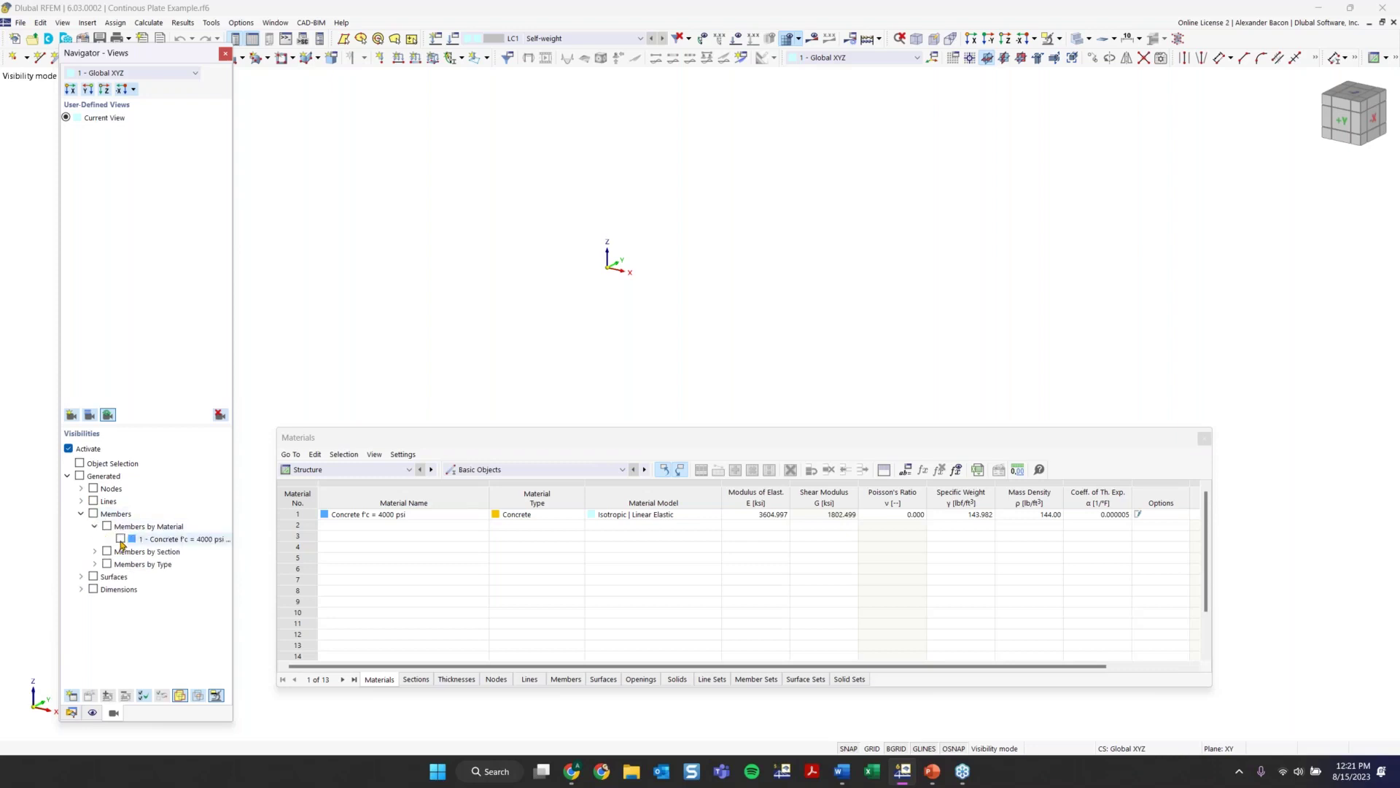
click(120, 540)
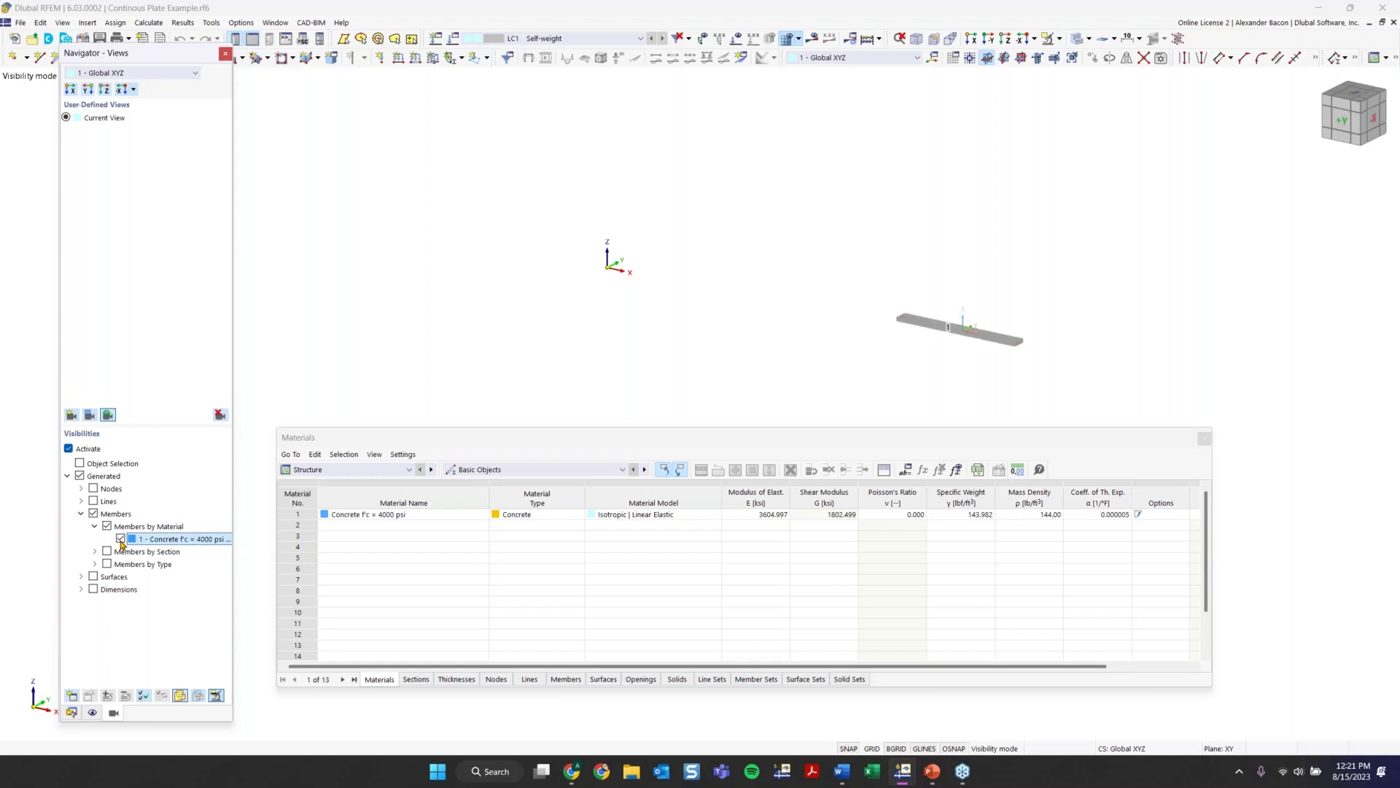
click(999, 339)
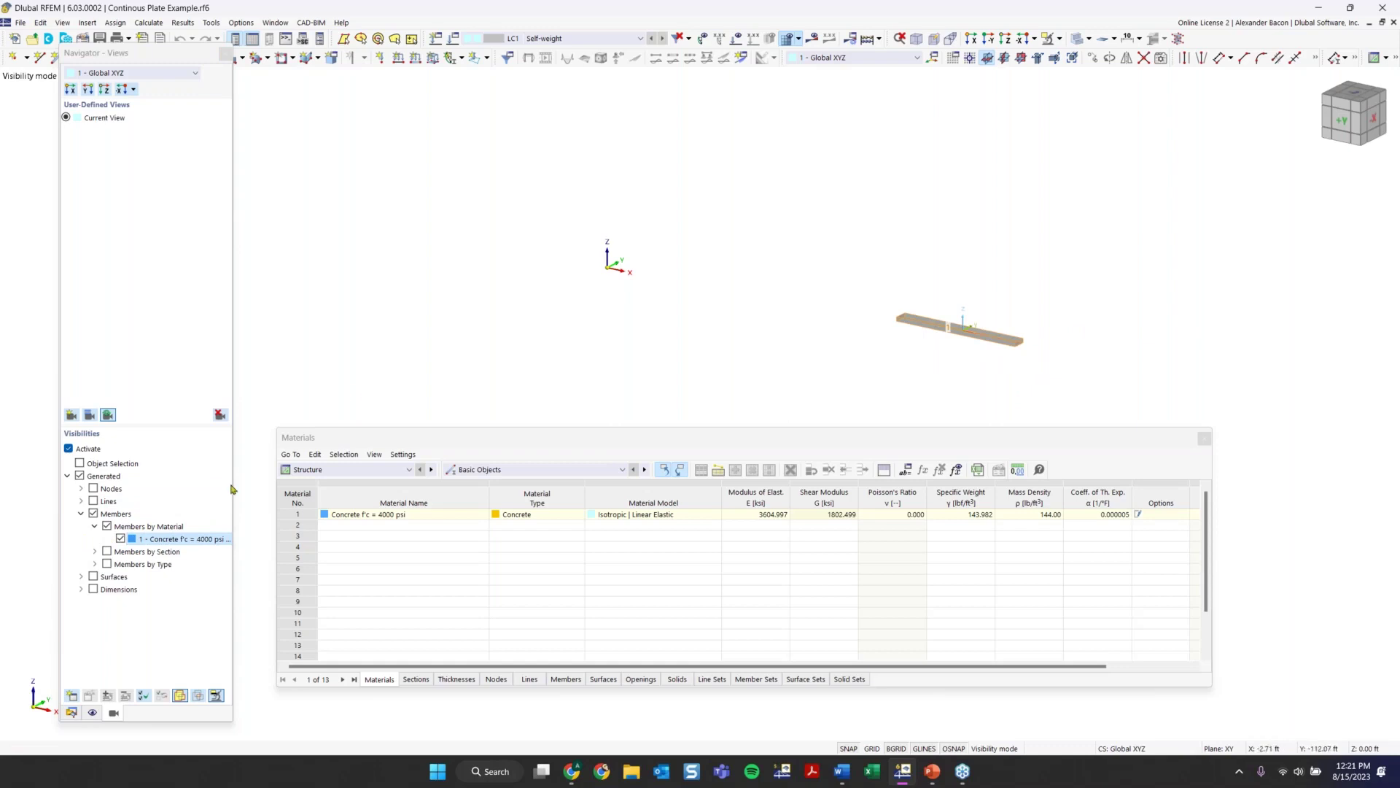
Step: Deactivate the visibilities to bring the complete model back into view
click(81, 514)
click(81, 514)
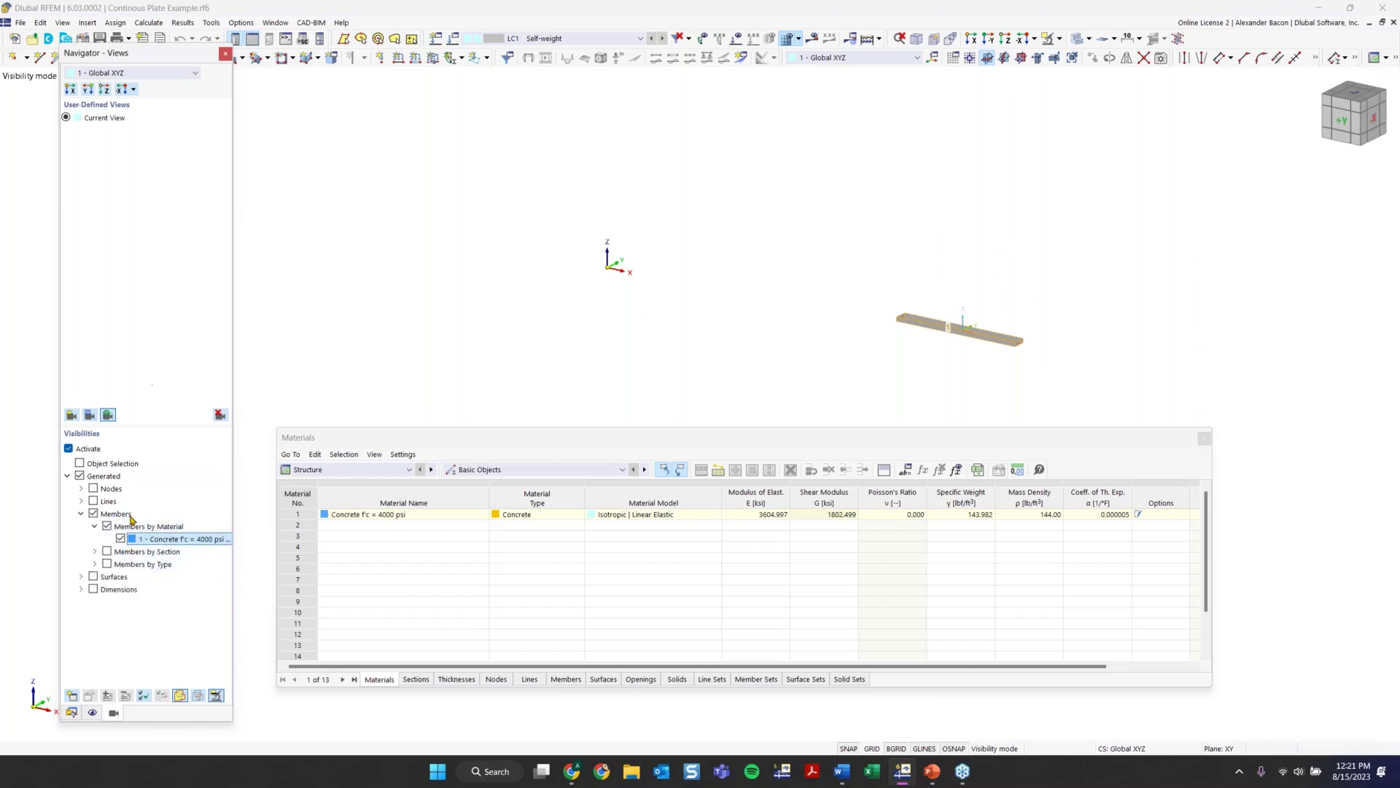
click(69, 448)
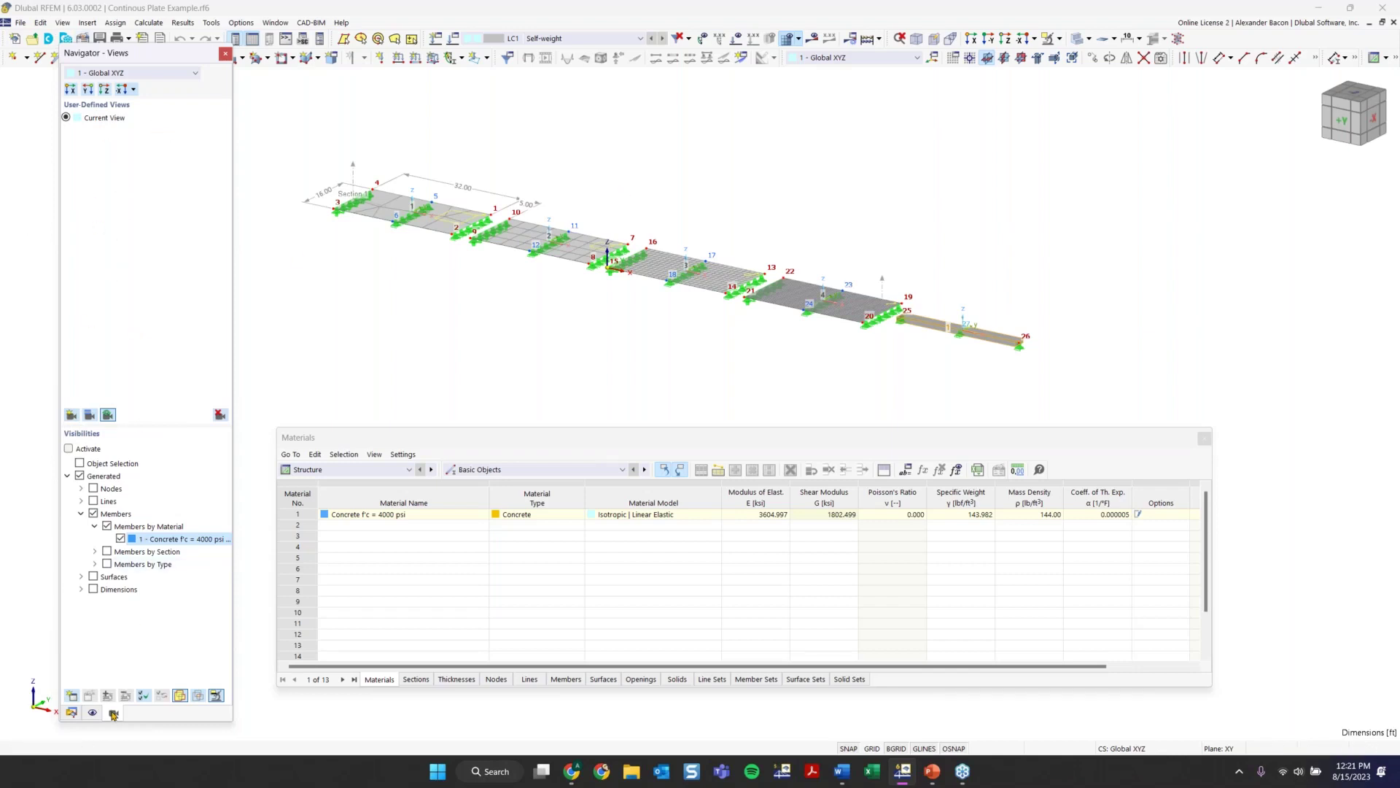
Step: Turn on the LC1 results, display the global deformations |u|, and expand the Members result category
click(811, 42)
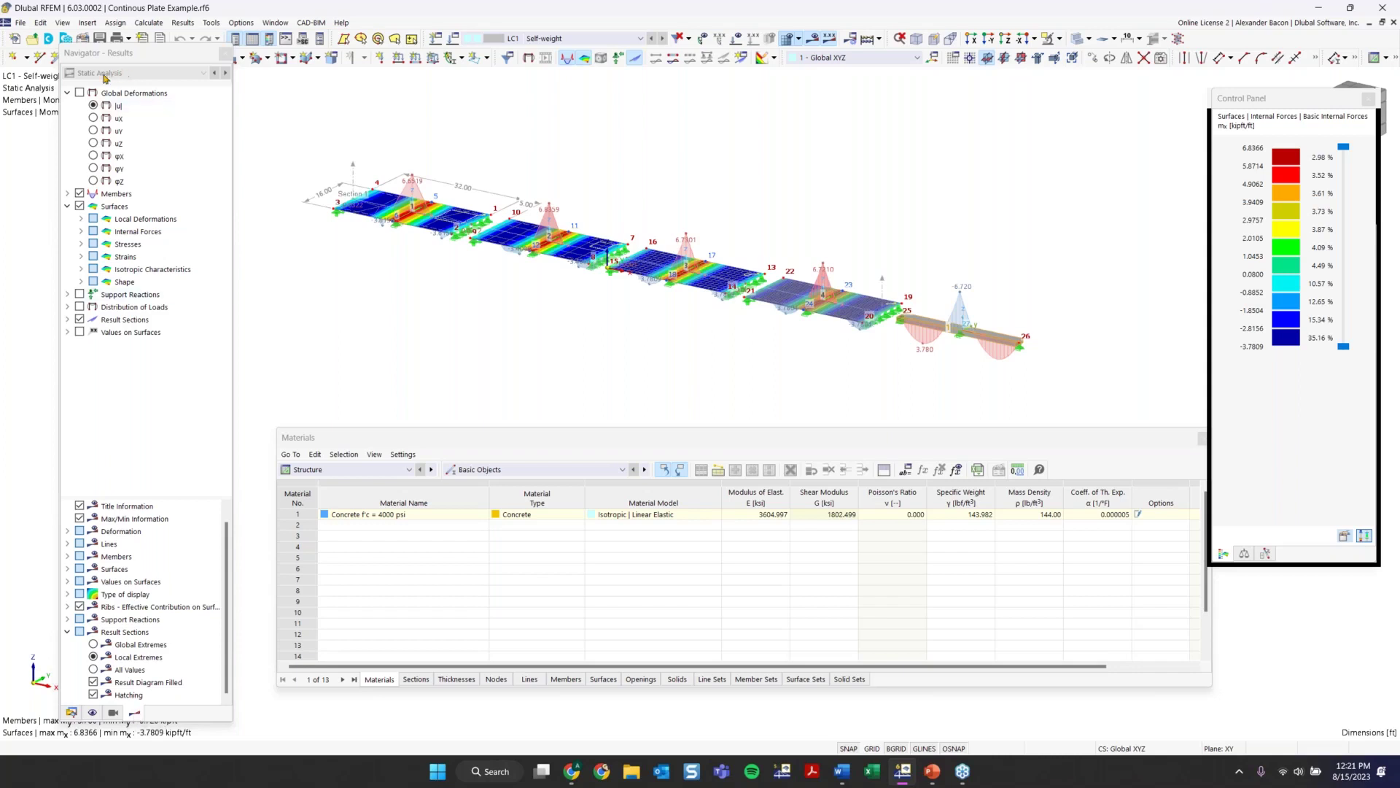
click(80, 93)
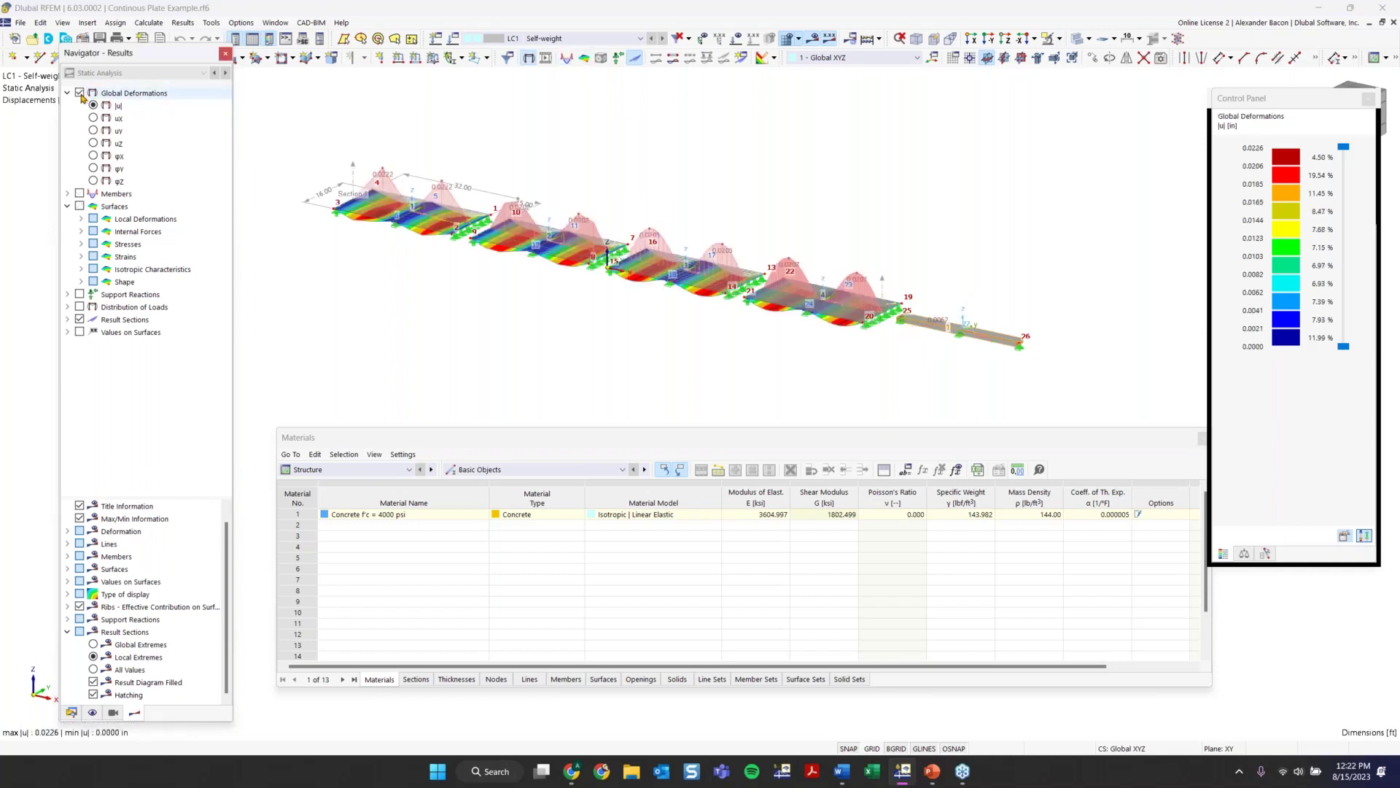
click(67, 193)
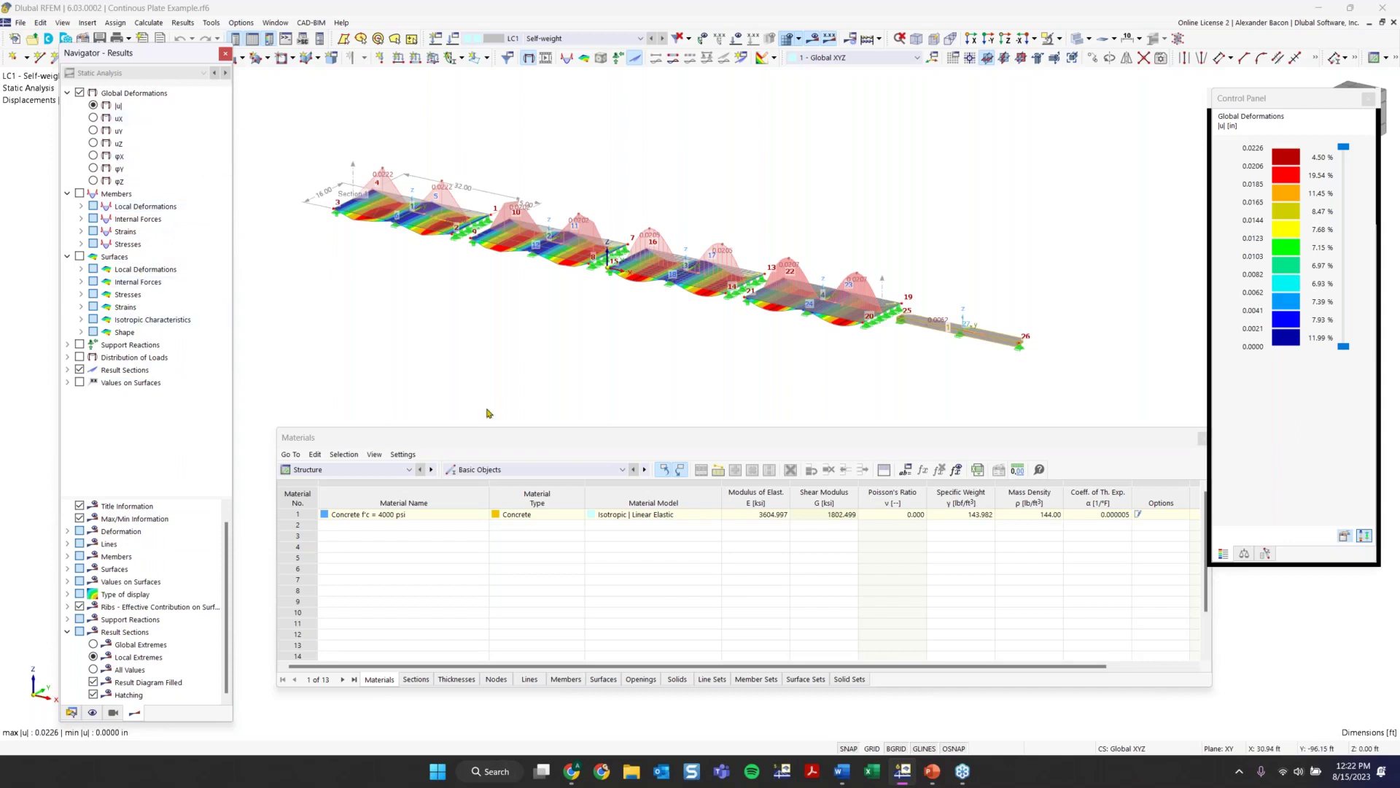
Step: Dock the Navigator beside the model view and detach the View toolbar so it floats over the model
drag(125, 55, 22, 73)
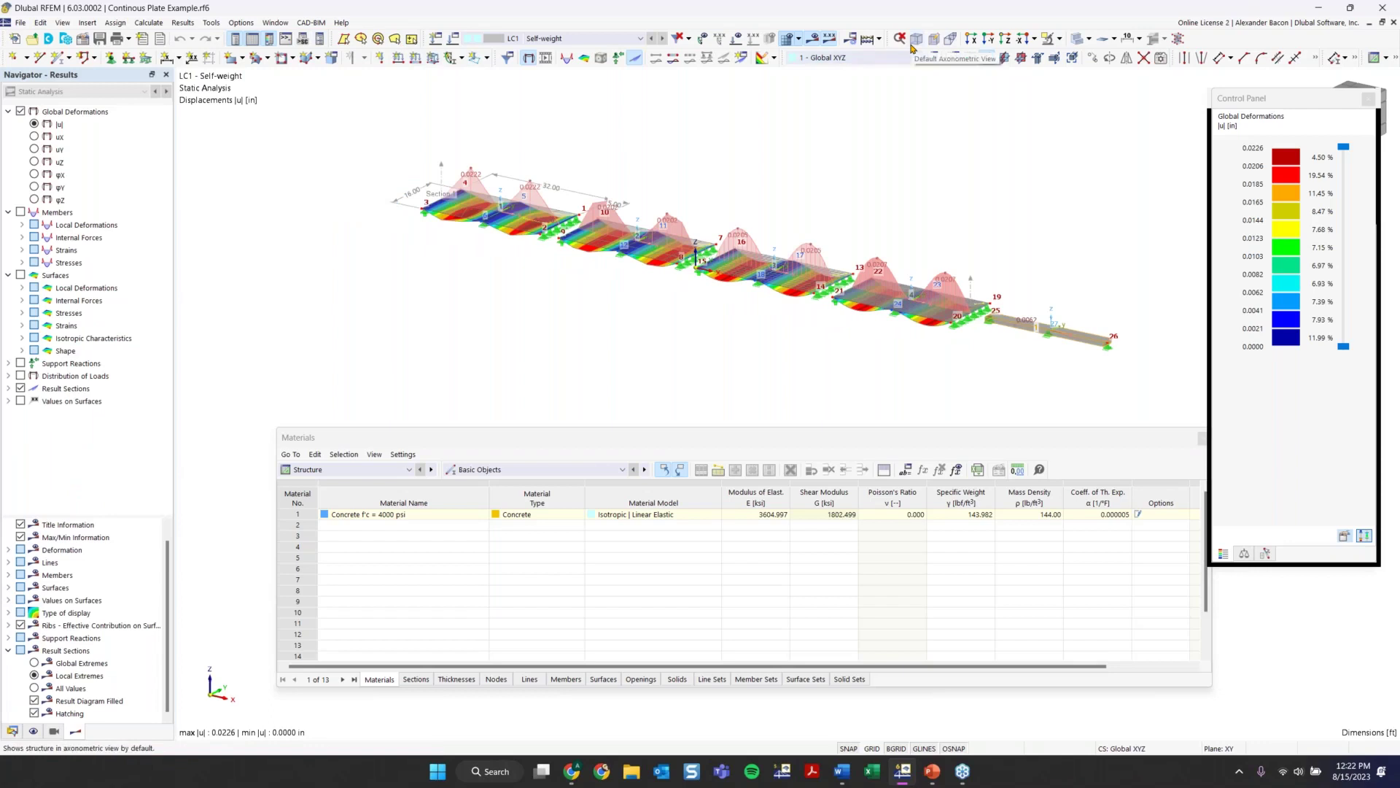
drag(890, 38, 365, 119)
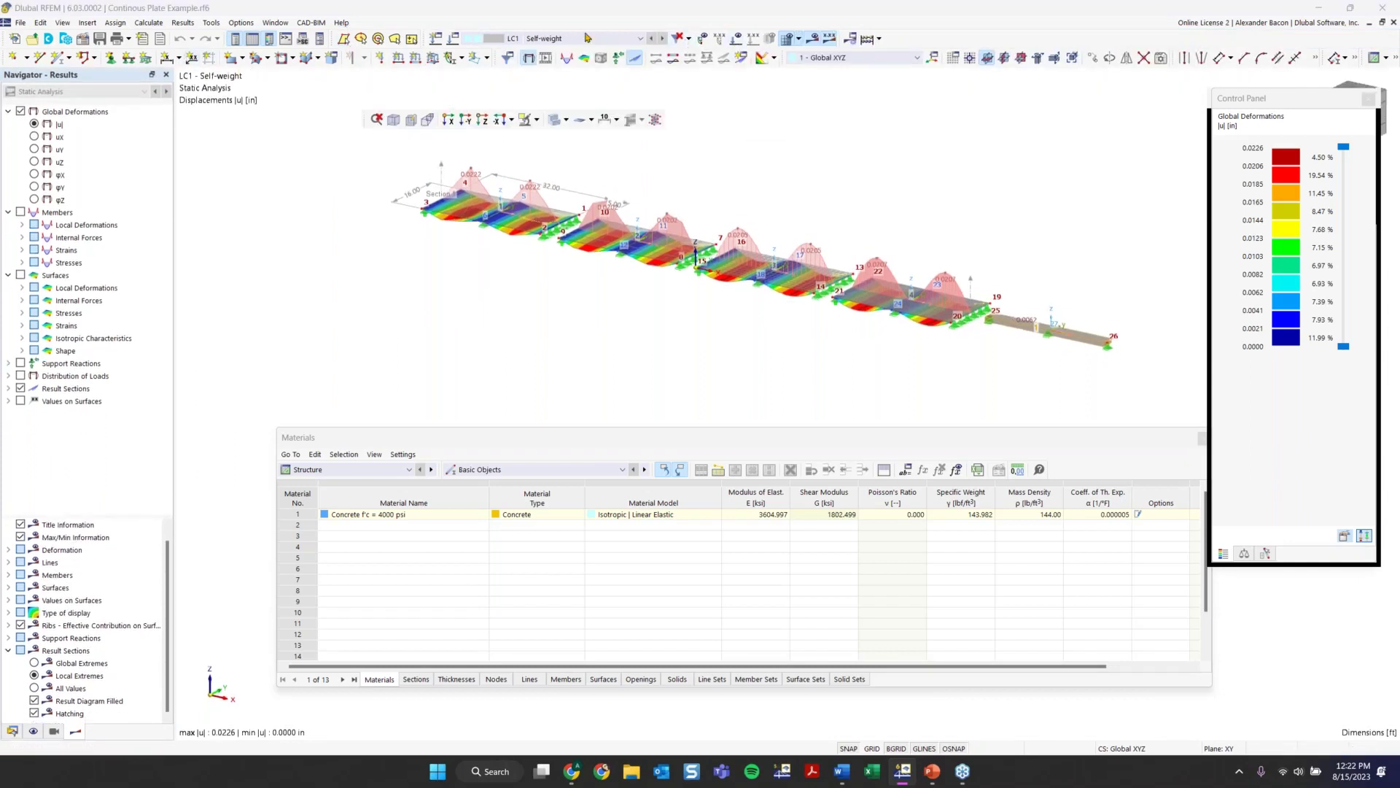
Step: Restore the program's default layout of toolbars and panels
right_click(980, 39)
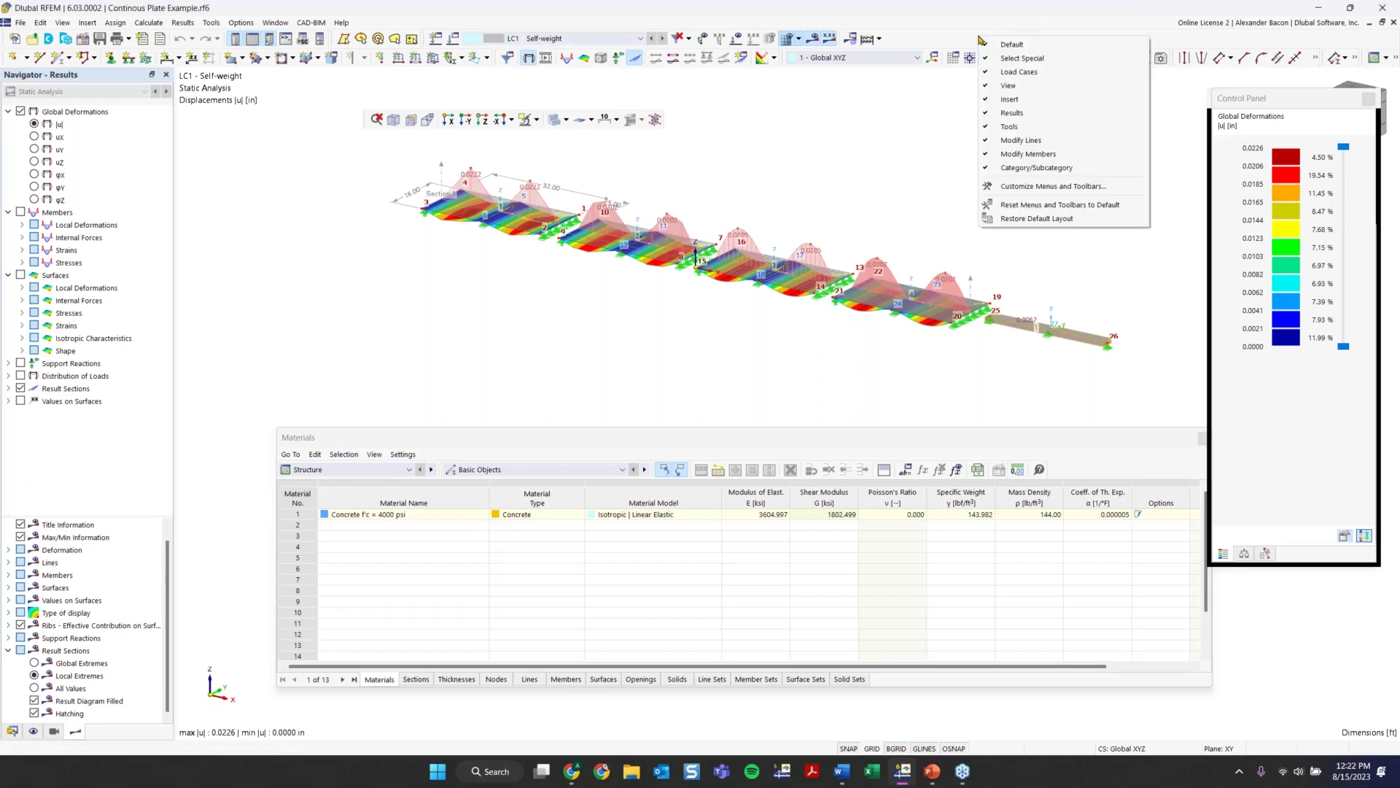
click(942, 47)
right_click(997, 42)
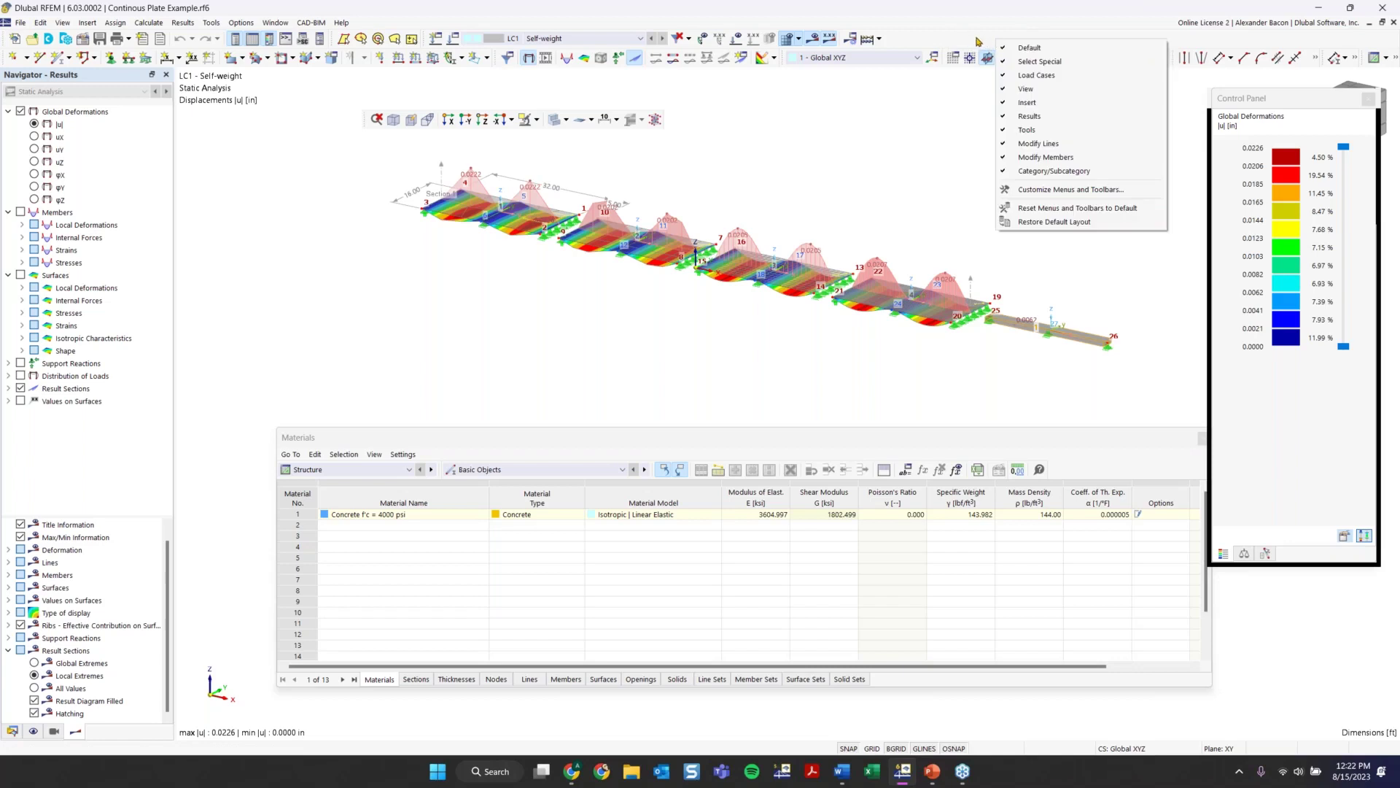
click(1048, 228)
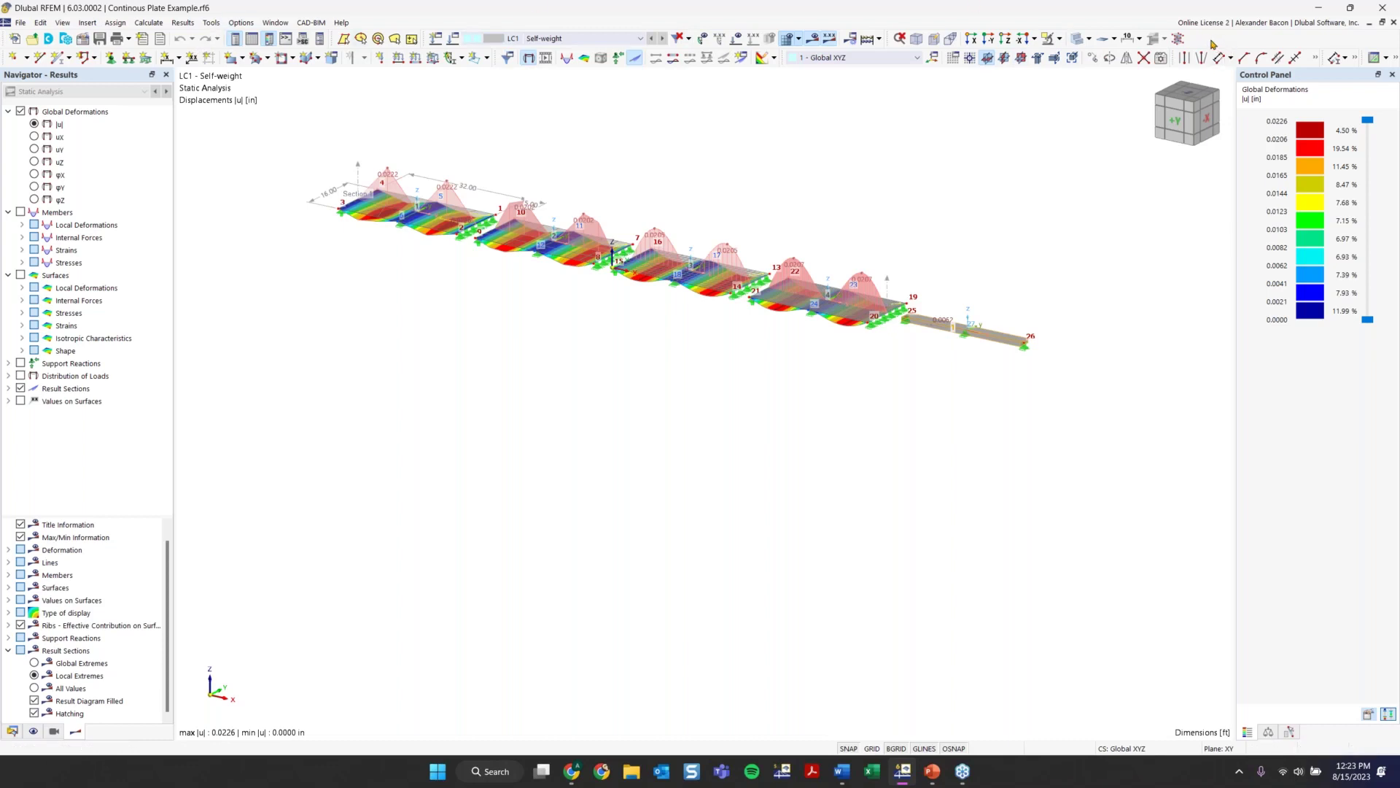
Step: Open the customization of menus and toolbars and browse the commands available in the various categories
right_click(1213, 44)
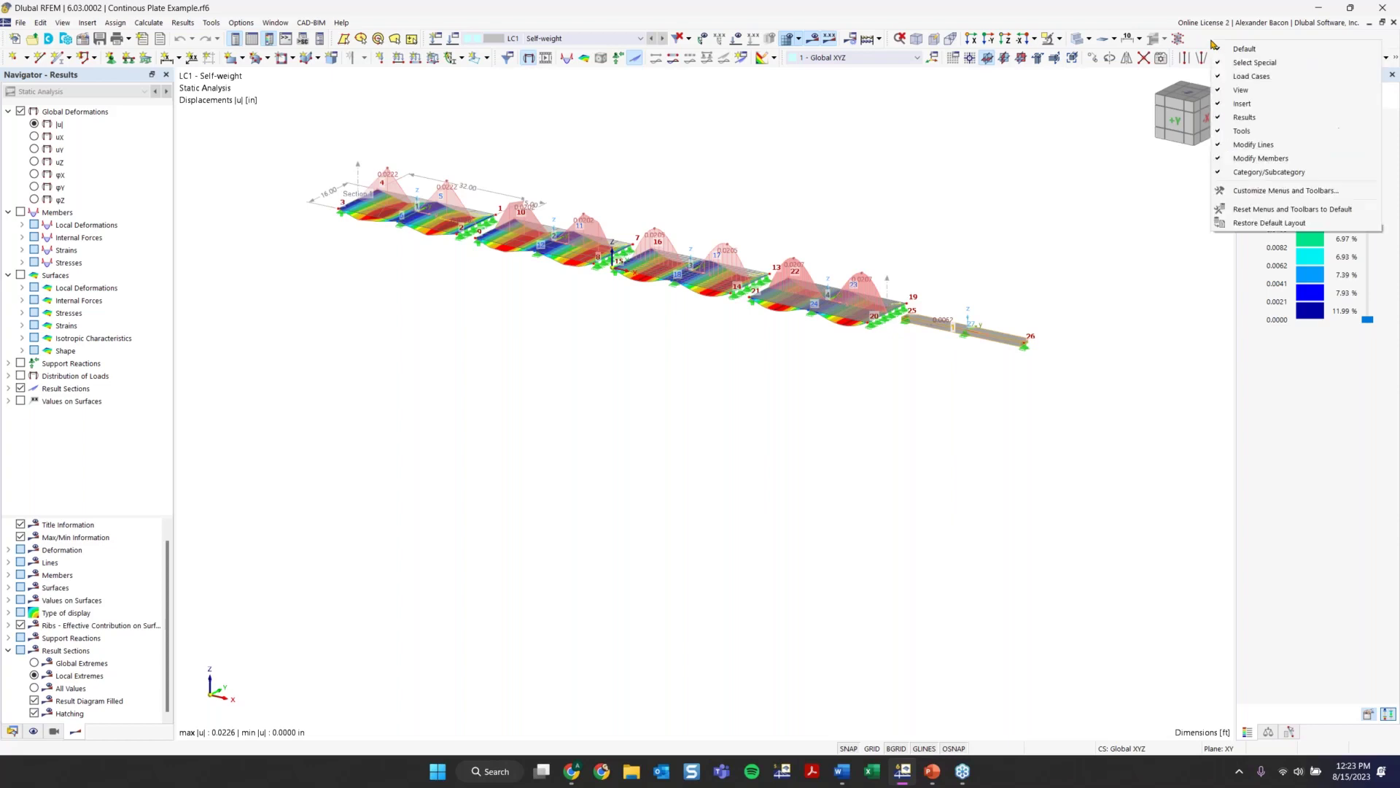
click(1265, 192)
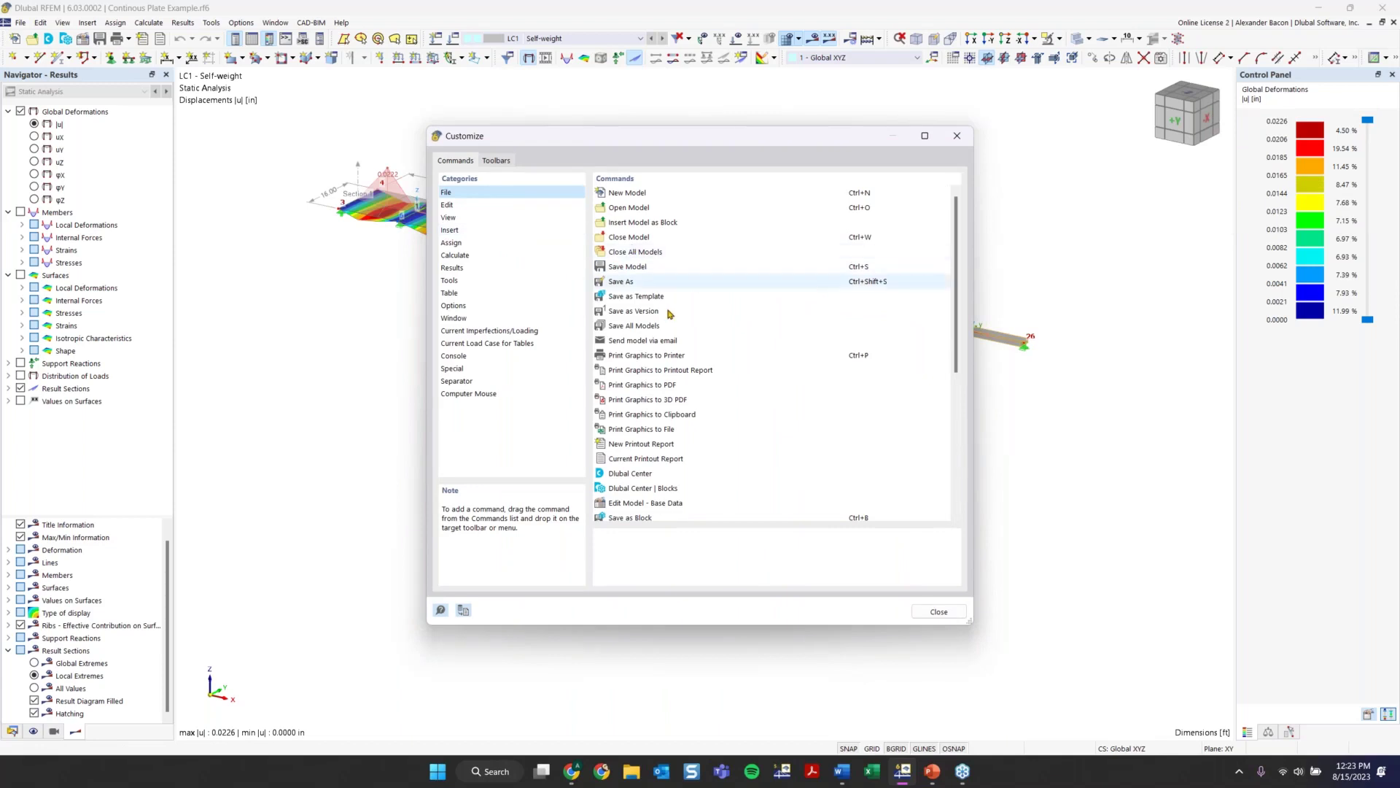
scroll(656, 282, down, 4)
click(451, 243)
click(450, 292)
click(461, 343)
click(475, 330)
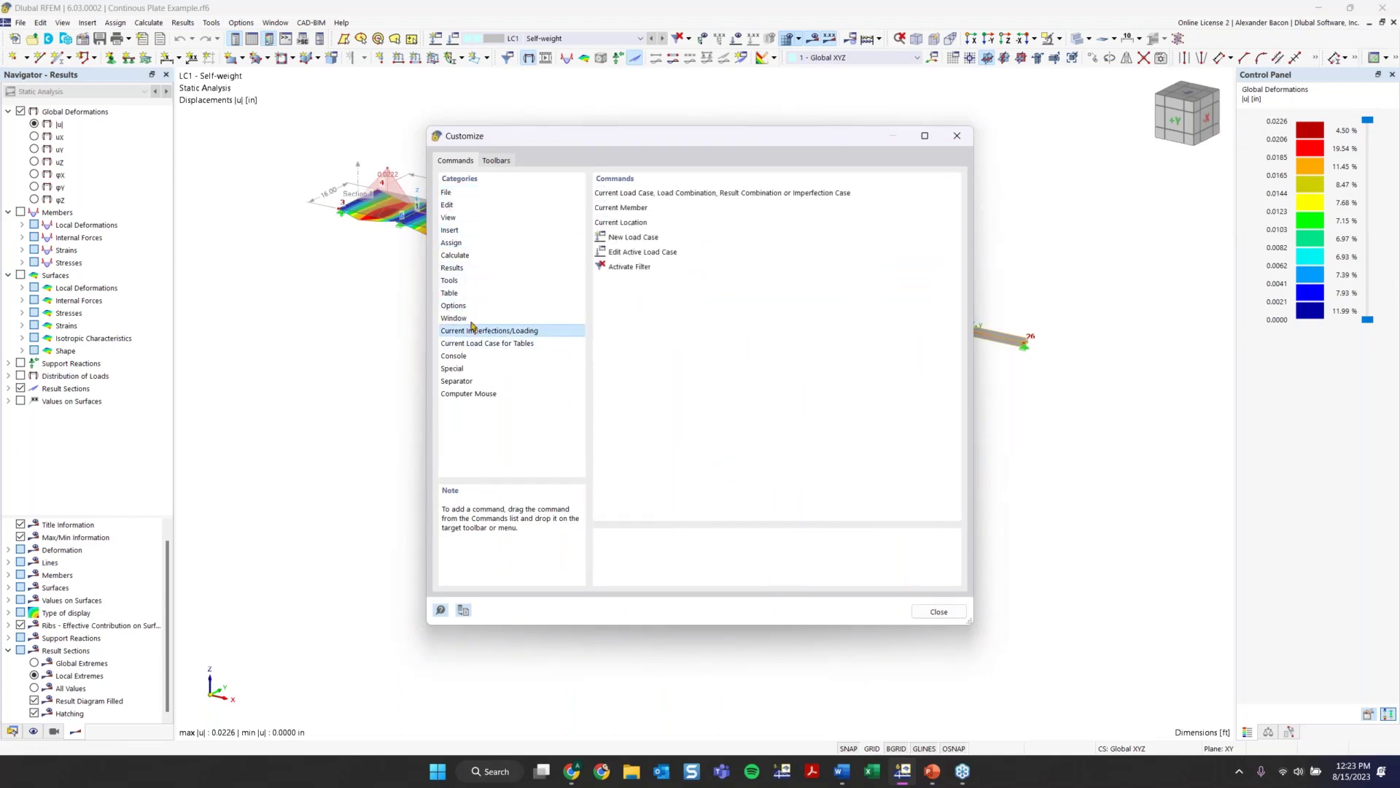
Step: Add the Show Global Coordinates of Nodes command from the Table category to the upper toolbar and close the customization
click(478, 292)
scroll(675, 307, down, 5)
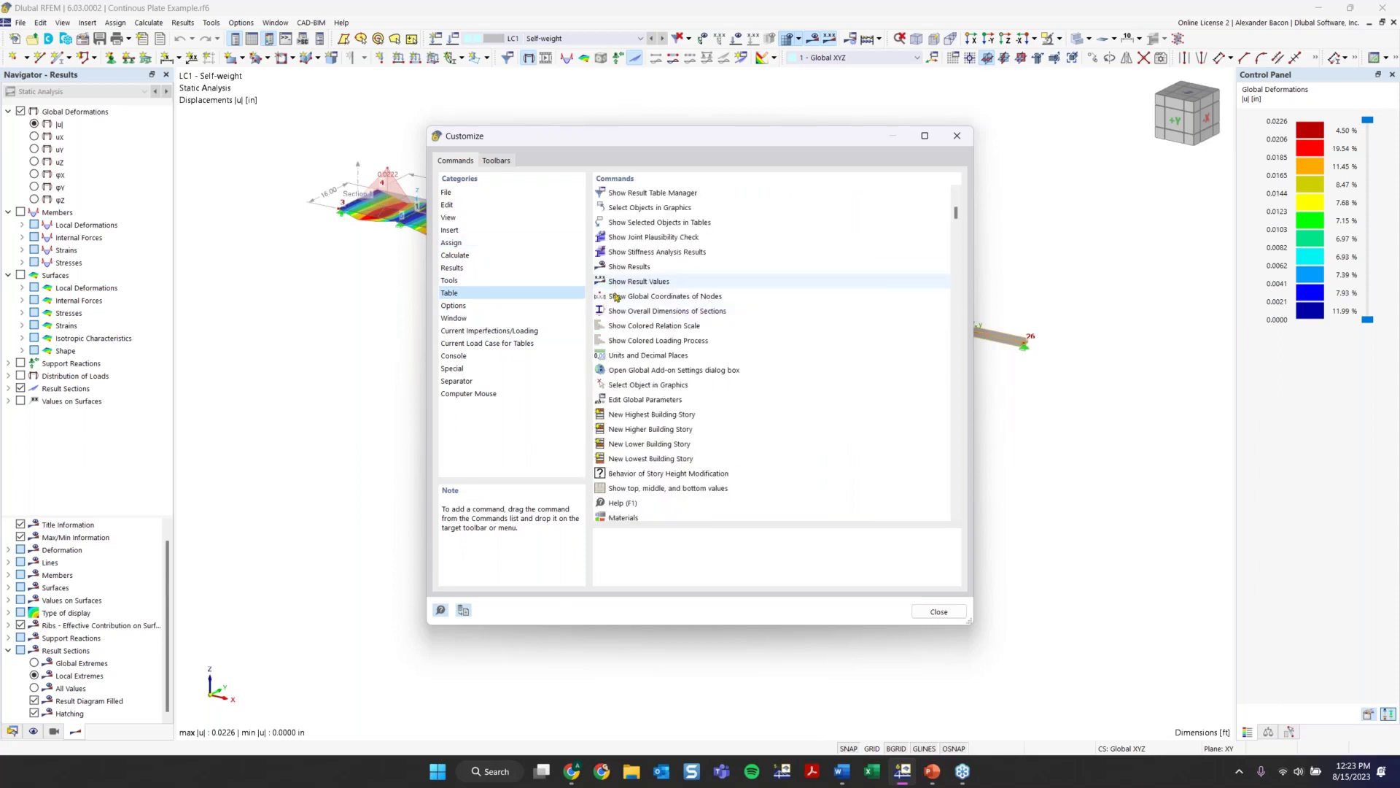
drag(615, 297, 1223, 47)
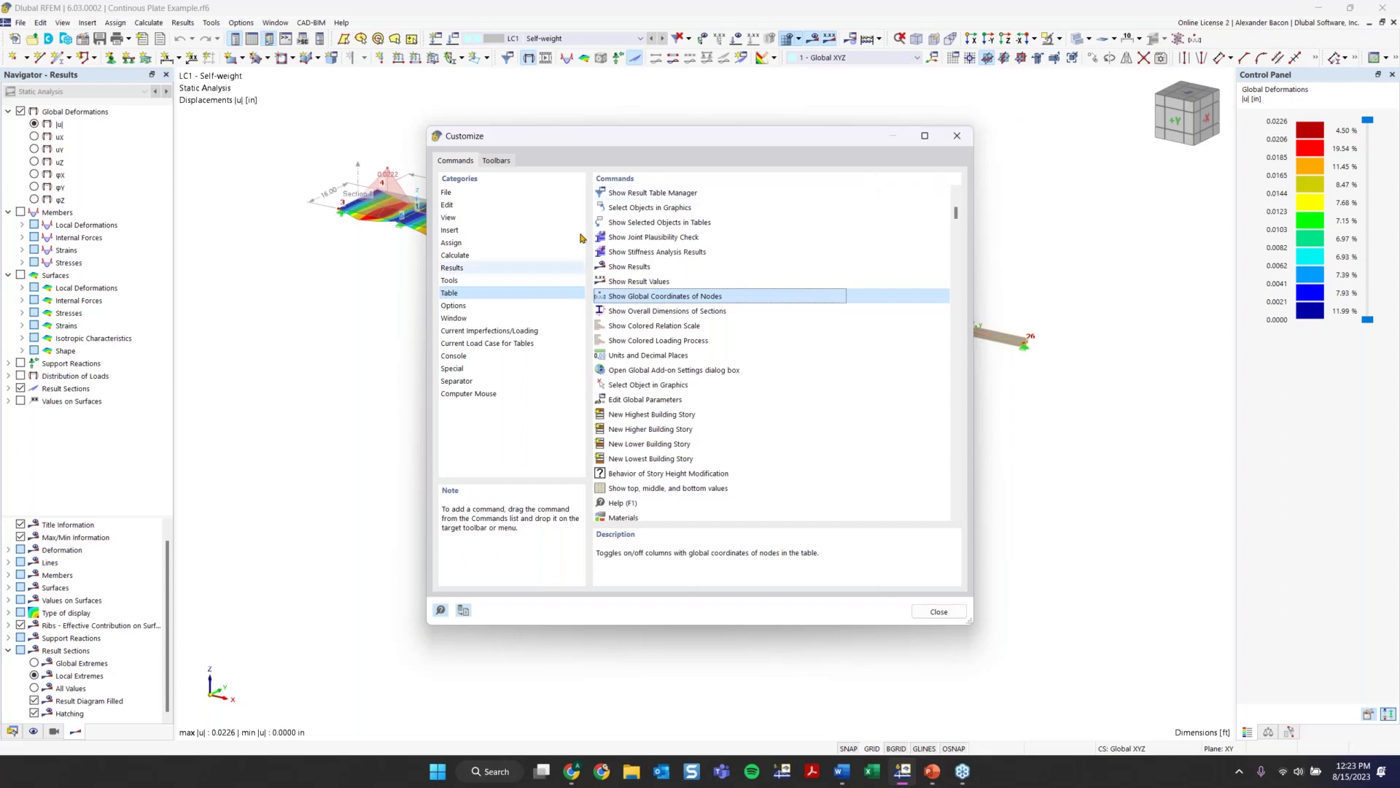
click(496, 161)
click(967, 131)
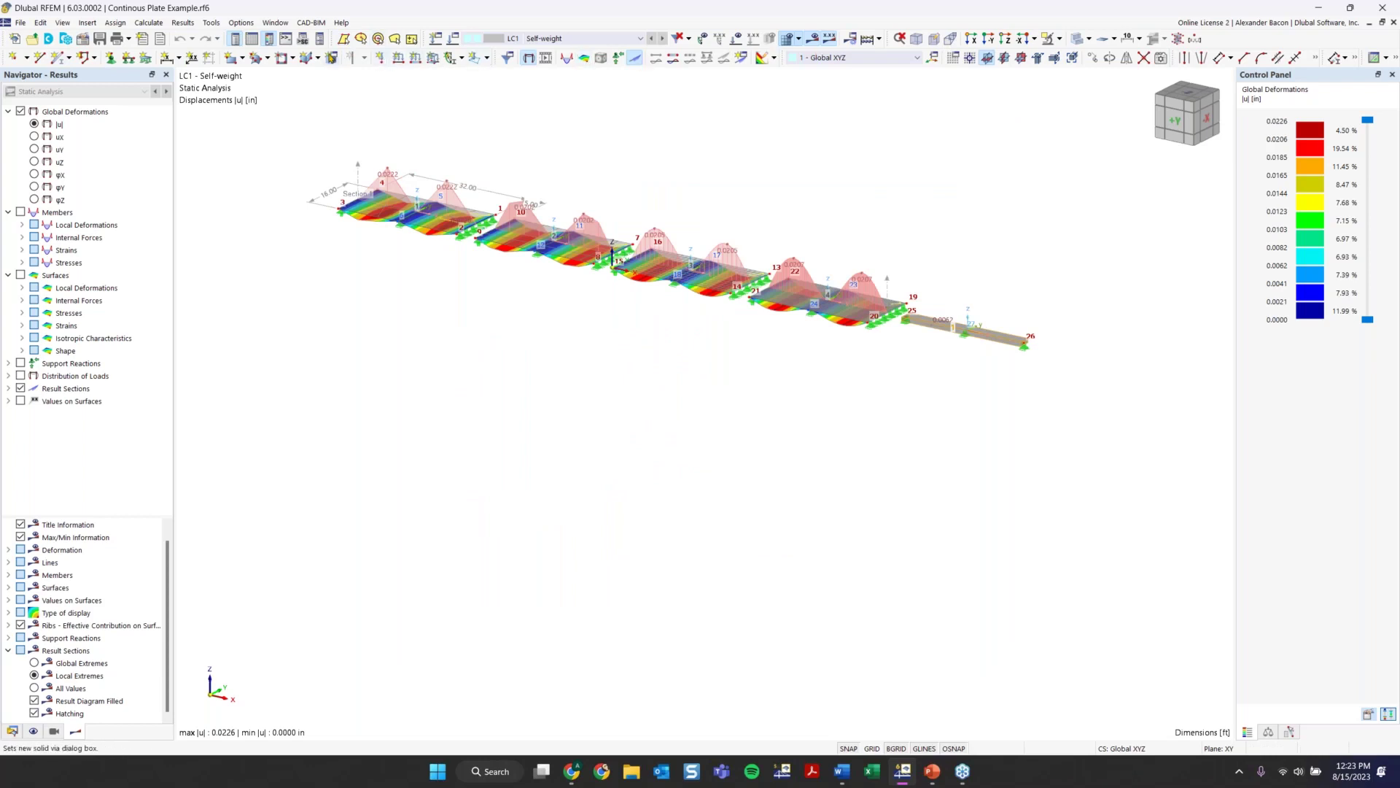
Step: Look through the available commands for file handling, inserting objects and loads, and calculation and meshing
click(22, 22)
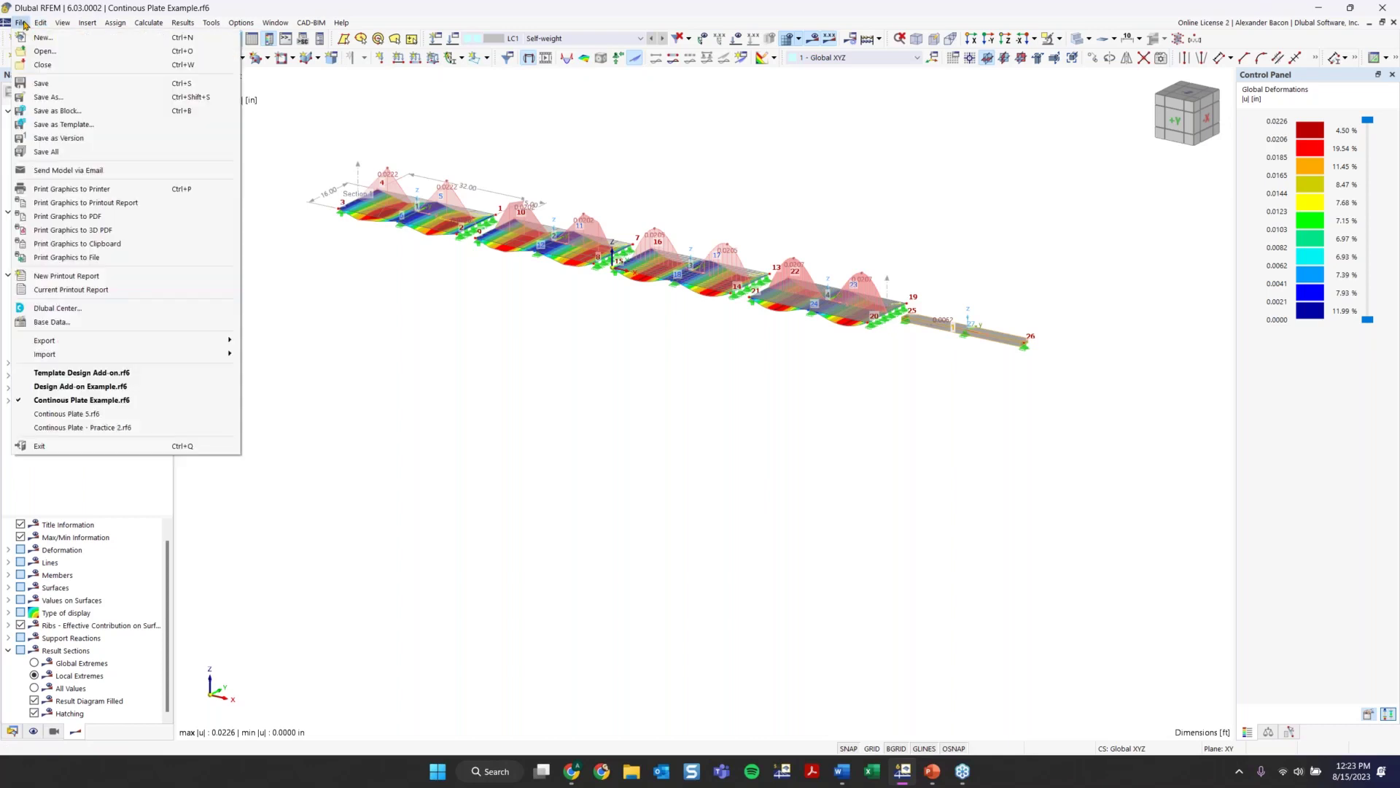
click(23, 22)
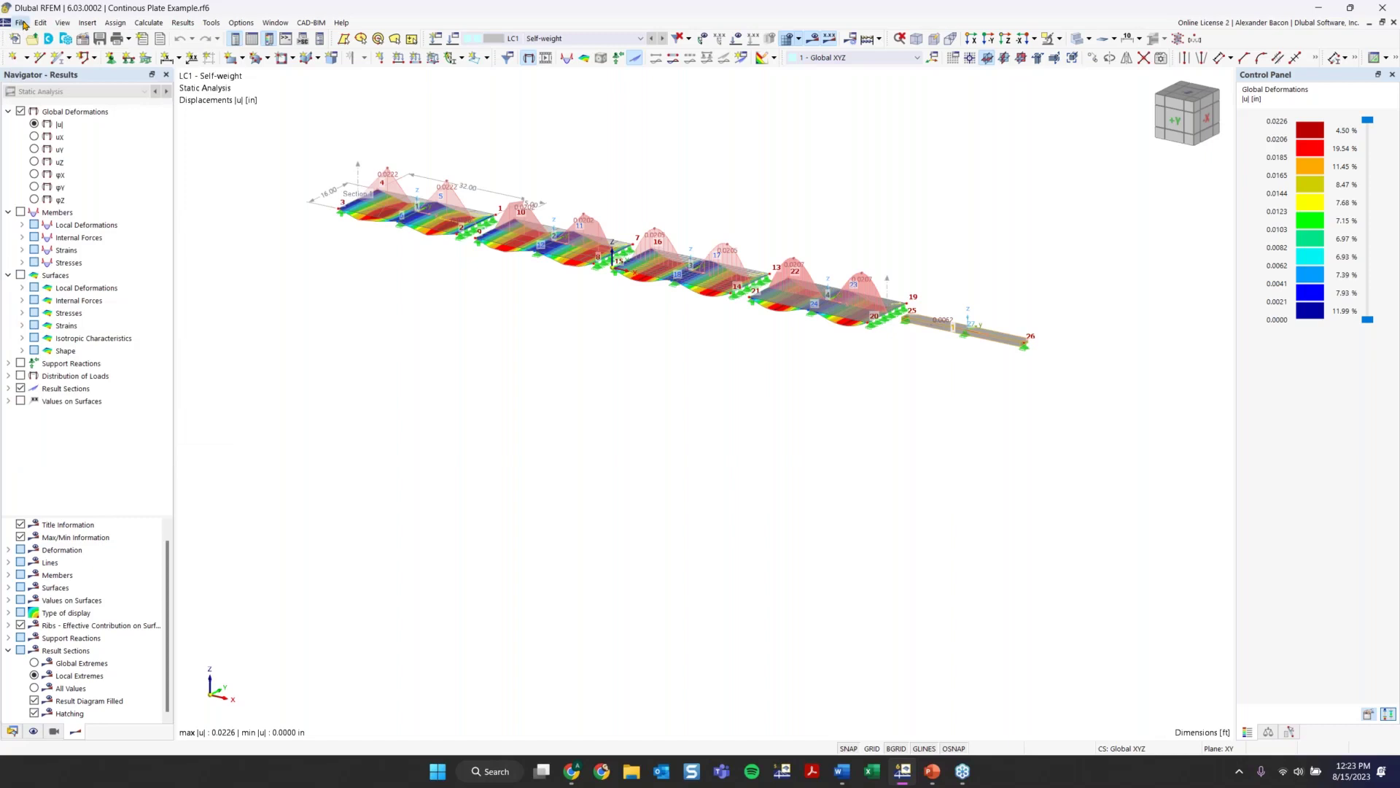
click(21, 22)
mouse_move(87, 23)
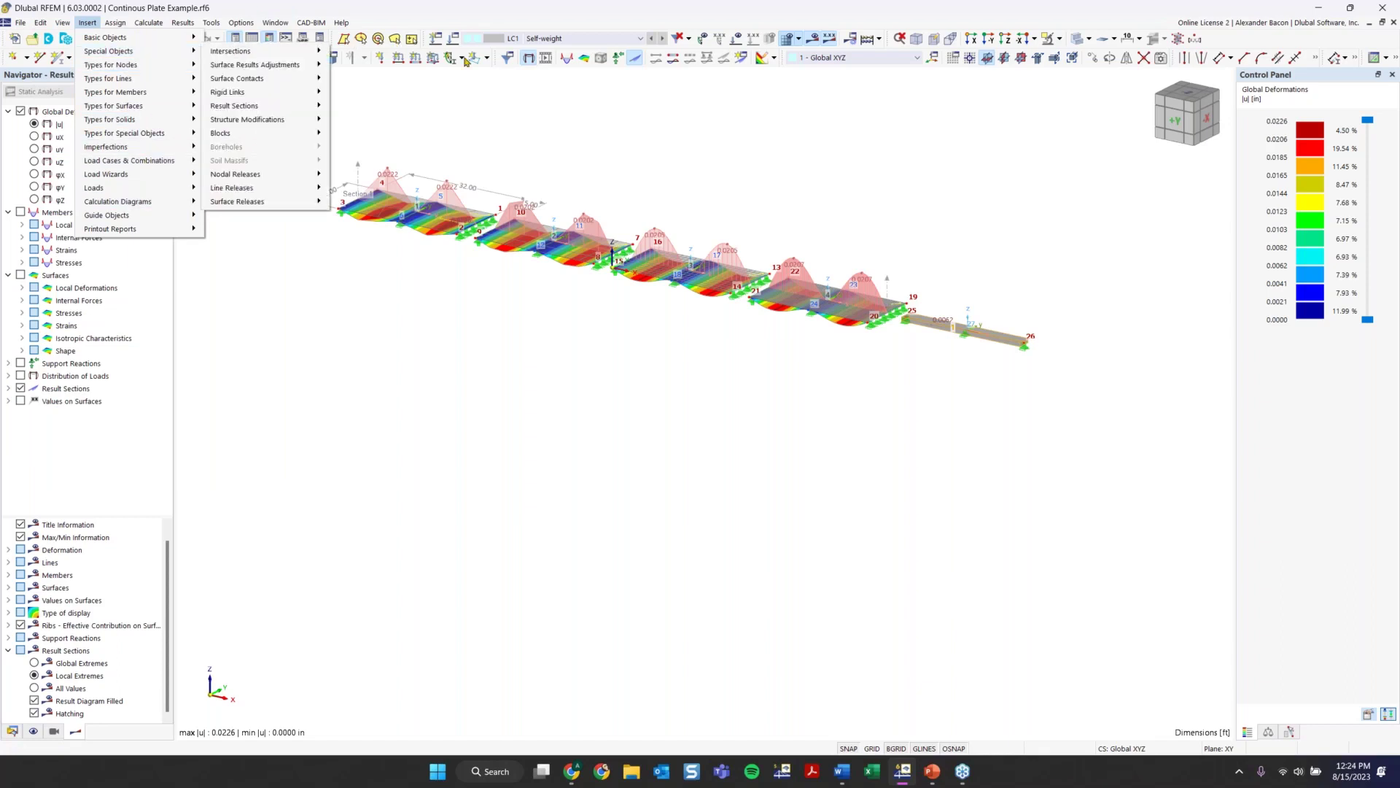
click(379, 72)
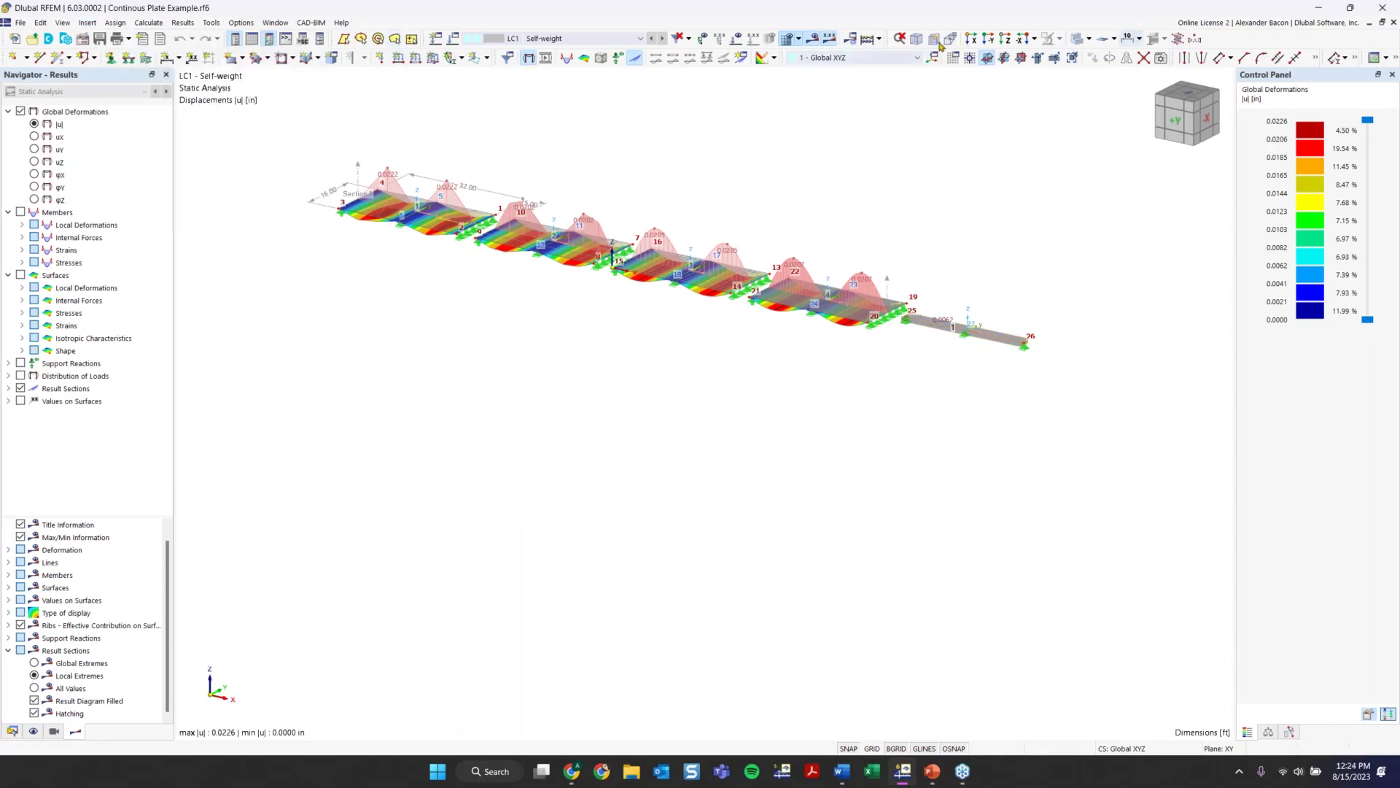
click(92, 24)
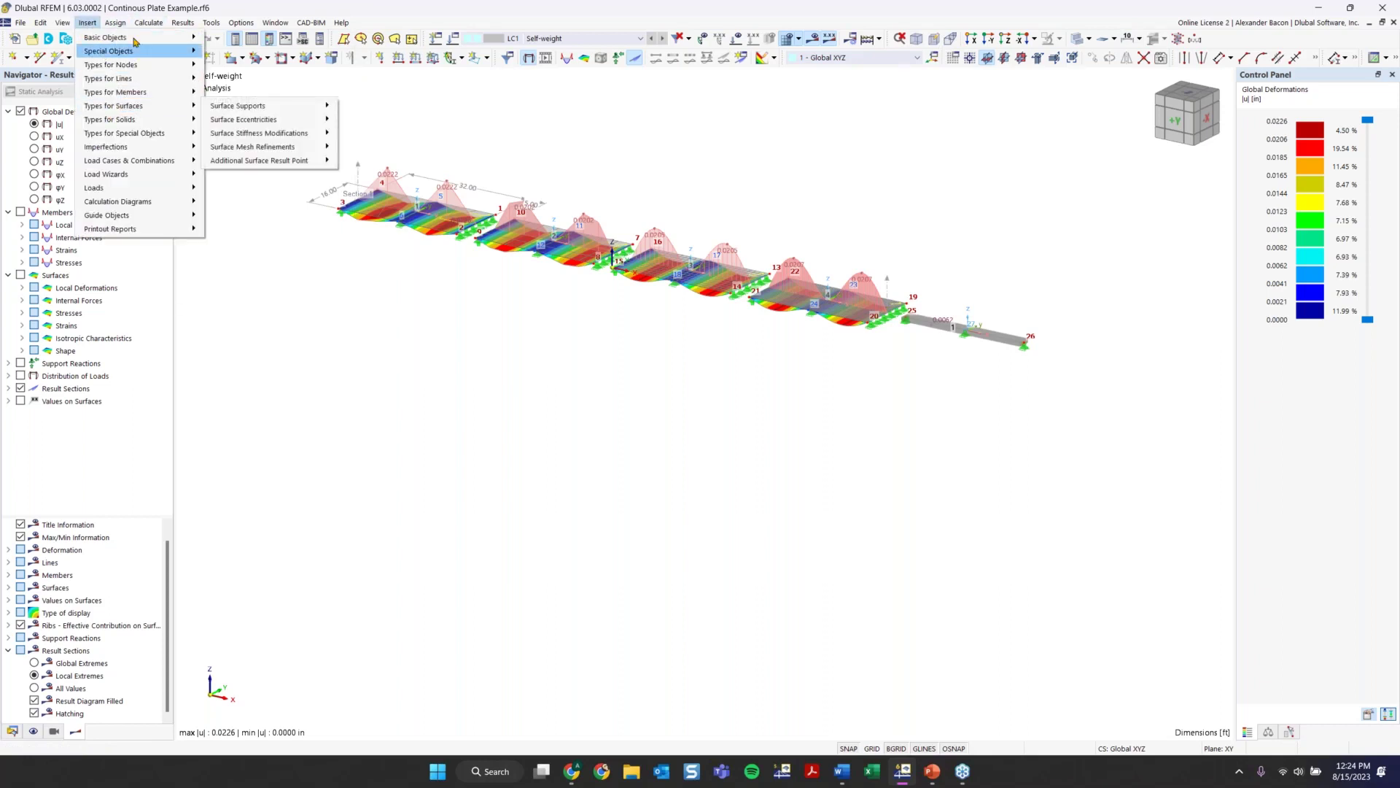
mouse_move(134, 40)
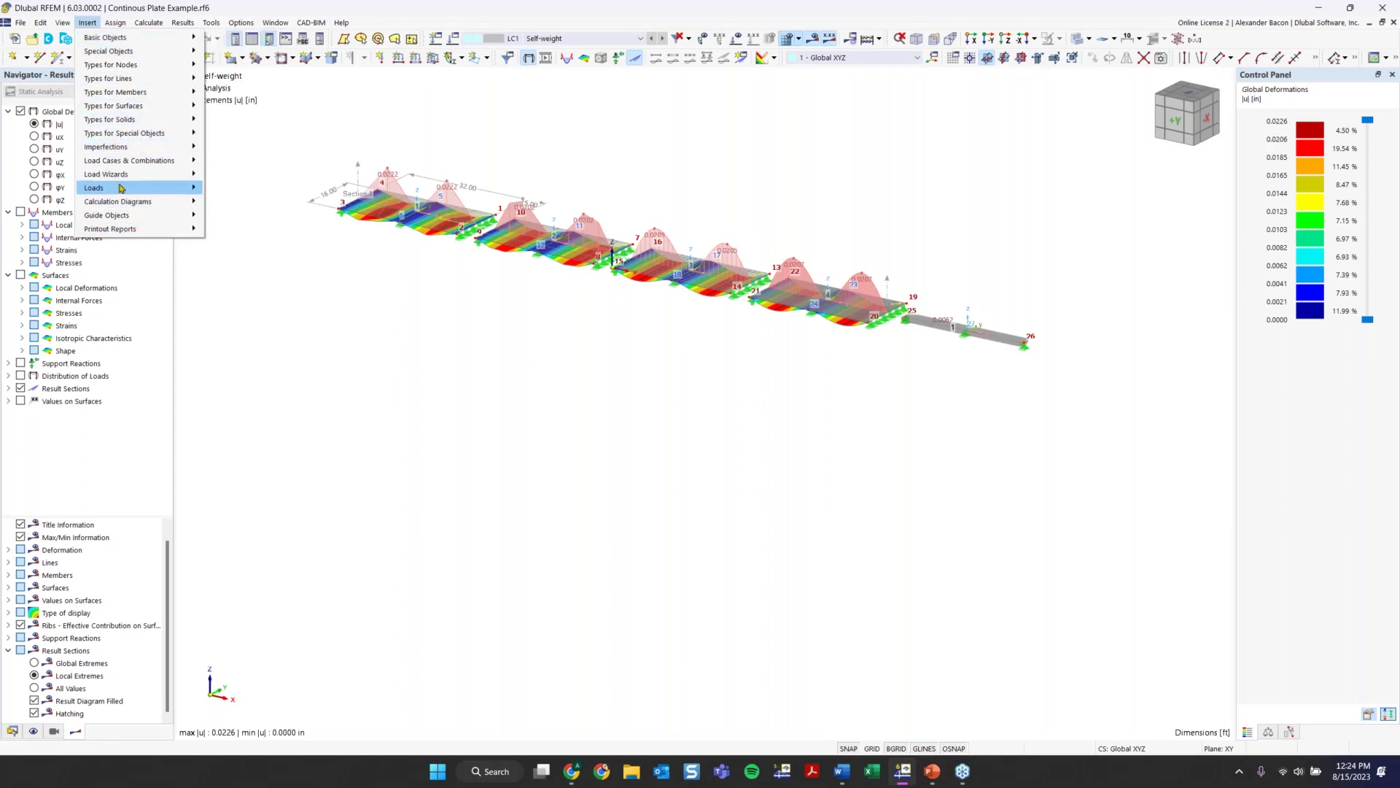
mouse_move(117, 188)
click(87, 22)
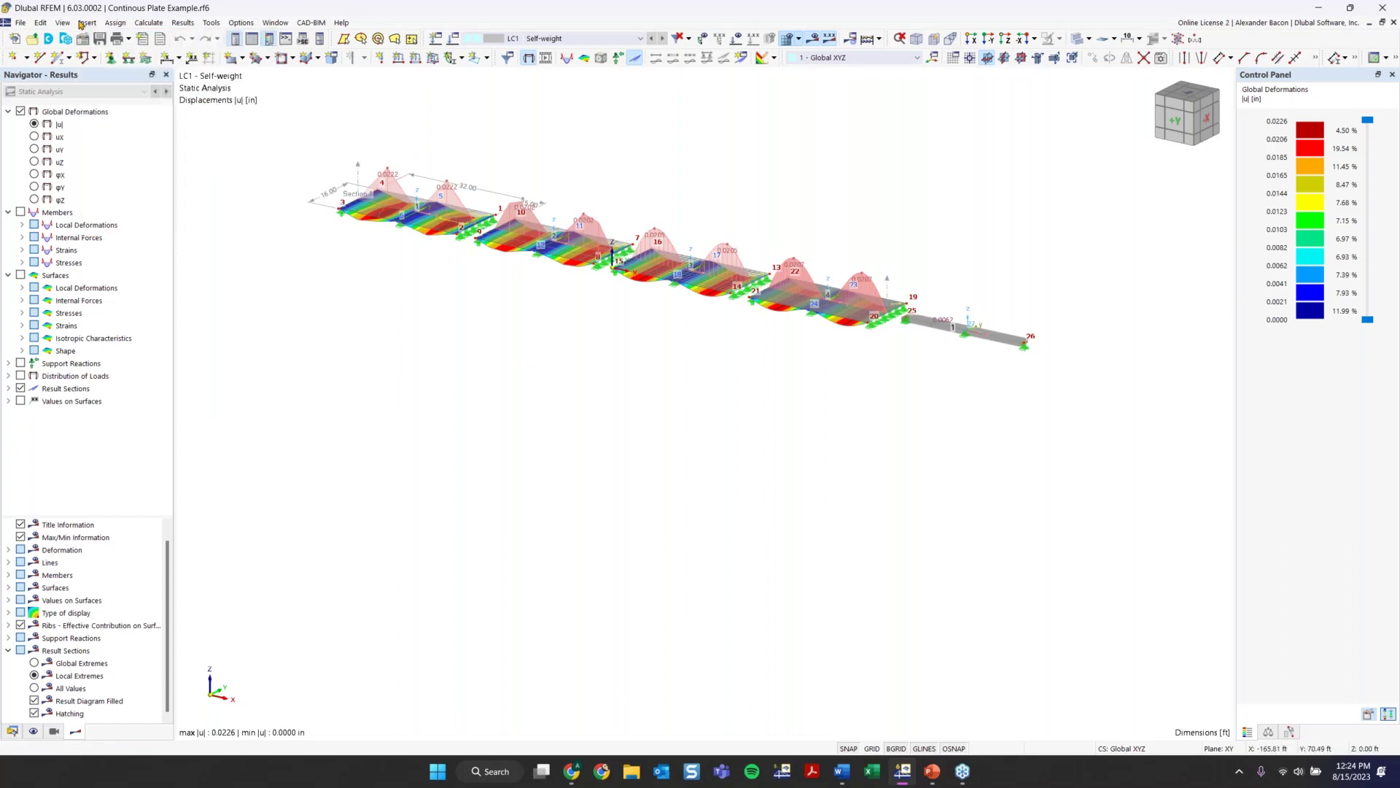
click(160, 23)
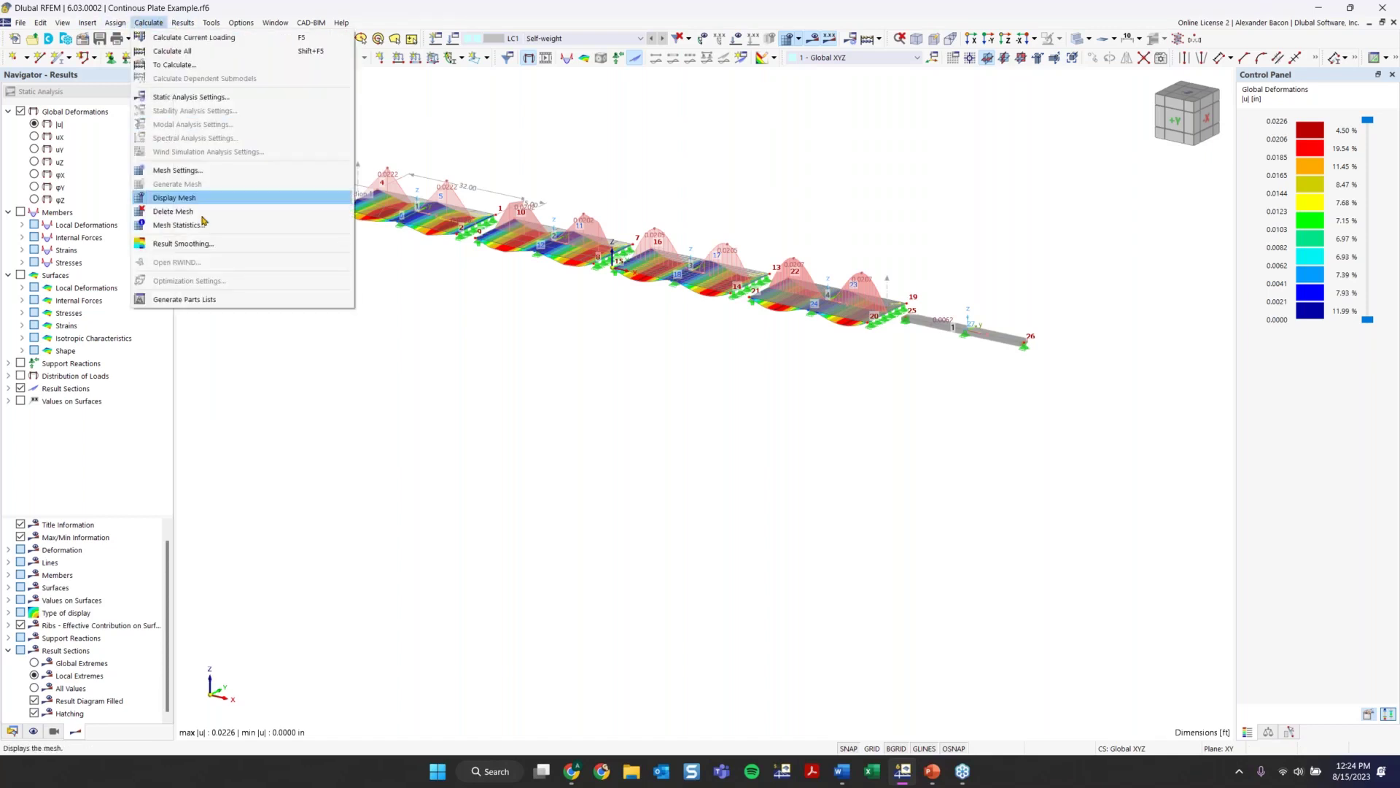
click(446, 120)
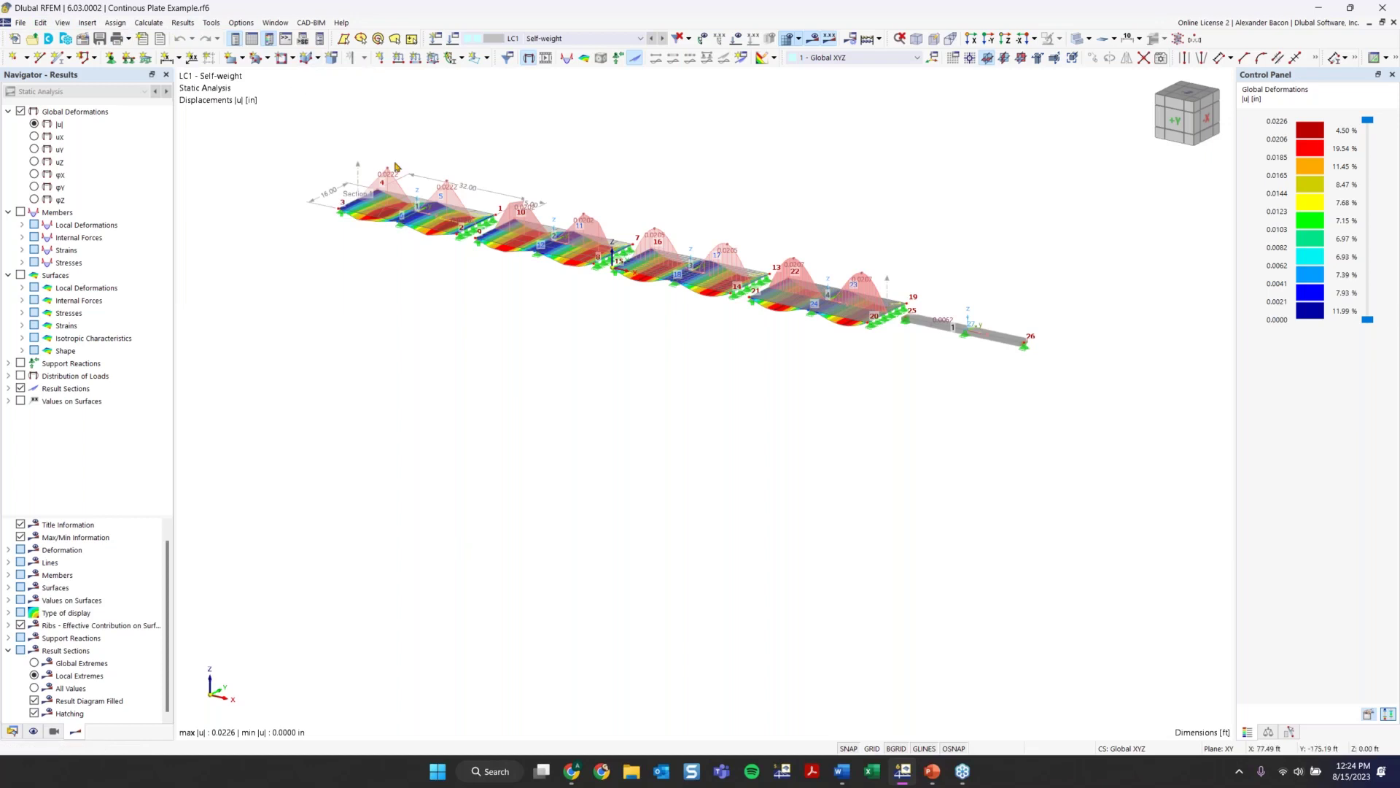
Step: Show the tables below the model and enlarge the Materials table's height
click(251, 41)
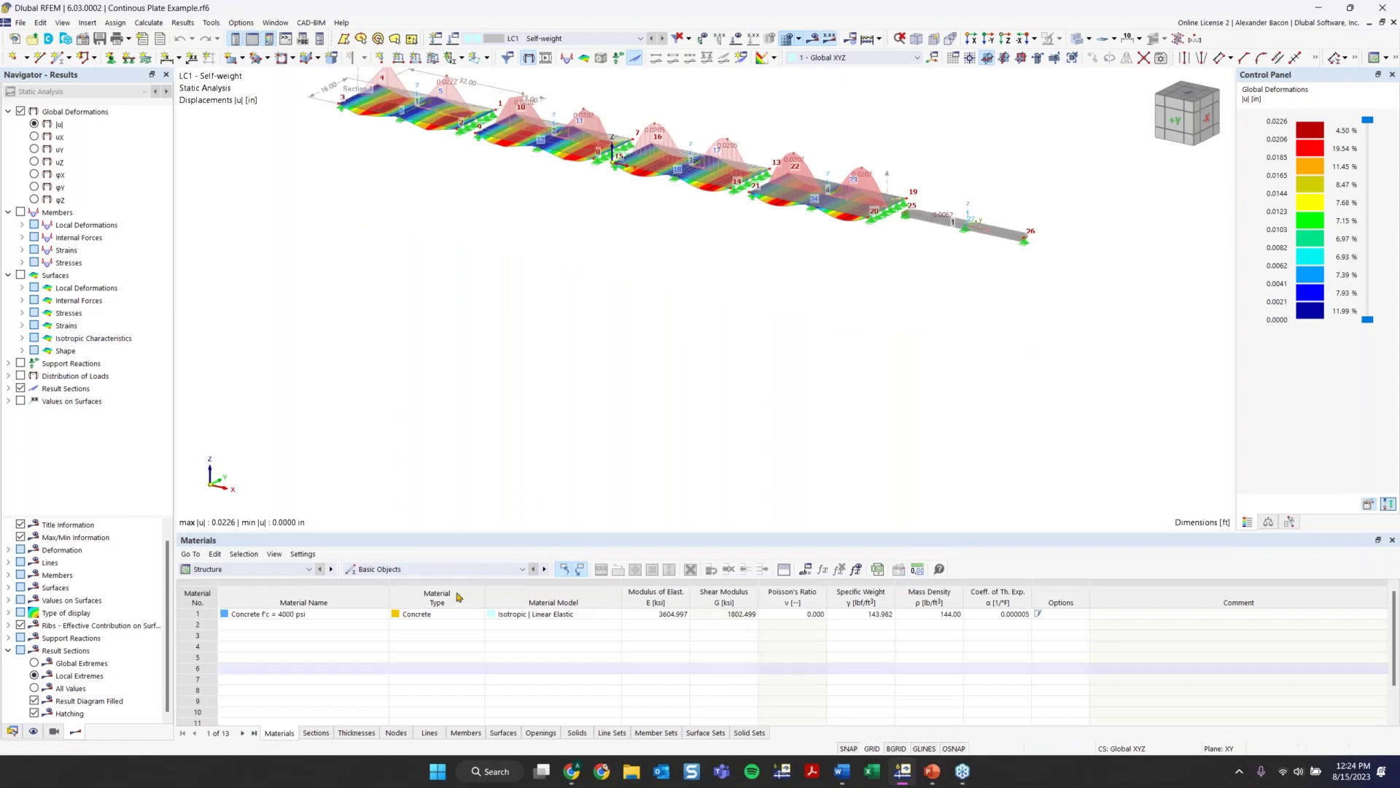
drag(441, 534, 437, 438)
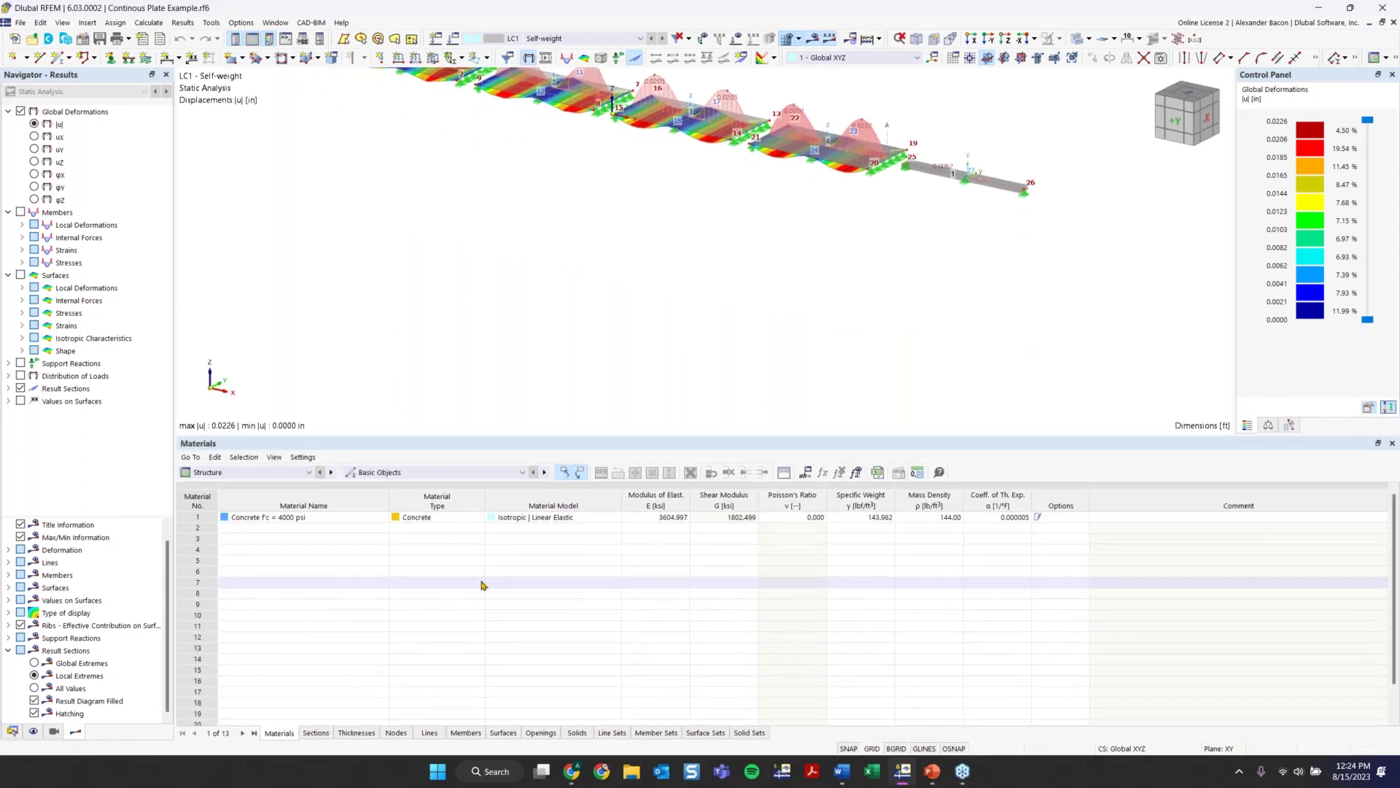
Step: Look at the table categories and the object groups of the Structure category, keeping Structure and Basic Objects selected
scroll(642, 321, down, 3)
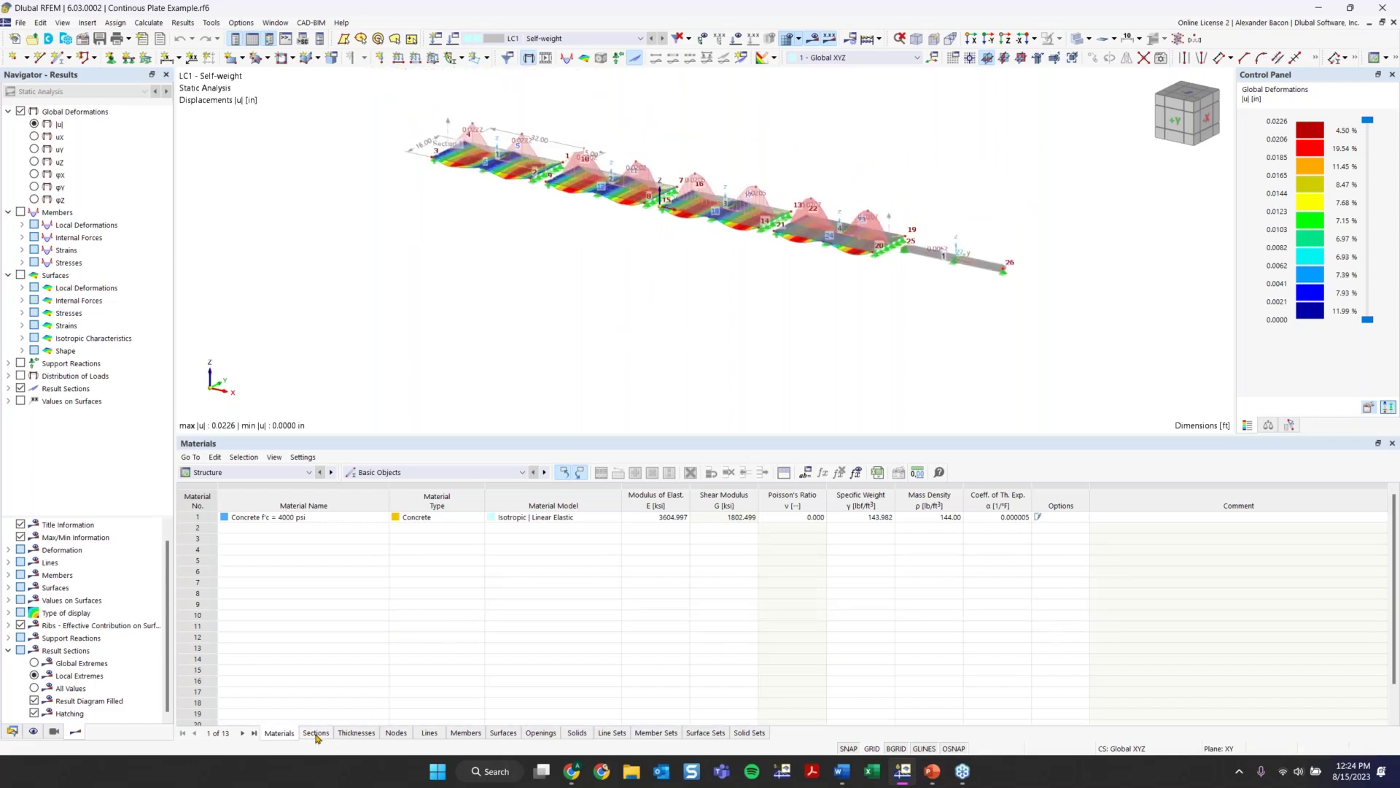
click(233, 473)
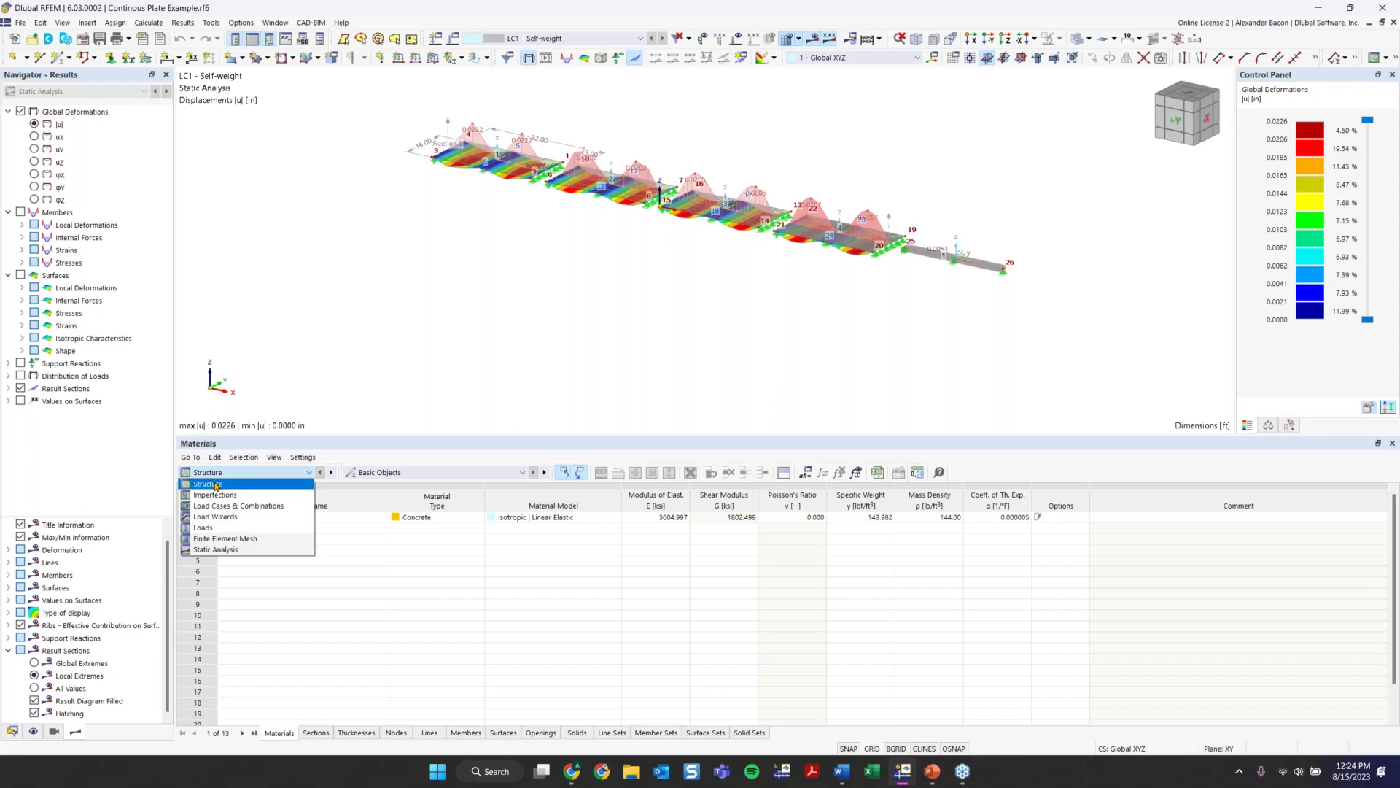
click(216, 485)
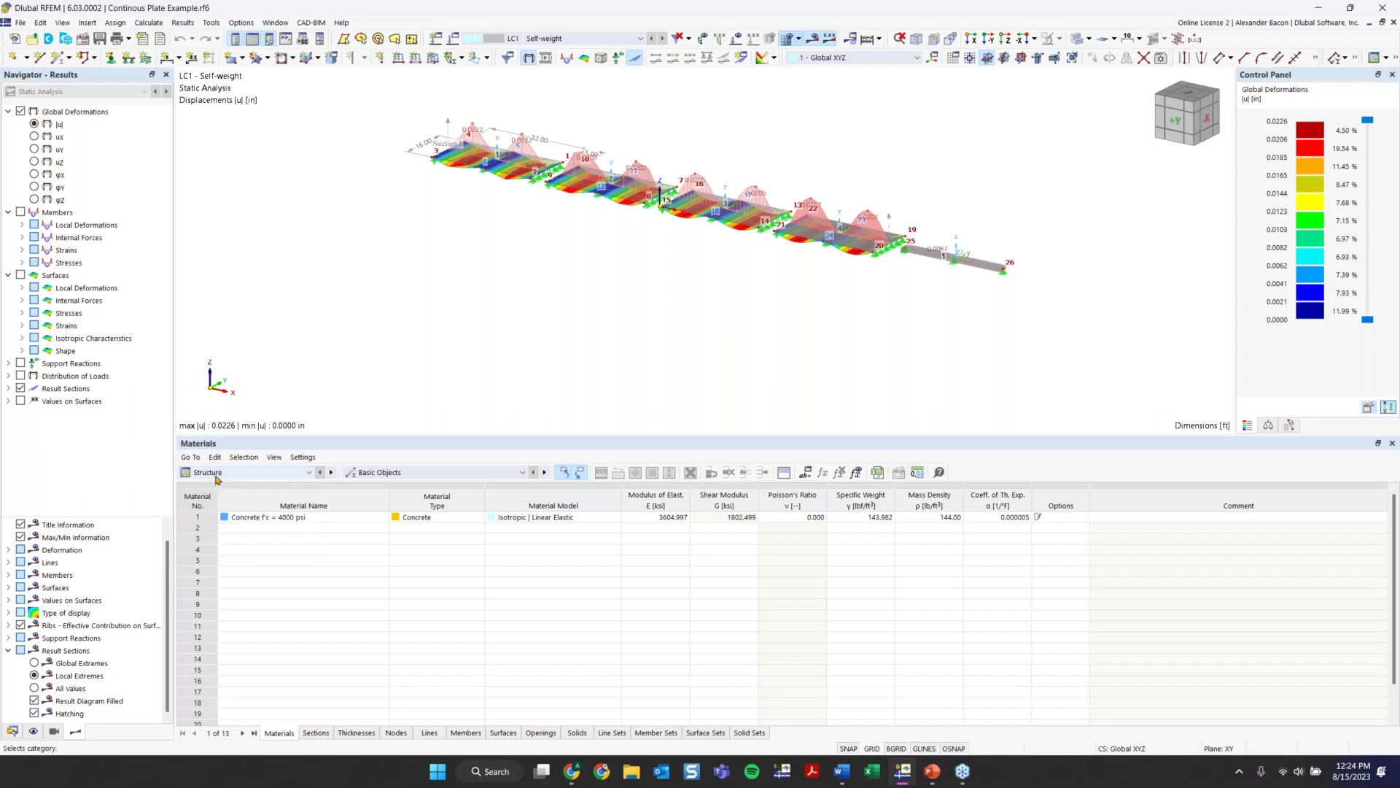
click(390, 474)
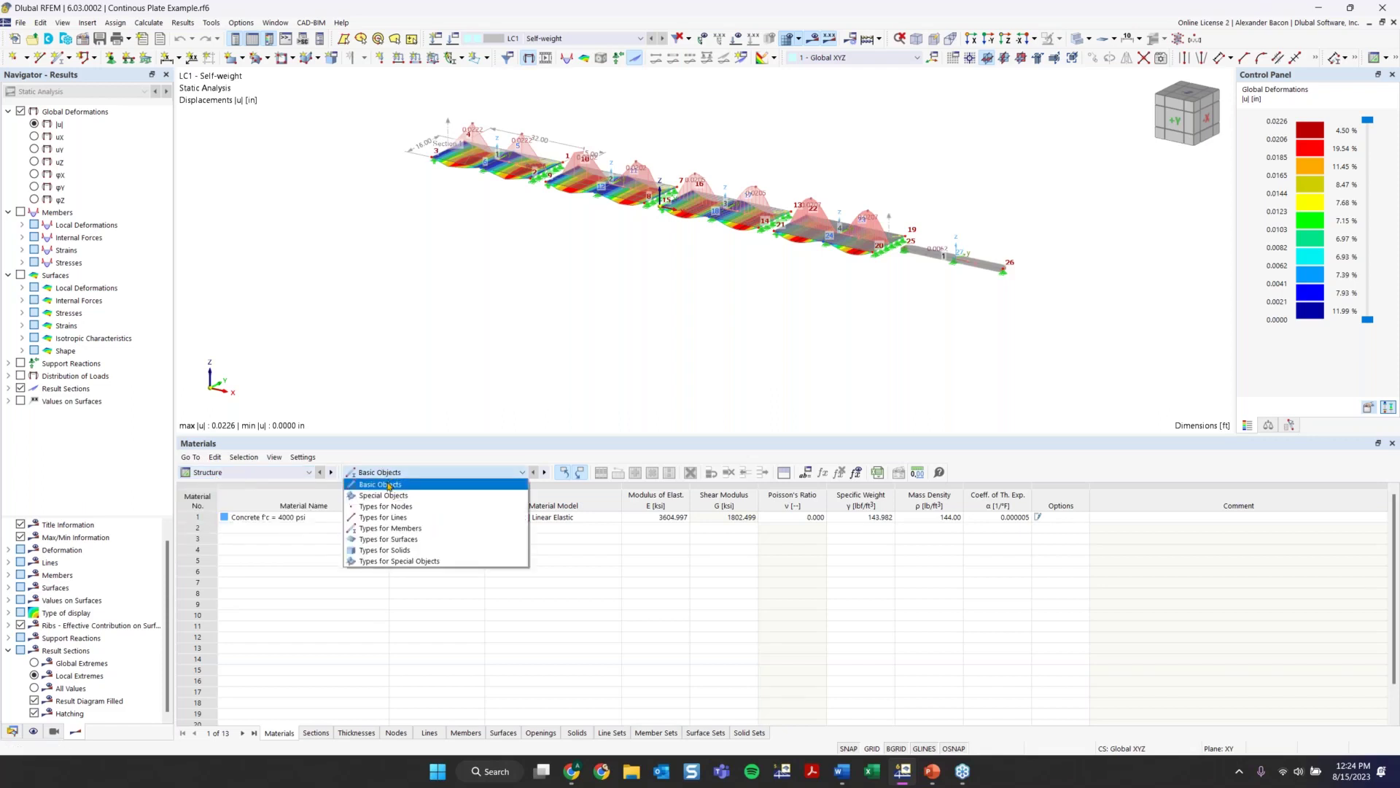
click(389, 485)
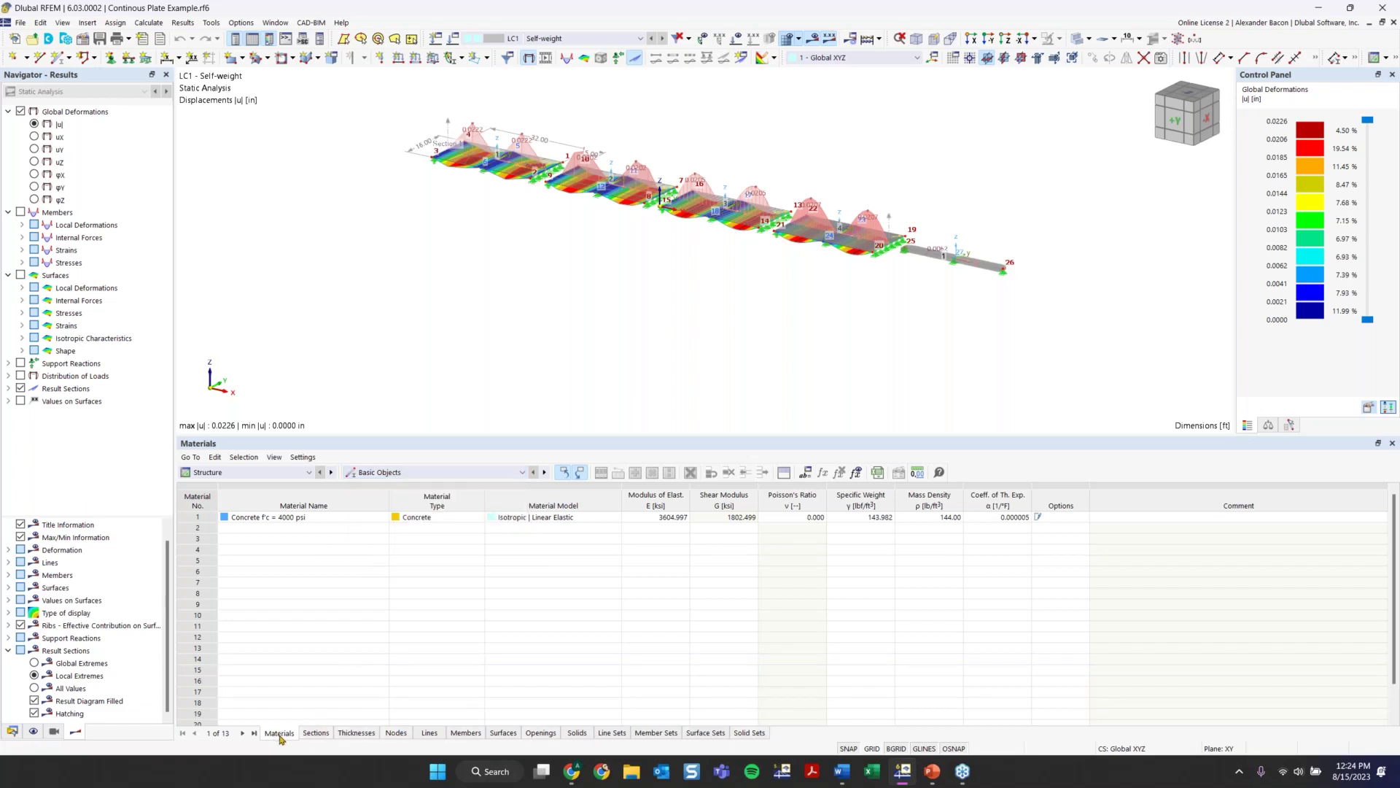
Step: Look through the Sections, Thicknesses, Nodes and Materials tables of the basic objects, ending on Thicknesses
click(321, 735)
click(358, 735)
click(397, 735)
click(286, 734)
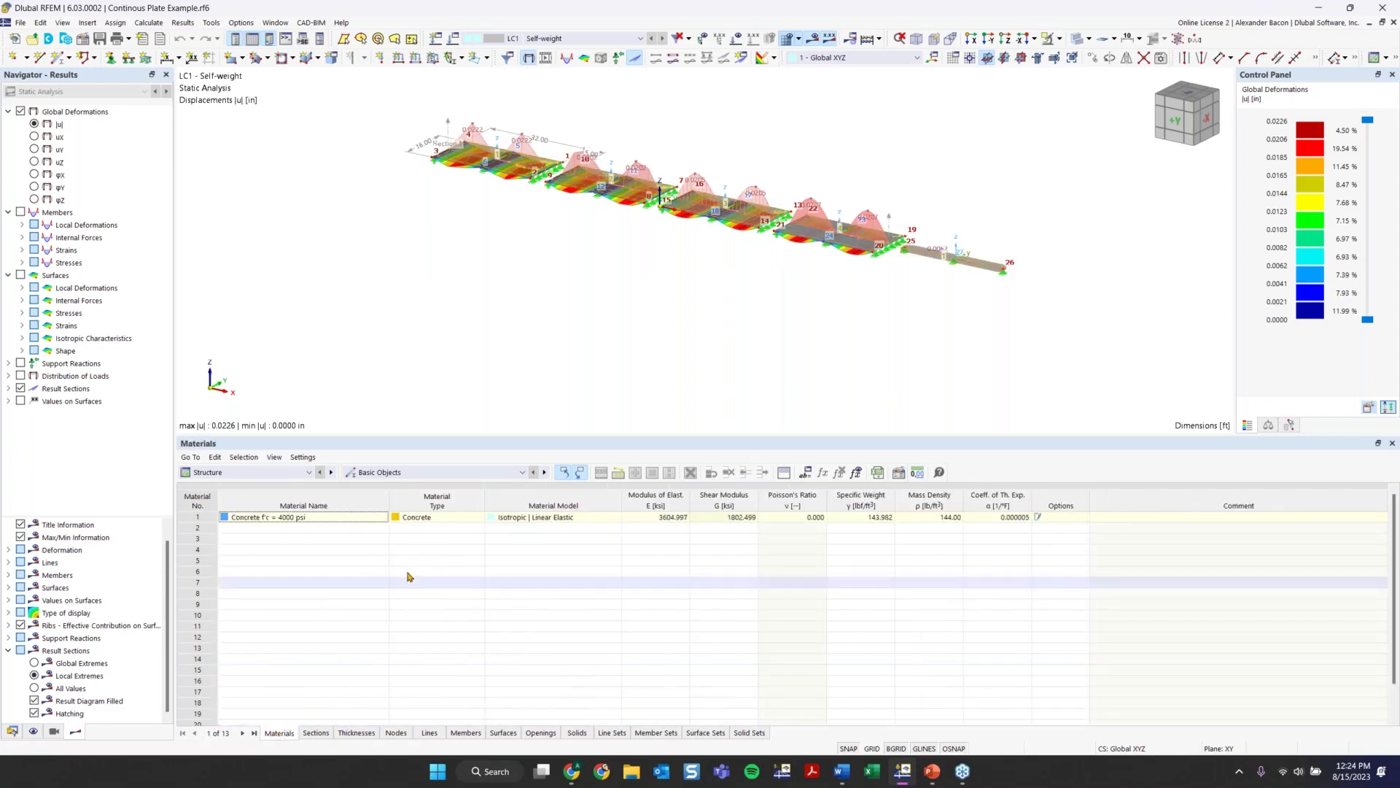
click(316, 733)
click(356, 732)
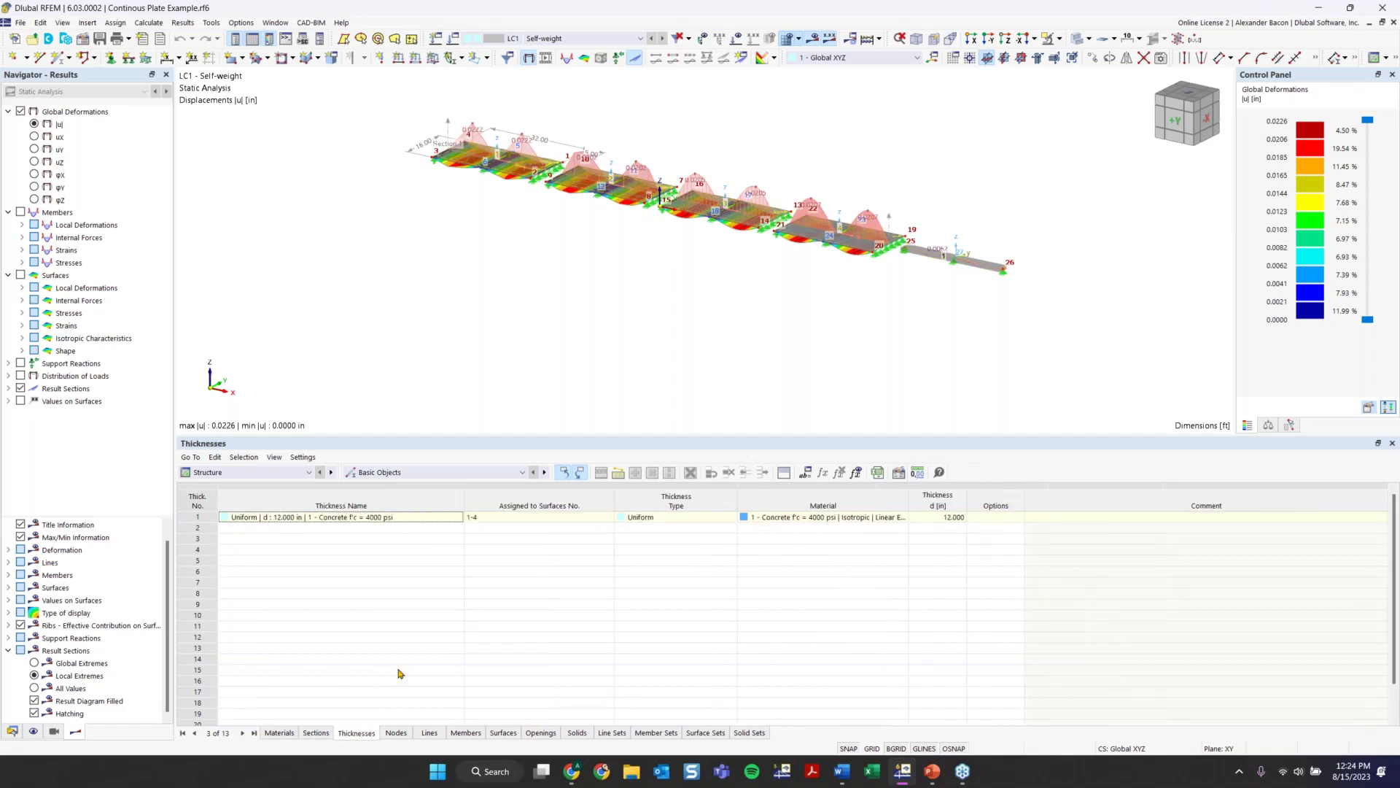
Step: Select individual rows in the Nodes table, ending on node 24, to locate the nodes in the model
click(396, 732)
click(291, 583)
click(192, 583)
click(195, 572)
click(197, 561)
scroll(800, 275, up, 5)
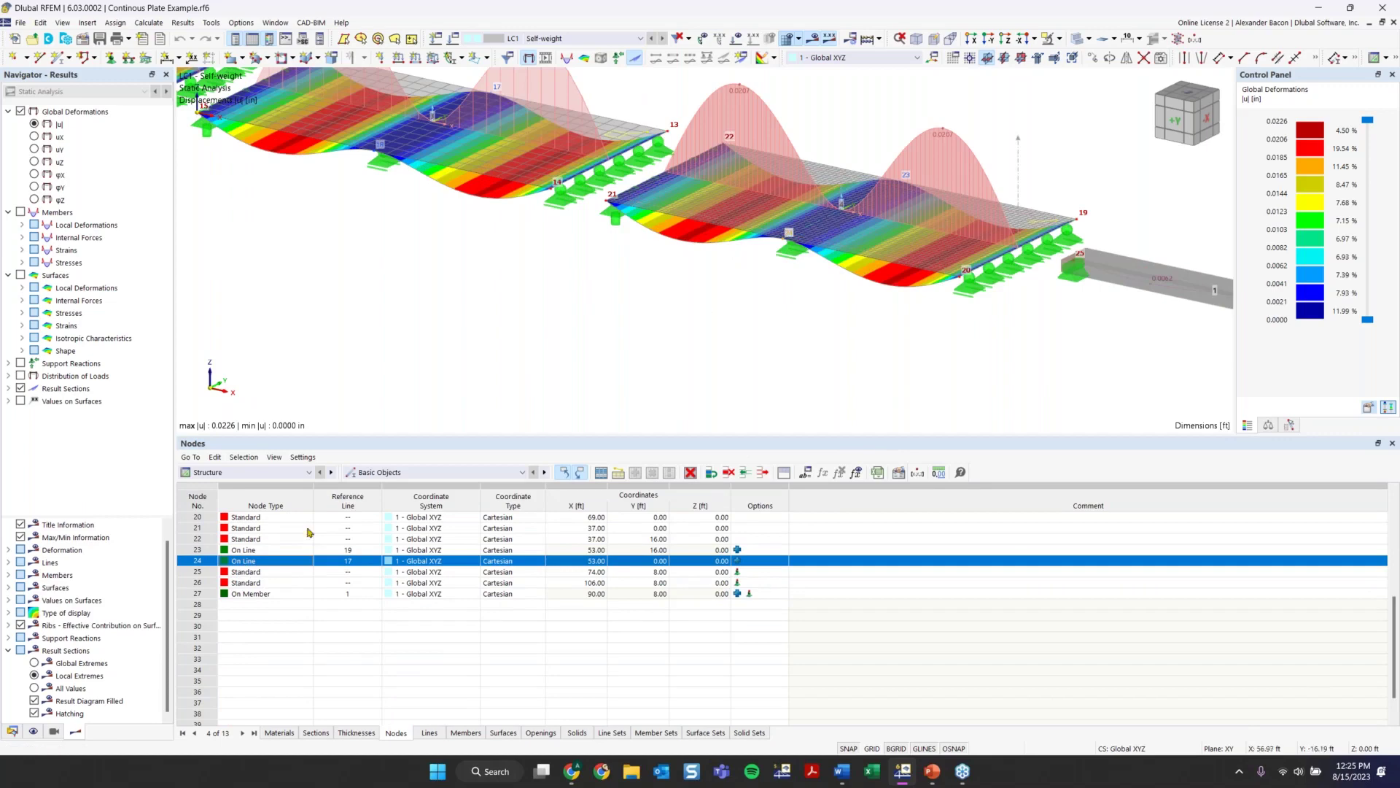
Step: View the row editing options for node 24 in the Nodes table and dismiss them
right_click(204, 559)
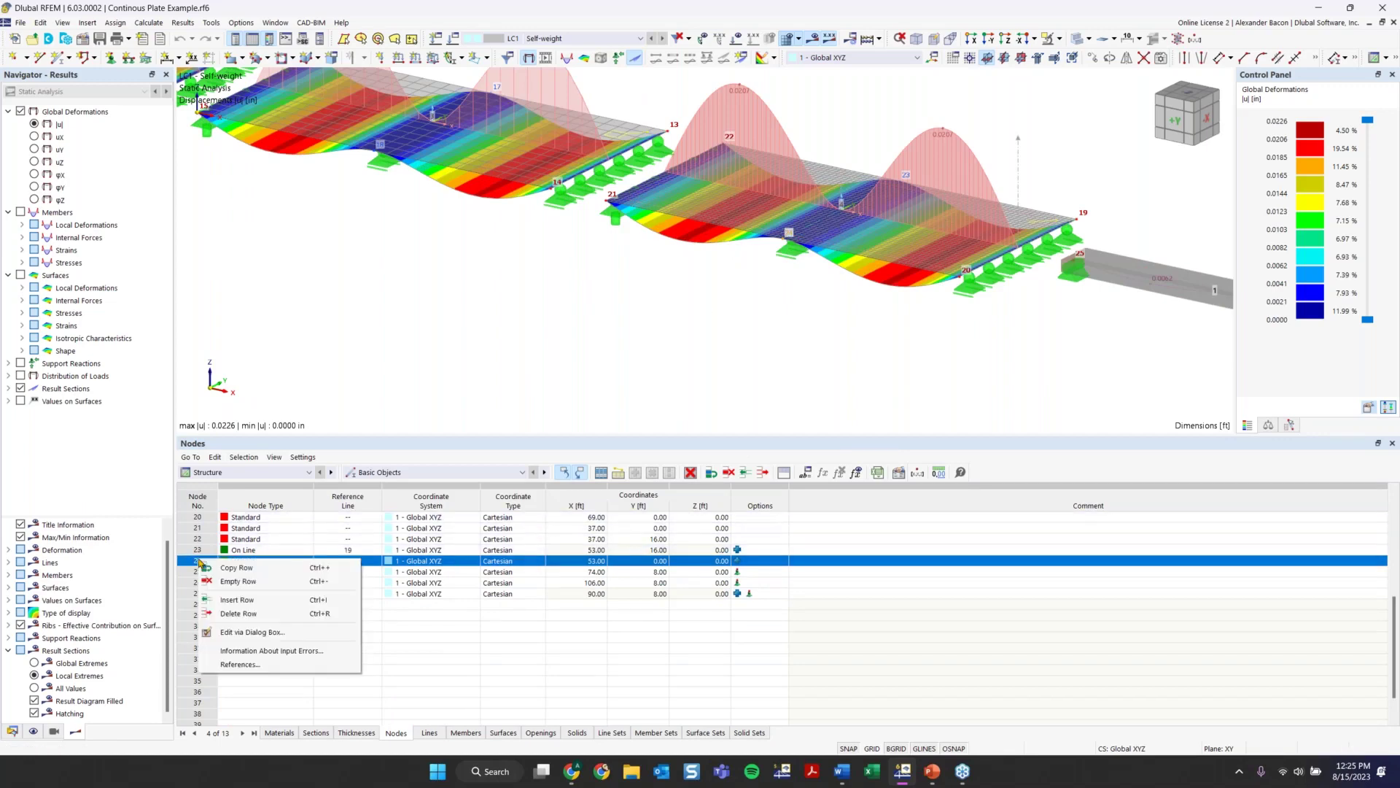
click(347, 569)
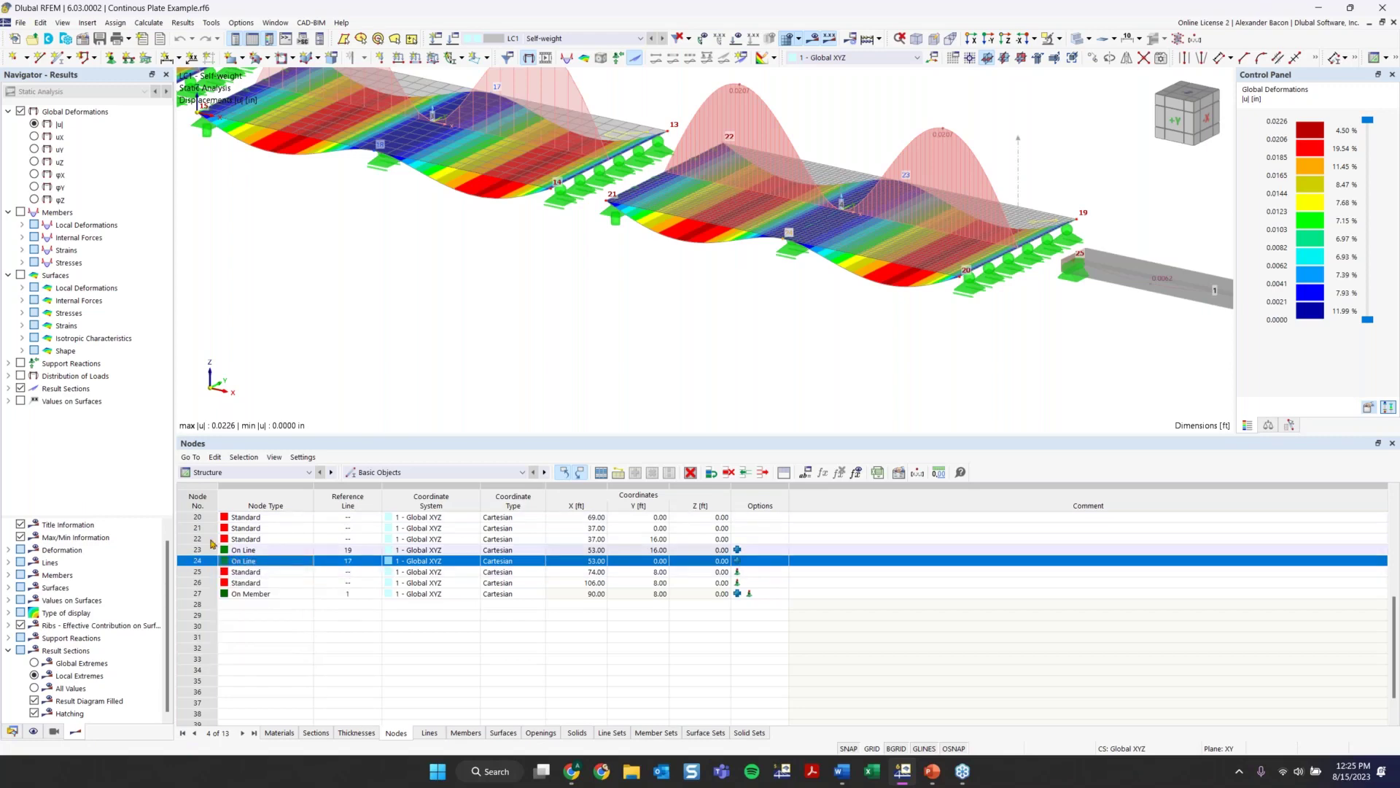
scroll(478, 303, down, 4)
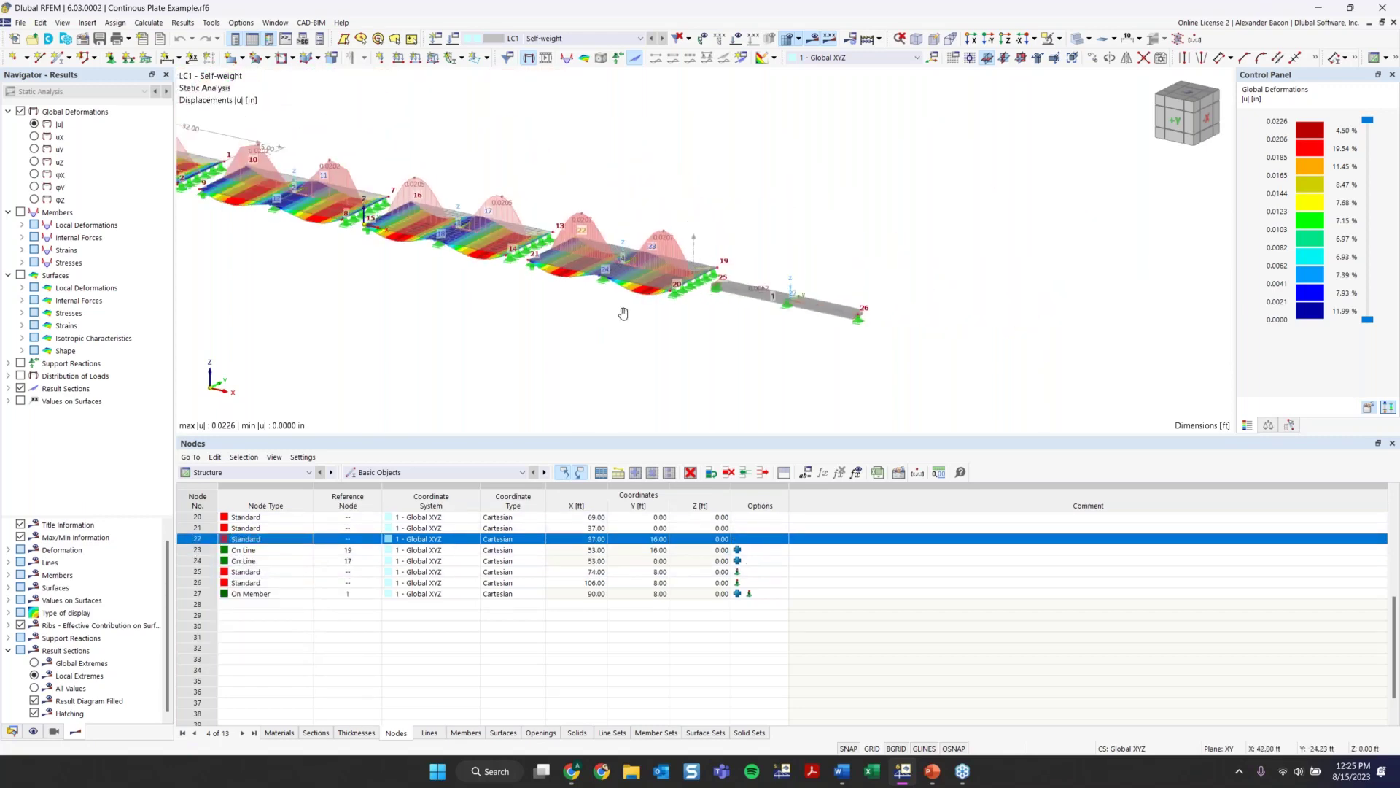
Step: Show the Members table and examine the member type and section distribution fields of member 1
click(466, 732)
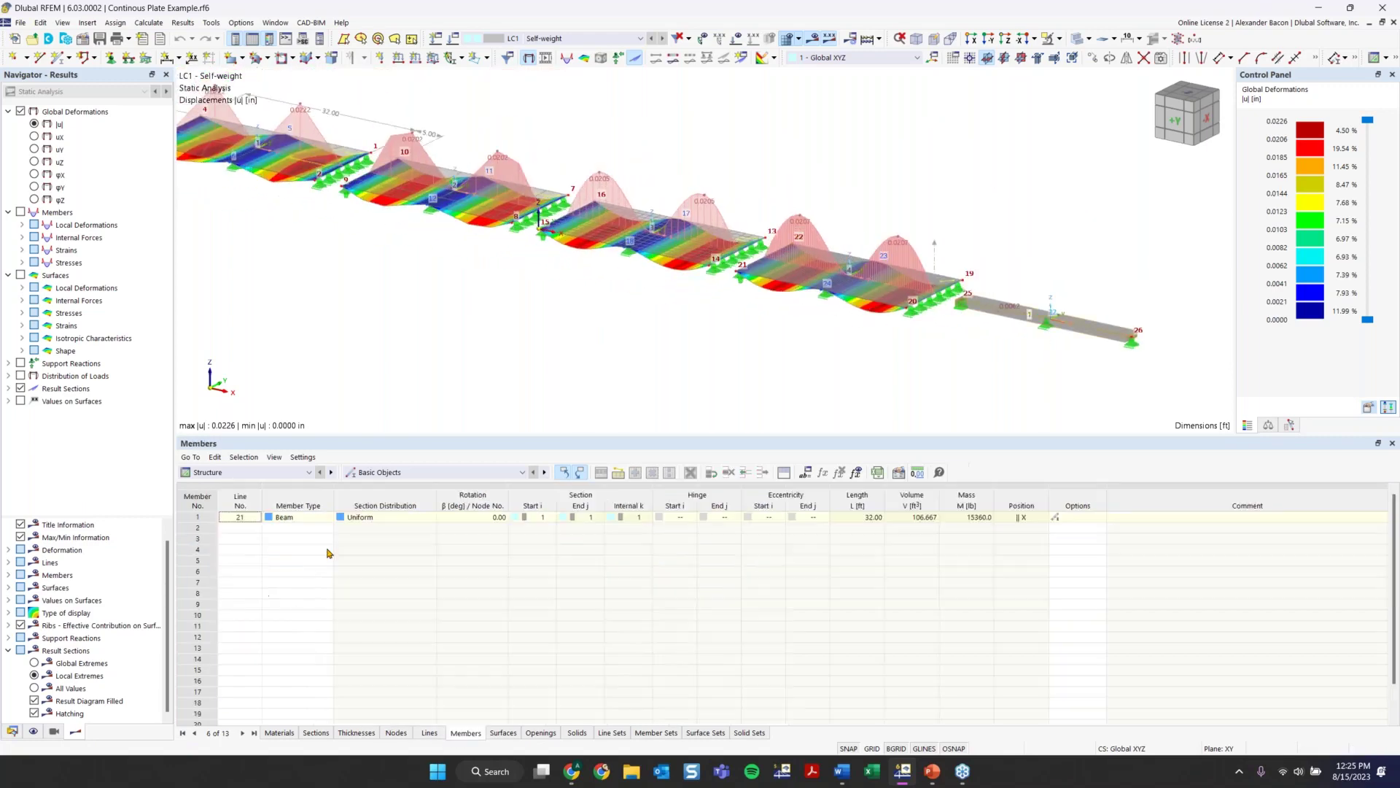
click(225, 519)
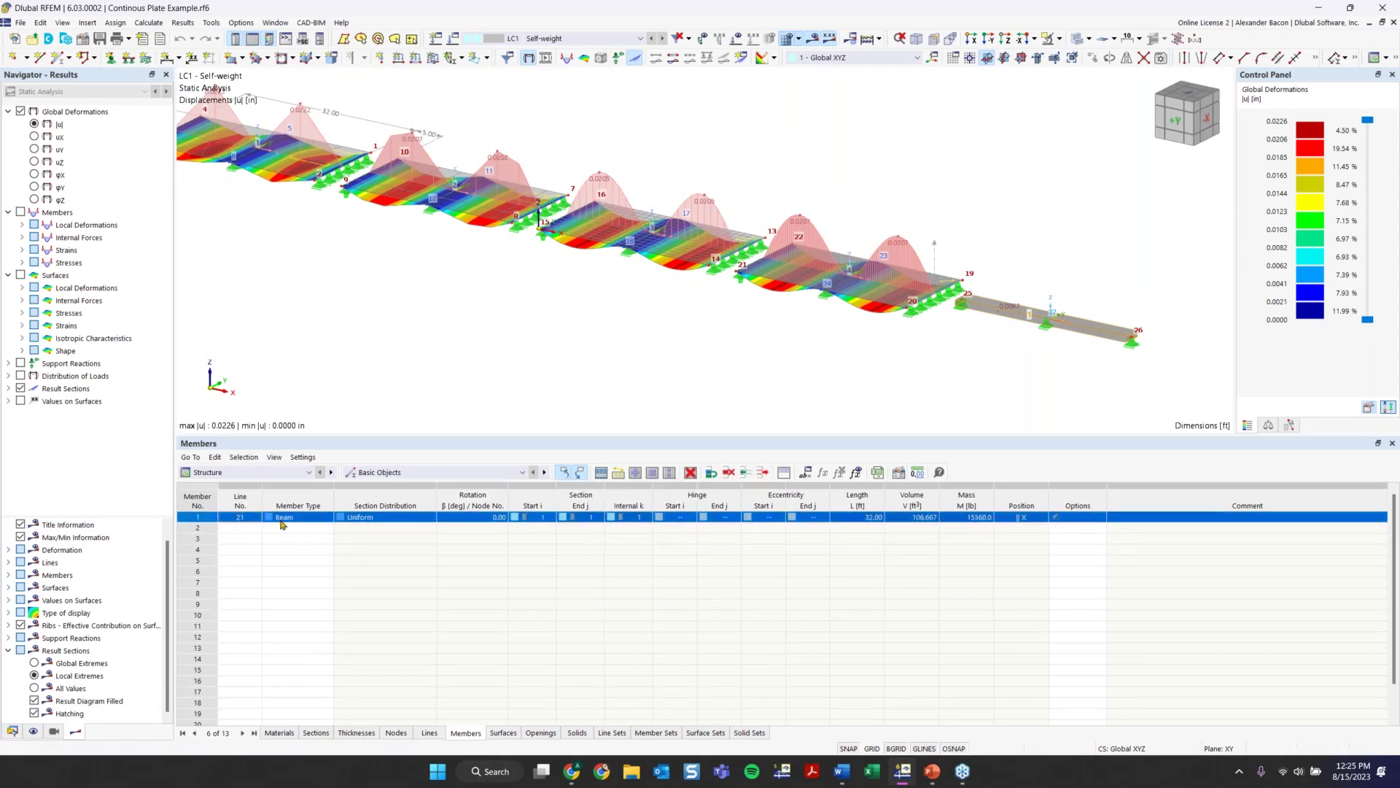
click(310, 519)
click(310, 520)
click(365, 526)
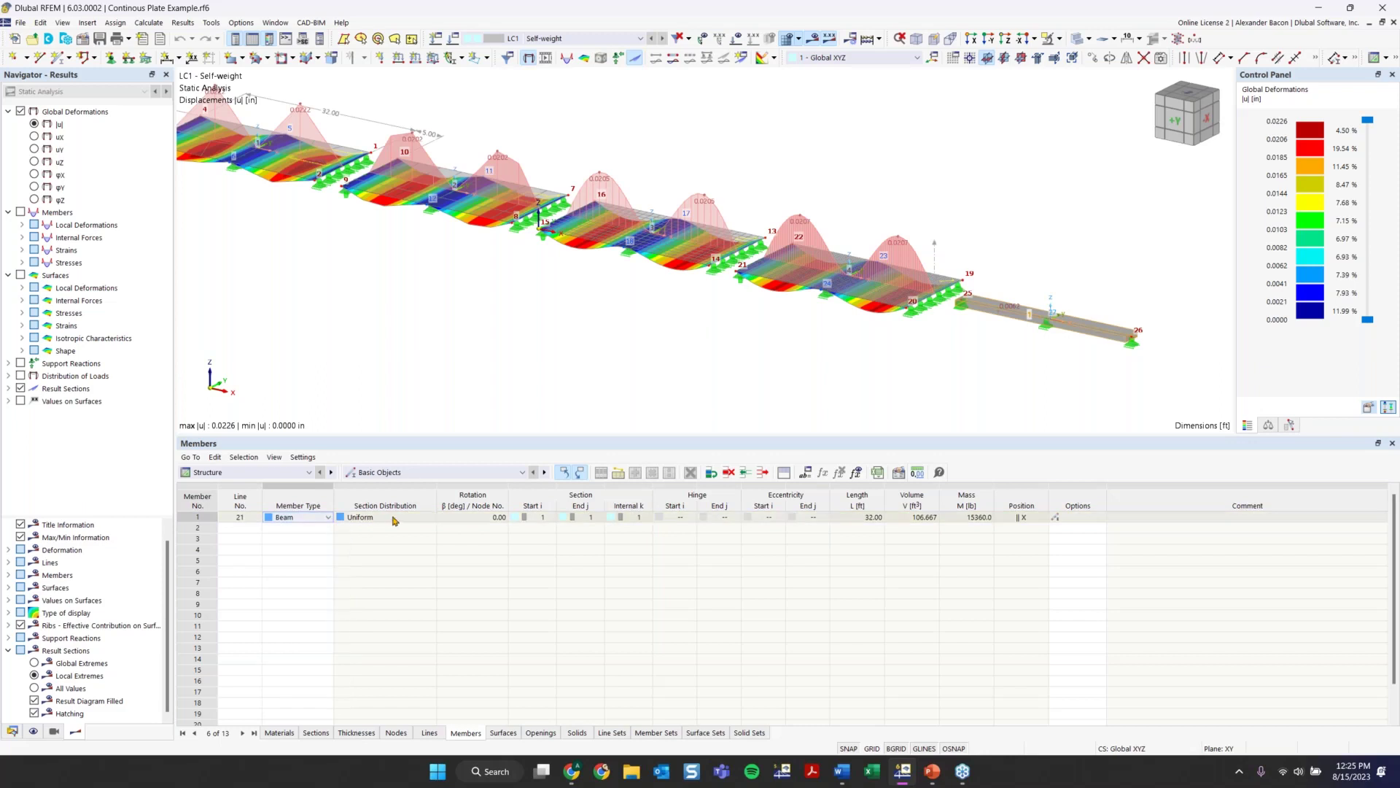
click(302, 522)
click(361, 519)
click(412, 519)
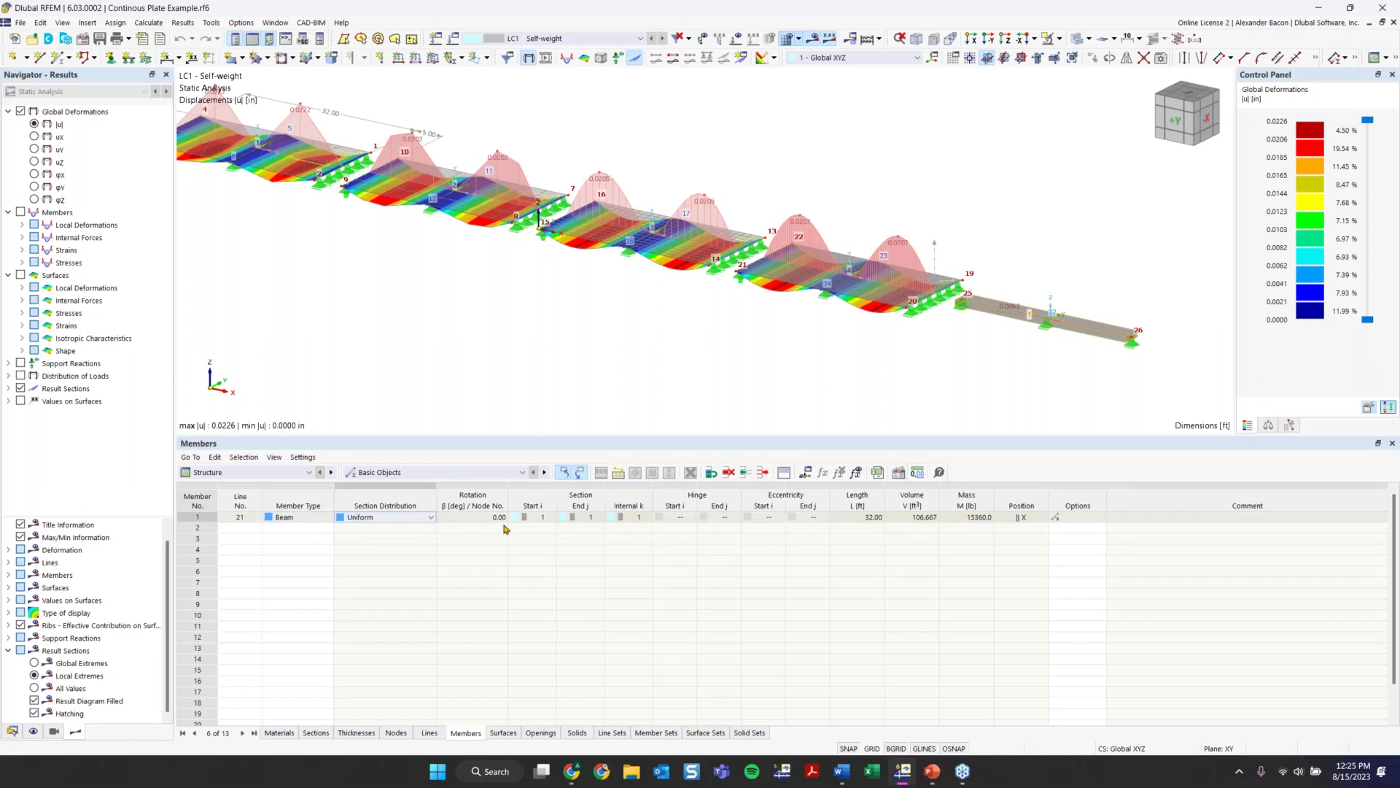
Step: Start a second row of type Beam in the Members table and reduce the table's height
click(309, 529)
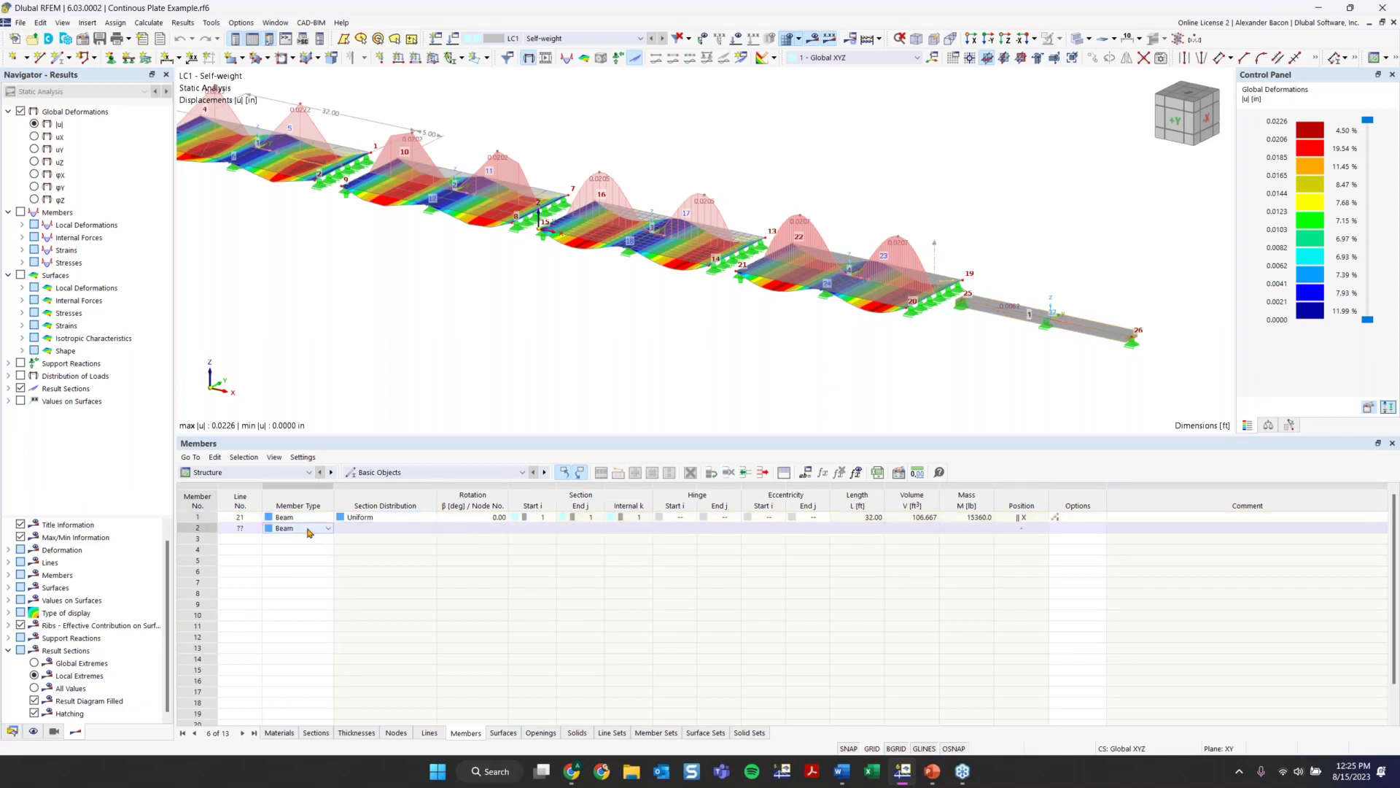
click(248, 530)
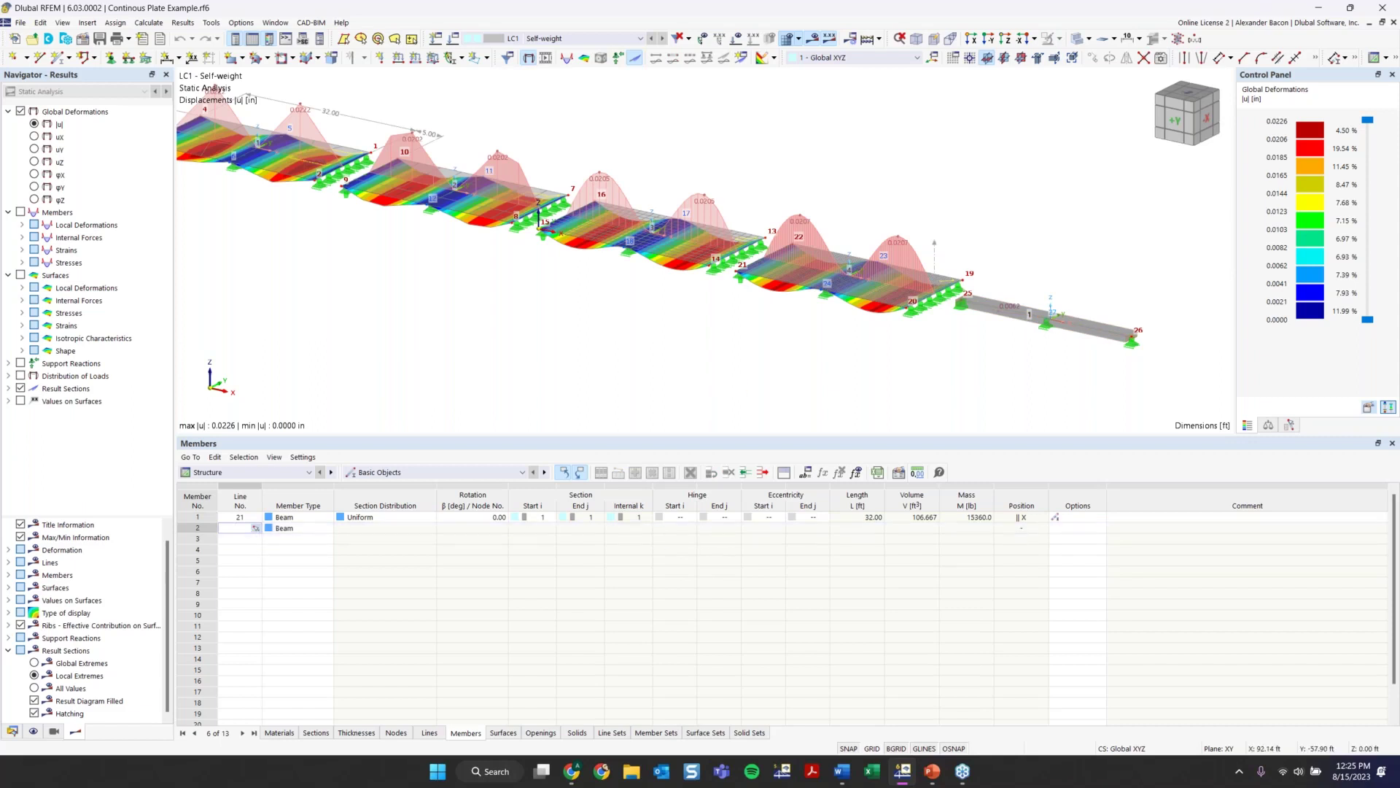
drag(772, 436, 763, 476)
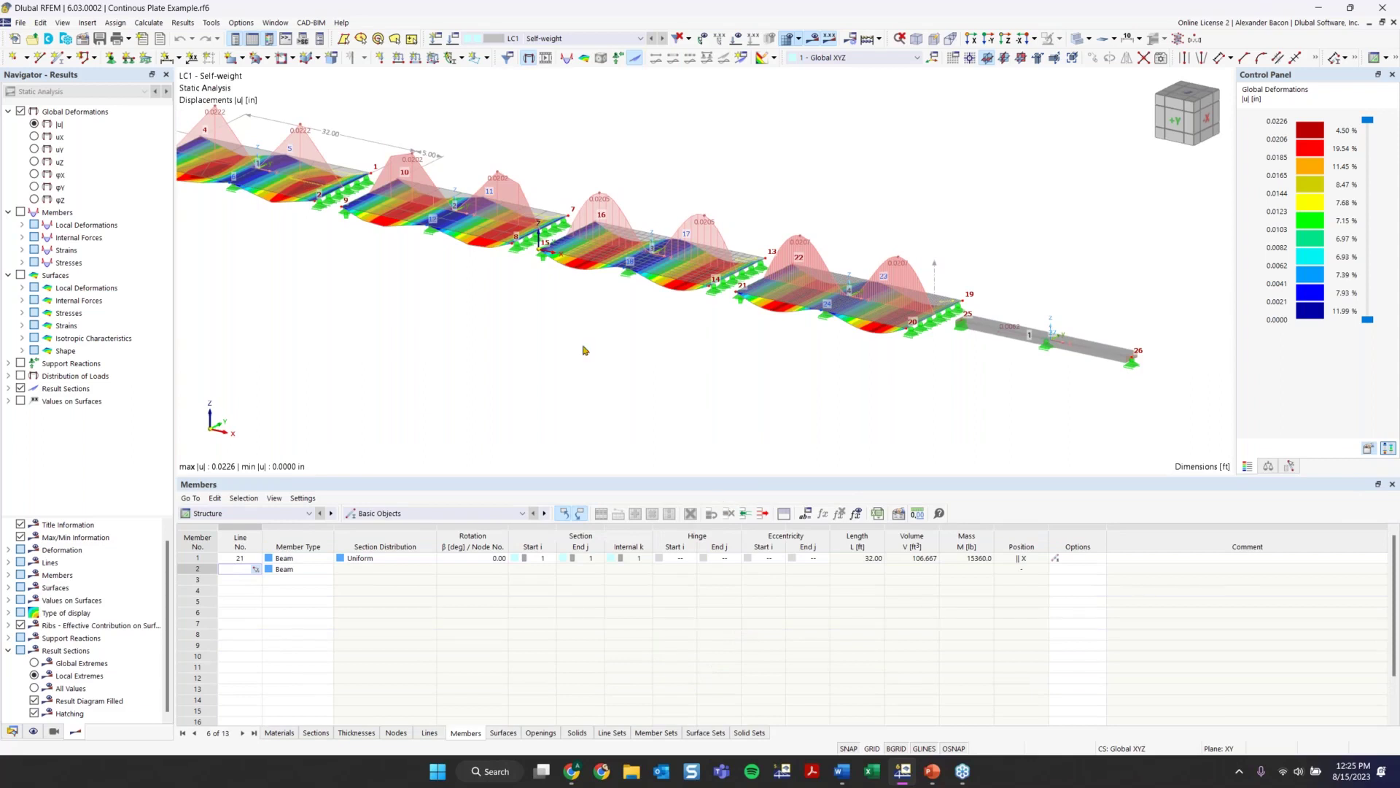
scroll(511, 313, down, 2)
middle_drag(511, 312, 563, 337)
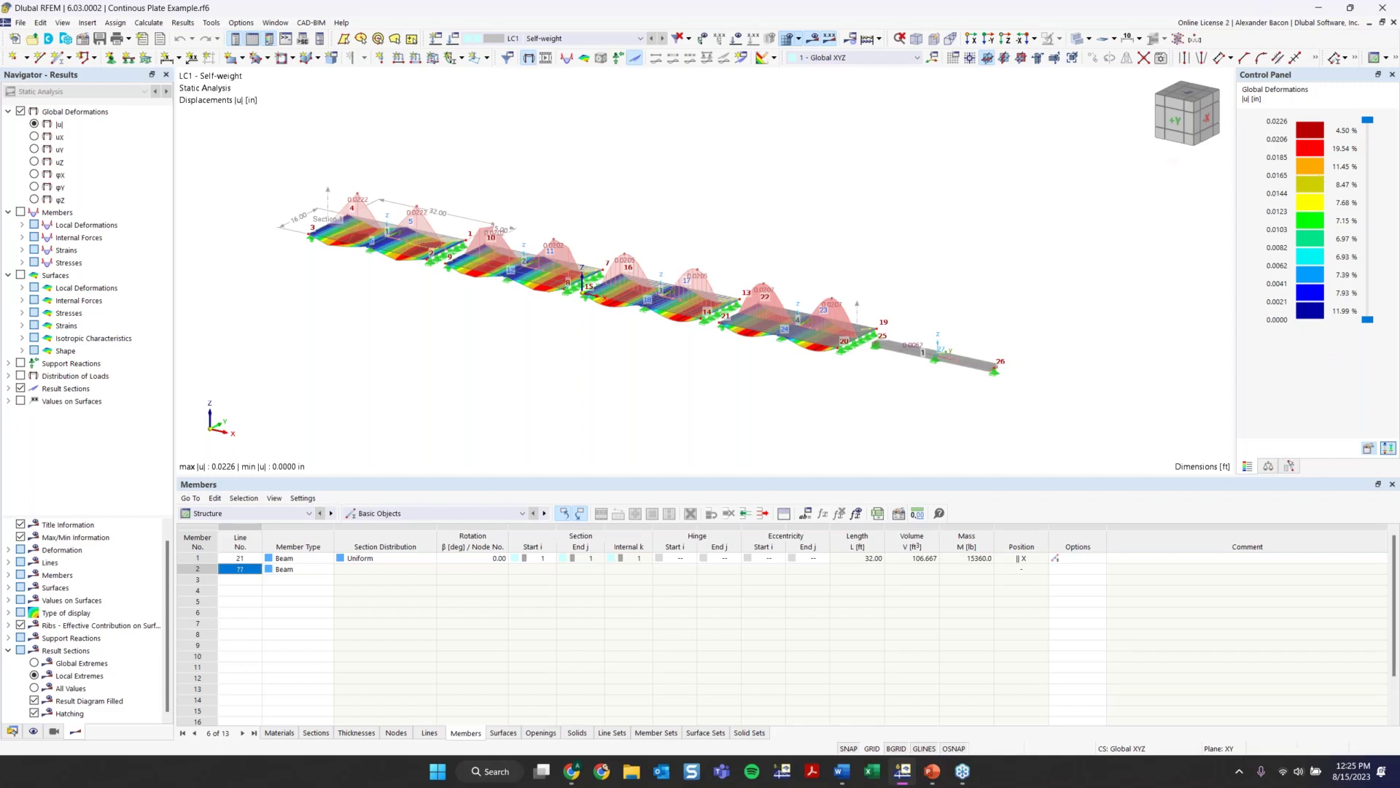
middle_drag(680, 192, 778, 207)
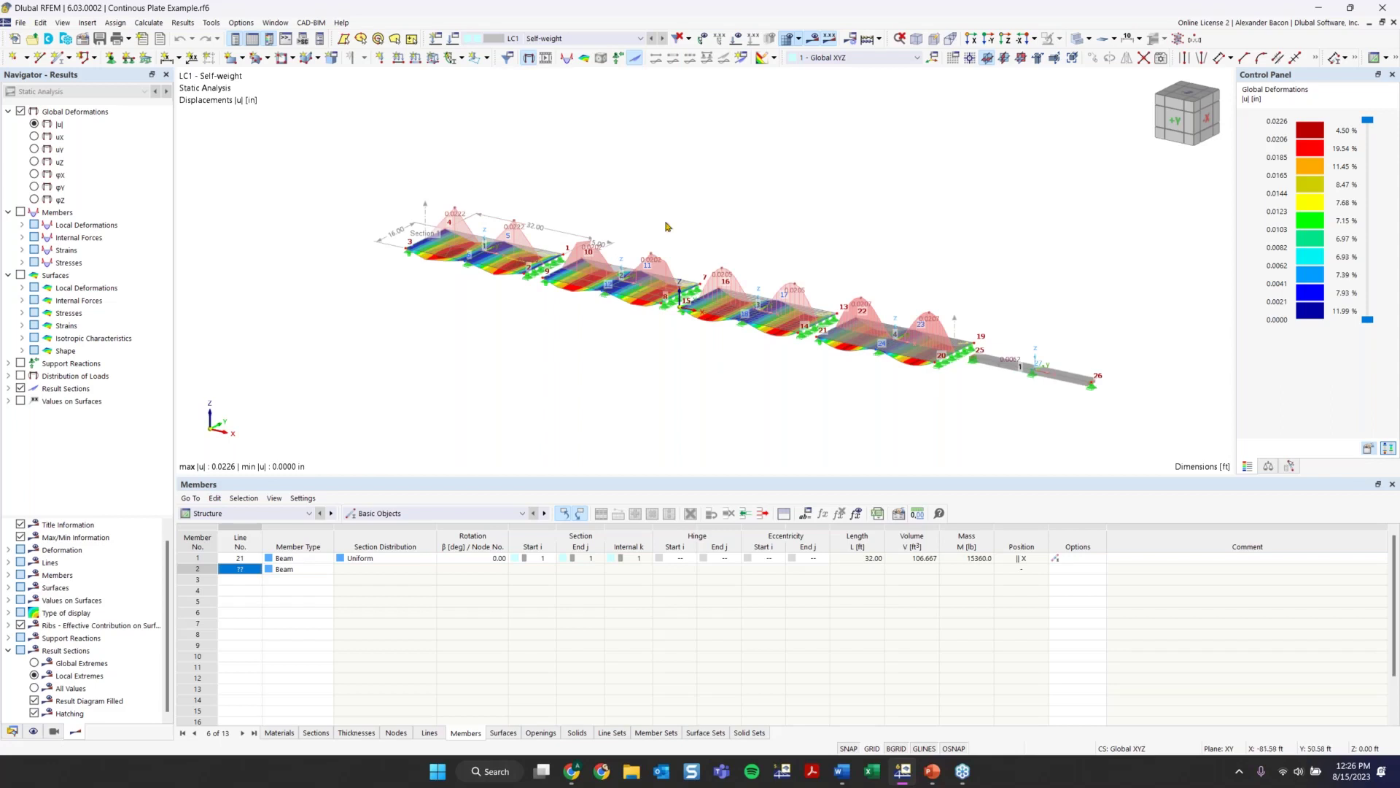
middle_drag(639, 225, 611, 233)
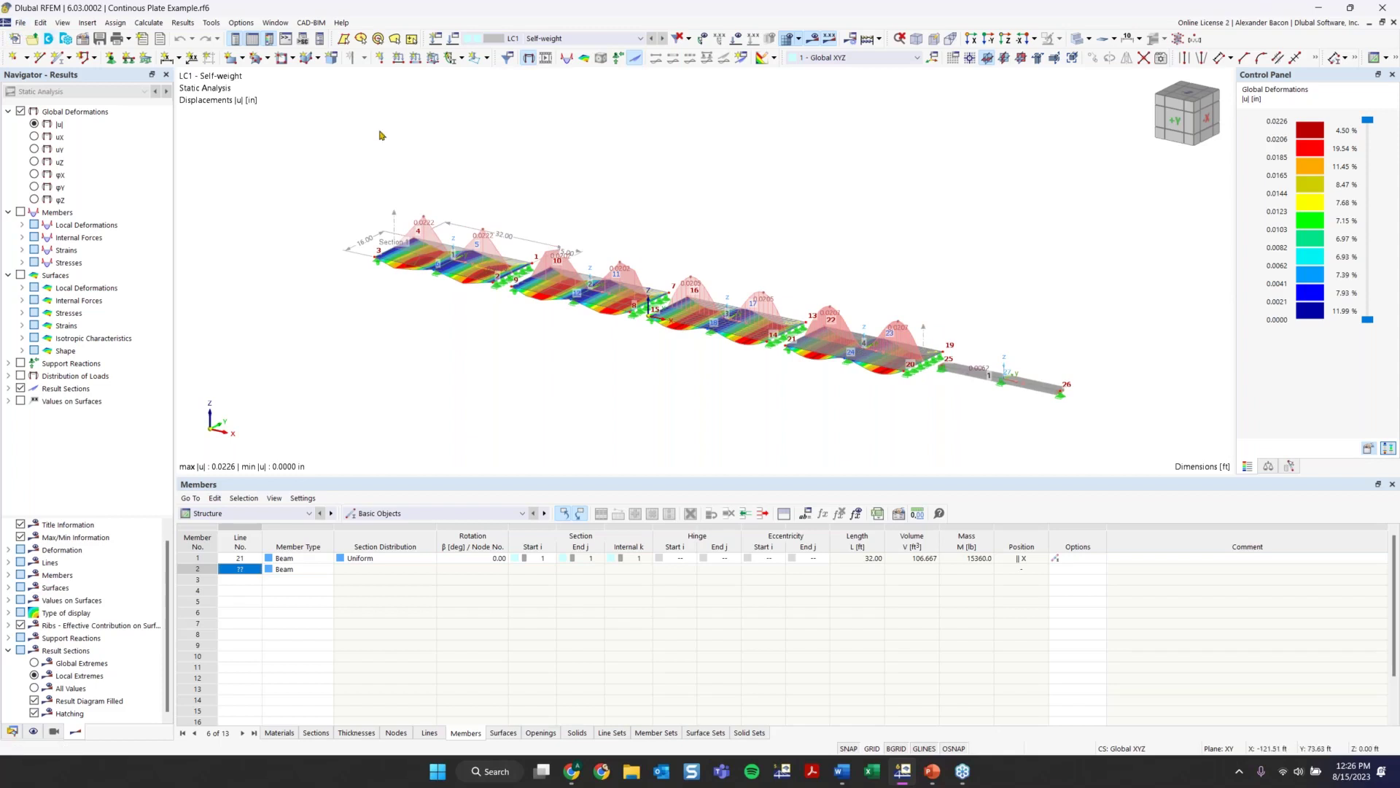
Step: Start a new model named "Continous Plate Example II" with the description "University Days"
click(20, 23)
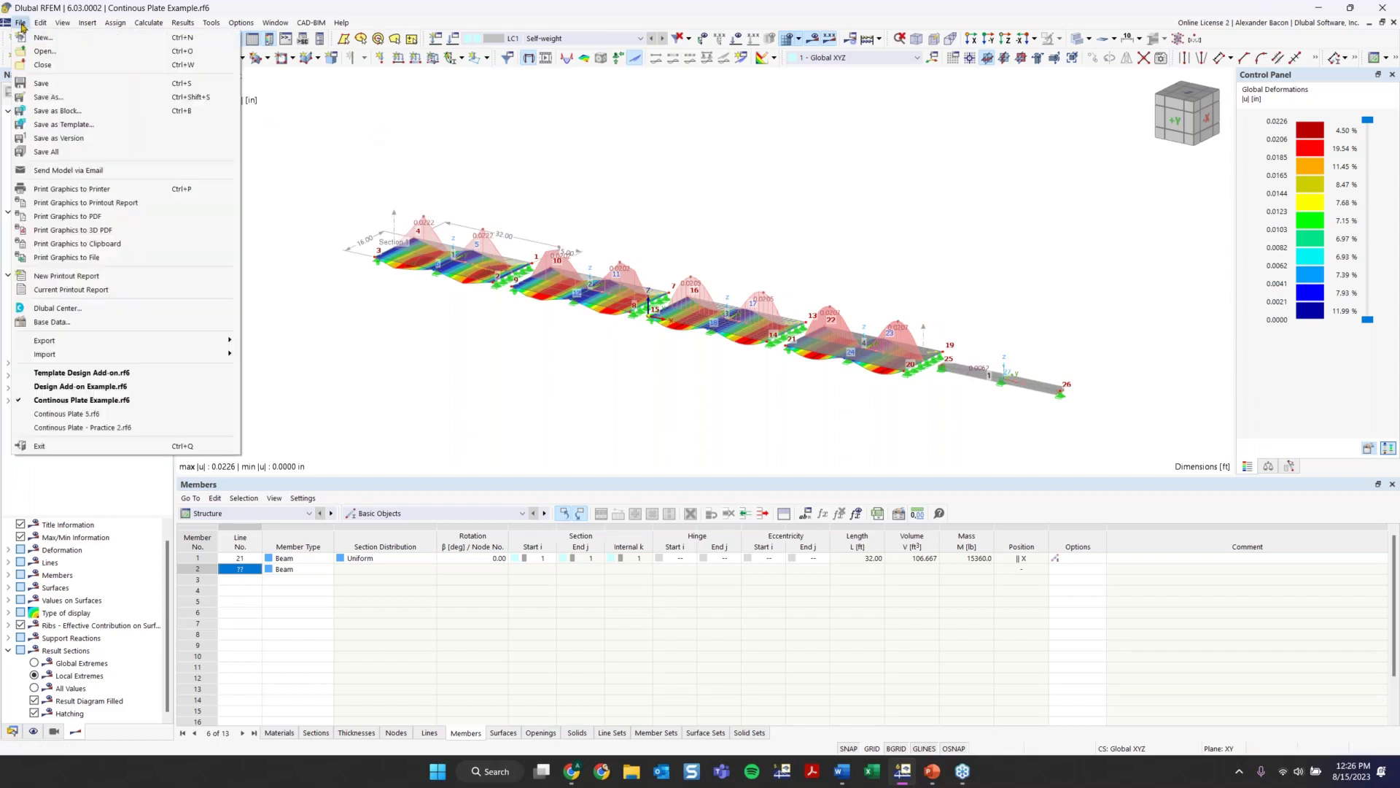
click(385, 146)
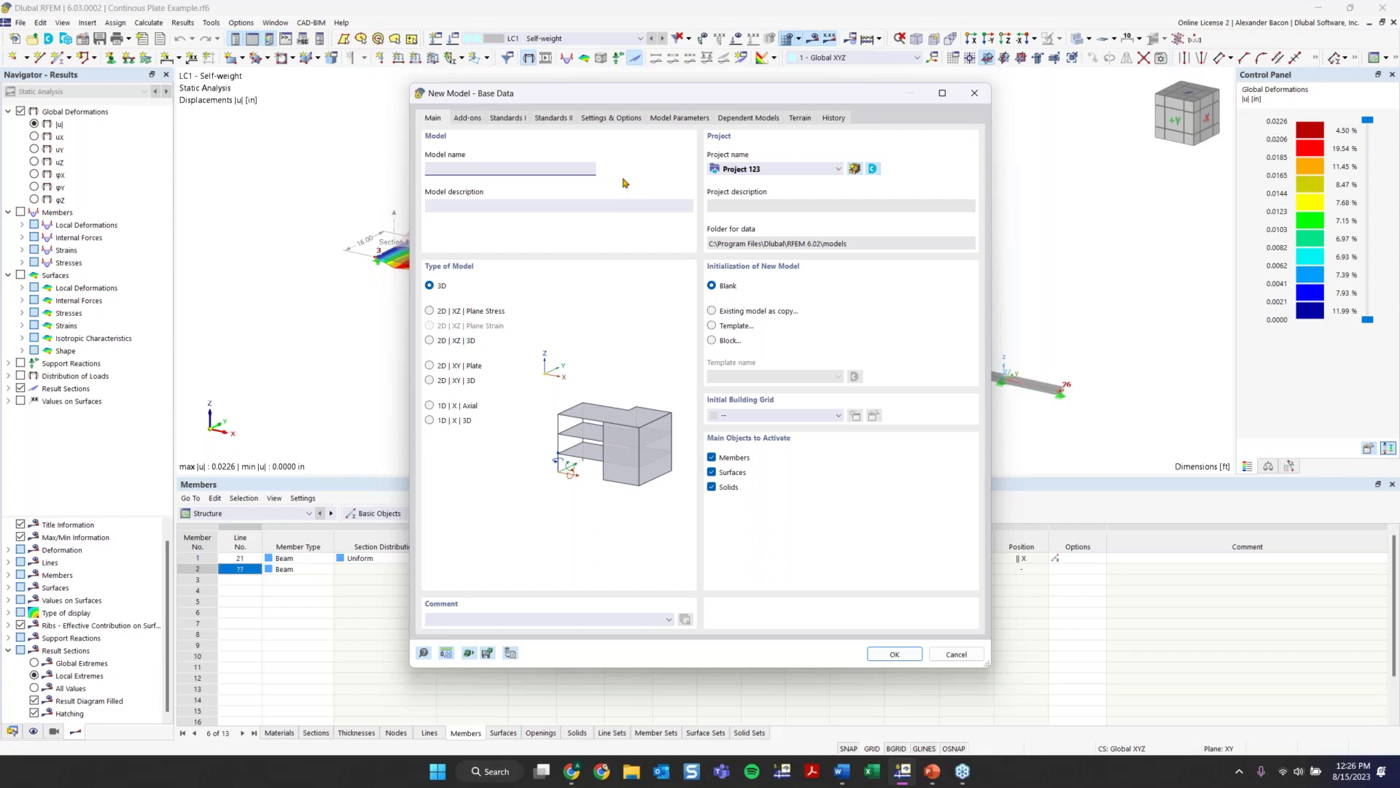
drag(580, 107, 506, 82)
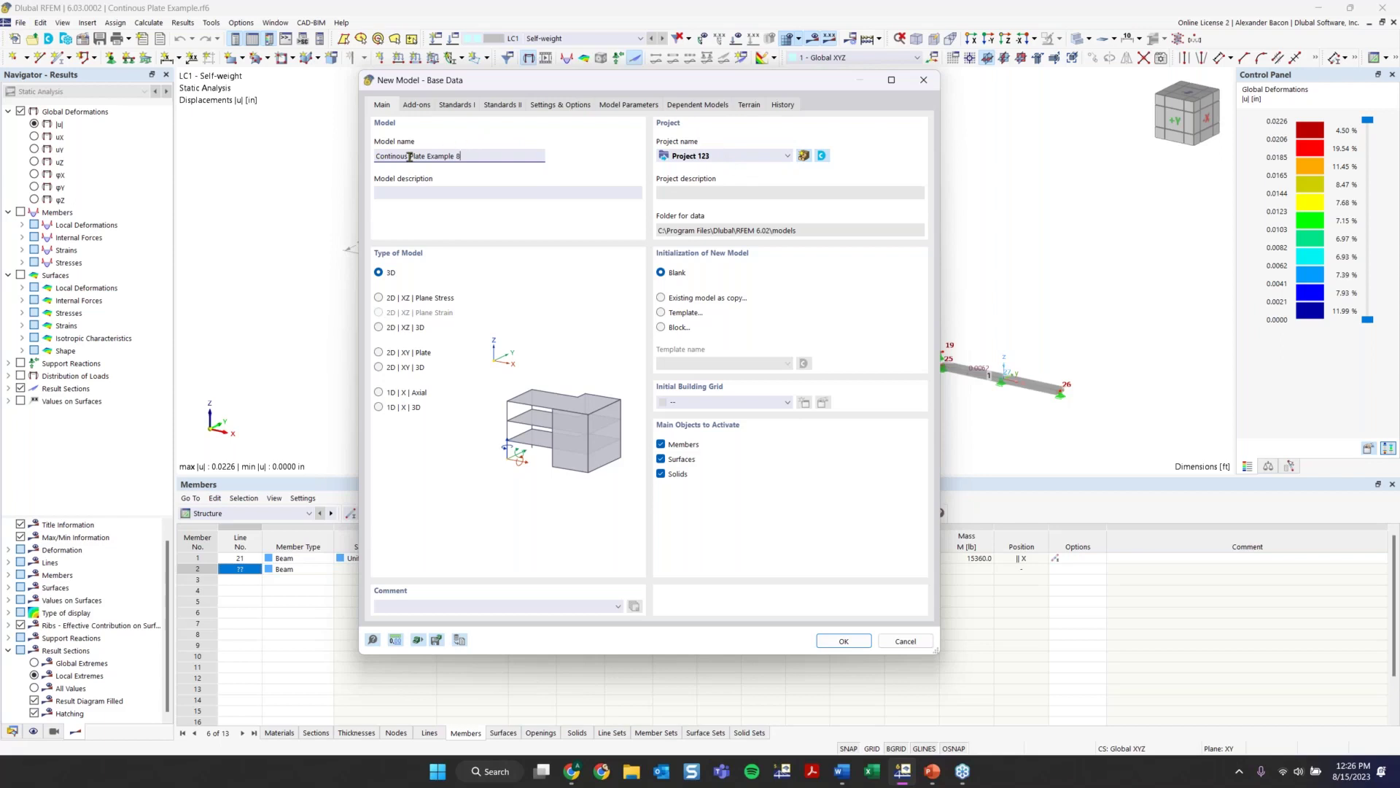
click(419, 195)
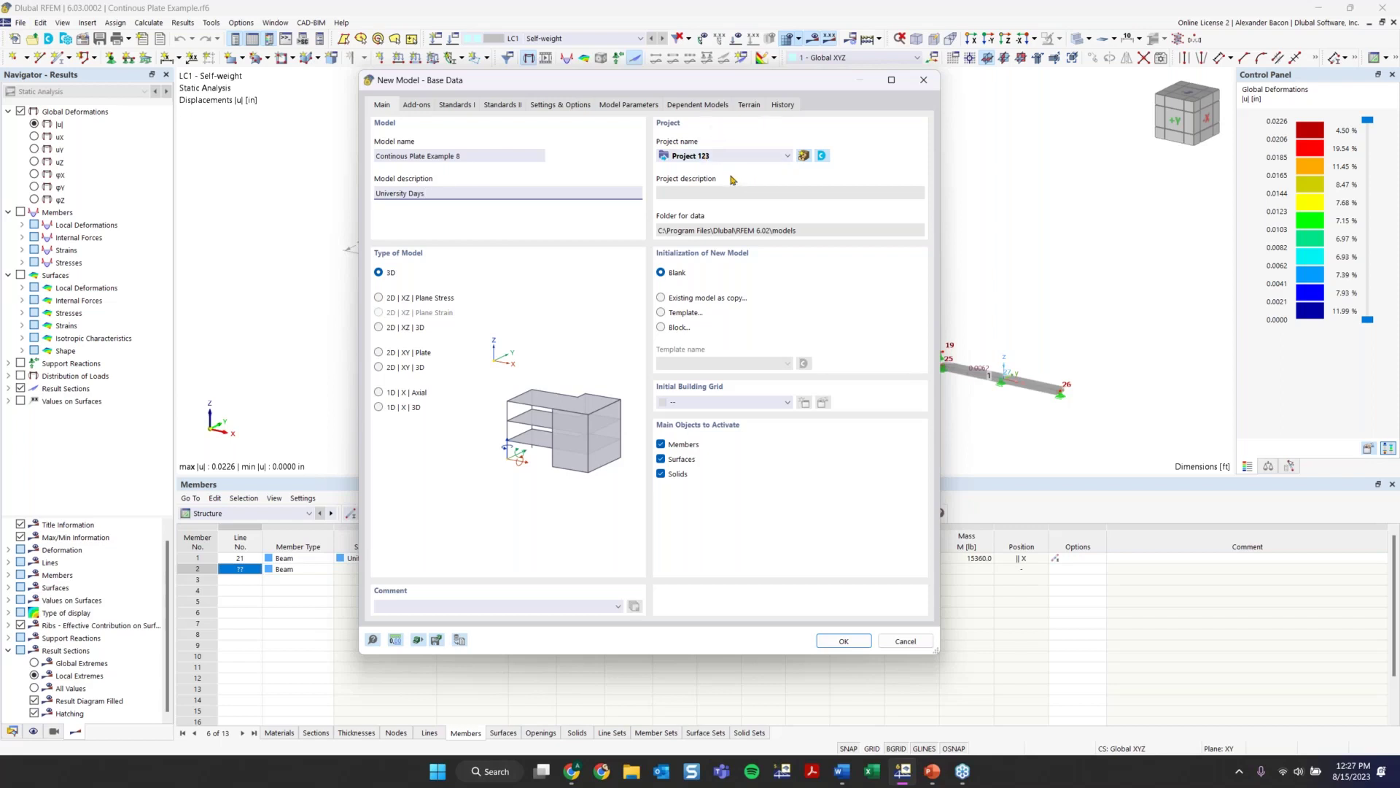
Step: Check the projects available for the new model and its data folder, keeping Project 123
click(706, 159)
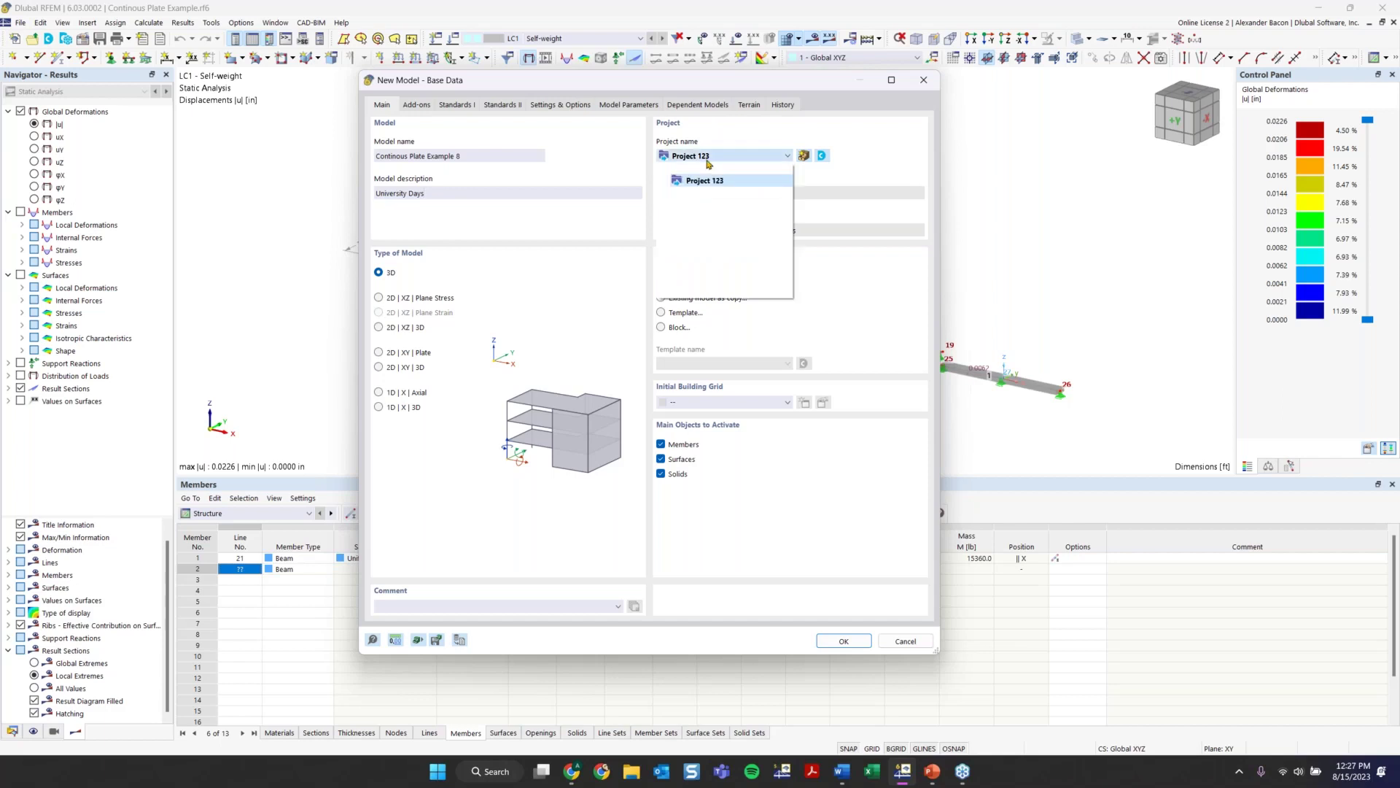
click(707, 162)
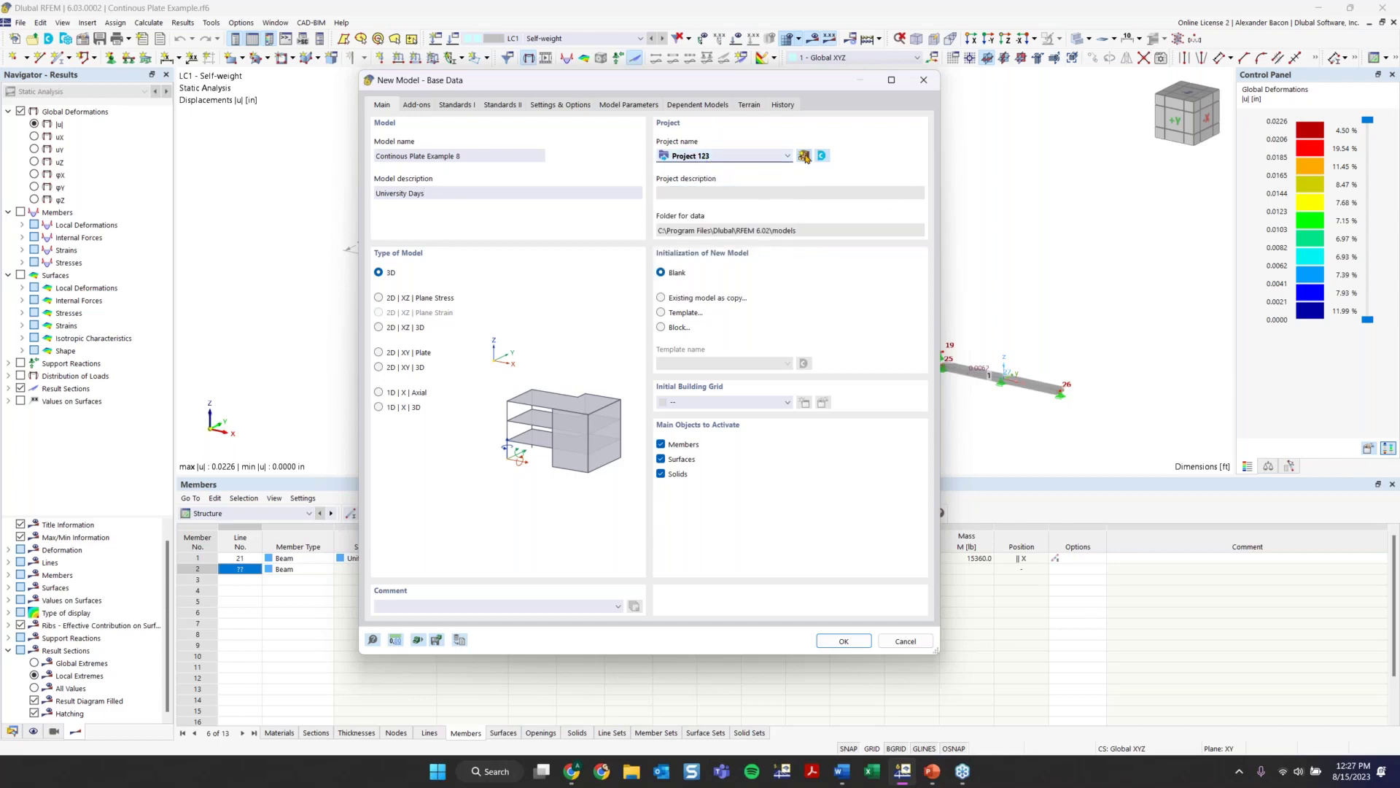
click(792, 232)
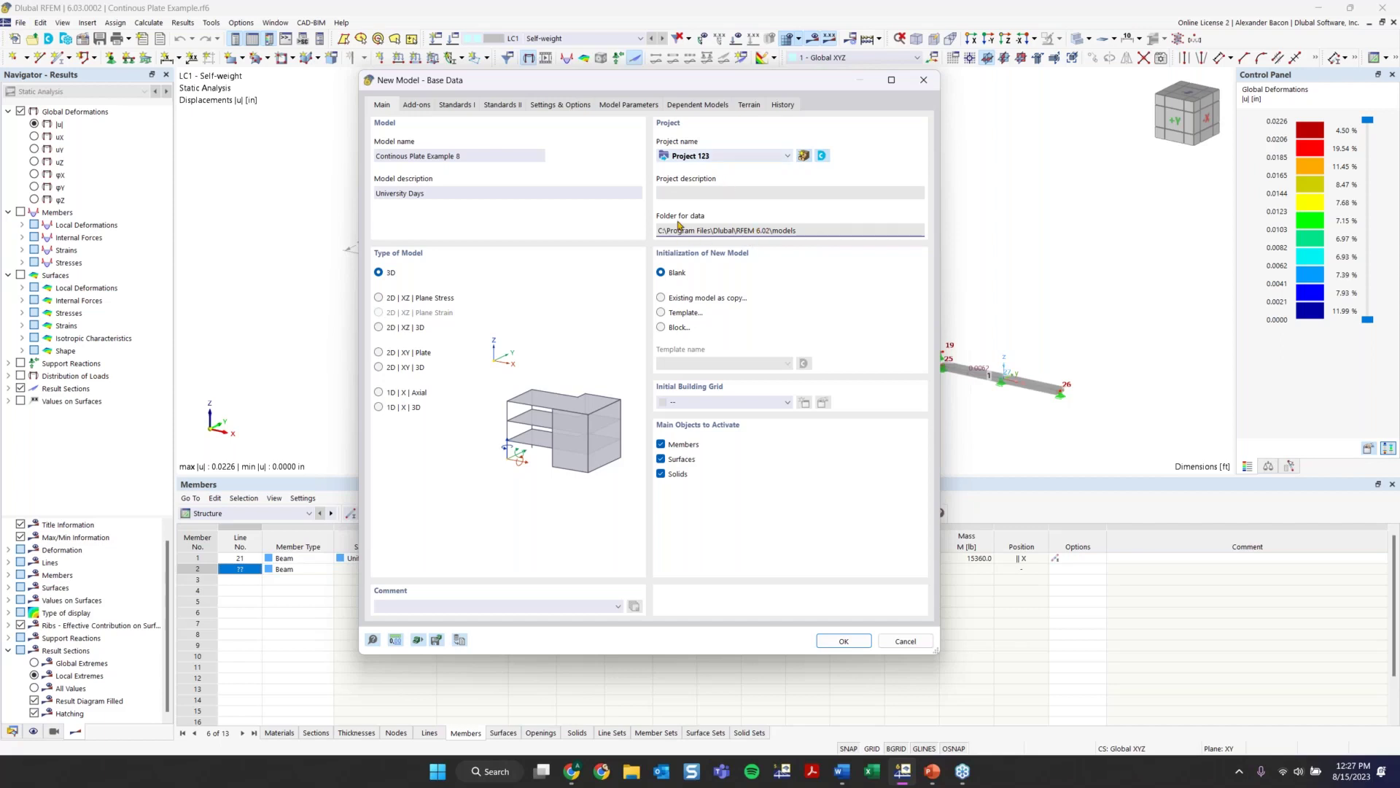
Step: Examine the parent project and project folder settings for creating a new project, and leave without creating one
click(803, 156)
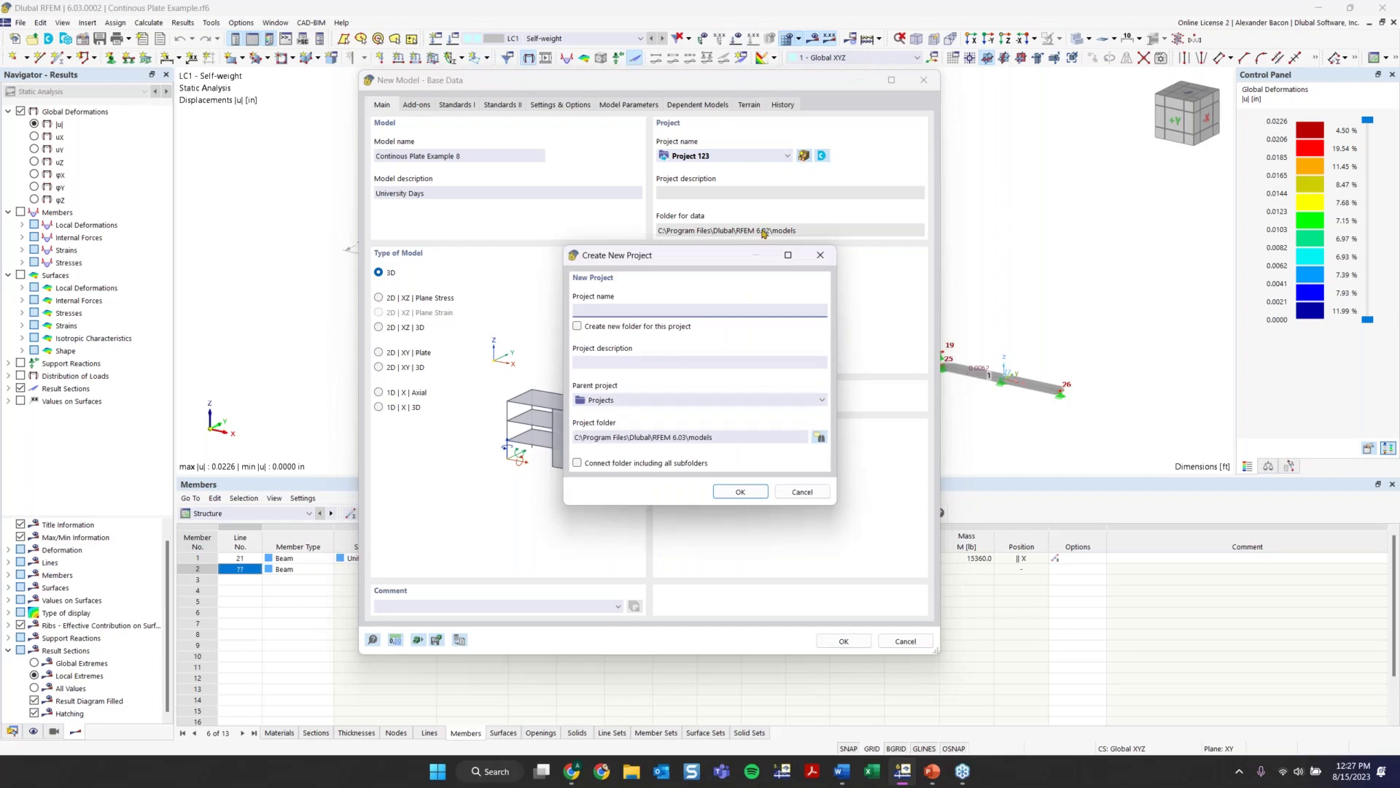
drag(670, 255, 639, 234)
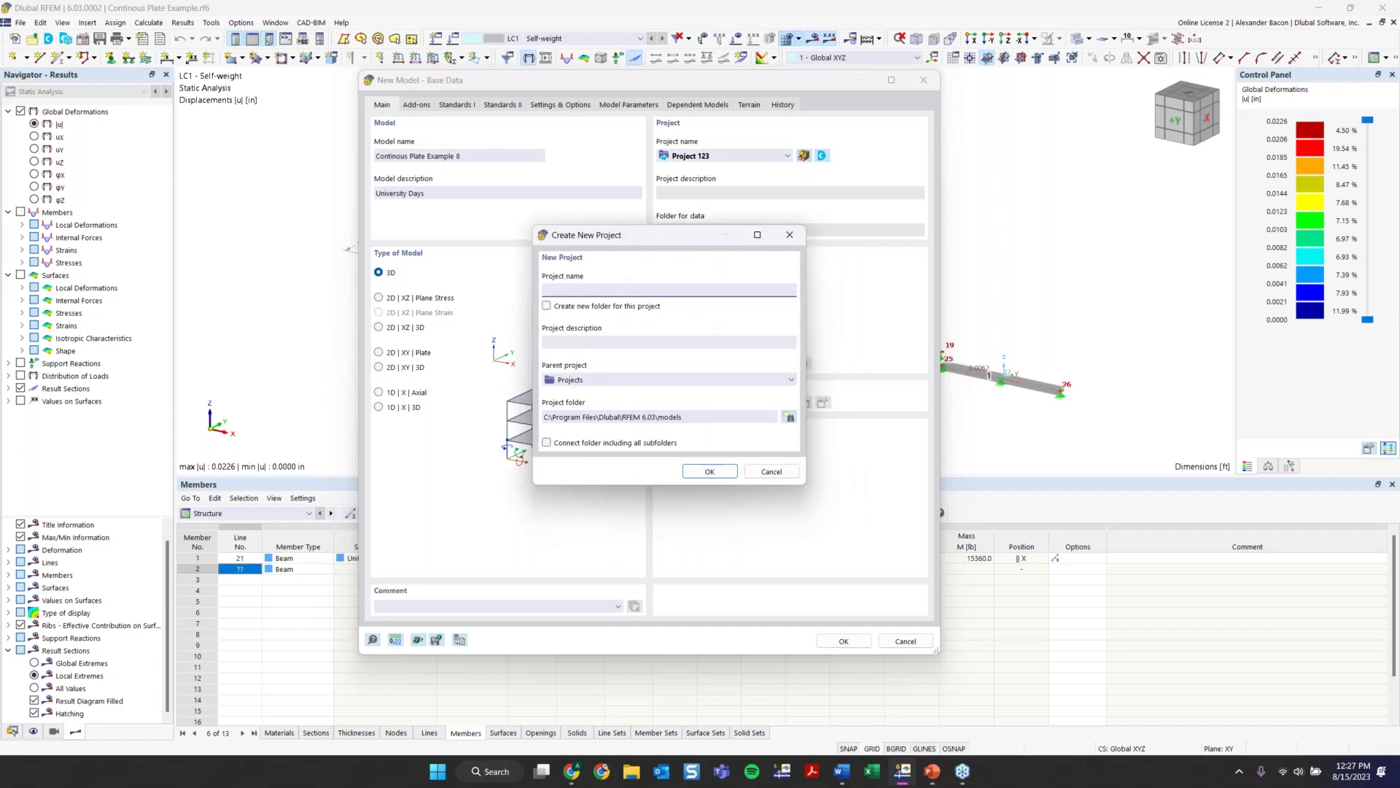
click(603, 380)
click(603, 395)
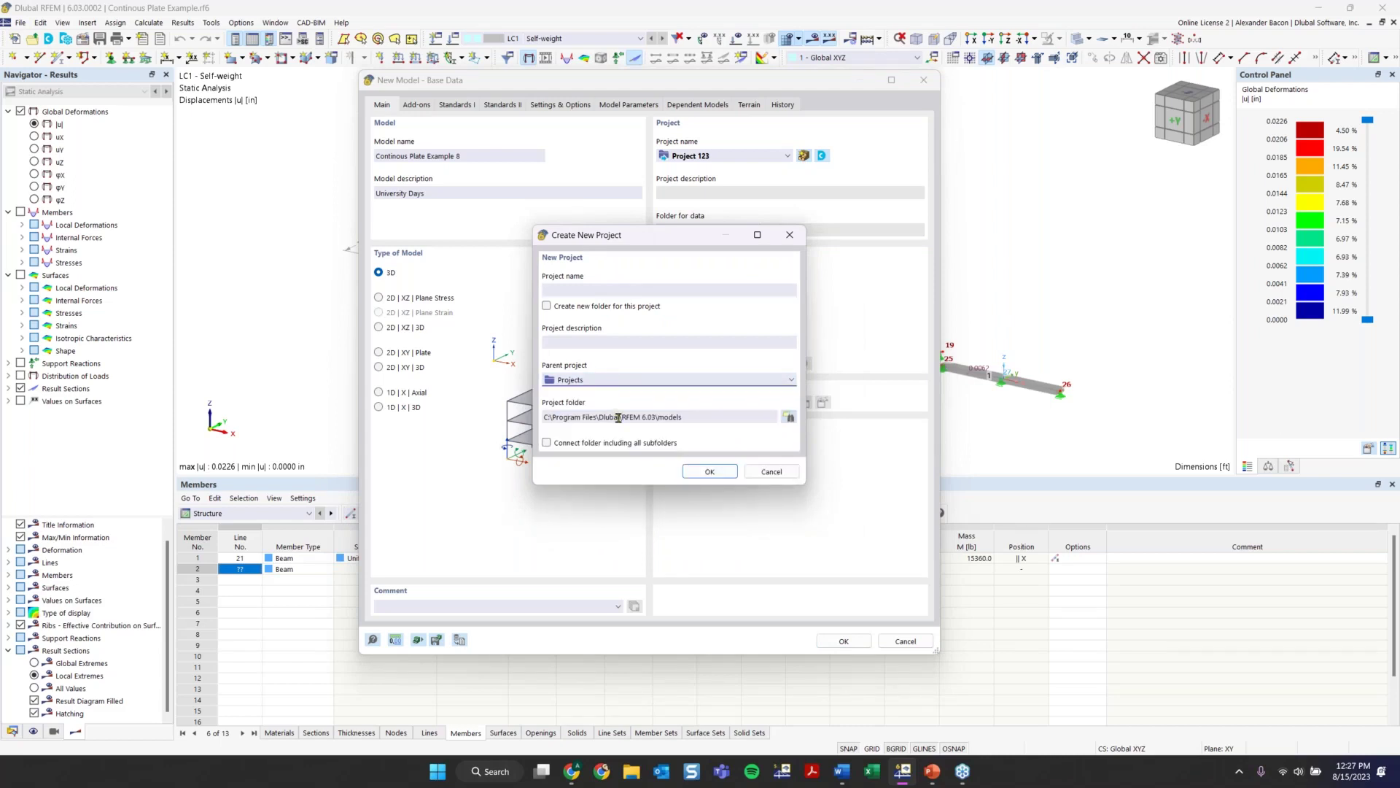
click(667, 417)
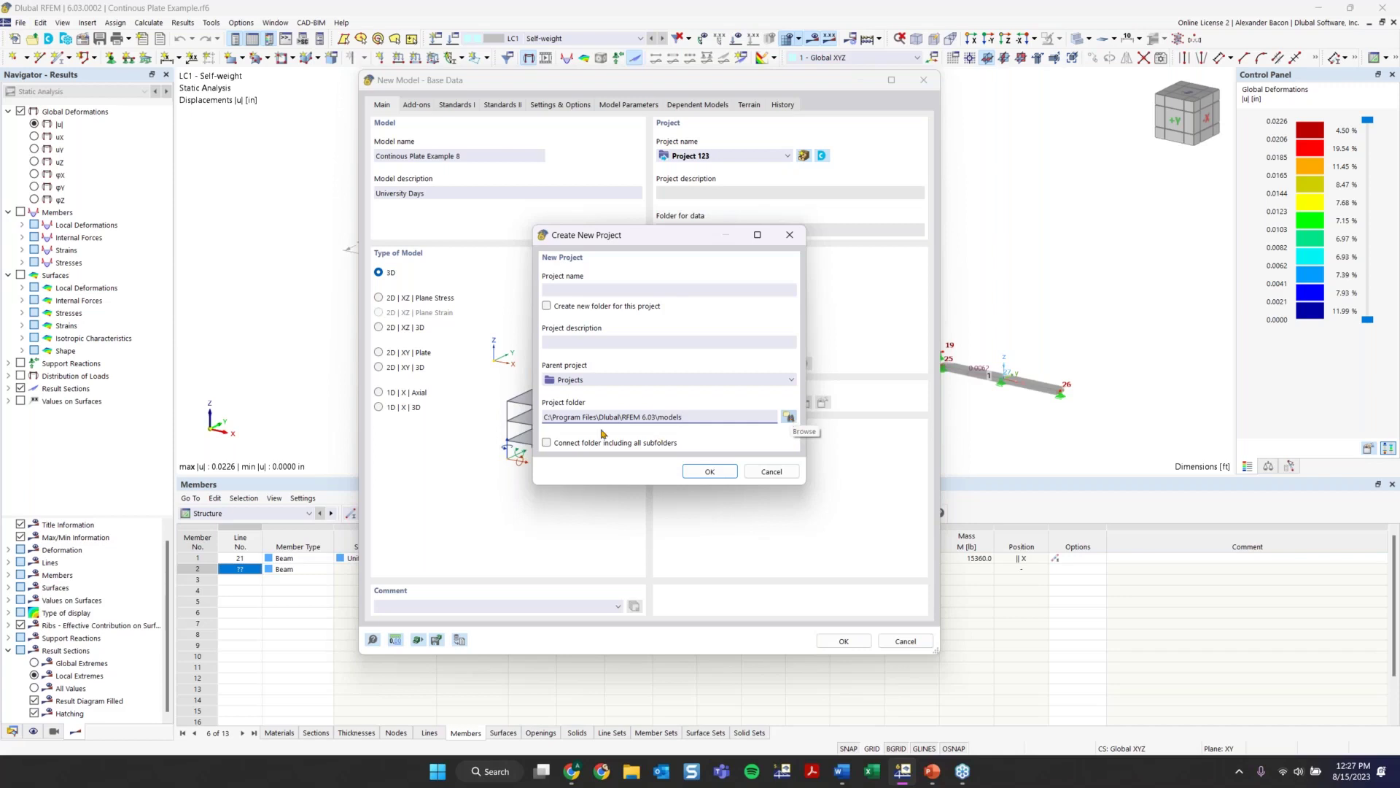
click(582, 417)
click(769, 473)
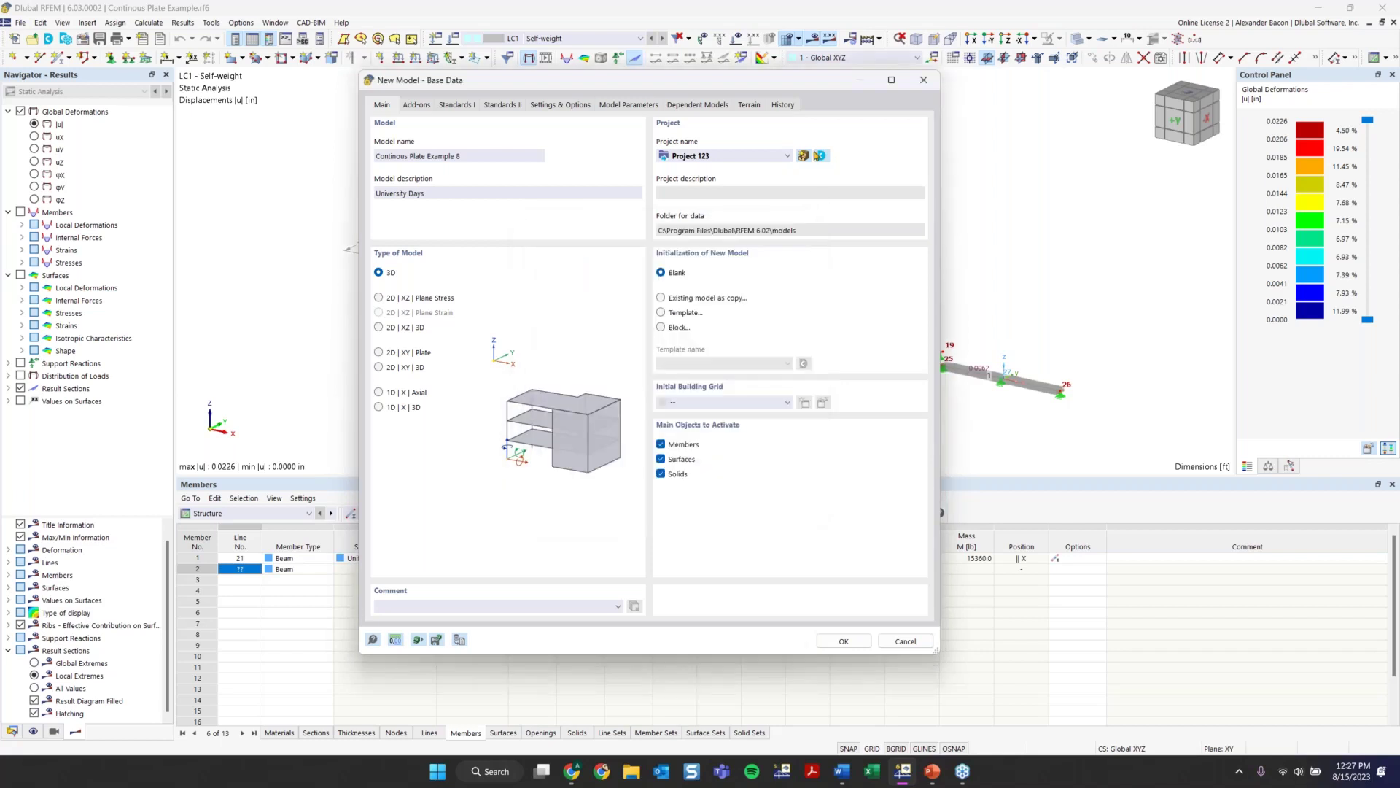
Step: Open the Dlubal Center from the new model's project settings to view the models in Project 123
click(822, 156)
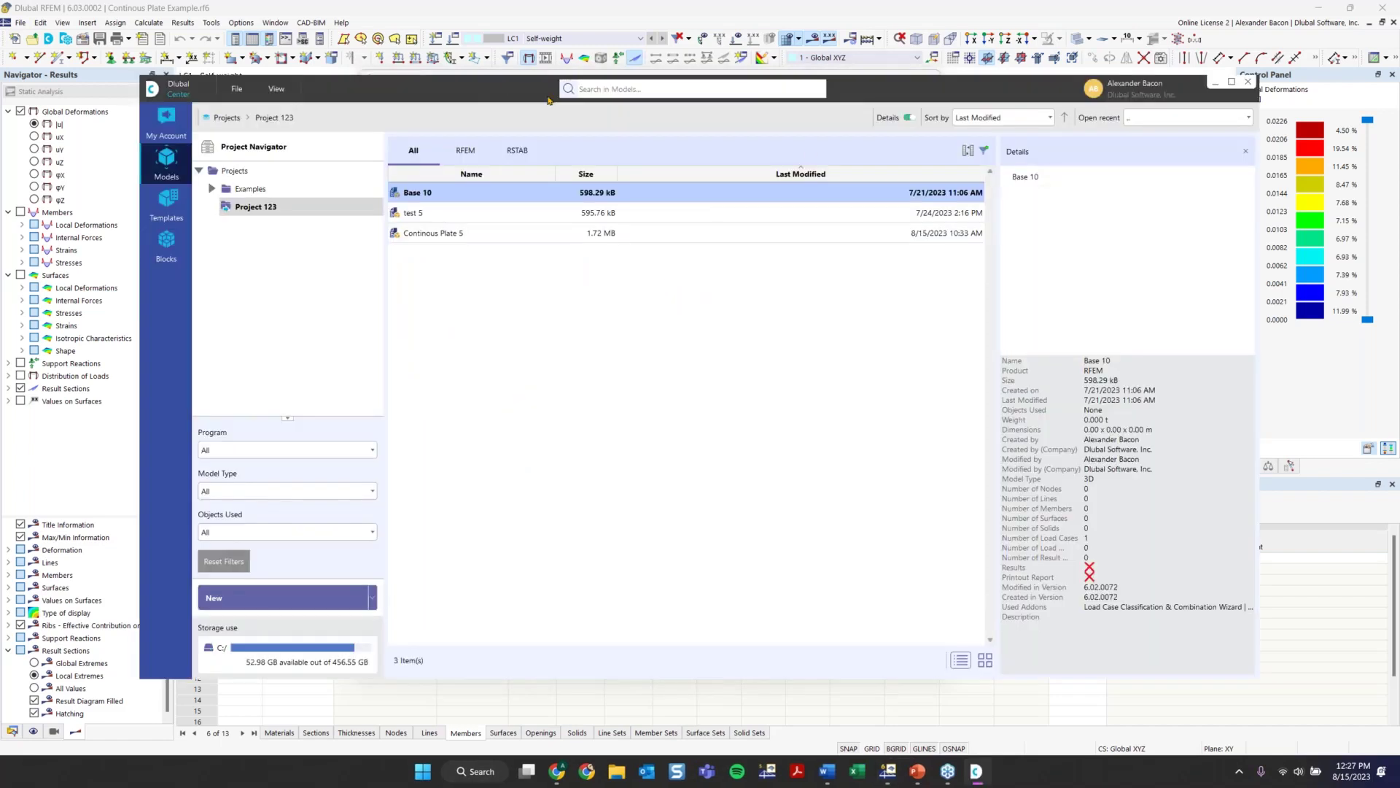
drag(475, 88, 426, 88)
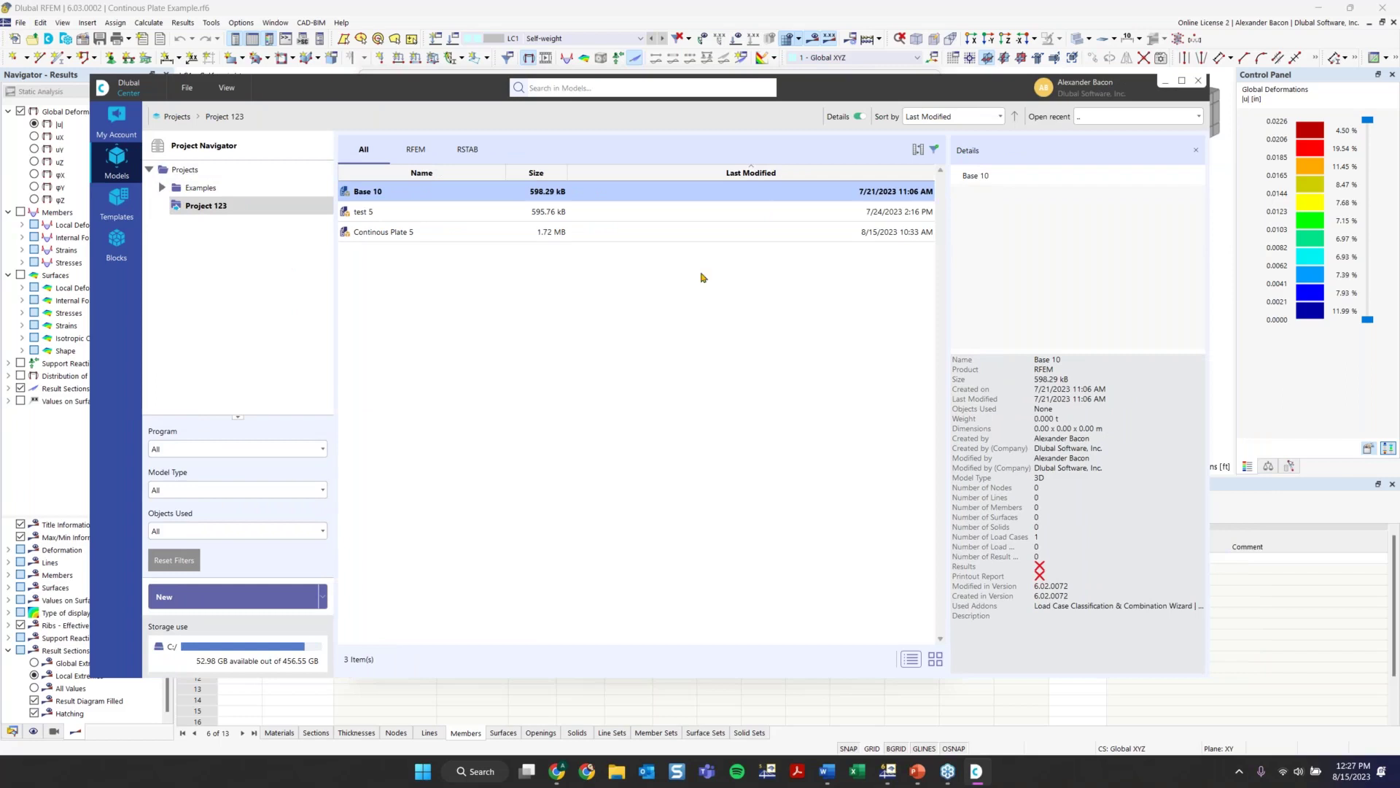
Step: Leave the Dlubal Center and compare the plane stress, plate and axial model types, keeping 3D for the new model
click(1200, 83)
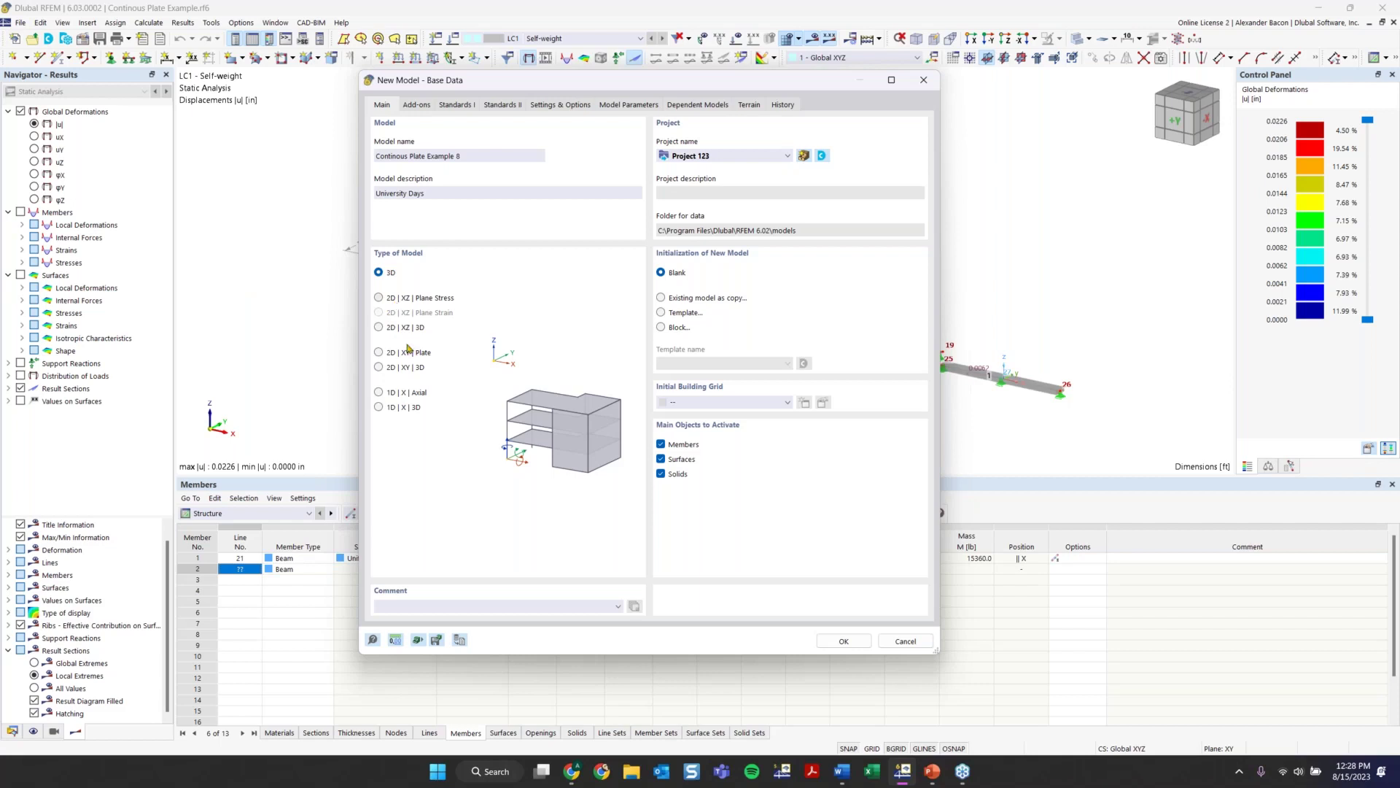
click(379, 297)
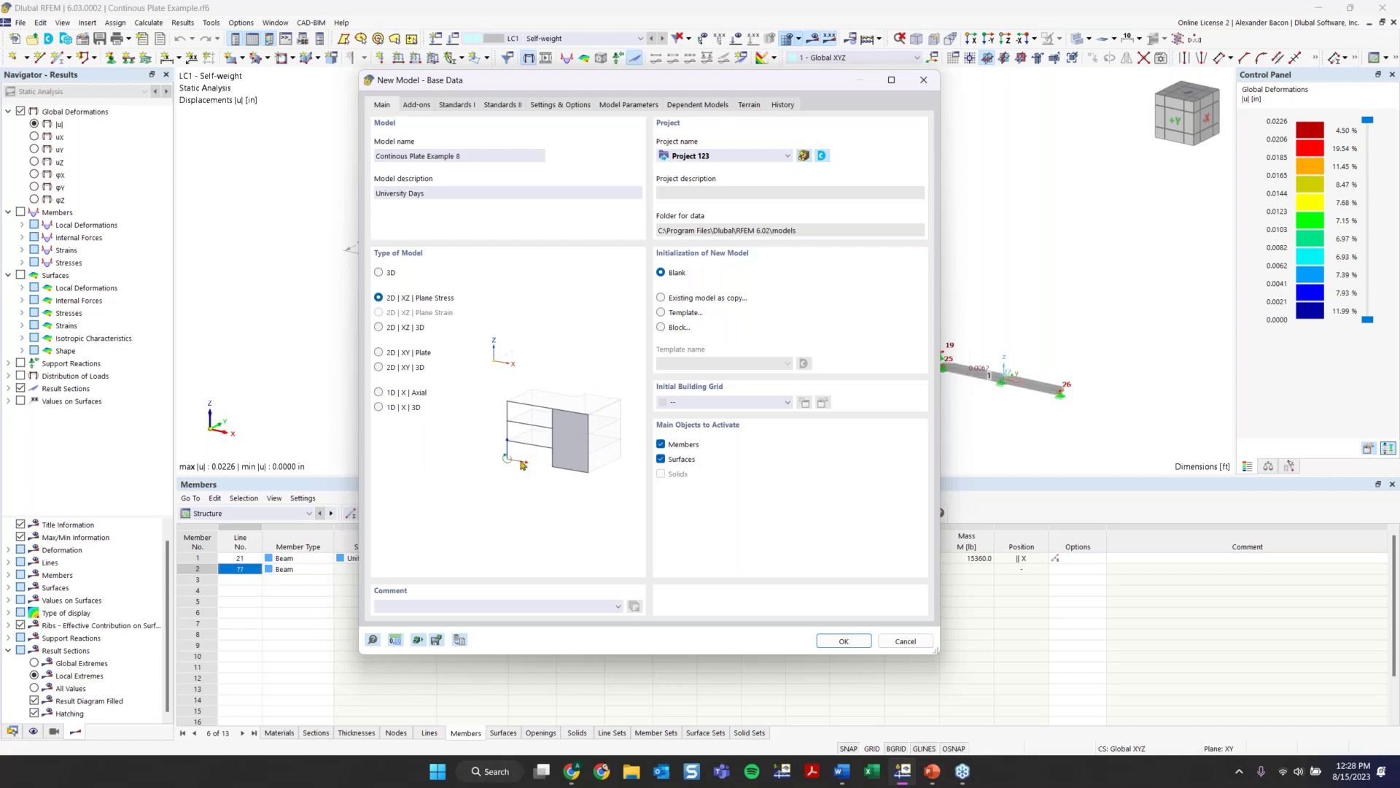
click(379, 353)
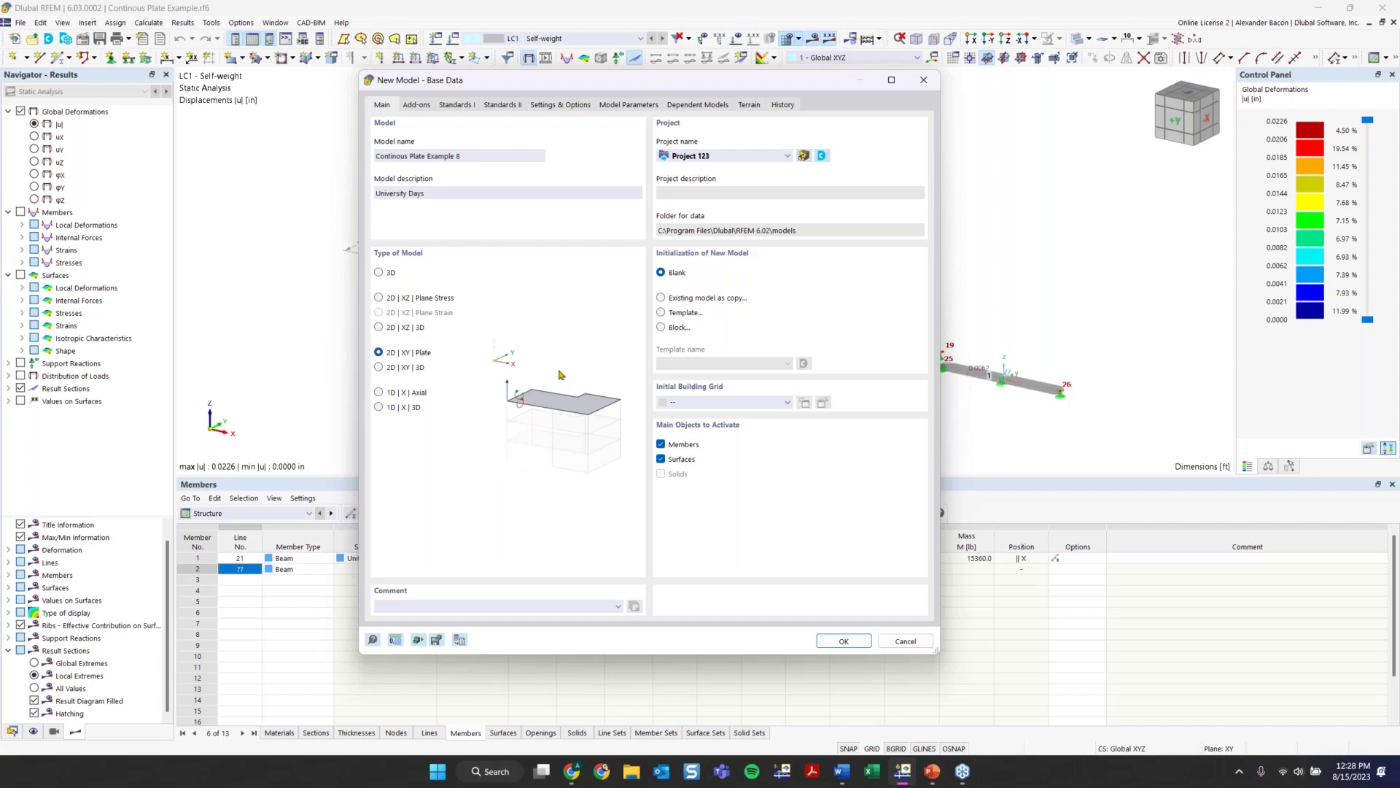
click(379, 393)
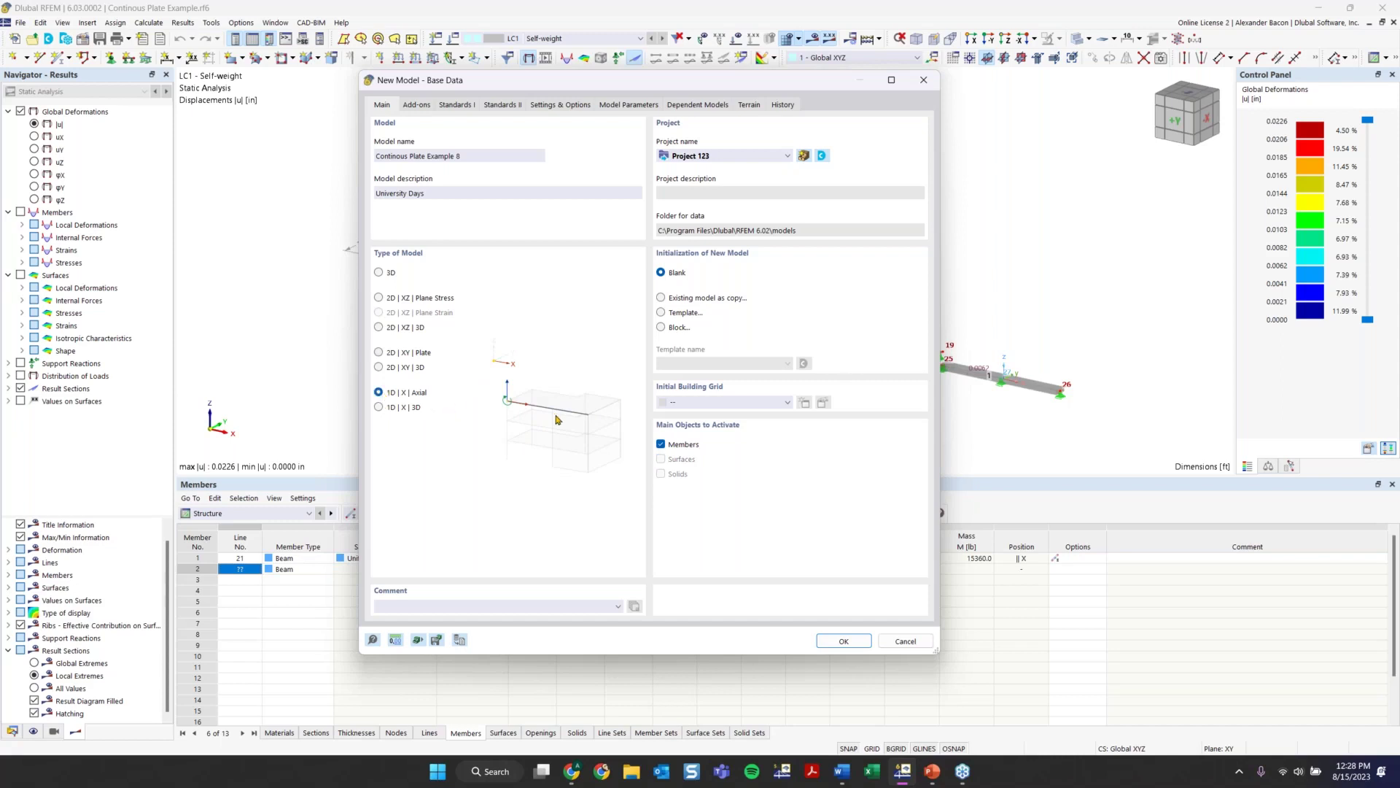
click(378, 275)
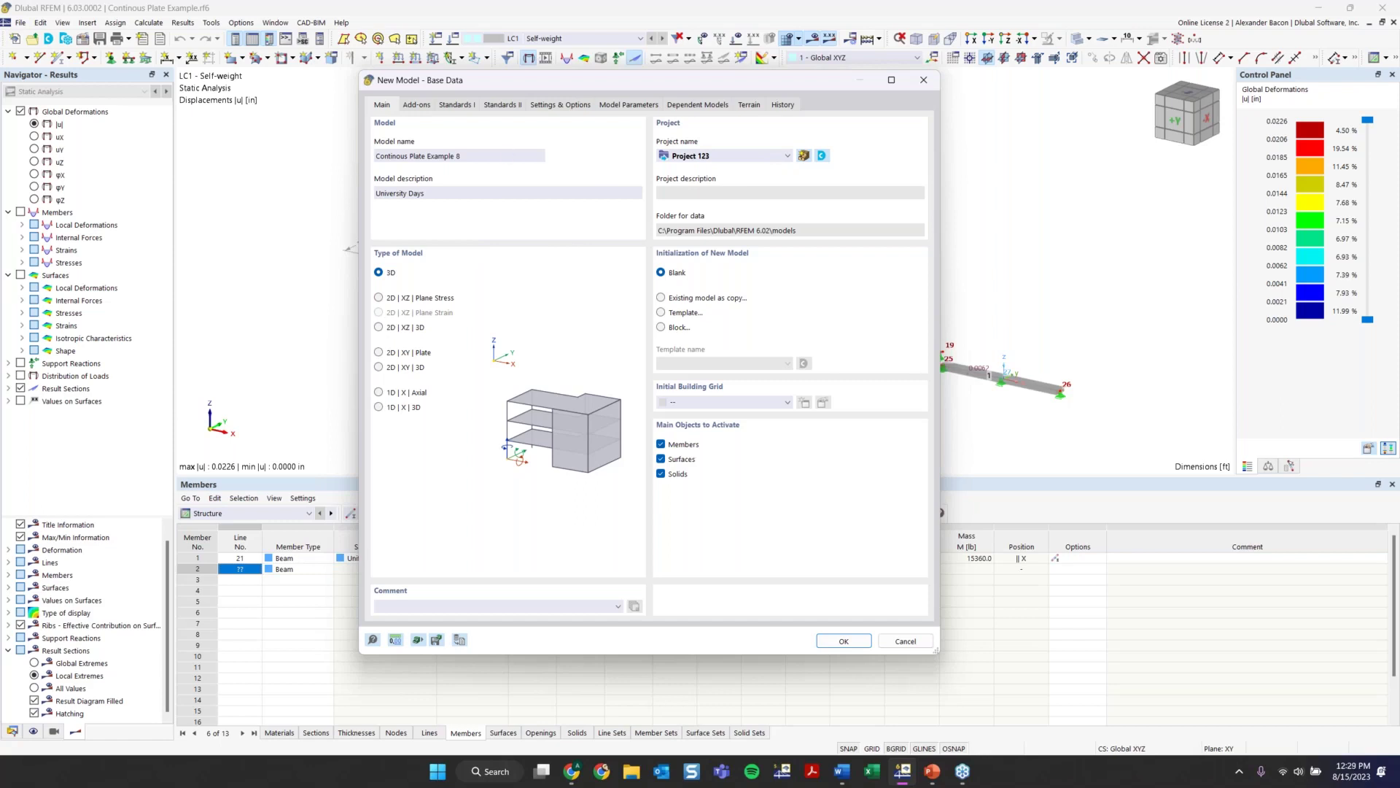
Step: Examine the available add-ons and the standard groups for load case classification, keeping ASCE 7
click(416, 104)
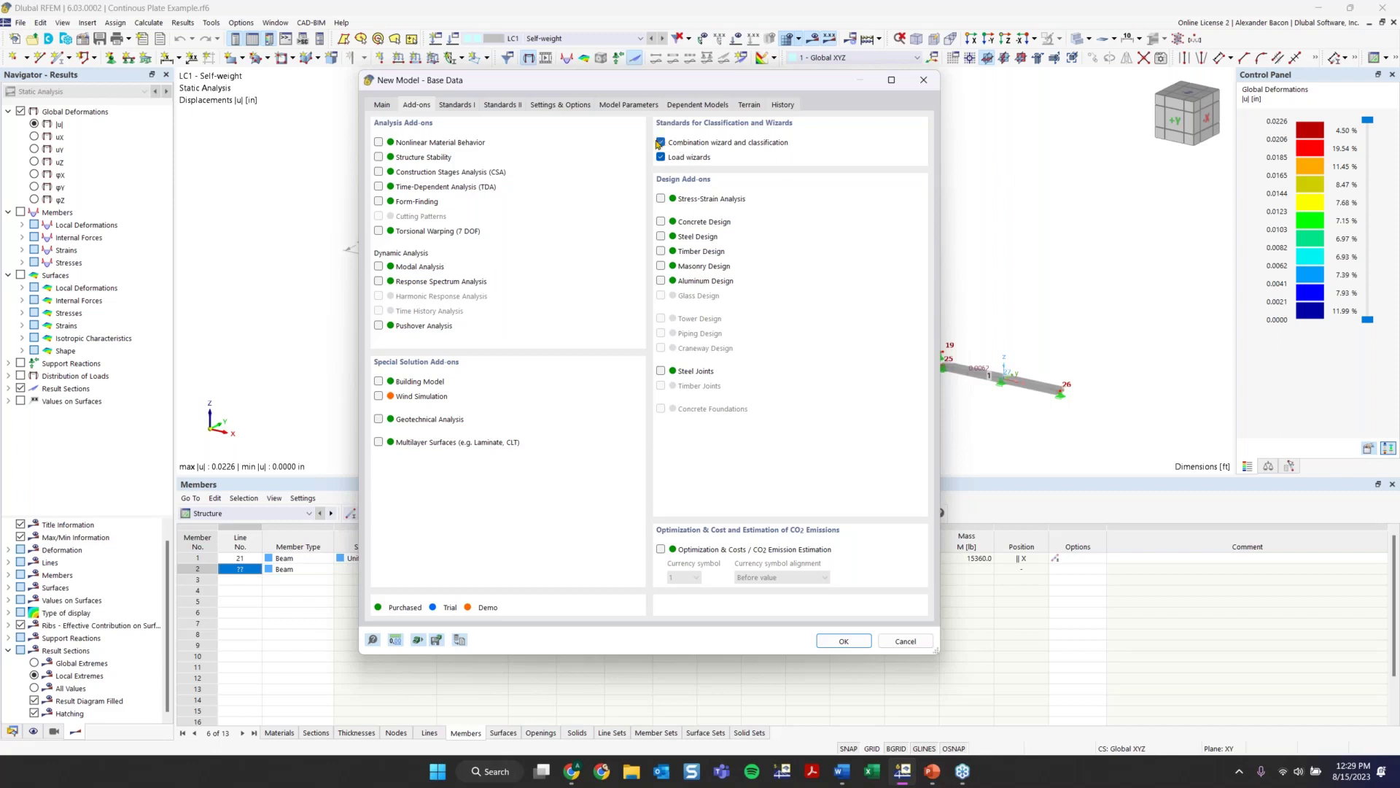
click(453, 107)
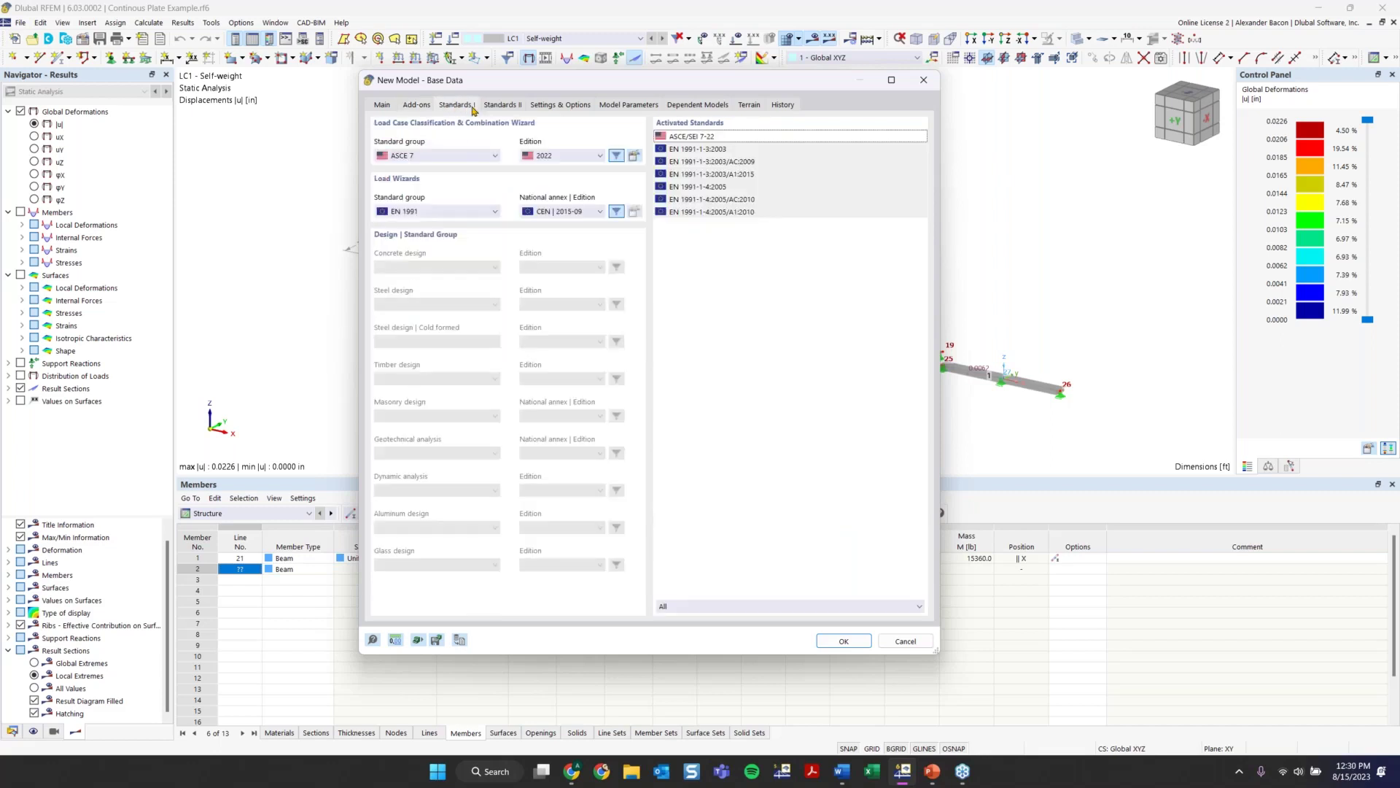
click(431, 156)
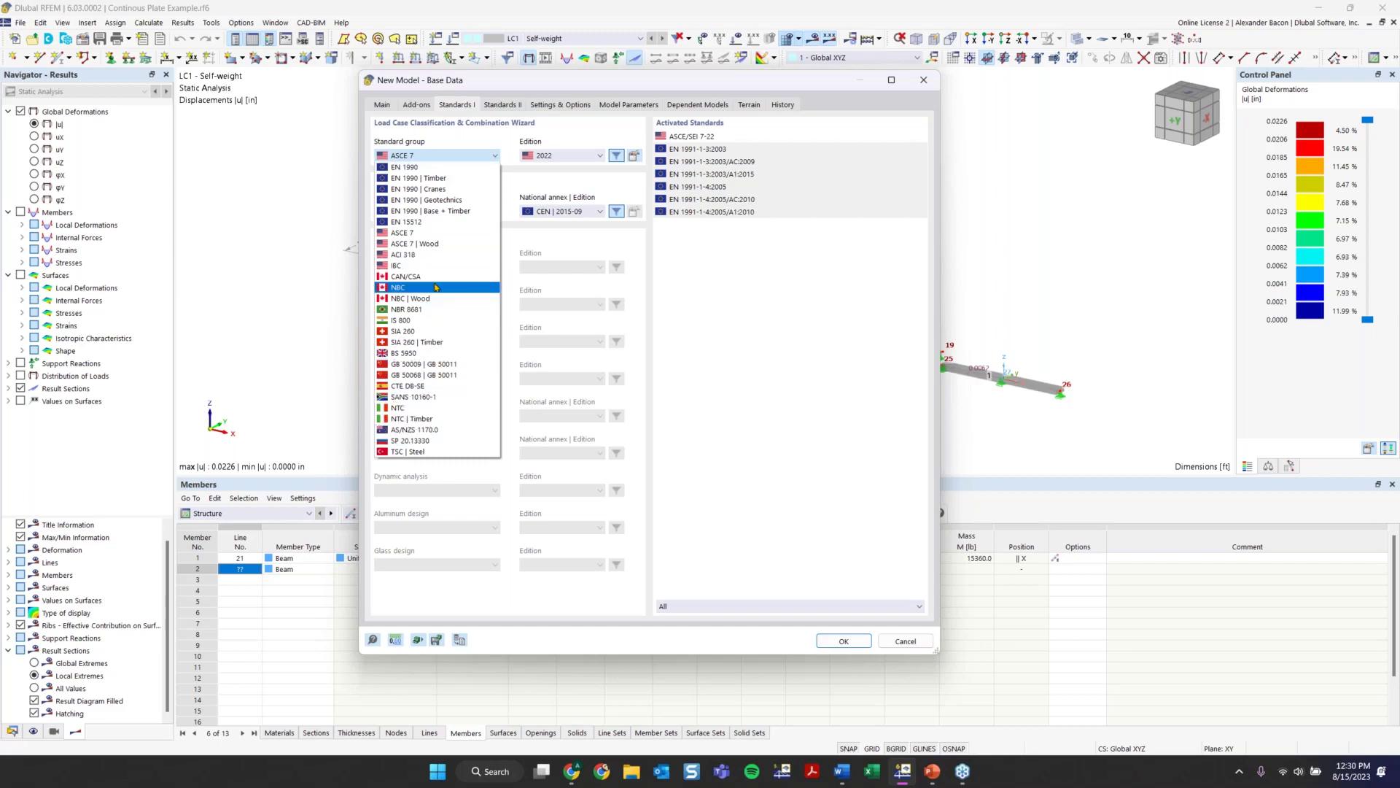
click(431, 159)
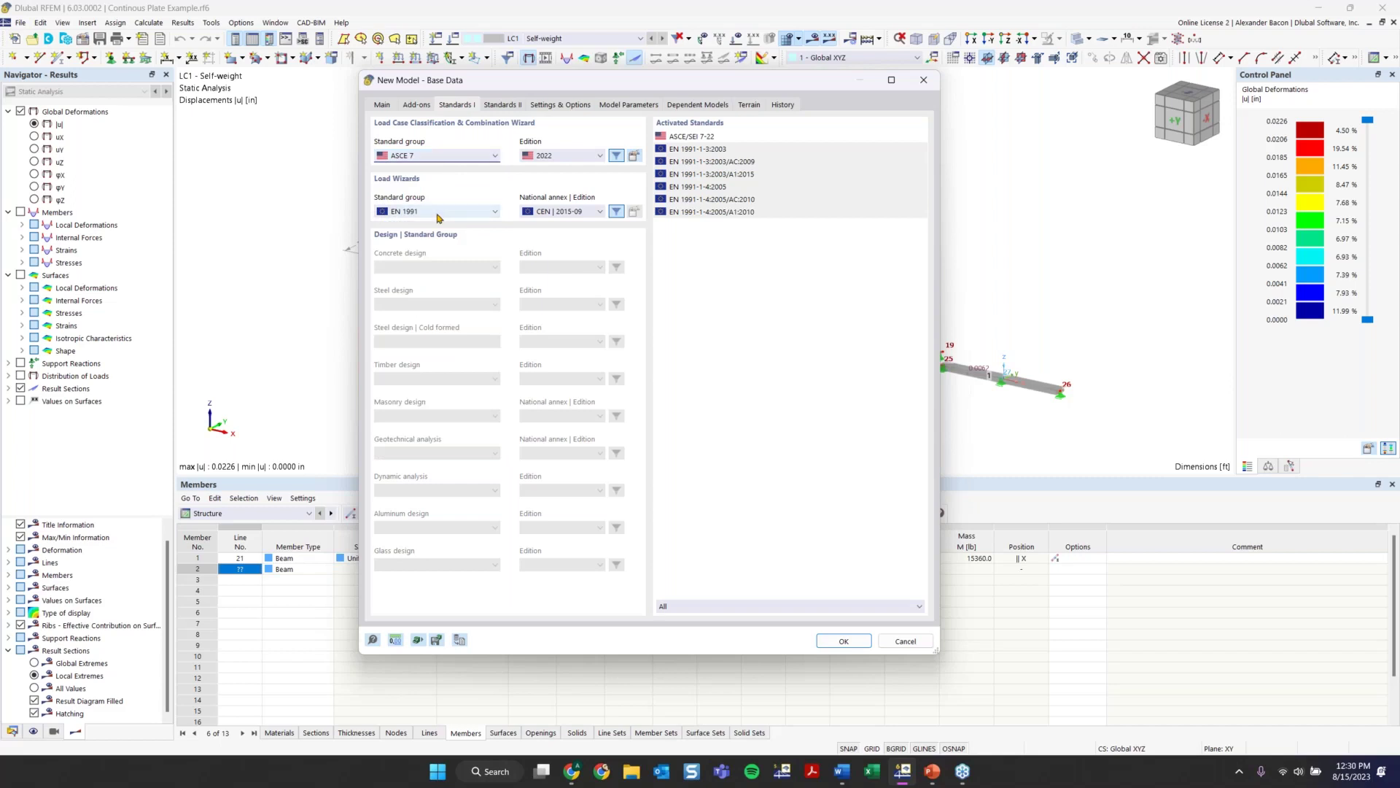
Step: Deactivate the combination wizard and classification and the load wizards for the new model, and check both standards pages
click(418, 104)
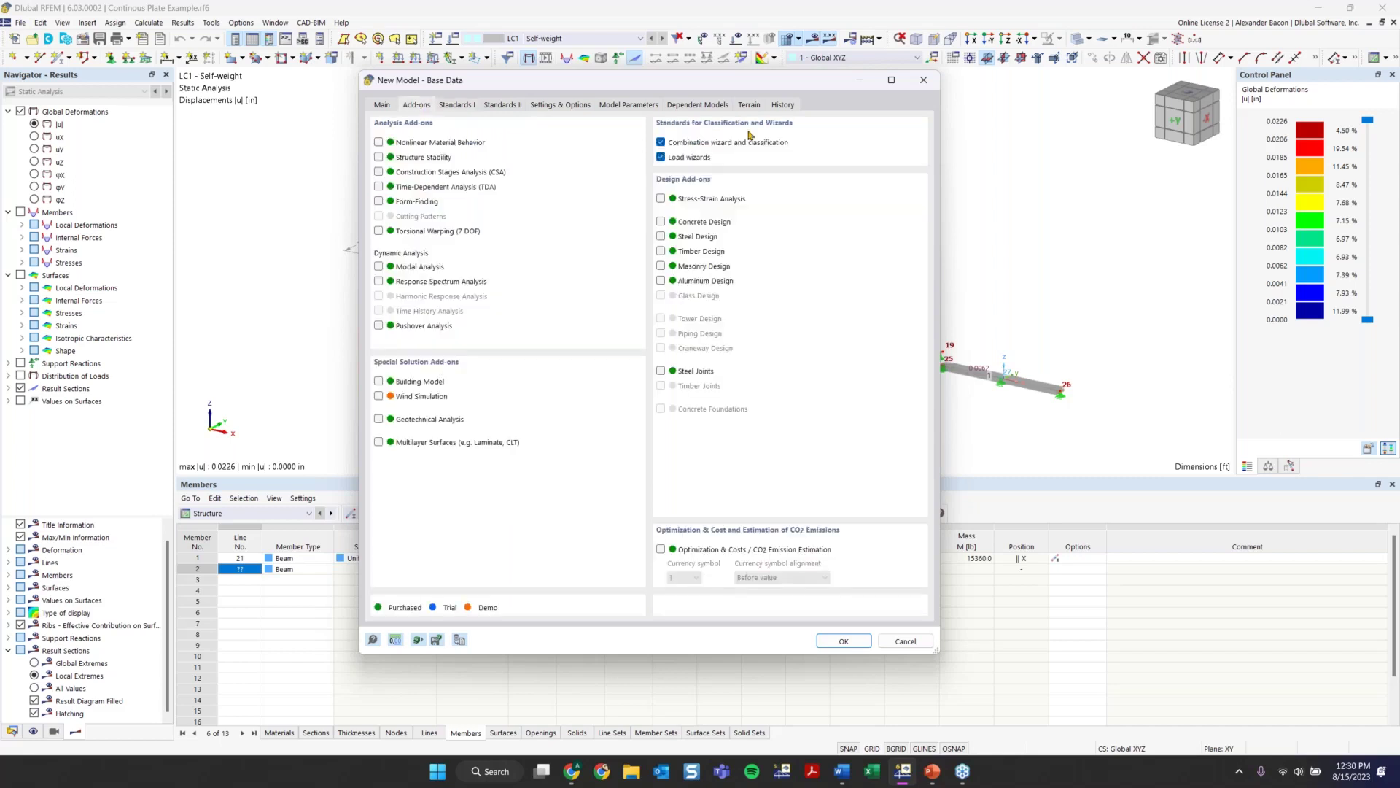
click(661, 143)
click(662, 158)
click(451, 106)
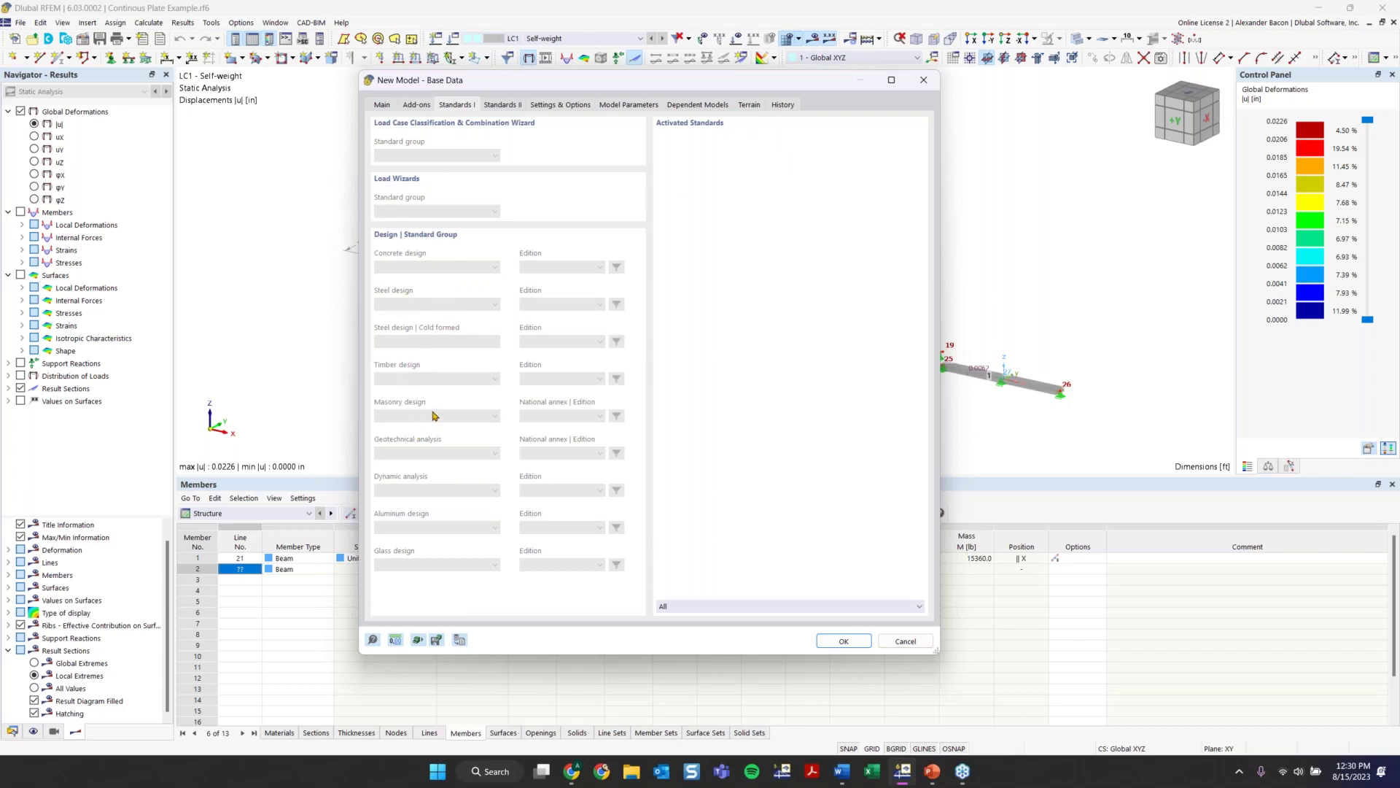
click(520, 107)
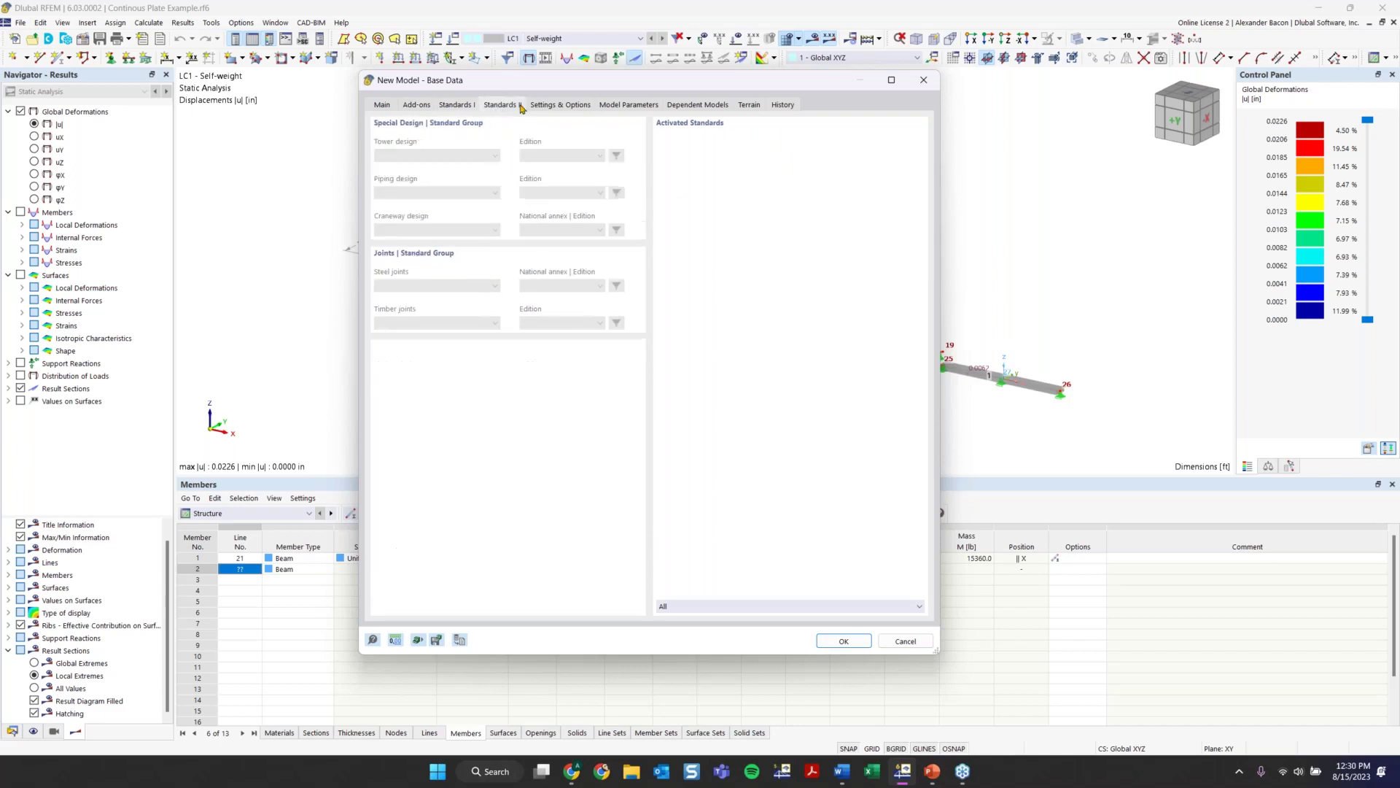
Step: Examine the gravity acceleration setting of the new model and its unit among the material units and decimal places
click(566, 111)
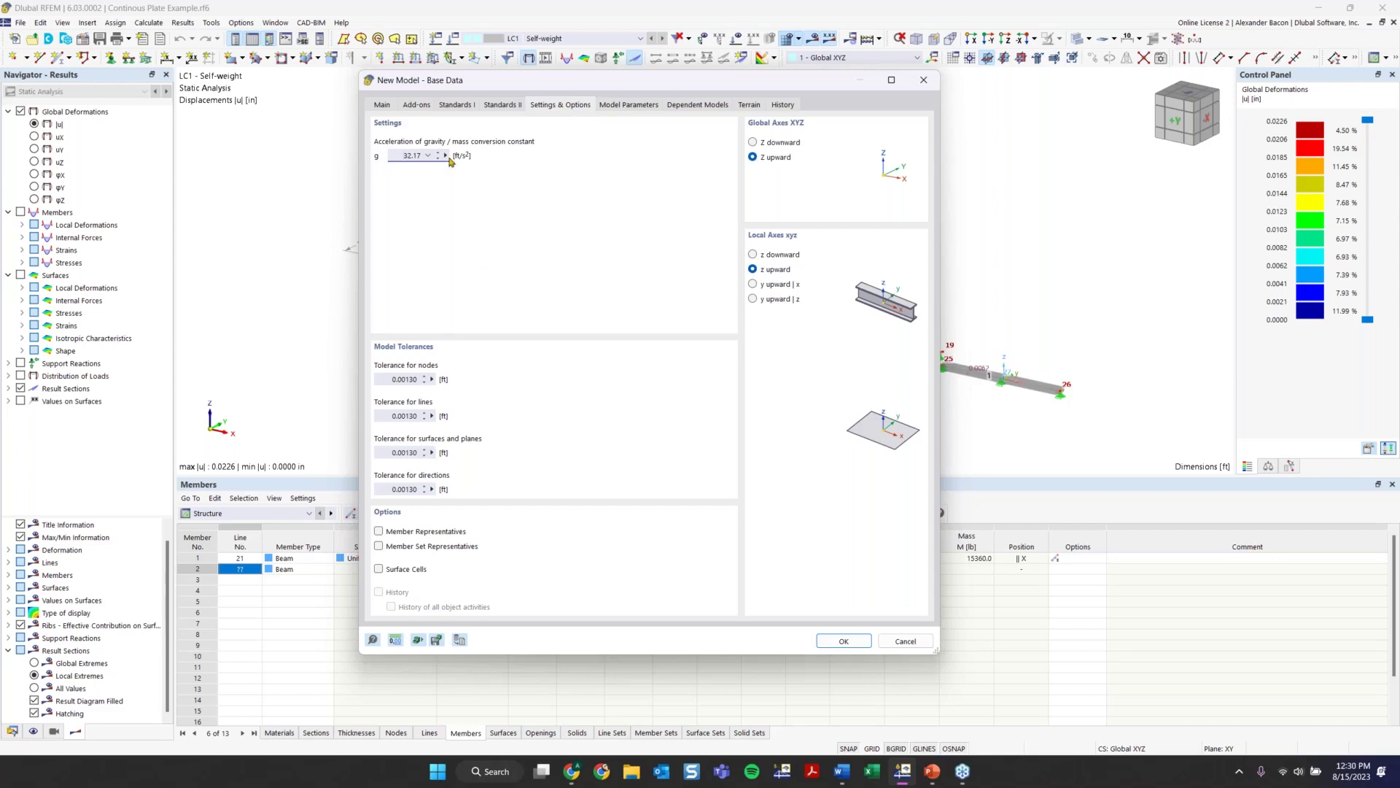
drag(403, 156, 422, 156)
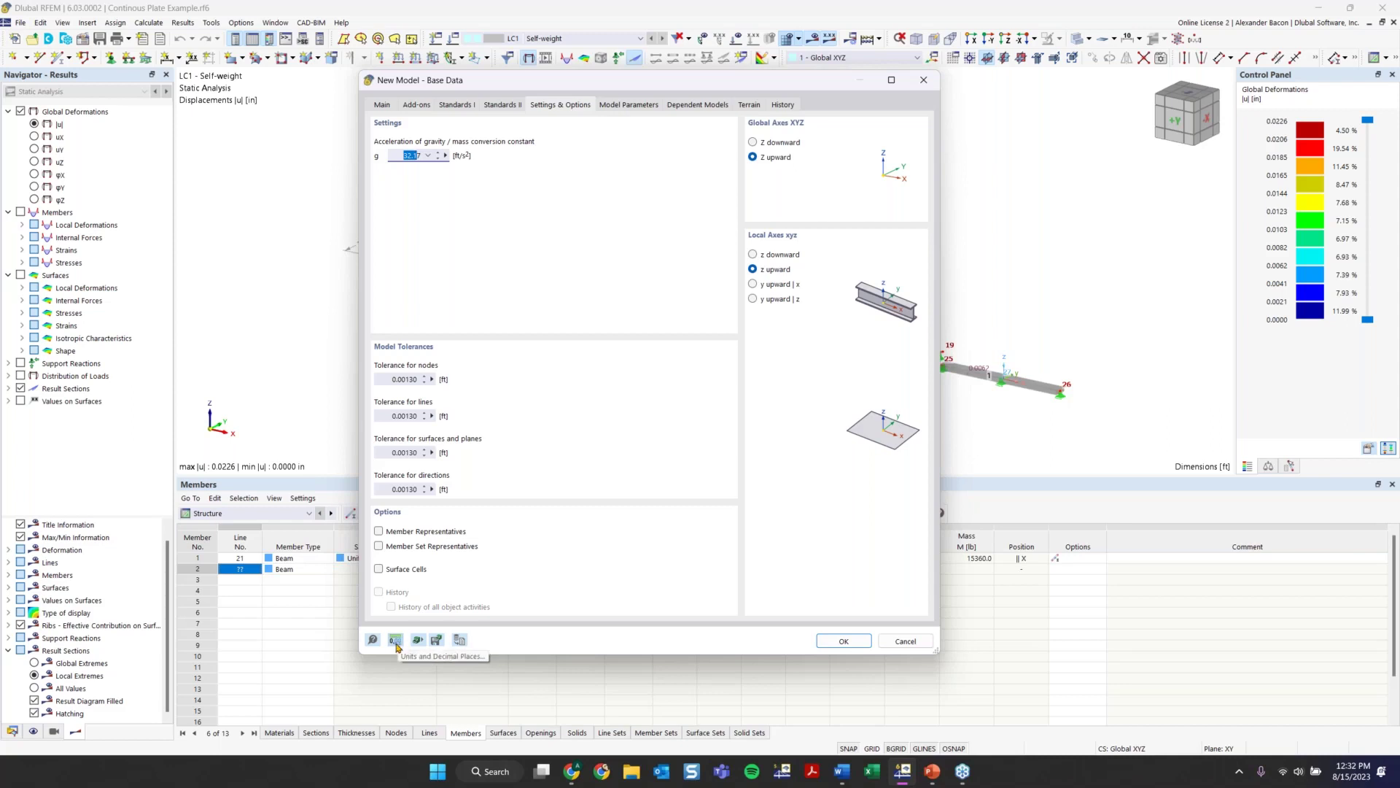
click(396, 641)
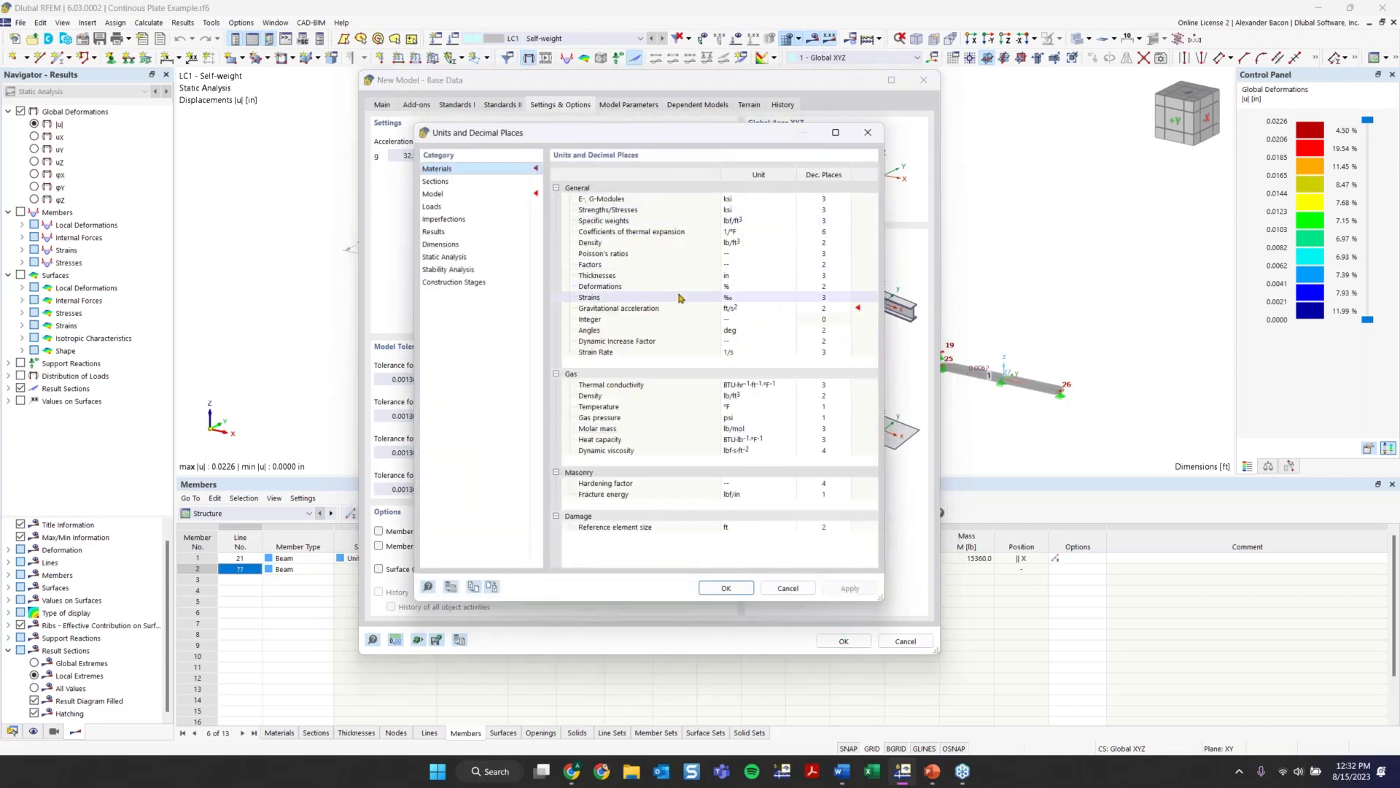
drag(591, 136, 1030, 118)
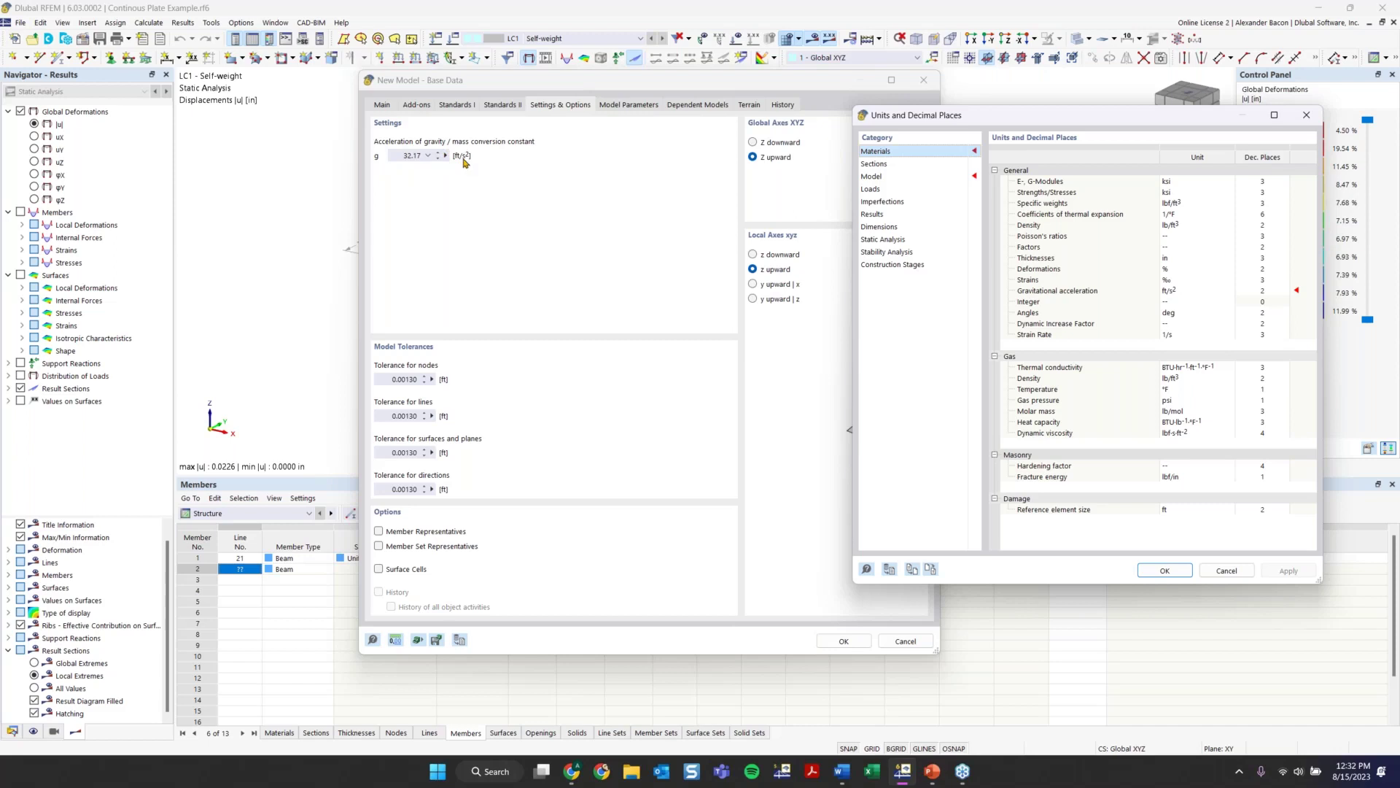
drag(1044, 119, 872, 118)
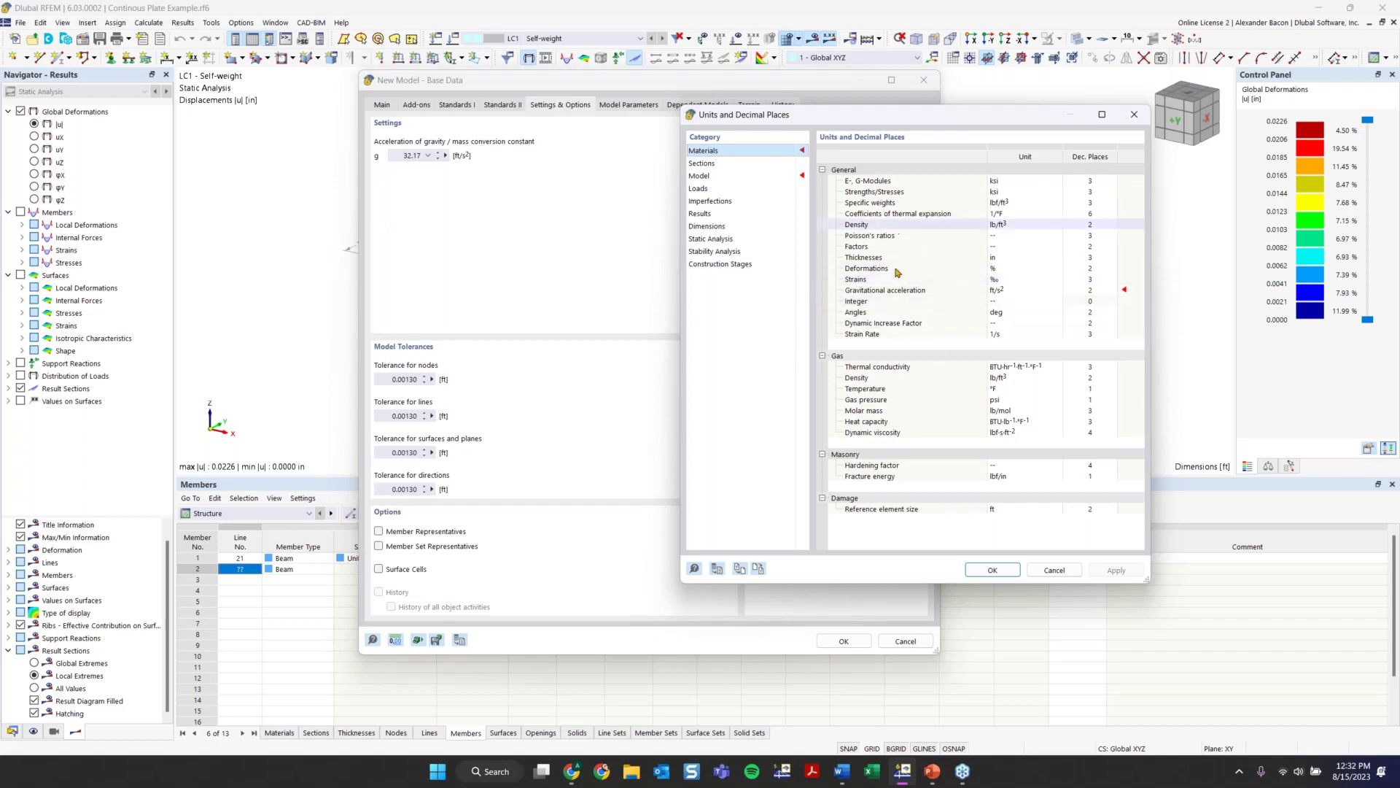
click(956, 293)
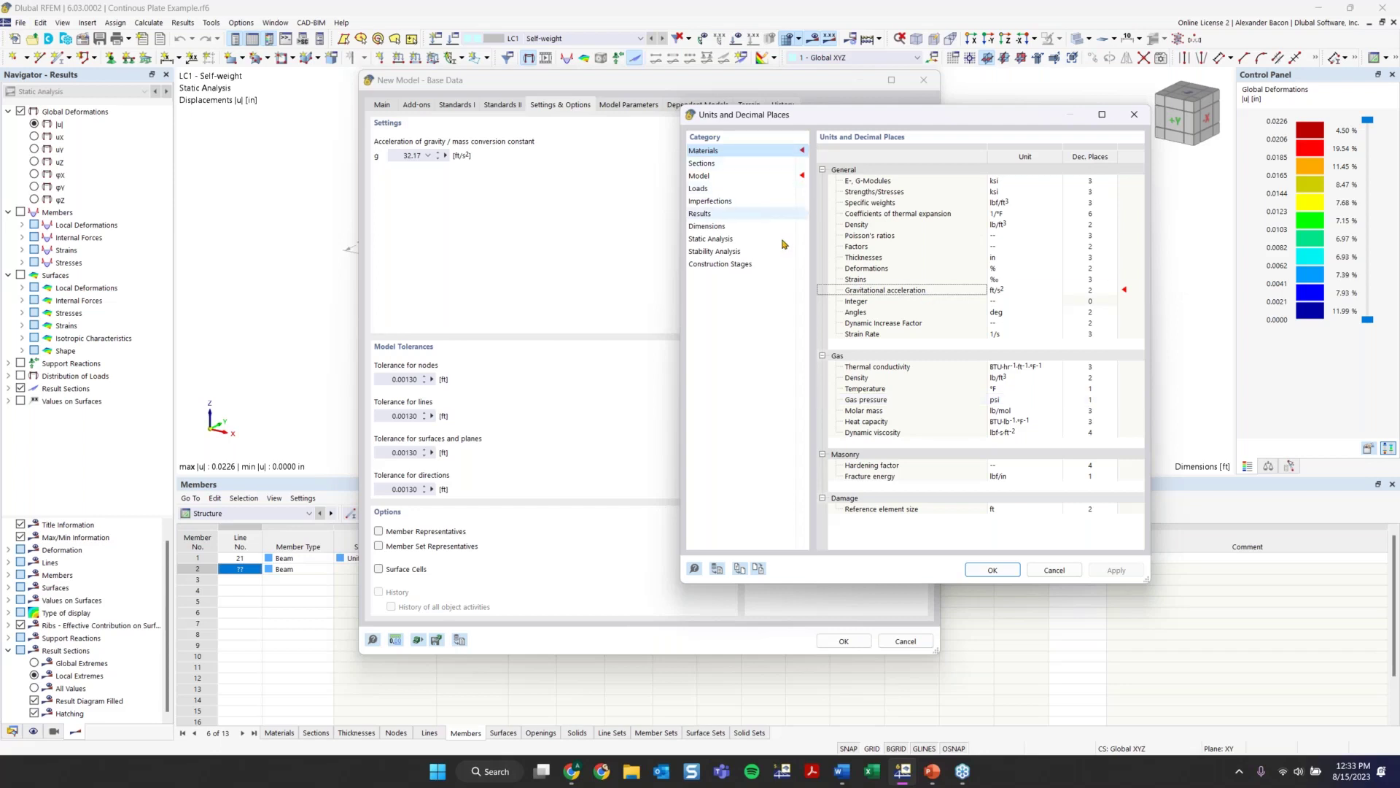
Step: Load the Metric units template and view the units of the Model category
click(741, 573)
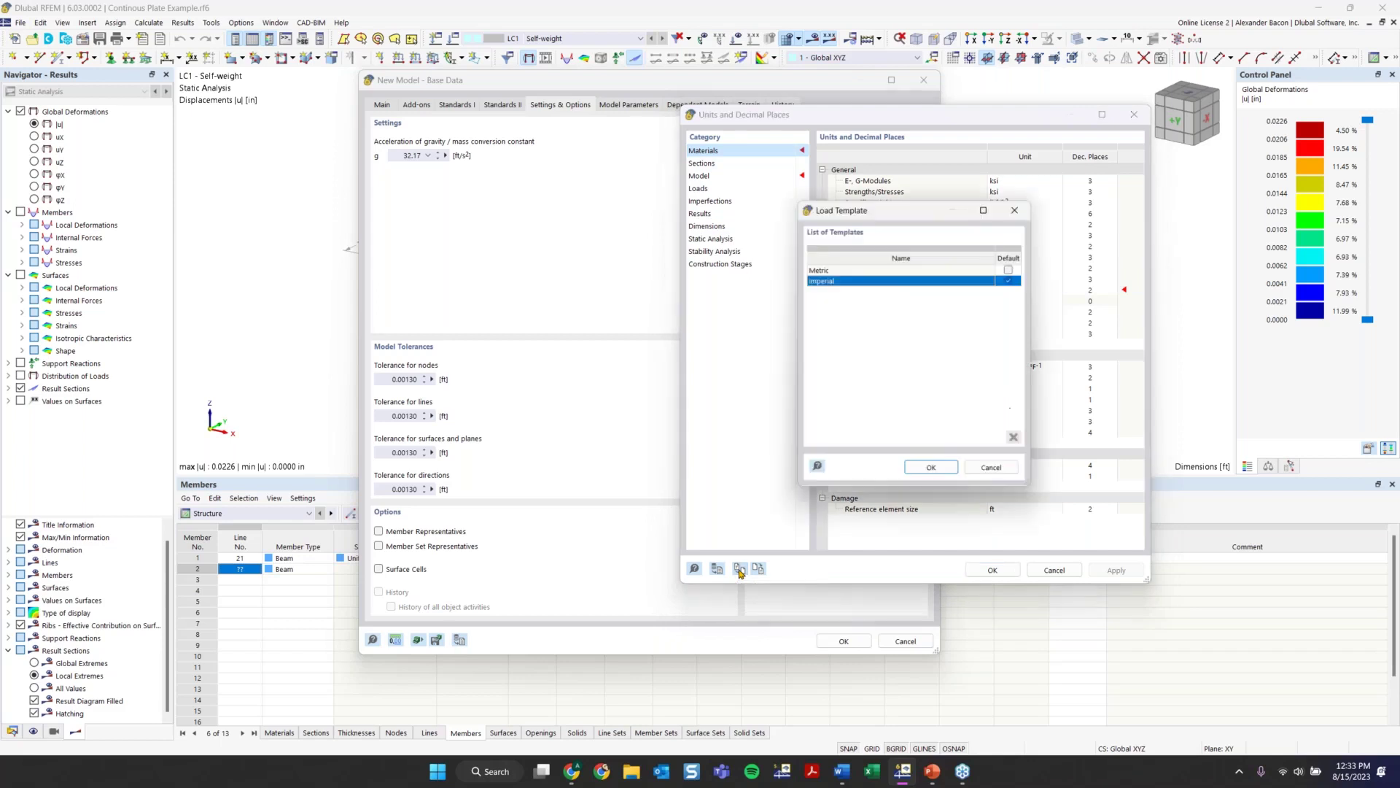
click(836, 270)
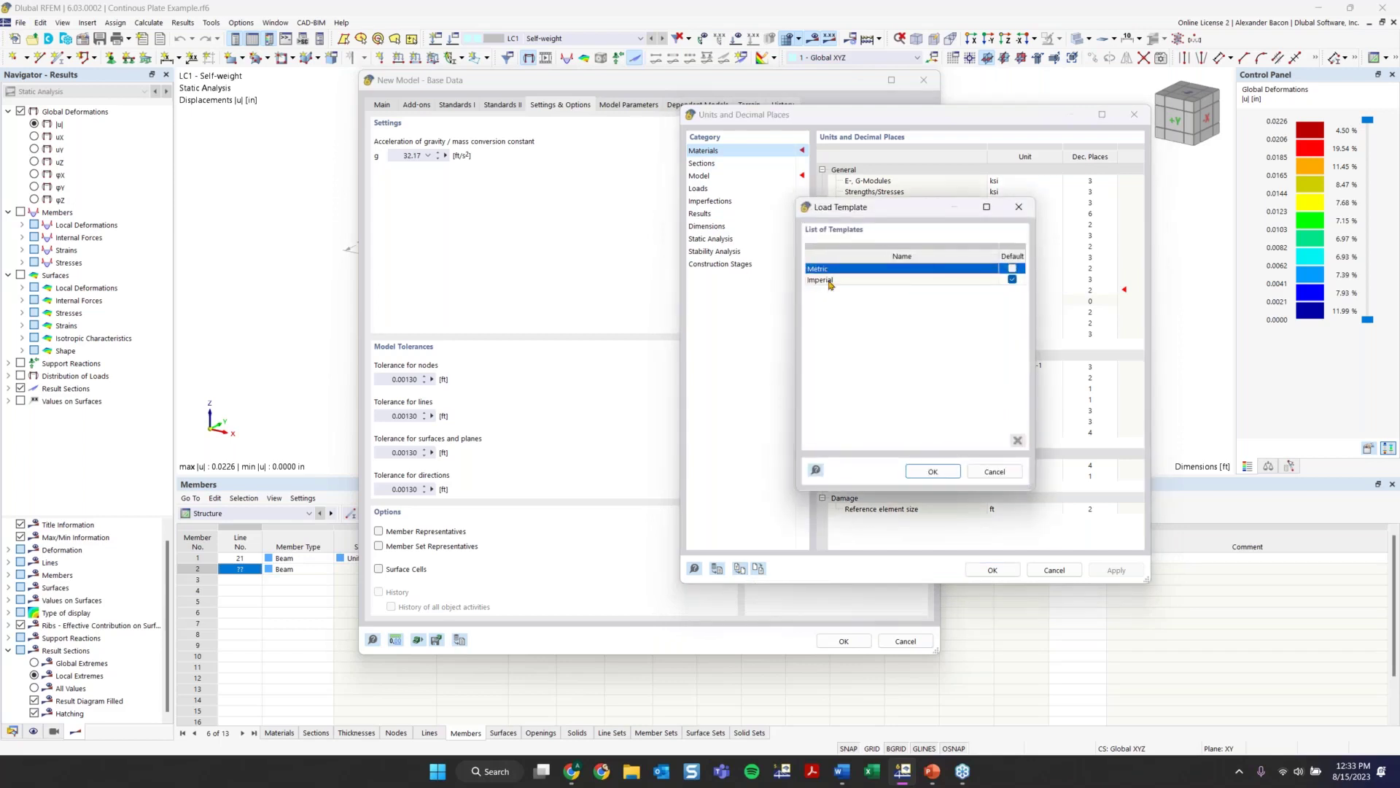
click(1000, 281)
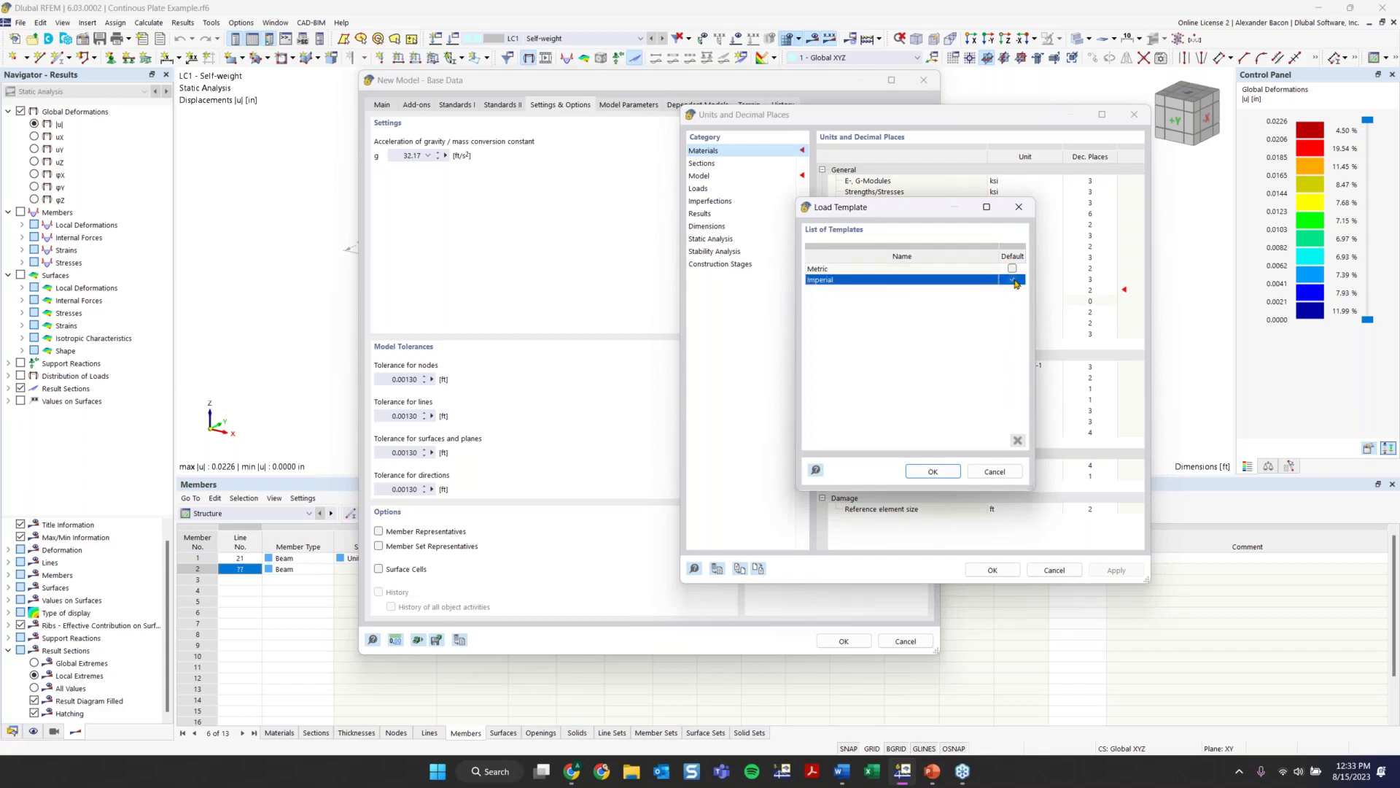
click(861, 271)
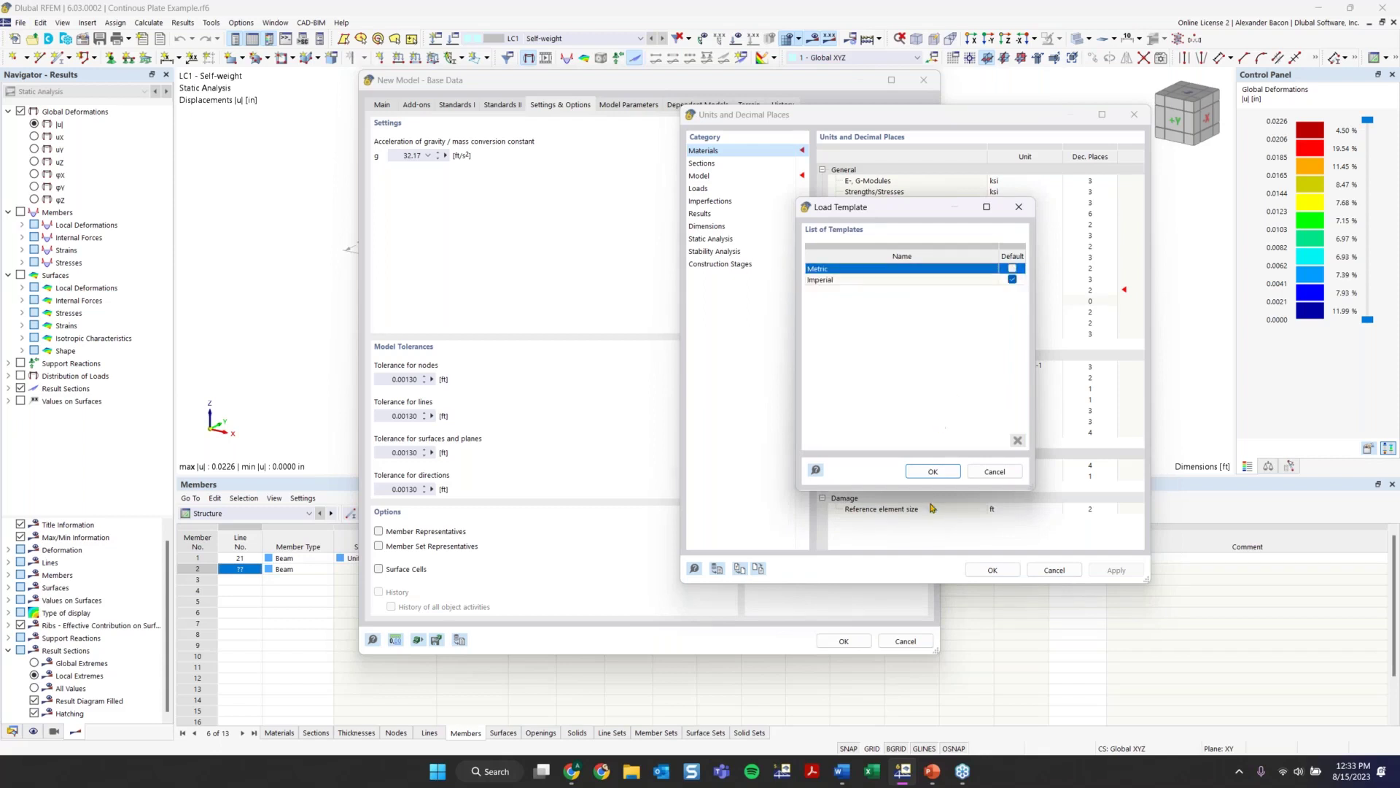
click(933, 472)
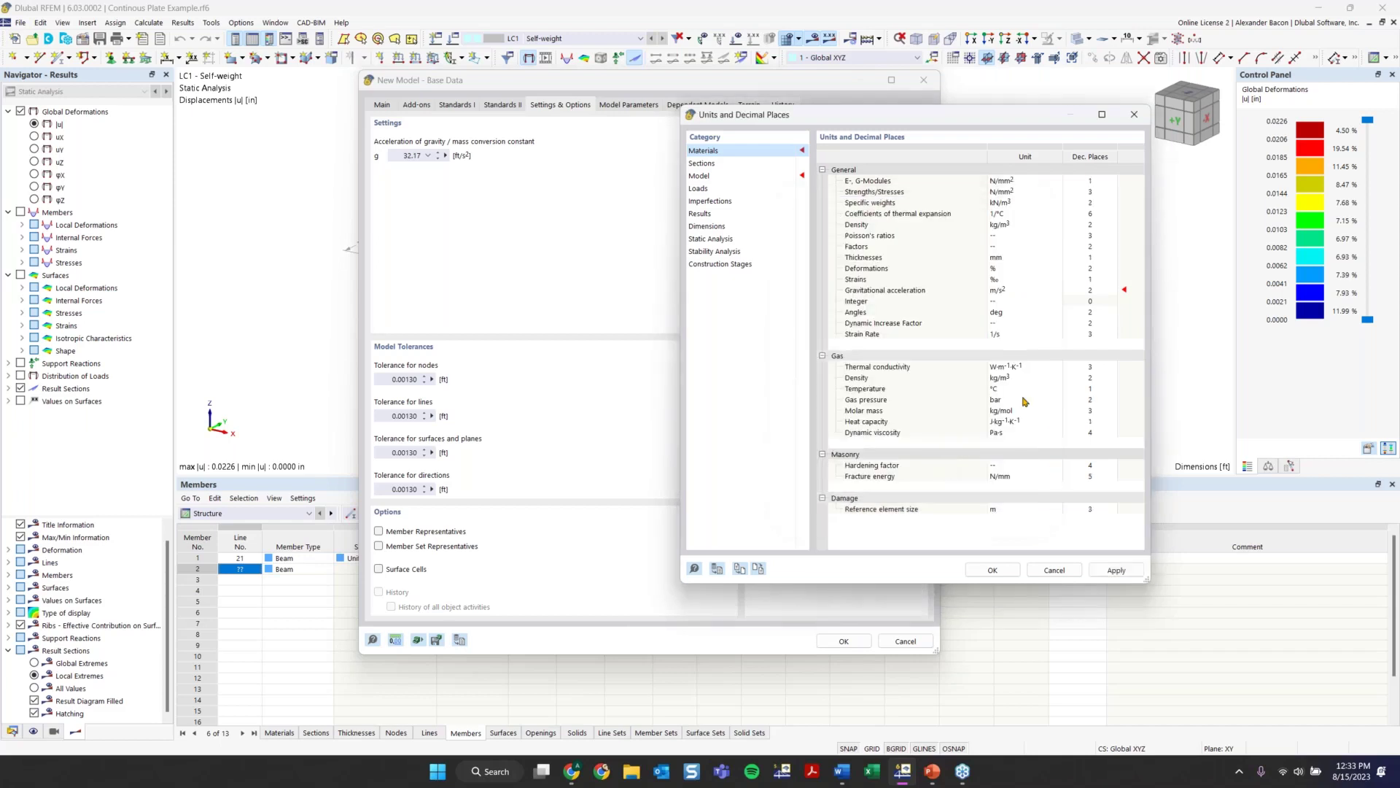
click(737, 176)
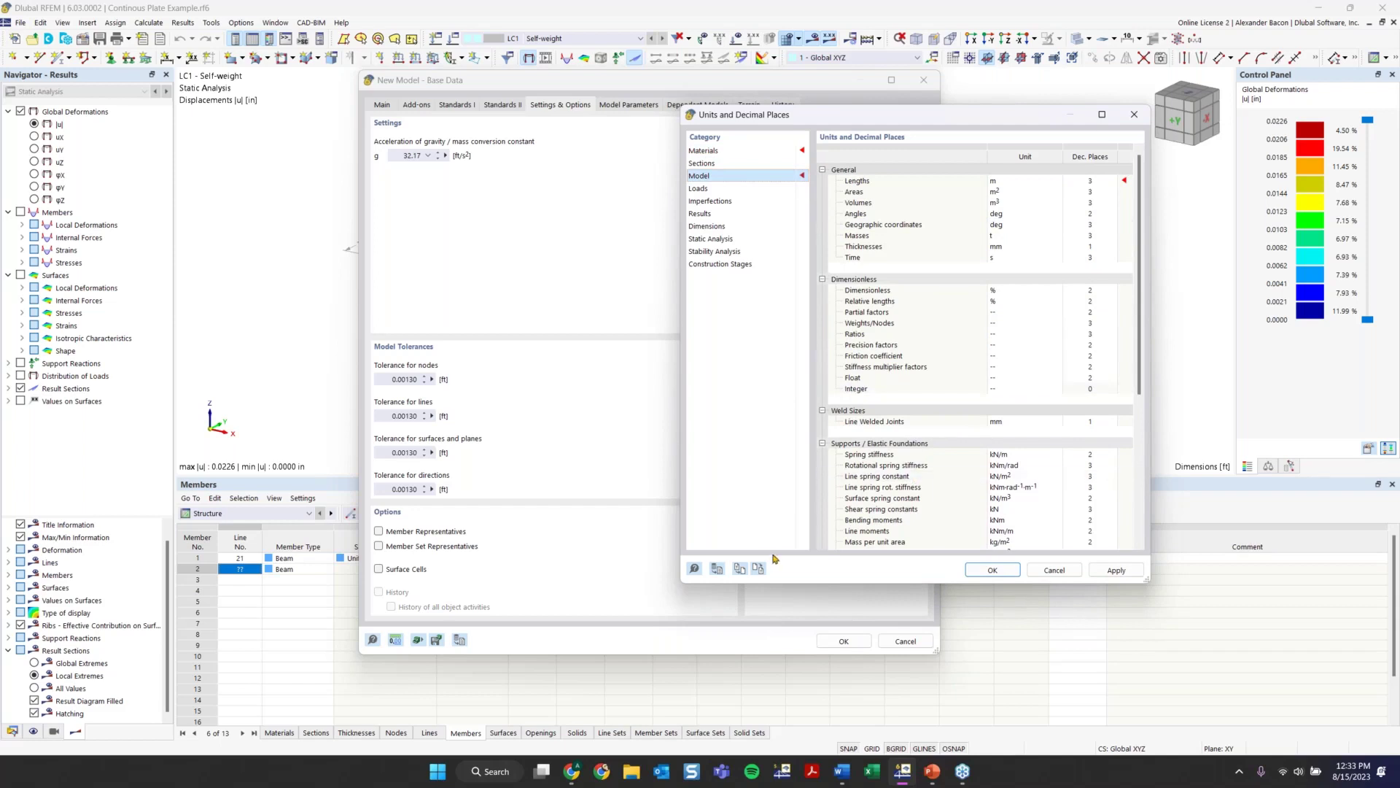
Step: Load the Imperial units template in place of the metric one
click(739, 568)
click(893, 279)
click(931, 471)
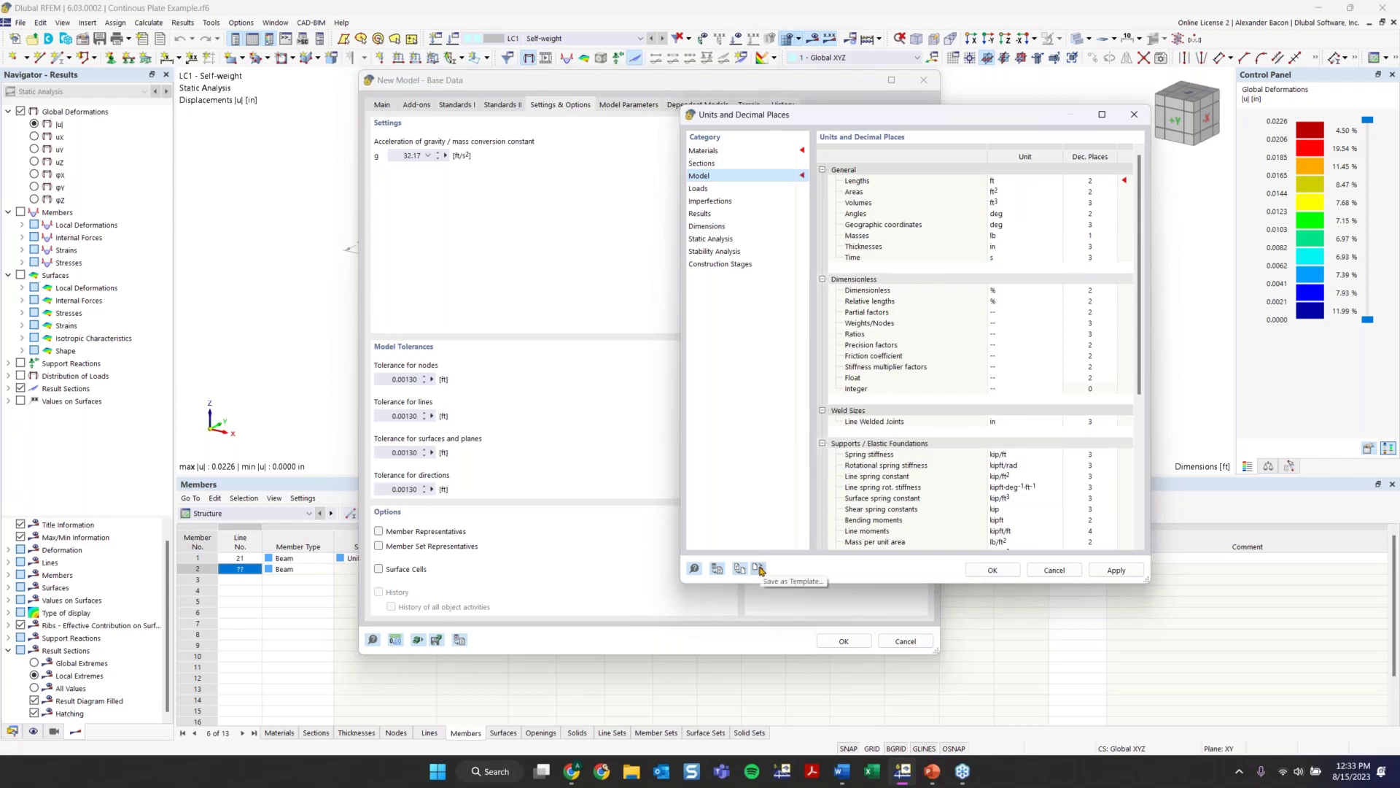
Step: Save the current units as a template named "Example", check it in the template list, and leave the units settings
click(759, 568)
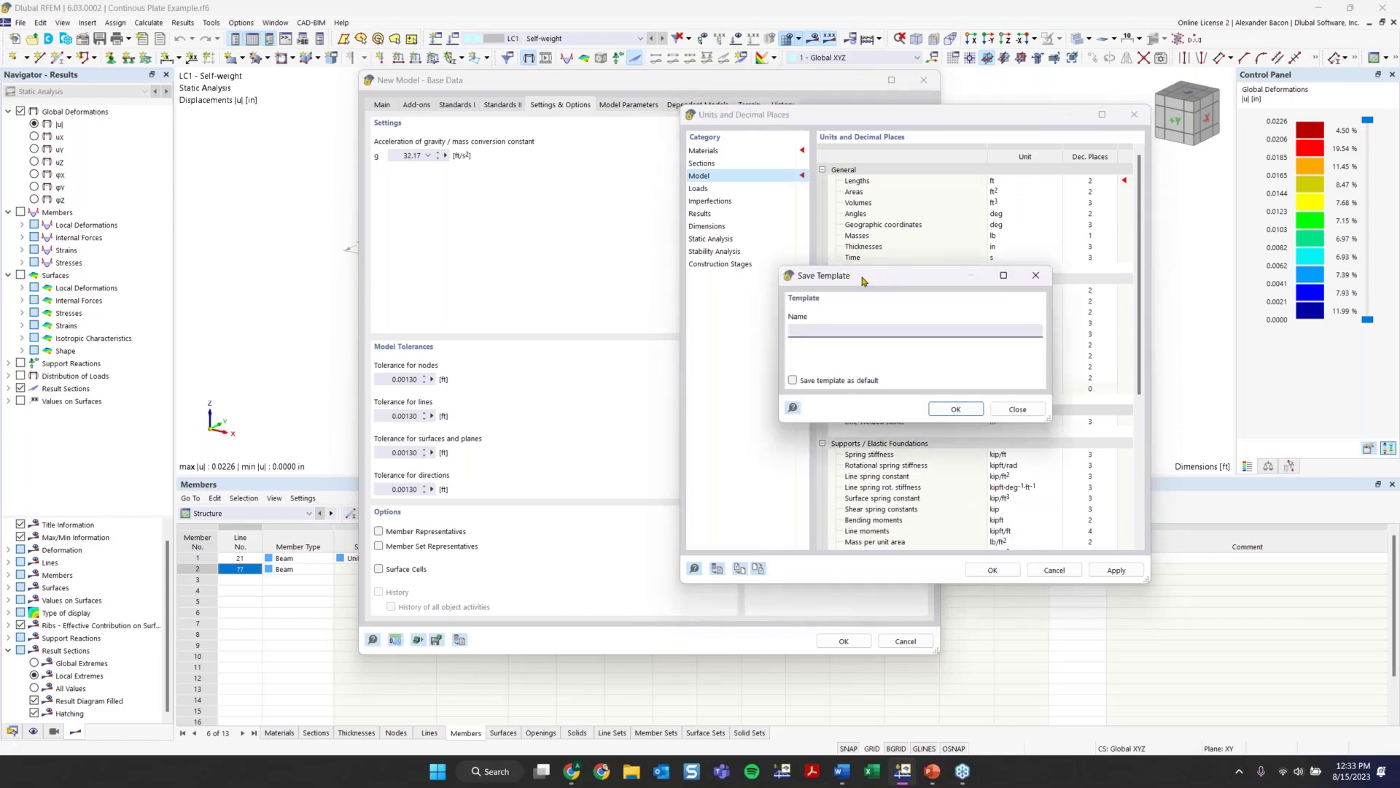
text(Example)
click(953, 411)
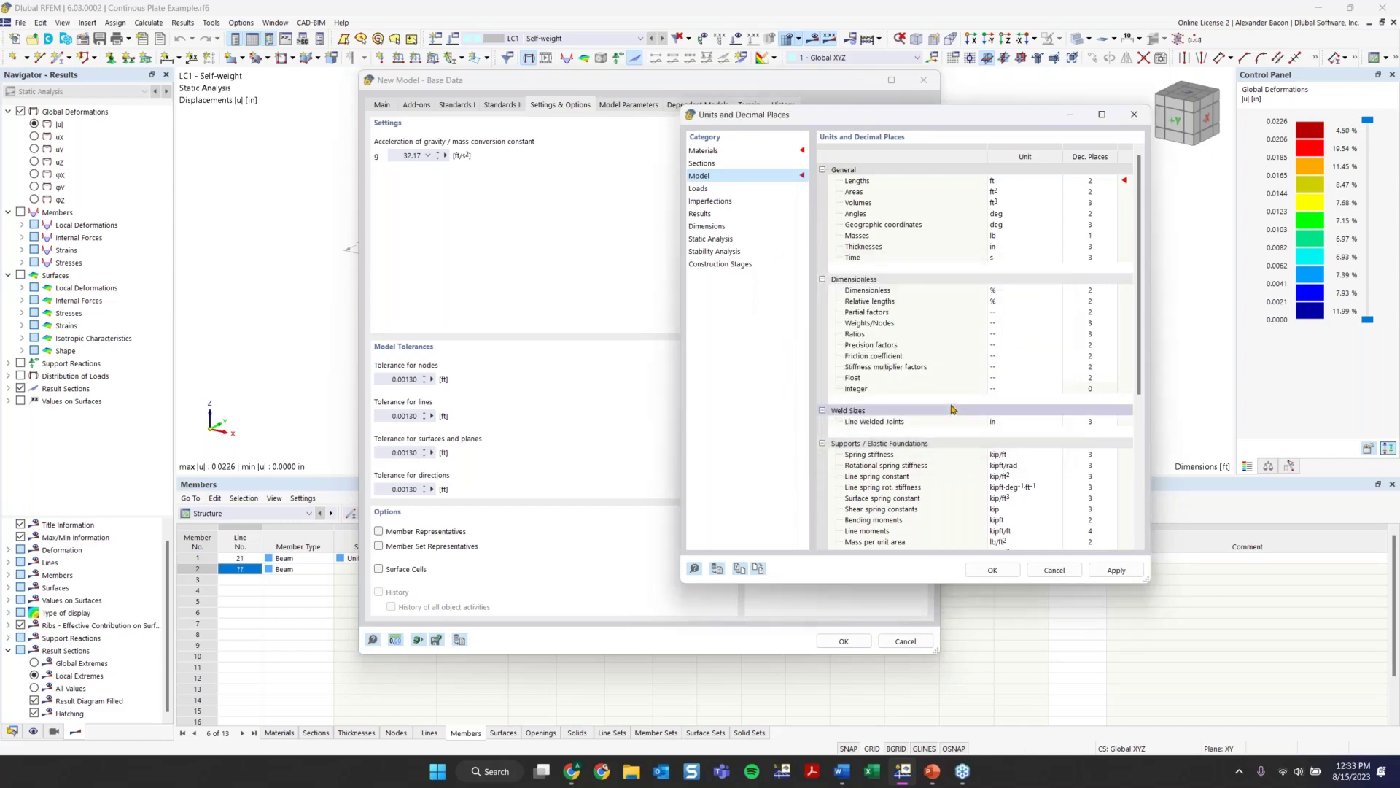
click(742, 571)
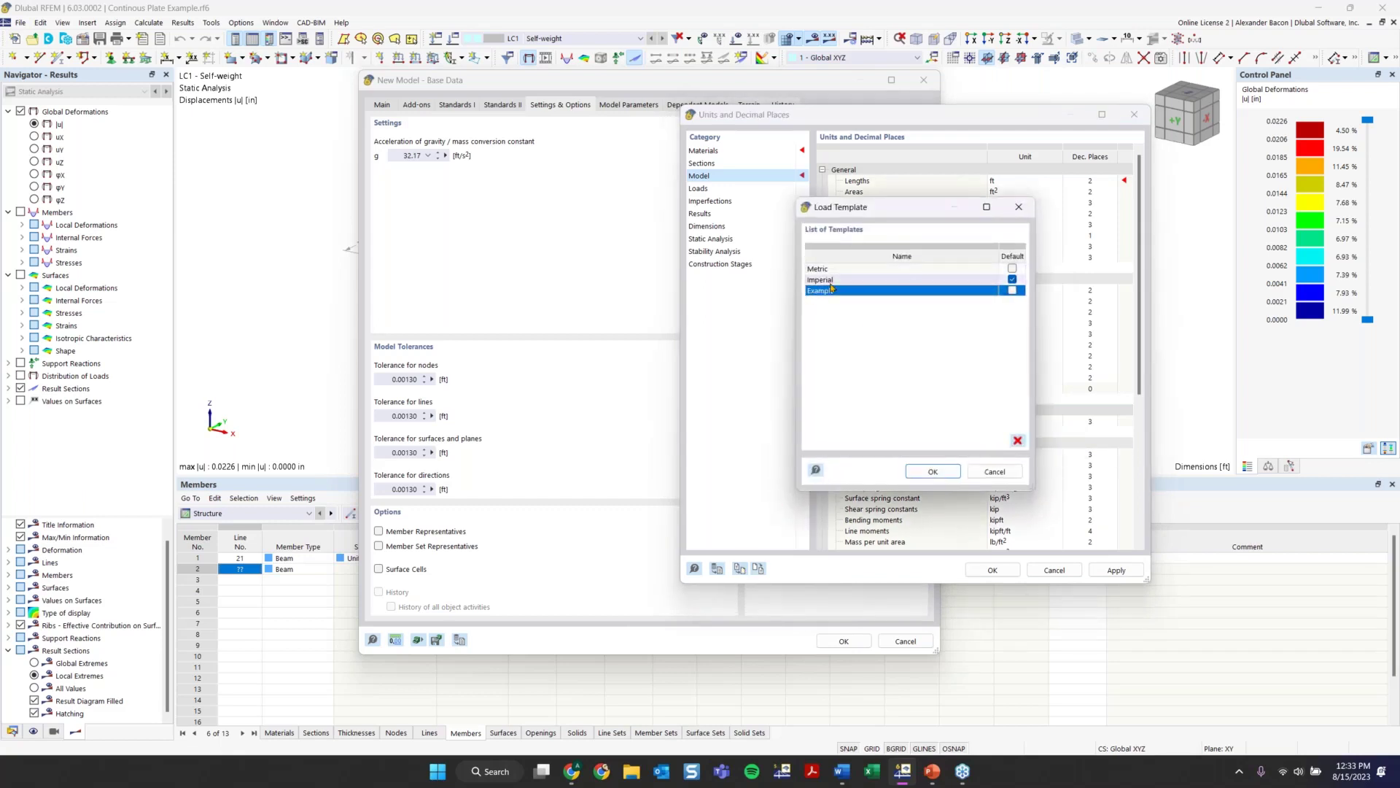
click(1025, 214)
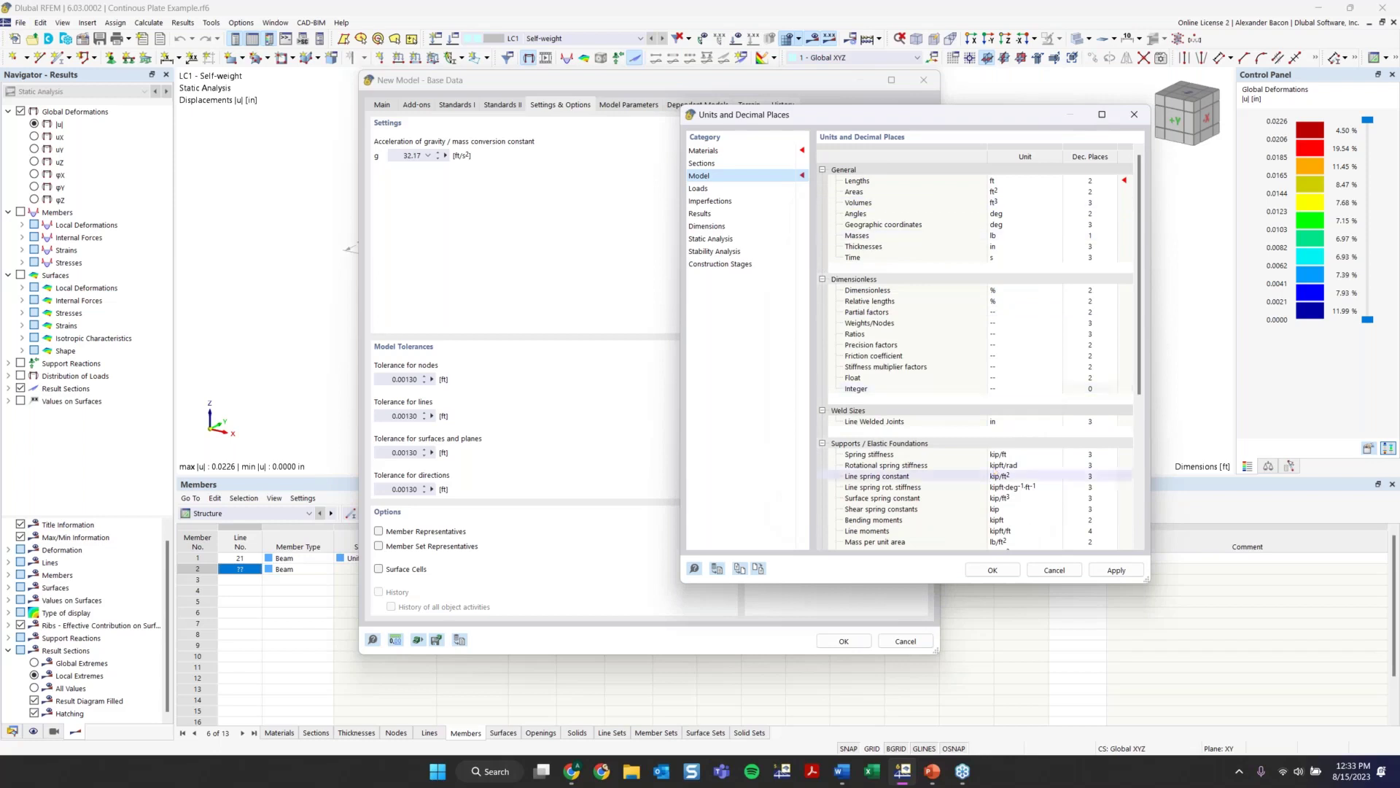
click(1133, 115)
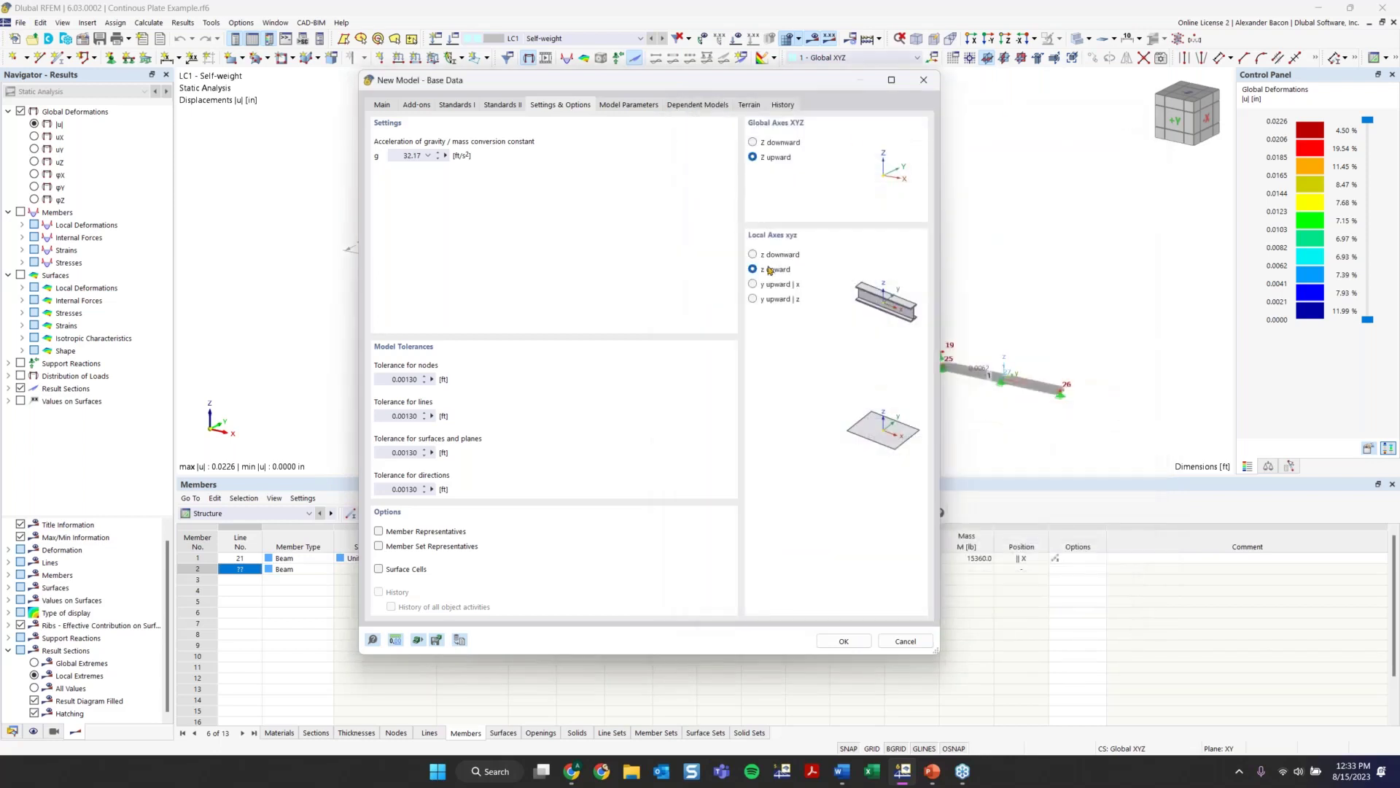
Step: Create the new model with the chosen base data and view its empty work plane
click(844, 641)
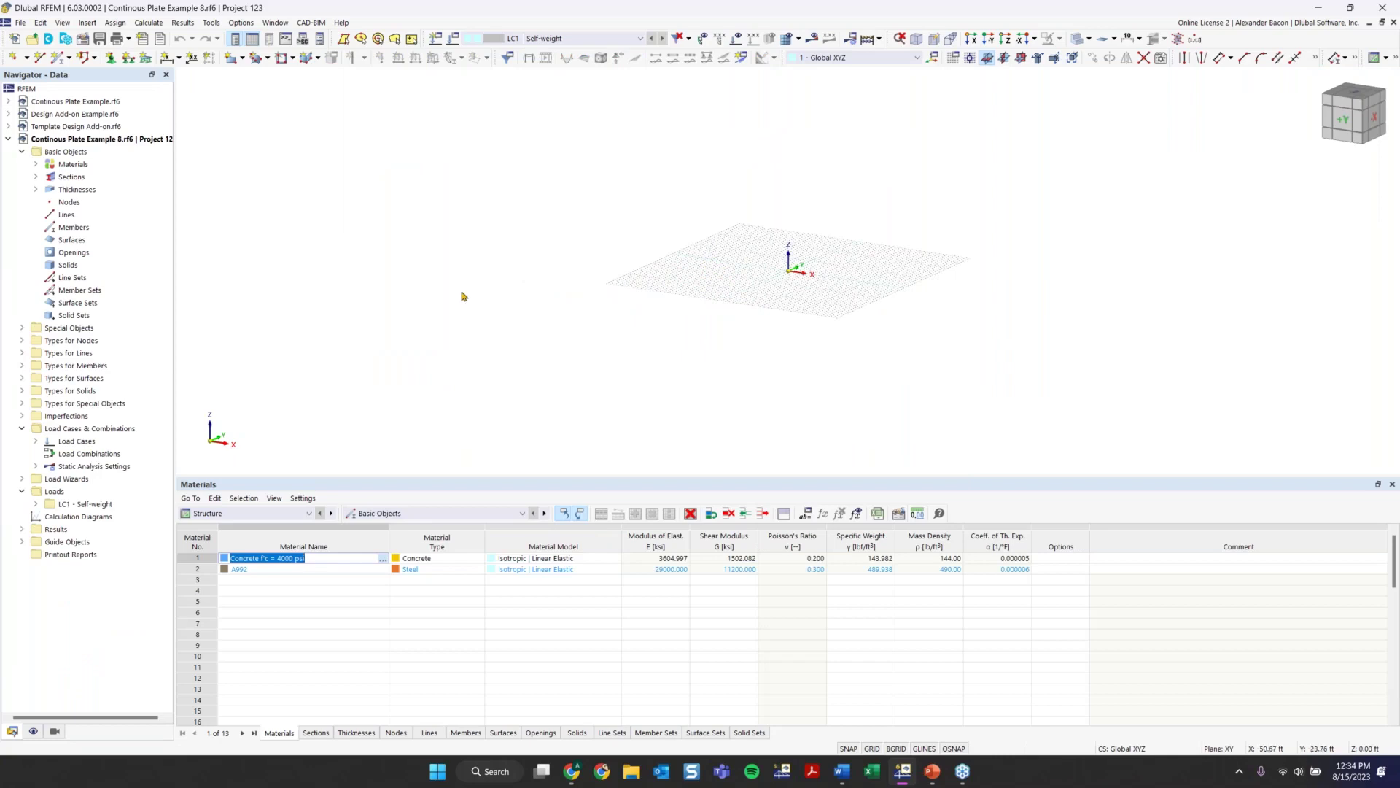
scroll(829, 265, up, 2)
middle_drag(829, 265, 773, 321)
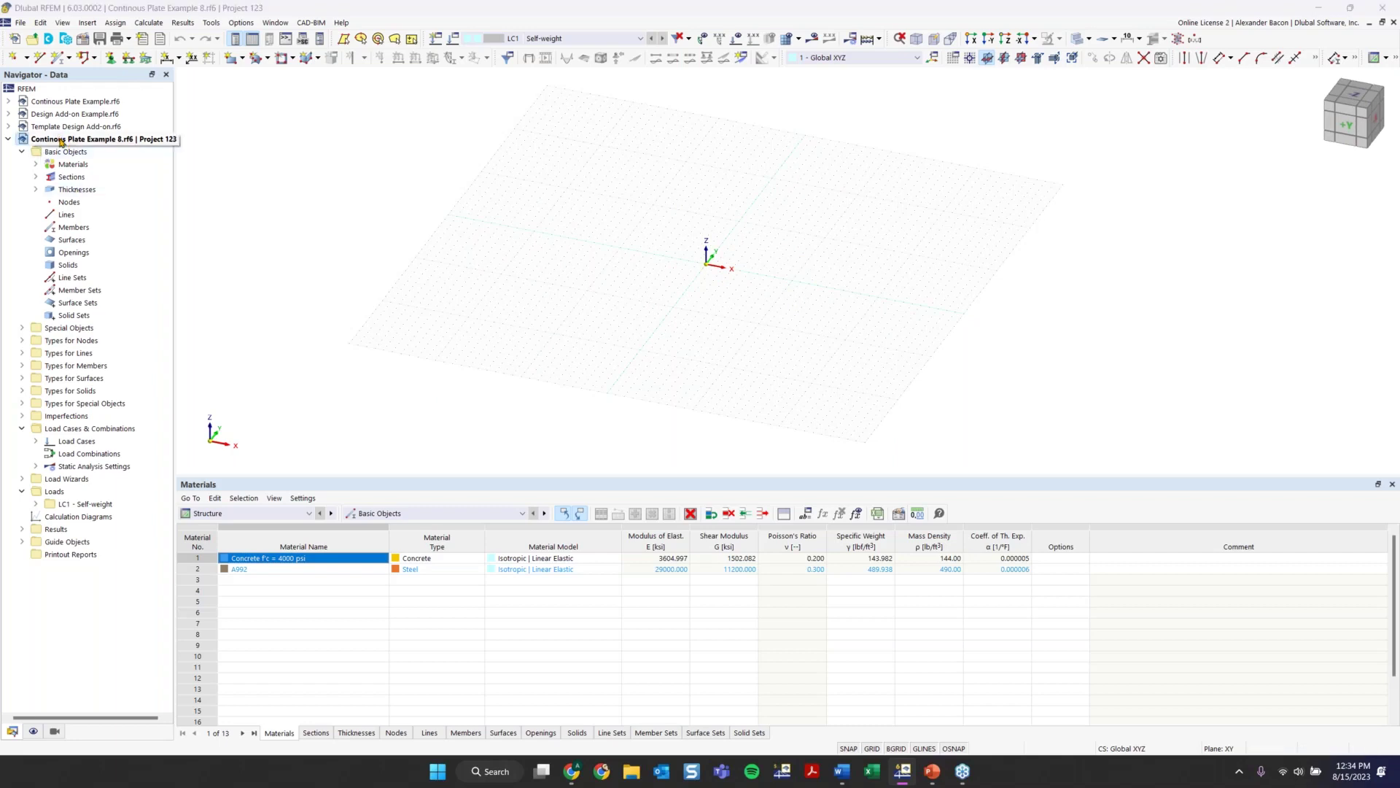
Step: Delete both preset materials, Concrete f'c = 4000 psi and A992, from the new model
click(37, 165)
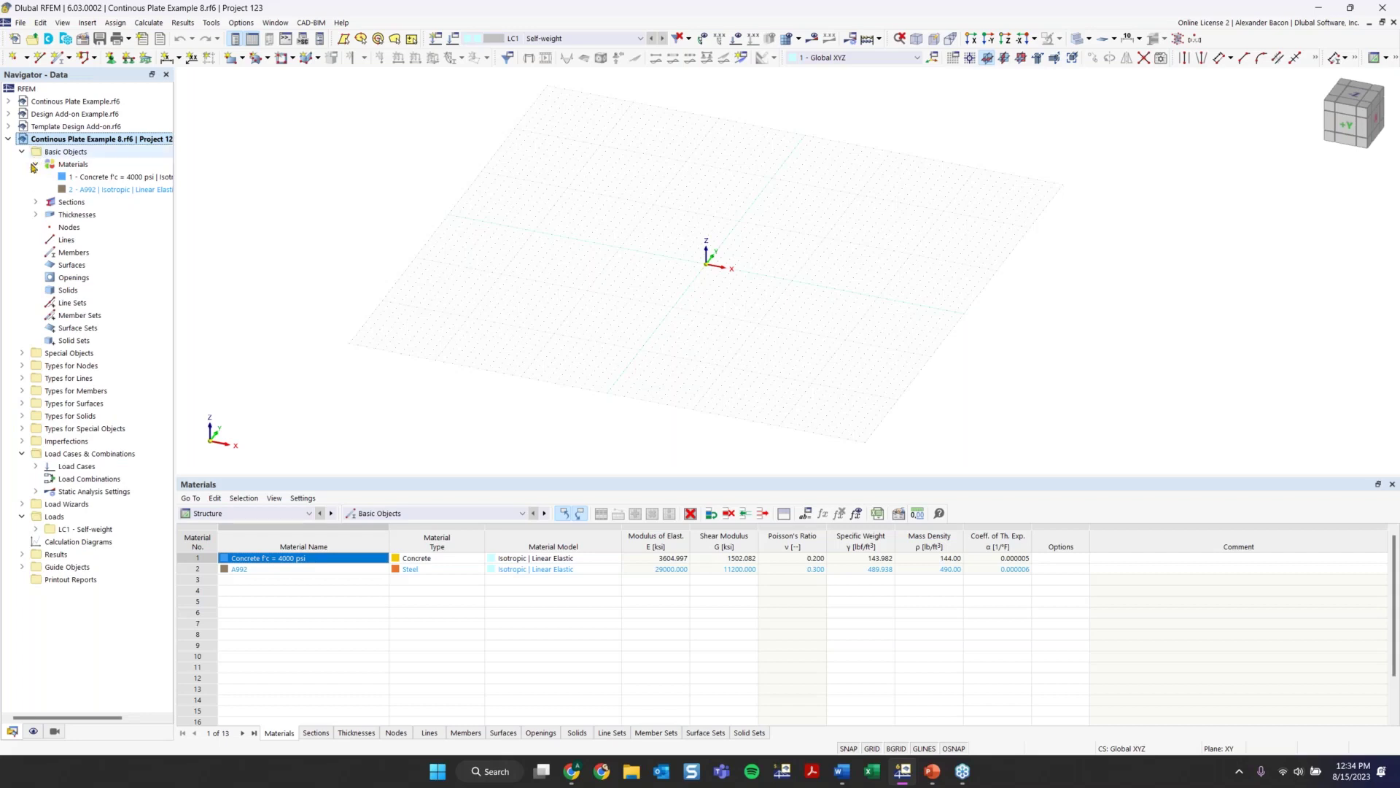
click(35, 202)
click(35, 239)
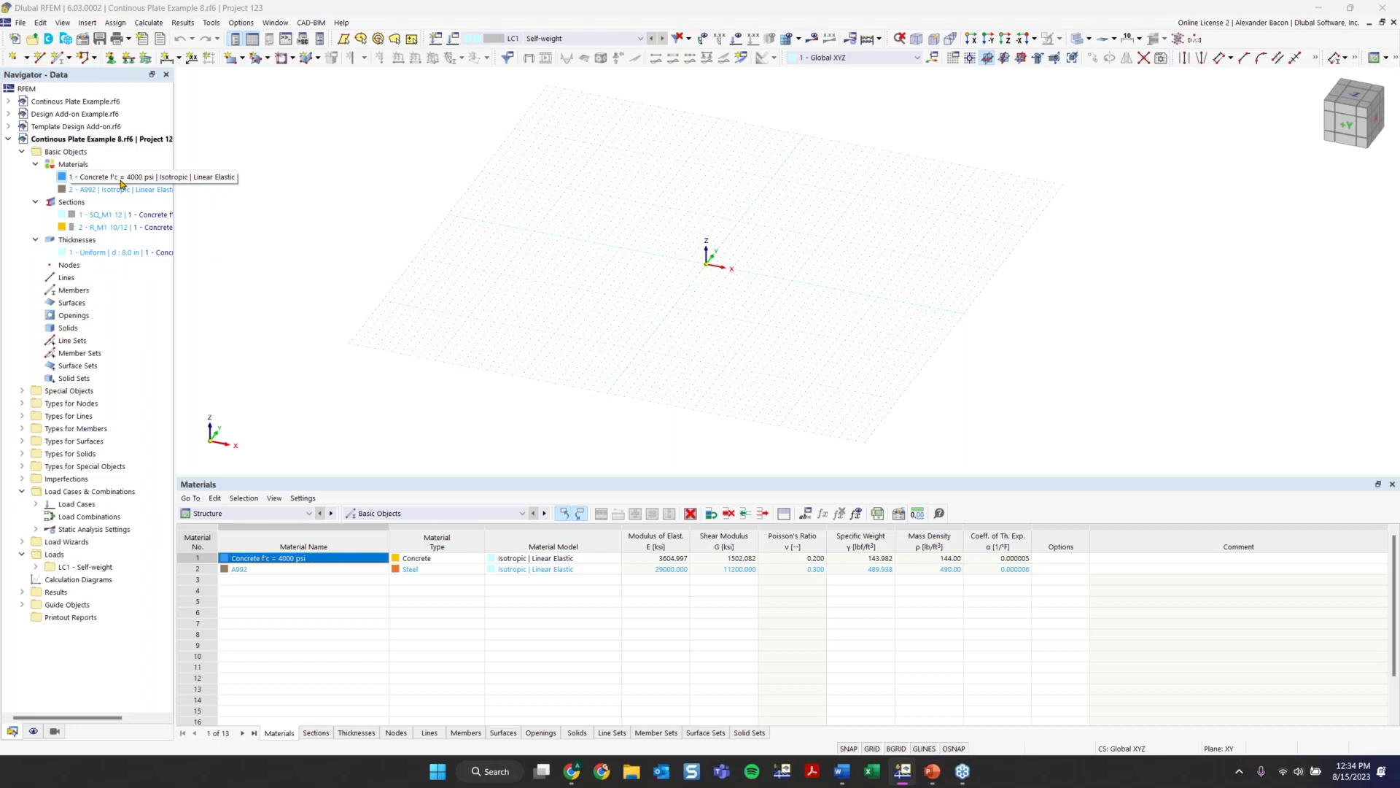
key(Delete)
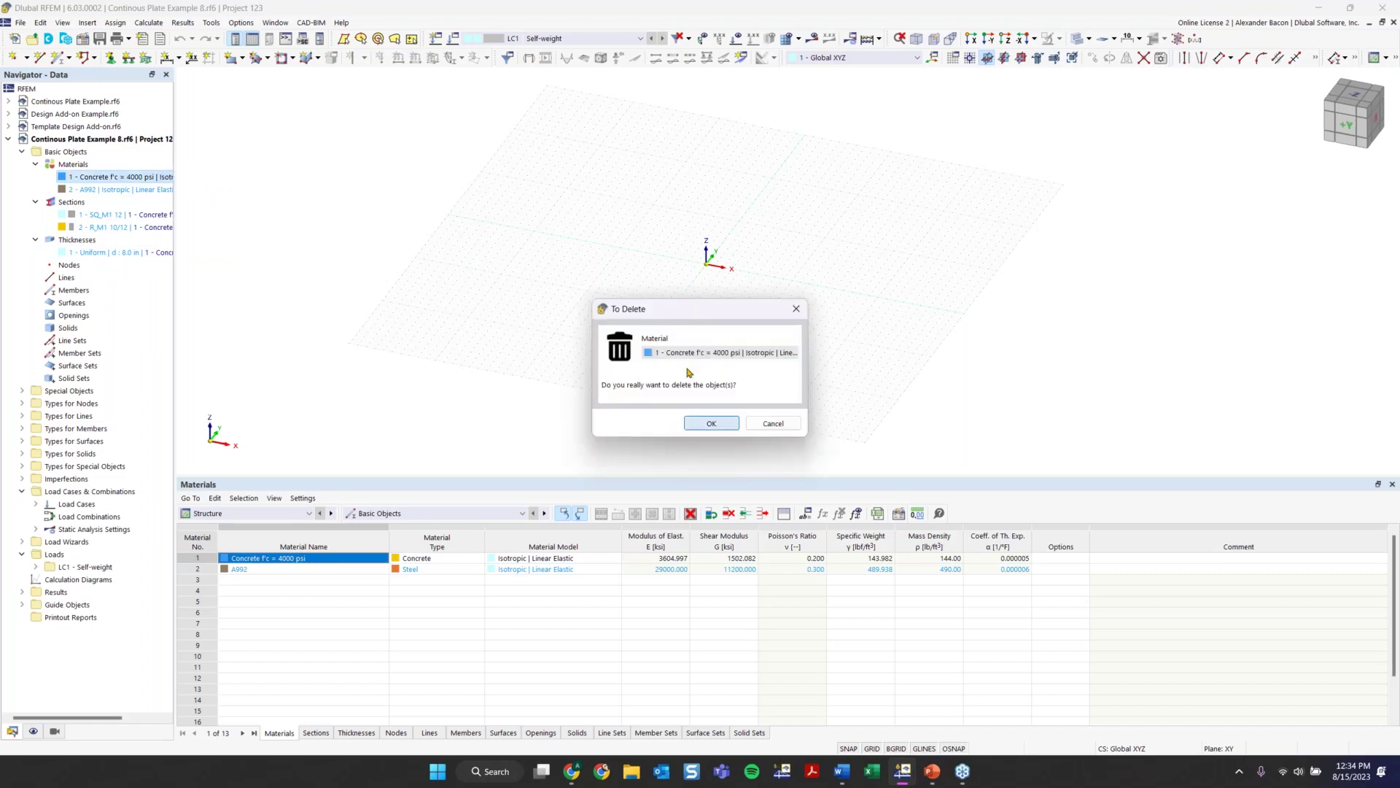
key(Return)
key(Delete)
key(Return)
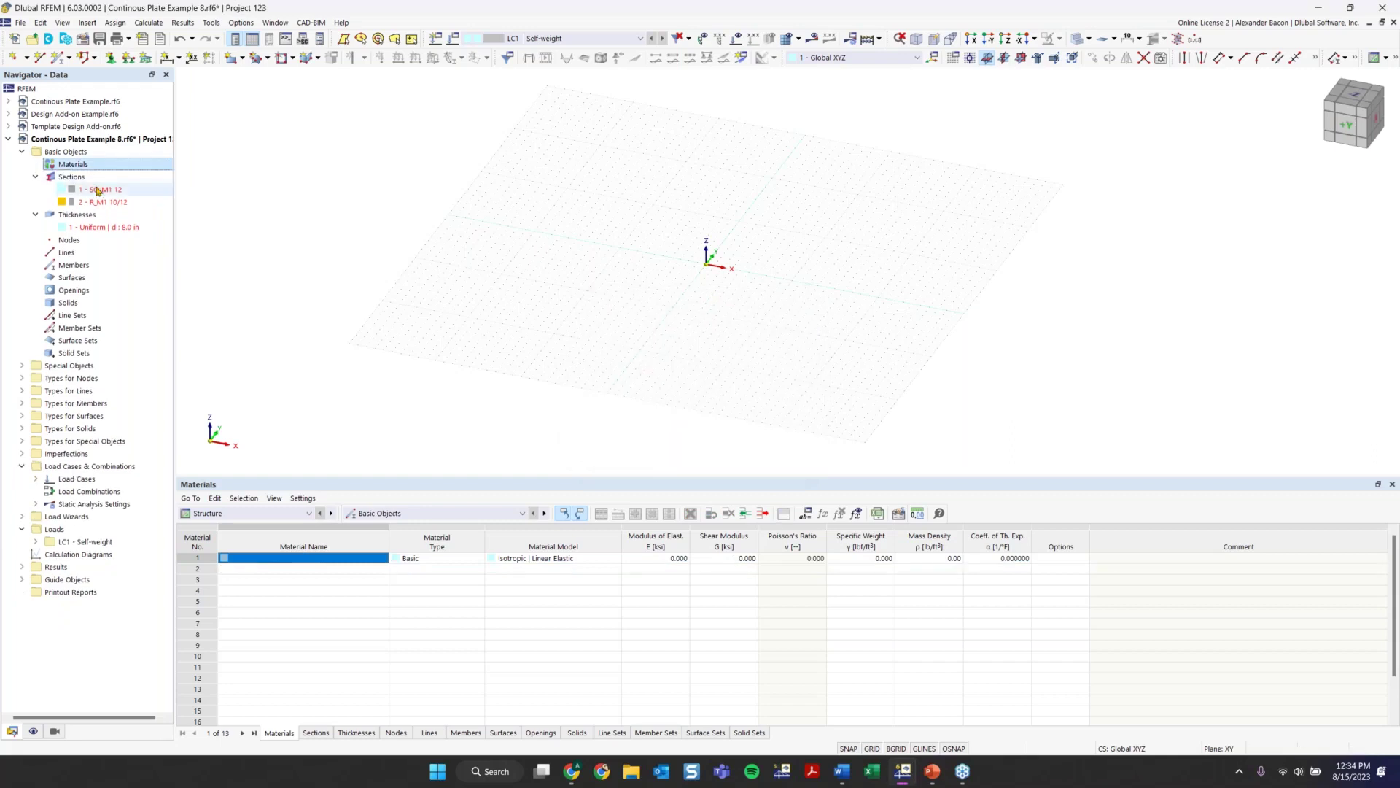
Step: Delete the two preset sections, SQ_M1 12 and R_M1 10/12
click(99, 191)
key(Delete)
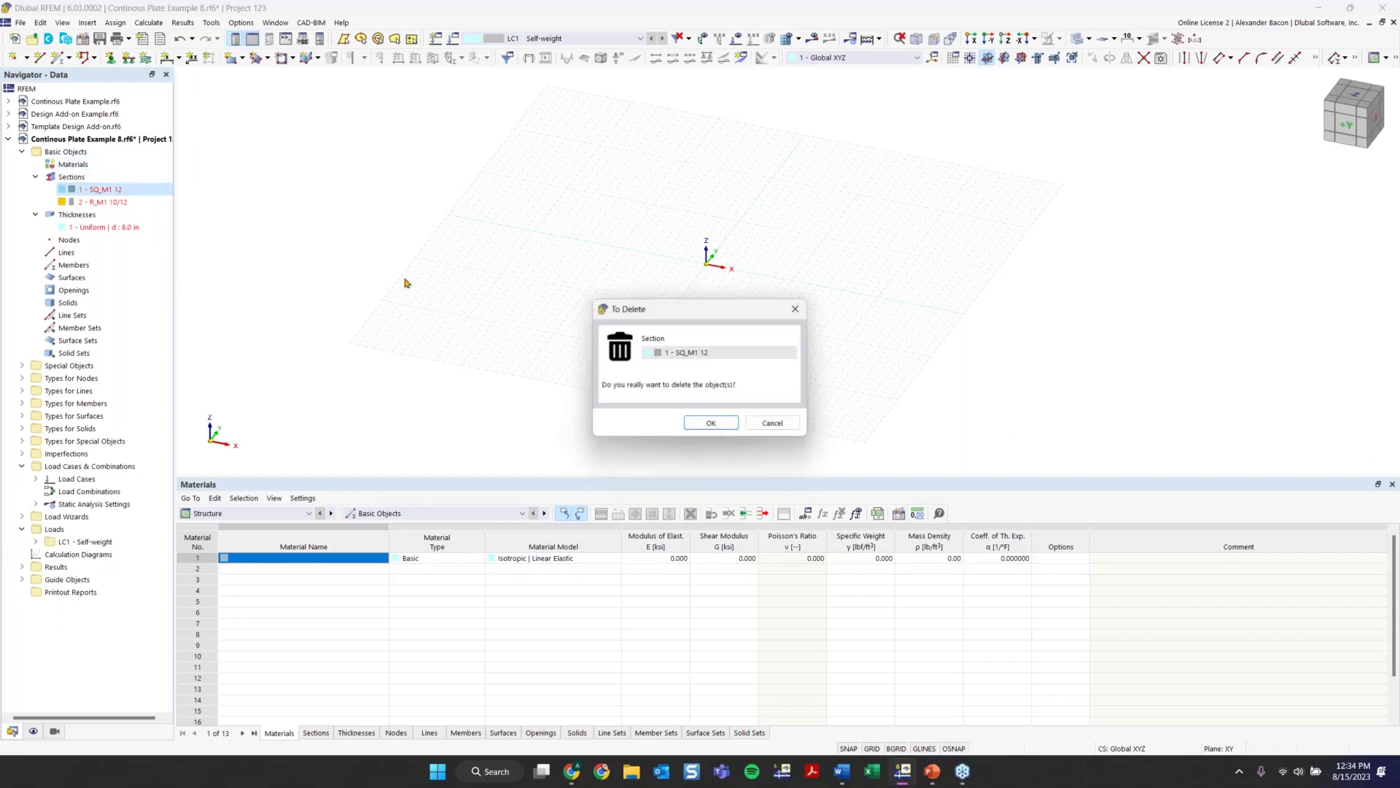
click(712, 423)
click(95, 189)
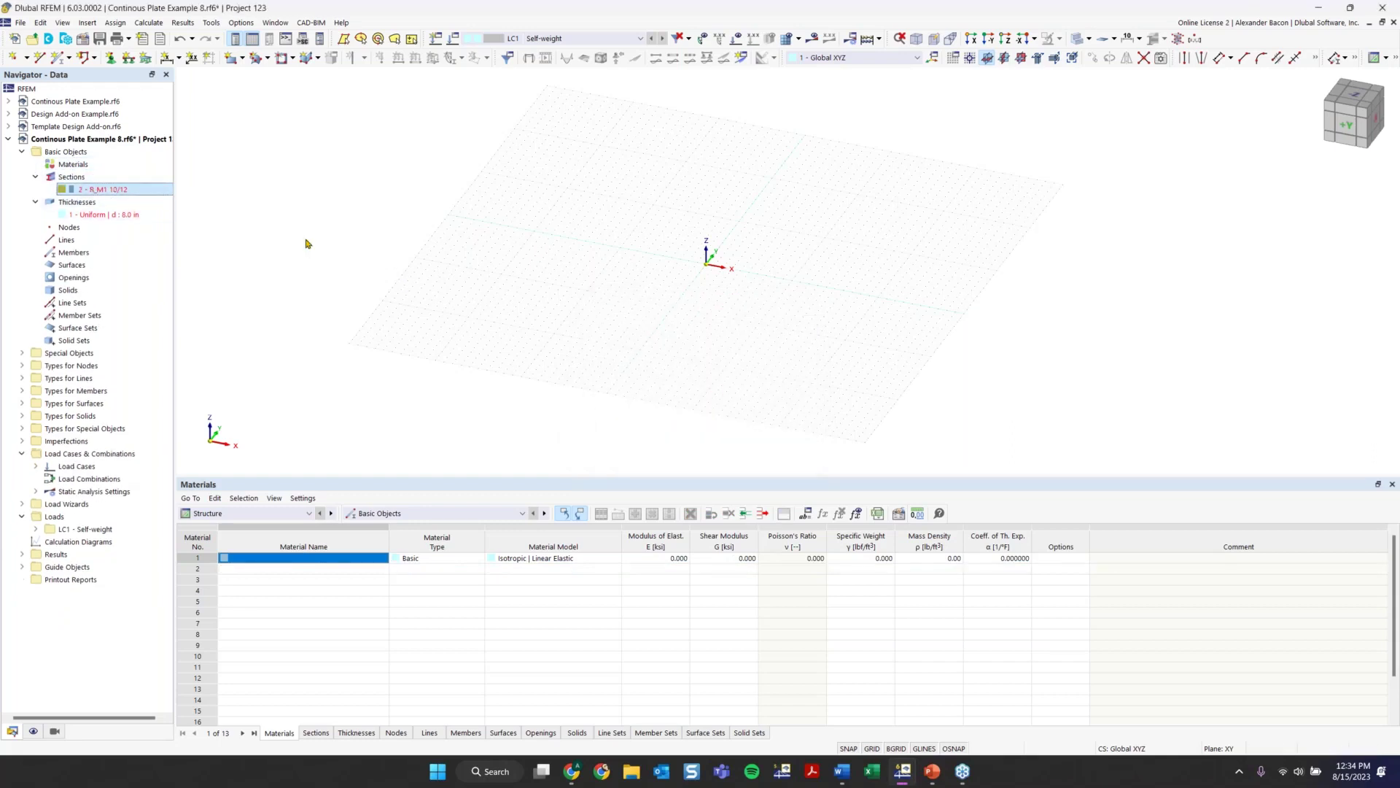
key(Delete)
click(709, 424)
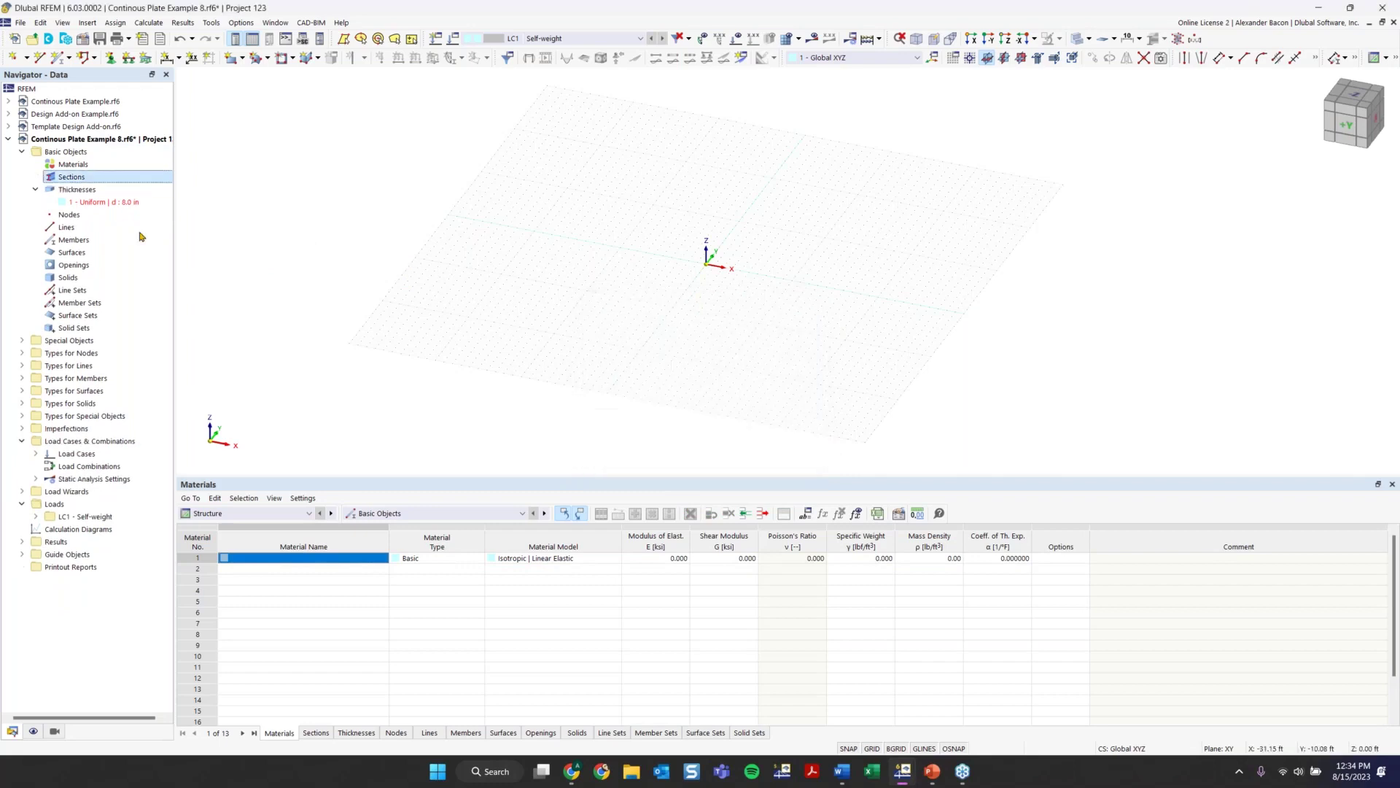
Step: Delete the preset uniform thickness from the model's basic objects
click(89, 204)
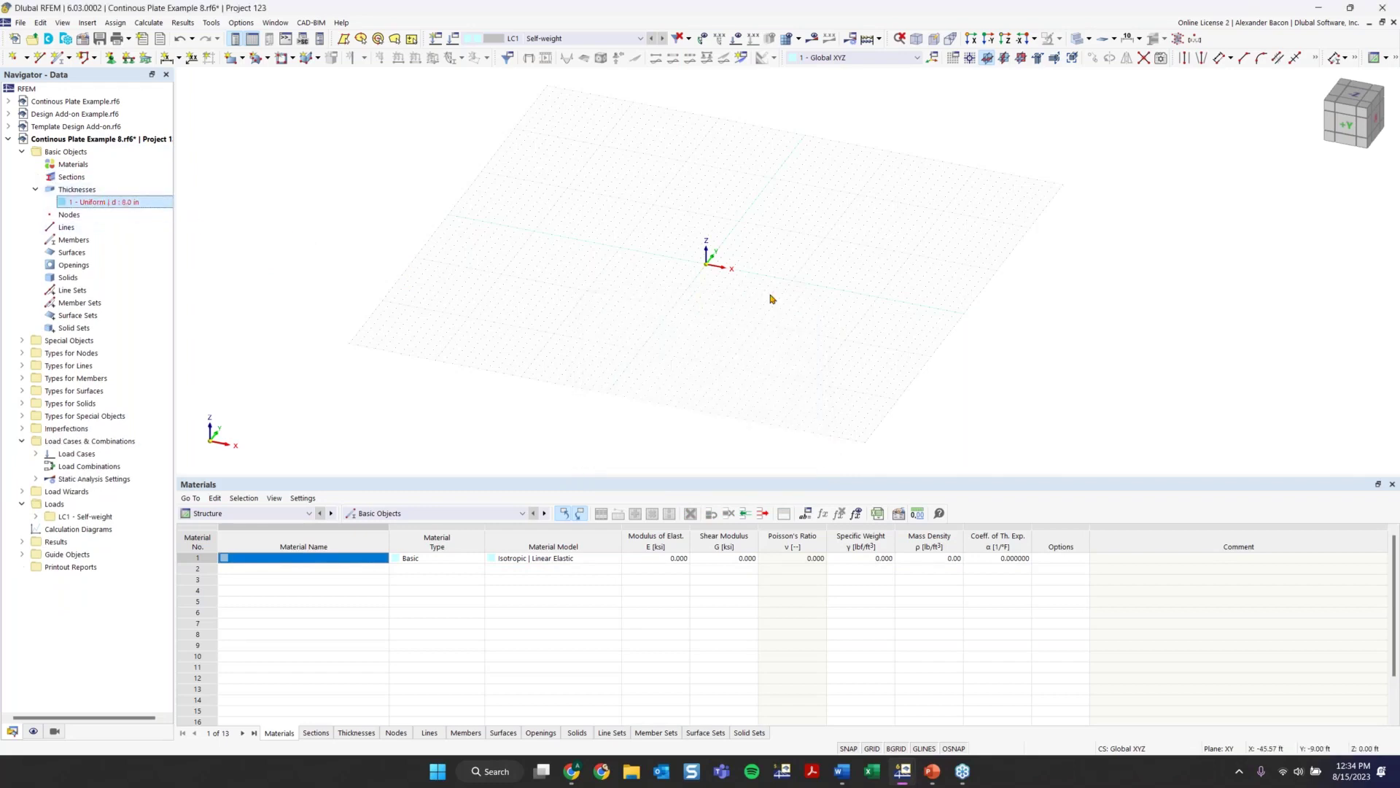
key(Delete)
click(711, 425)
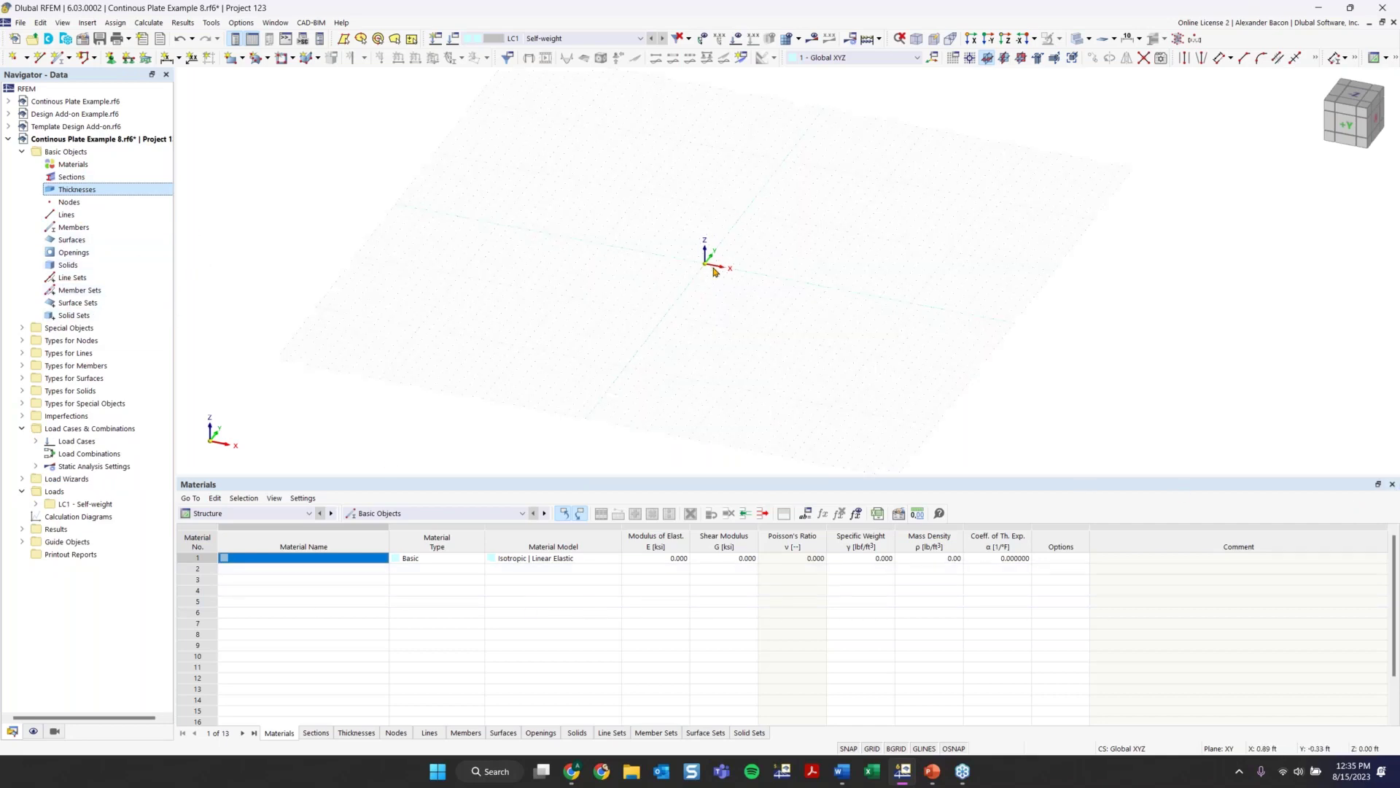
Step: Set the work plane's number of grid points to 100 in the positive and negative senses of directions 1 and 2
ctrl+middle_drag(714, 271, 722, 285)
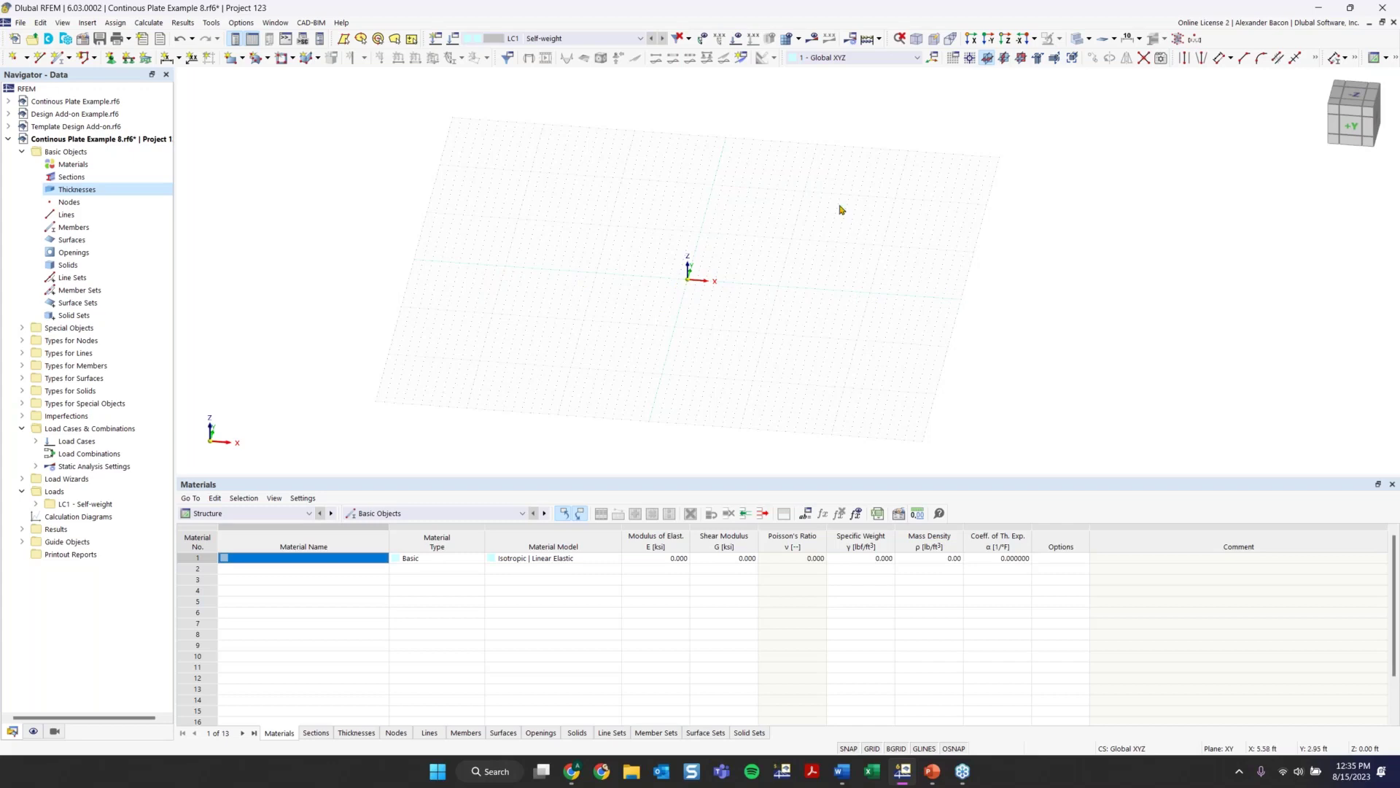
ctrl+middle_drag(817, 226, 734, 285)
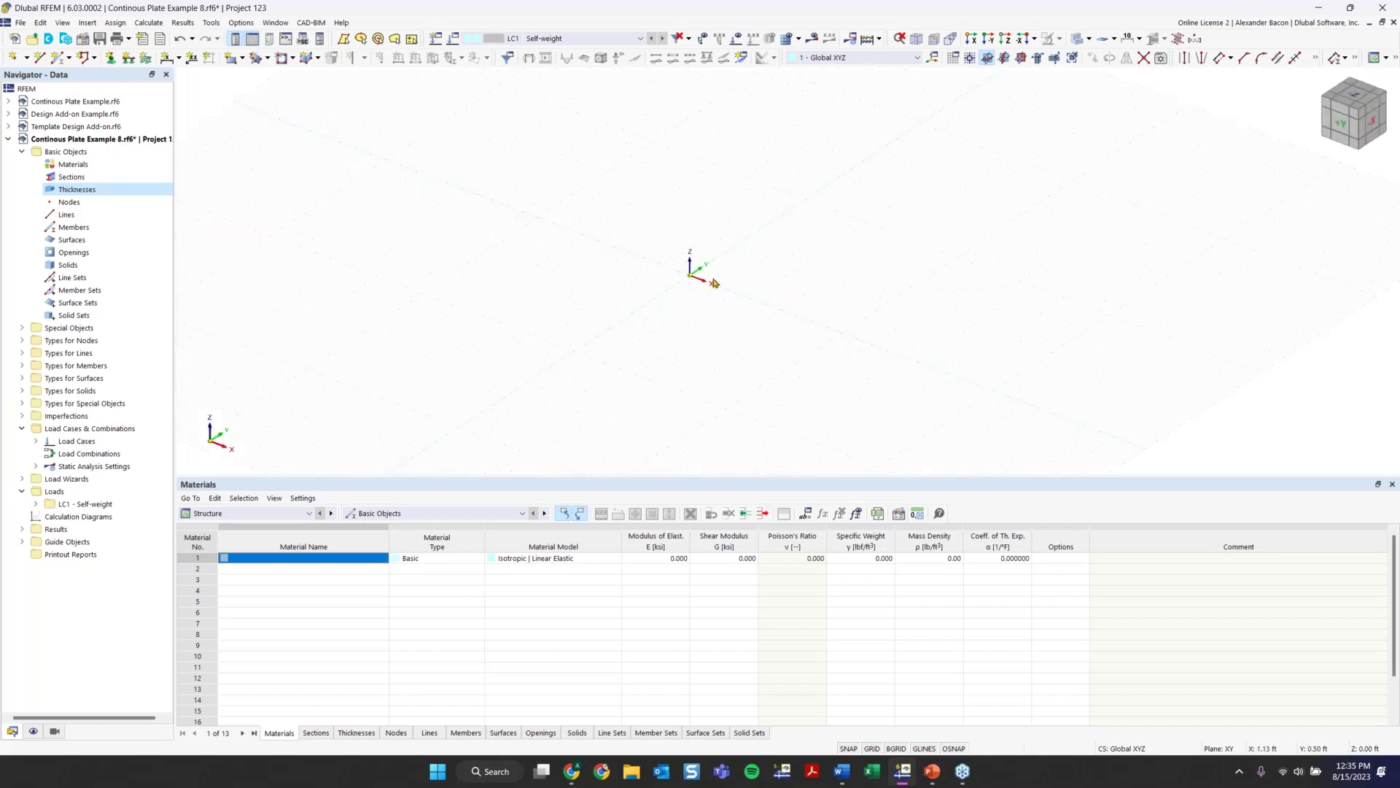
scroll(718, 281, down, 3)
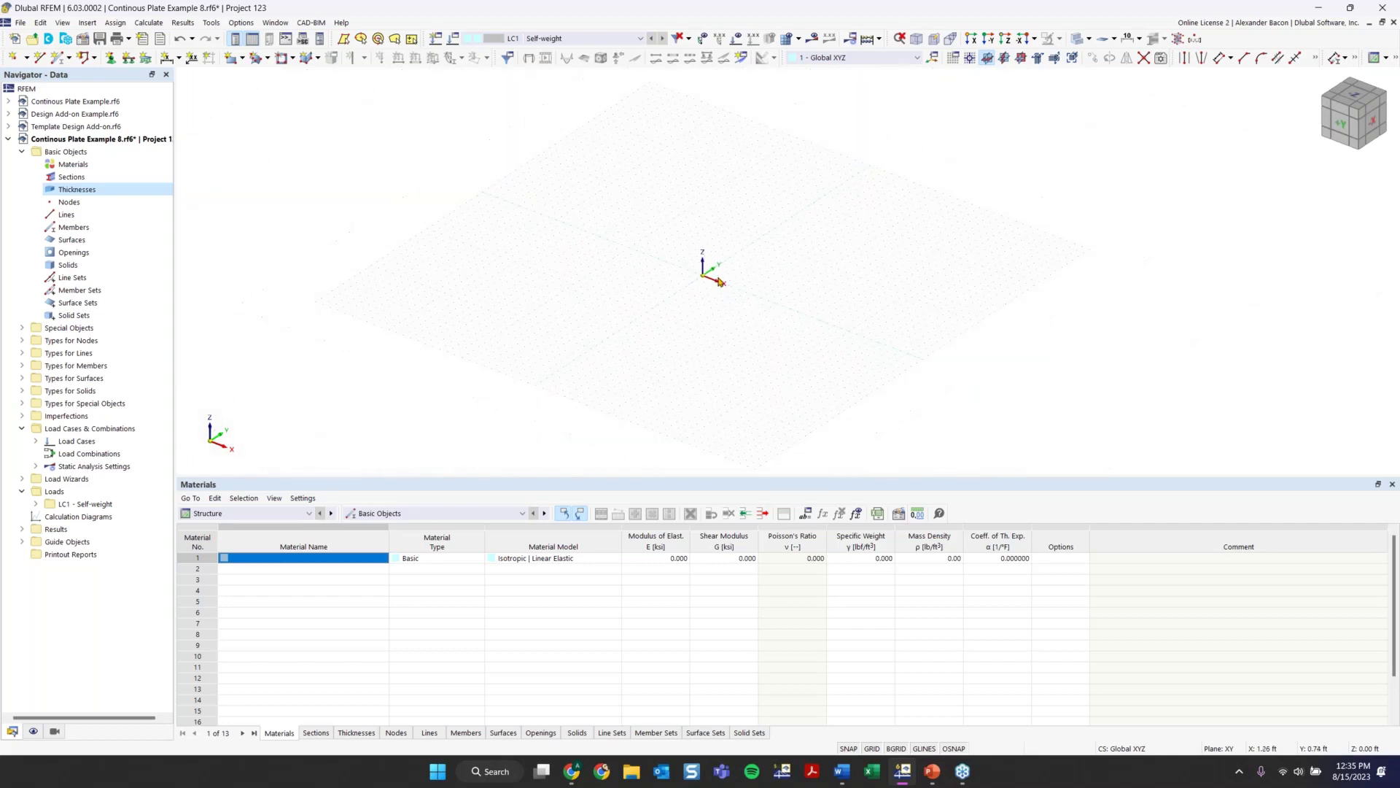
click(954, 59)
drag(713, 188, 1019, 108)
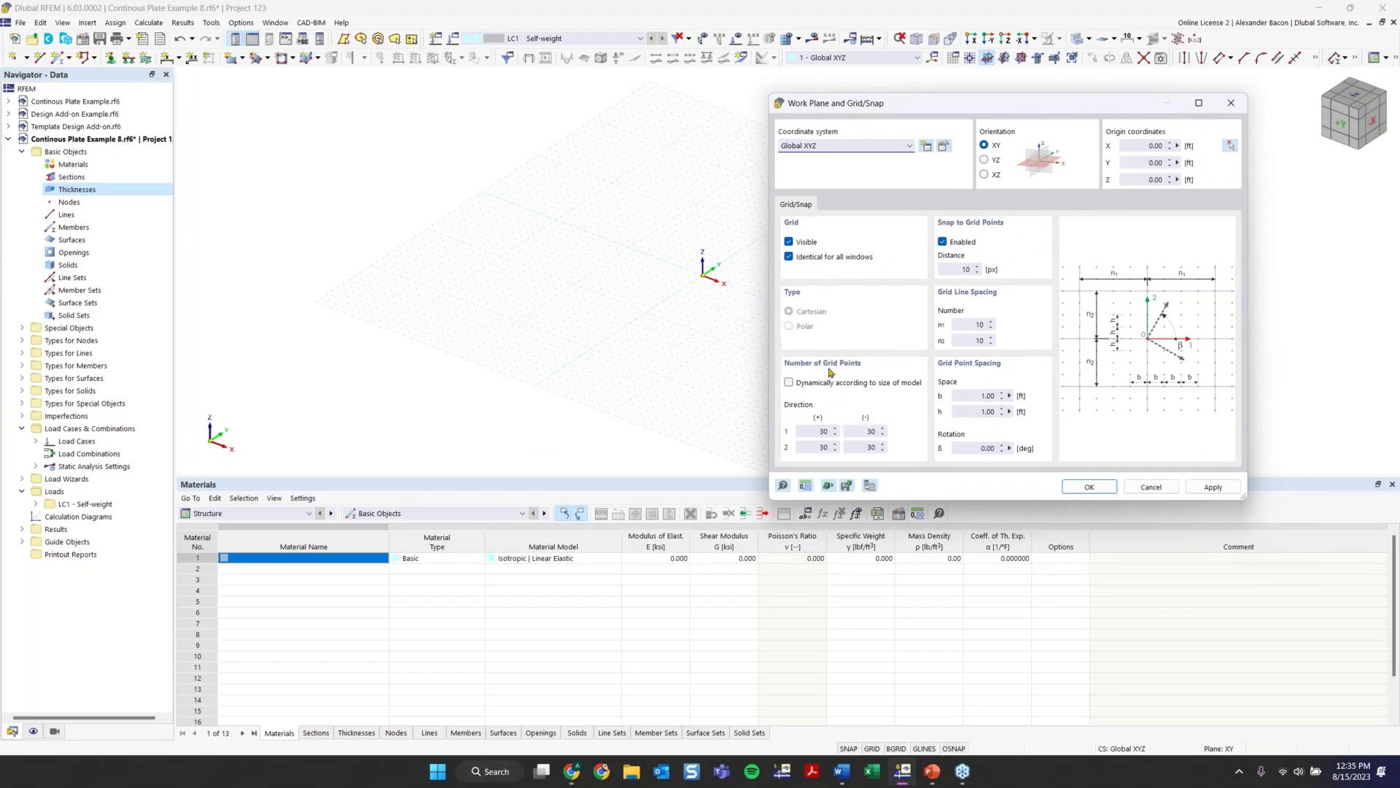
double_click(820, 432)
text(1)
key(Tab)
text(100)
key(Tab)
text(100)
key(Tab)
text(1)
click(982, 395)
key(Tab)
key(shift+Tab)
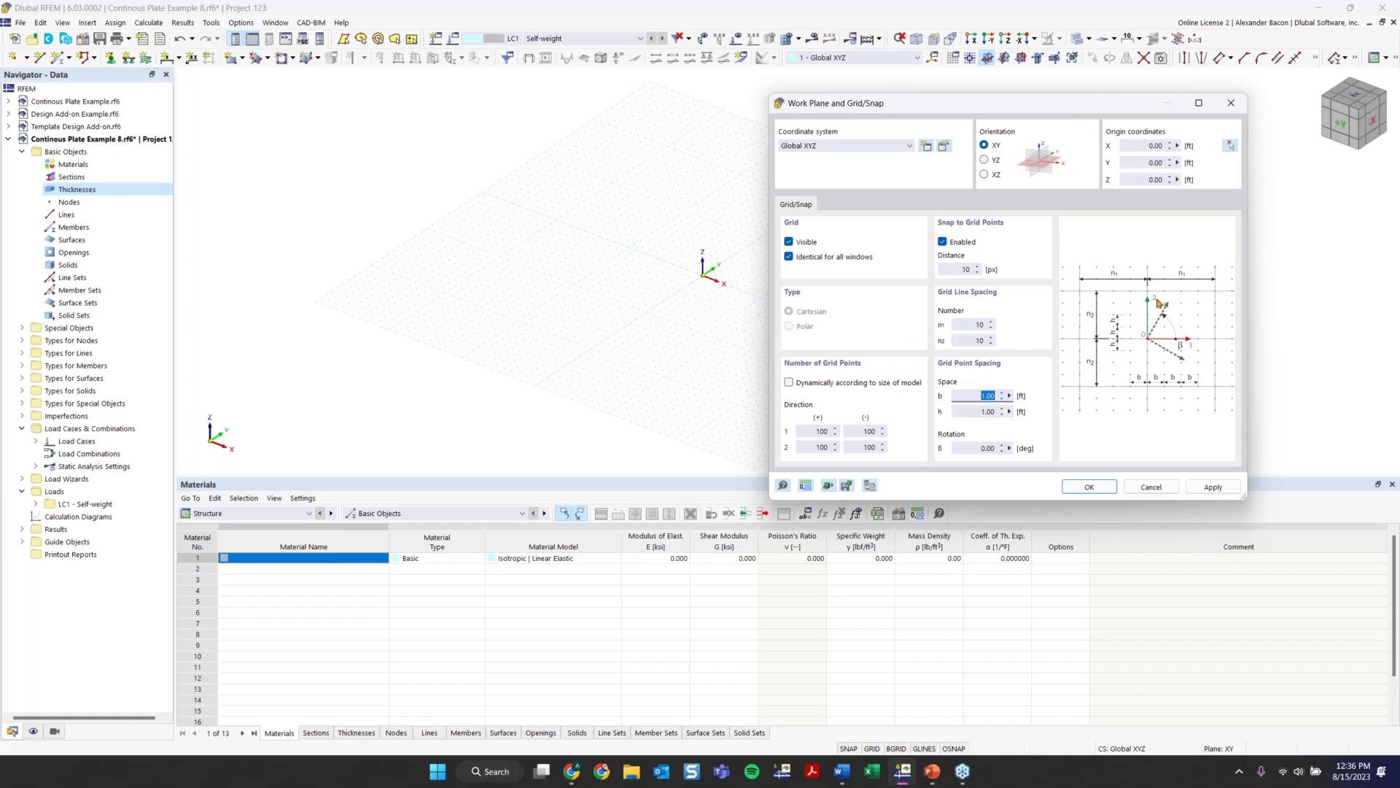
Step: Save the grid settings as a template named "Example", check it in the template list, and apply the settings to the work plane
click(829, 487)
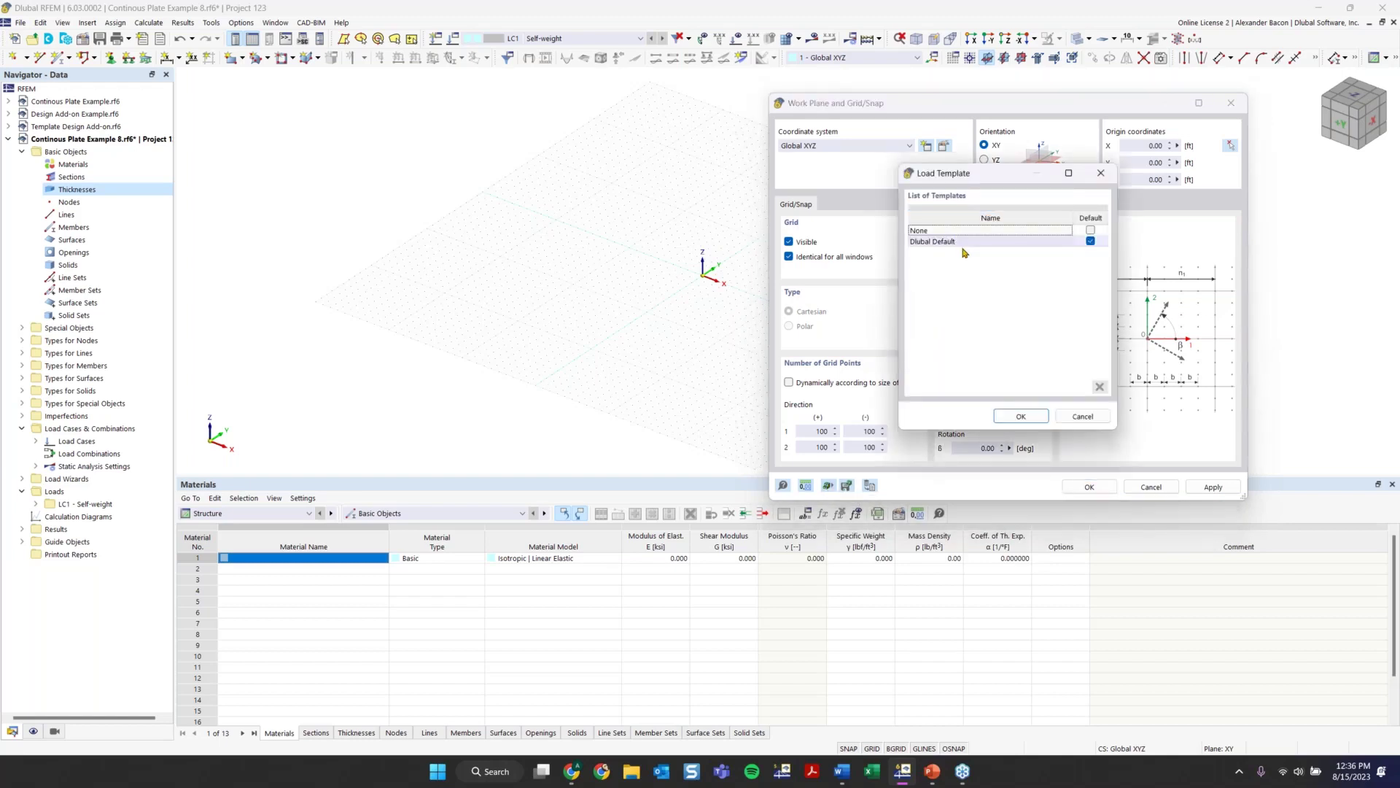
click(1101, 173)
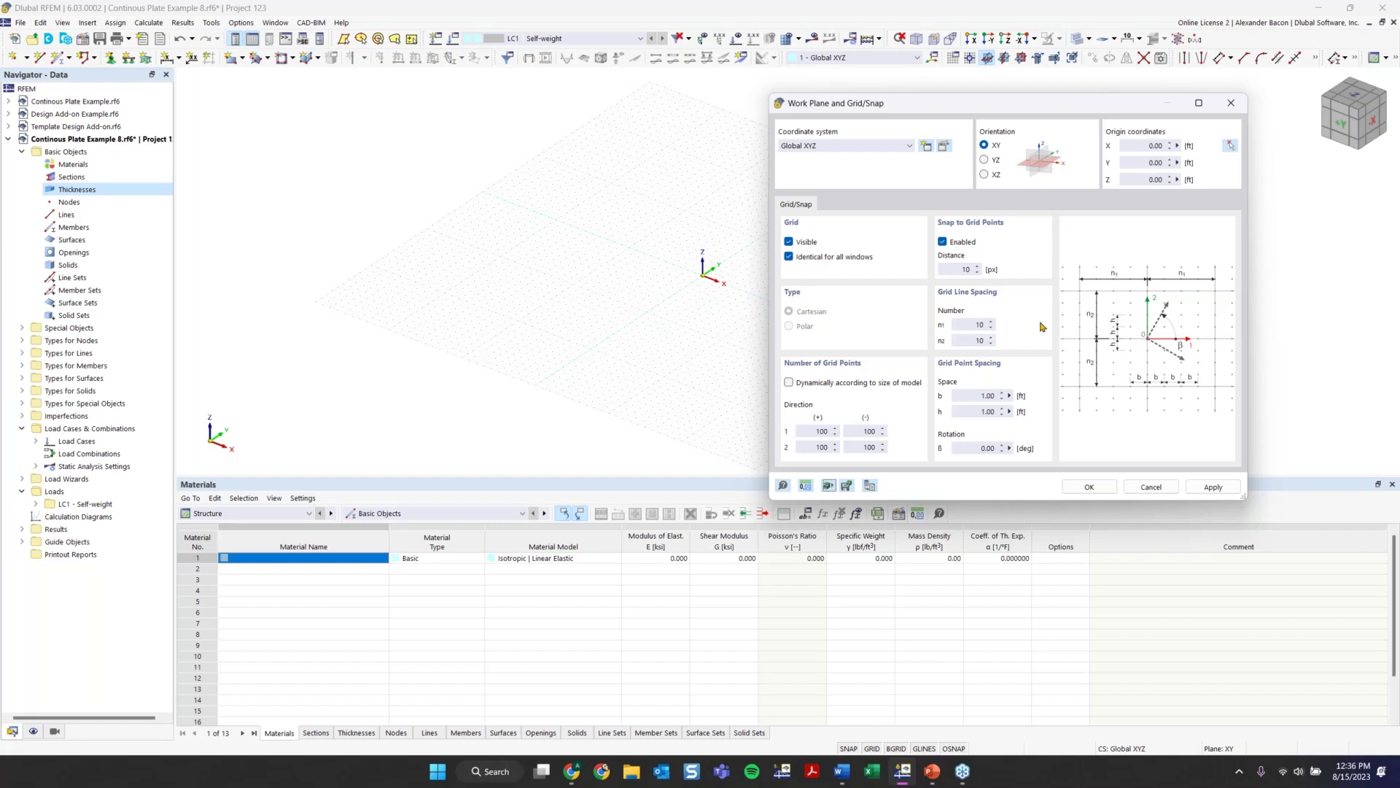
click(847, 487)
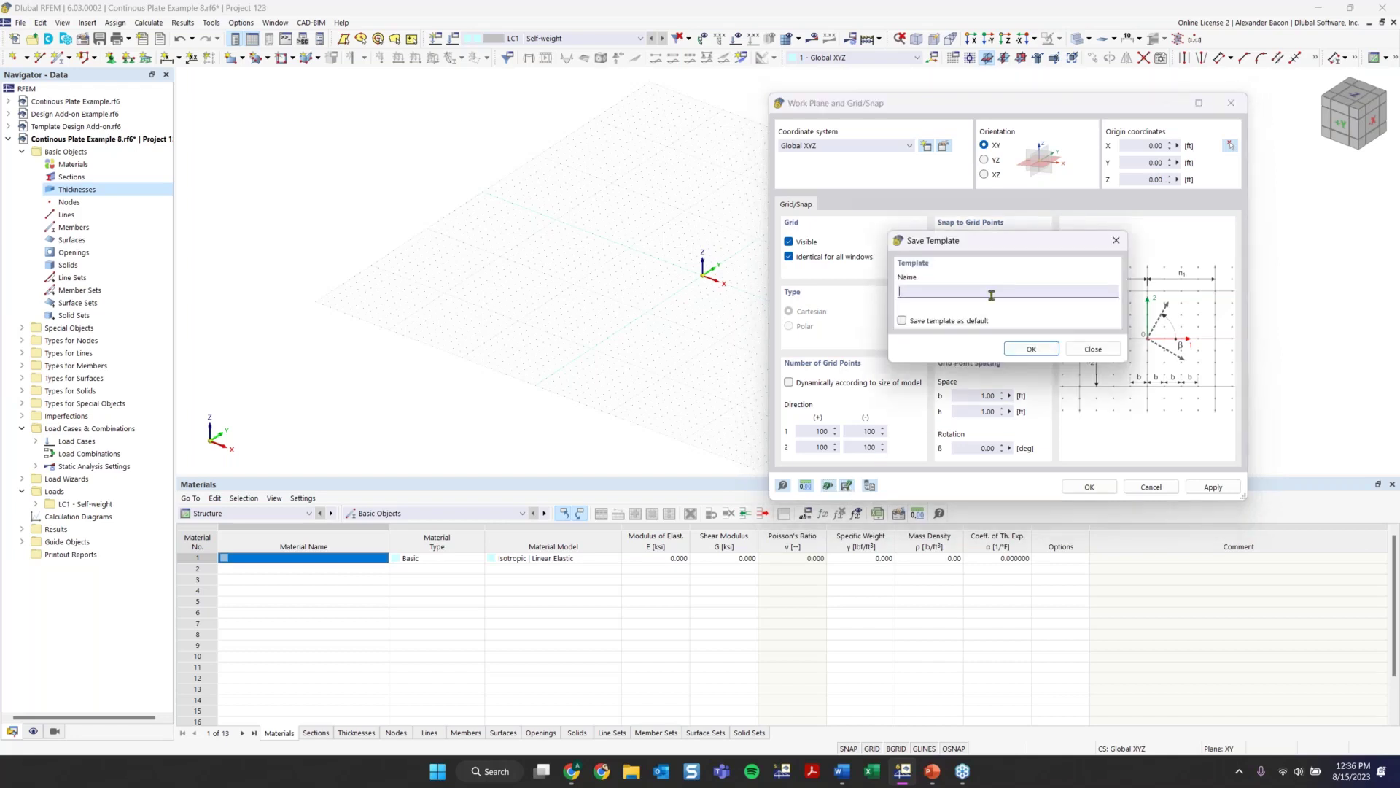
click(1029, 351)
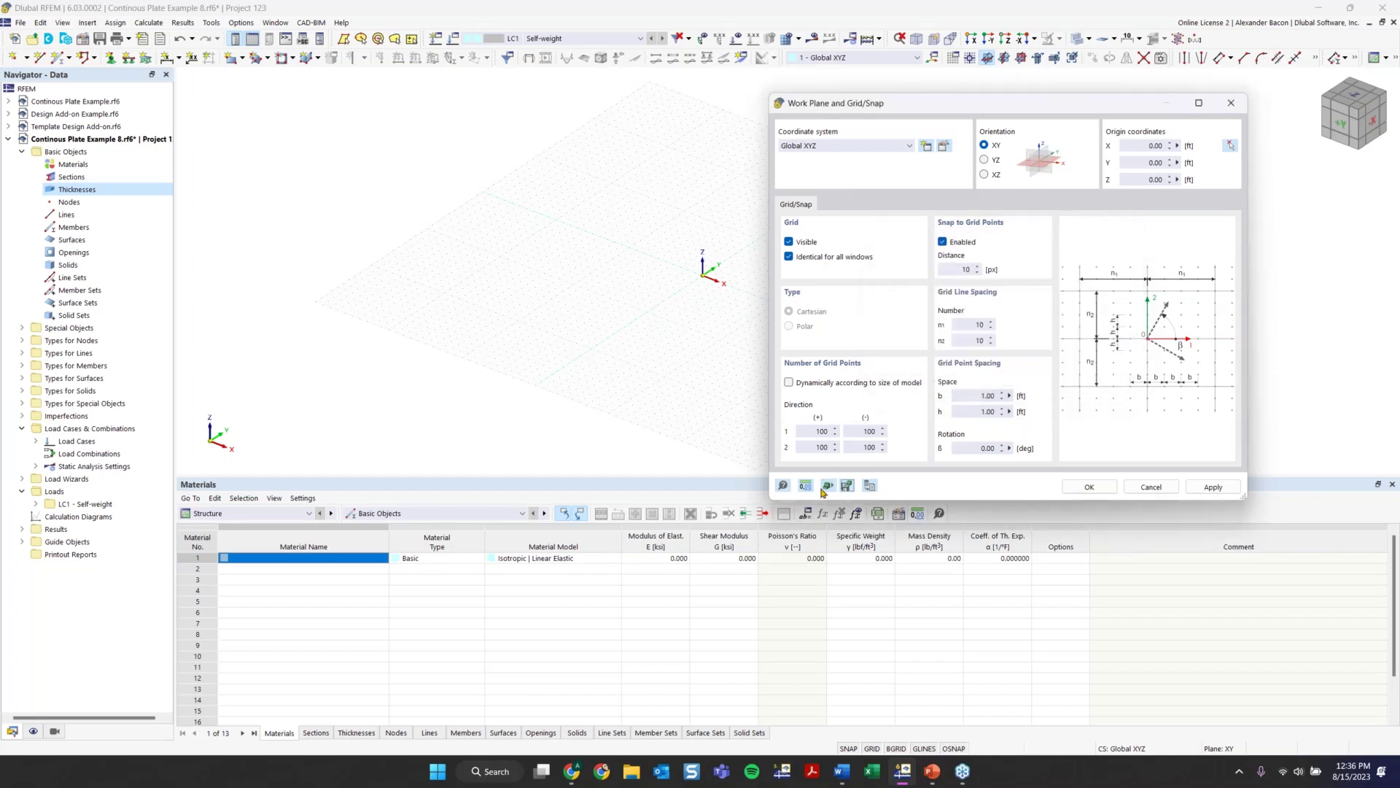
click(828, 486)
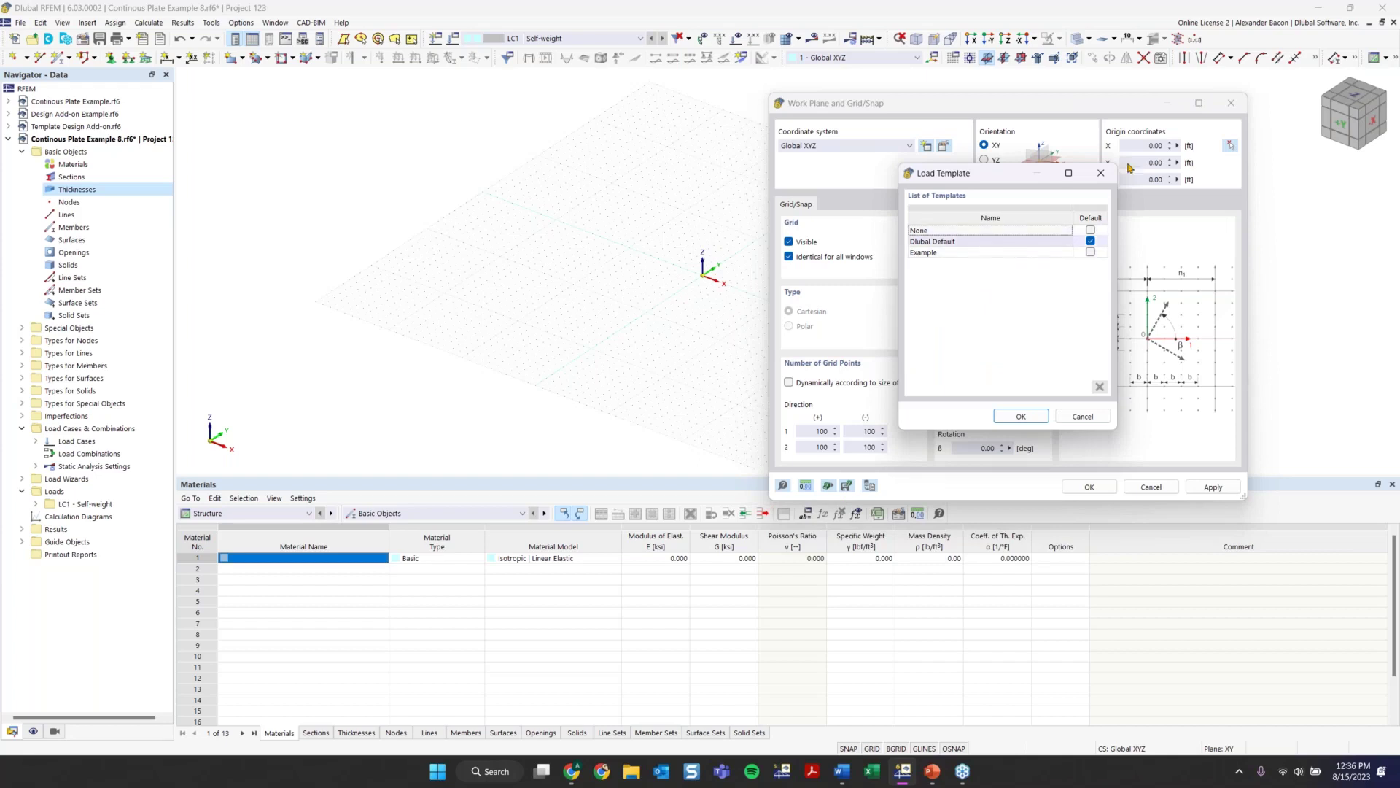
click(1101, 173)
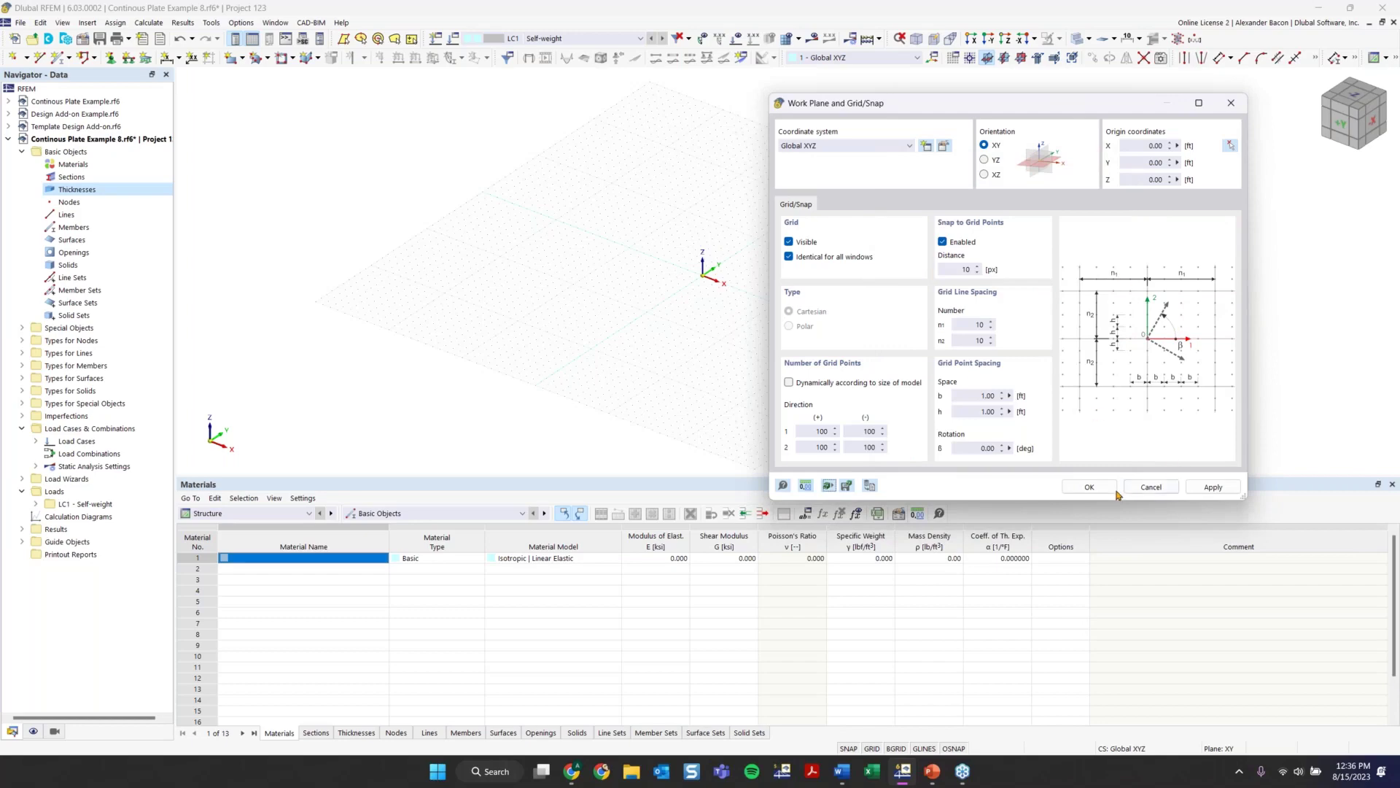
click(1088, 487)
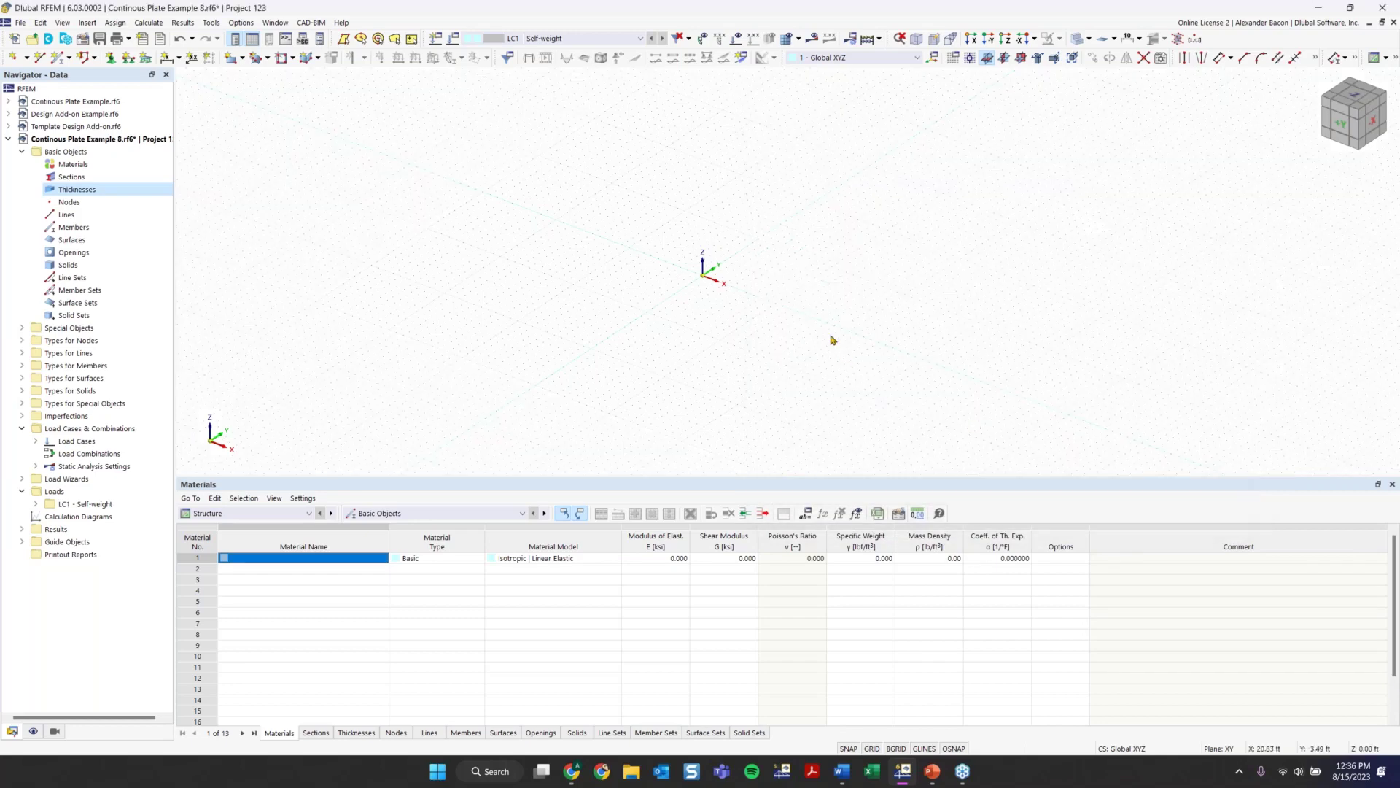
Step: Examine the enlarged work plane grid around the origin from several angles and distances
scroll(833, 341, down, 3)
middle_drag(833, 341, 691, 239)
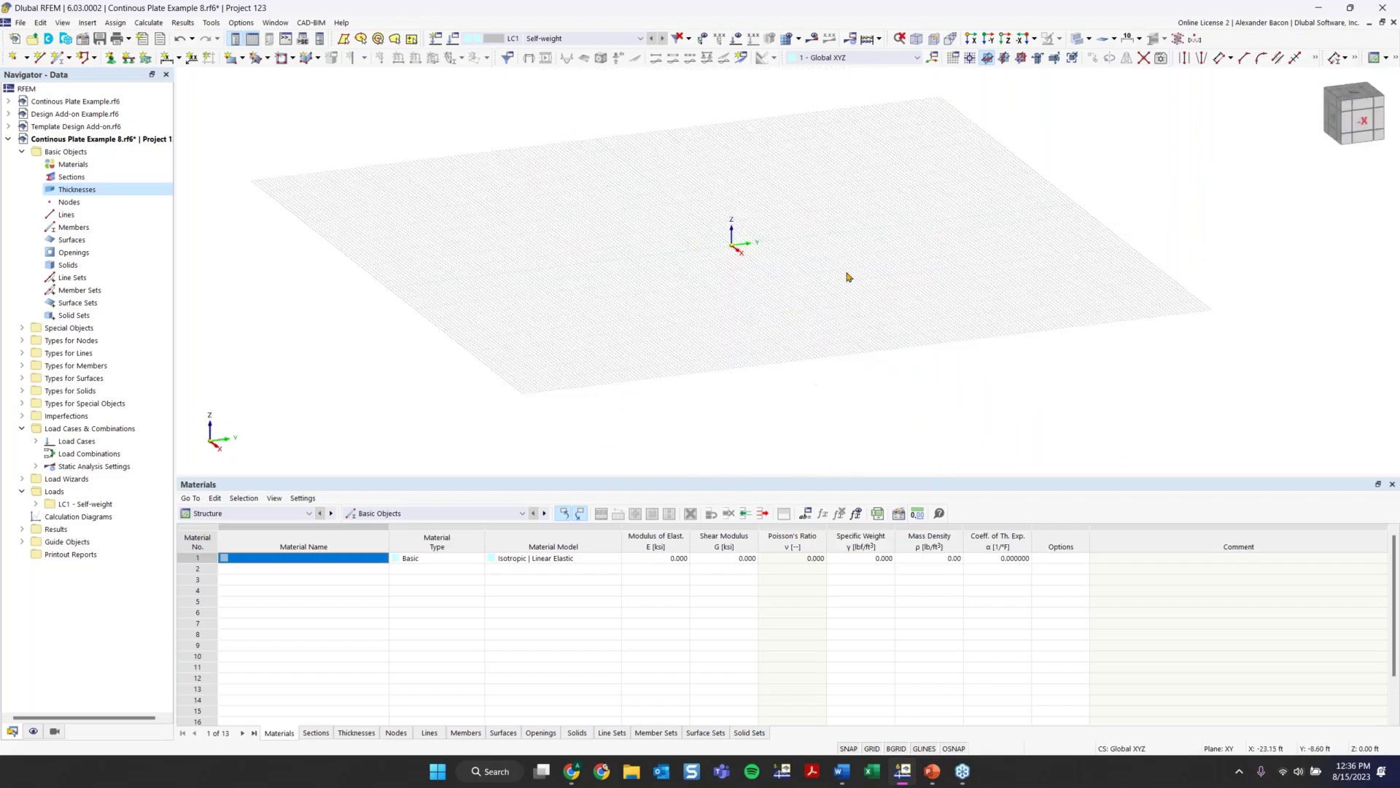
scroll(739, 241, up, 5)
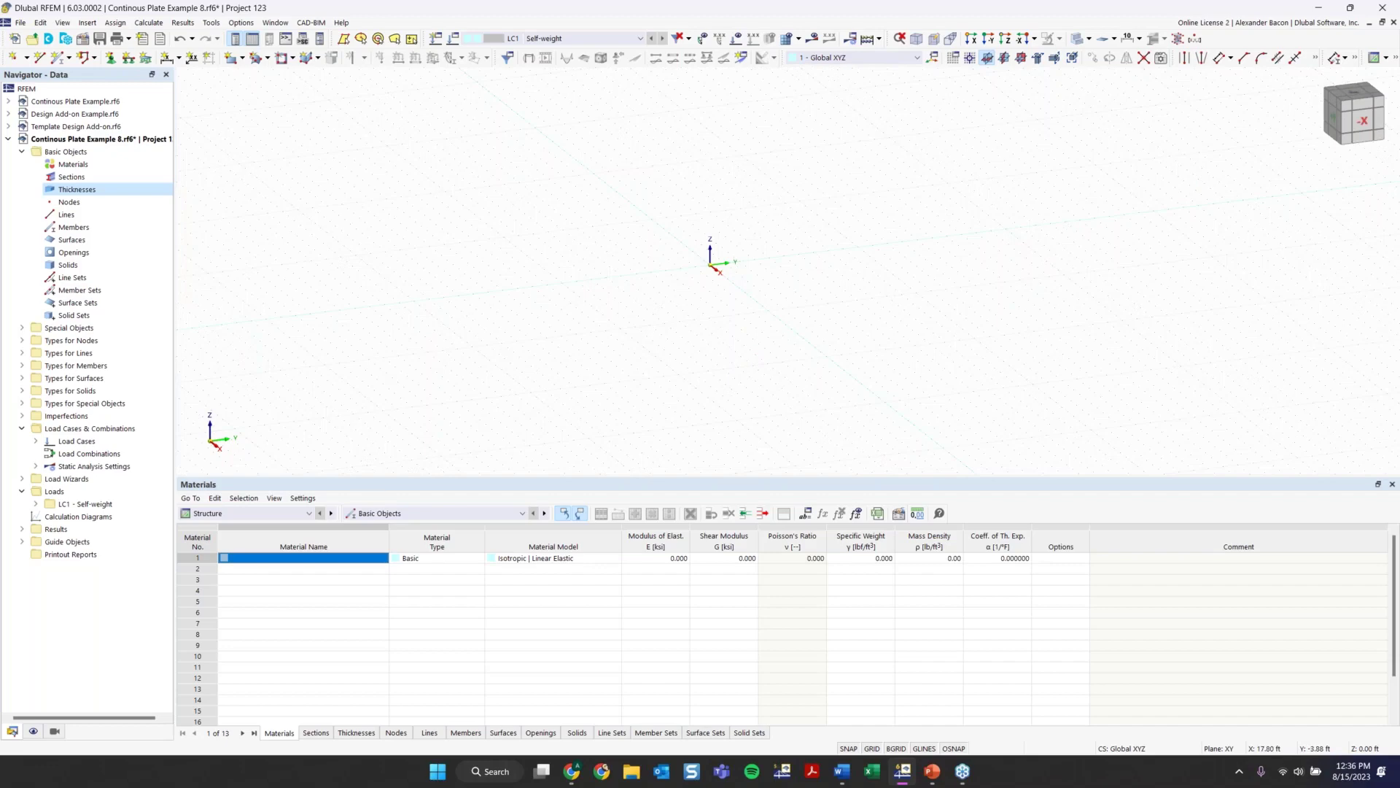
middle_drag(732, 296, 625, 237)
scroll(622, 230, up, 5)
scroll(467, 225, down, 2)
ctrl+middle_drag(452, 229, 682, 278)
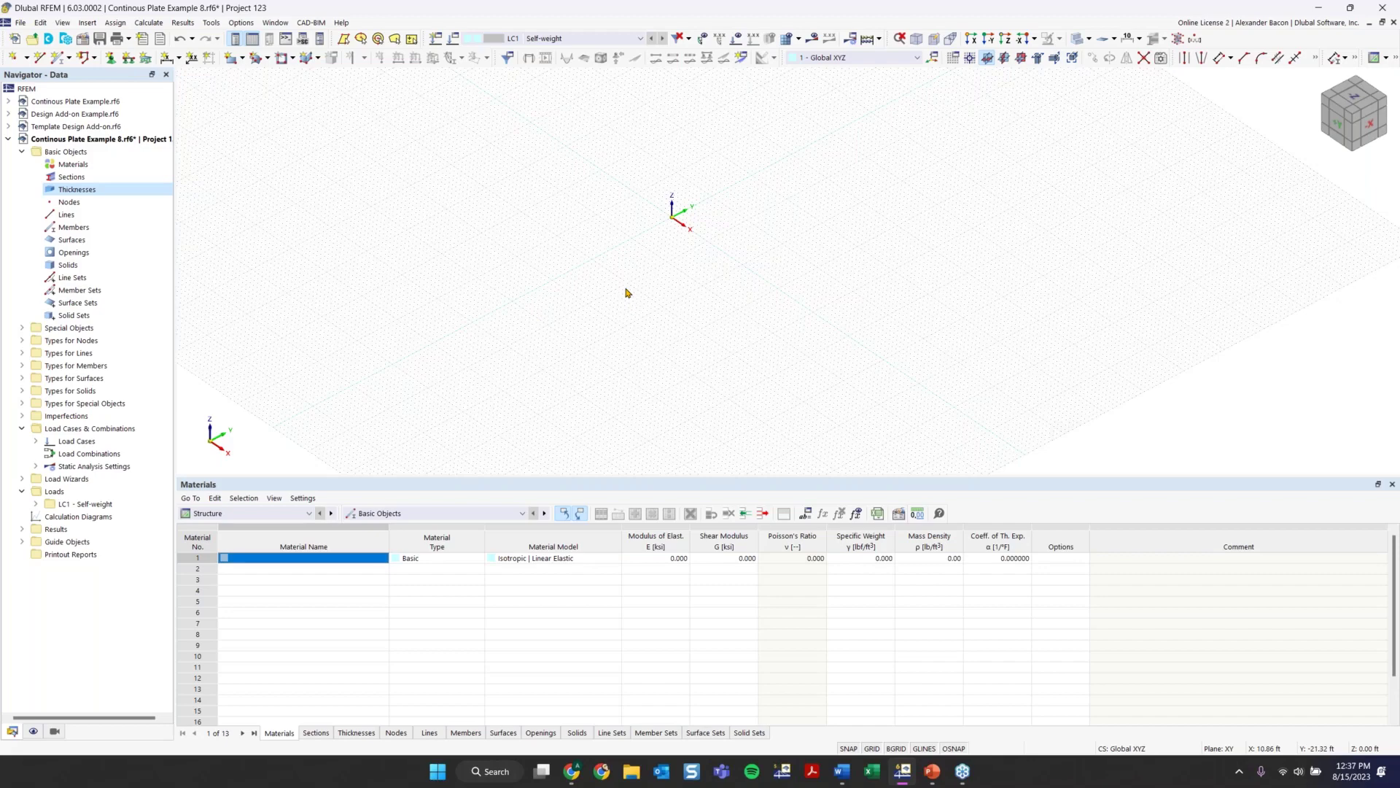
scroll(728, 230, up, 3)
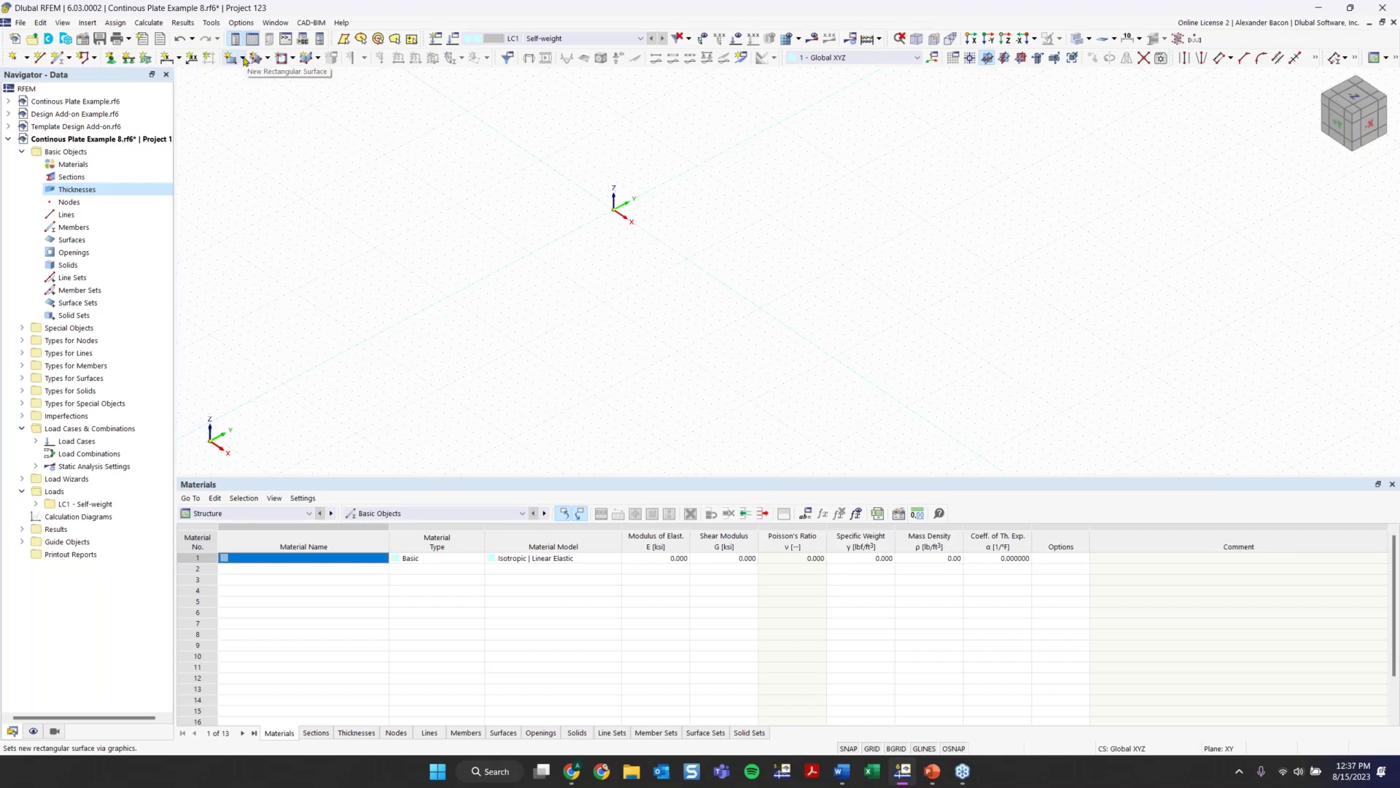
Step: Begin a new rectangular surface and choose Standard as its stiffness type
click(243, 59)
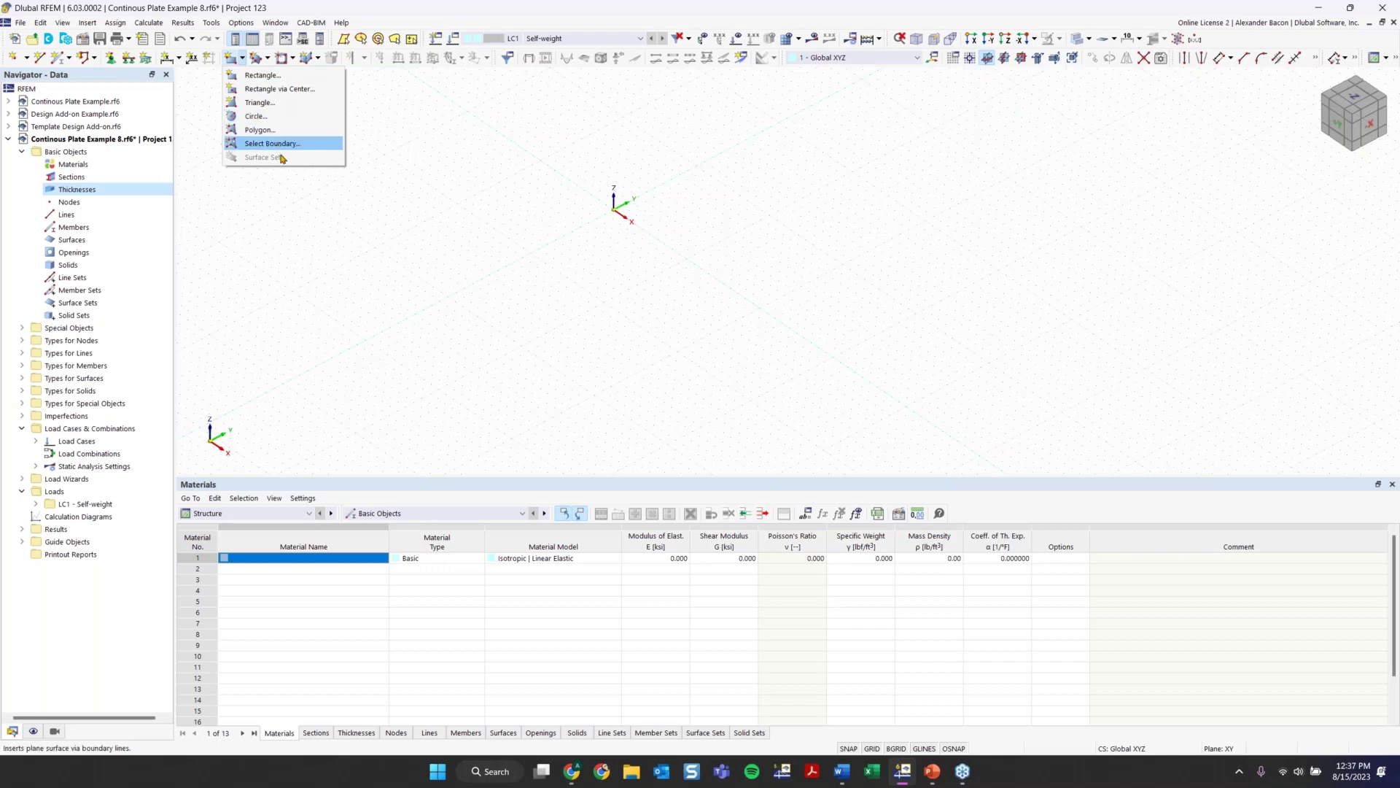
click(298, 222)
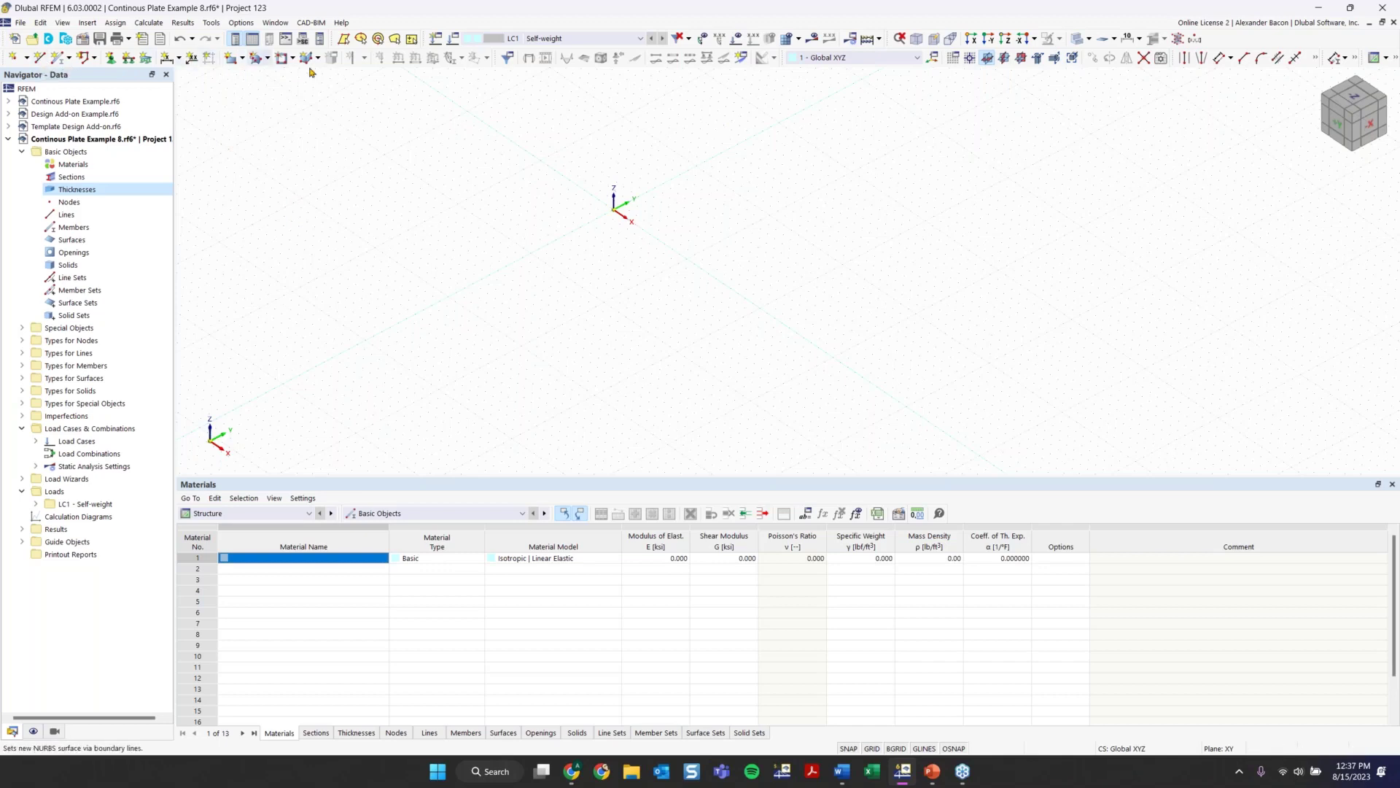
click(241, 60)
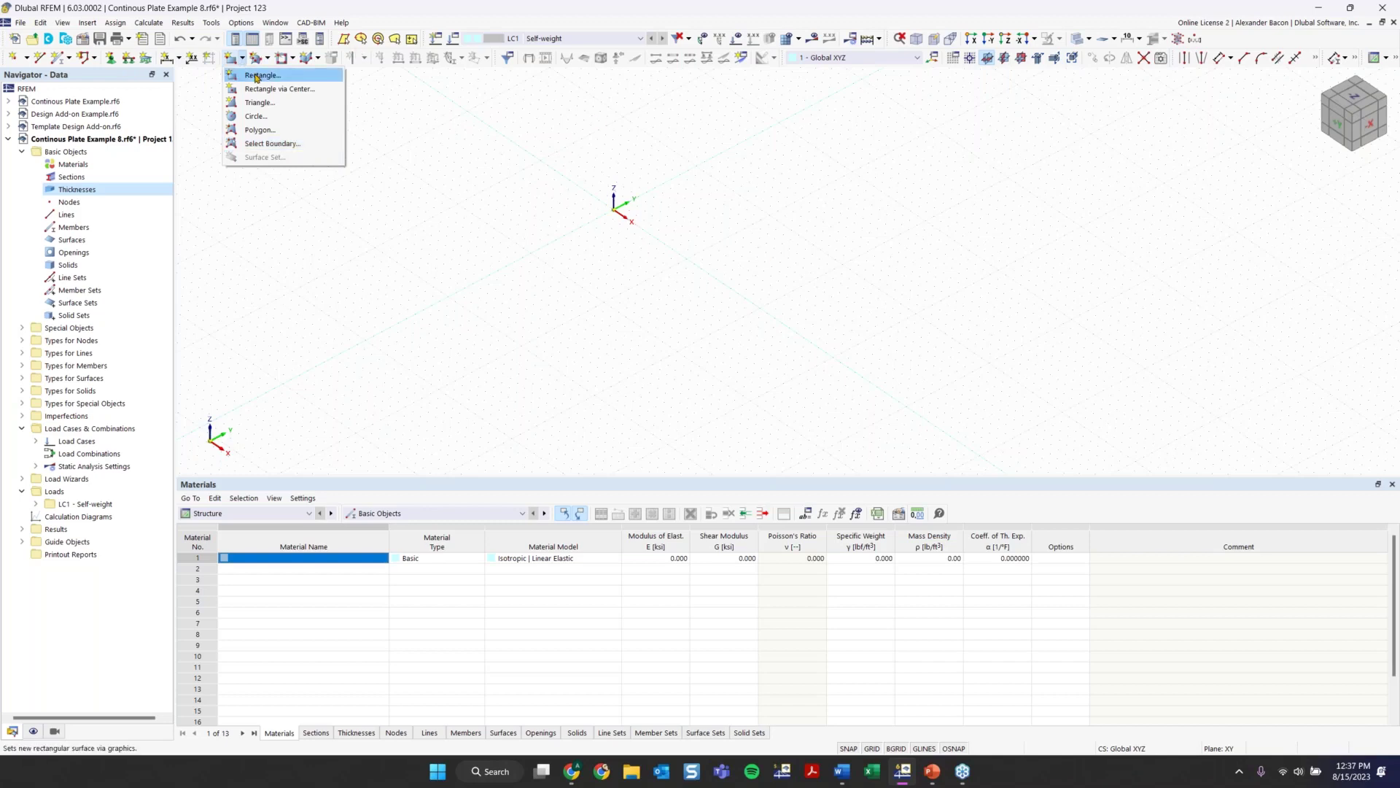
click(256, 76)
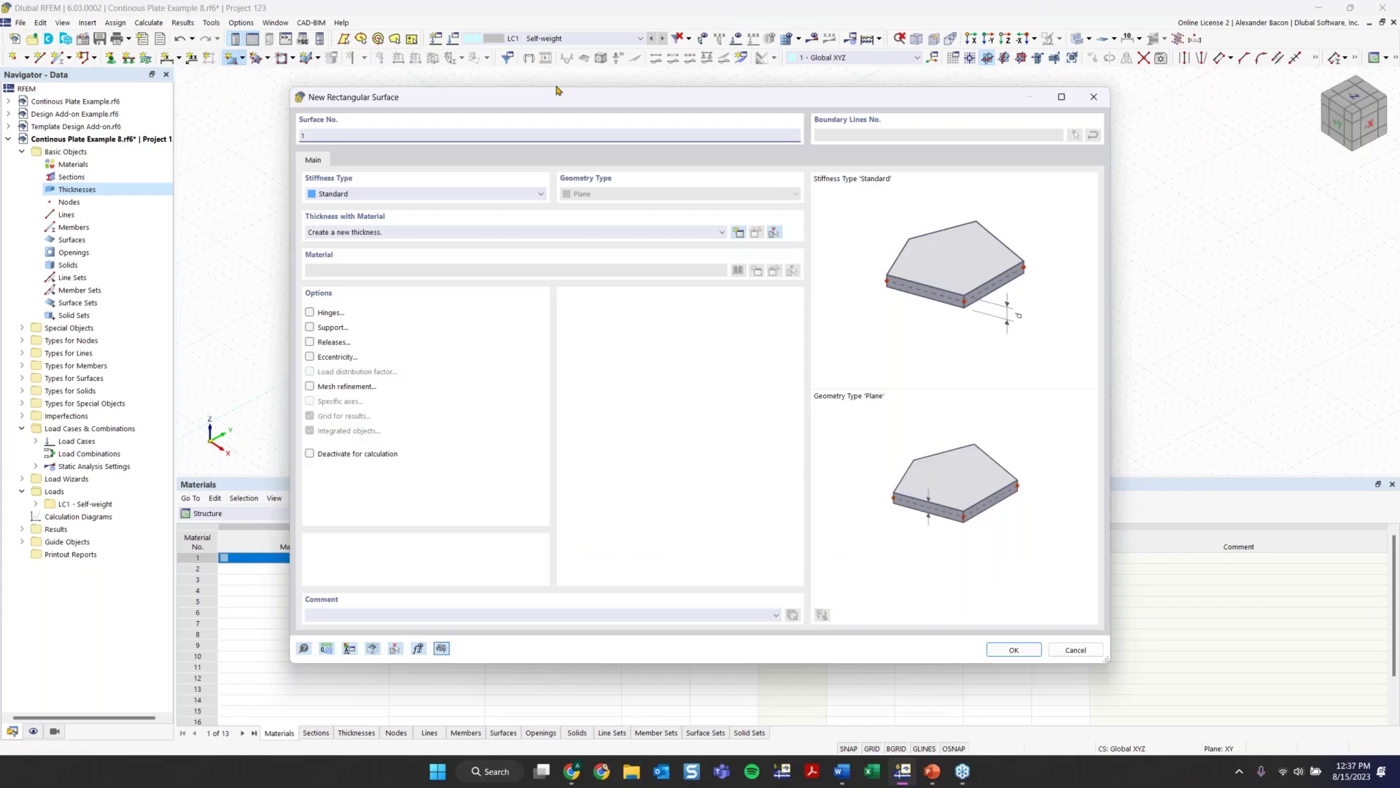
drag(472, 71, 515, 69)
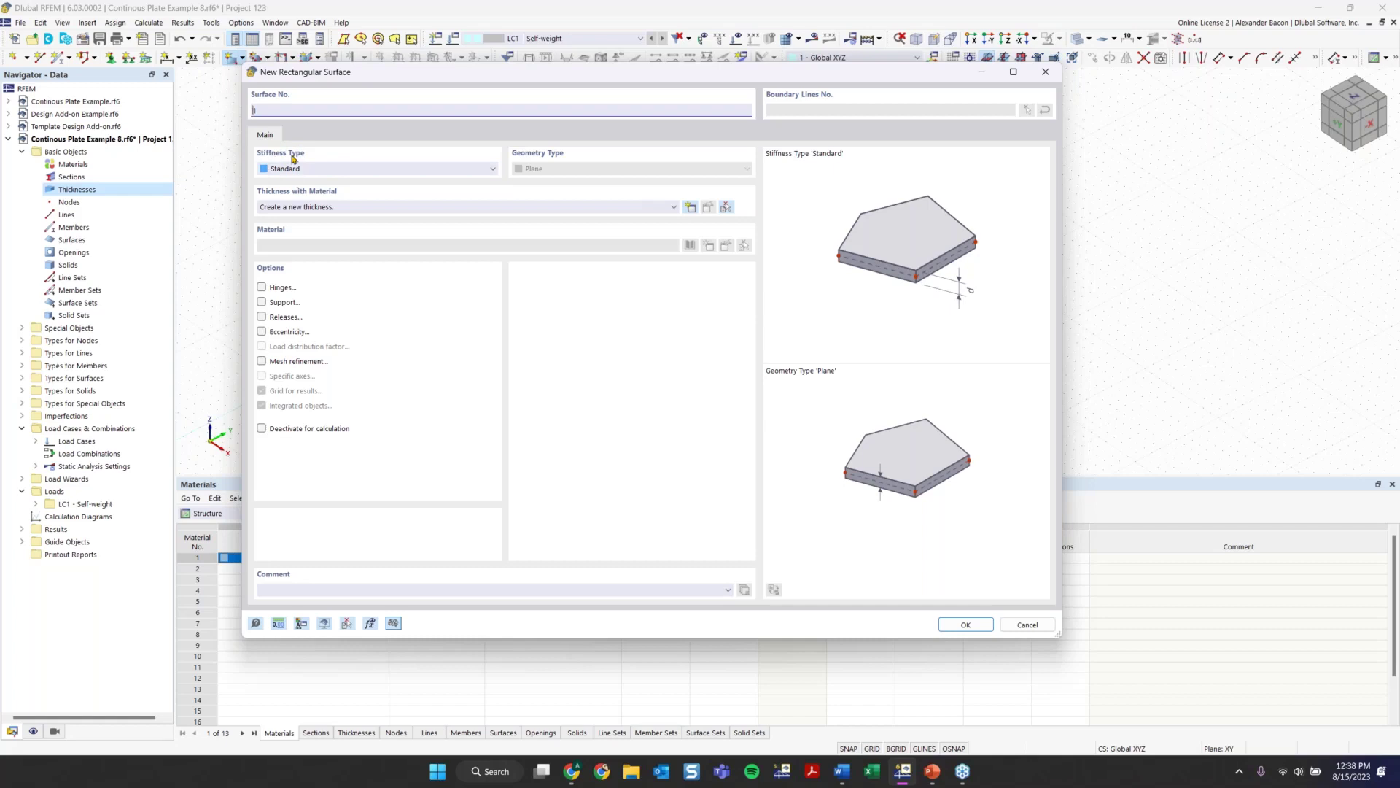
click(298, 170)
click(298, 169)
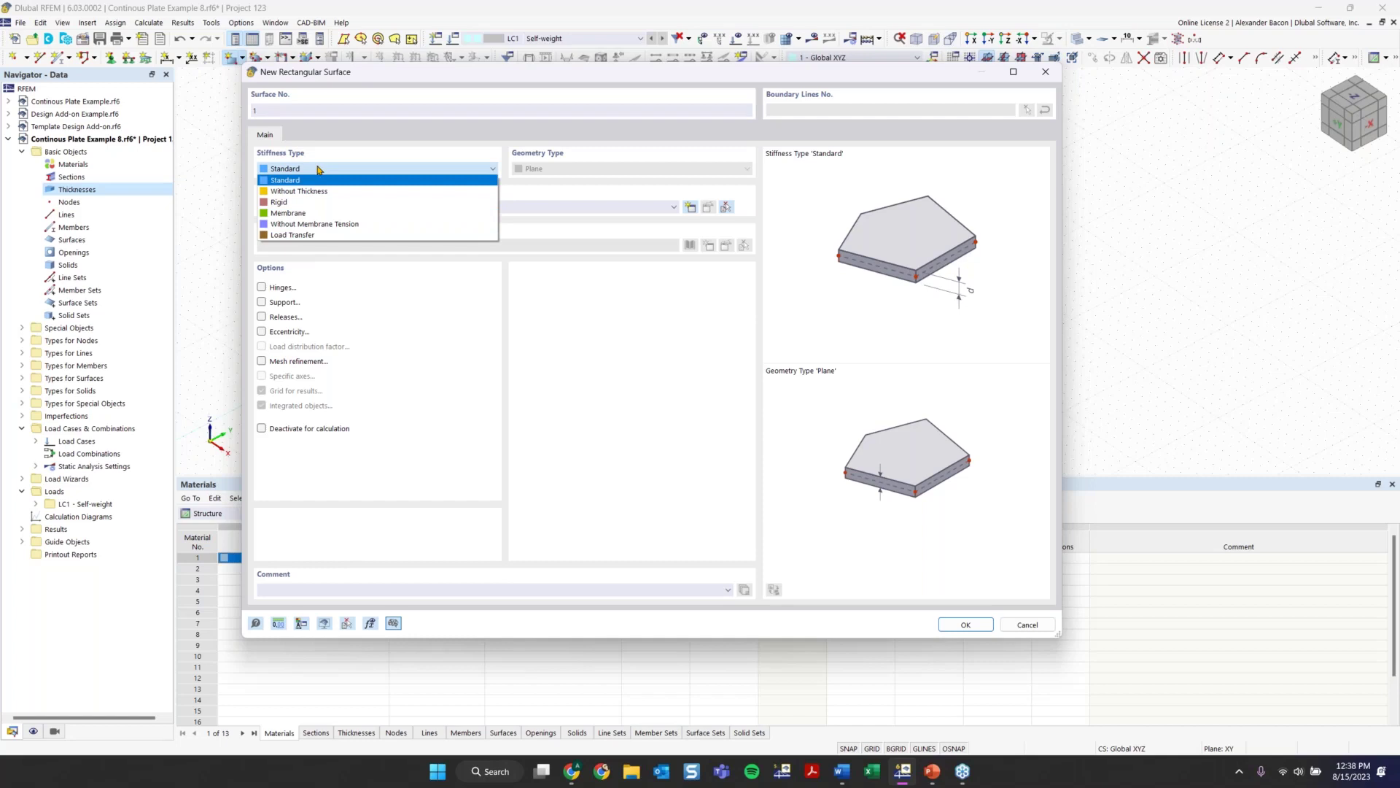
click(317, 178)
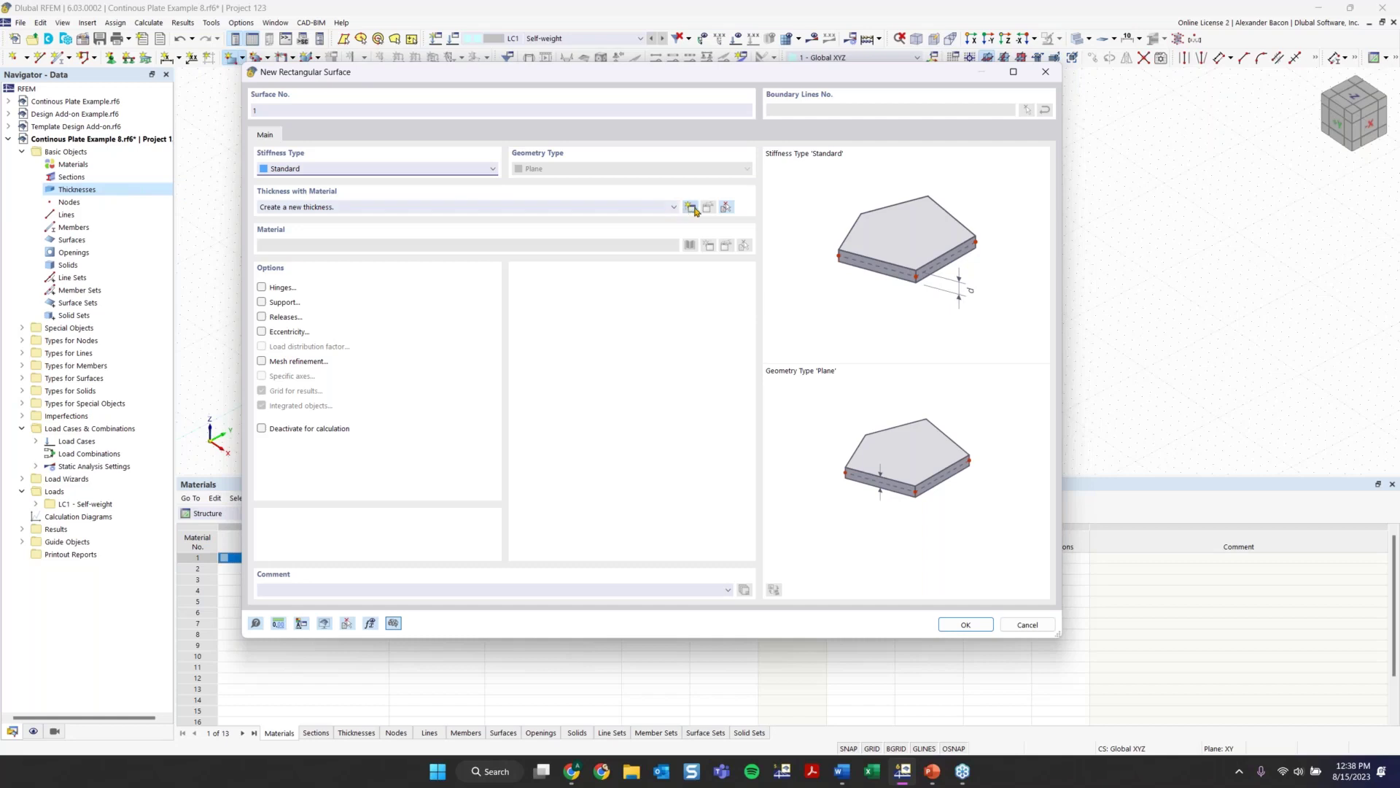
Step: Begin a new thickness for the surface and choose Uniform as its thickness type
click(594, 215)
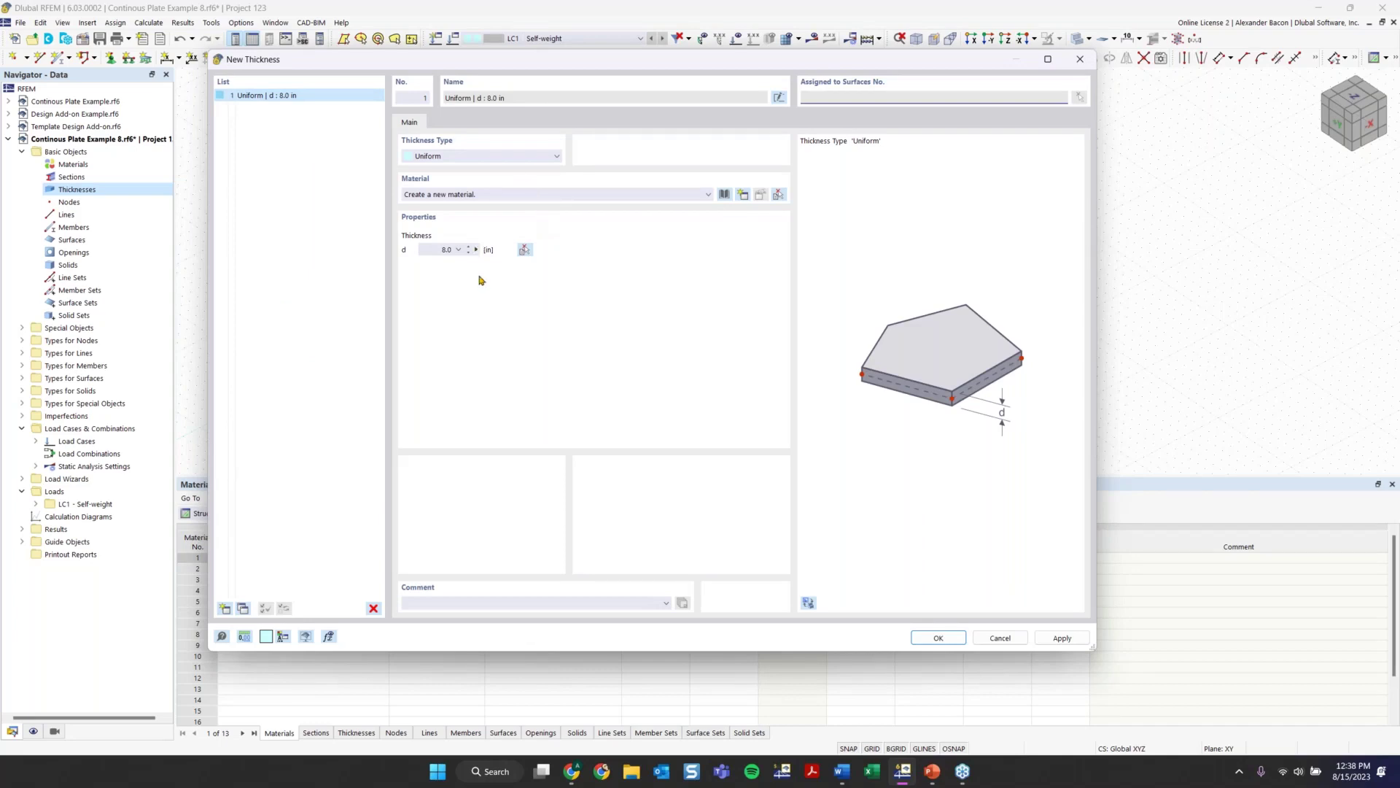
click(471, 156)
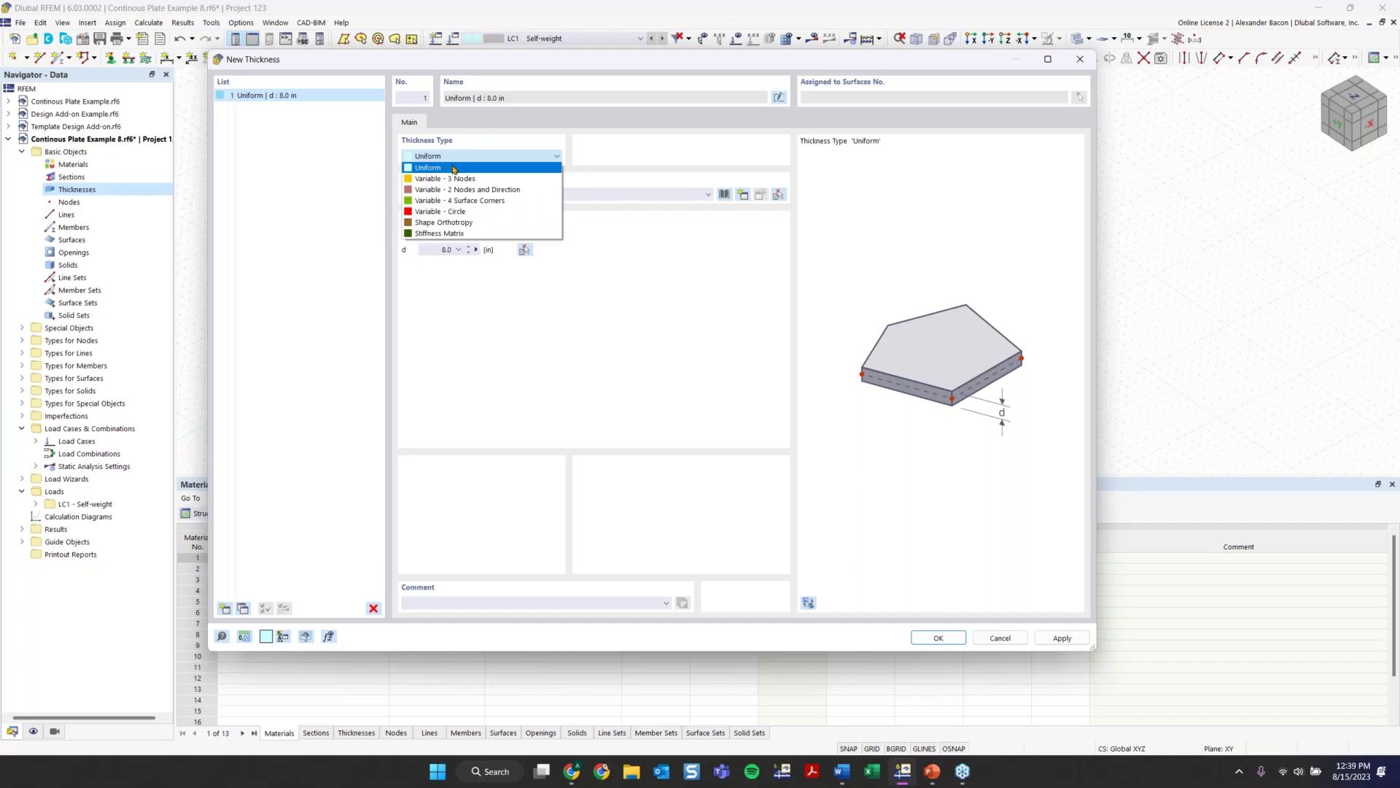
click(453, 169)
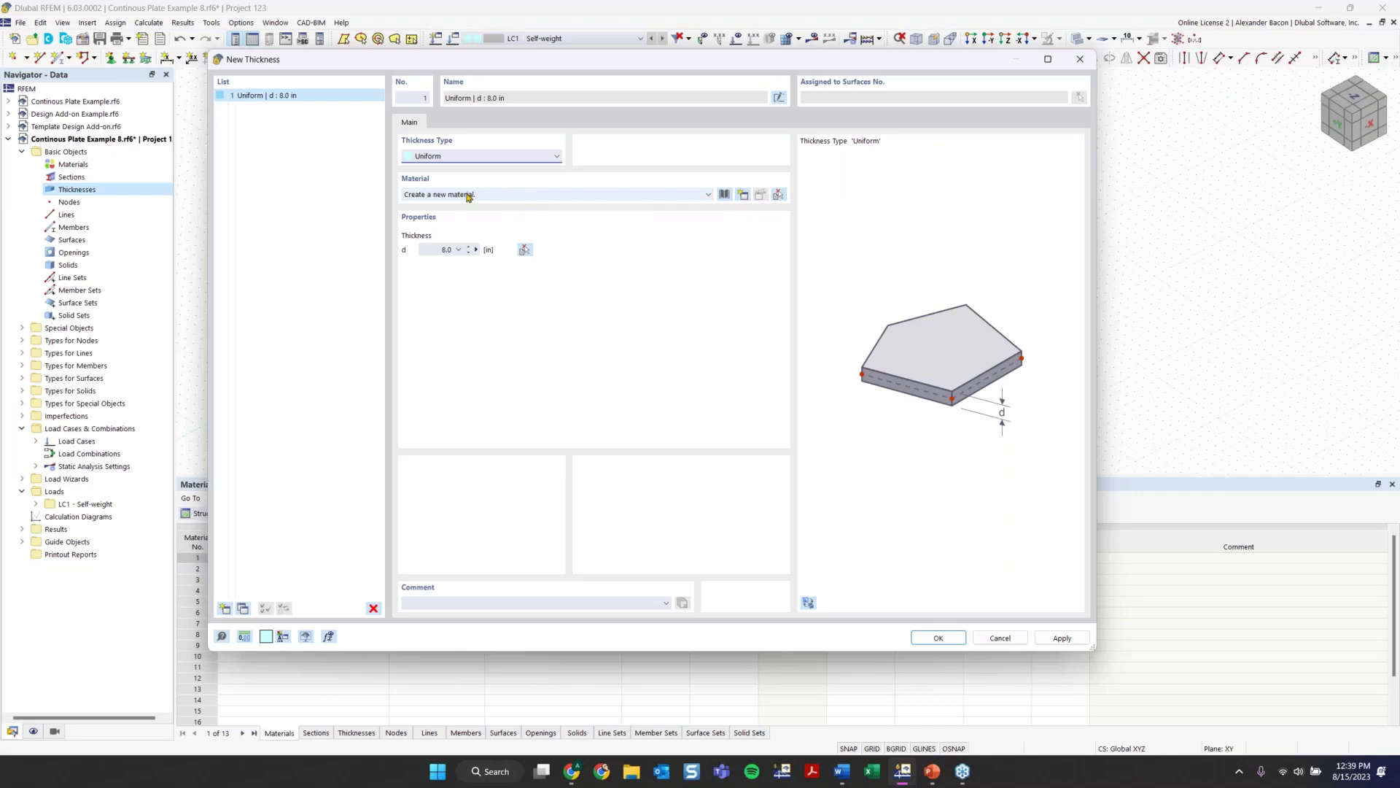
Step: Start a new material for the uniform thickness and open the material library for it
click(707, 198)
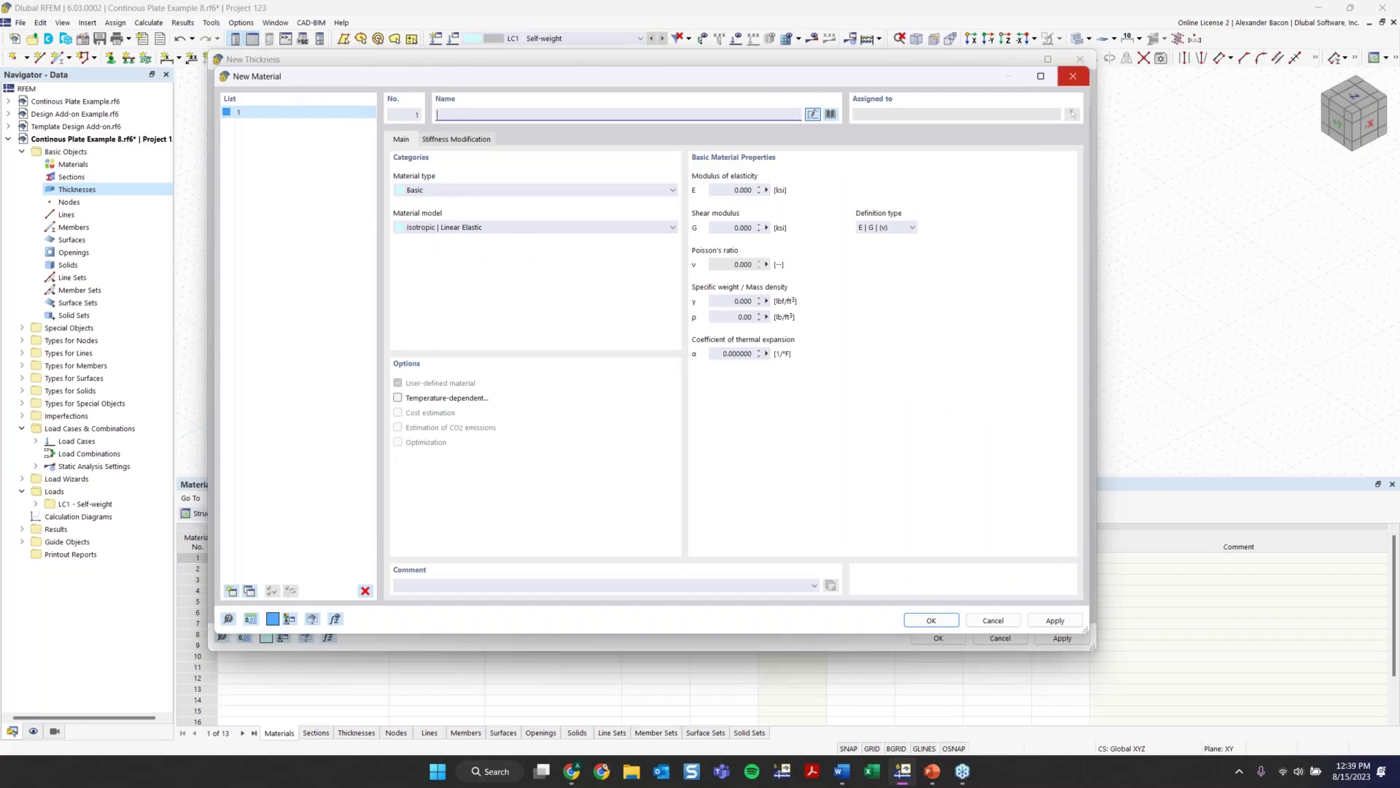
key(Escape)
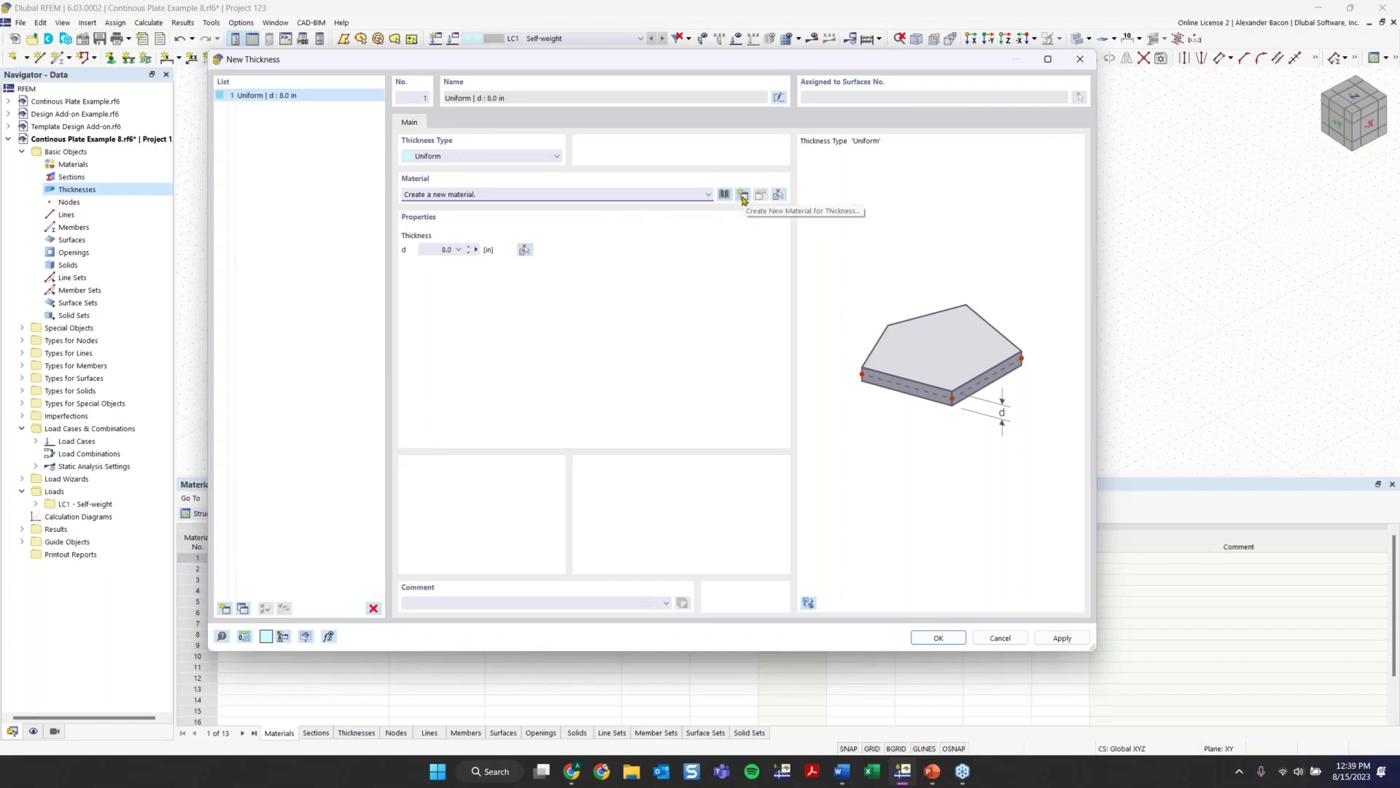
click(744, 198)
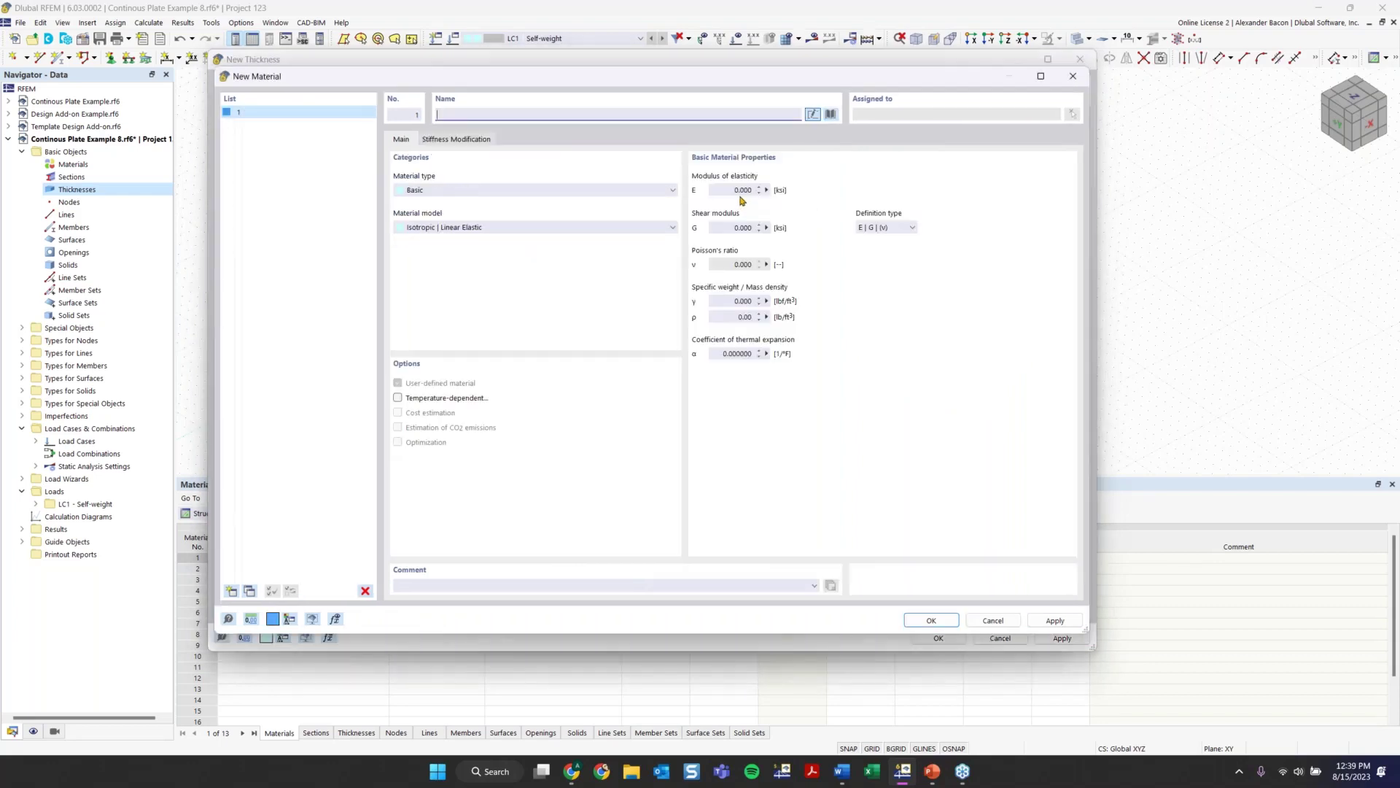
click(830, 115)
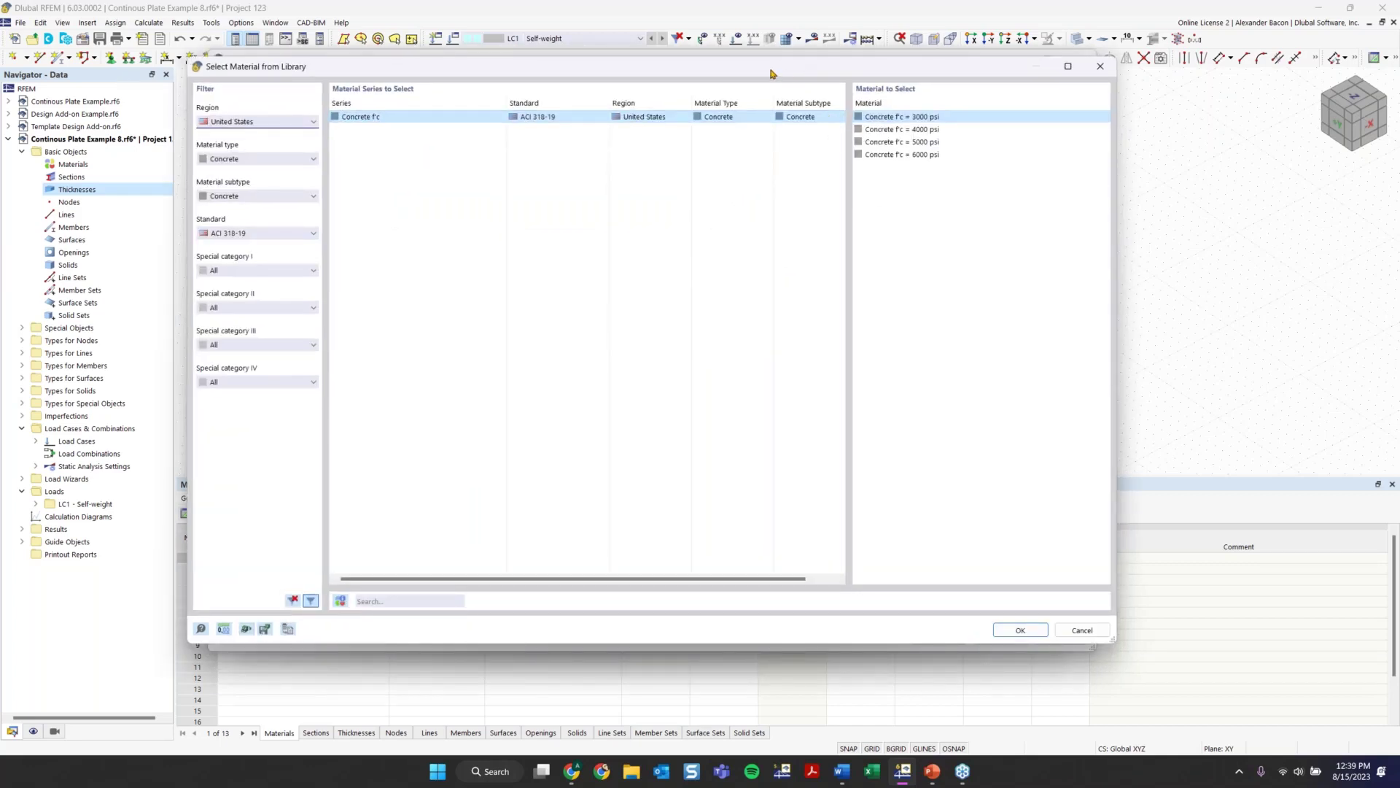
drag(771, 72, 793, 45)
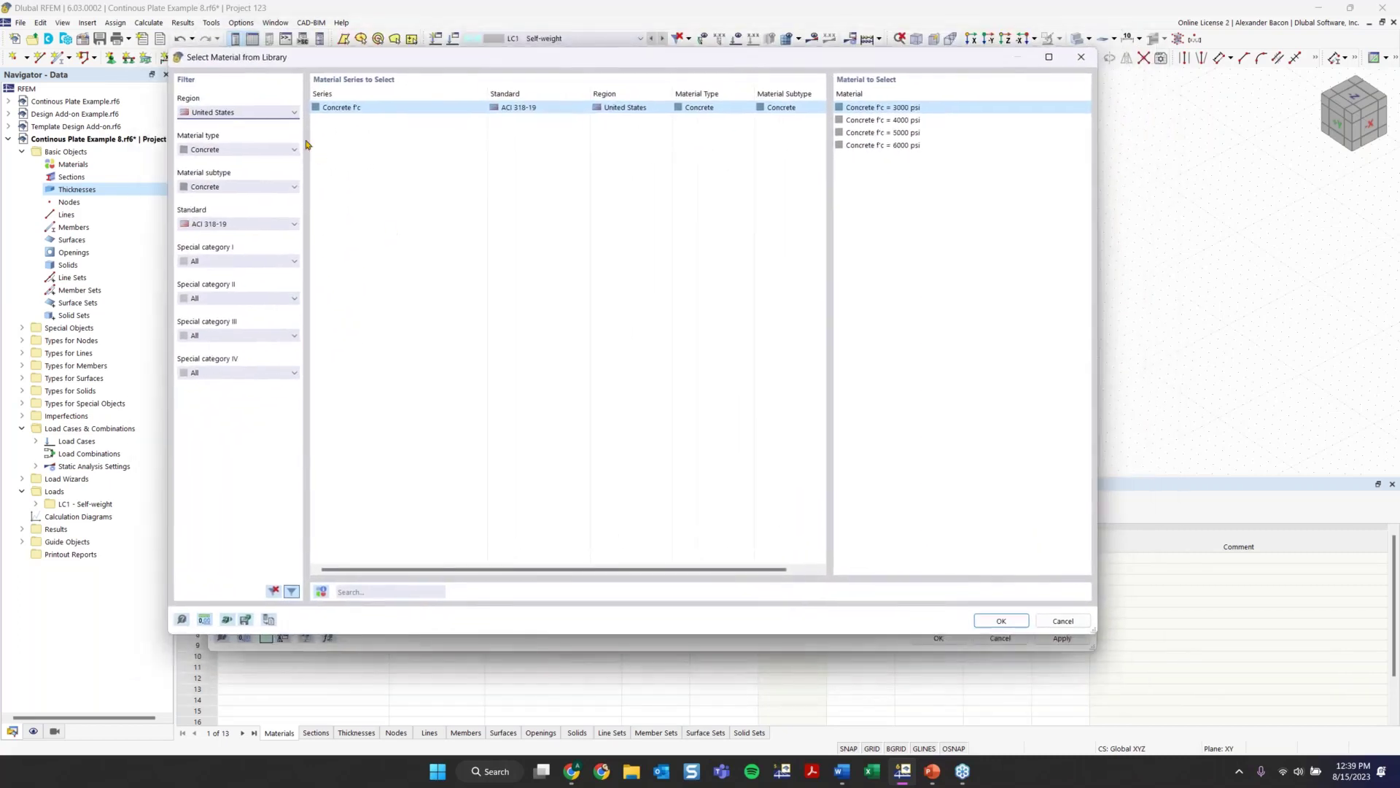
Step: Assign Concrete f'c = 4000 psi from the library, filtered to United States, material type and subtype Concrete, and standard ACI 318-19
click(264, 115)
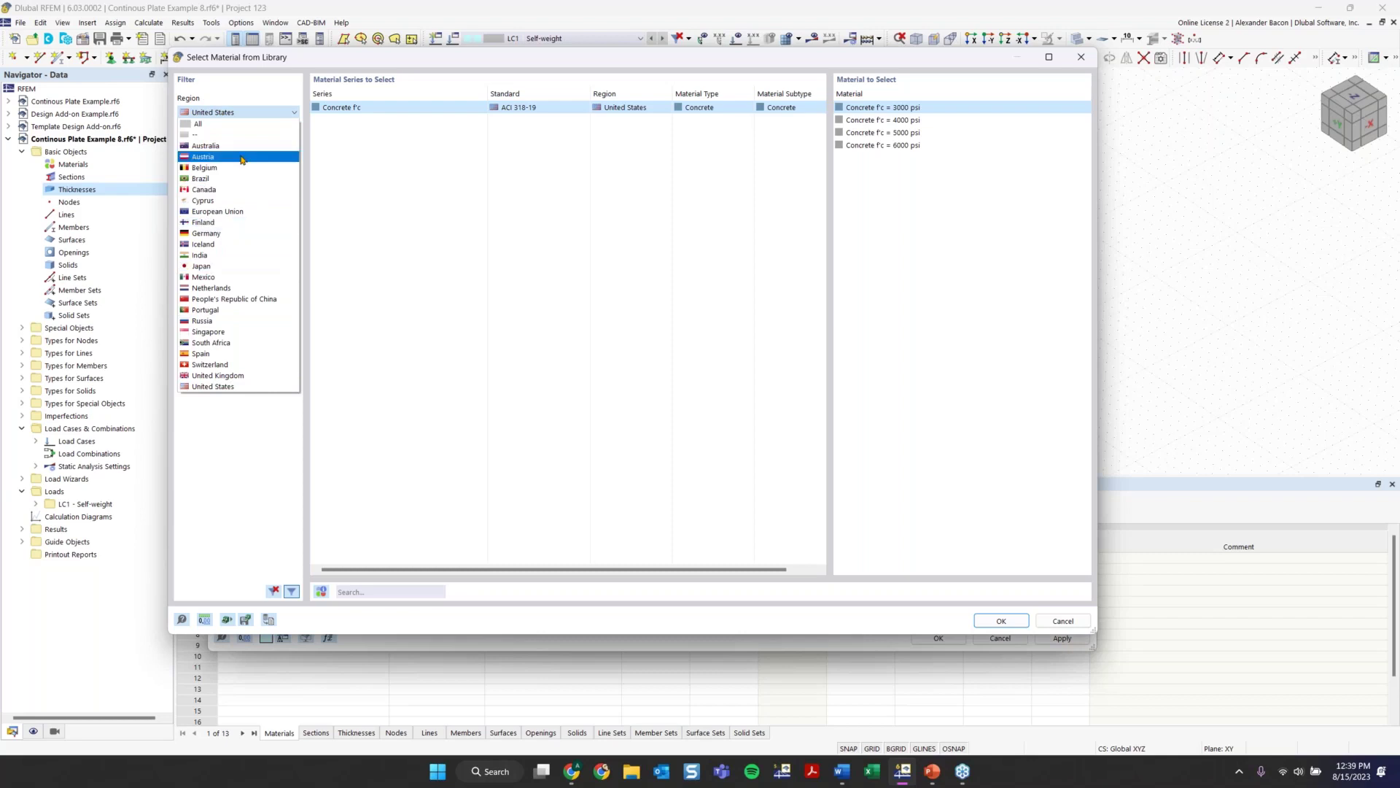
click(249, 113)
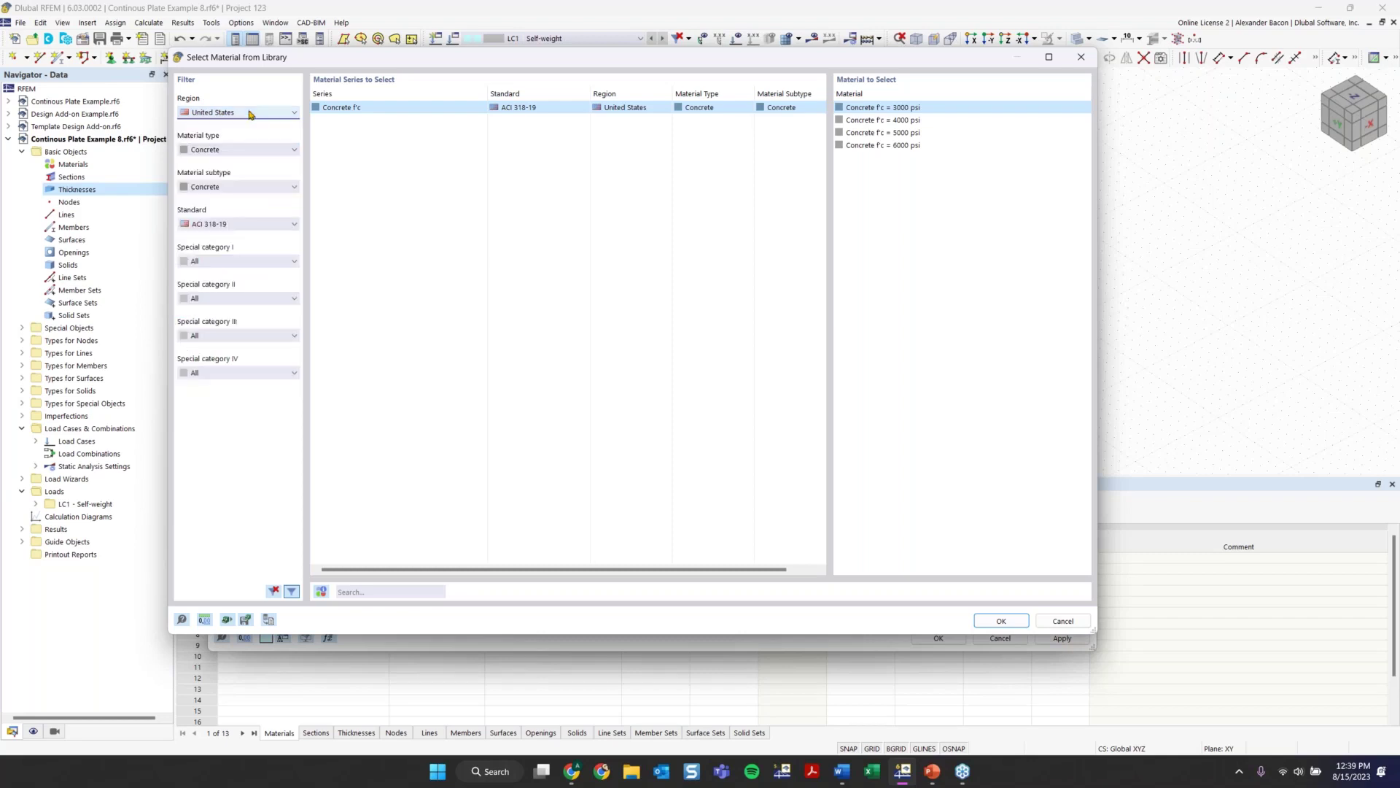
click(245, 152)
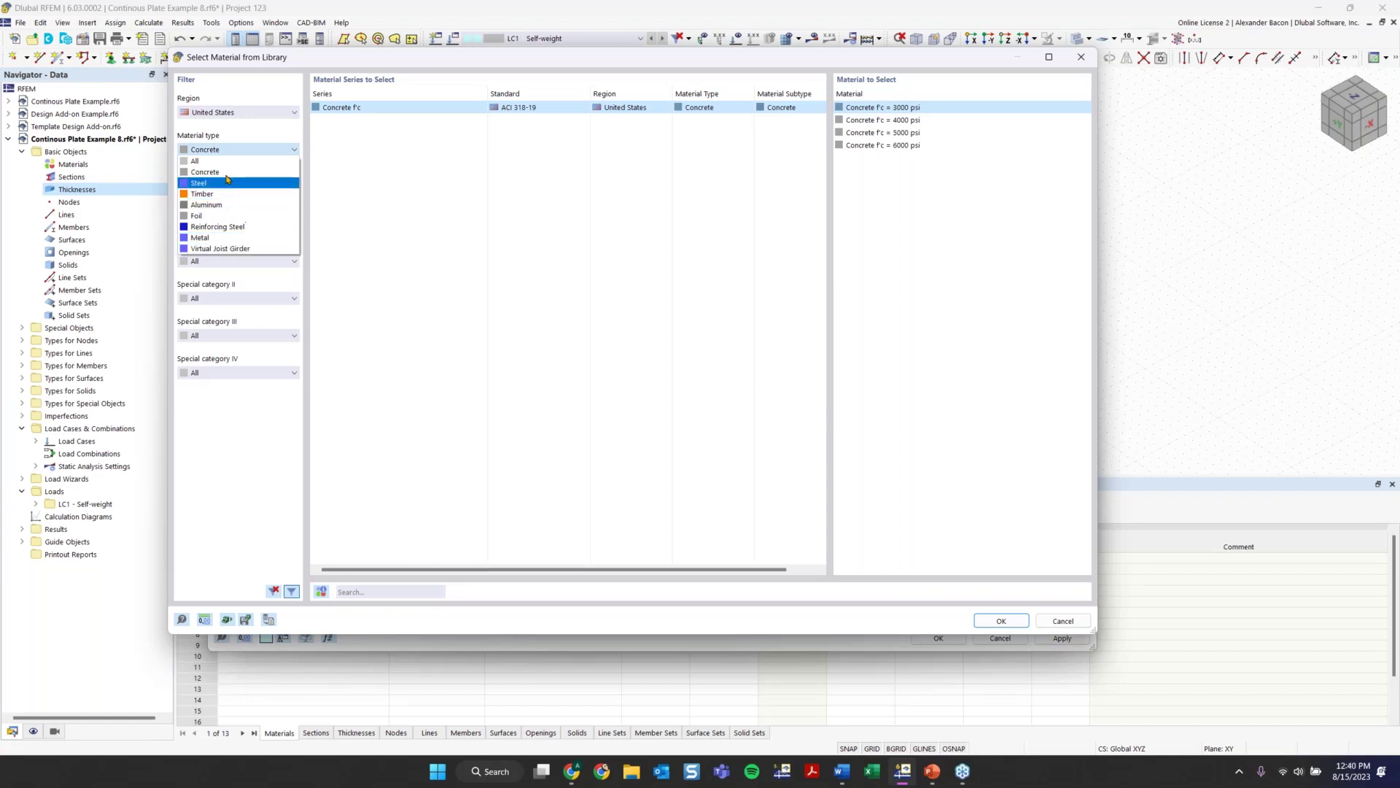
click(233, 172)
click(234, 191)
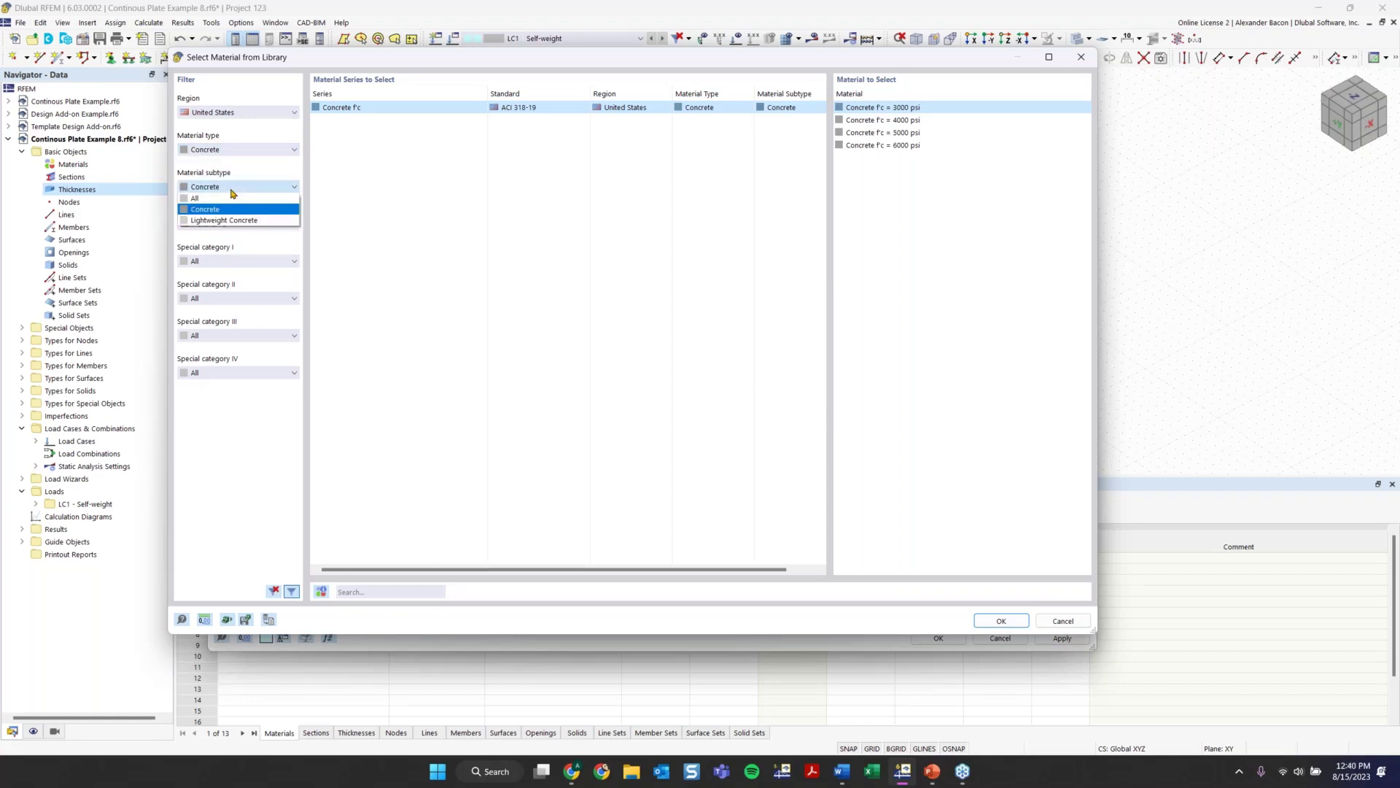
click(231, 190)
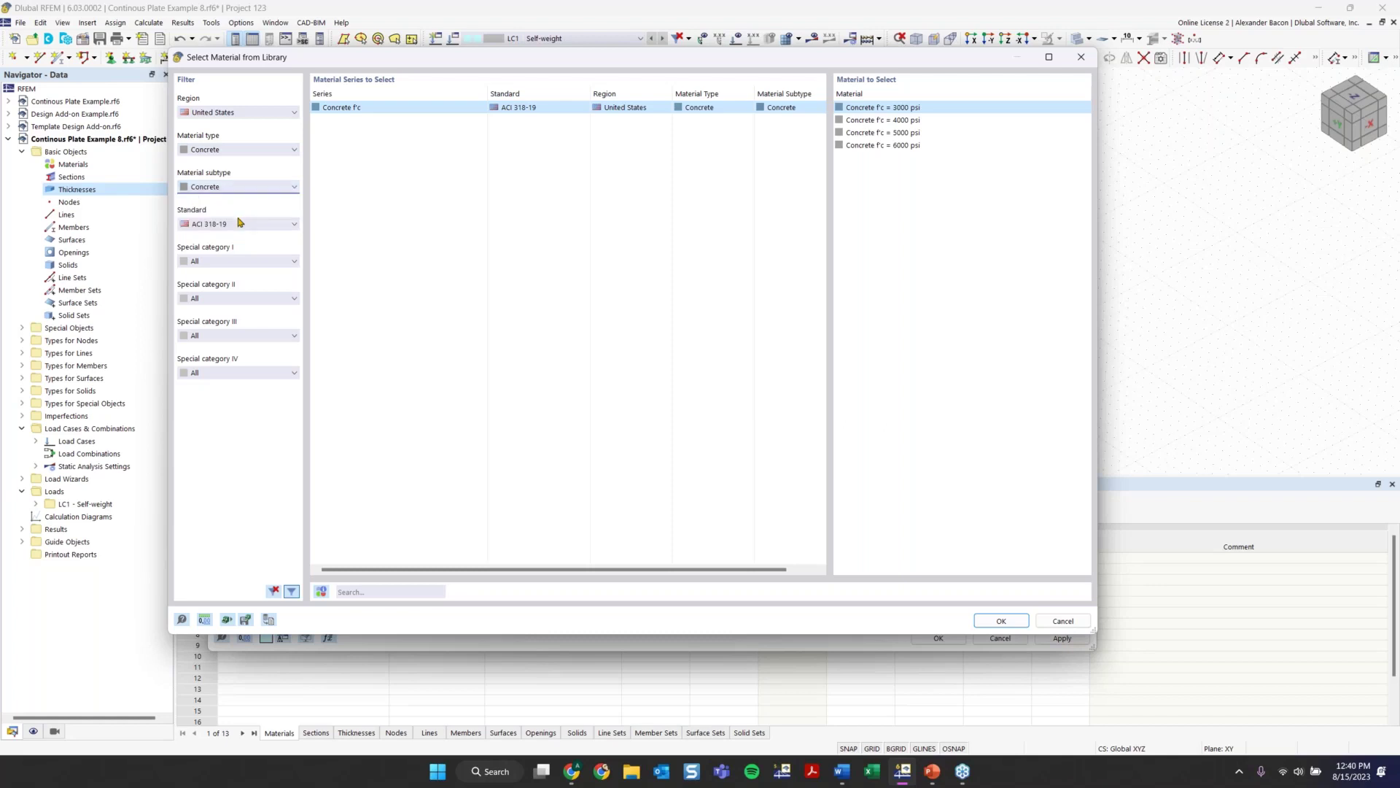
click(240, 225)
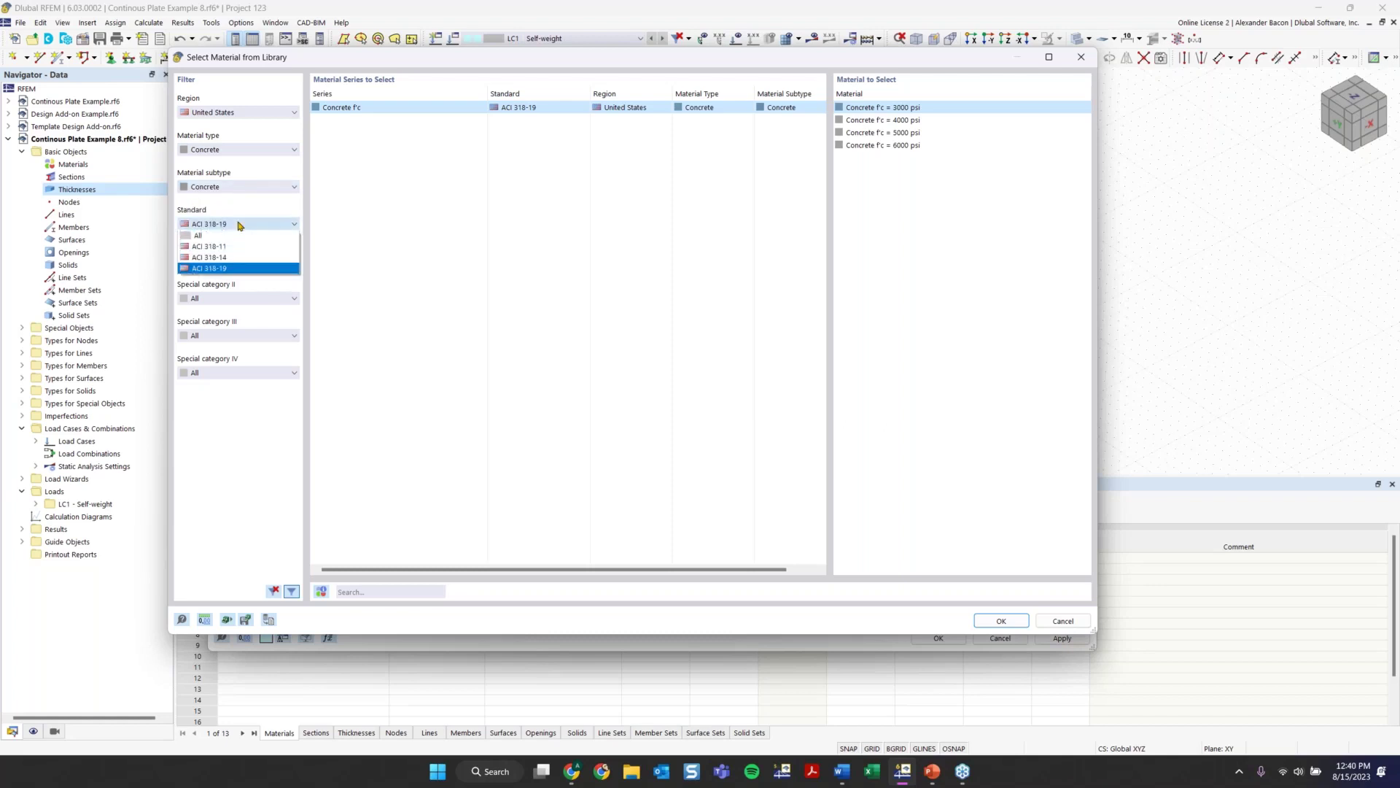
click(241, 268)
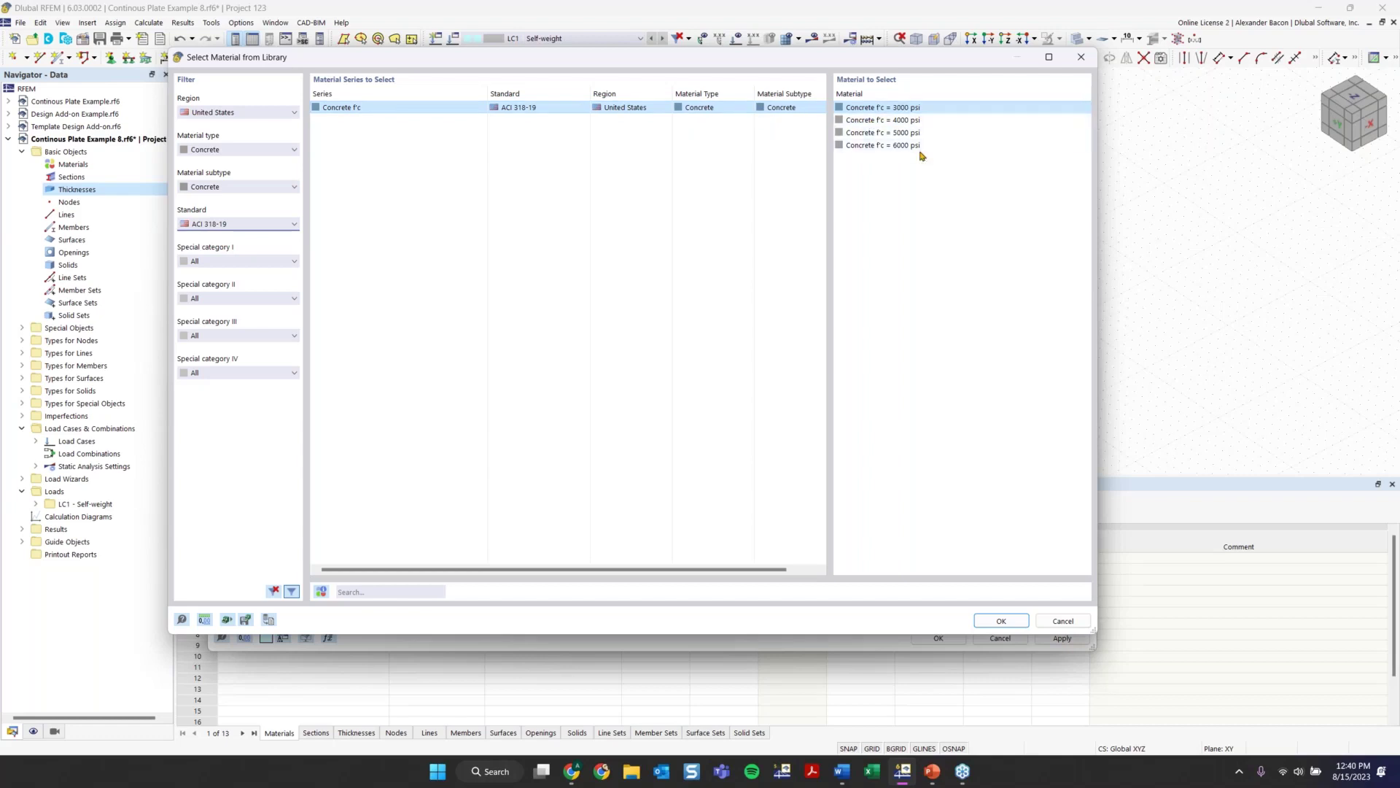
click(910, 122)
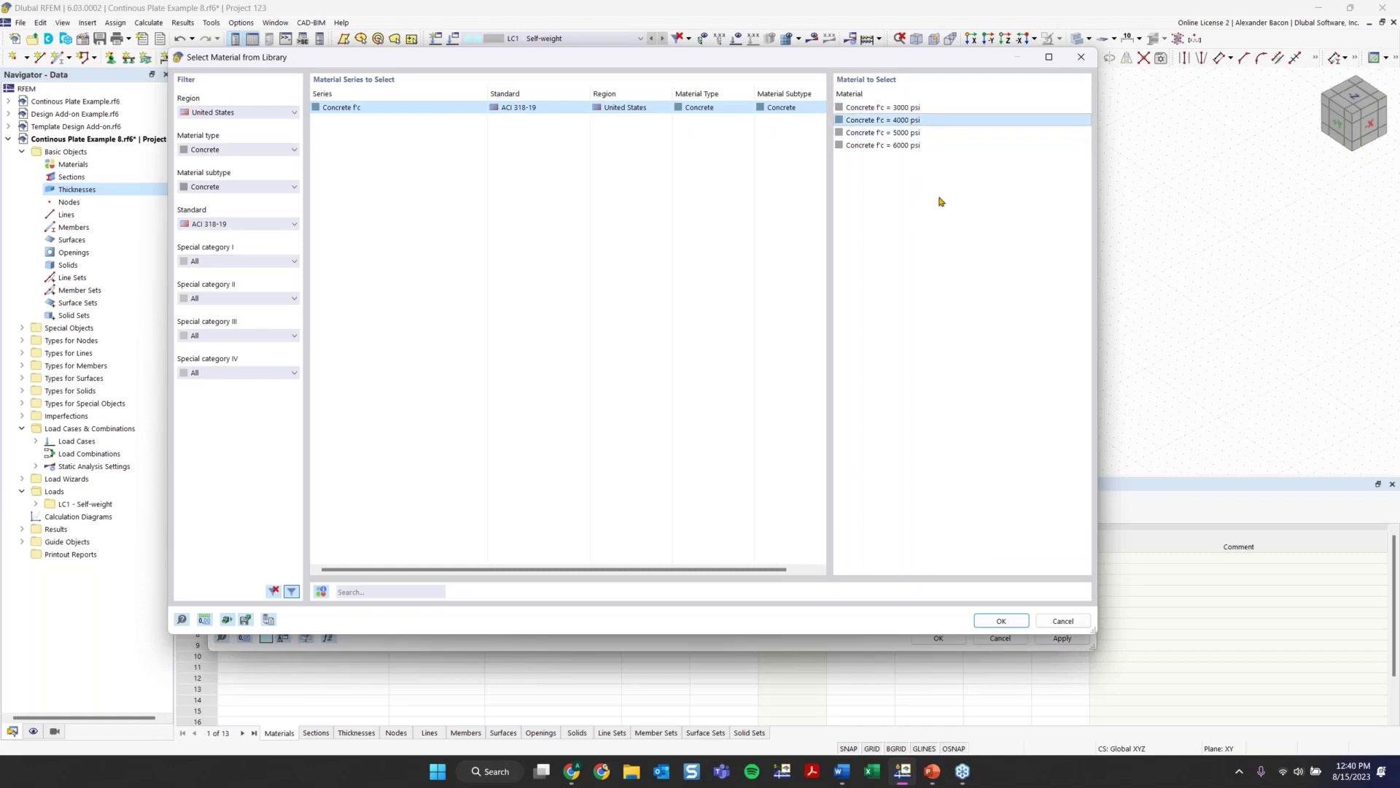
click(1000, 621)
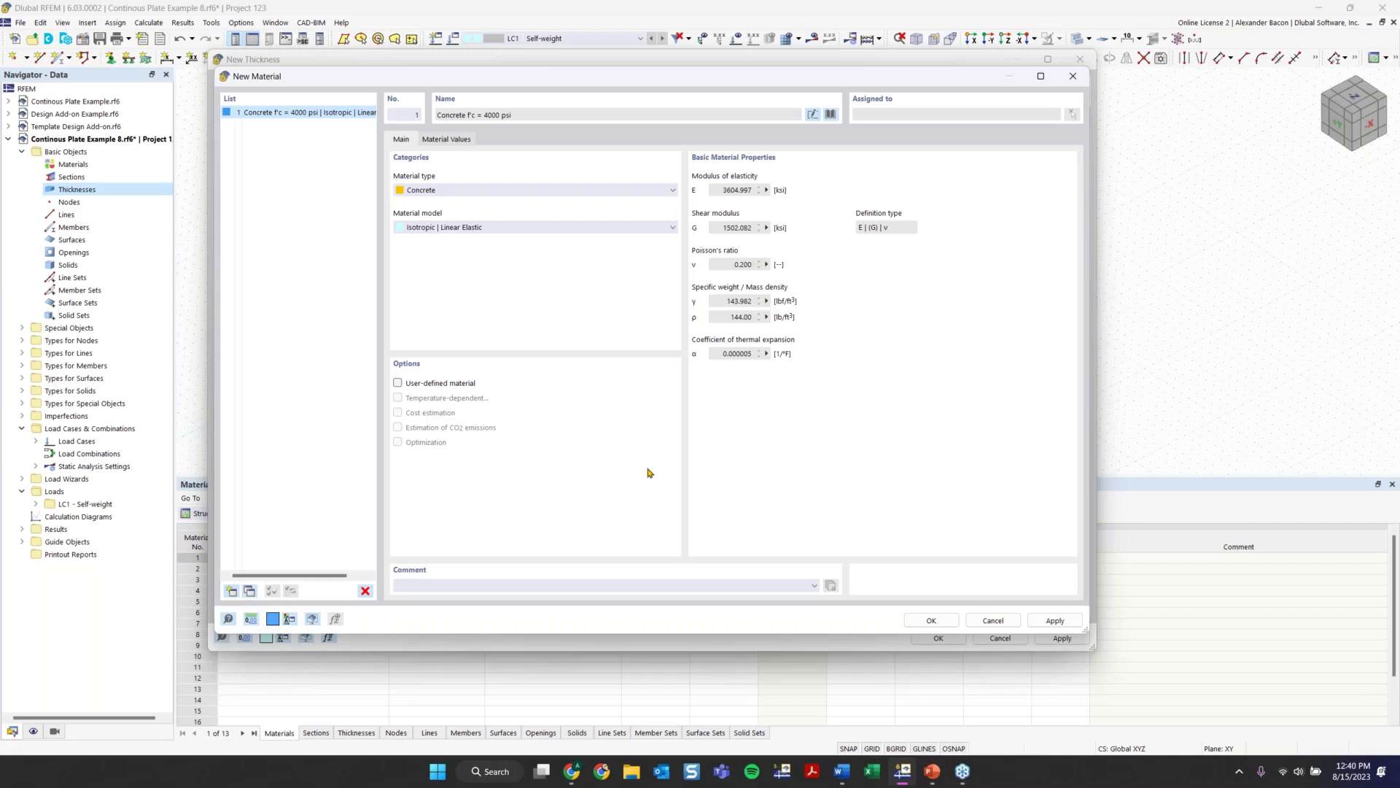
Step: Compare the concrete's material values and stiffness modification settings with the user-defined material option on and off
click(415, 385)
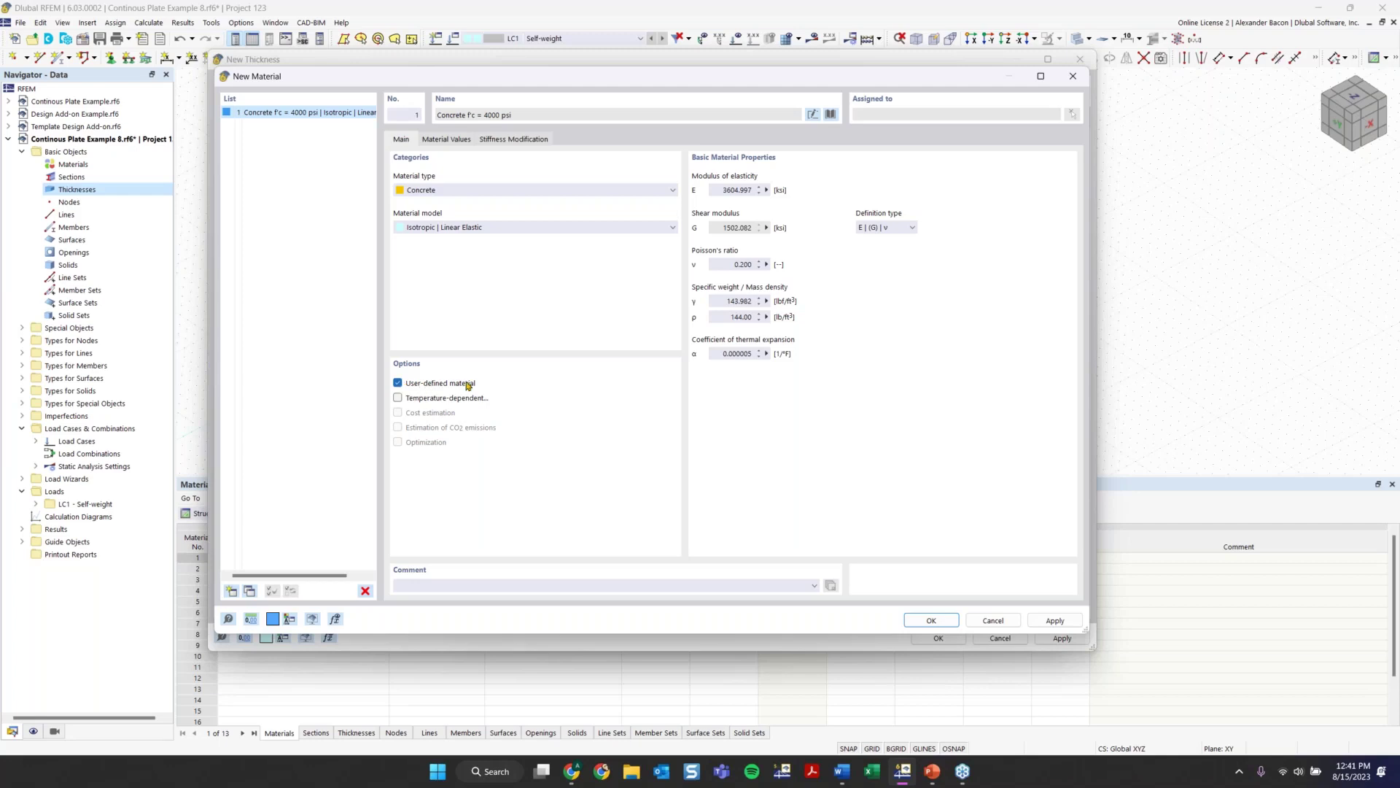
click(398, 384)
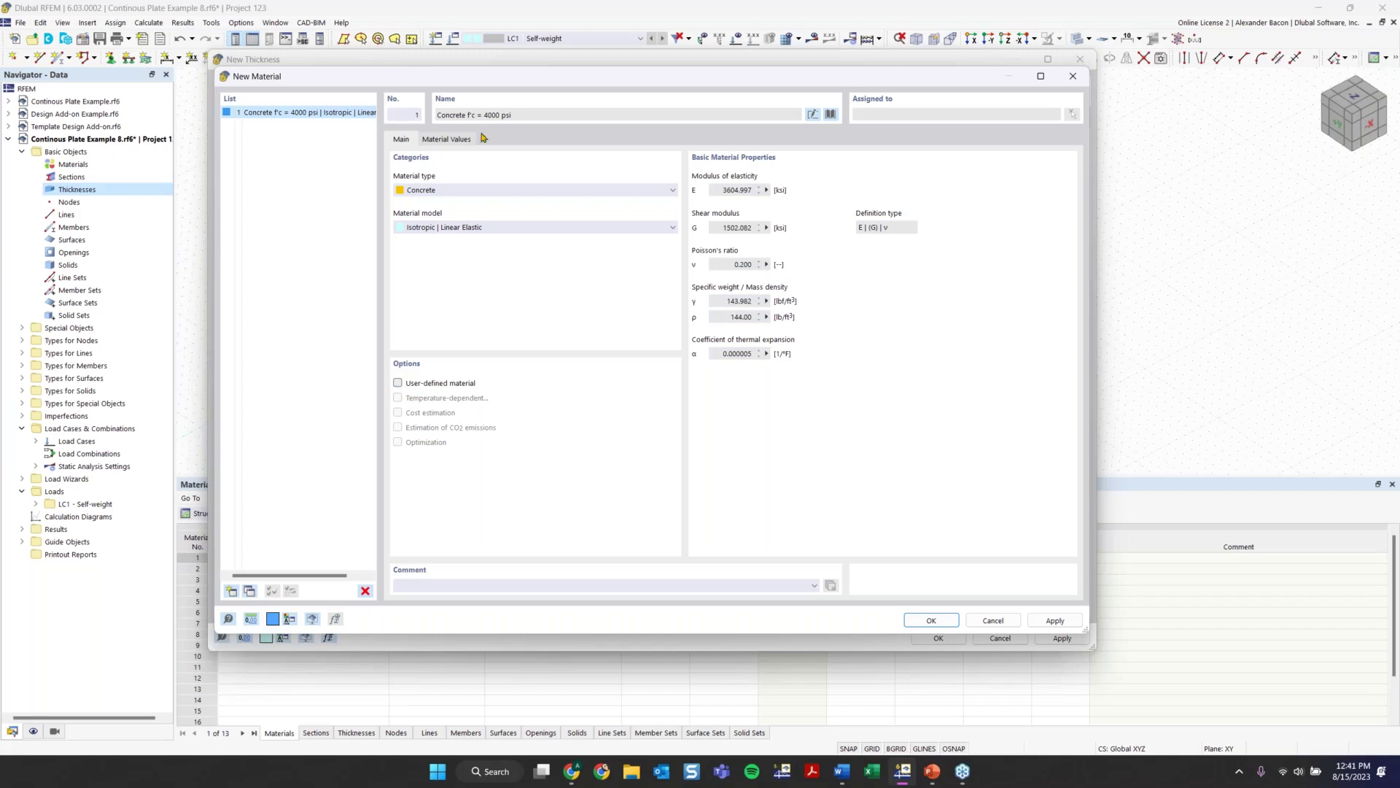
click(398, 385)
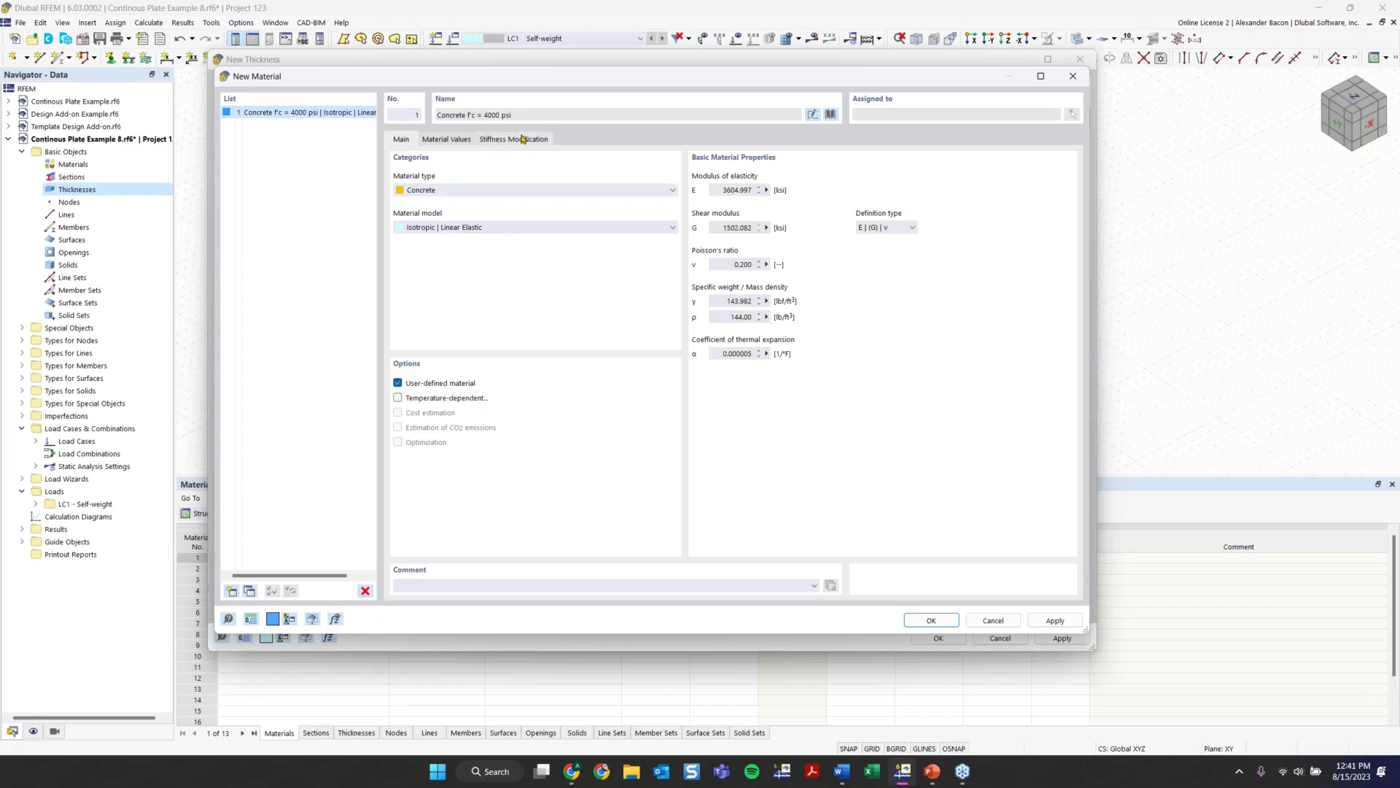
click(522, 140)
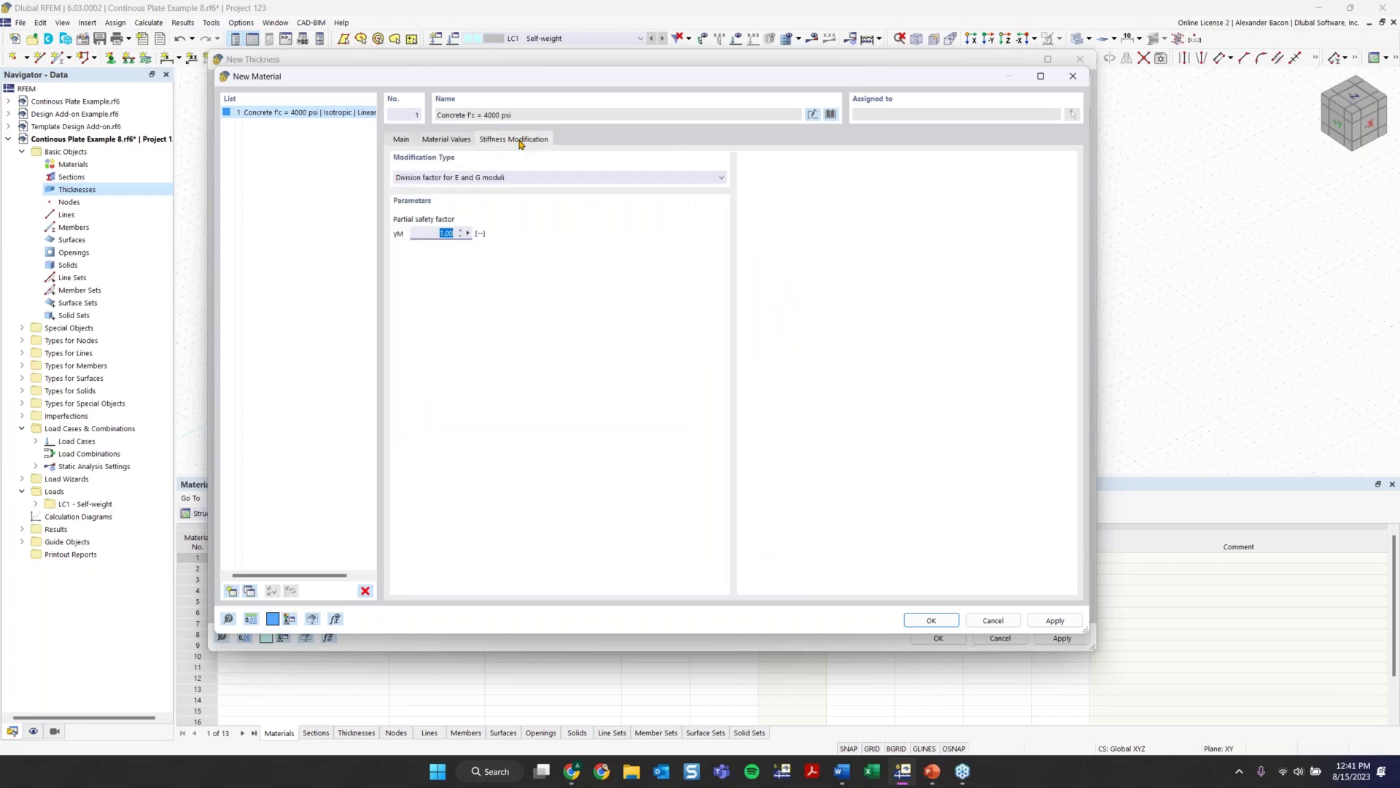
click(447, 140)
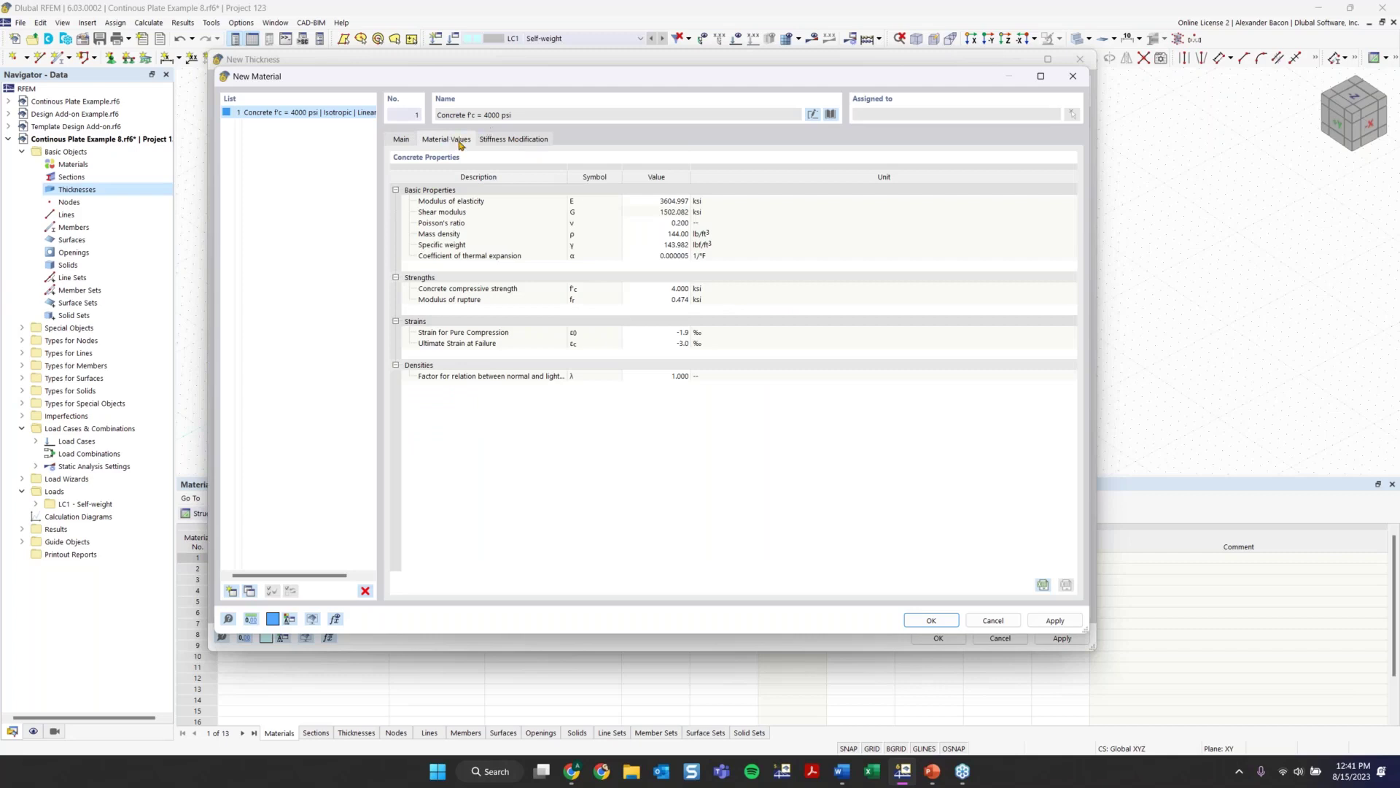
click(665, 234)
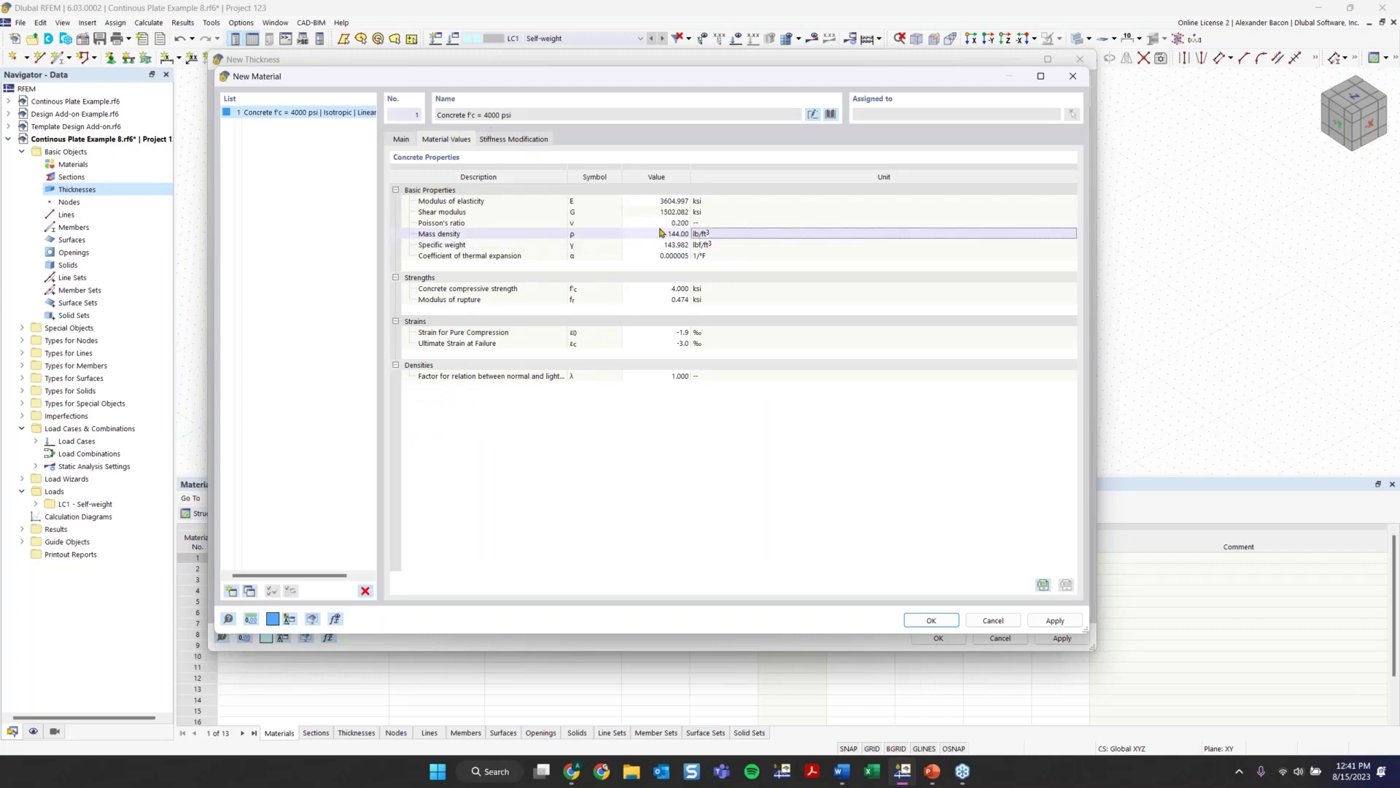
click(401, 138)
click(398, 383)
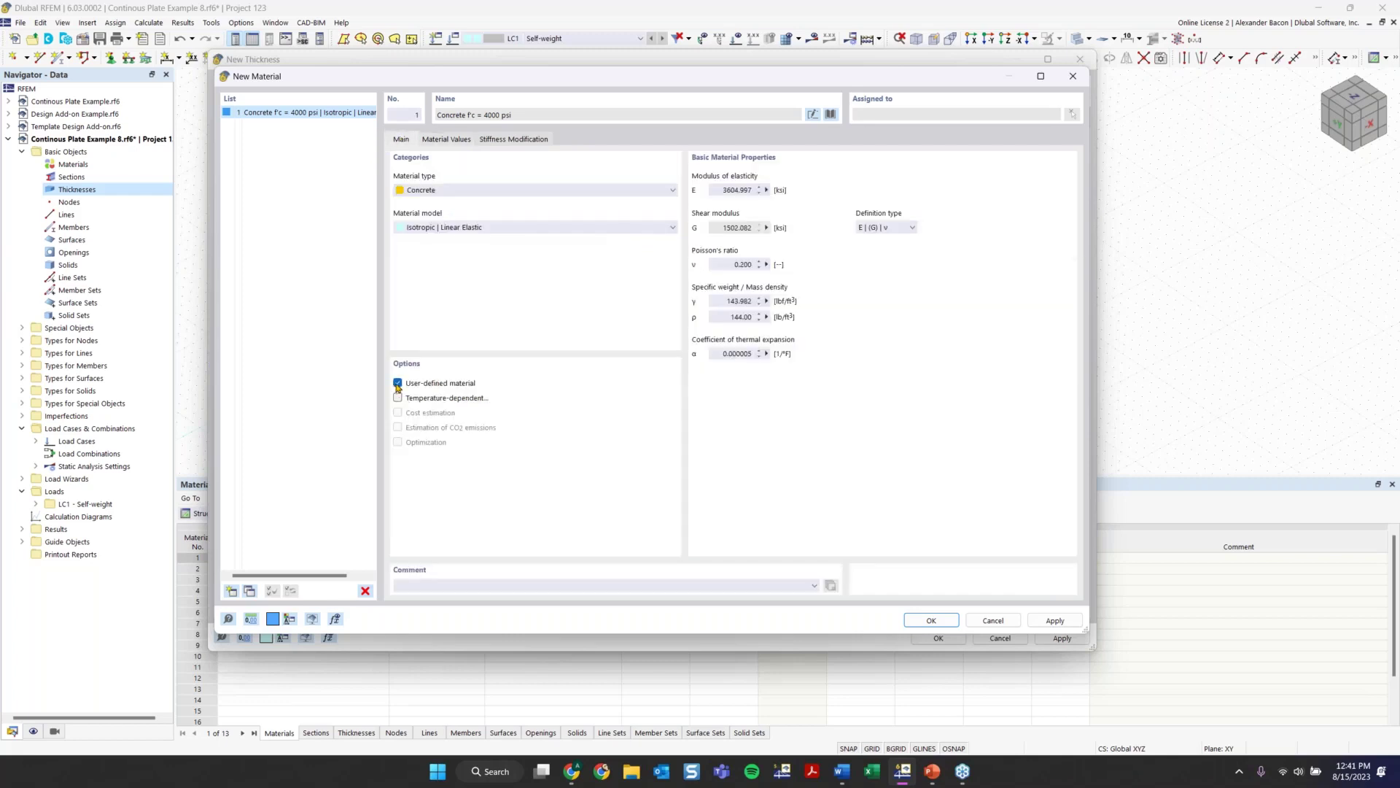
click(445, 139)
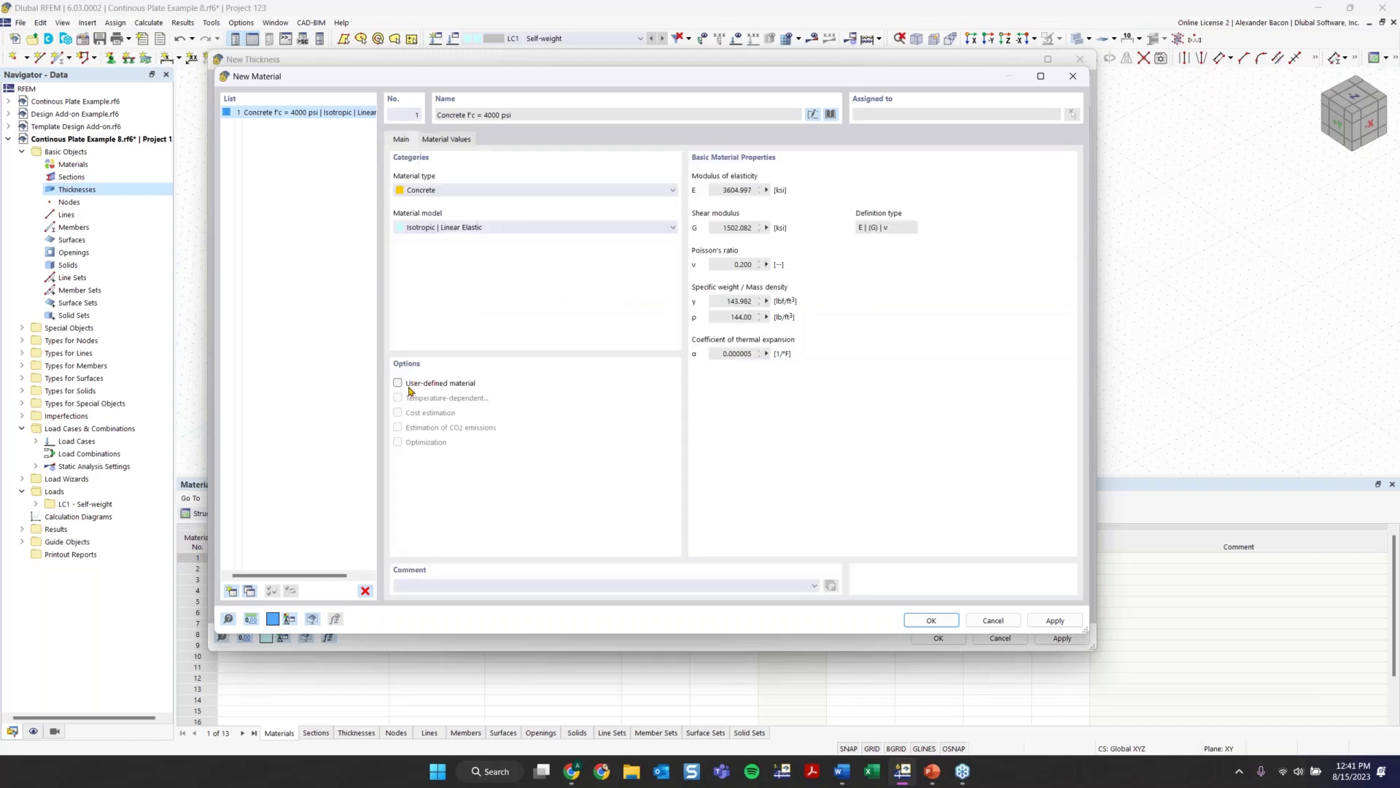
Step: Make the 4000 psi concrete a user-defined material, set its Poisson's ratio to 0, and accept the material
click(409, 385)
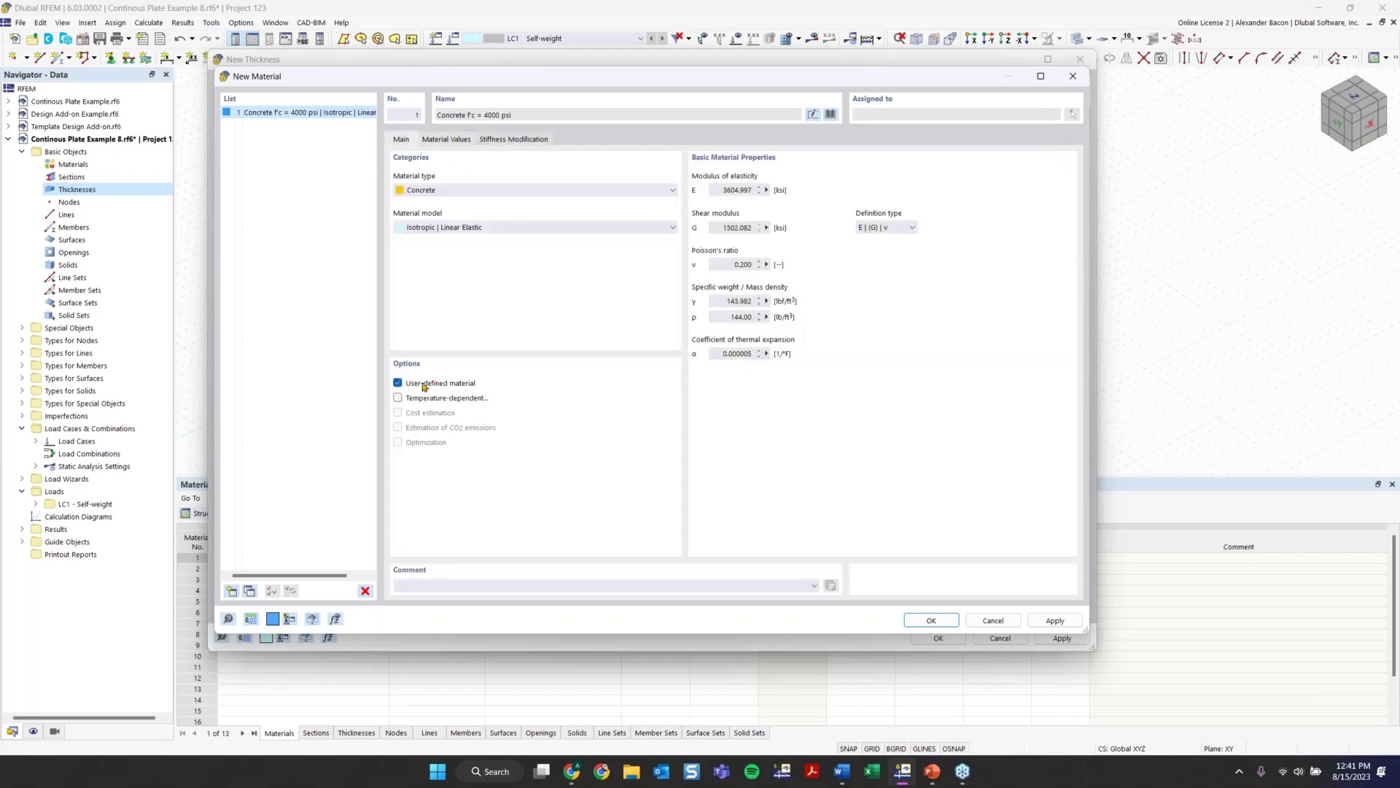
click(458, 138)
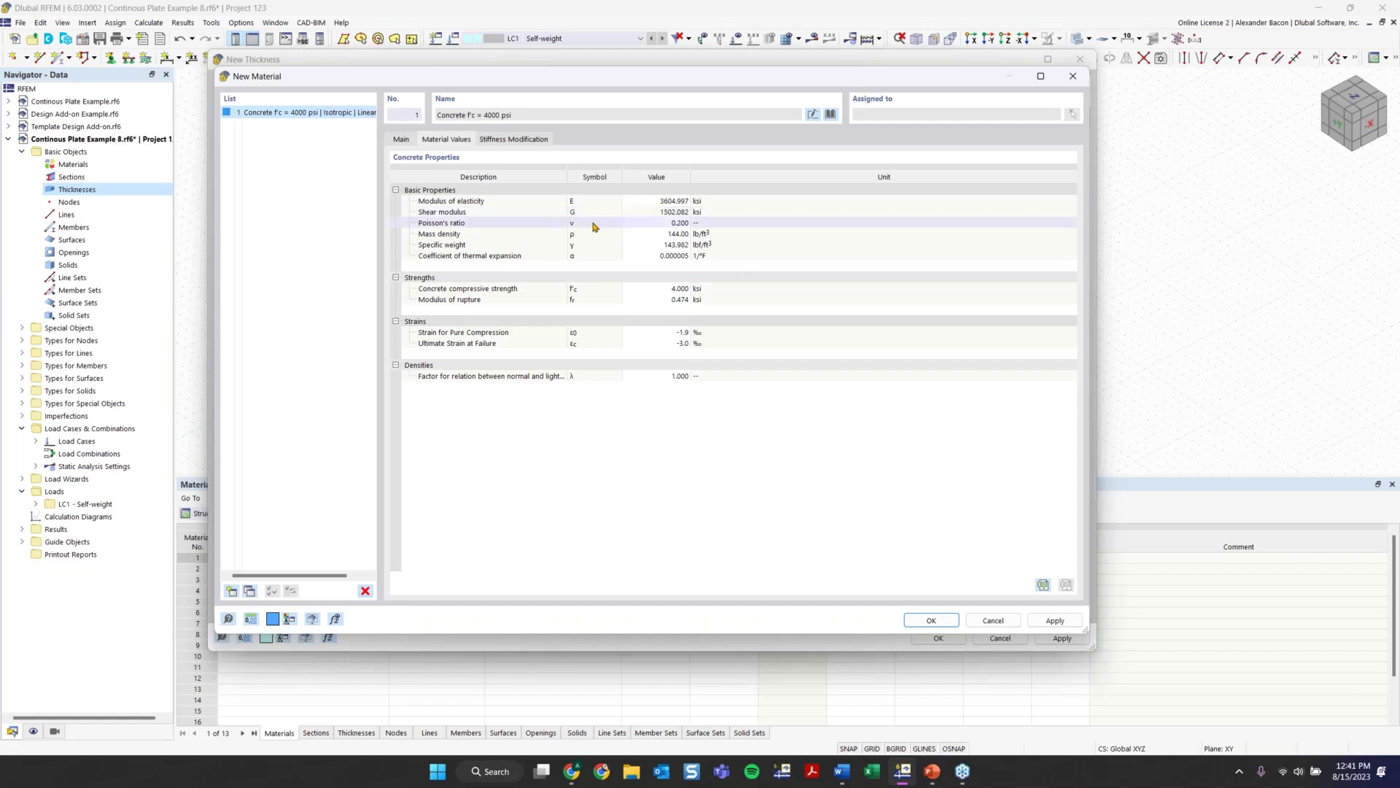
click(677, 224)
text(0)
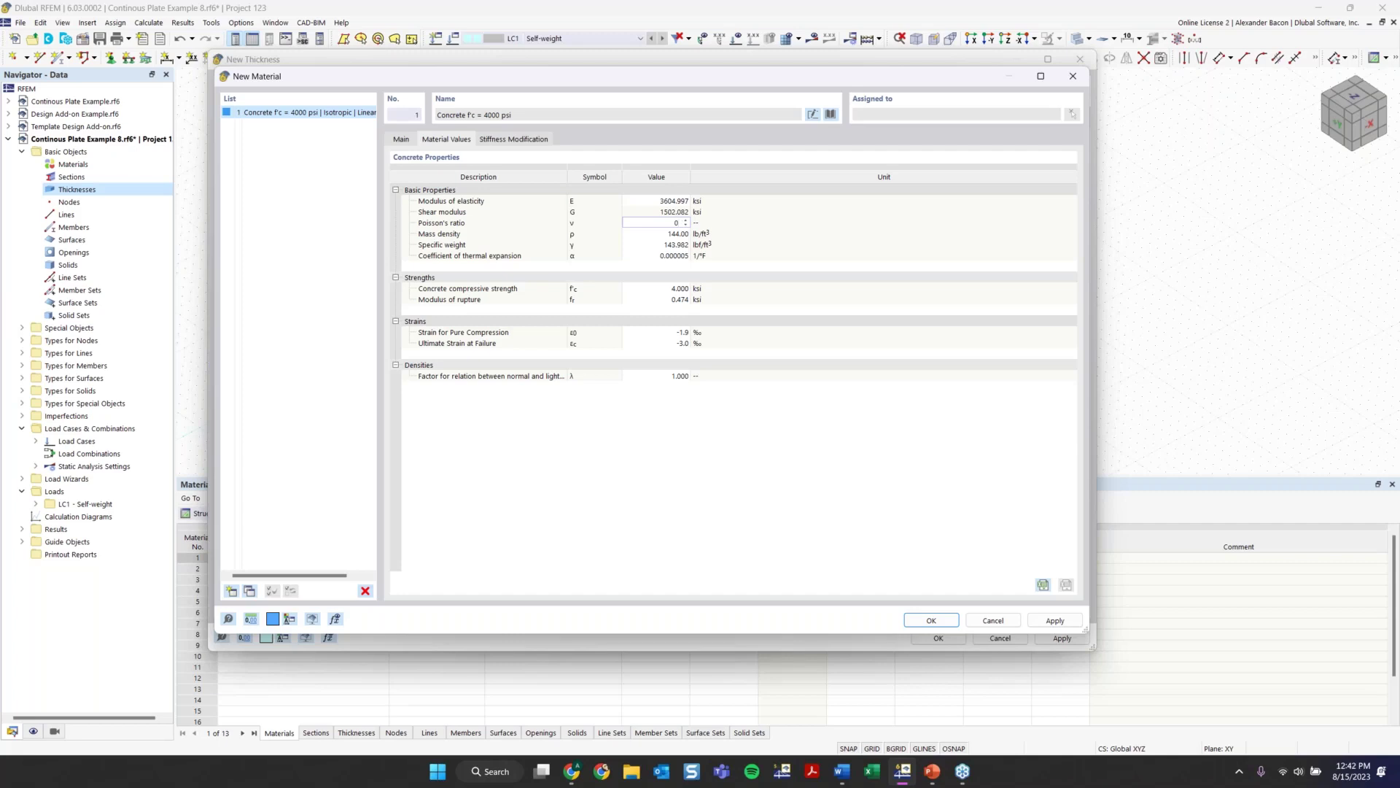
click(940, 618)
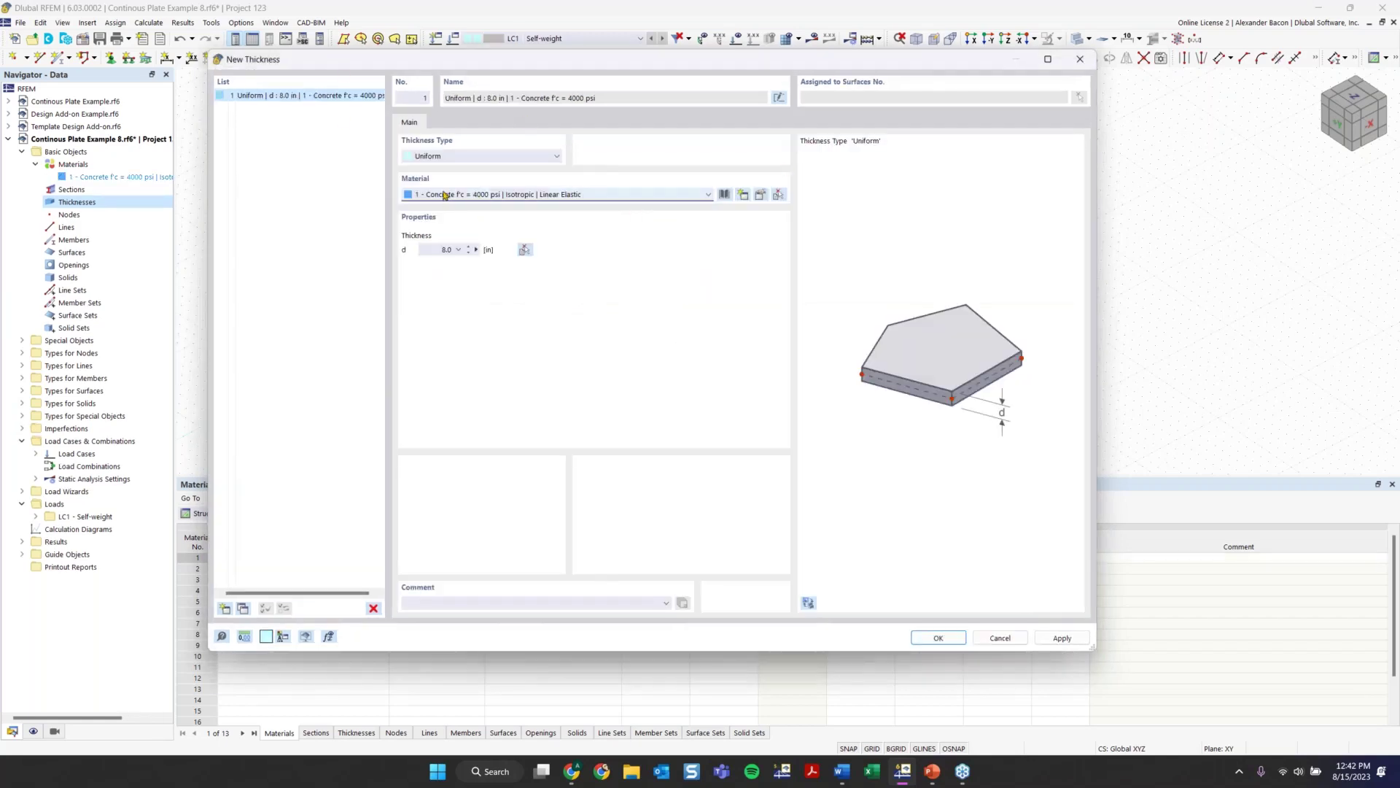
Step: Set the uniform thickness d to 12 in and accept the new thickness
double_click(441, 250)
text(12)
click(938, 637)
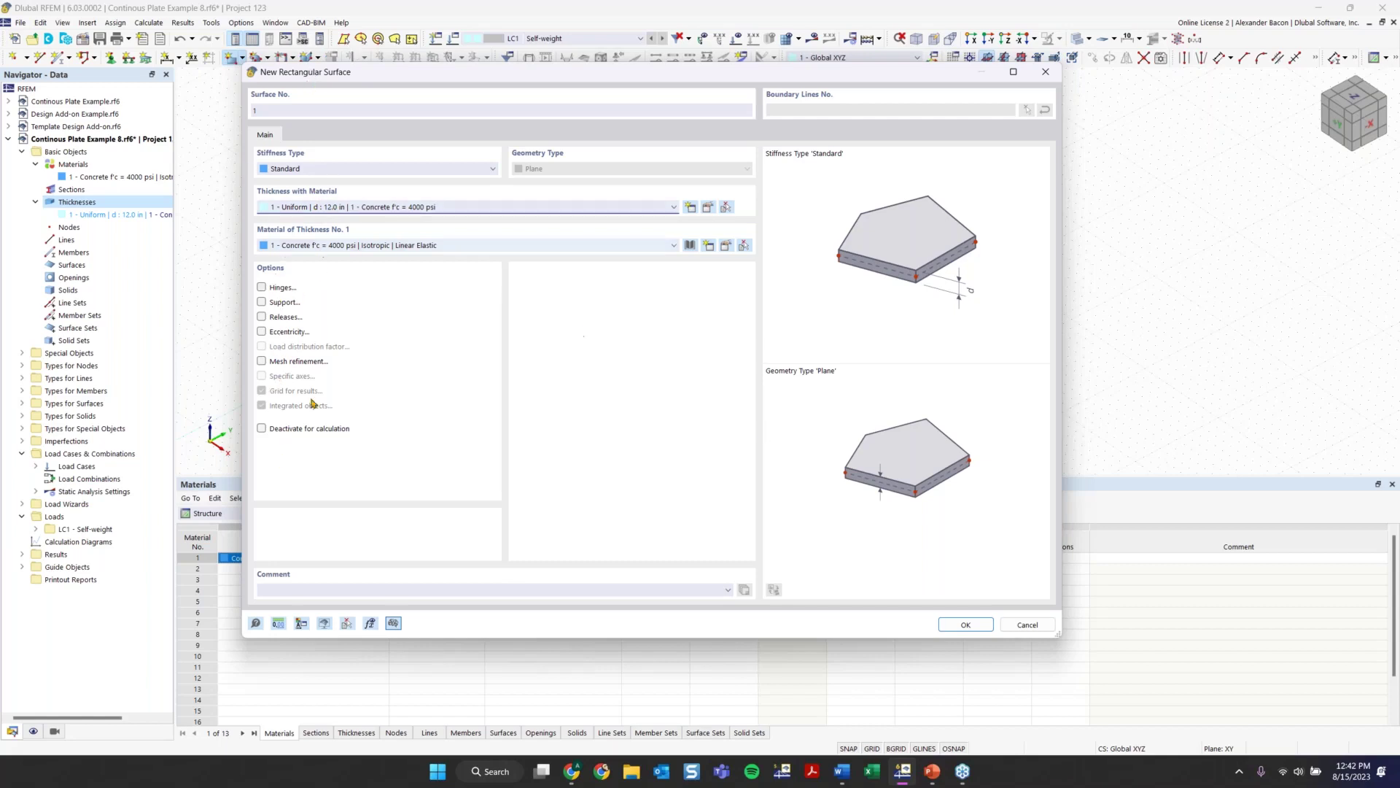
Step: Accept the surface settings and draw the rectangular plate from the origin to X 32 ft, Y 16 ft, Z 0 ft
click(964, 626)
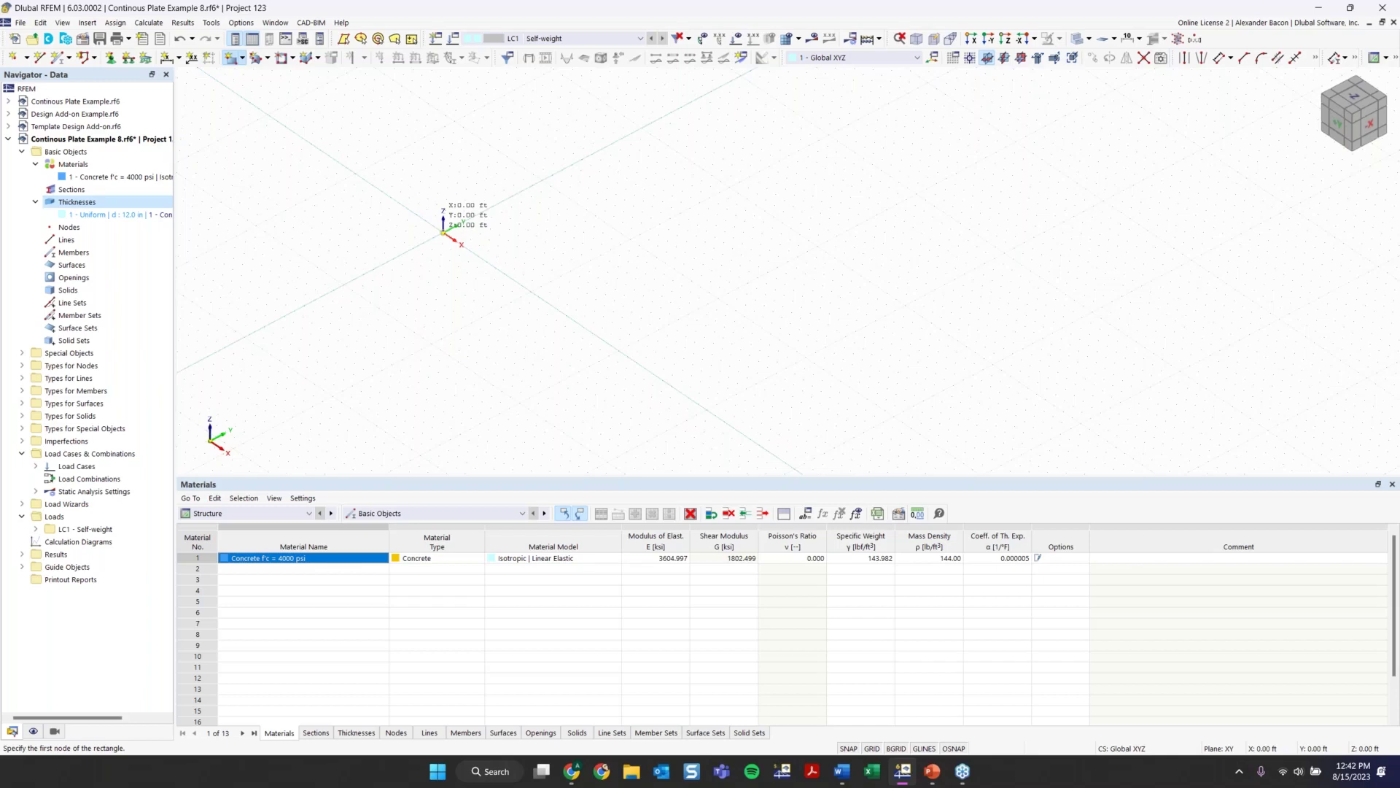
click(444, 232)
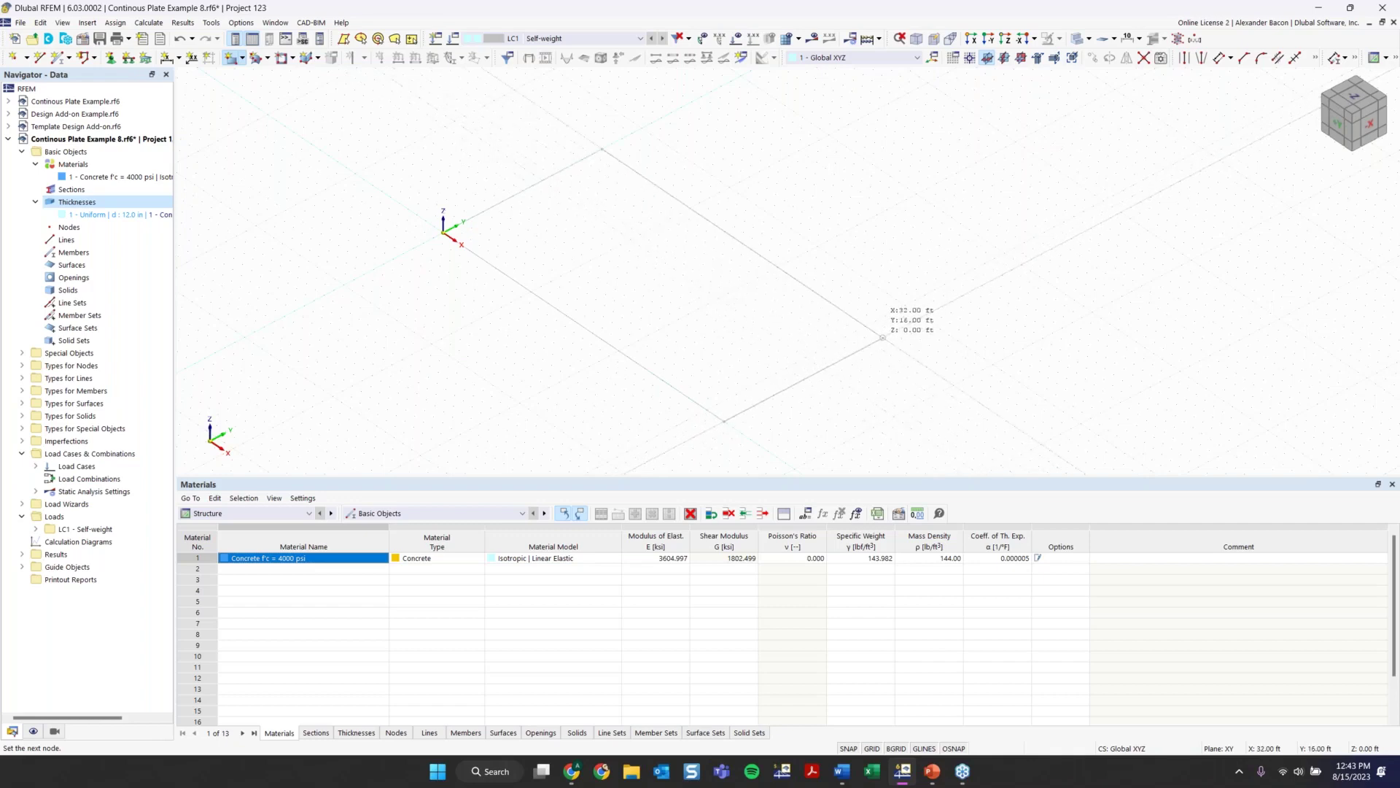
click(883, 338)
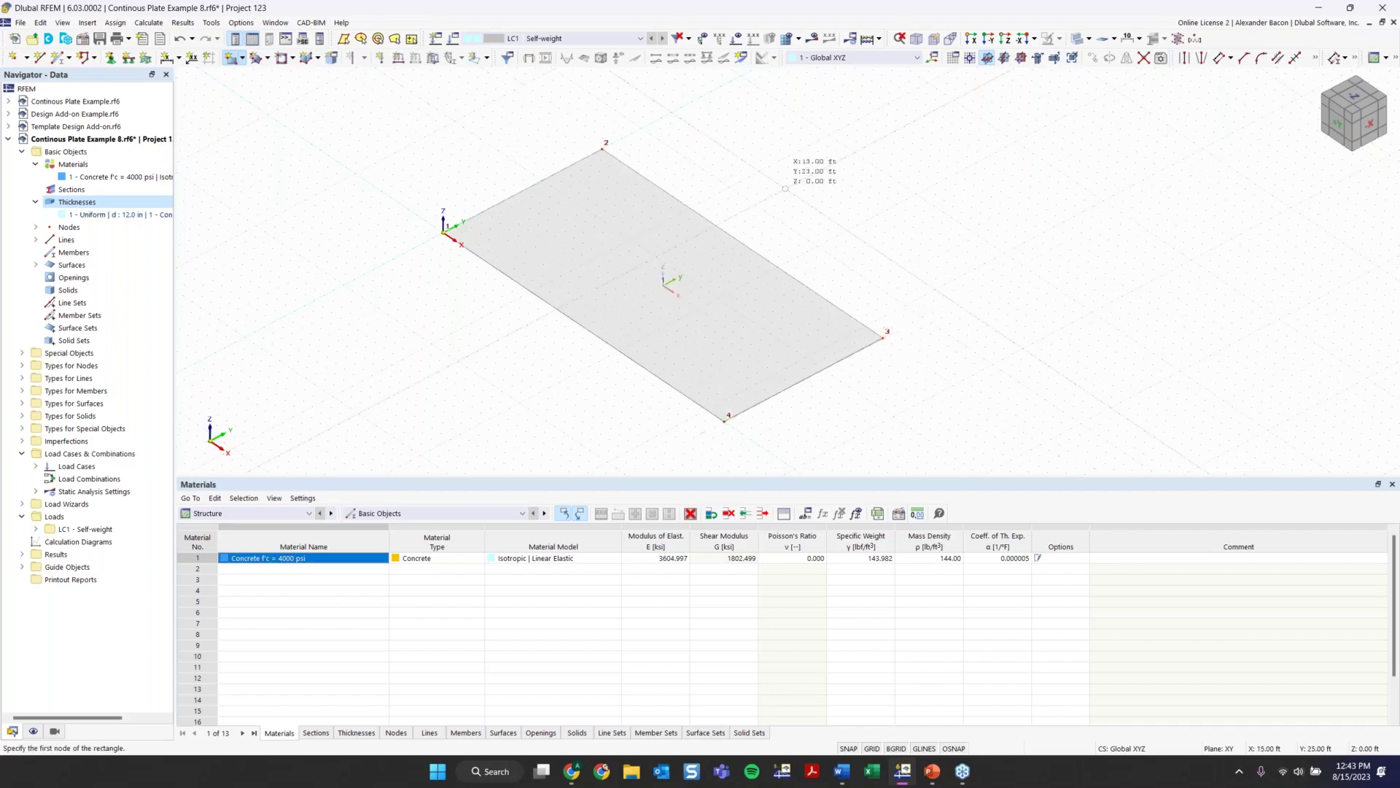
scroll(662, 295, down, 1)
scroll(830, 339, down, 1)
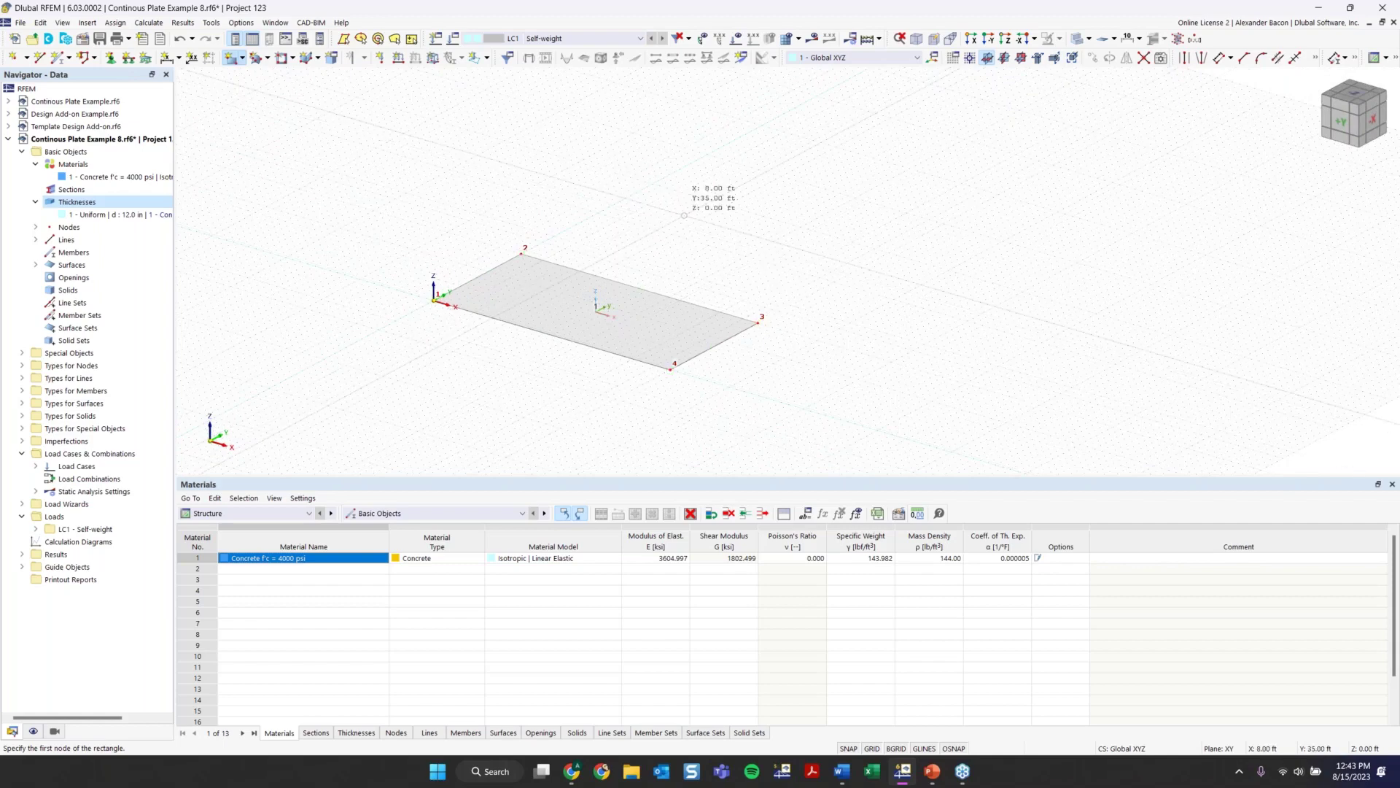
key(Escape)
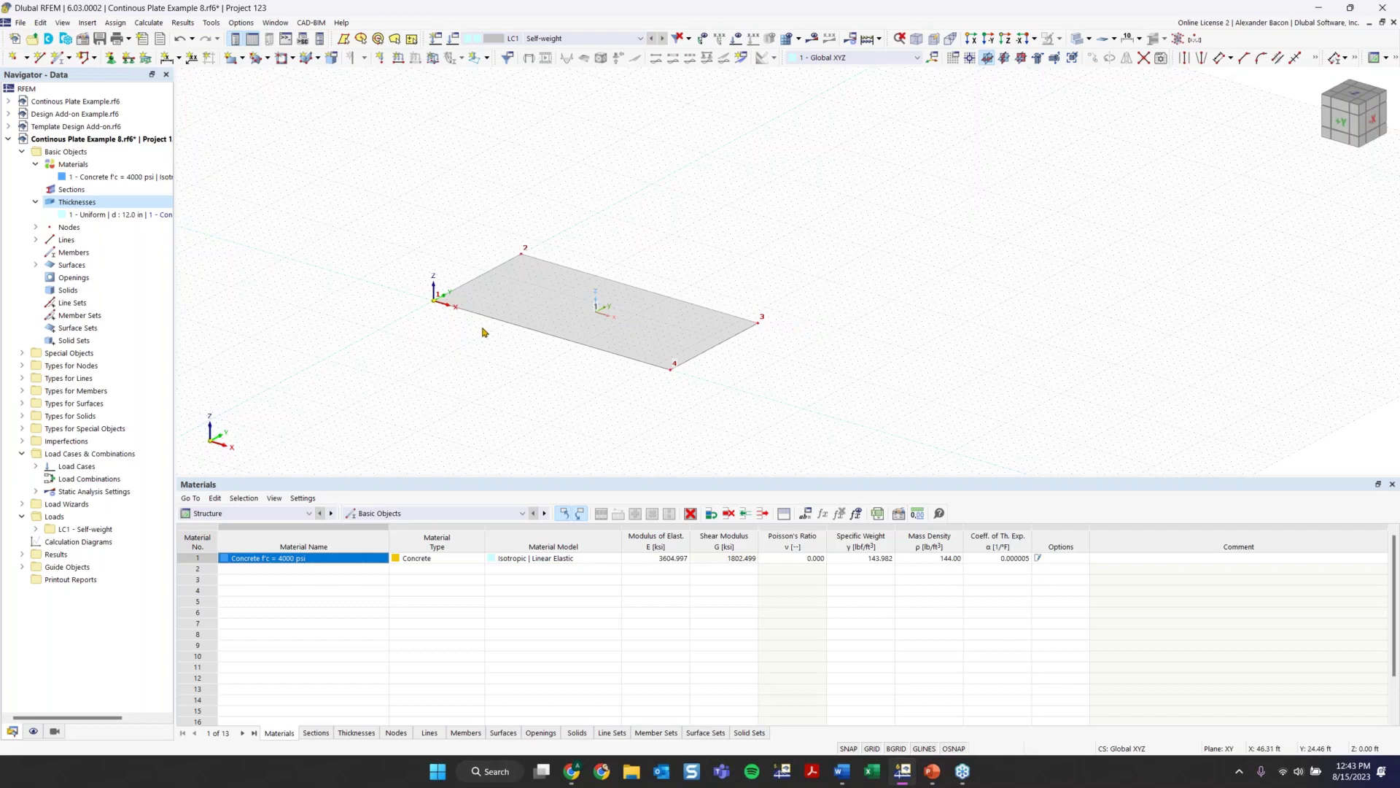
ctrl+middle_drag(733, 379, 687, 401)
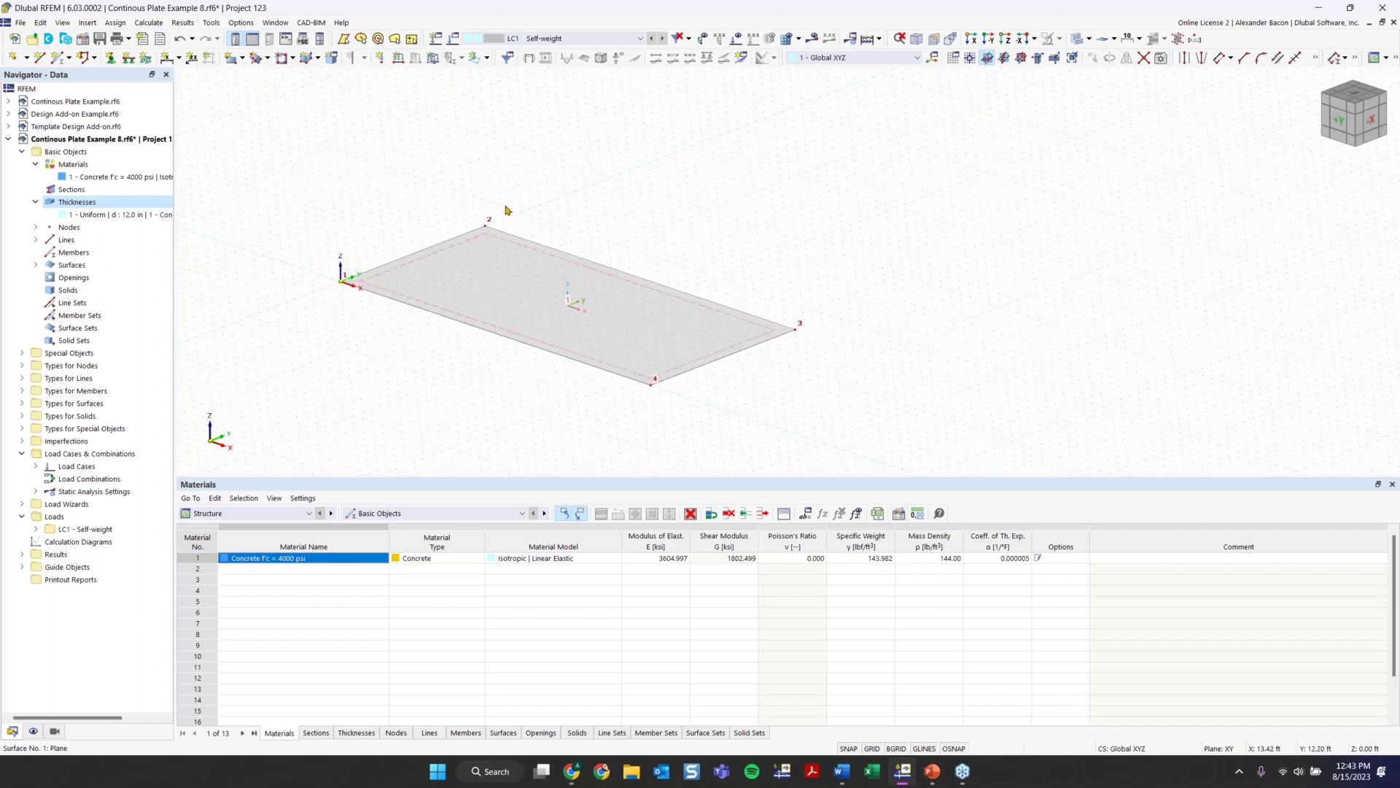
click(517, 333)
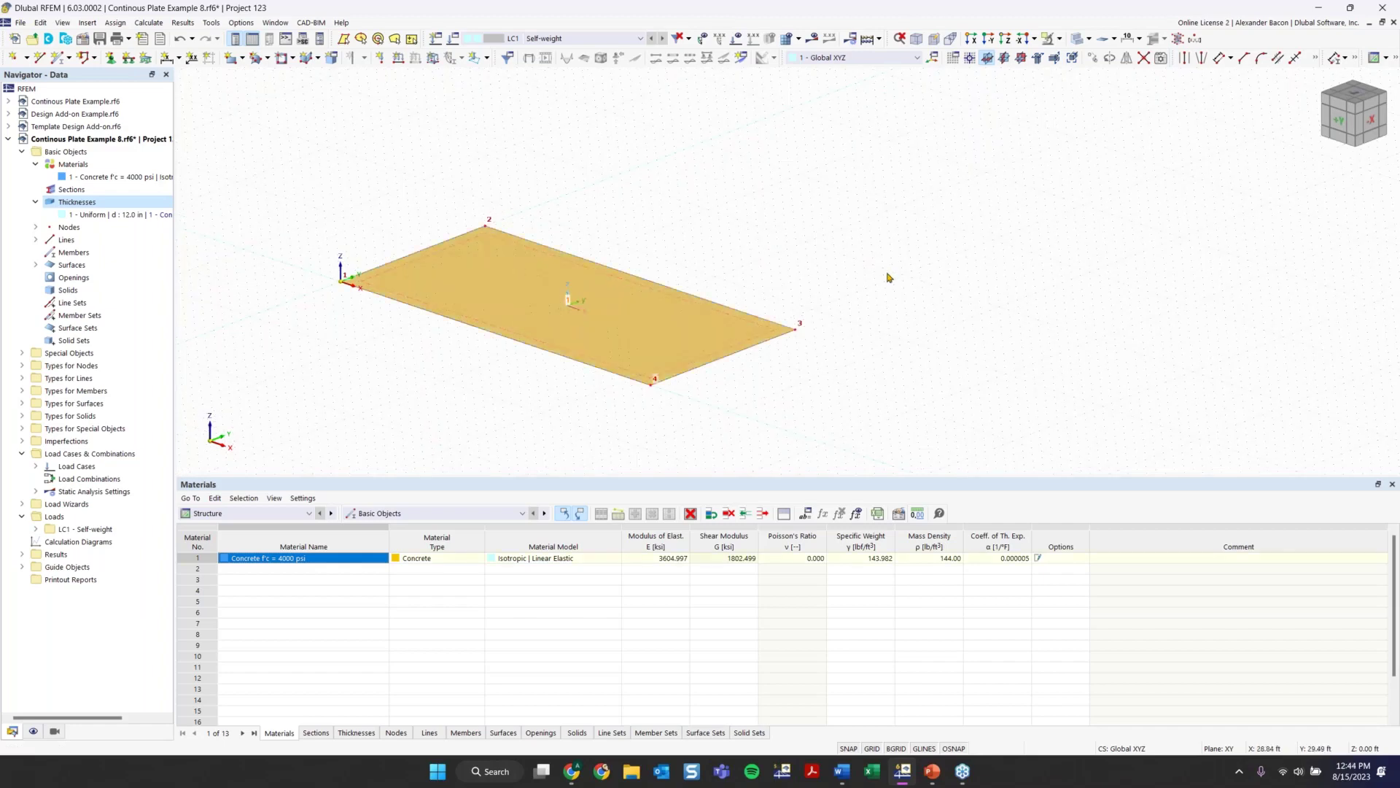
scroll(890, 293, down, 3)
middle_drag(892, 327, 764, 298)
ctrl+middle_drag(765, 297, 512, 374)
click(819, 357)
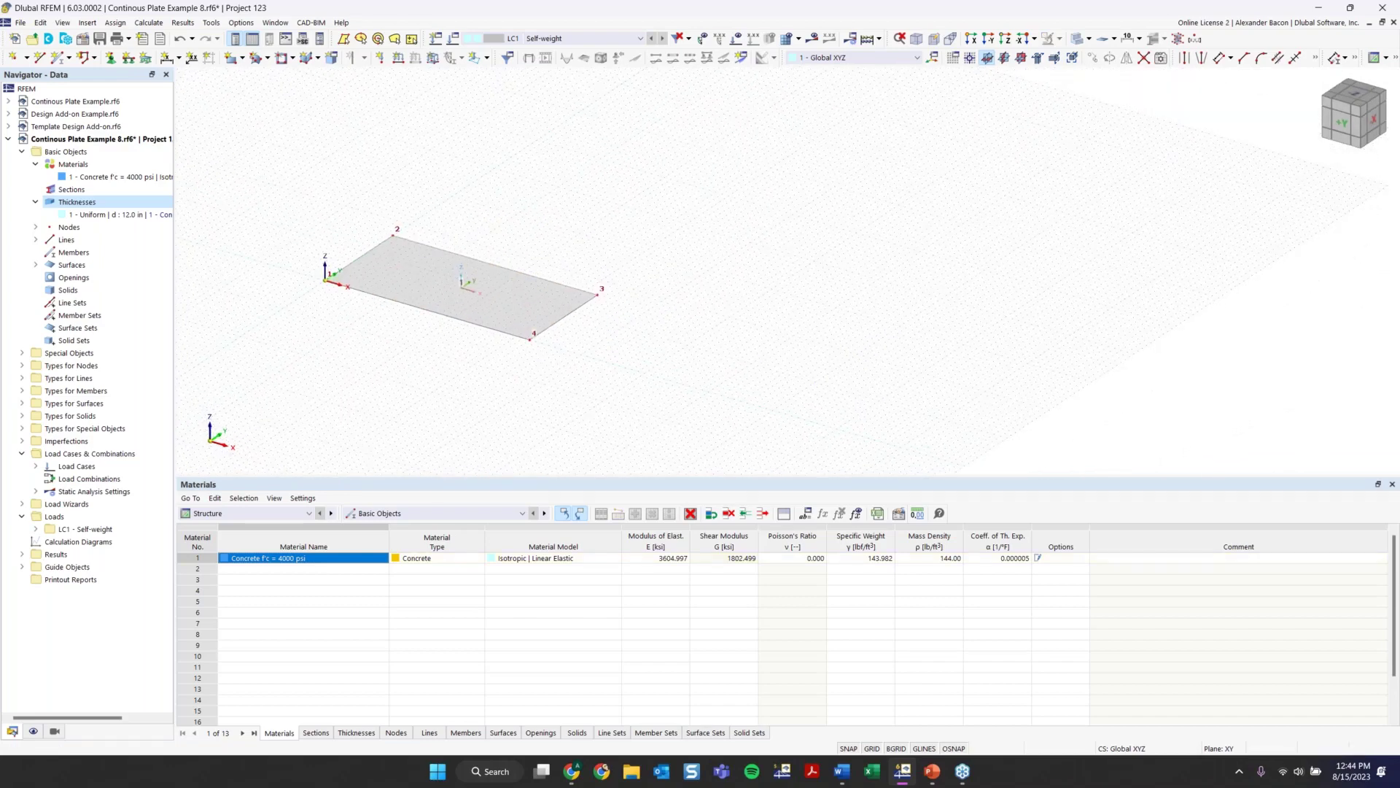
Step: Start assigning a line support for the plate, with the predefined hinged type as the support
scroll(700, 360, down, 4)
scroll(518, 300, up, 1)
scroll(530, 302, up, 2)
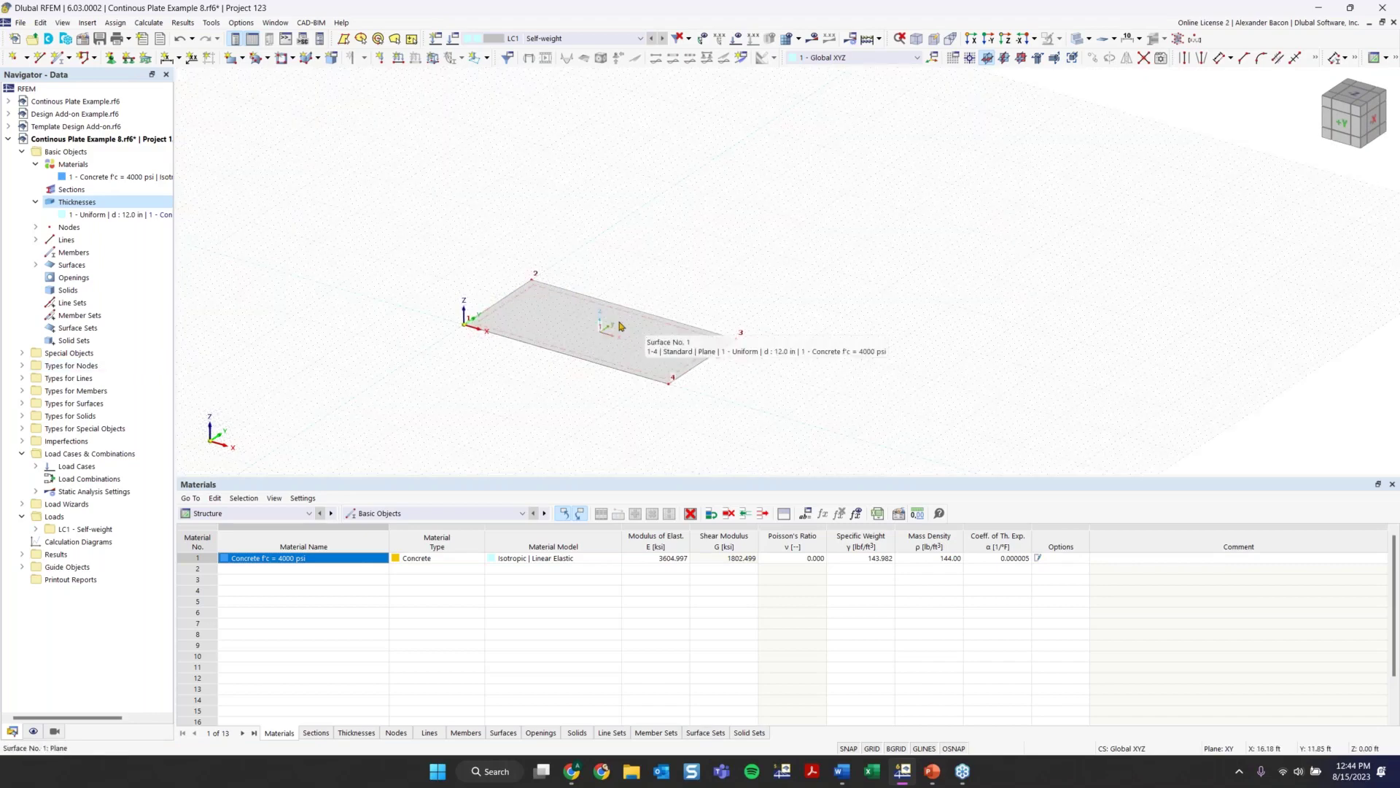
ctrl+middle_drag(547, 391, 566, 314)
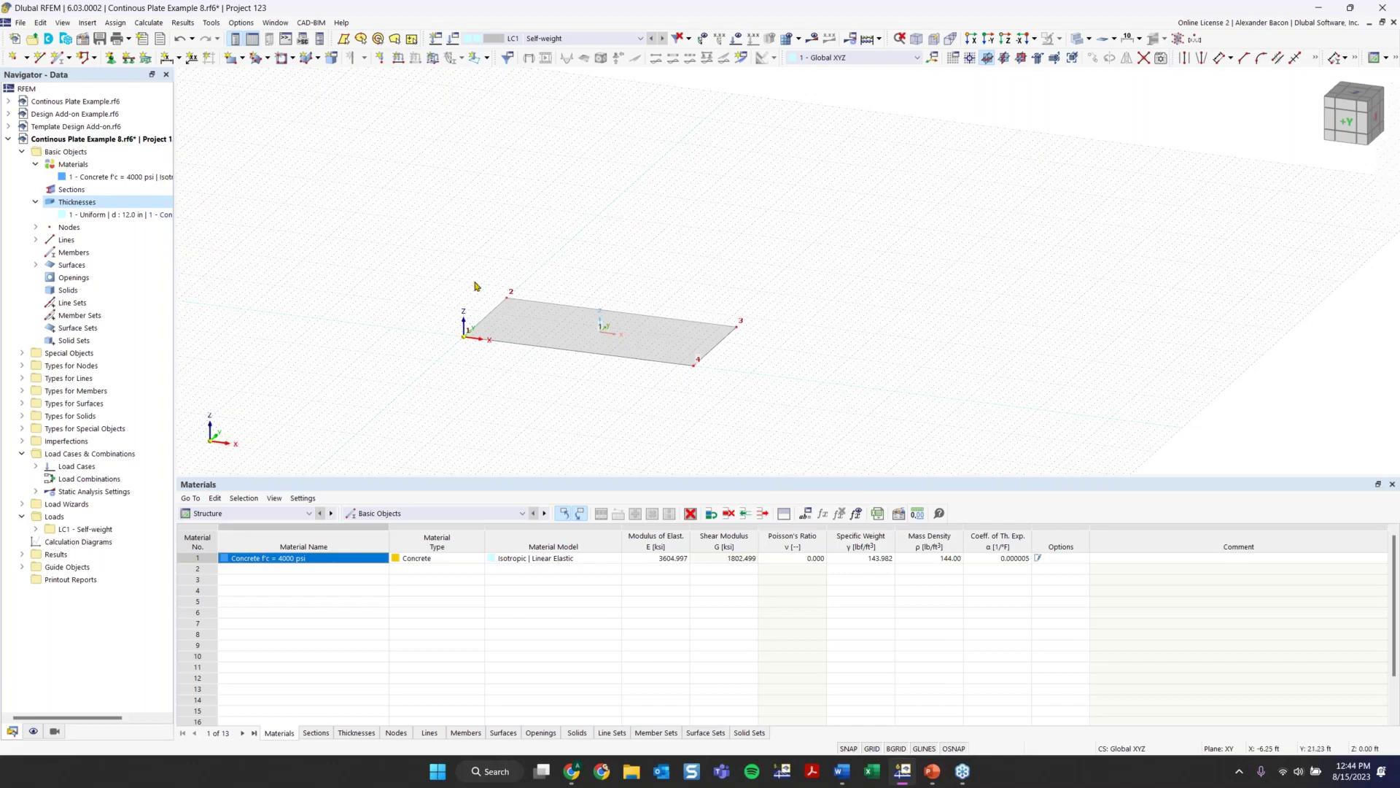
scroll(511, 335, up, 3)
middle_drag(642, 351, 636, 341)
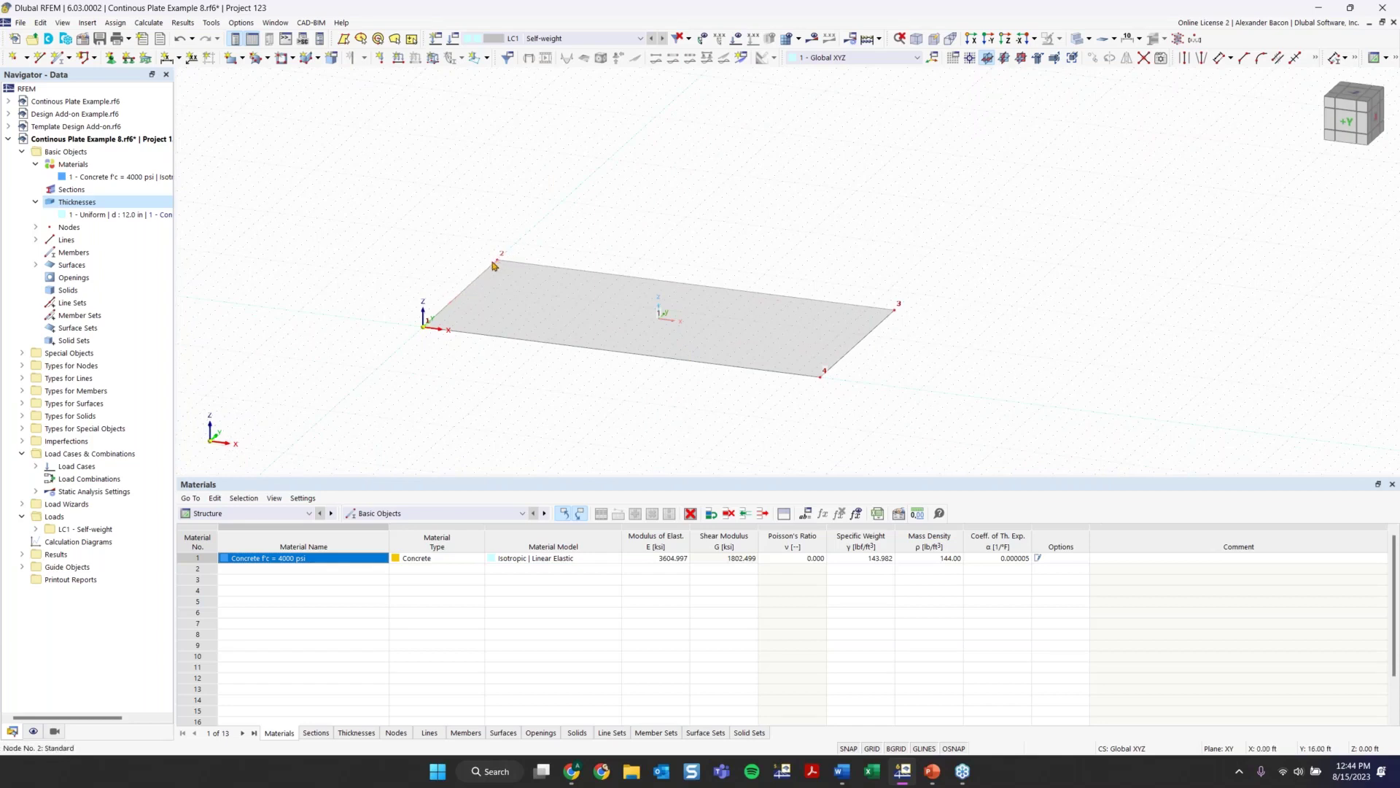
click(113, 62)
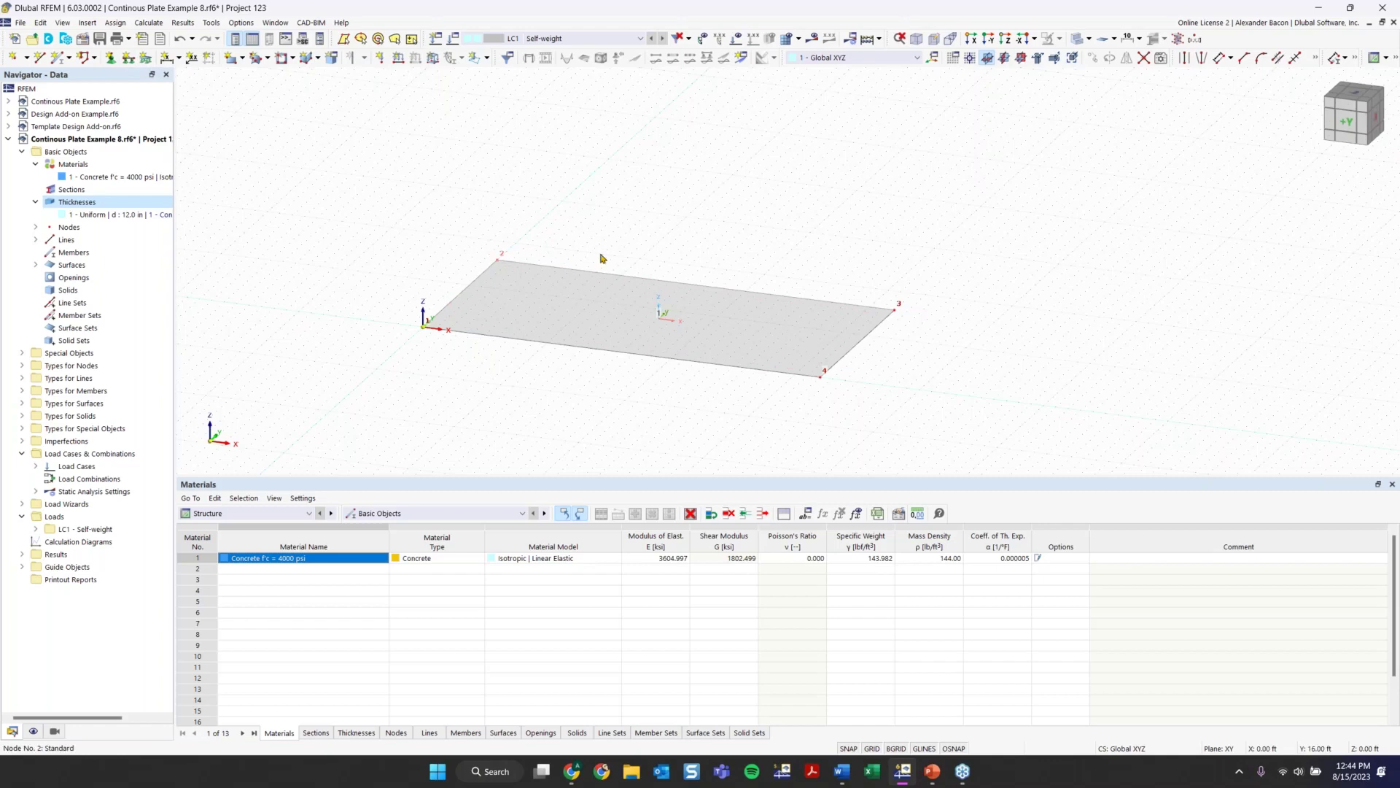
click(128, 58)
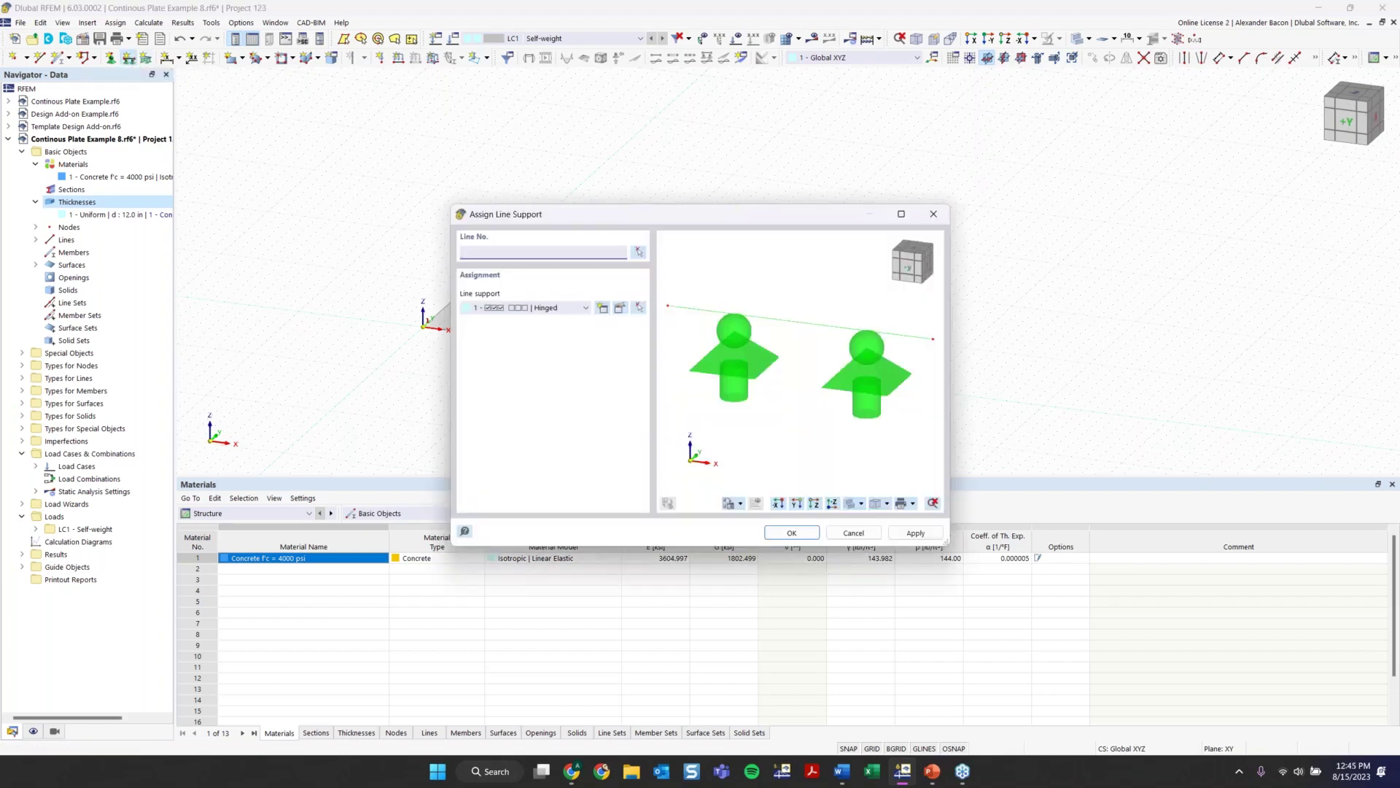
drag(714, 220, 800, 119)
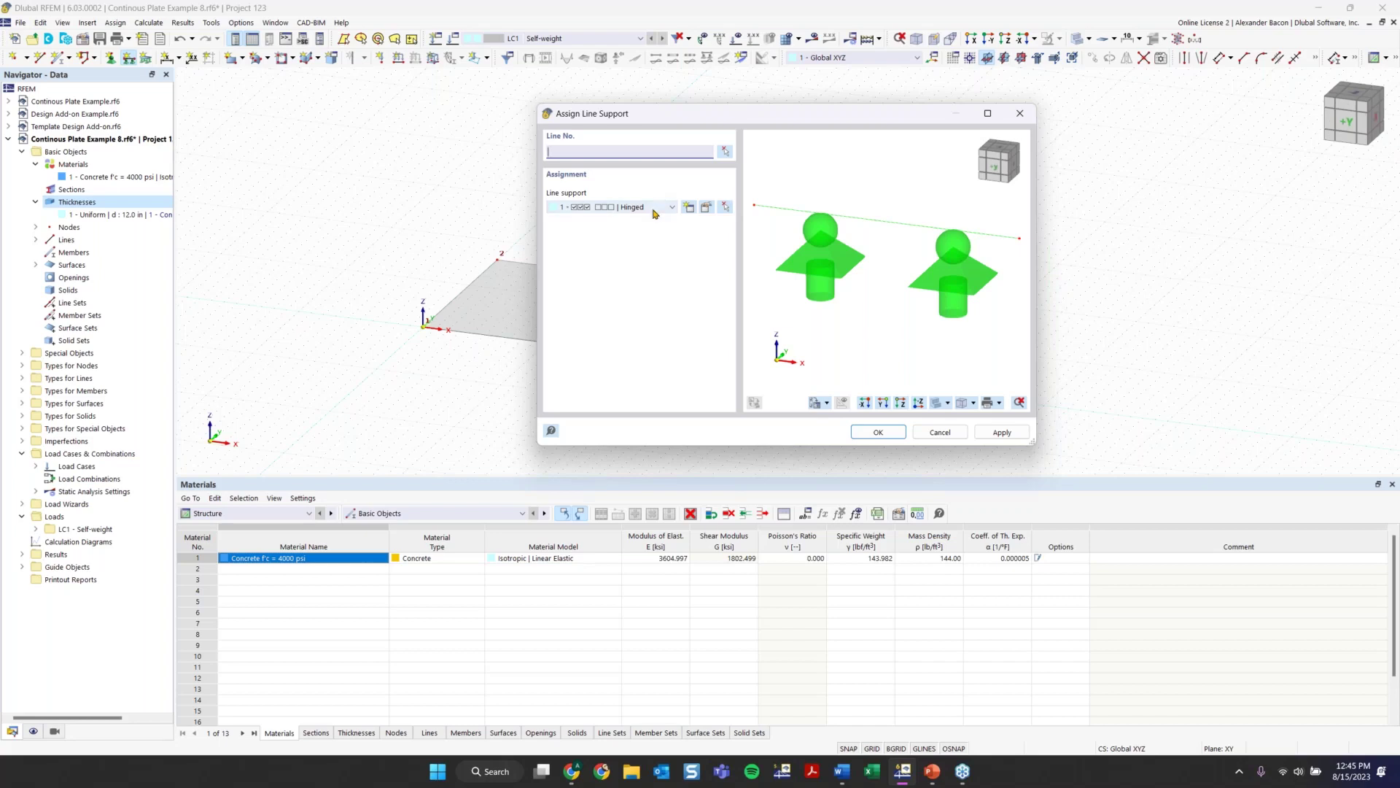
drag(656, 115, 685, 149)
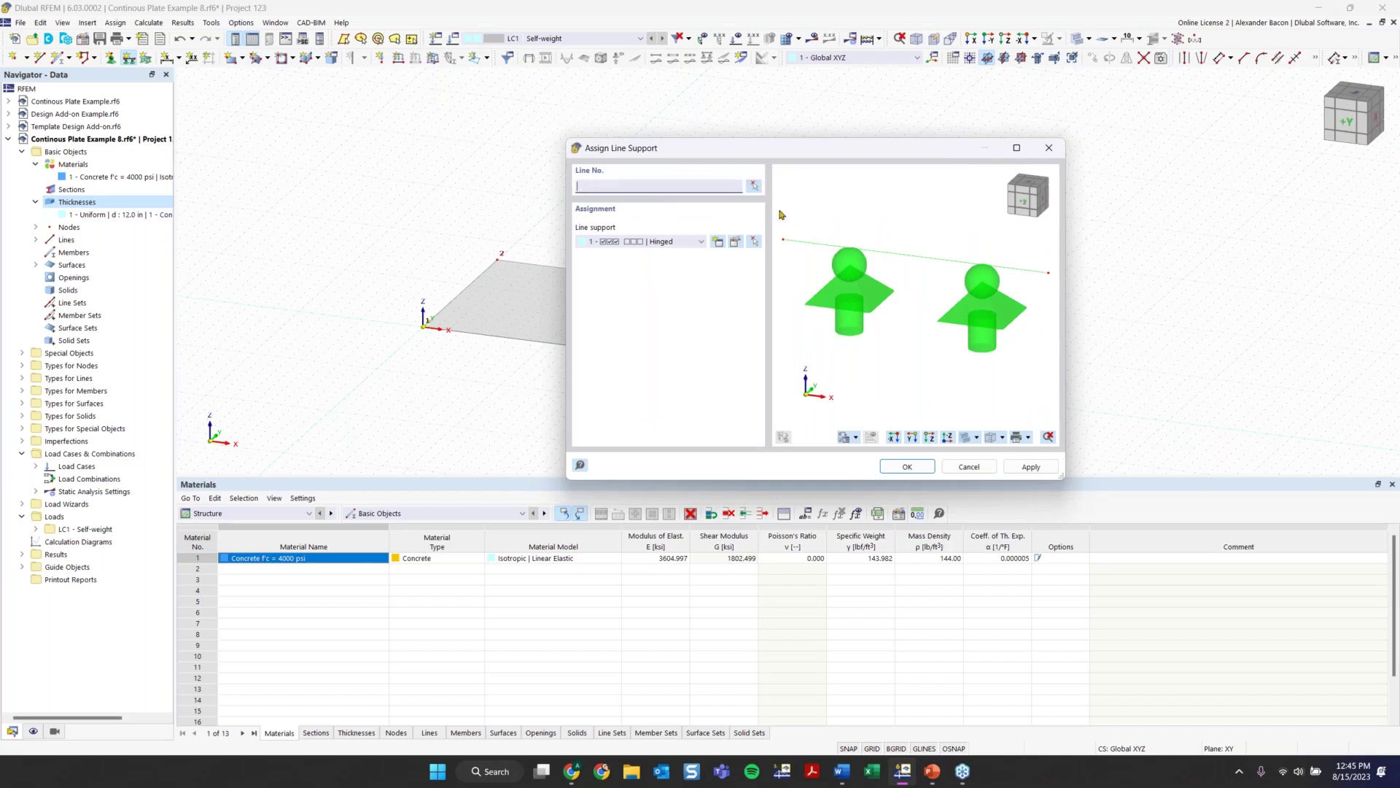
Step: Compare the predefined Rigid and Hinged line support types in the assignment preview, keeping Hinged selected
click(626, 242)
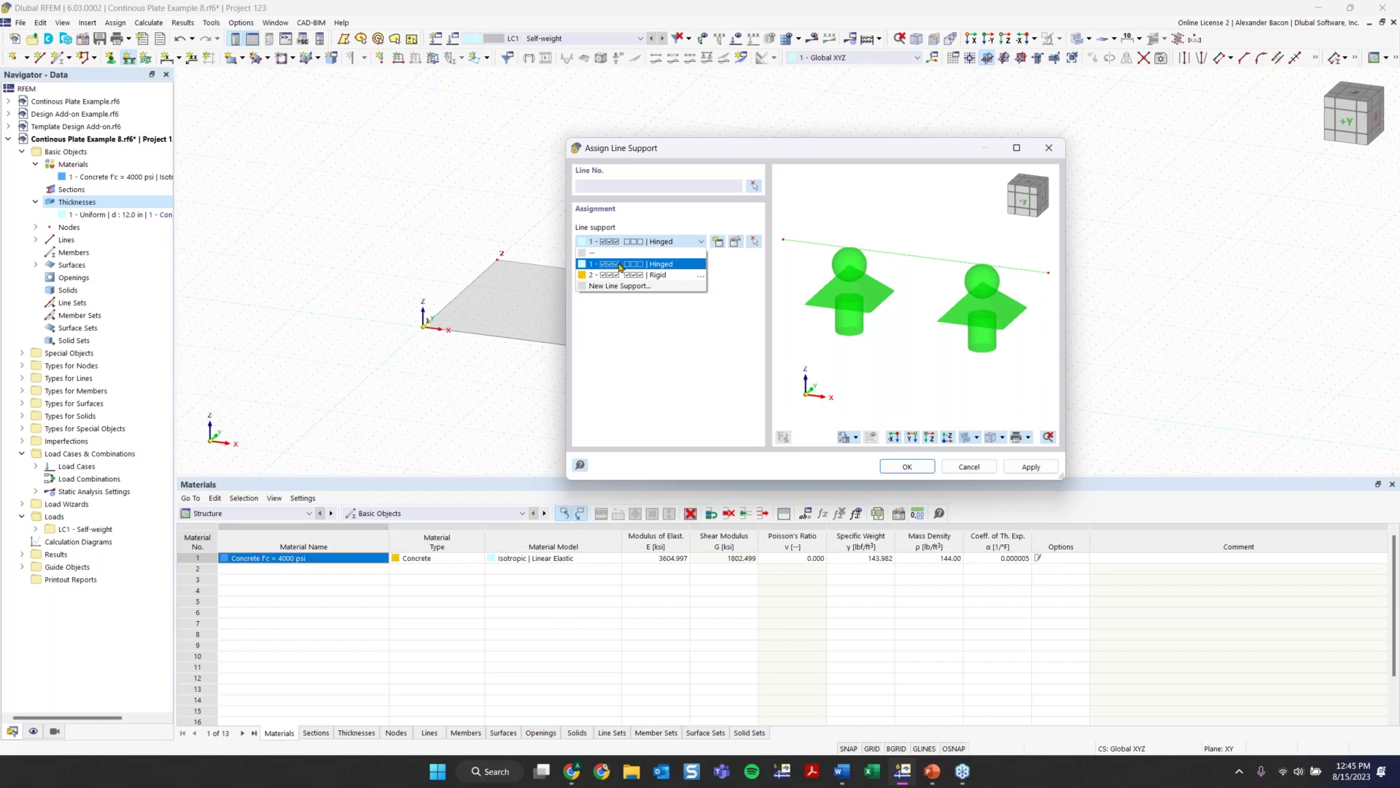
key(Up)
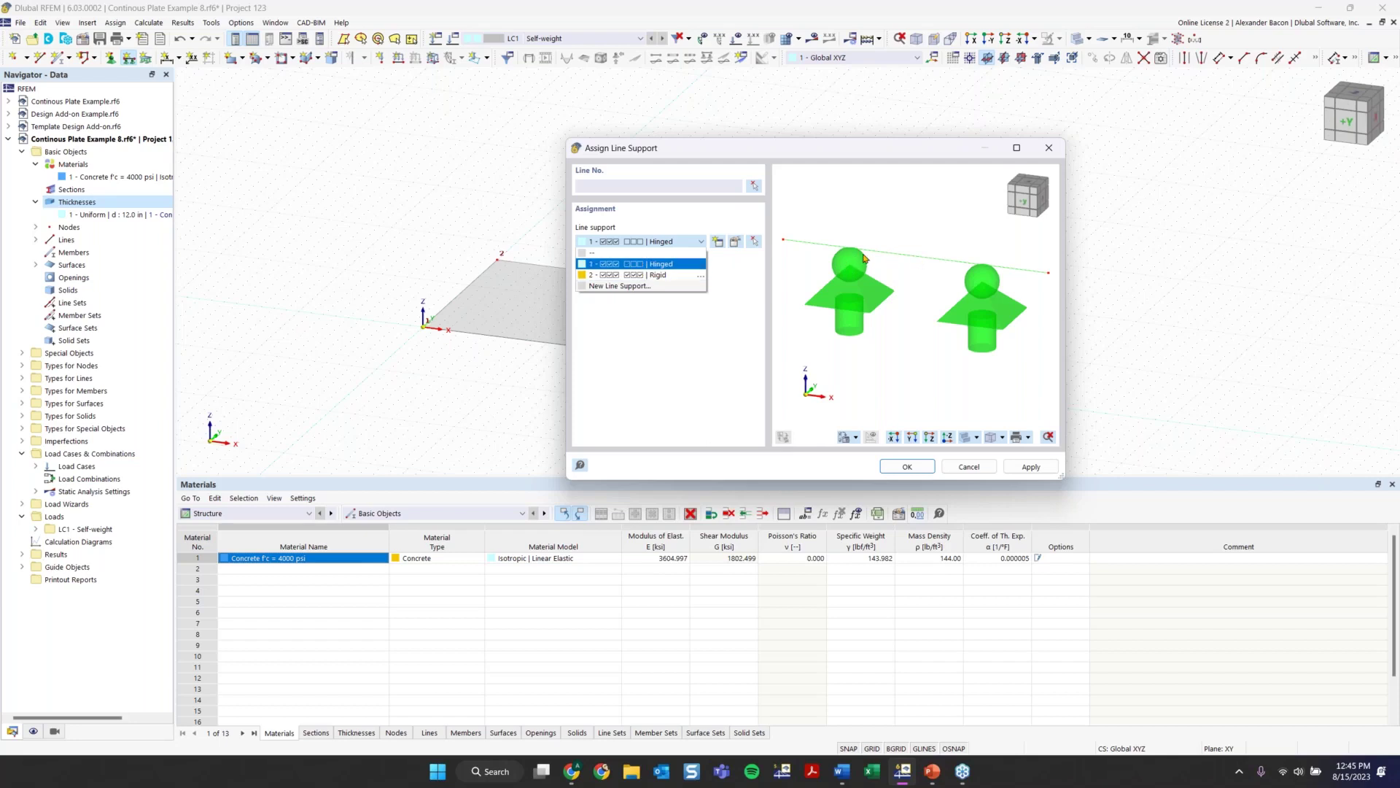
click(661, 275)
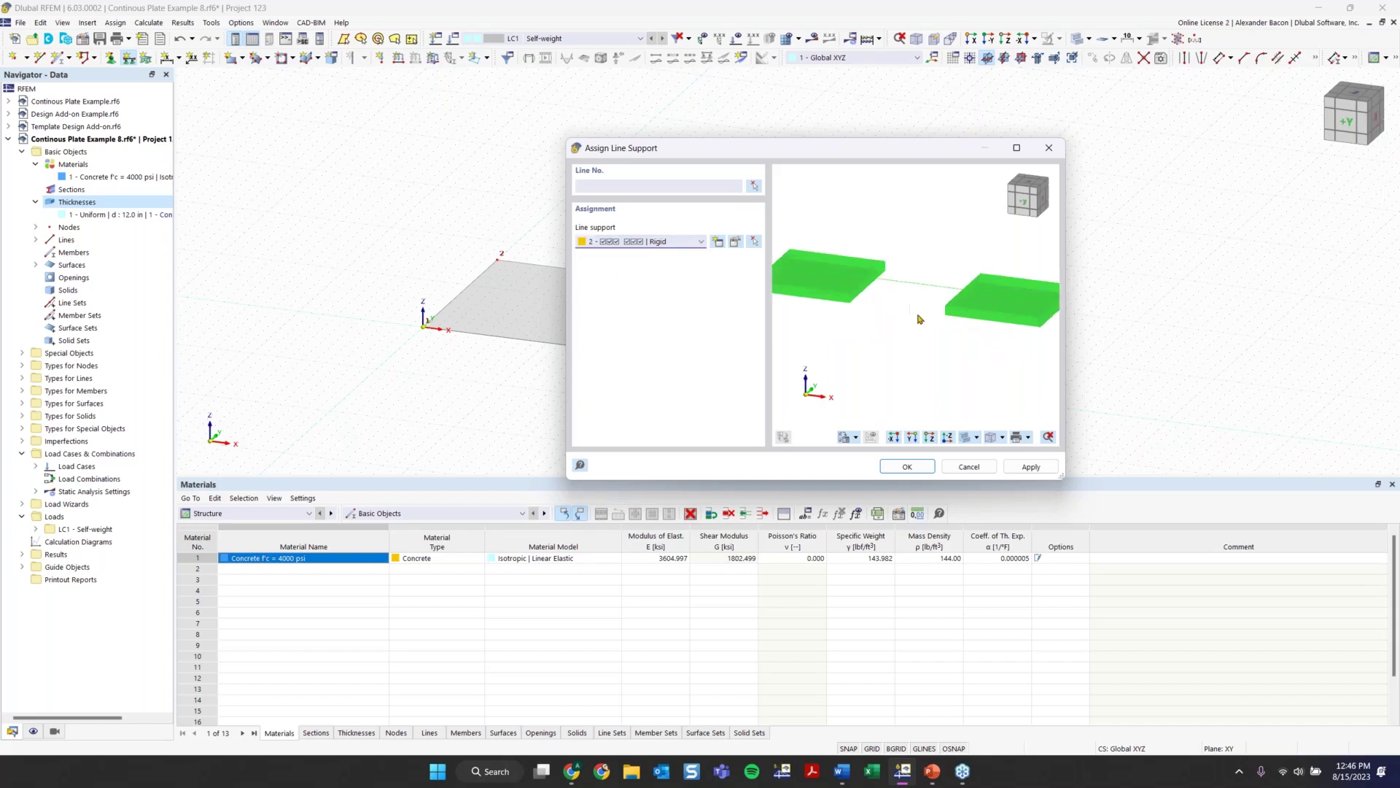
click(640, 243)
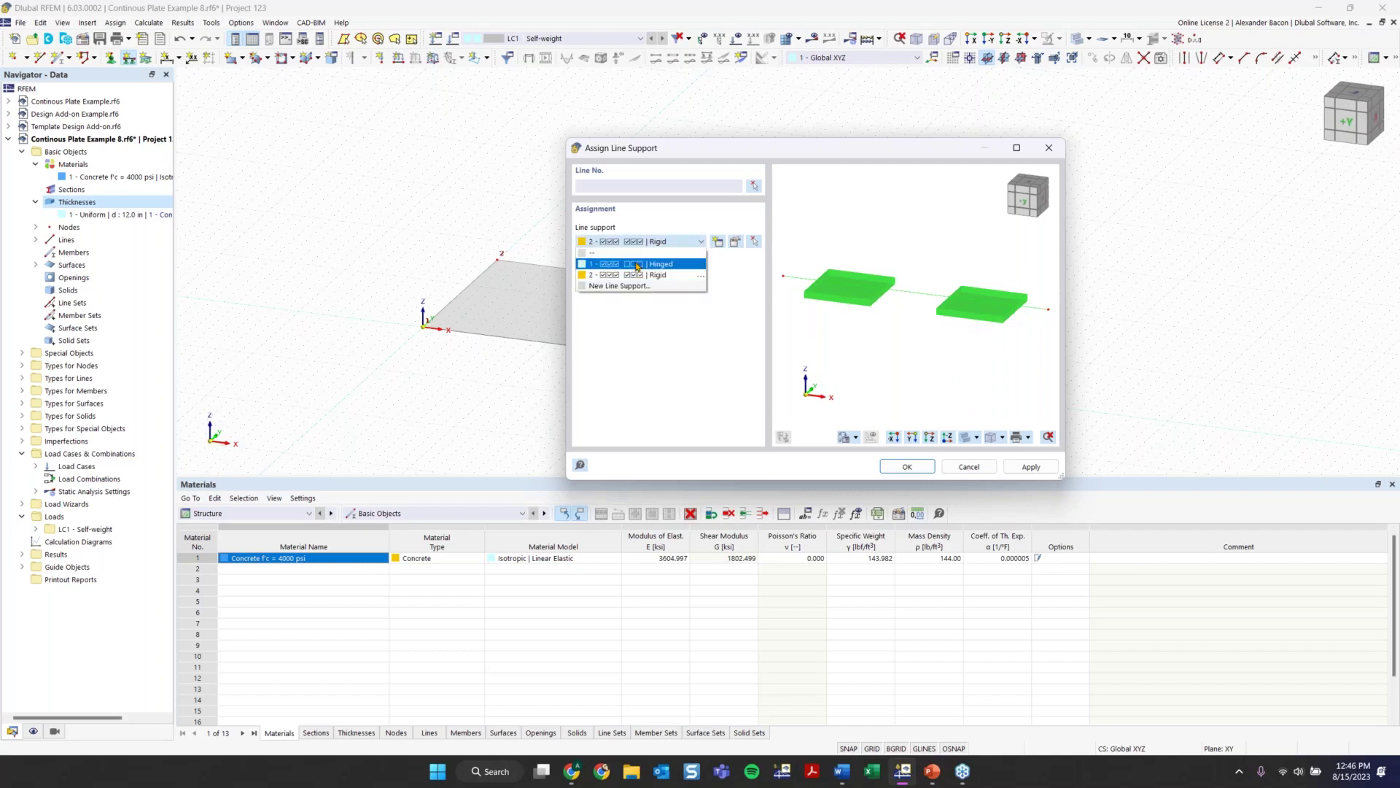
click(636, 266)
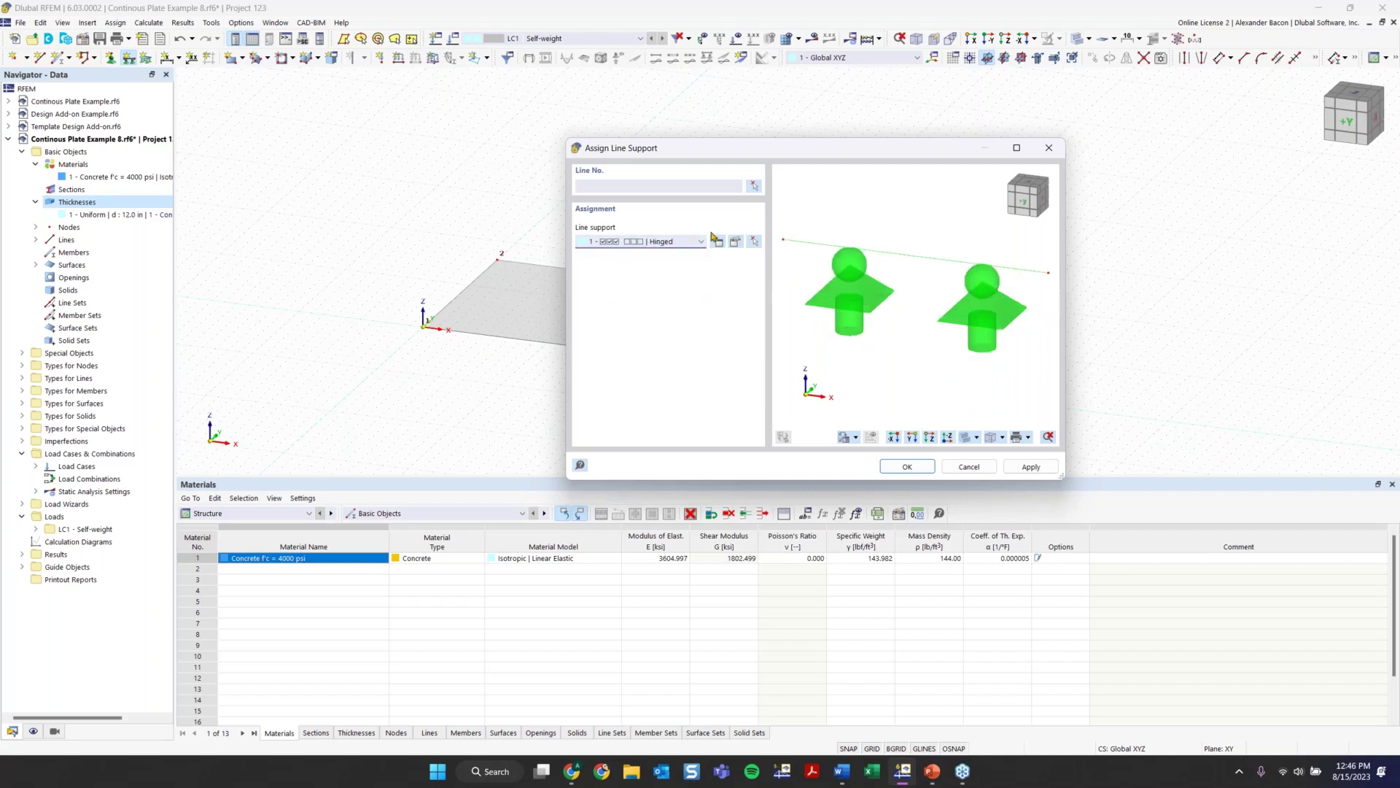
Step: Try the φX rotational restraint on and off in a new line support definition, and discard the definition
click(642, 242)
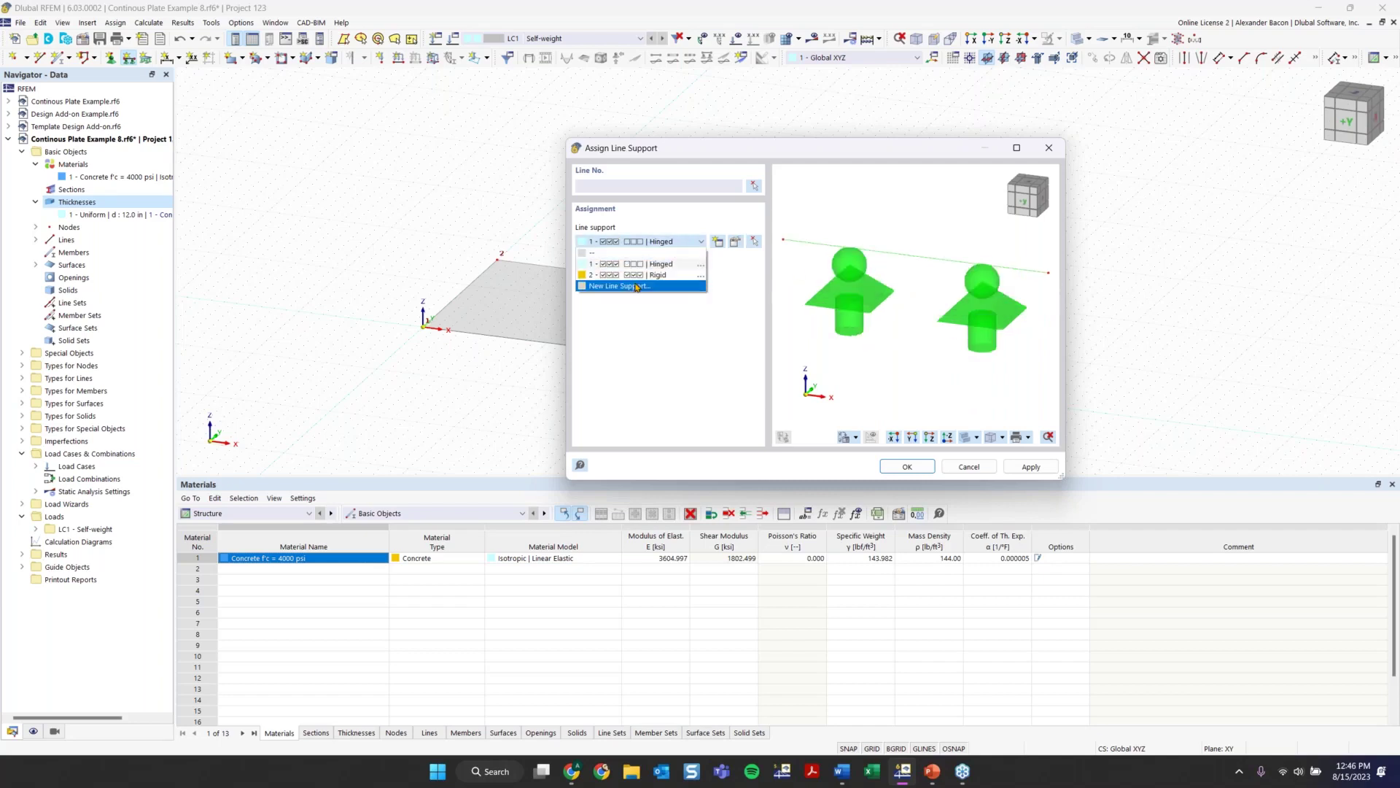
click(637, 286)
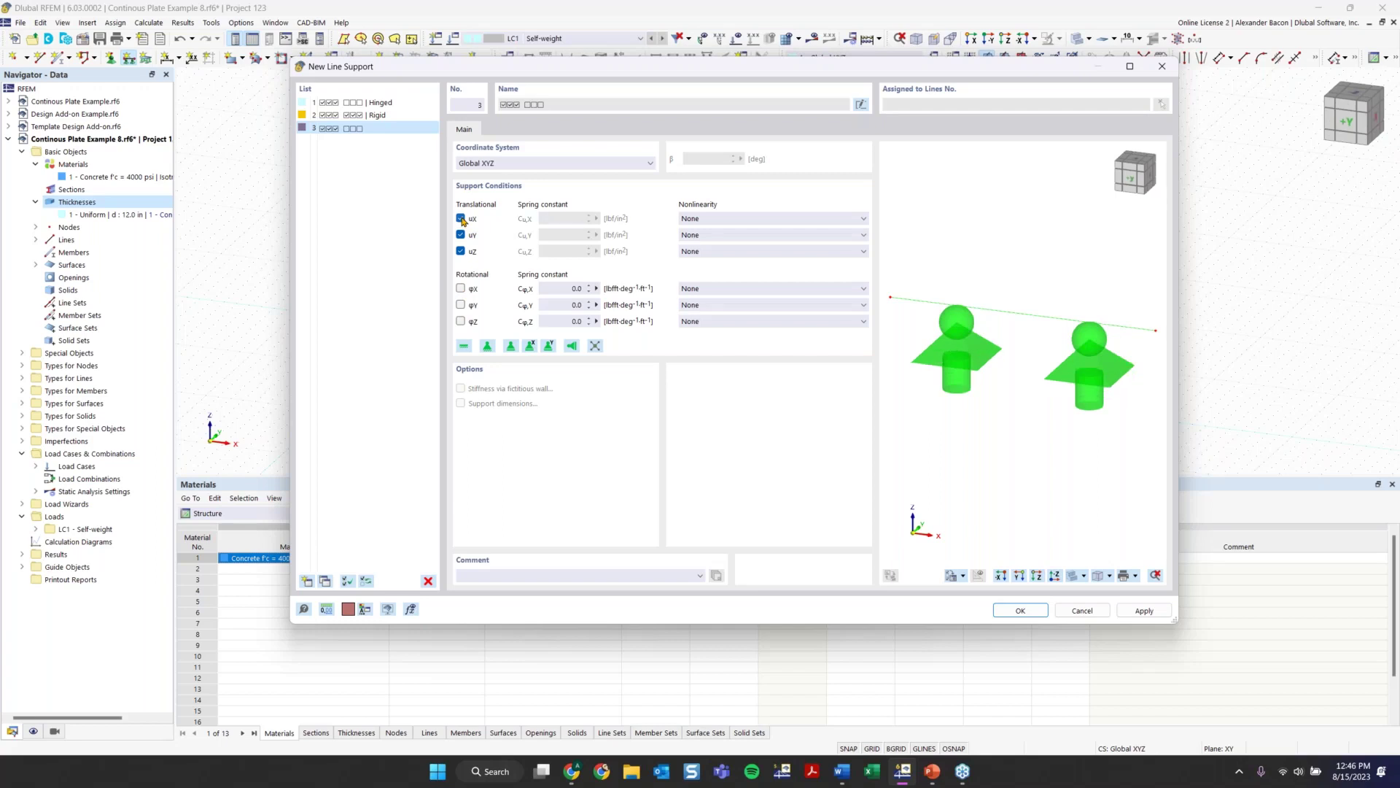
click(460, 289)
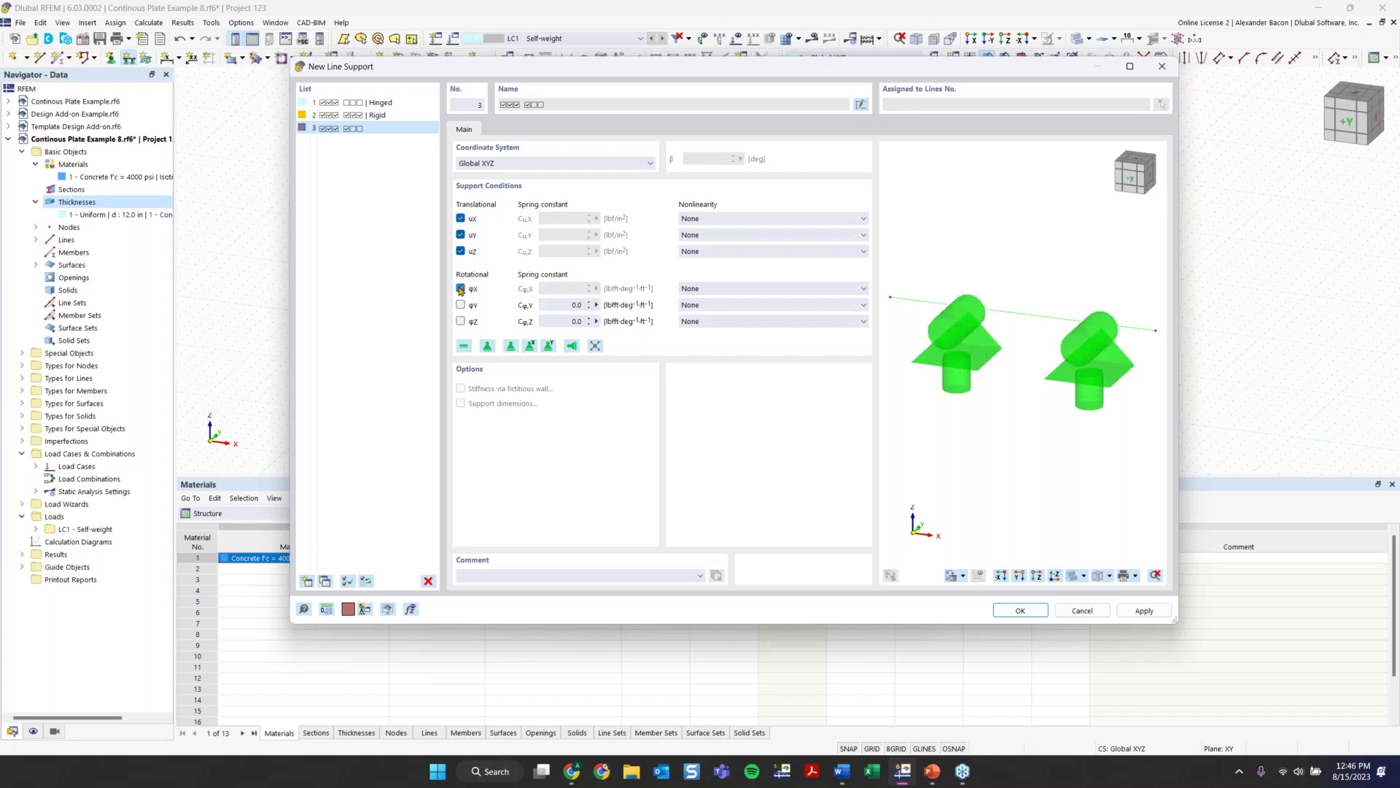
click(460, 289)
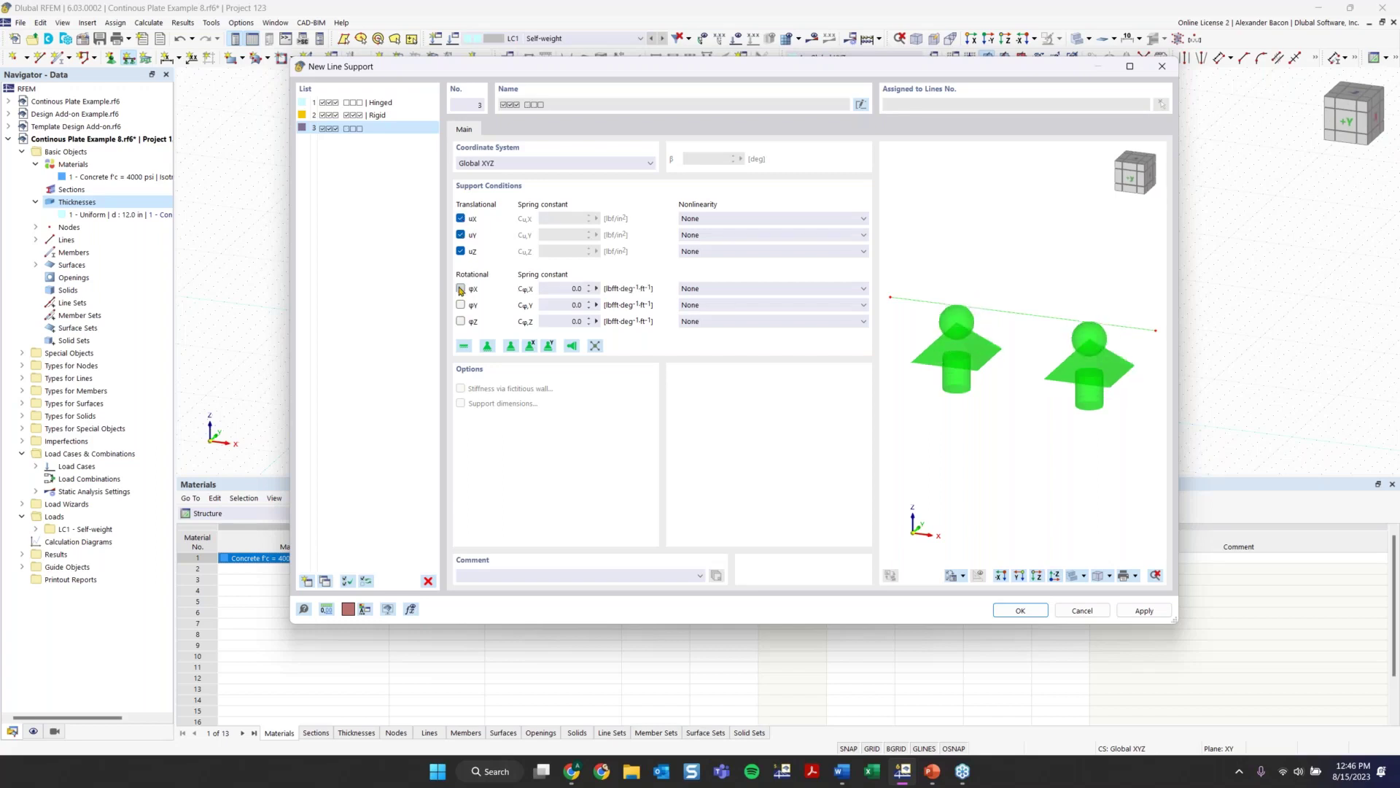
click(1164, 73)
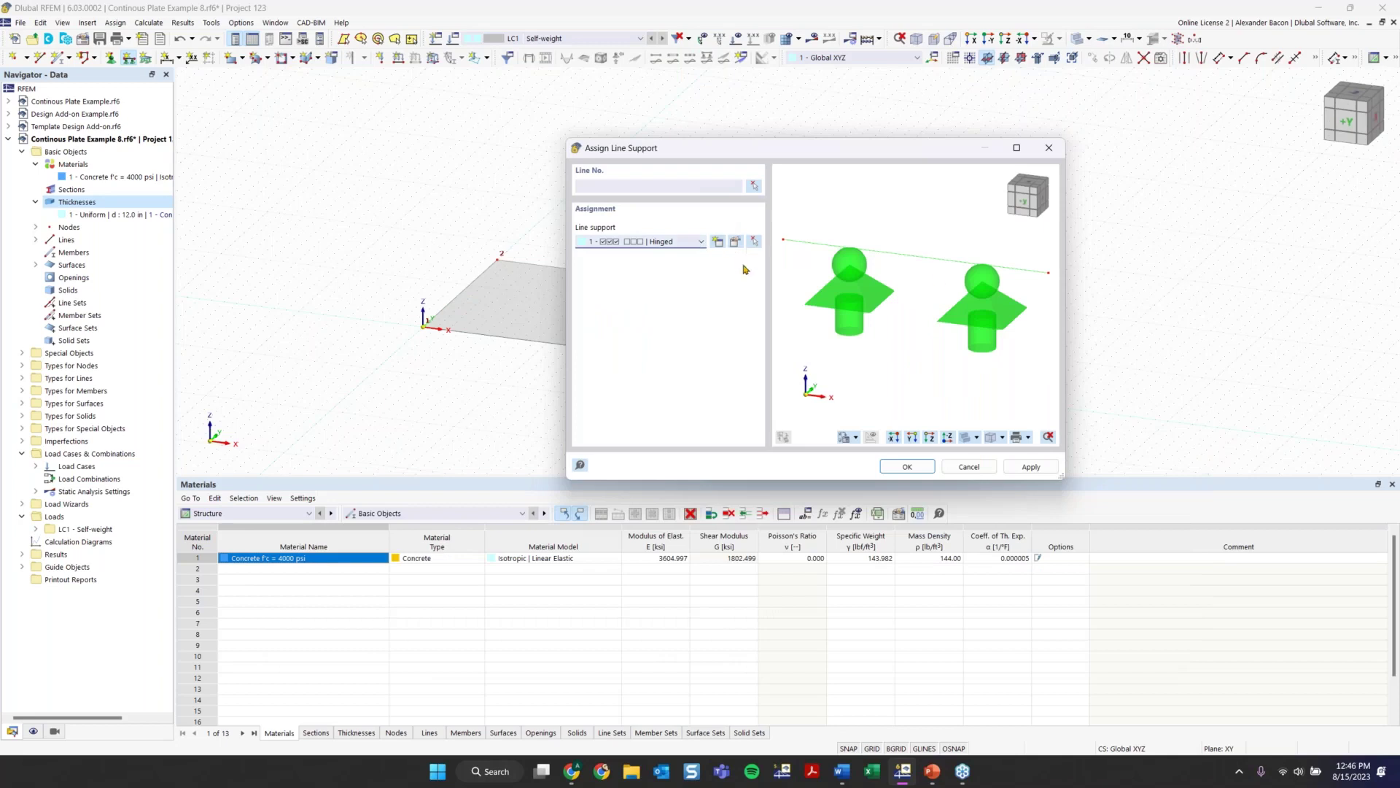
Step: Assign the hinged line support to the plate's short edge at X 0 between nodes 1 and 2, and inspect it
click(905, 468)
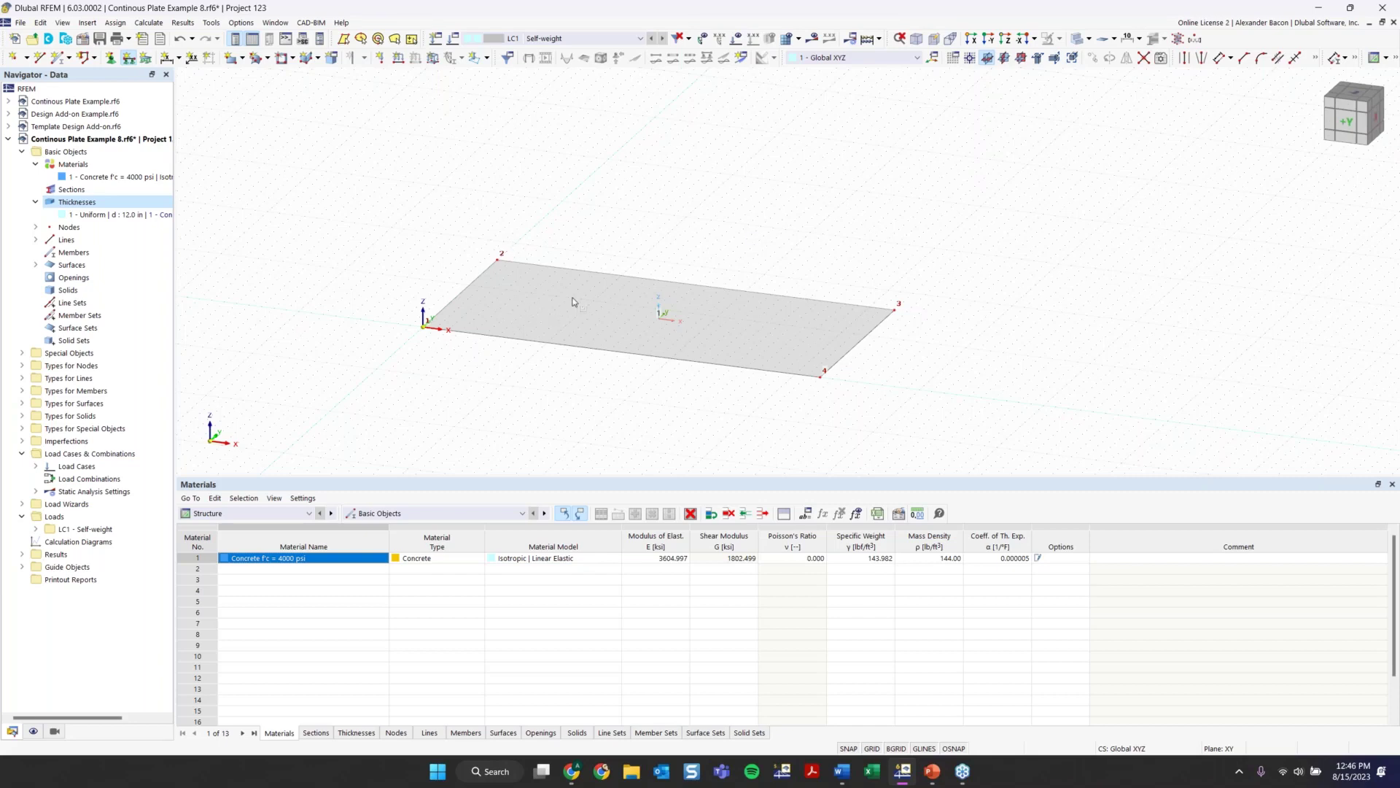
scroll(576, 299, up, 2)
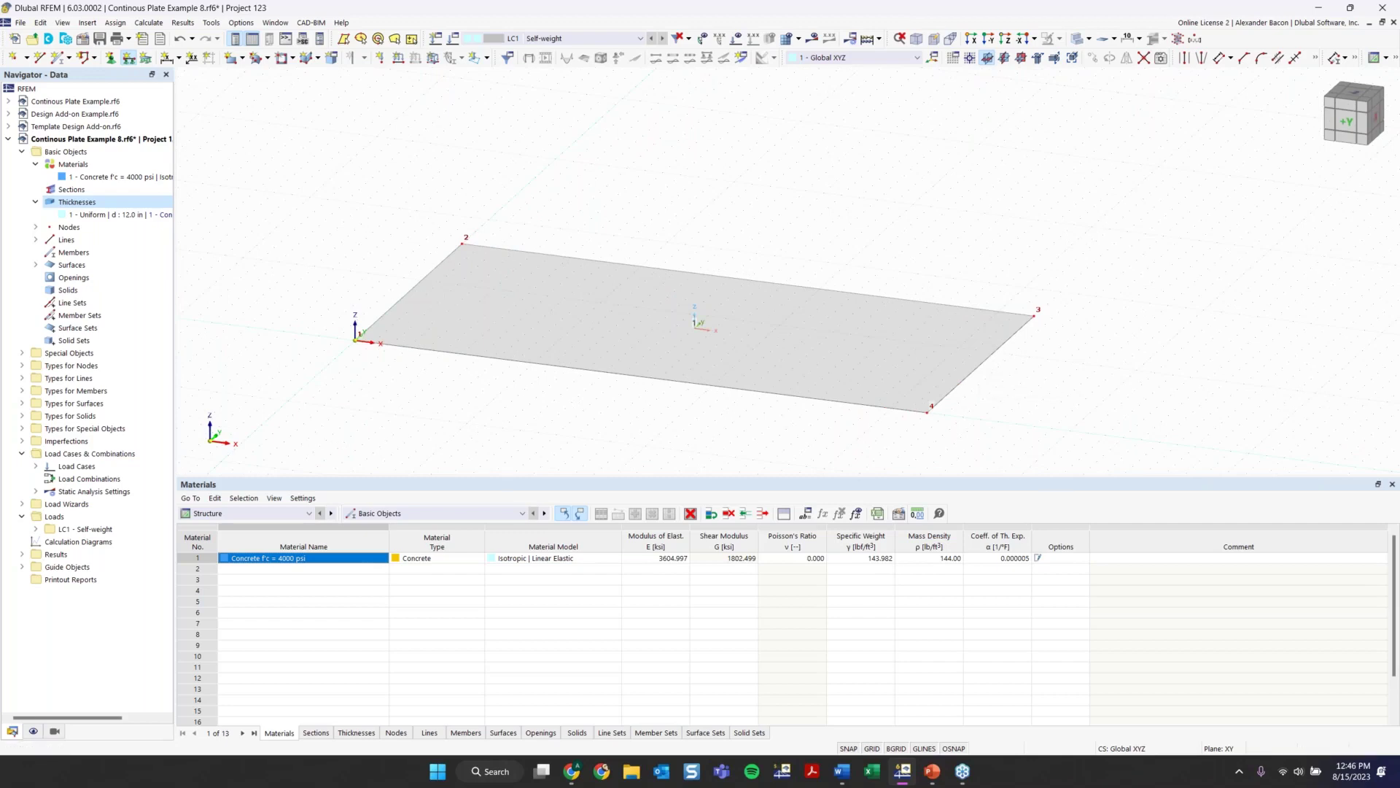
click(413, 286)
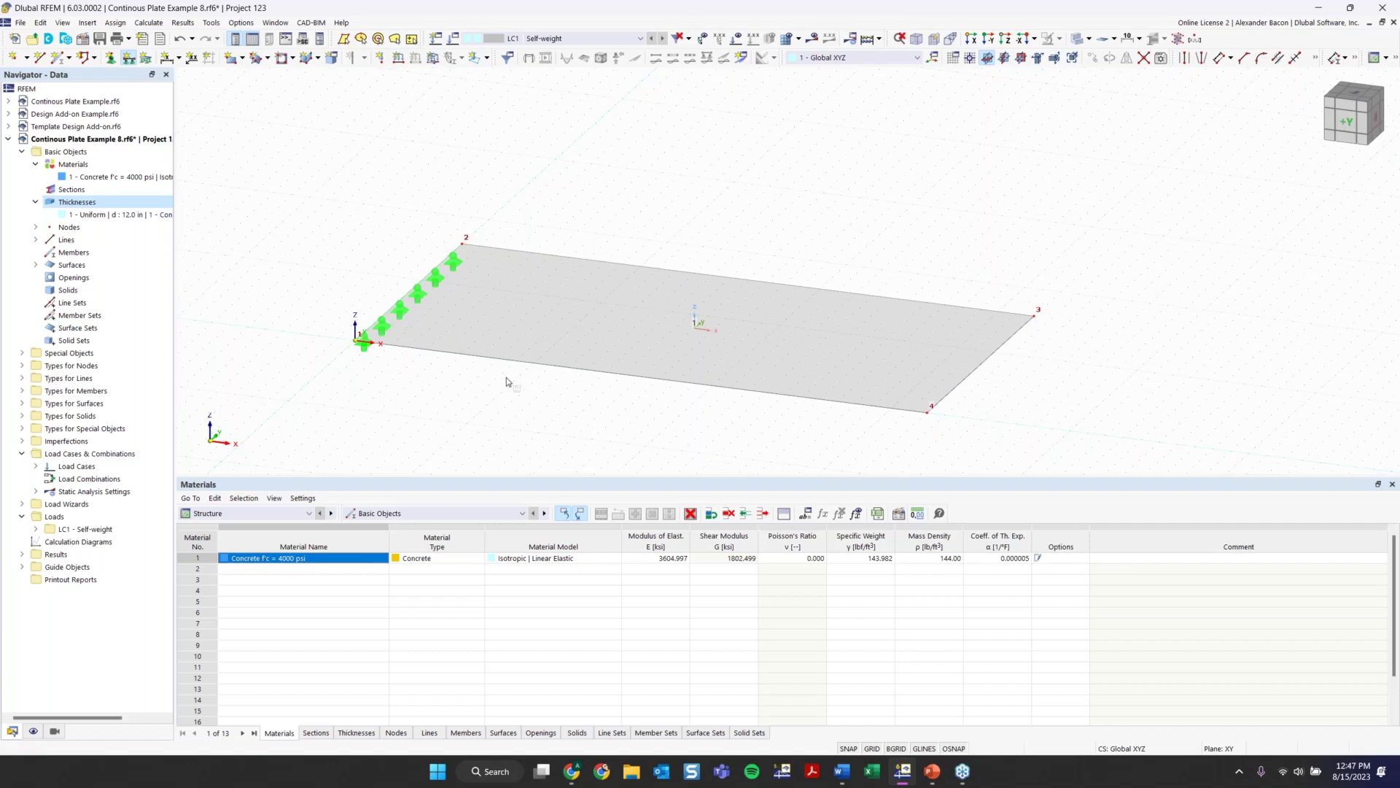
key(Escape)
ctrl+middle_drag(822, 230, 529, 228)
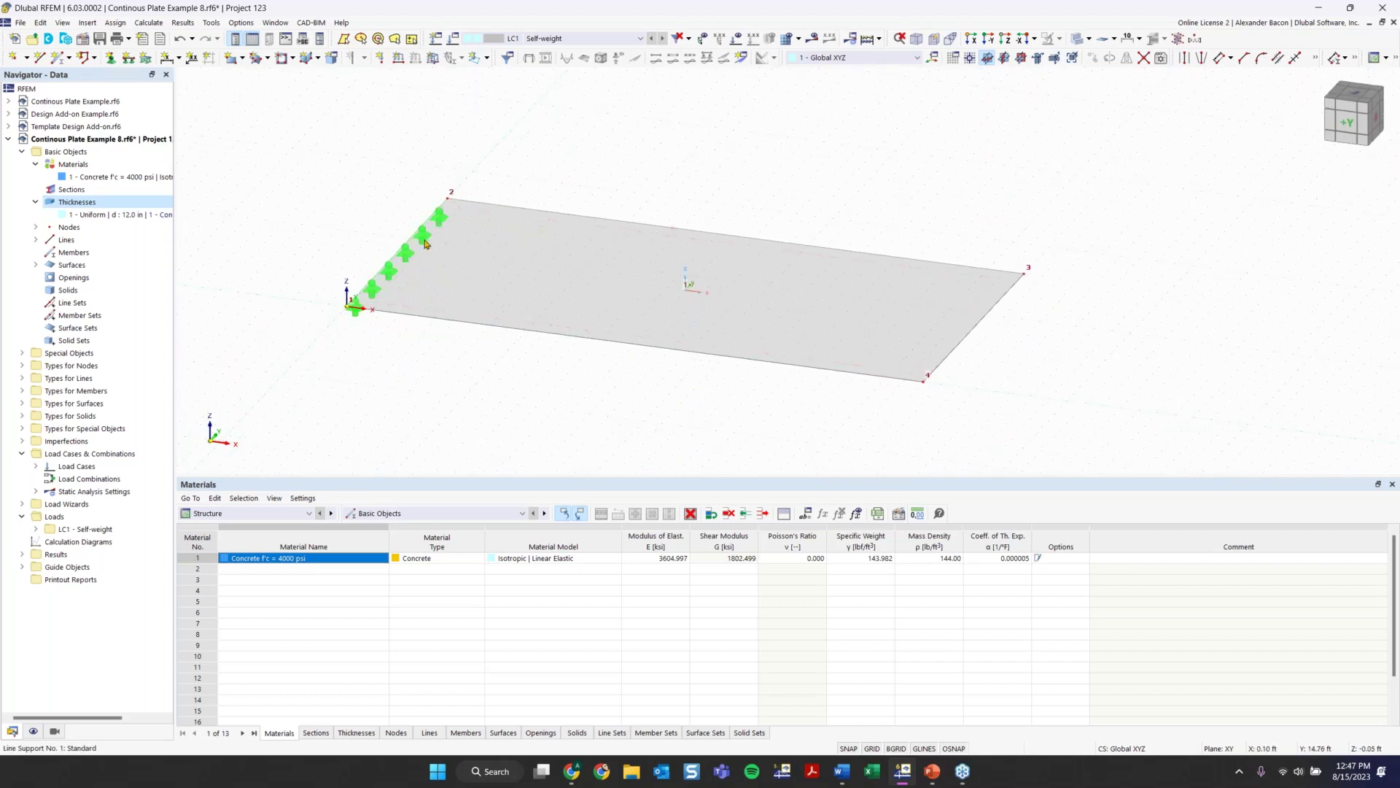
scroll(355, 304, up, 3)
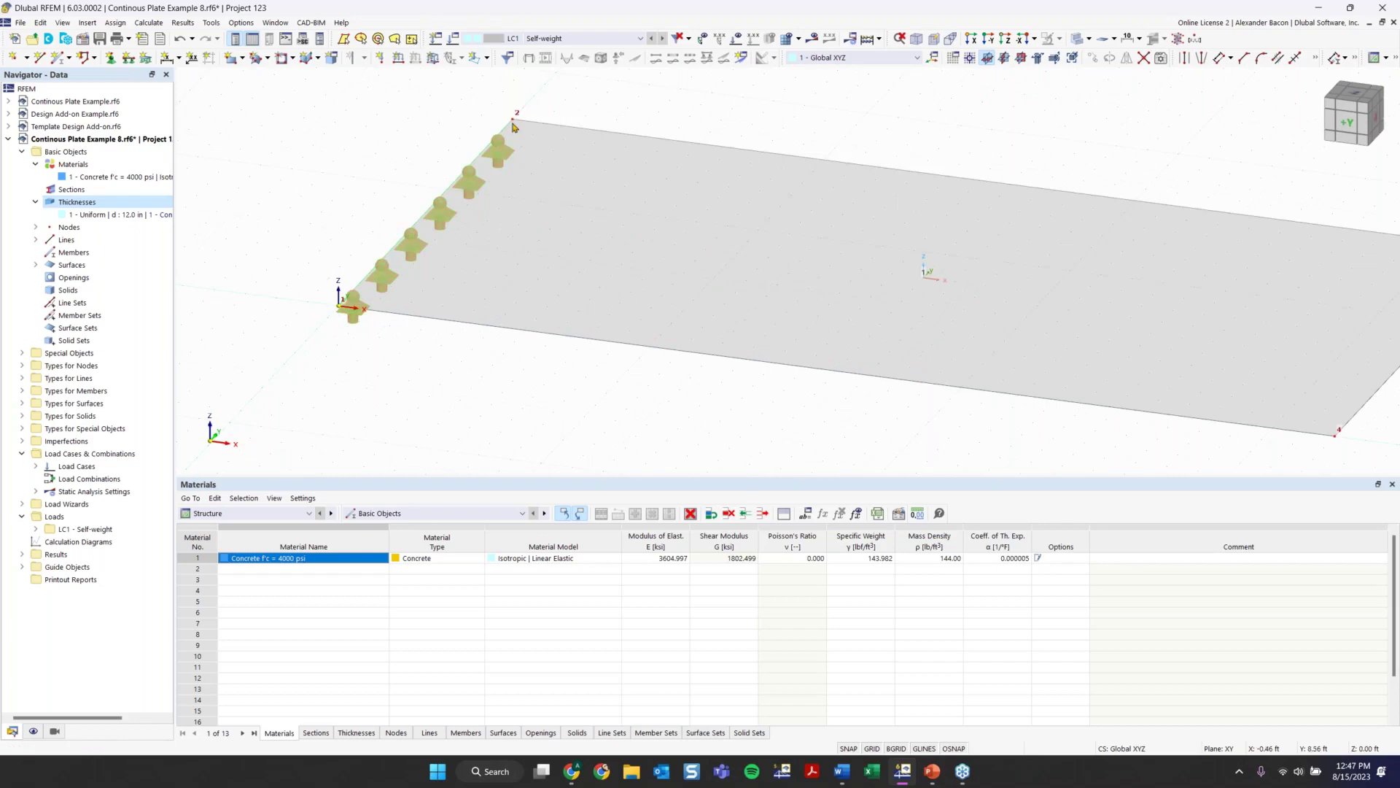
scroll(356, 310, down, 3)
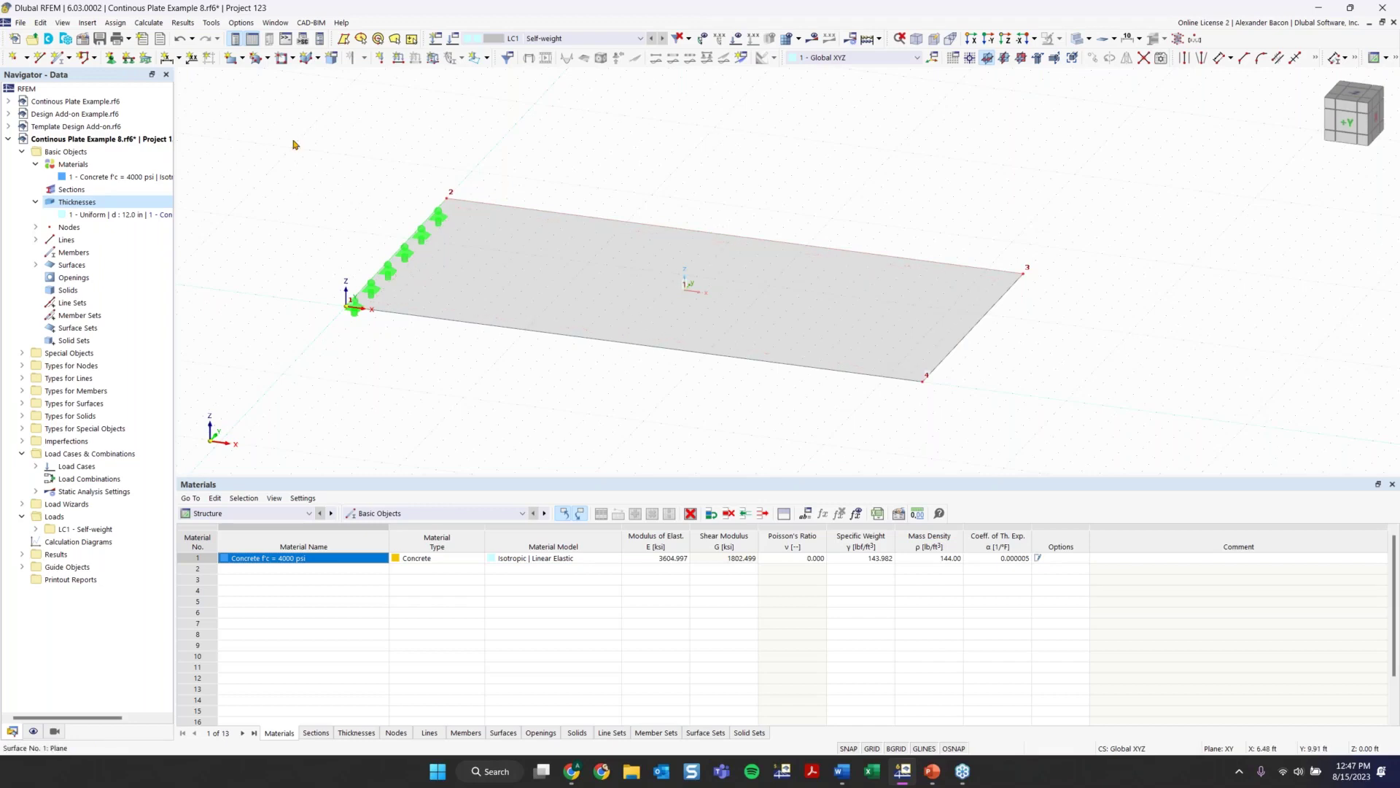
Step: Draw a single line across the plate between the midpoints of its two long edges, starting at X 16 ft, Y 16 ft
click(39, 60)
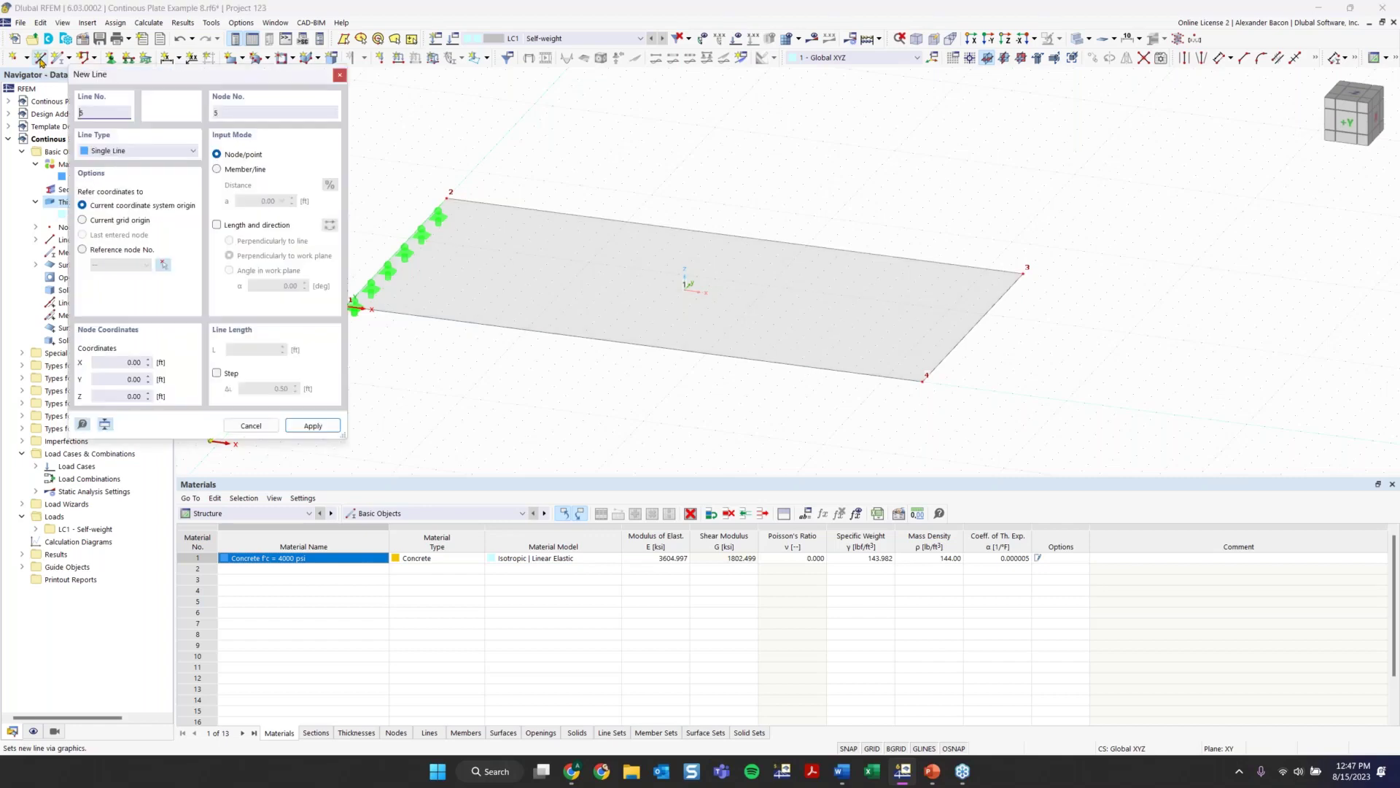
mouse_move(168, 92)
mouse_down()
mouse_move(245, 71)
mouse_move(179, 115)
mouse_up()
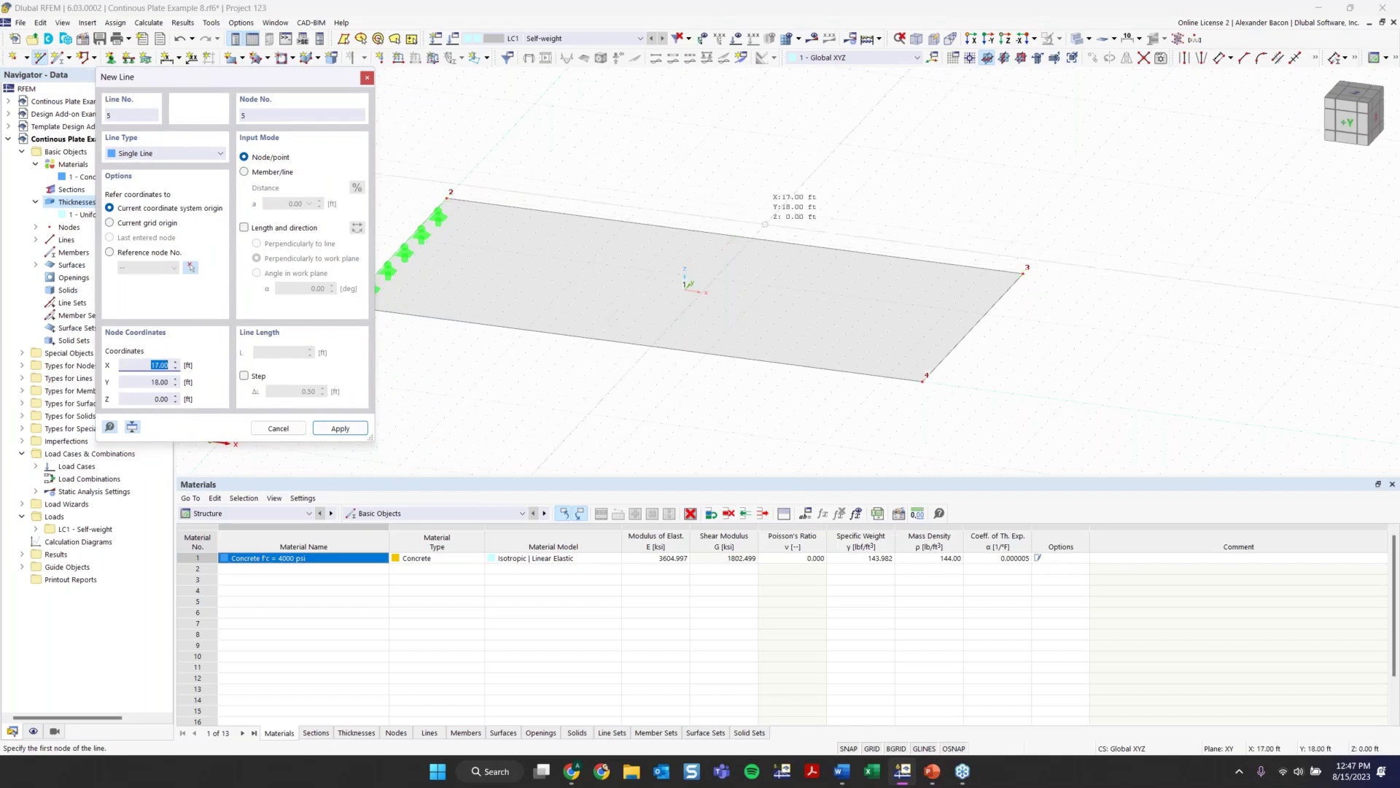
scroll(715, 263, down, 2)
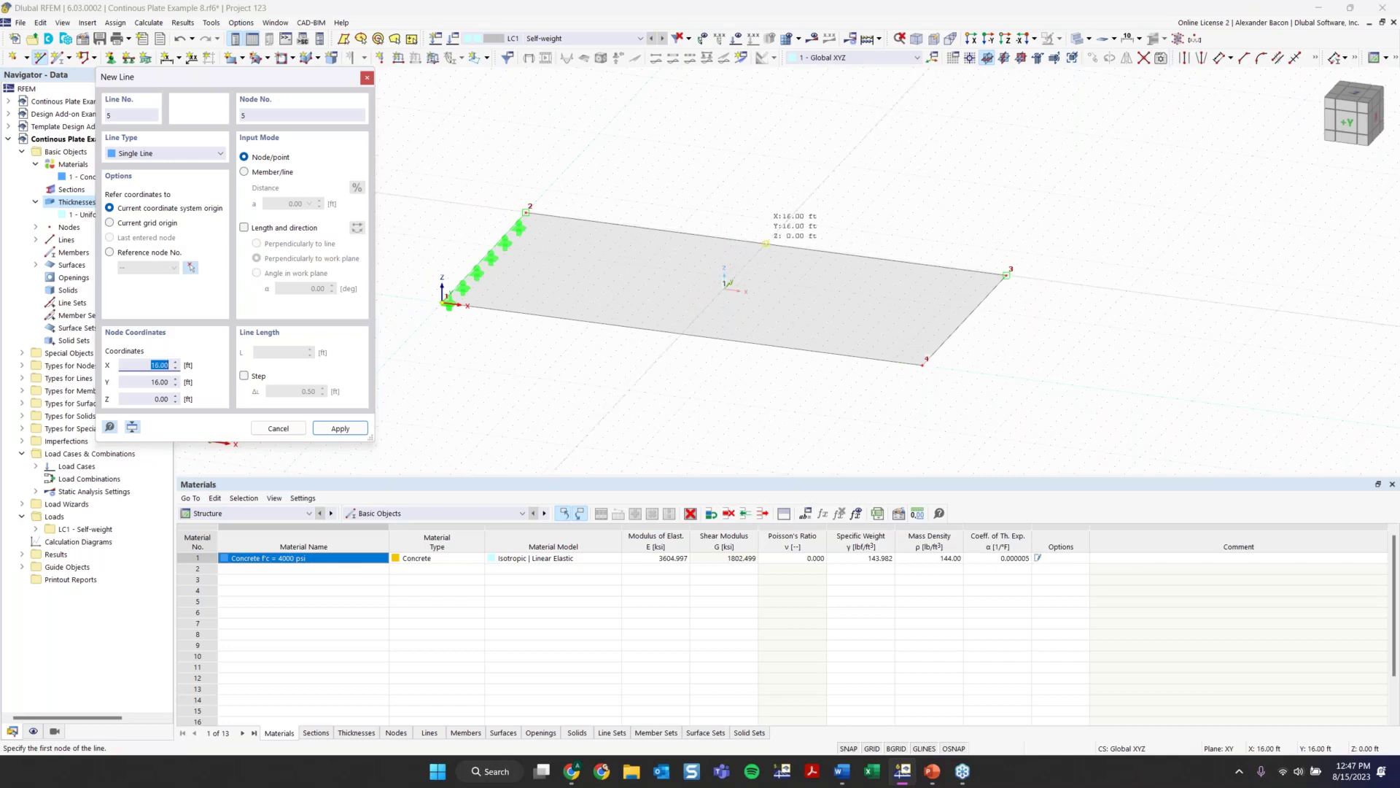
click(766, 243)
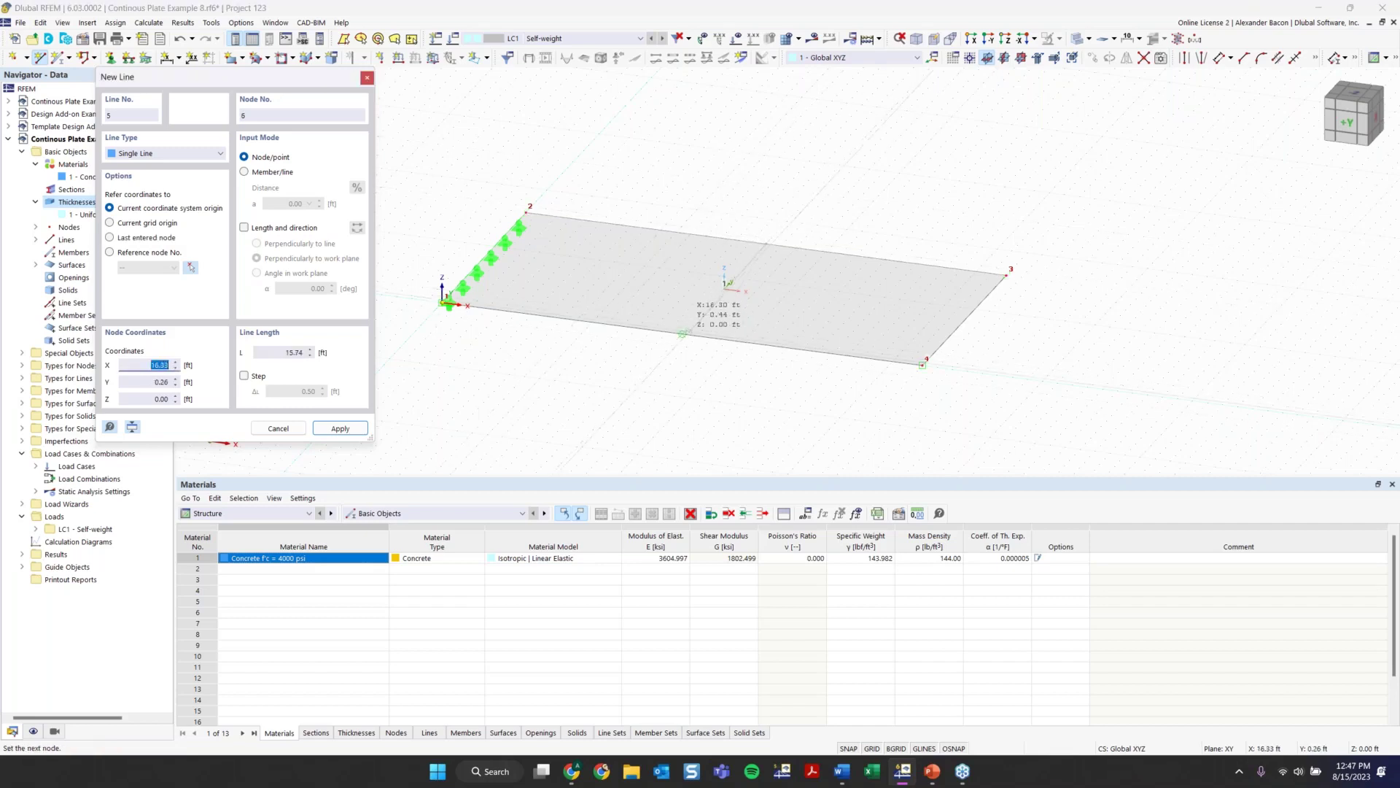
click(682, 333)
right_click(781, 390)
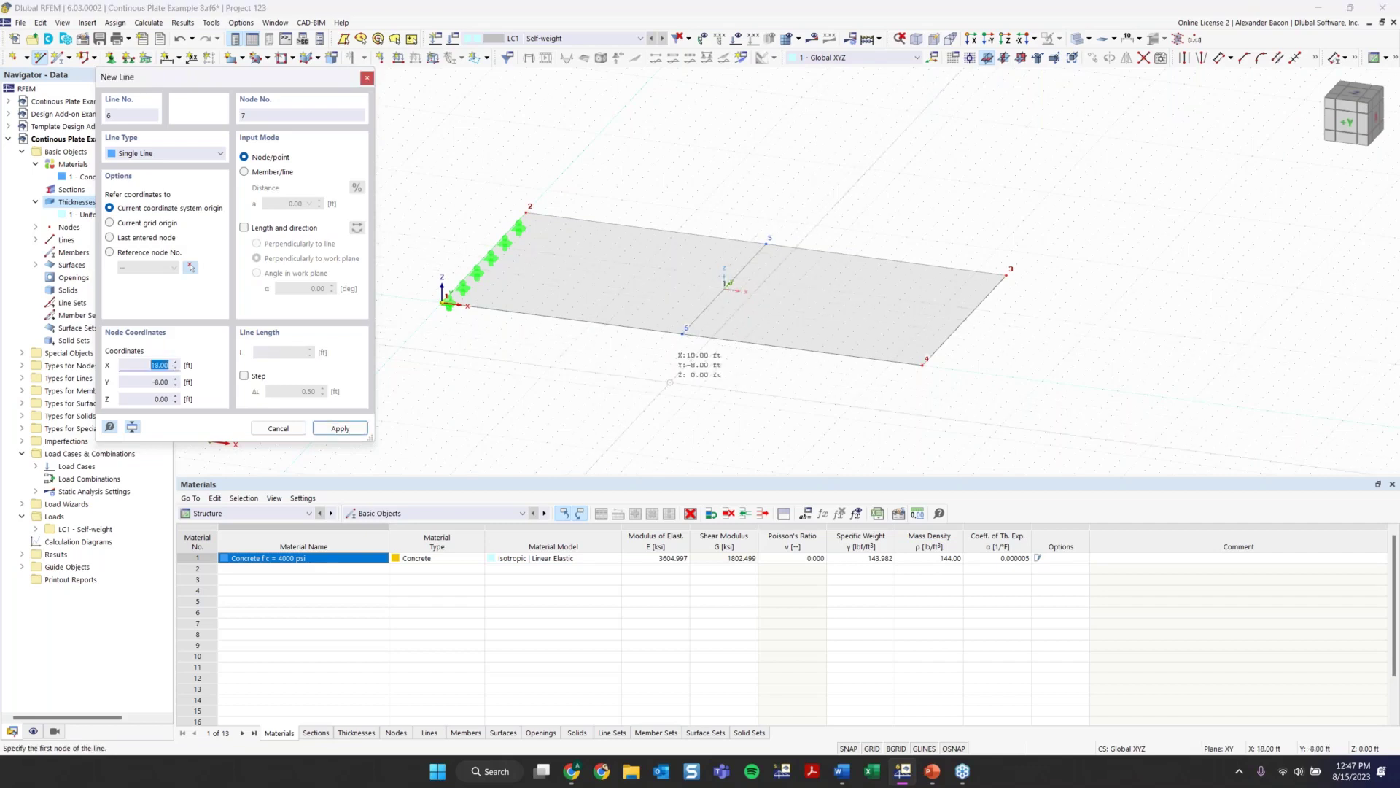
key(Escape)
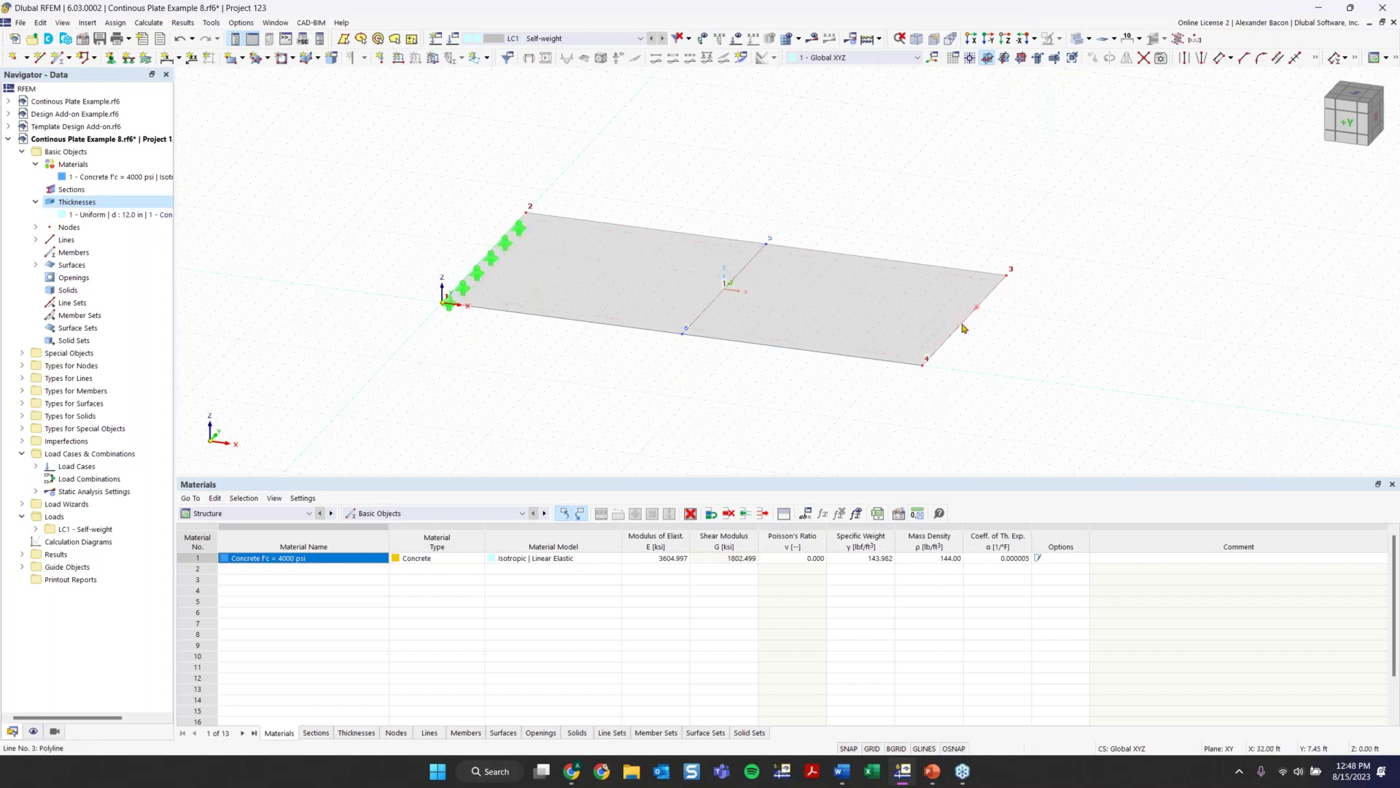
Step: Begin a new line support type for assignment and release its uX translation, keeping uY and uZ fixed
click(130, 62)
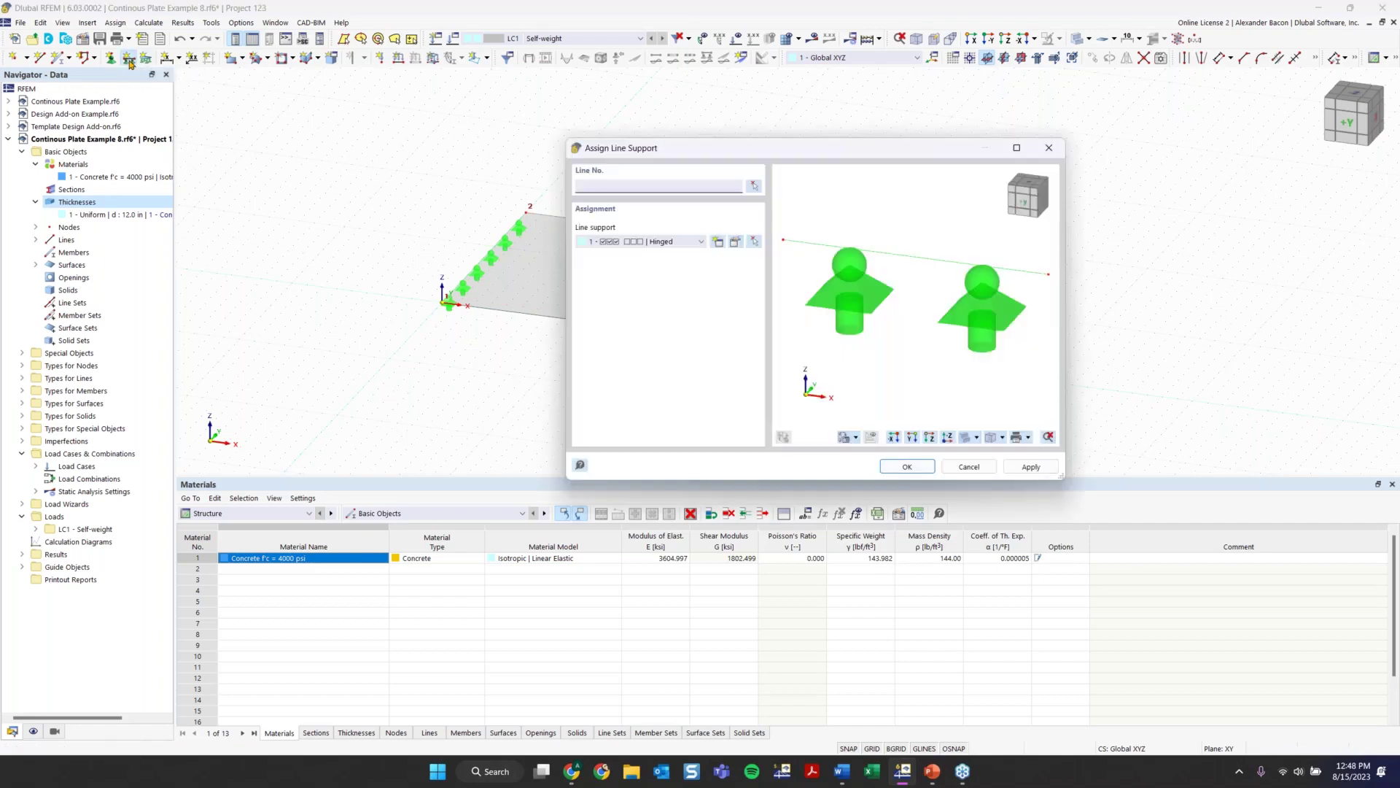
click(688, 241)
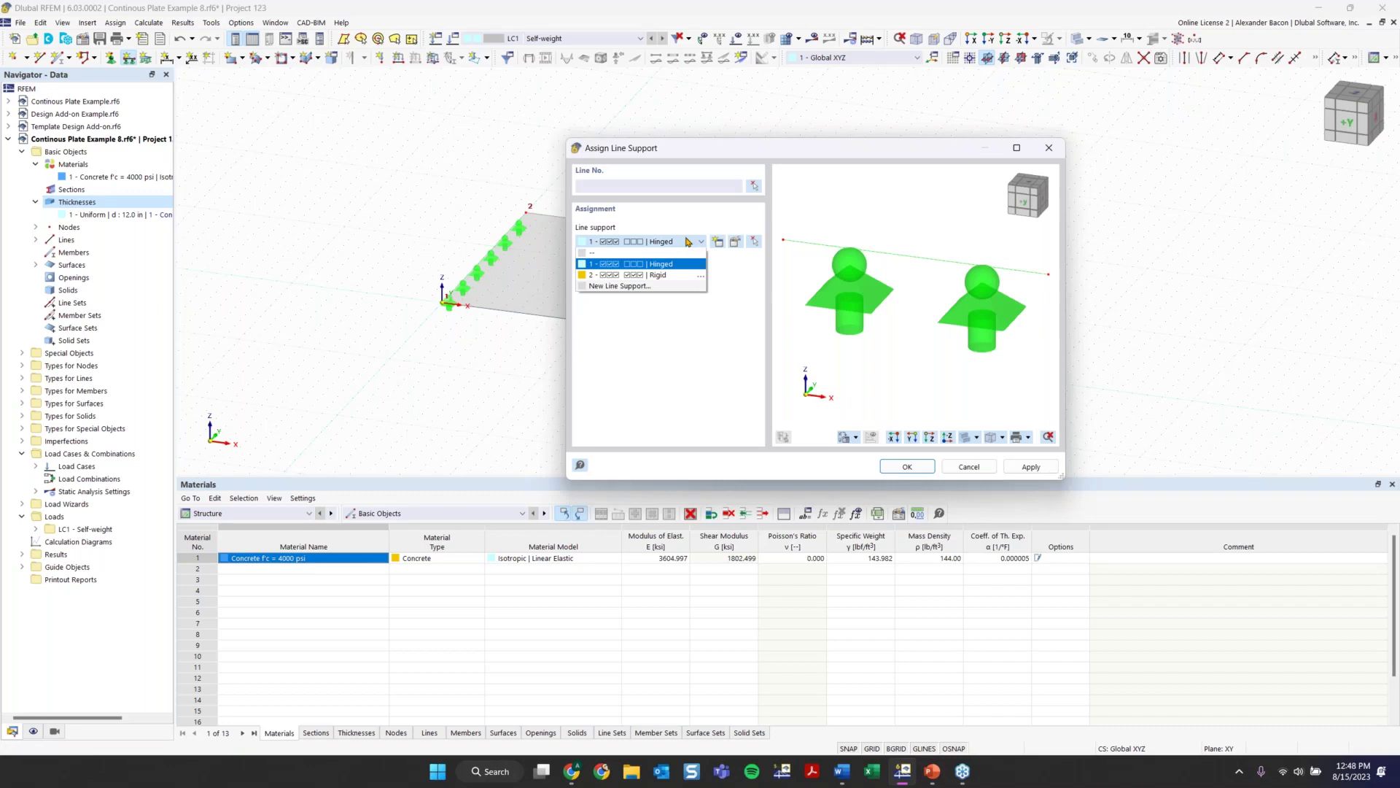
click(653, 285)
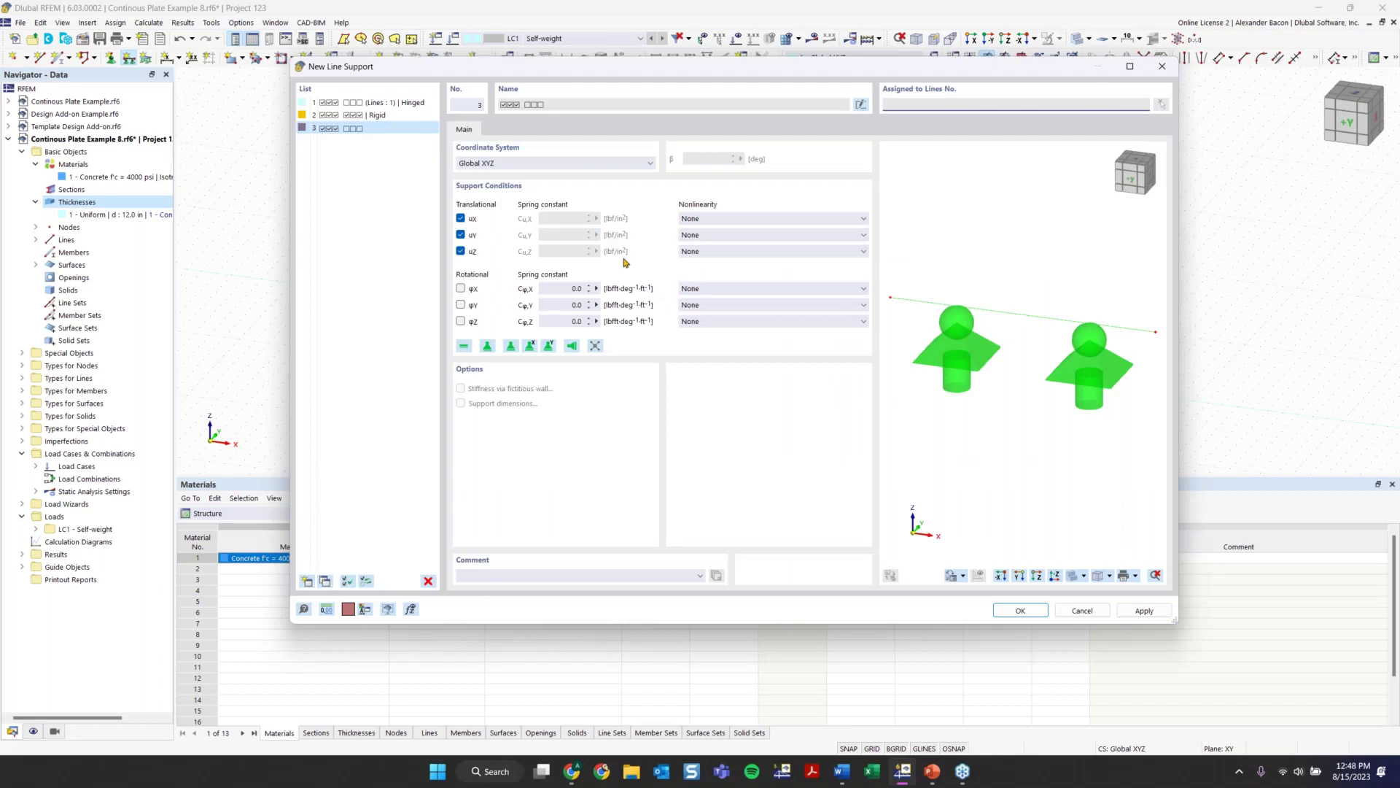
click(461, 218)
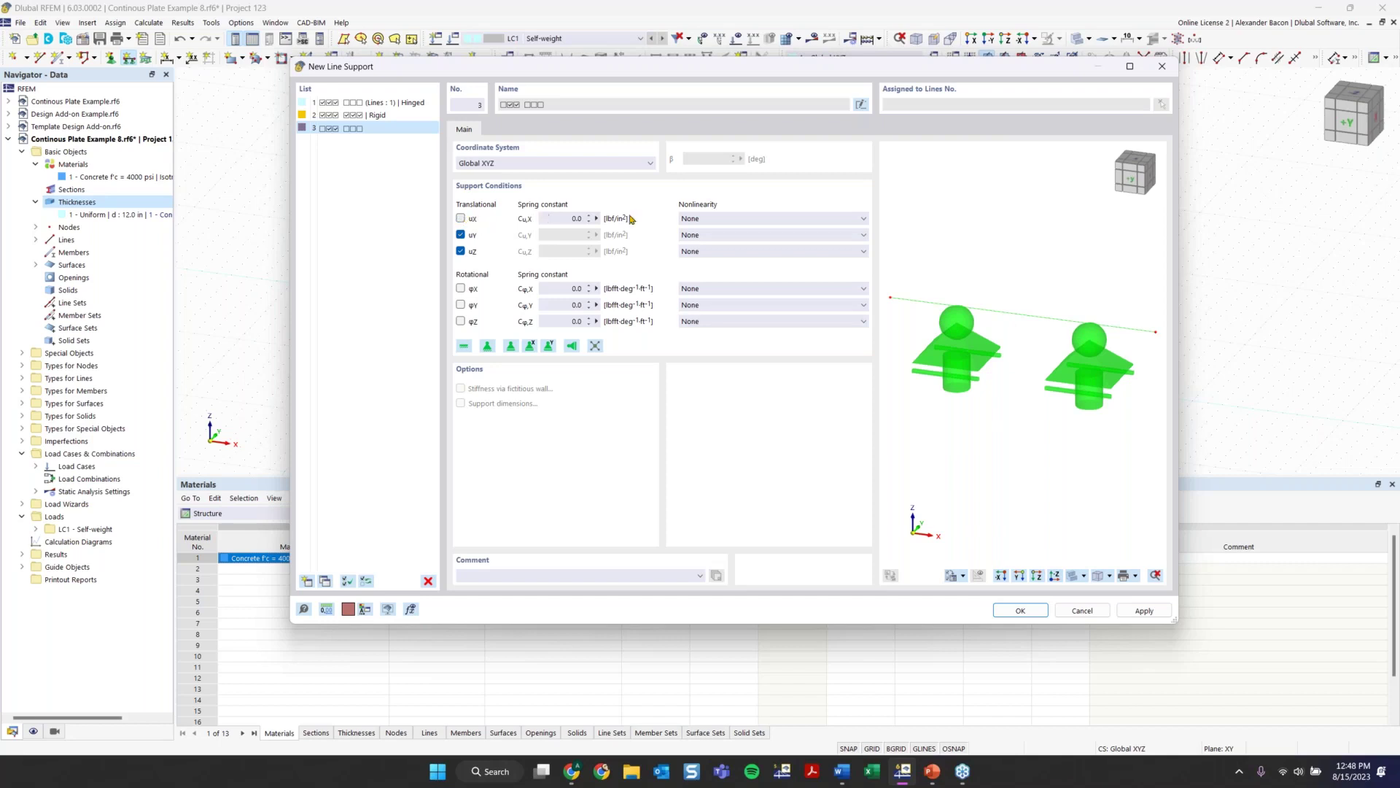
Step: Examine the spring constant and nonlinearity options for the uX direction, keeping the nonlinearity at None
click(564, 217)
double_click(568, 218)
click(568, 218)
click(720, 218)
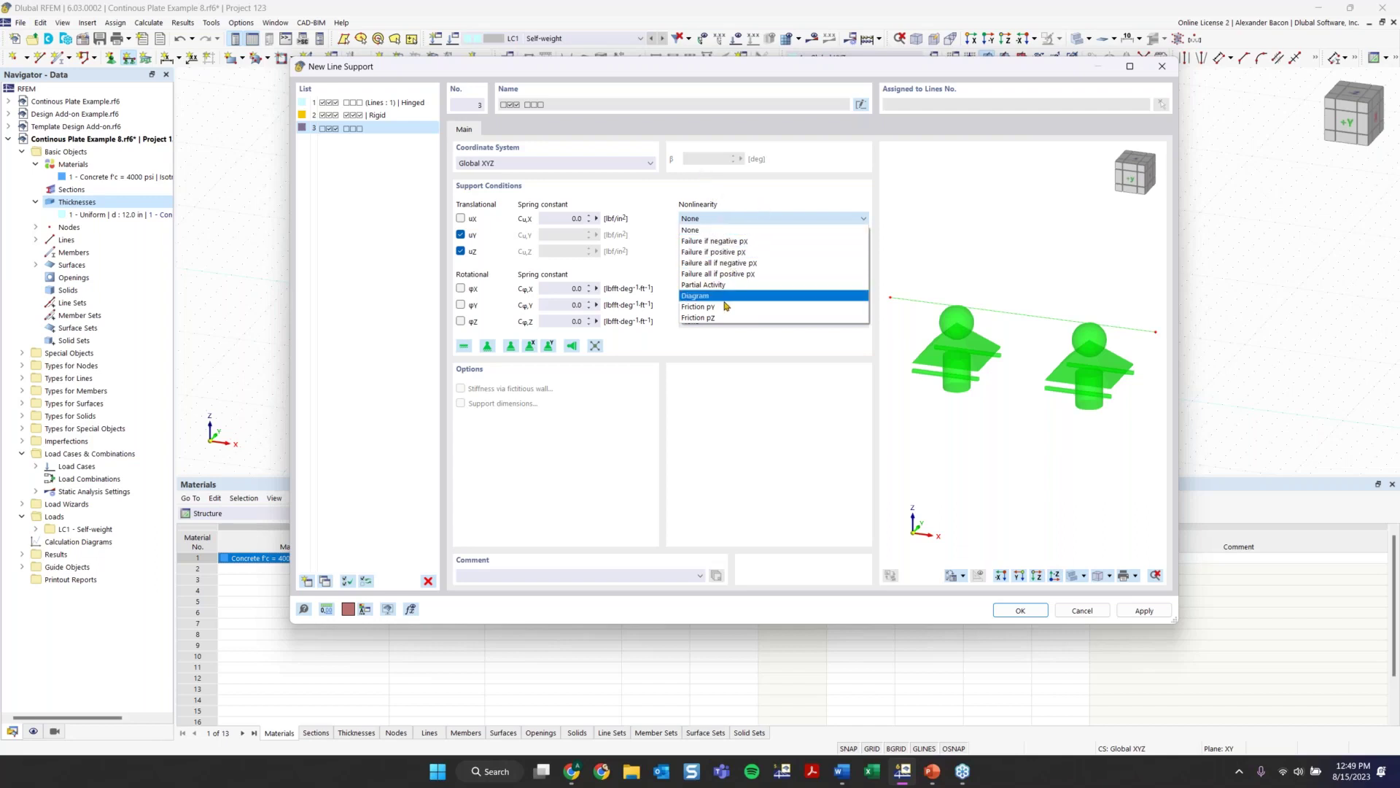
click(698, 230)
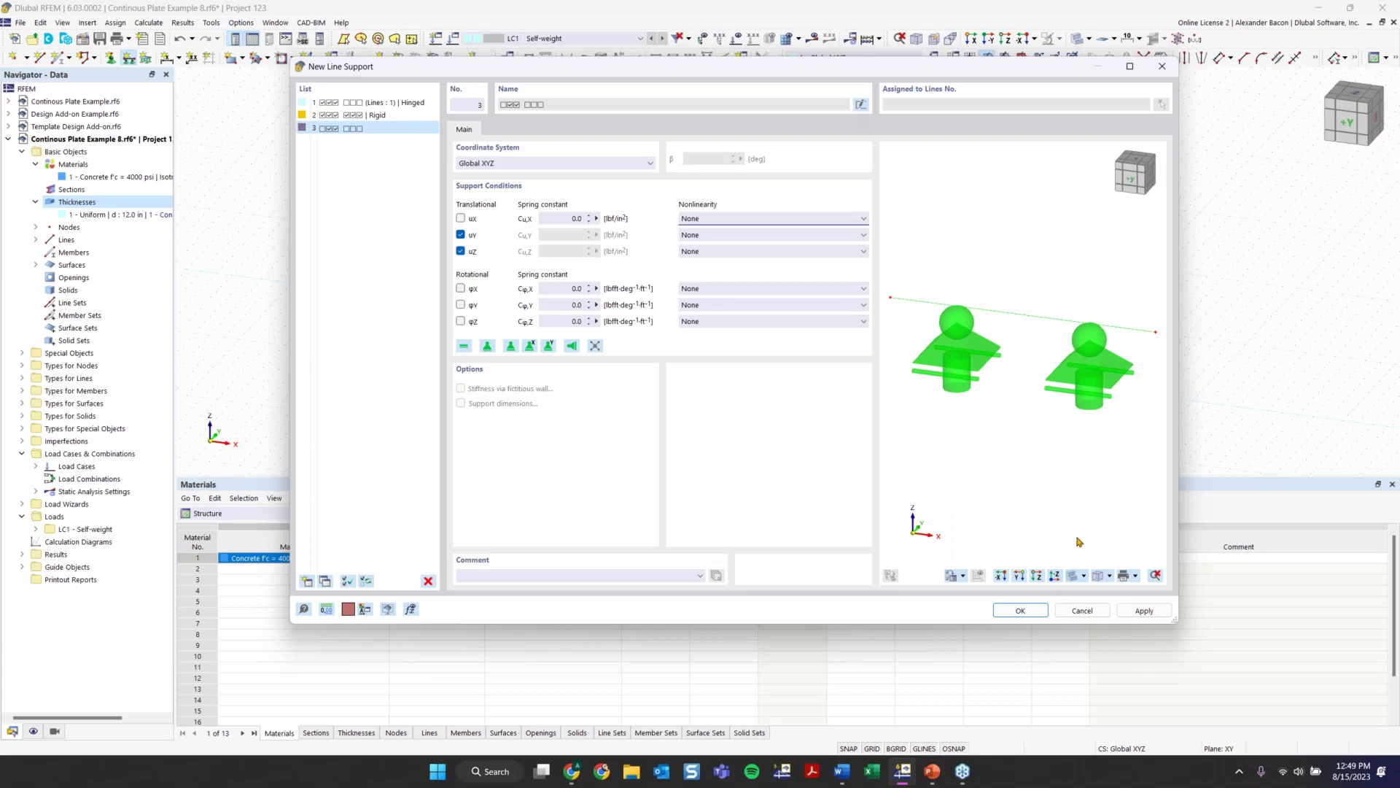
Step: Assign the new line support with free uX to the midspan line and to the plate's short edge between nodes 3 and 4
click(1023, 610)
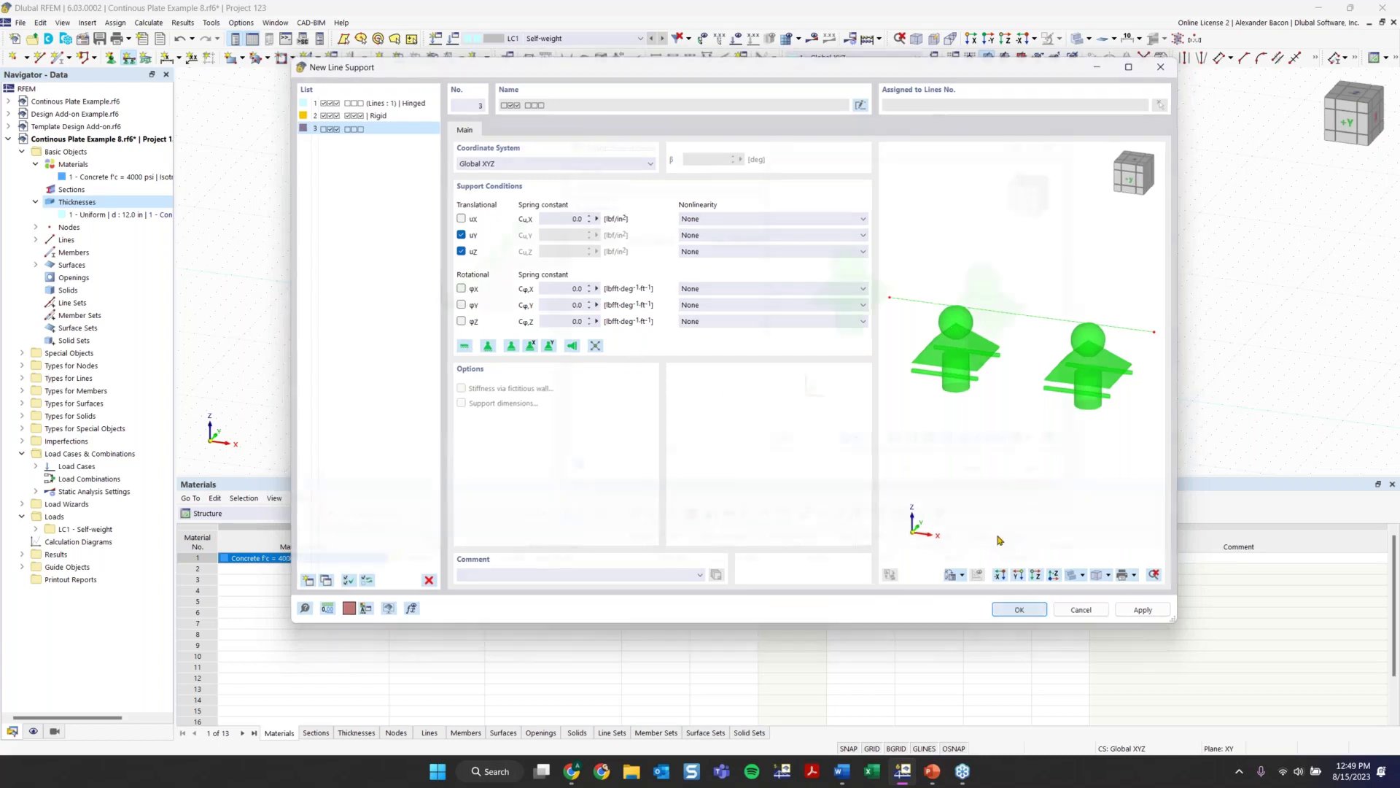
click(905, 468)
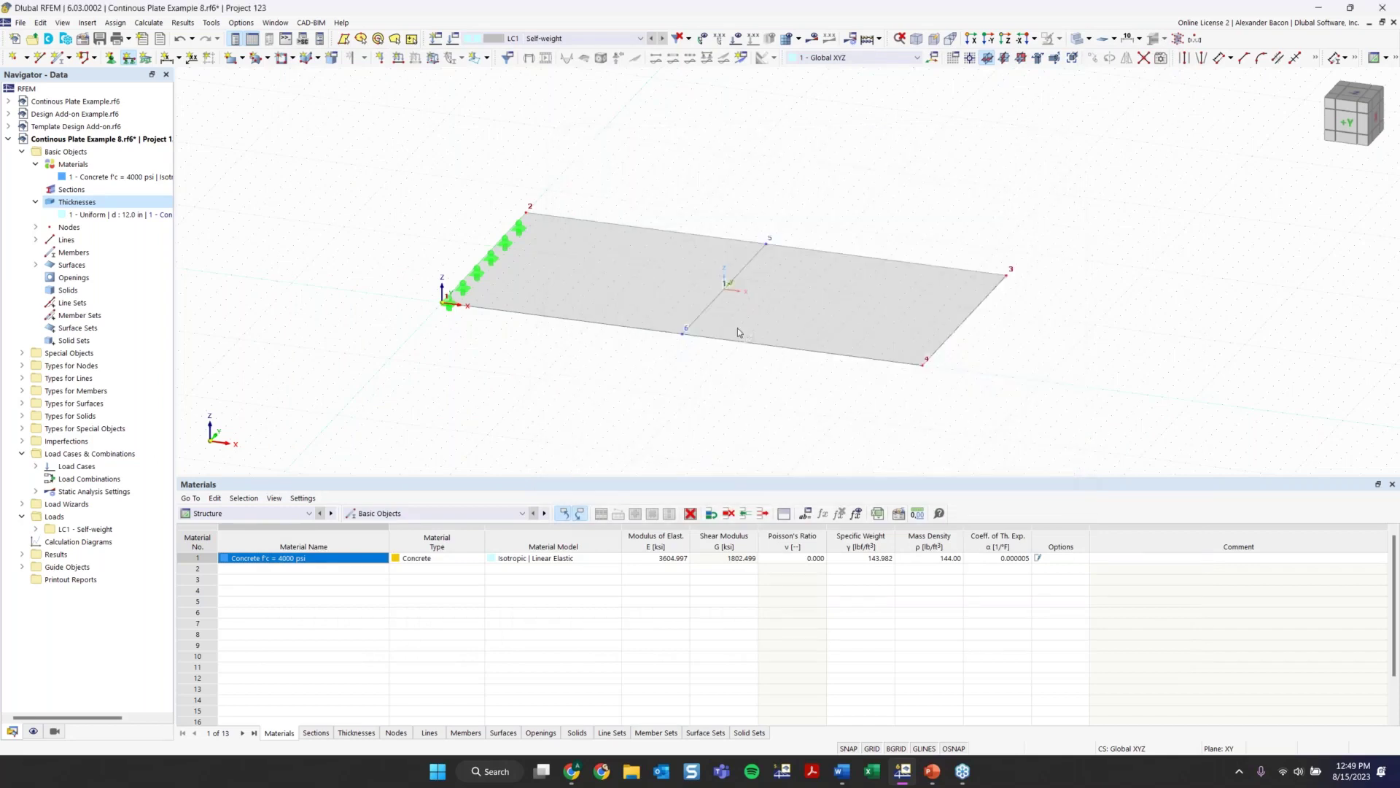
click(709, 305)
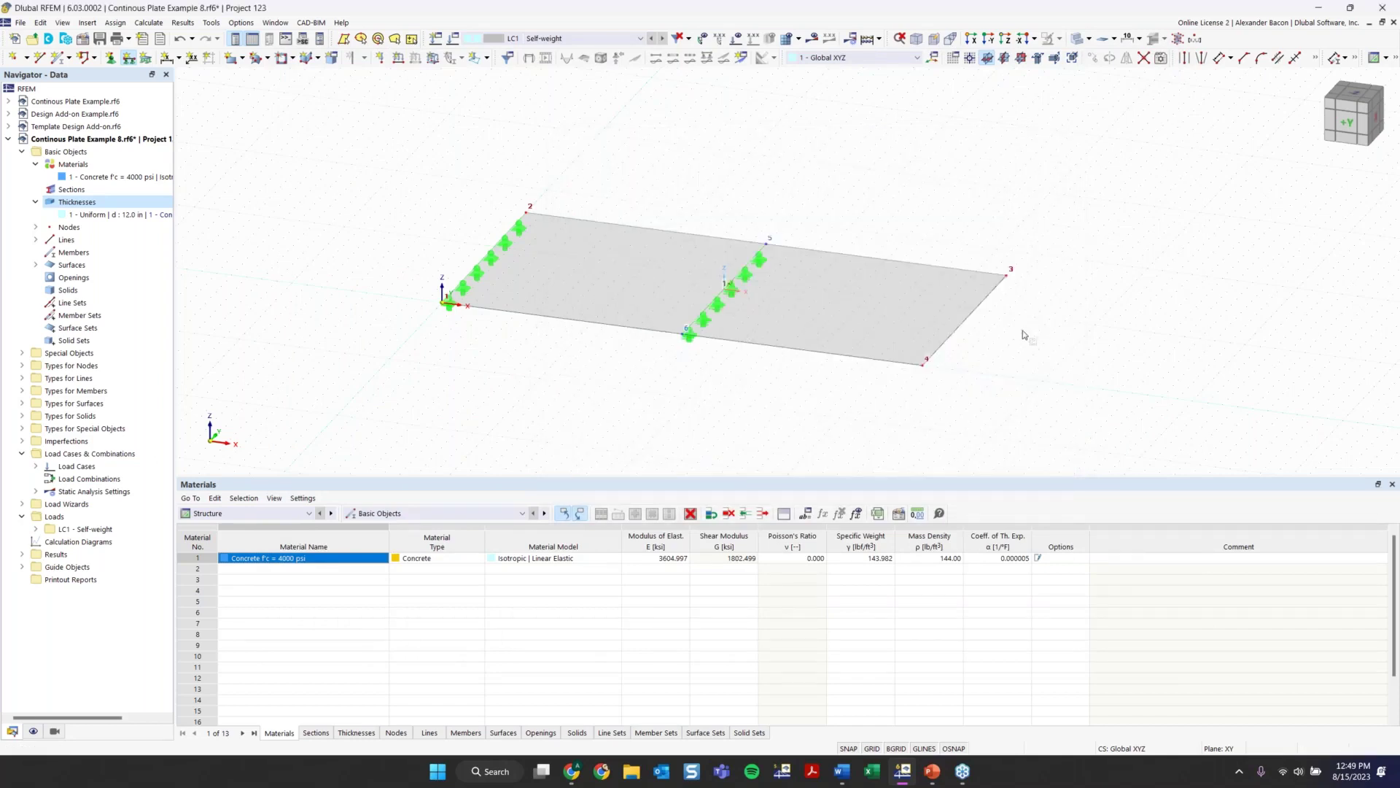
click(970, 316)
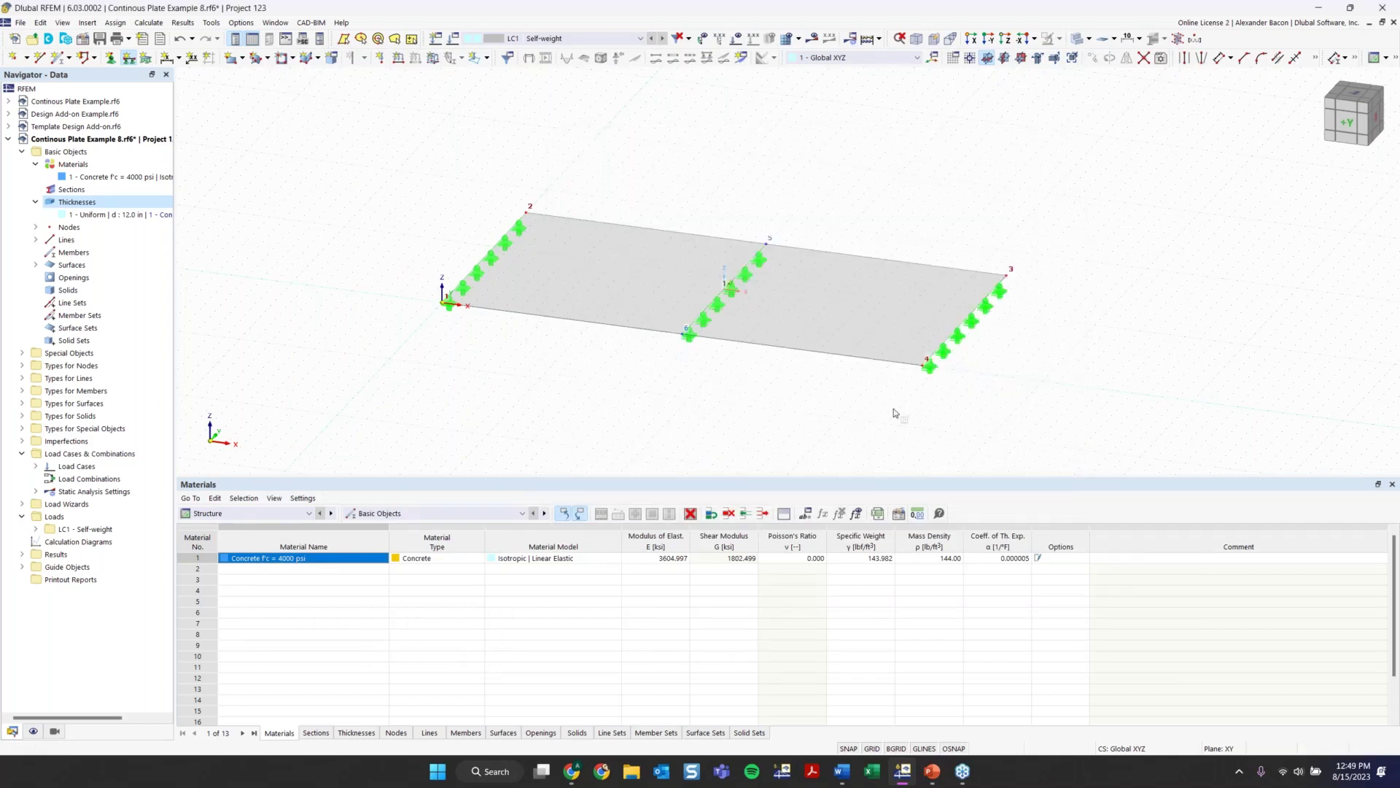
key(Escape)
ctrl+middle_drag(725, 384, 628, 316)
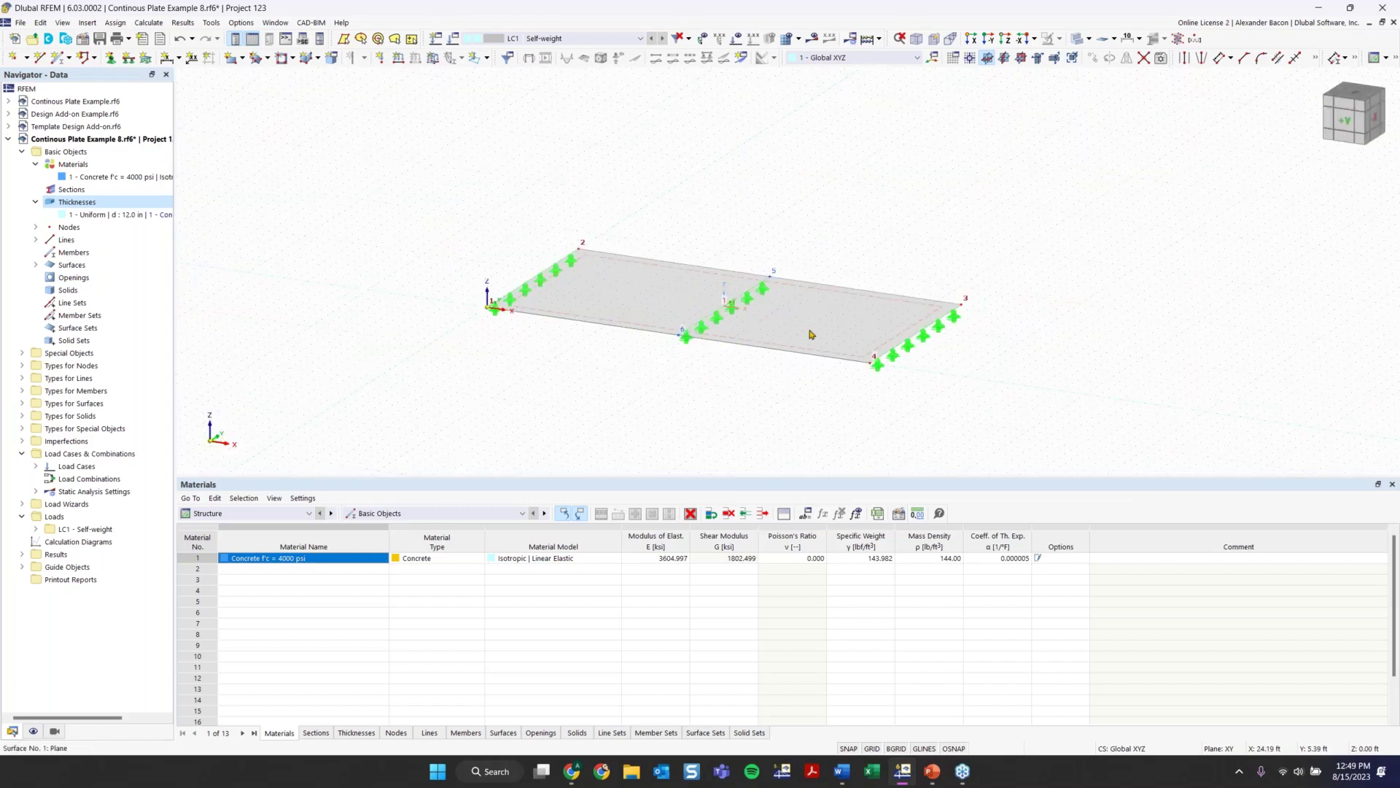
click(782, 324)
click(472, 201)
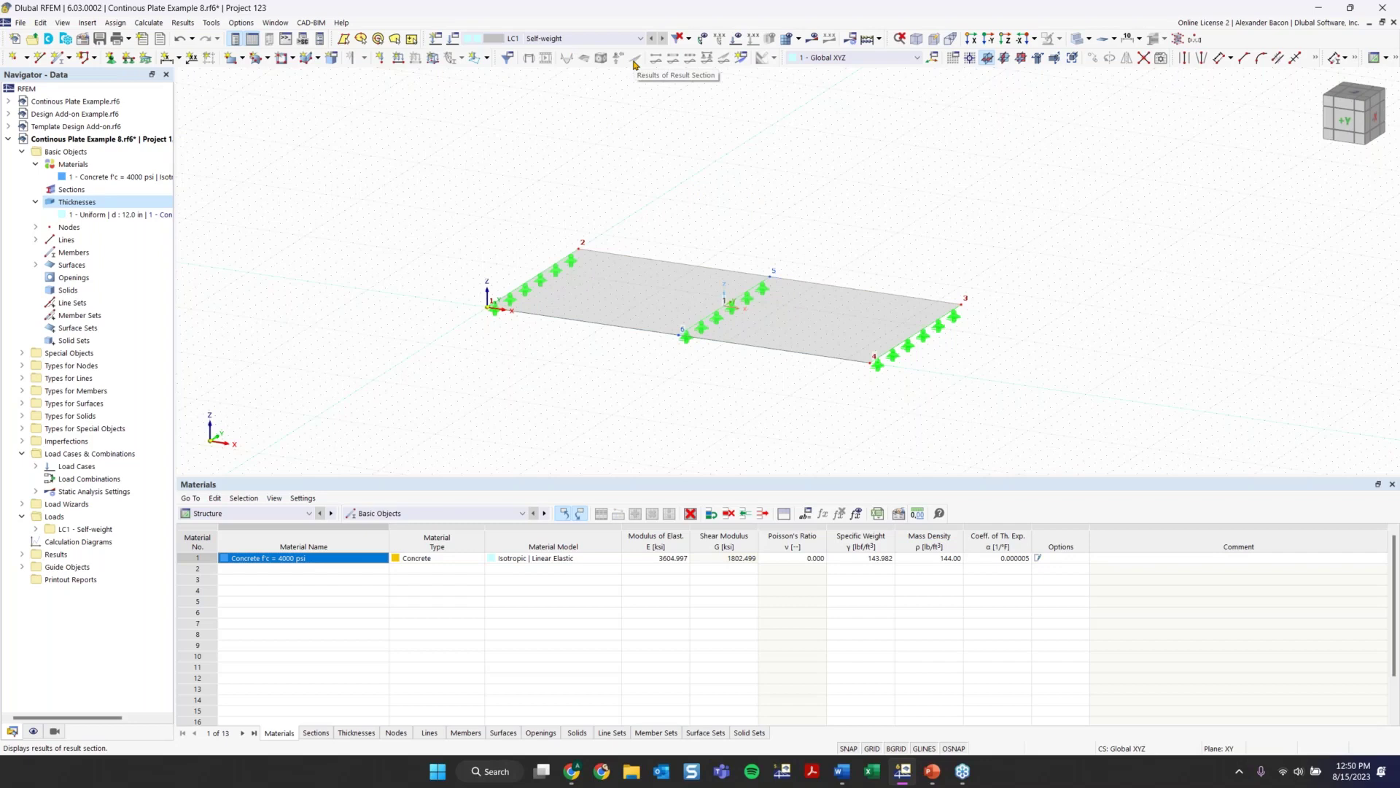
Step: Open the load cases and combinations settings and review the defined load case and the load combinations list
click(543, 39)
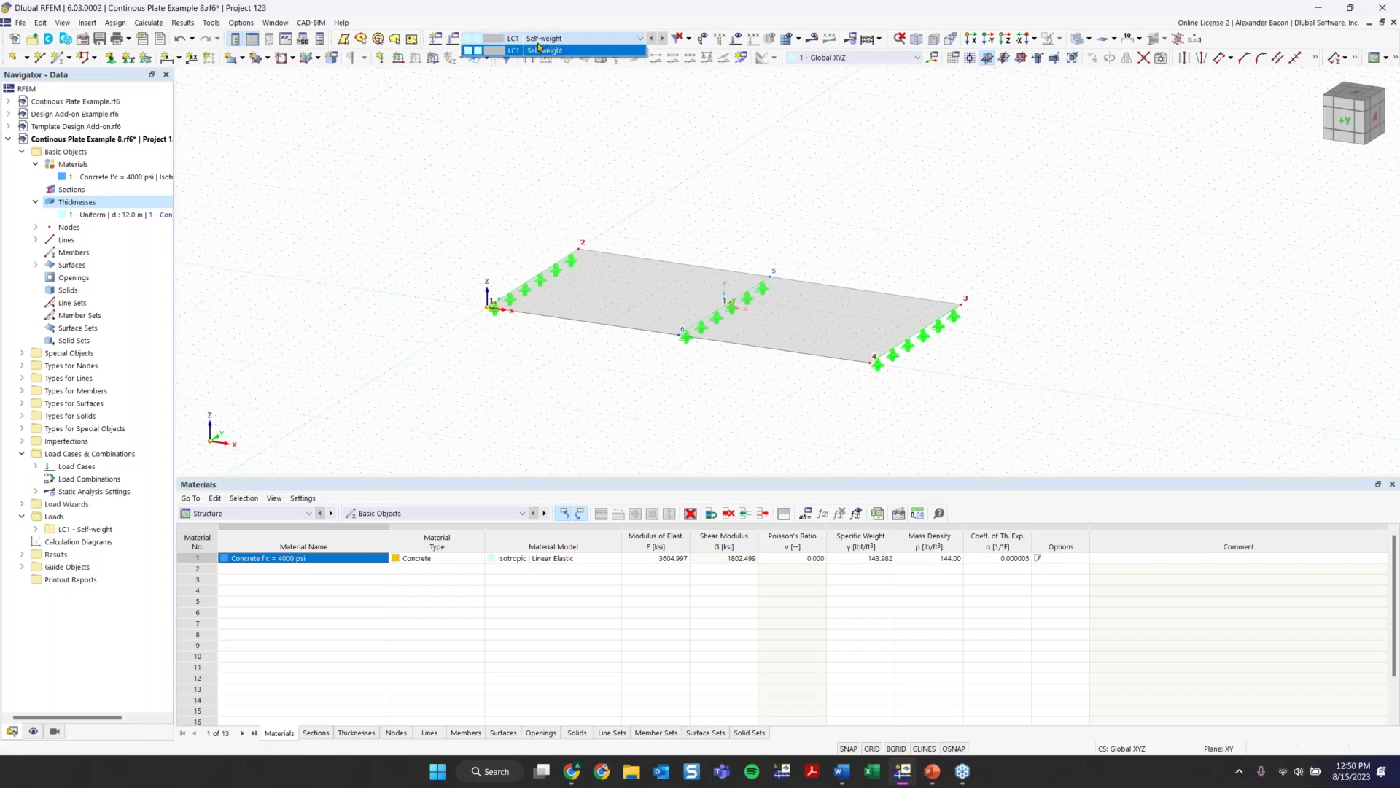
click(539, 41)
click(544, 40)
click(560, 51)
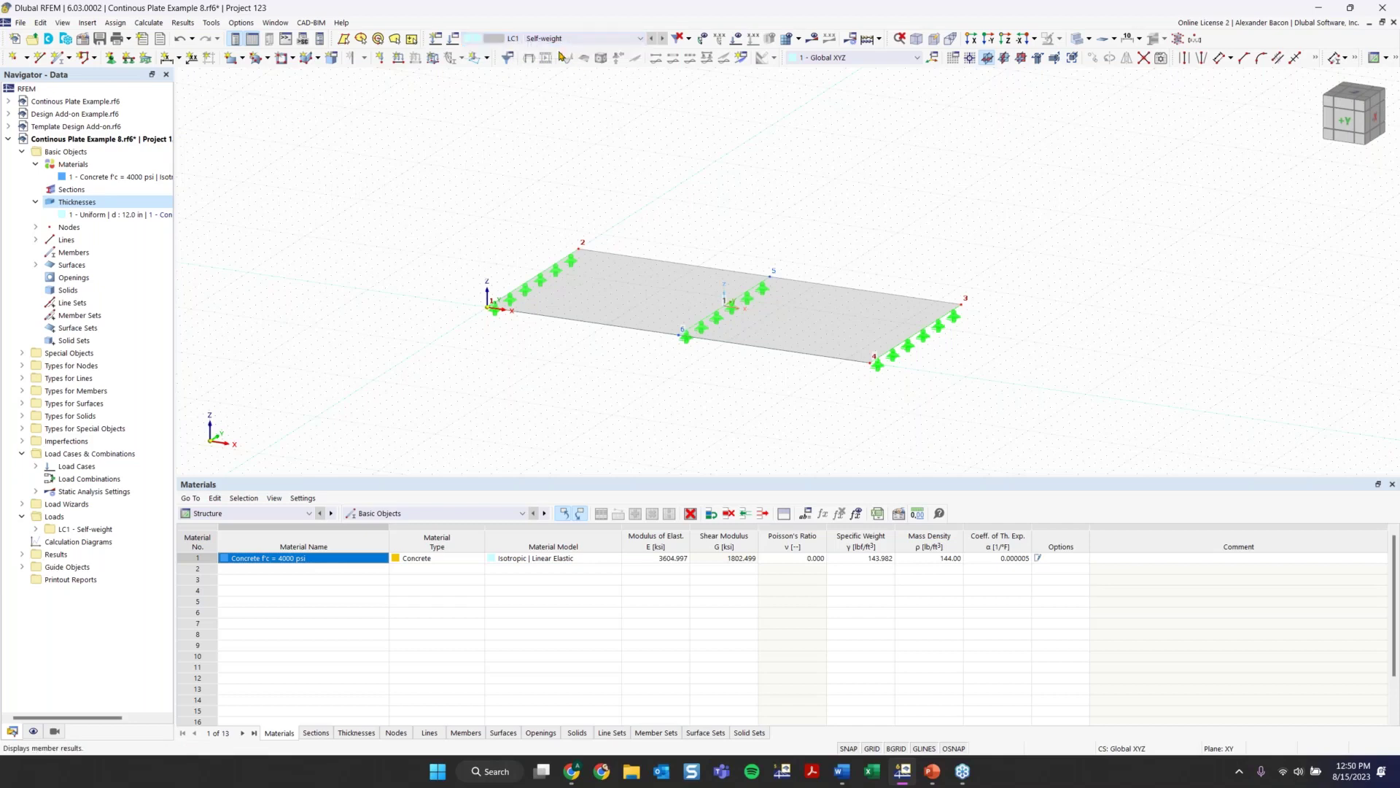
click(453, 41)
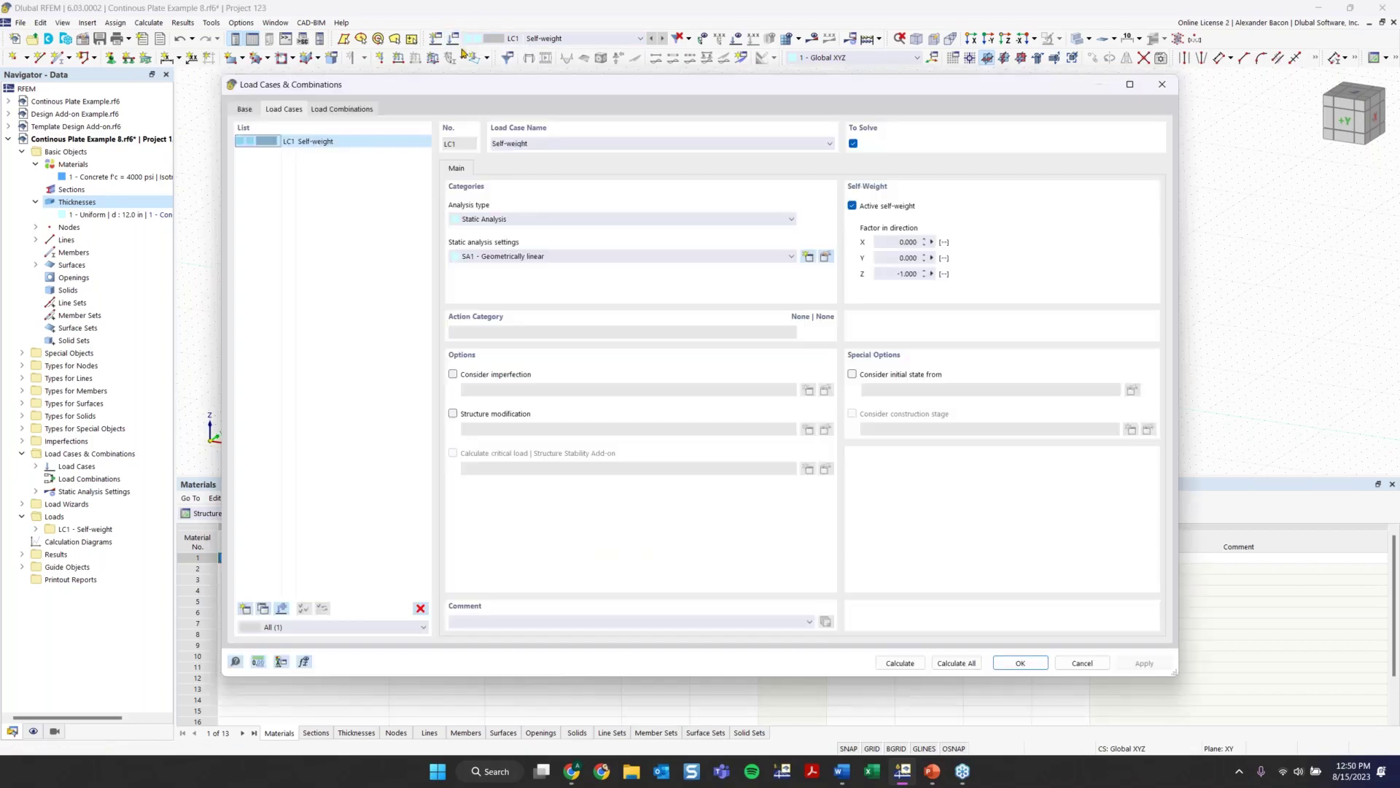
drag(488, 87, 471, 72)
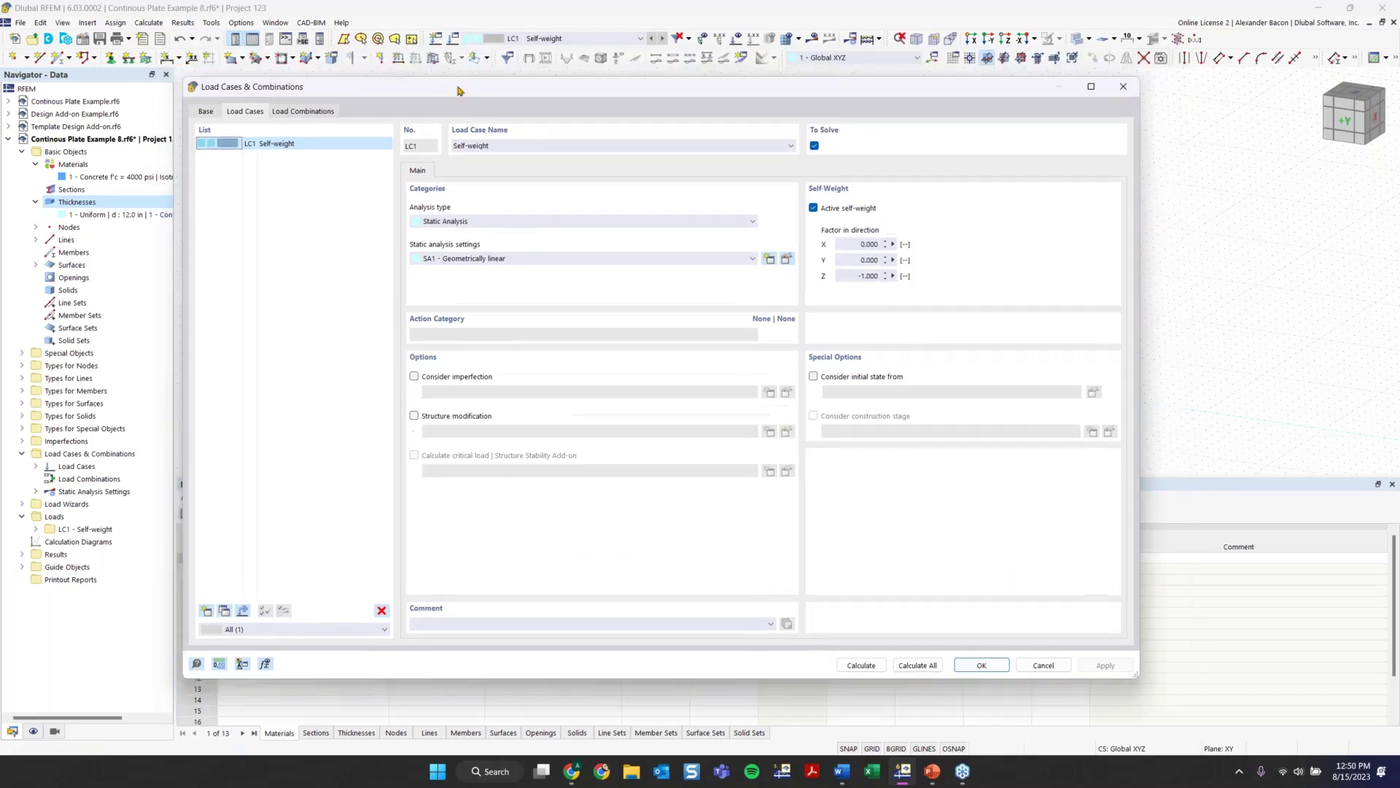
drag(422, 65, 421, 82)
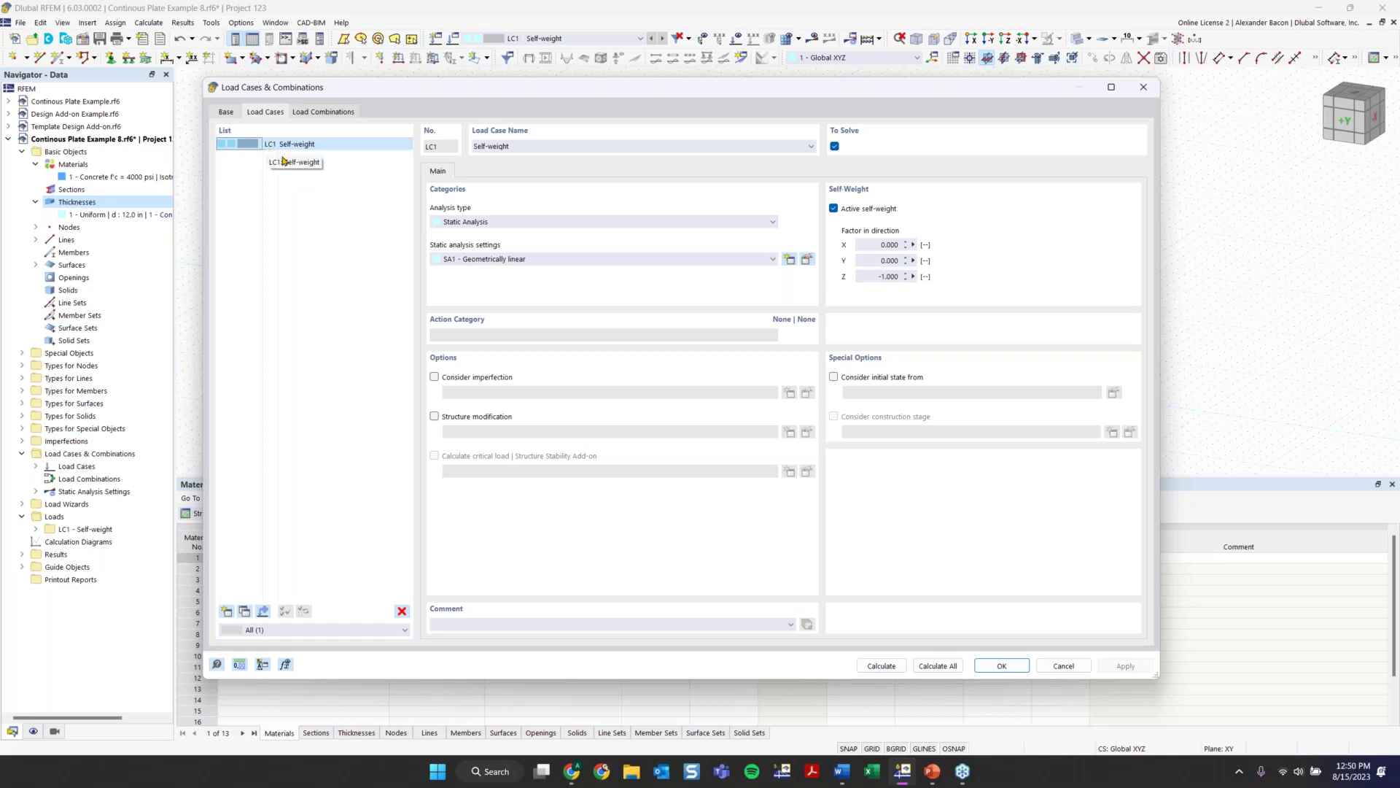
click(323, 112)
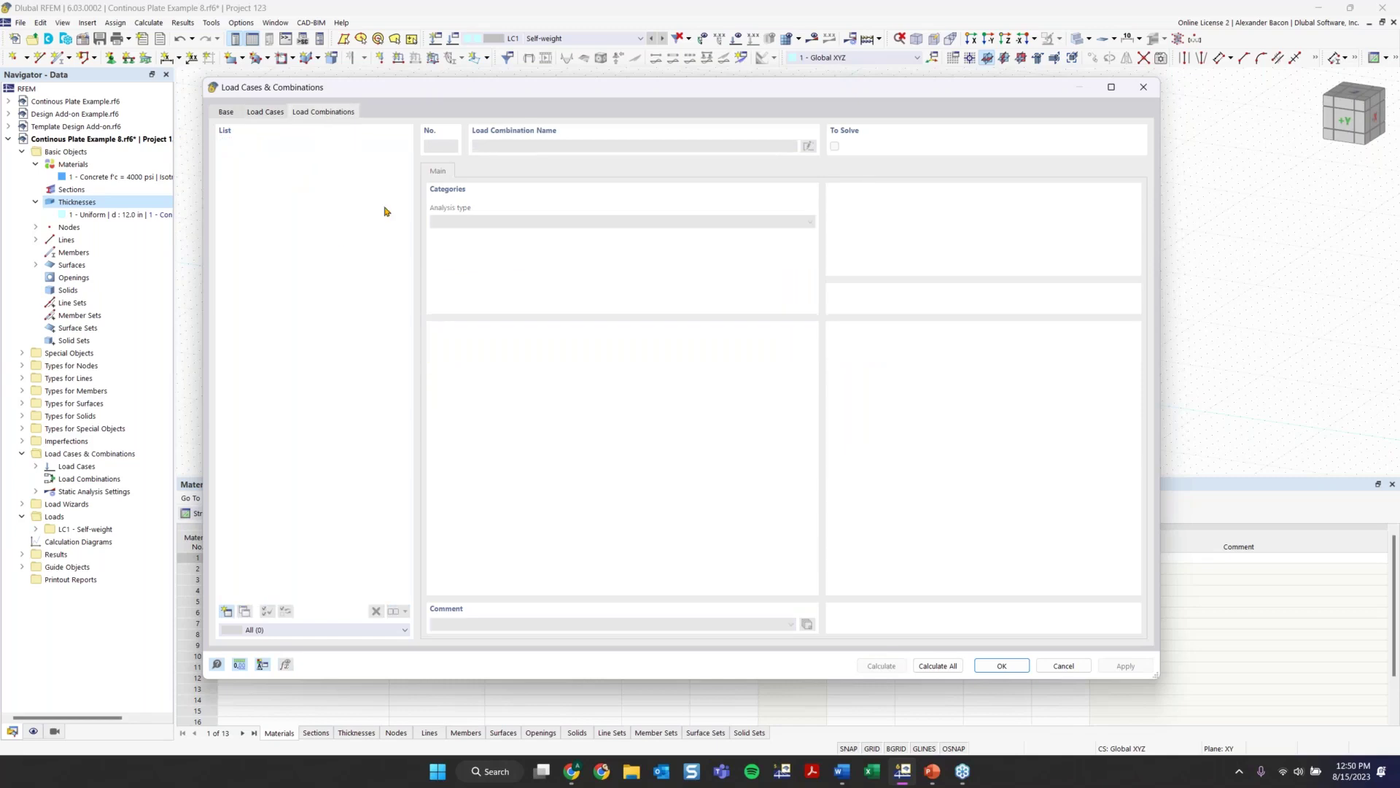
click(264, 111)
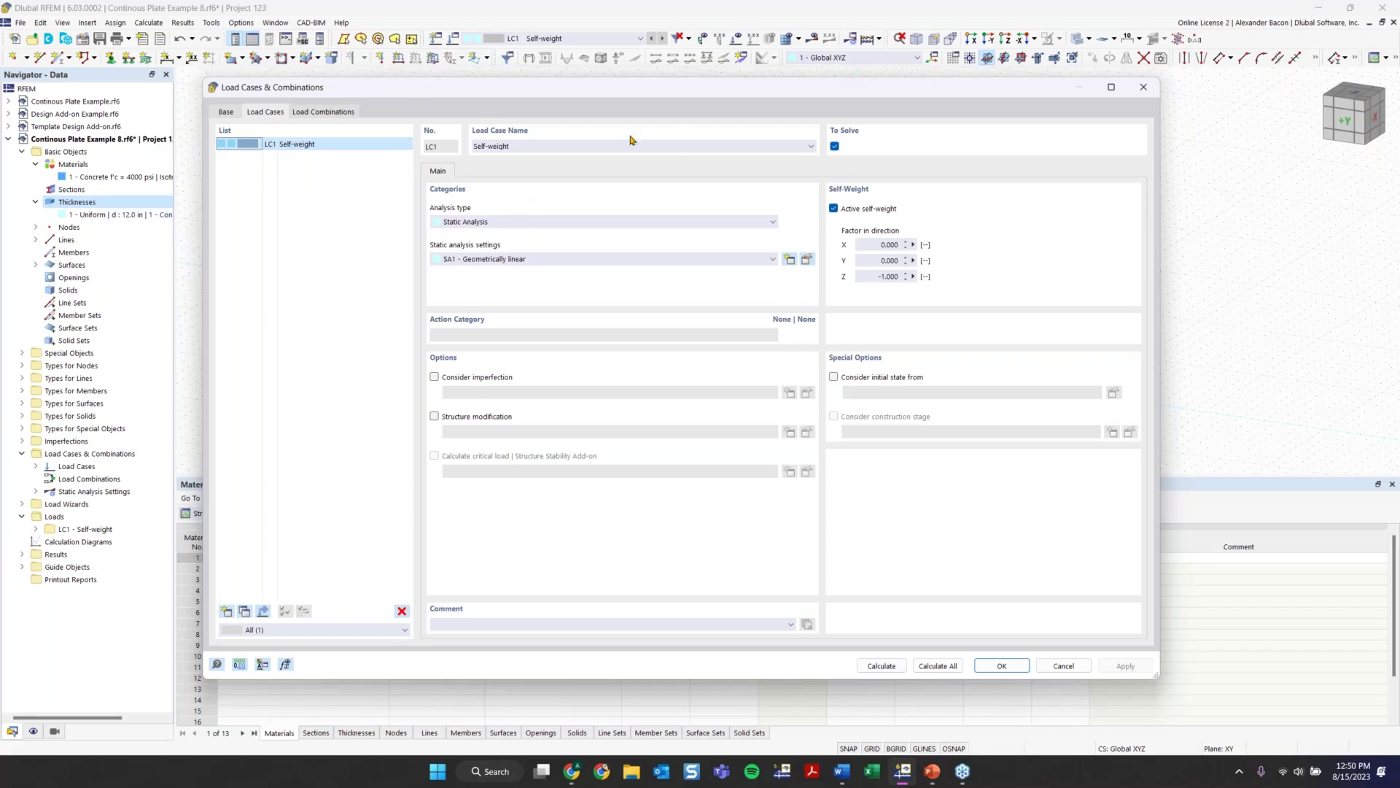
Step: Clear the name of load case LC1 and deactivate its self-weight
click(560, 145)
key(ctrl+a)
key(BackSpace)
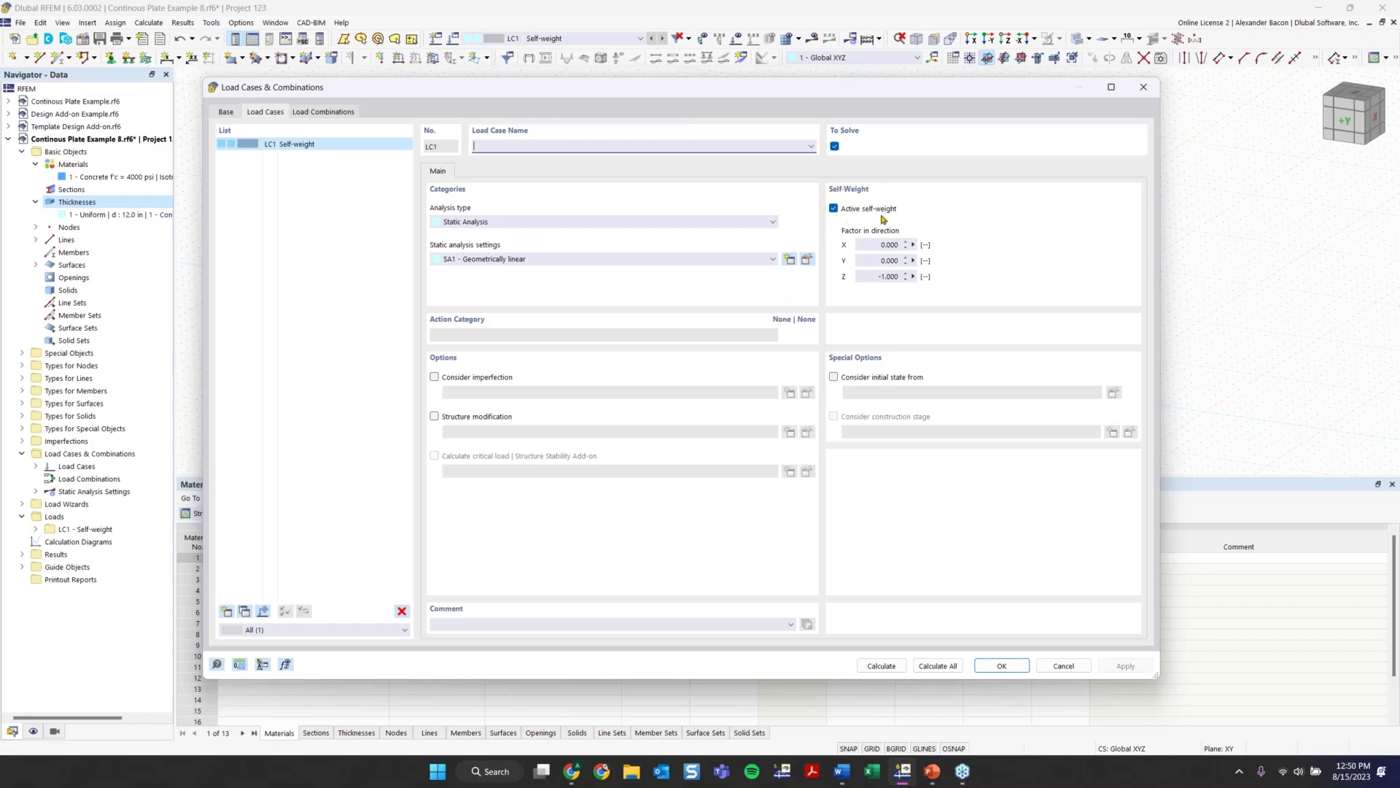
click(833, 209)
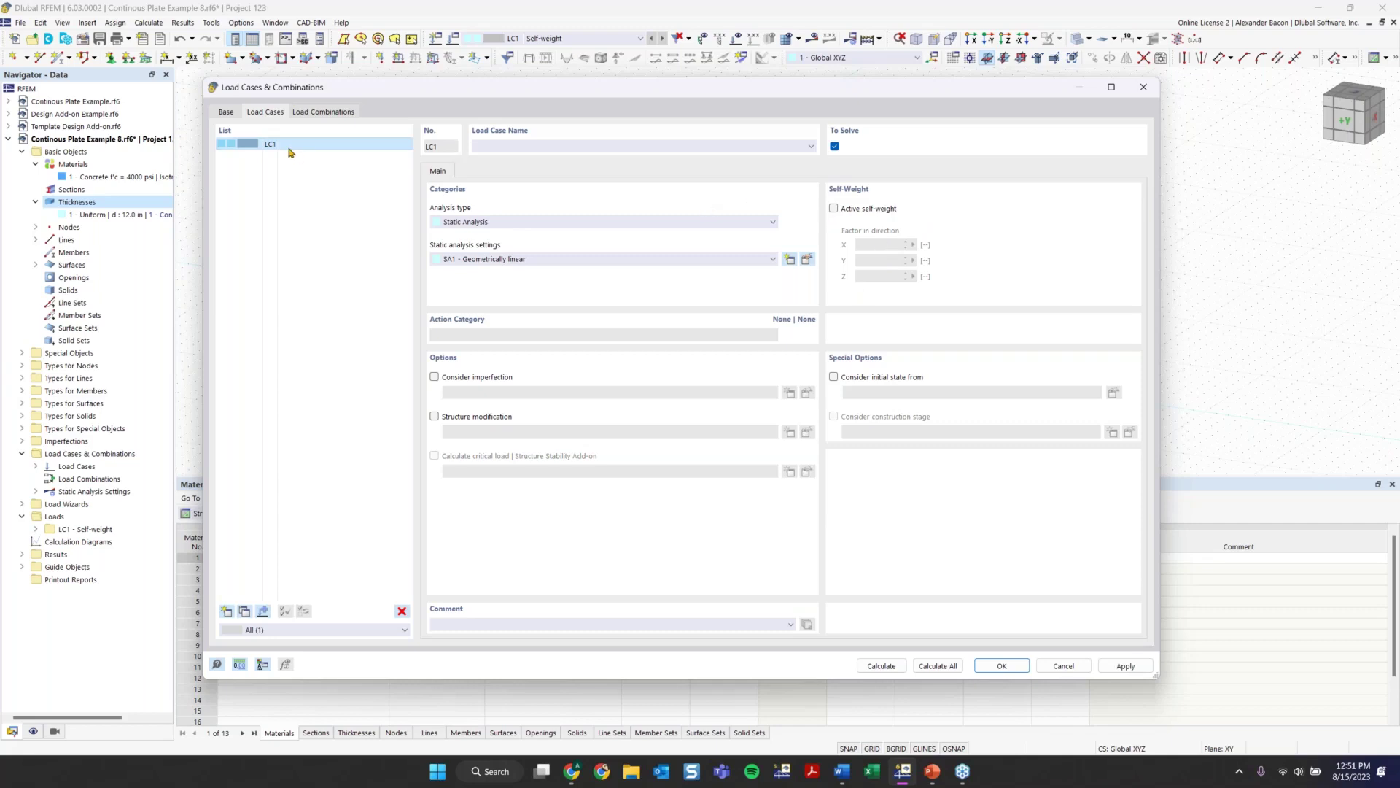
Step: Review the static analysis settings for LC1, keep SA1 - Geometrically linear, and accept the load case
click(524, 261)
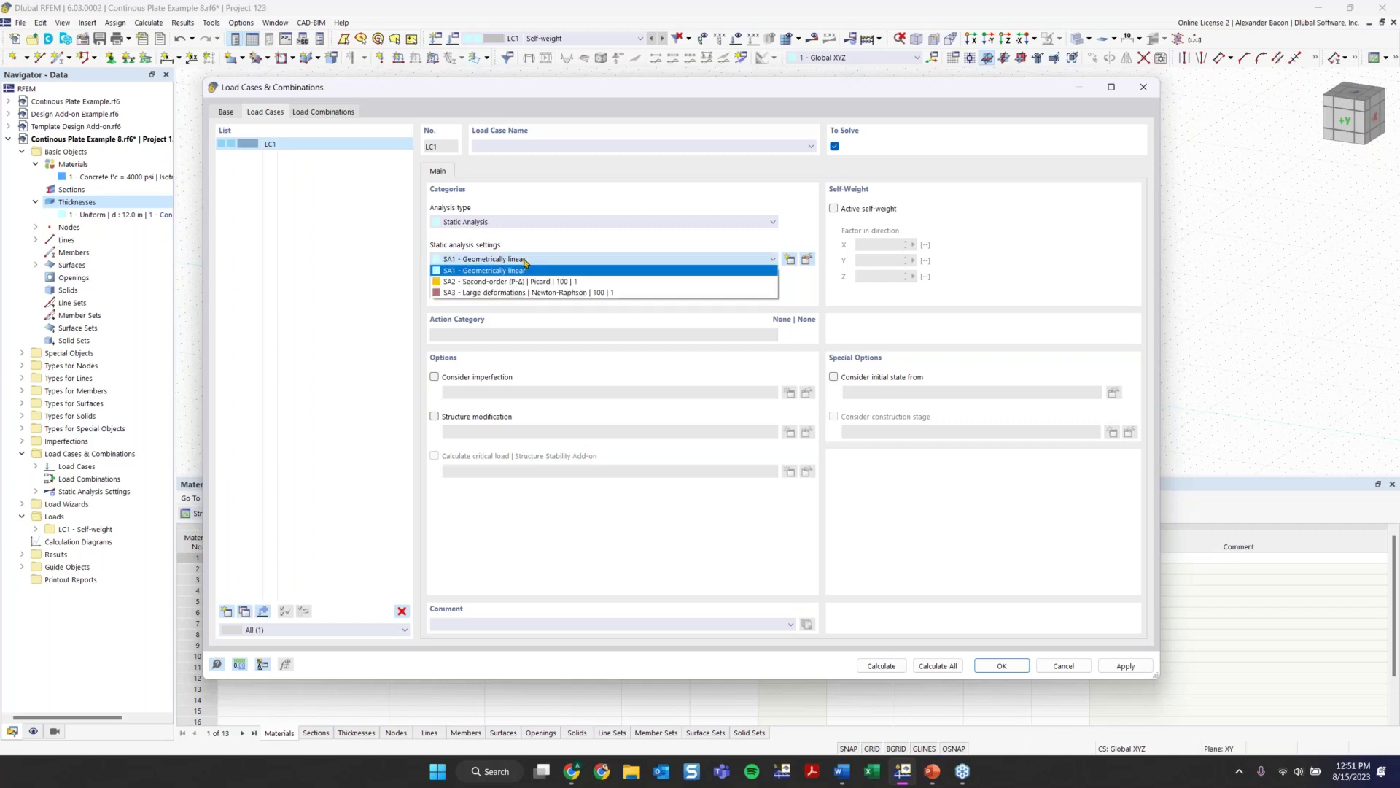
click(525, 260)
click(525, 260)
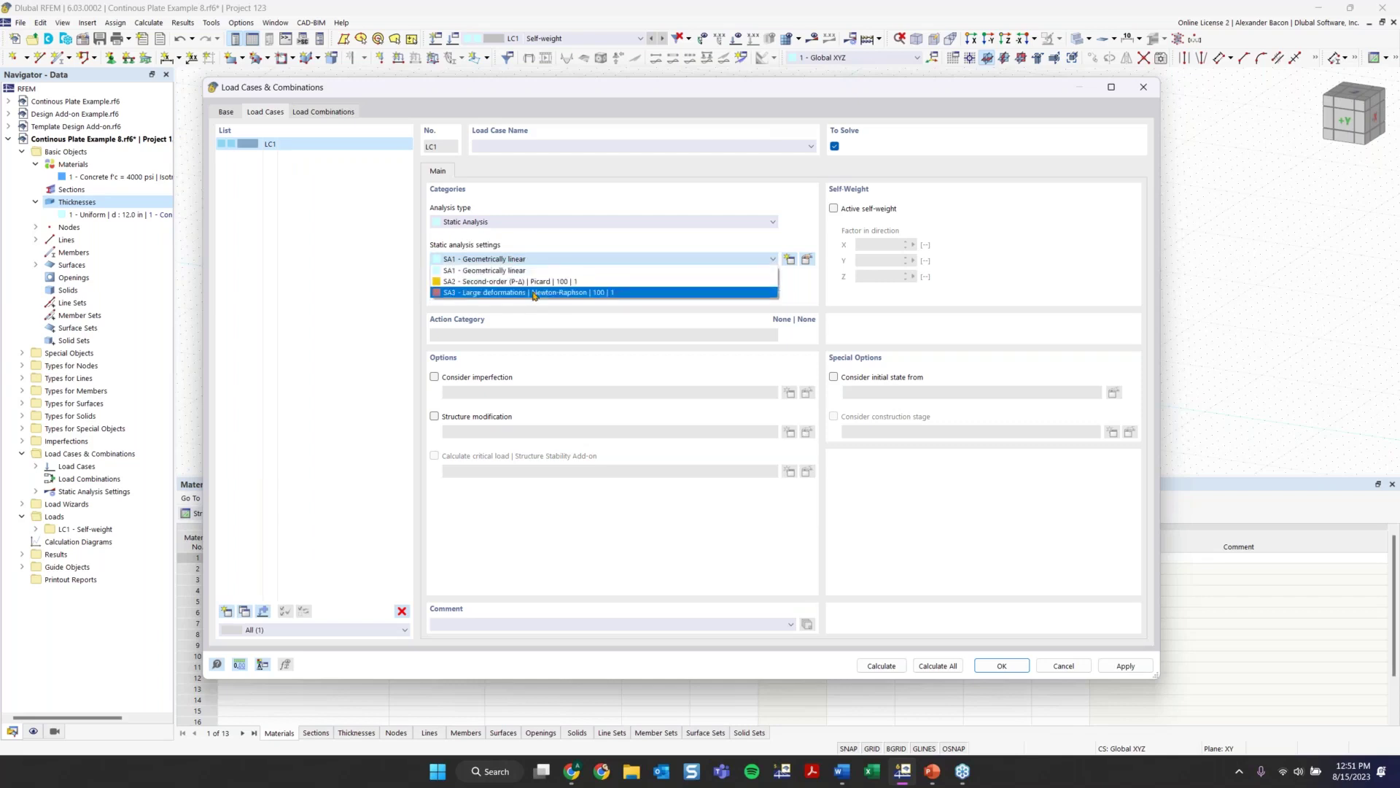
click(530, 258)
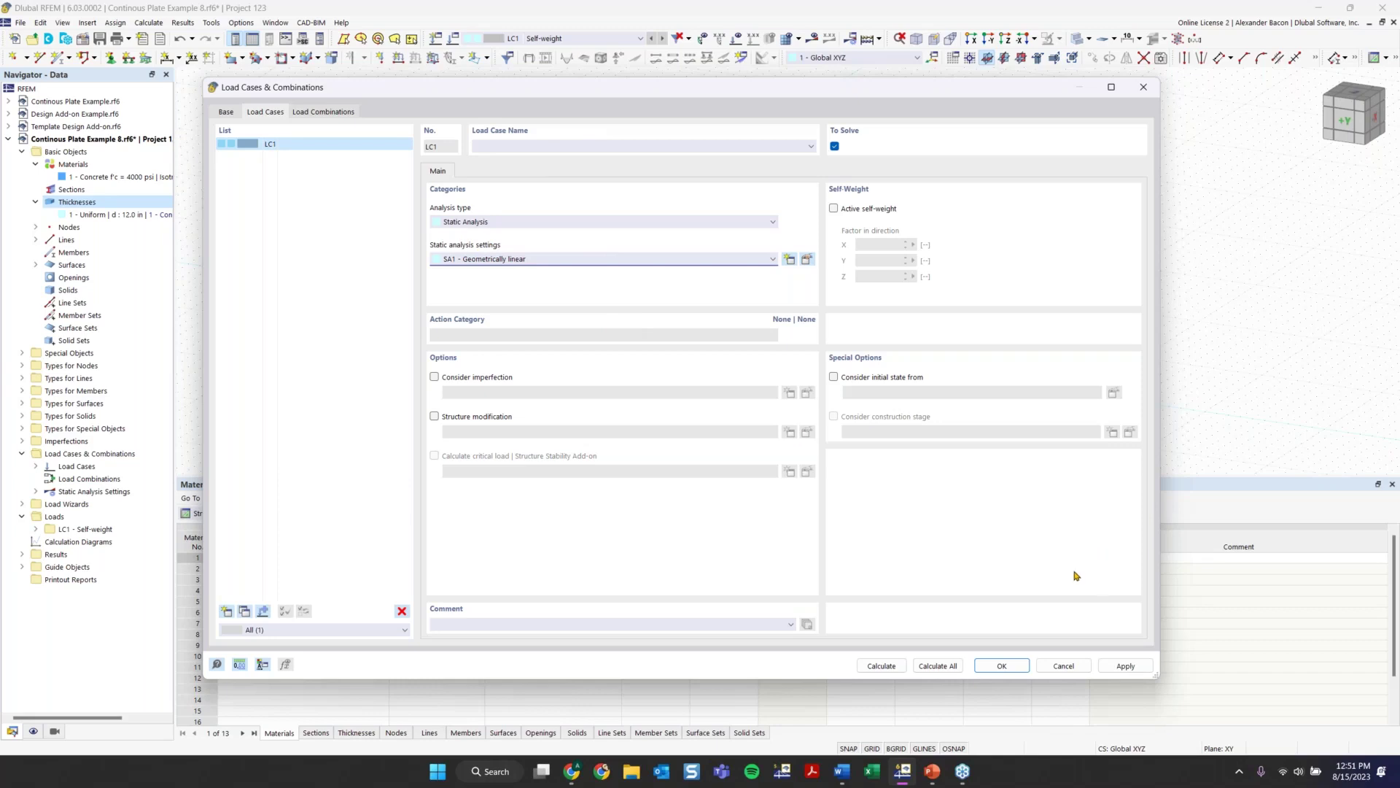
click(1001, 666)
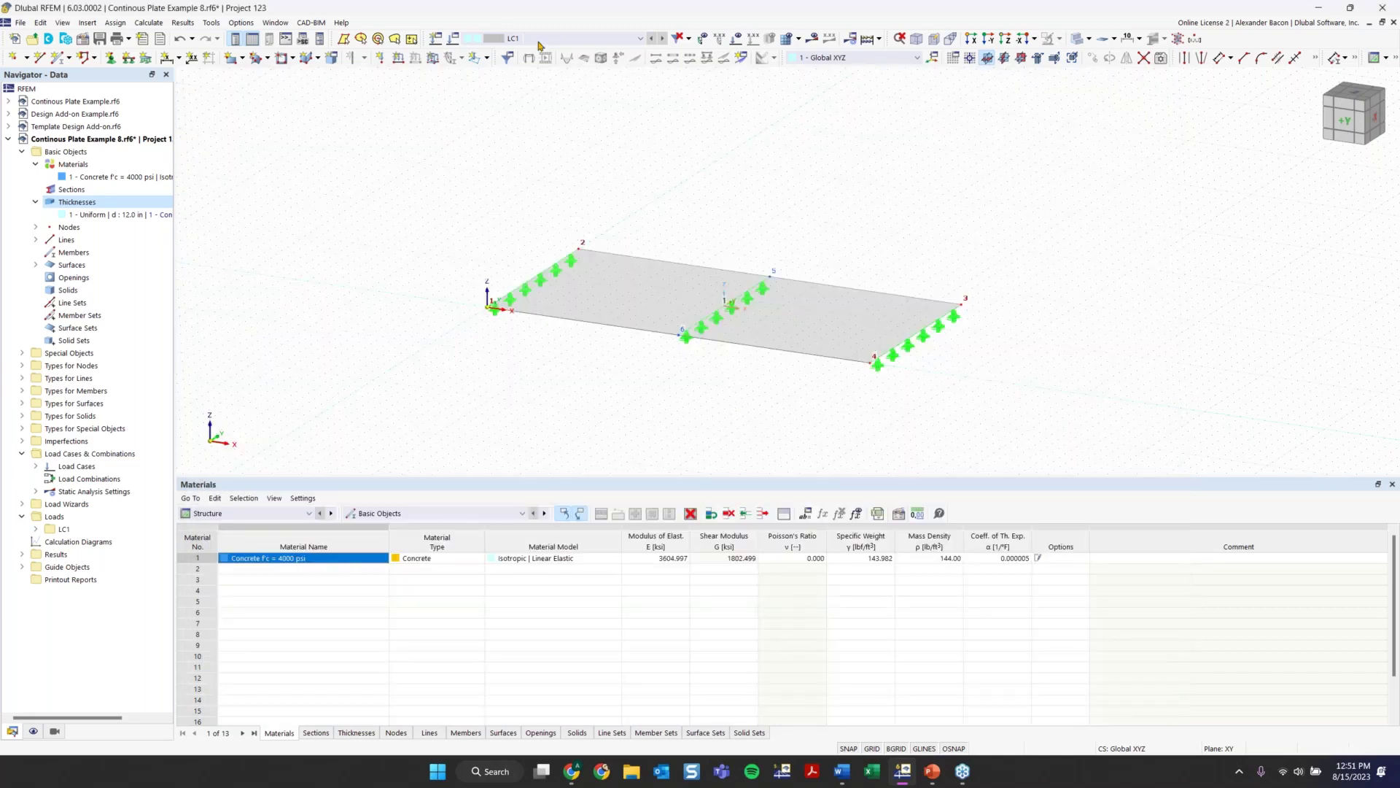
Step: Choose LC1 as the current load case
click(537, 40)
click(536, 51)
click(574, 41)
click(574, 49)
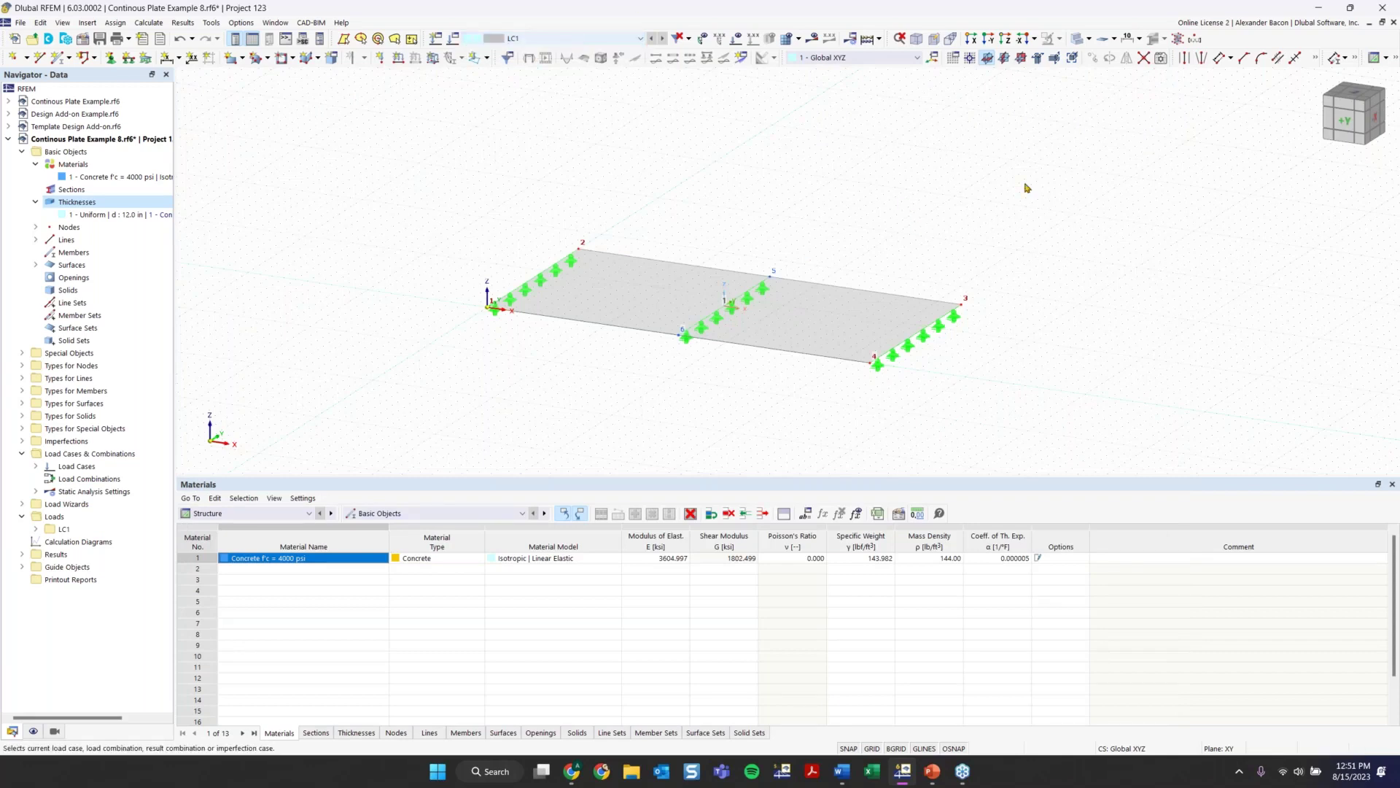
middle_drag(1001, 363, 799, 381)
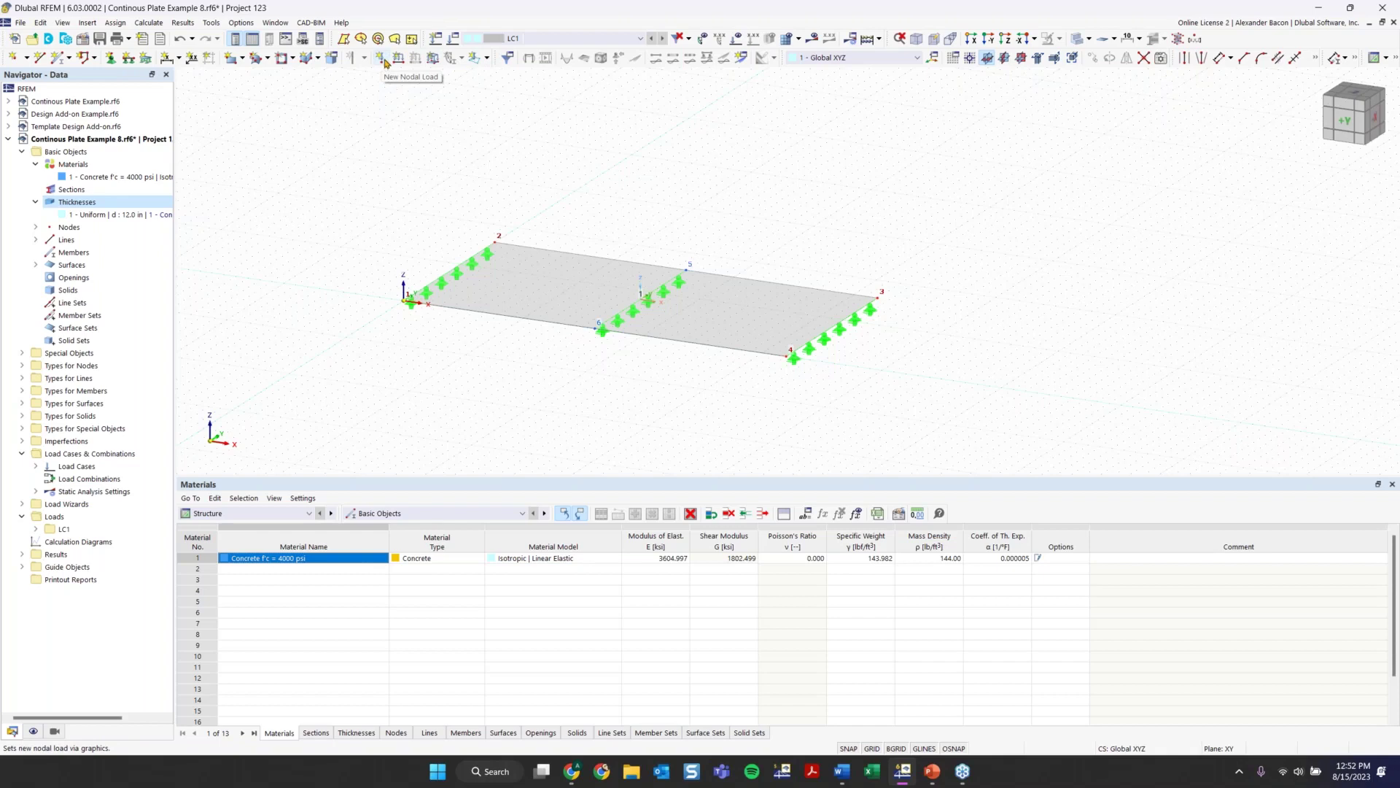
Step: Begin a new surface load in LC1 as a uniform force in global Z on true area
click(434, 63)
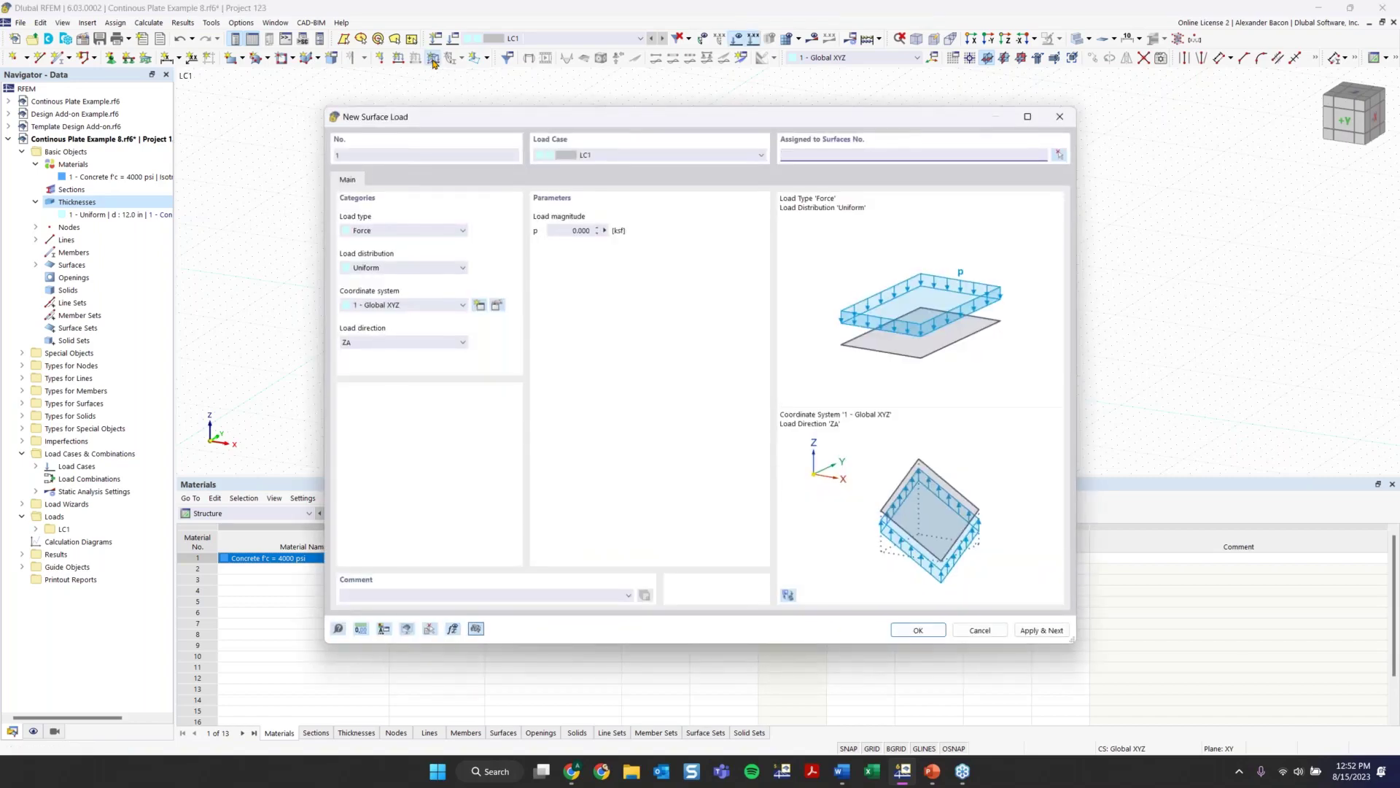
drag(493, 122, 448, 100)
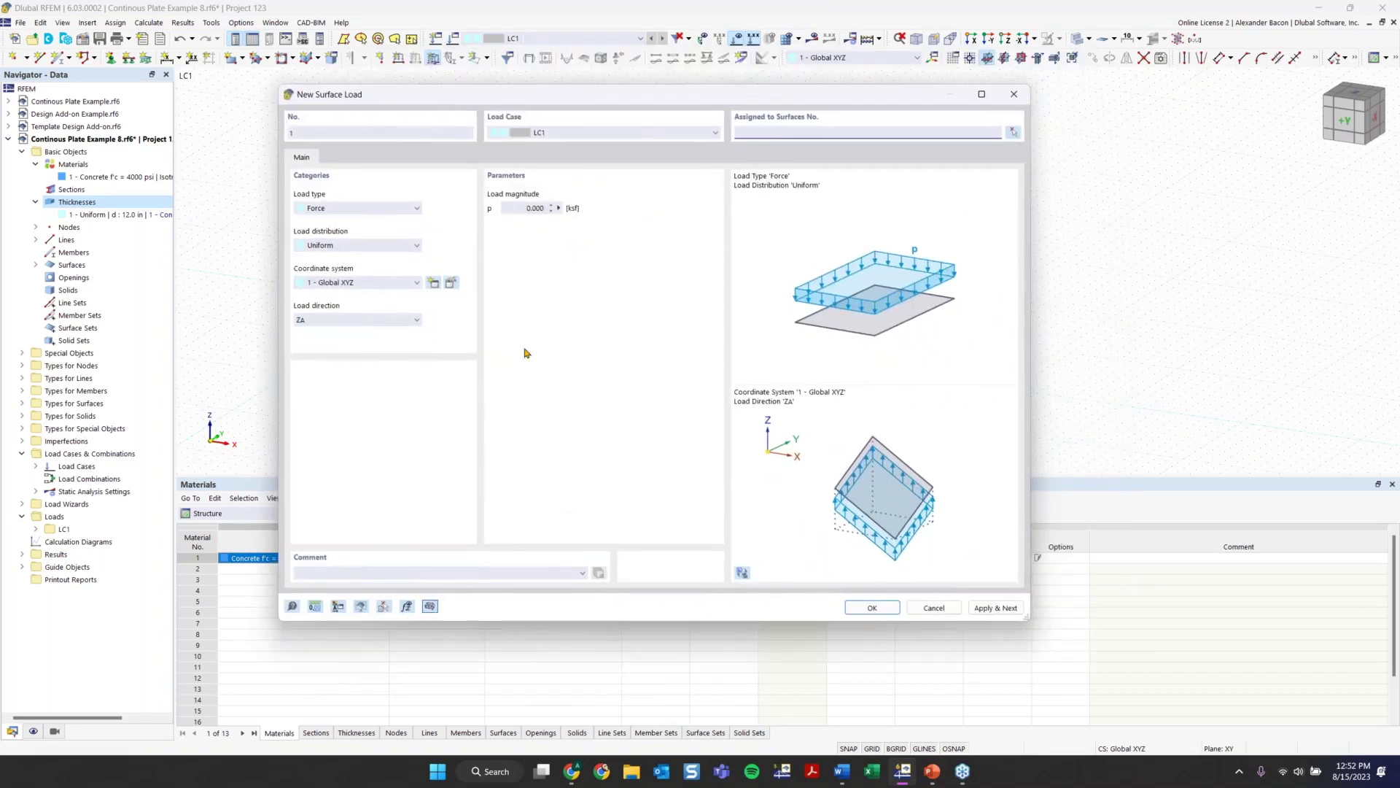
click(329, 209)
click(329, 209)
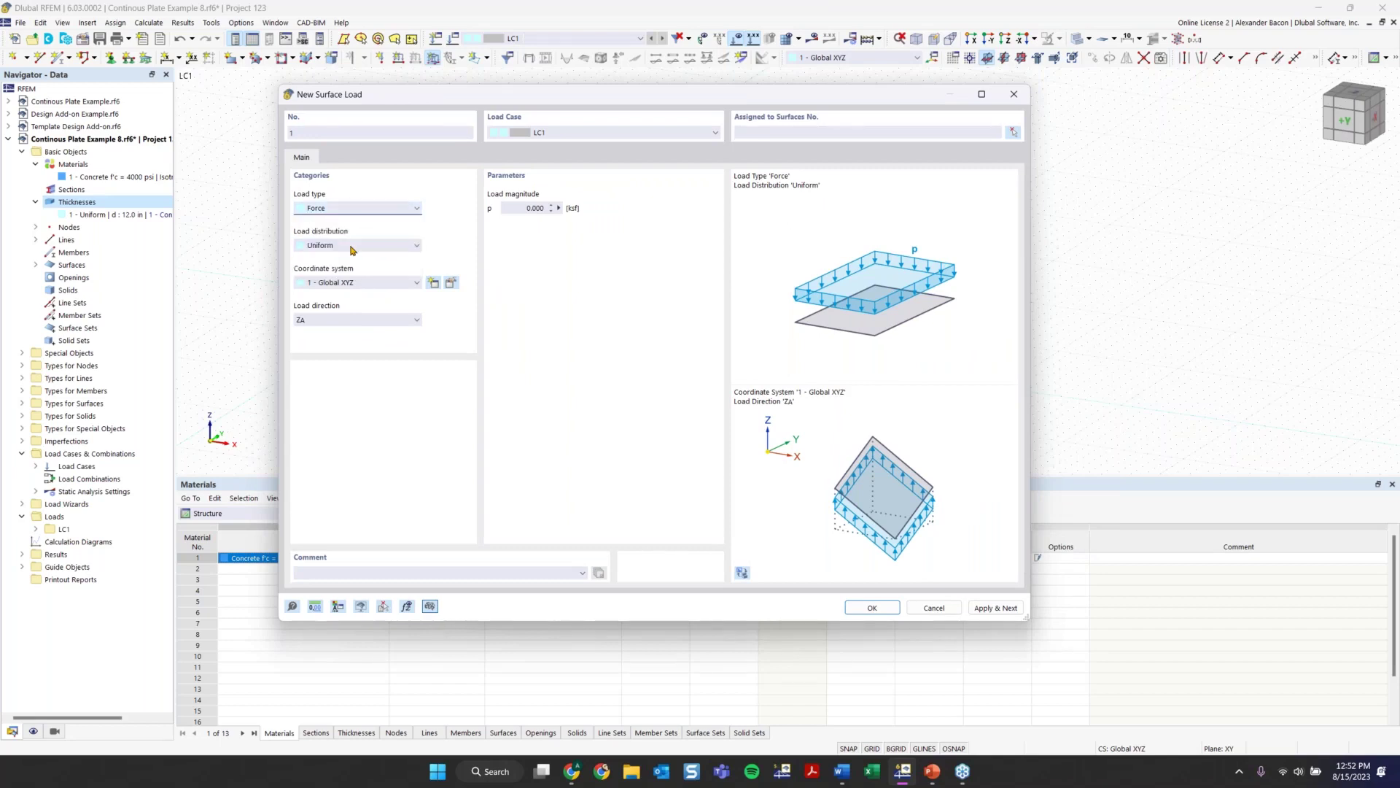
click(351, 247)
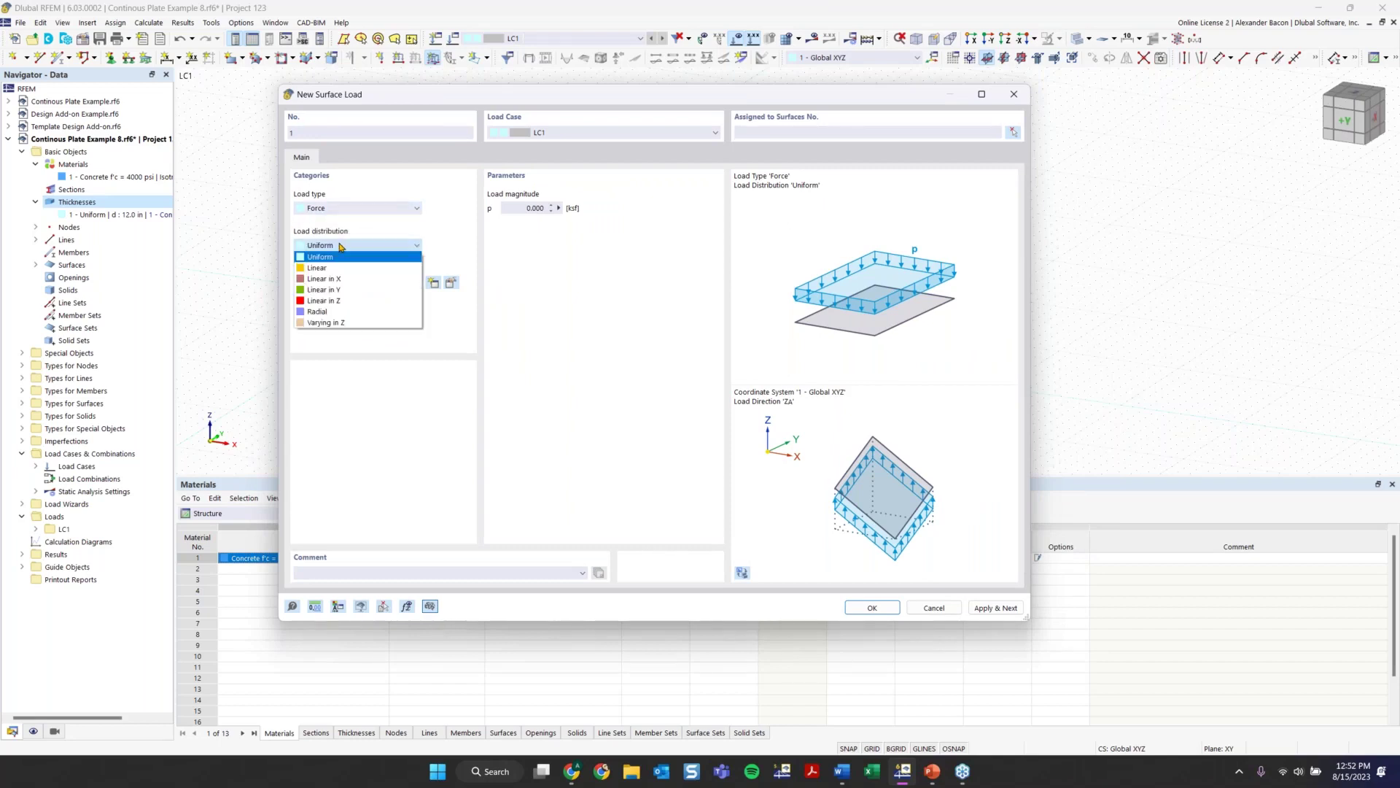
click(339, 257)
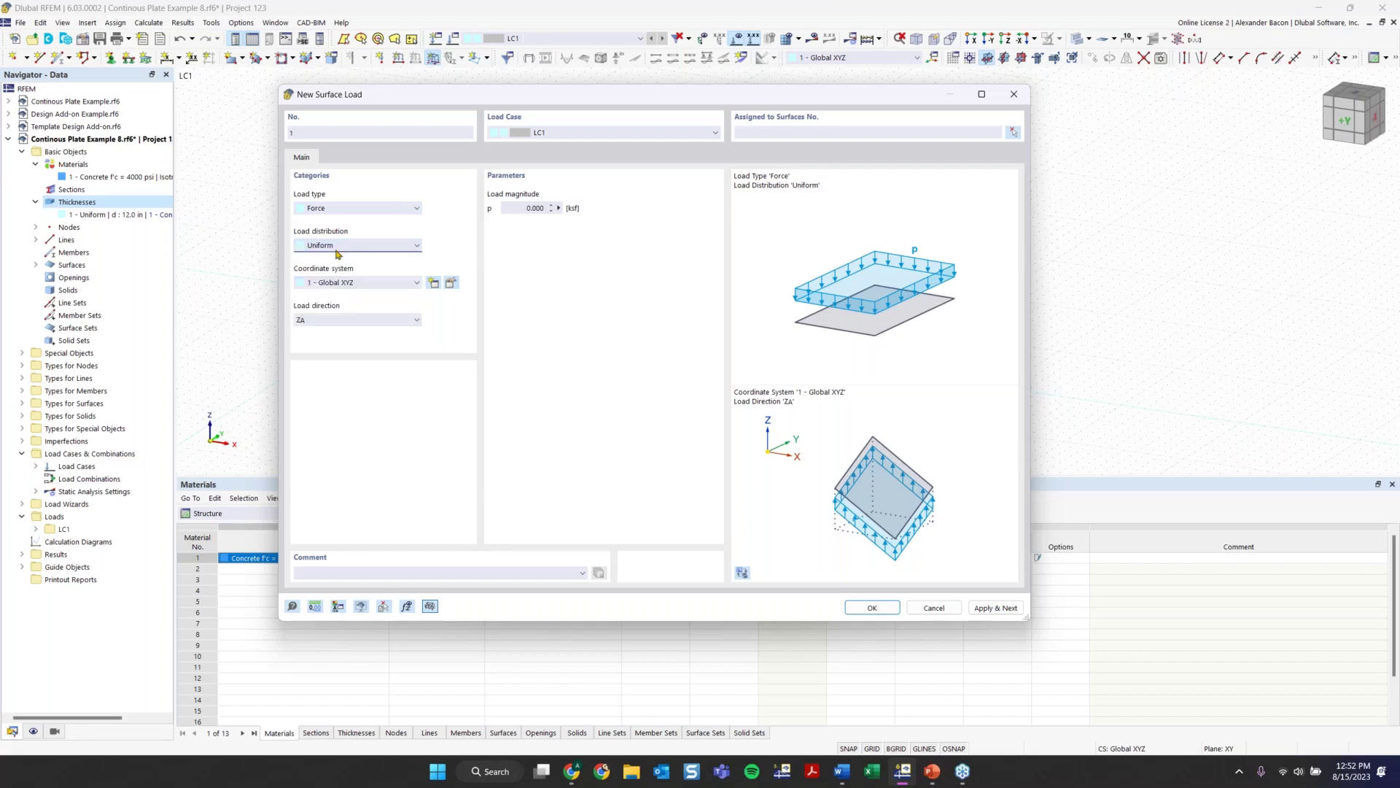
click(358, 322)
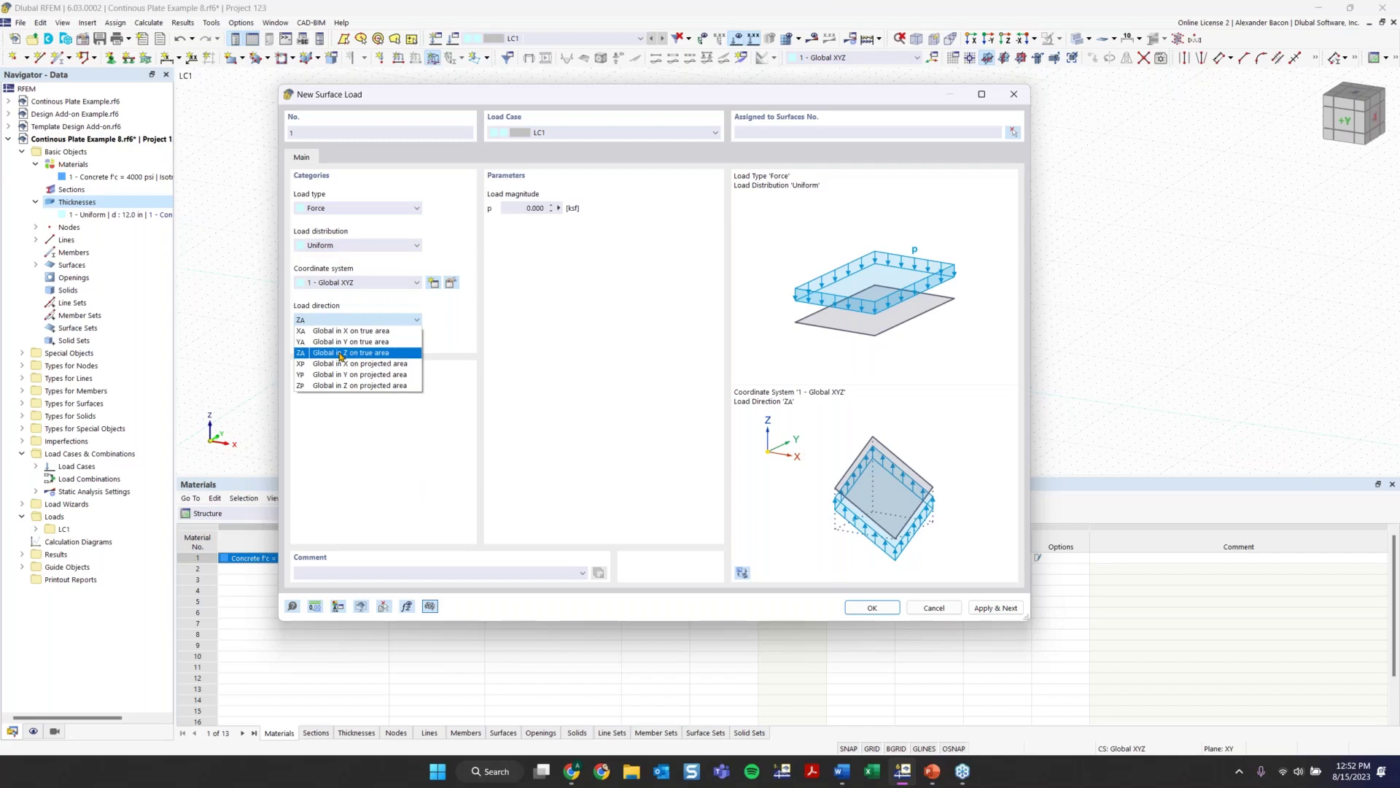
click(341, 356)
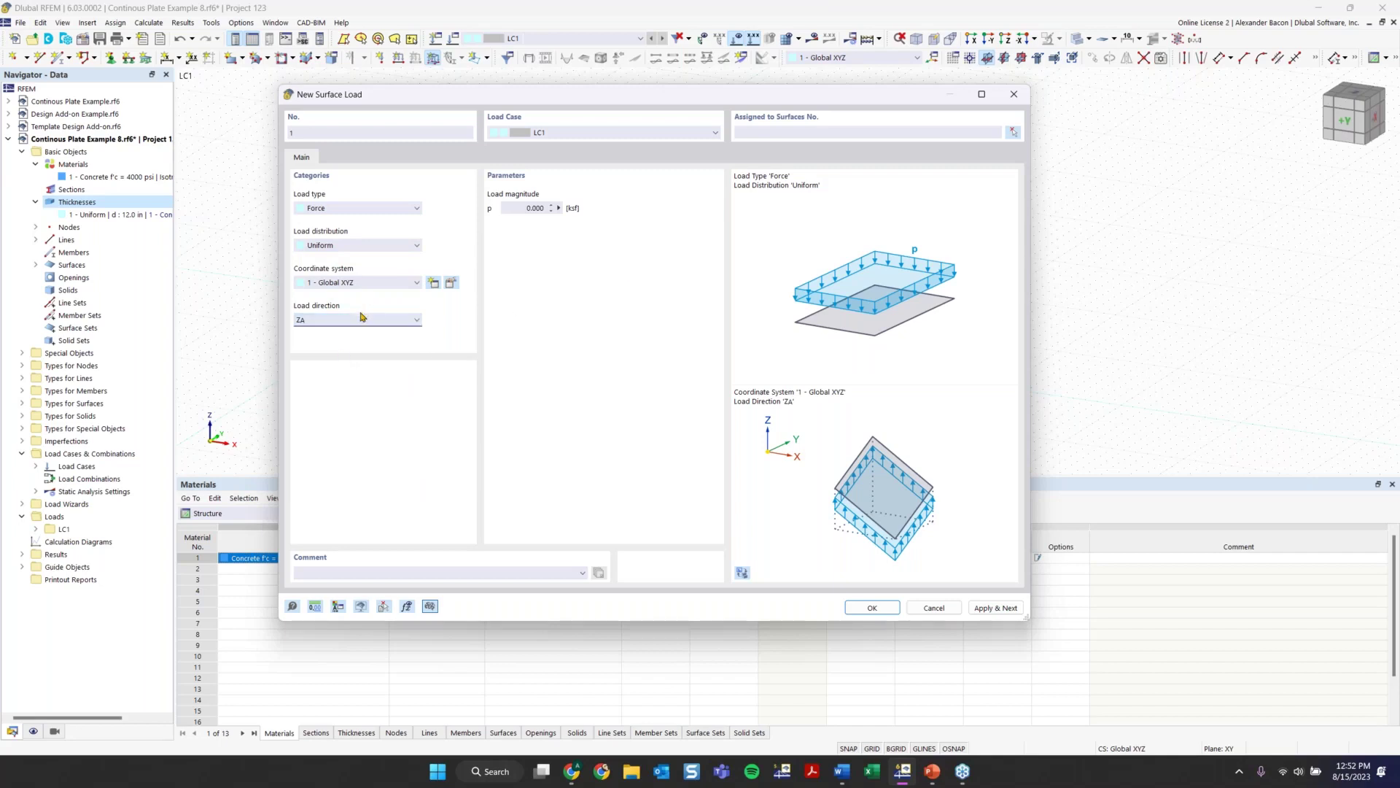
Step: Set the surface load magnitude p to -0.210 ksf
click(532, 208)
text(-0.210)
drag(524, 209, 529, 208)
click(571, 247)
Step: Assign the surface load to plate surface 1 and create it
click(829, 131)
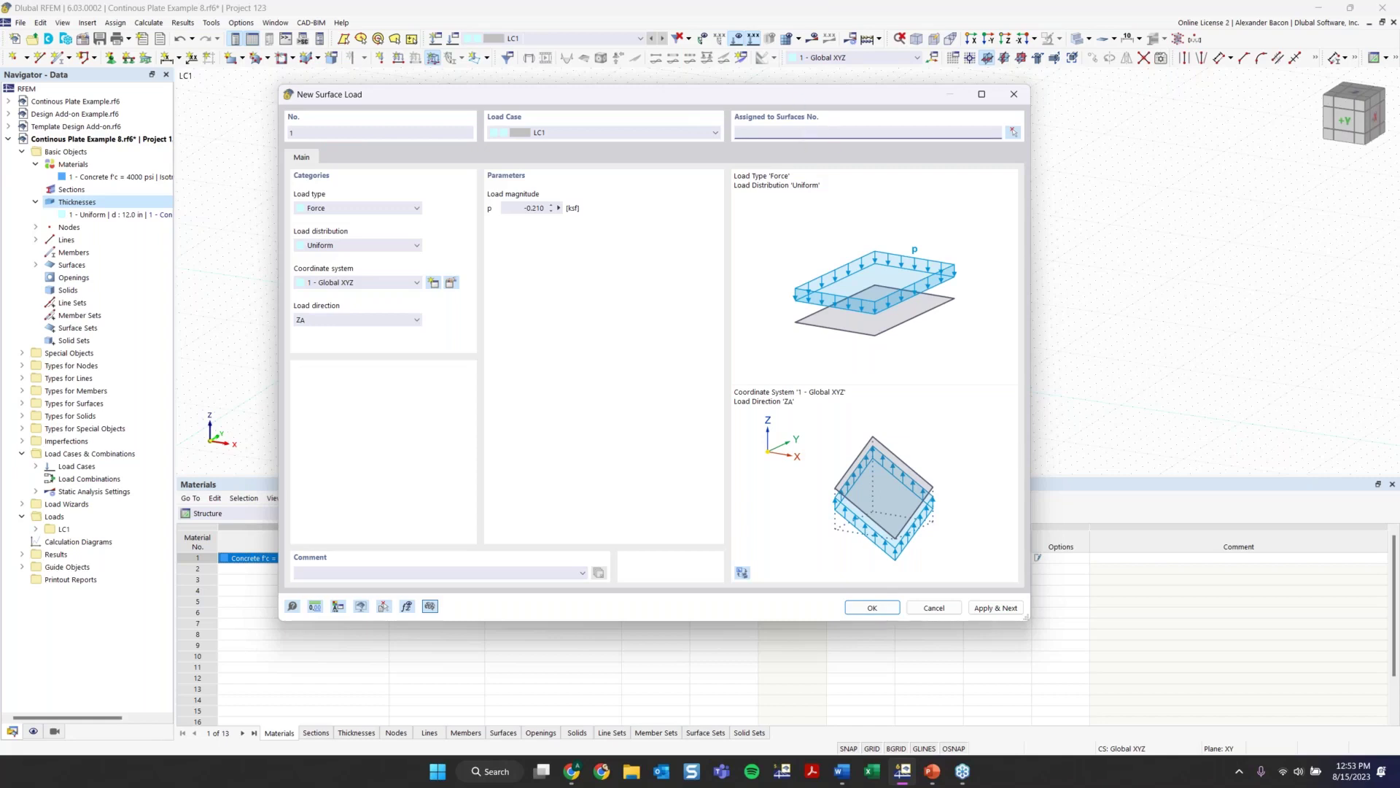
text(31)
click(1014, 133)
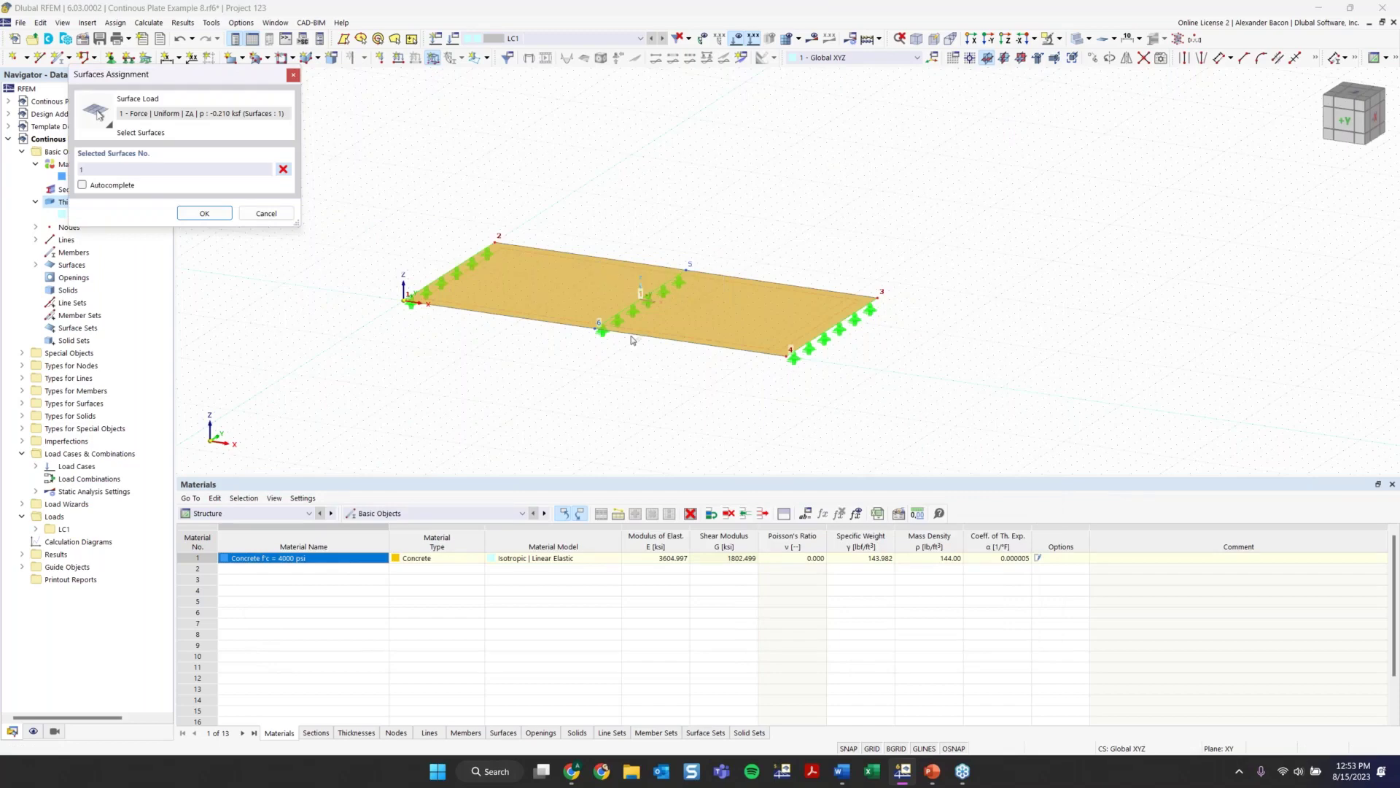
click(205, 213)
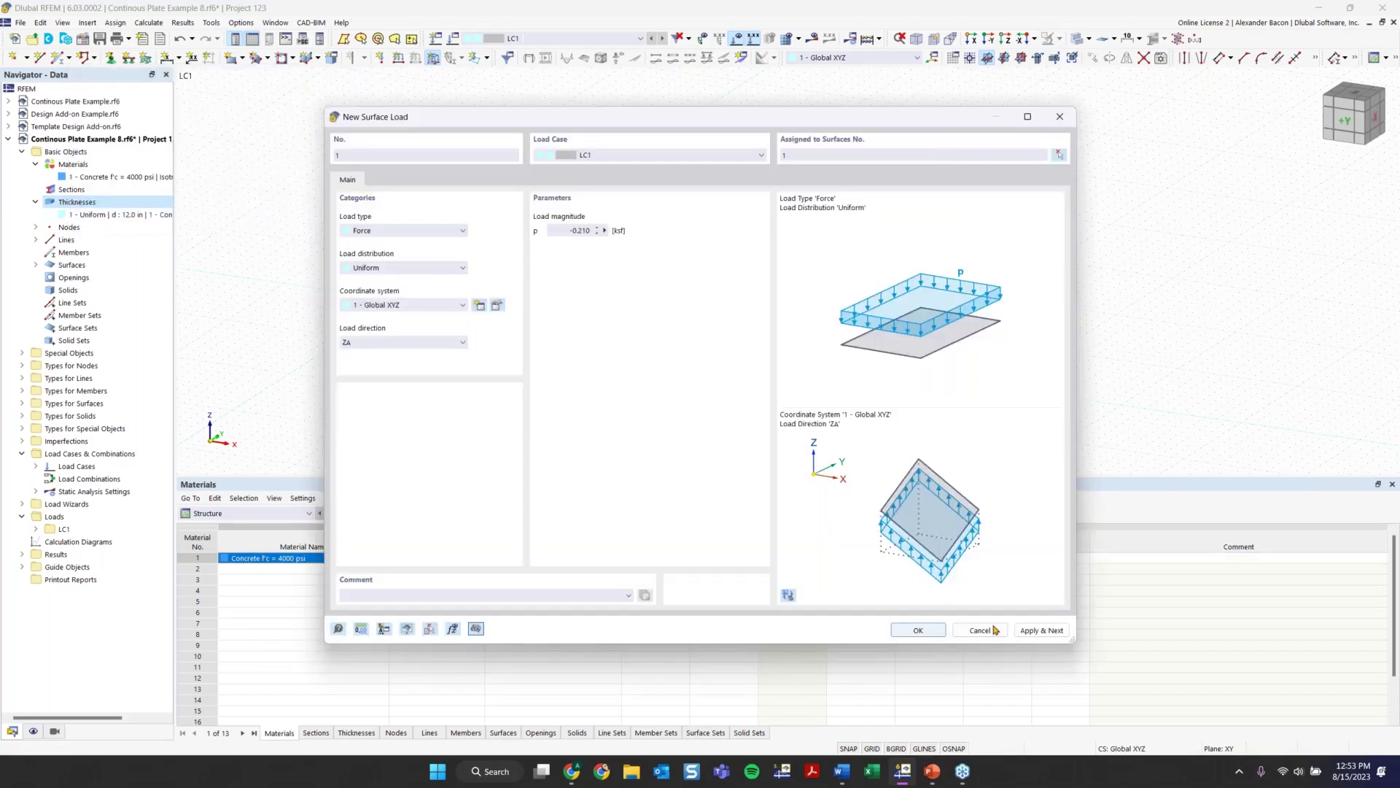
click(939, 632)
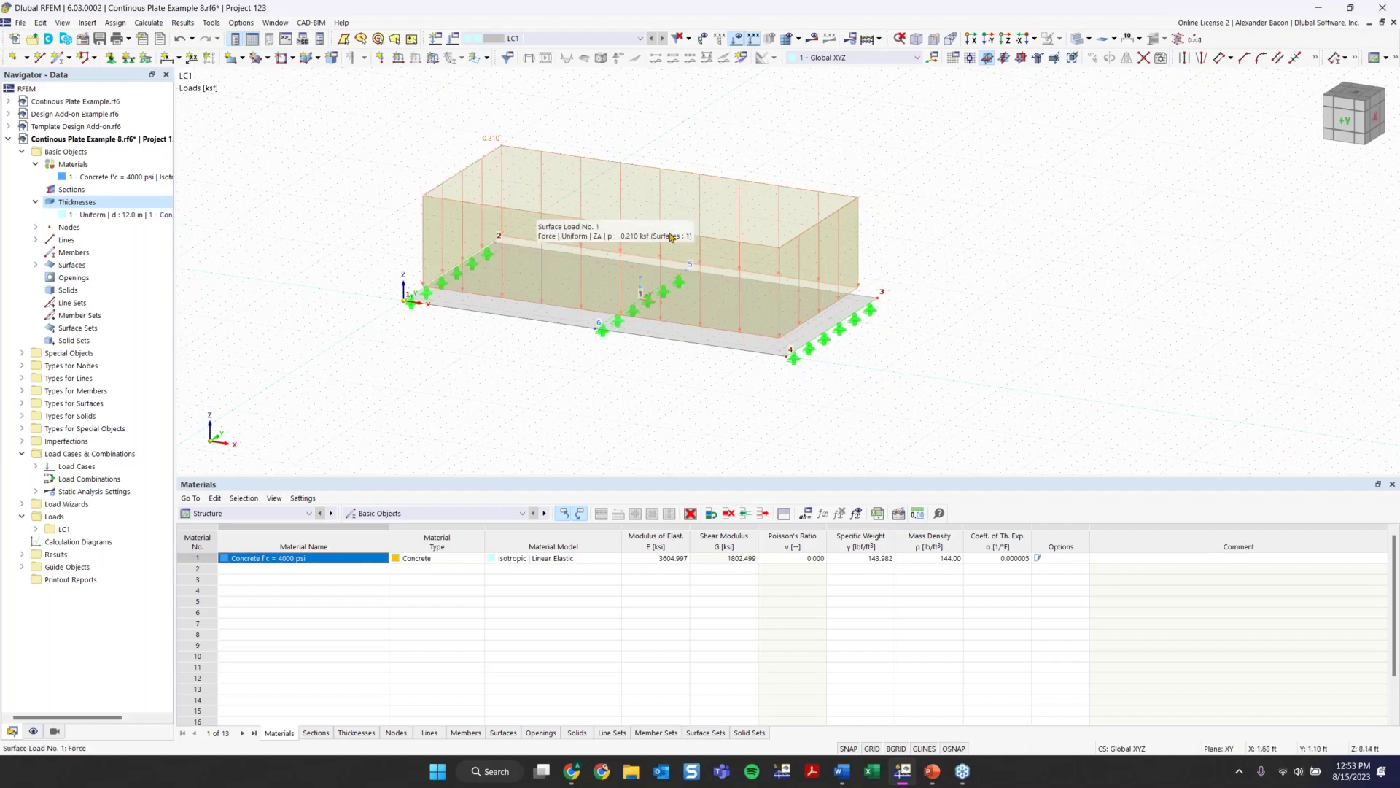
Step: Reduce the display size of the surface load on plate surface 1 in the model view
ctrl+middle_drag(802, 258, 1003, 313)
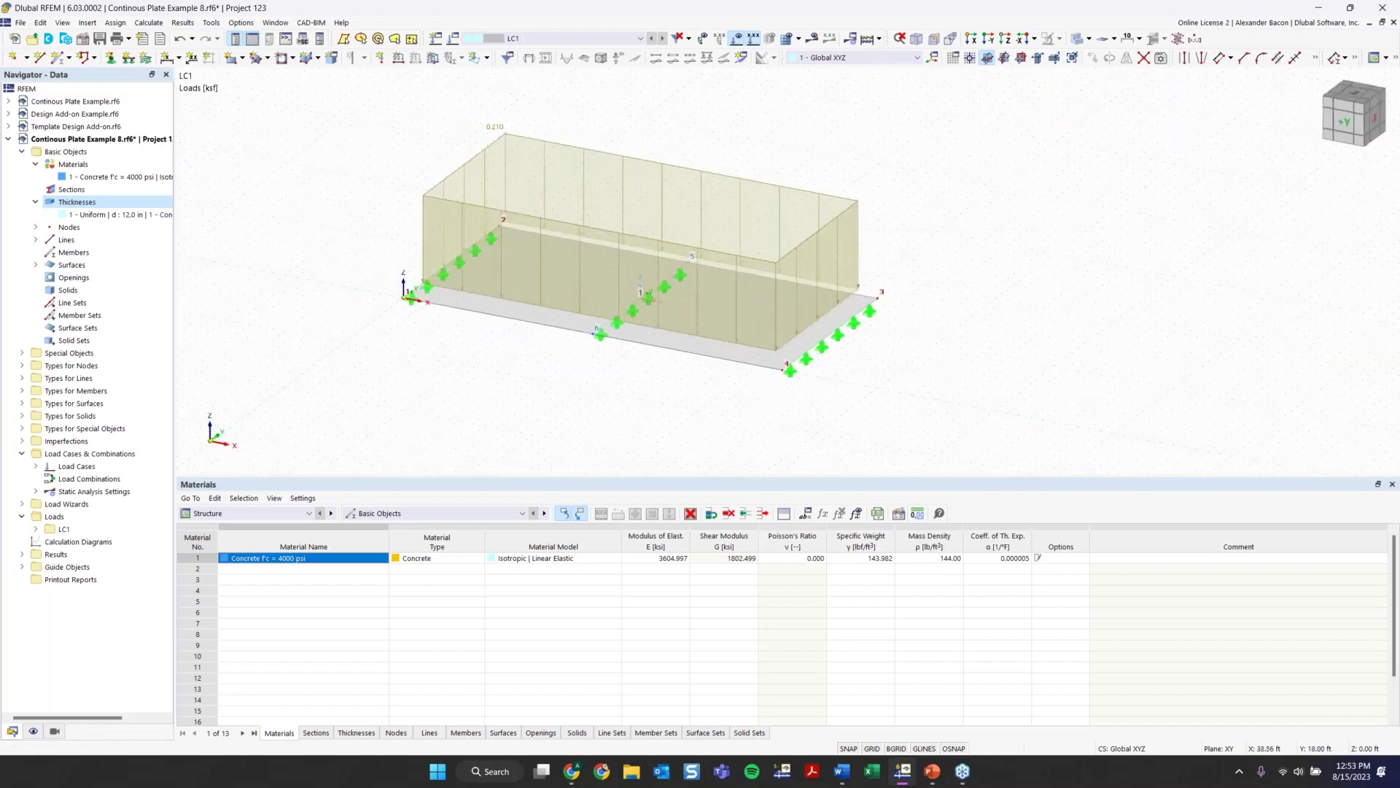
mouse_move(501, 132)
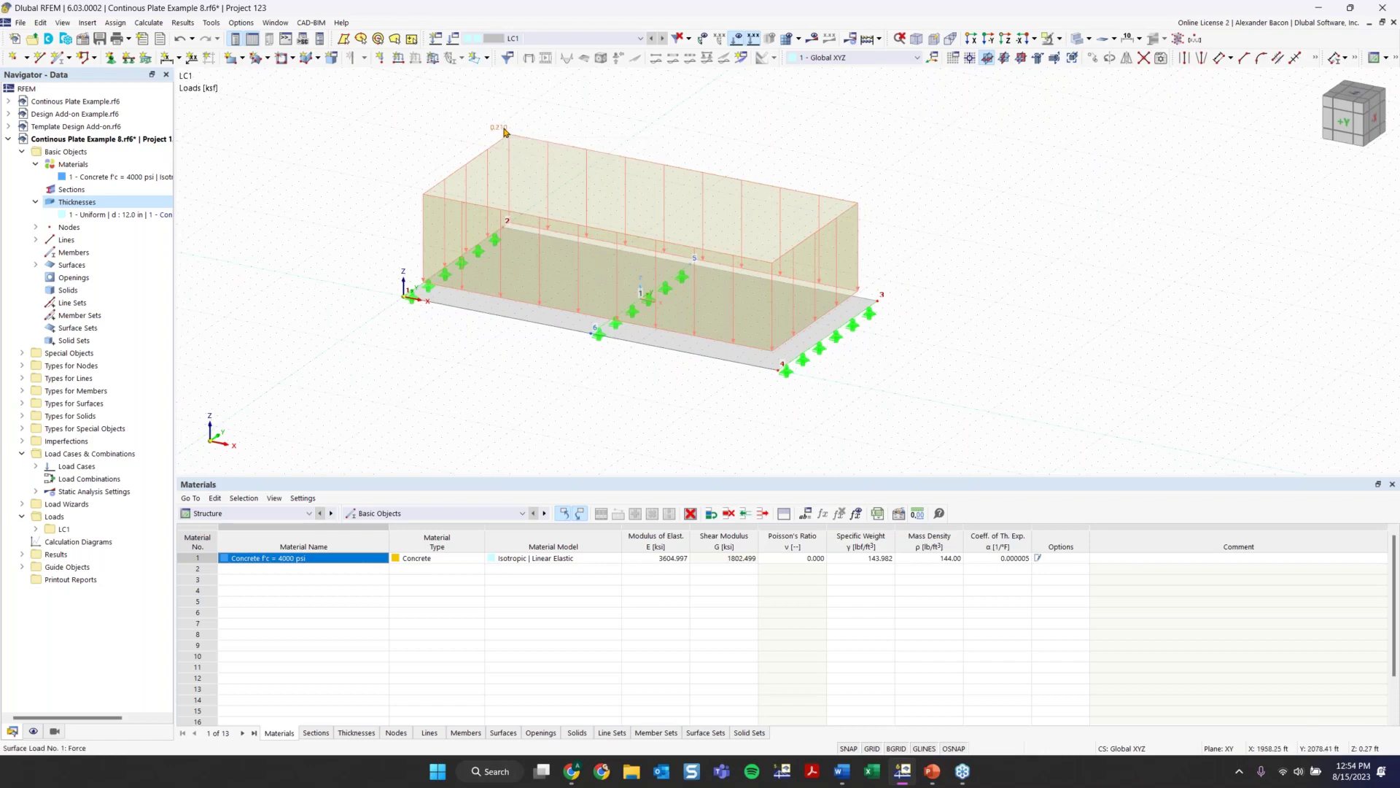
right_click(504, 132)
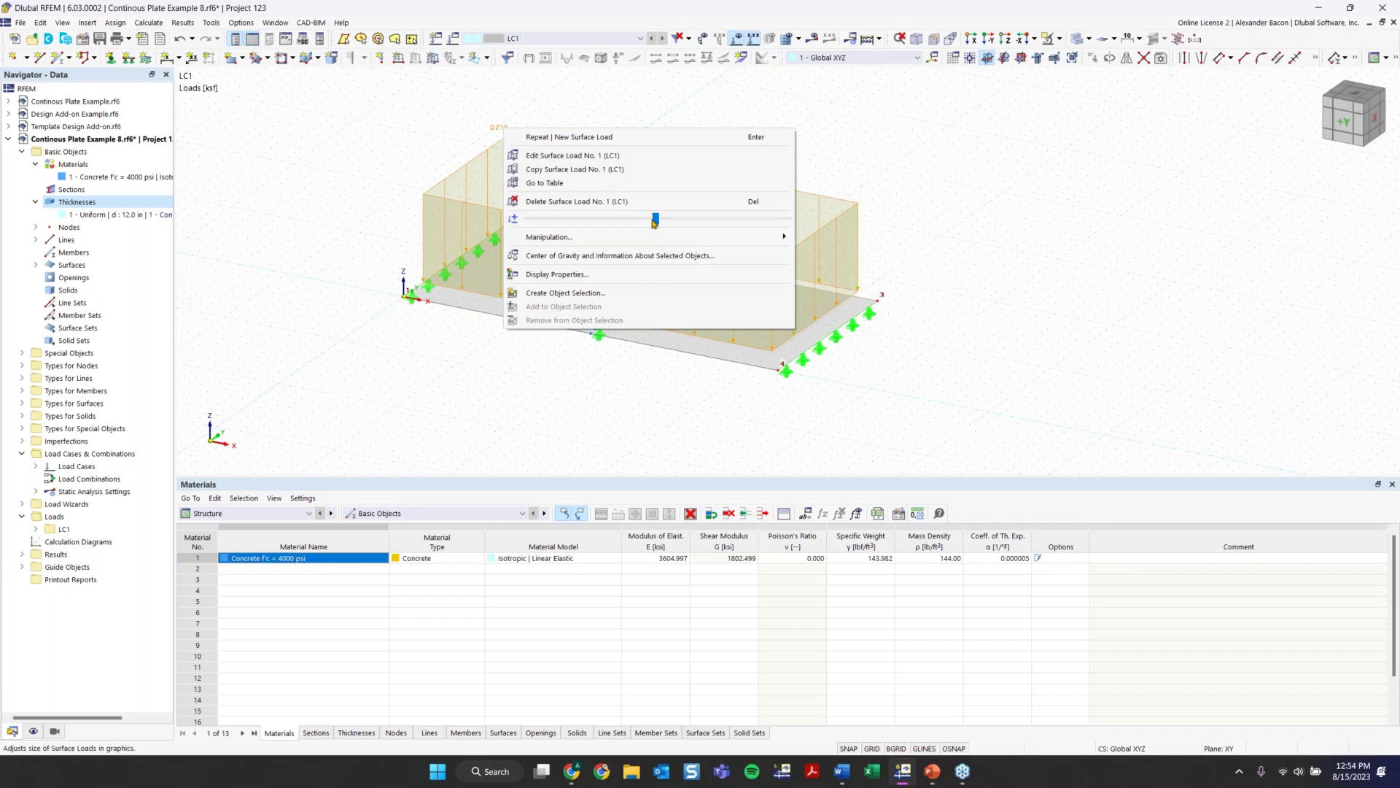
drag(655, 222, 553, 219)
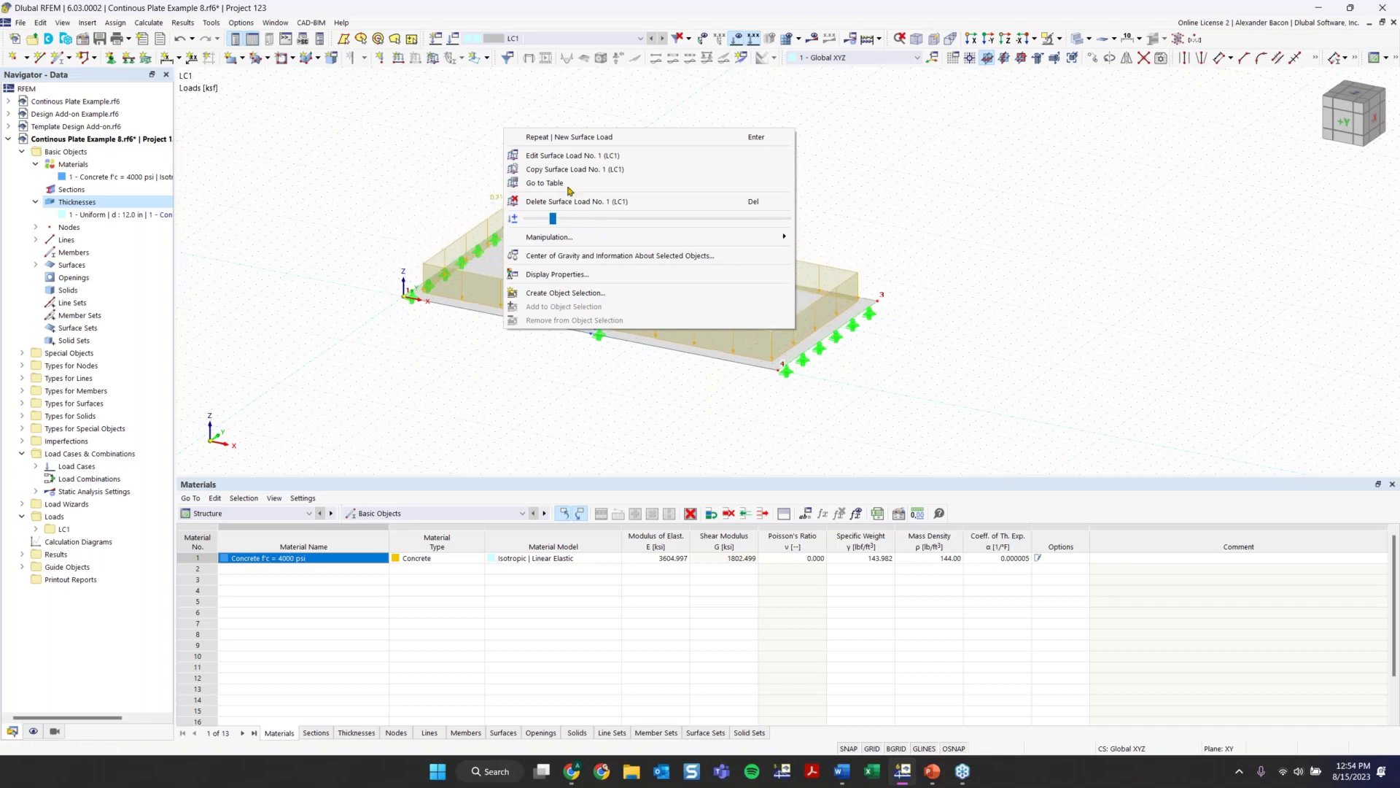
click(385, 217)
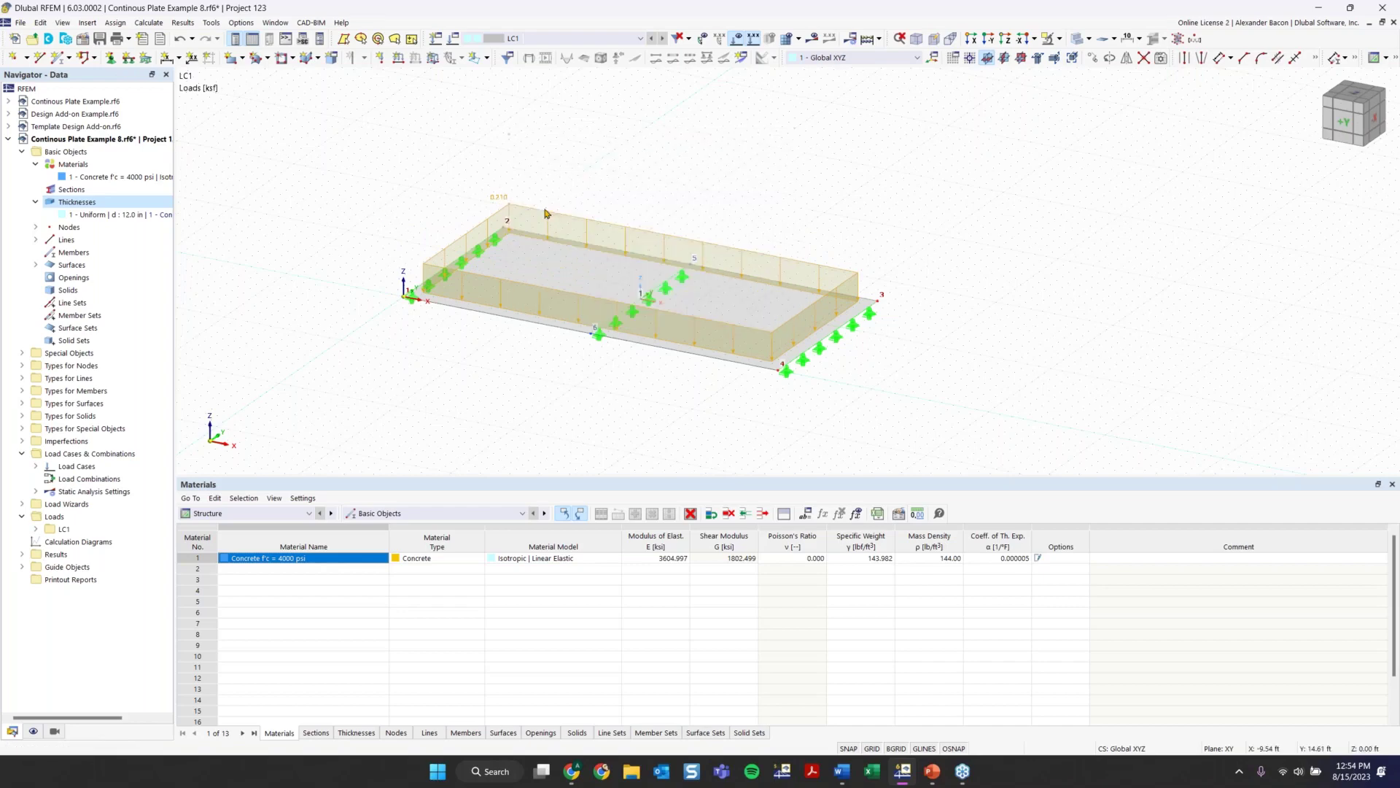
Step: Open the surface load on plate surface 1, review its parameters, and close it
double_click(504, 198)
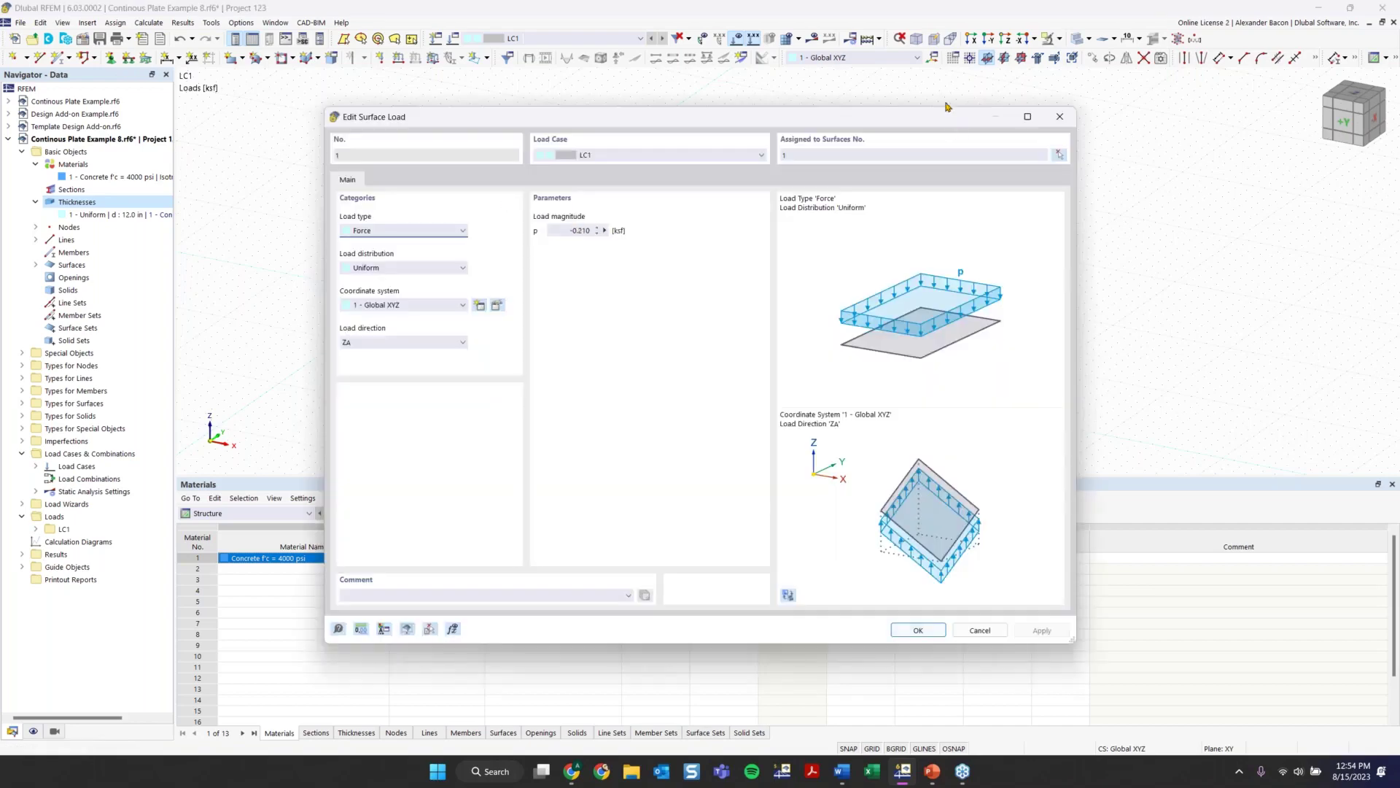
click(1060, 119)
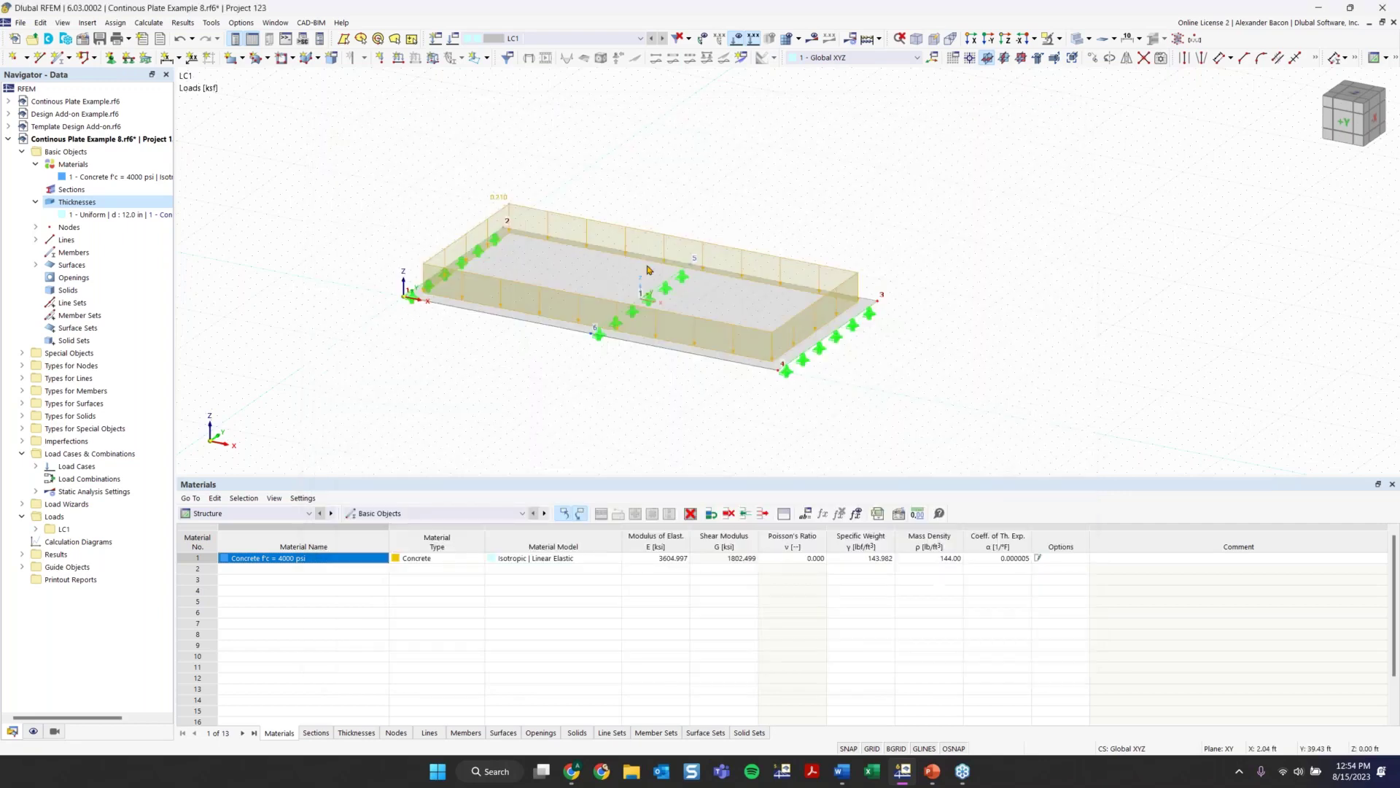
right_drag(811, 198, 793, 197)
click(656, 165)
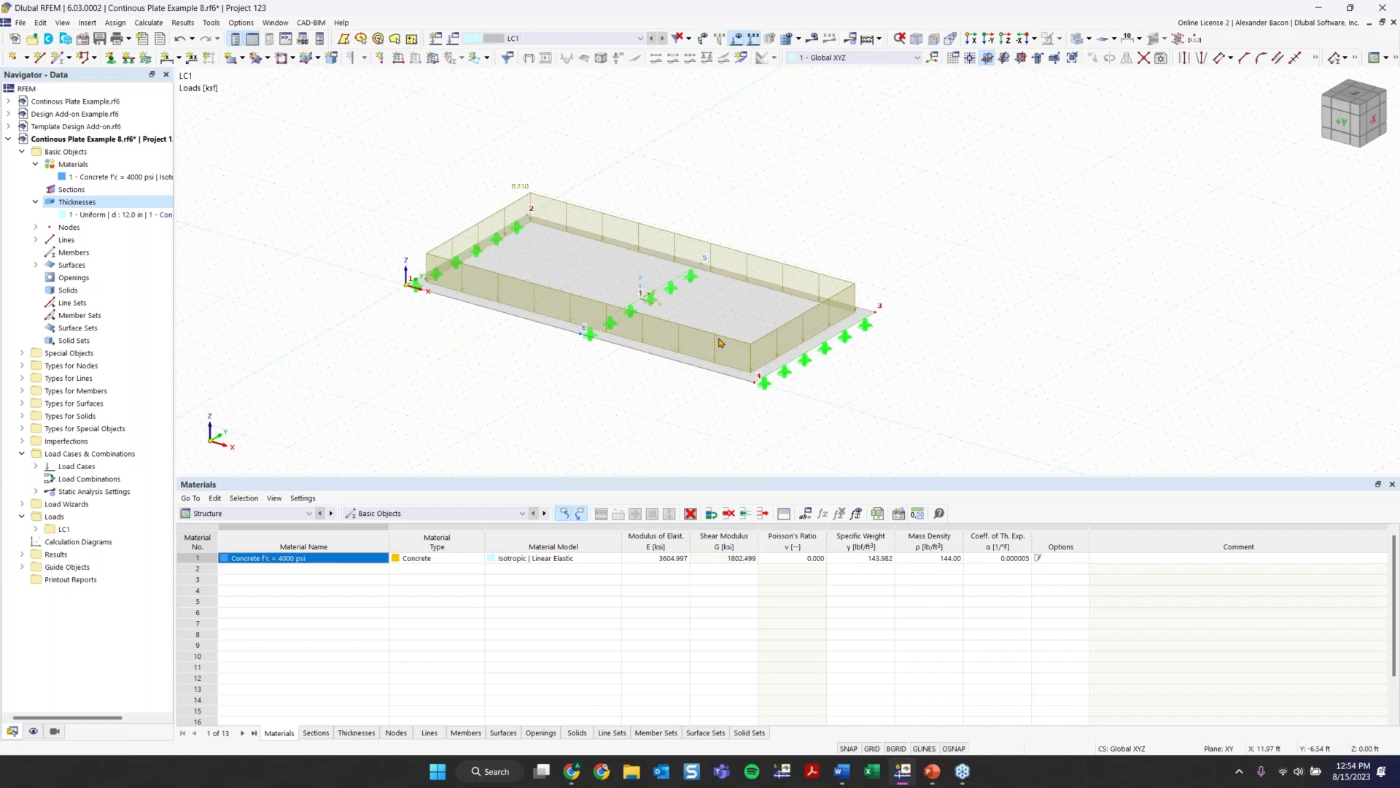
Step: Select the whole plate with its supports and surface load, and set up Move/Copy to create copies in 3 steps
scroll(864, 356, down, 3)
middle_drag(864, 355, 667, 309)
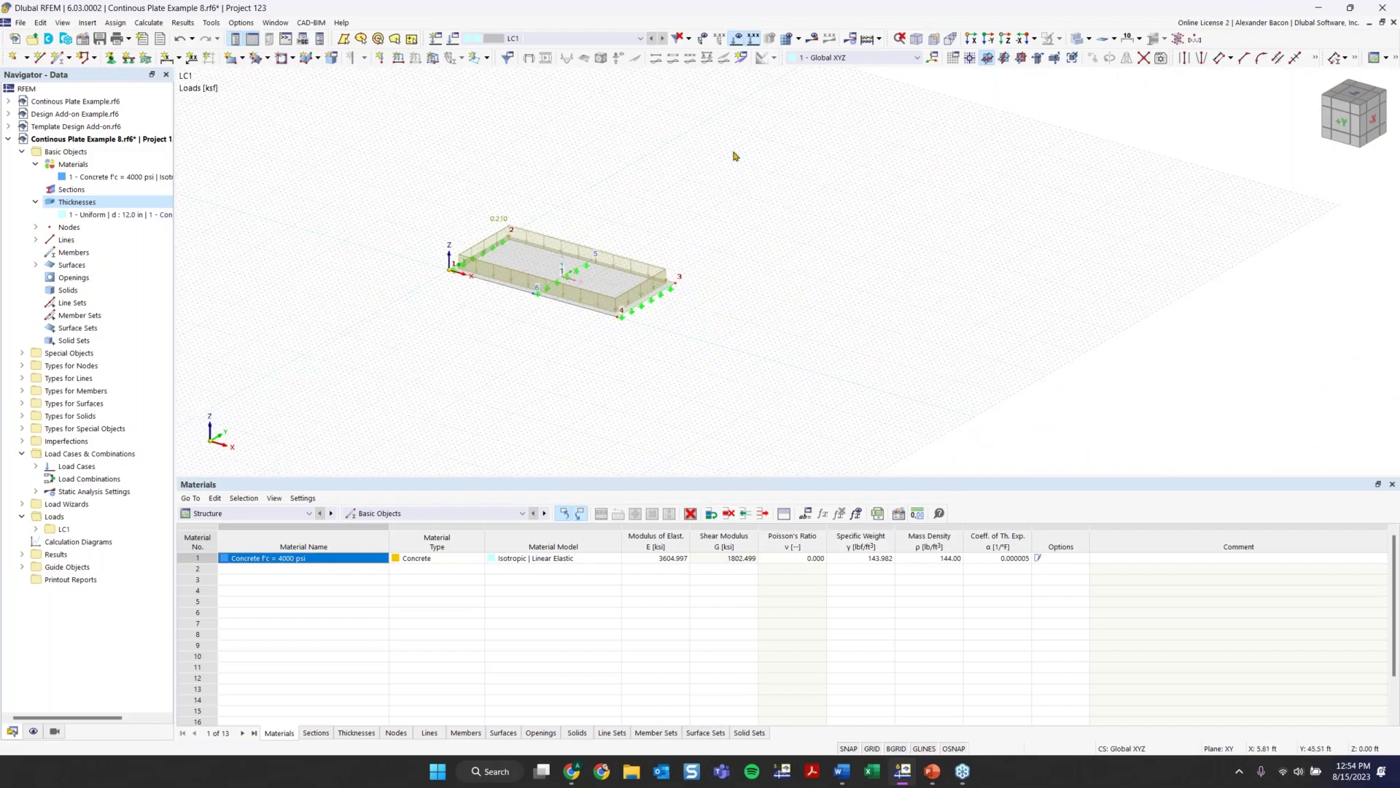
drag(812, 147, 348, 420)
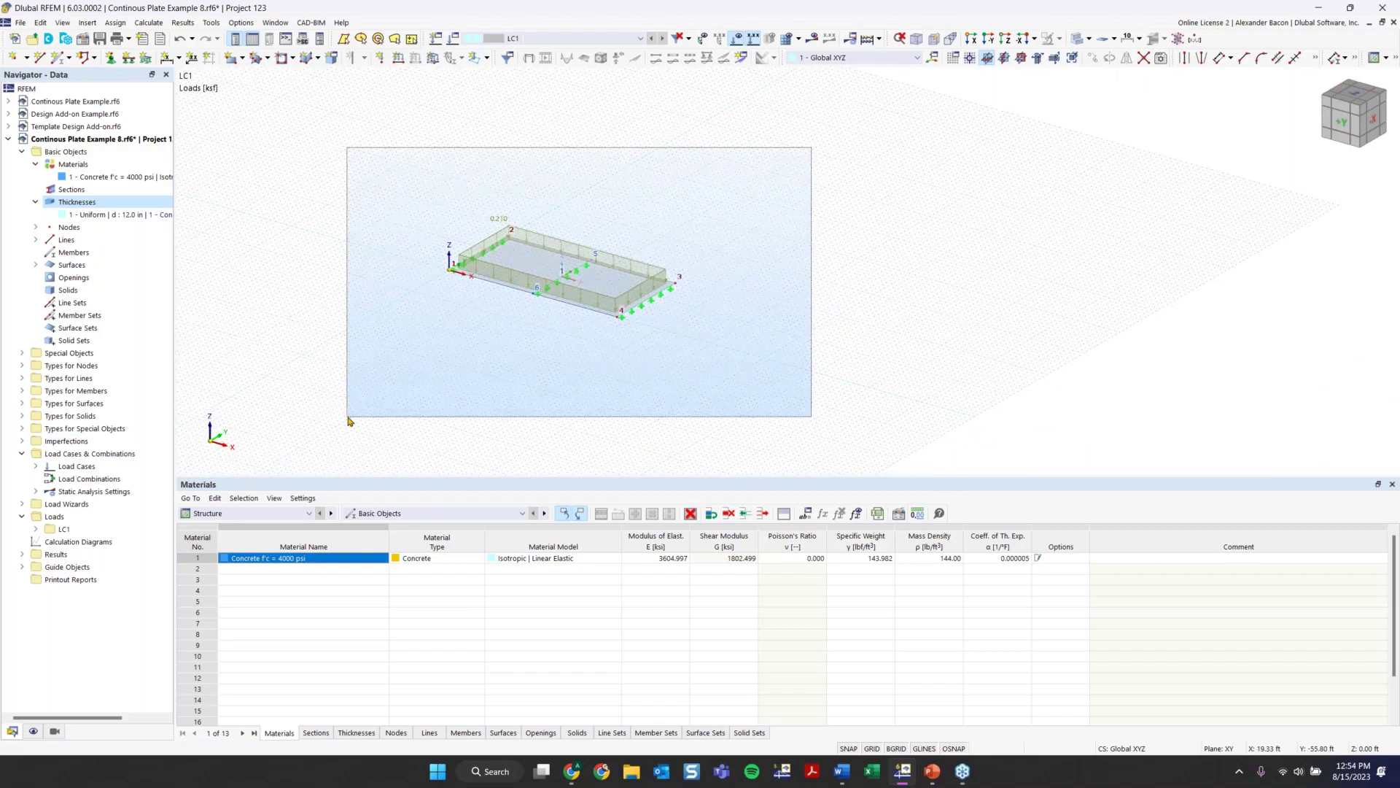
drag(349, 421, 349, 421)
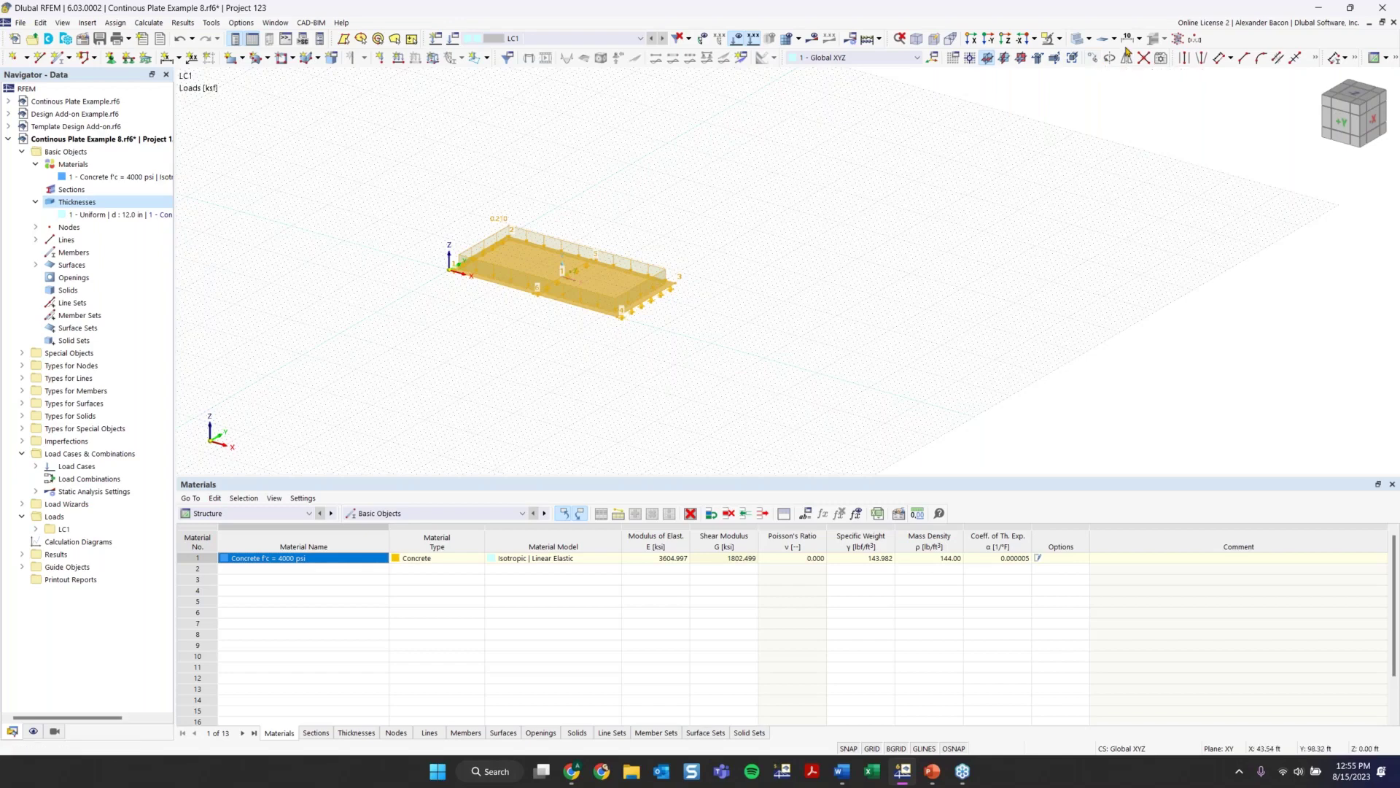
click(1094, 61)
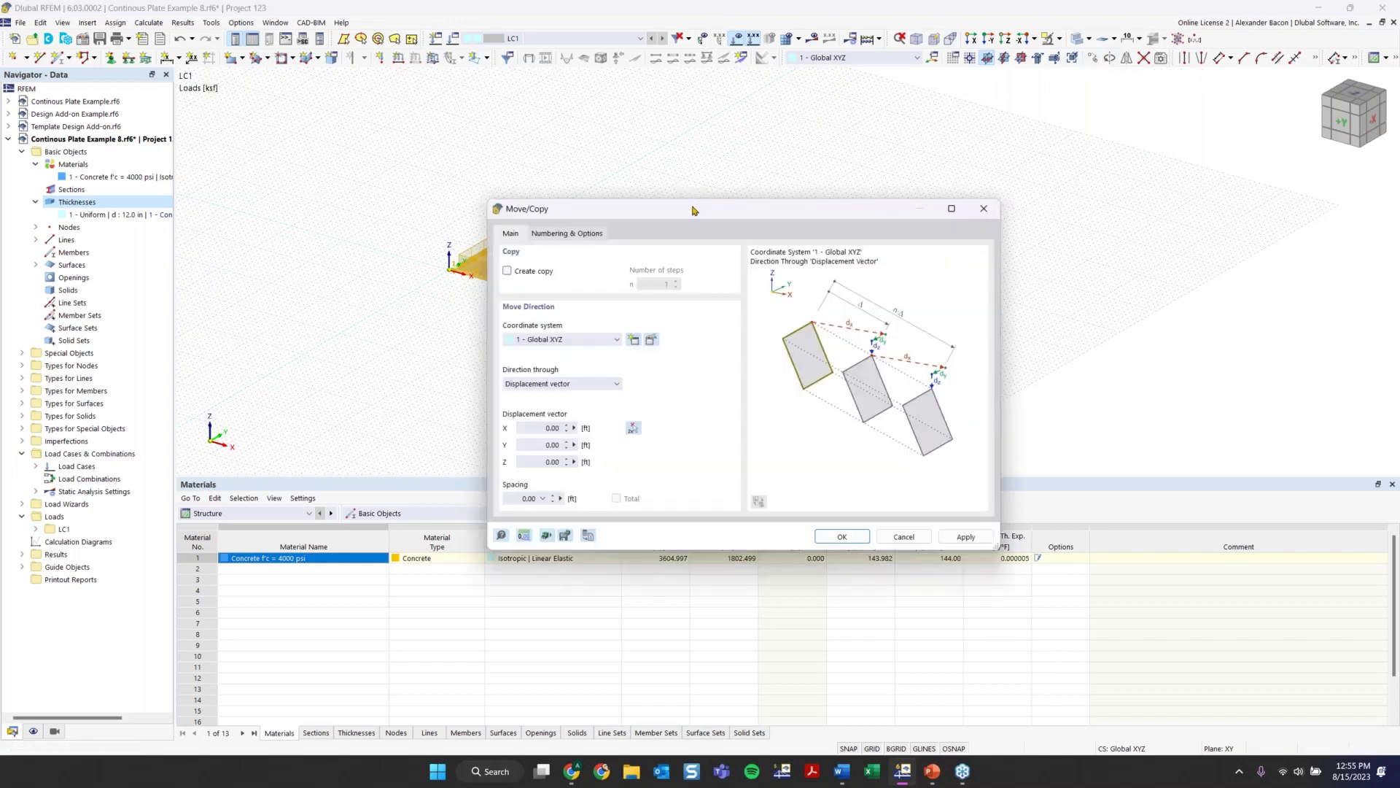
drag(693, 210, 878, 168)
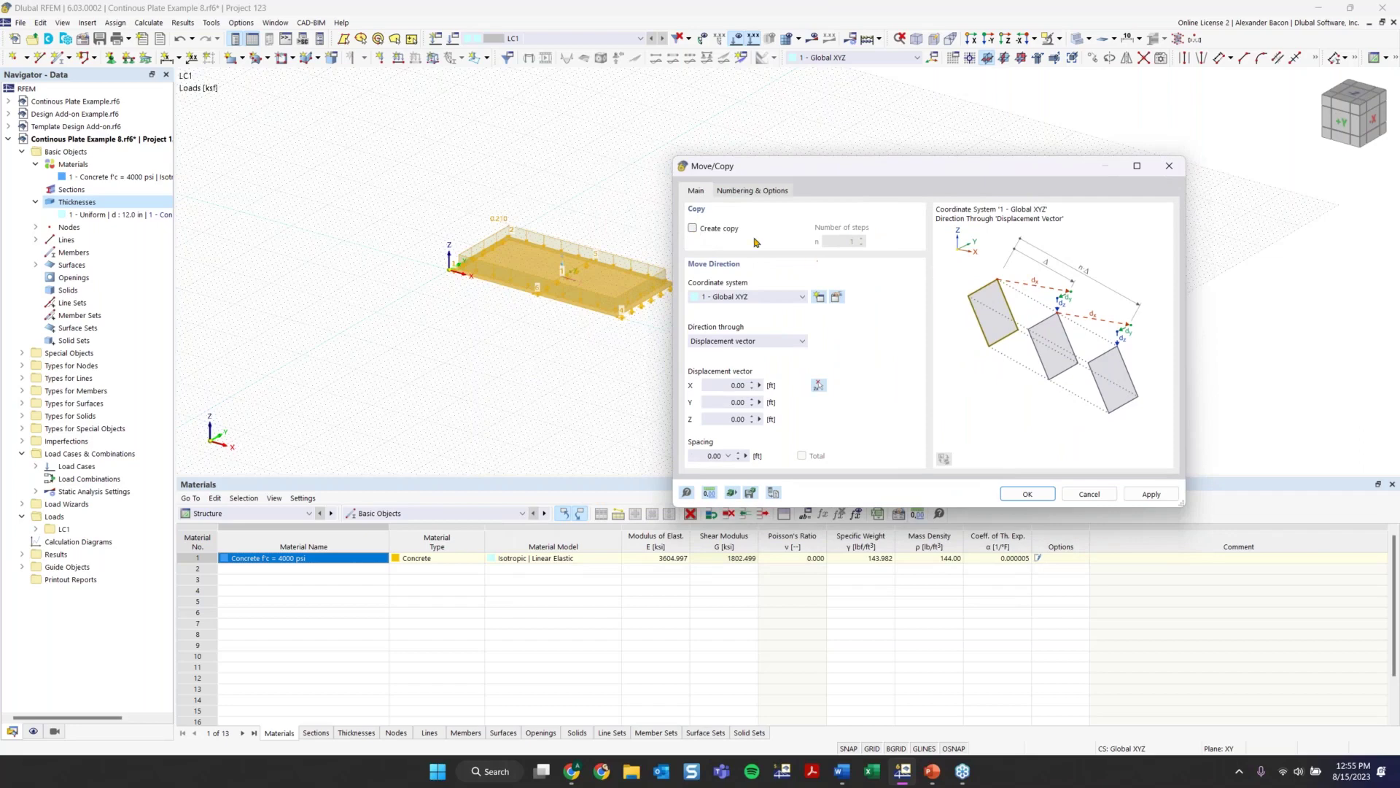
click(693, 229)
click(842, 242)
double_click(851, 241)
text(3)
drag(822, 174, 945, 190)
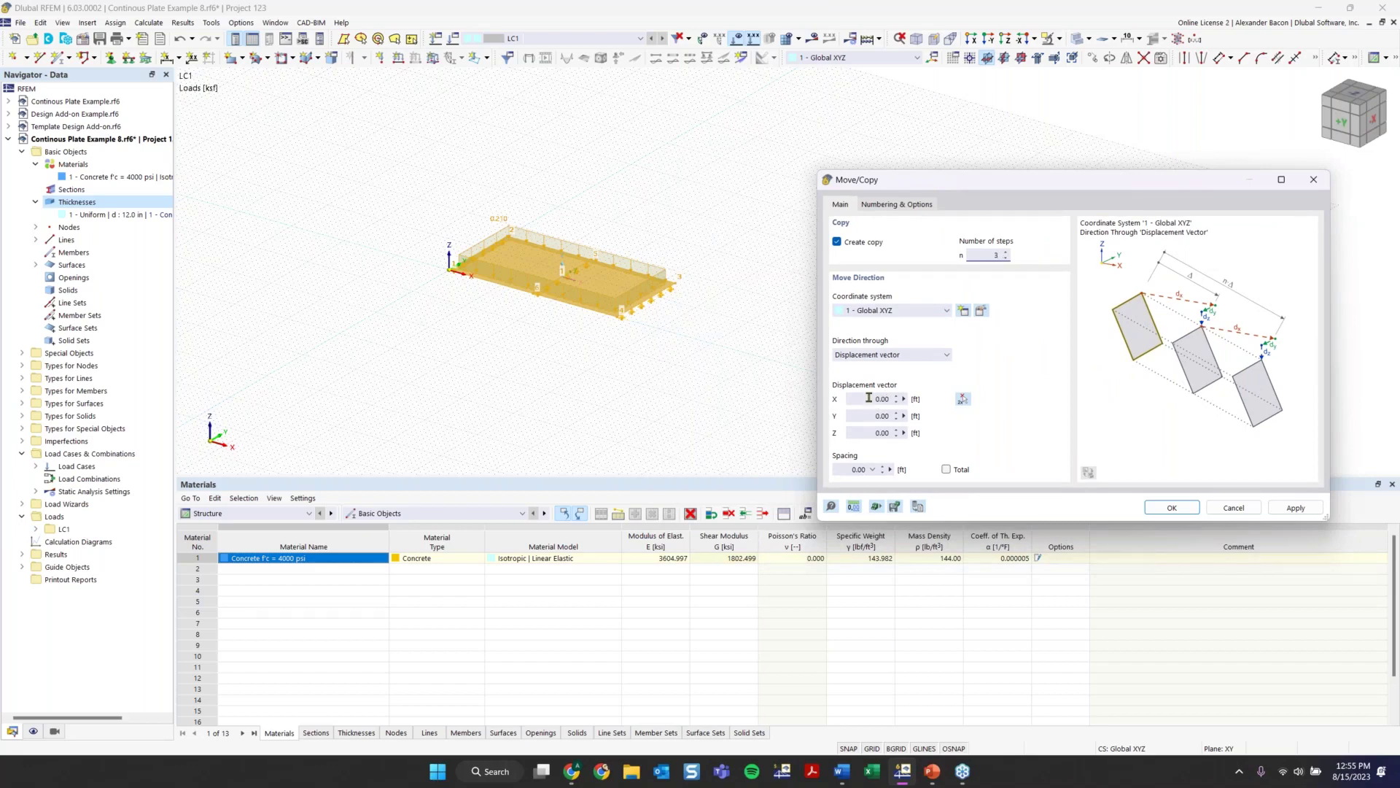
Step: Define the copy direction by displacement vector along global X and create the plate copies in a row
click(883, 356)
click(882, 356)
click(879, 399)
click(1183, 509)
Step: Select all four plates with their supports and loads and move them so that node 19 of the fourth plate sits at the origin
scroll(993, 306, down, 1)
middle_drag(985, 303, 799, 242)
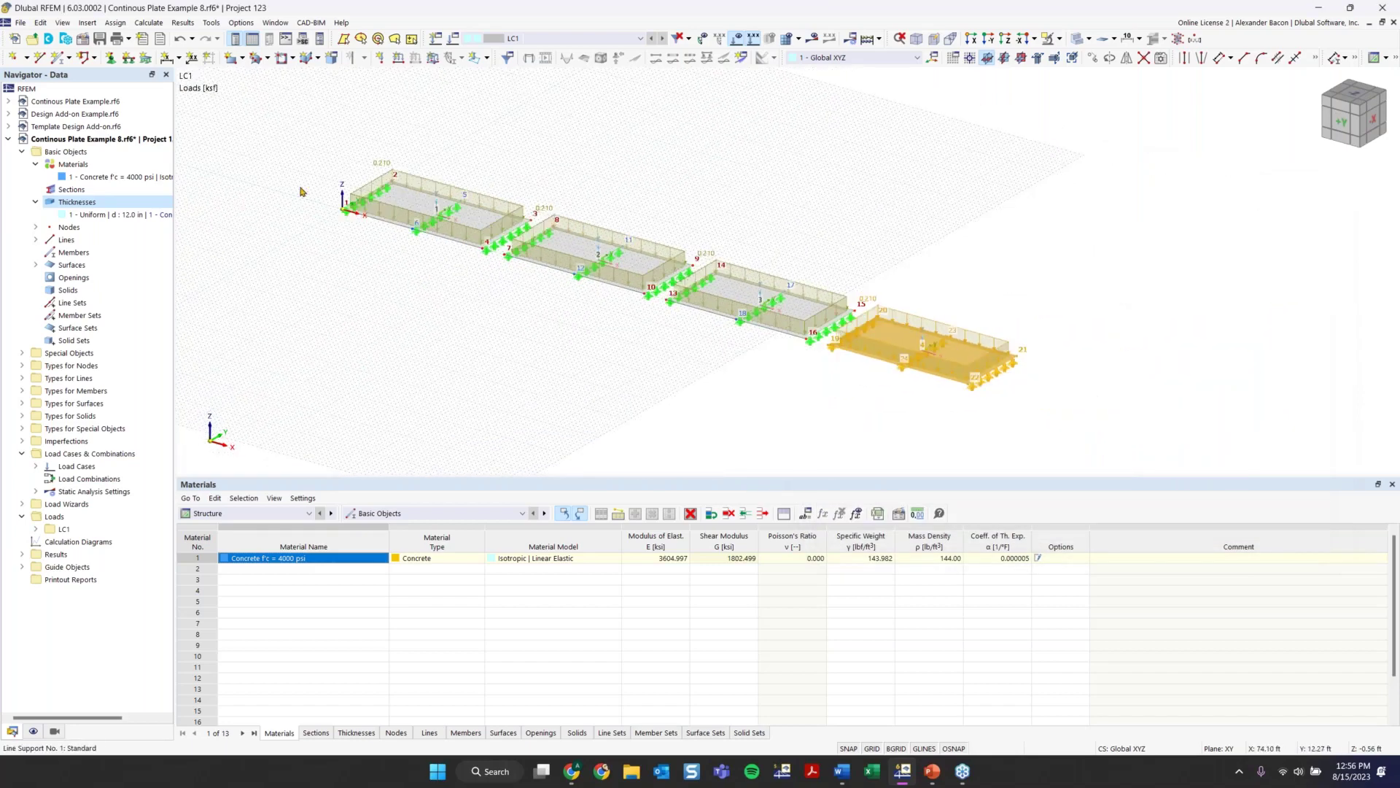
scroll(361, 284, down, 2)
middle_drag(480, 330, 593, 354)
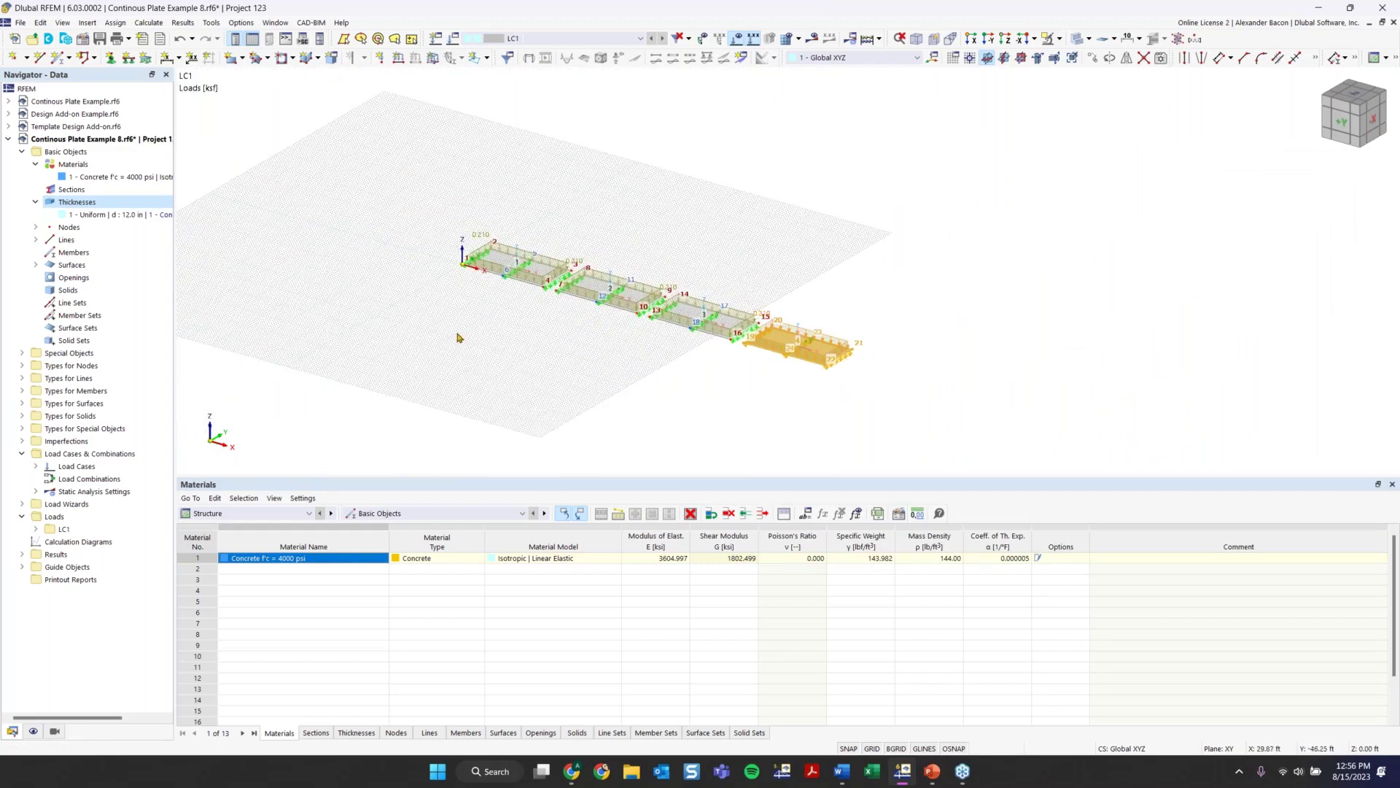
ctrl+middle_drag(485, 344, 890, 332)
drag(1148, 275, 1163, 203)
drag(1163, 203, 433, 400)
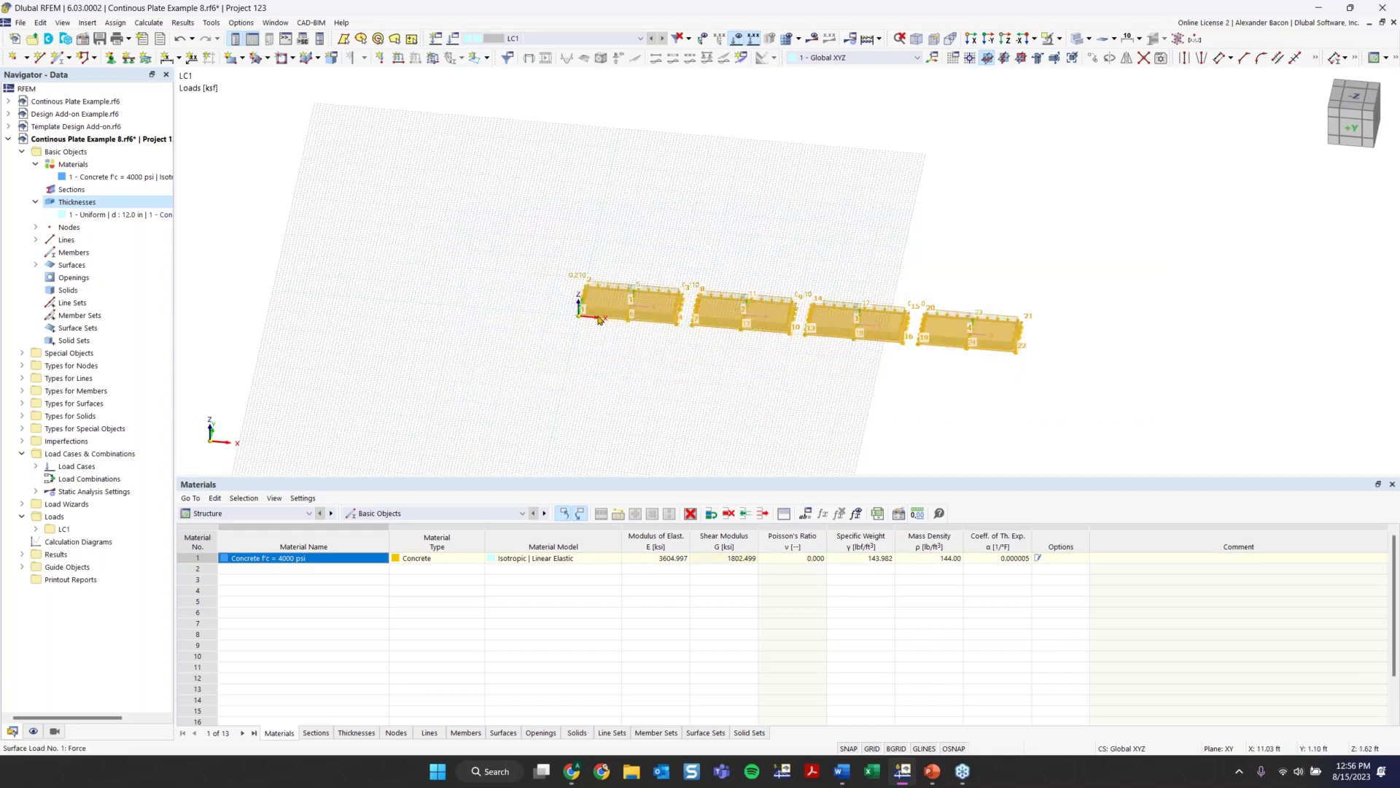
scroll(581, 375, up, 2)
middle_drag(581, 375, 779, 364)
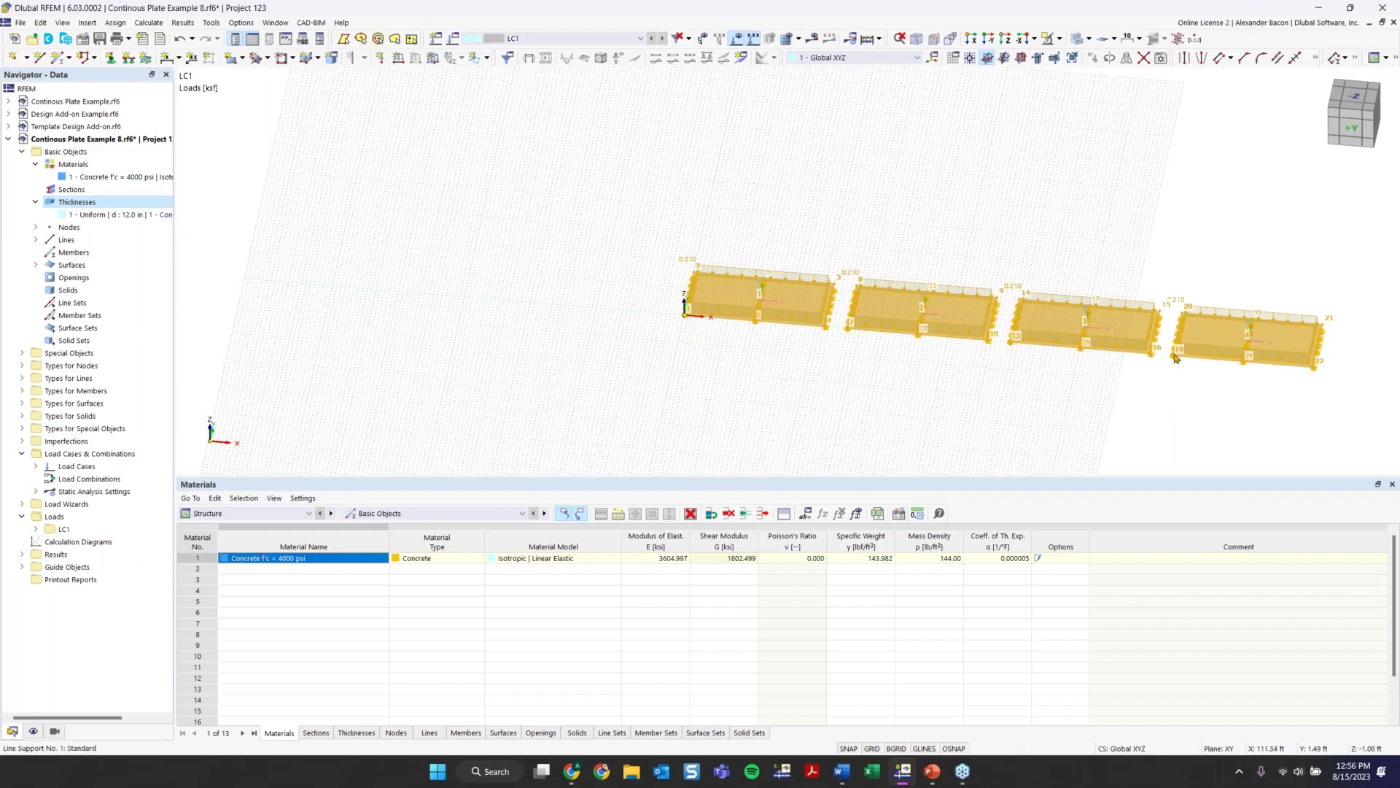
mouse_move(1174, 358)
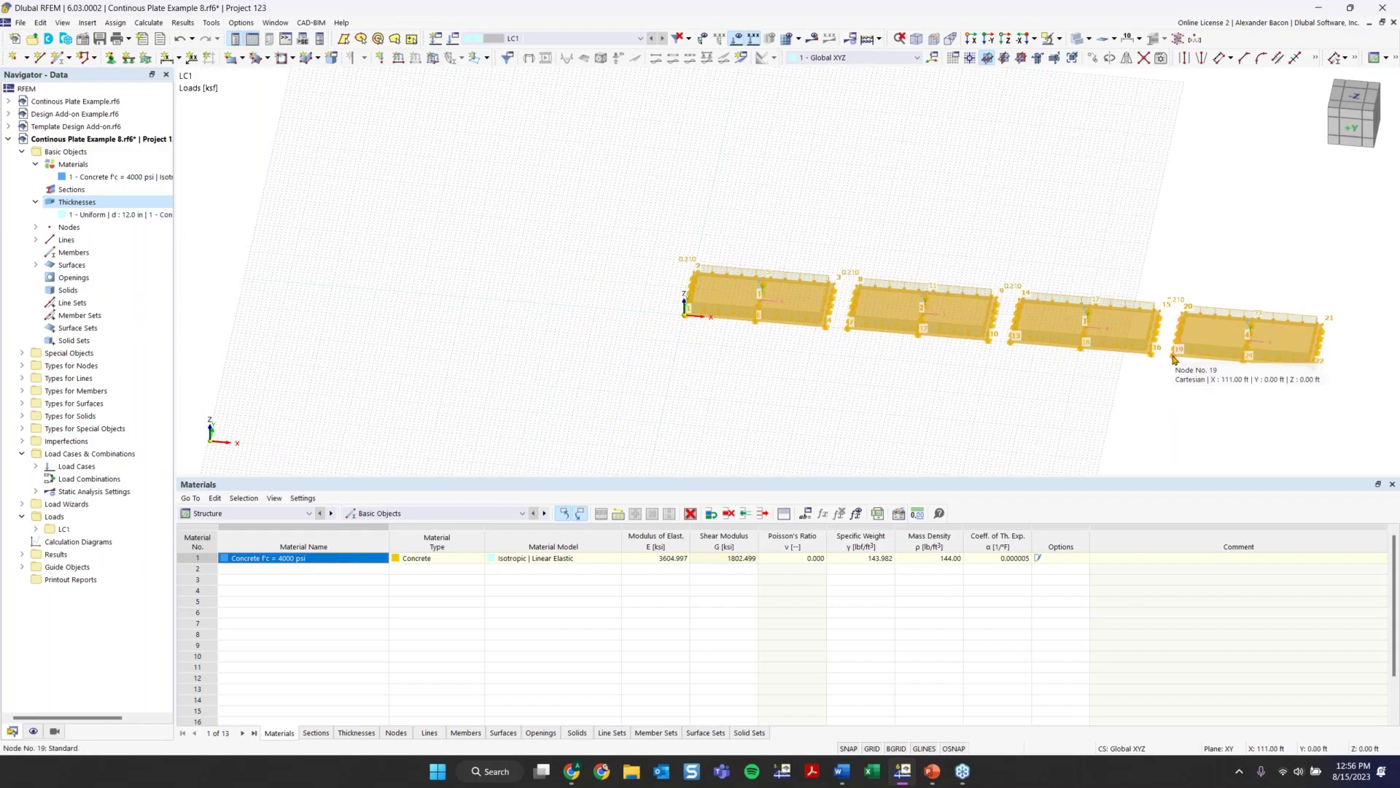
drag(1173, 357, 685, 316)
click(750, 399)
scroll(569, 404, down, 1)
middle_drag(568, 399, 514, 241)
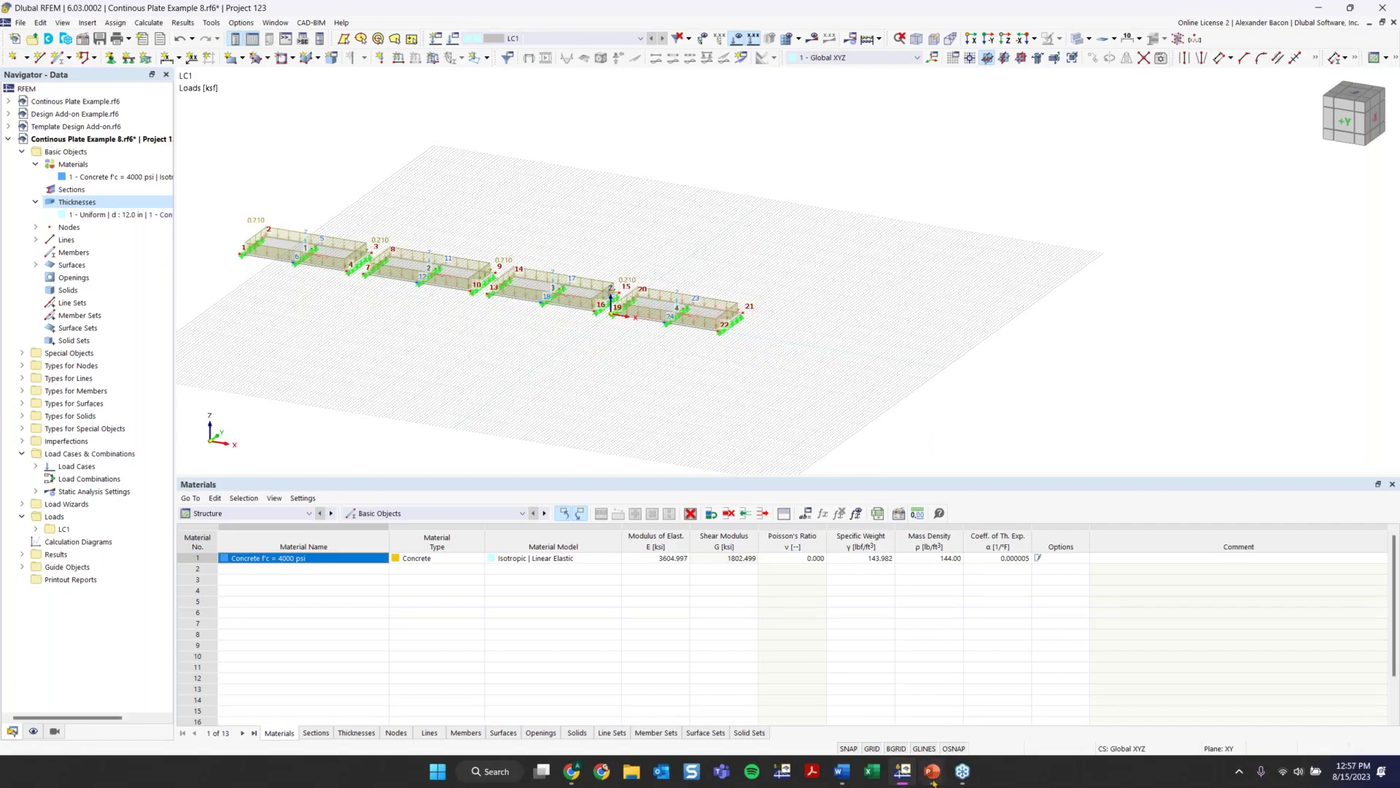
mouse_move(934, 779)
click(1036, 700)
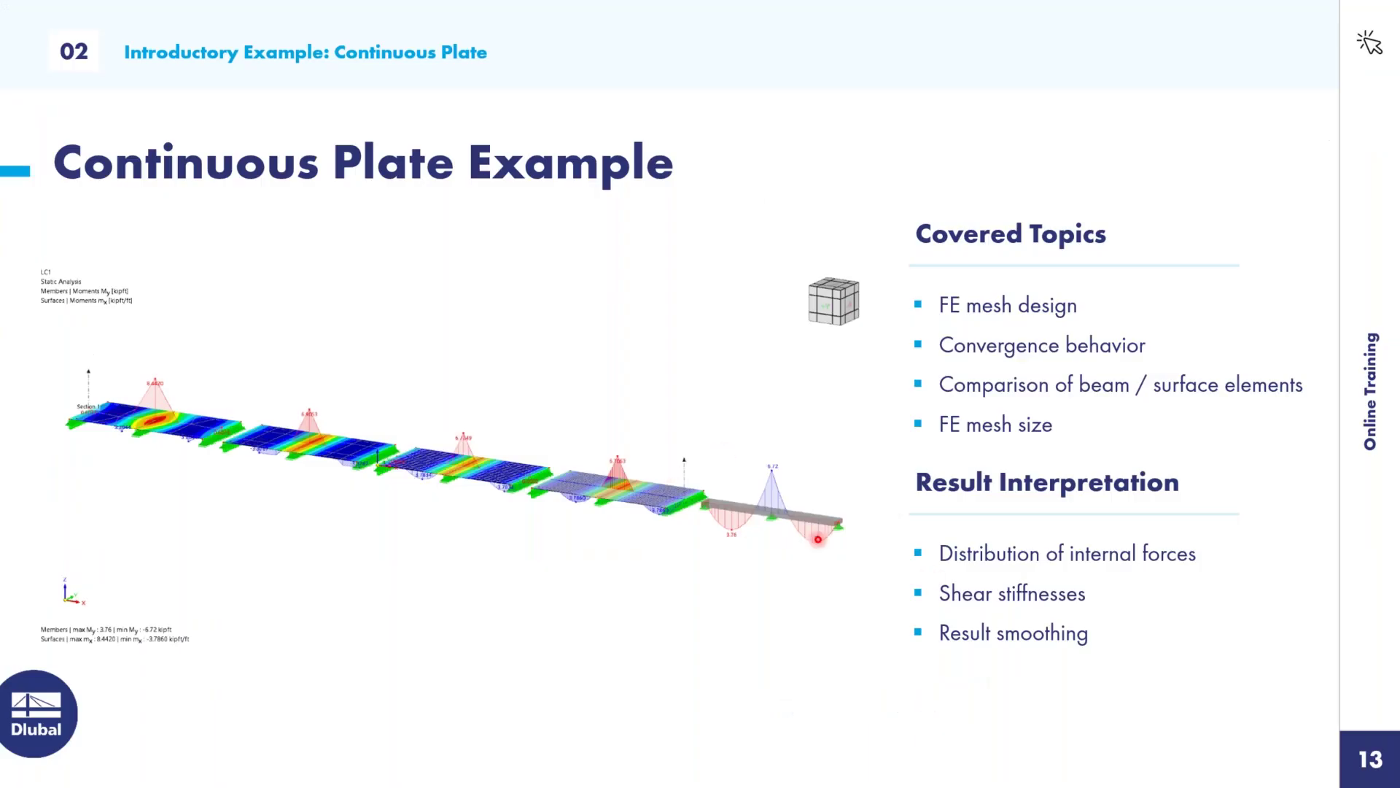
key(Right)
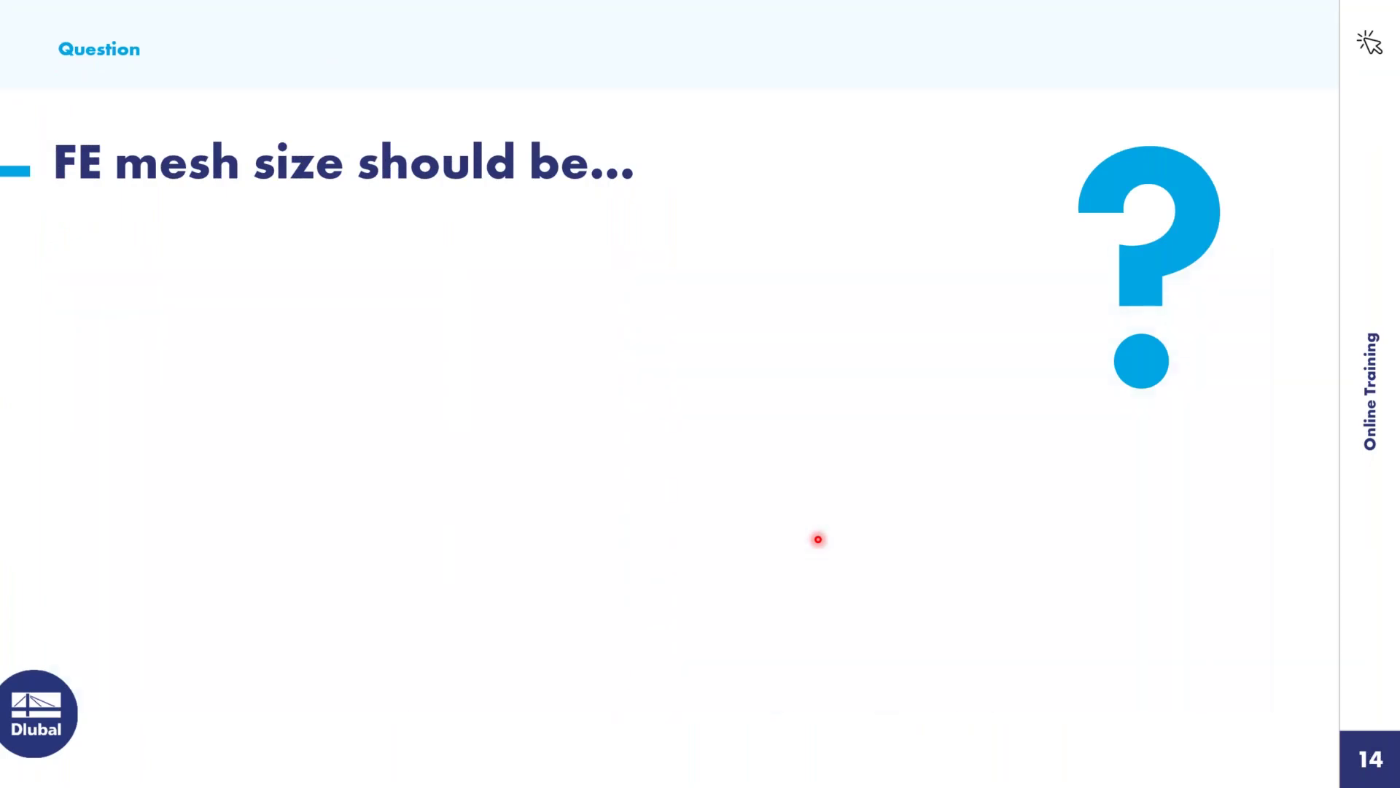
key(Right)
key(Right)
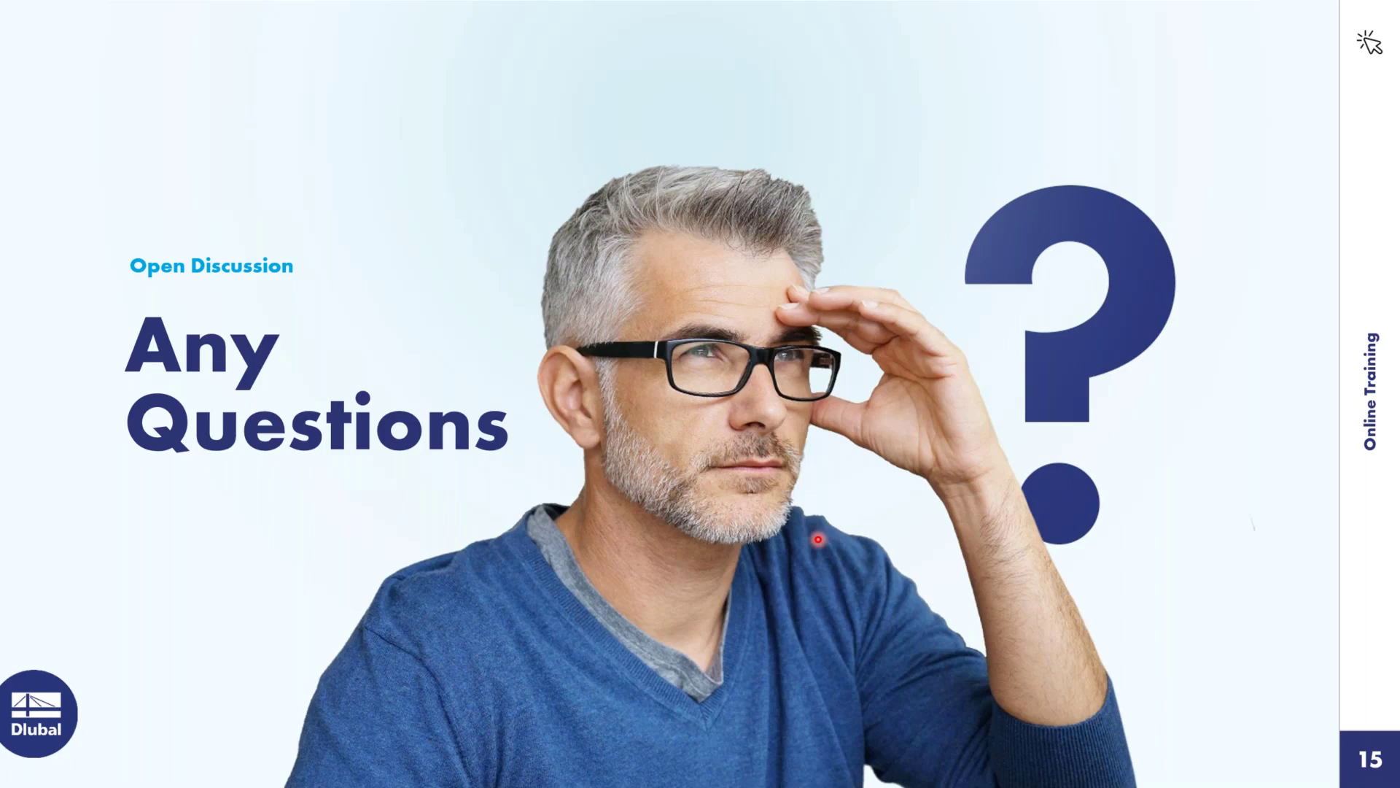
key(super)
click(912, 777)
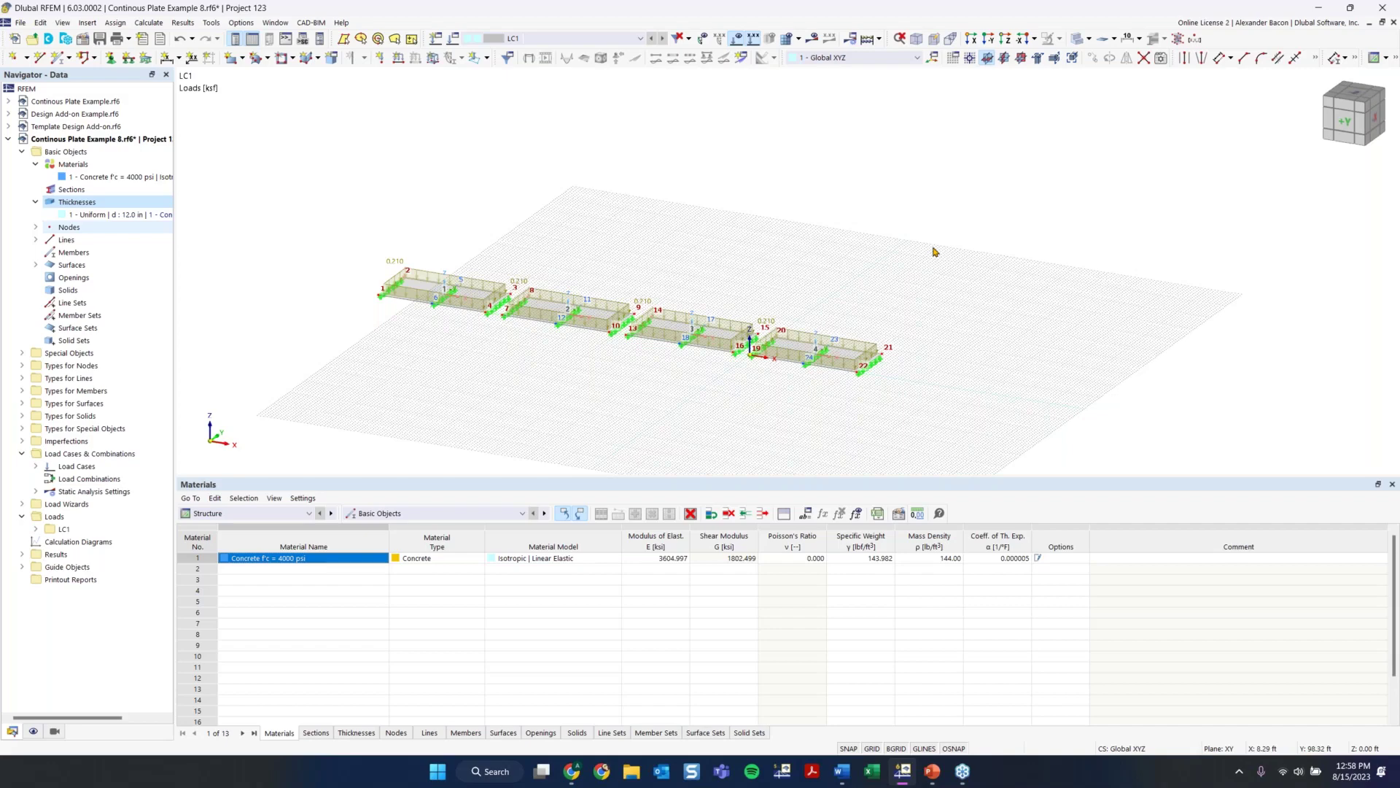
click(933, 771)
click(1033, 701)
click(1045, 445)
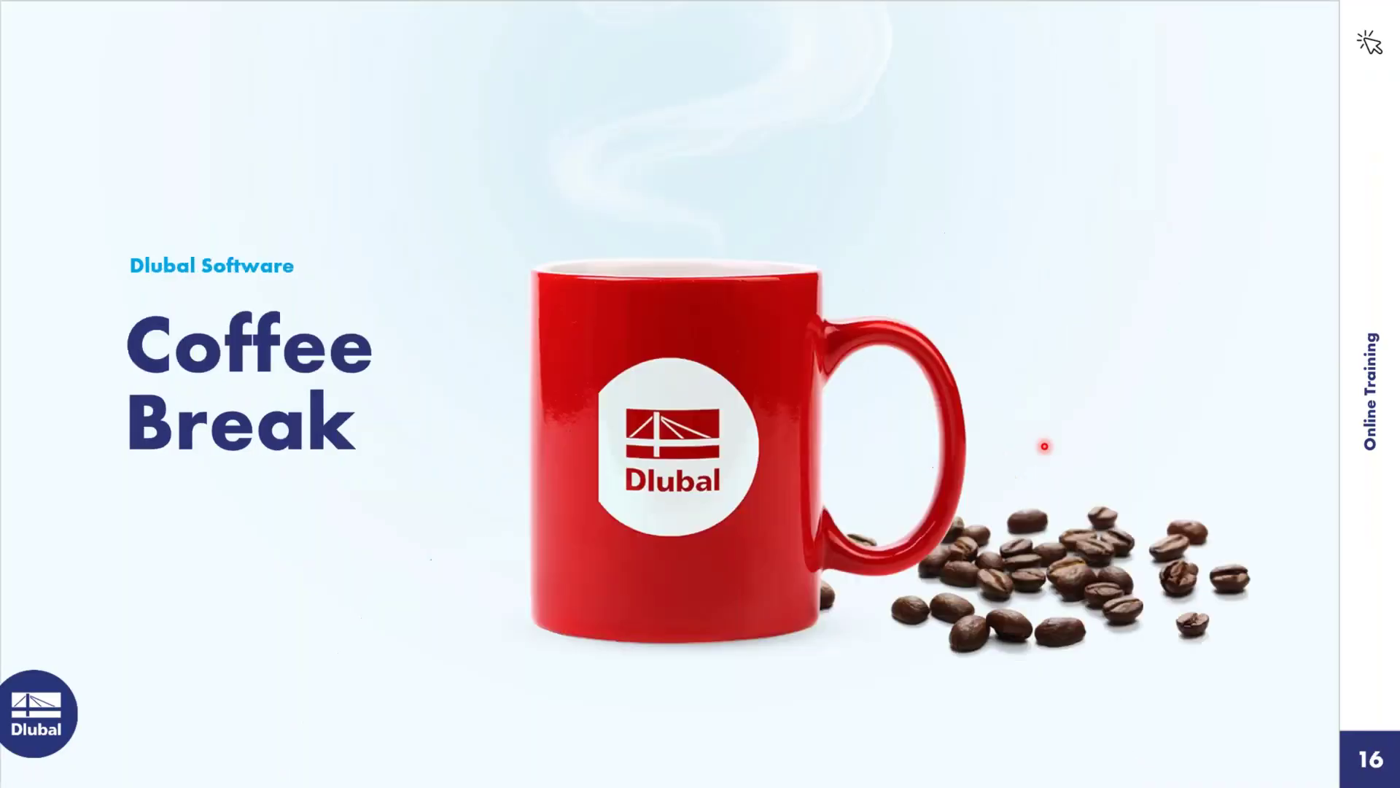
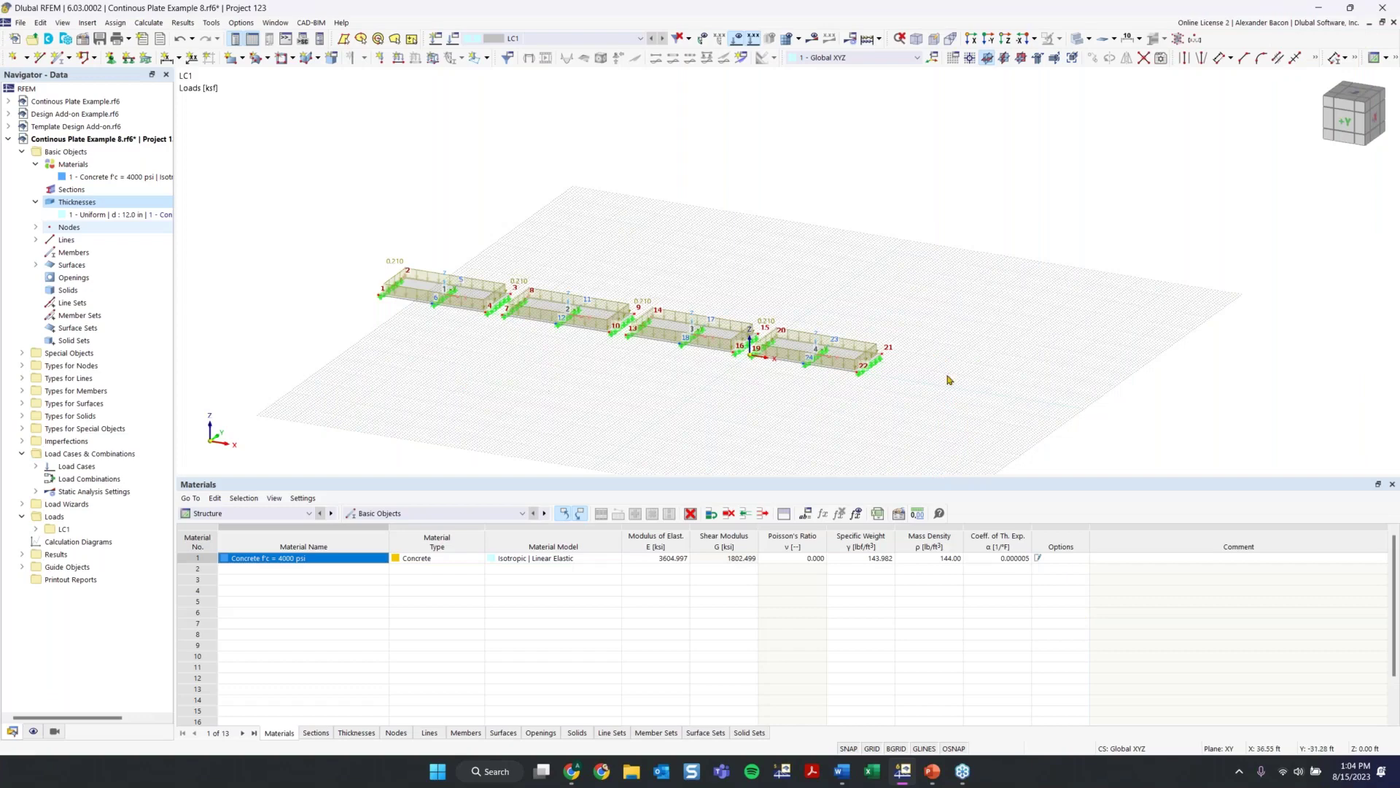
Step: Close the Materials table to enlarge the model view, and focus on the fourth plate at the origin
middle_drag(941, 419, 894, 376)
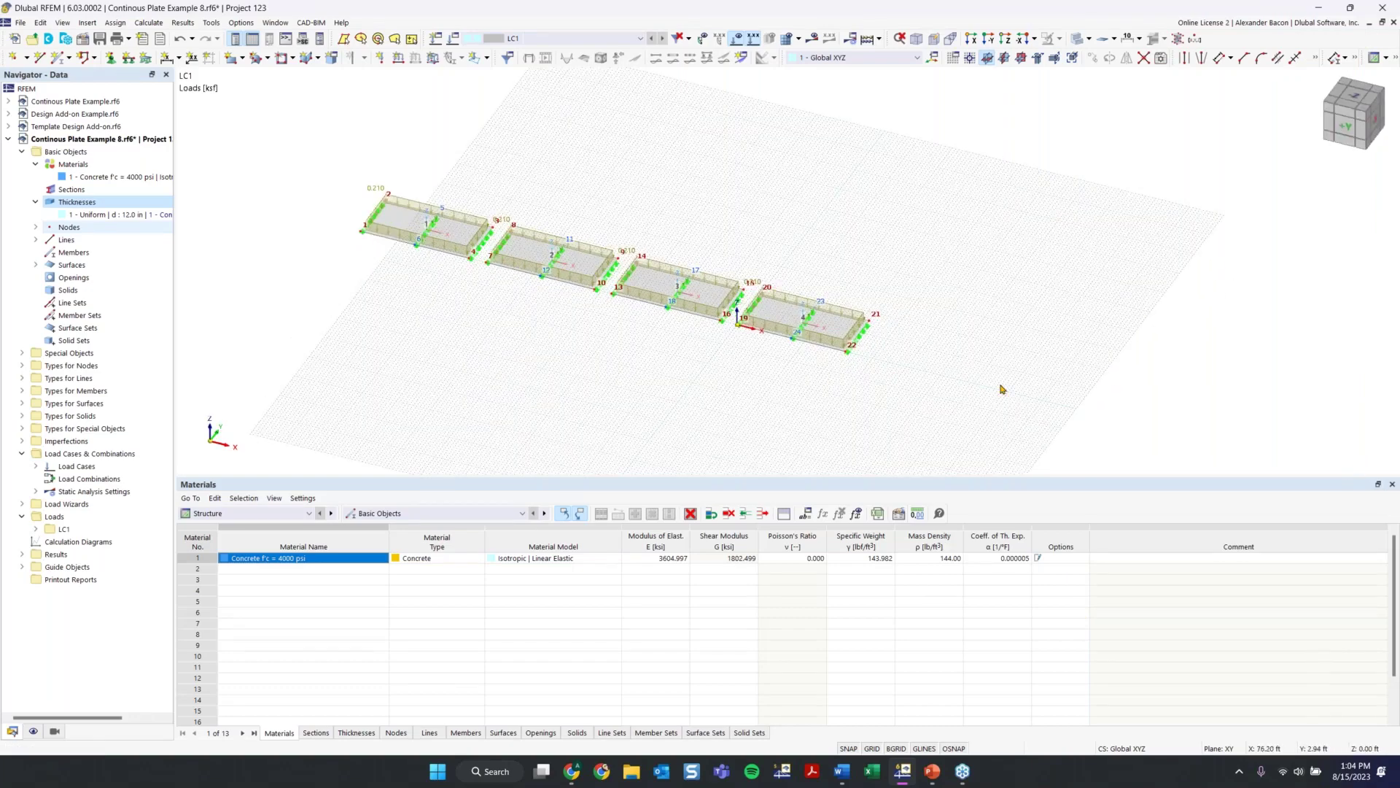
click(1391, 485)
scroll(903, 409, up, 3)
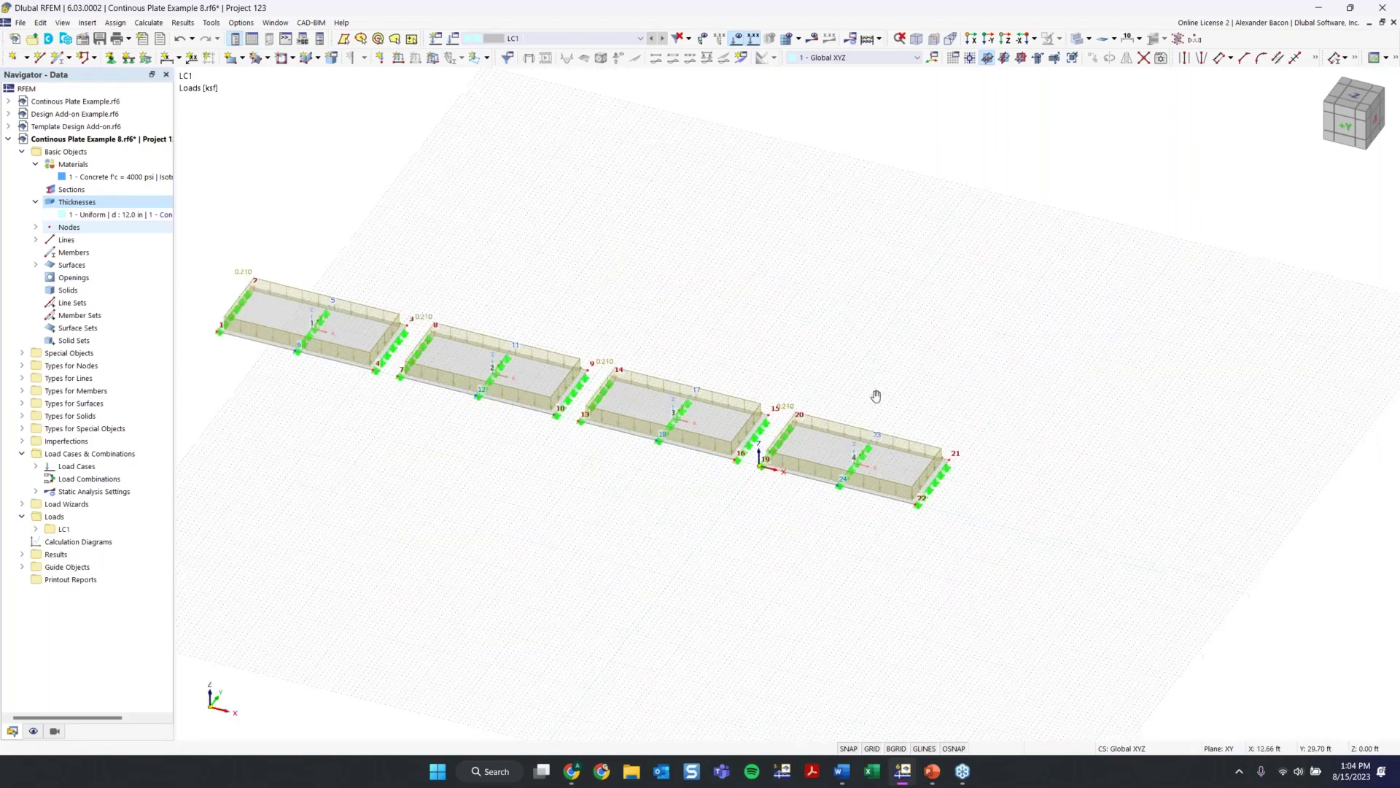
scroll(1120, 554, up, 2)
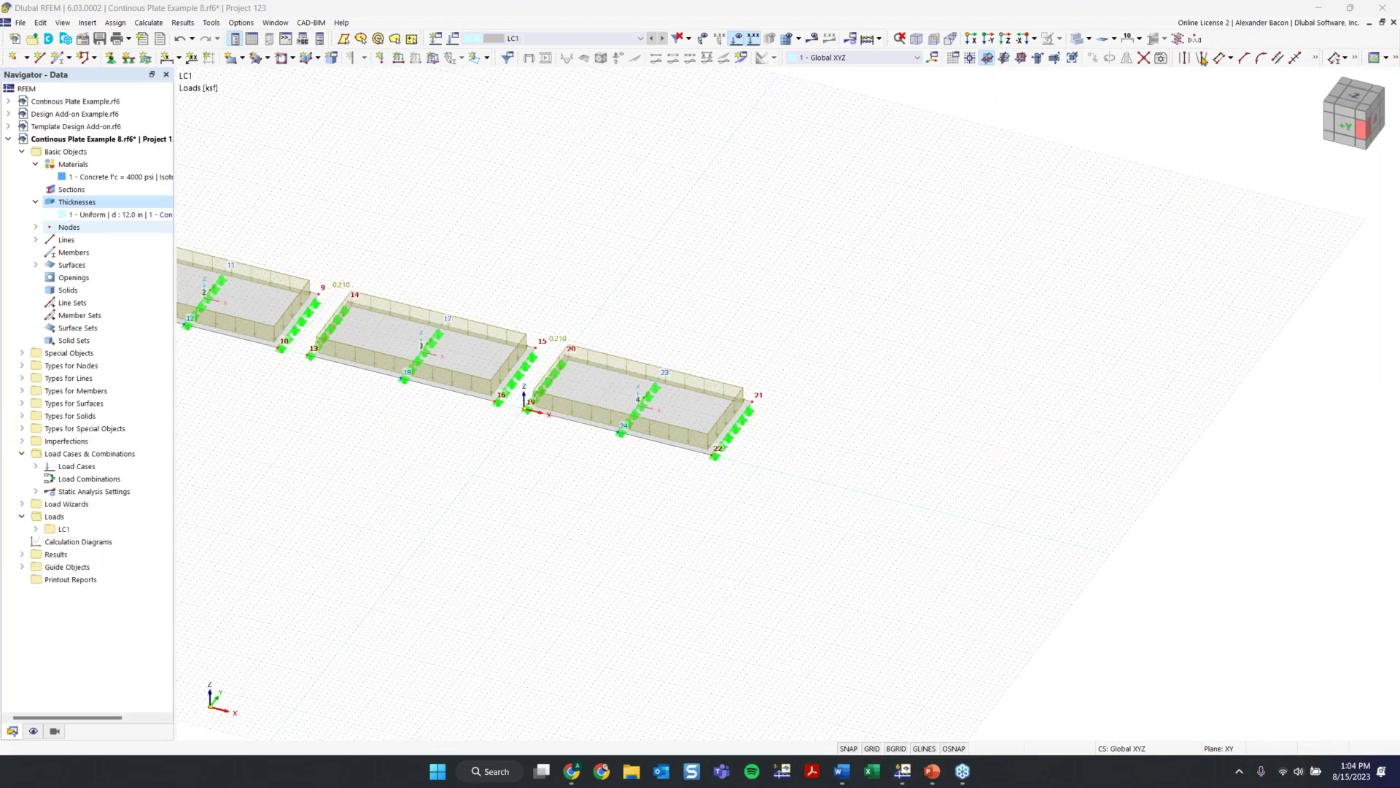
scroll(417, 376, up, 3)
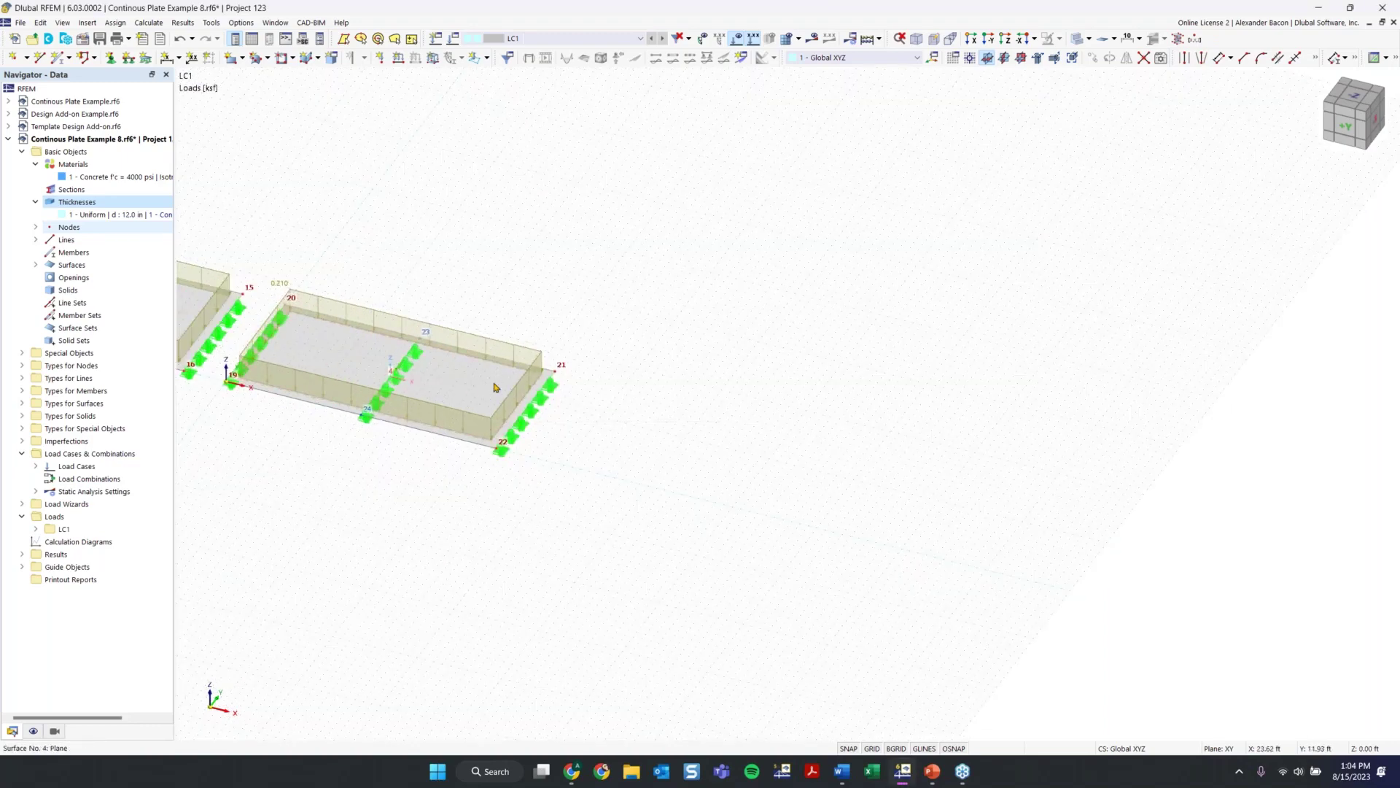
Step: Begin a new member and choose Beam as its member type
click(57, 61)
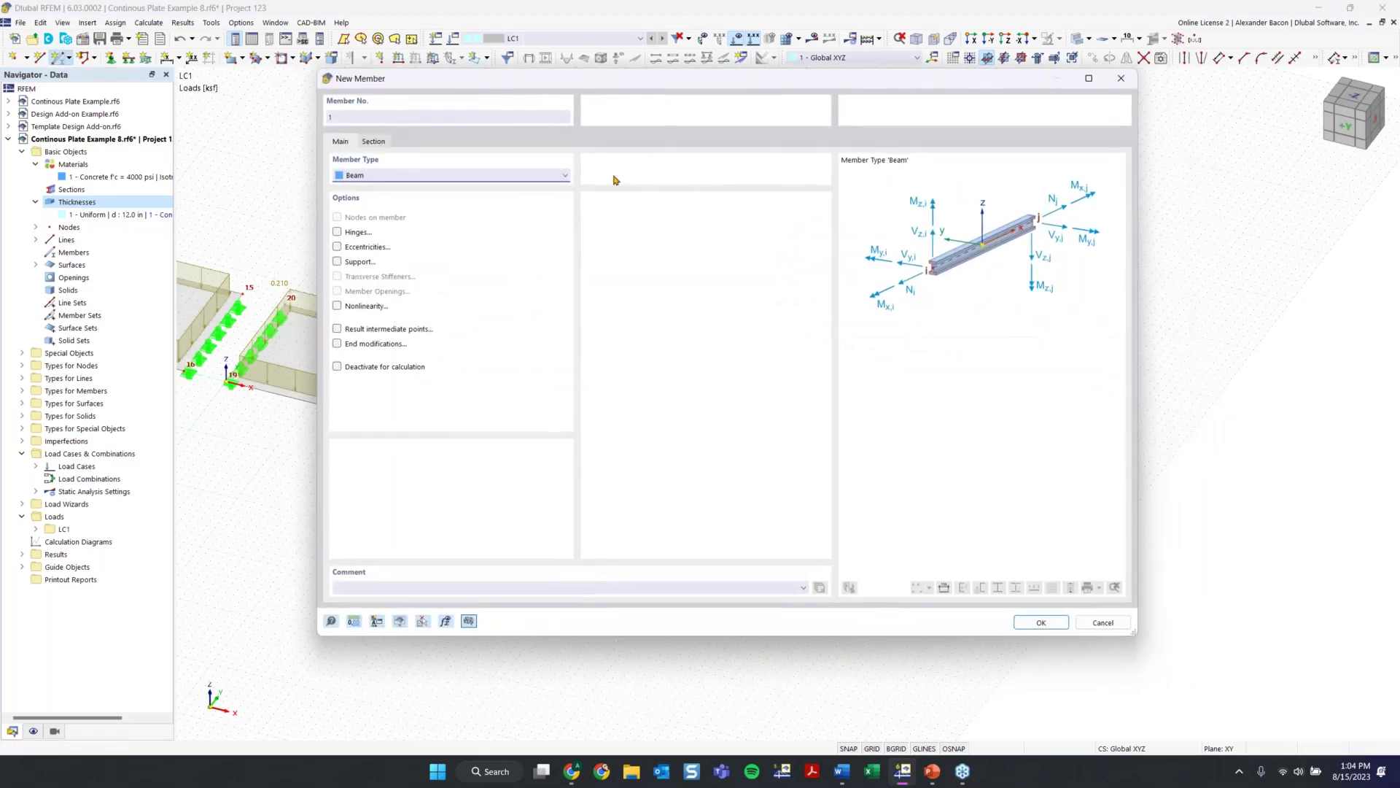
click(380, 176)
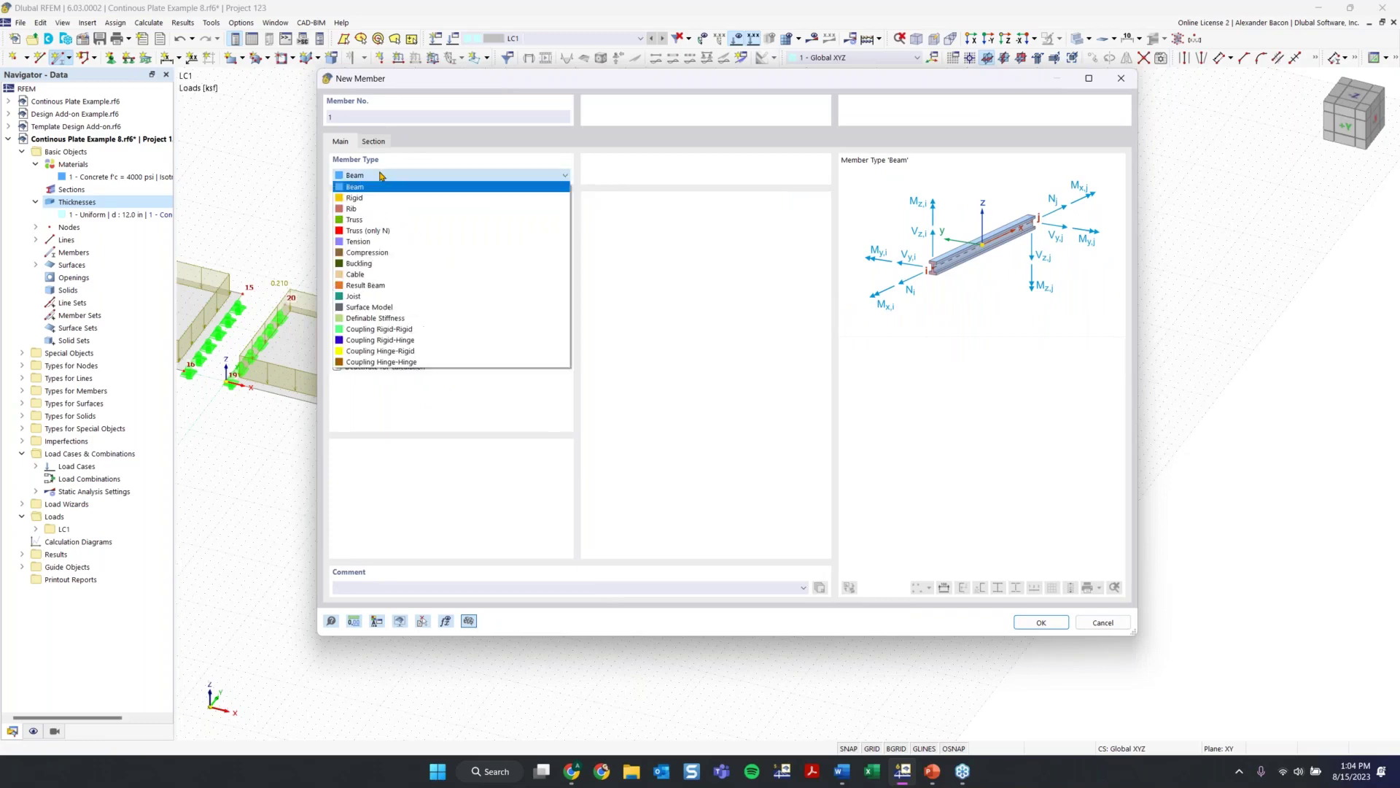
scroll(365, 191, down, 3)
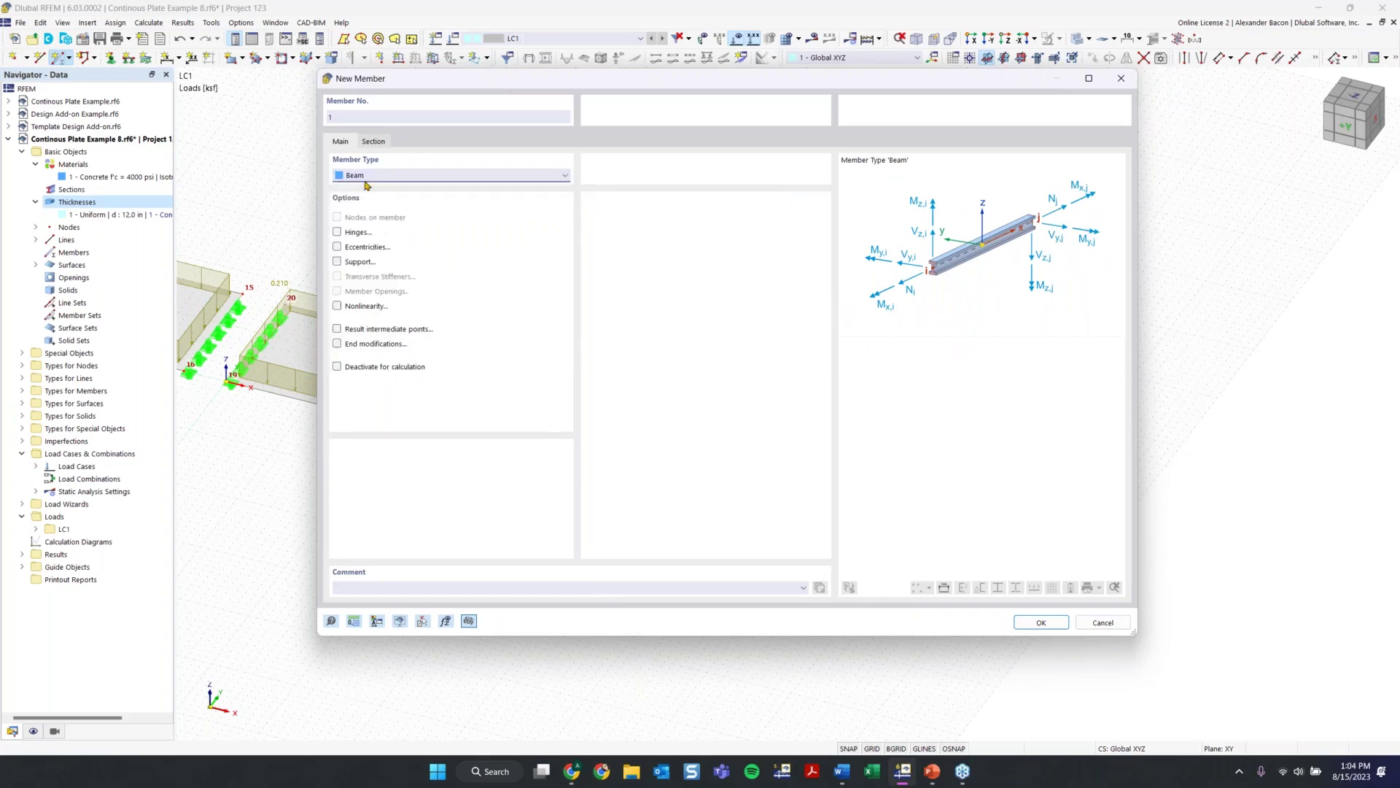
scroll(364, 191, up, 3)
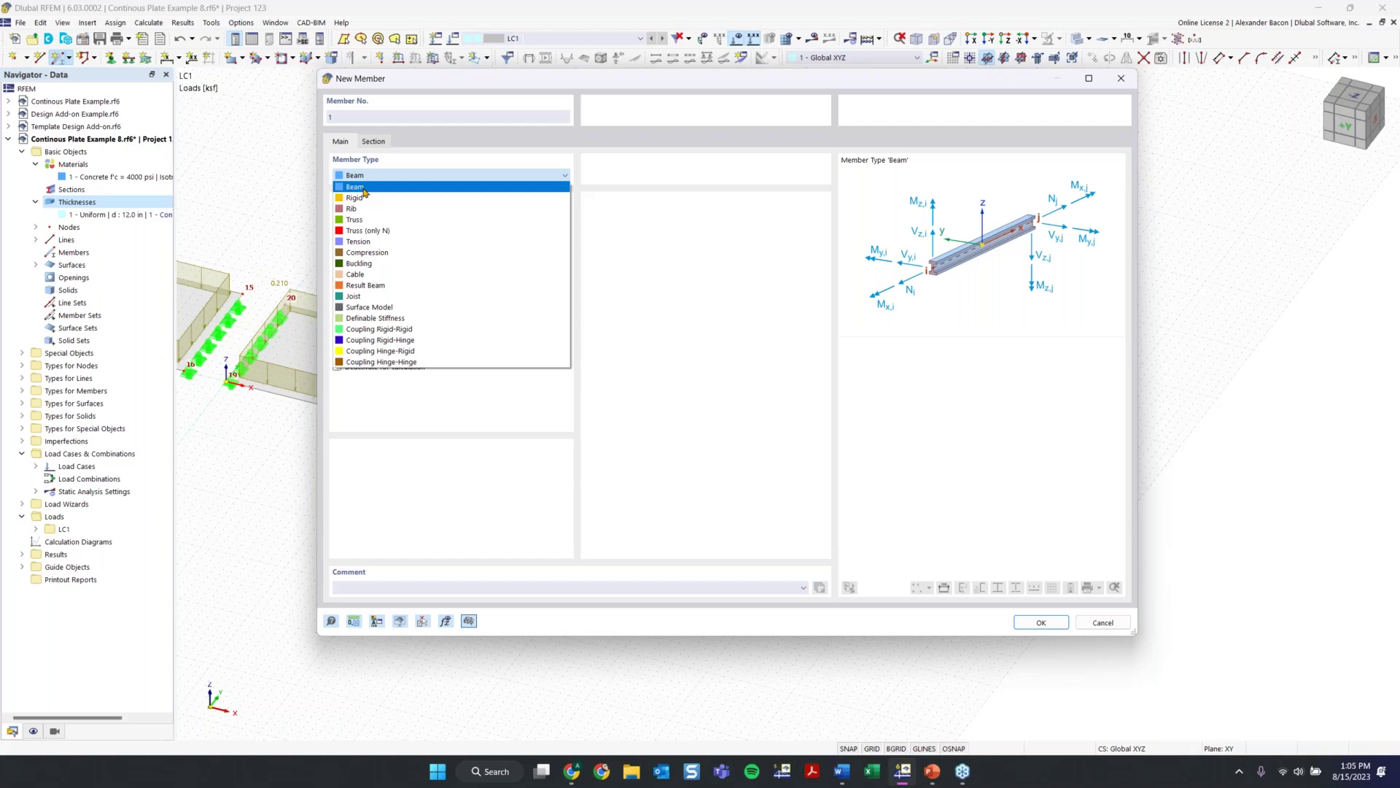
click(363, 187)
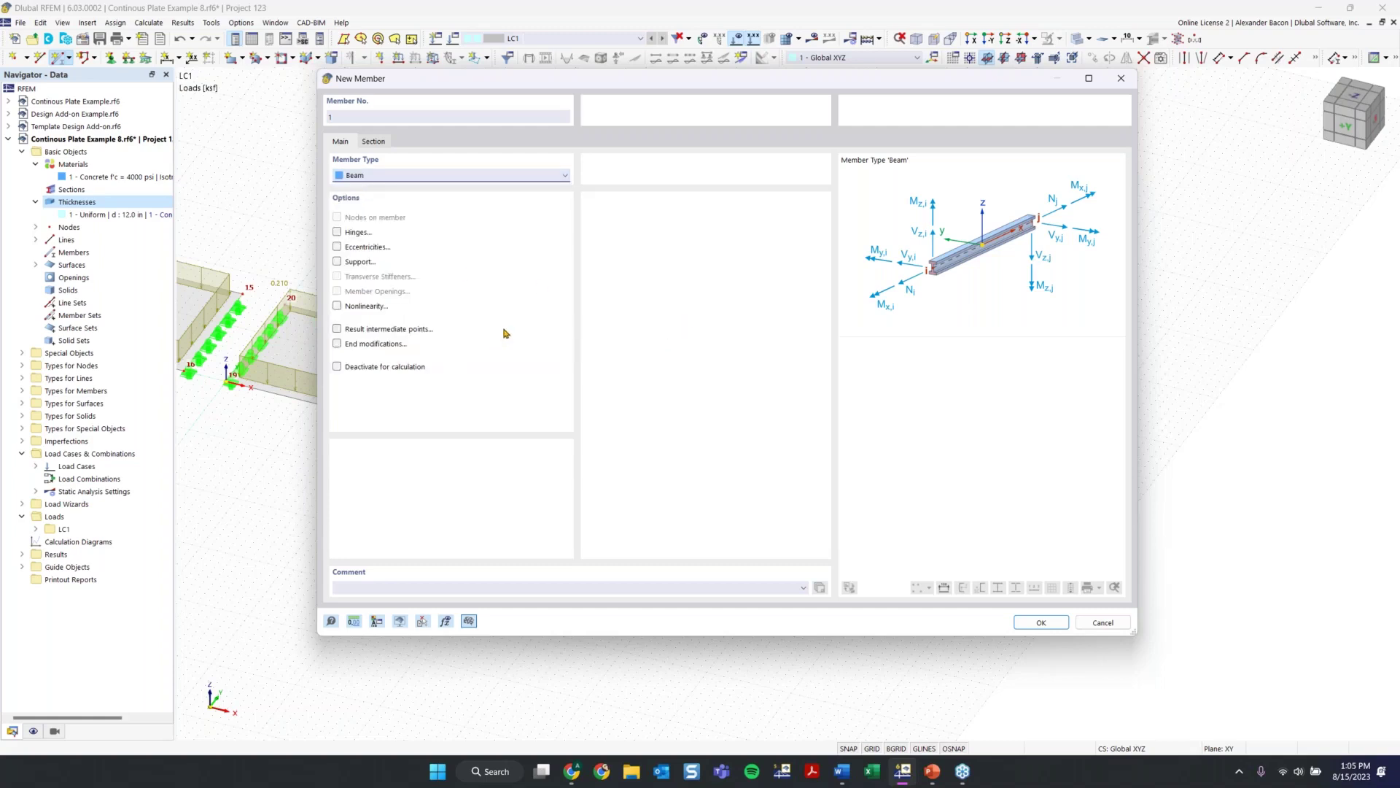
Step: Review the available member types and section distribution types, keeping Beam and Uniform for the new member
click(396, 177)
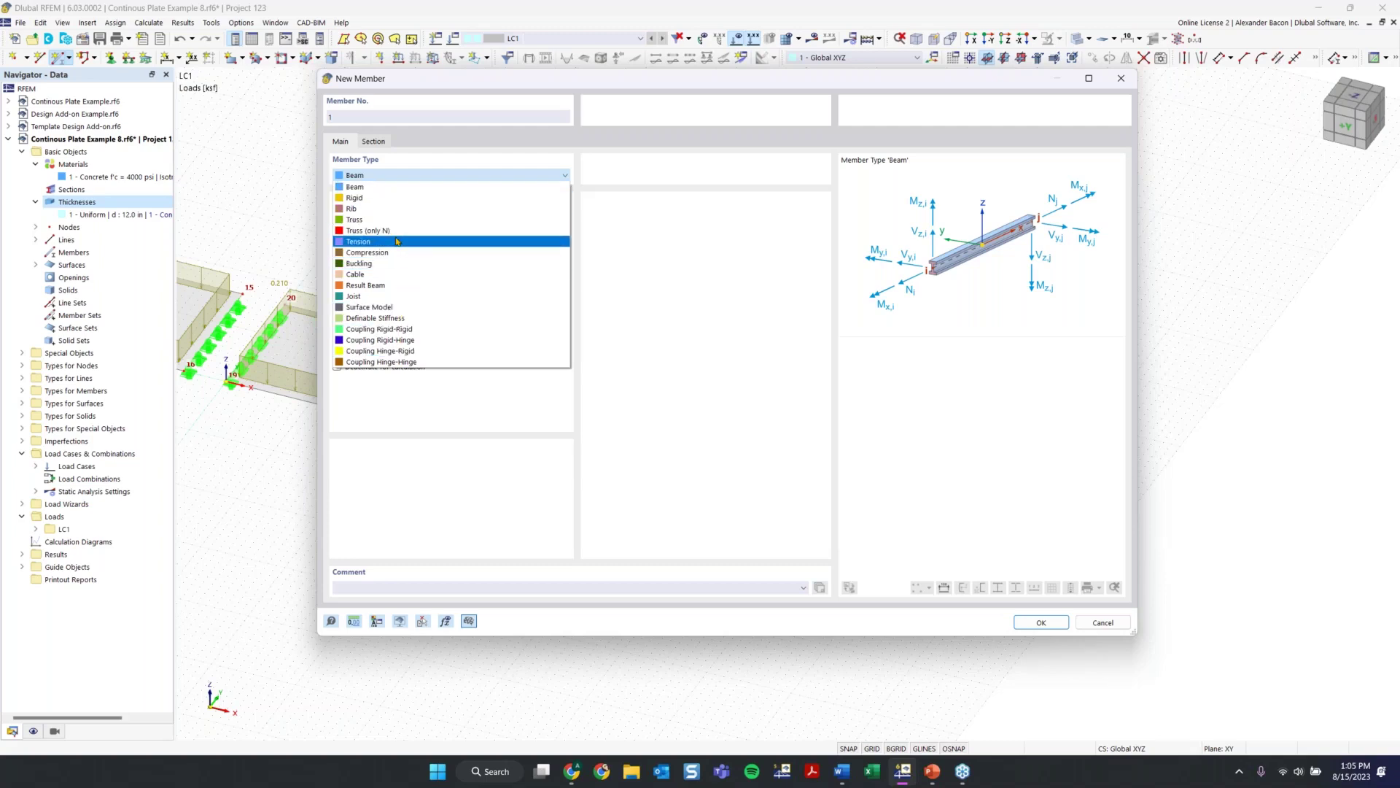
click(382, 173)
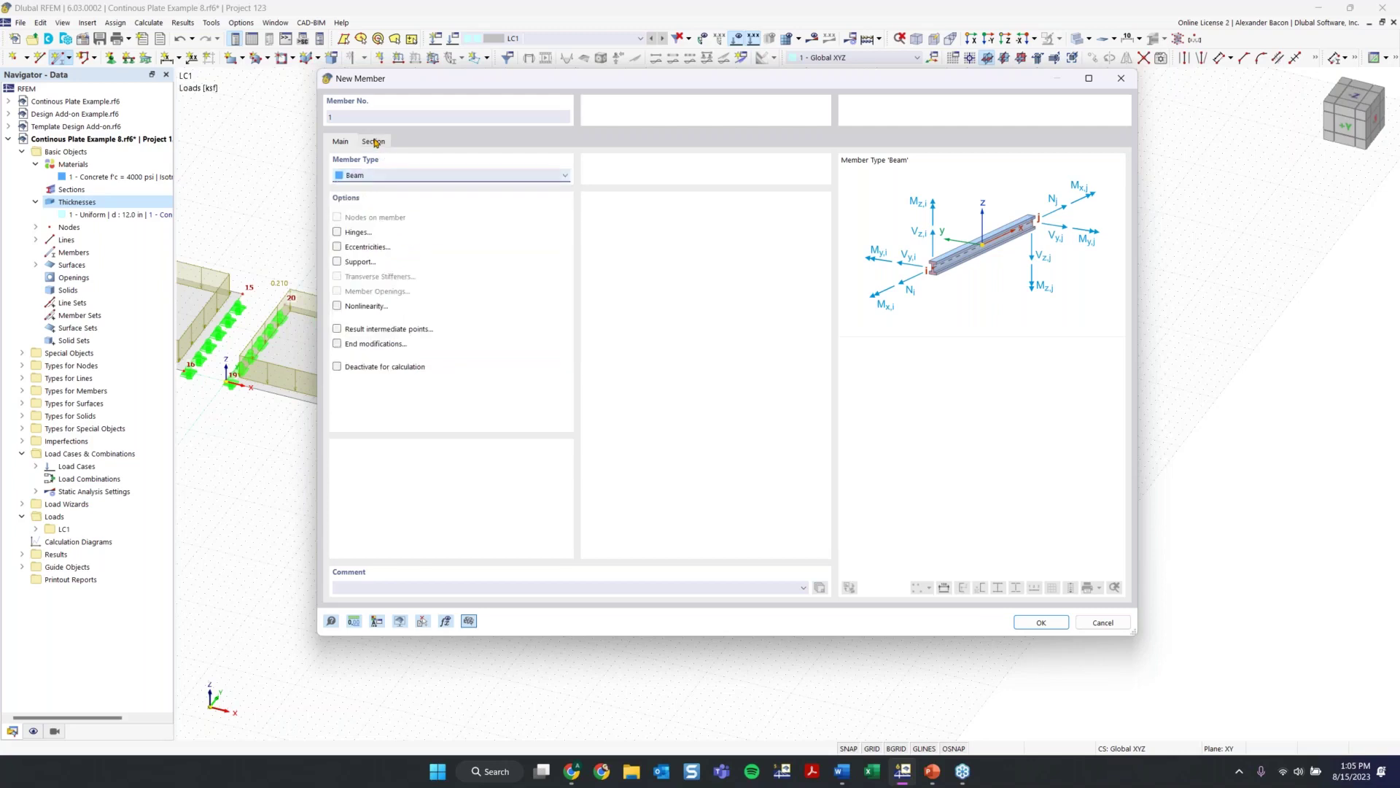
click(374, 141)
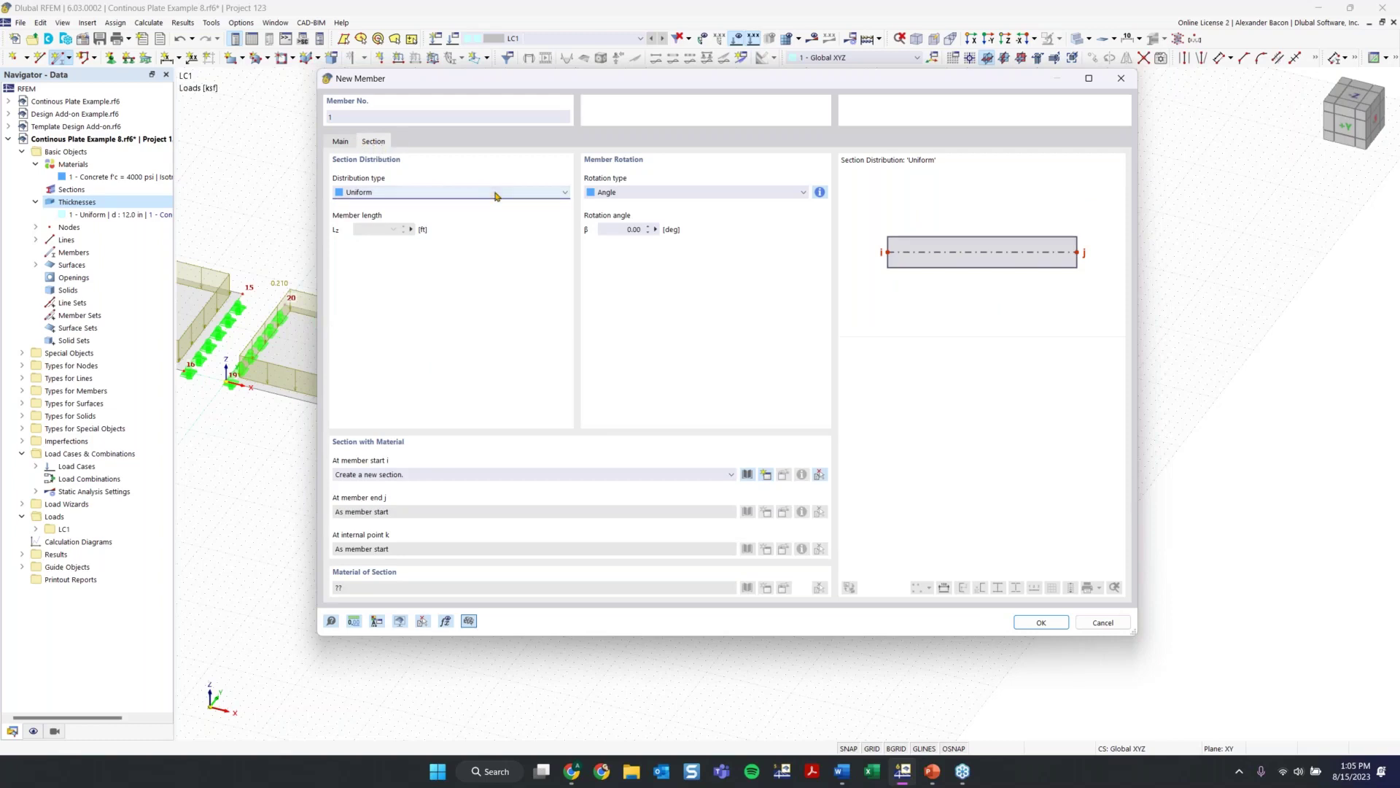
click(403, 193)
click(401, 193)
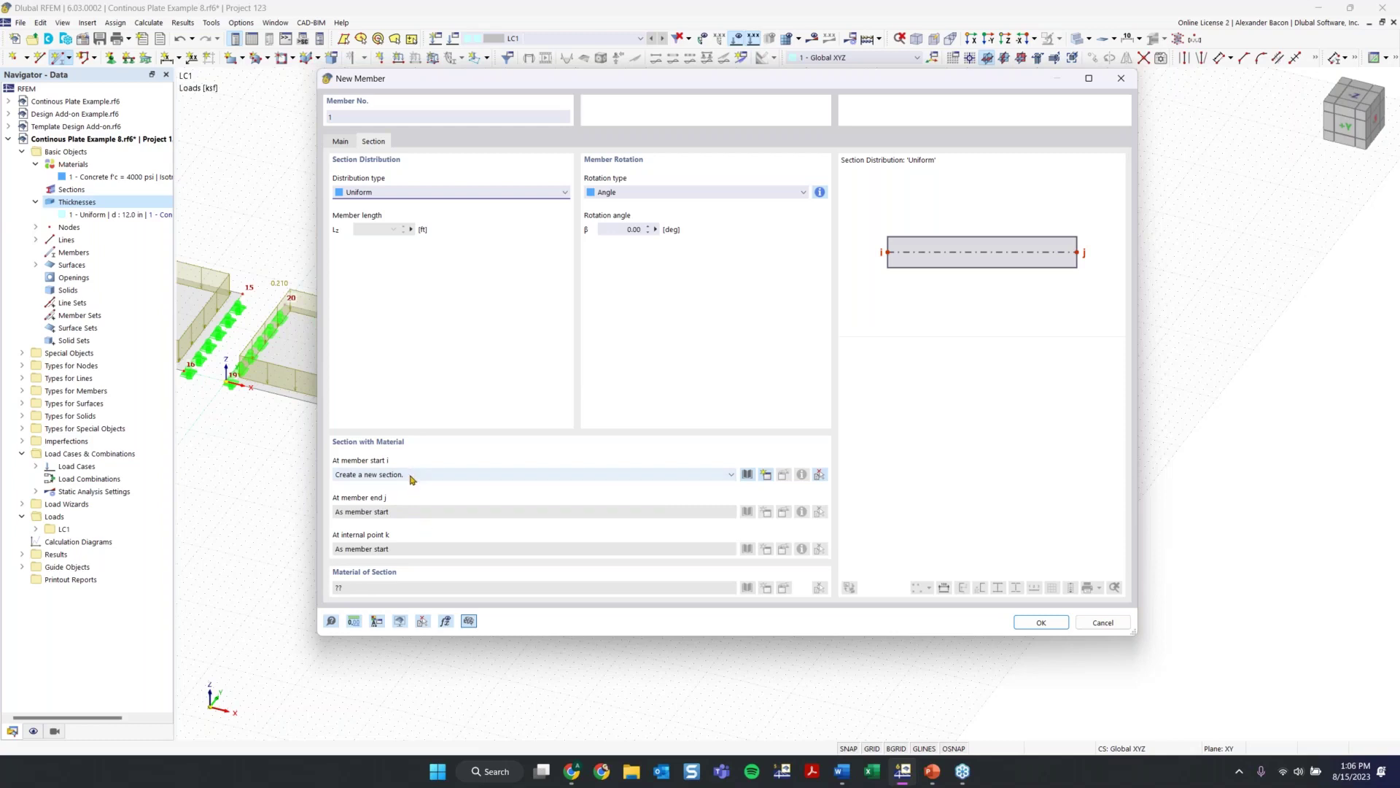
Step: Choose a massive rectangular section from the library for the member start, keeping Concrete f'c = 4000 psi as its material
click(748, 475)
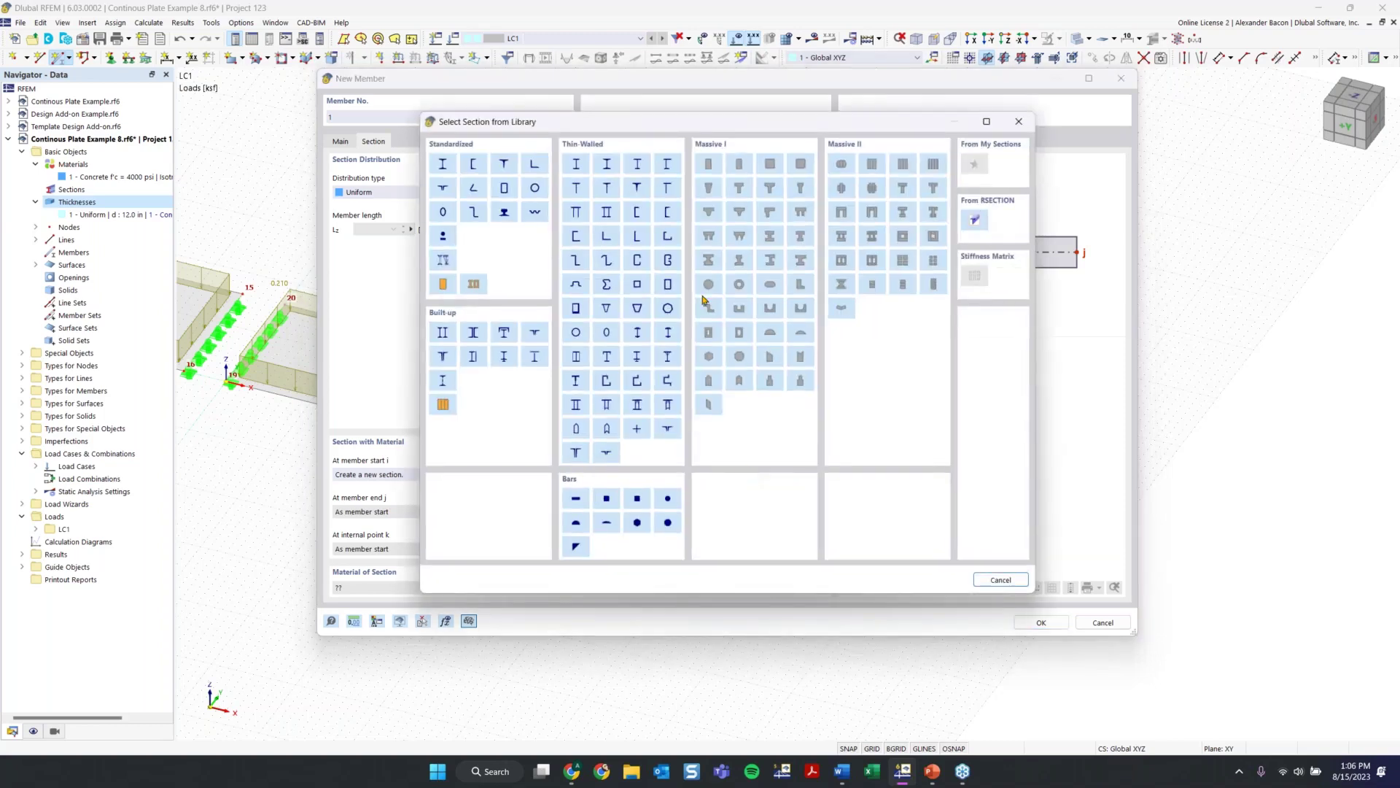
drag(634, 124, 584, 124)
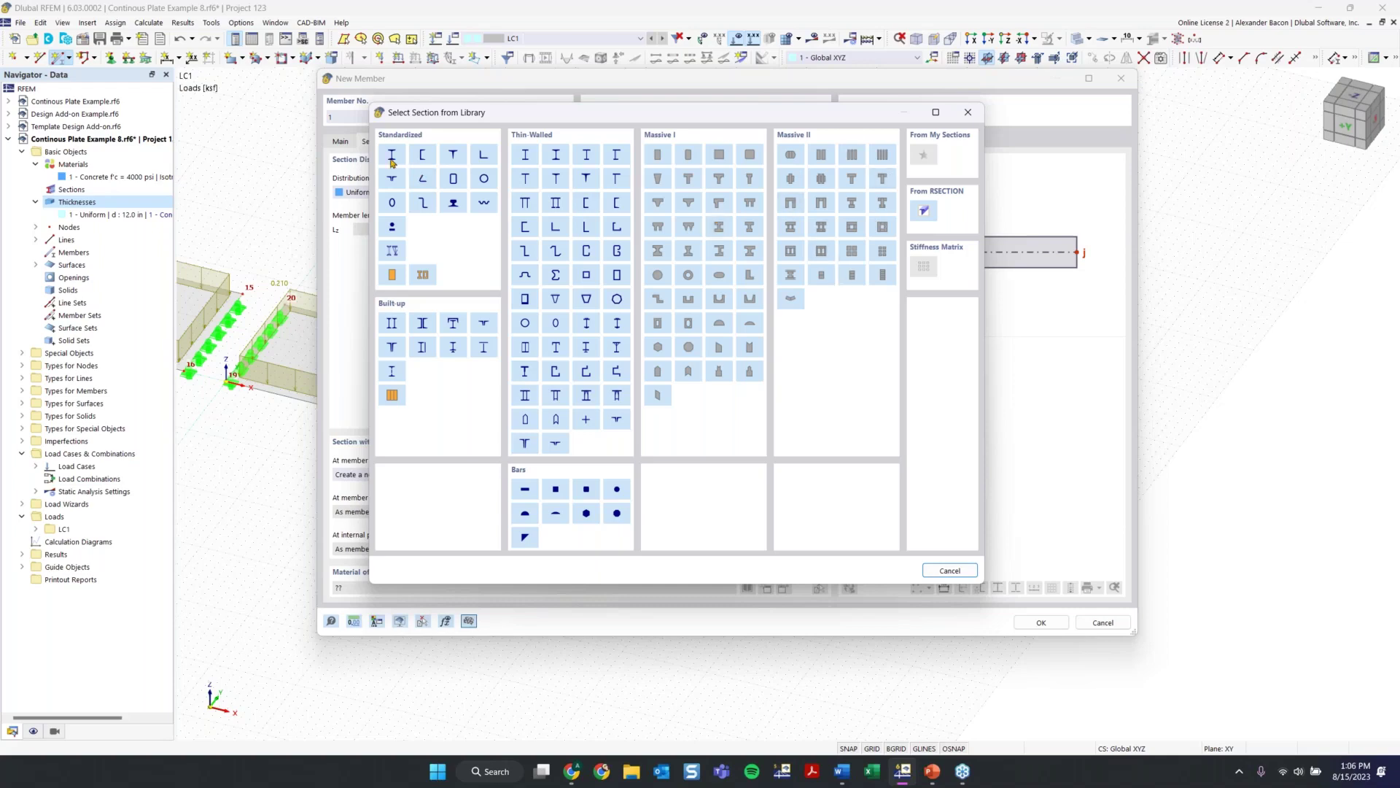
click(659, 154)
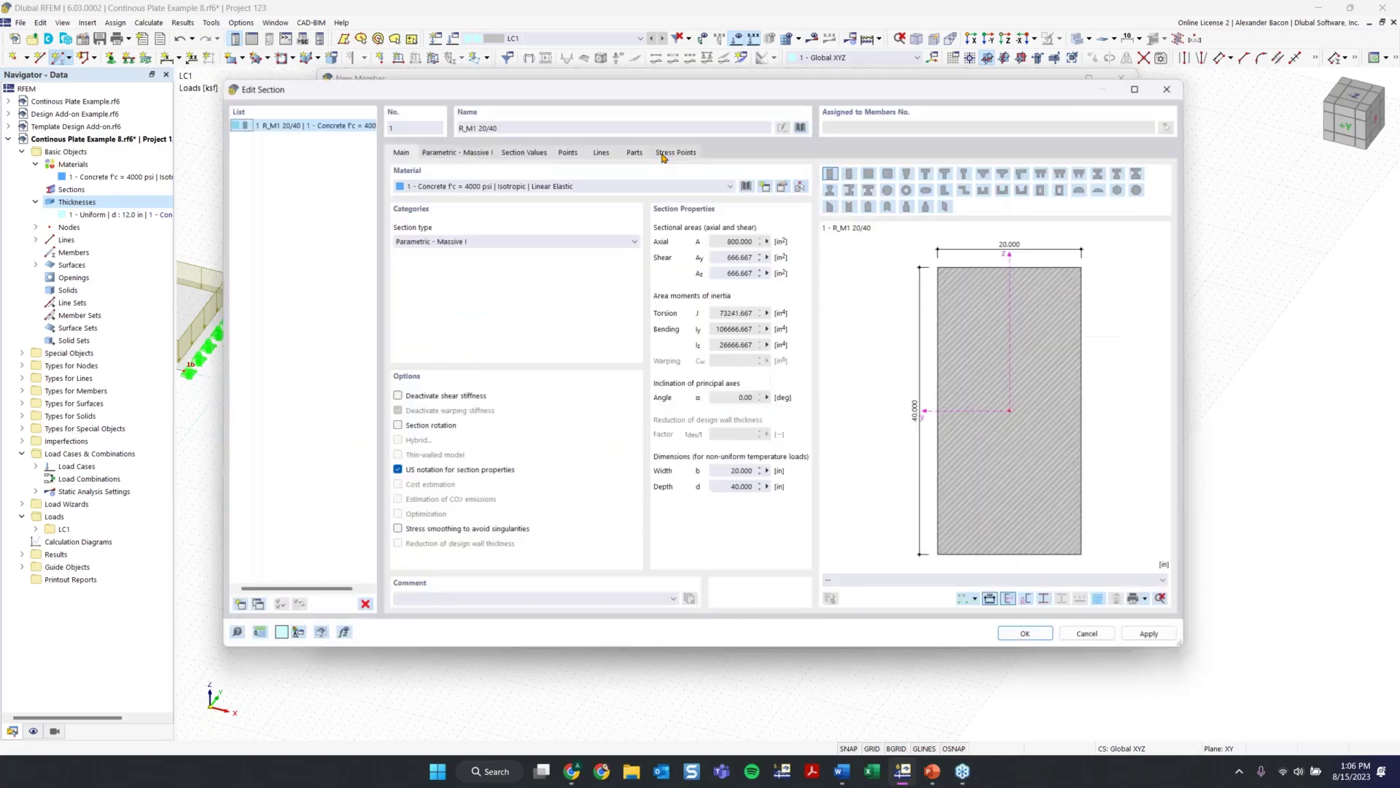
click(465, 188)
click(462, 189)
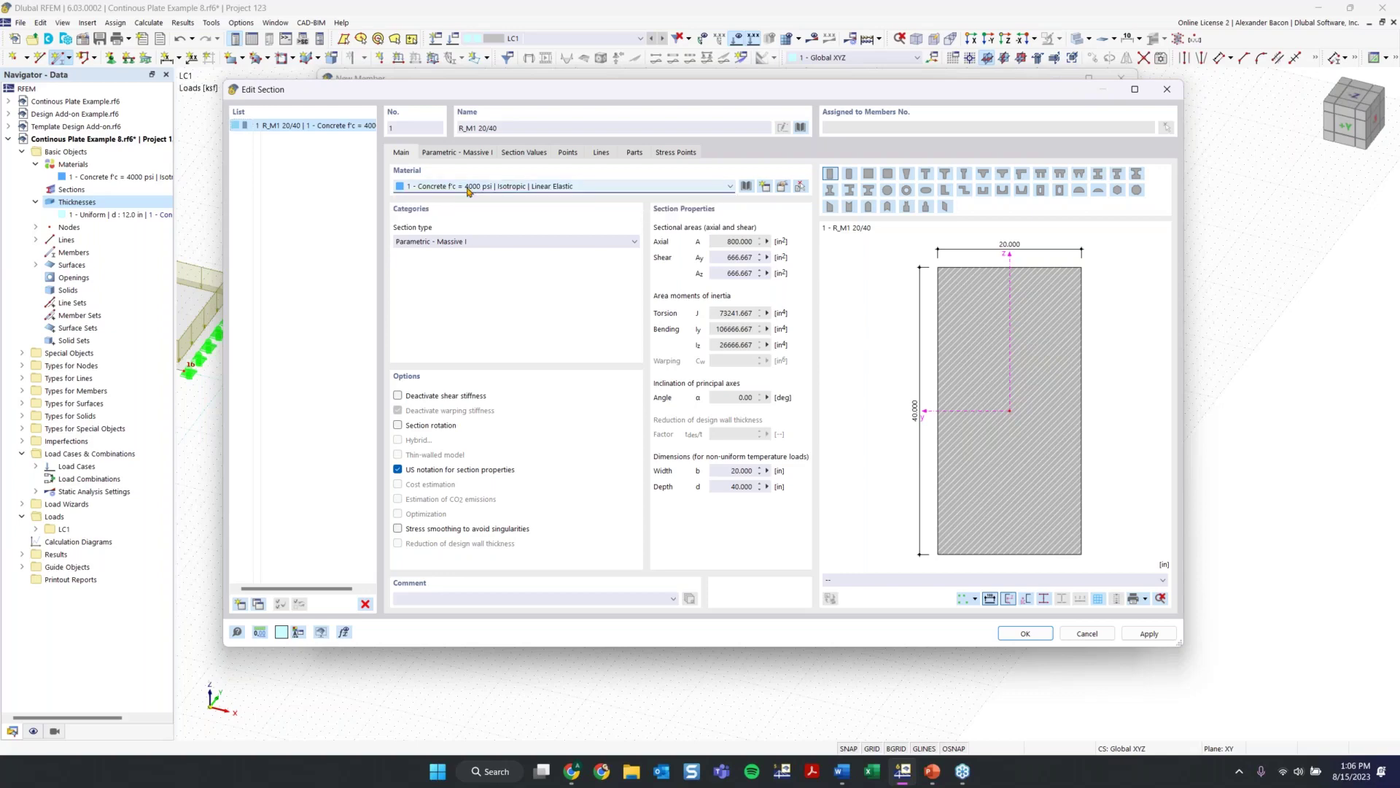
Step: Set the rectangular section's width b to 40 in and depth d to 12 in, and accept the section
click(453, 153)
click(498, 194)
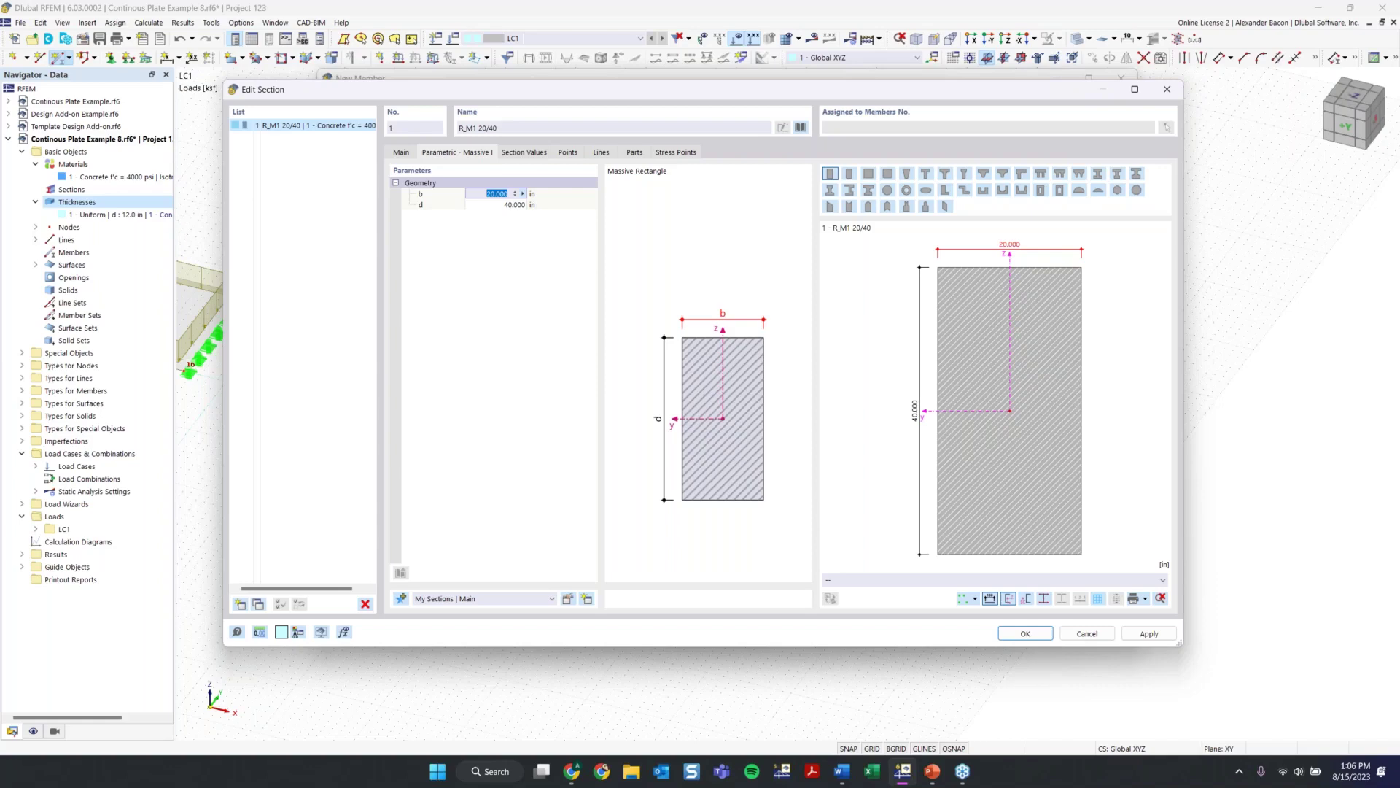
text(40)
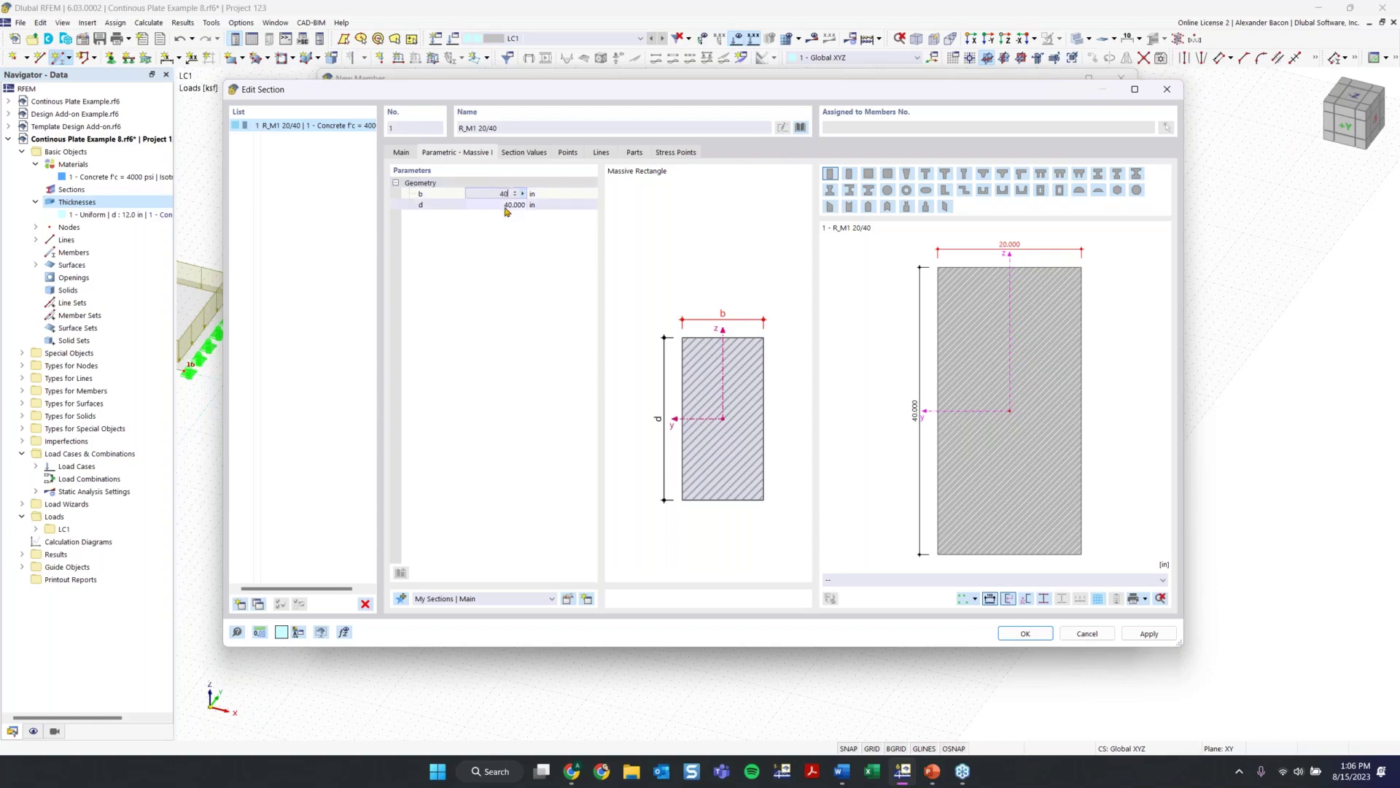
key(Tab)
text(12)
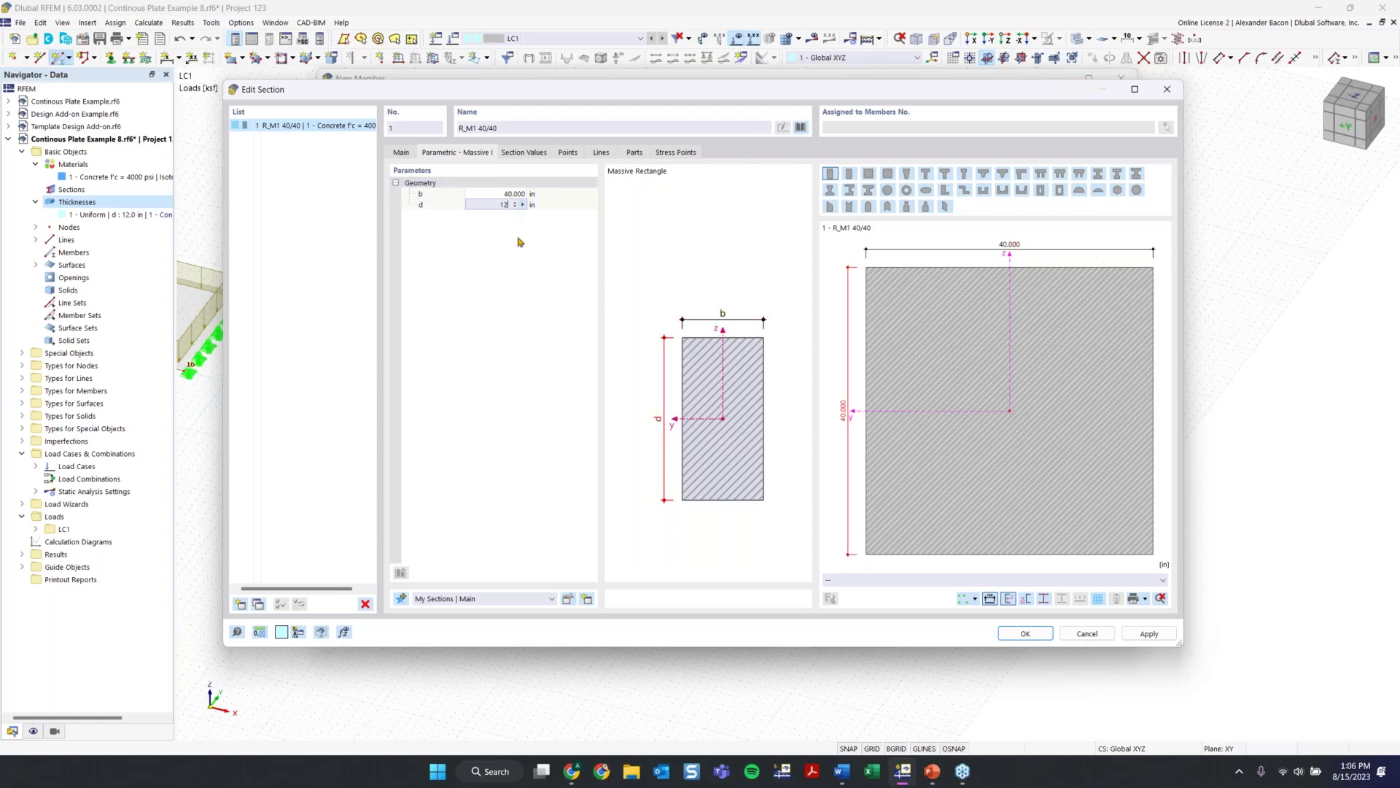
click(519, 241)
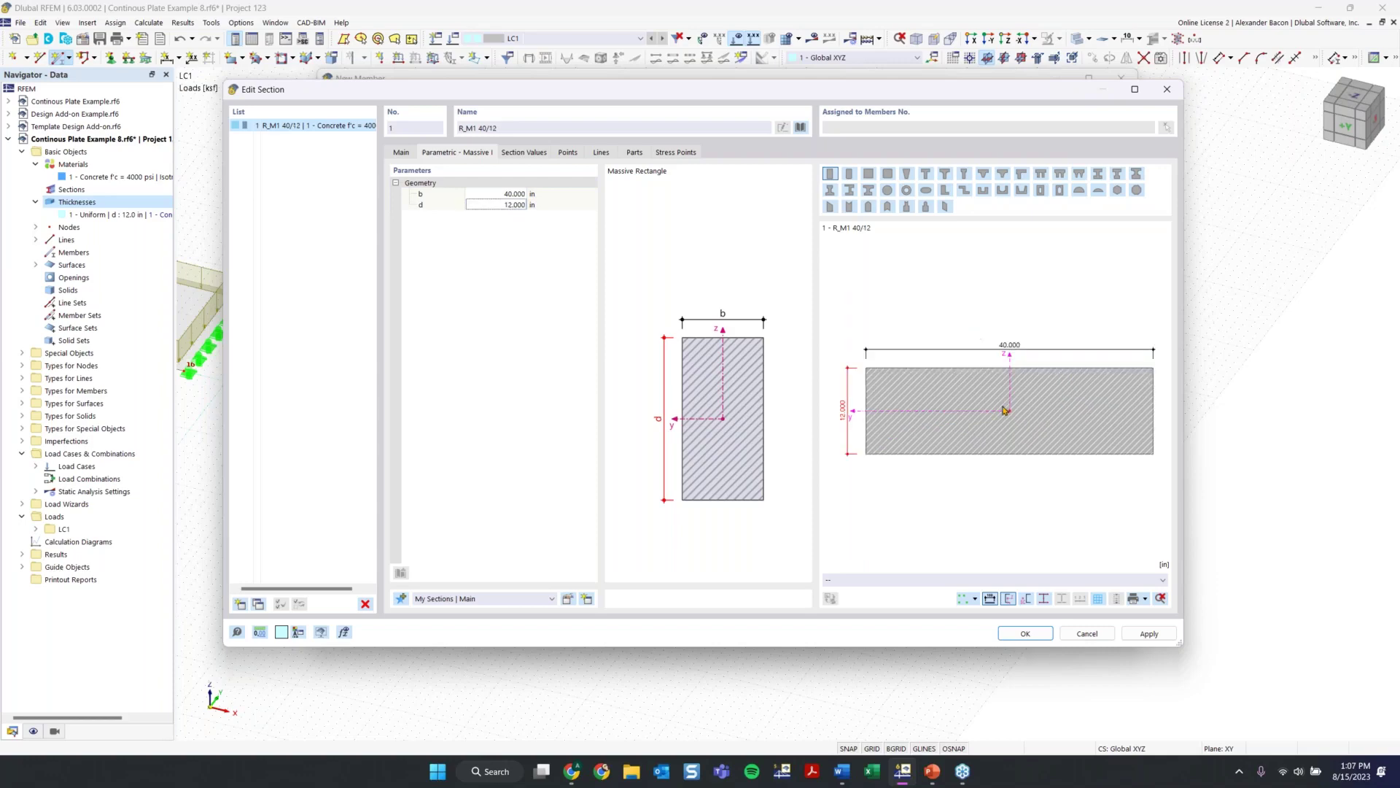
mouse_move(1006, 414)
middle_down()
mouse_move(986, 403)
mouse_move(960, 421)
middle_up()
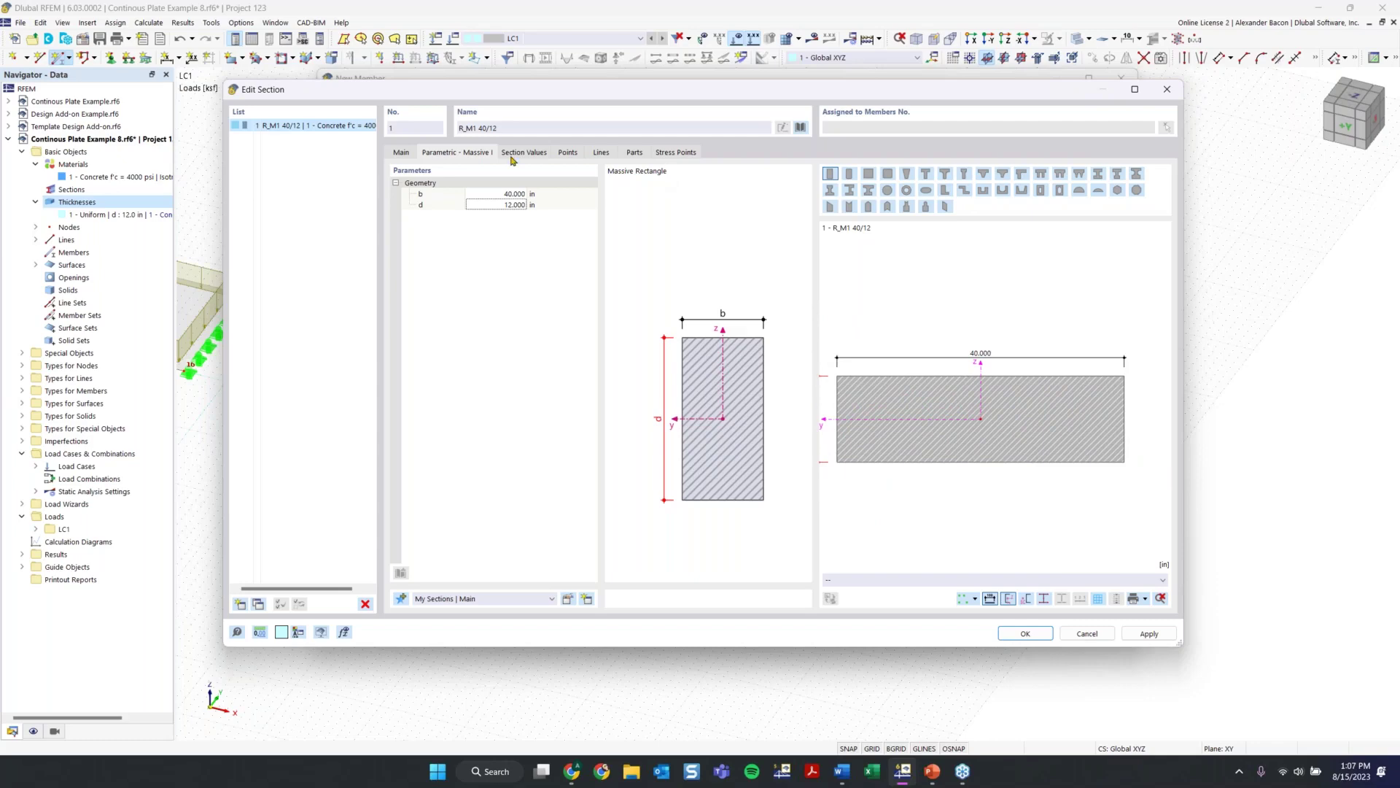
click(406, 151)
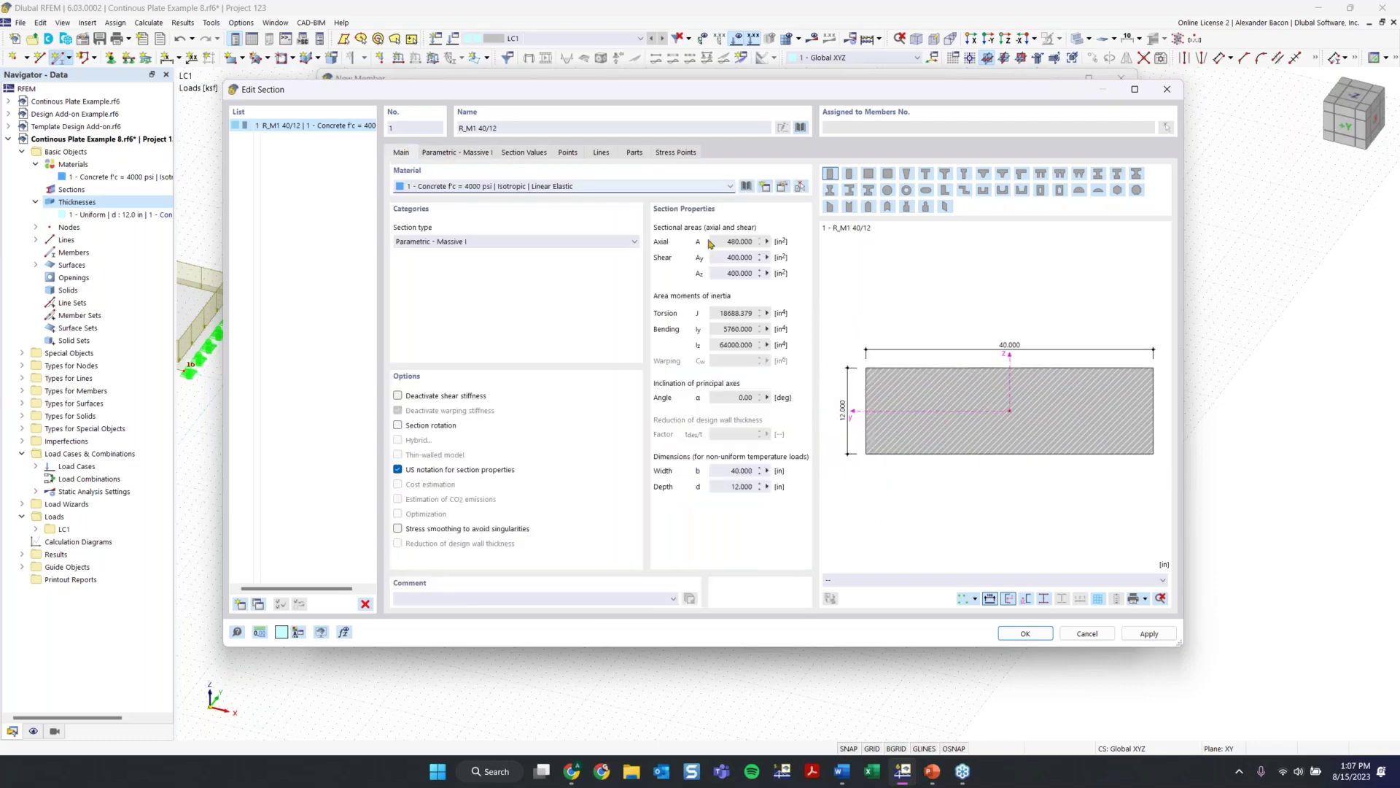
click(1015, 633)
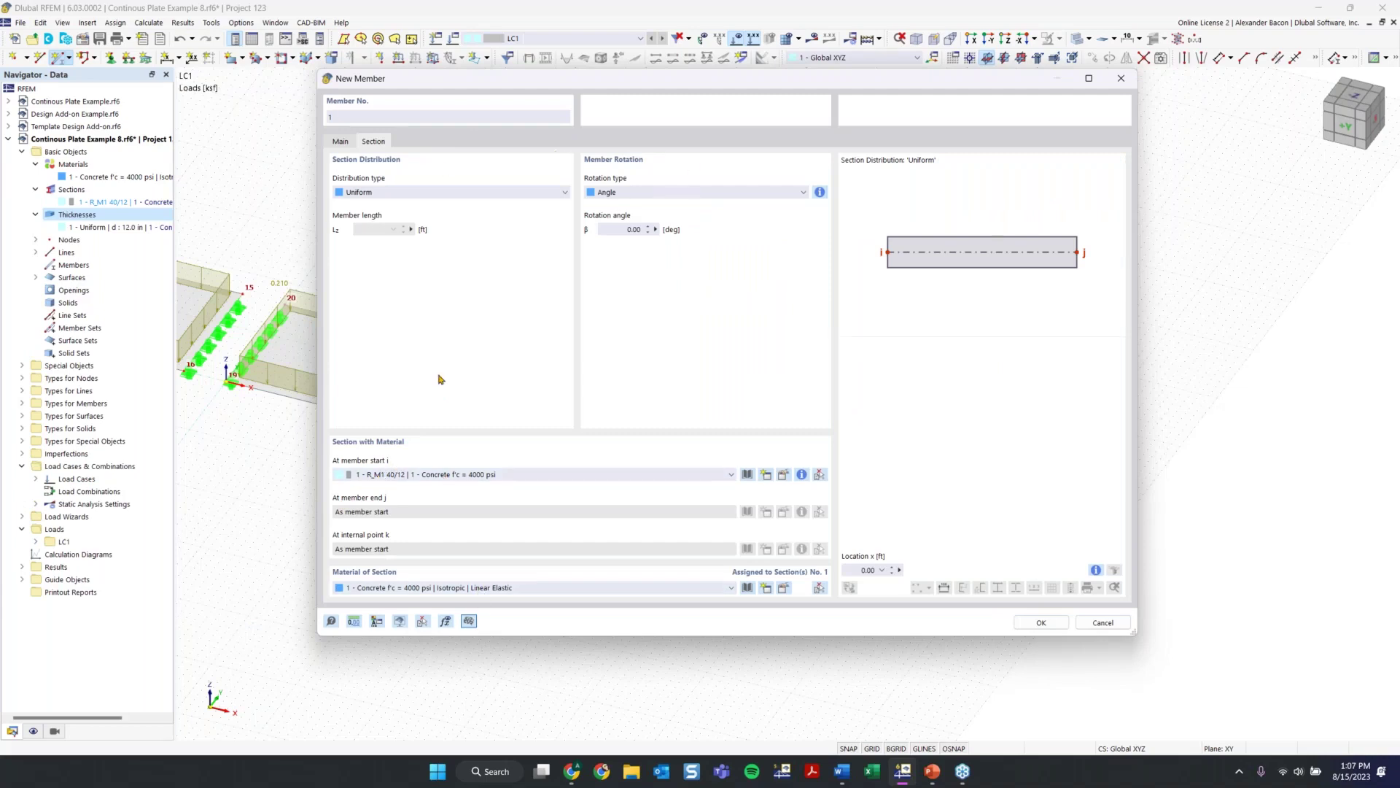
Step: Check the new member's section and material assignments, keeping R_M1 40/12 and Concrete f'c = 4000 psi
click(500, 588)
click(499, 601)
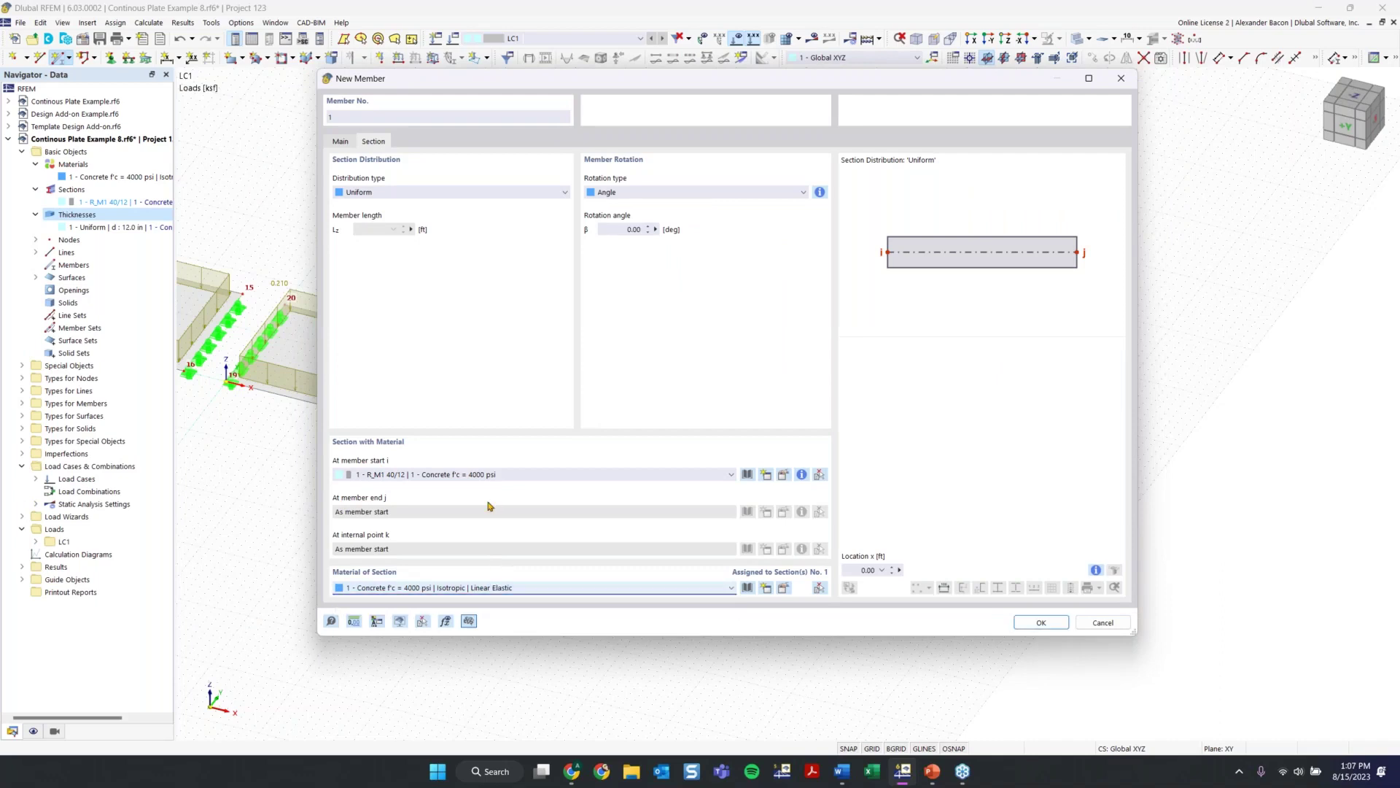
click(482, 475)
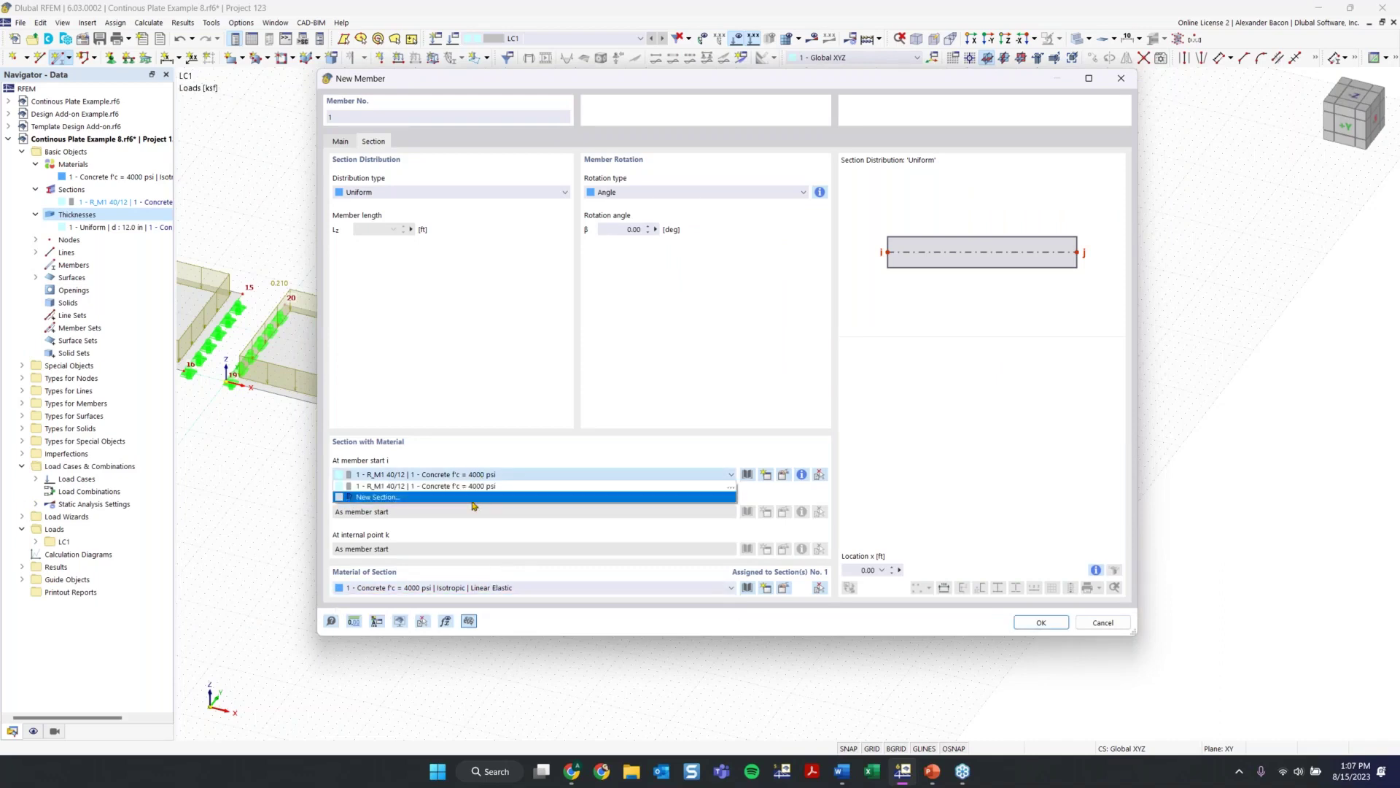
click(472, 486)
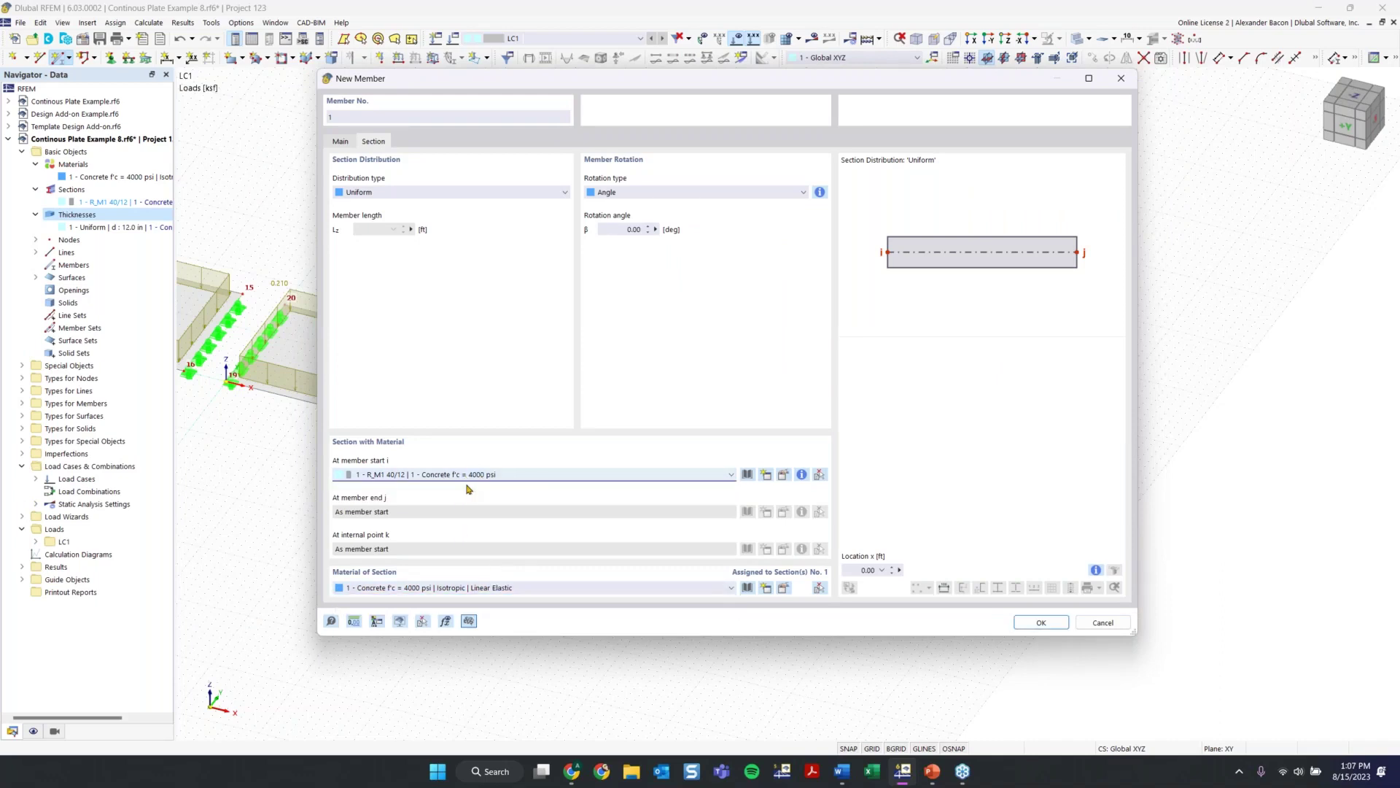
click(472, 587)
click(469, 590)
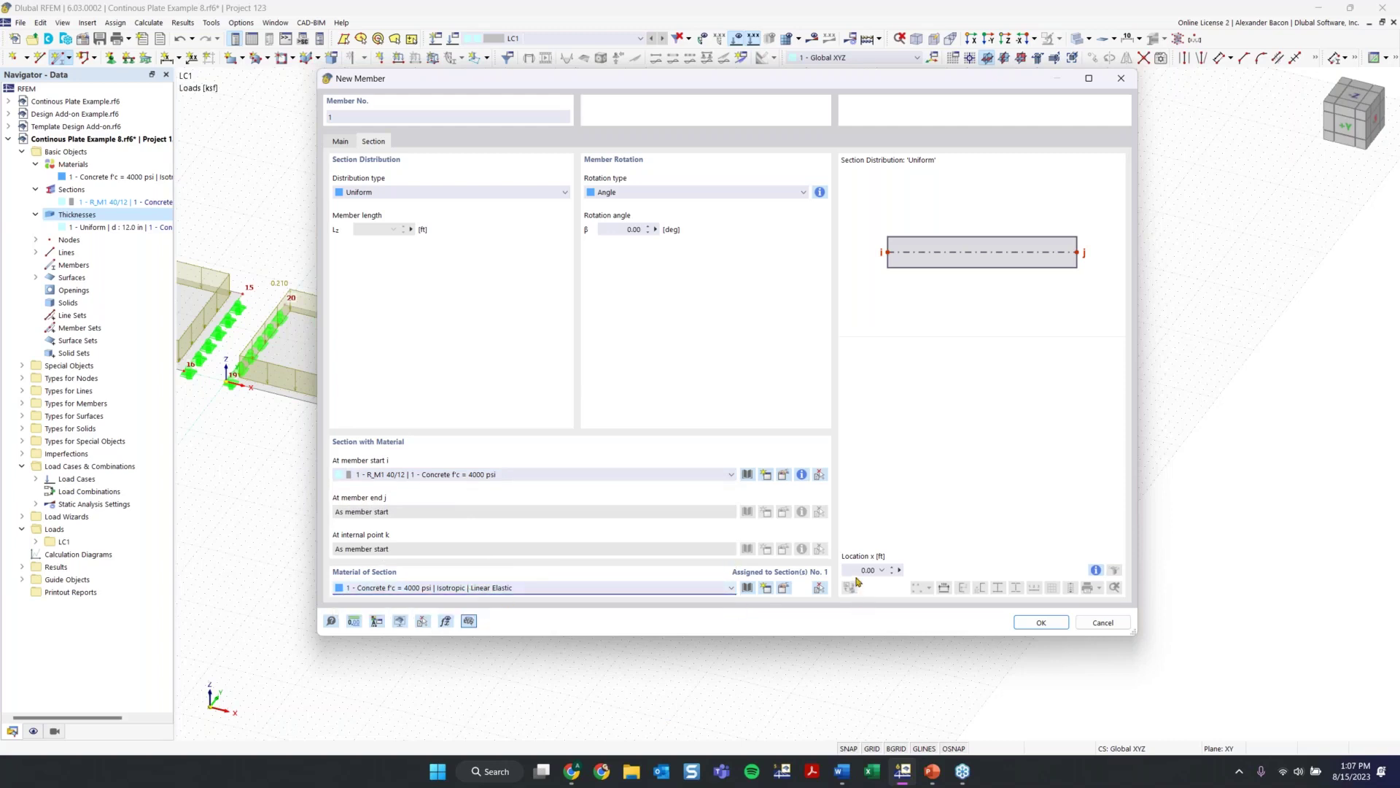
Step: Accept the member settings and place the beam's start node just beyond the end support of the fourth plate
click(1040, 622)
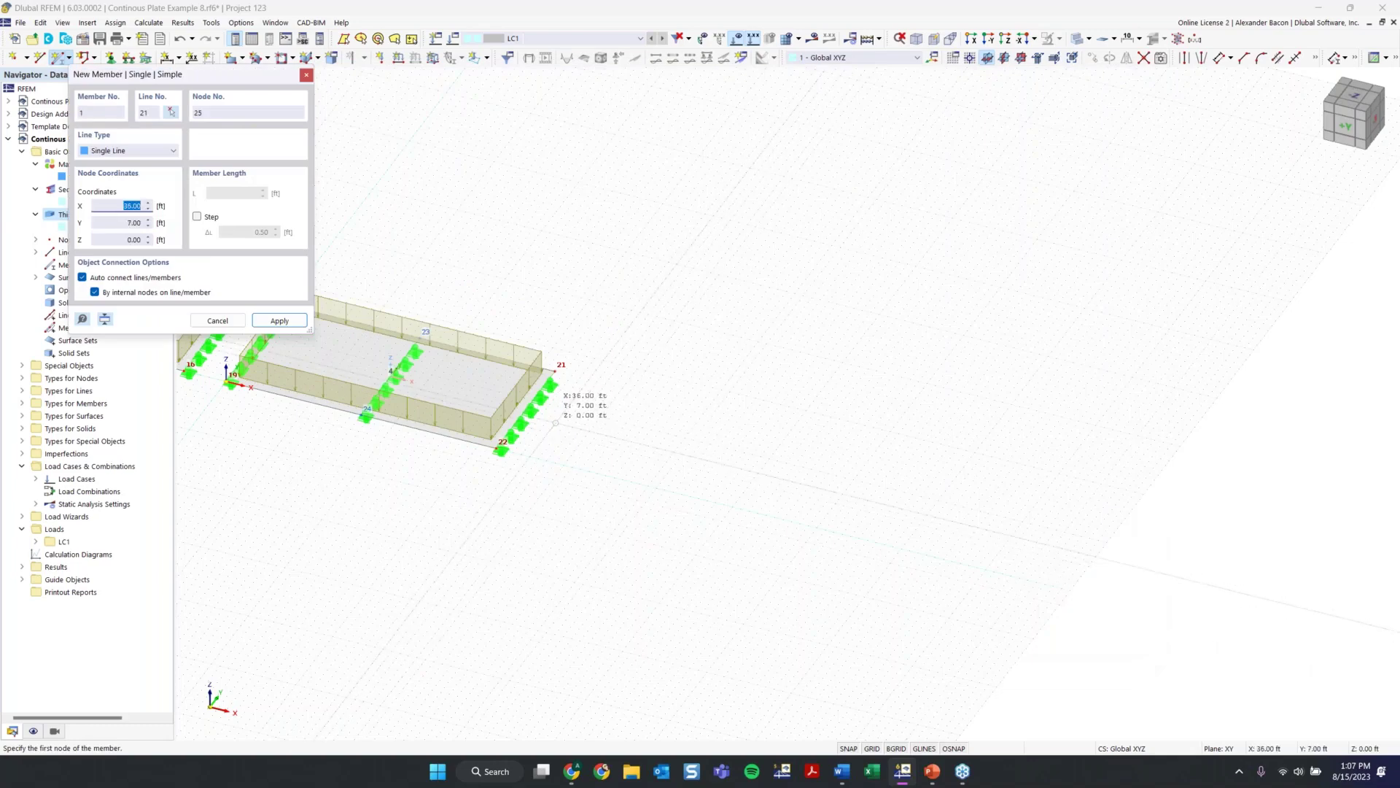
scroll(569, 432, up, 2)
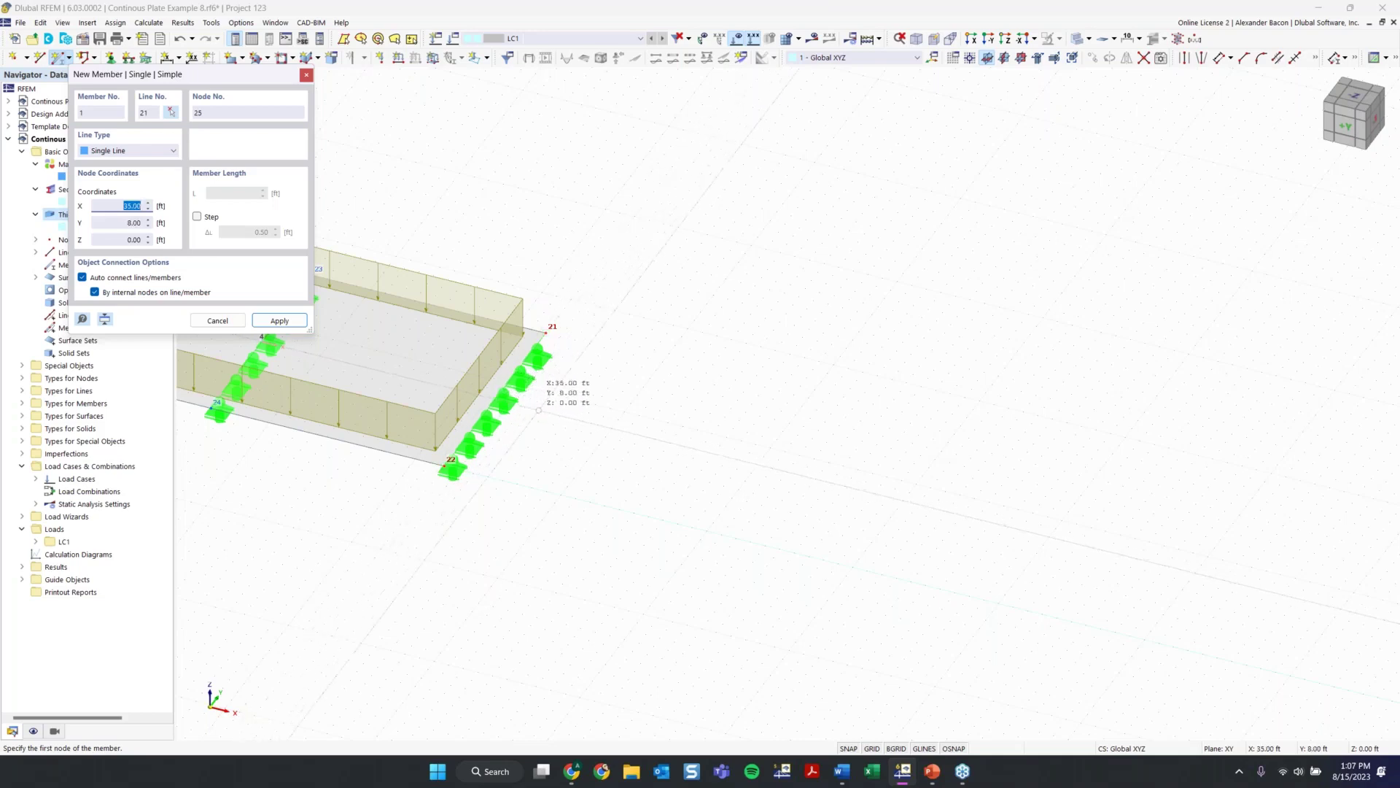
click(567, 417)
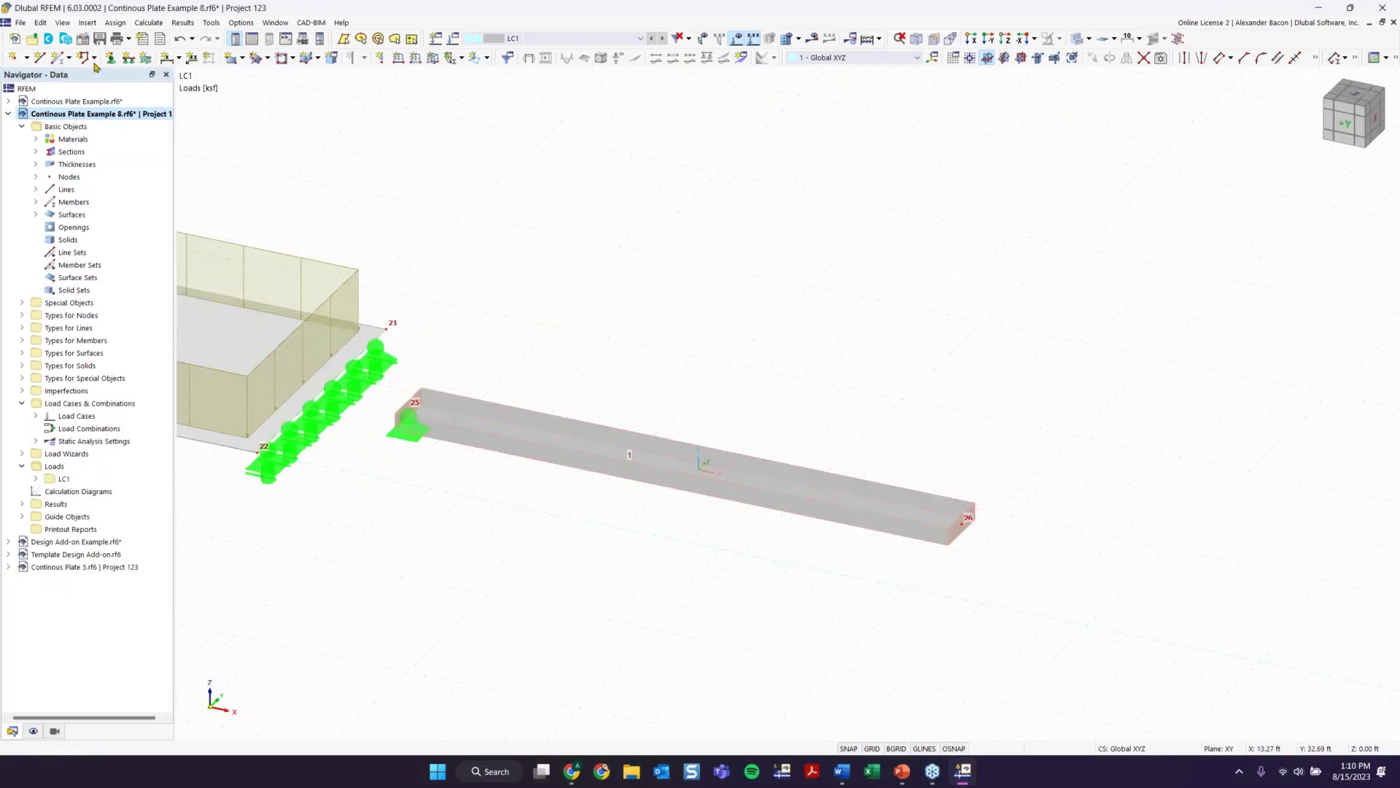
Step: Begin dividing the beam member beside the fourth plate using n intermediate nodes
click(15, 57)
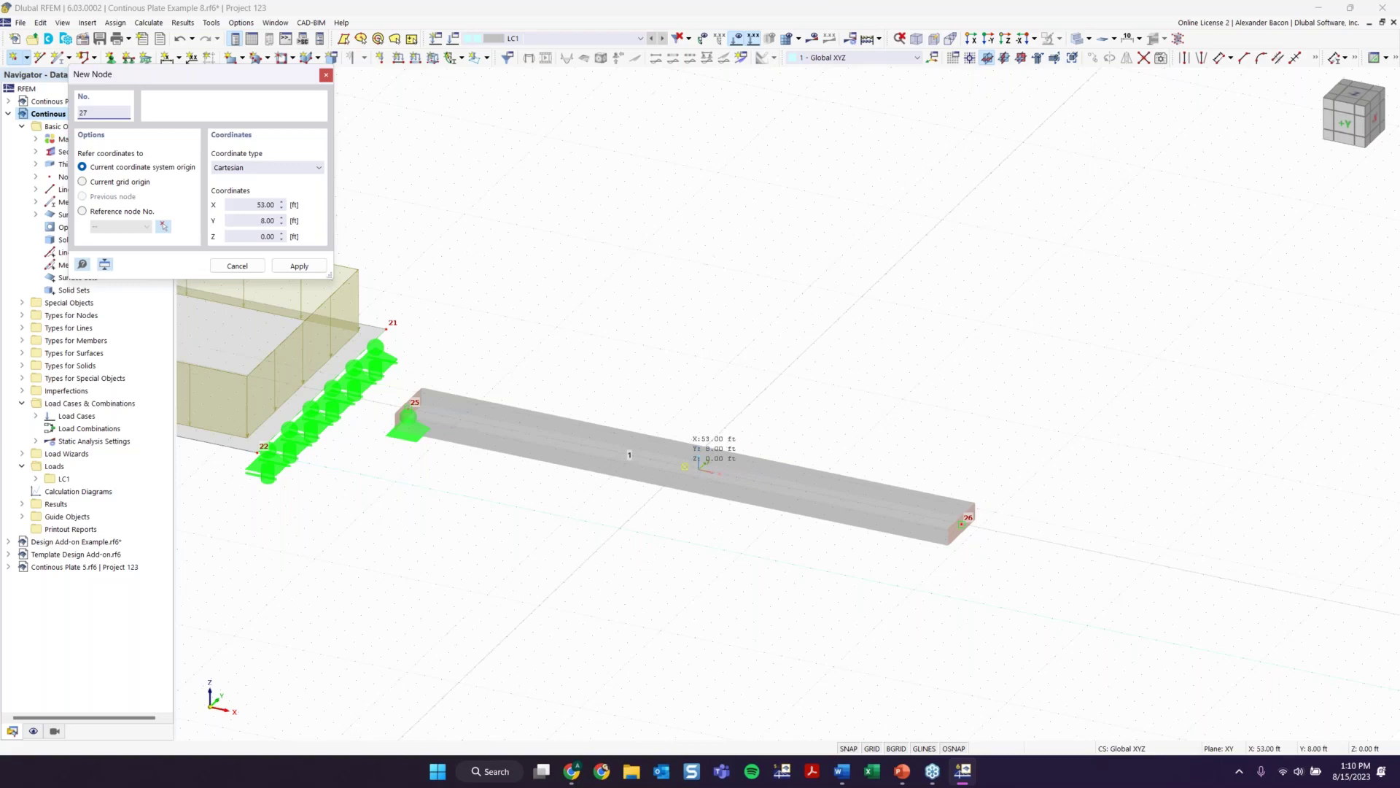
key(Escape)
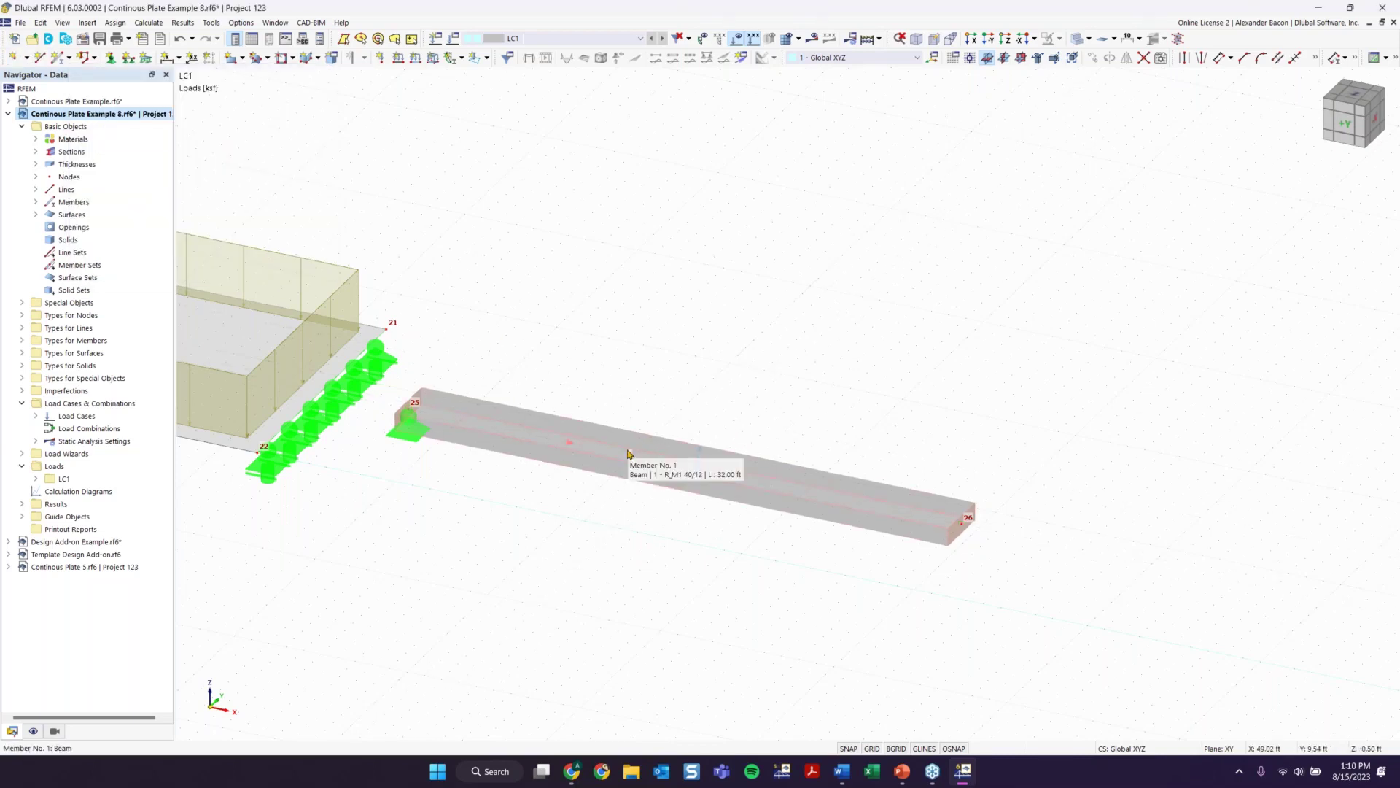
right_click(629, 453)
mouse_move(698, 497)
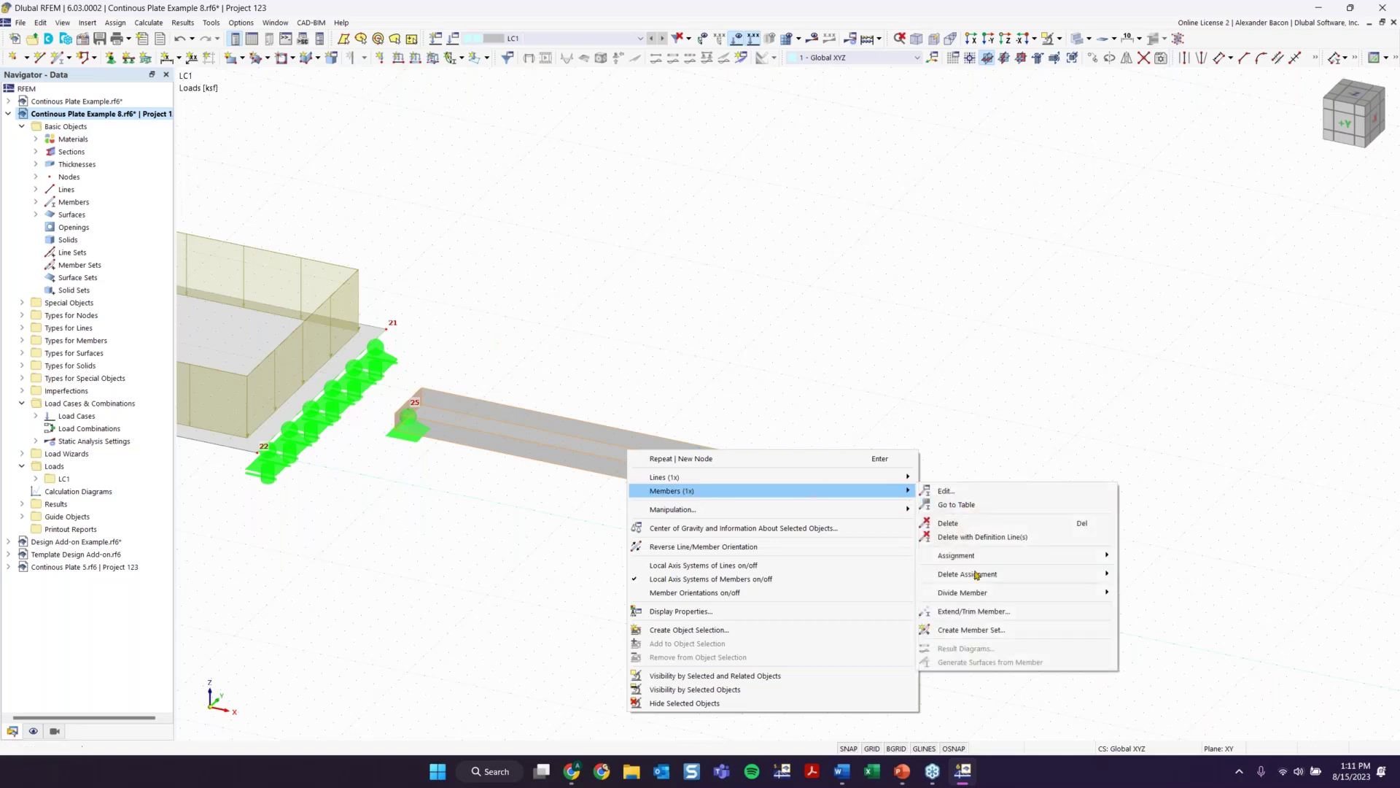
mouse_move(972, 593)
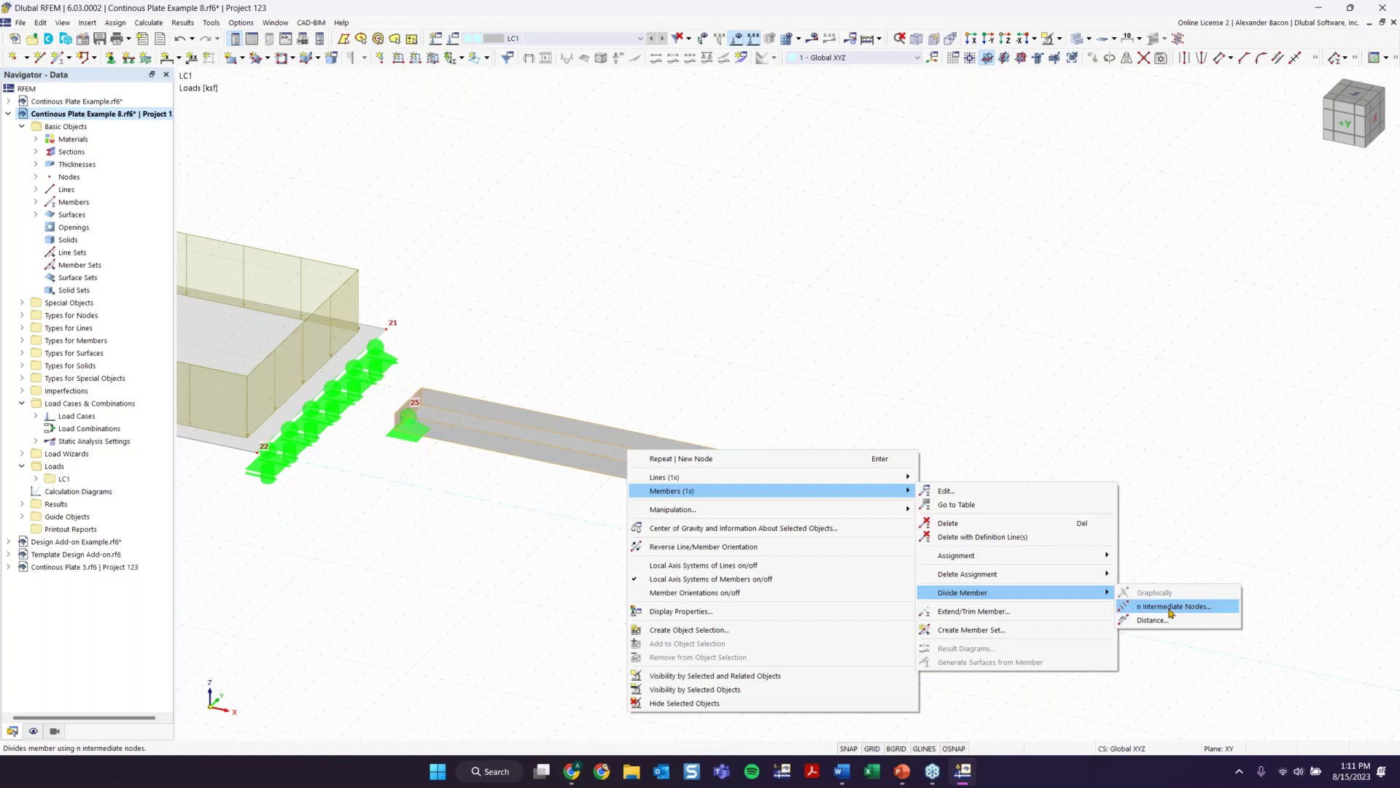
click(1171, 611)
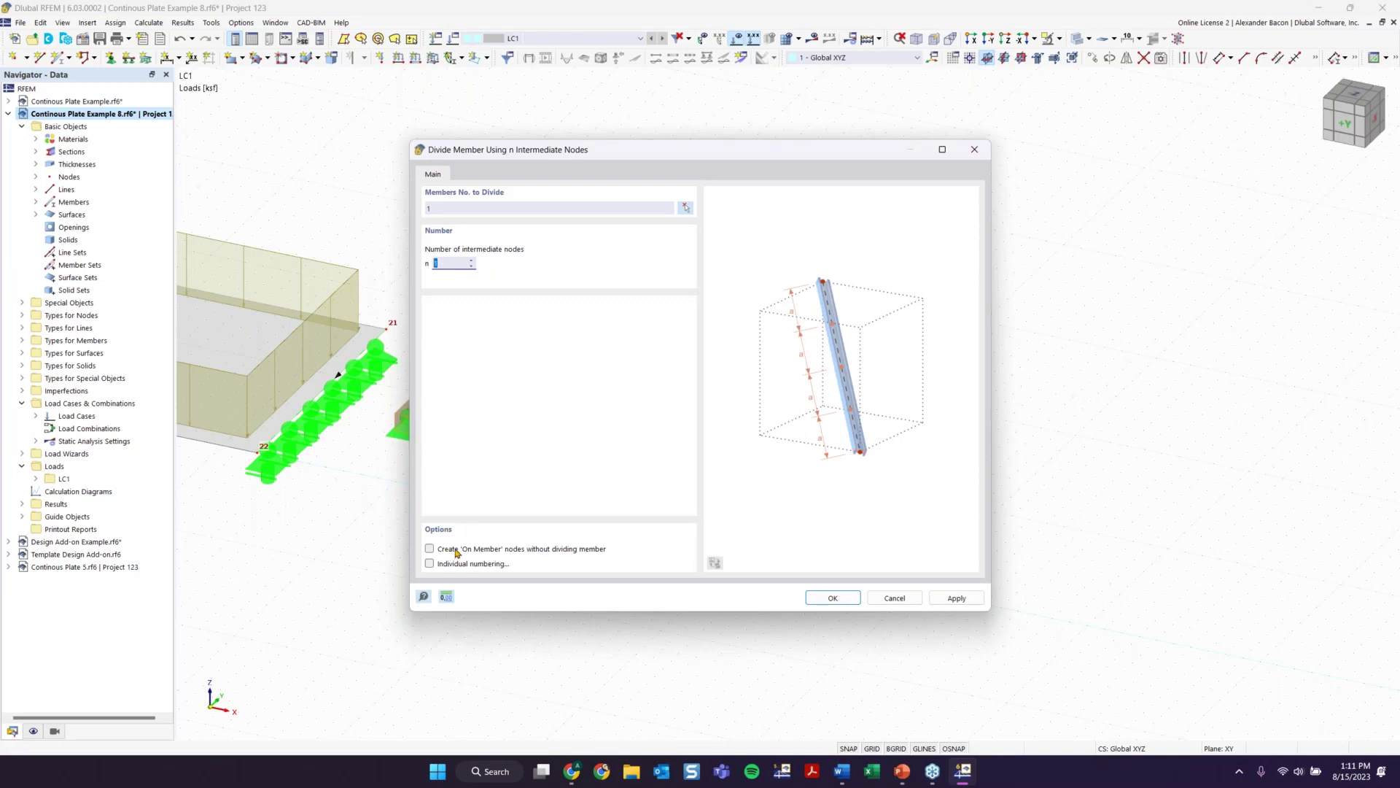
Step: Divide member 1 with one intermediate node, creating it as an 'On Member' node without dividing the member
click(573, 553)
click(831, 597)
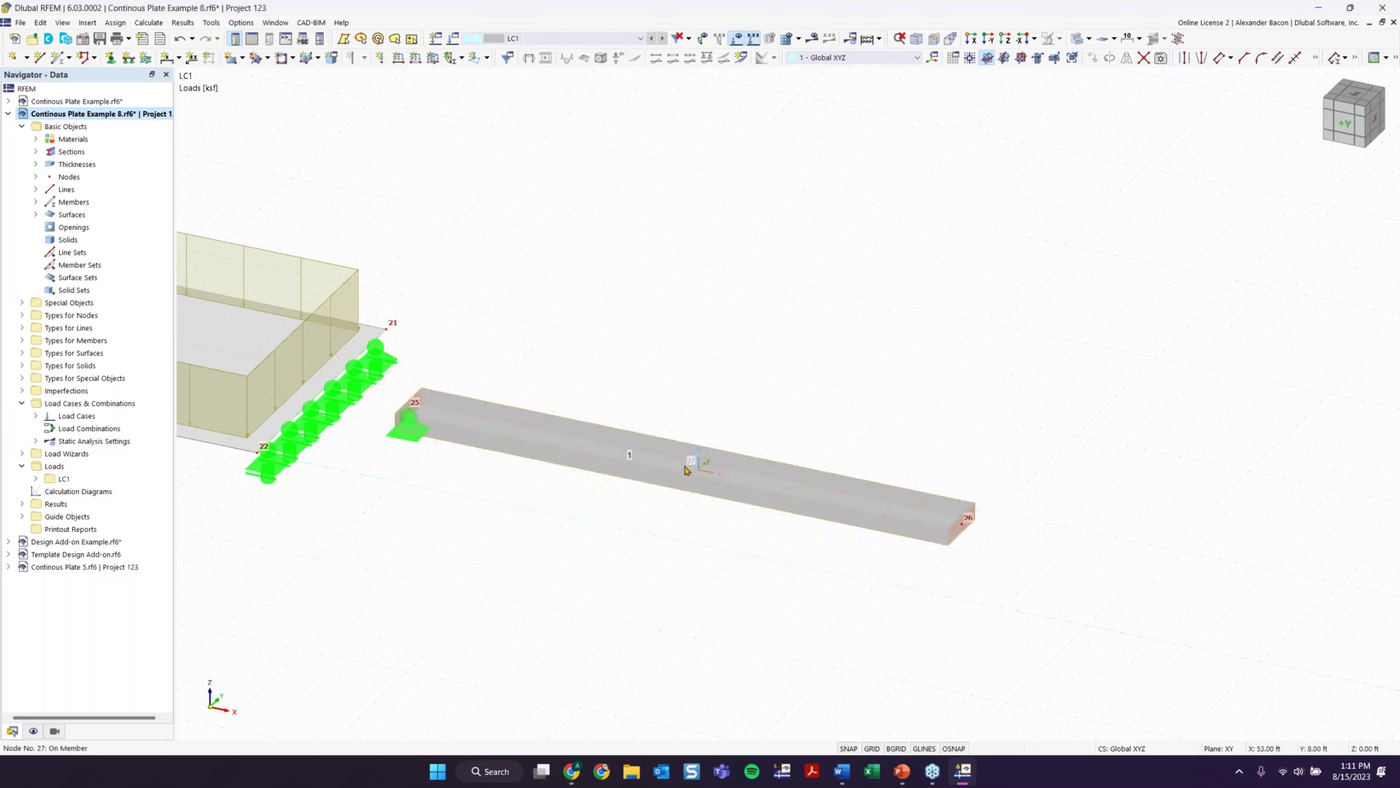
mouse_move(686, 471)
scroll(687, 467, up, 2)
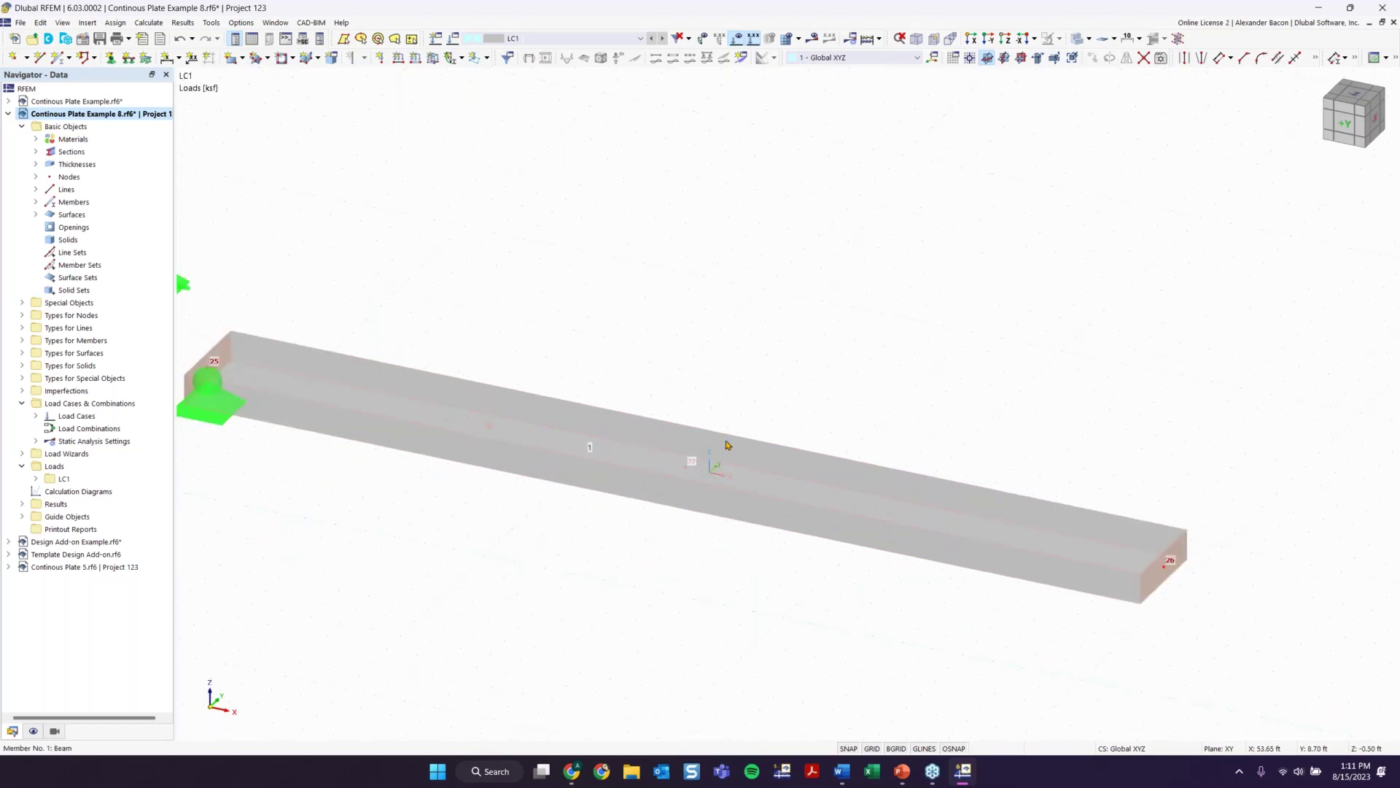
Step: Show the model in wireframe and review the node type of the beam's midspan node 27
click(1078, 38)
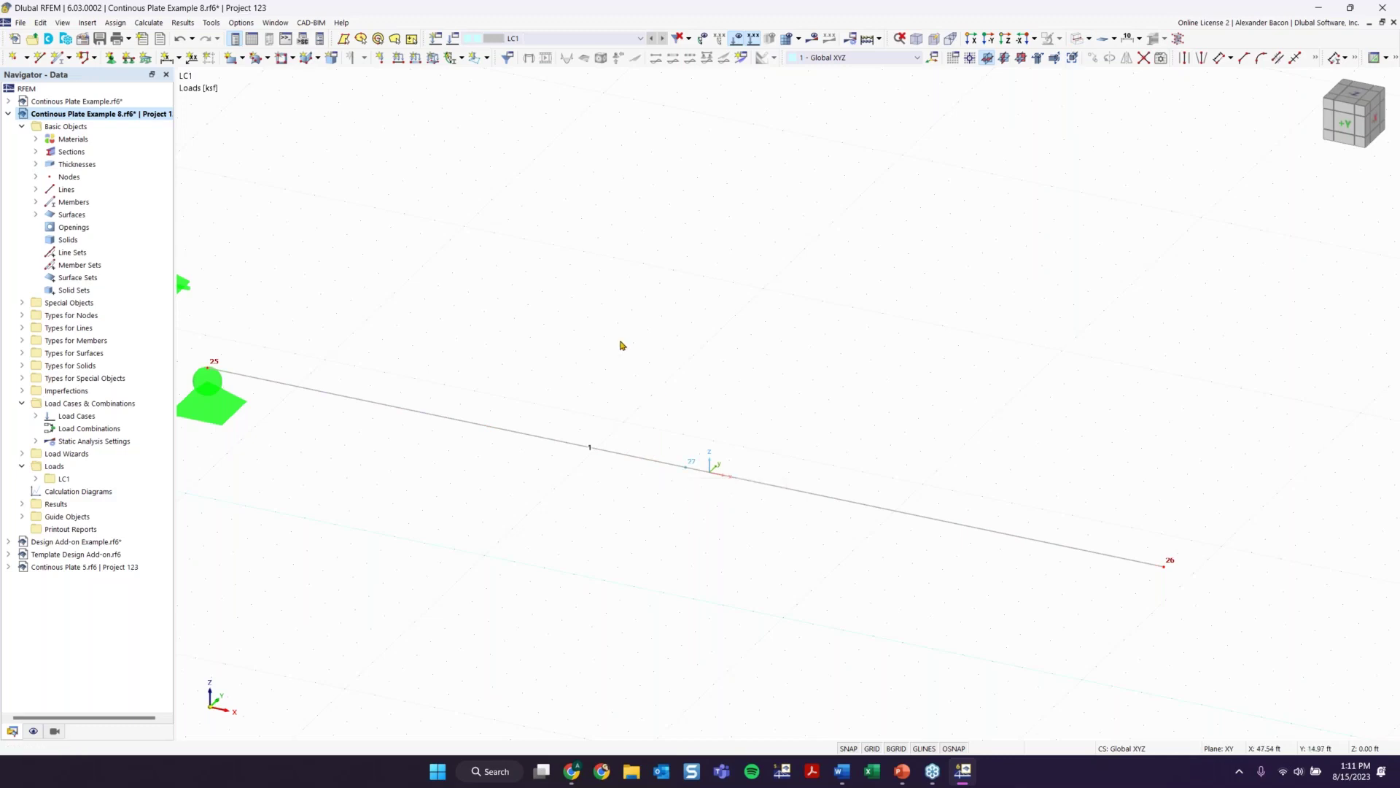
double_click(687, 469)
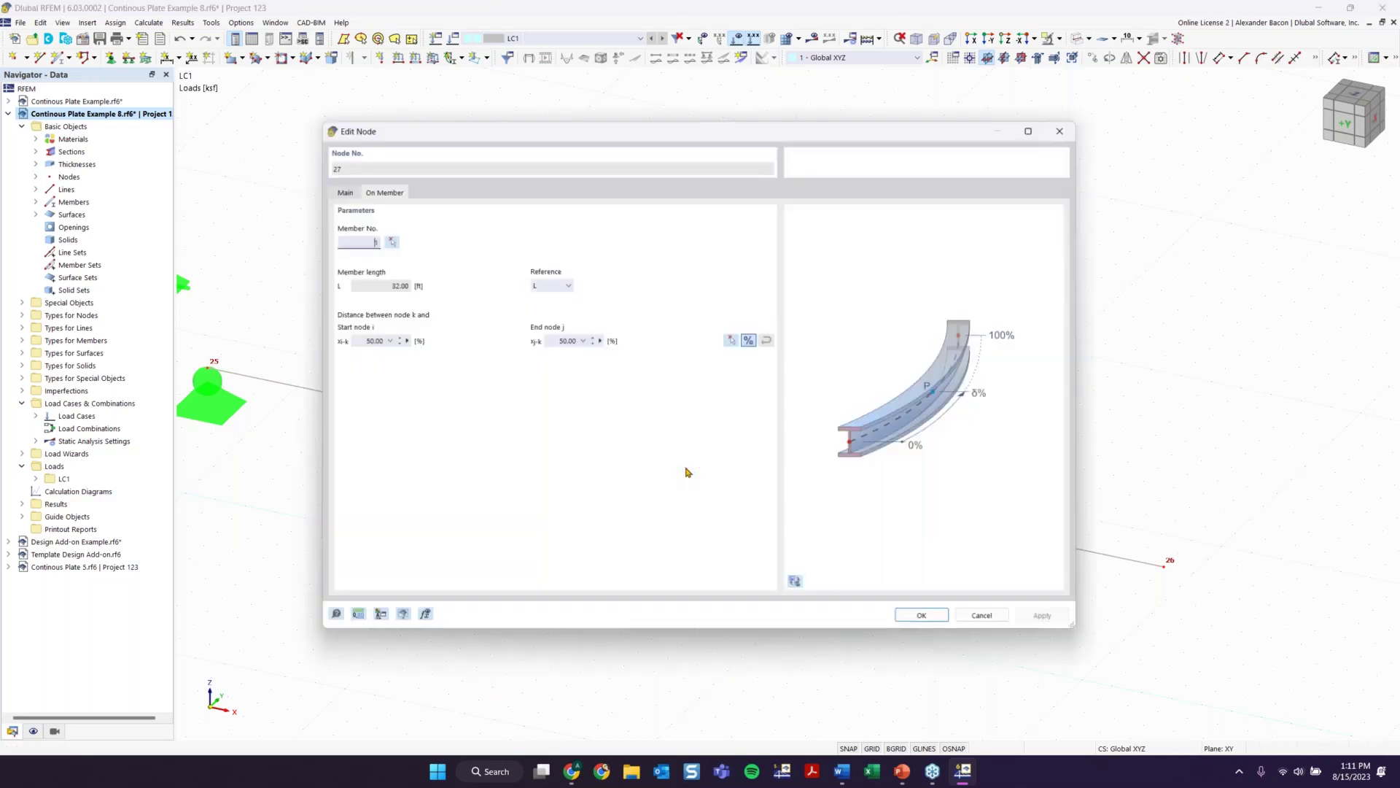
click(337, 187)
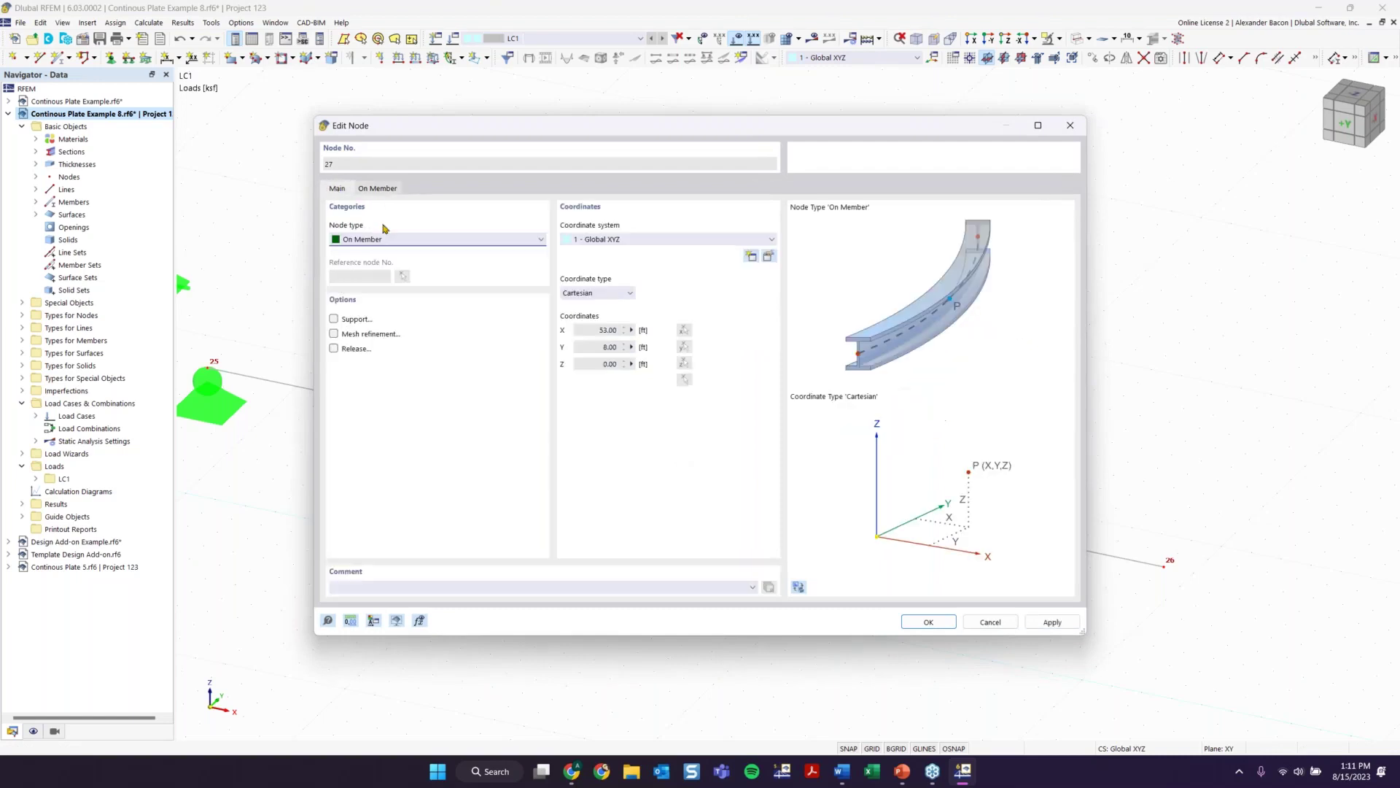
click(377, 242)
click(377, 241)
click(927, 622)
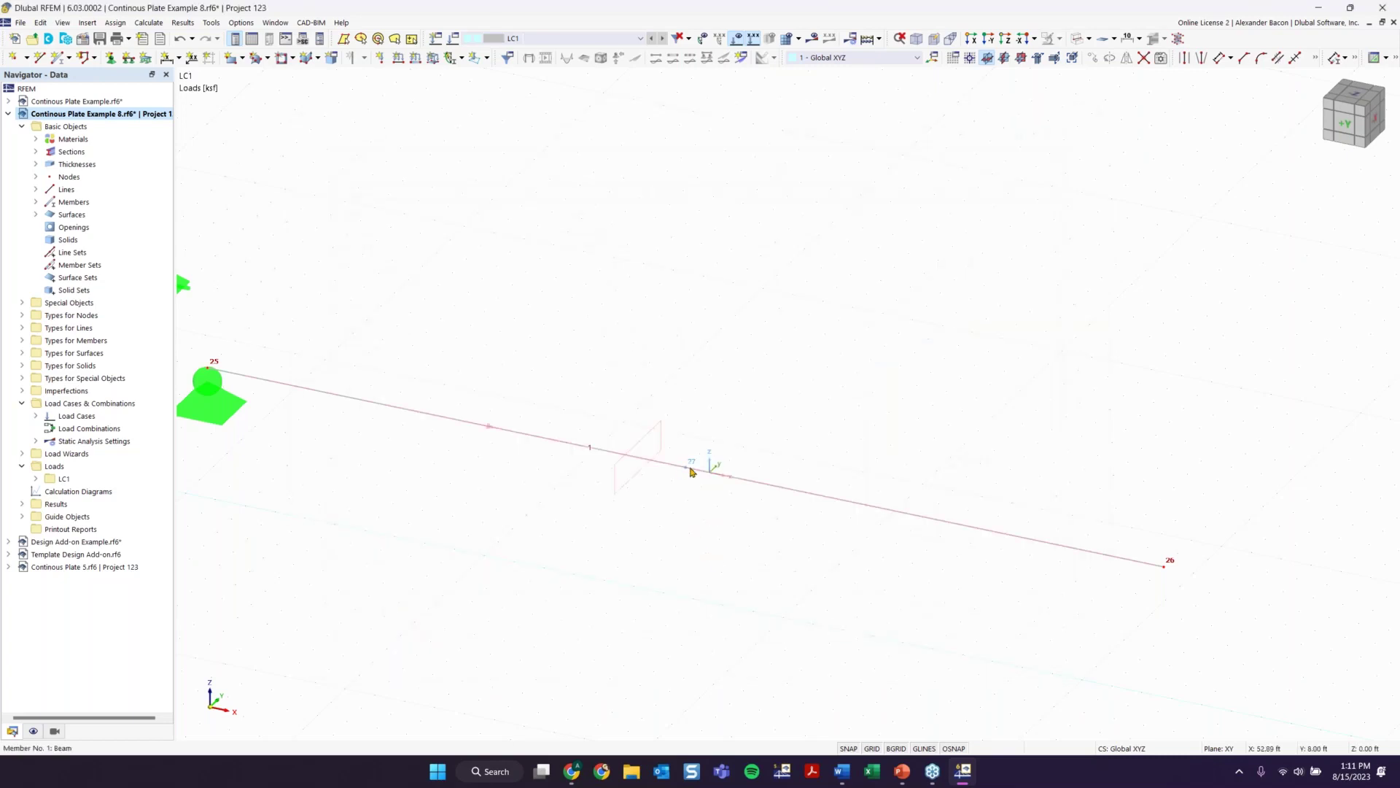
scroll(691, 472, down, 3)
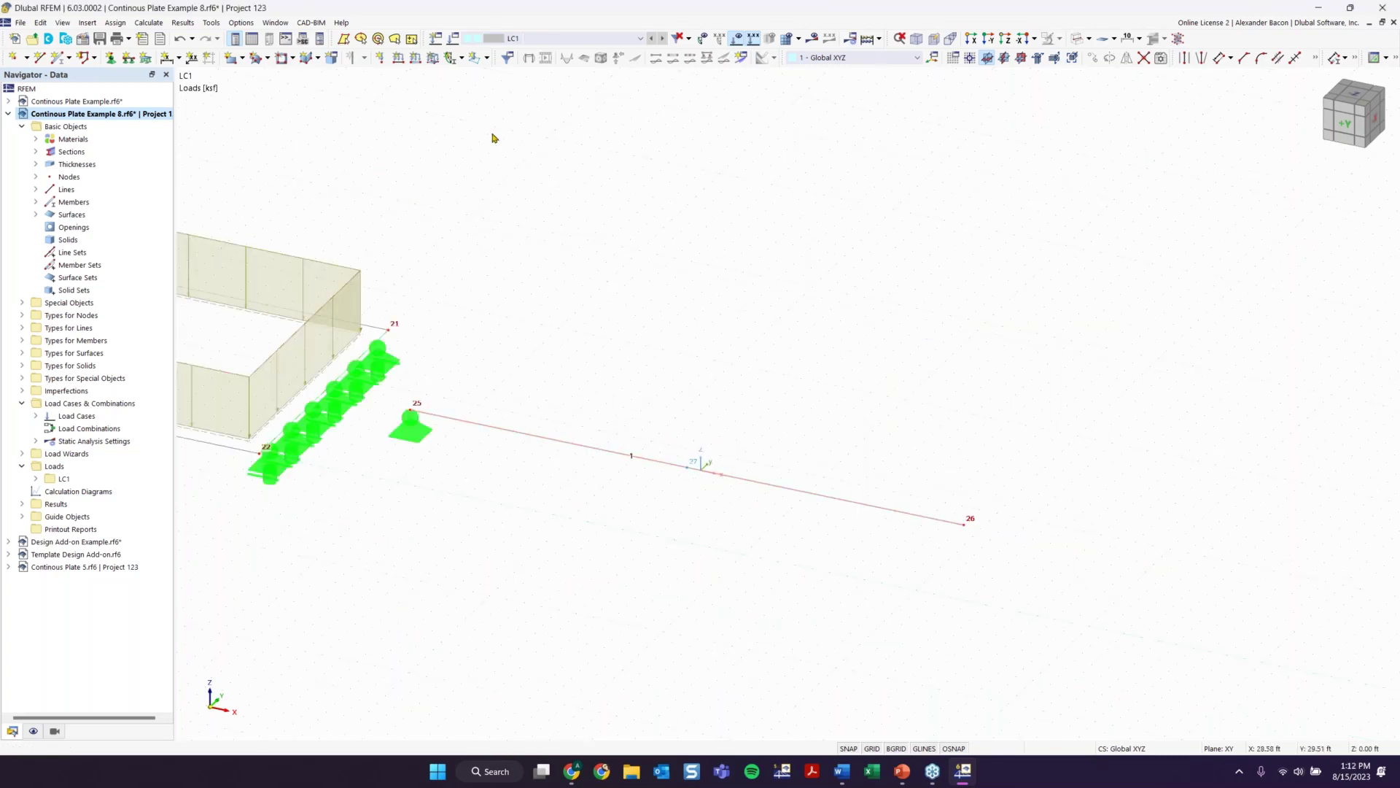
Step: Review the node type and support assignment of the beam's start node 25, and return the model to solid display
click(261, 458)
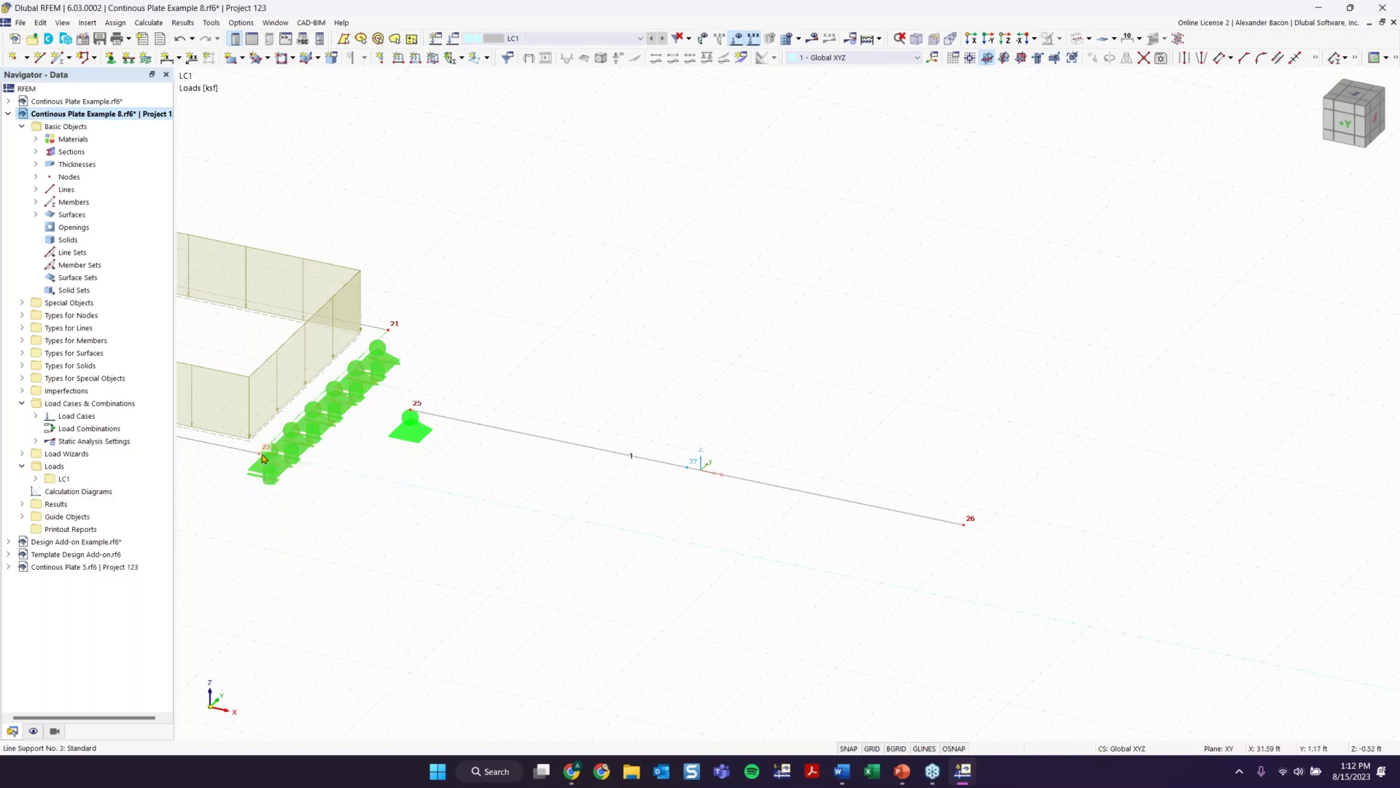
double_click(412, 414)
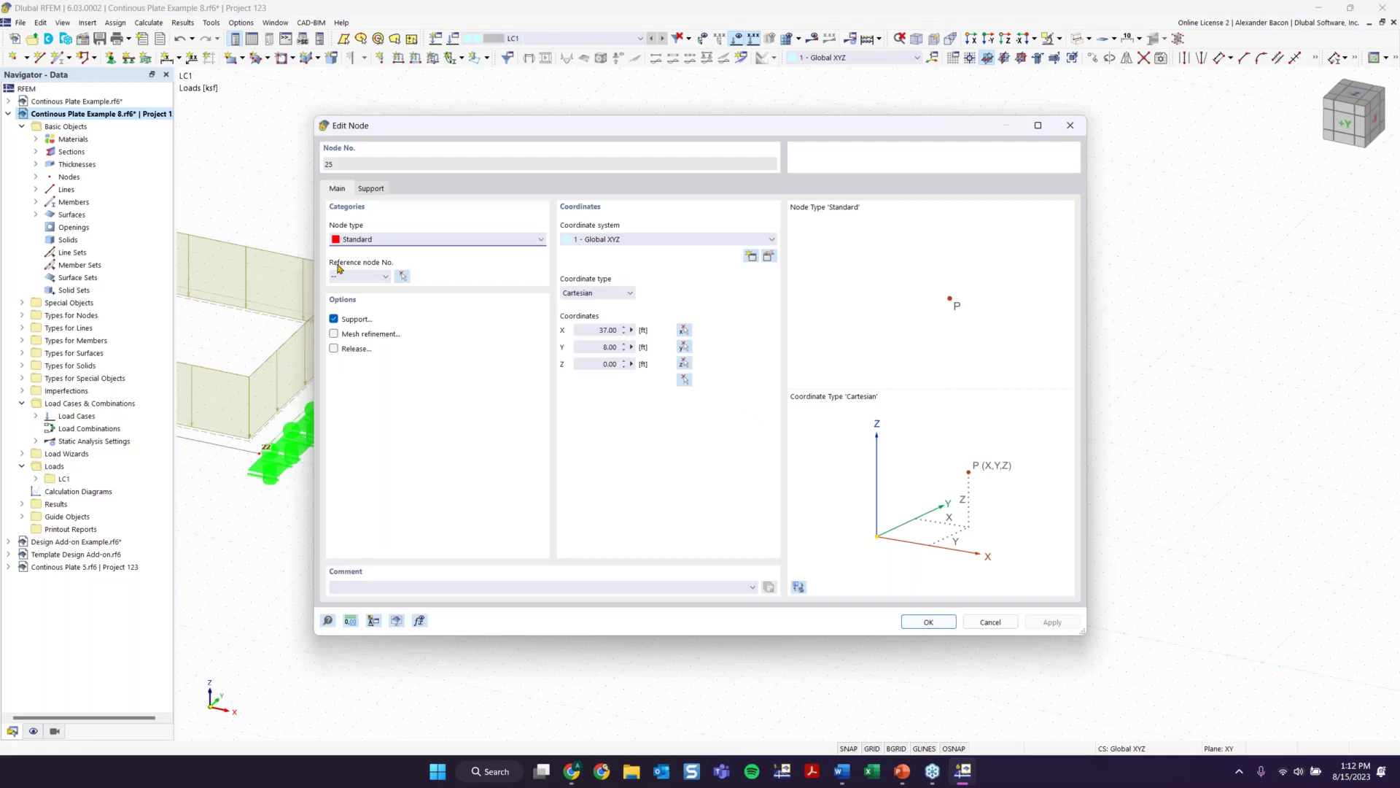
click(373, 188)
click(337, 189)
click(1070, 126)
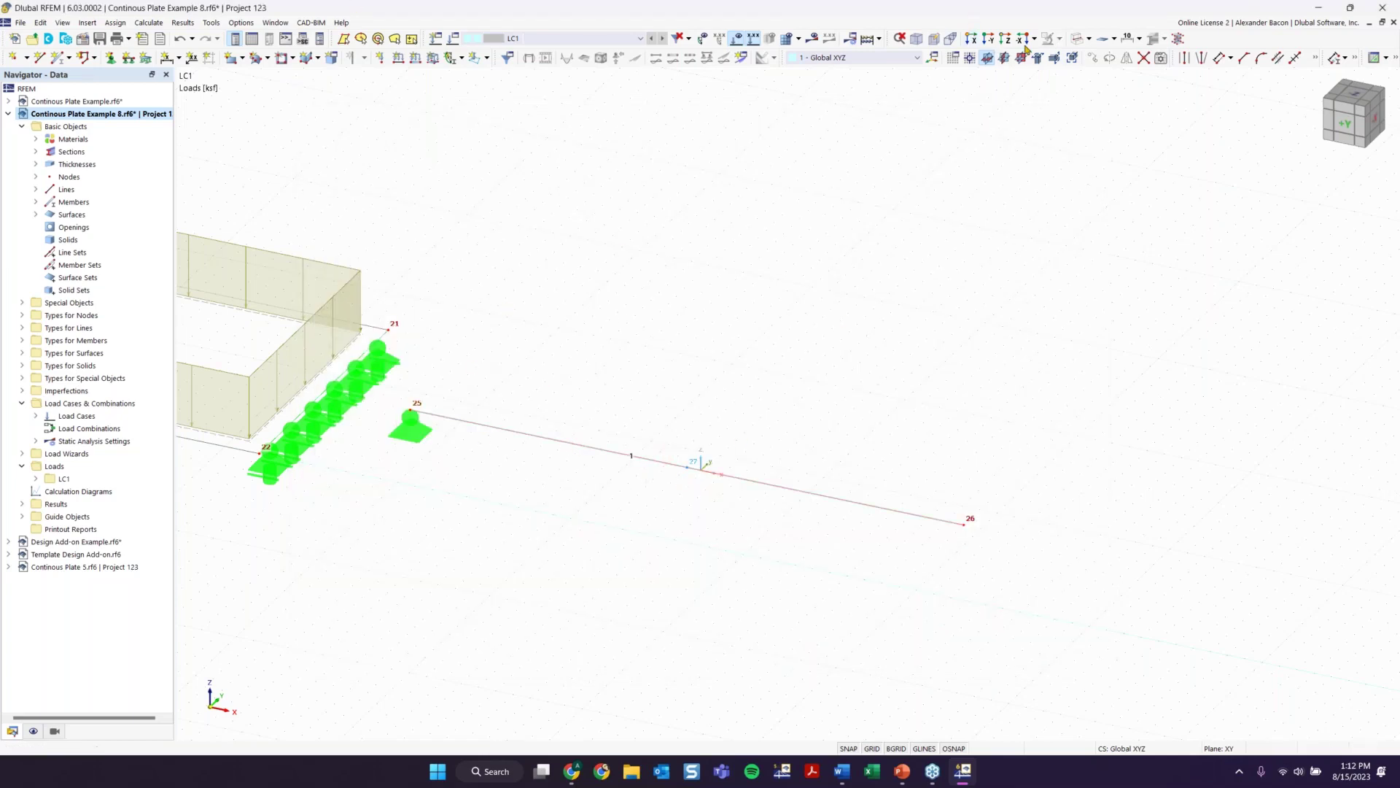
click(1079, 38)
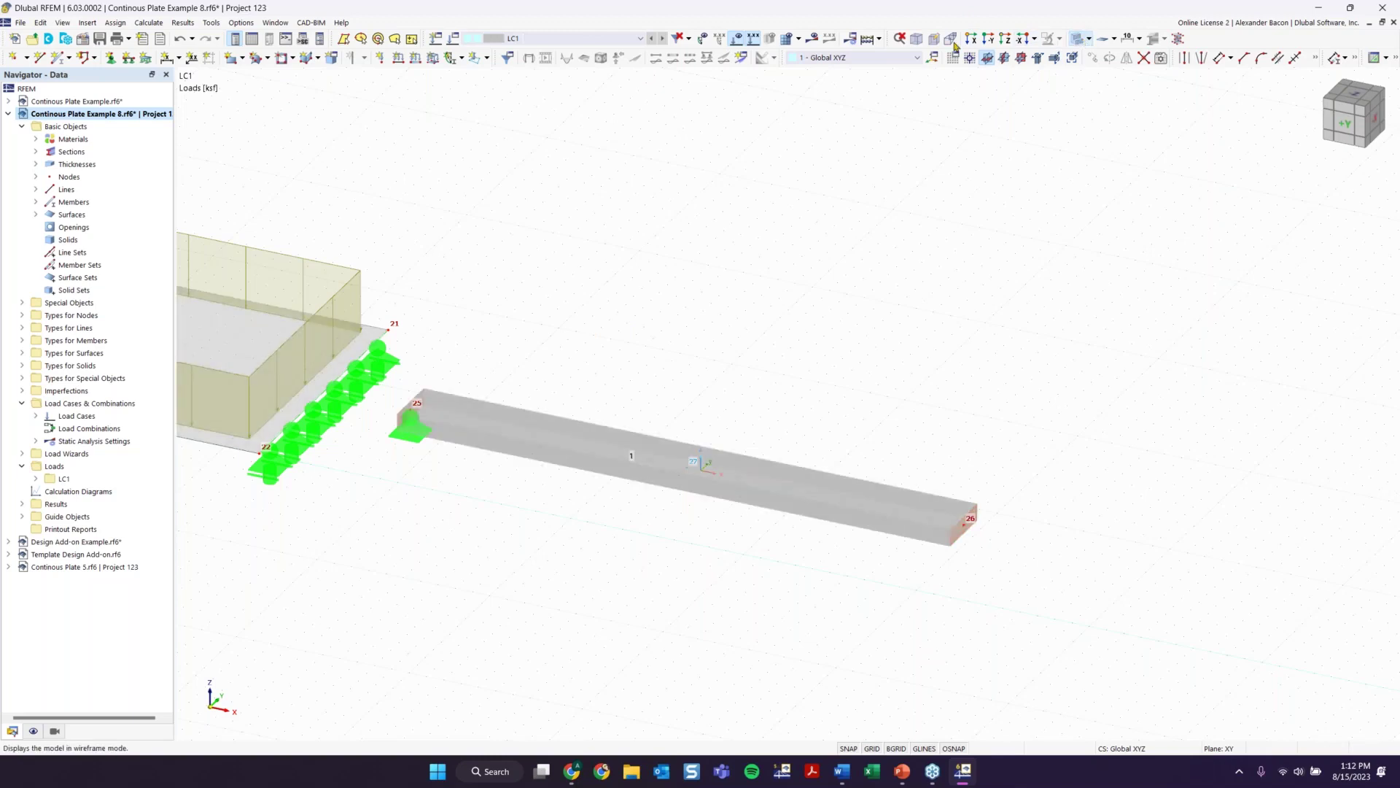
Step: Create a nodal support with uX released and uY, uZ and φZ restrained, and assign it to beam nodes 27 and 26
click(111, 58)
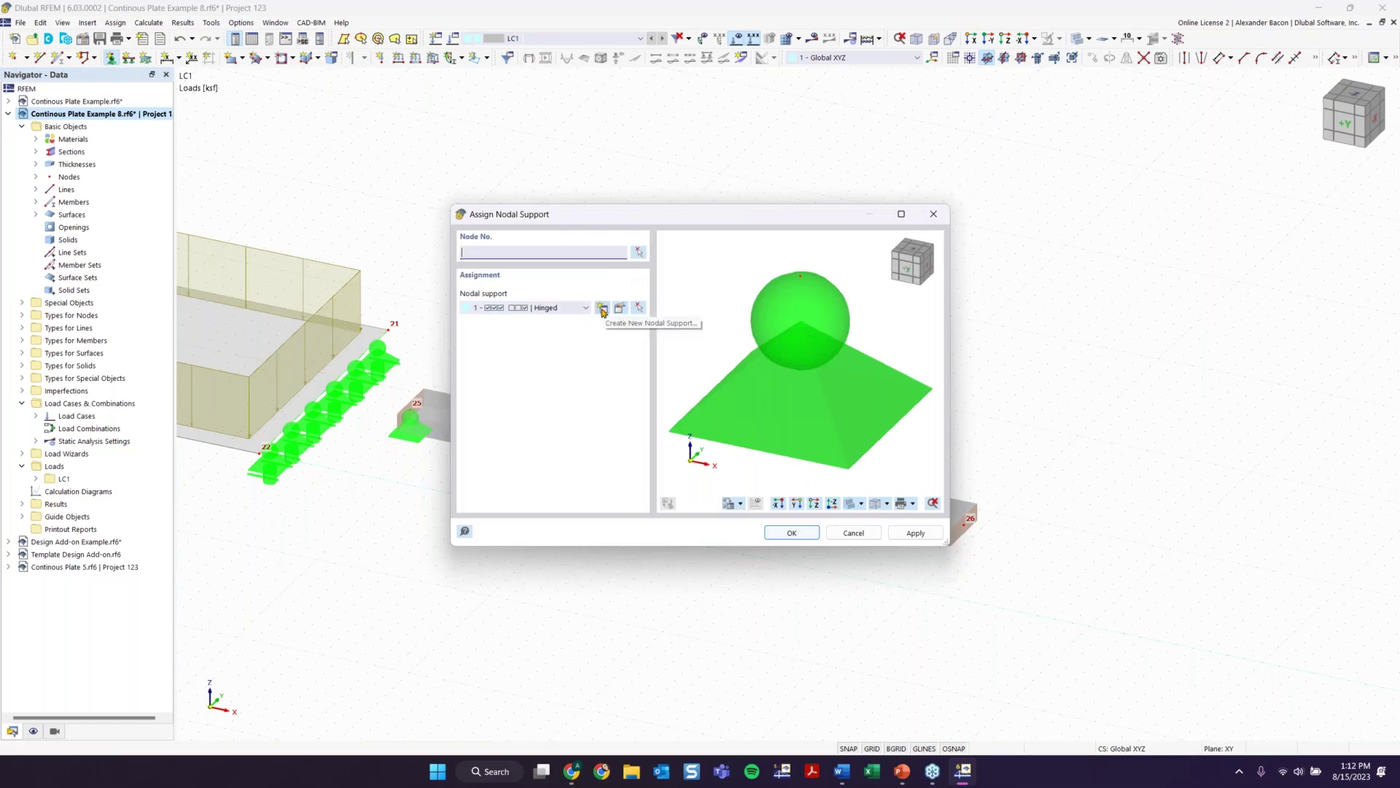
click(602, 309)
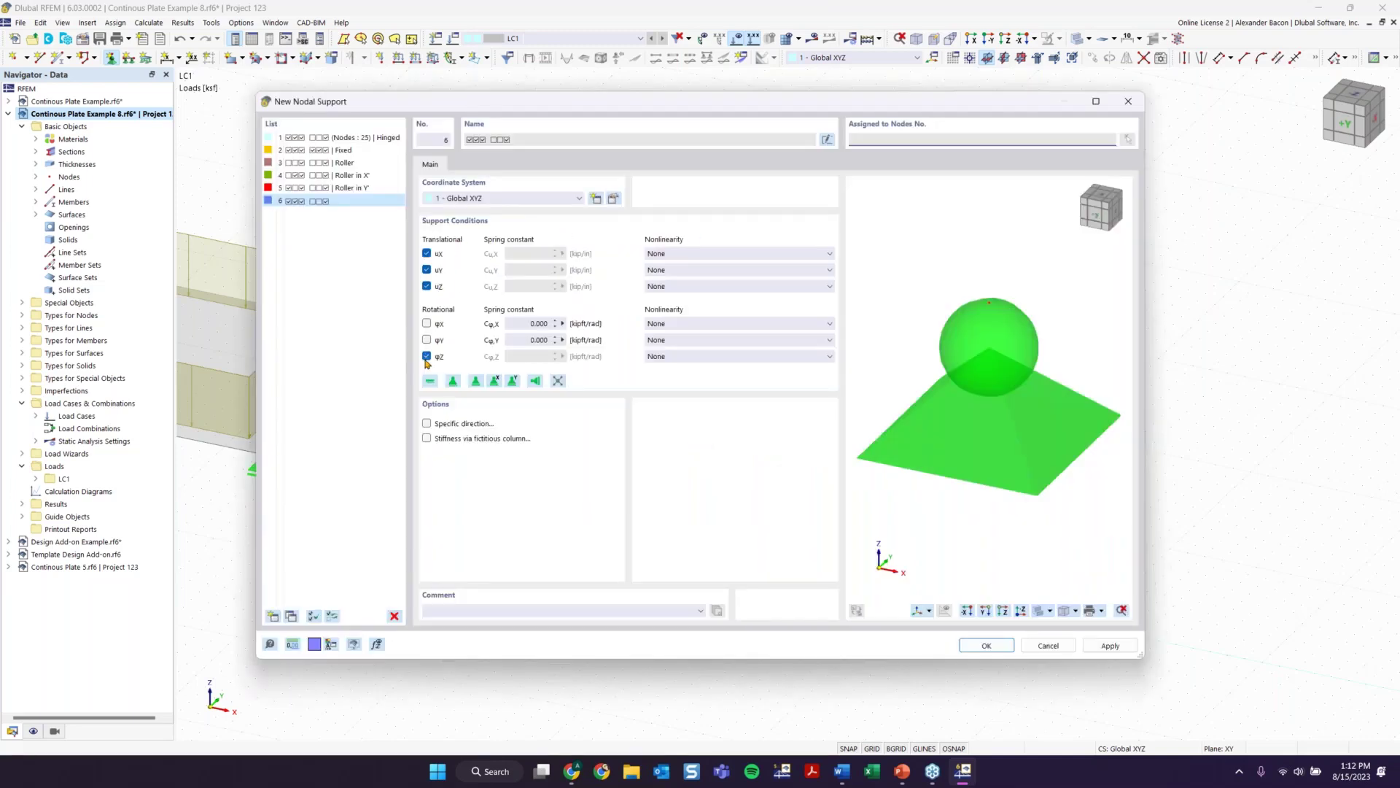
click(427, 253)
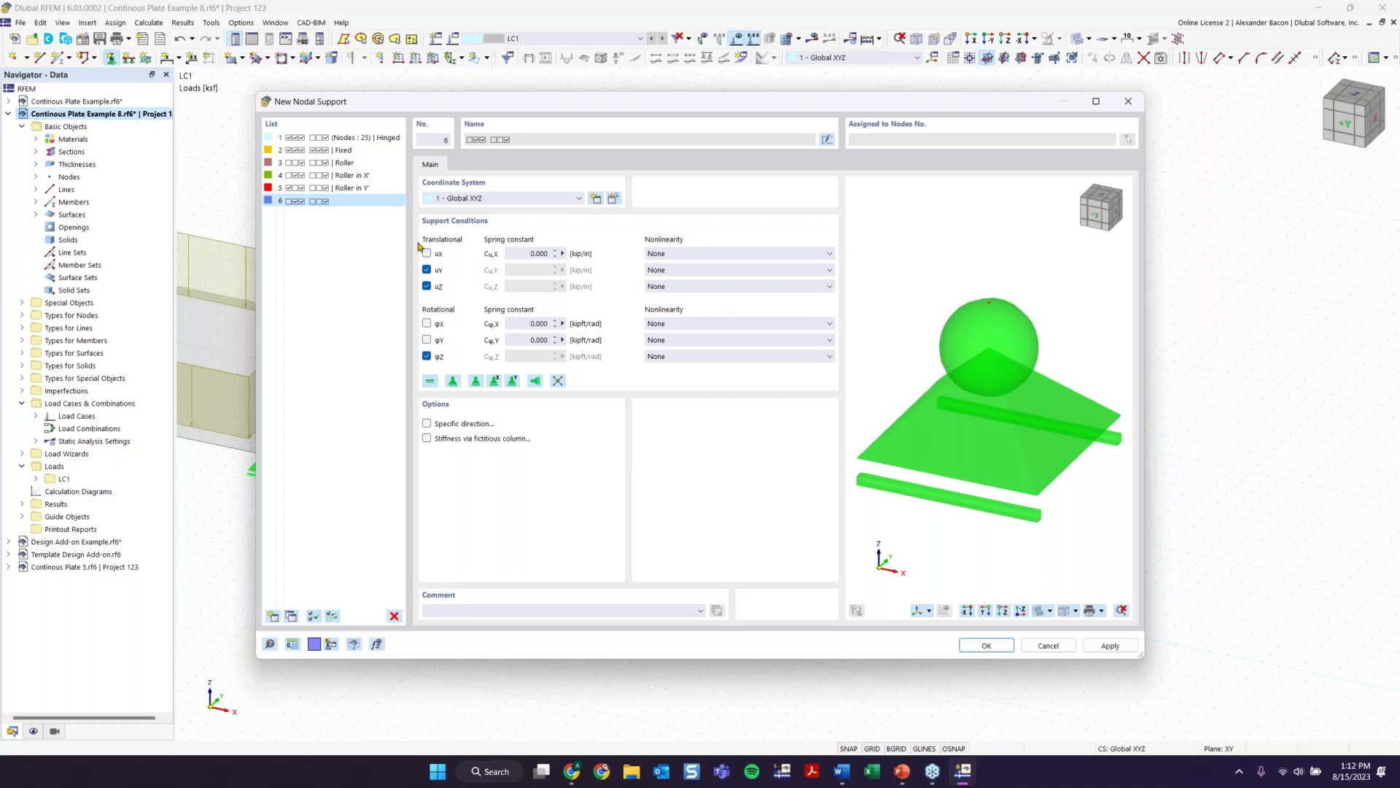
click(977, 647)
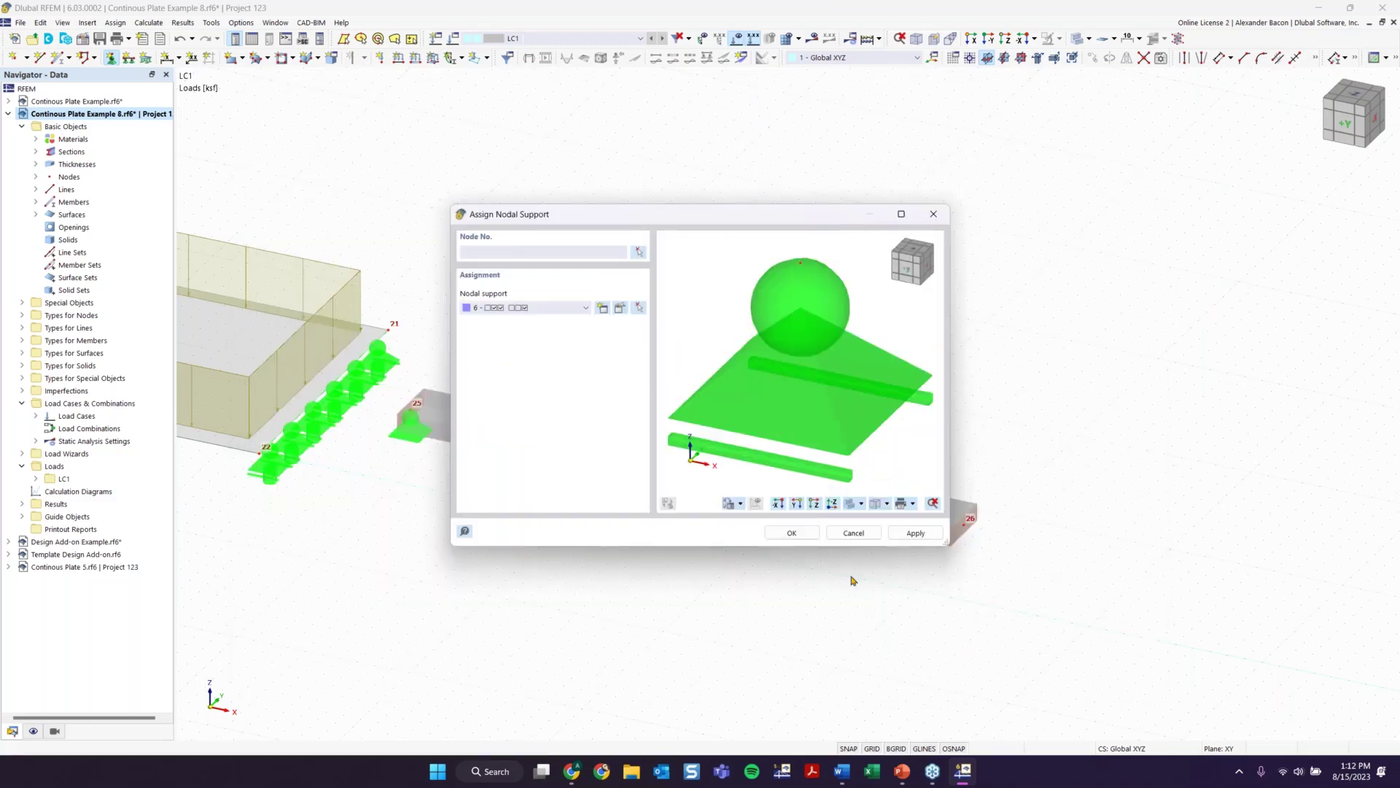
click(785, 538)
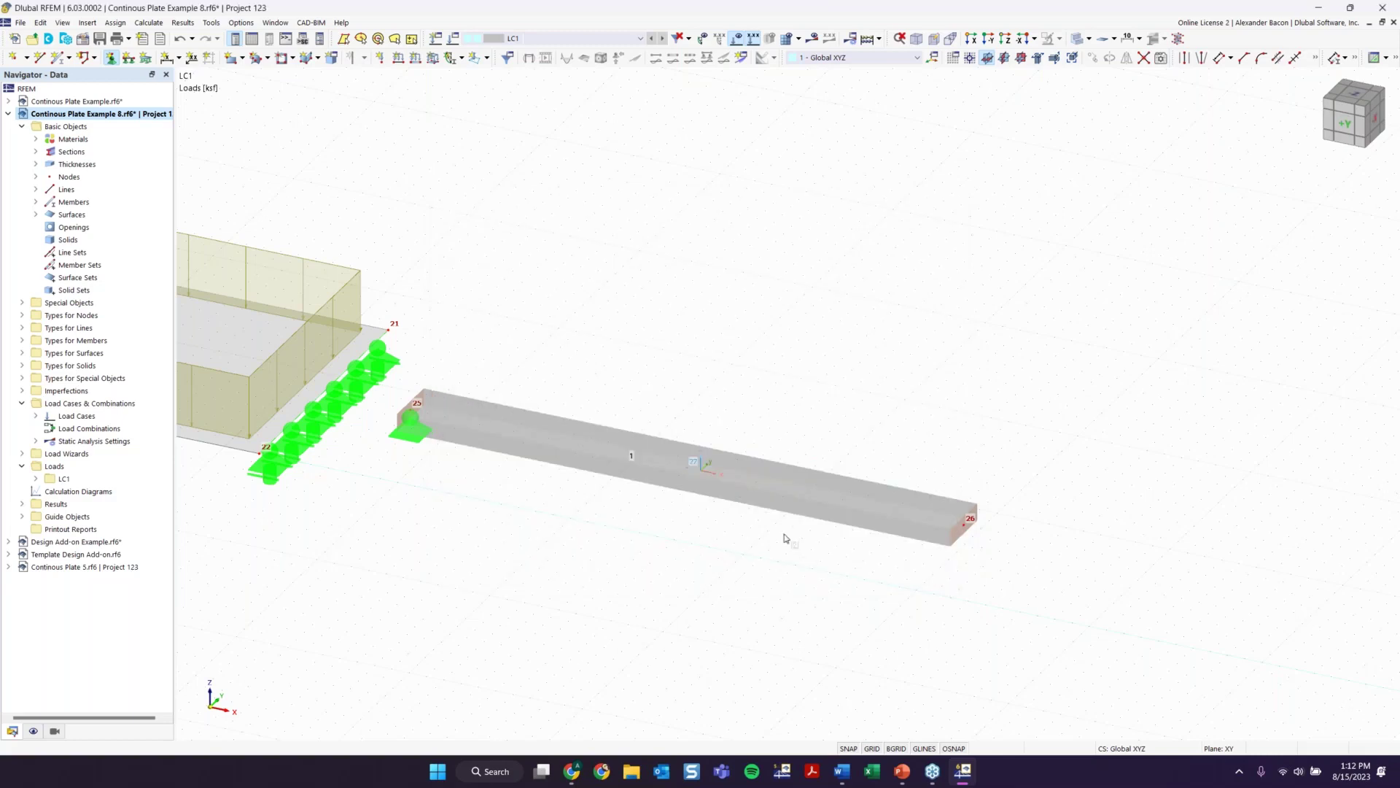
click(700, 472)
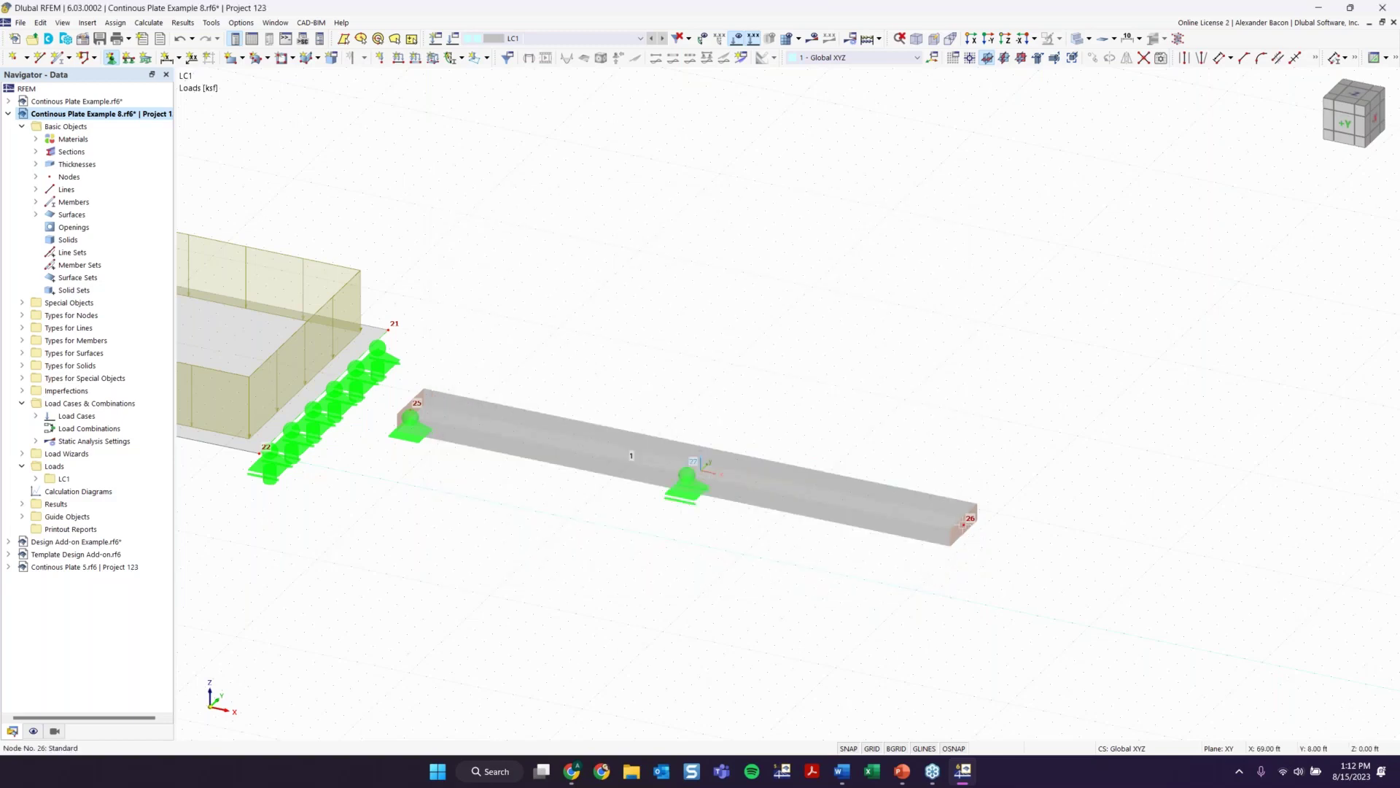
click(964, 524)
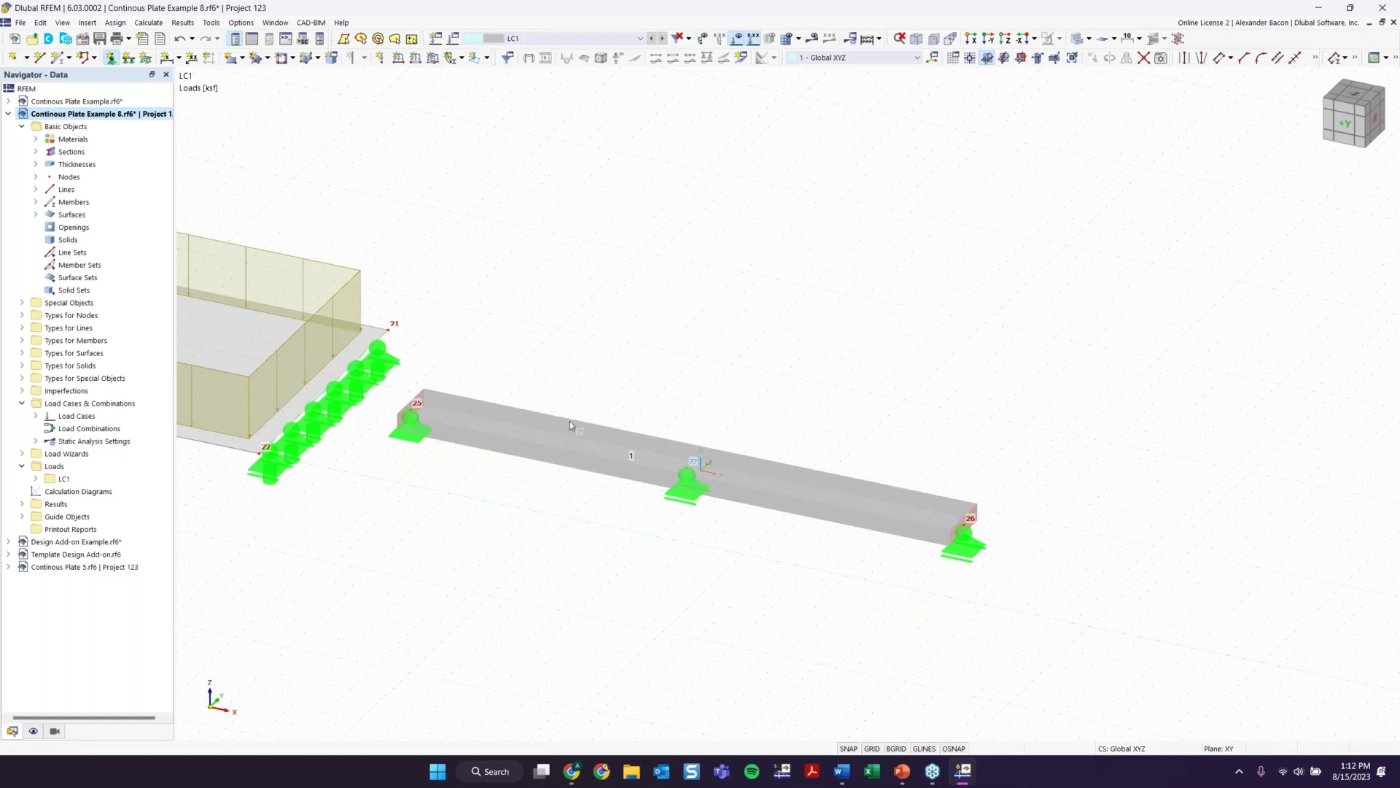
key(Escape)
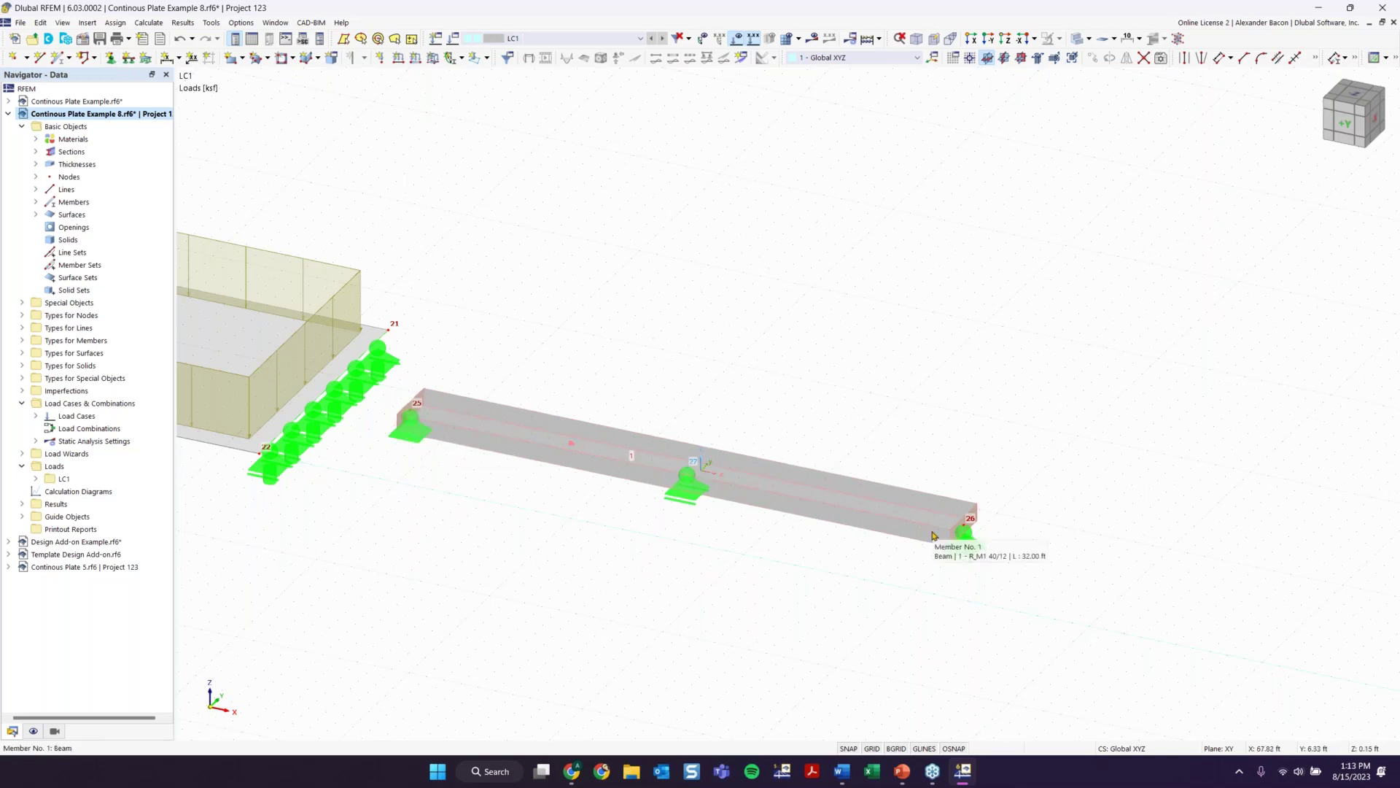
Step: Edit the Hinged nodal support at node 25 to also restrain rotation φX
ctrl+middle_drag(756, 522, 710, 557)
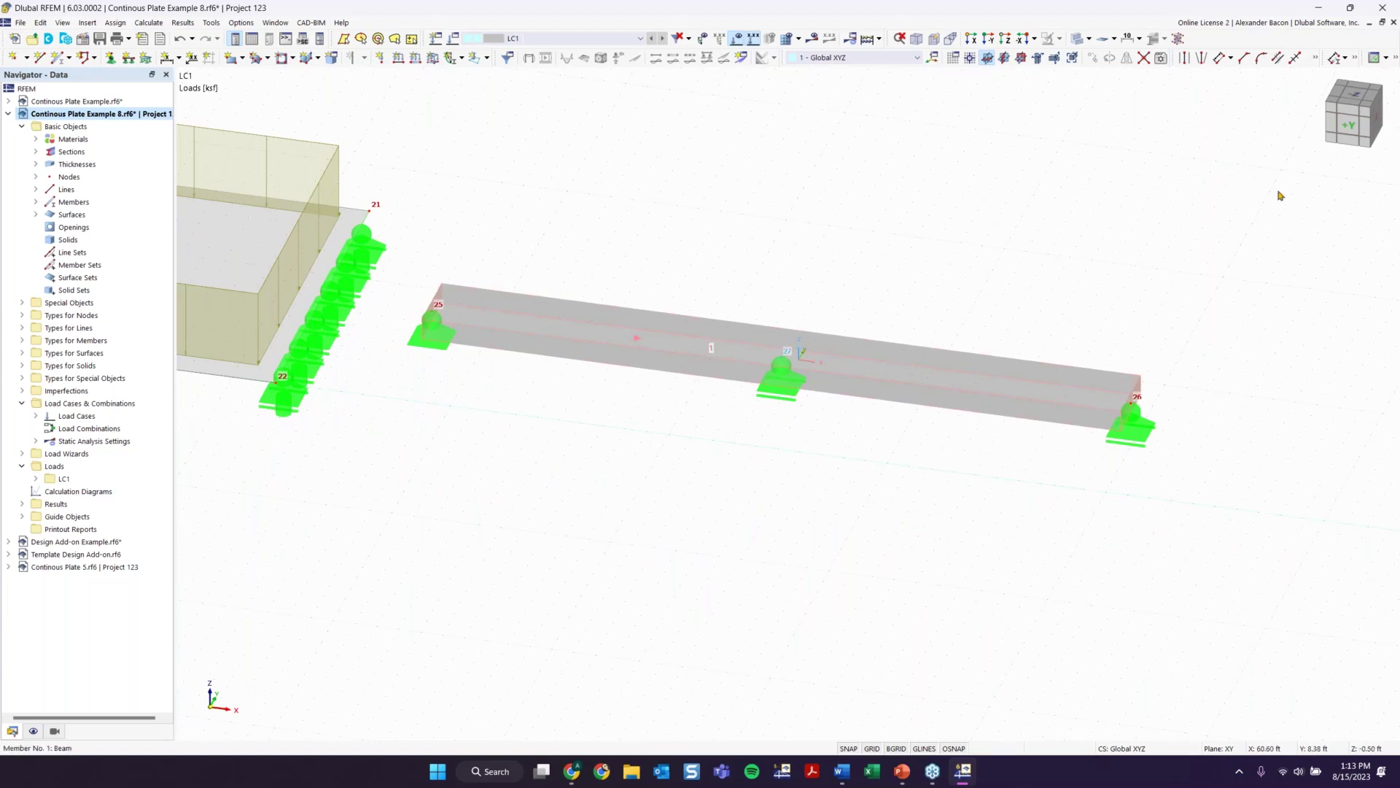
click(1348, 126)
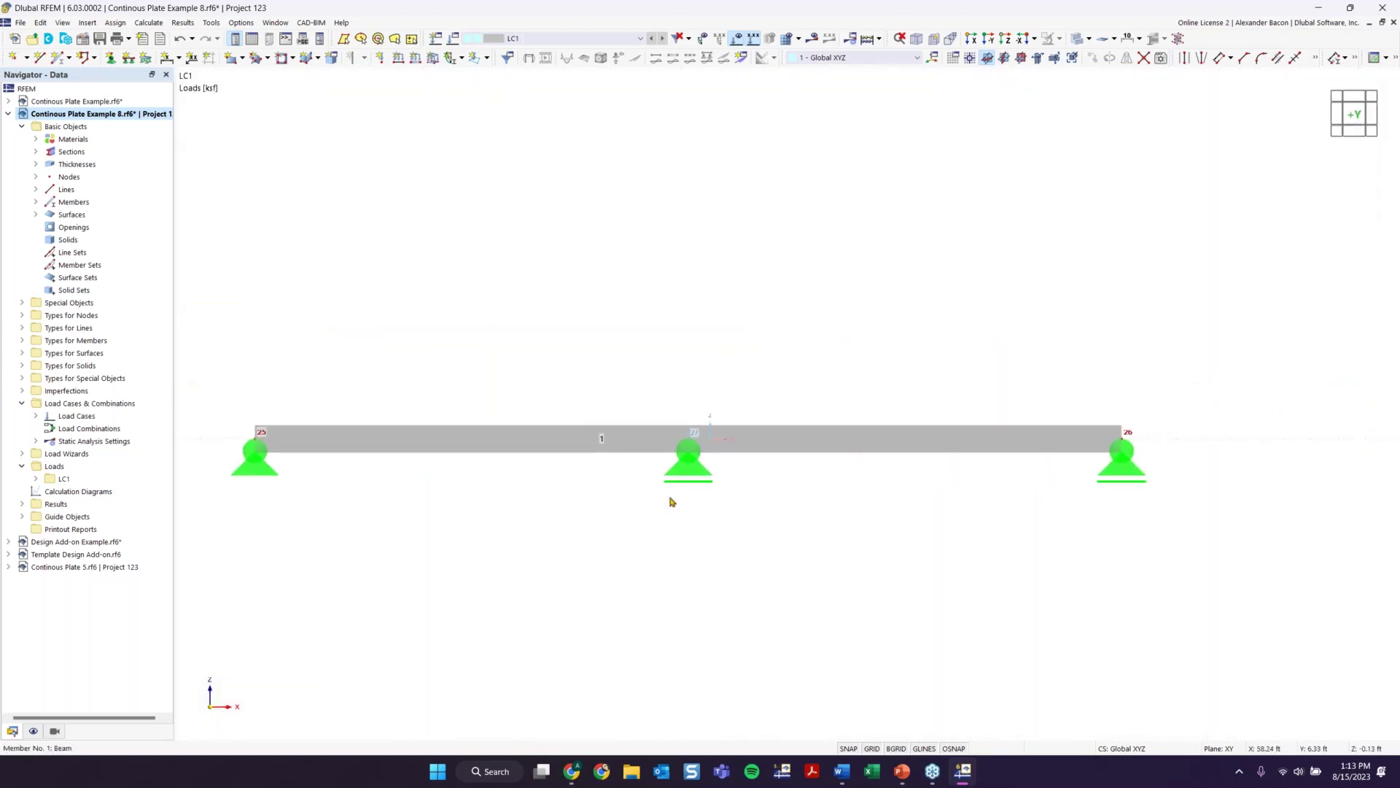
ctrl+middle_drag(819, 327, 801, 560)
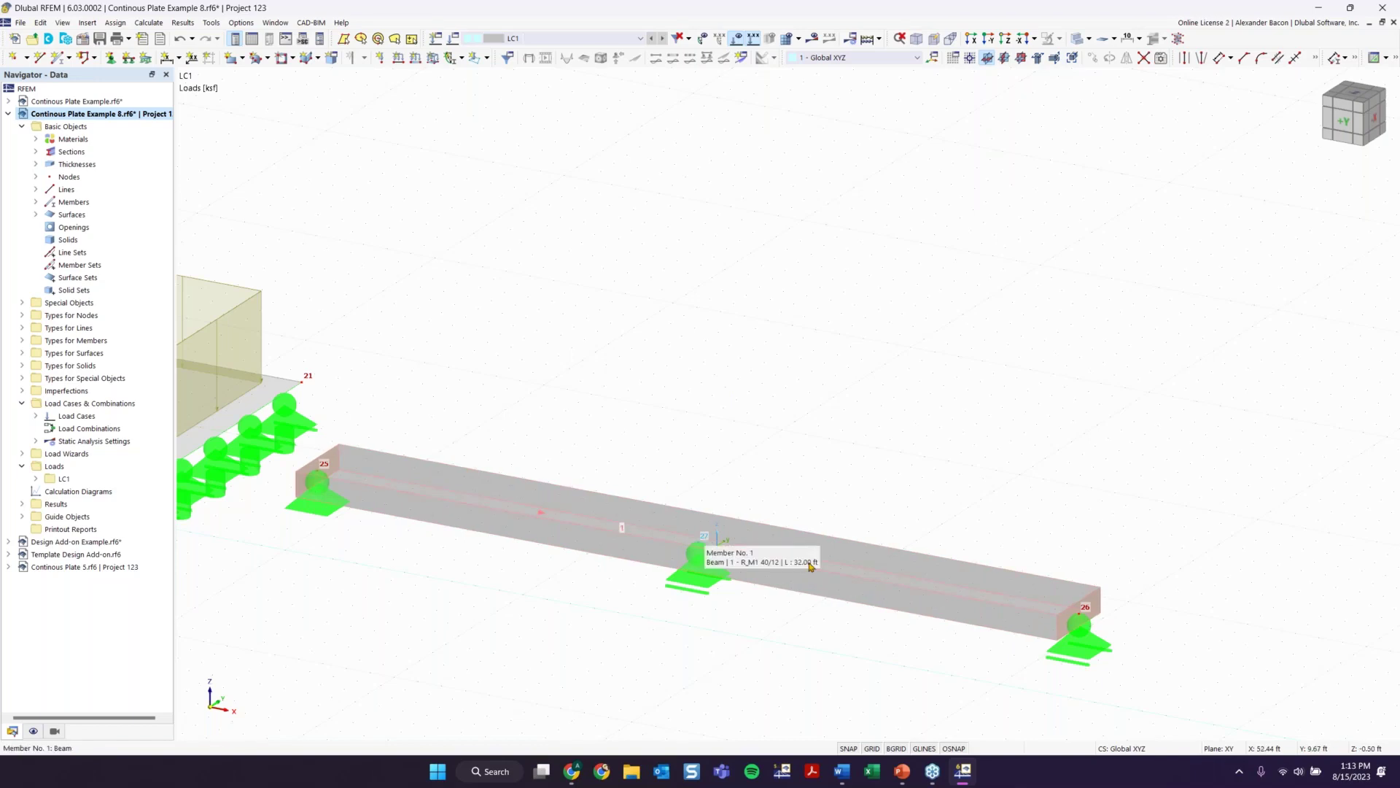
click(704, 580)
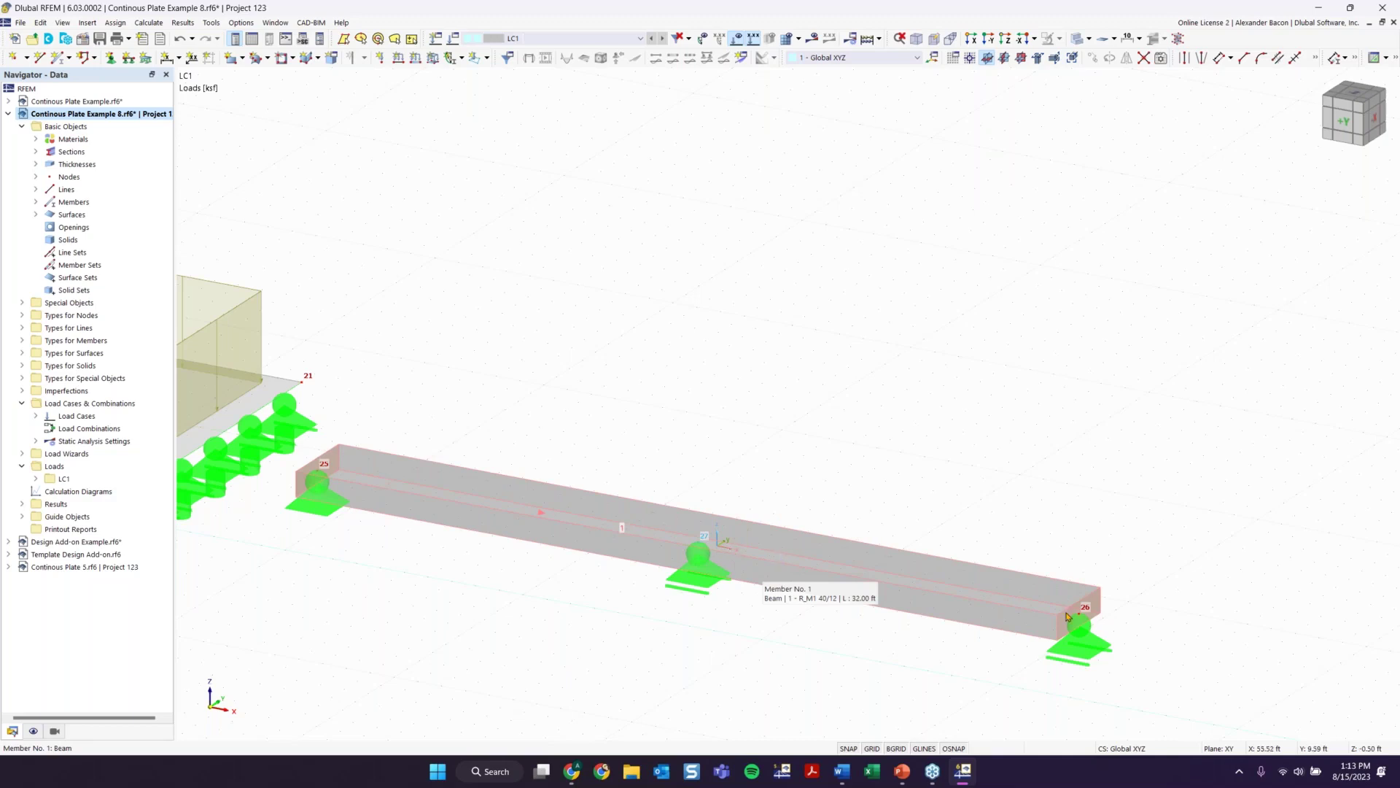
double_click(318, 508)
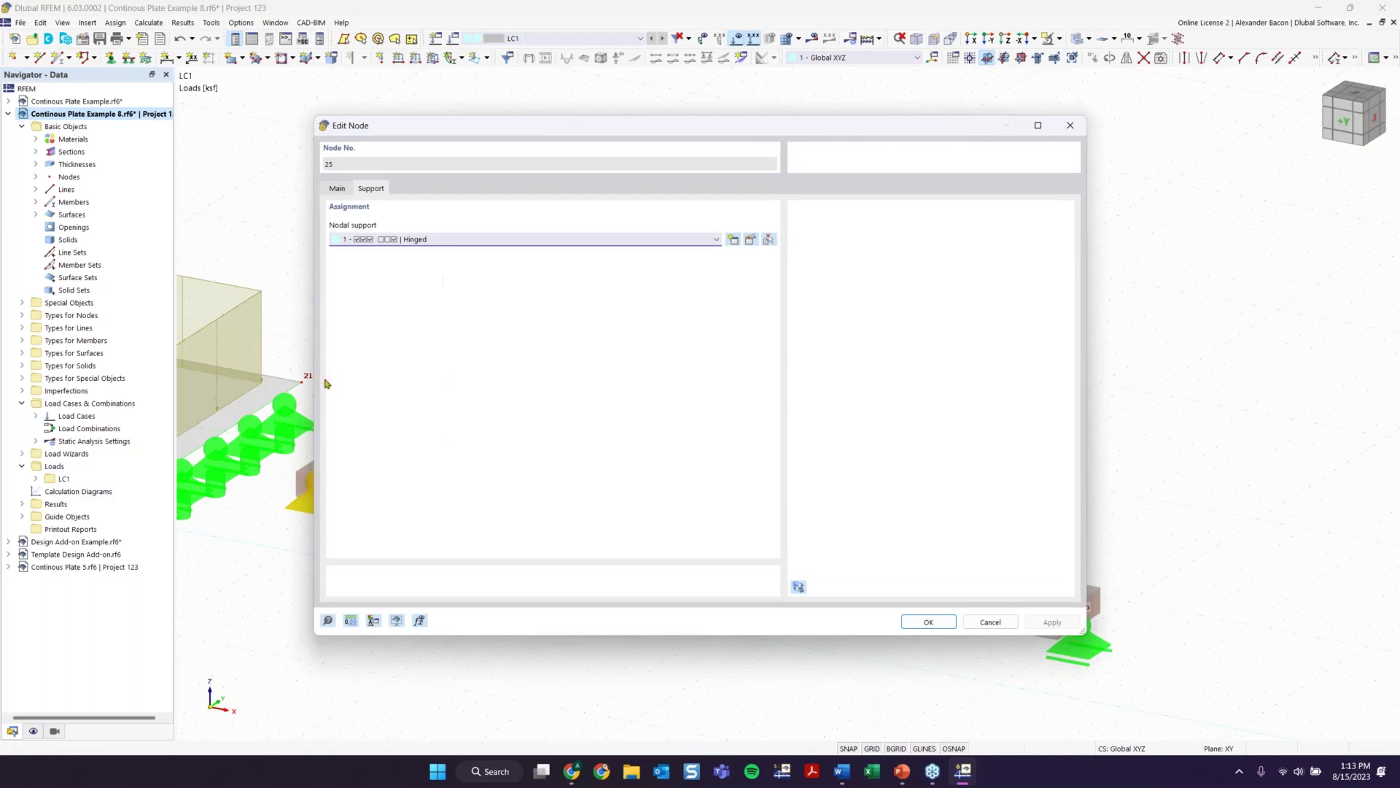
click(752, 240)
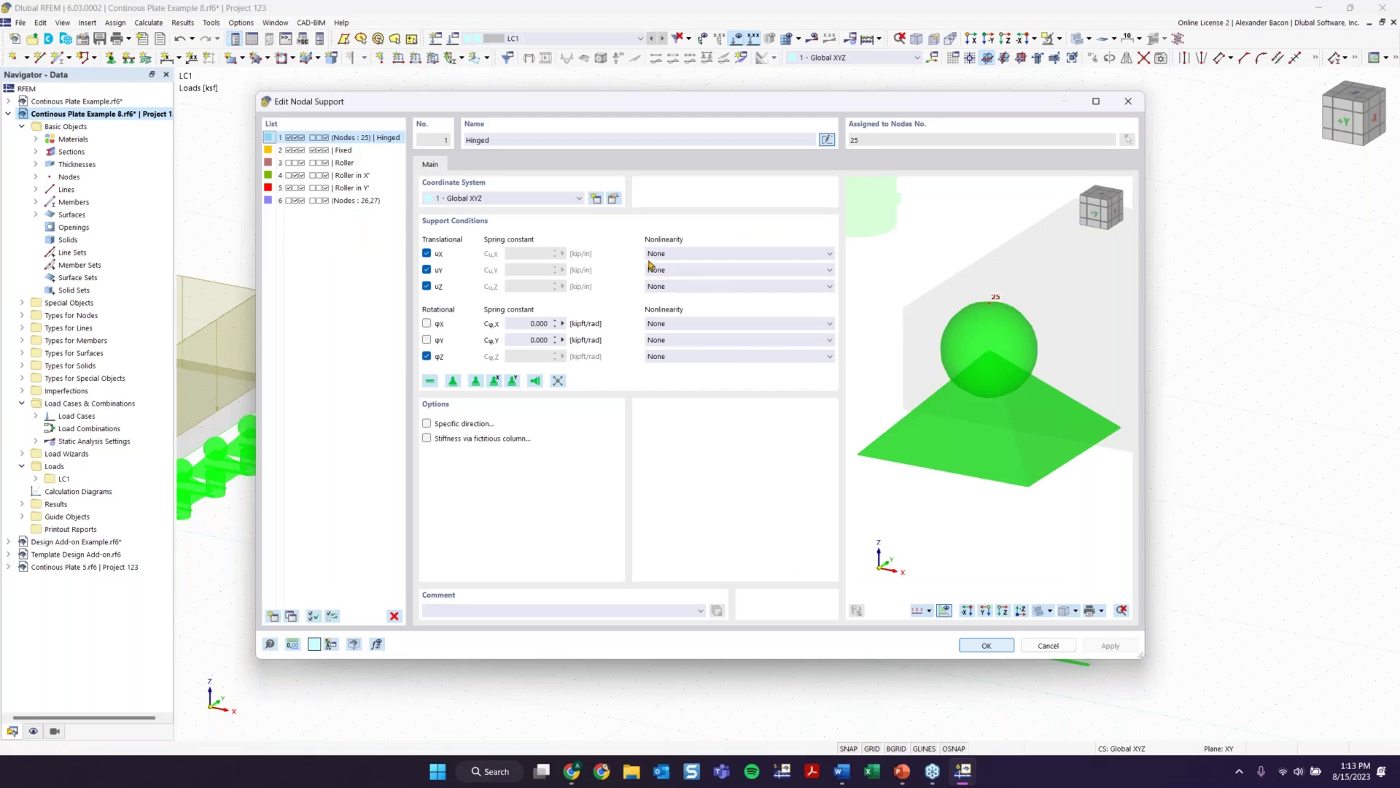
click(426, 324)
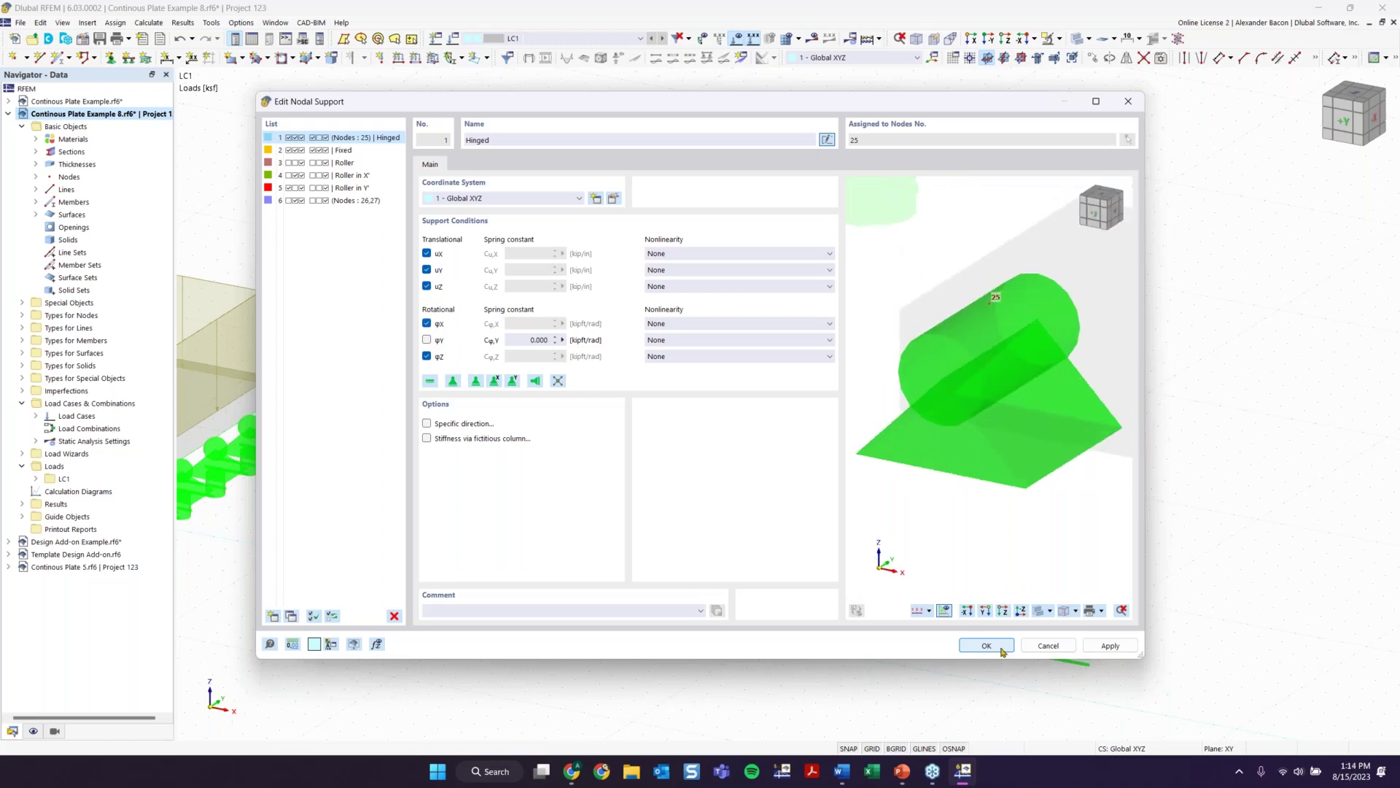
key(Return)
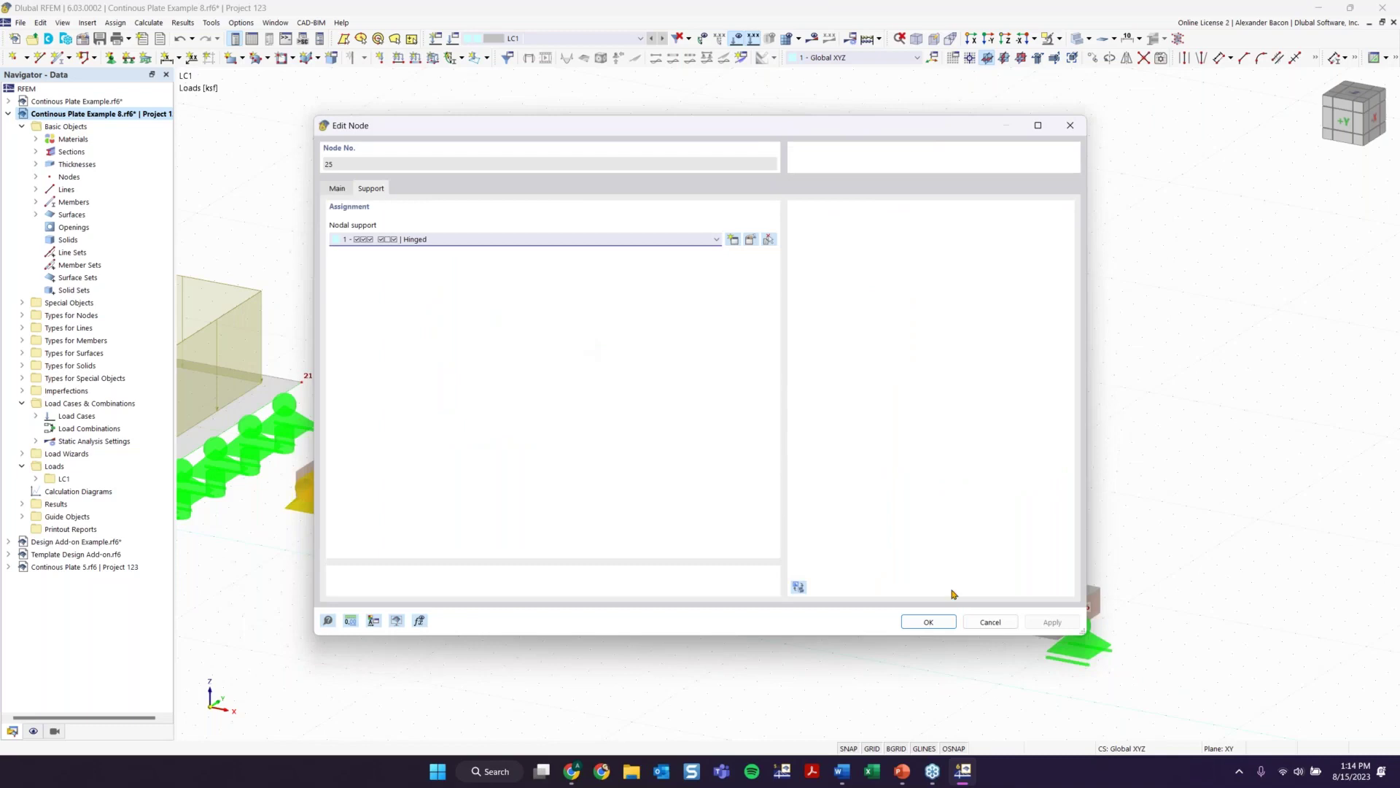
click(924, 622)
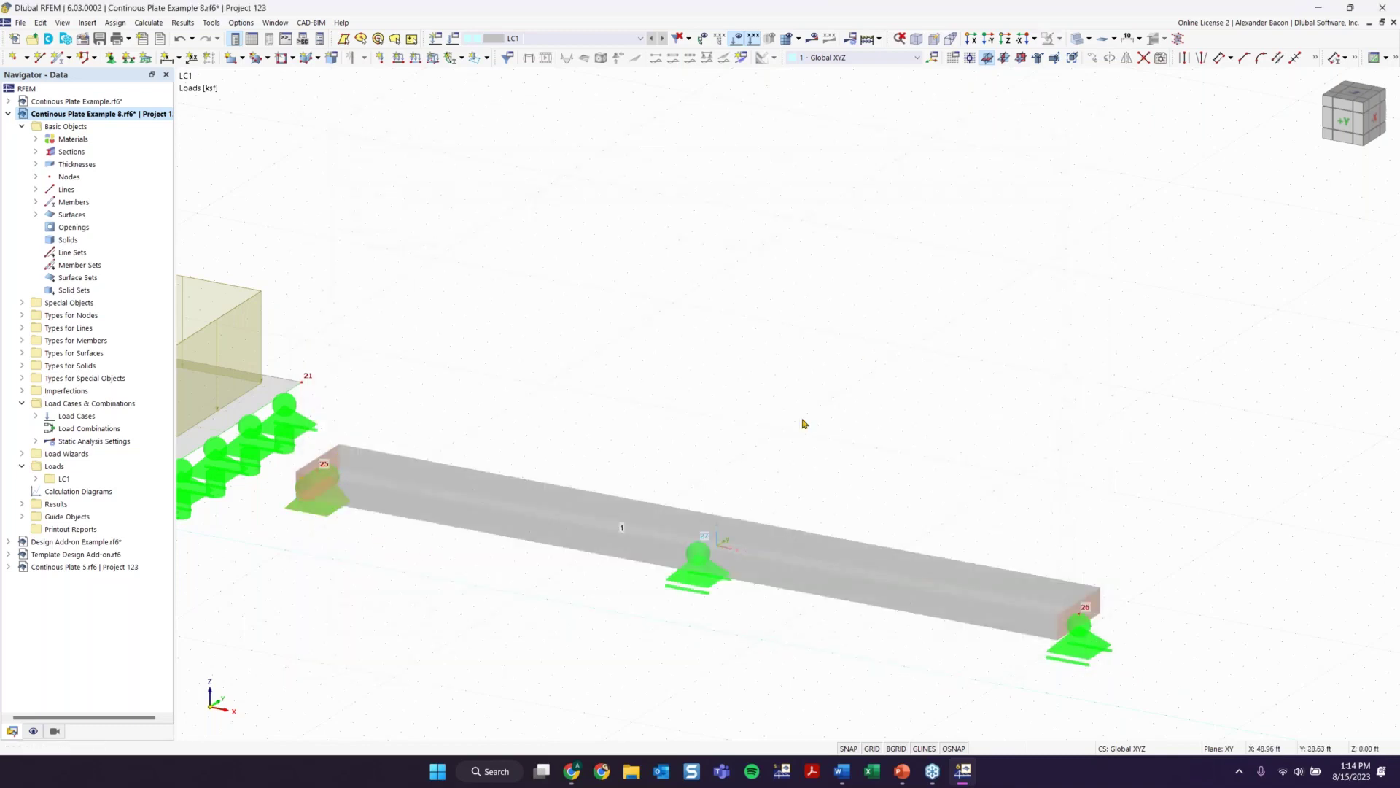
Step: Examine the row of loaded plates alongside the beam and its three supports
scroll(804, 419, down, 3)
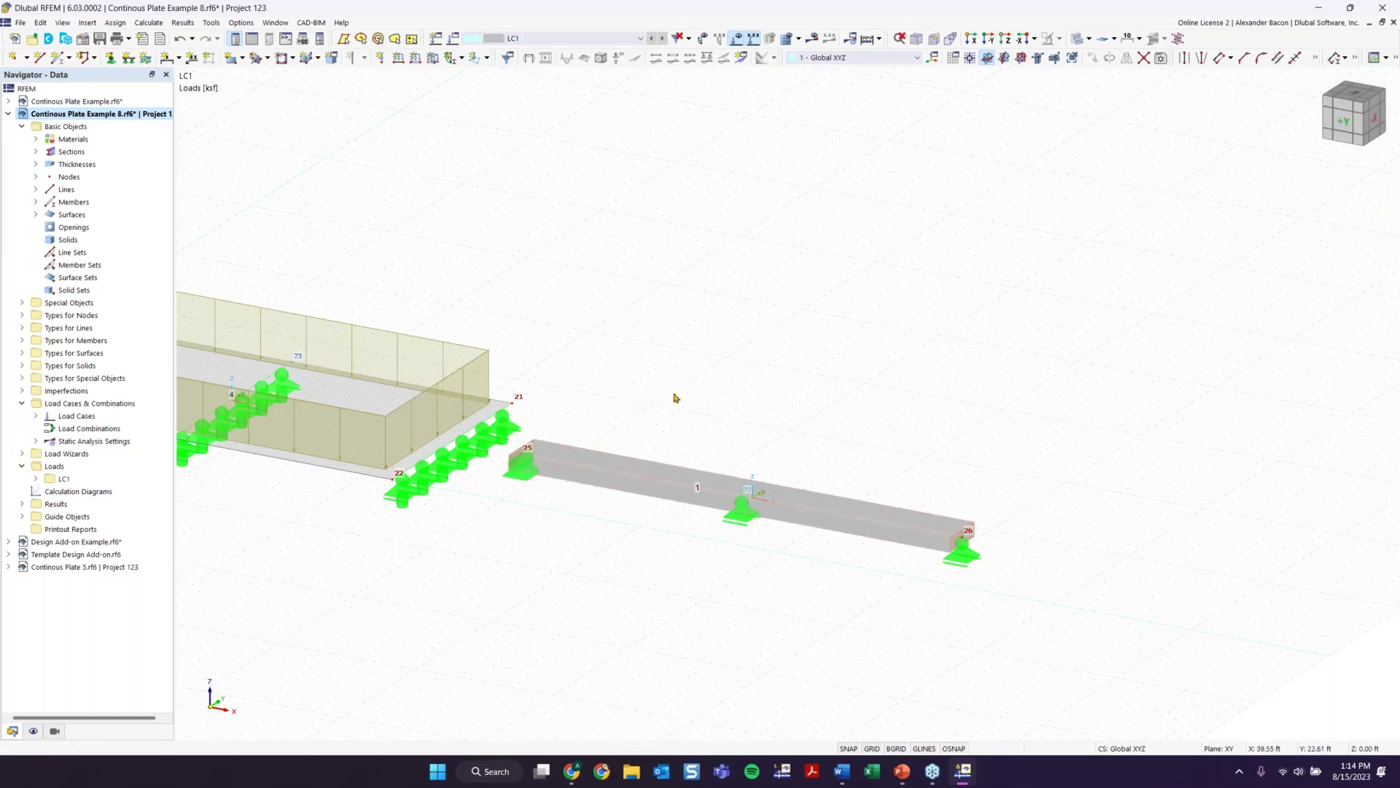
scroll(749, 420, down, 5)
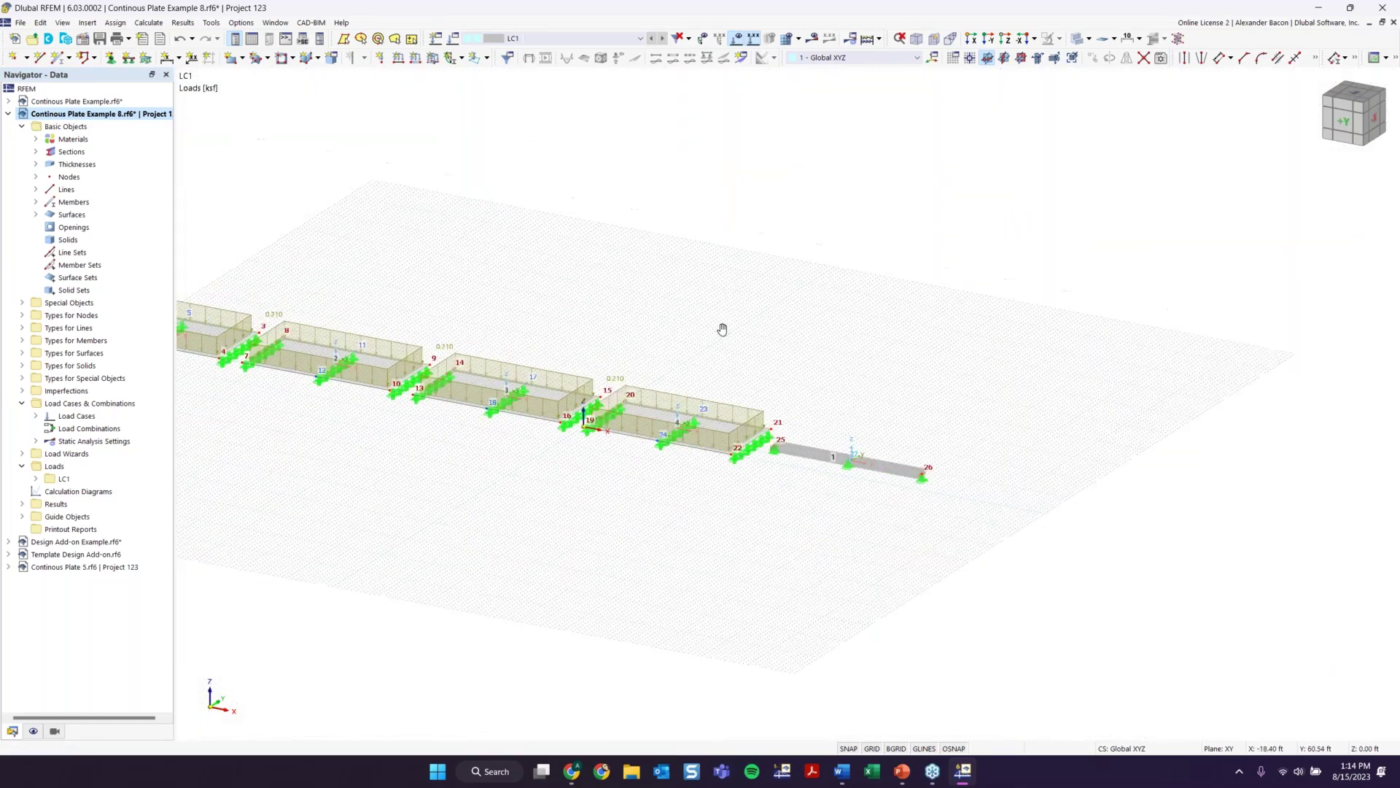
middle_drag(722, 325, 815, 357)
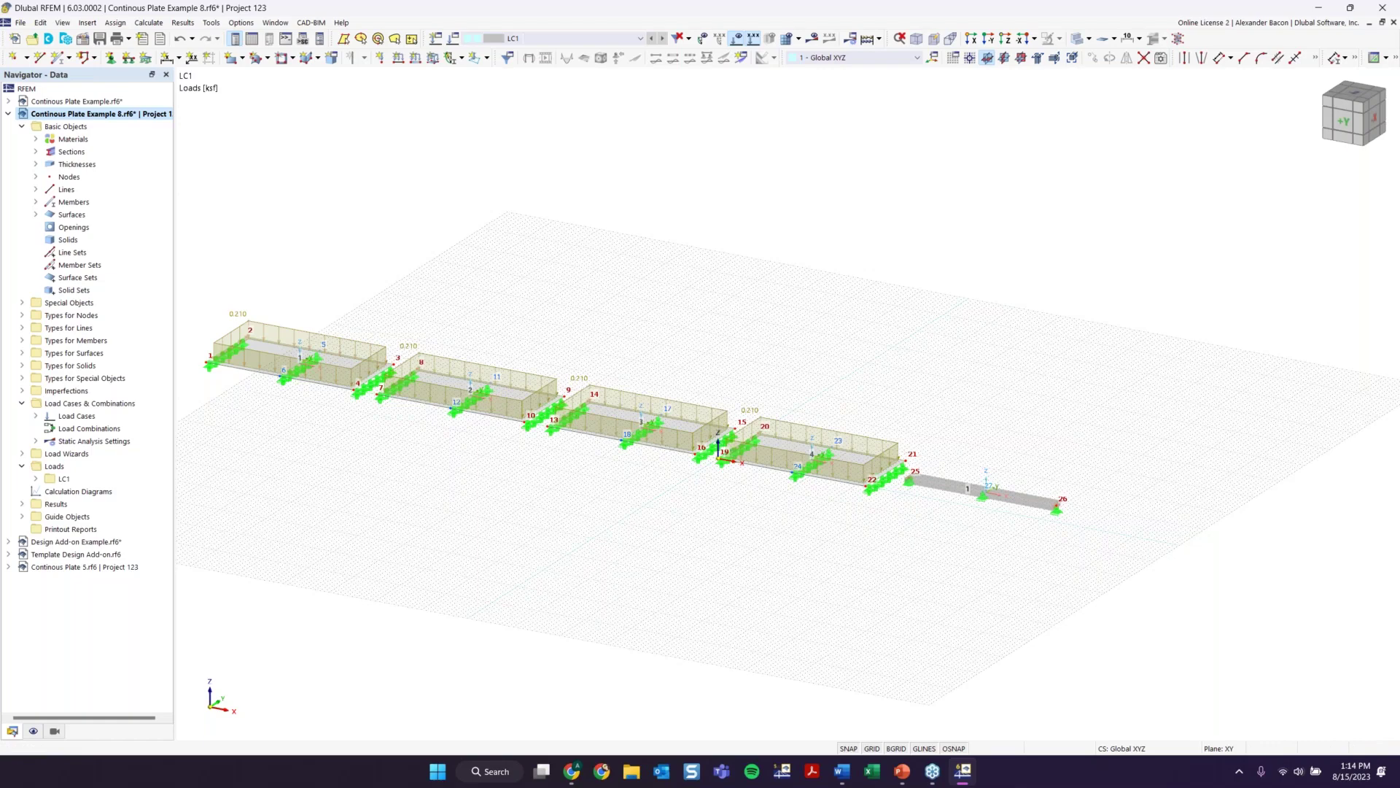
middle_drag(469, 272, 583, 339)
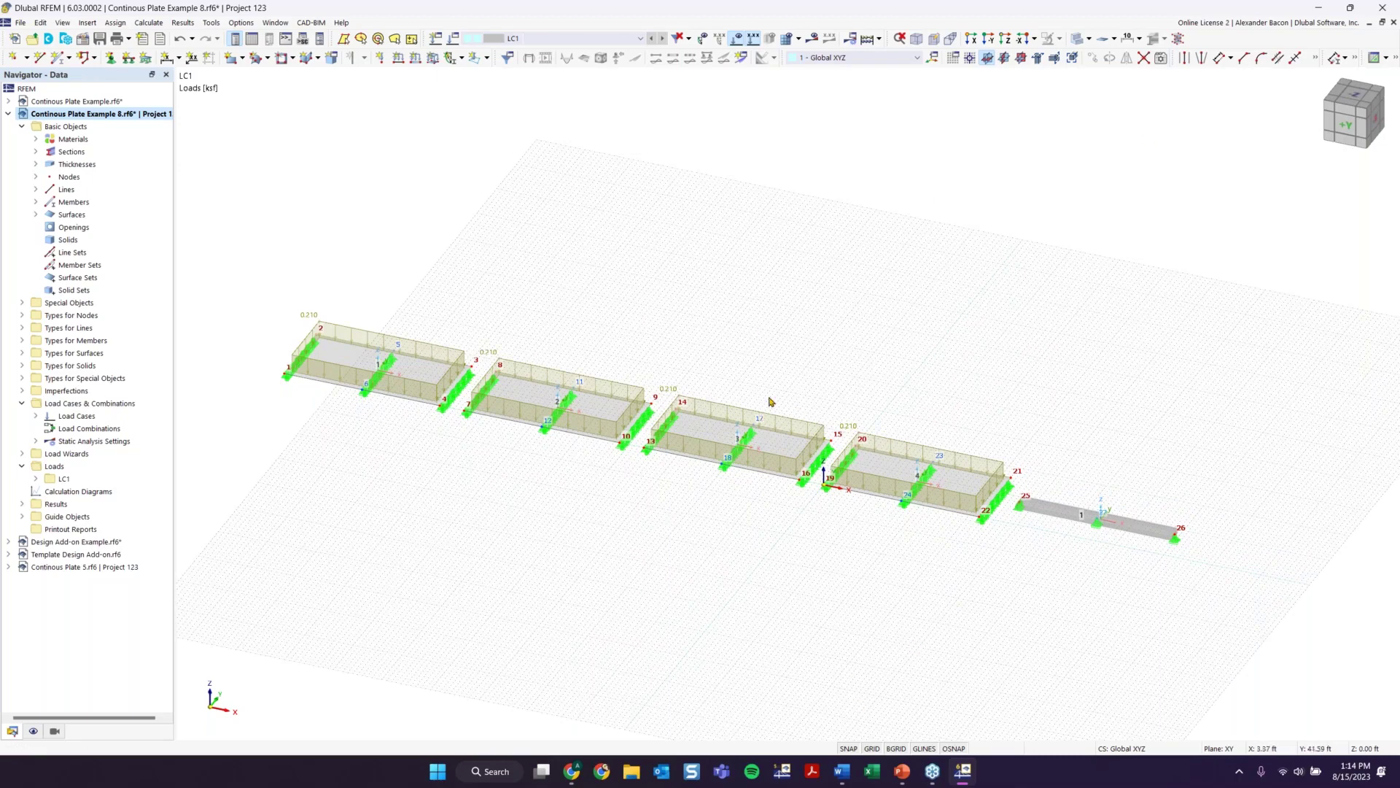
ctrl+middle_drag(912, 504, 788, 522)
scroll(755, 490, up, 3)
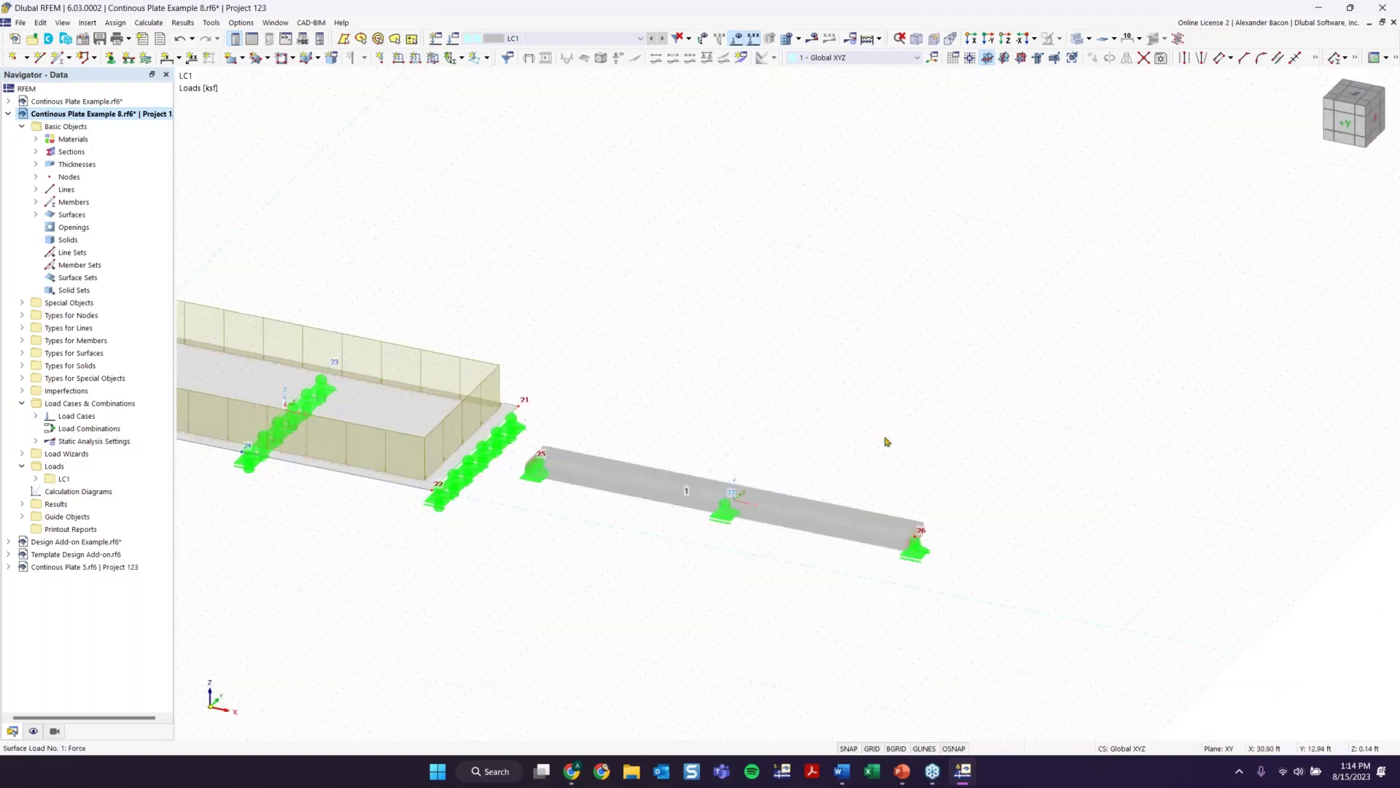
scroll(886, 441, up, 1)
middle_drag(865, 461, 782, 418)
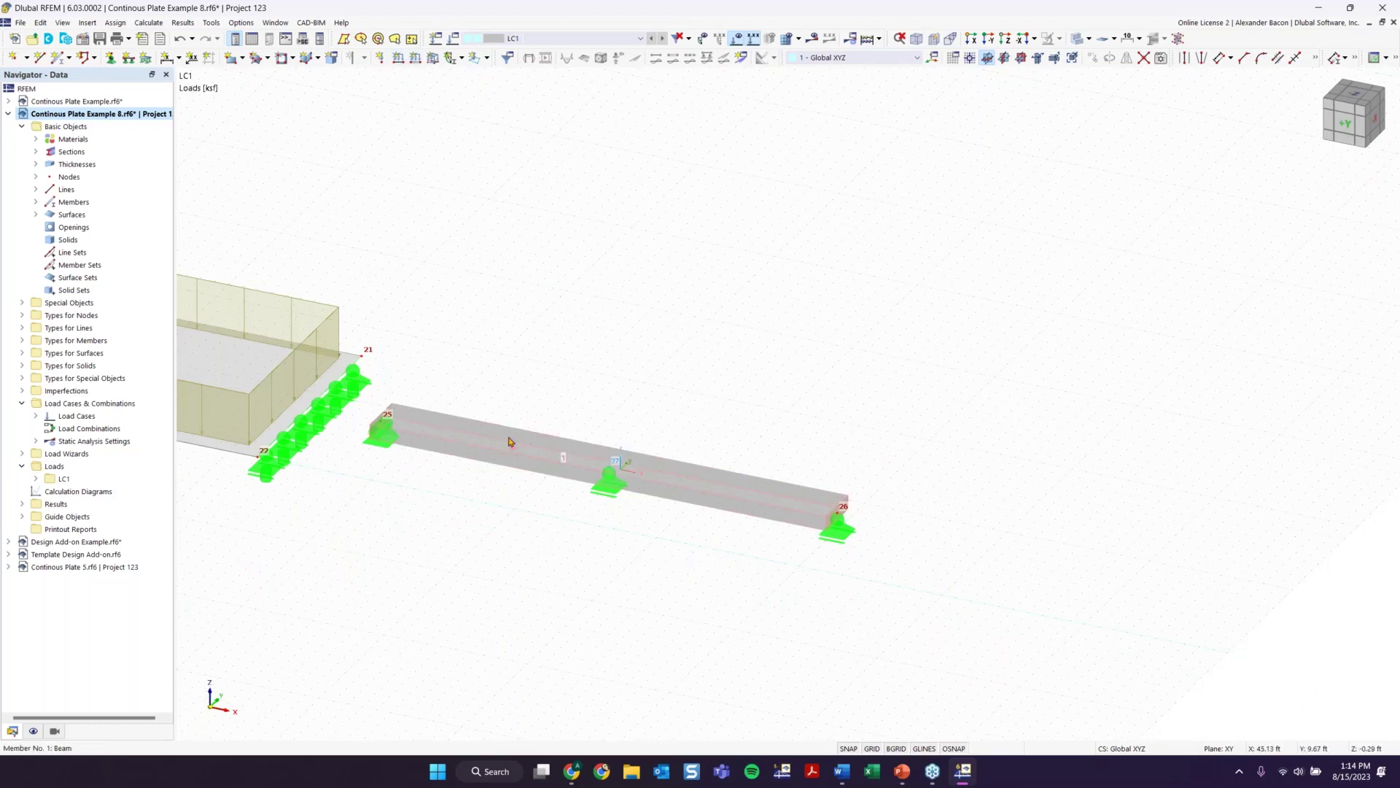
click(398, 59)
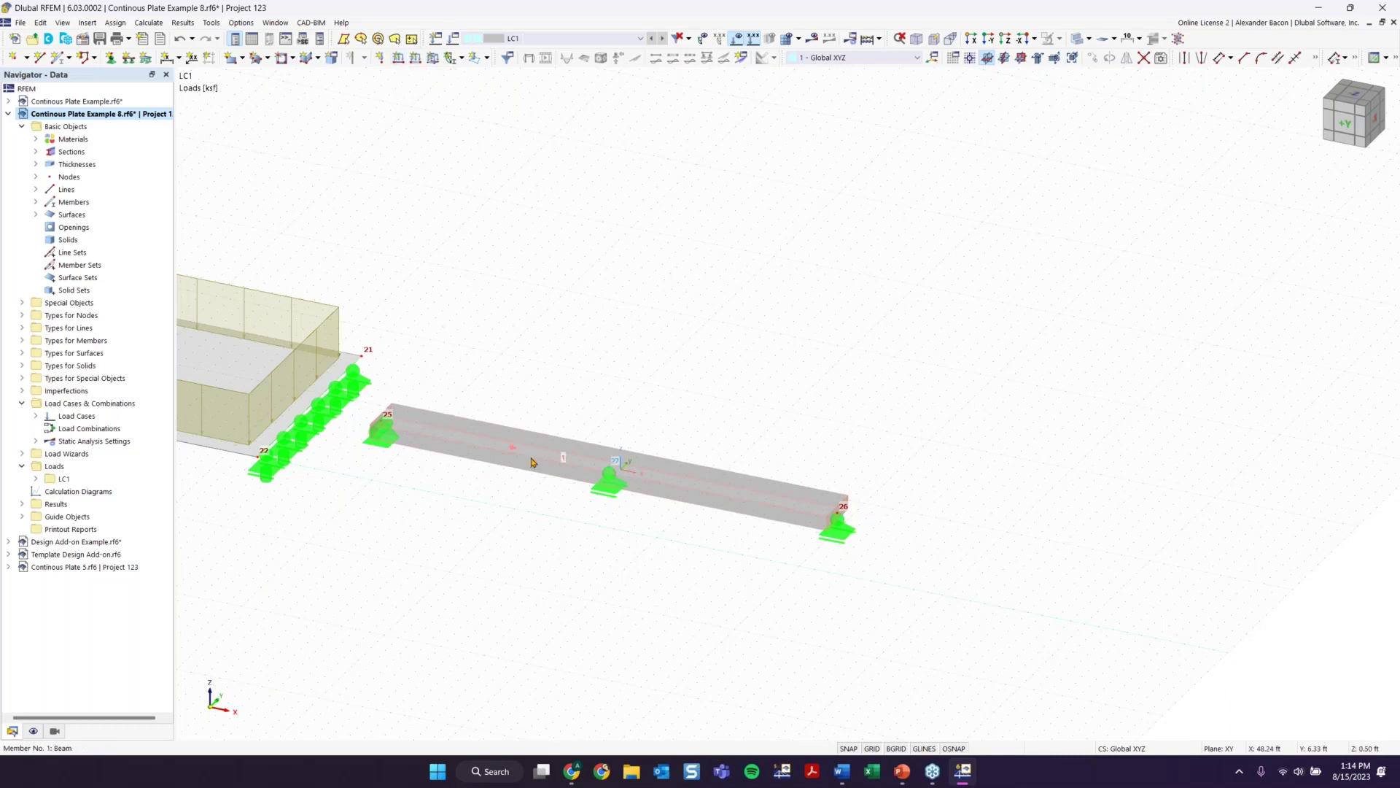
Step: Create a uniform force member load of -0.210 kip/ft in direction ZL for LC1 and assign it to beam member 1
scroll(438, 328, up, 5)
scroll(540, 409, down, 4)
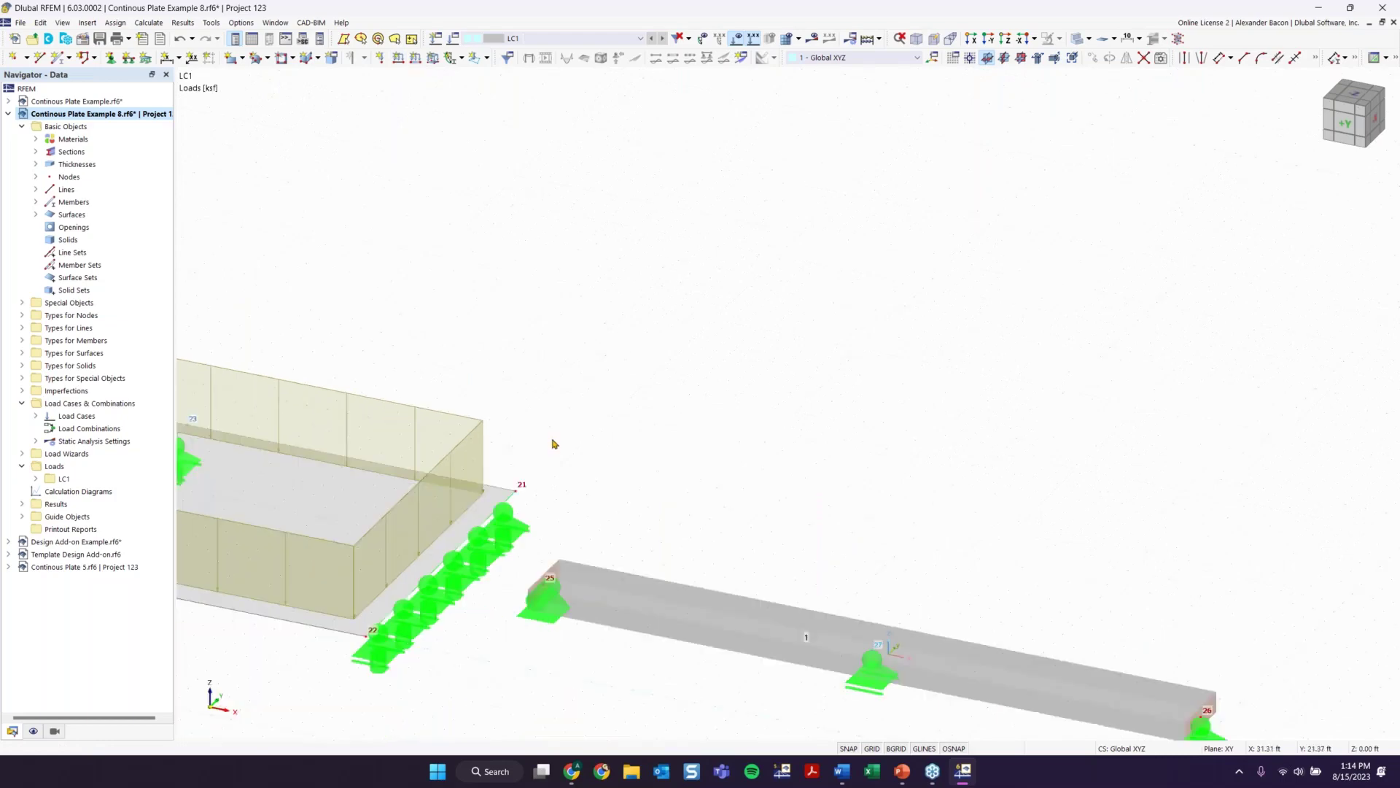
middle_drag(540, 409, 789, 294)
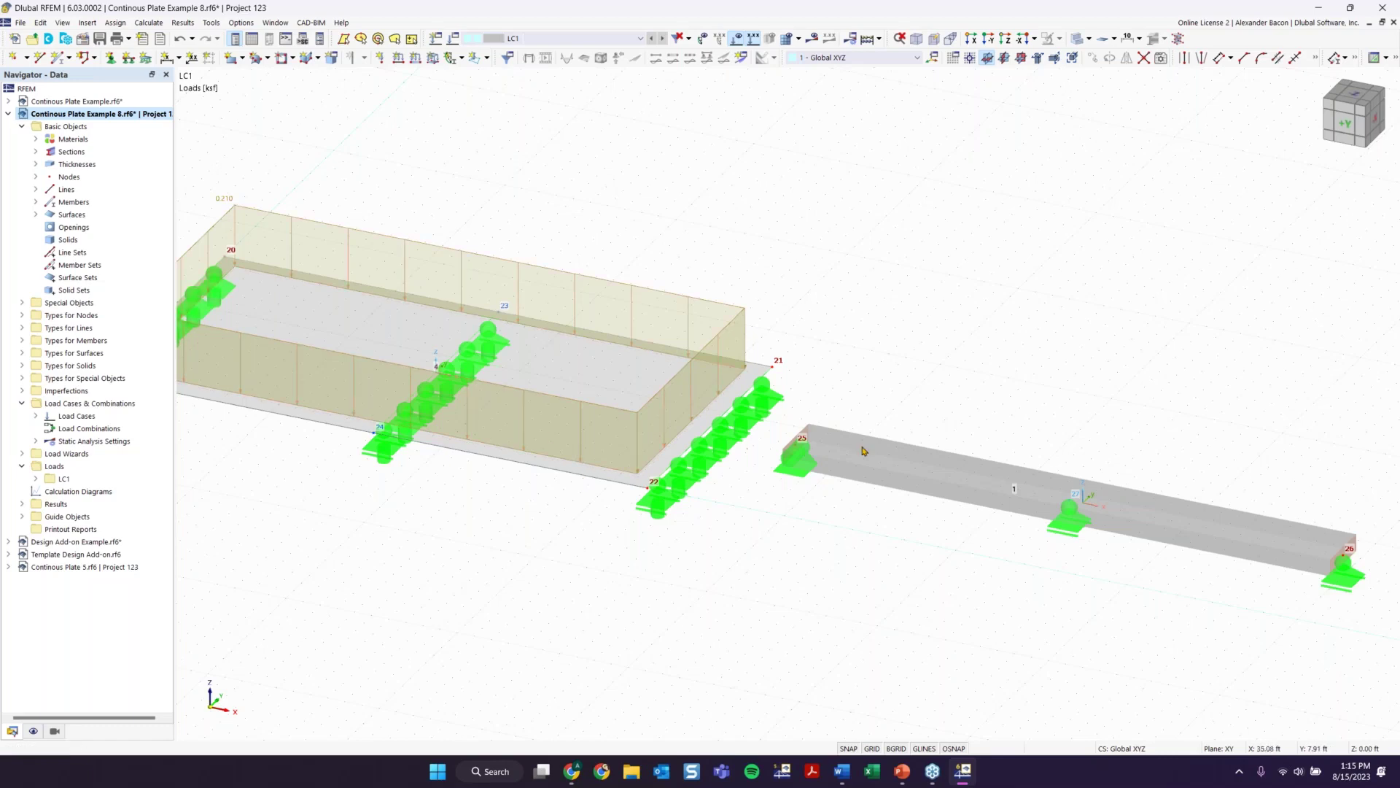
scroll(863, 447, down, 1)
middle_drag(862, 447, 576, 432)
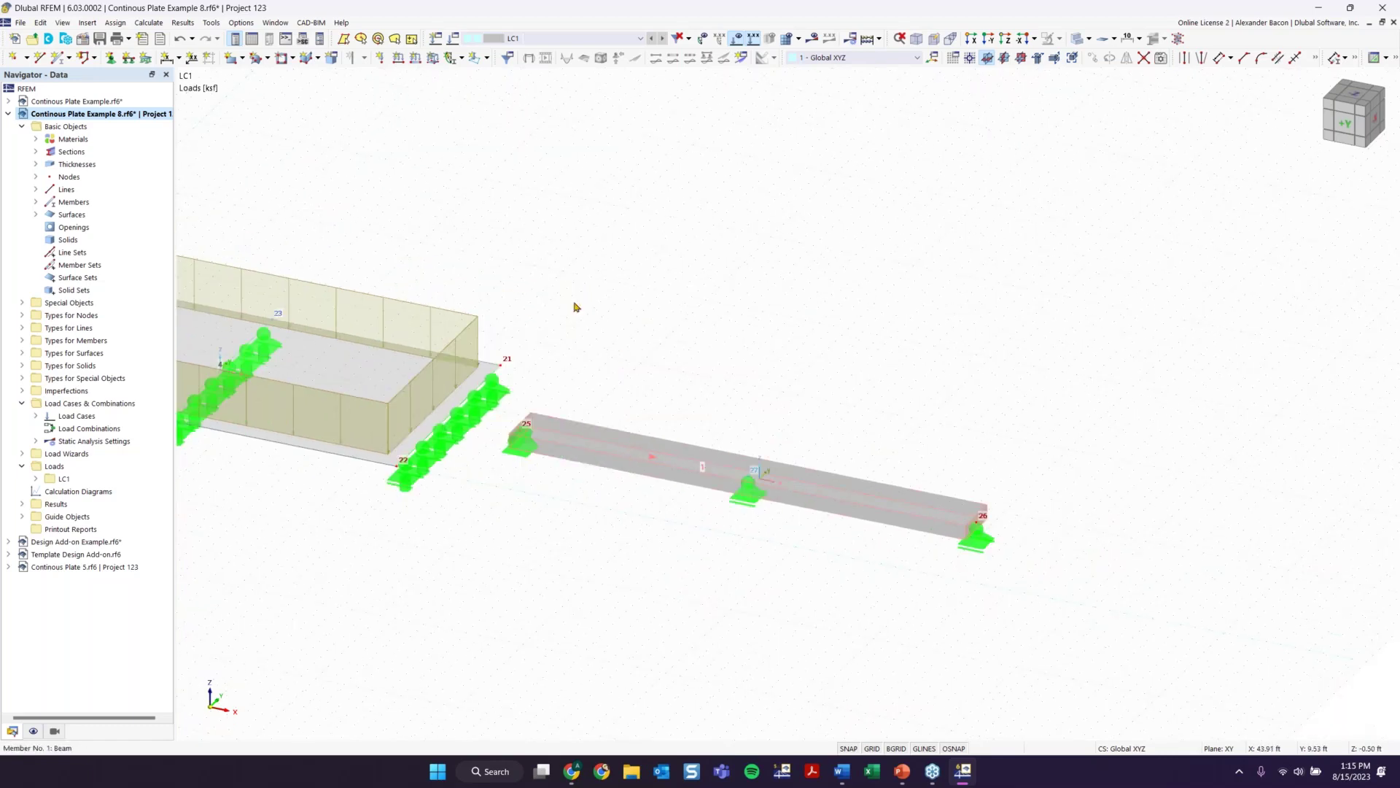
click(416, 59)
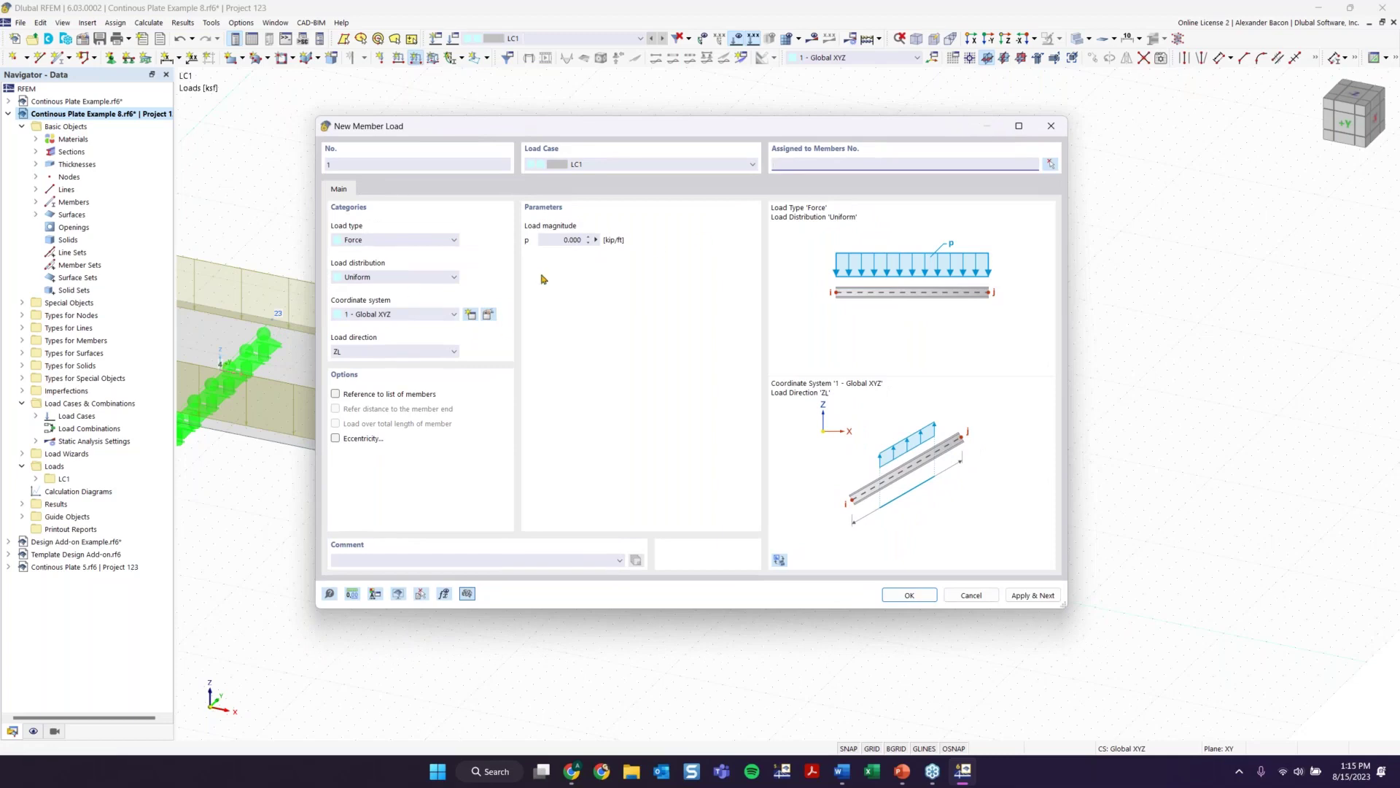
click(410, 243)
click(409, 245)
click(378, 278)
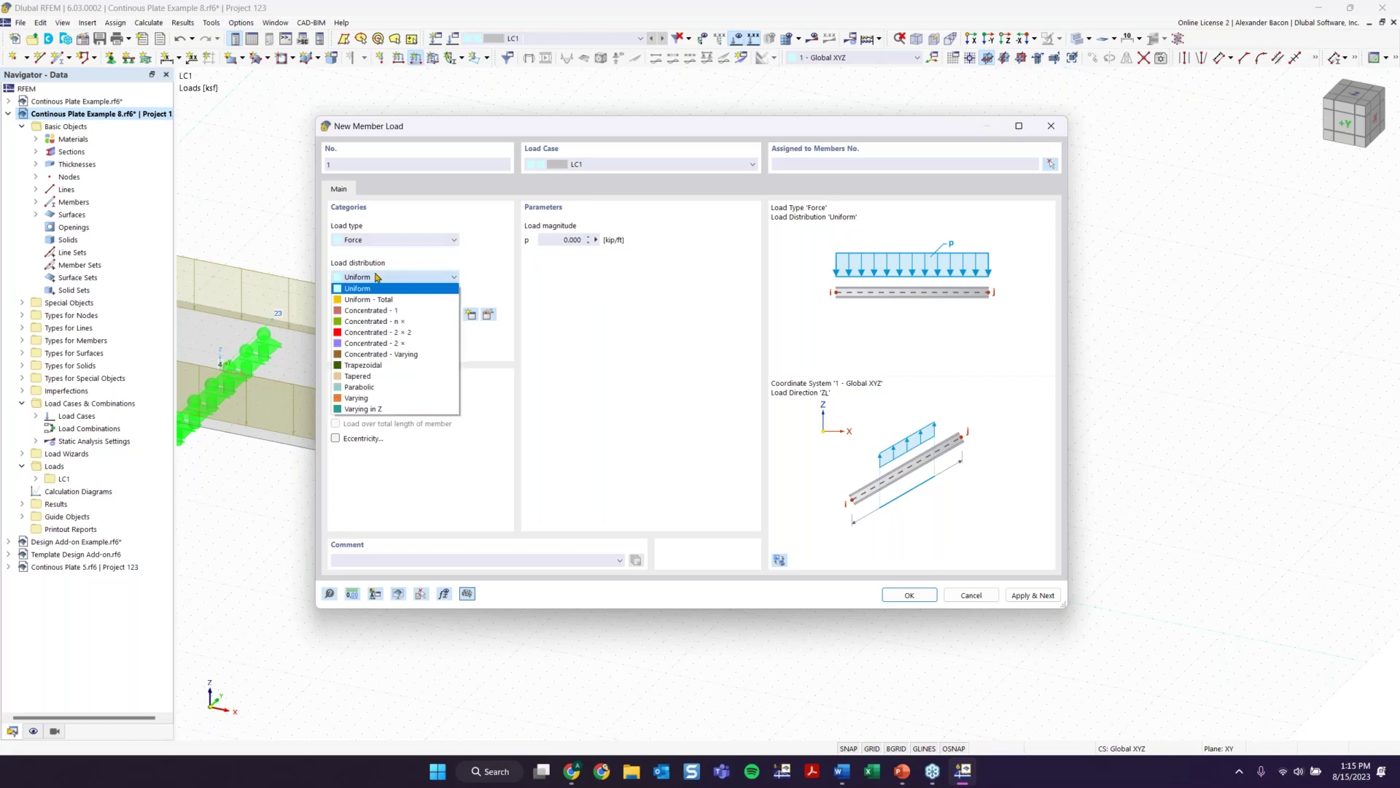
click(377, 277)
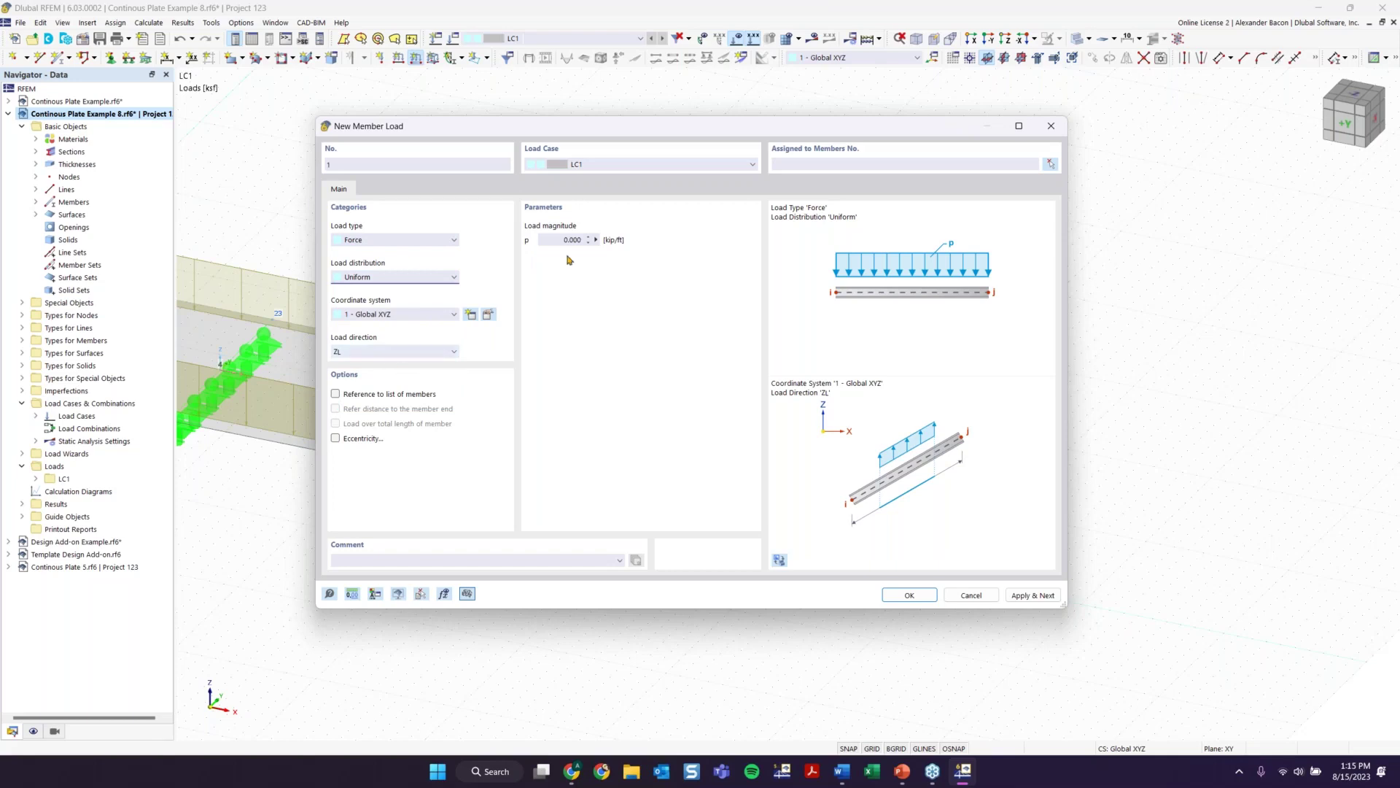
click(549, 240)
key(BackSpace)
click(909, 595)
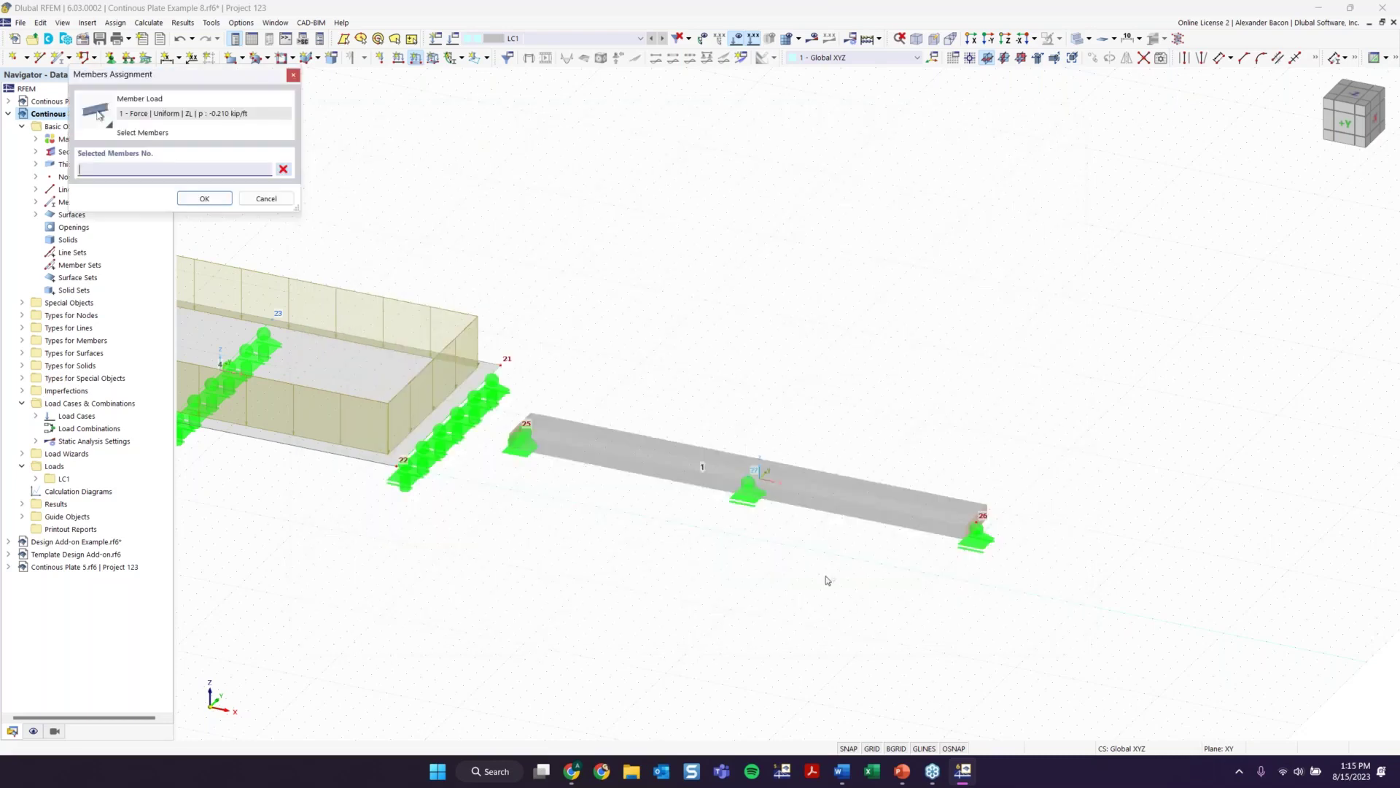
click(645, 463)
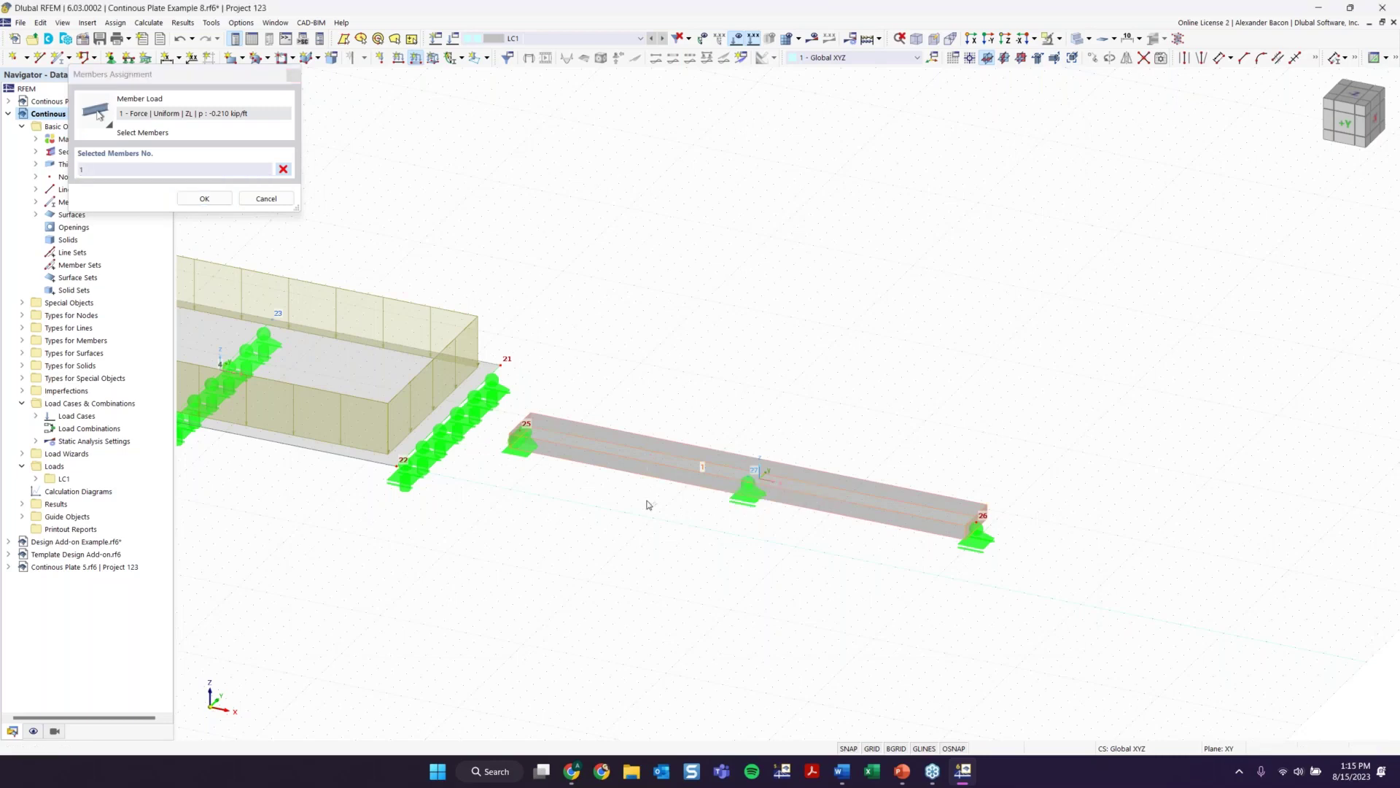
click(205, 199)
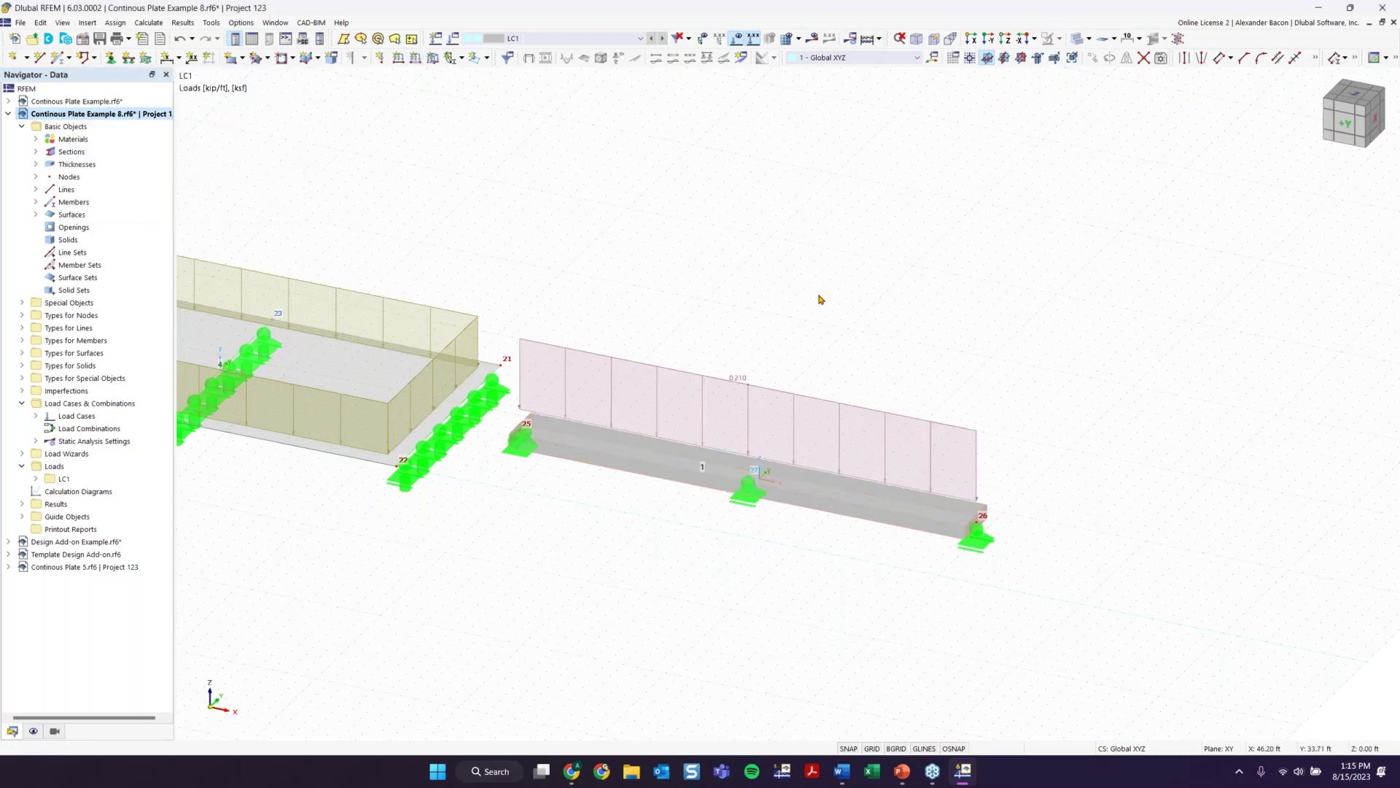
Step: Hide the background grid and the load display, keeping the whole row of plates and the beam in view
scroll(822, 400, down, 1)
scroll(809, 388, up, 2)
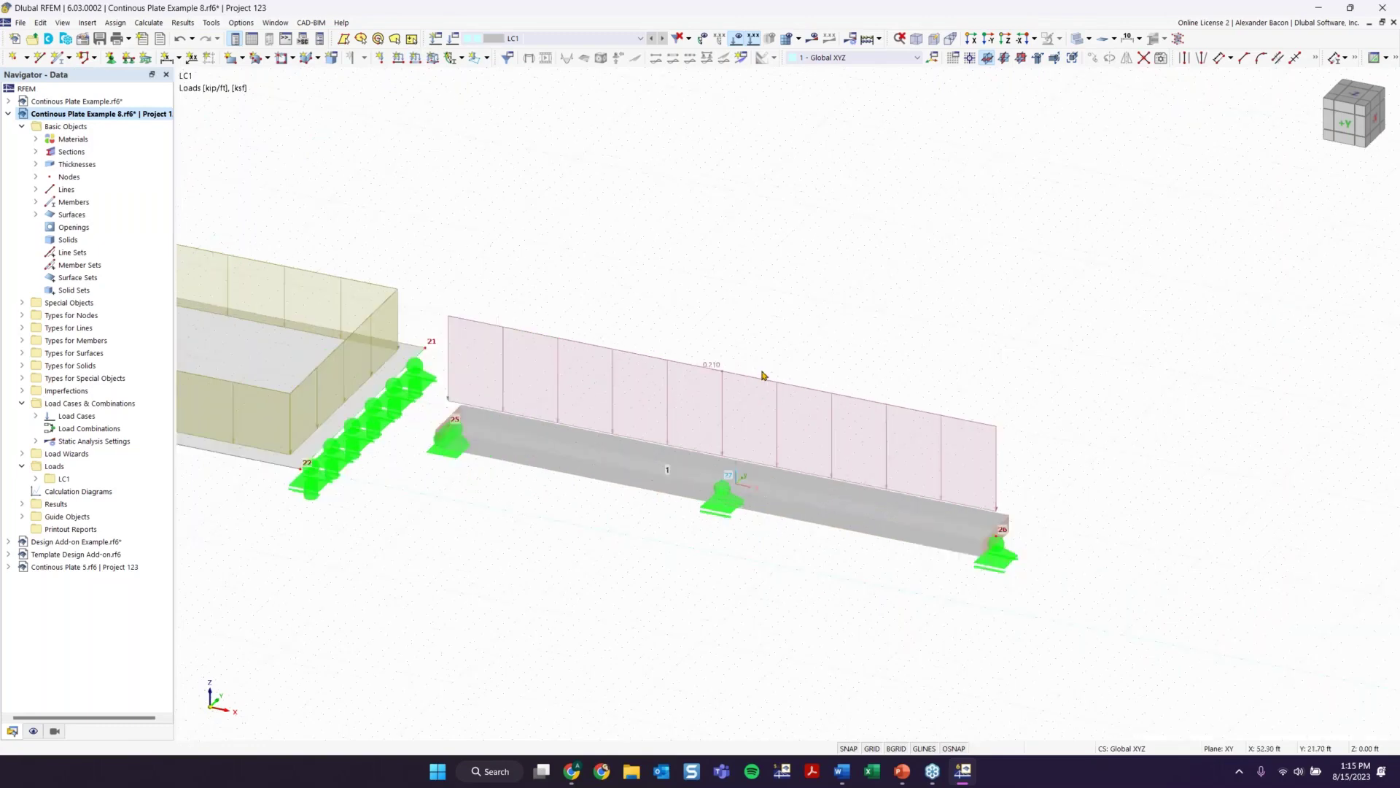
scroll(894, 321, down, 1)
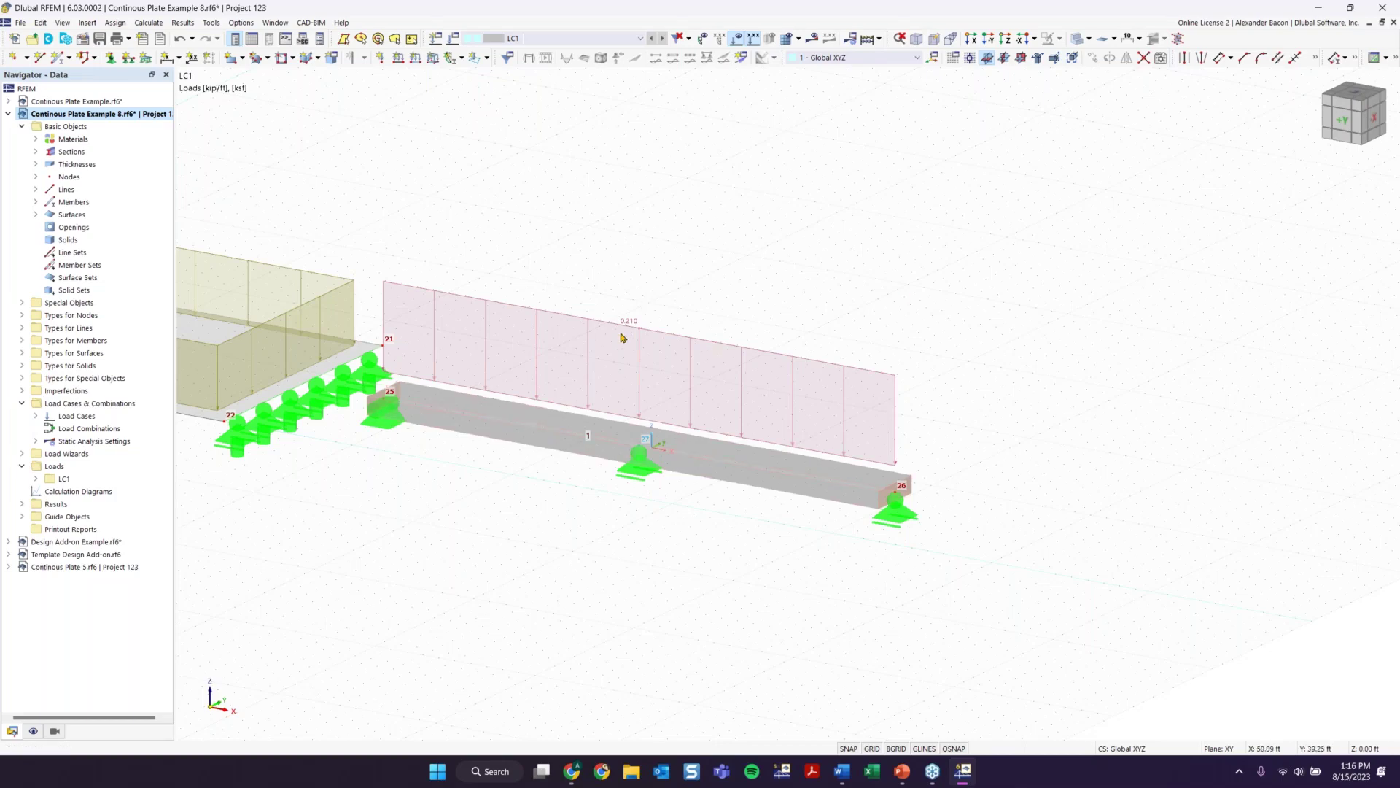
scroll(797, 480, down, 5)
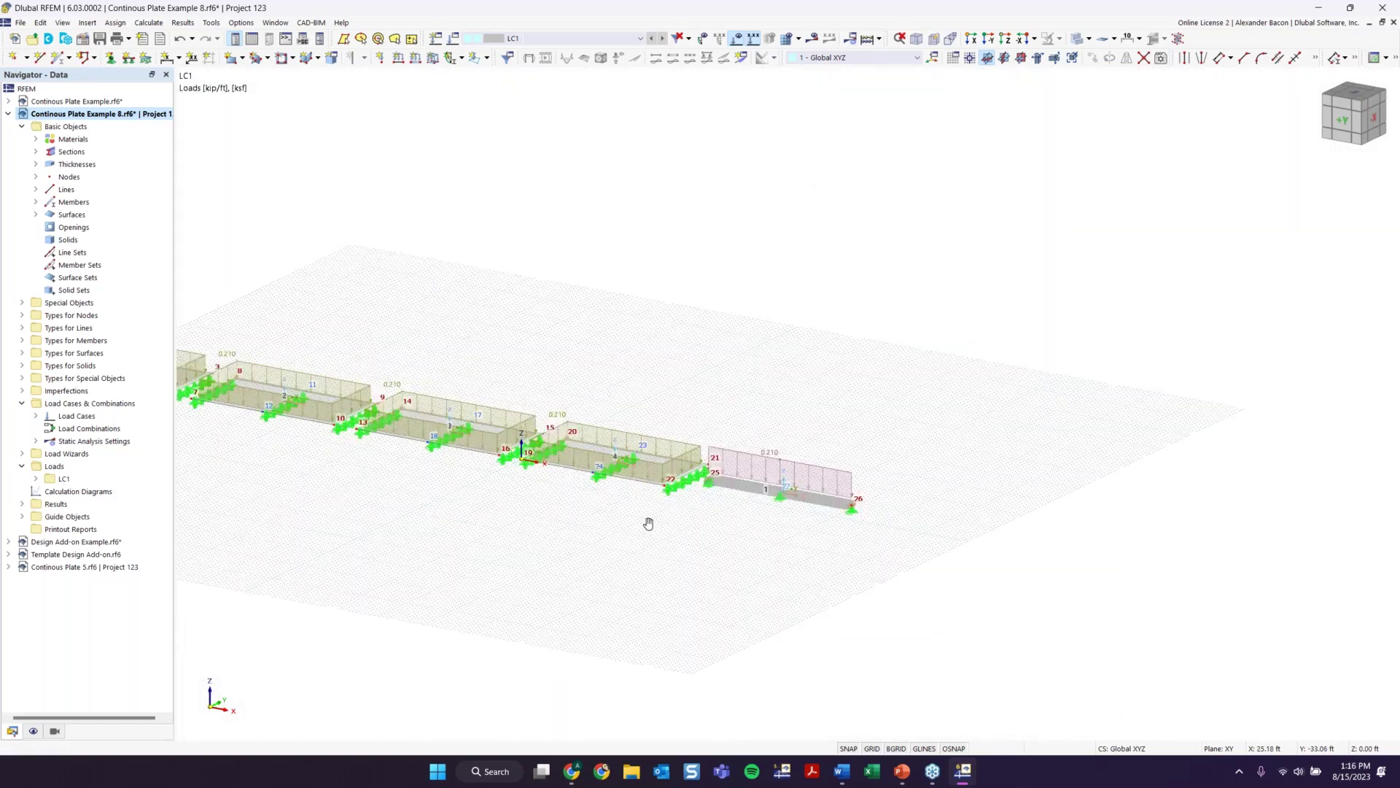
middle_drag(445, 484, 558, 508)
scroll(829, 608, up, 1)
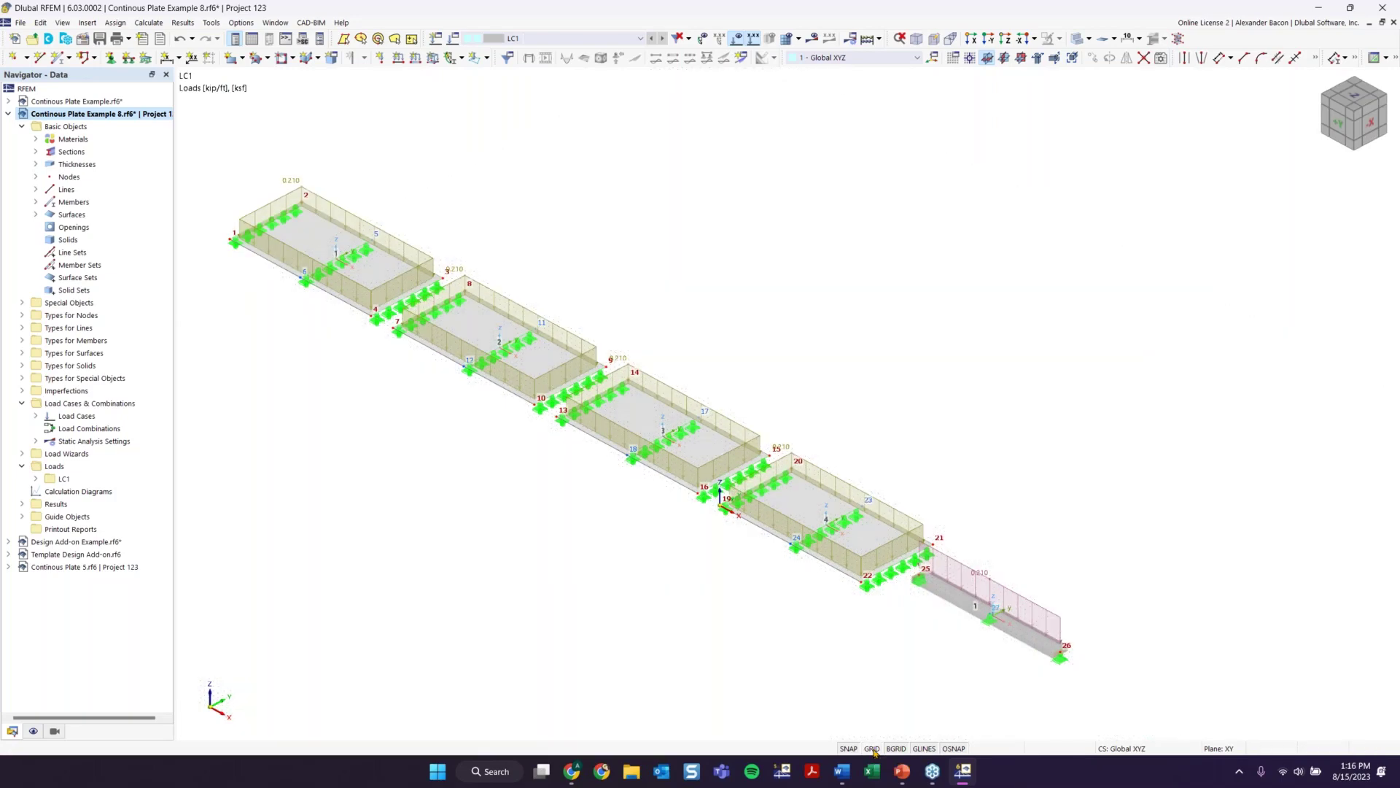
ctrl+middle_drag(700, 510, 706, 462)
scroll(675, 525, down, 3)
scroll(675, 525, up, 1)
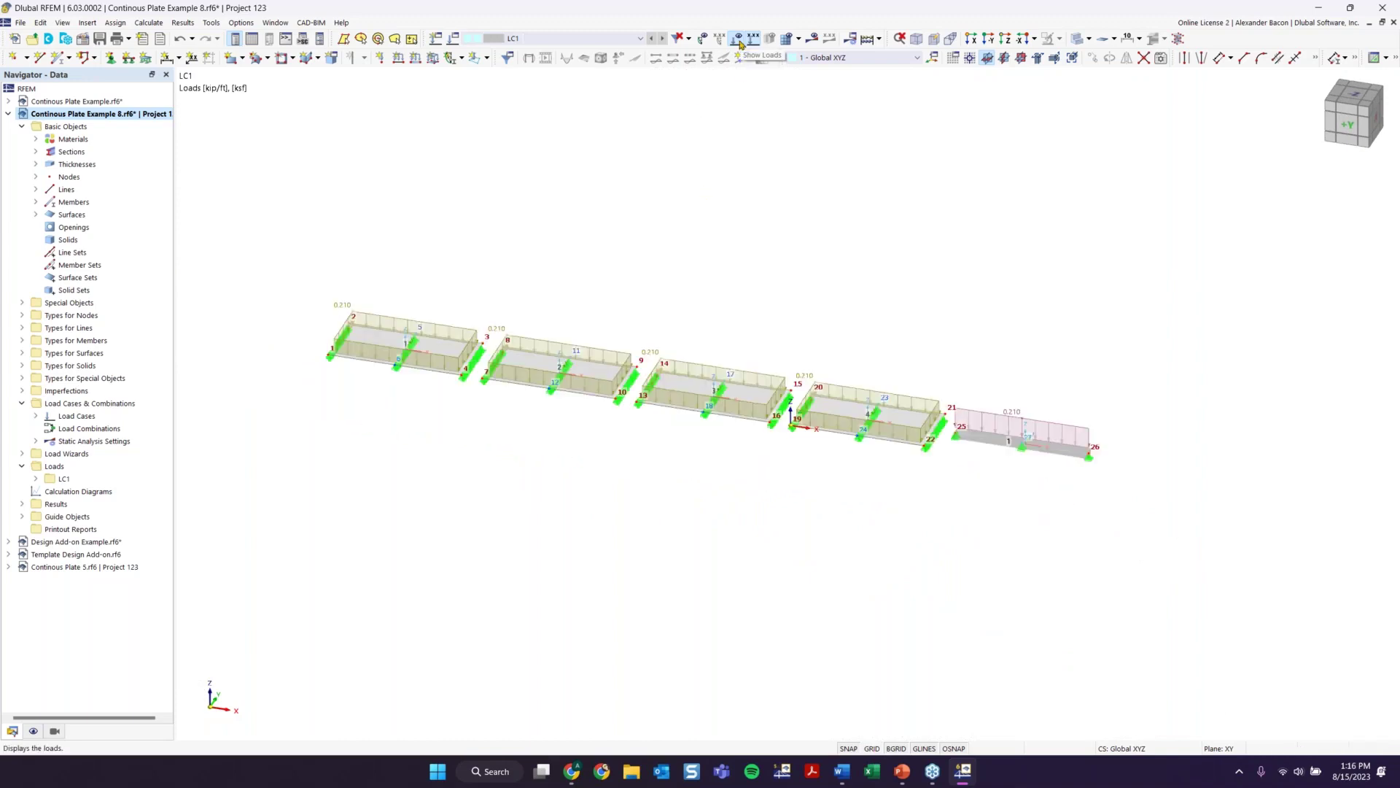
click(738, 40)
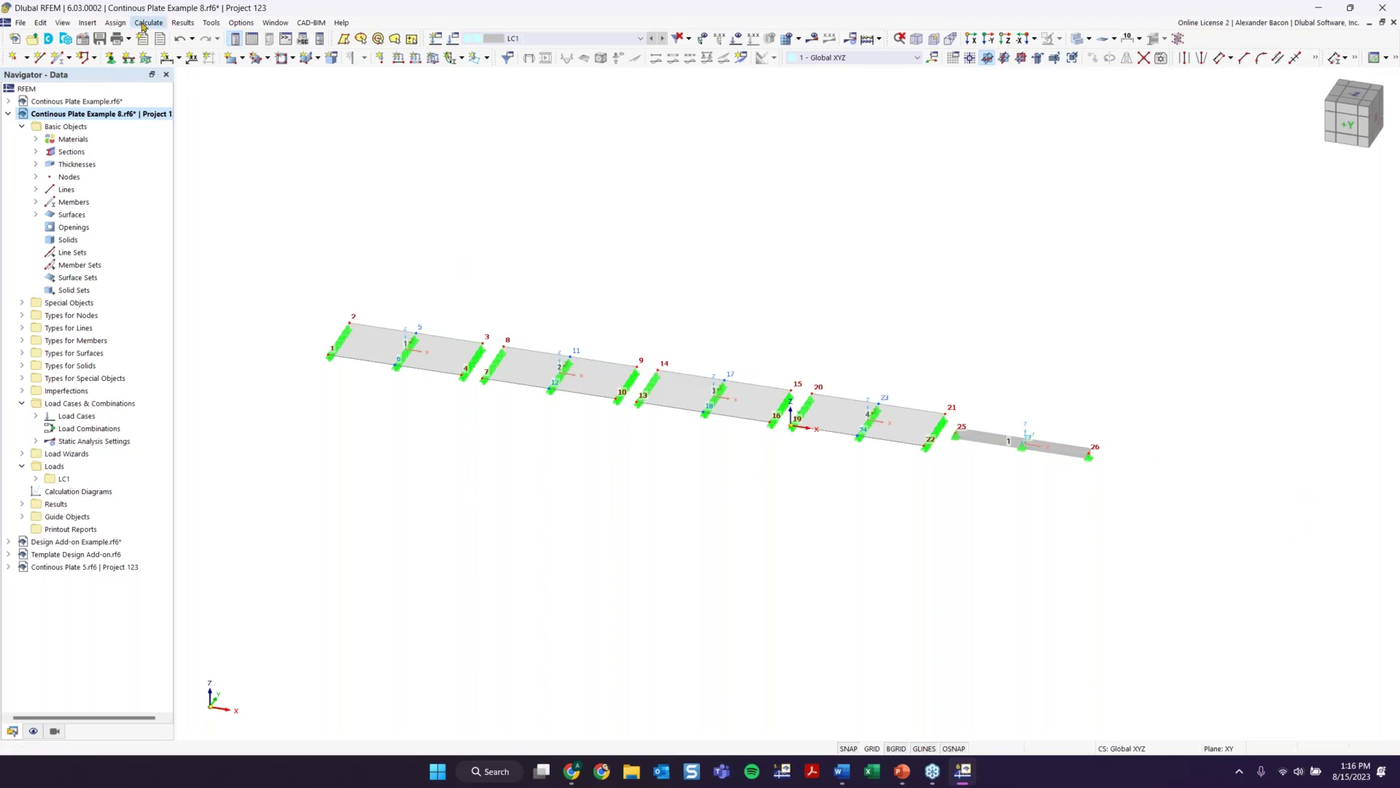
Step: Generate and display the finite element mesh, and examine it across the four continuous plates
click(787, 40)
click(757, 442)
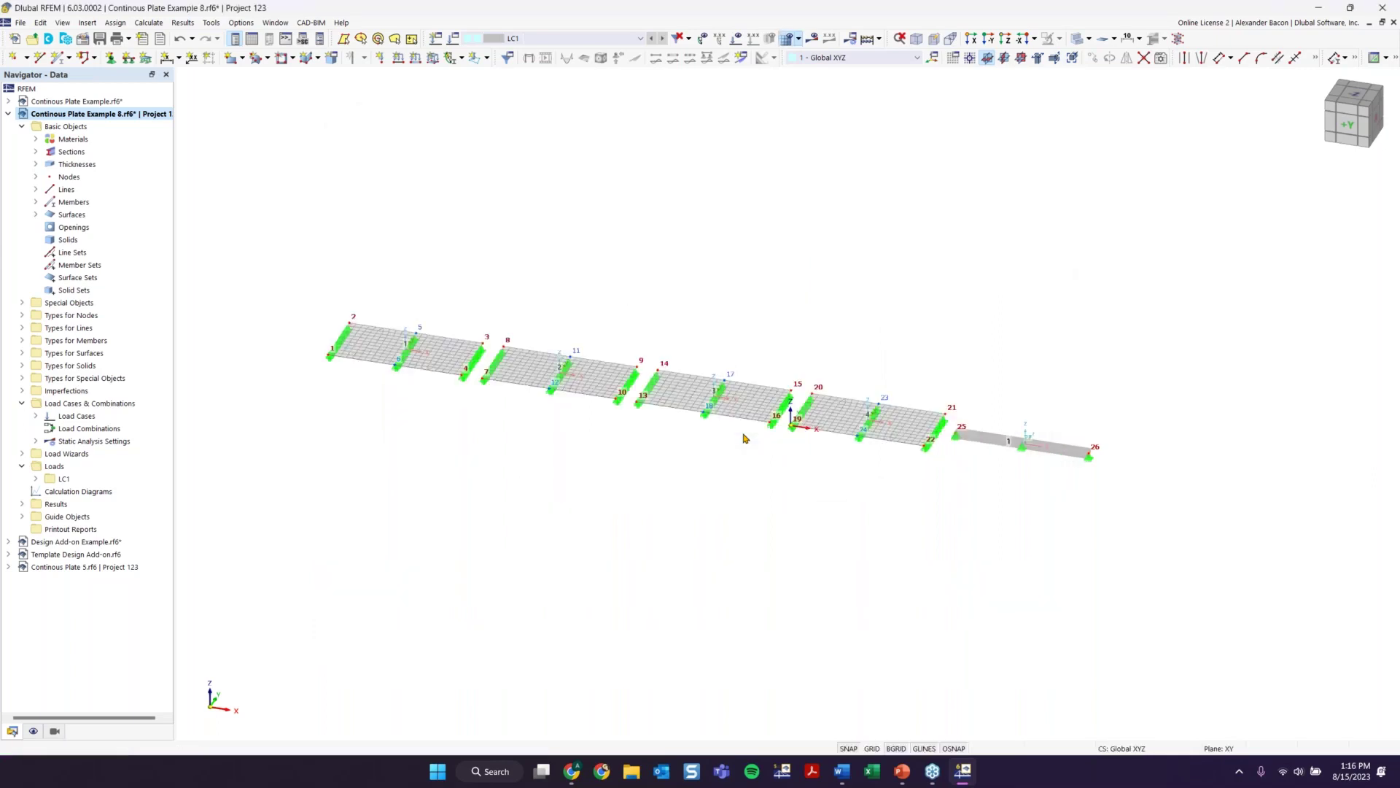
scroll(671, 409, up, 2)
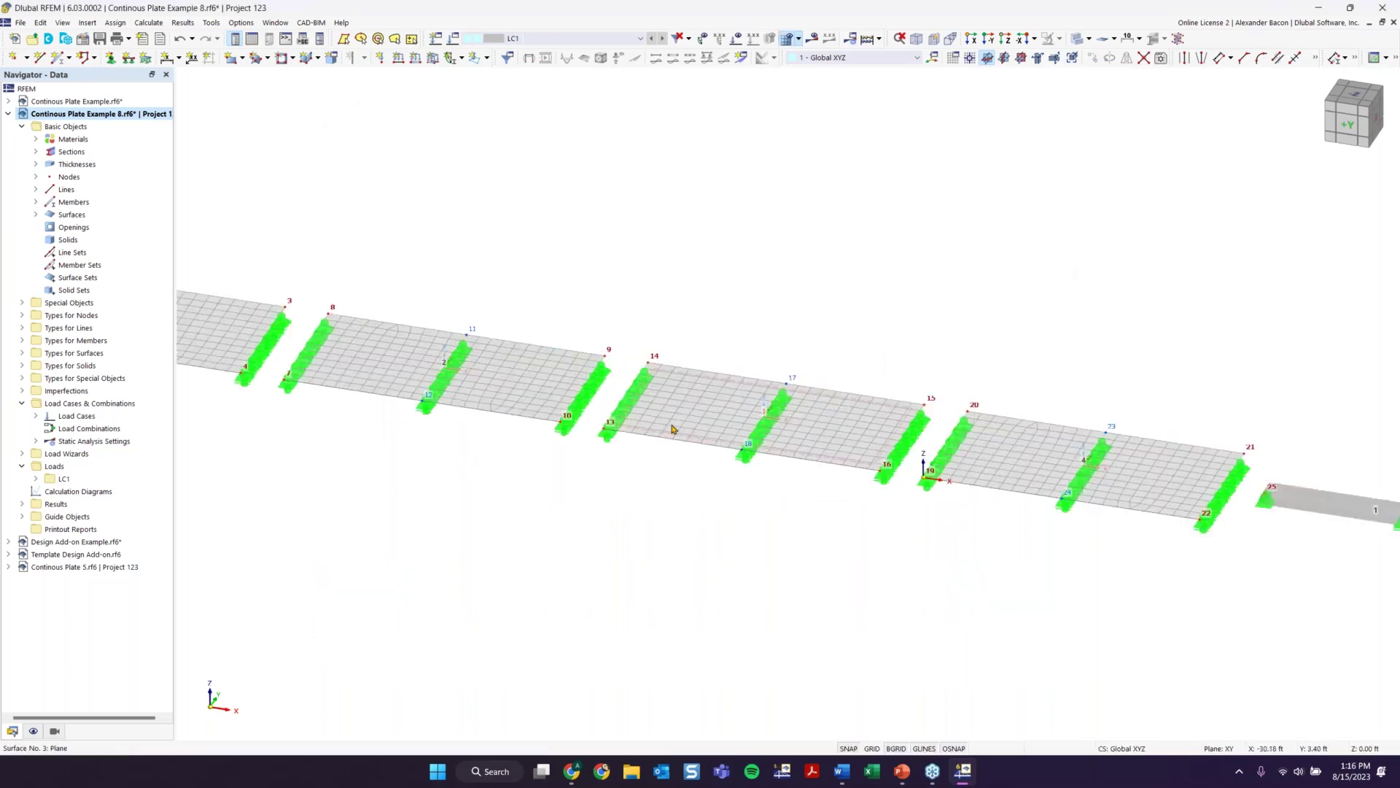
scroll(674, 423, down, 3)
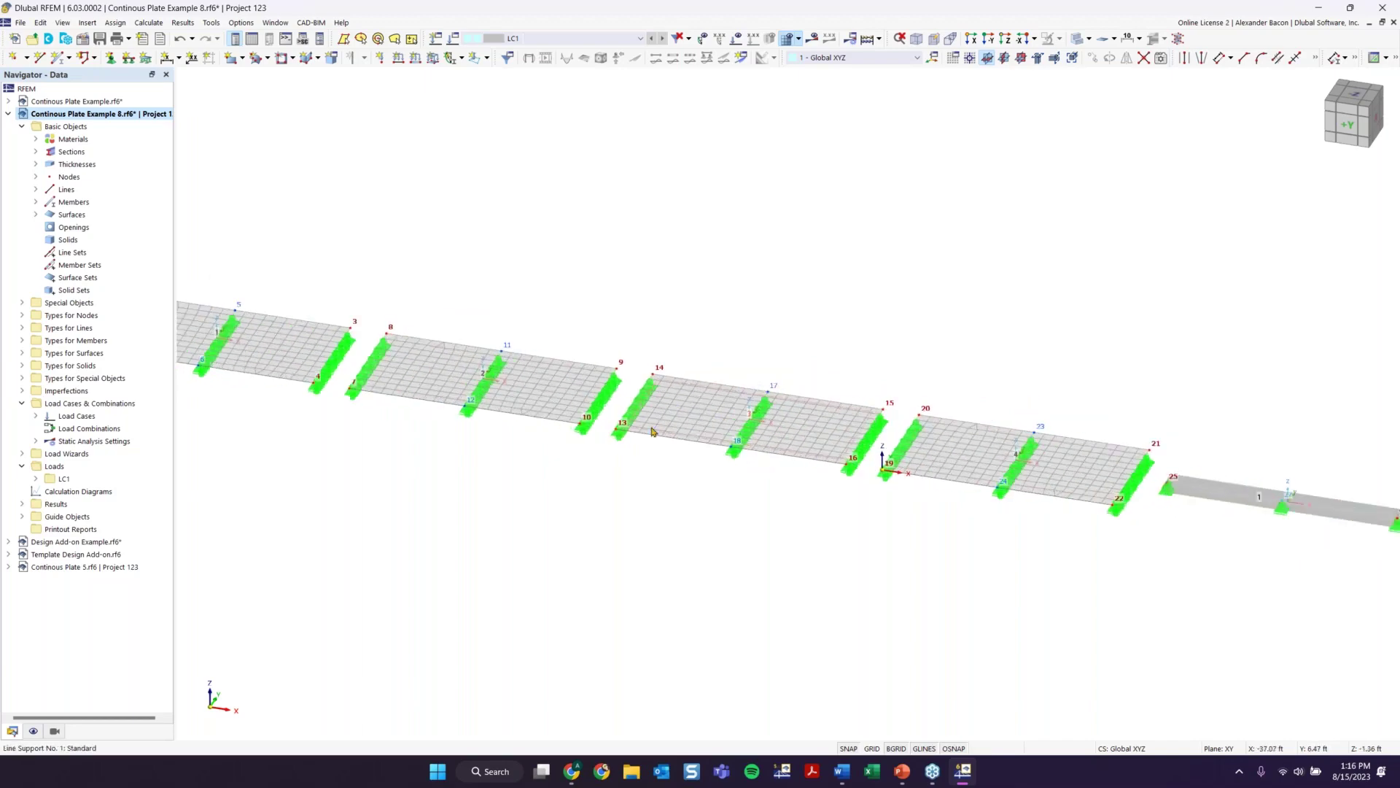
scroll(650, 388, up, 2)
scroll(650, 394, down, 2)
scroll(475, 380, up, 2)
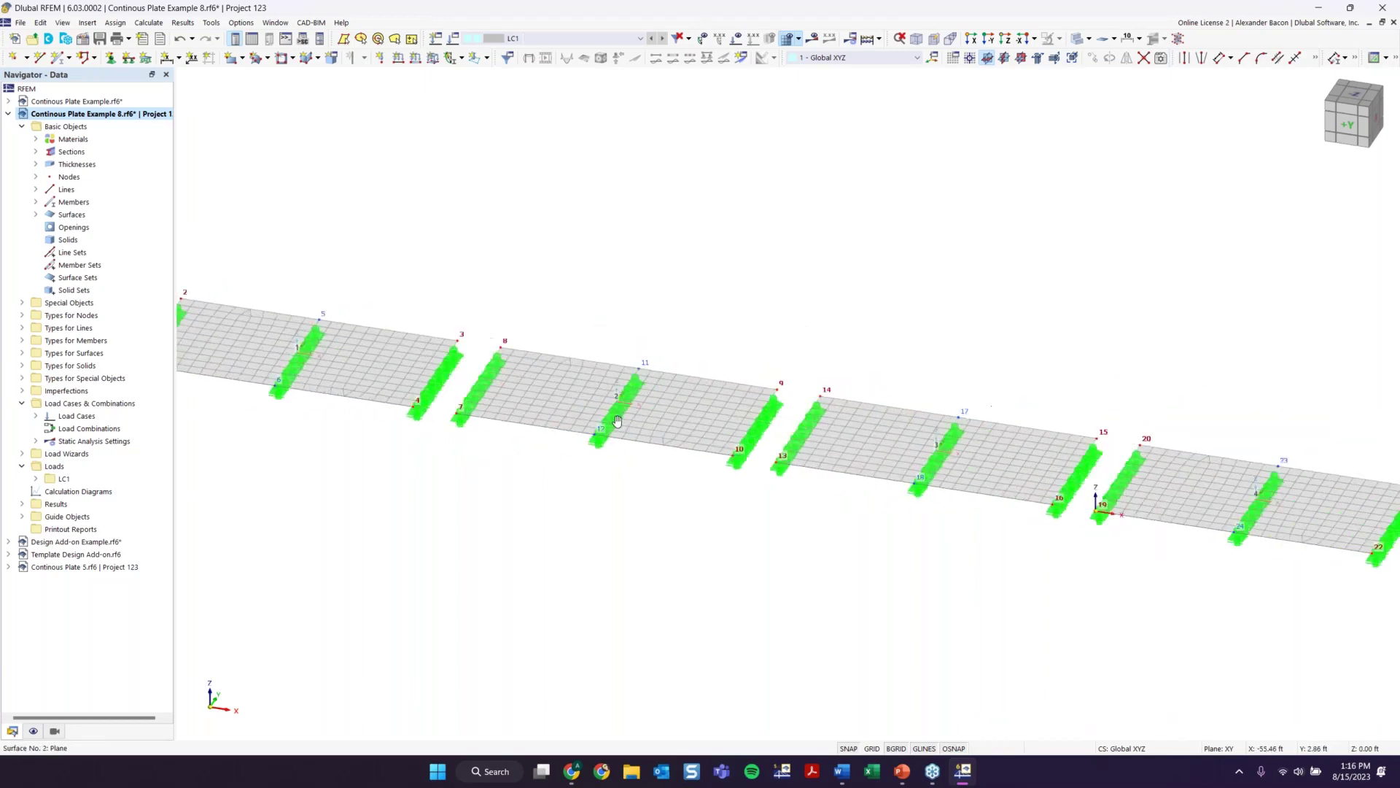
scroll(452, 383, down, 3)
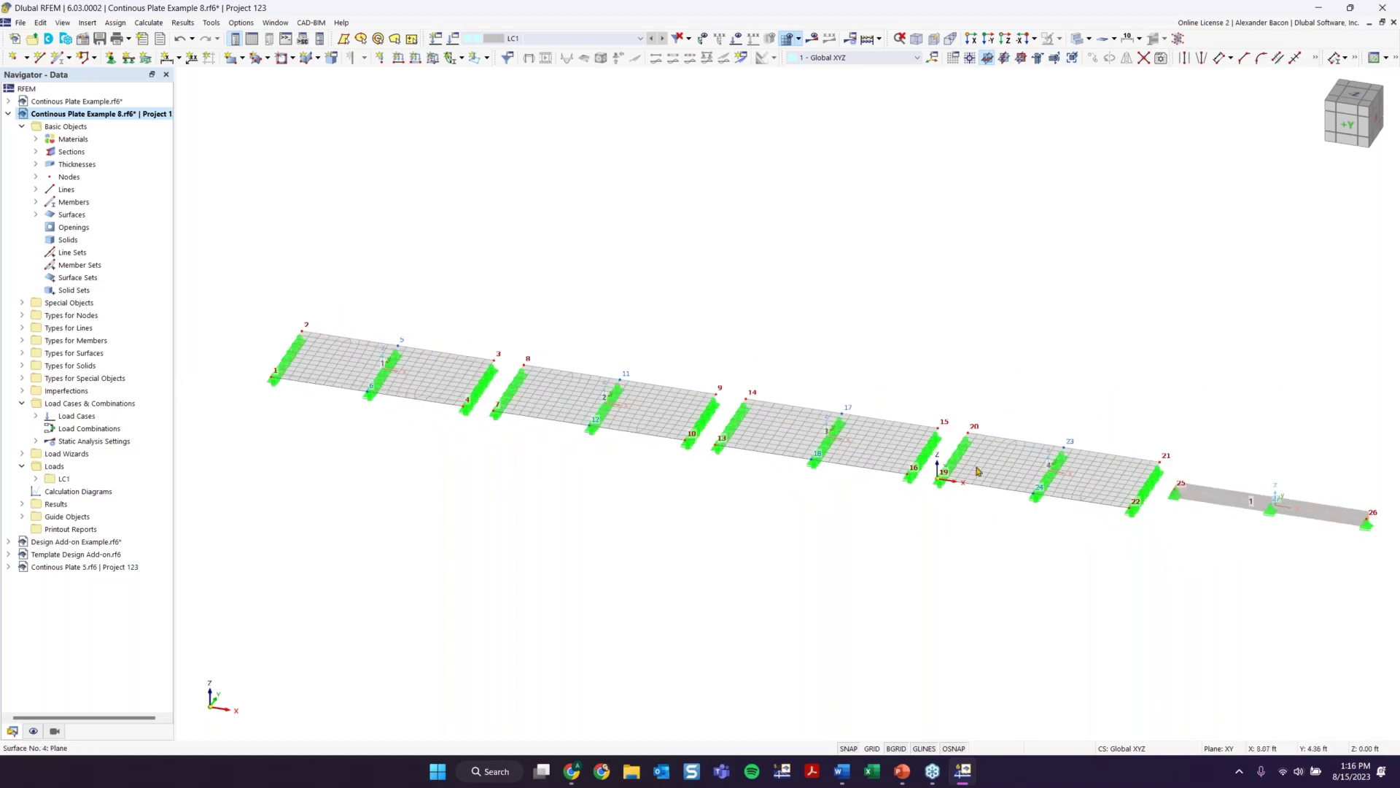
Step: Check the target length of finite elements in the general mesh settings, and close them without changes
click(800, 41)
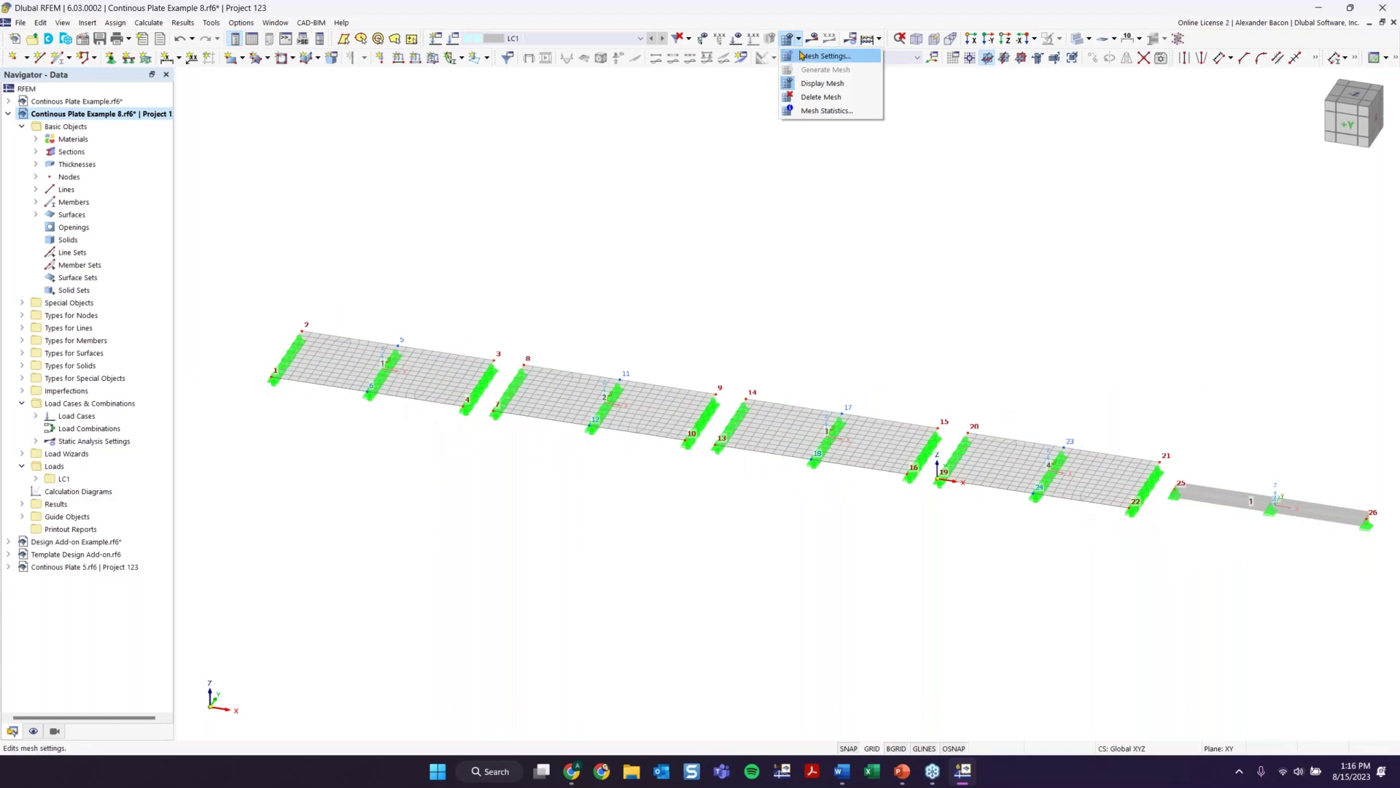
click(800, 55)
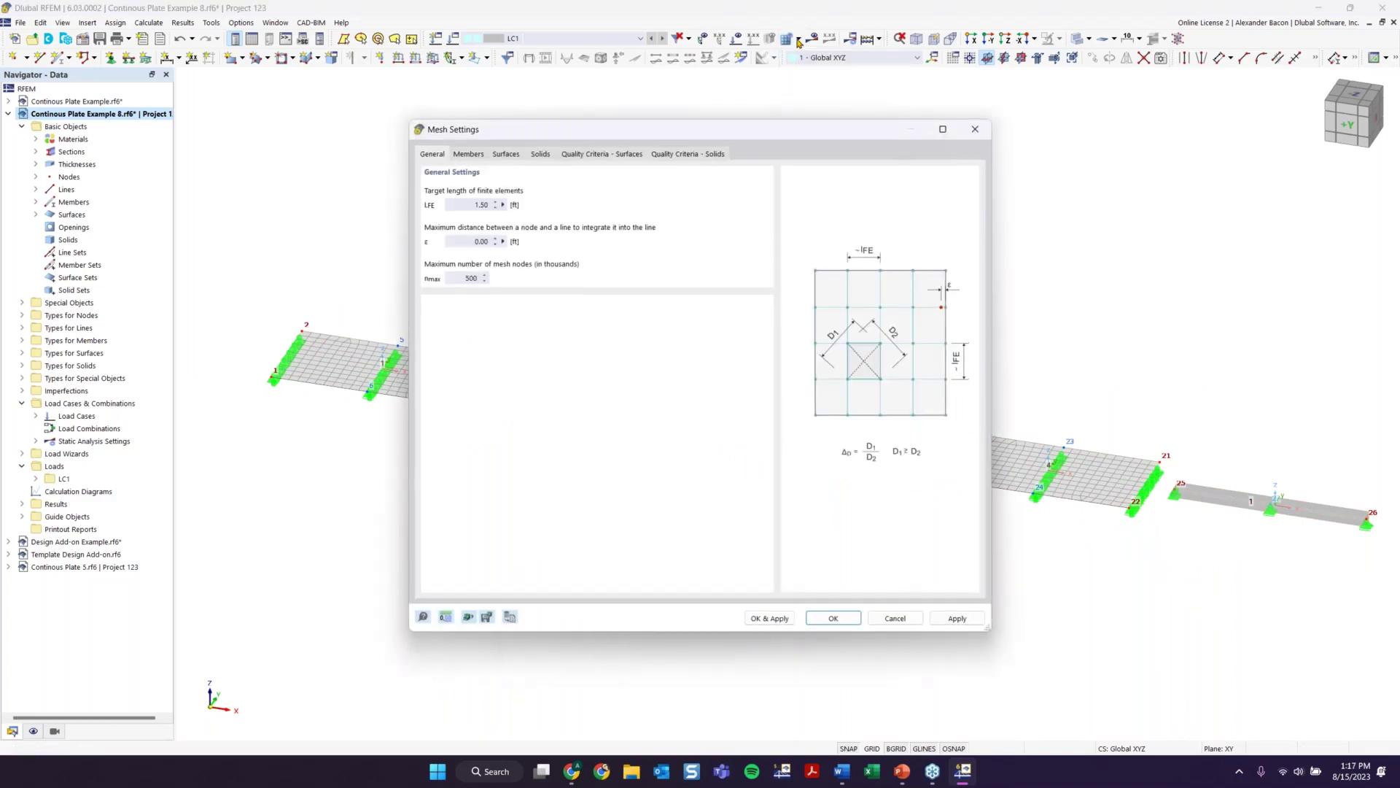
drag(644, 130, 601, 124)
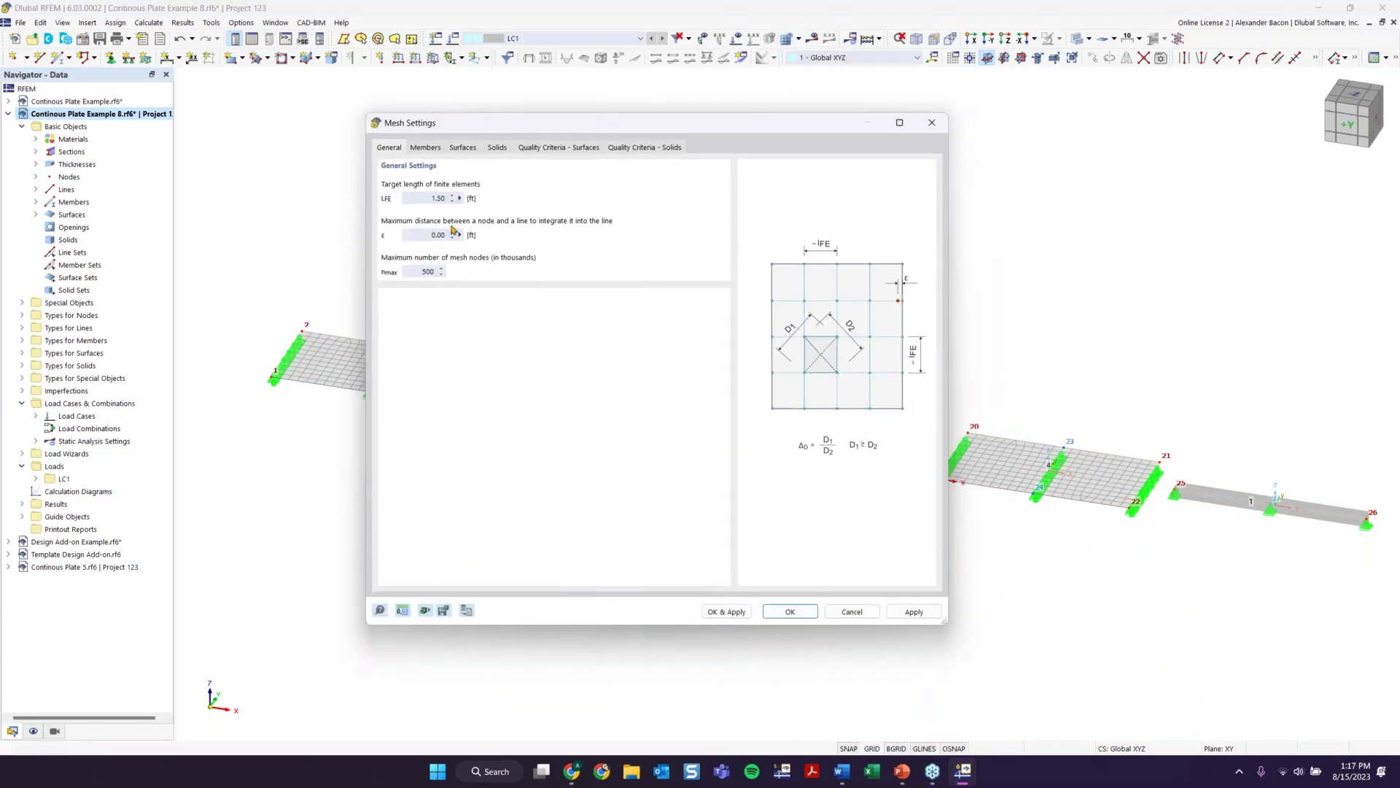
drag(423, 197, 461, 198)
click(845, 615)
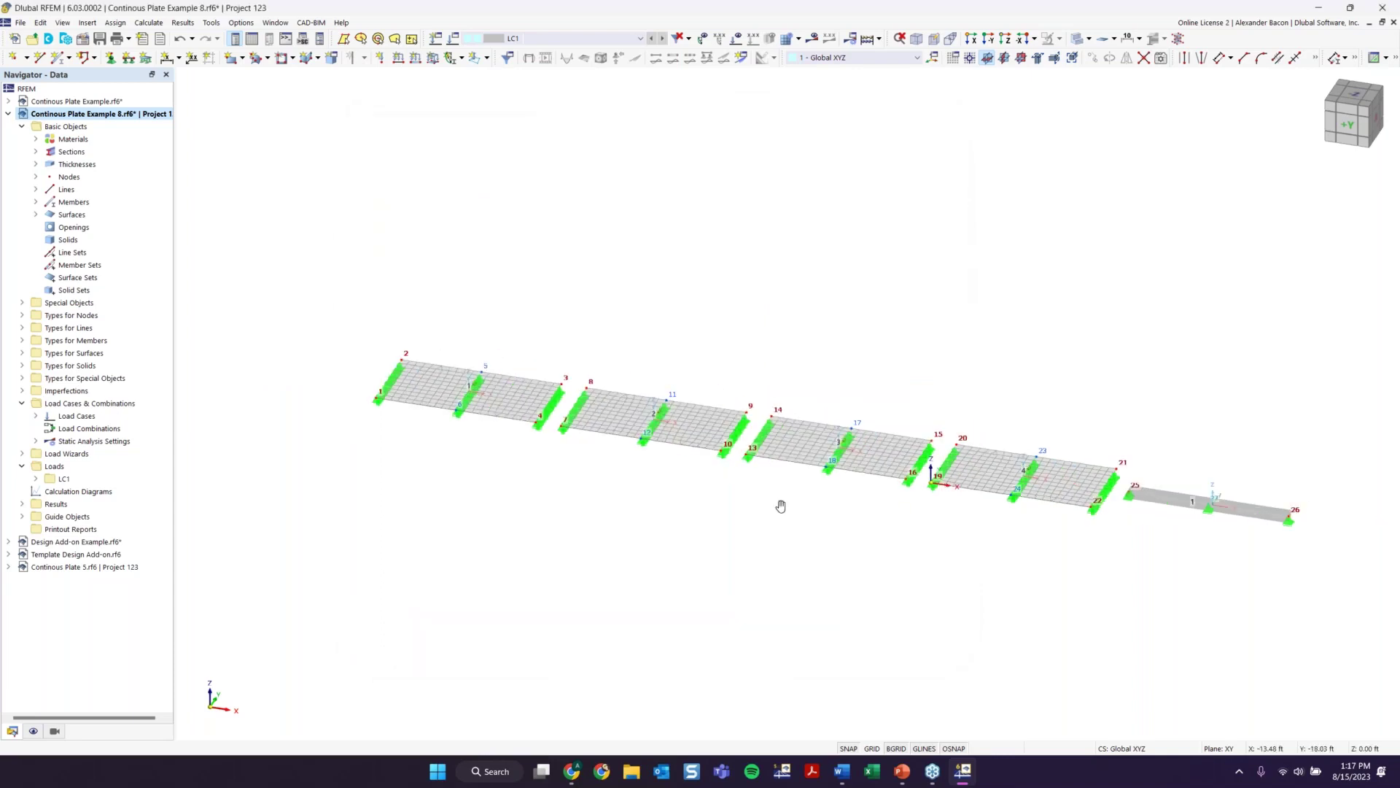
middle_drag(781, 506, 720, 495)
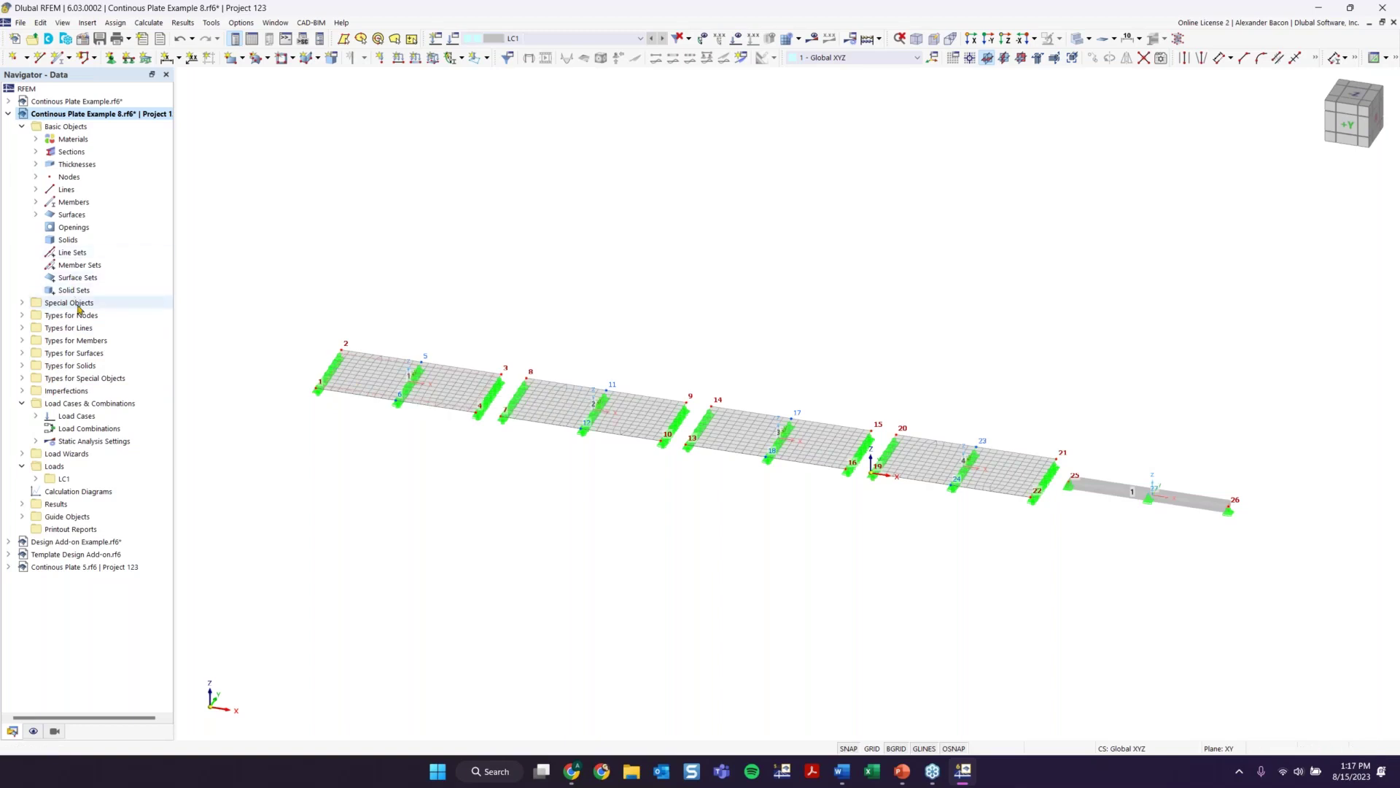
Step: Create a new surface mesh refinement with a target FE length of 7 ft
click(22, 354)
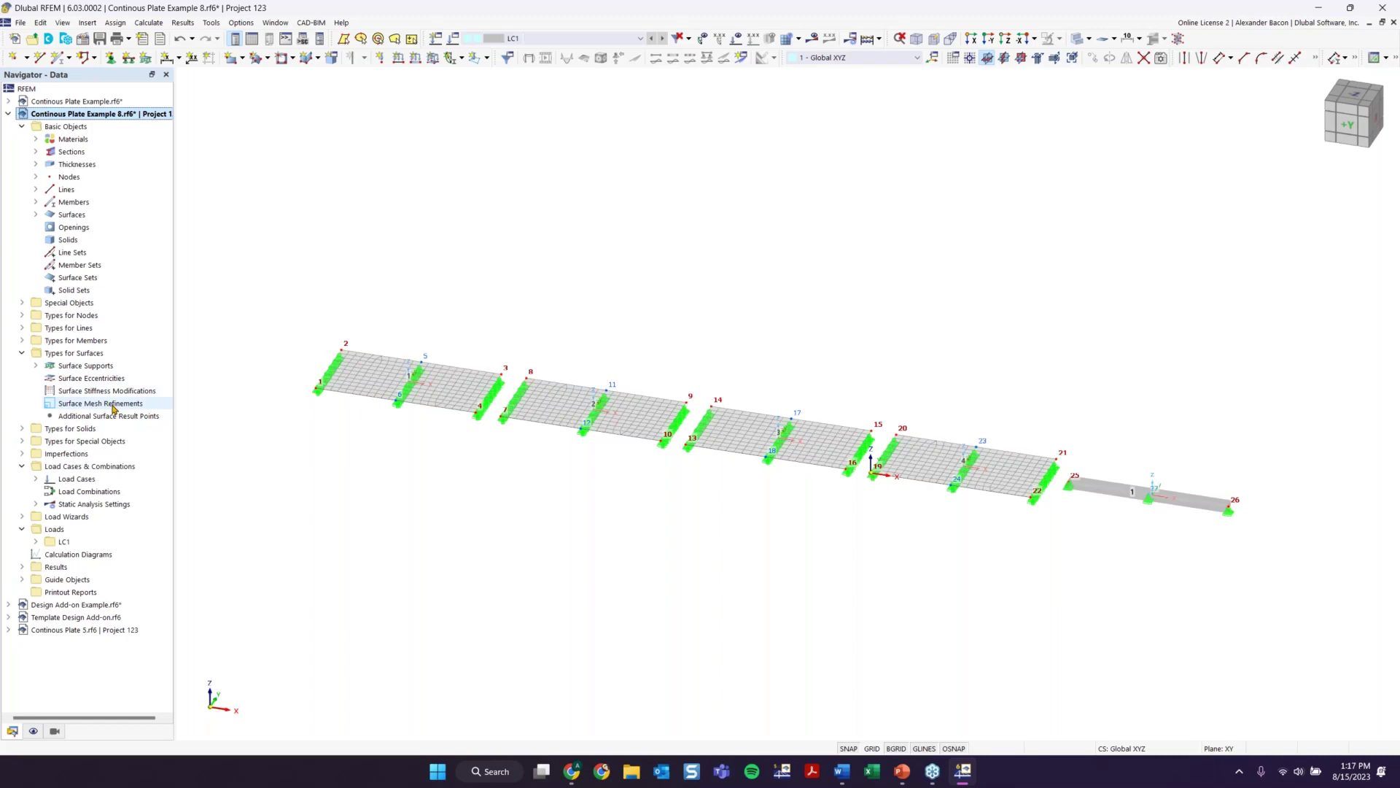
double_click(76, 406)
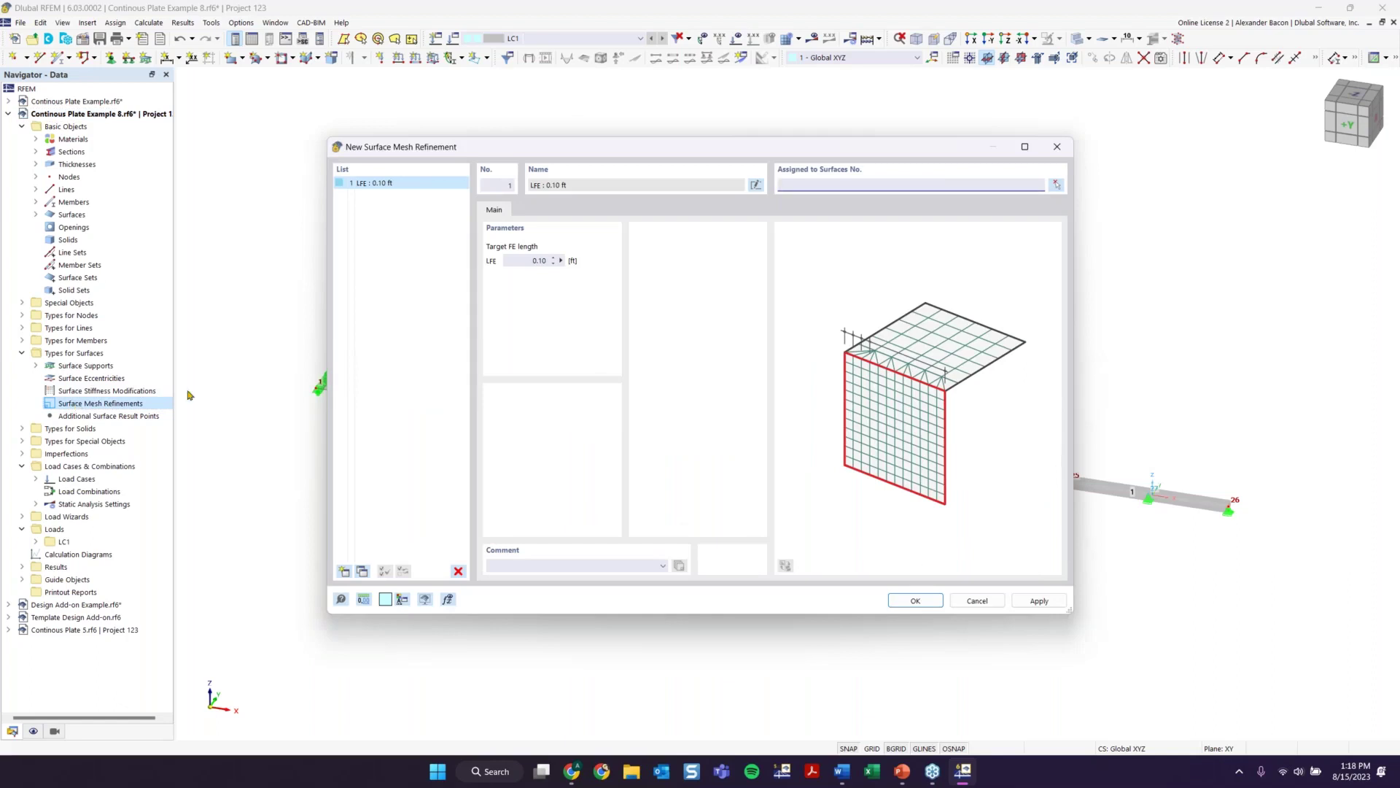
drag(494, 148, 490, 124)
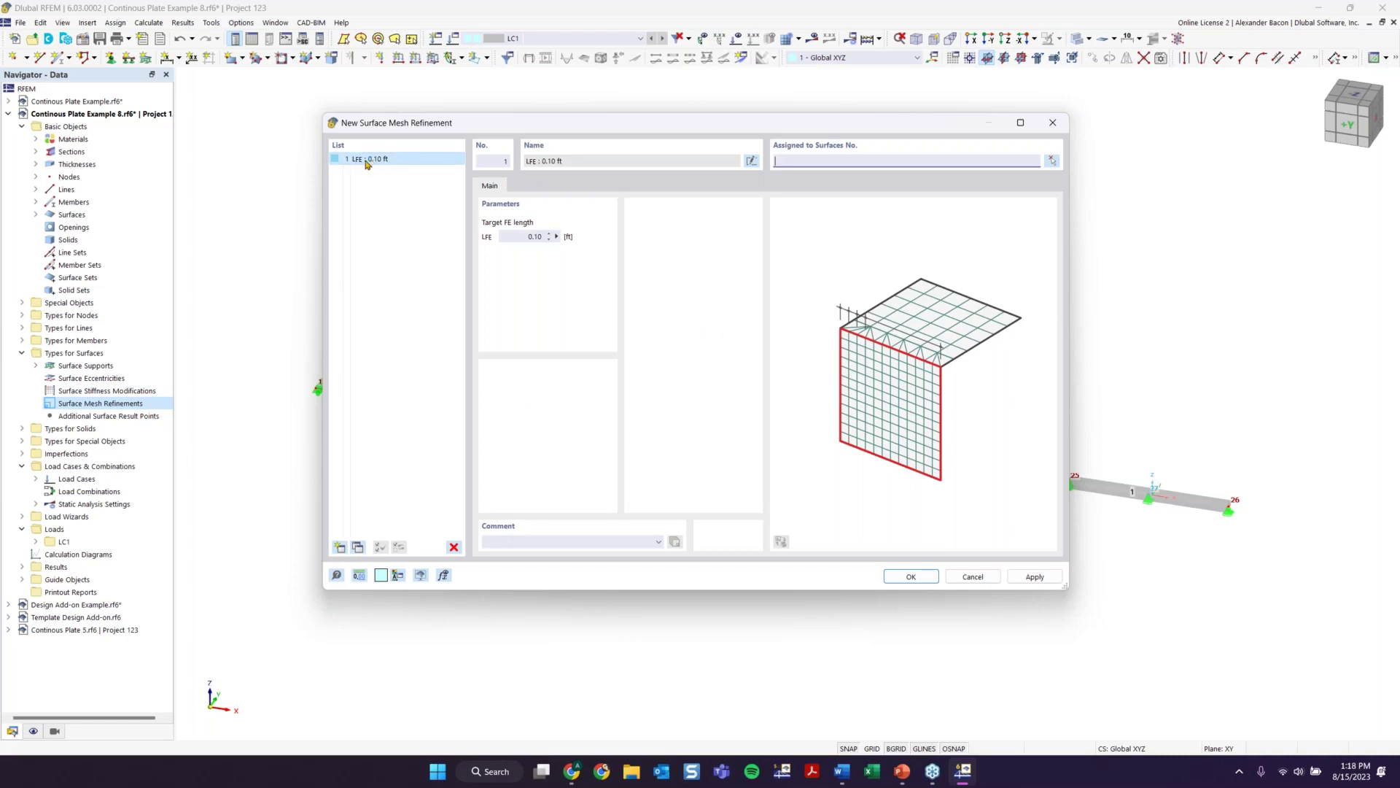
click(520, 235)
text(7.)
Step: Add a second and a third surface mesh refinement with target FE lengths of 4 ft and 1.25 ft
click(340, 548)
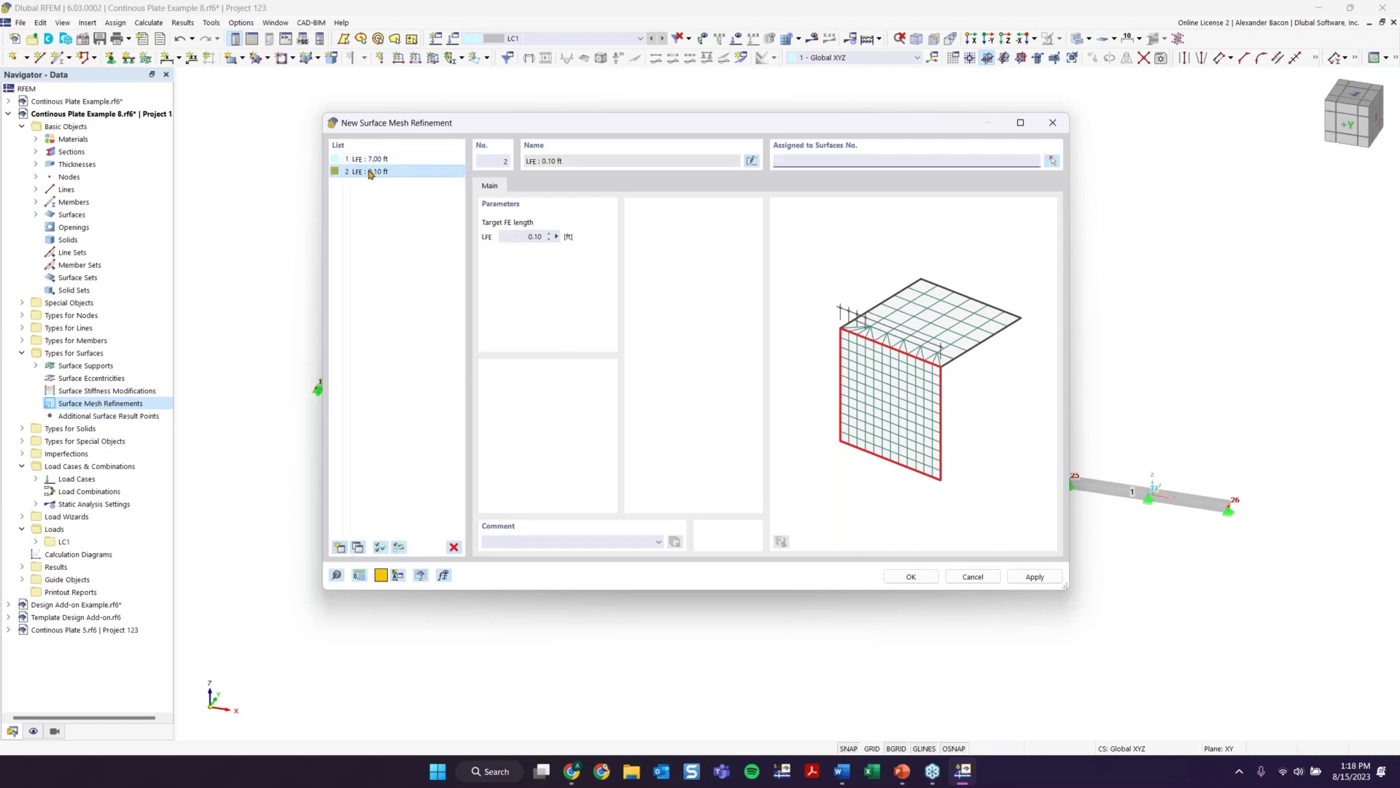
click(536, 237)
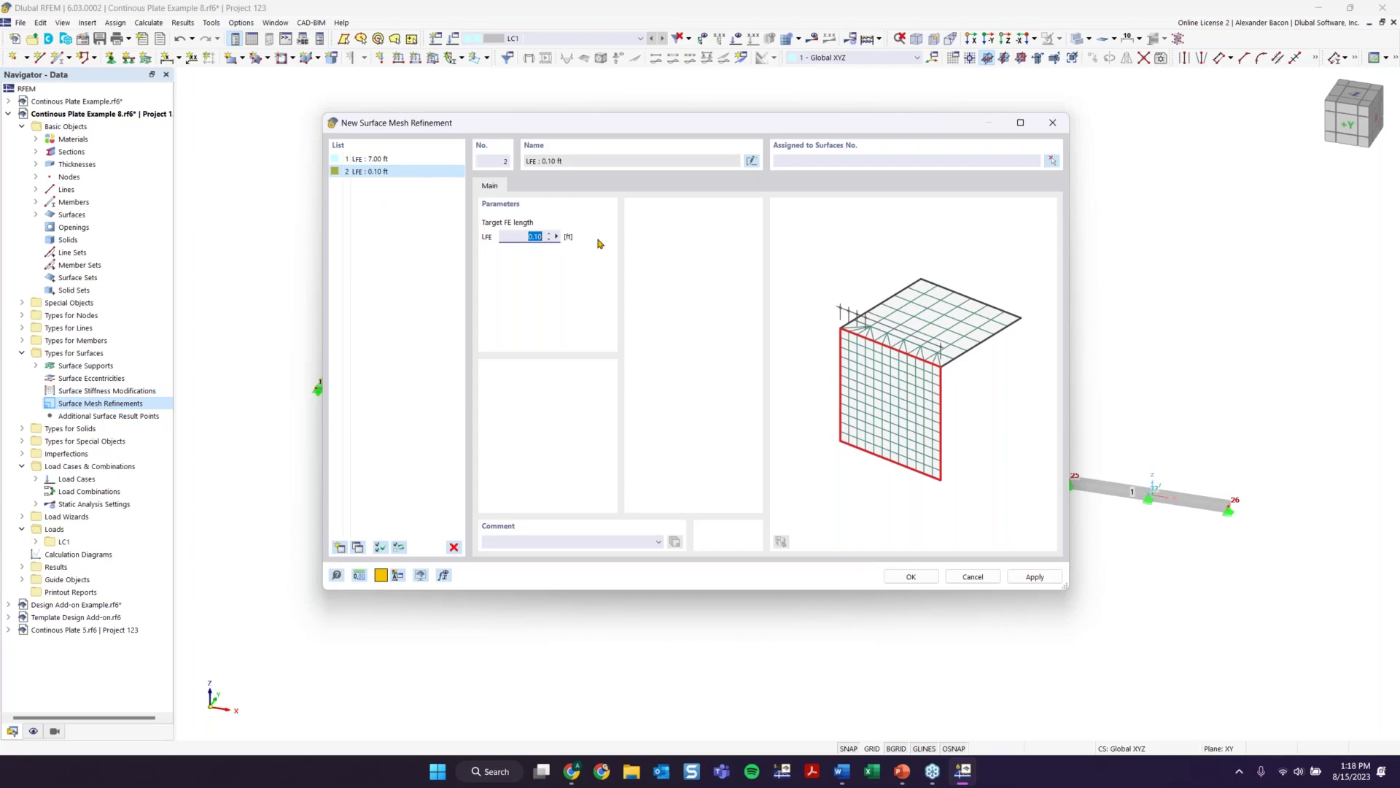
text(4)
key(Tab)
click(340, 547)
click(534, 237)
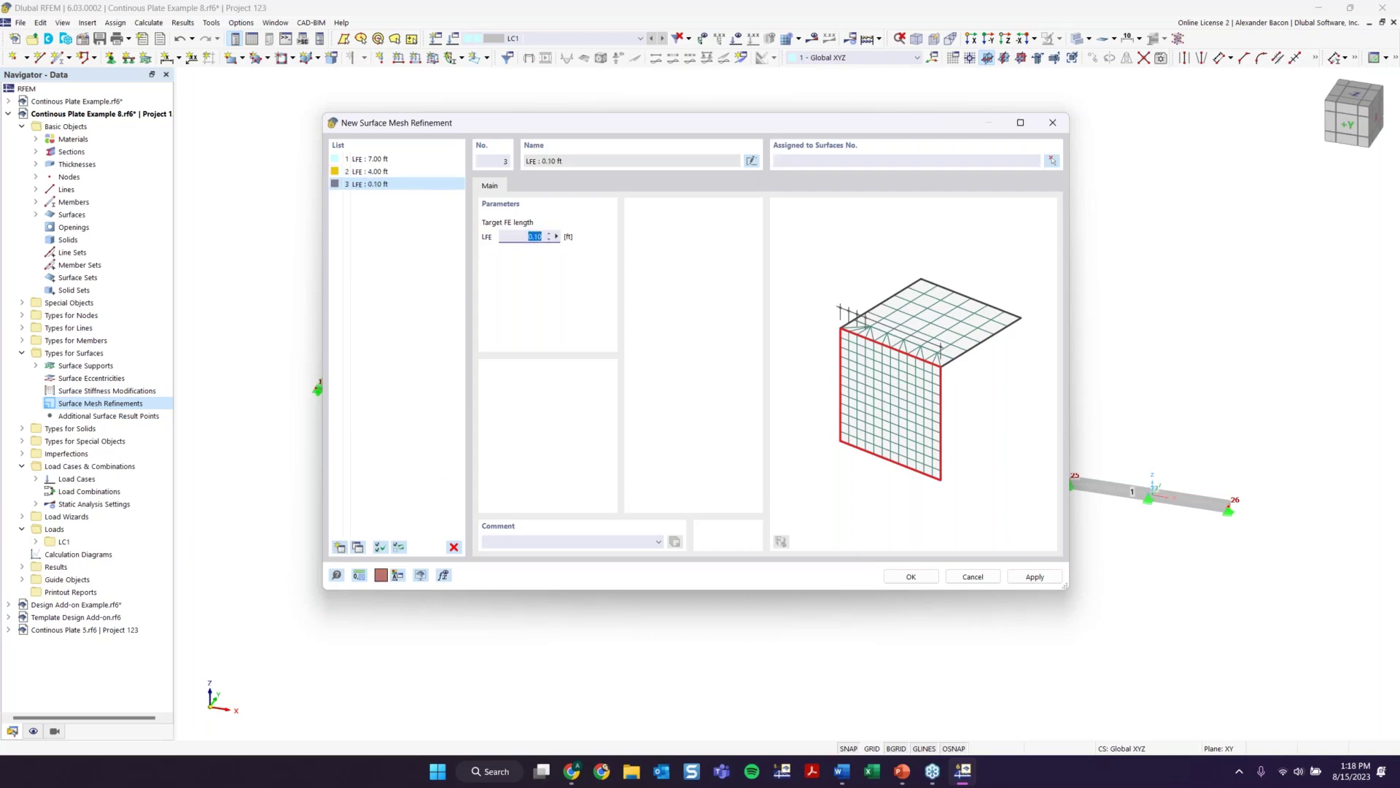
text(1.25)
Step: Add a fourth surface mesh refinement with a 0.40 ft target FE length, clear its surface assignment, and save all four refinements
click(340, 547)
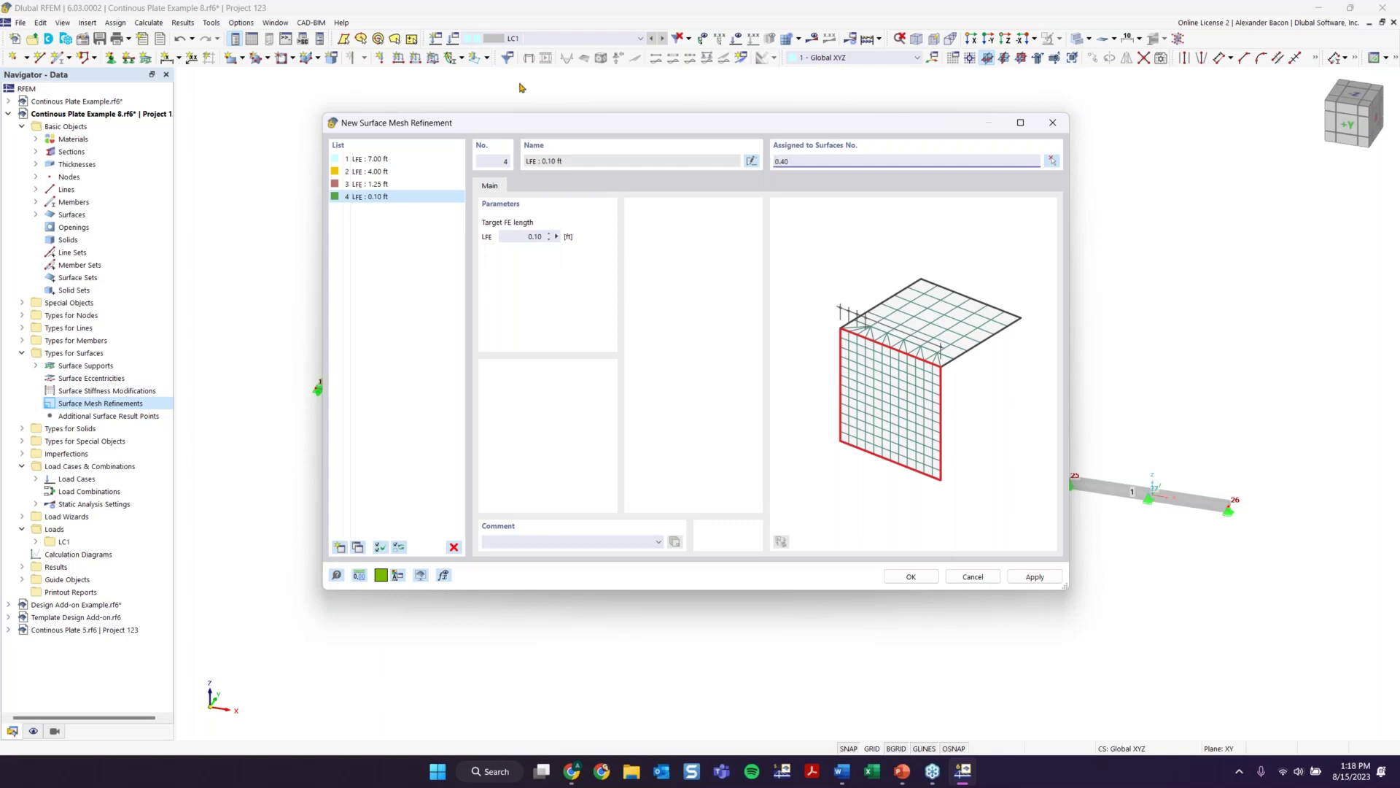
click(529, 237)
text(0.40)
click(452, 290)
click(921, 575)
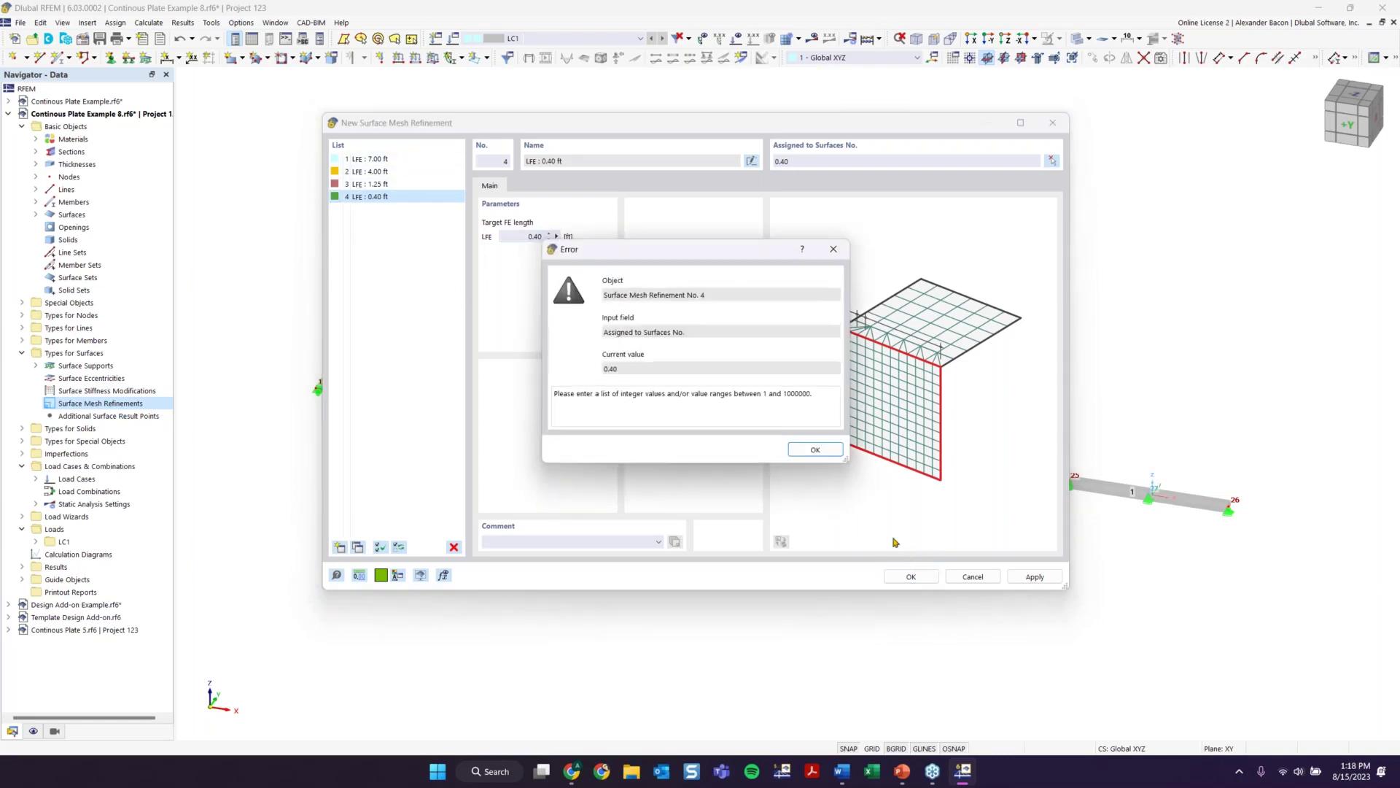
click(815, 449)
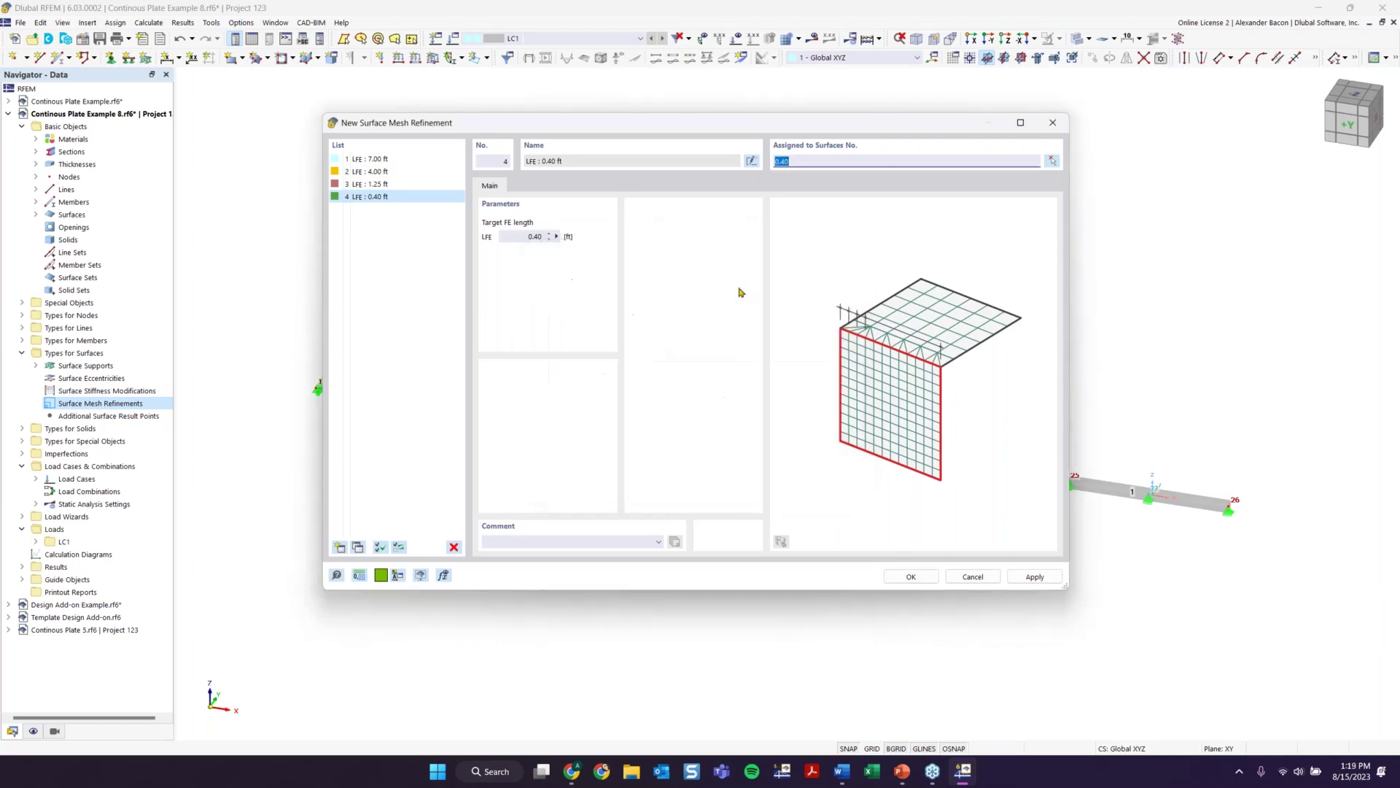
double_click(798, 163)
key(BackSpace)
click(895, 578)
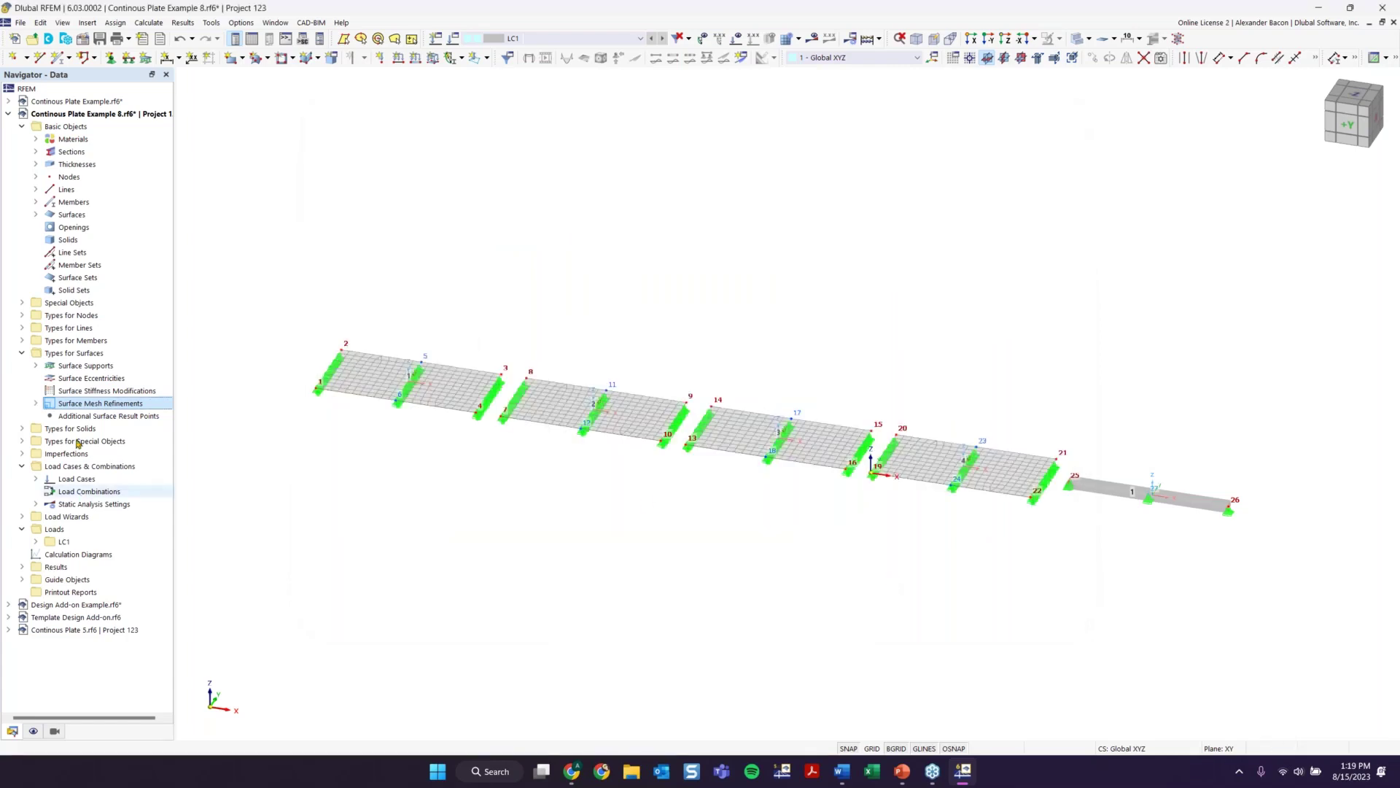
Step: Assign the 7.00 ft surface mesh refinement to surface 1, the first plate, by picking it in the model
click(36, 403)
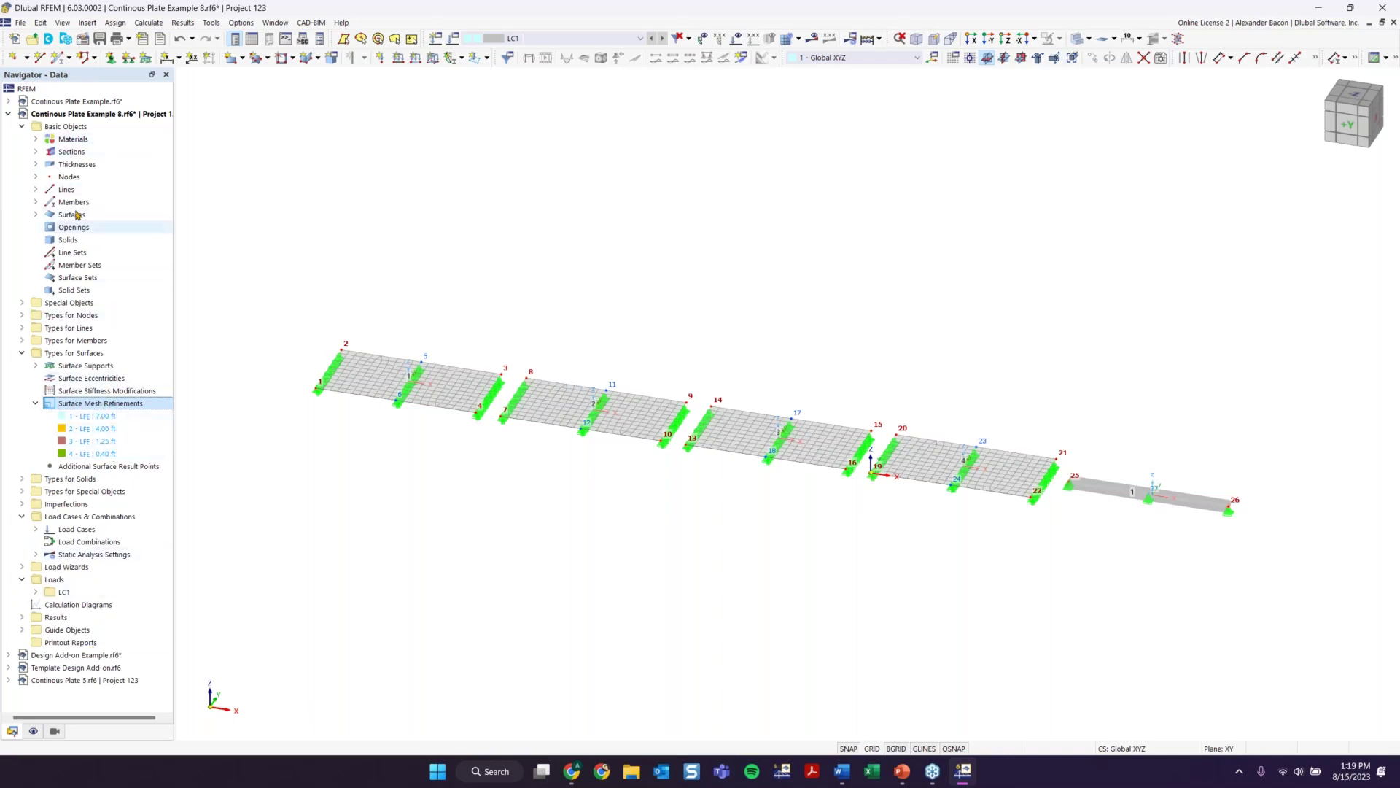
click(108, 419)
click(110, 428)
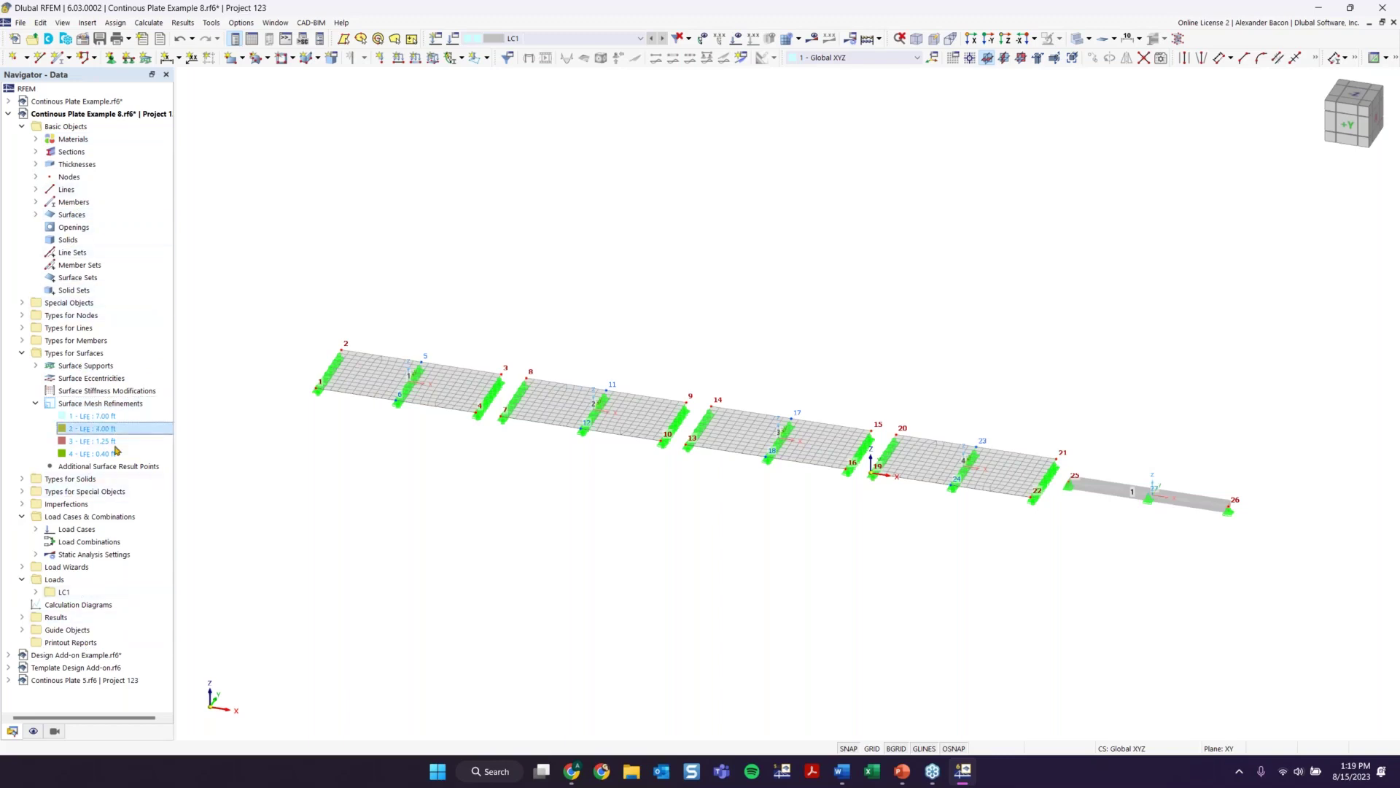
click(115, 443)
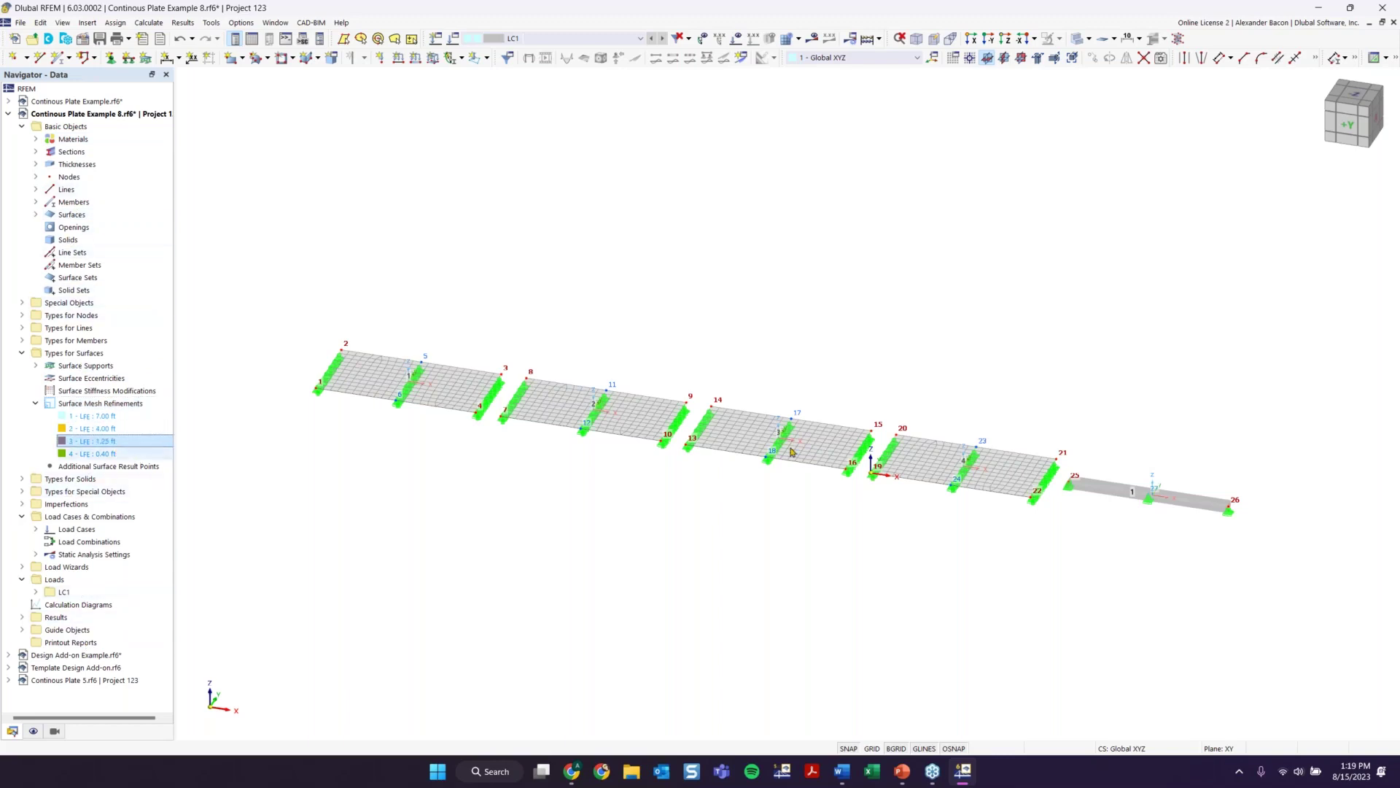
click(102, 417)
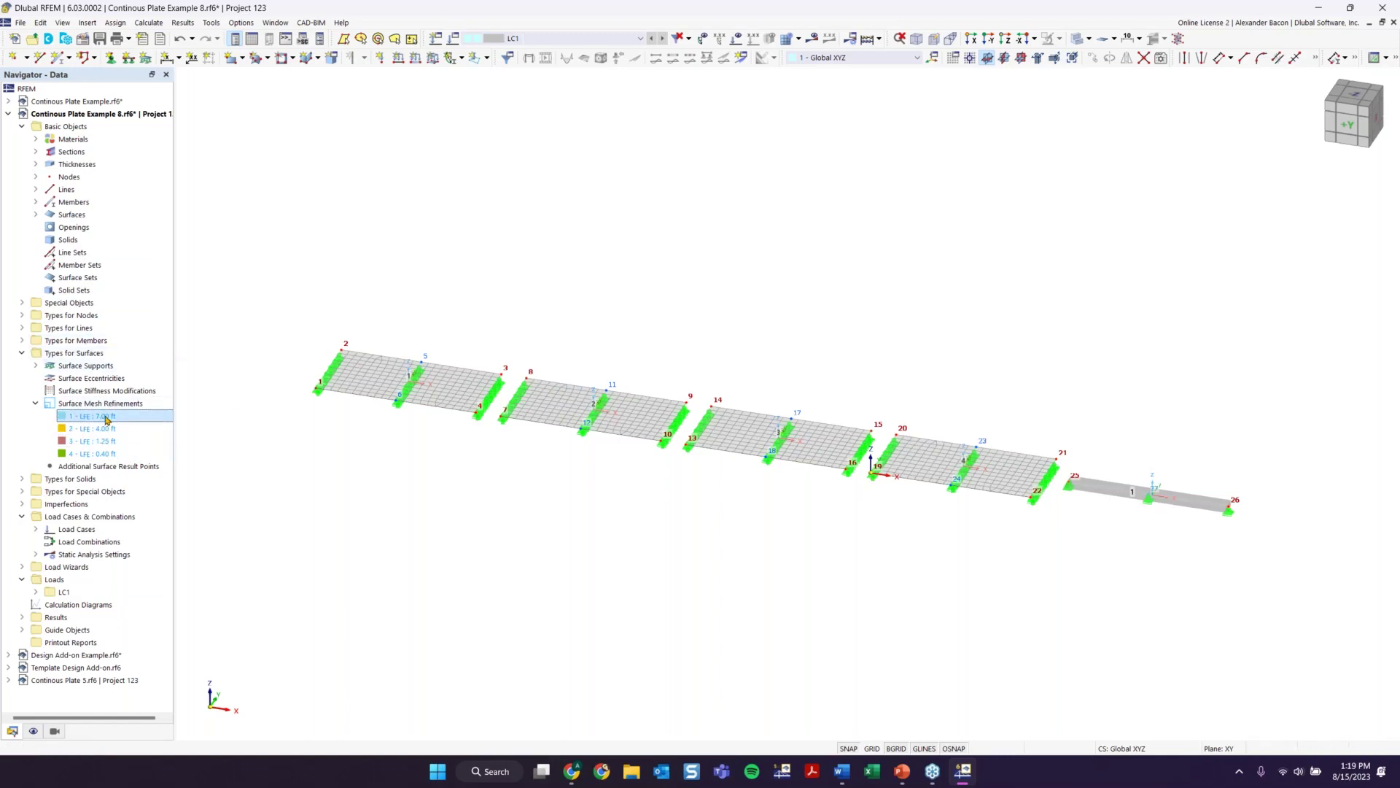
double_click(106, 417)
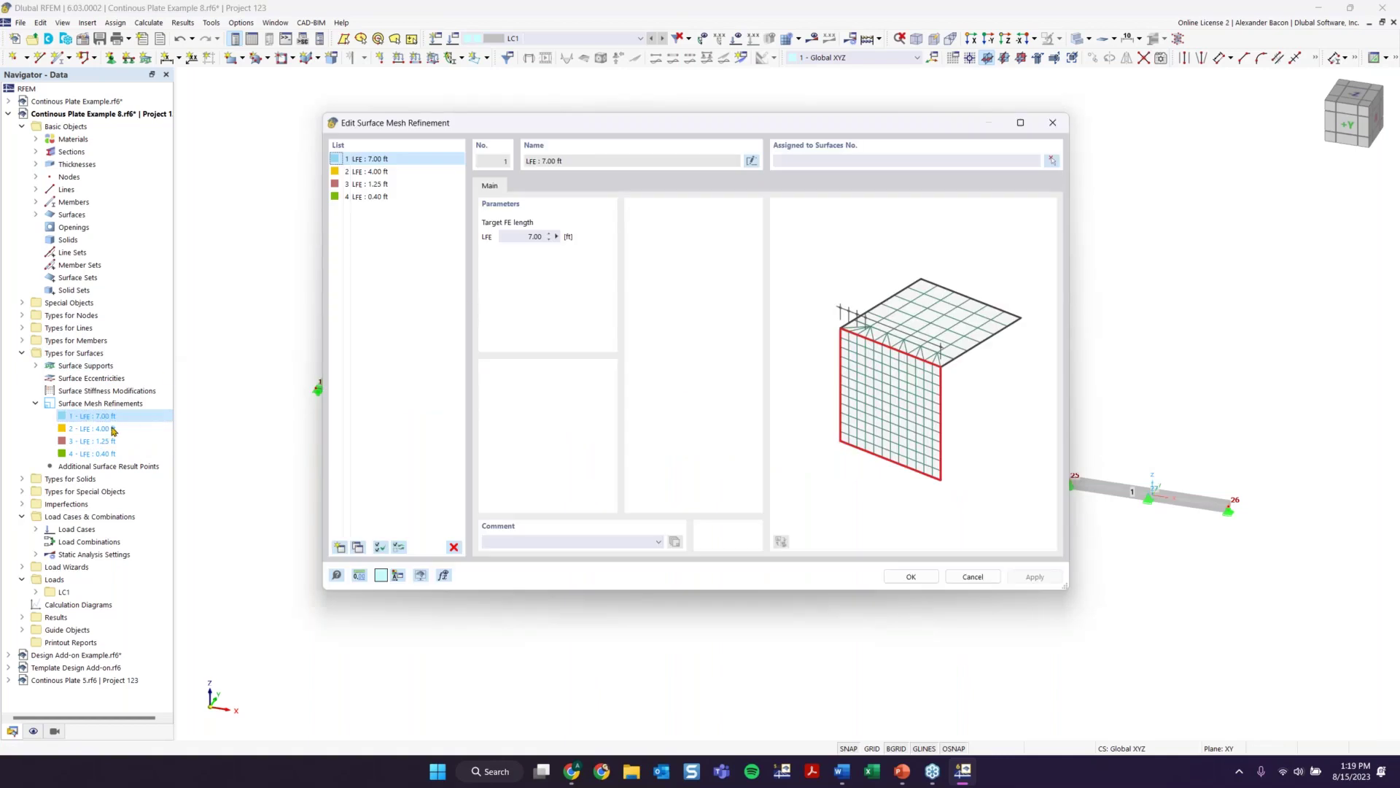
click(393, 159)
click(840, 161)
drag(825, 130, 719, 158)
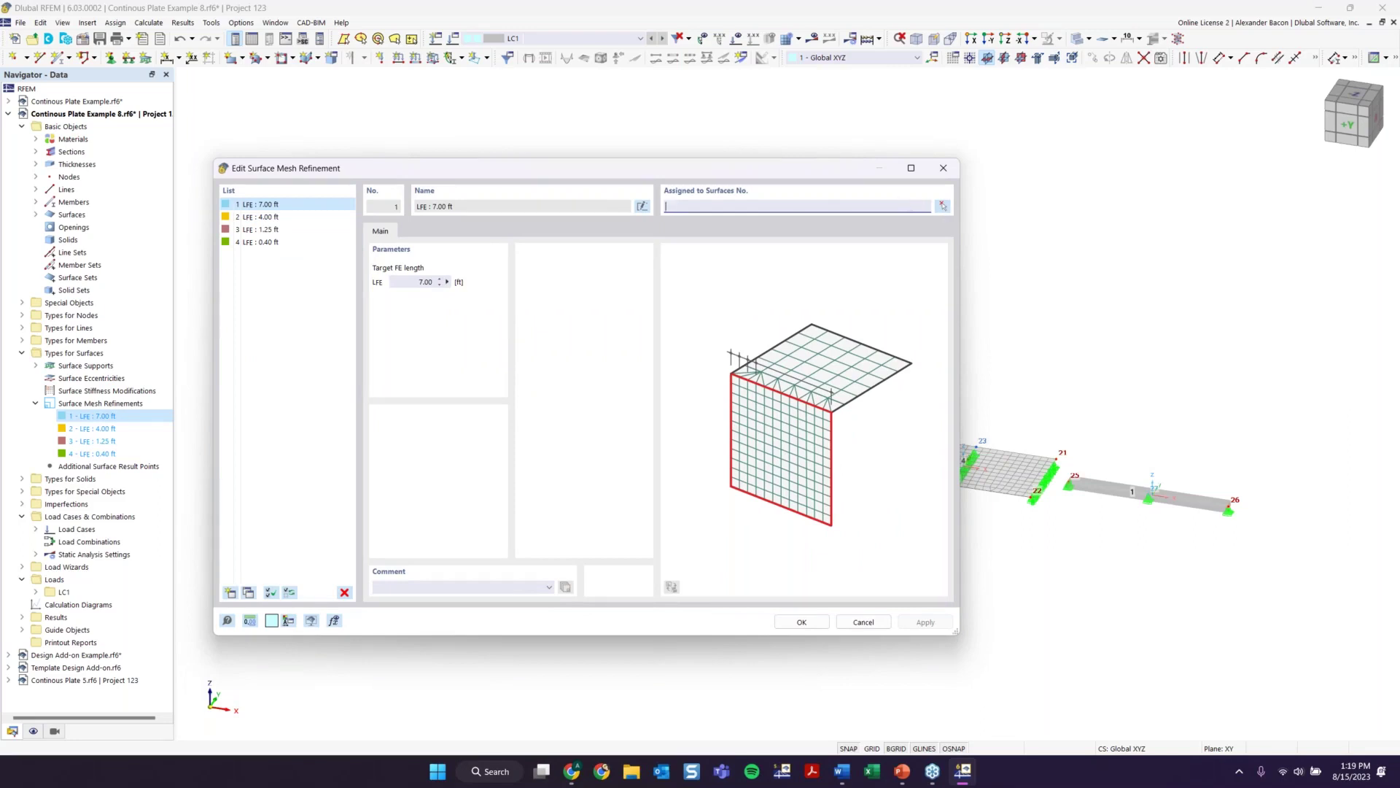
click(944, 209)
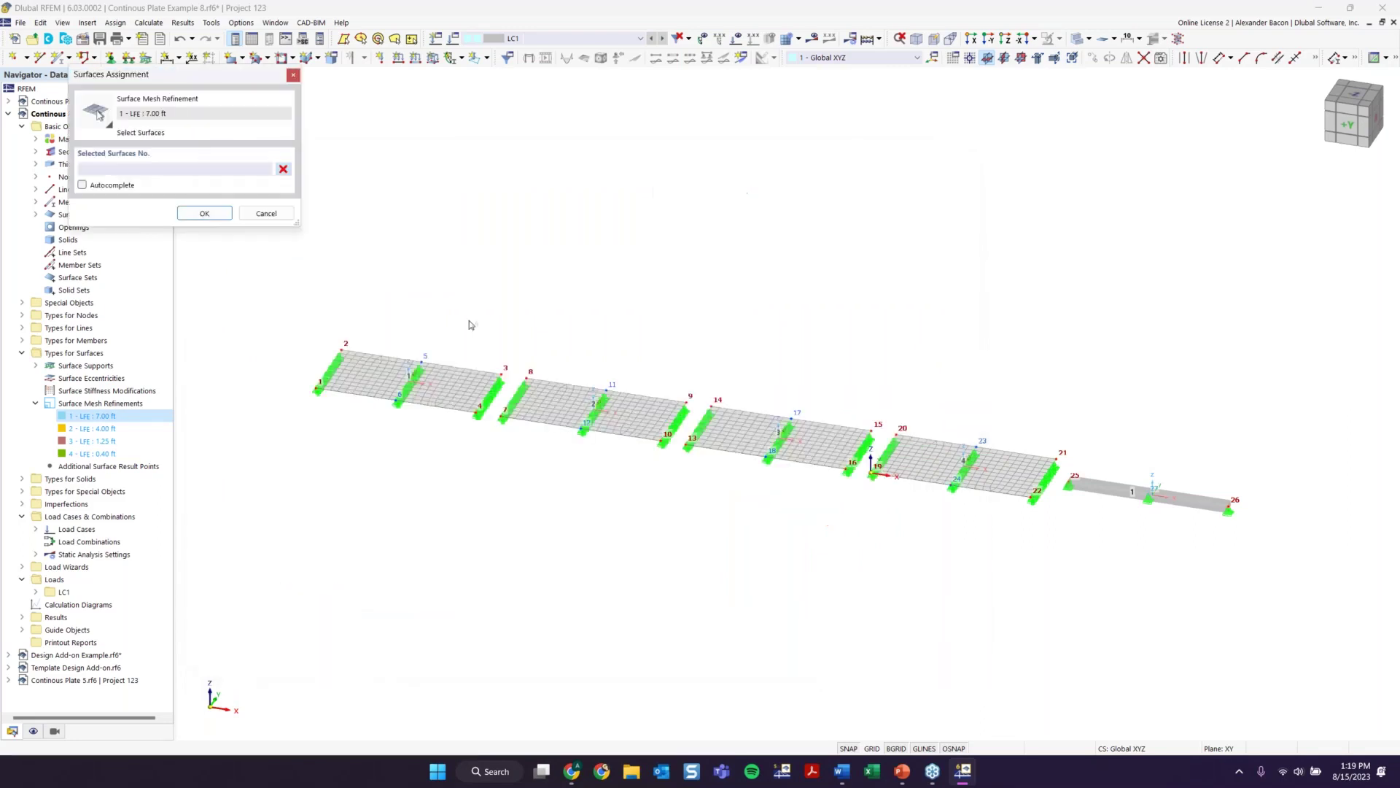
click(448, 395)
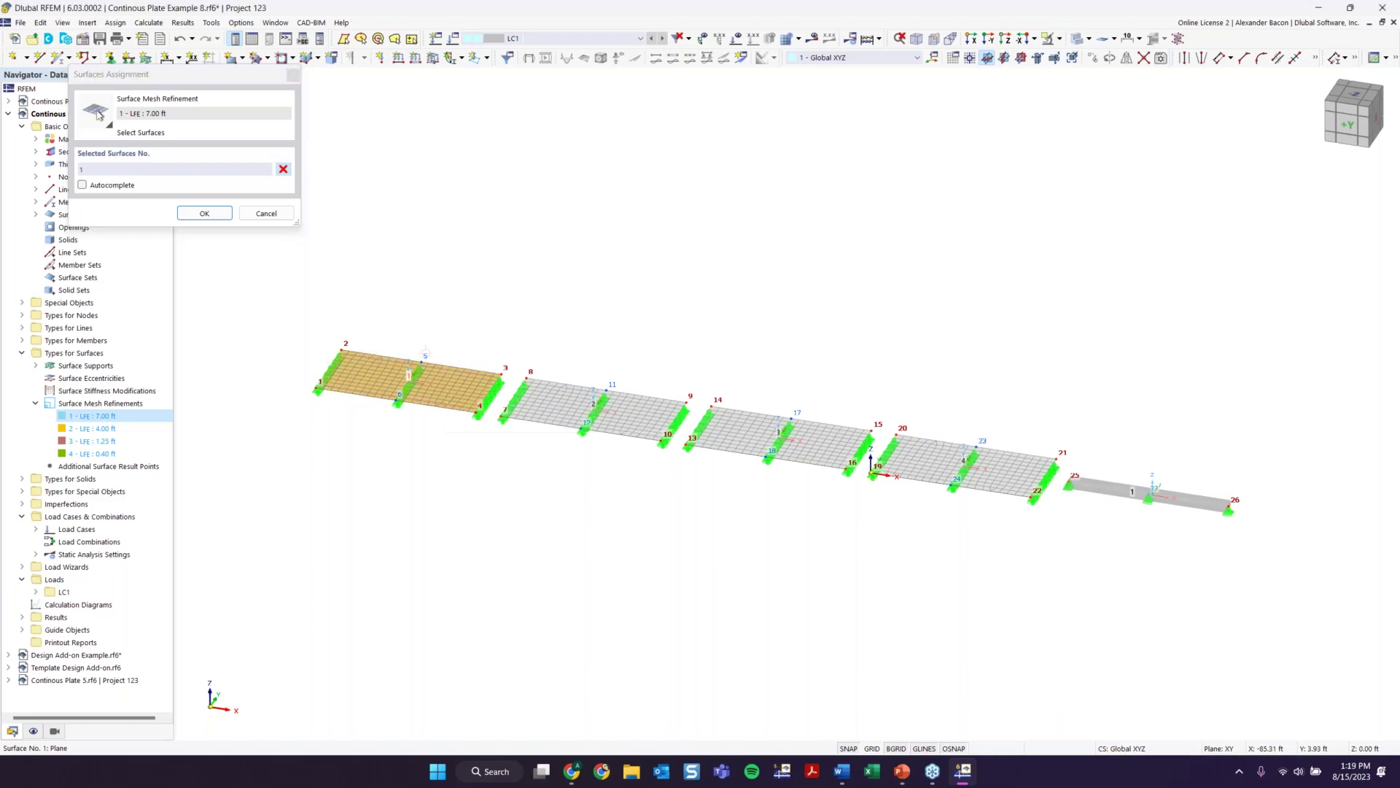
click(204, 213)
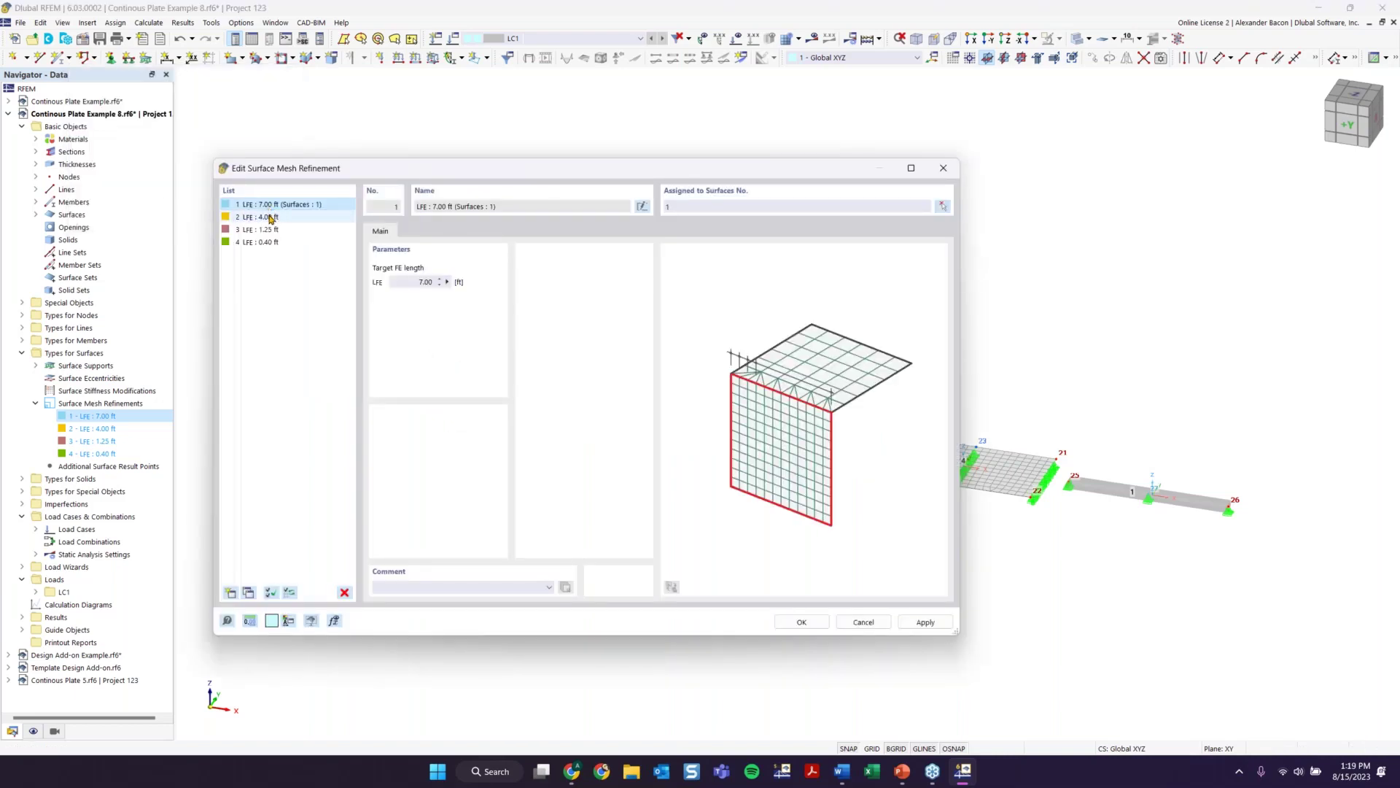
Step: Assign the 4.00 ft mesh refinement to surface 2 and the 1.25 ft refinement to surface 3
click(262, 218)
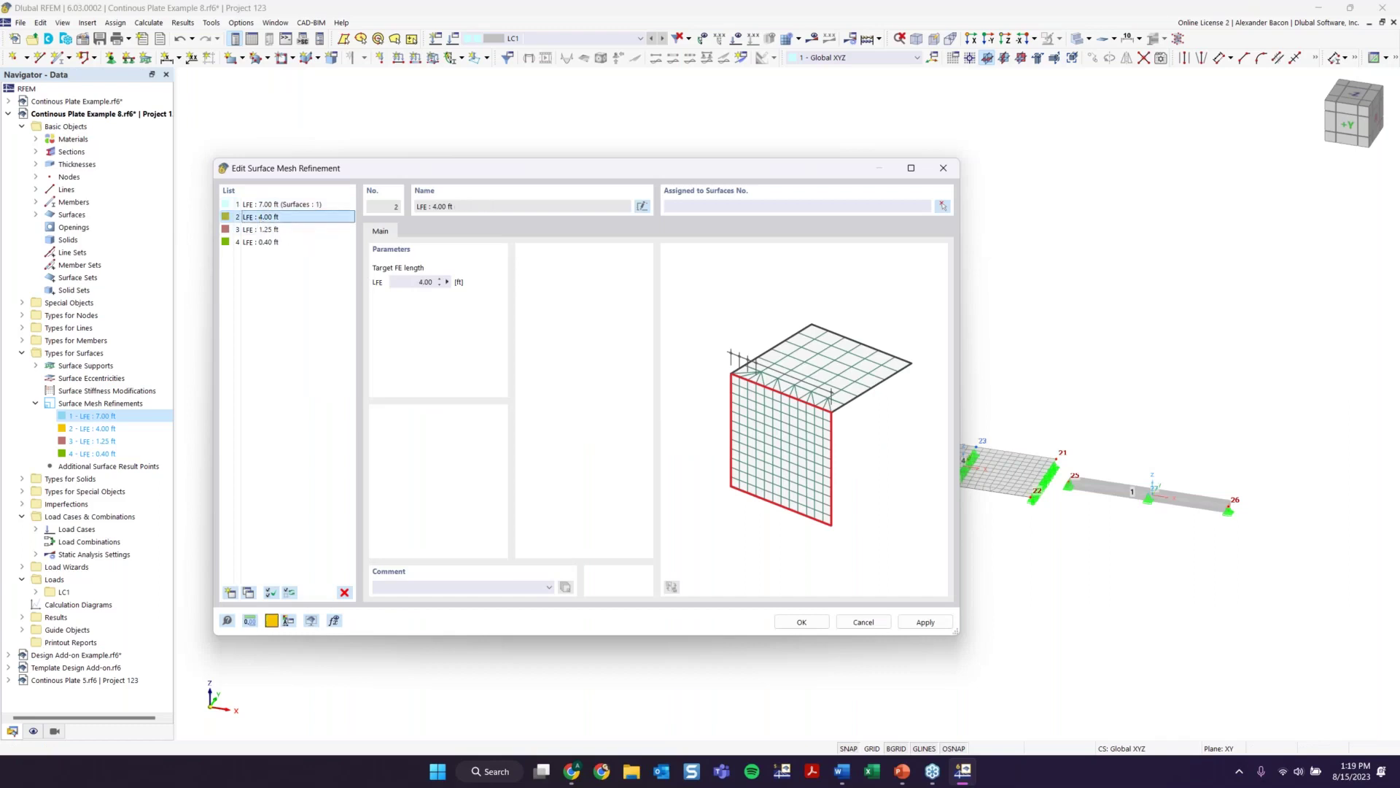
click(674, 206)
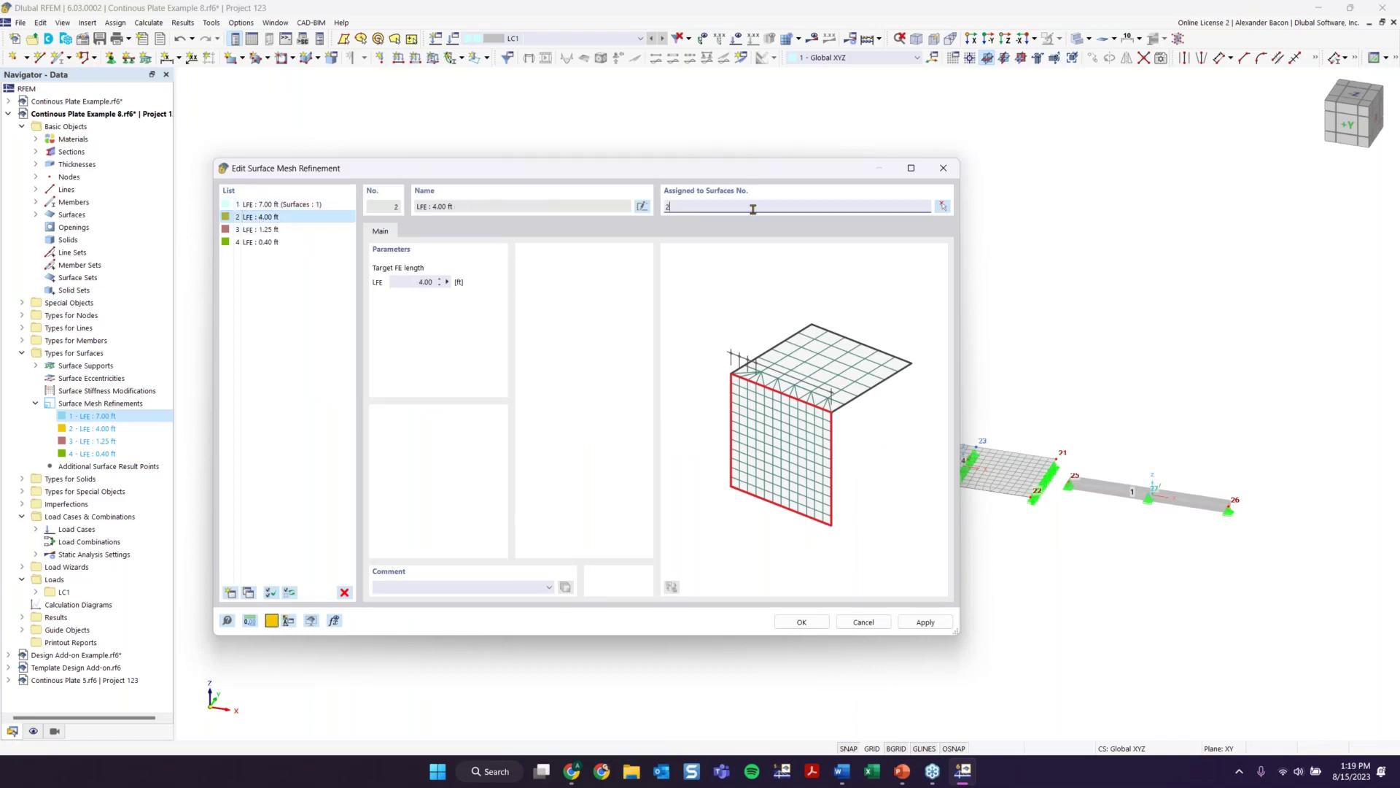
text(2)
click(343, 230)
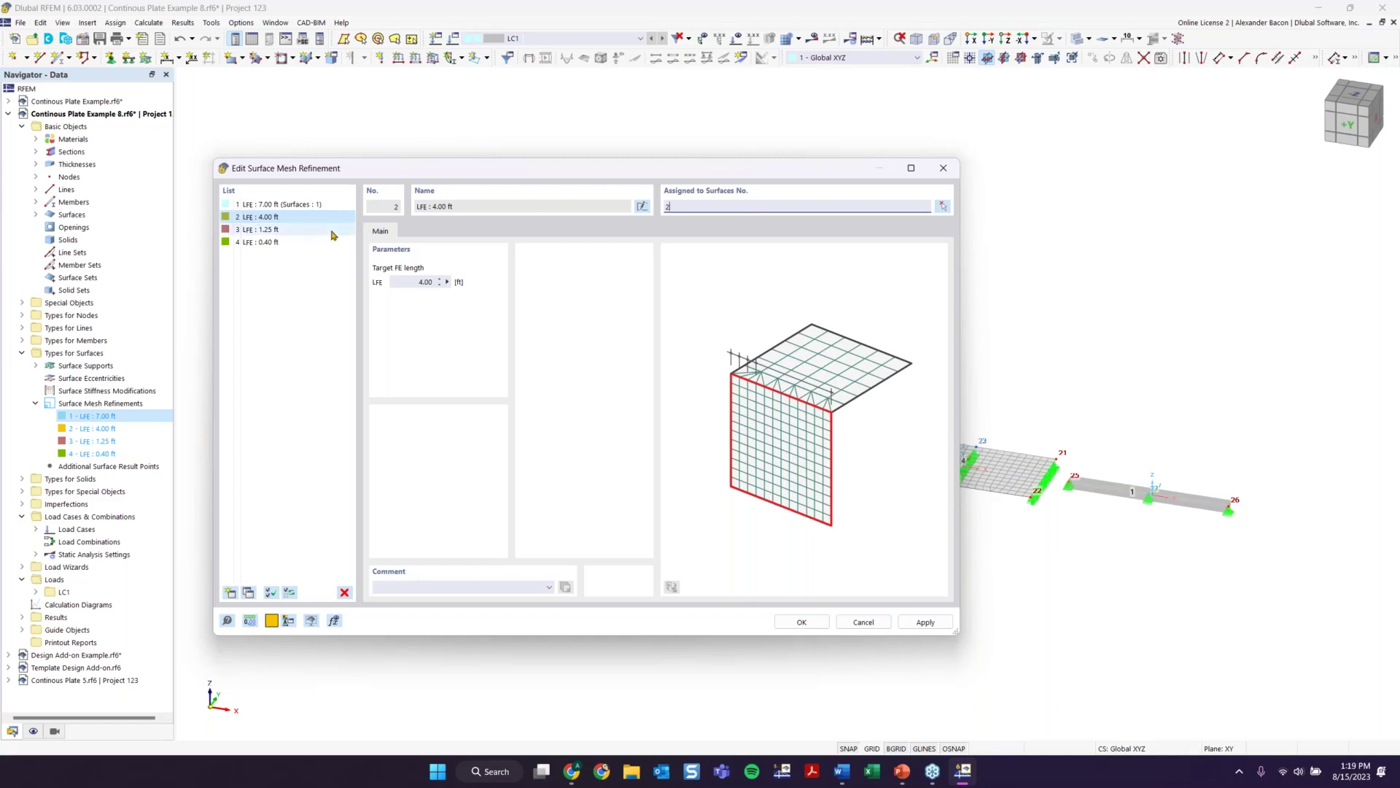
click(694, 207)
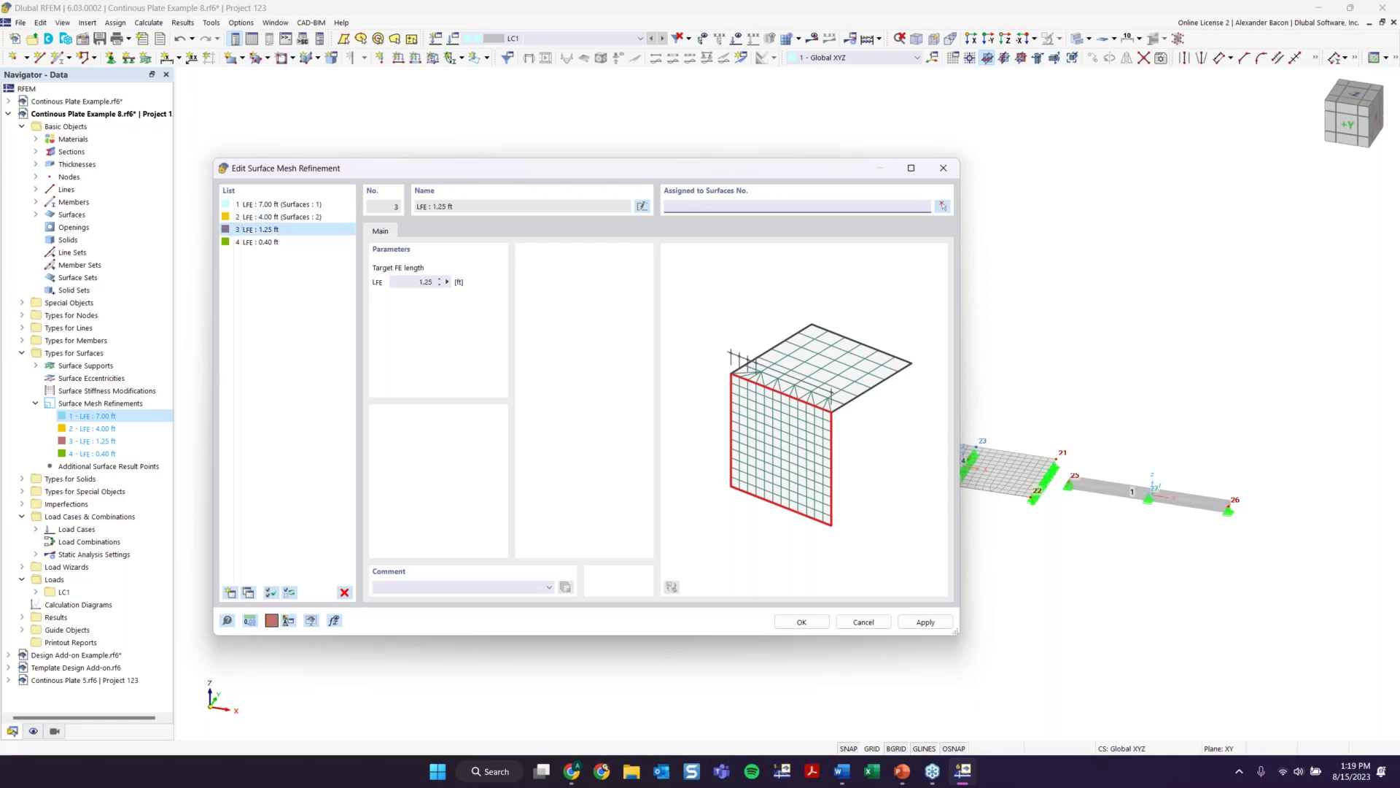
Step: Assign the 0.40 ft mesh refinement to surface 4 and save the assignments, accepting deletion of the existing mesh
click(347, 243)
click(718, 206)
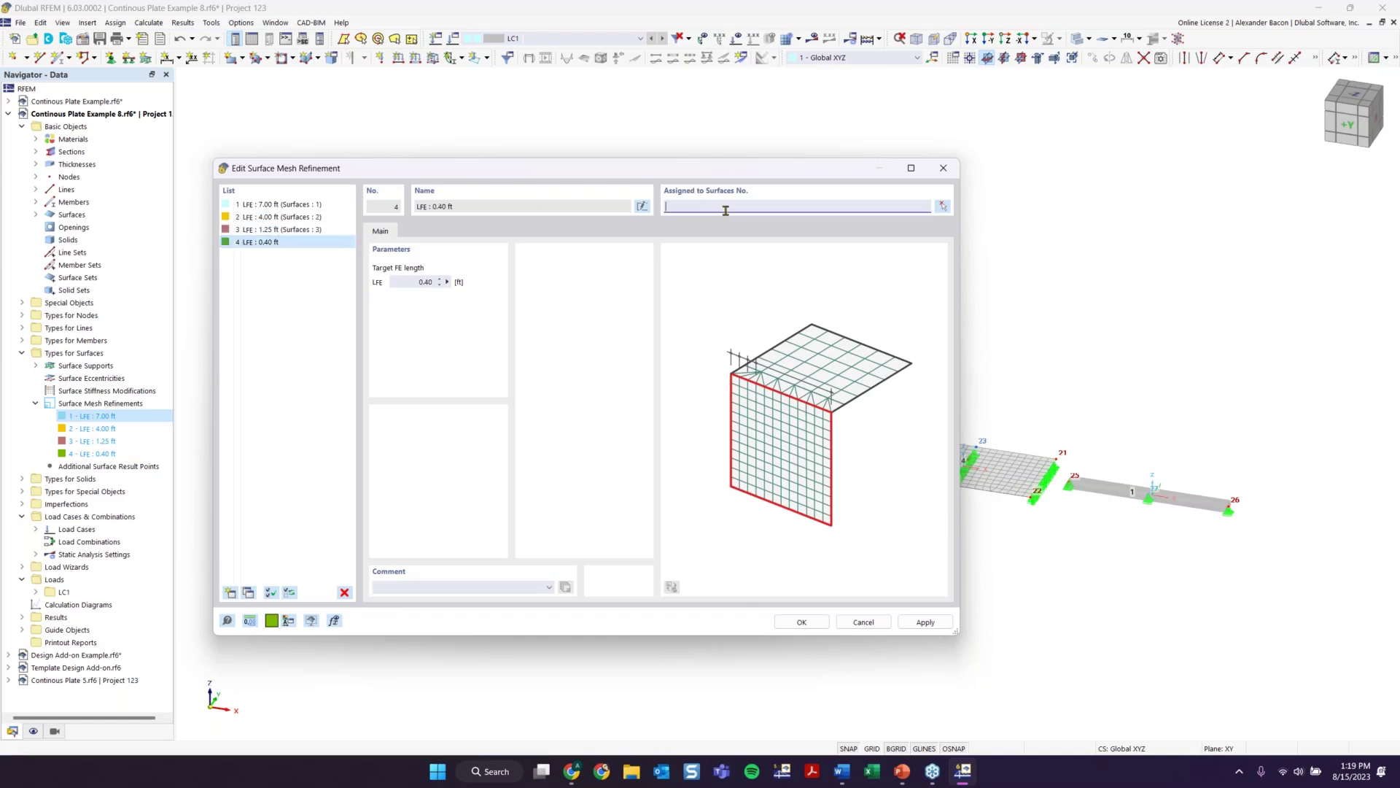
text(4)
click(820, 622)
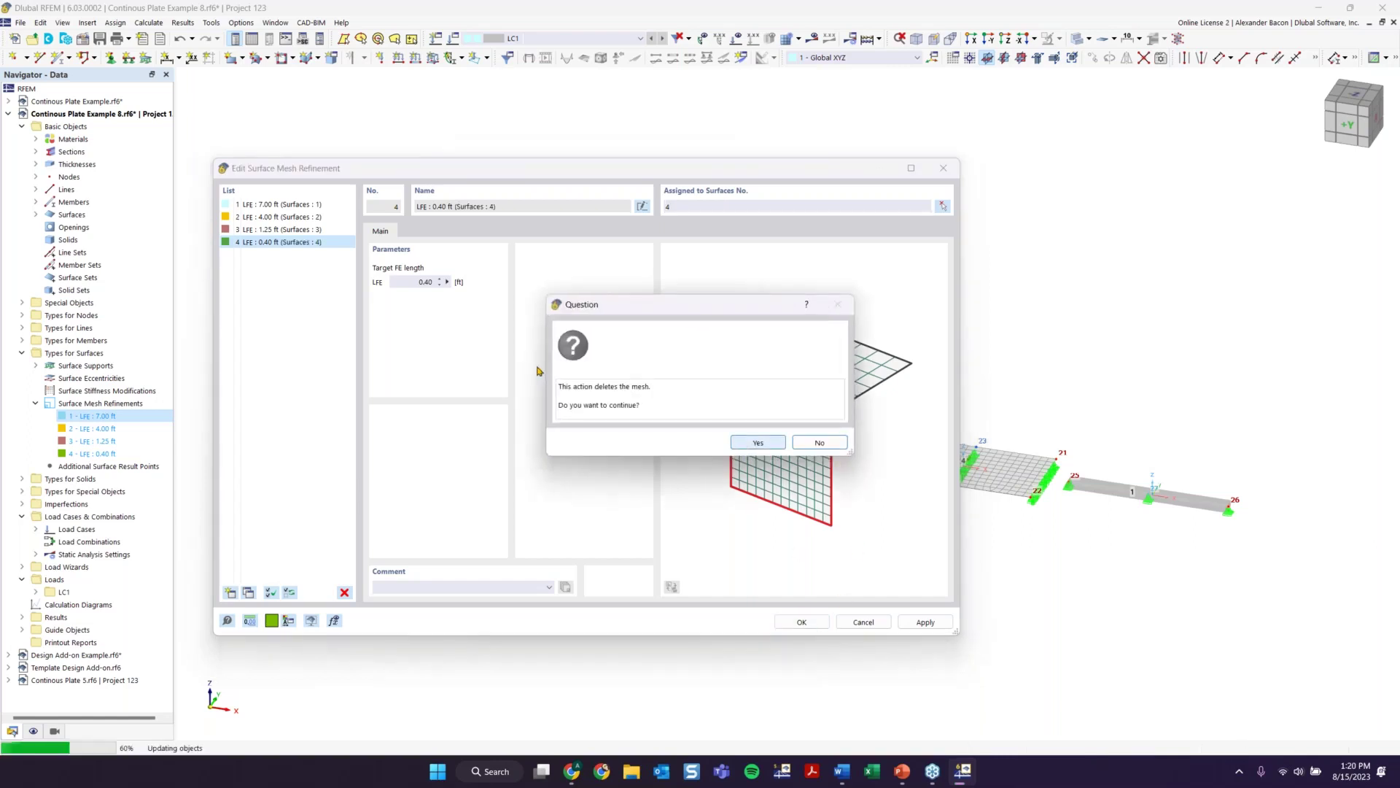
click(766, 443)
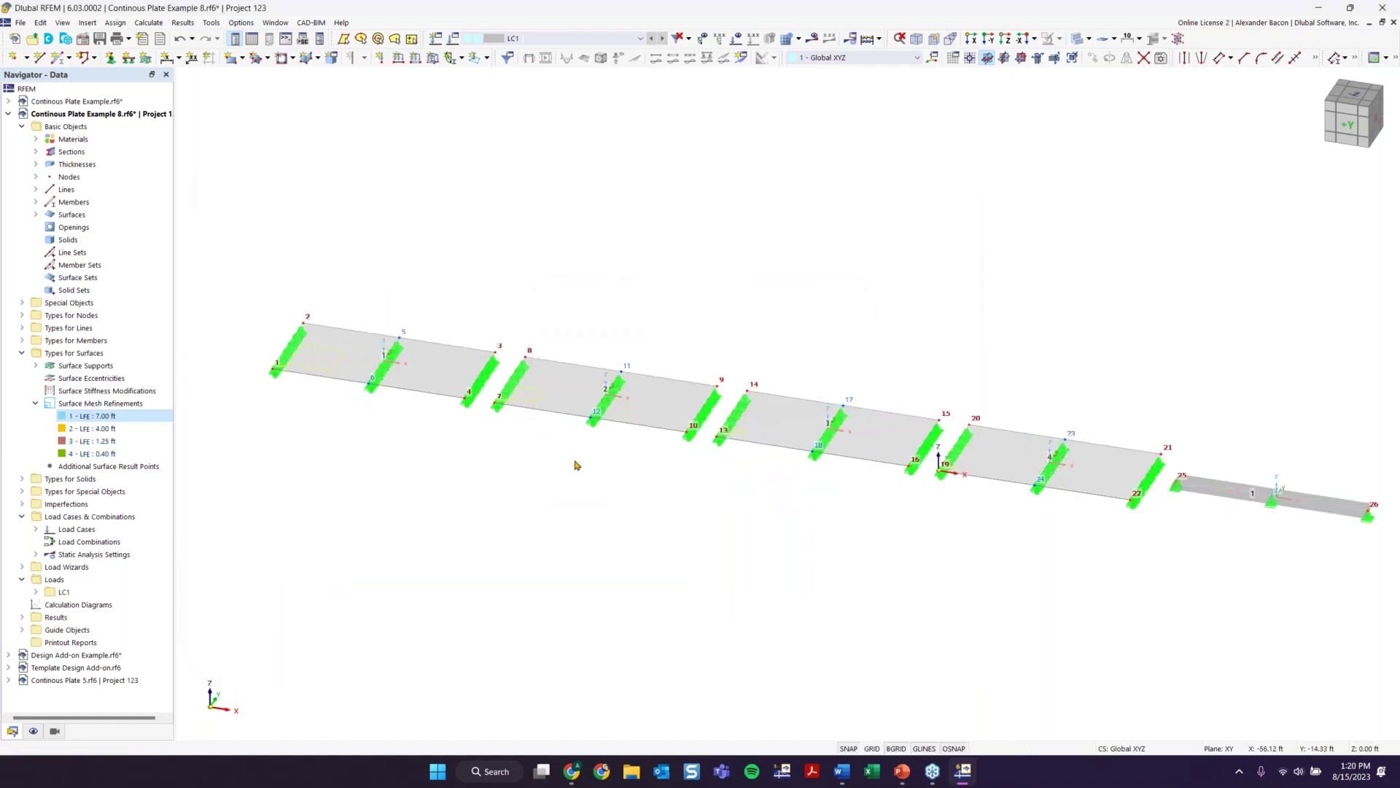
Step: Examine the mesh refinement symbols on the four plates and compare the plates with the neighbouring beam
ctrl+middle_drag(574, 462, 630, 502)
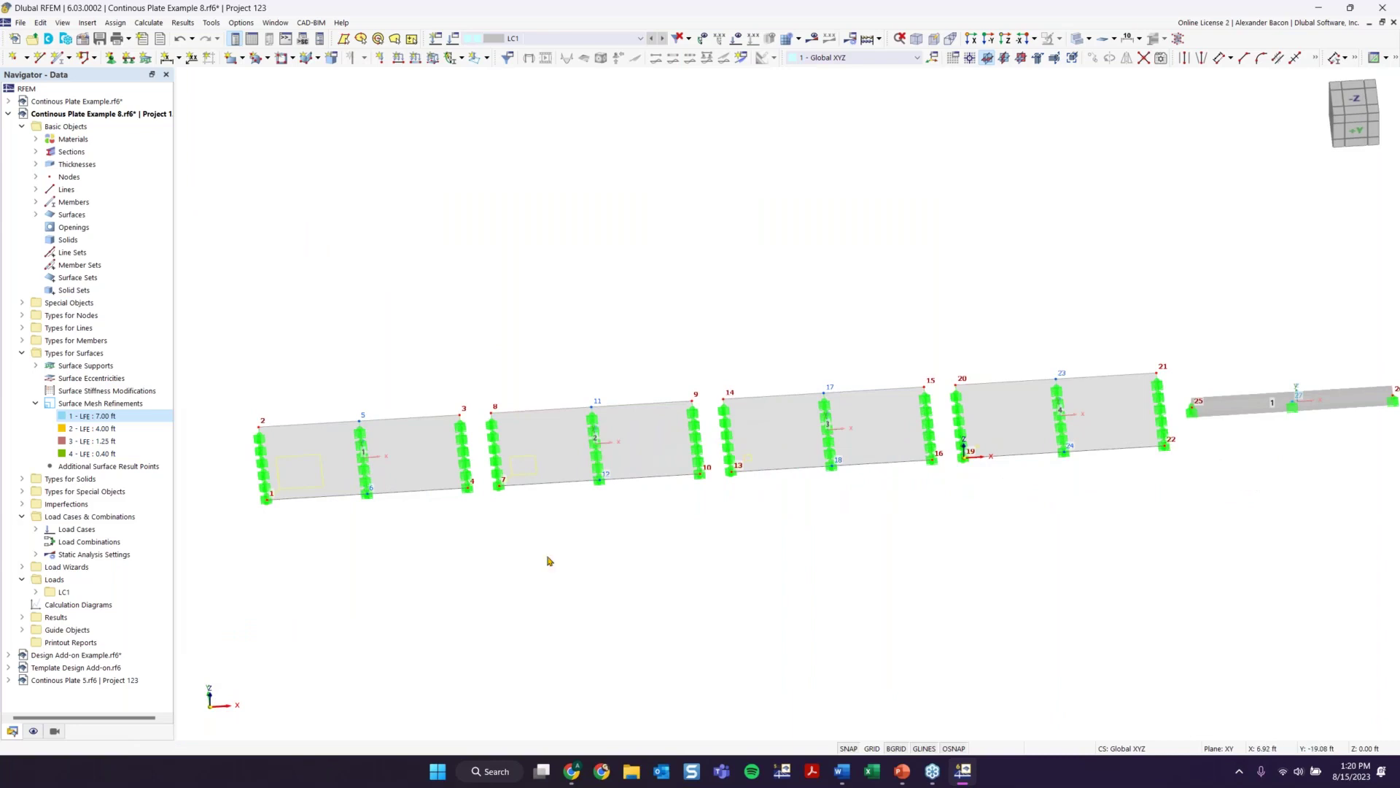
scroll(315, 458, up, 1)
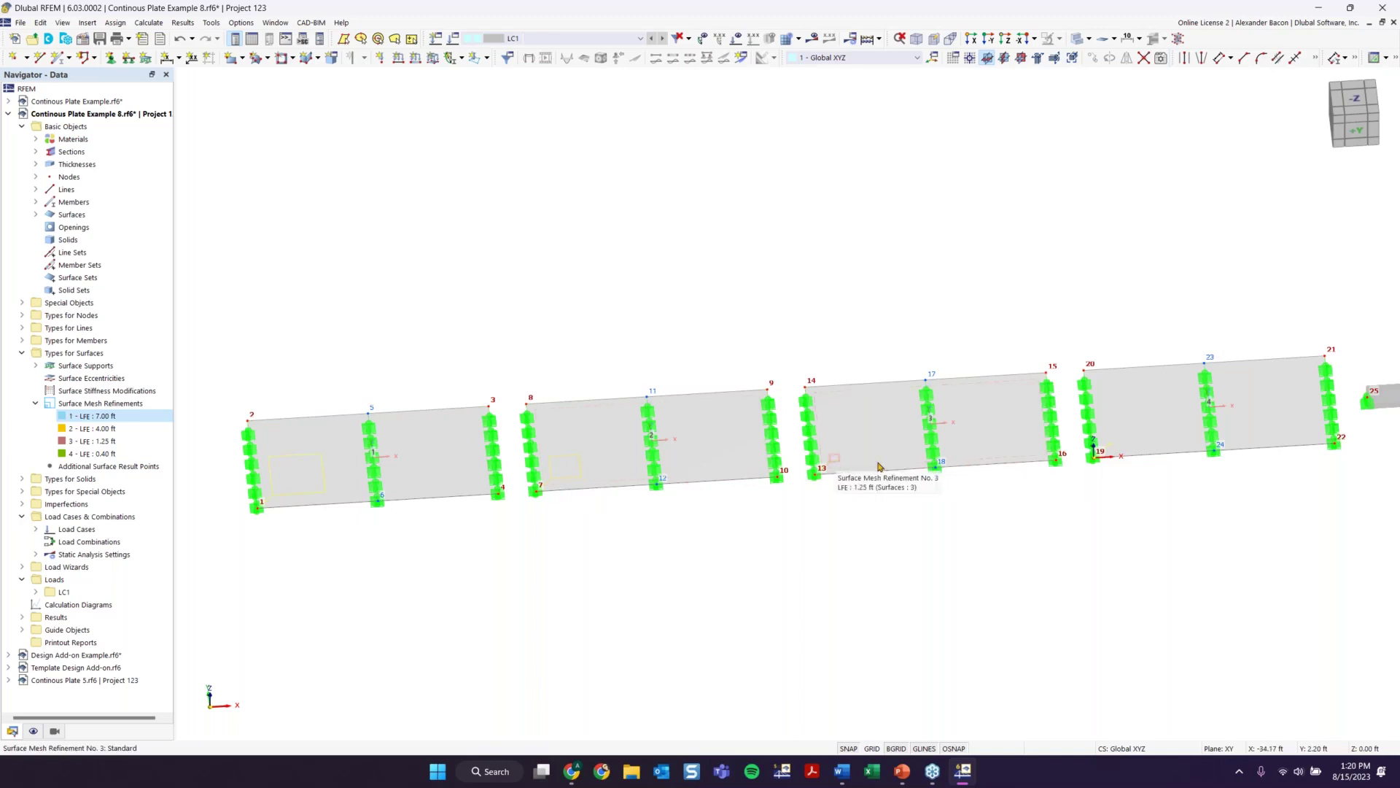
scroll(1124, 452, up, 8)
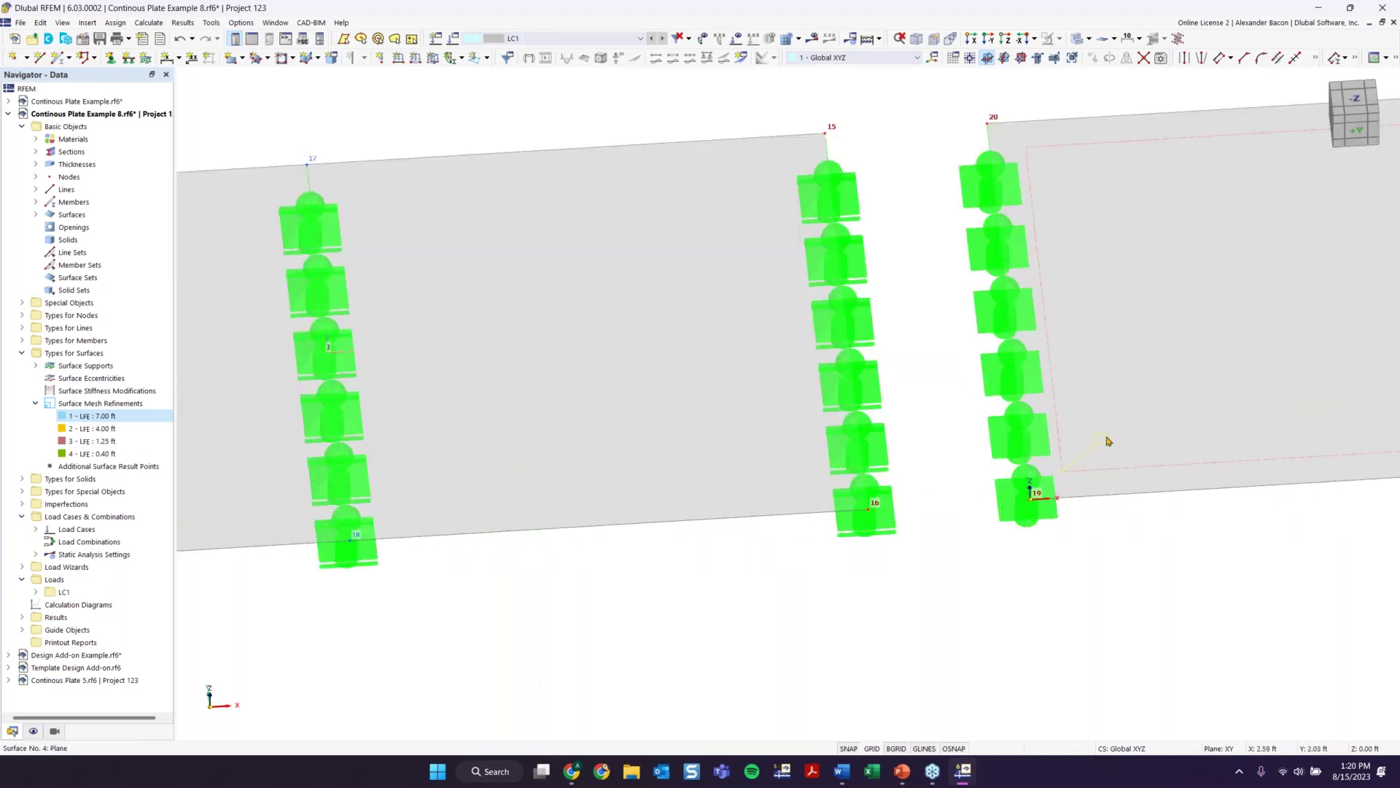
scroll(1109, 445, down, 3)
scroll(1106, 443, down, 4)
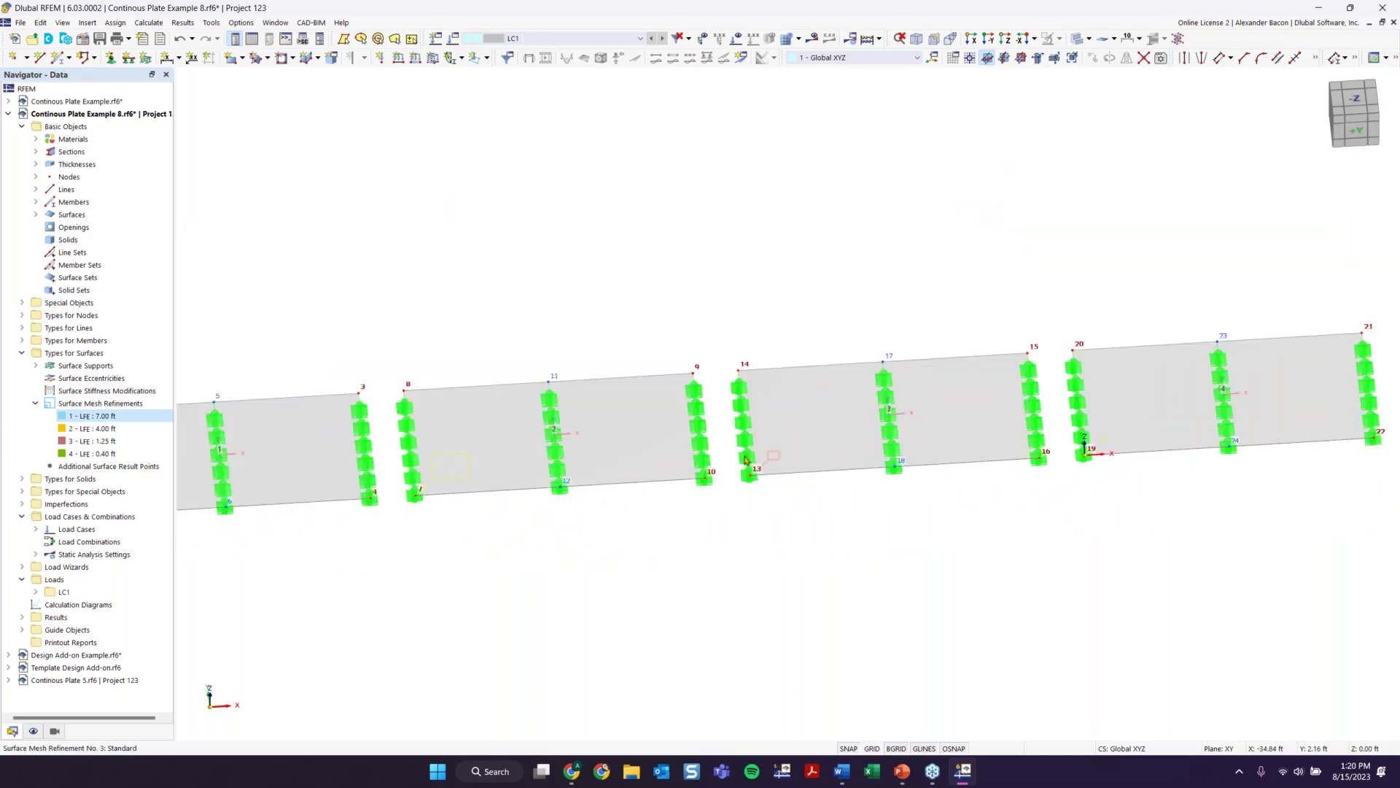
scroll(437, 485, down, 2)
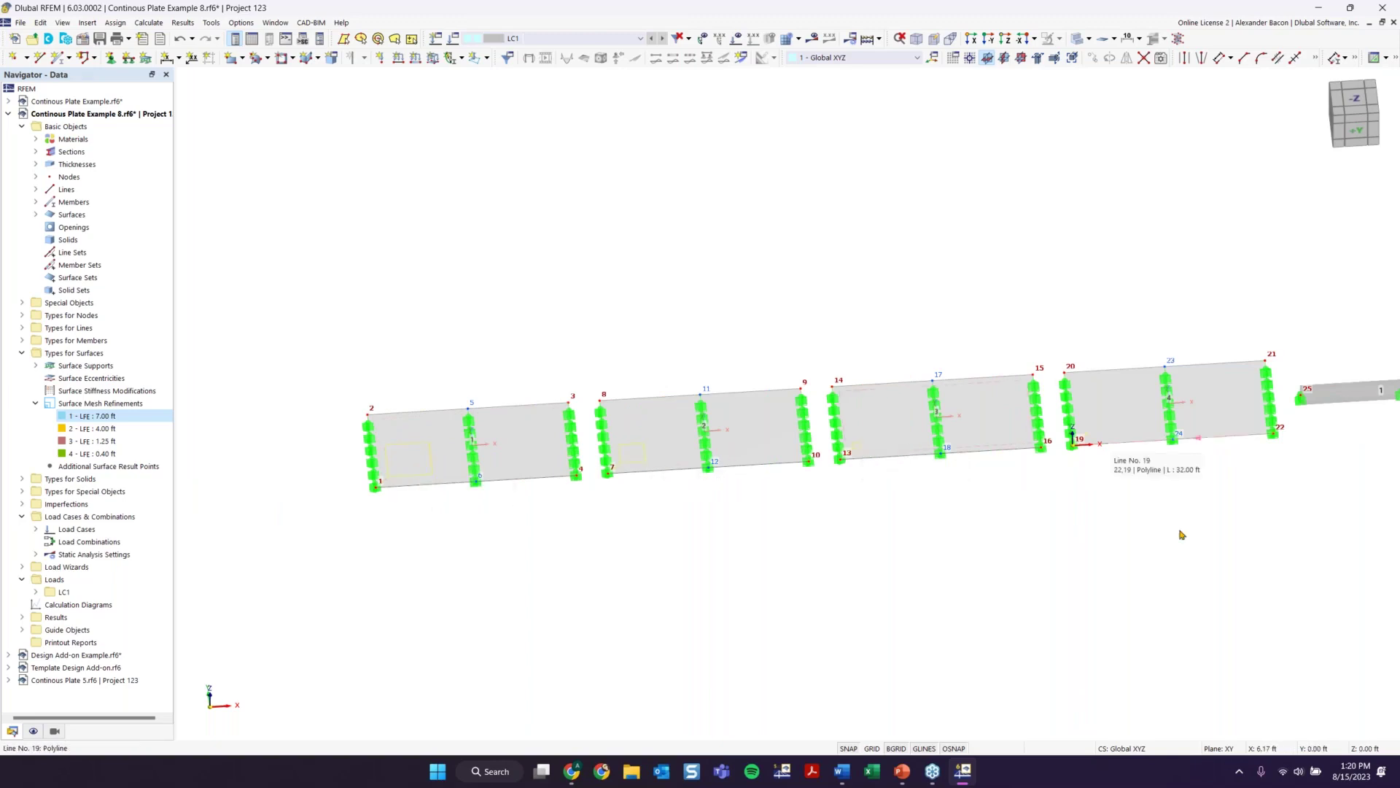
middle_drag(1183, 525, 891, 486)
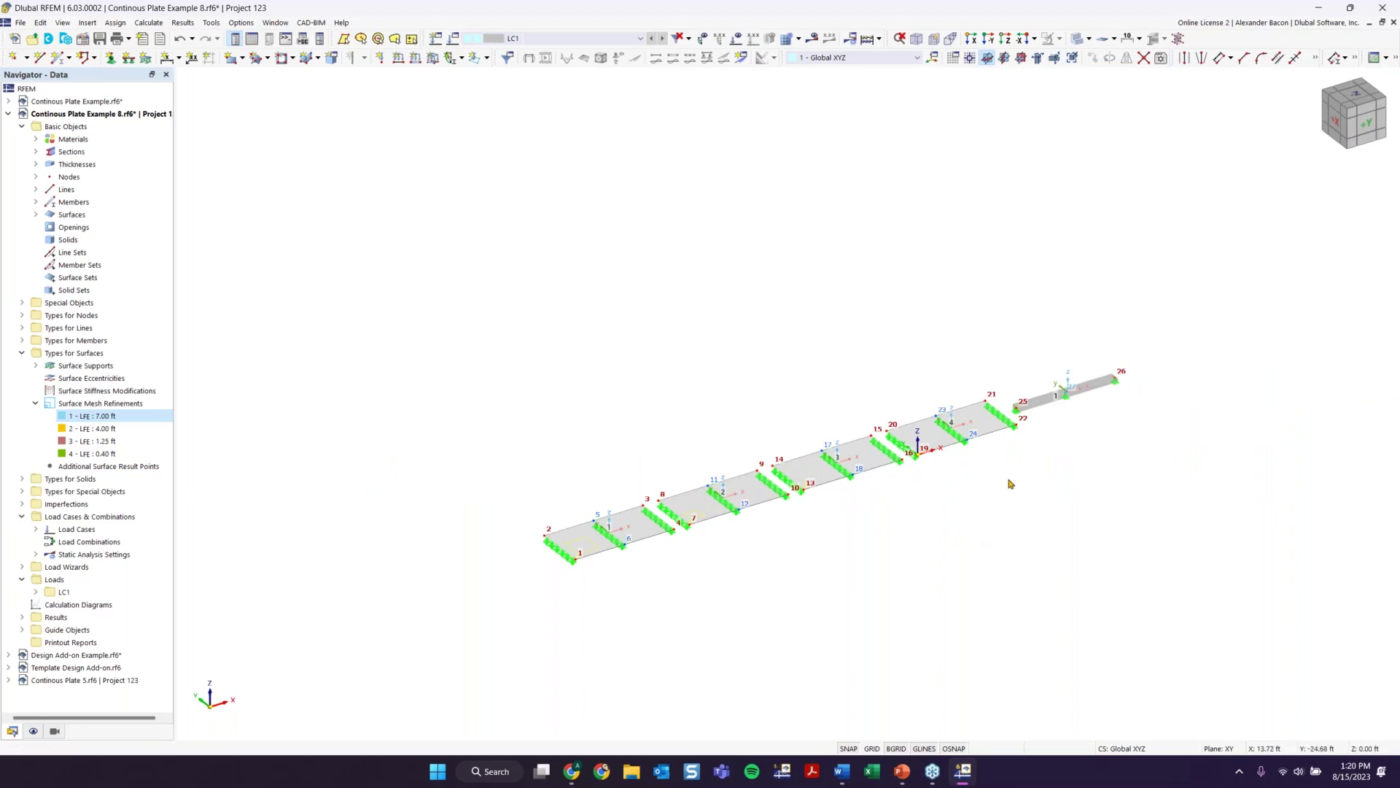
ctrl+middle_drag(970, 496, 896, 503)
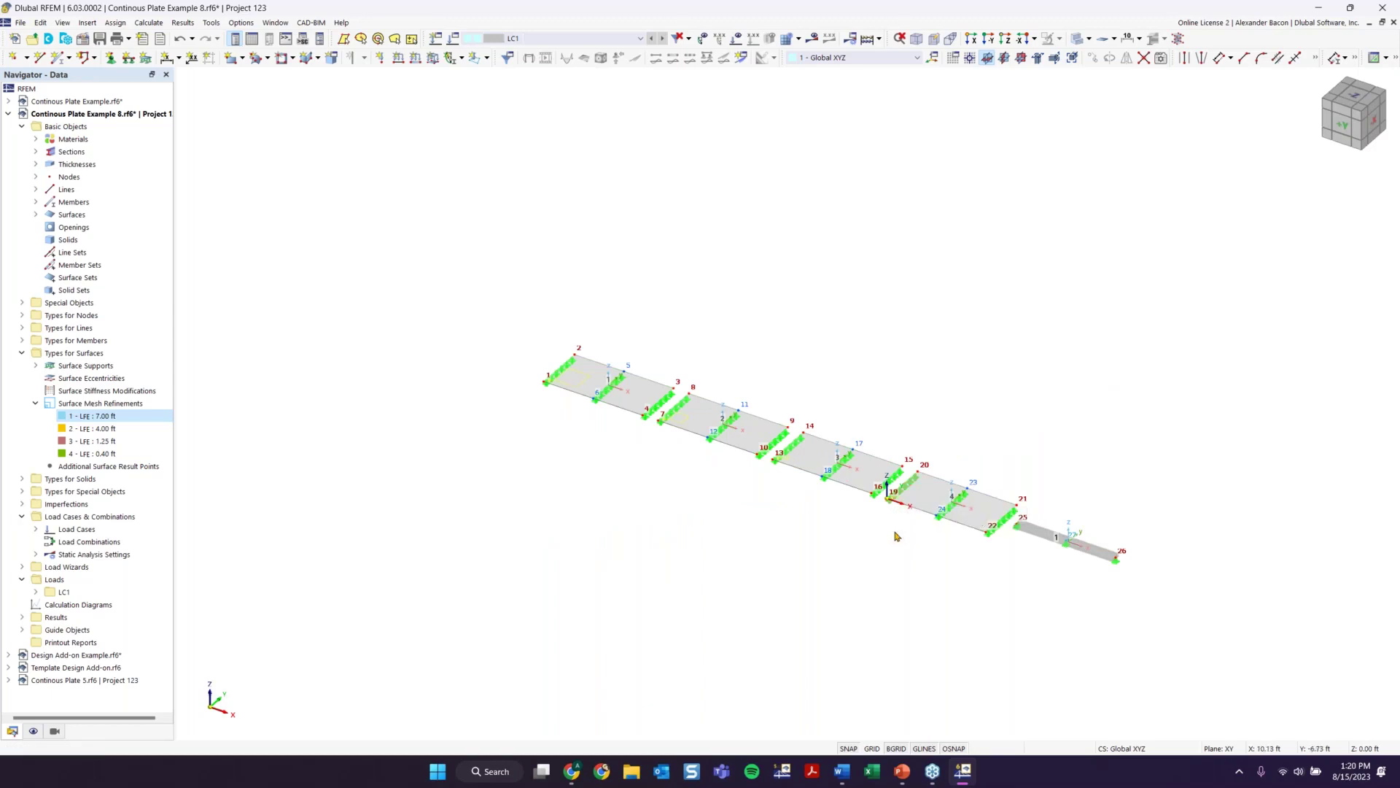
middle_drag(816, 369, 731, 318)
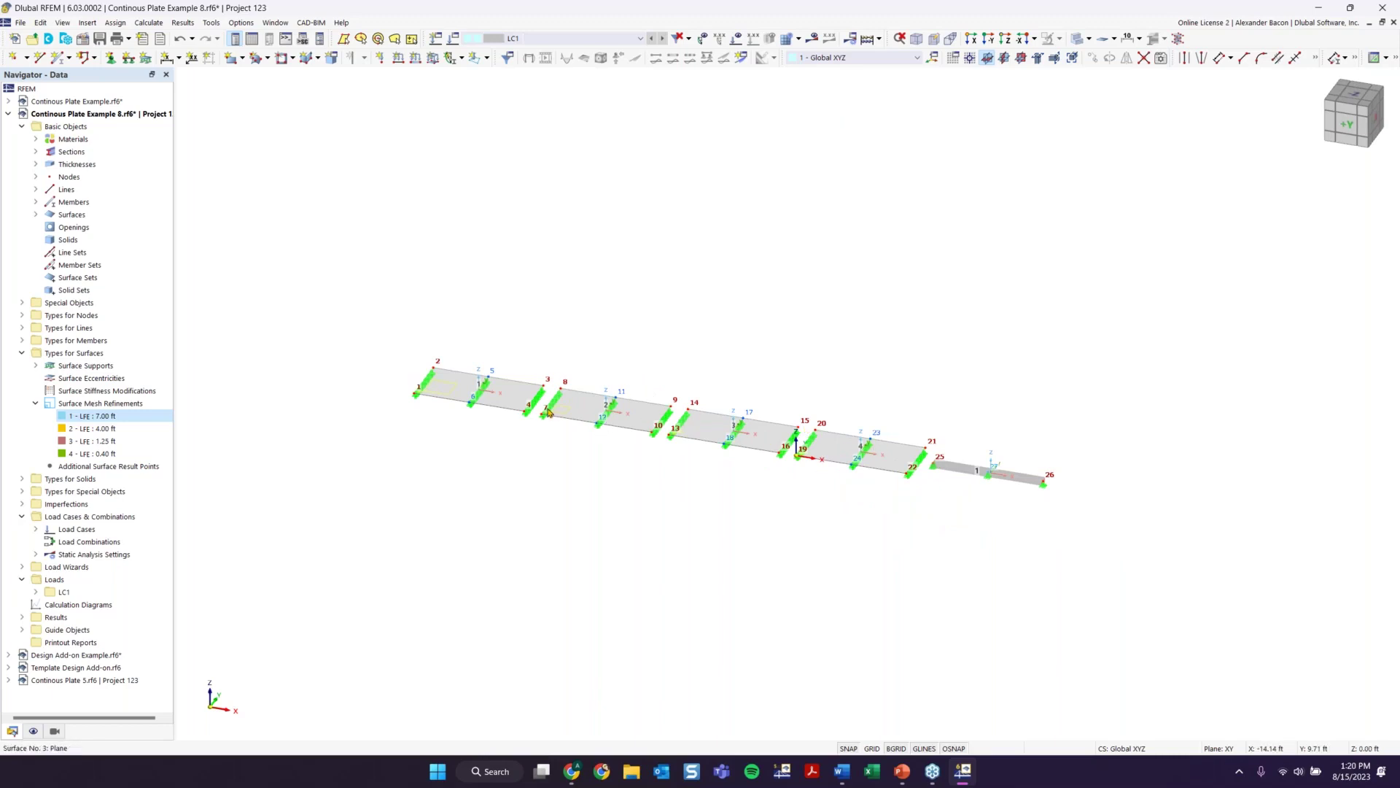
mouse_move(977, 476)
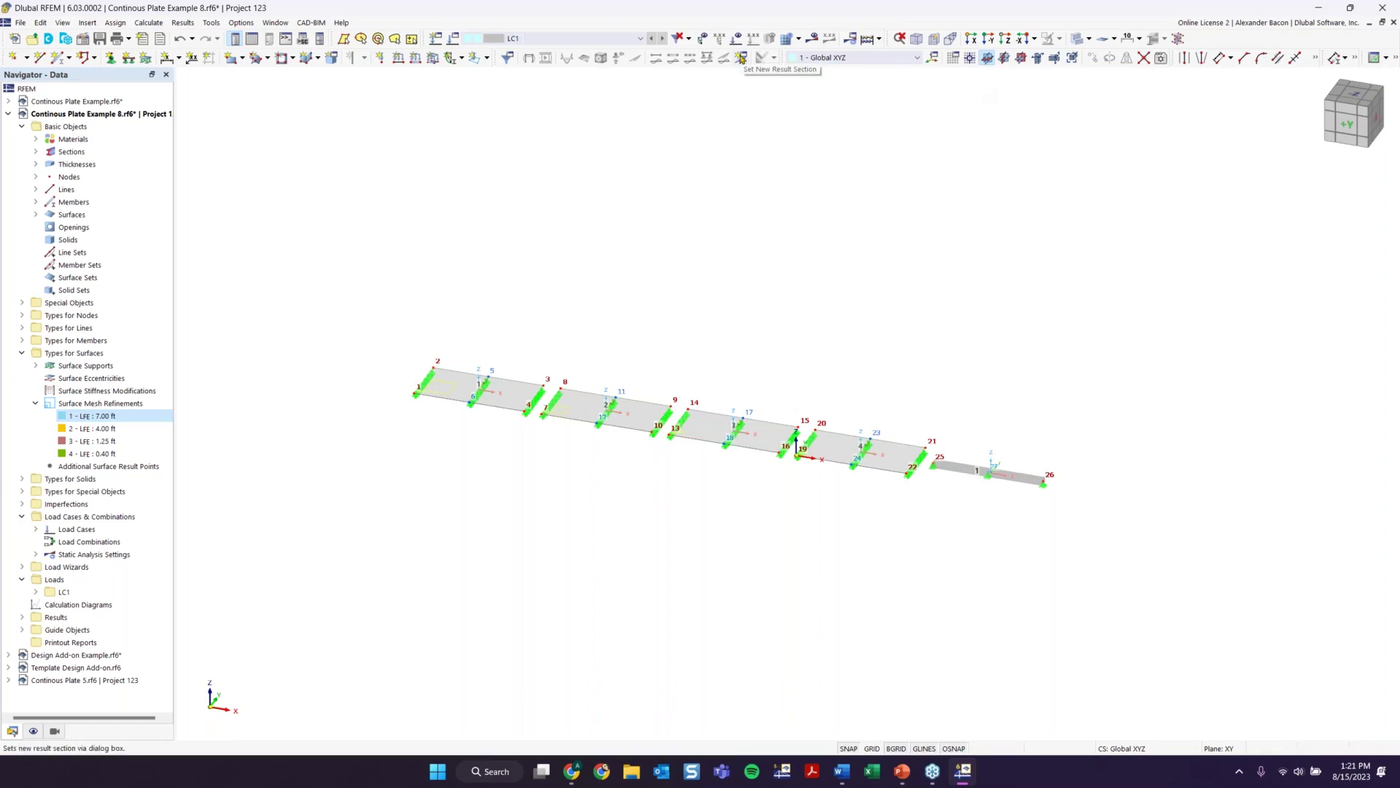
Step: Start a new result section of type 2 points and vector, shown in the Local in +z direction
click(741, 58)
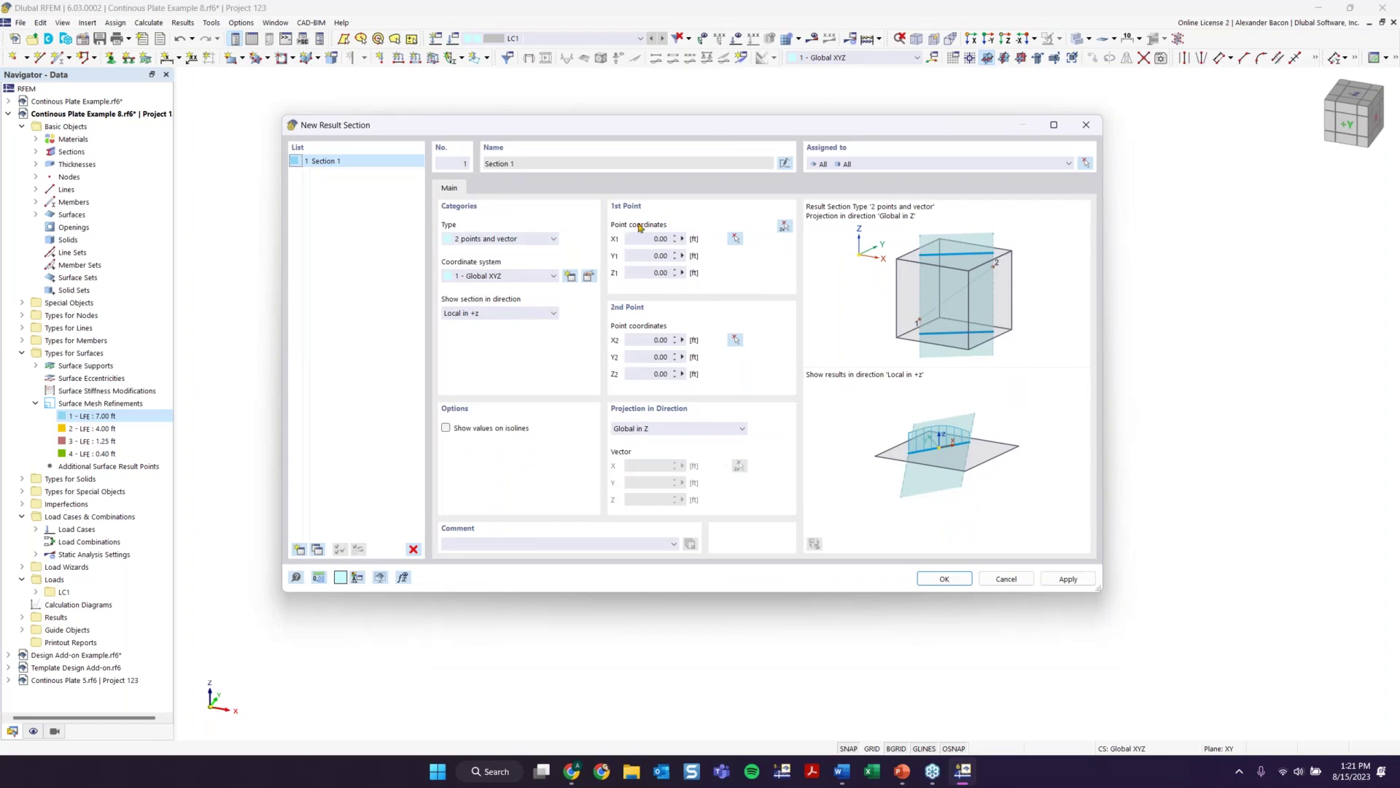
click(517, 239)
click(503, 246)
click(521, 313)
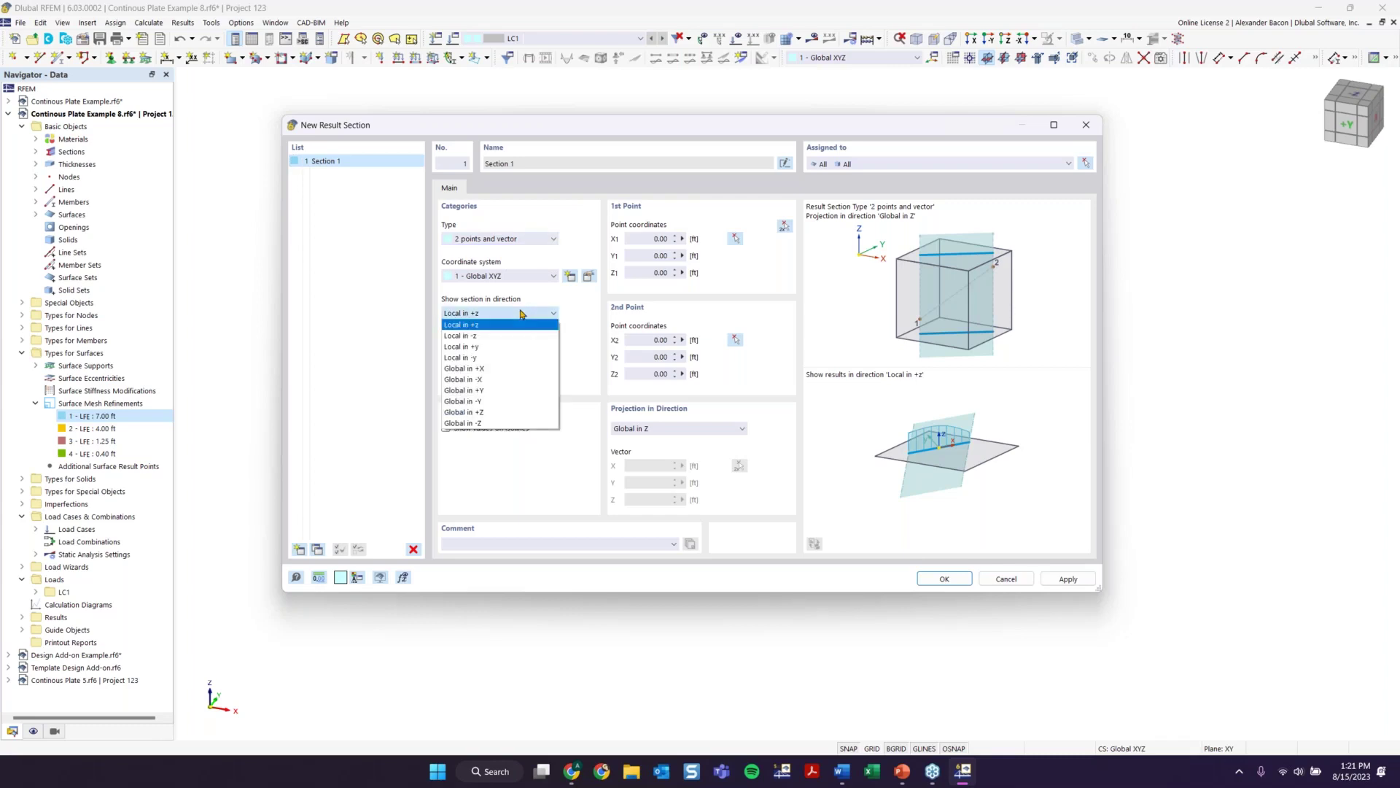
click(459, 324)
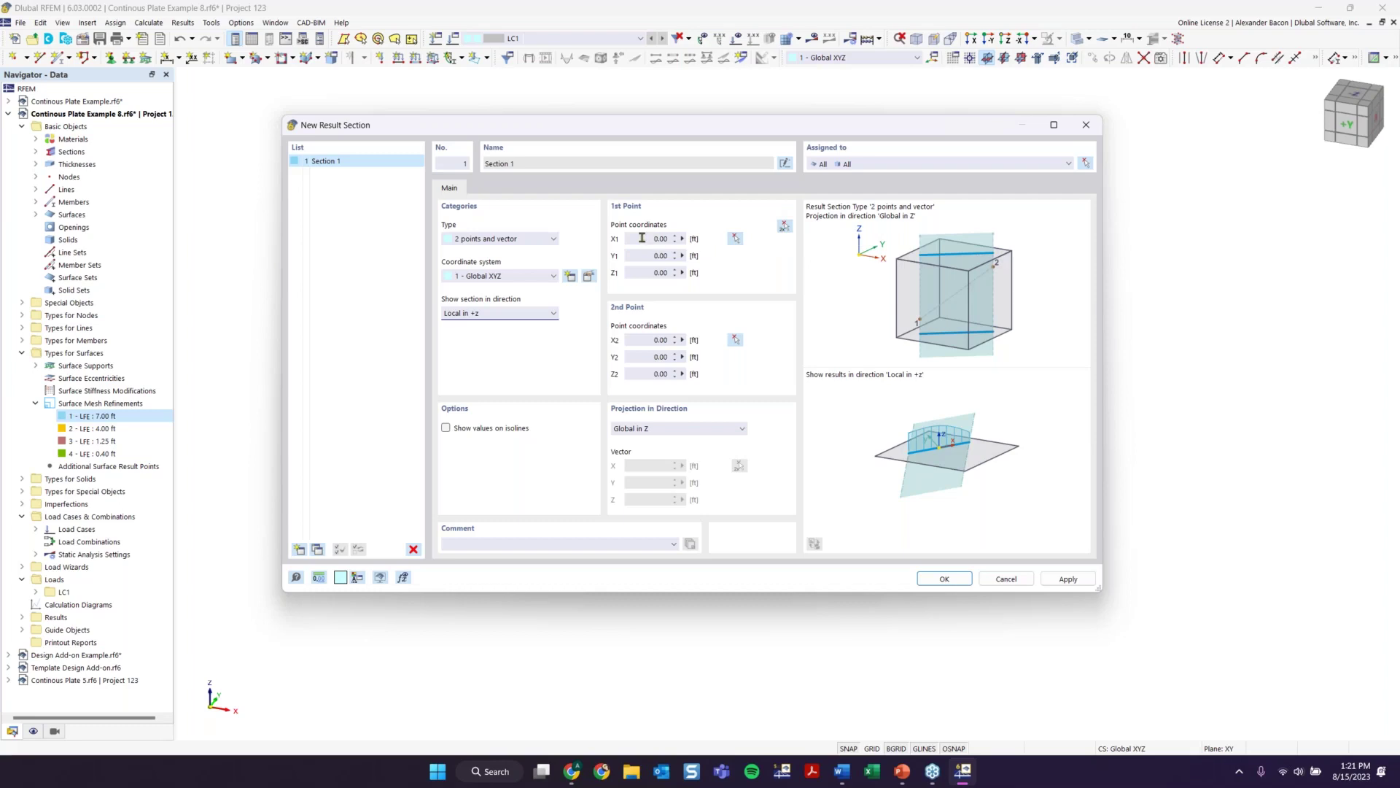
Step: Define the result section along the plates' centreline from (-111, 8, 0) to (32, 8, 0) ft, projected Global in Z
click(662, 256)
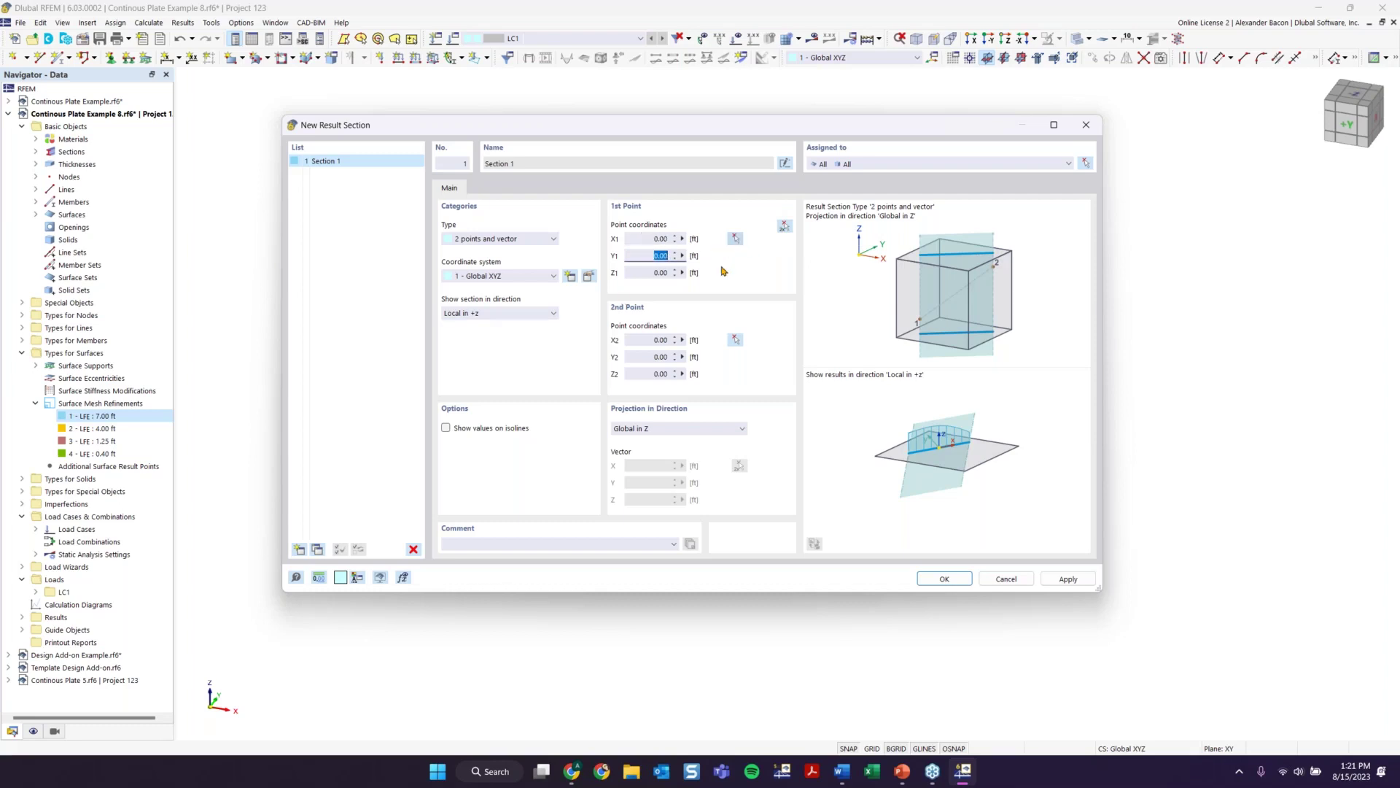
click(785, 229)
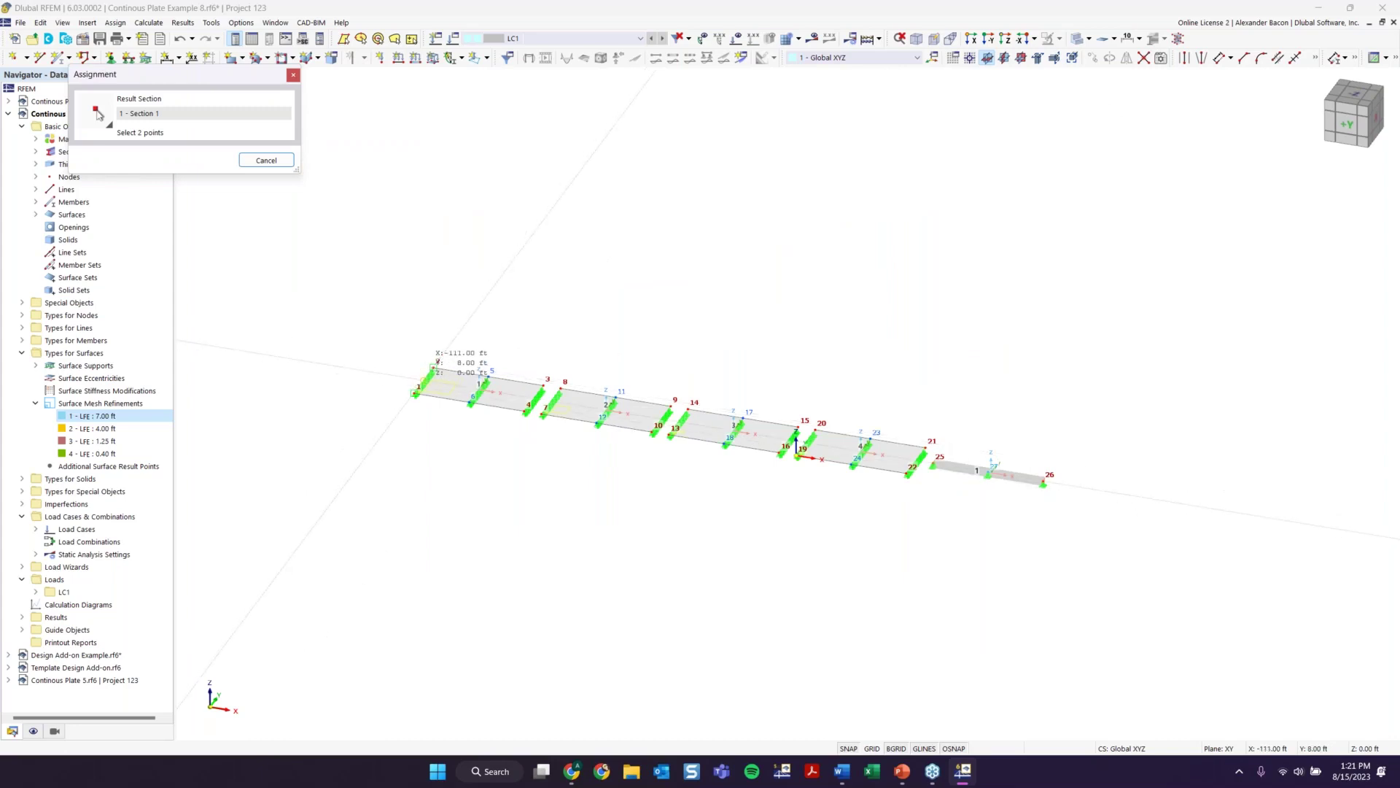
scroll(436, 366, up, 5)
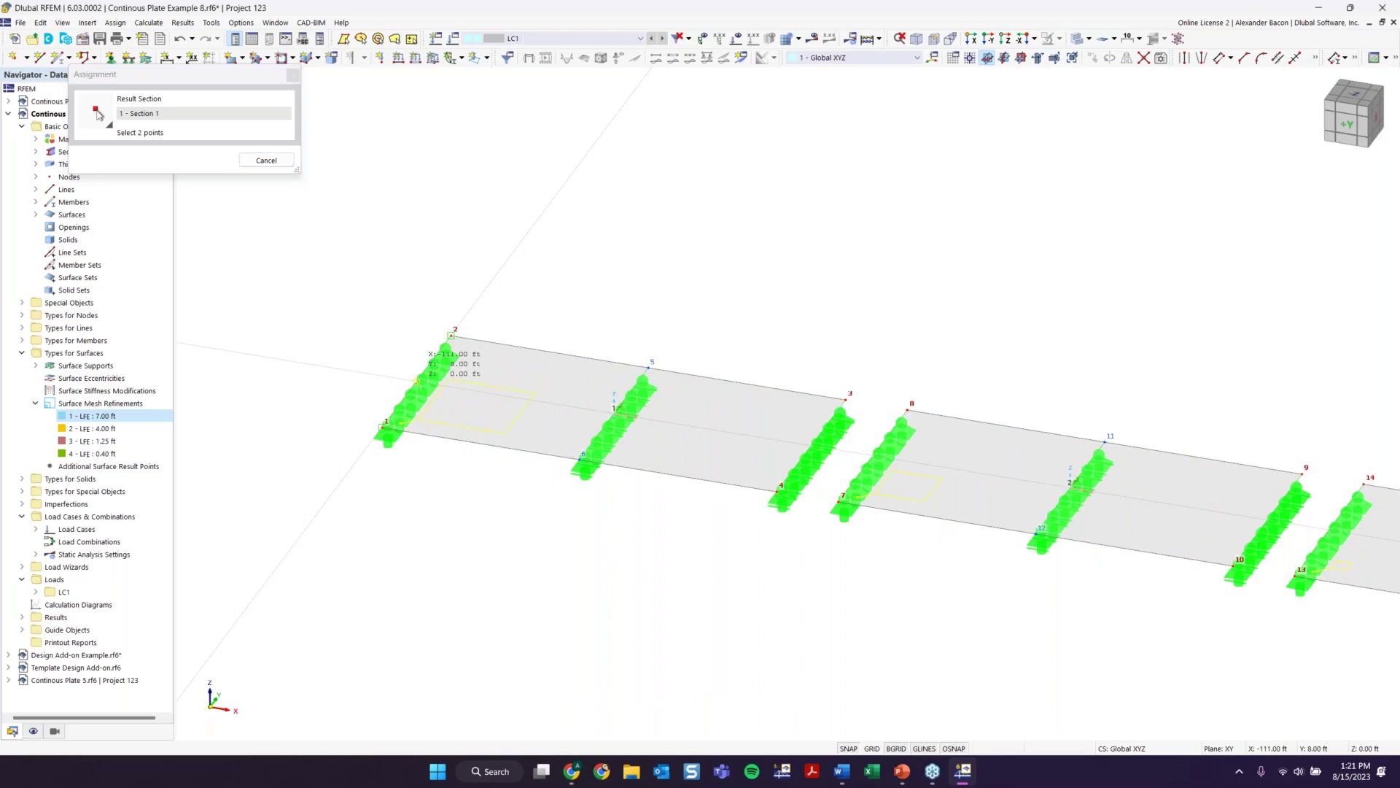
scroll(437, 368, down, 4)
middle_drag(937, 438, 334, 318)
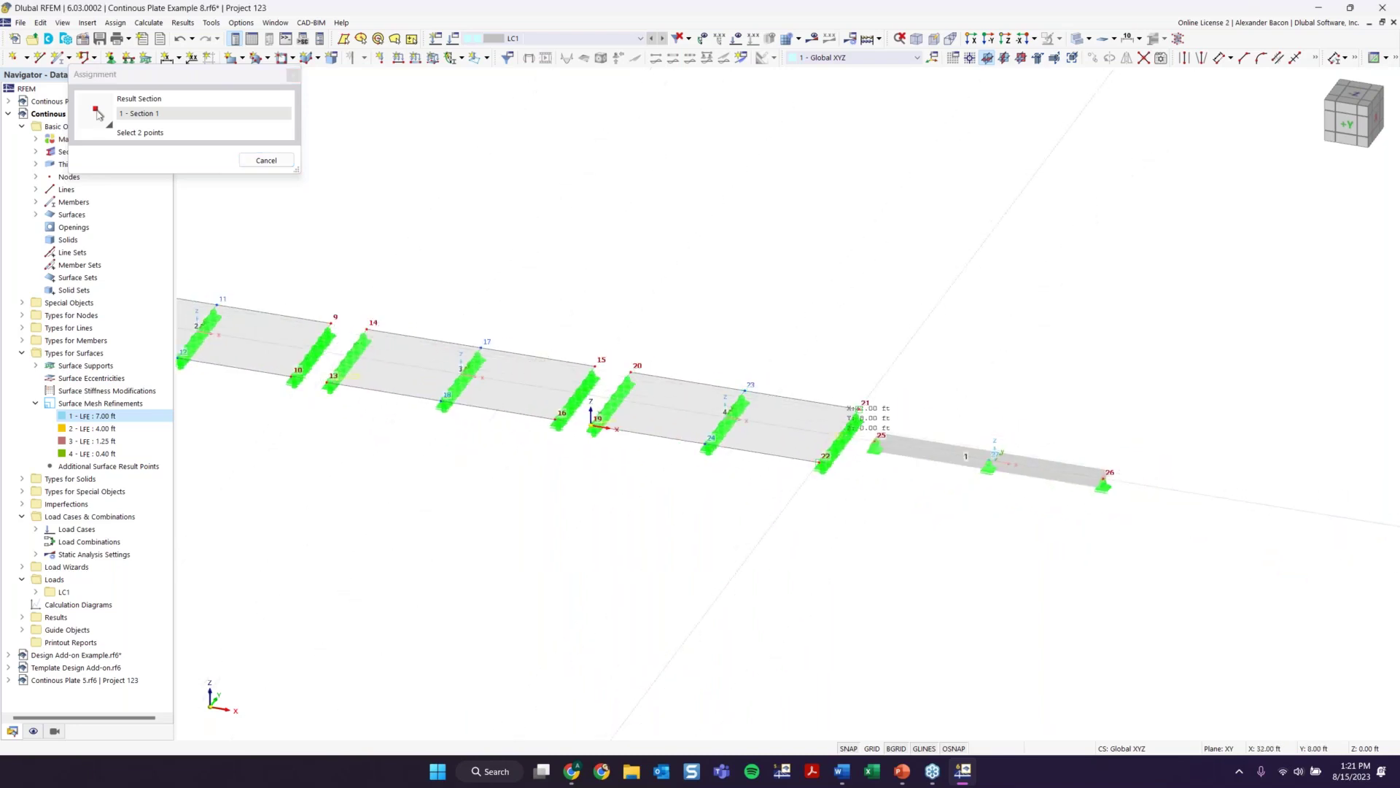
click(846, 424)
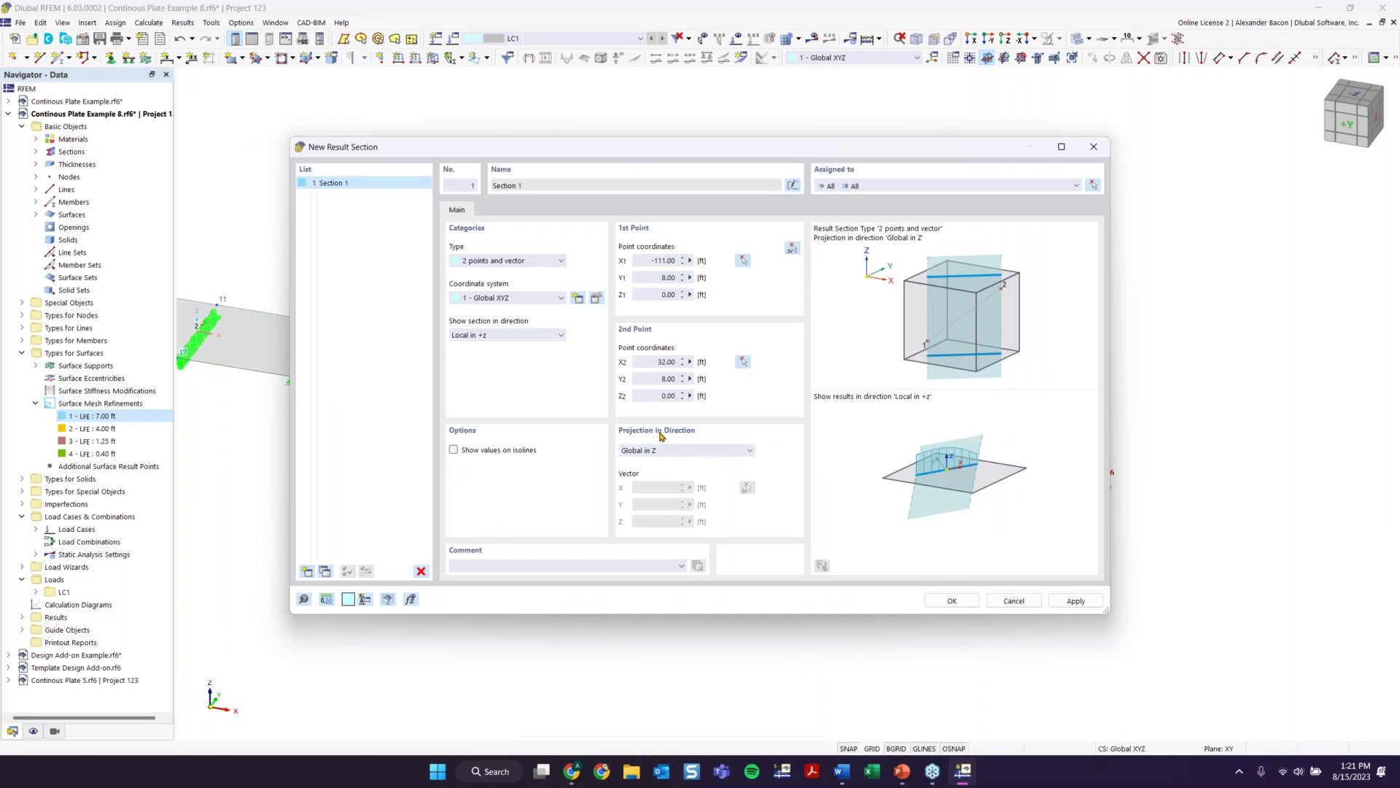
click(696, 450)
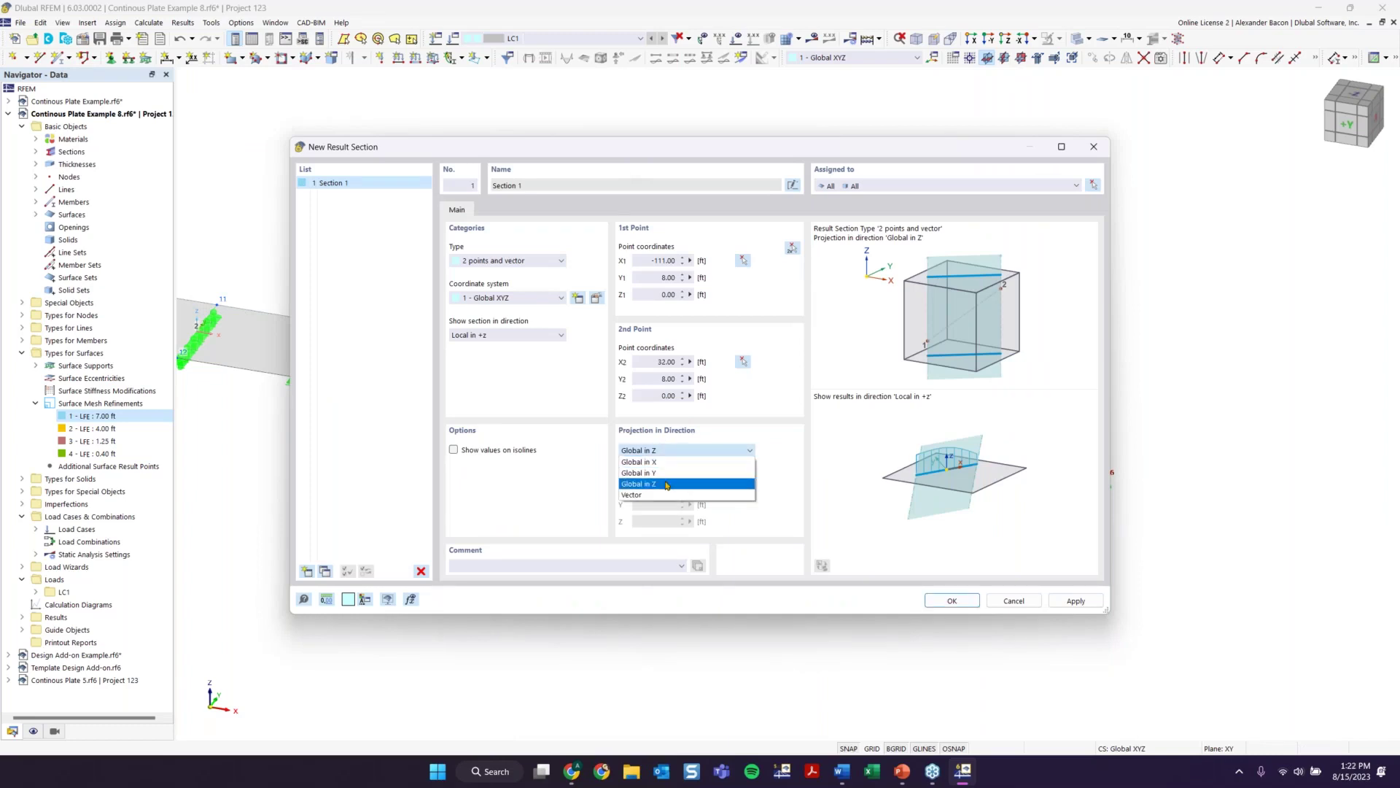
click(665, 485)
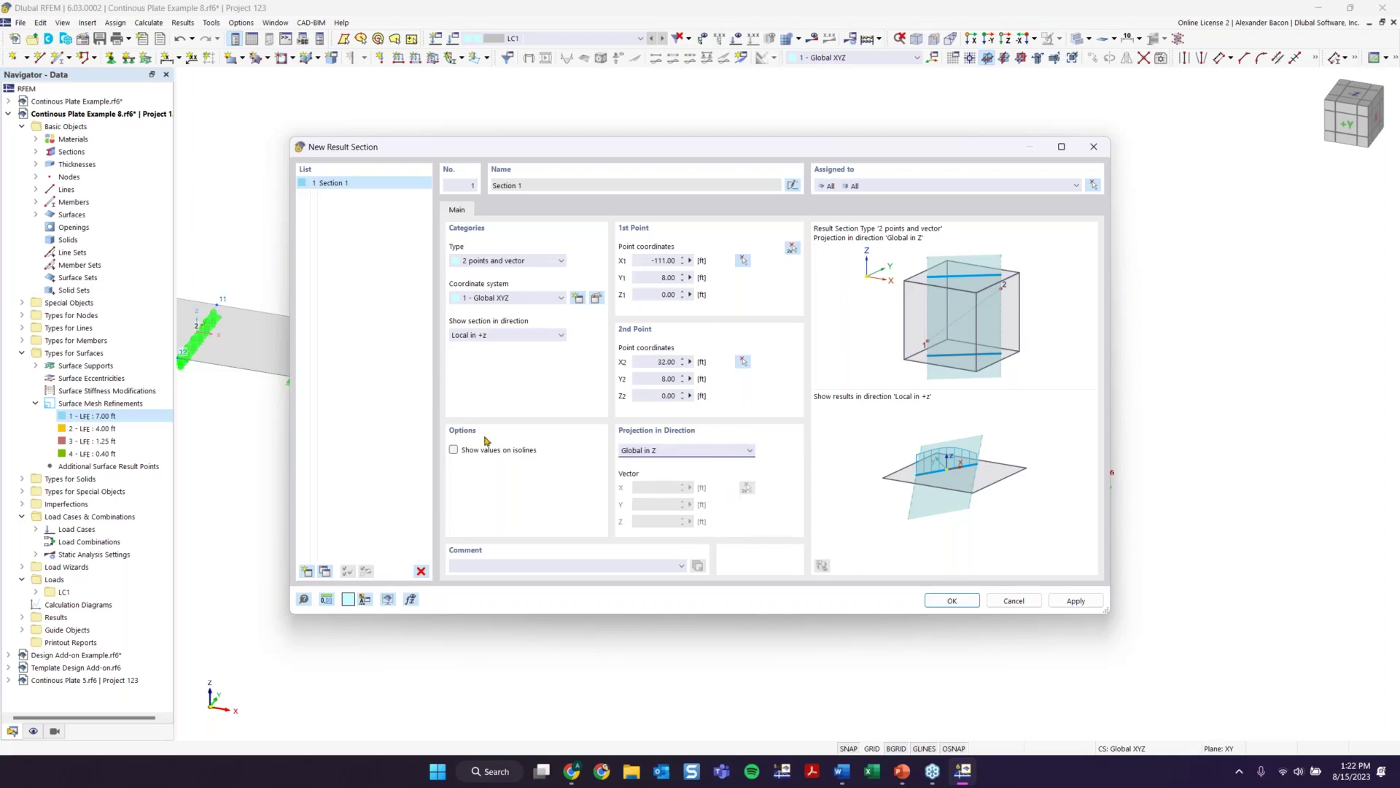
Step: Save the result section and calculate the model to show the LC1 global displacements |u|
click(952, 600)
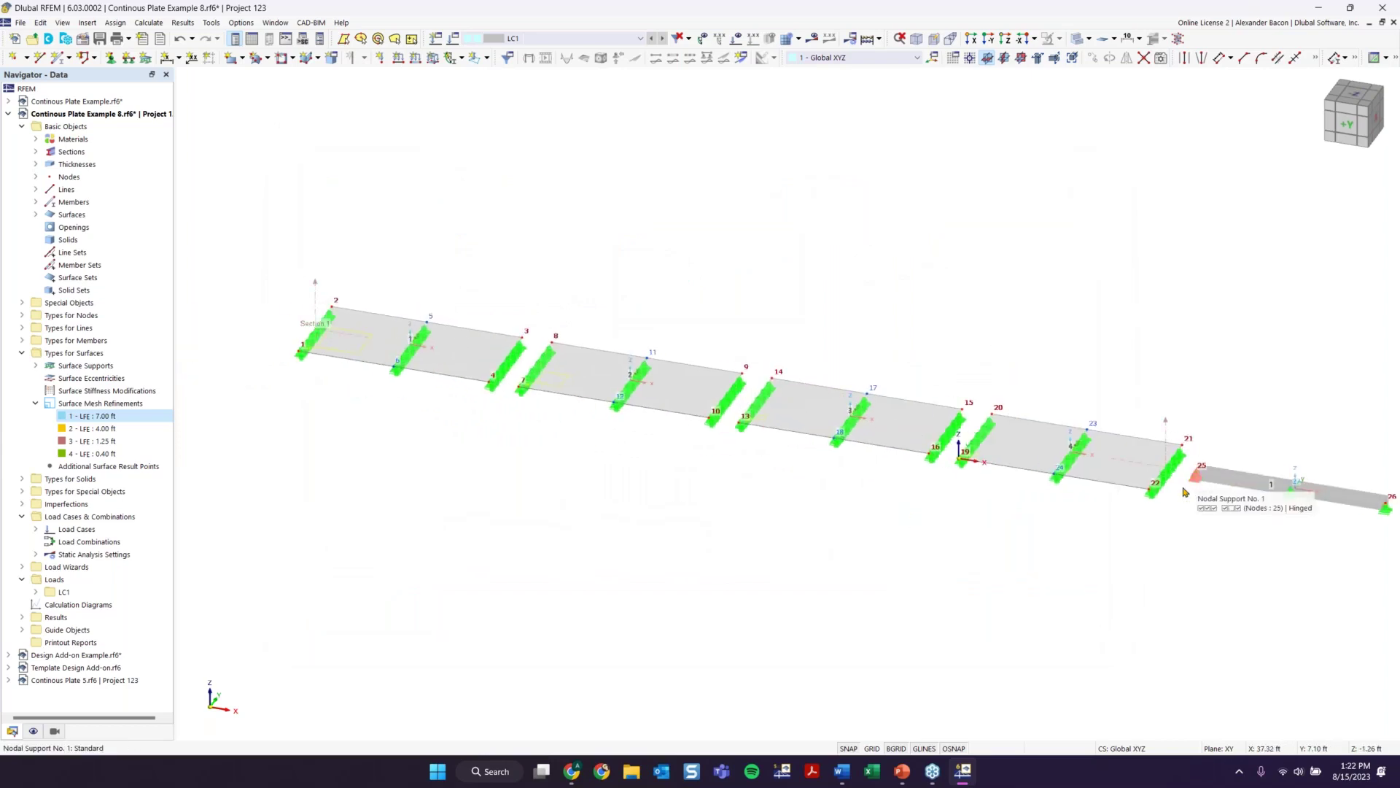
middle_drag(1208, 568, 1056, 570)
scroll(1131, 563, down, 1)
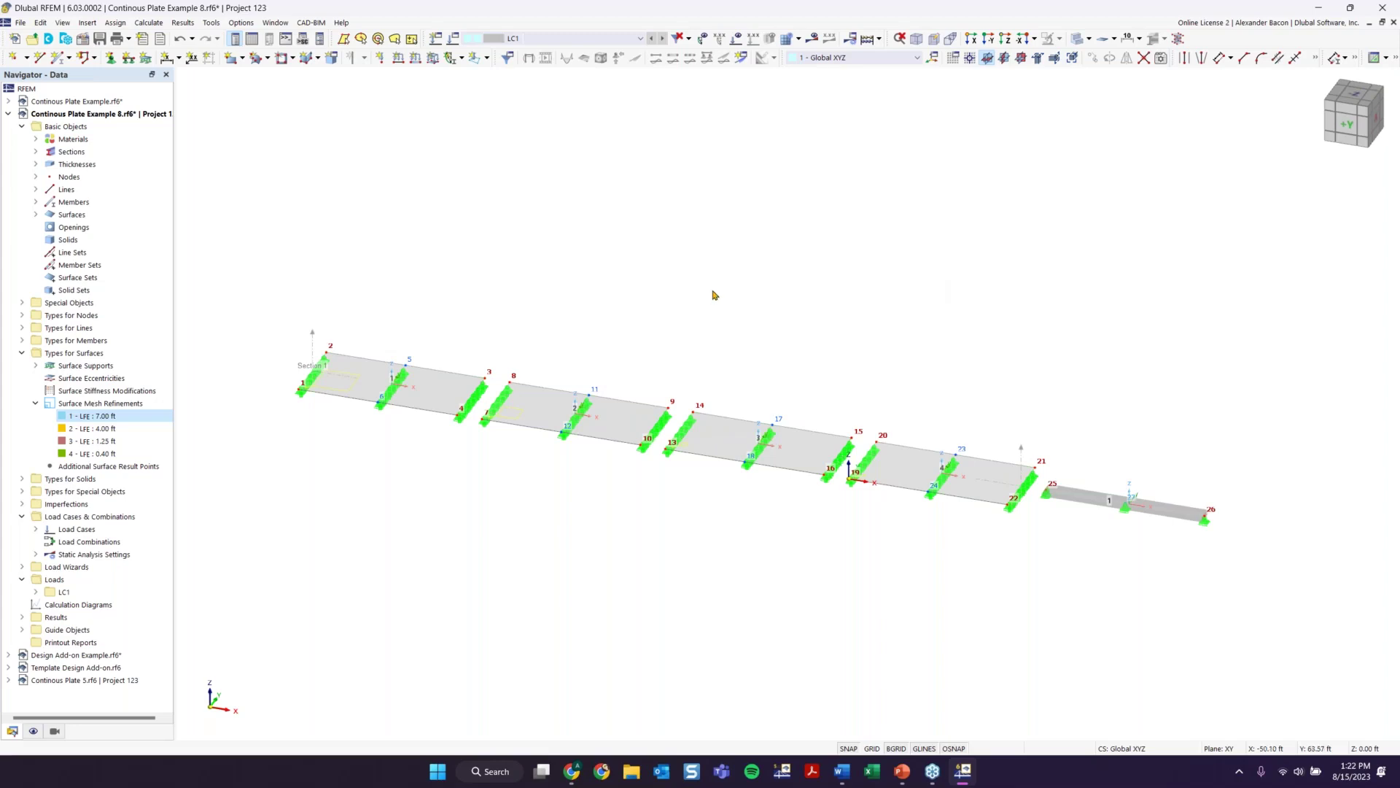
click(870, 43)
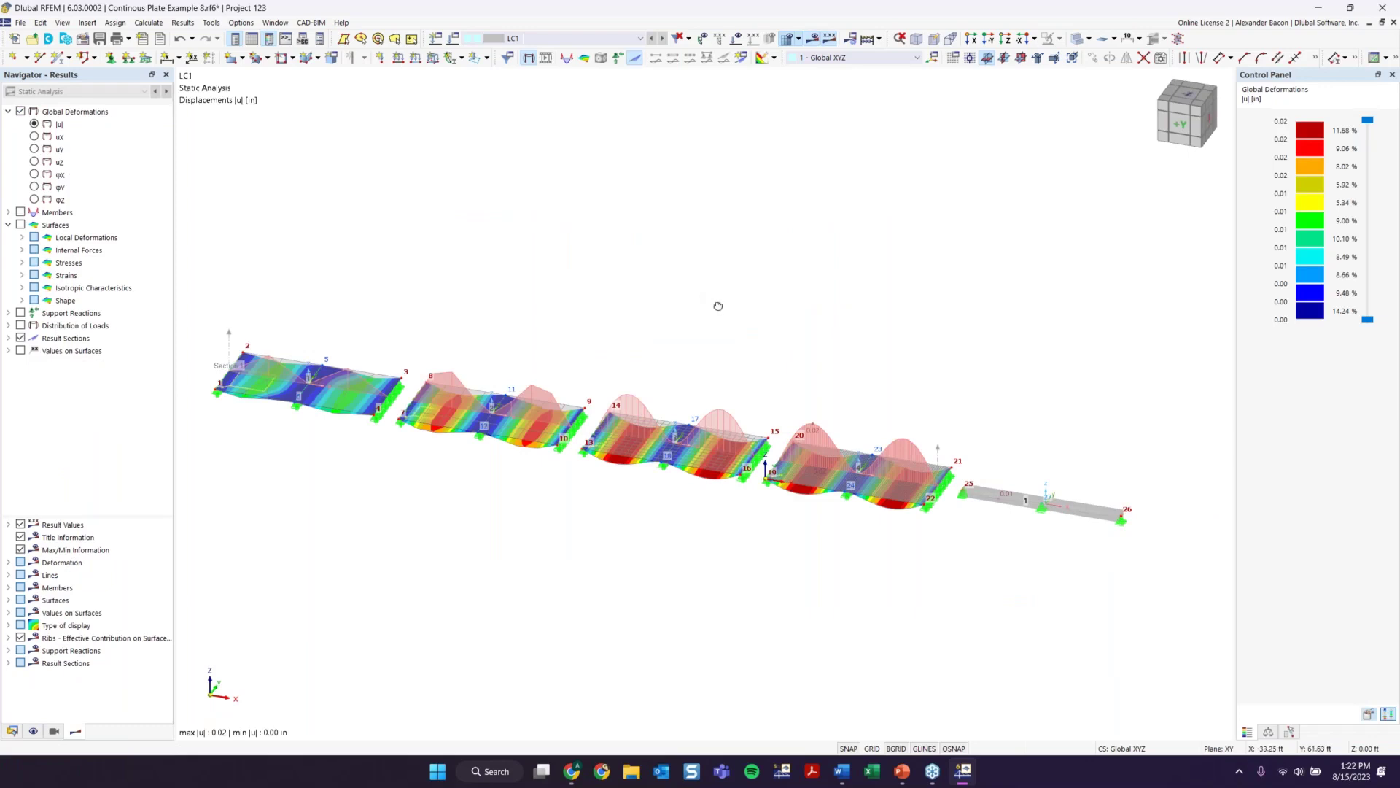
ctrl+middle_drag(718, 306, 686, 295)
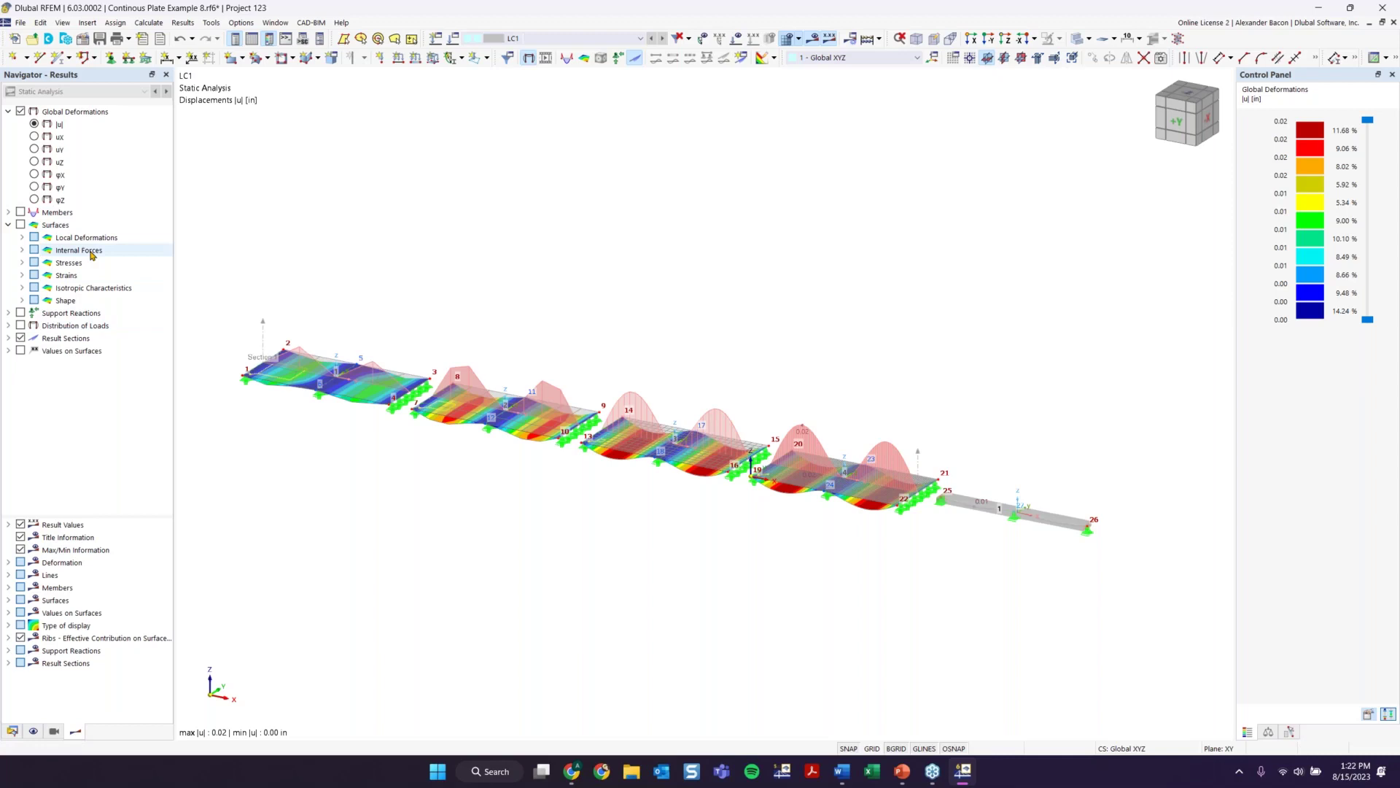
click(35, 124)
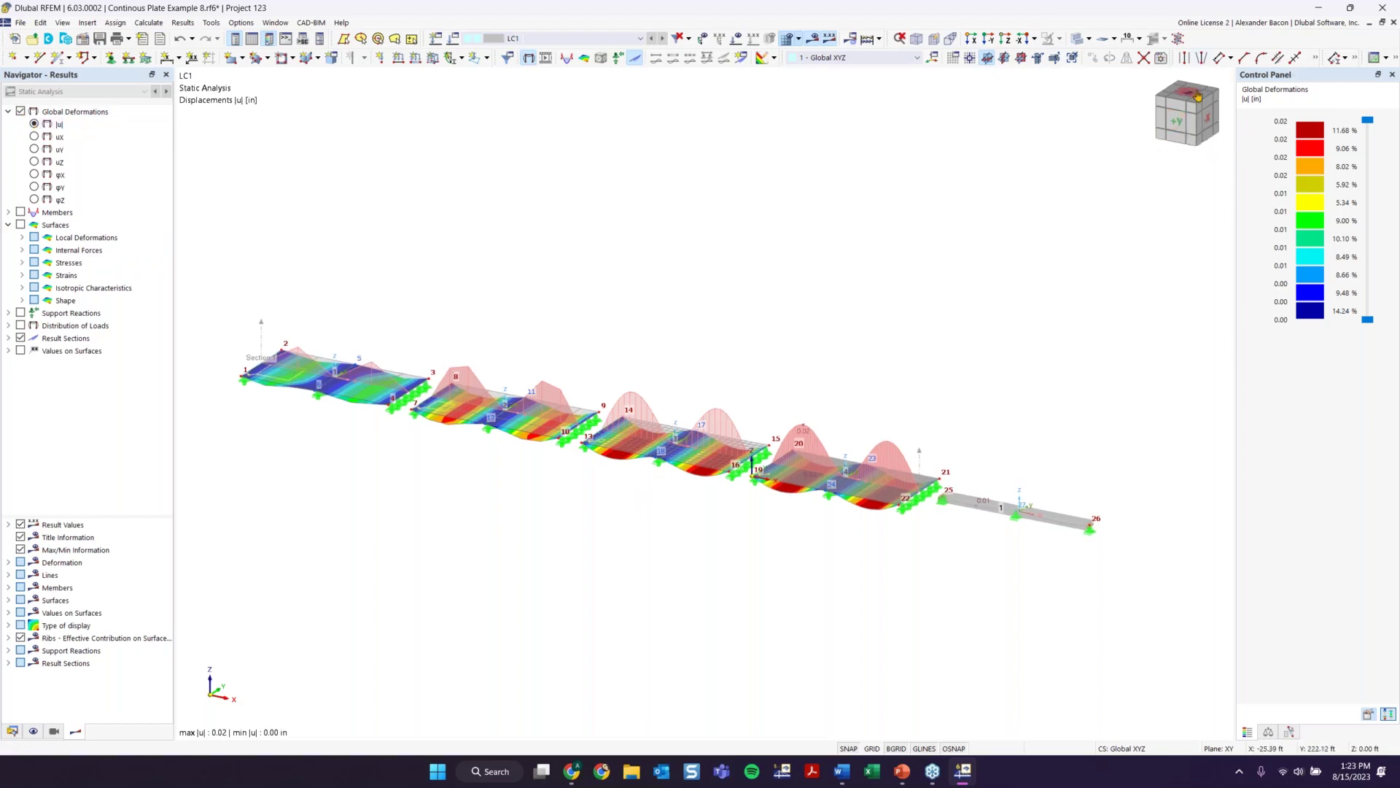
Step: Examine the displacement diagrams along the result section of each plate in the +Y view
click(1177, 122)
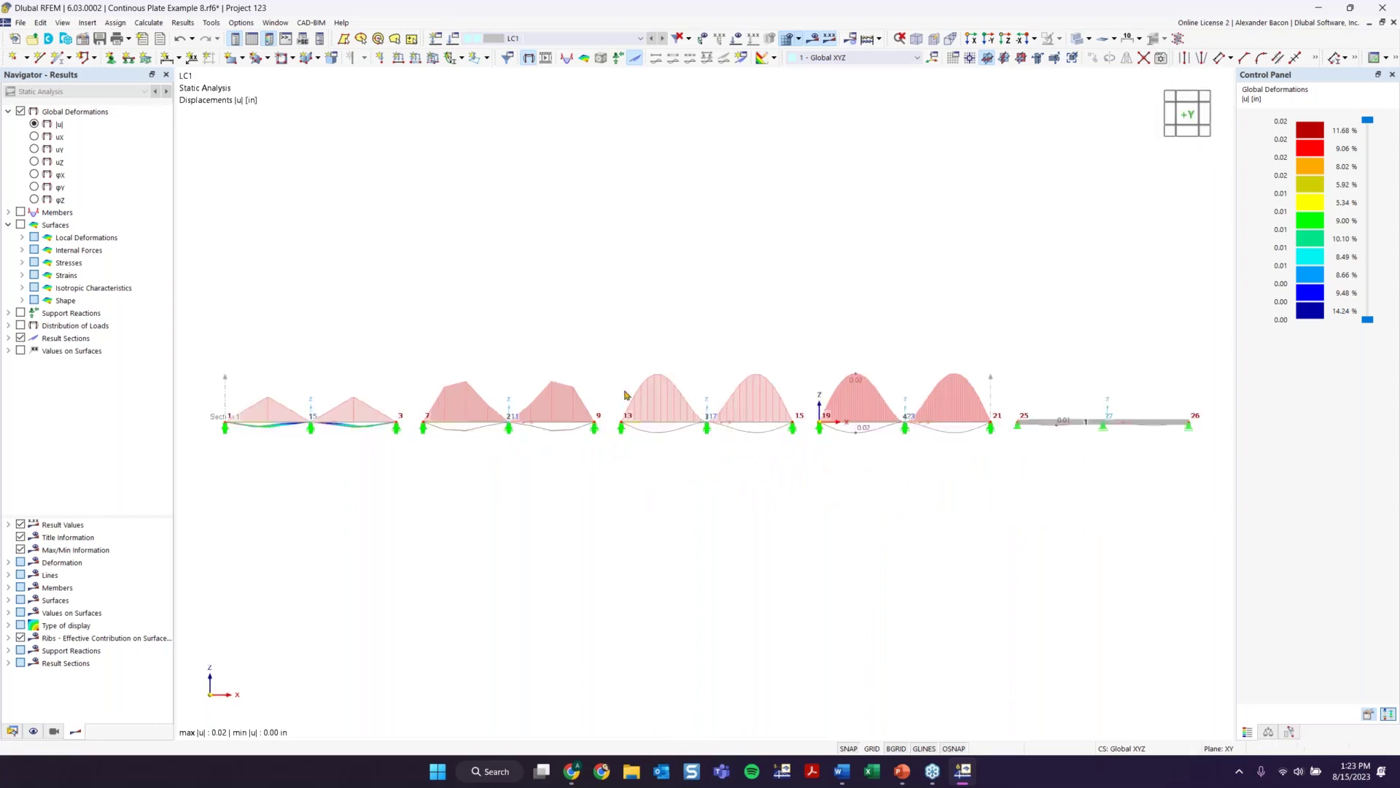
scroll(507, 425, up, 1)
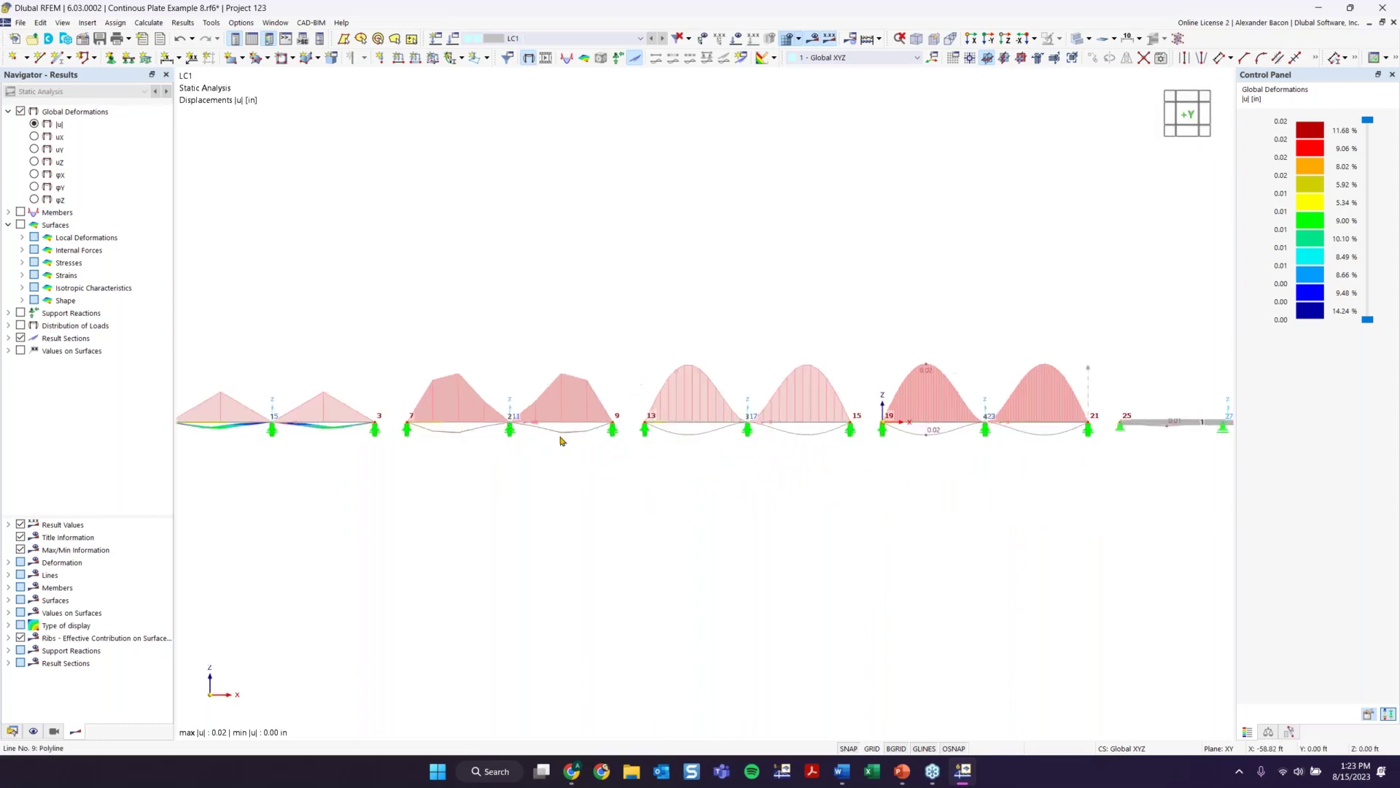
middle_drag(327, 449, 475, 461)
scroll(475, 462, up, 1)
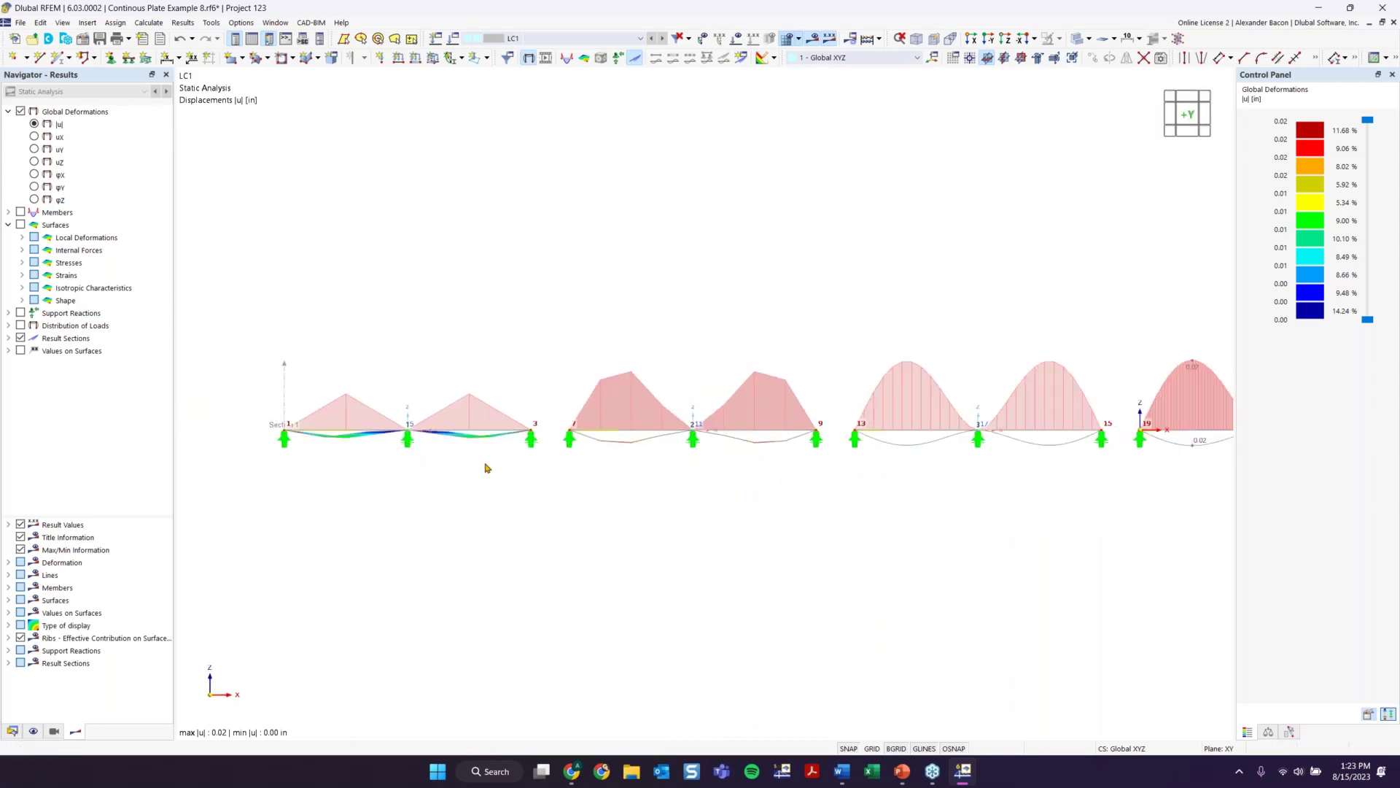
scroll(487, 468, up, 1)
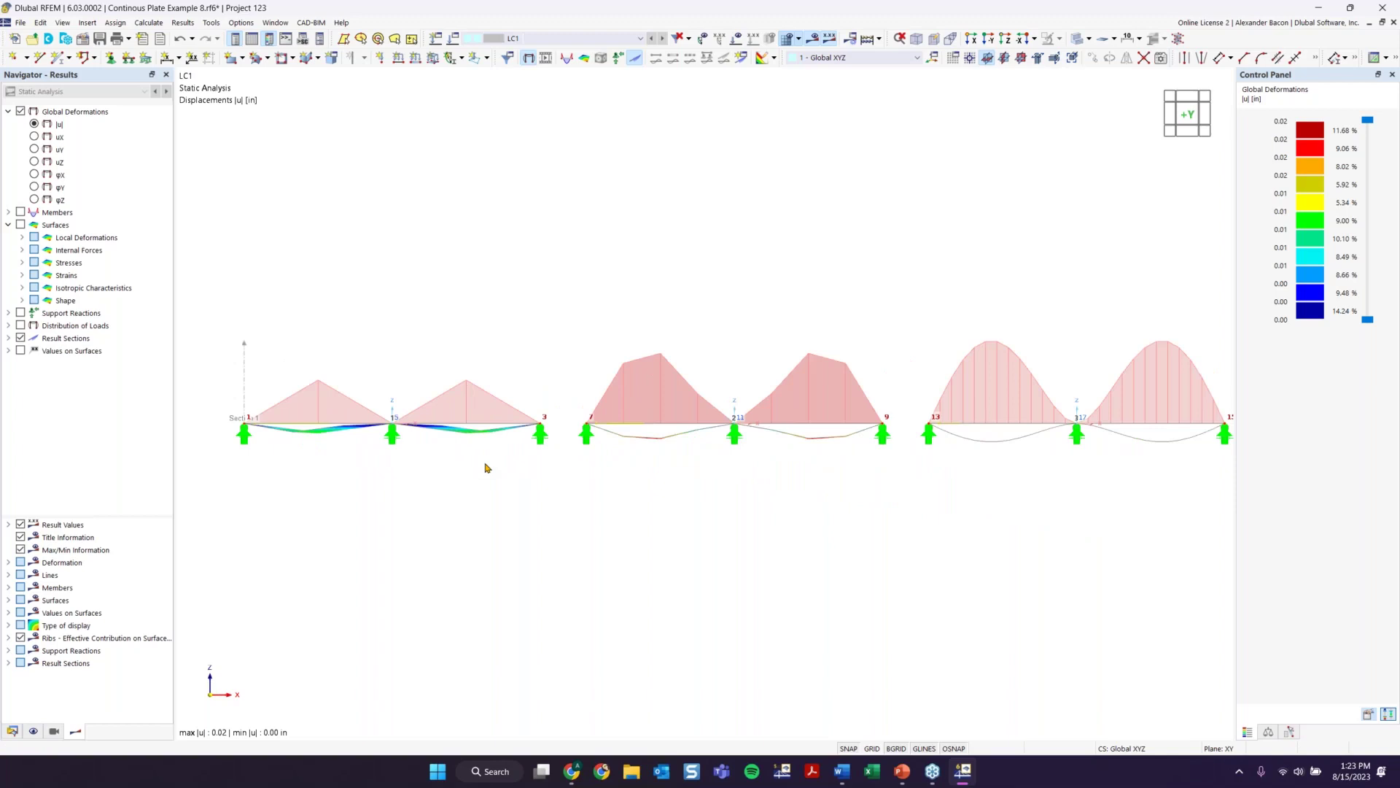
middle_drag(850, 519, 534, 499)
middle_drag(925, 505, 549, 511)
Step: Compare the deflected shapes of the four plates with different mesh sizes and the neighbouring beam in a 3D view
ctrl+middle_drag(891, 292, 646, 513)
middle_drag(841, 580, 1141, 619)
middle_drag(571, 549, 804, 610)
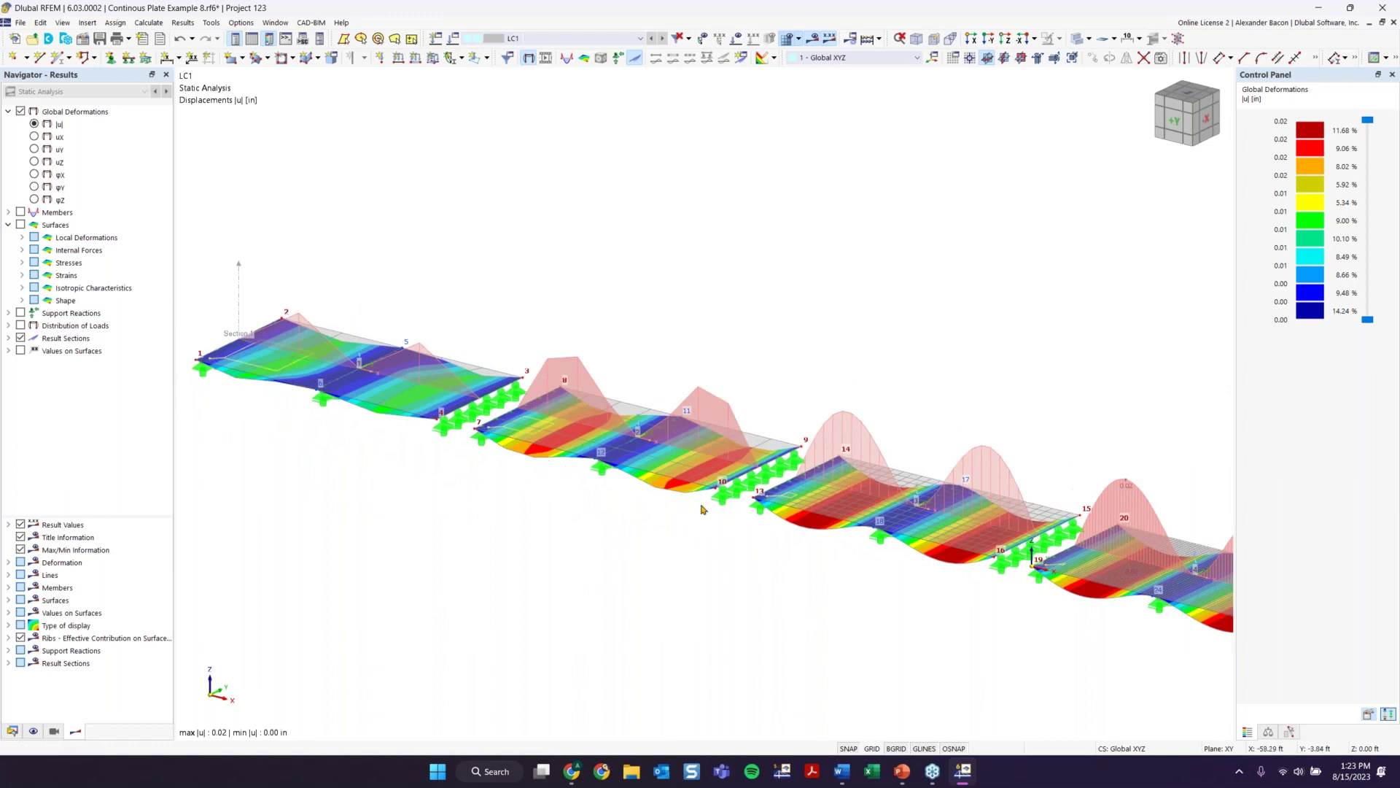
middle_drag(723, 507, 476, 452)
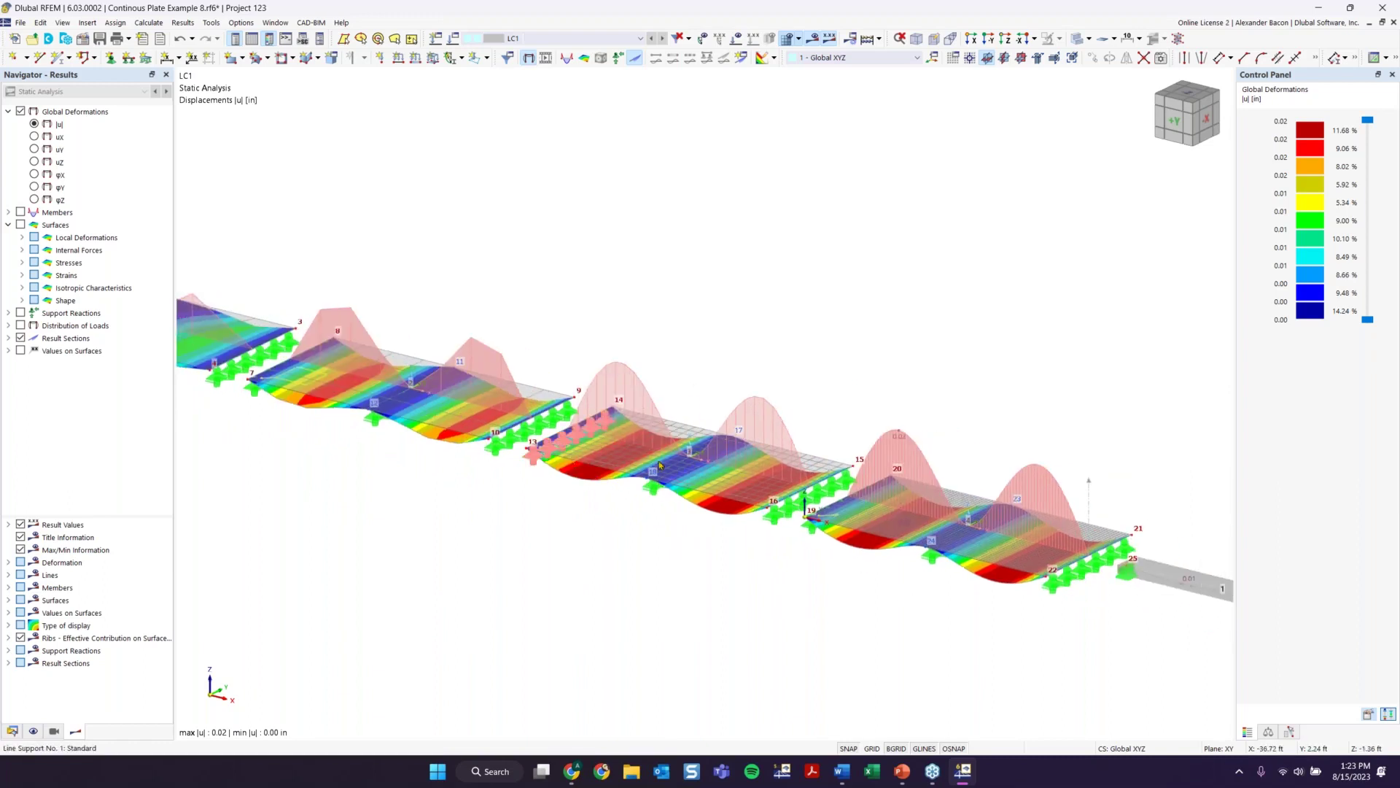
middle_drag(861, 552, 725, 524)
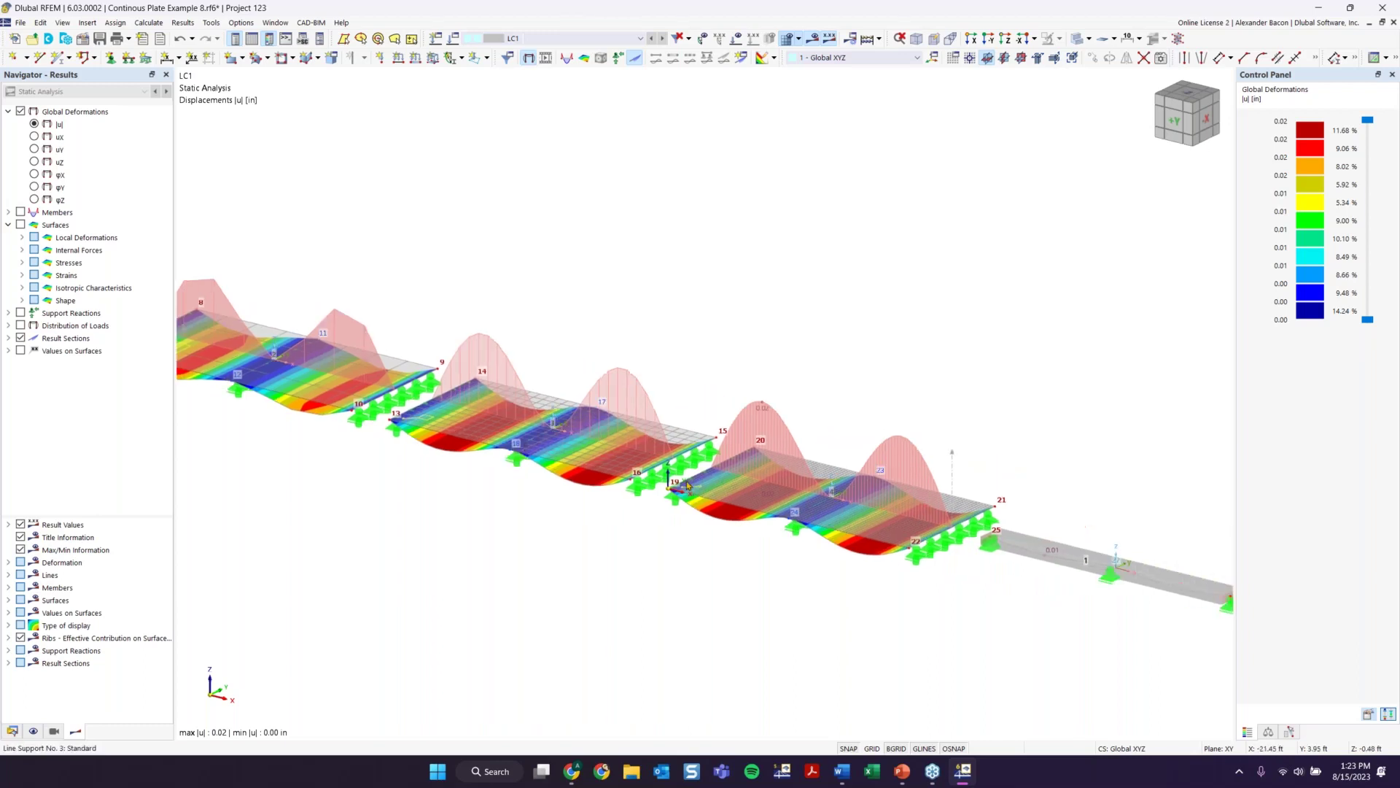
middle_drag(781, 556, 539, 508)
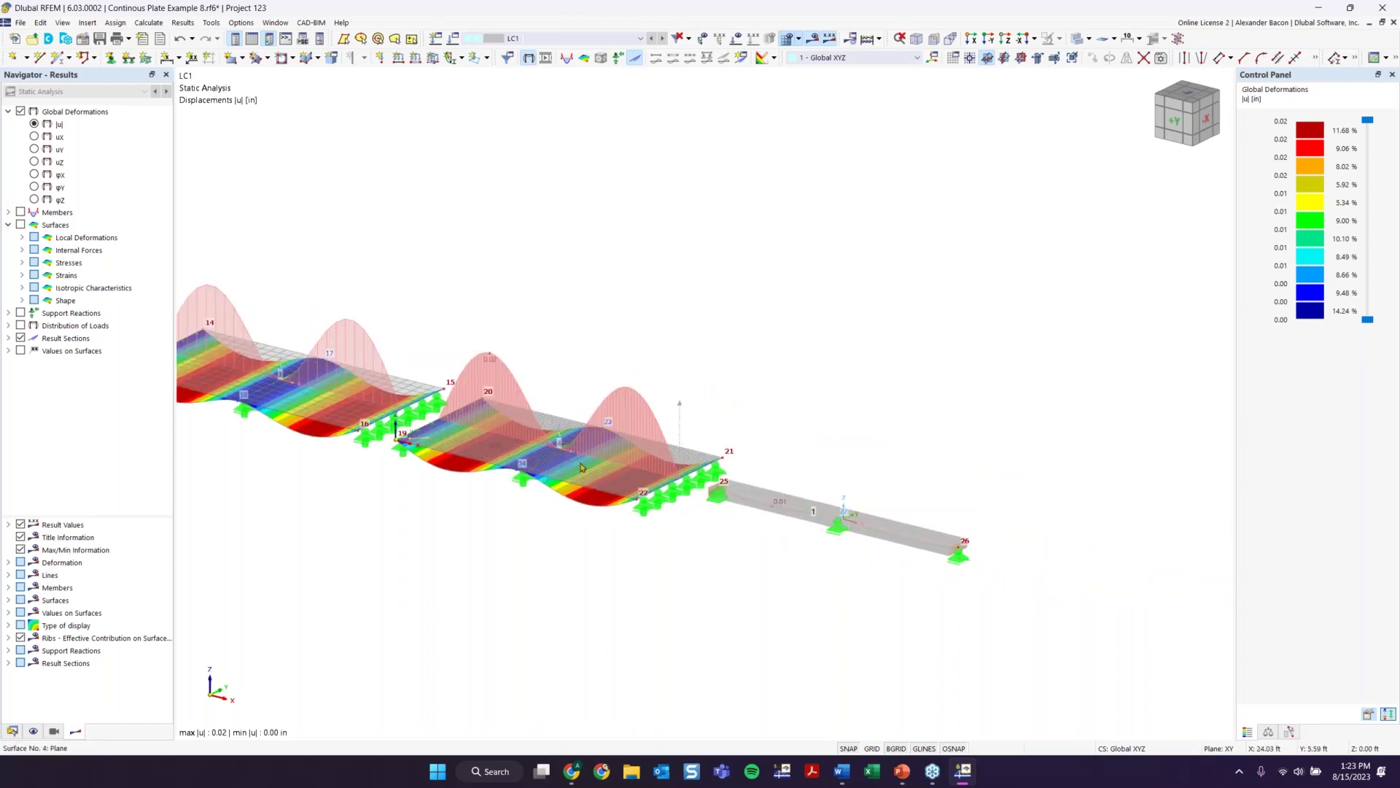
scroll(848, 536, down, 3)
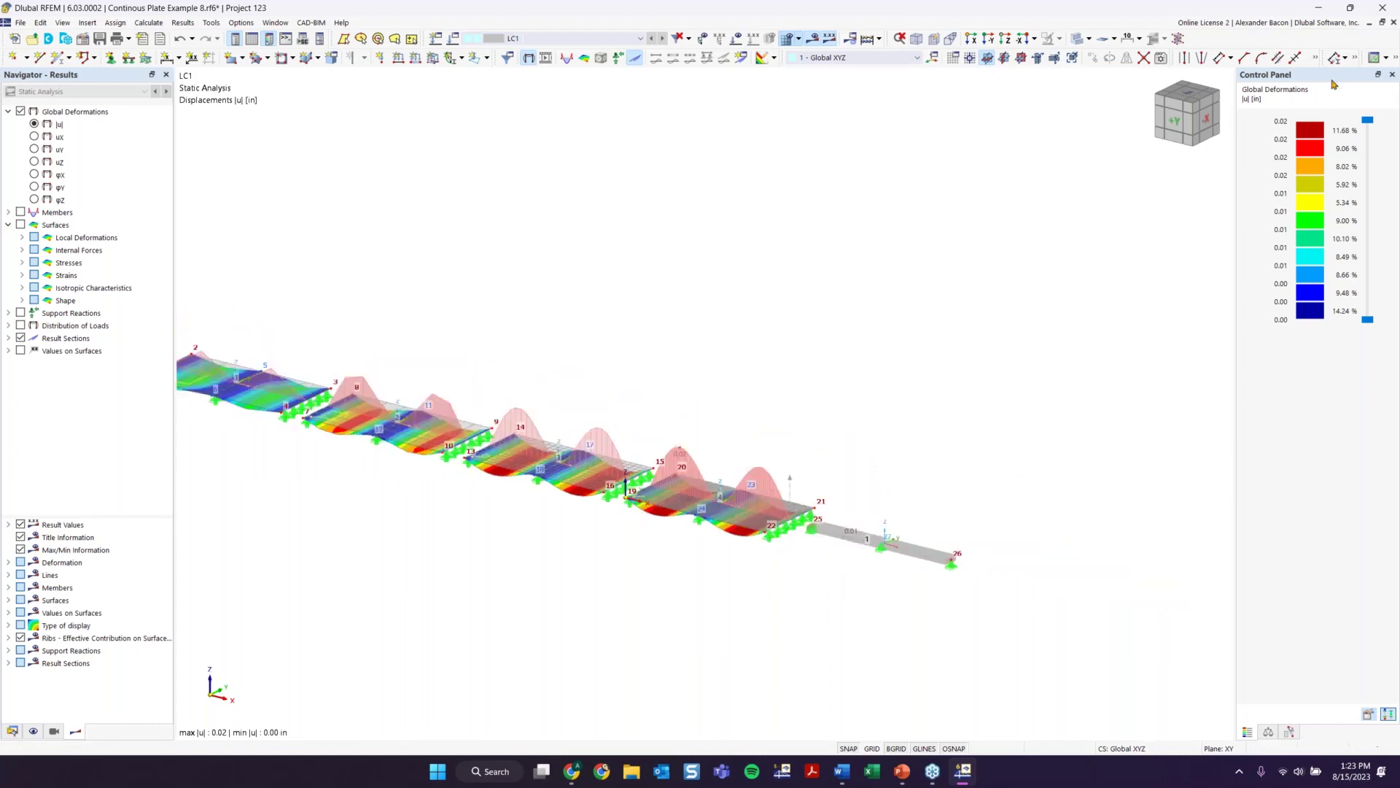
Step: Undock the Control Panel and place it as a floating window beside the model
drag(1331, 79, 1208, 94)
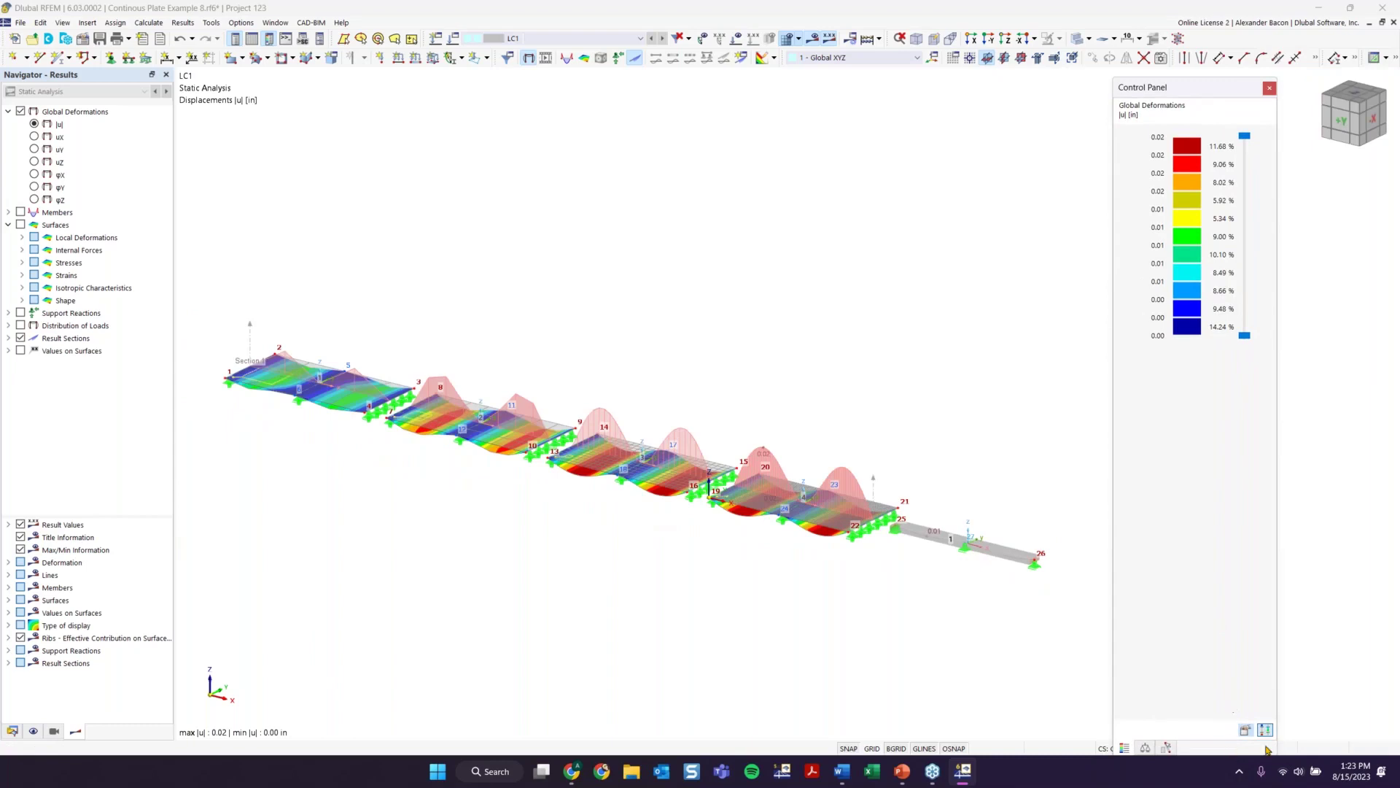
drag(1193, 83, 1229, 128)
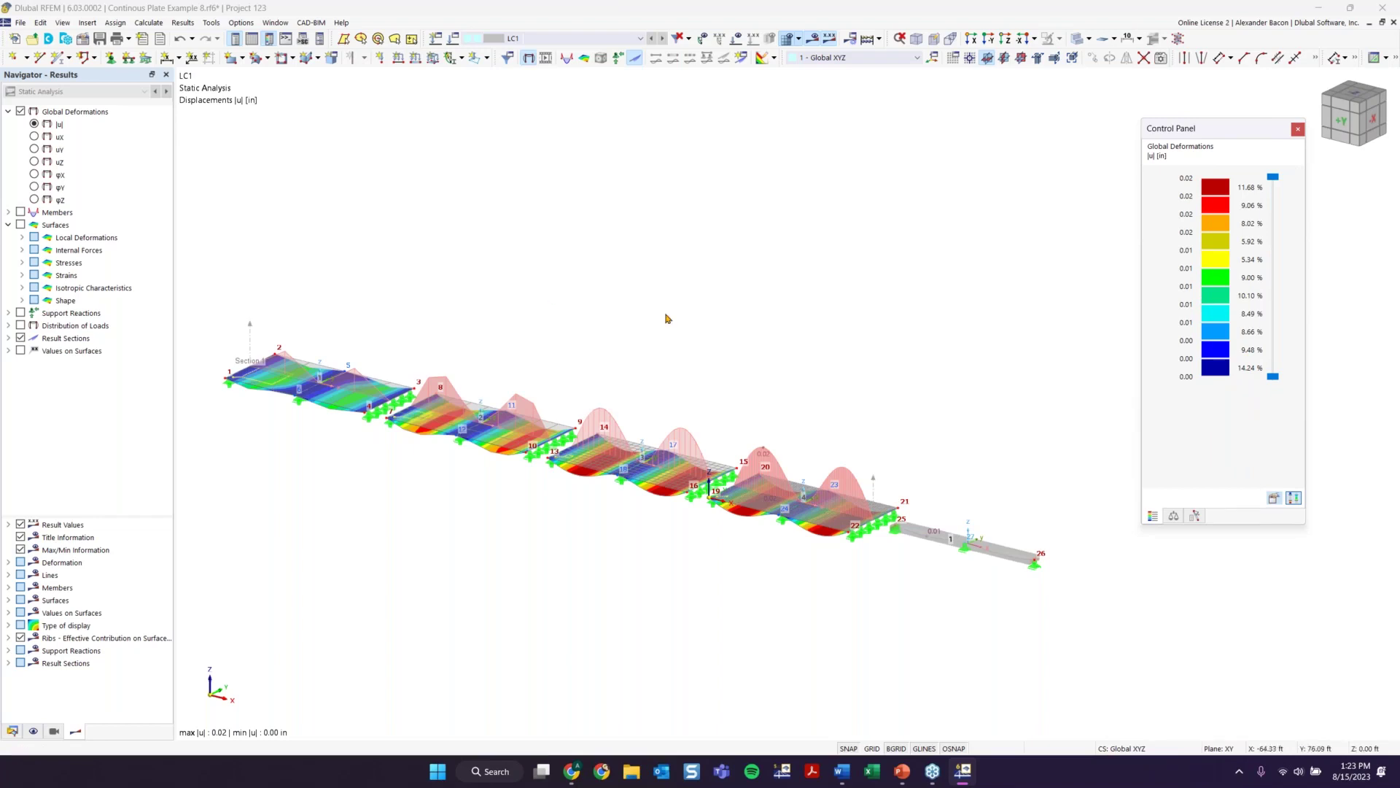
click(534, 40)
click(532, 46)
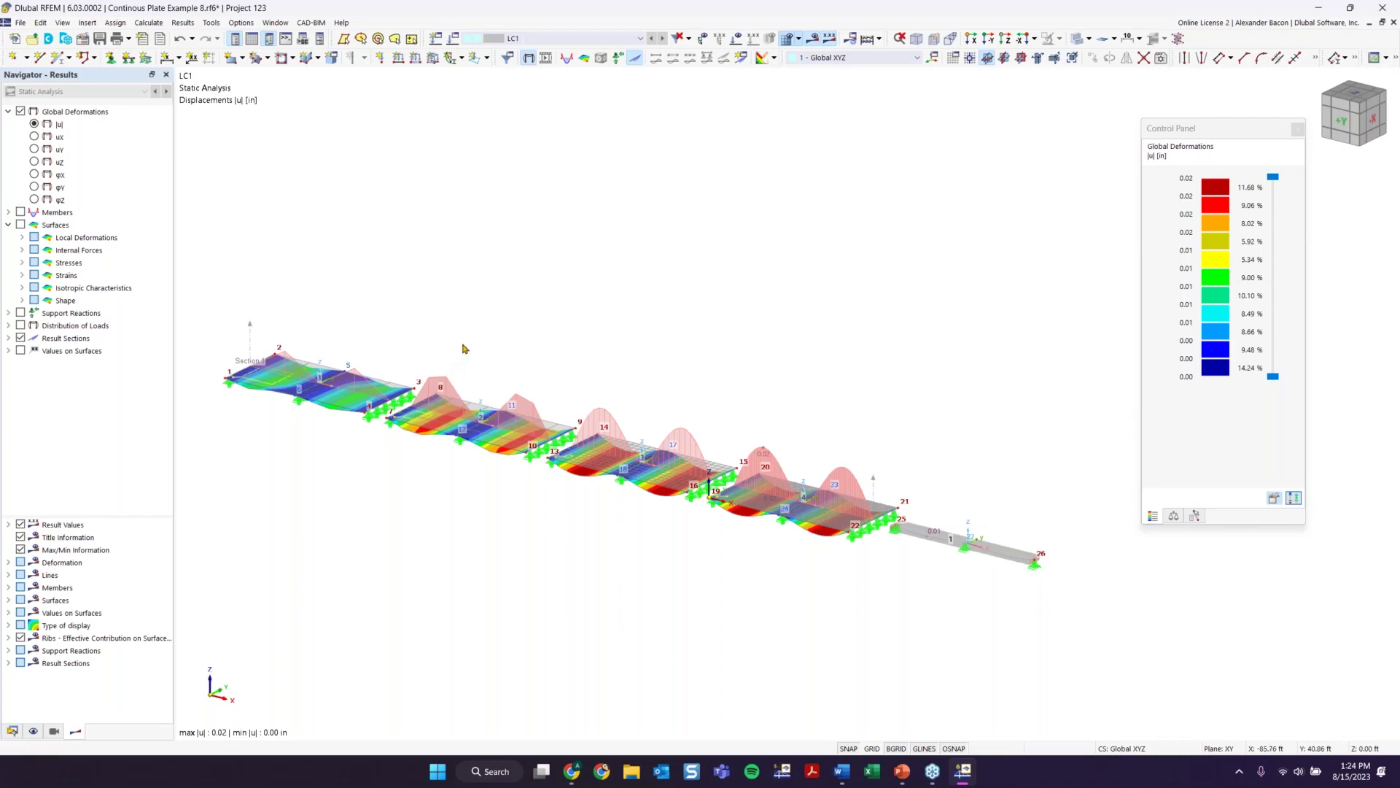
click(567, 40)
click(559, 174)
Step: Switch to the Design Add-on Example.rf6 model and rotate it to show the building frames
click(13, 732)
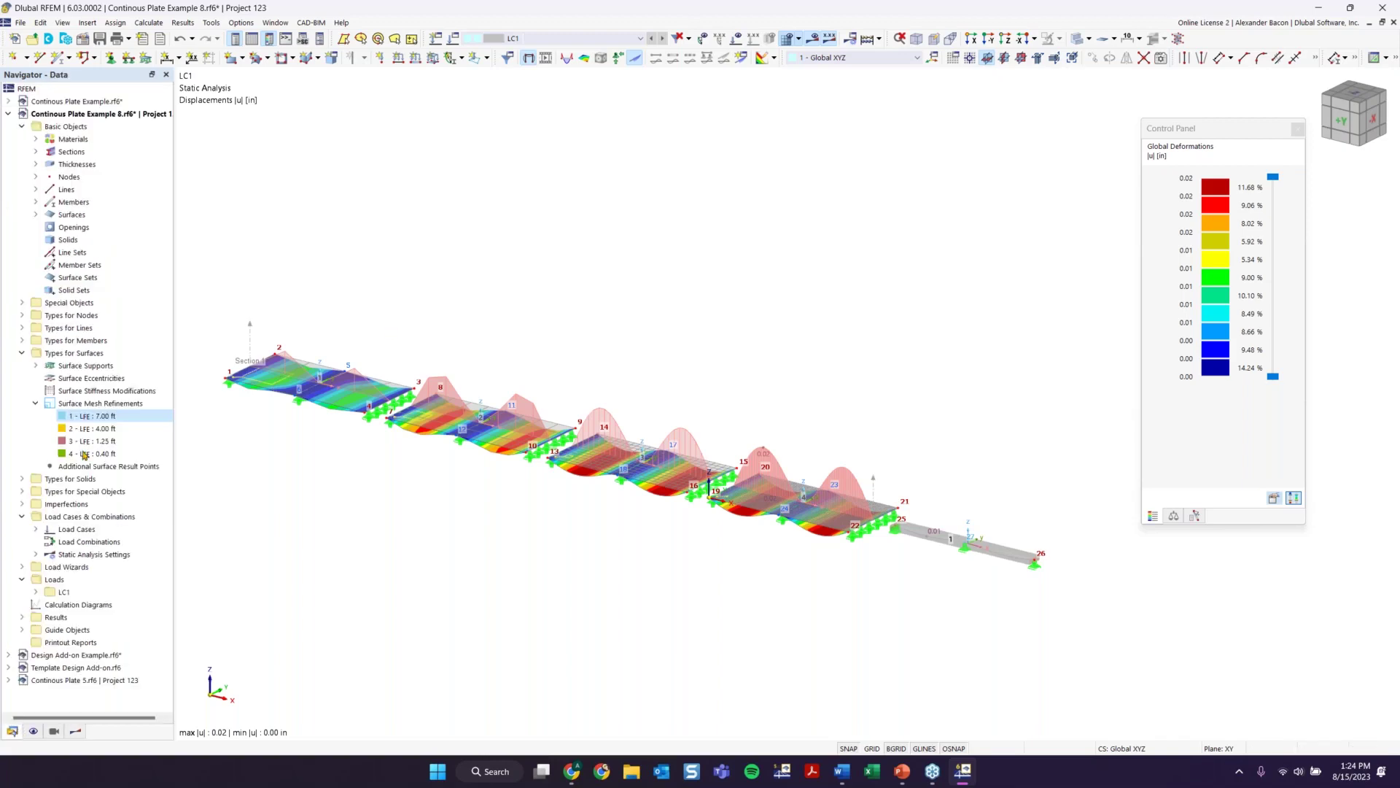
click(8, 114)
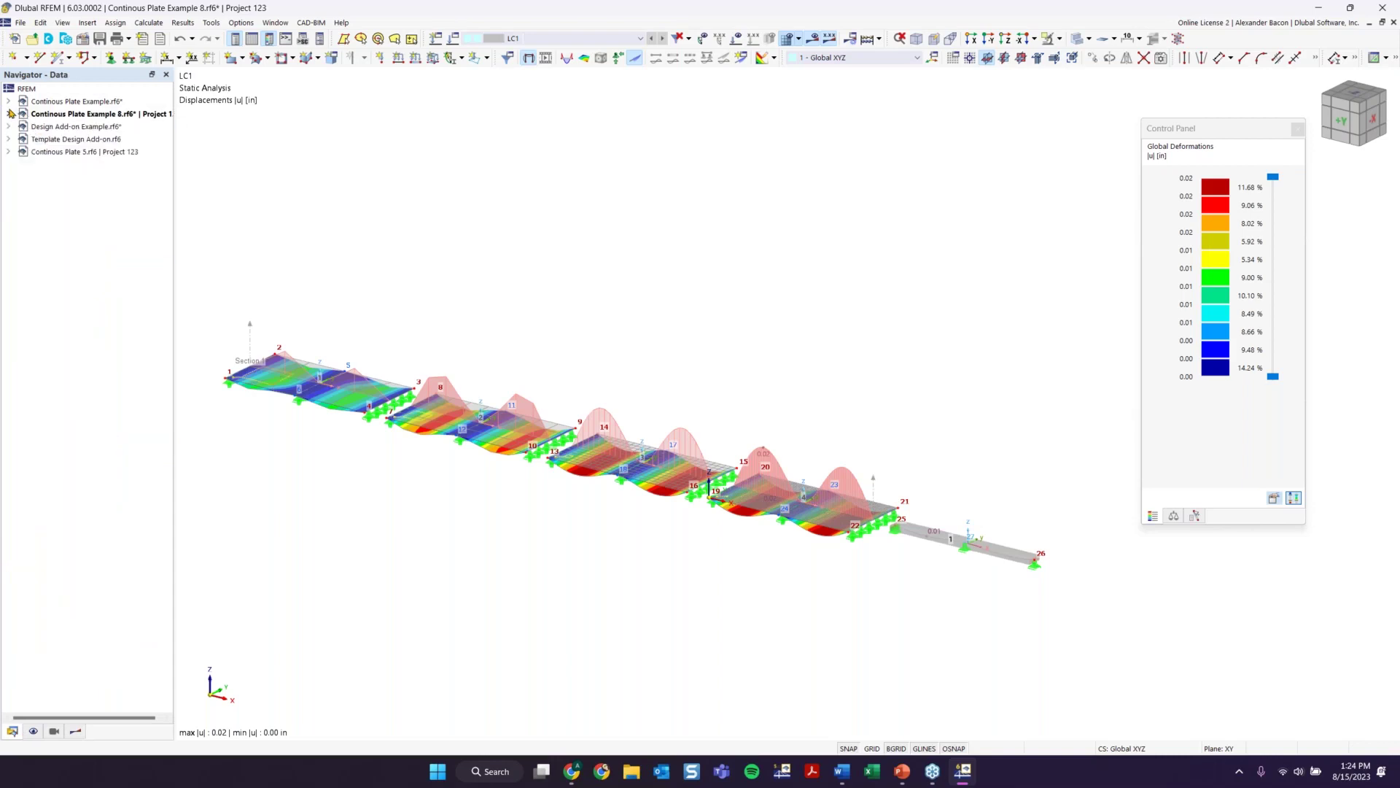
double_click(72, 129)
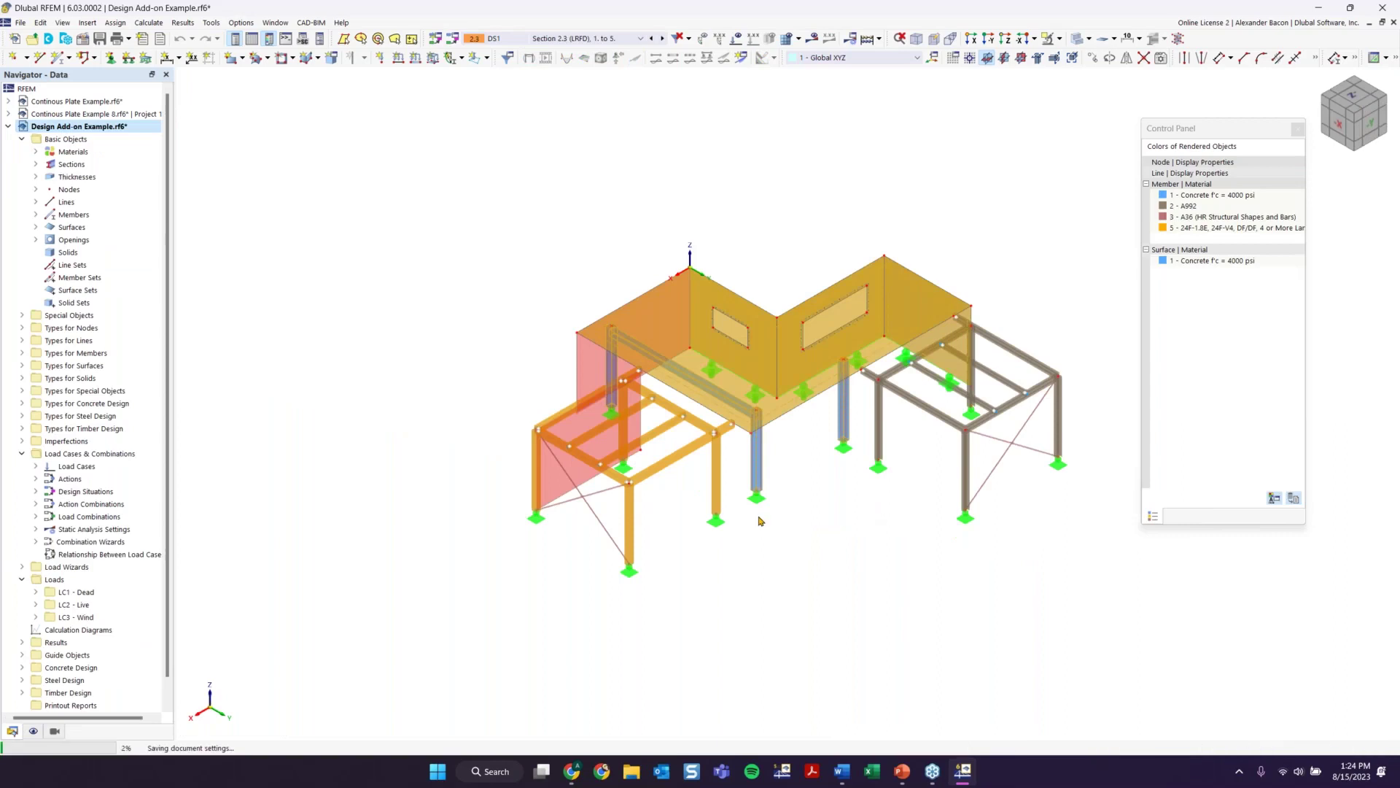
click(1381, 114)
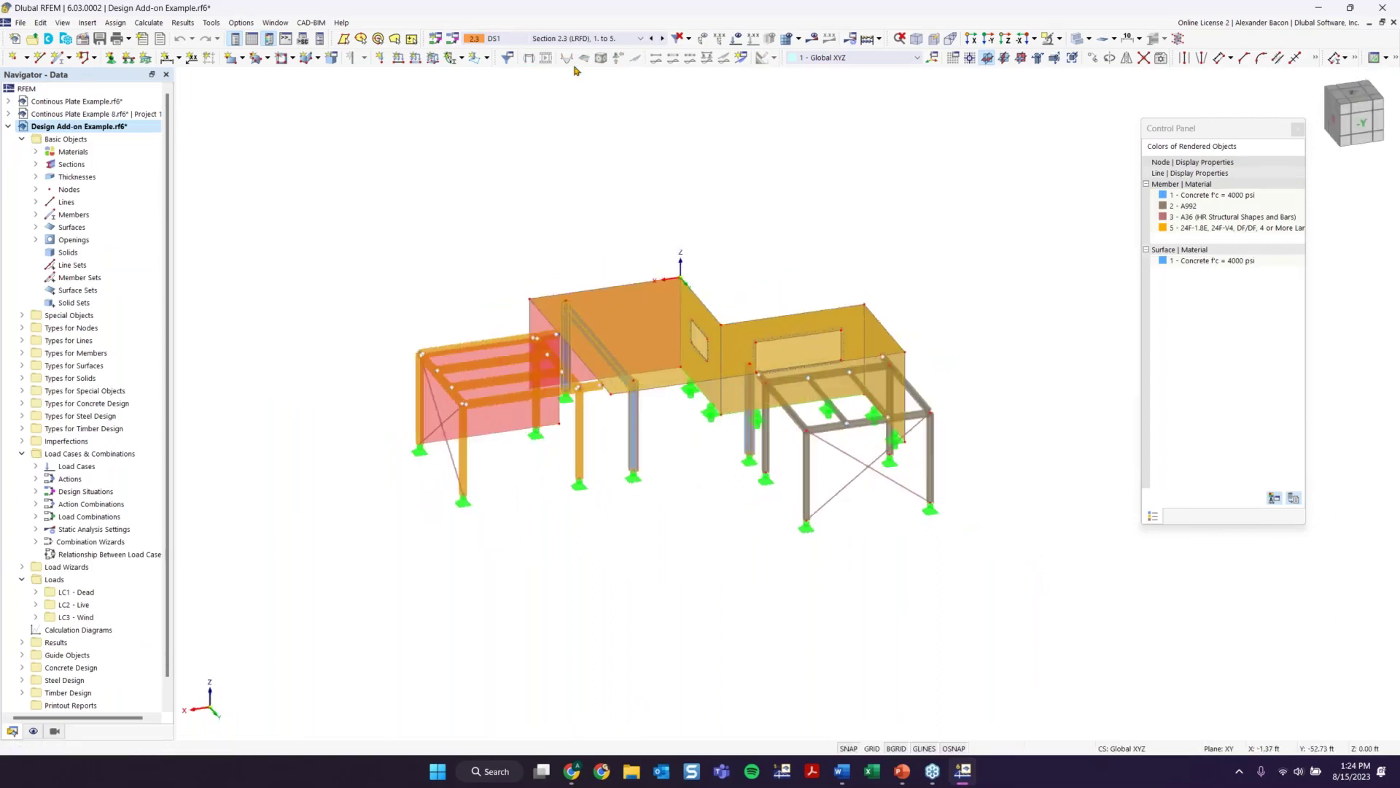
Step: Open the load cases and combinations settings and review the standard group and edition they are based on
click(565, 38)
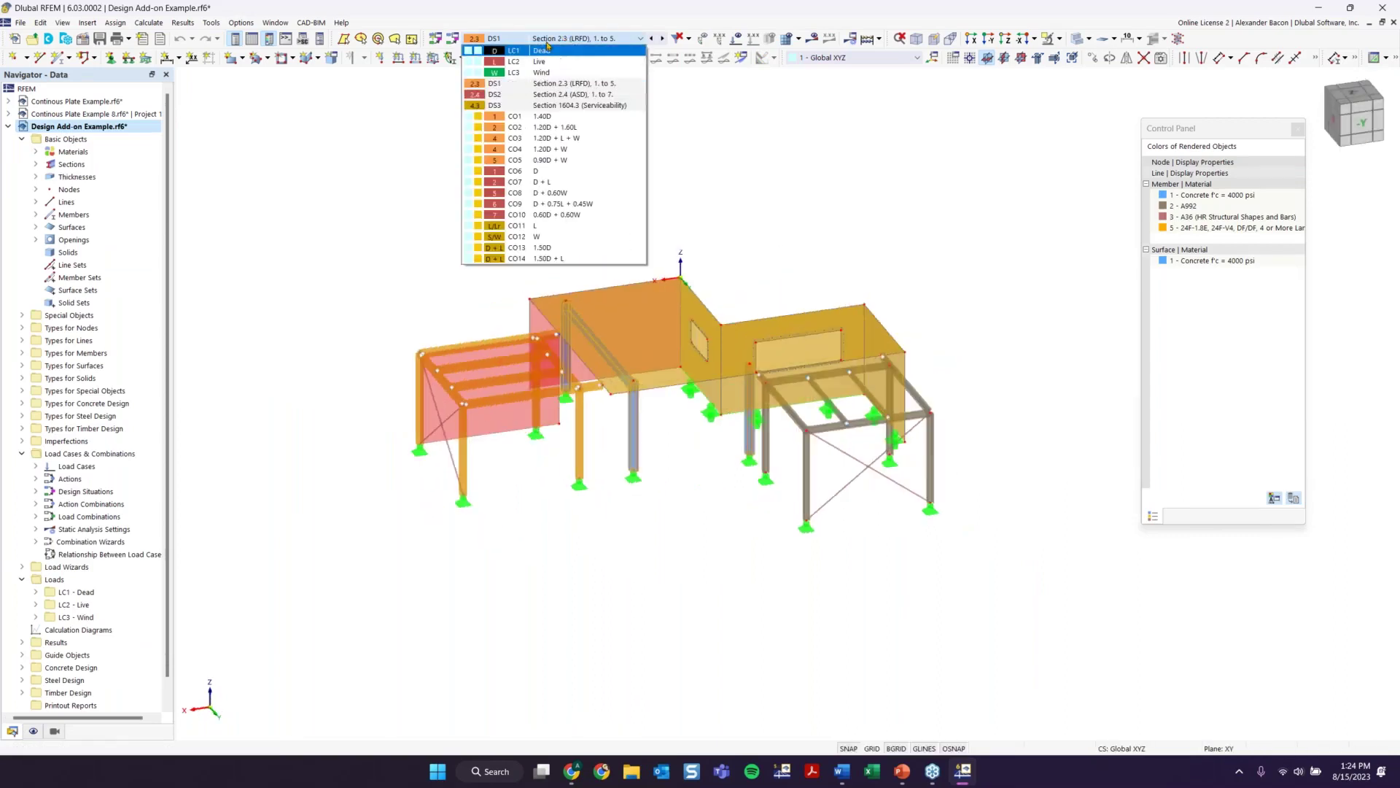
click(547, 41)
click(453, 40)
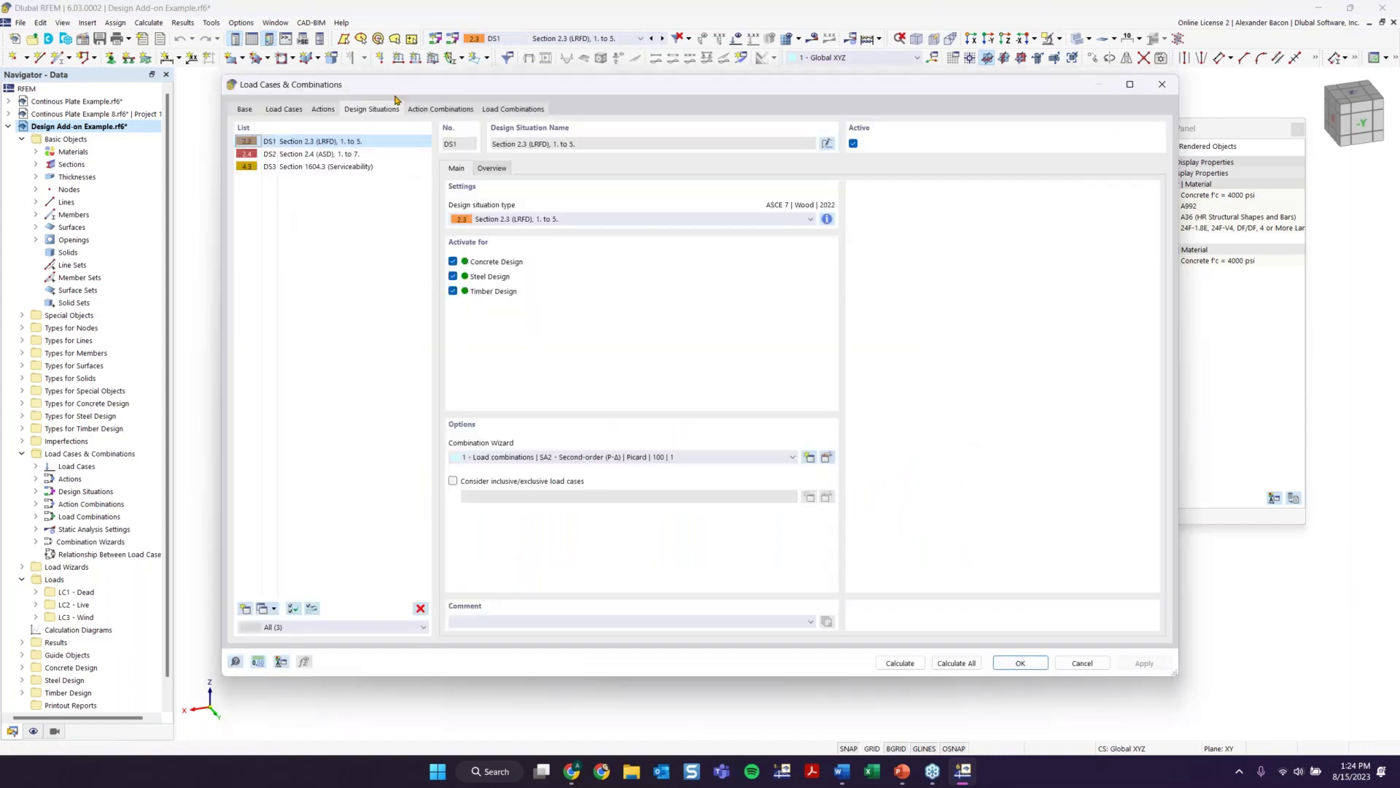
click(283, 110)
click(246, 111)
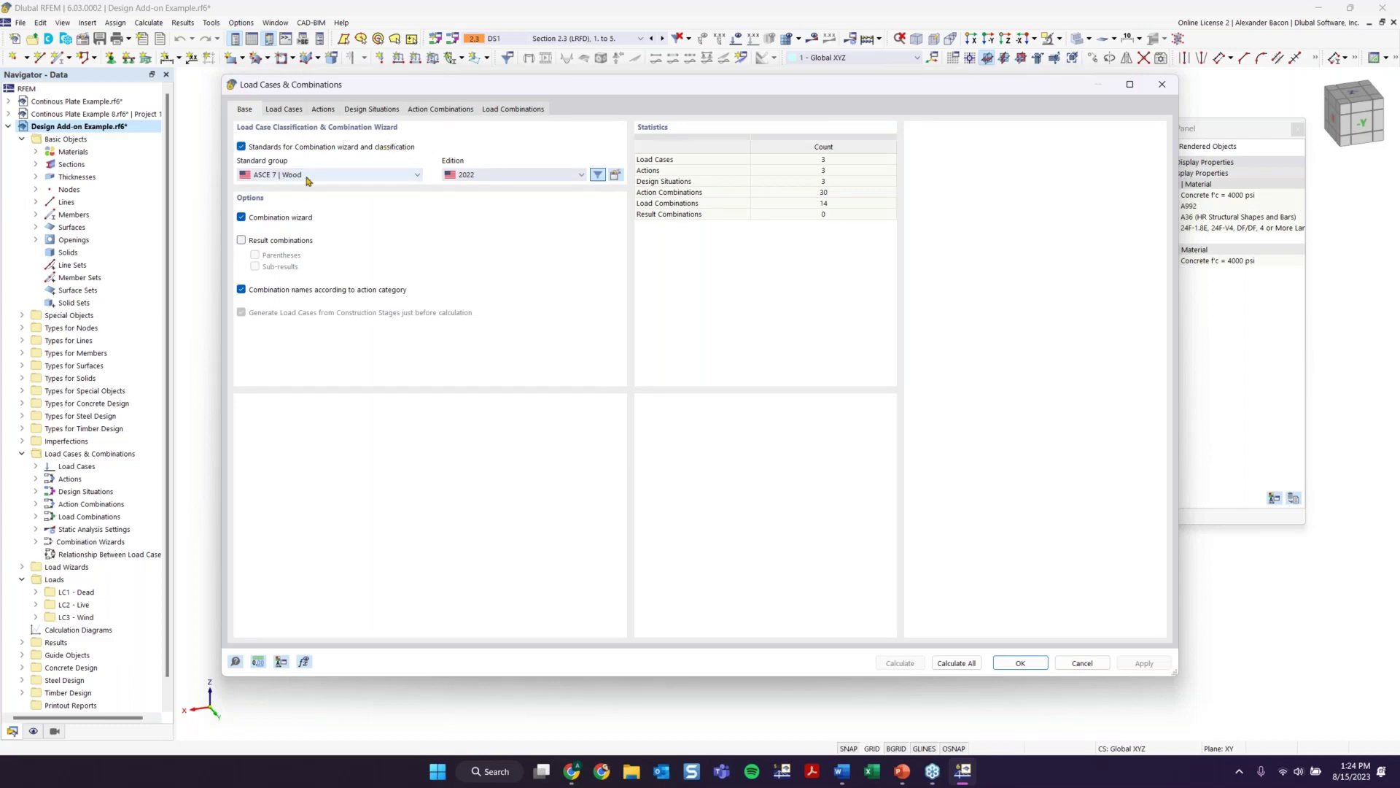
Step: Review load combinations CO1 to CO5 and the load cases and factors assigned to CO5
click(505, 112)
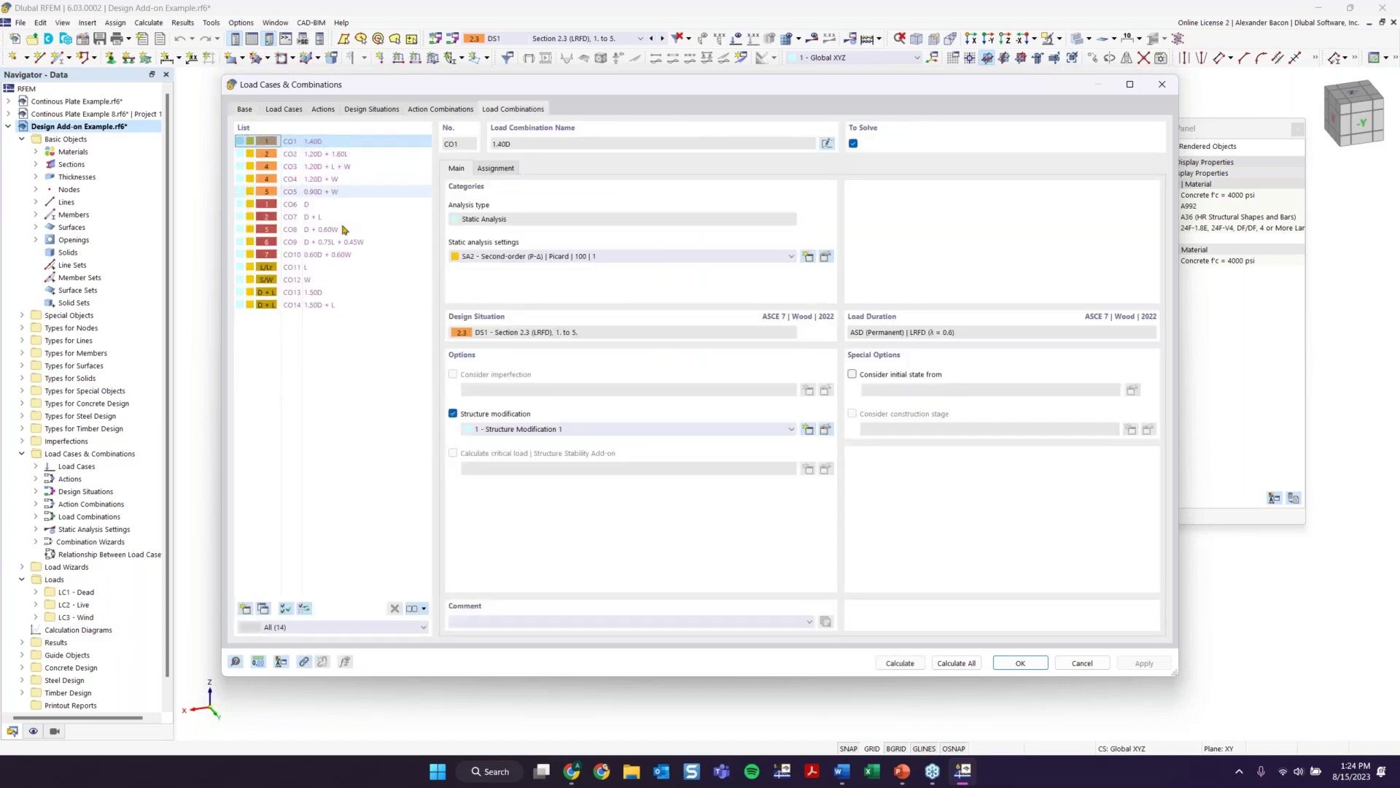
click(343, 155)
click(343, 167)
click(339, 180)
click(337, 191)
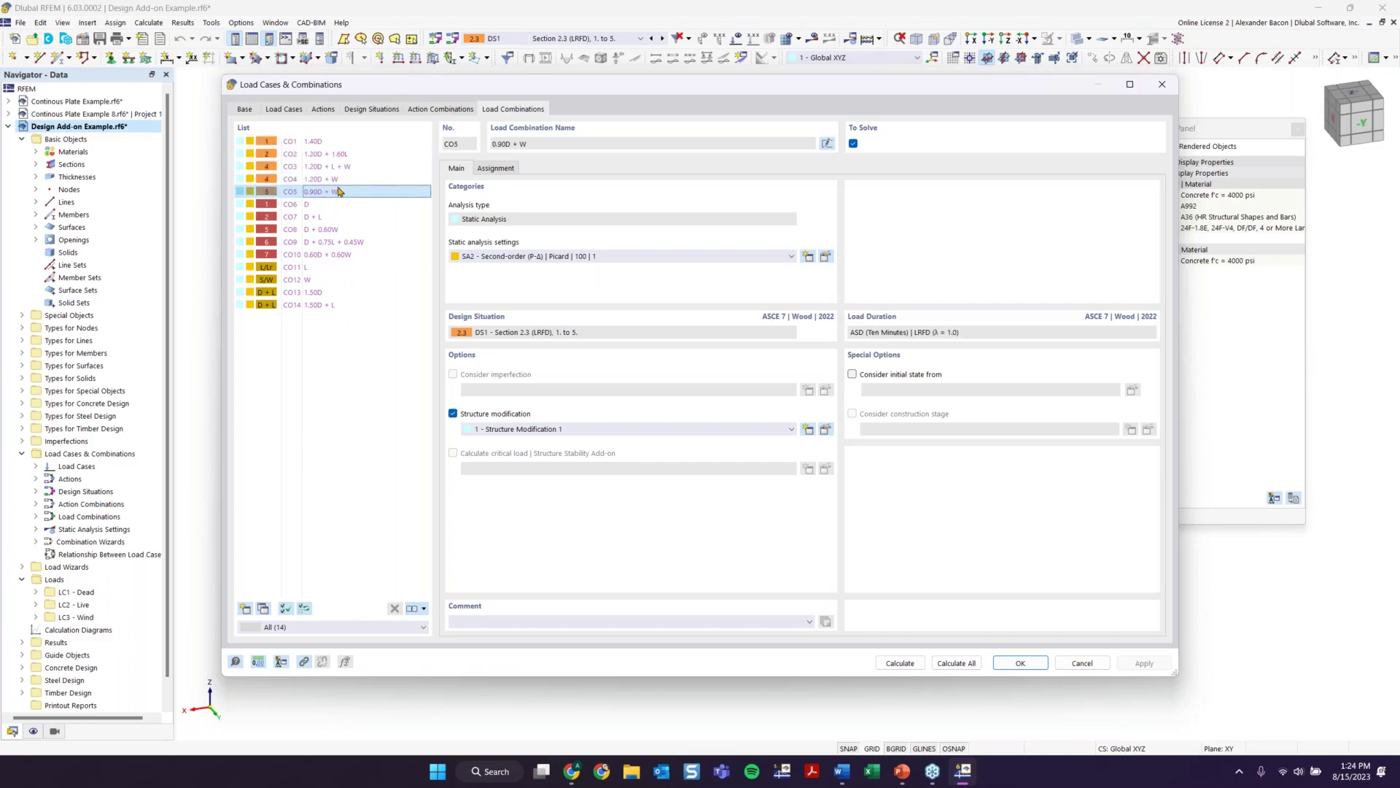
click(499, 168)
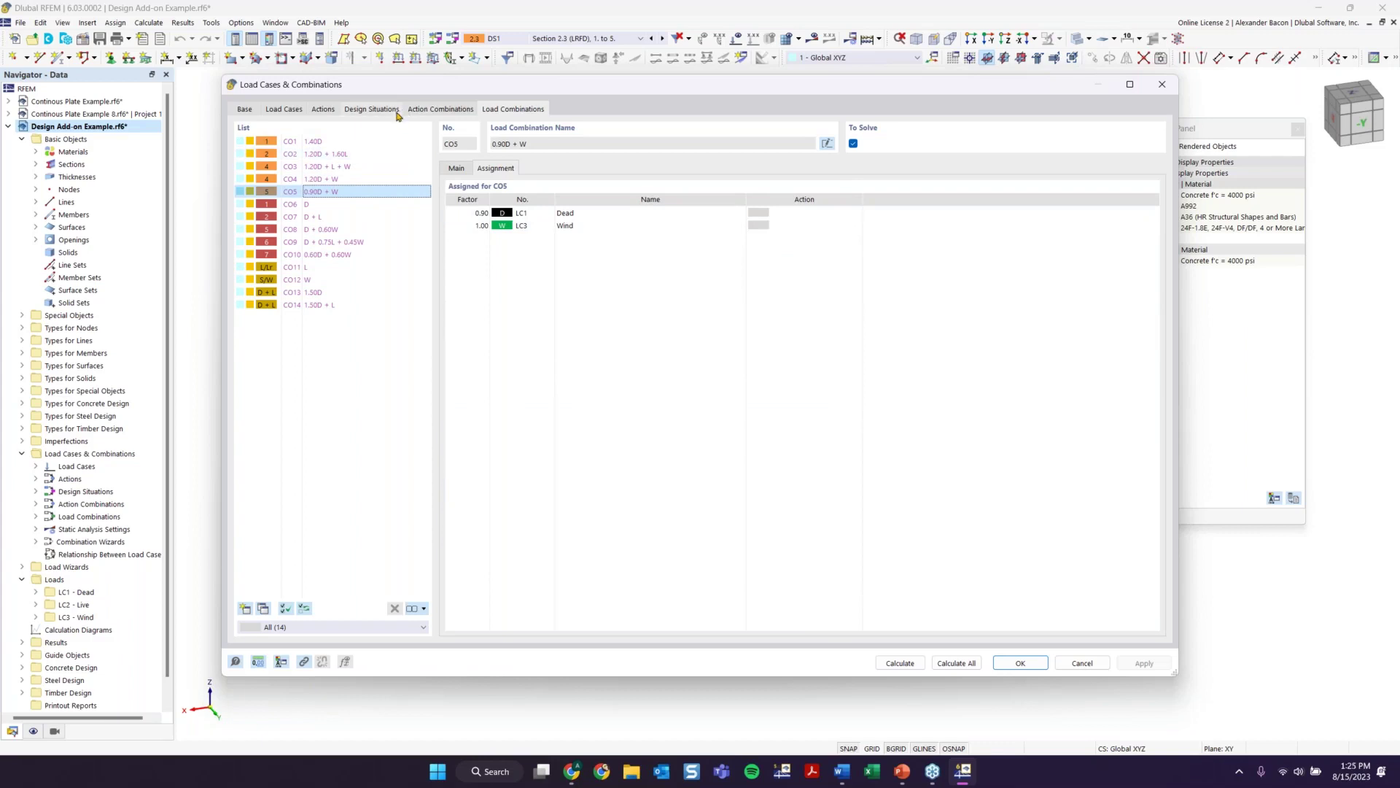
Step: Review the LRFD and ASD design situations and the combinations assigned to DS1, and close the settings
click(372, 110)
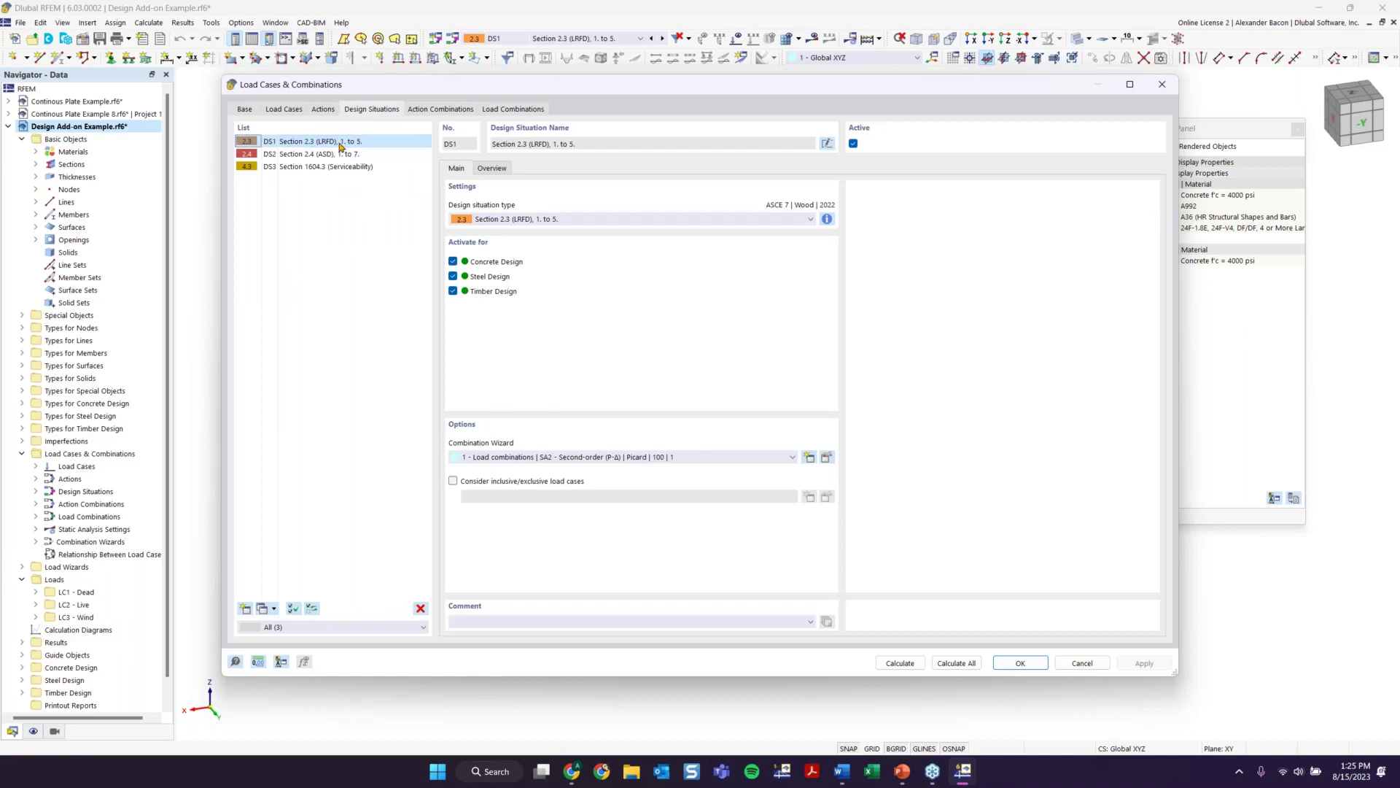
click(340, 155)
double_click(348, 142)
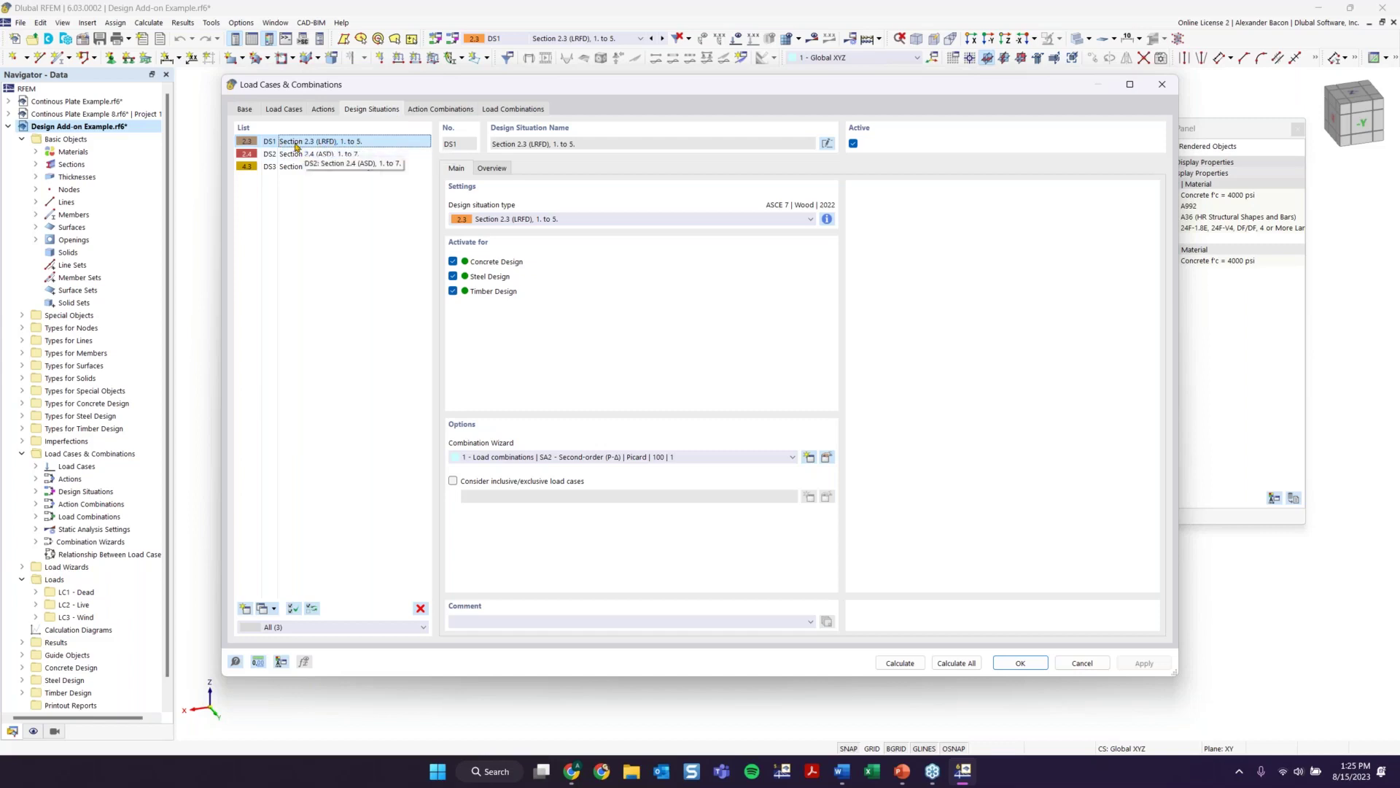
click(493, 167)
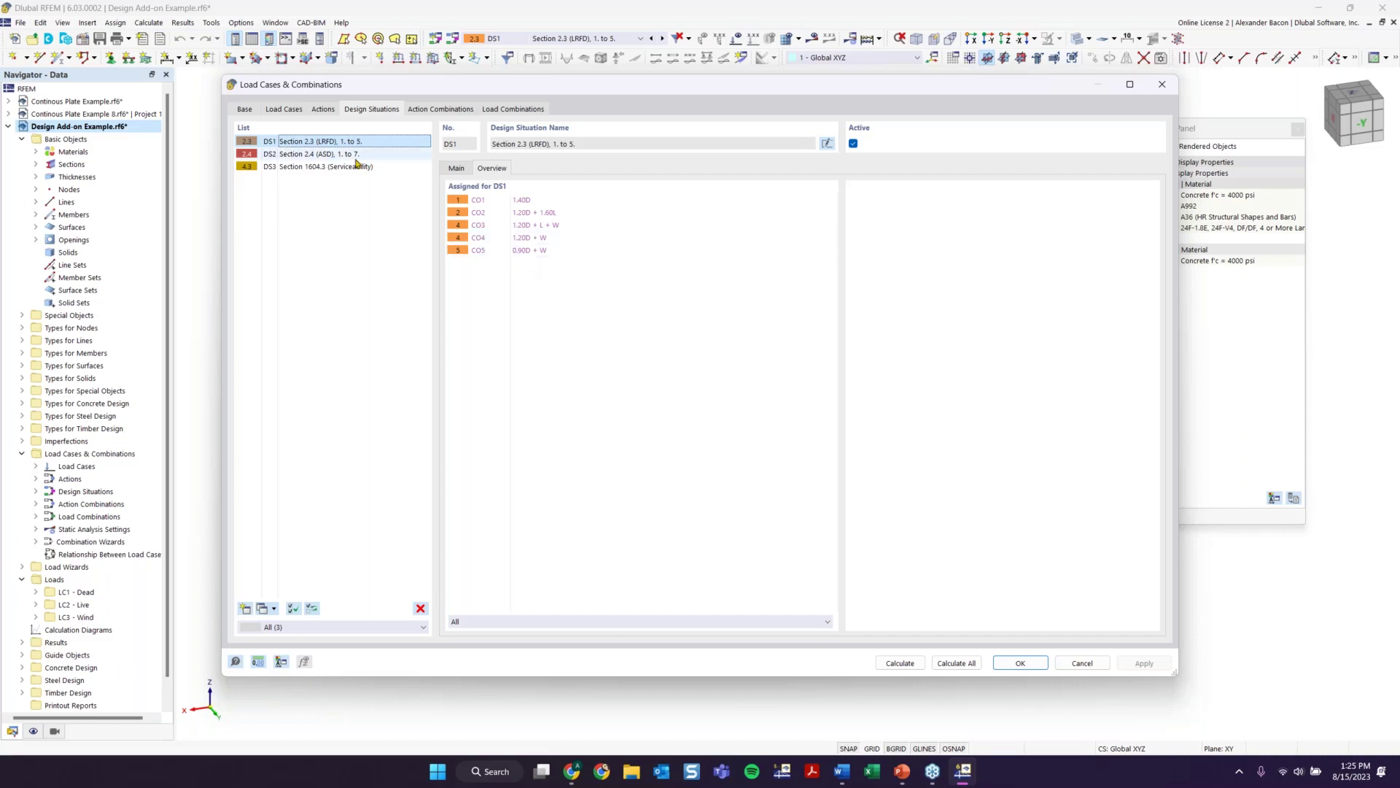
click(1163, 84)
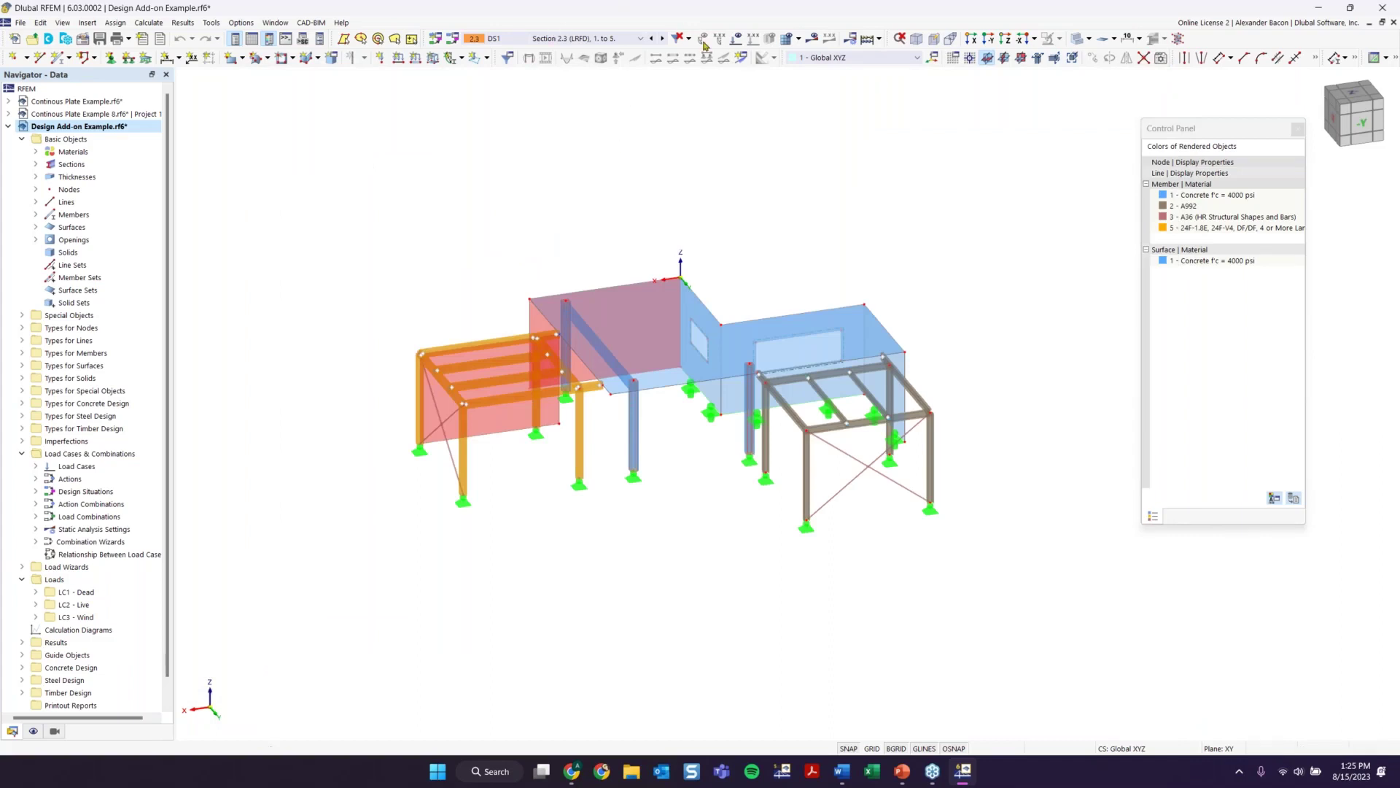
Step: Calculate all load cases and combinations together with the concrete, steel and timber designs
click(815, 43)
key(Escape)
click(867, 41)
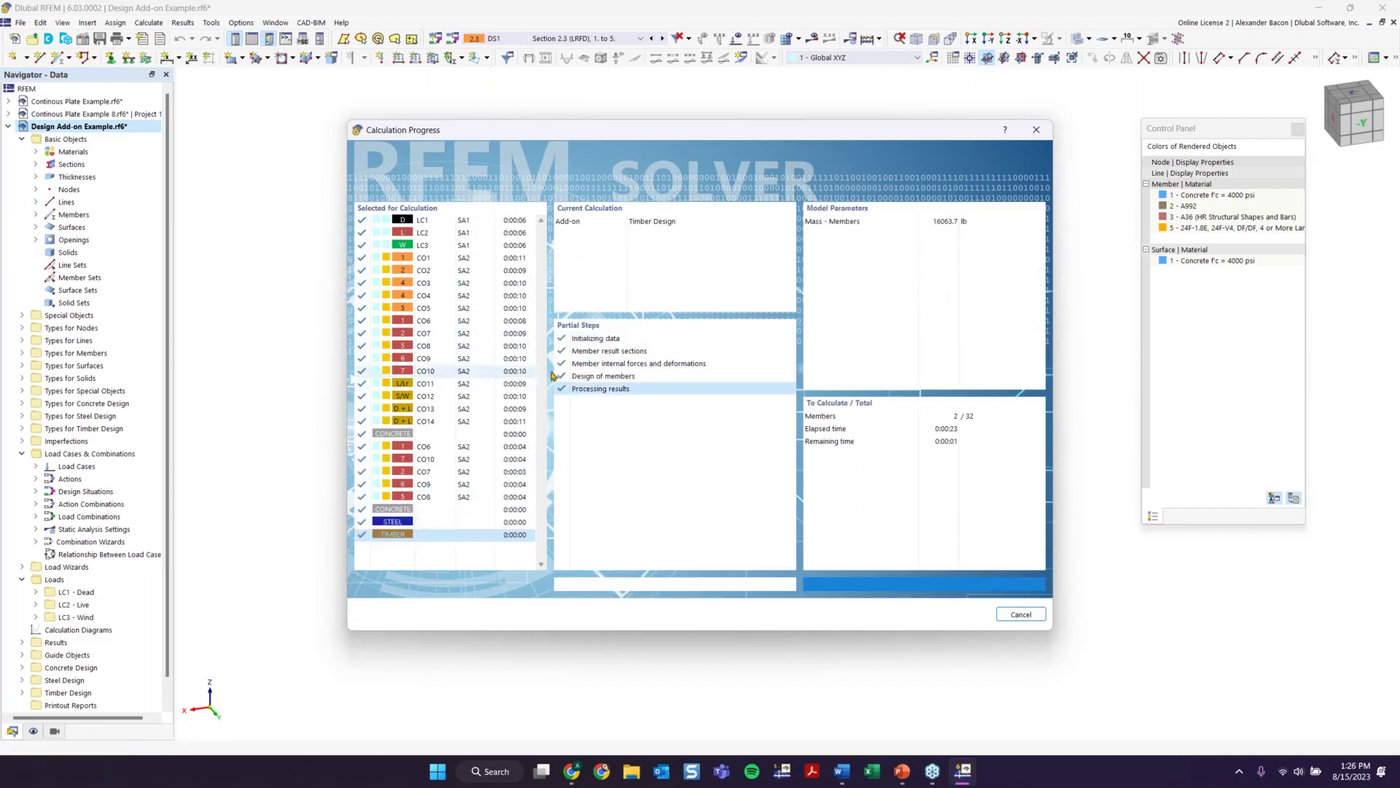
Step: Show the static analysis displacements for design situation DS1, Section 2.3 (LRFD), 1. to 5
click(558, 38)
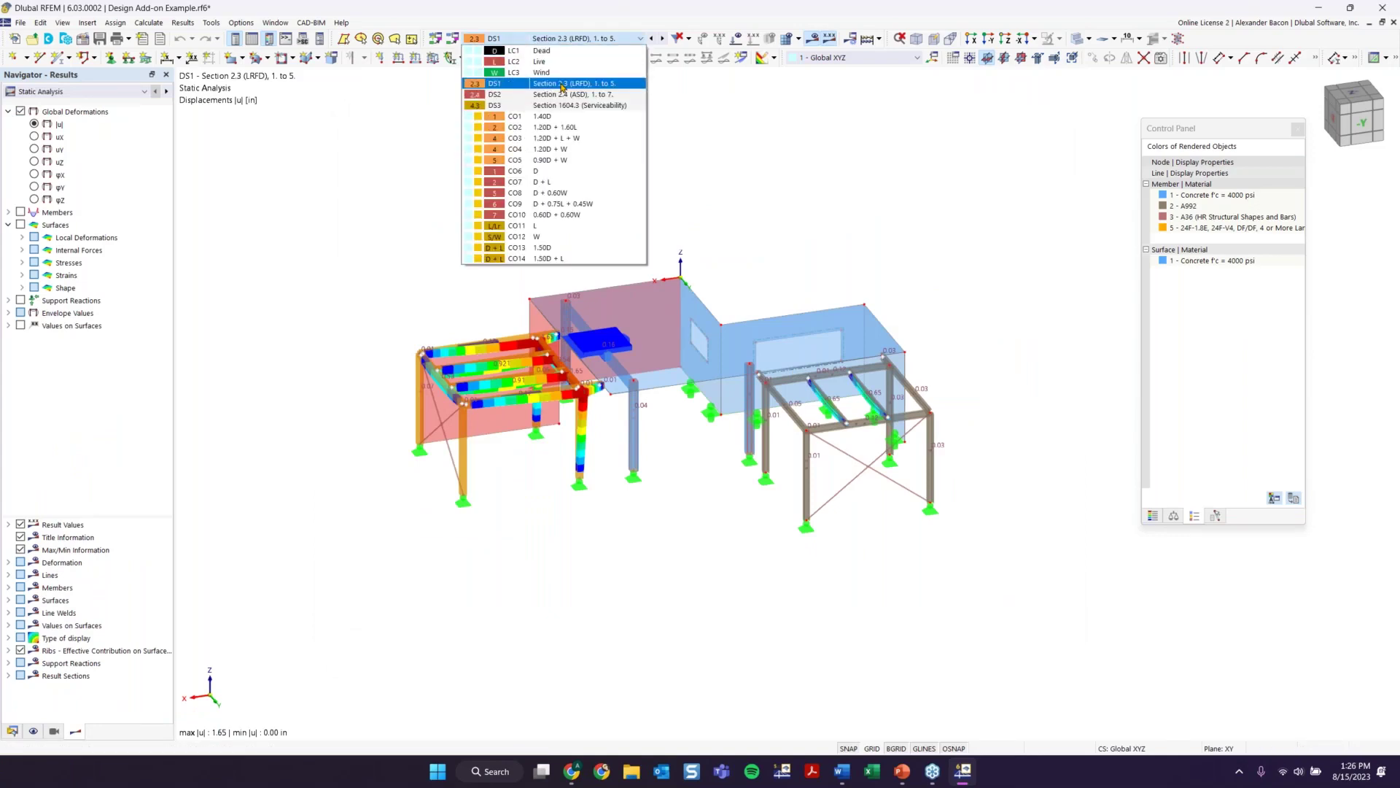
click(562, 84)
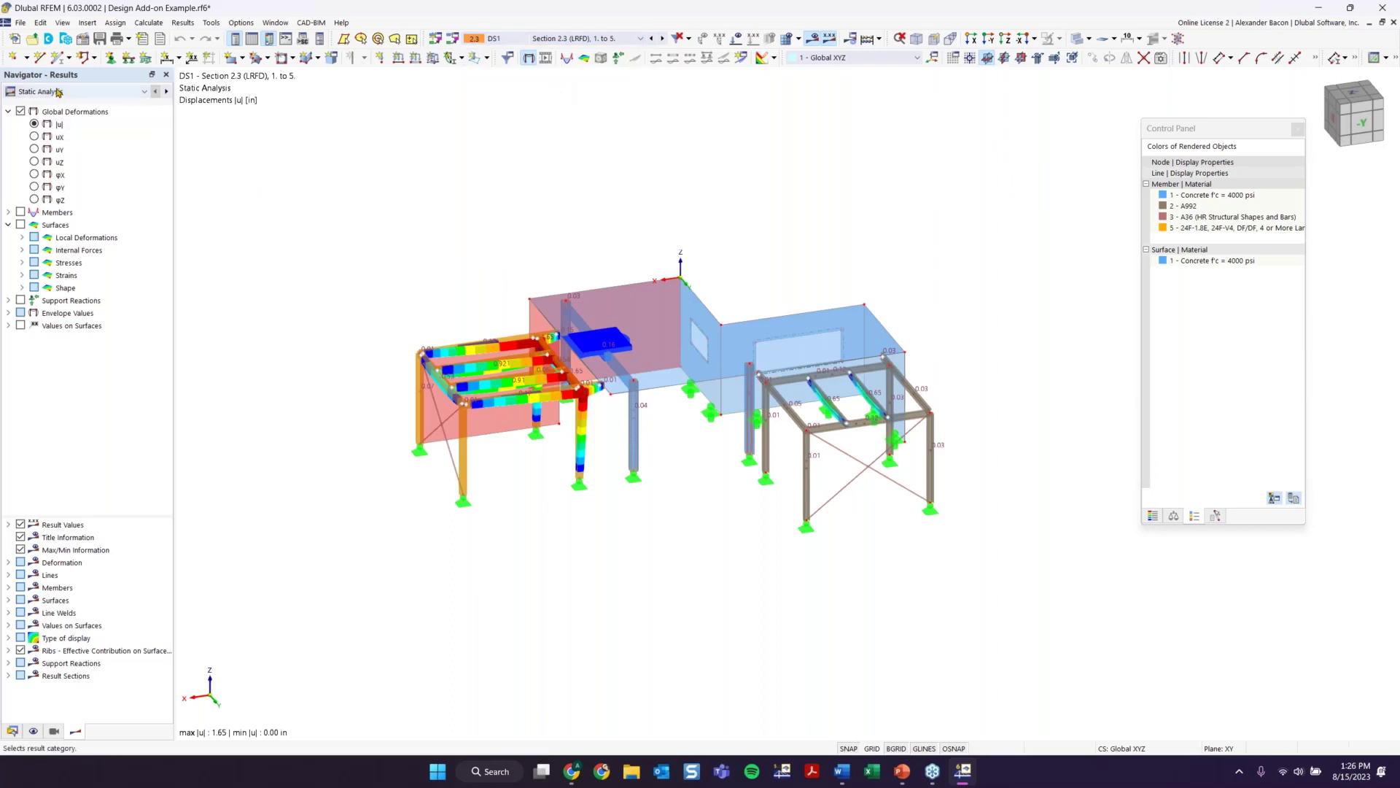
scroll(694, 232, up, 1)
middle_drag(694, 231, 636, 214)
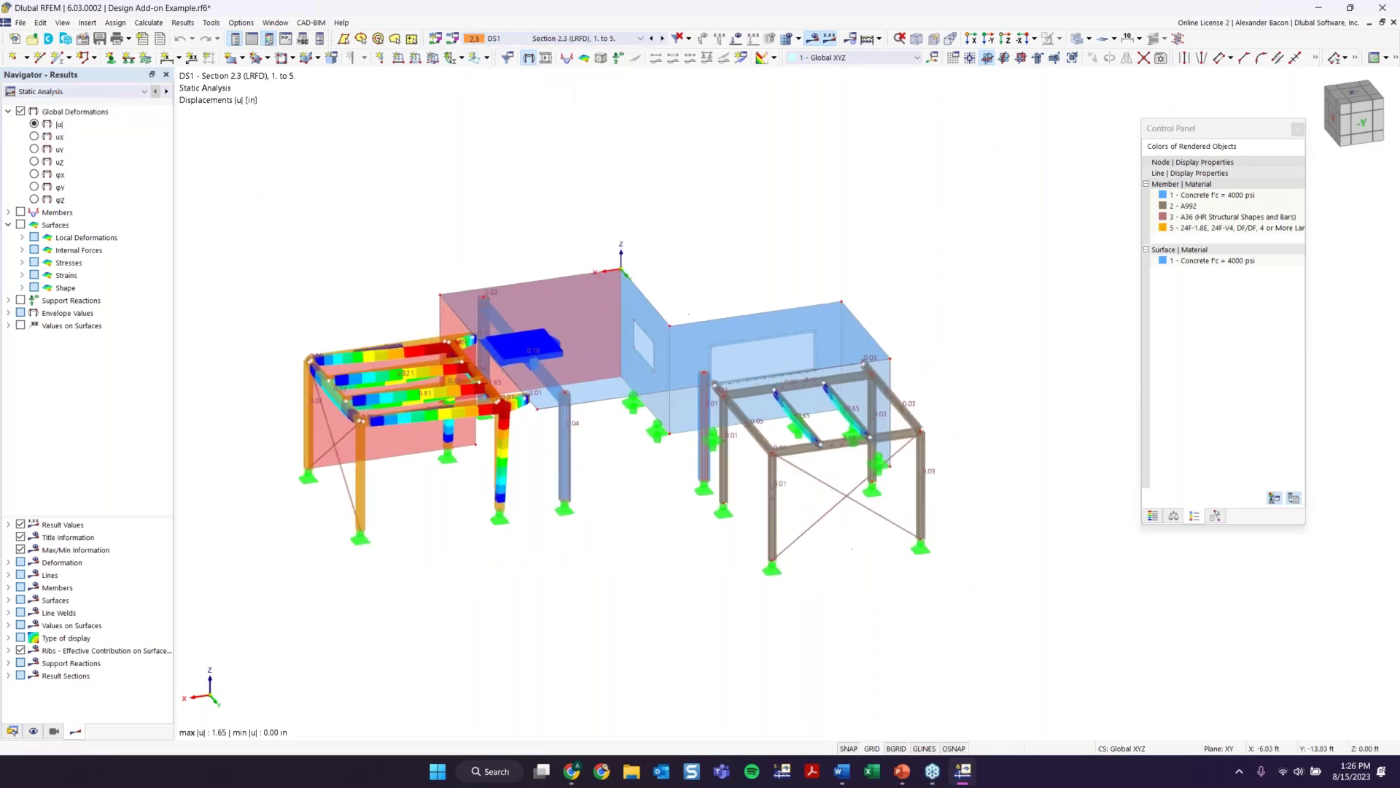
Step: Extend the displacement colour scale down to 0.00 in and keep design situation DS1, Section 2.3 (LRFD), displayed
click(1154, 516)
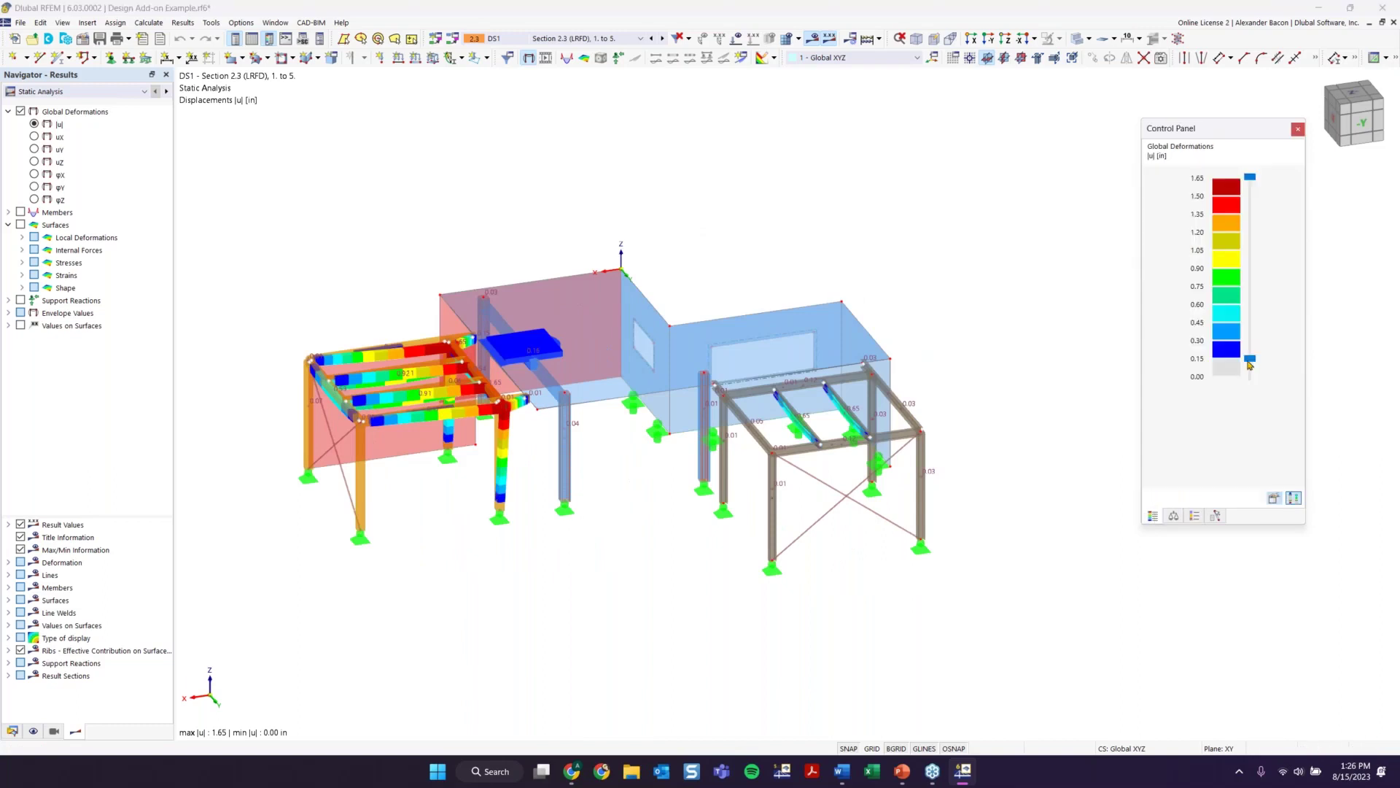
drag(1249, 364, 1250, 377)
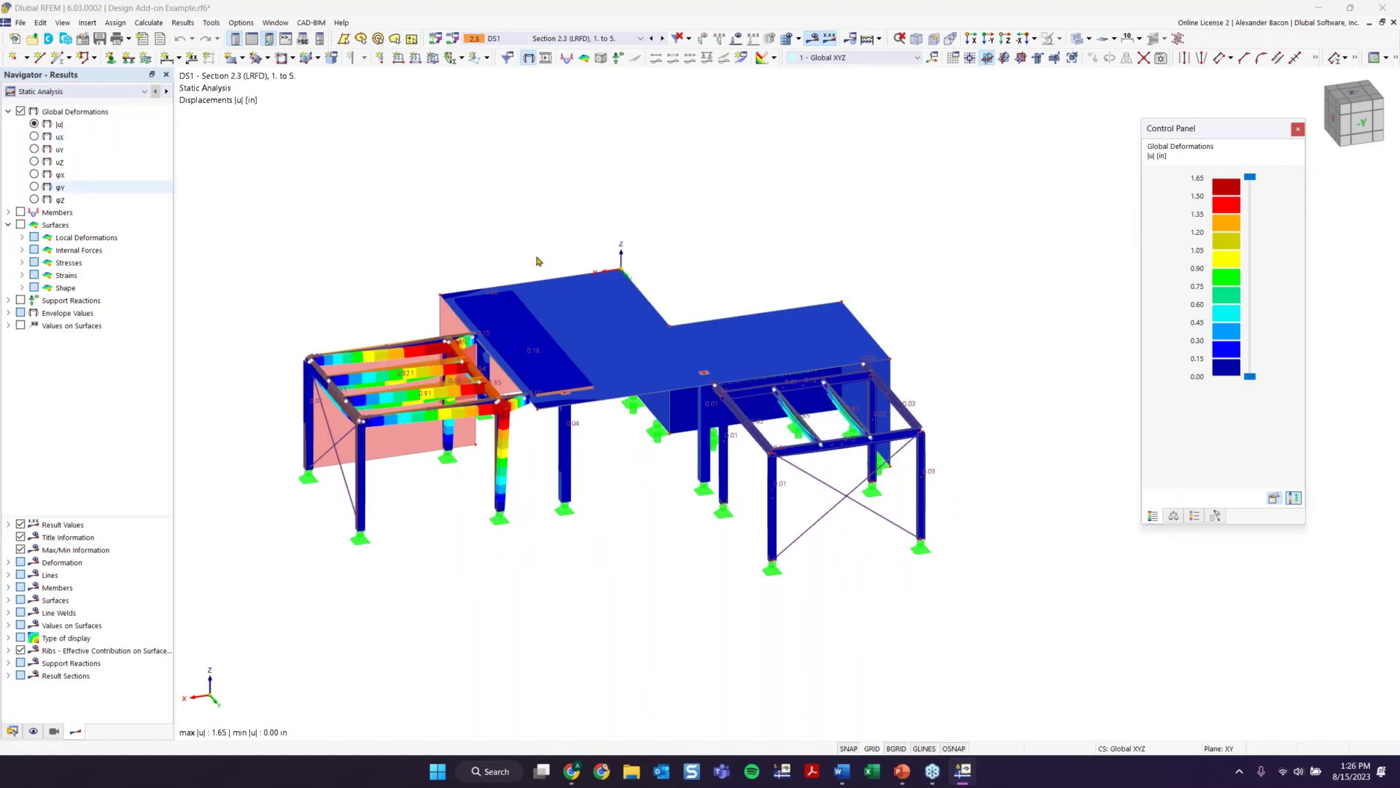
click(554, 40)
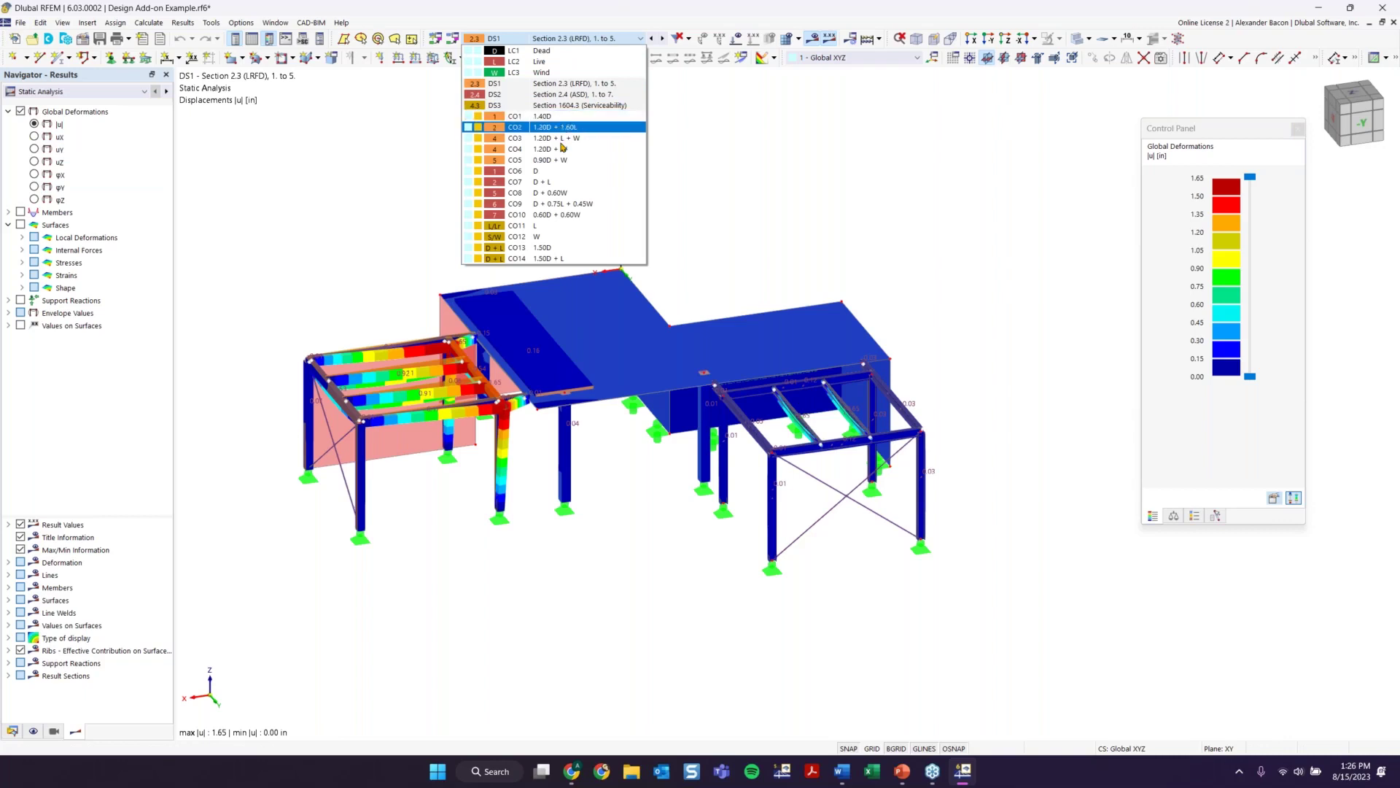
click(555, 83)
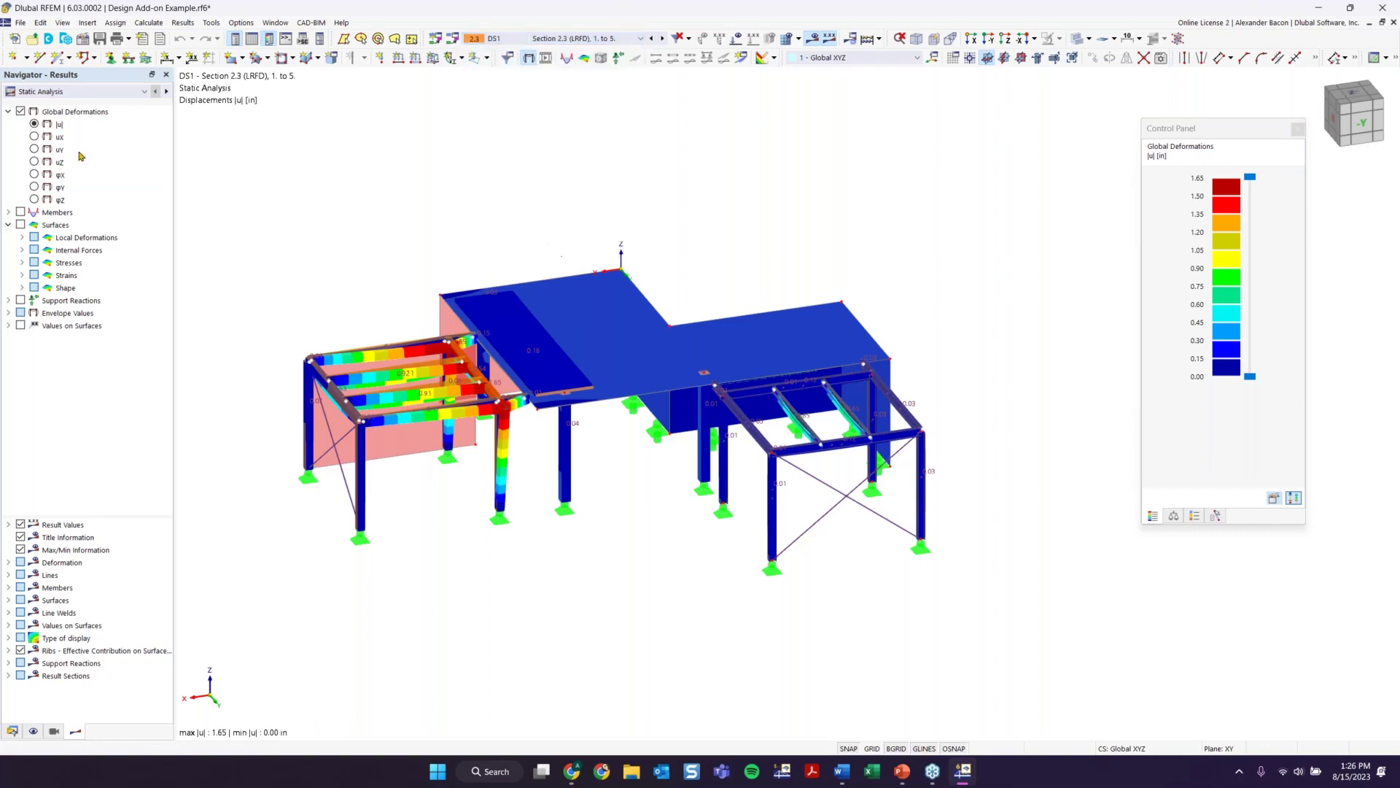
Step: Set the envelope display of the DS1 displacements to maximum values only
click(8, 313)
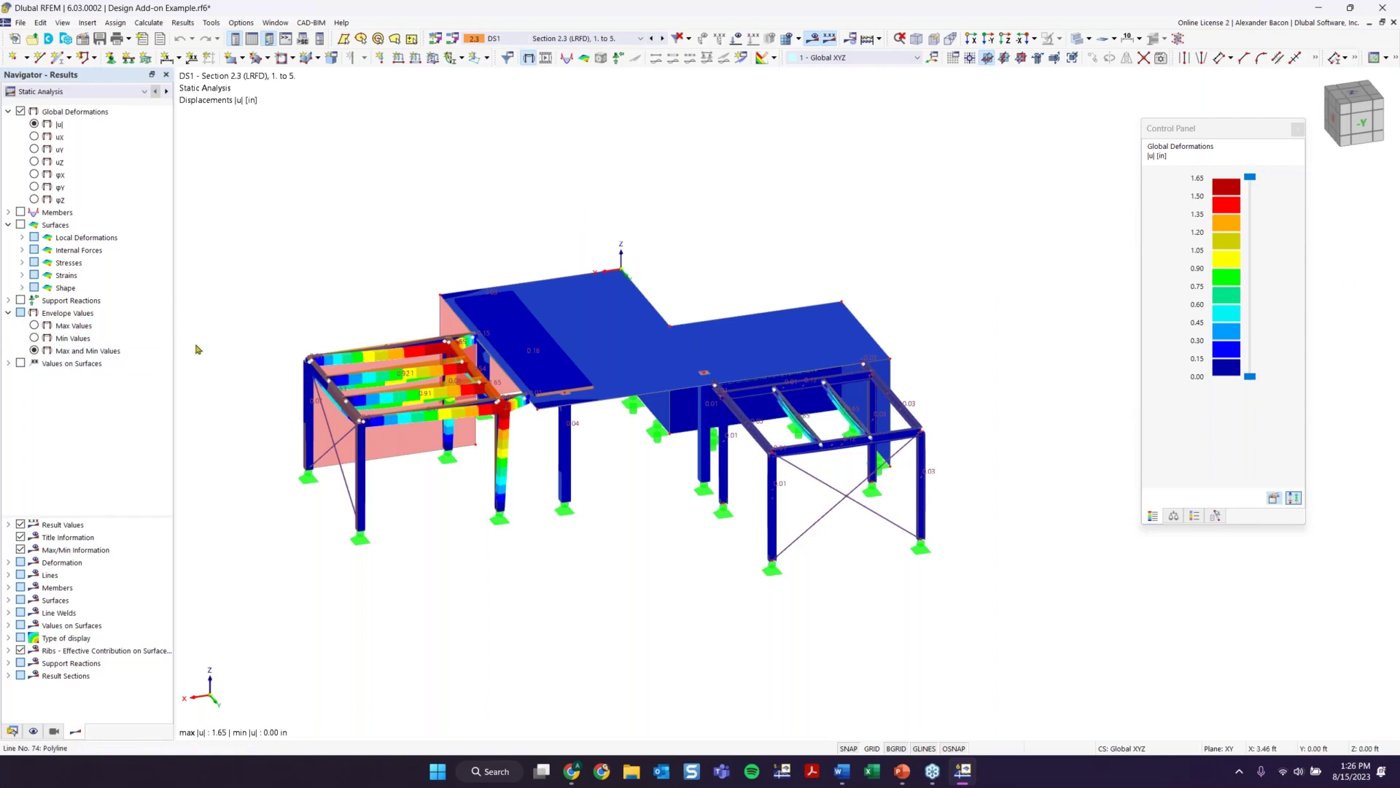
scroll(452, 400, up, 1)
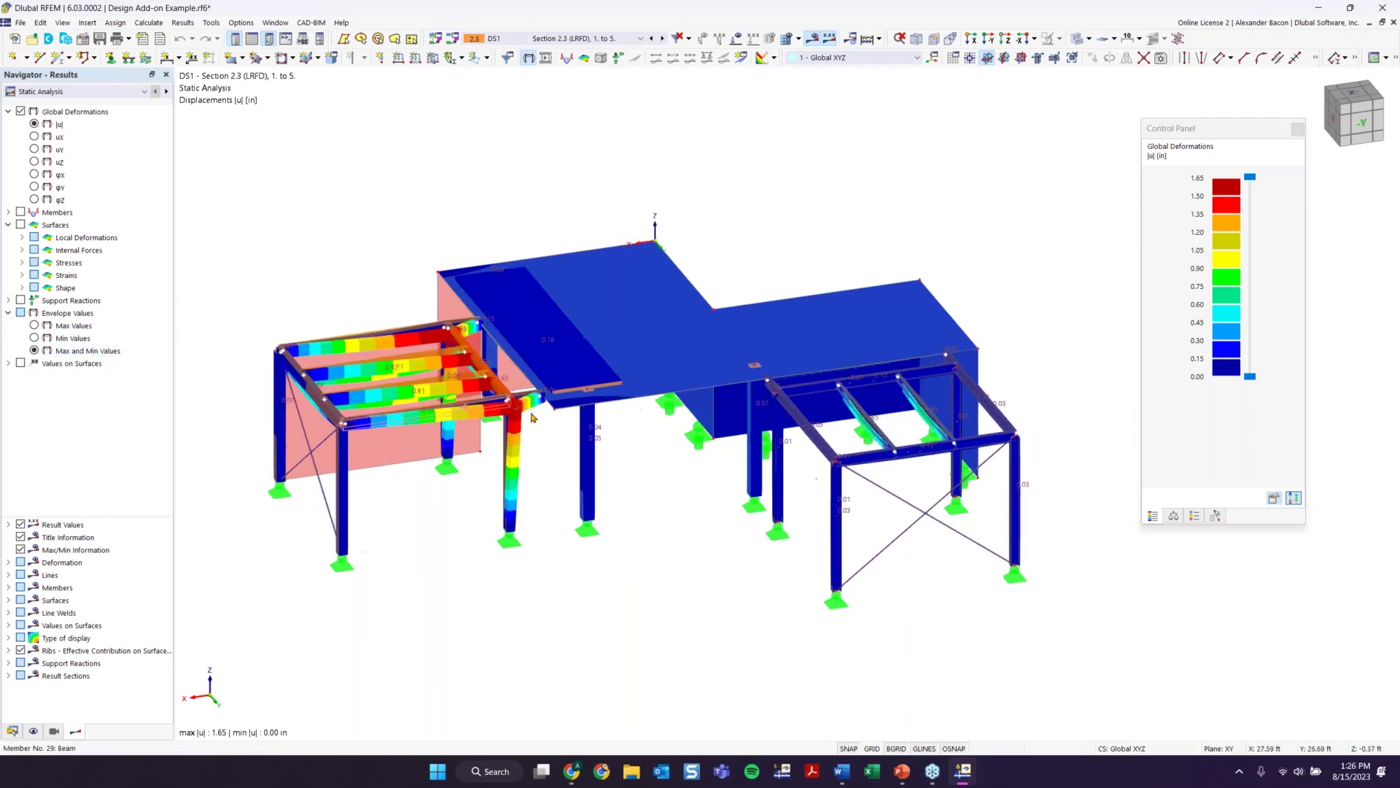
middle_drag(553, 355, 513, 267)
click(35, 326)
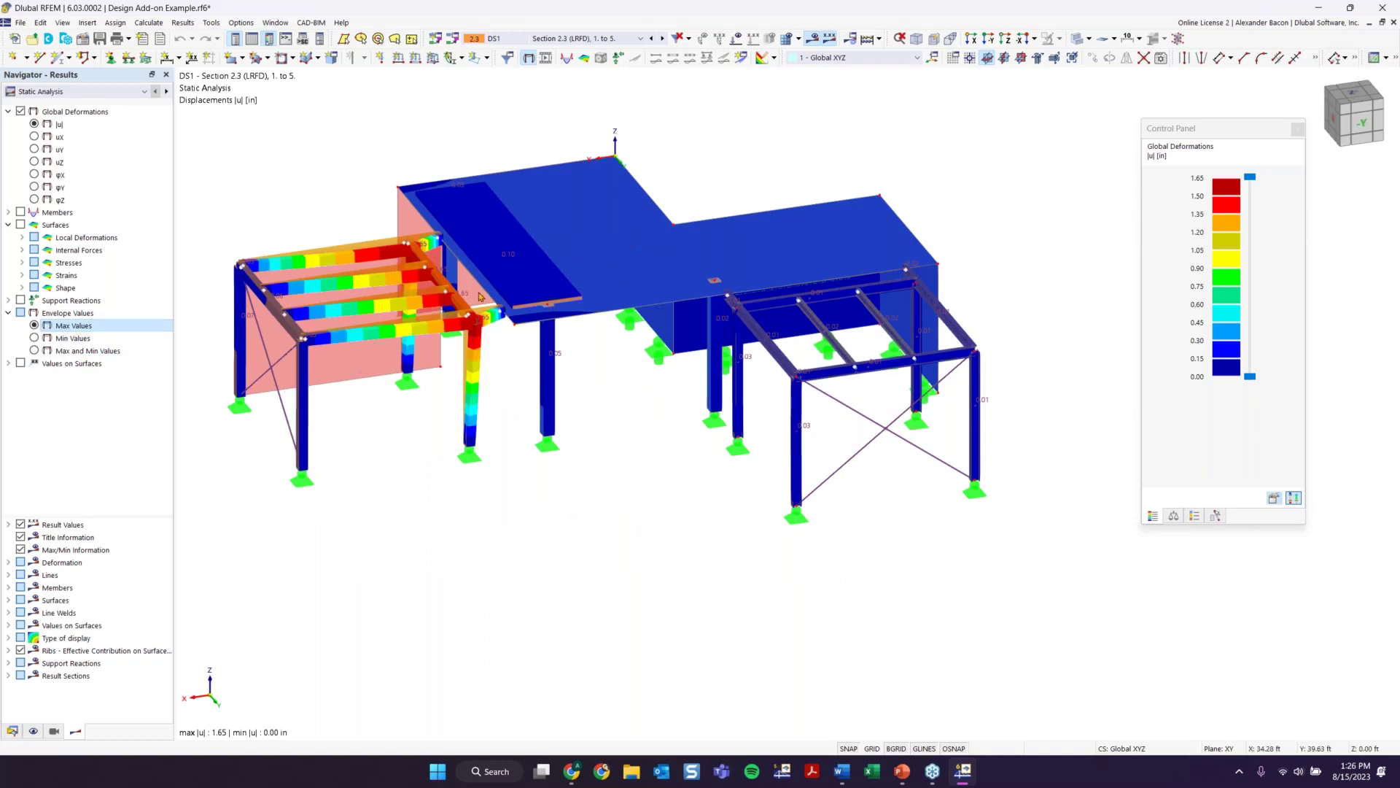
middle_drag(653, 428, 694, 380)
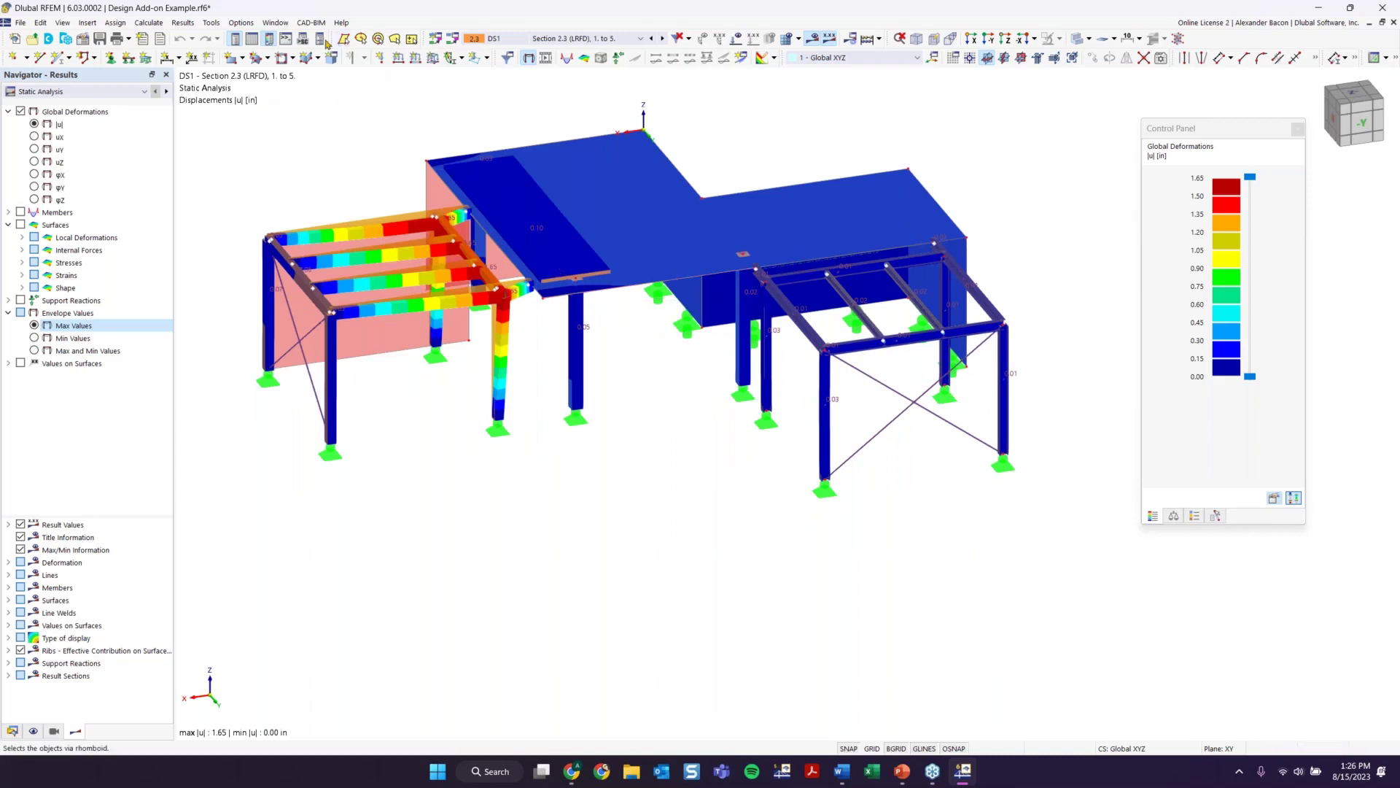
Step: Show the result tables, enlarge their area, and list the DS1 static analysis results by member
click(253, 40)
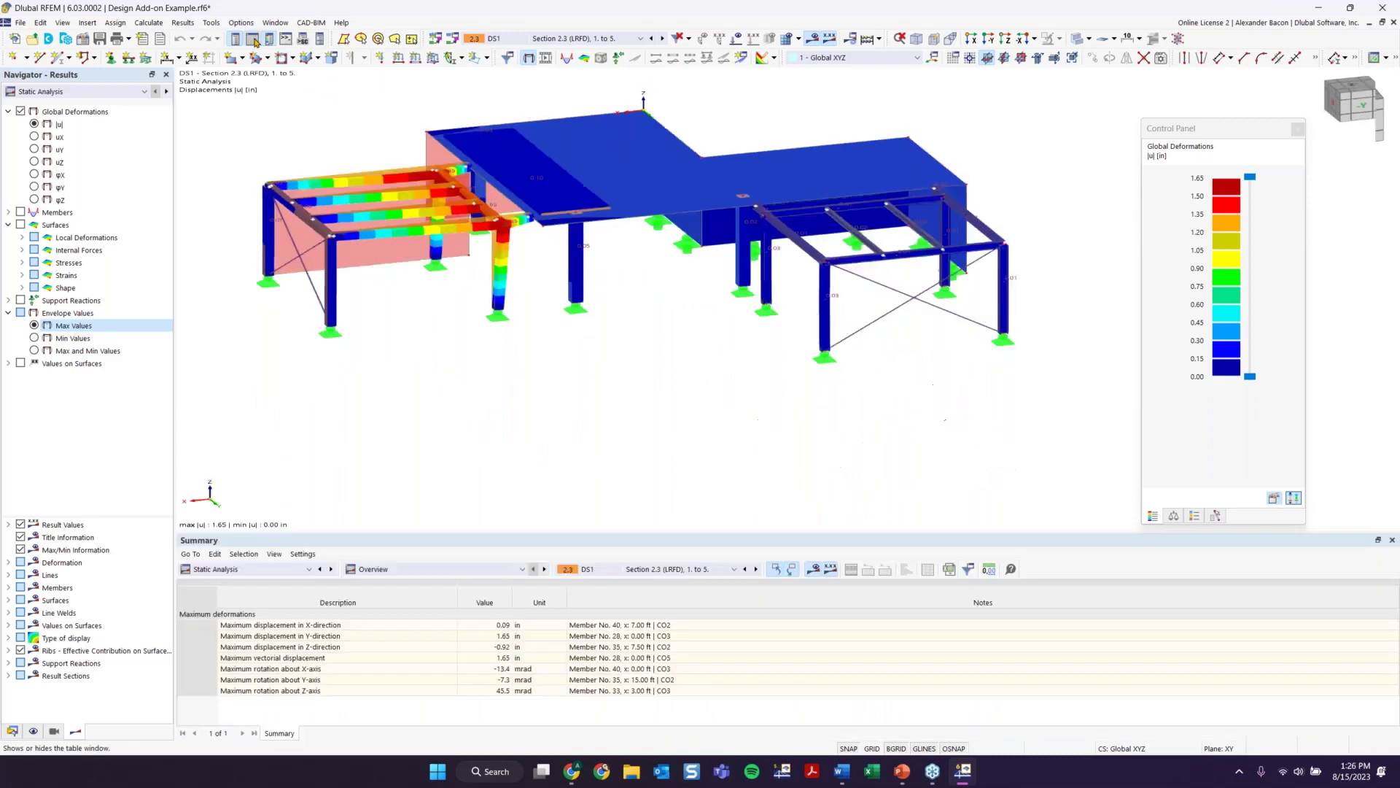
drag(371, 532, 371, 501)
click(408, 538)
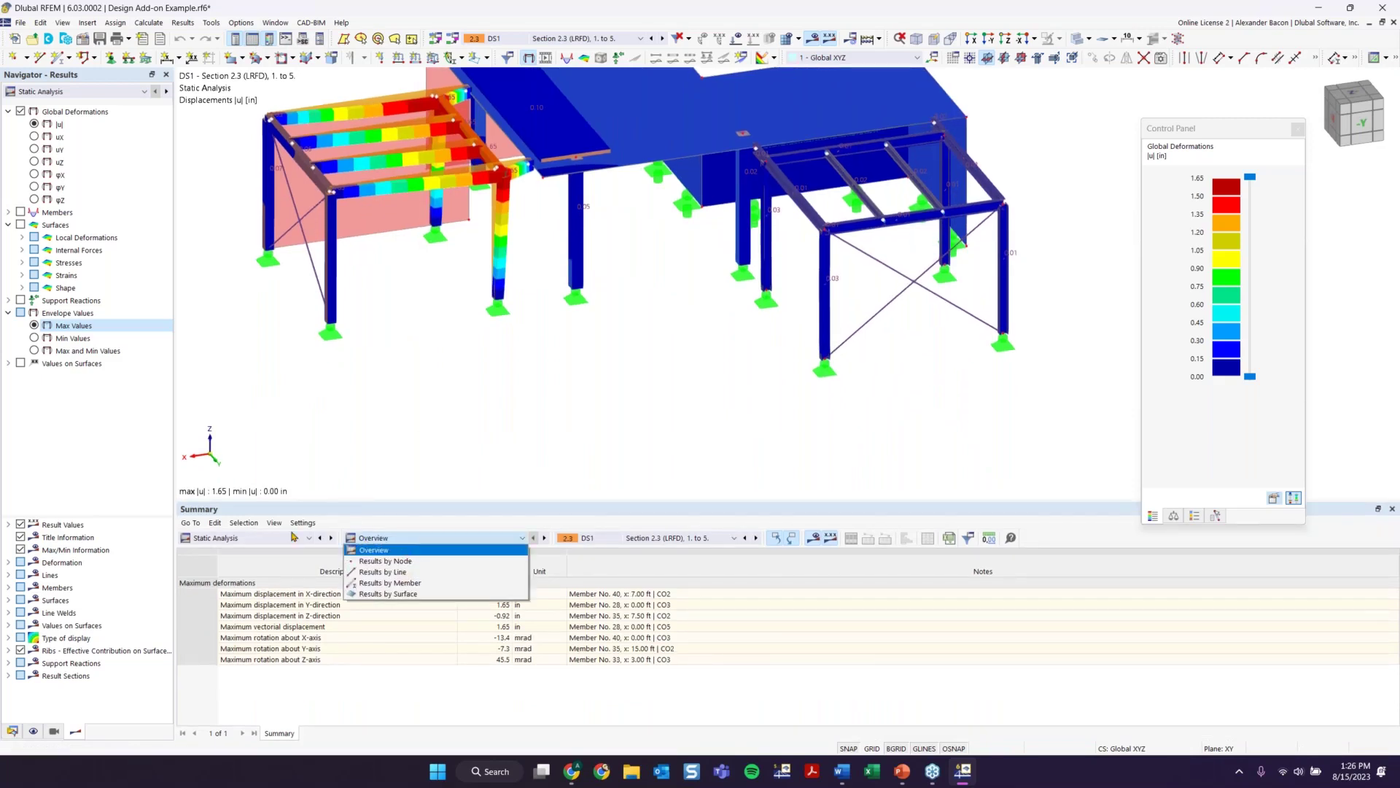
click(278, 535)
click(358, 543)
click(384, 549)
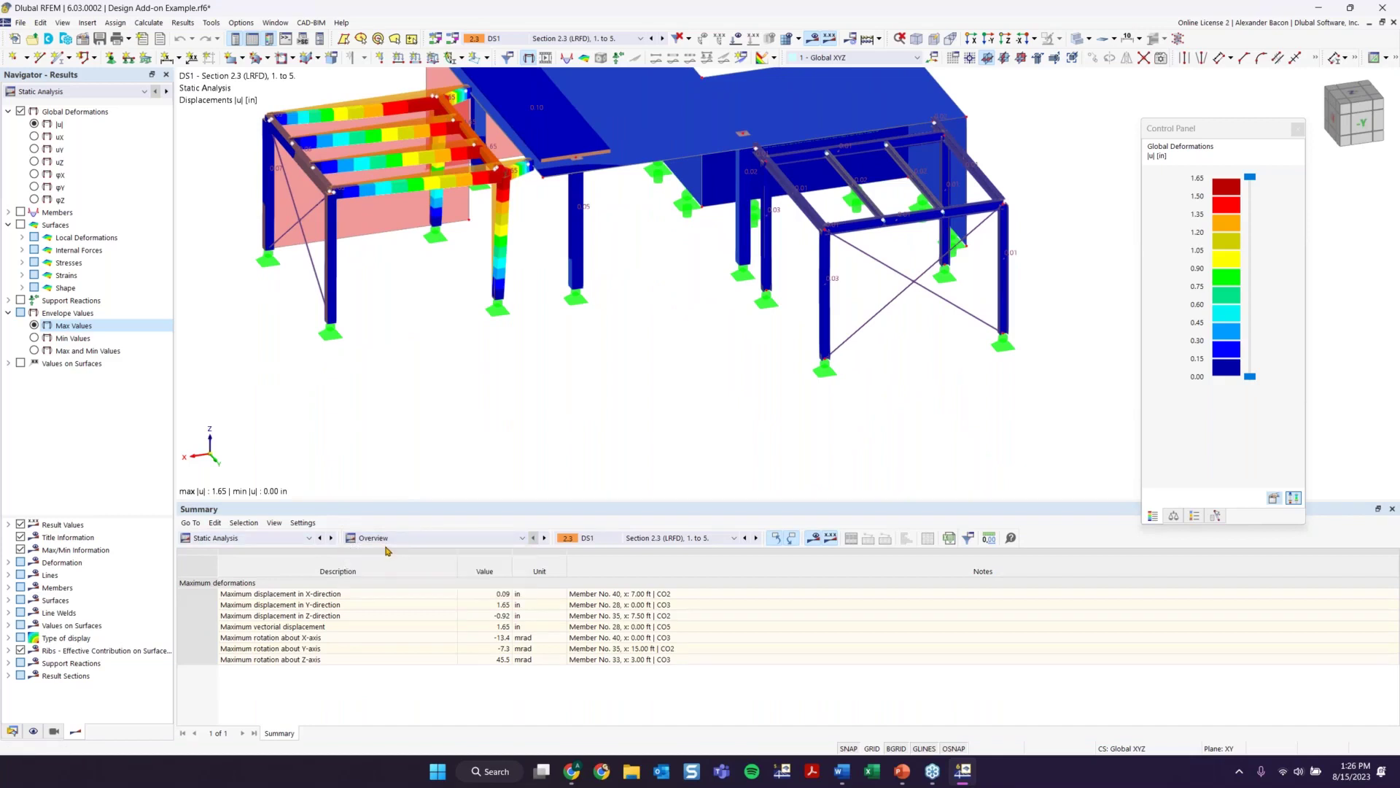
click(386, 542)
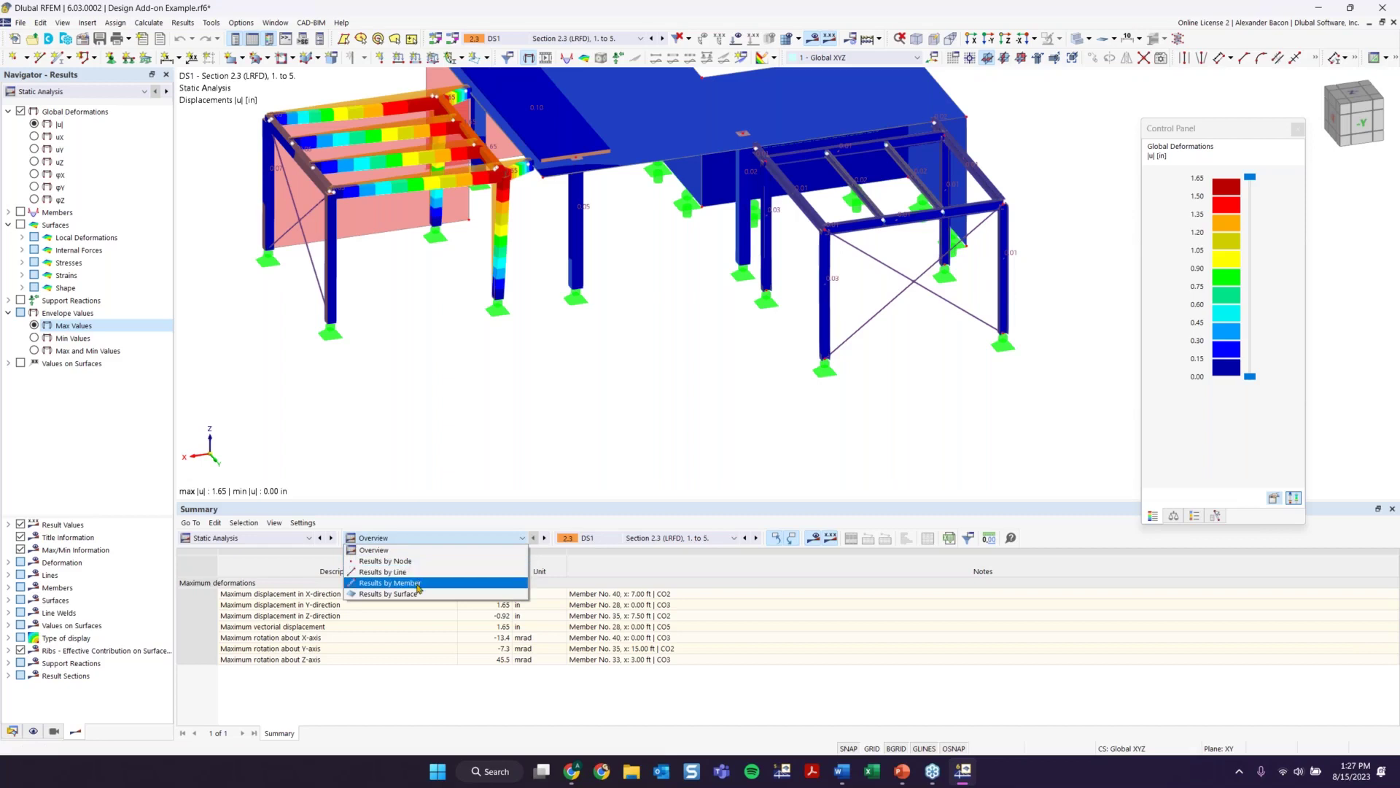
click(418, 584)
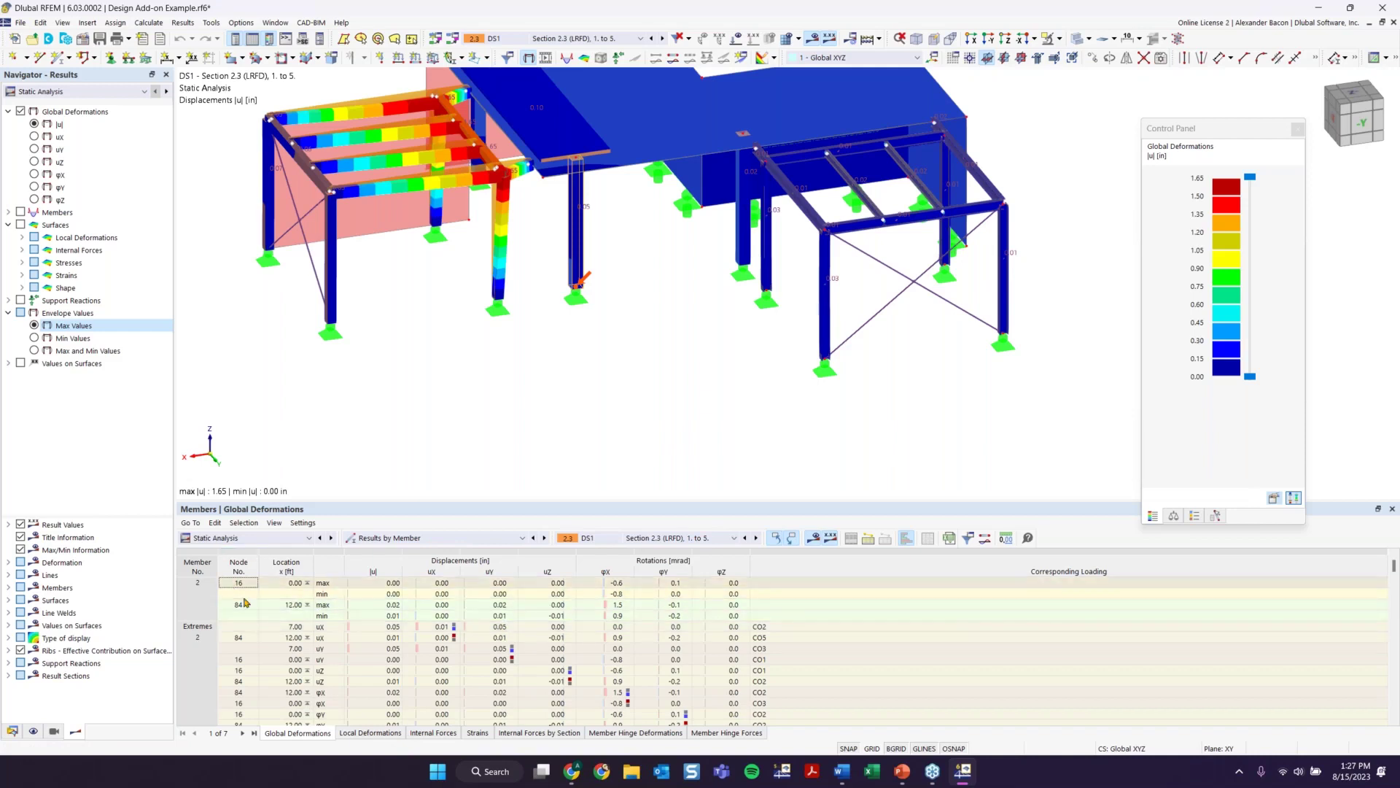
Step: Review the members' extreme global deformations and their corresponding load combinations, and return to the results overview
scroll(425, 641, down, 3)
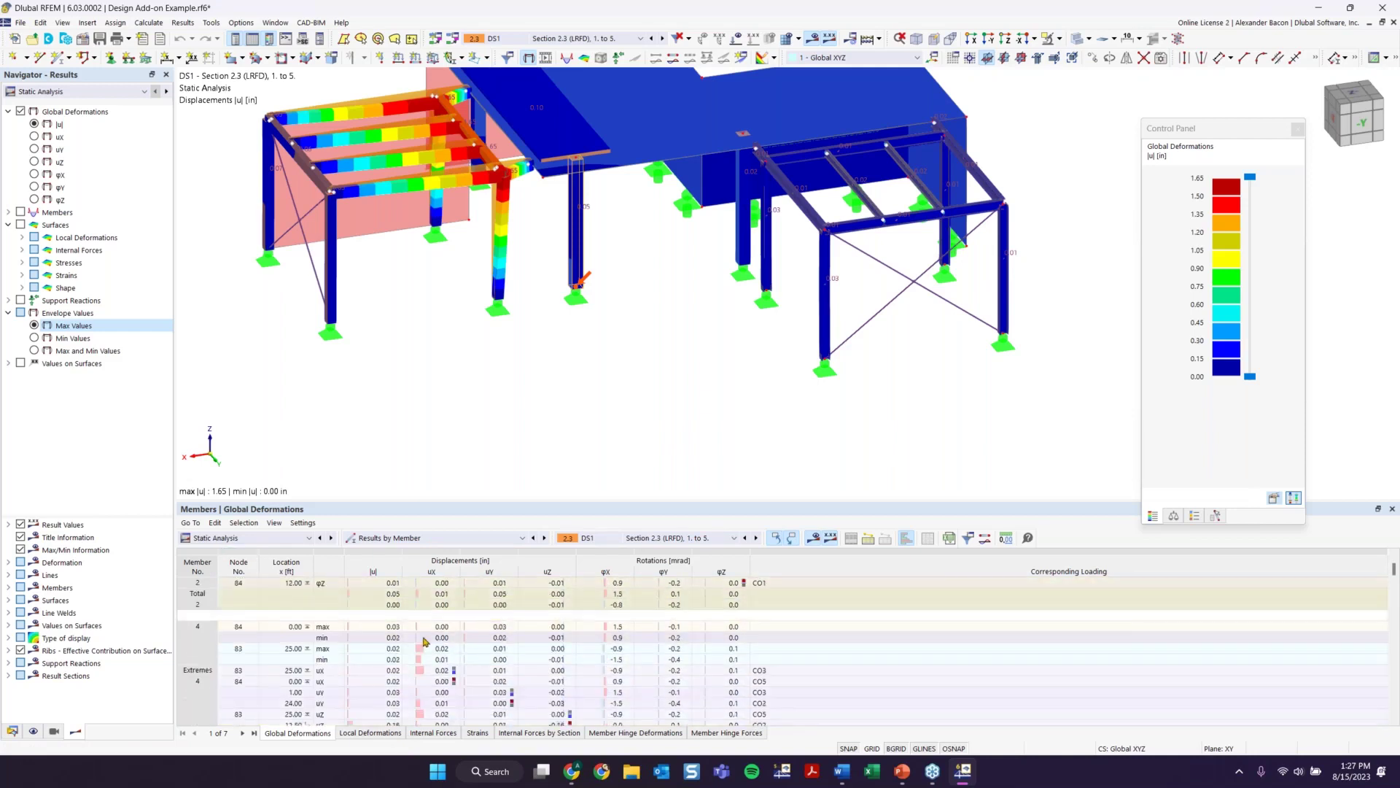
scroll(425, 641, up, 3)
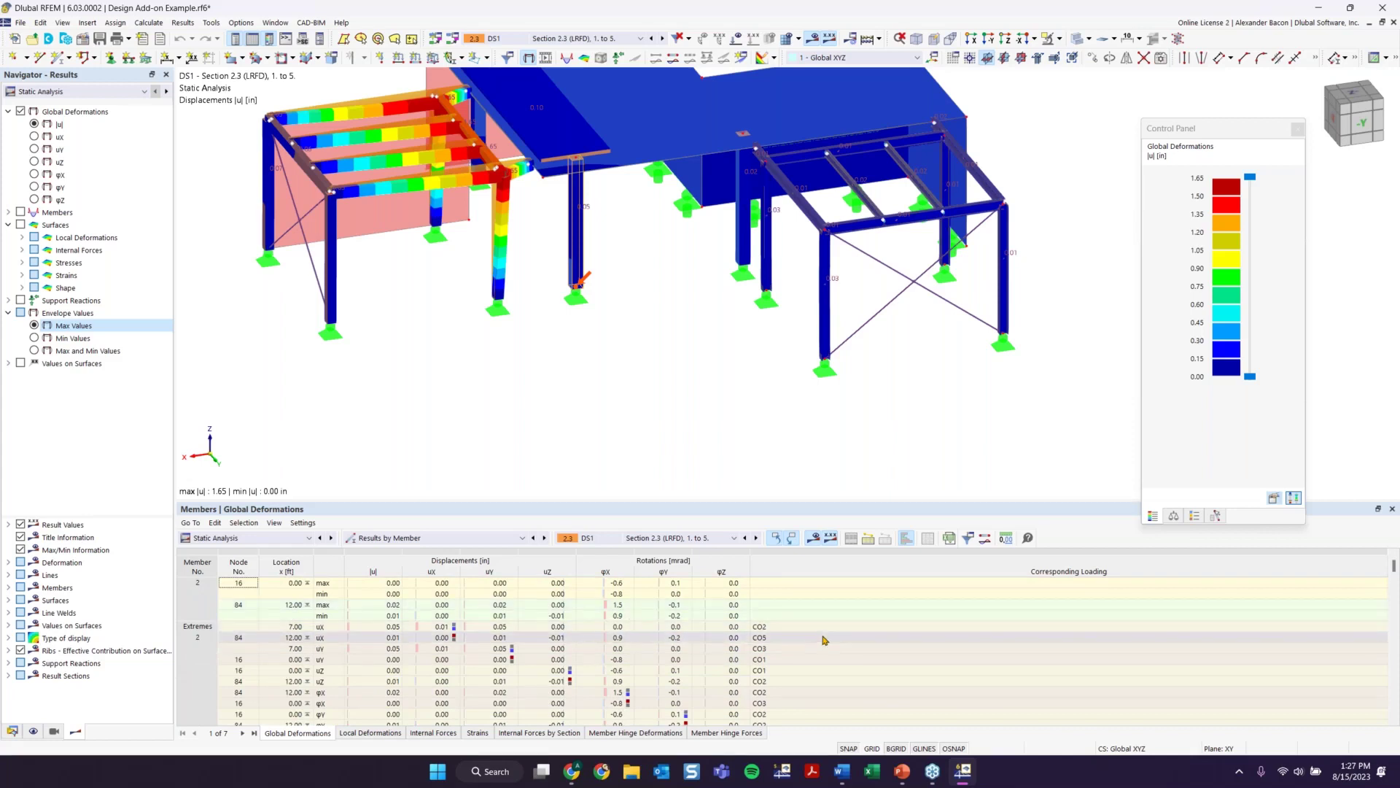
scroll(419, 594, down, 3)
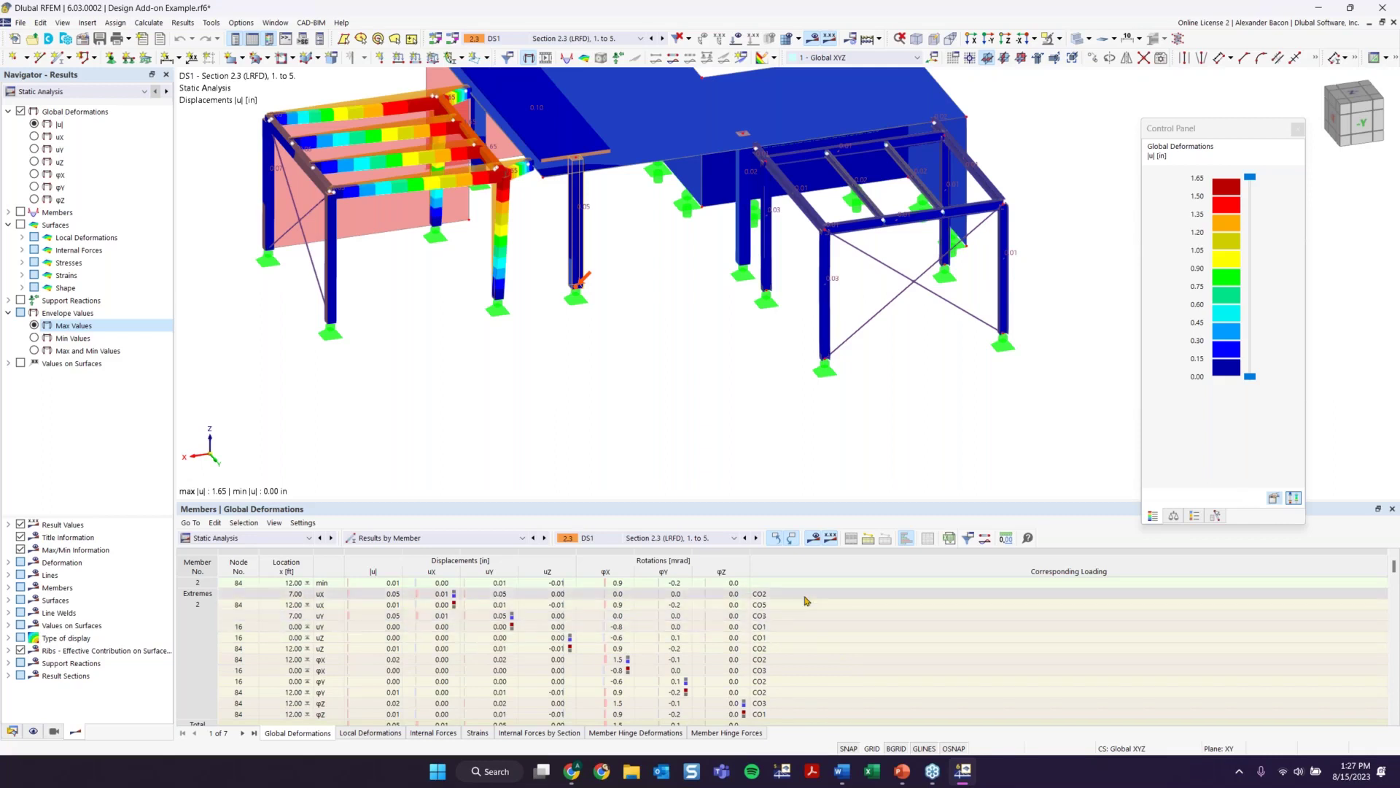
scroll(821, 683, up, 1)
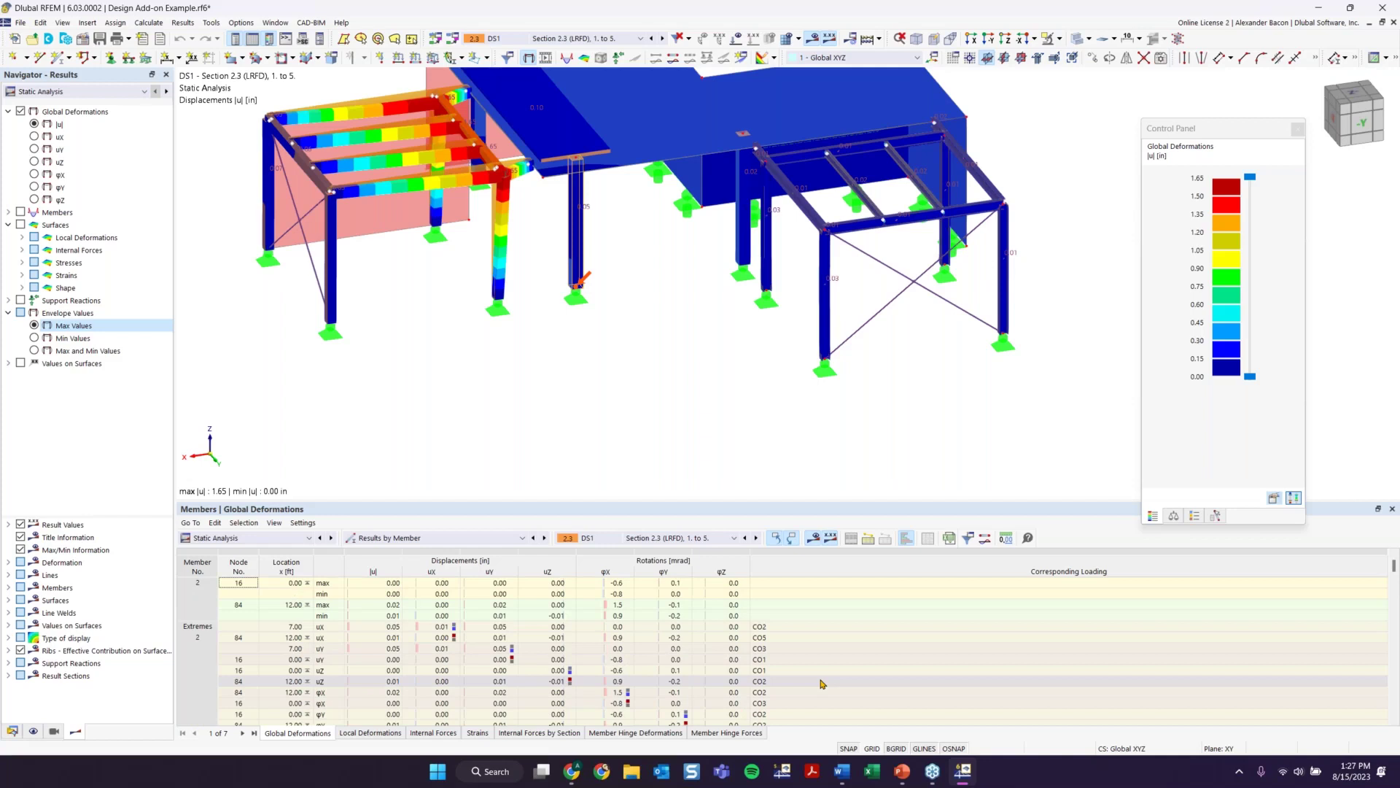
scroll(820, 684, down, 2)
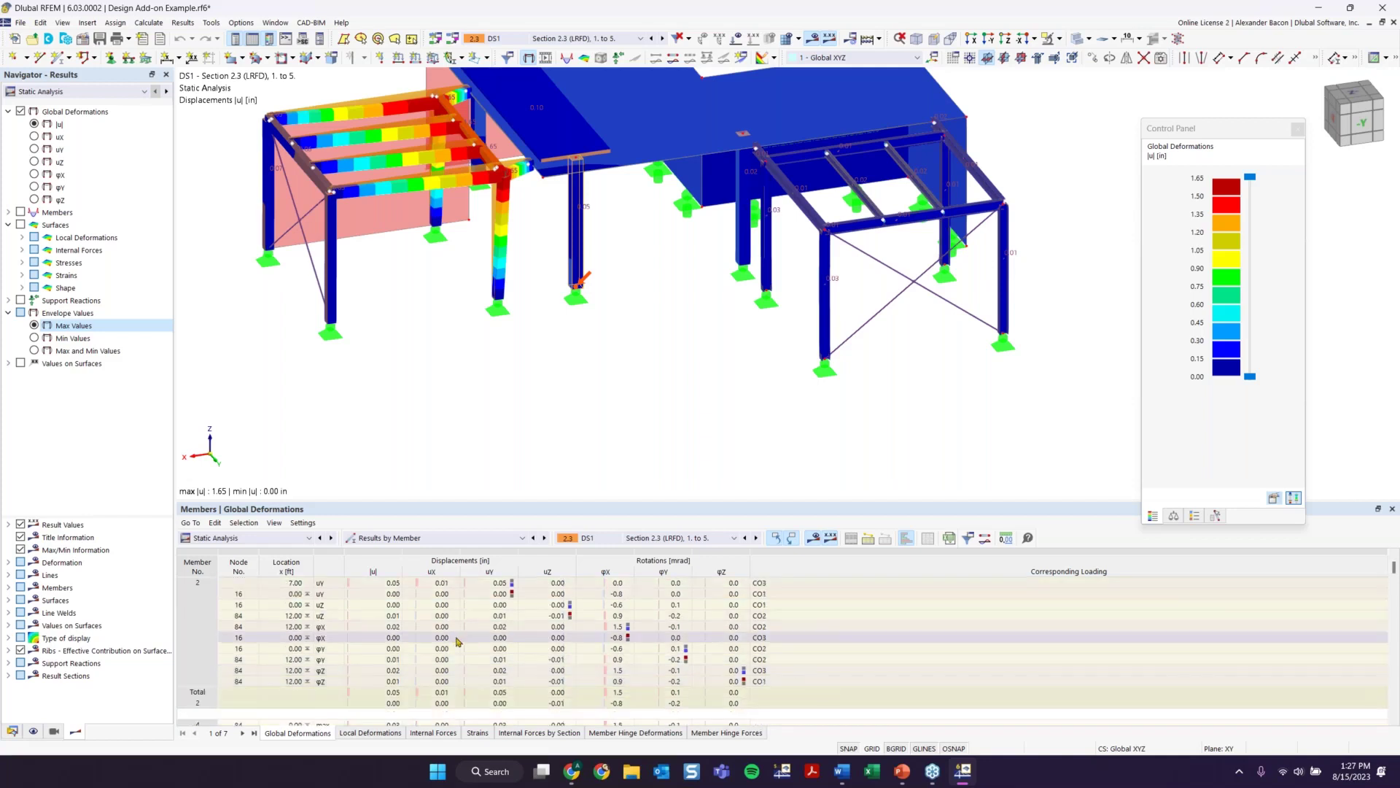
scroll(511, 613, up, 1)
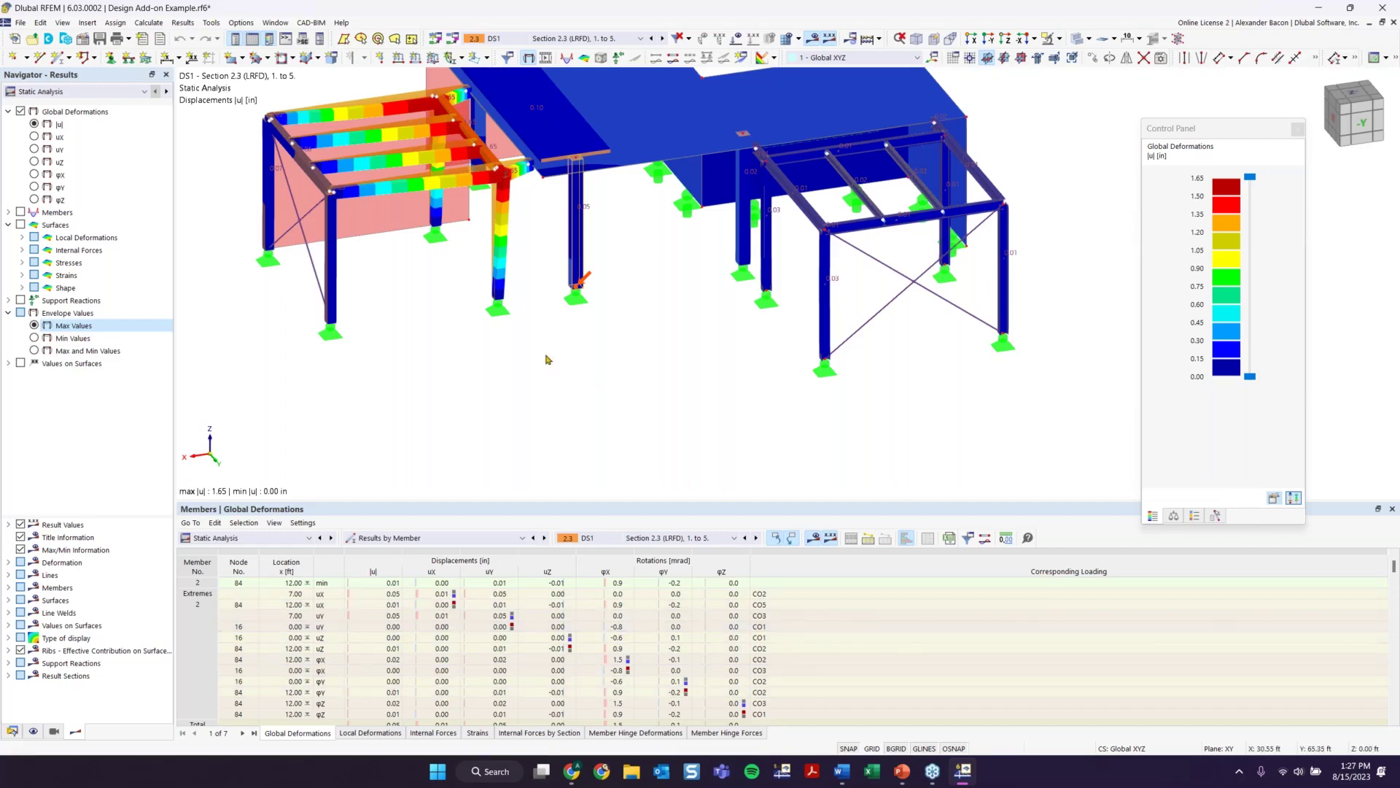
scroll(560, 206, down, 2)
middle_drag(664, 213, 685, 286)
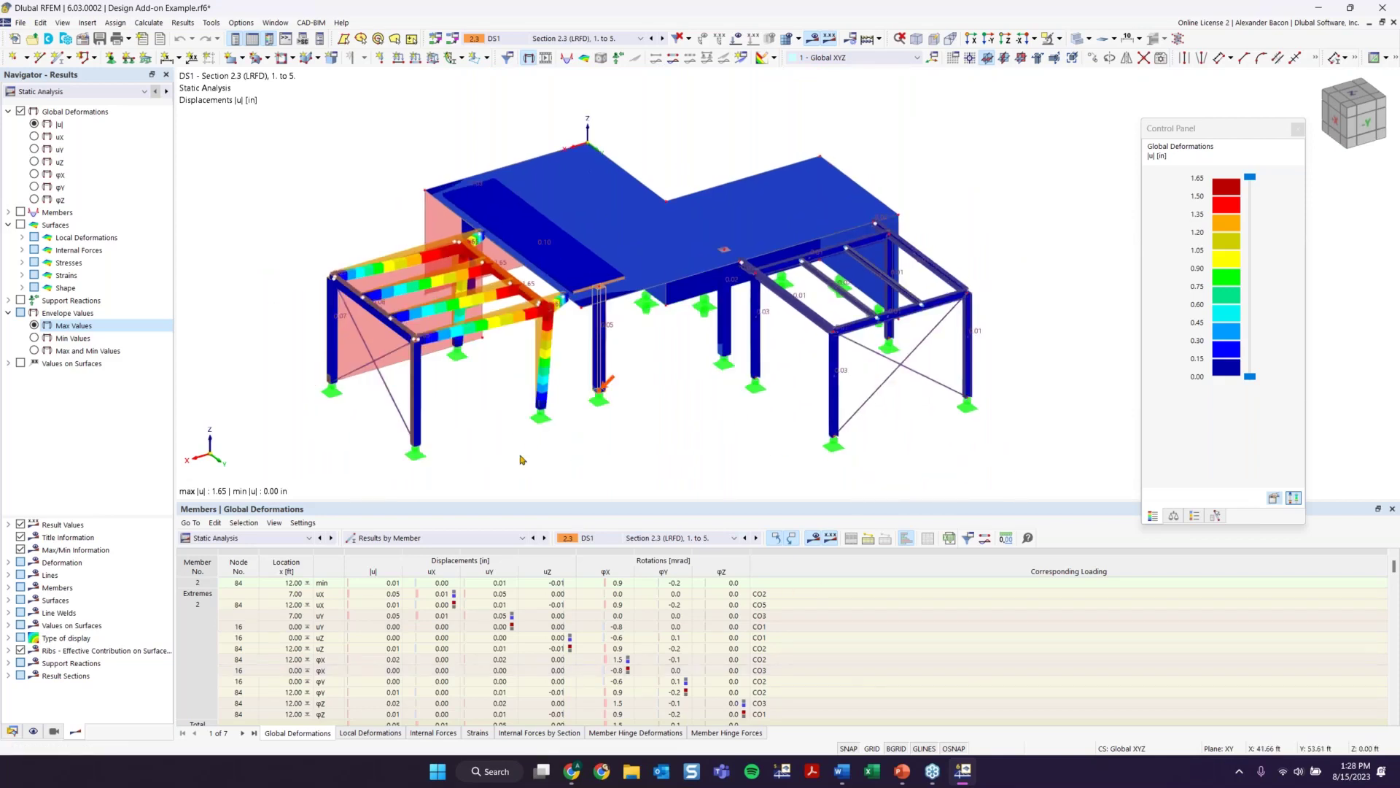
click(405, 540)
click(407, 554)
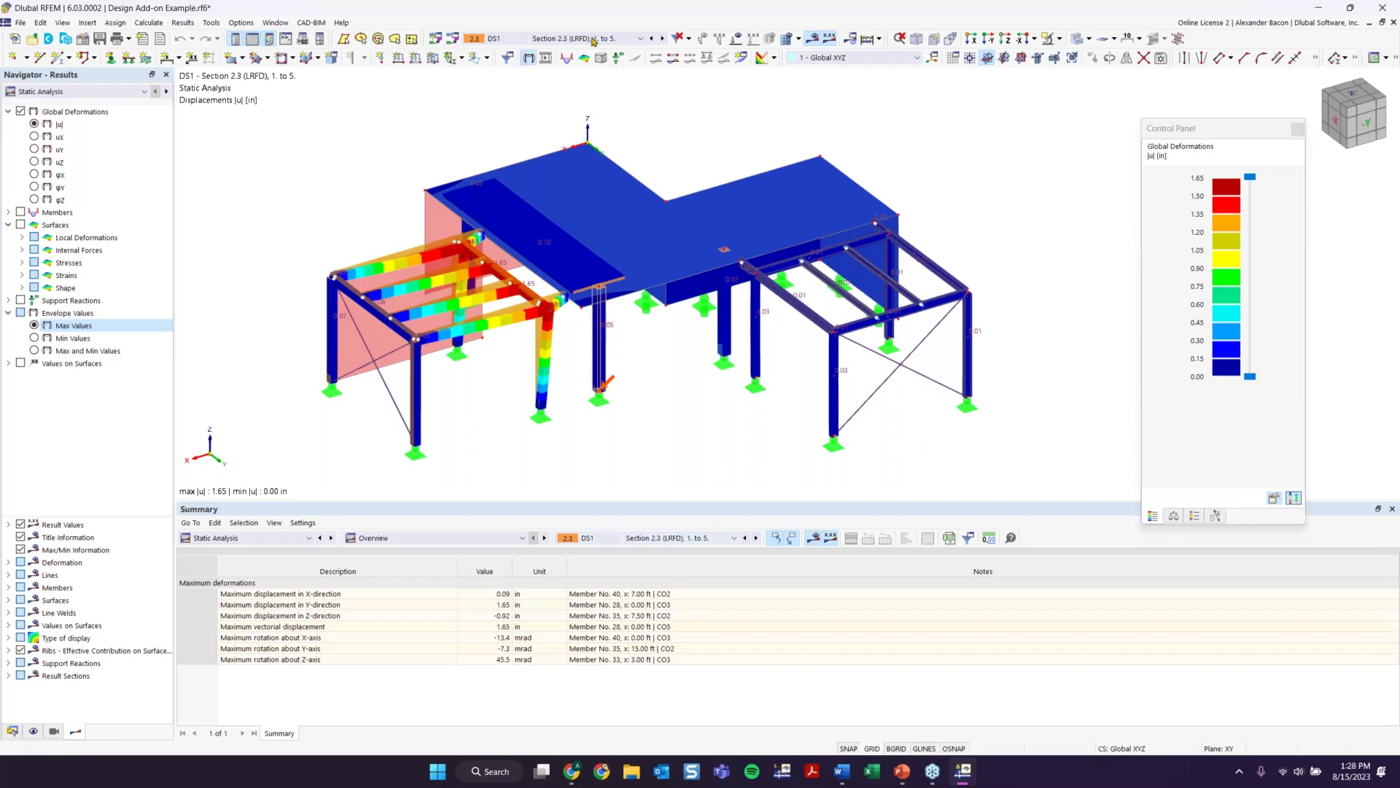
Step: Switch to the Continous Plate Example 8 model and examine its LC1 deformation results on the plates and beam
click(11, 731)
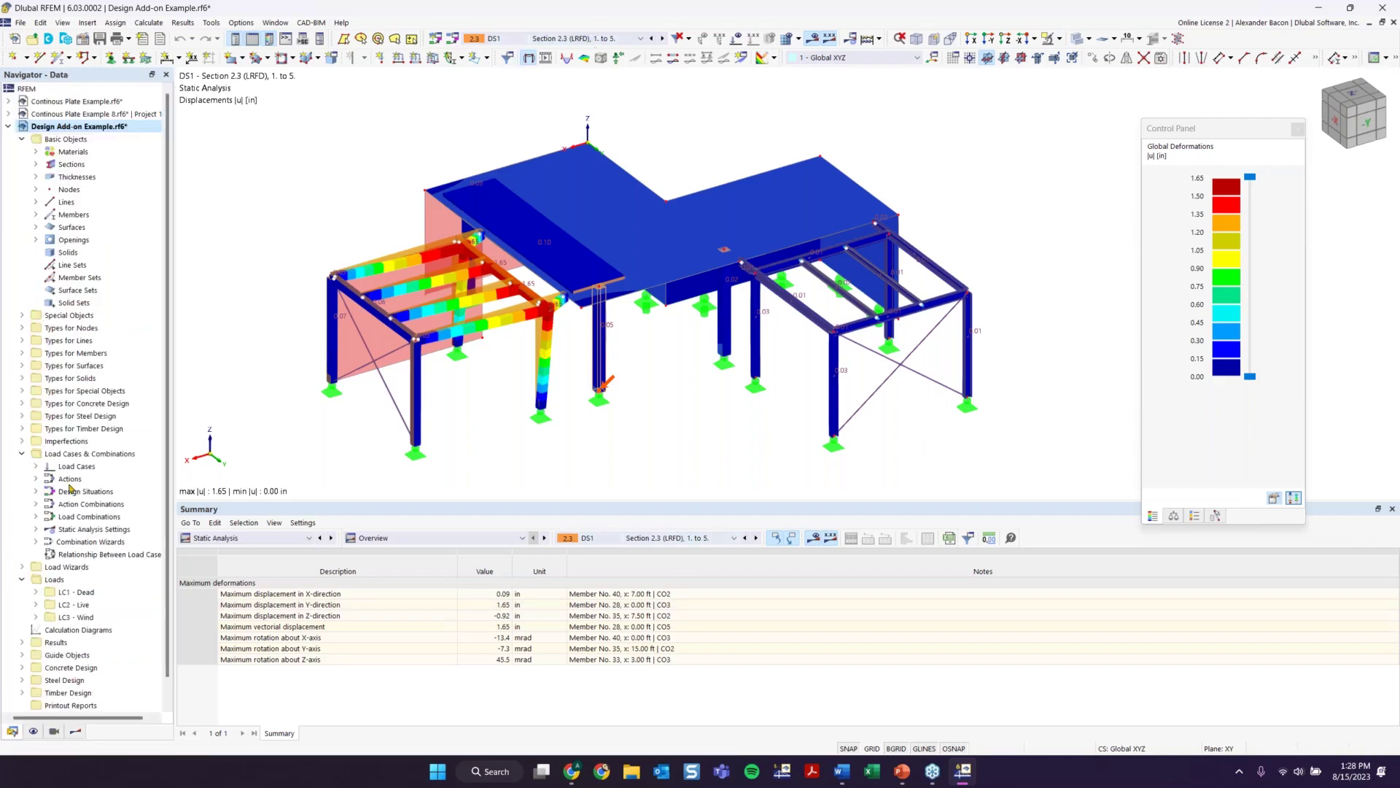
double_click(78, 116)
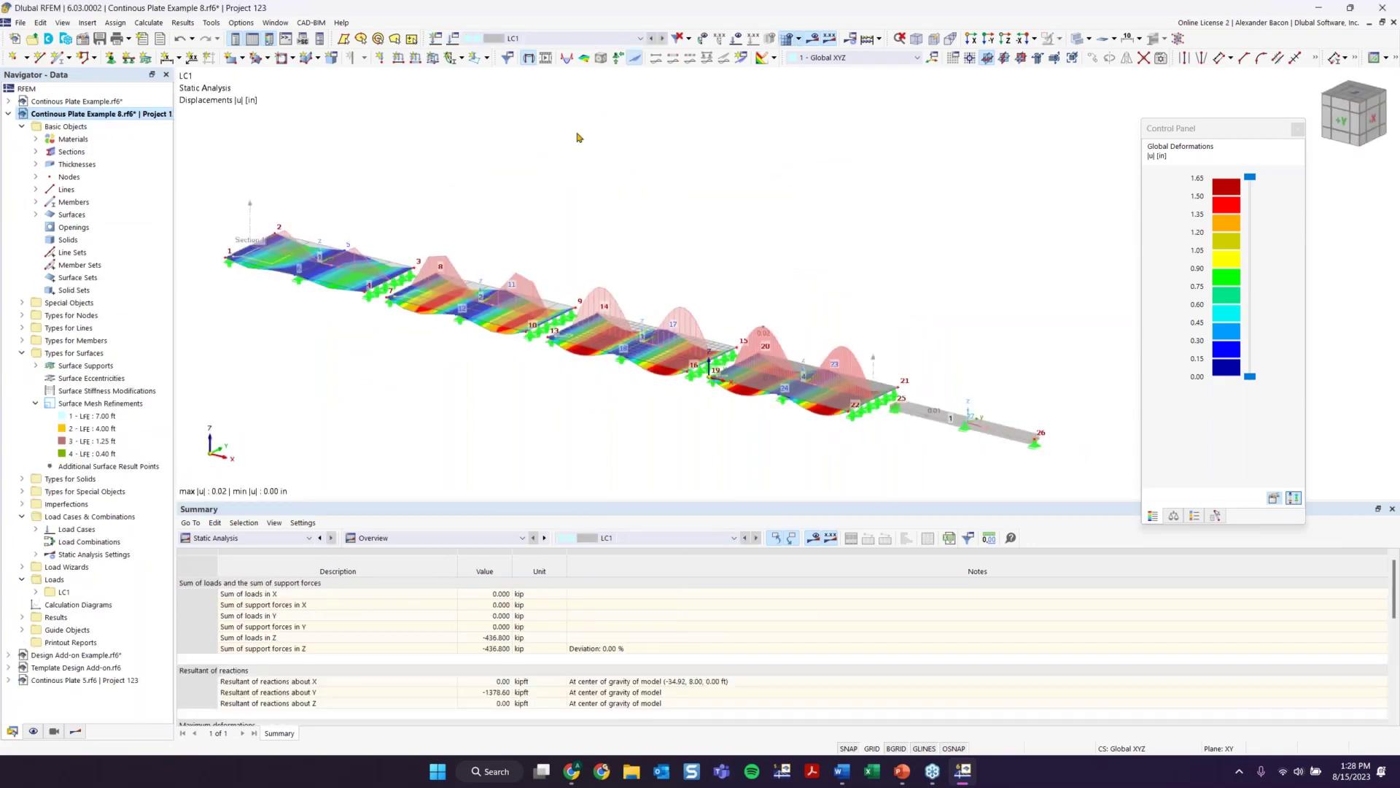
ctrl+middle_drag(594, 232, 615, 207)
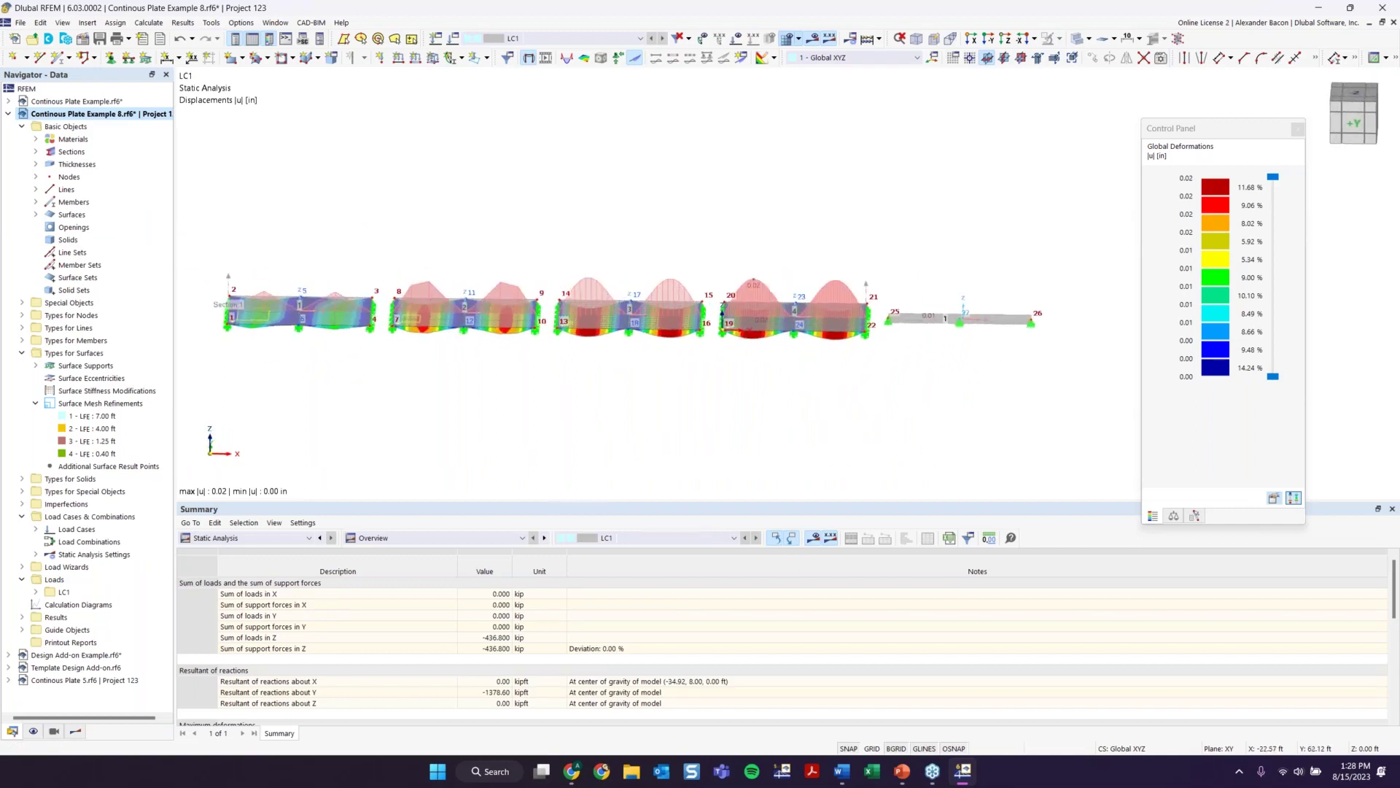
click(76, 730)
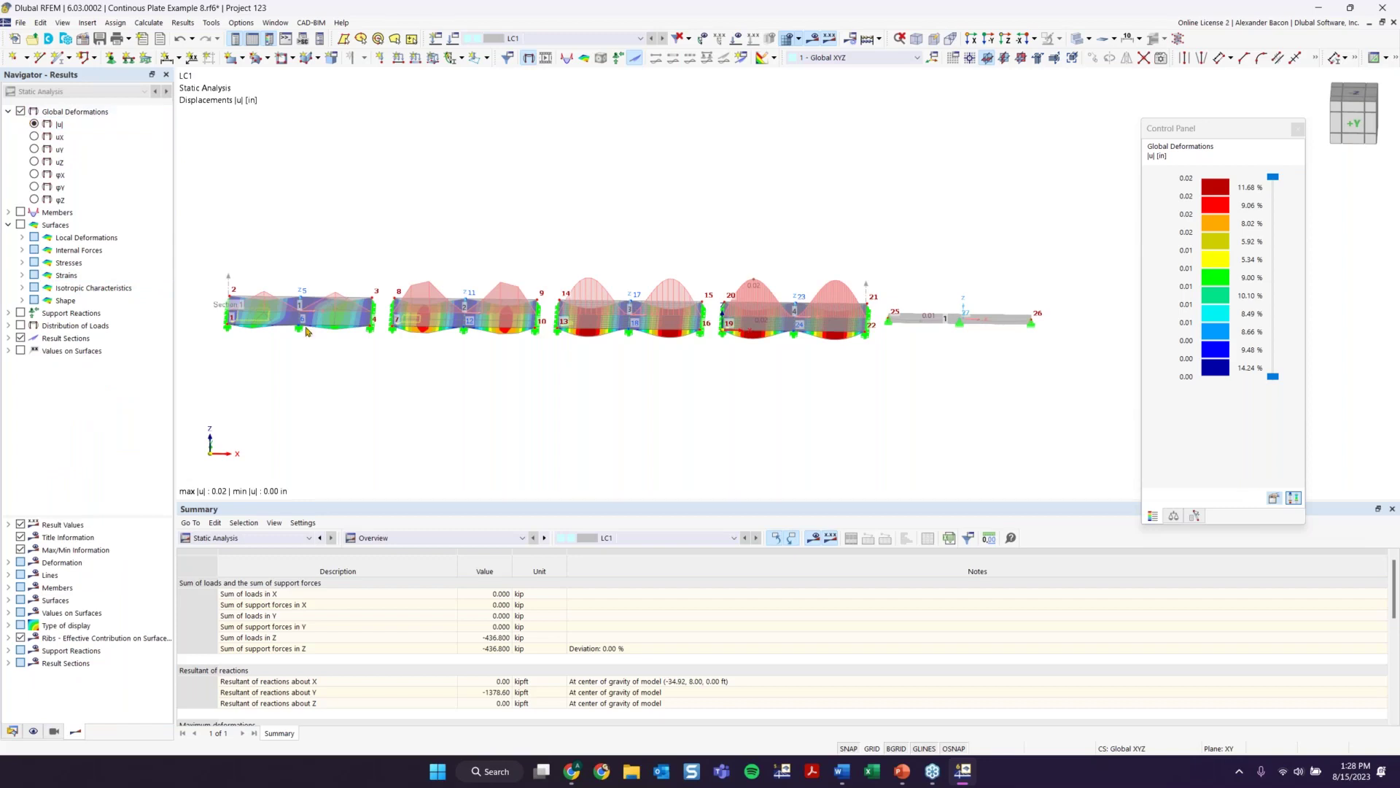
mouse_move(620, 219)
ctrl+middle_down()
mouse_move(641, 234)
mouse_move(624, 232)
ctrl+middle_up()
right_click(624, 232)
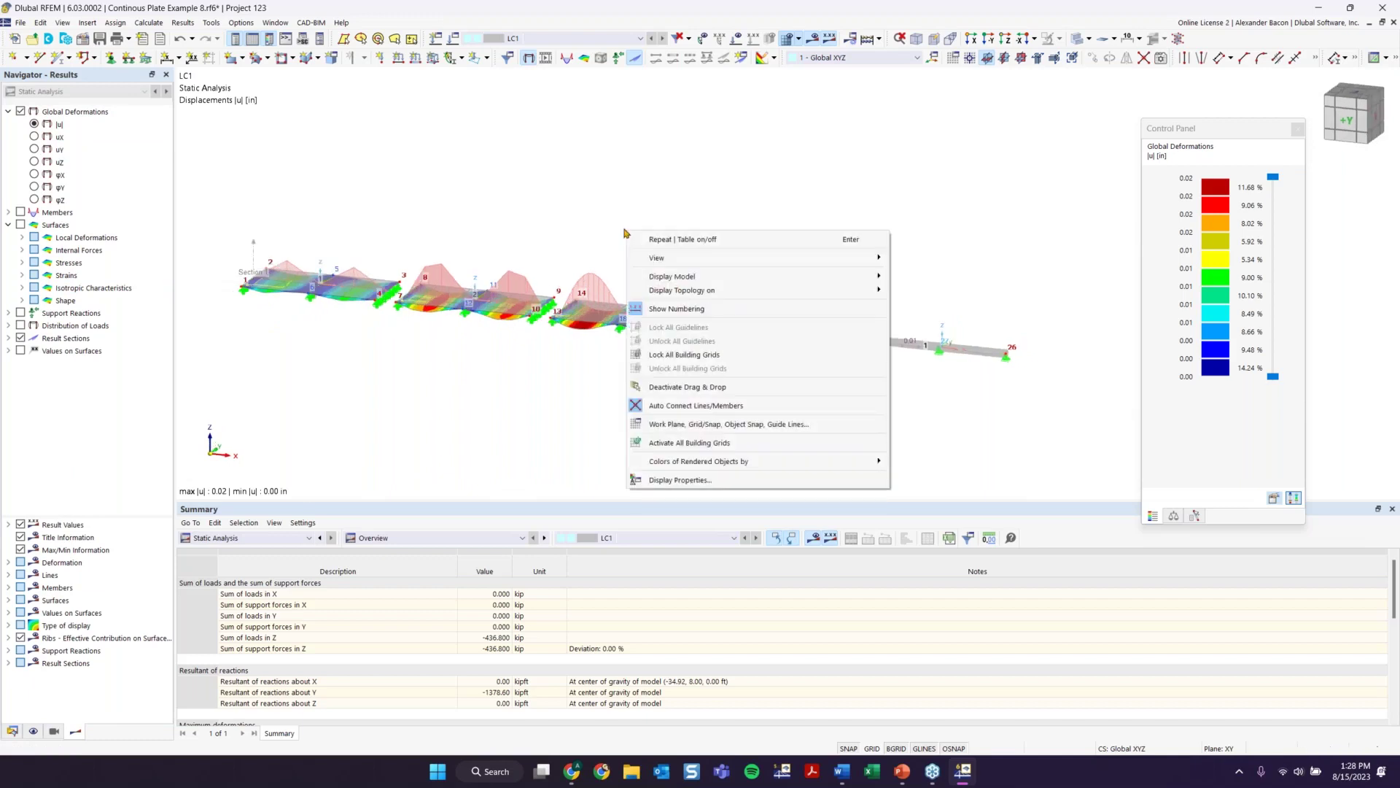
click(621, 222)
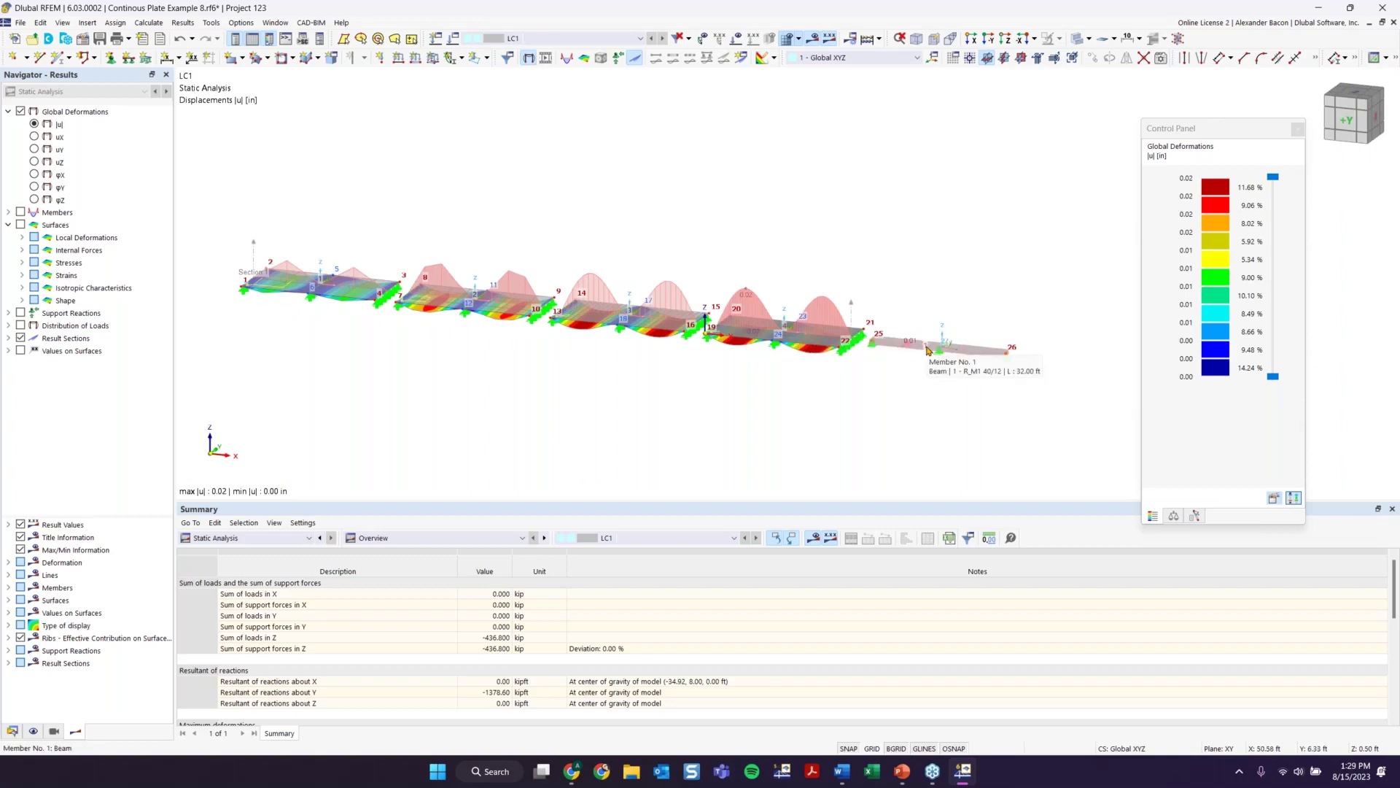
Step: Hide the global deformations and the result sections of the plate model
click(19, 111)
click(20, 111)
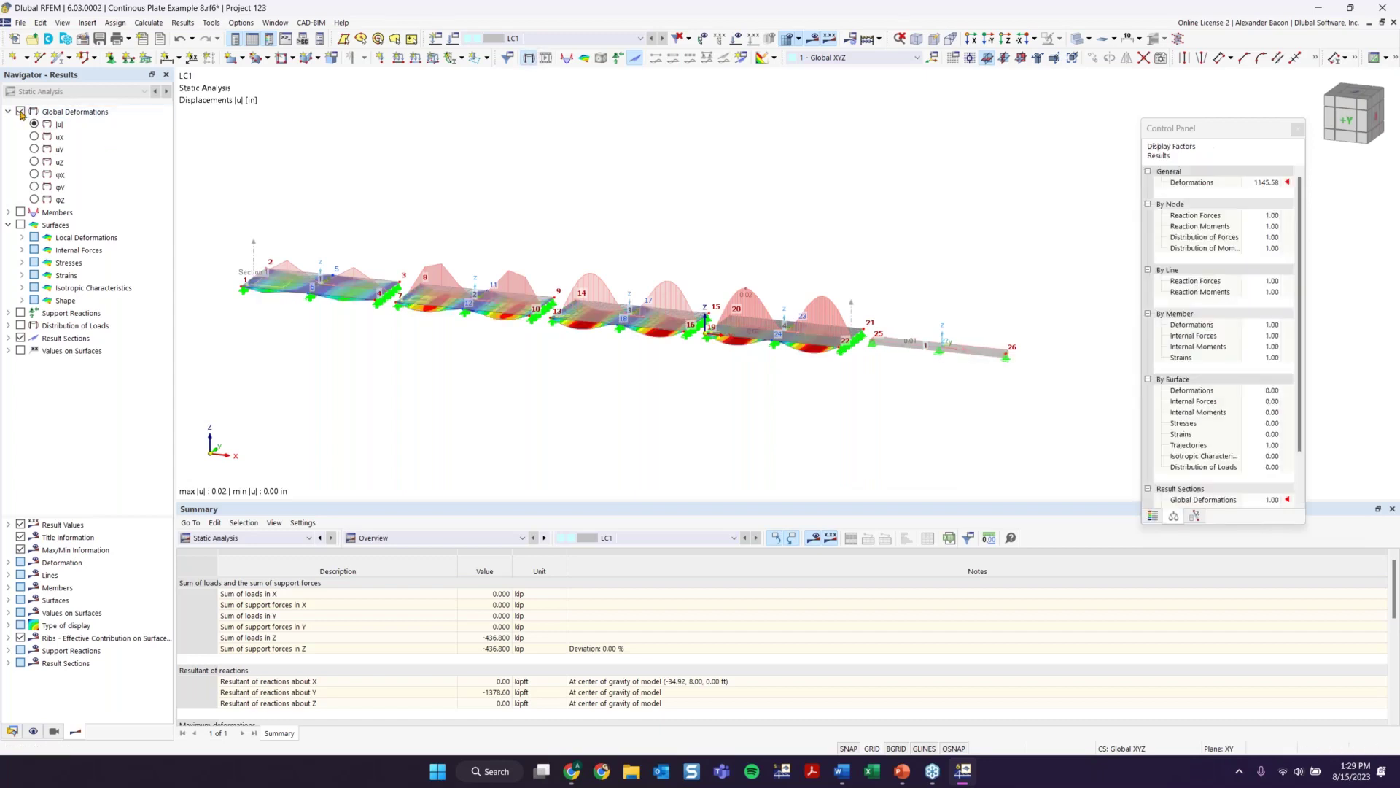
click(21, 113)
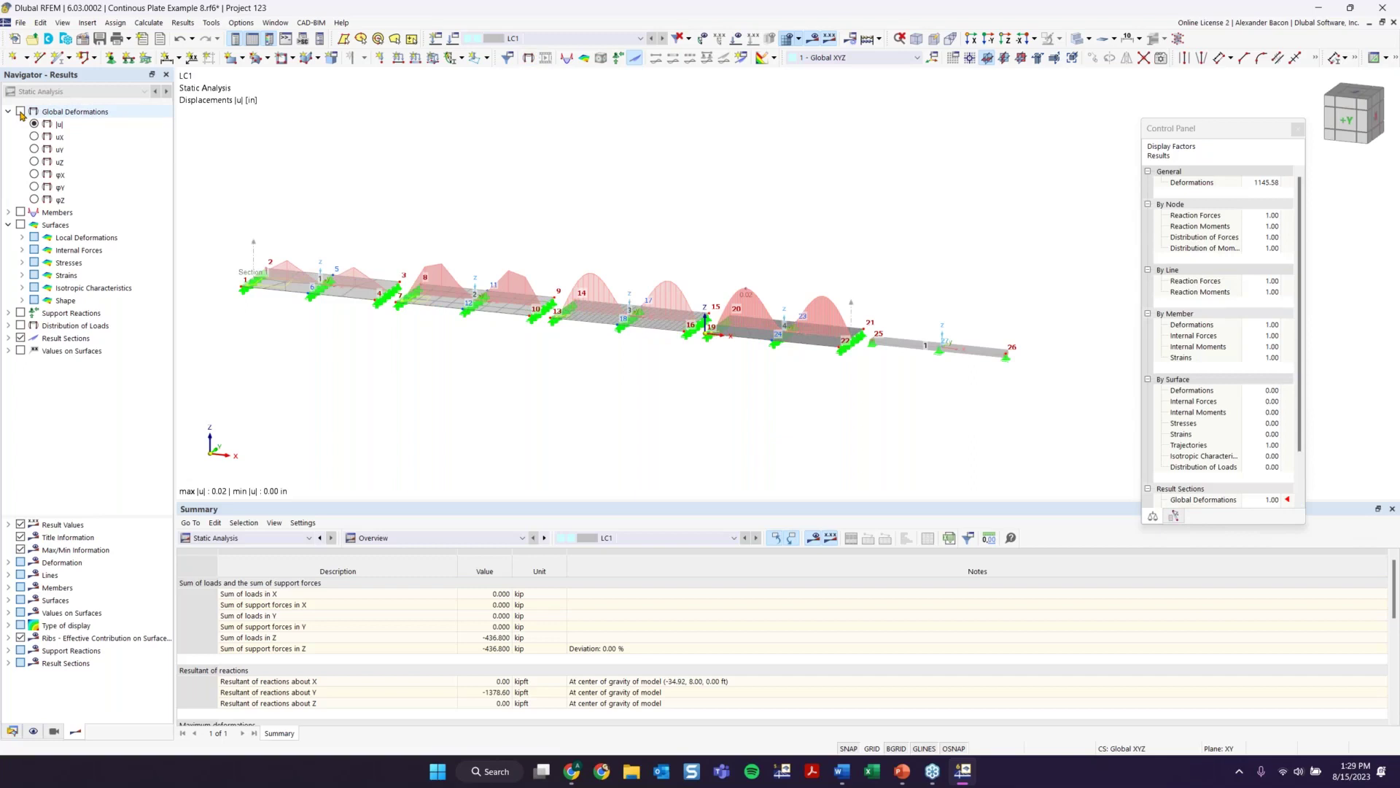
click(20, 338)
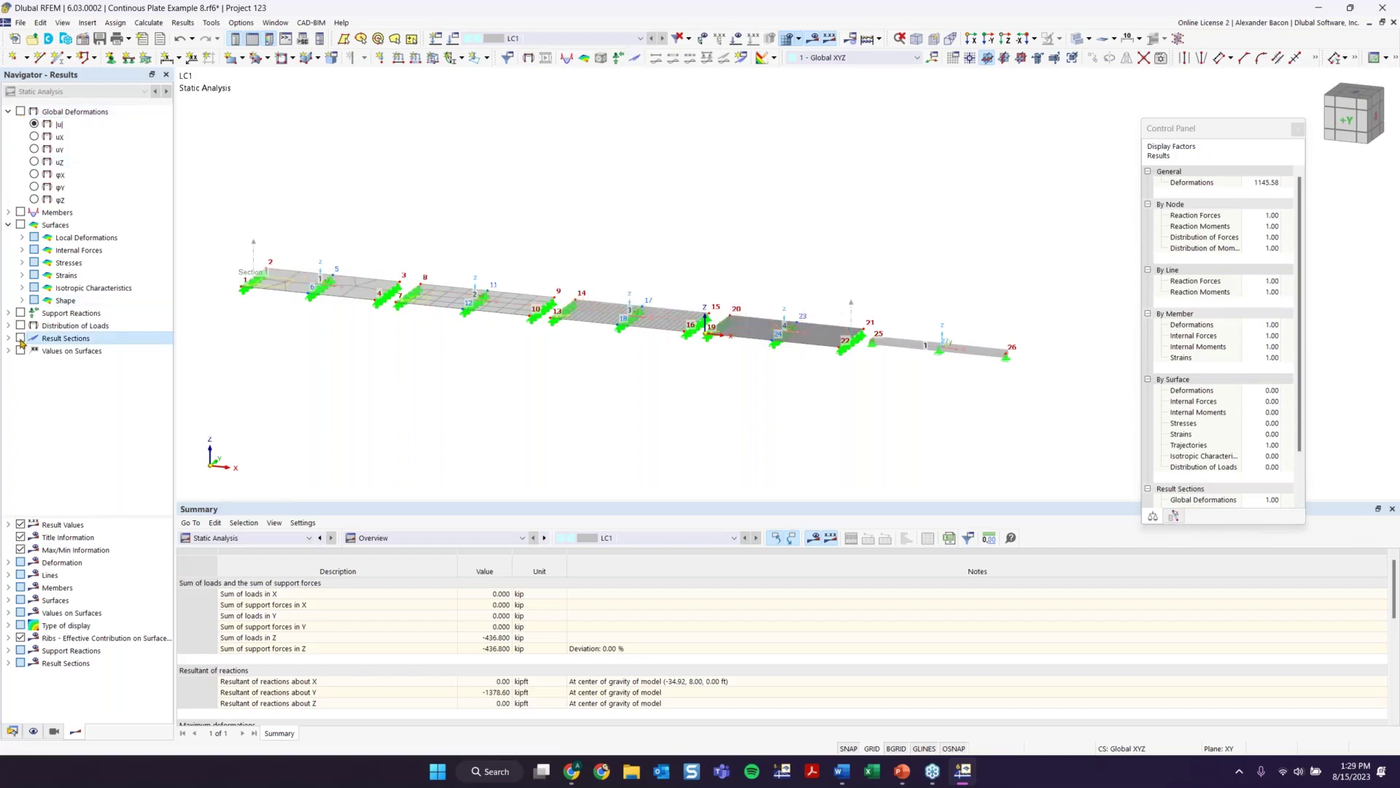
Step: Turn on the member results and display the internal moments My along the beam
click(20, 212)
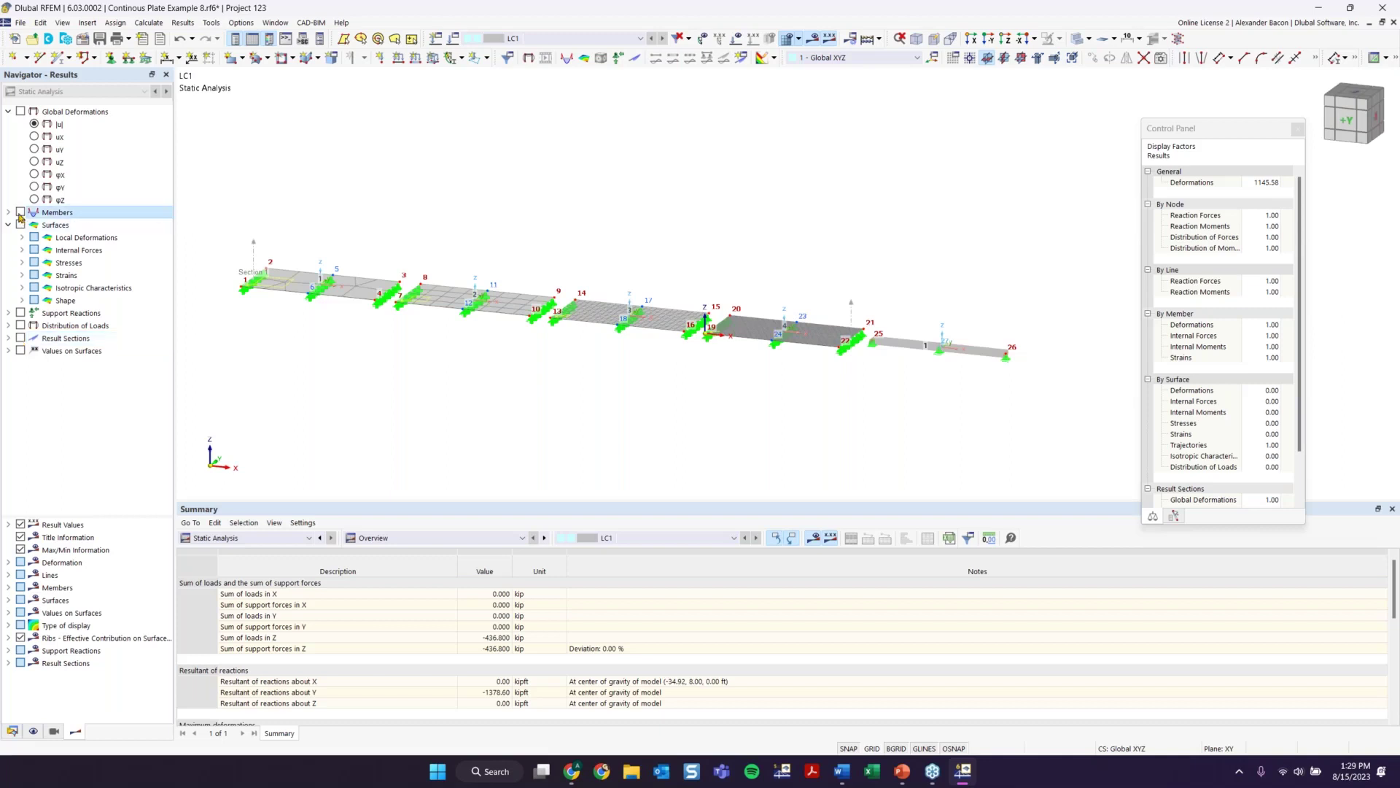
click(8, 212)
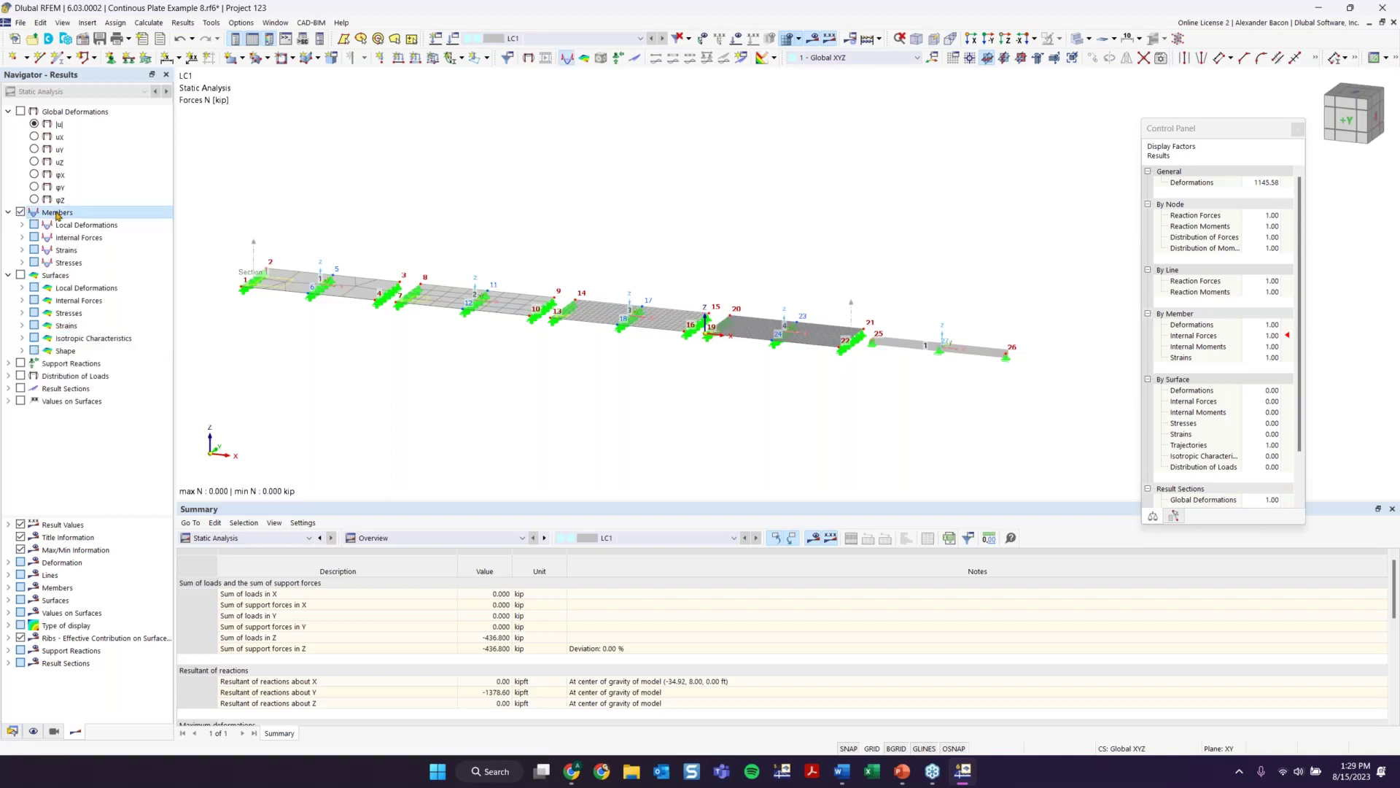
scroll(969, 379, up, 3)
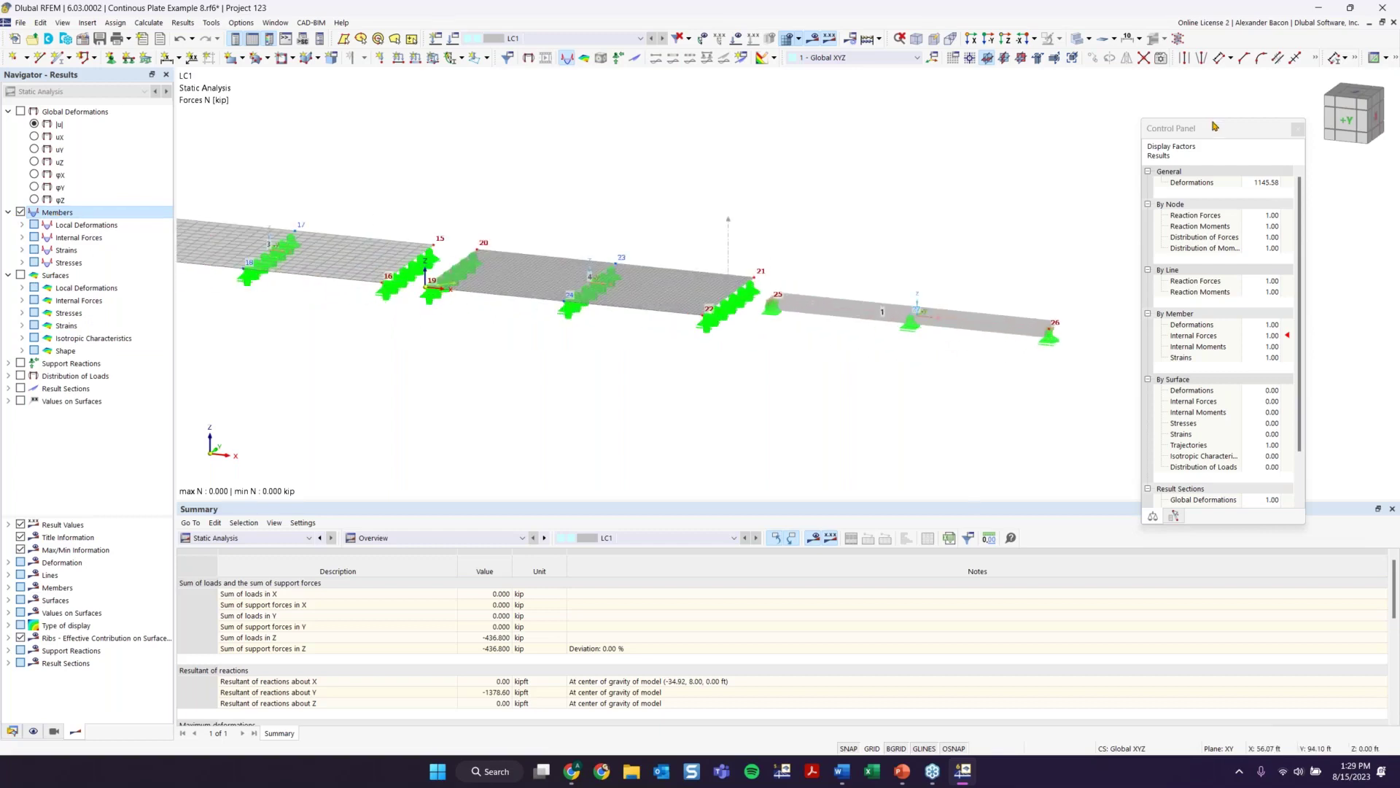
drag(1214, 126, 1324, 99)
middle_drag(948, 329, 768, 341)
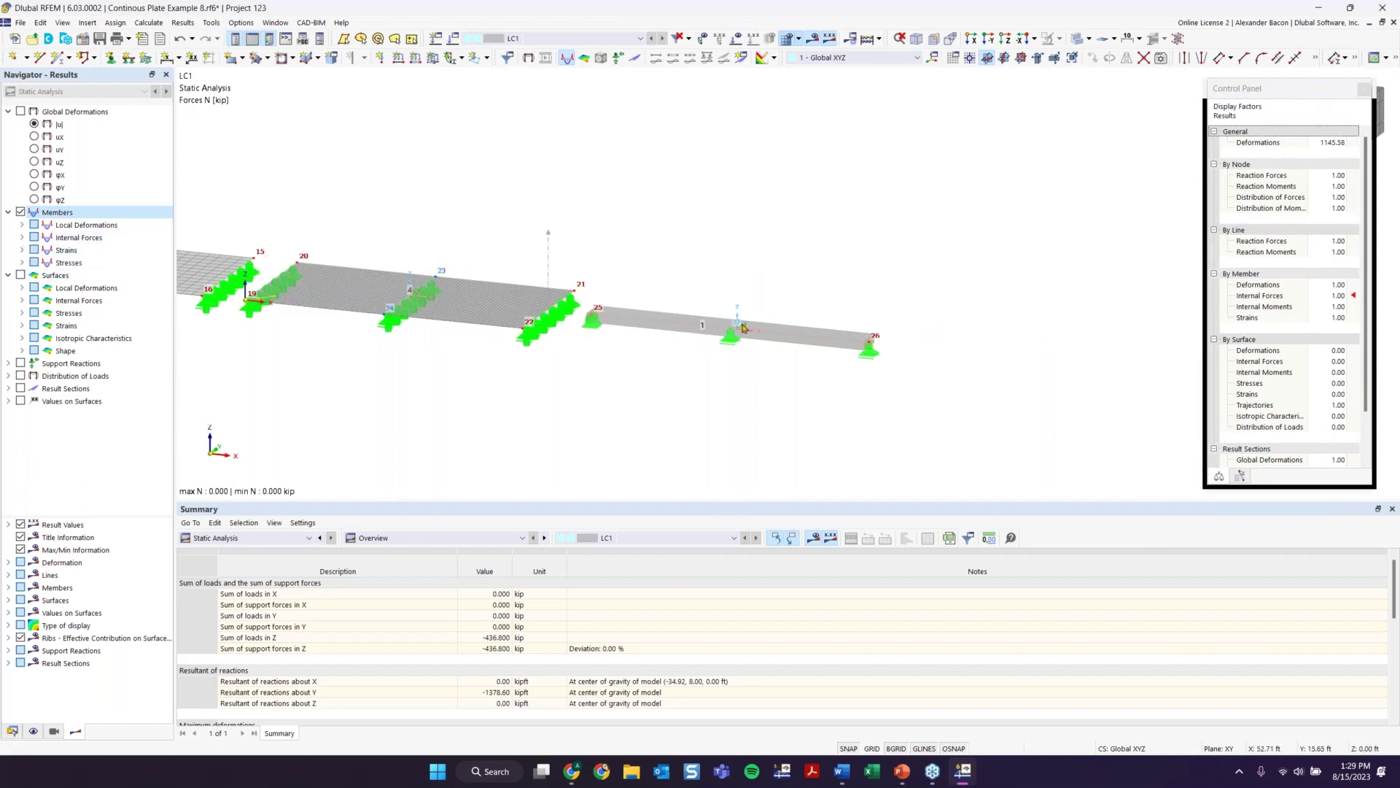
click(22, 238)
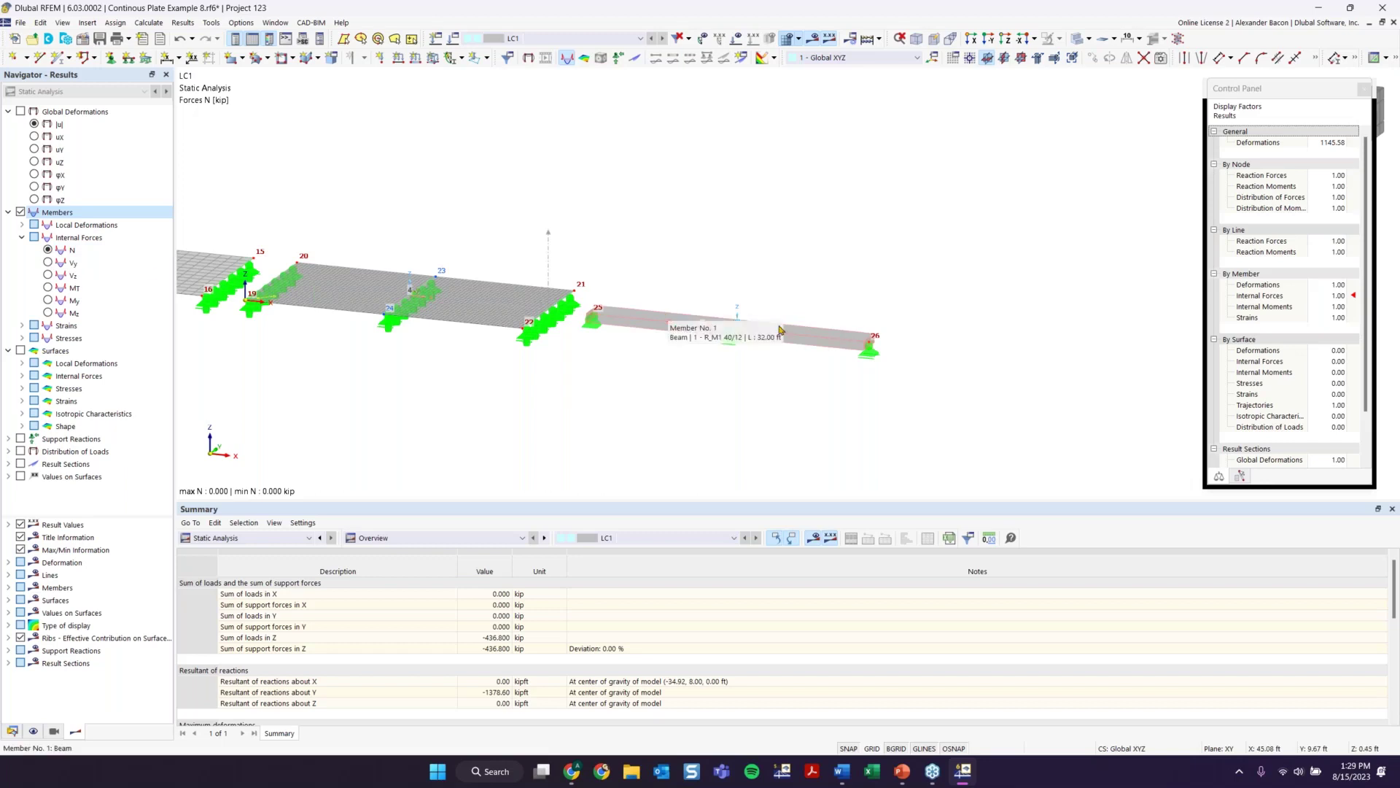
click(48, 301)
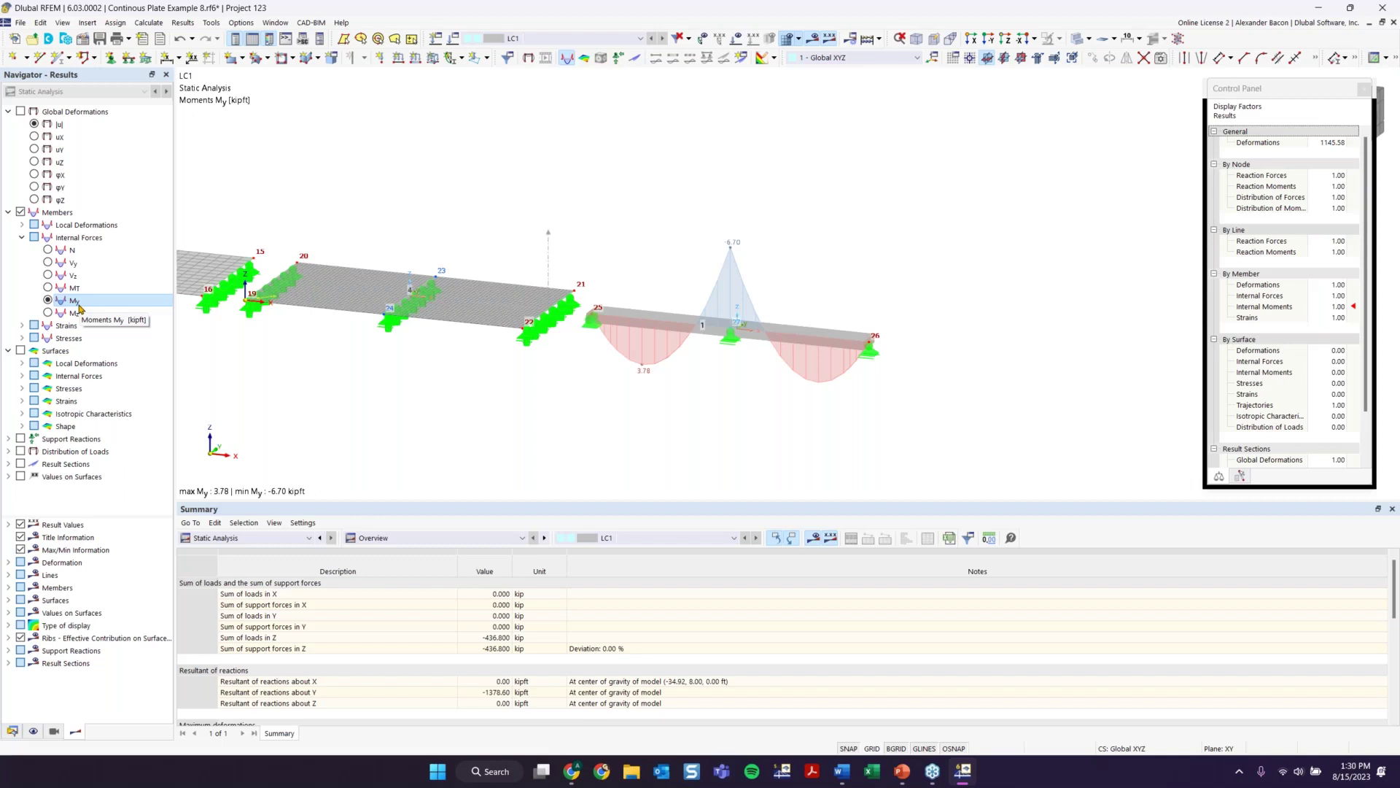
Step: Check the beam's local axis display option and close the result tables to enlarge the view of its moment diagram
right_click(745, 331)
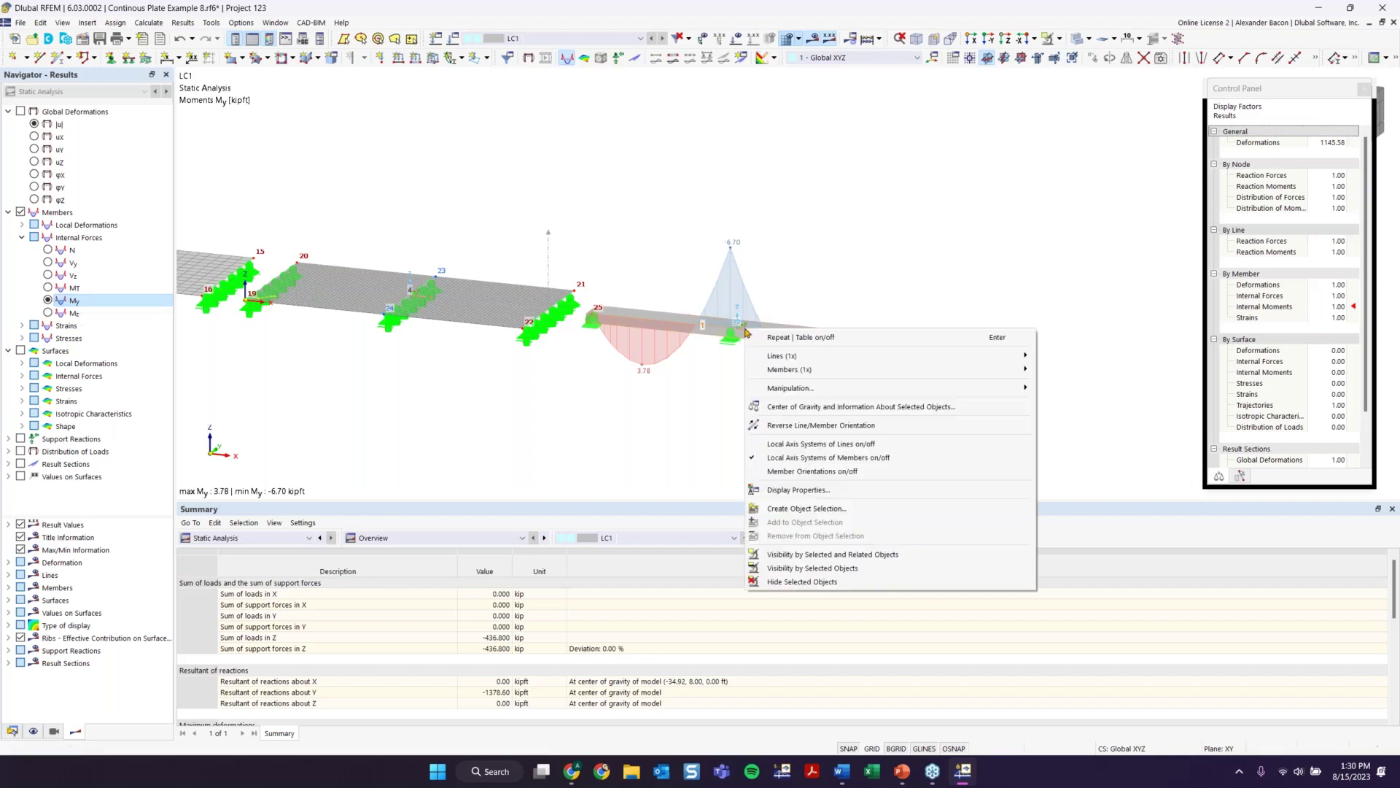
click(812, 458)
scroll(810, 294, up, 5)
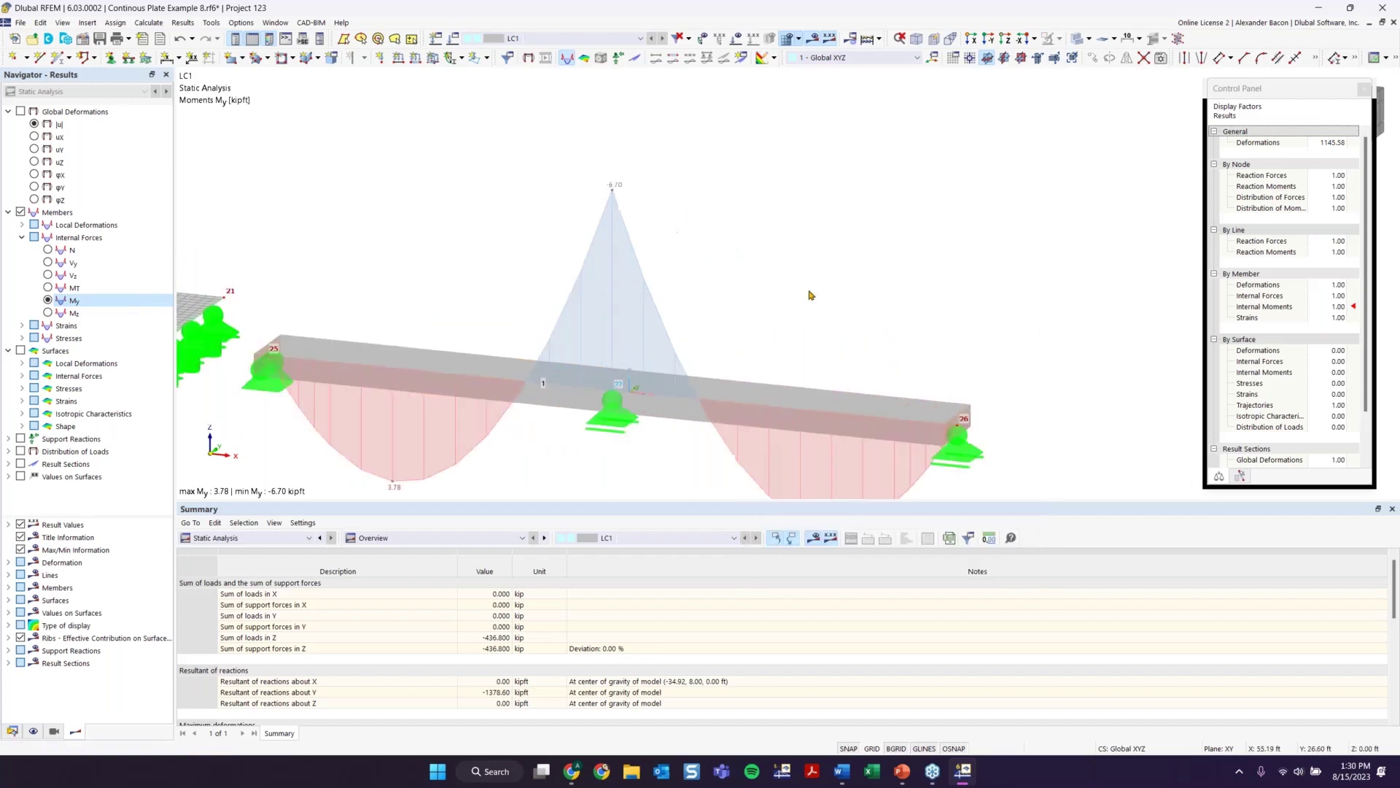
middle_drag(810, 295, 866, 212)
click(1390, 511)
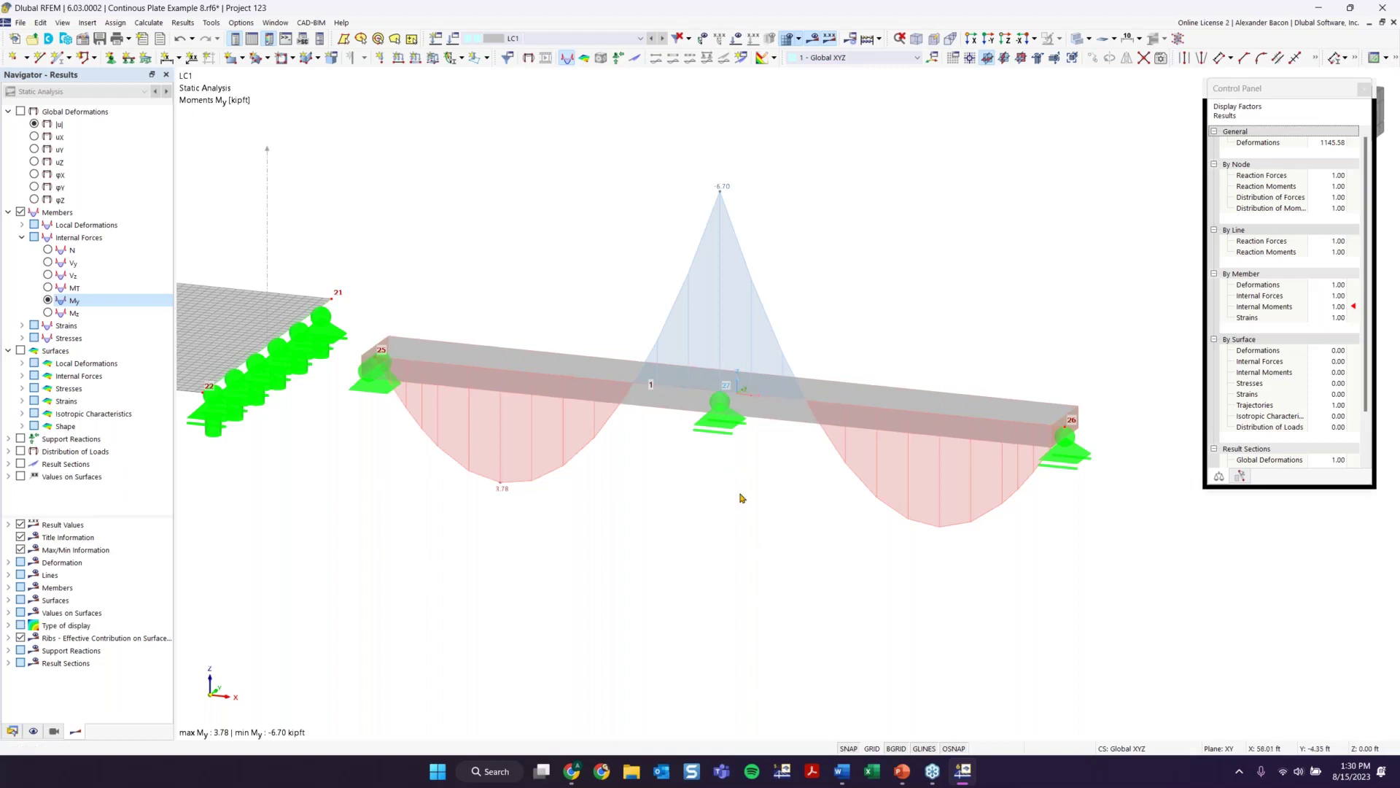
Step: Turn on the surface results for the plates and expand their basic internal forces
scroll(740, 495, down, 1)
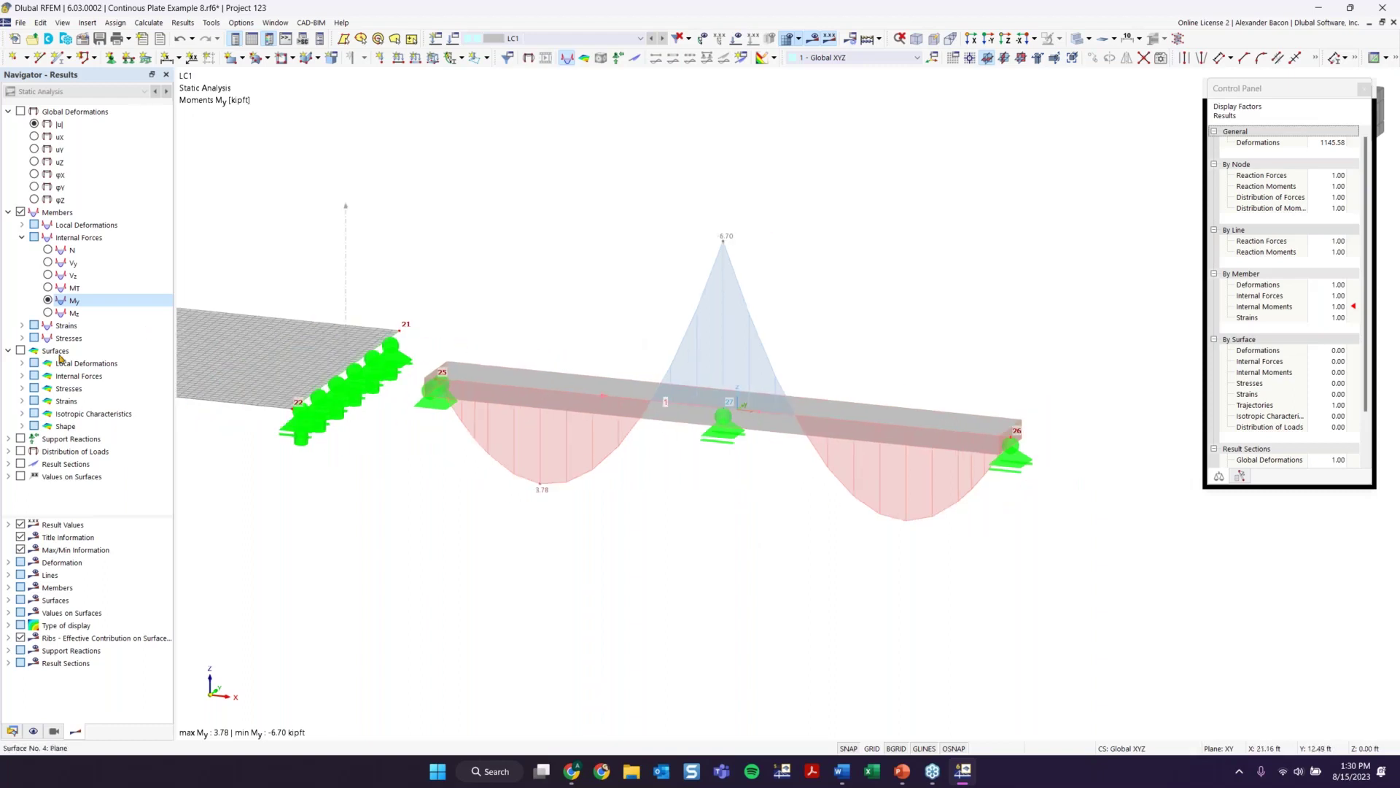
scroll(400, 462, down, 1)
middle_drag(400, 463, 418, 405)
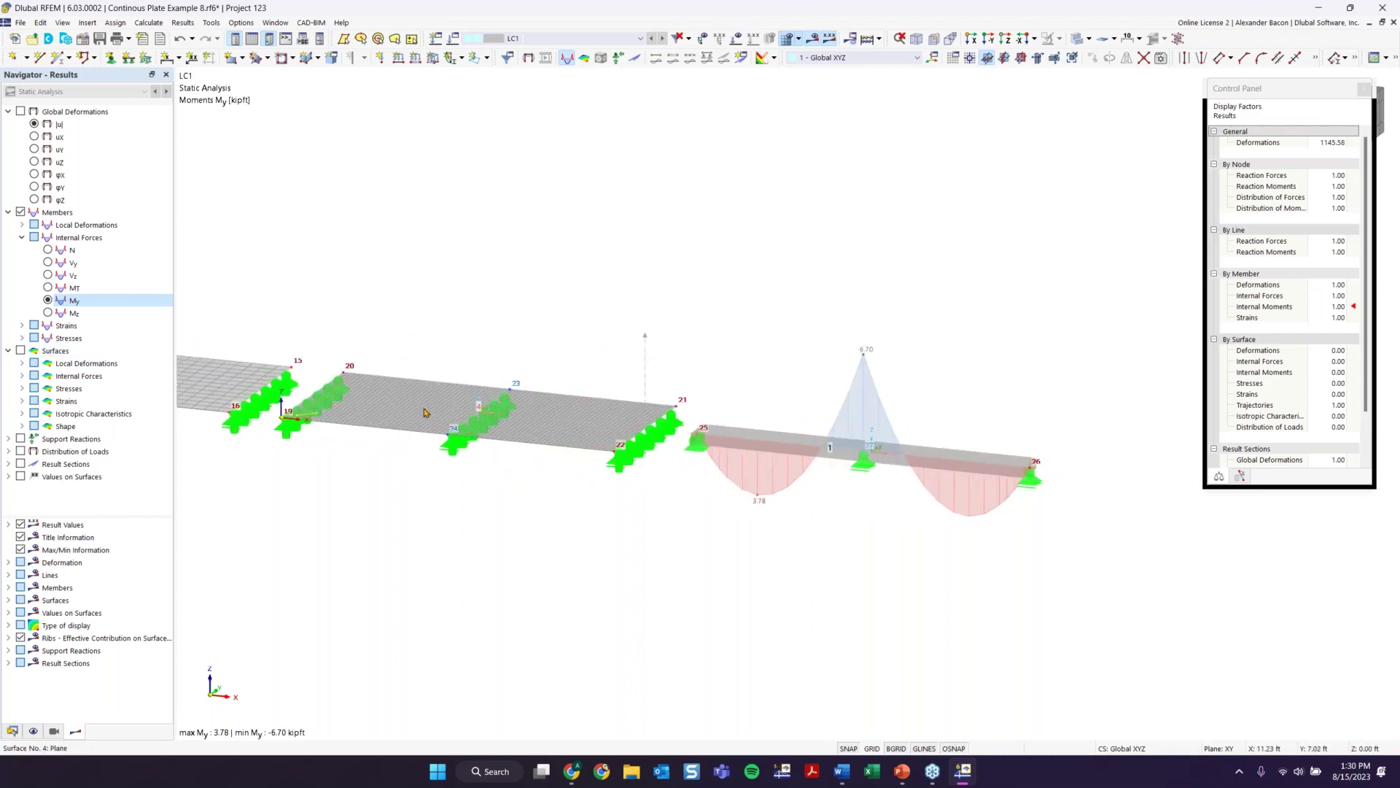
middle_drag(426, 413, 588, 432)
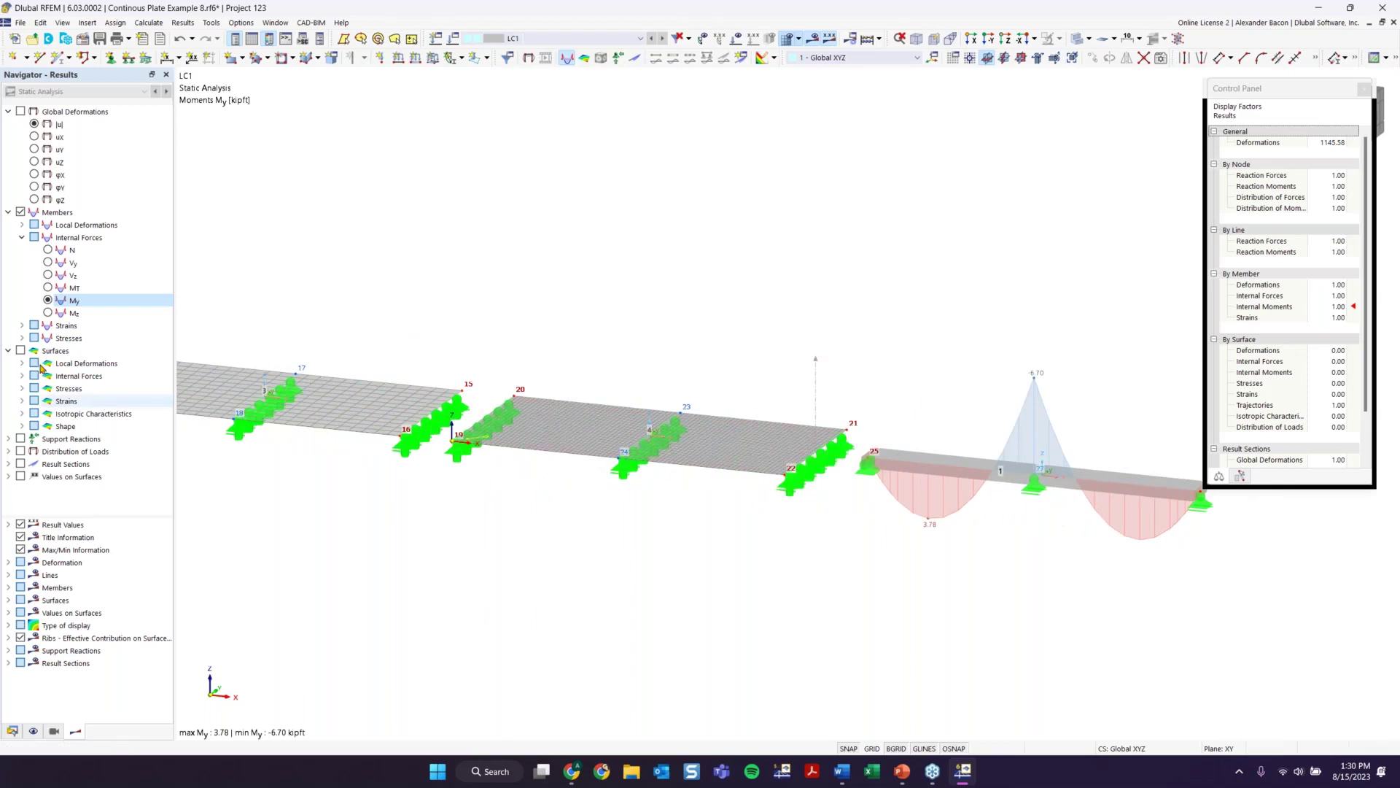
click(21, 351)
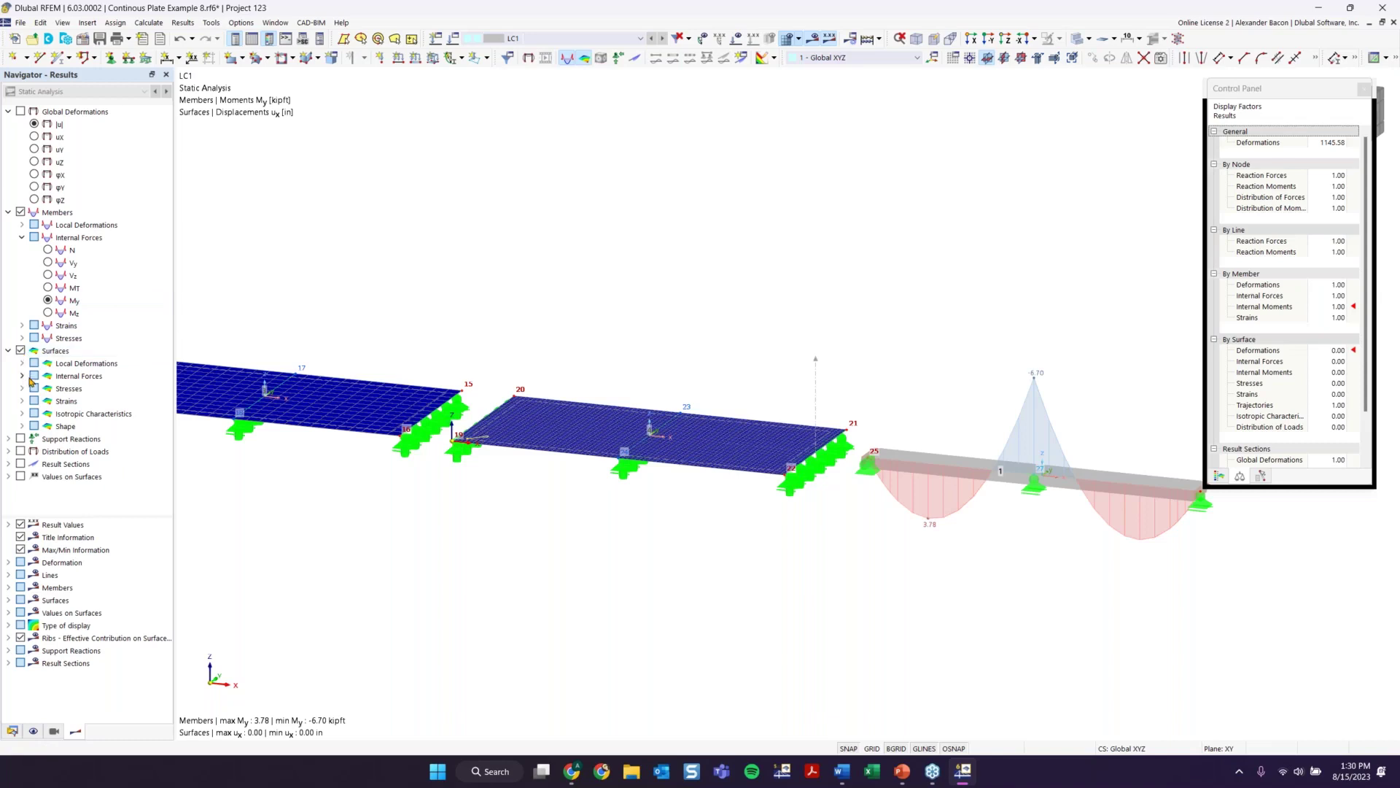
click(24, 378)
scroll(109, 403, down, 1)
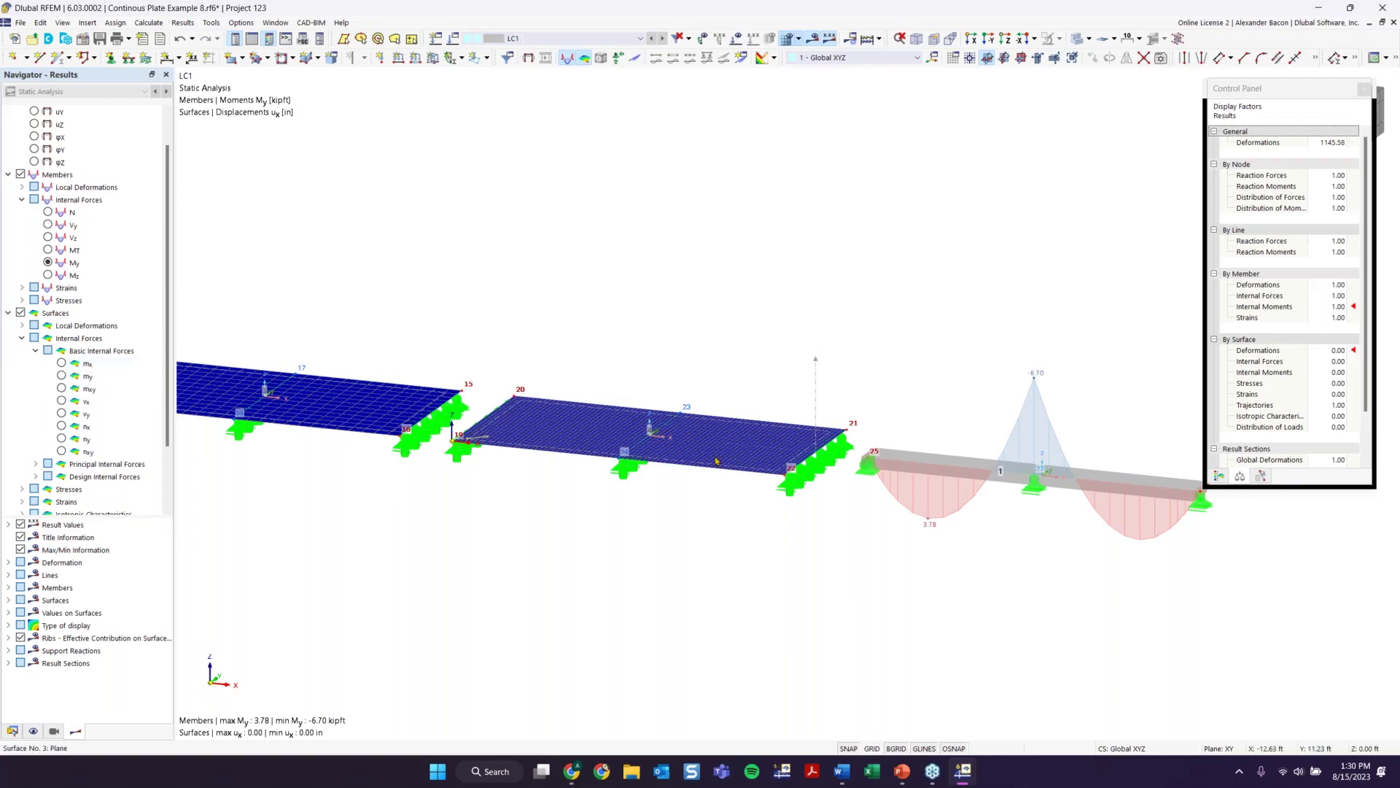
Step: Check the local axis display option of surface No. 4 and display the basic moments mx on the surfaces
scroll(686, 448, up, 2)
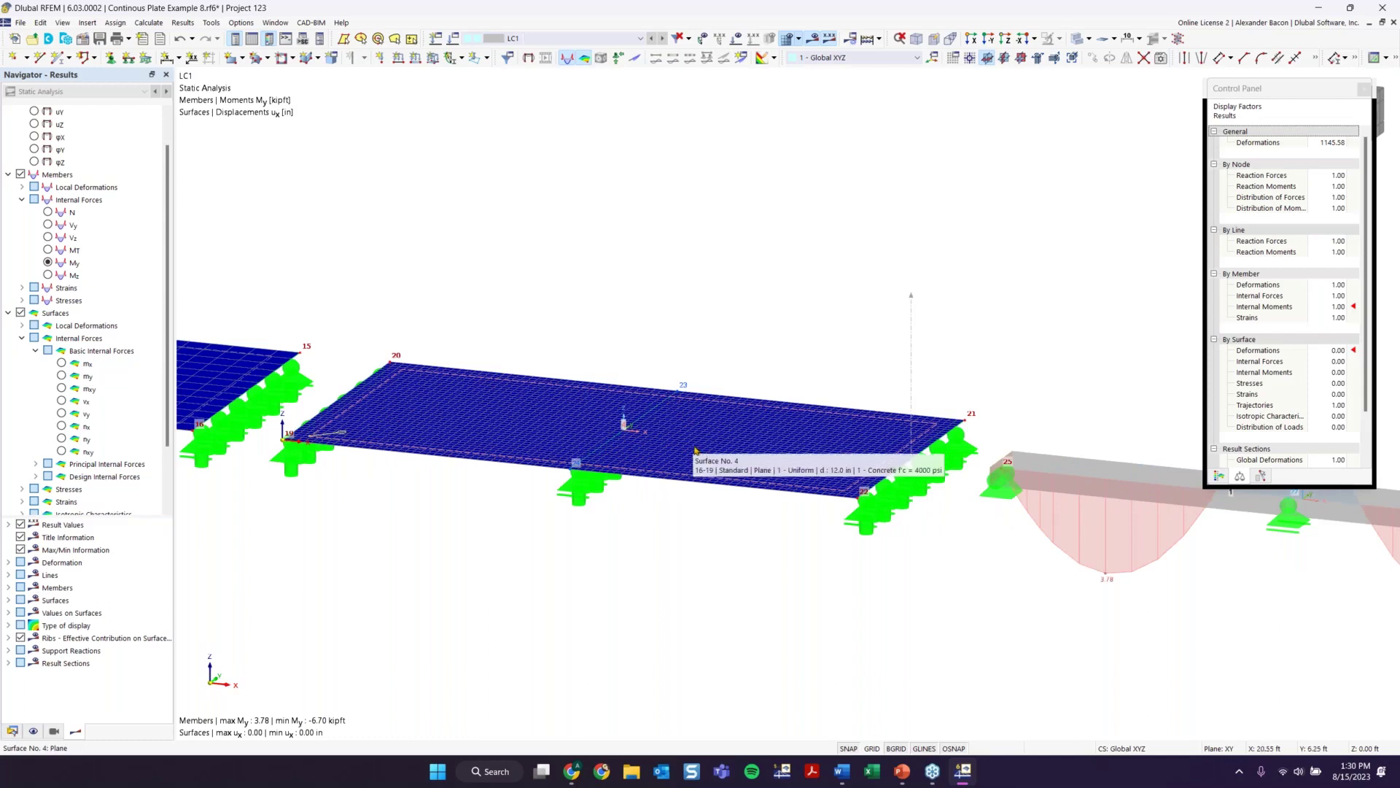
right_click(695, 450)
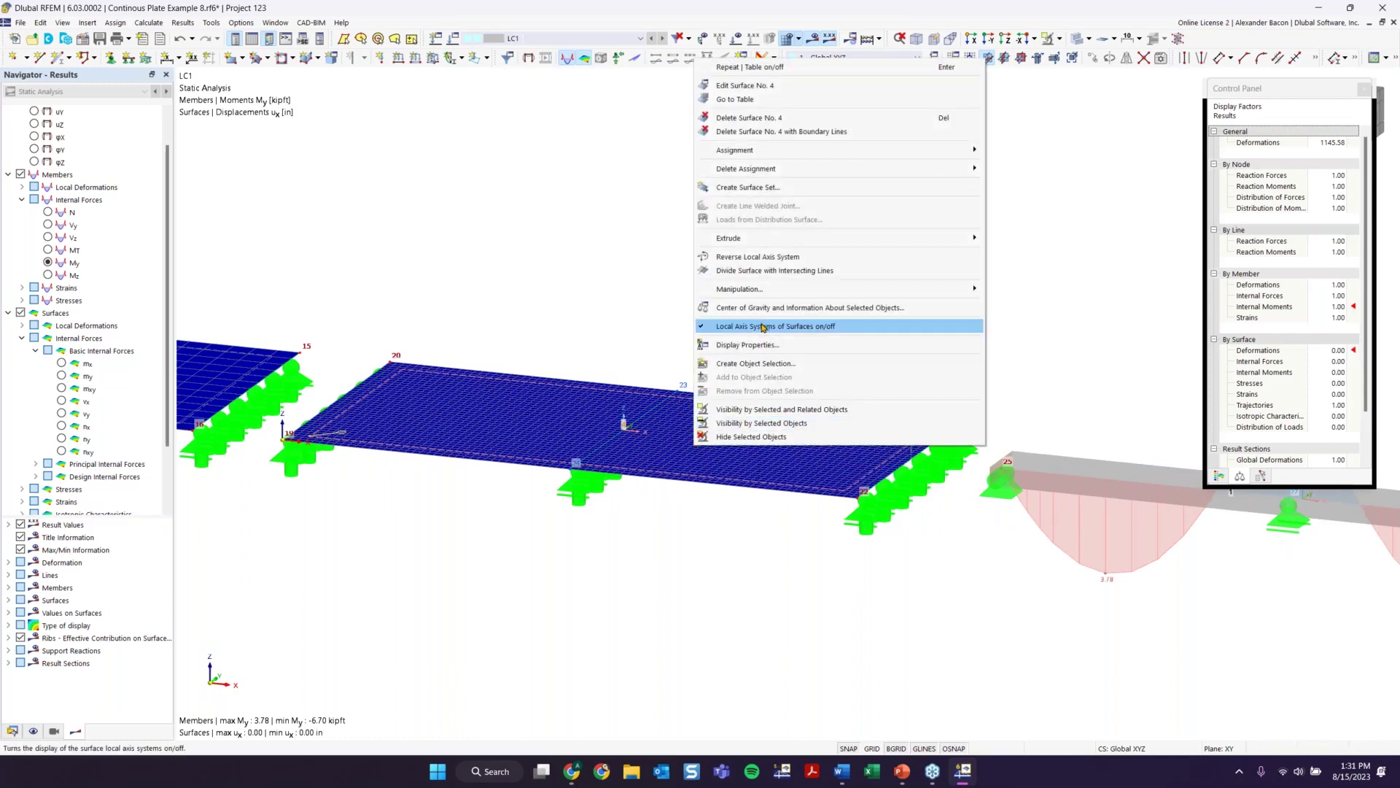
click(575, 302)
scroll(572, 302, down, 2)
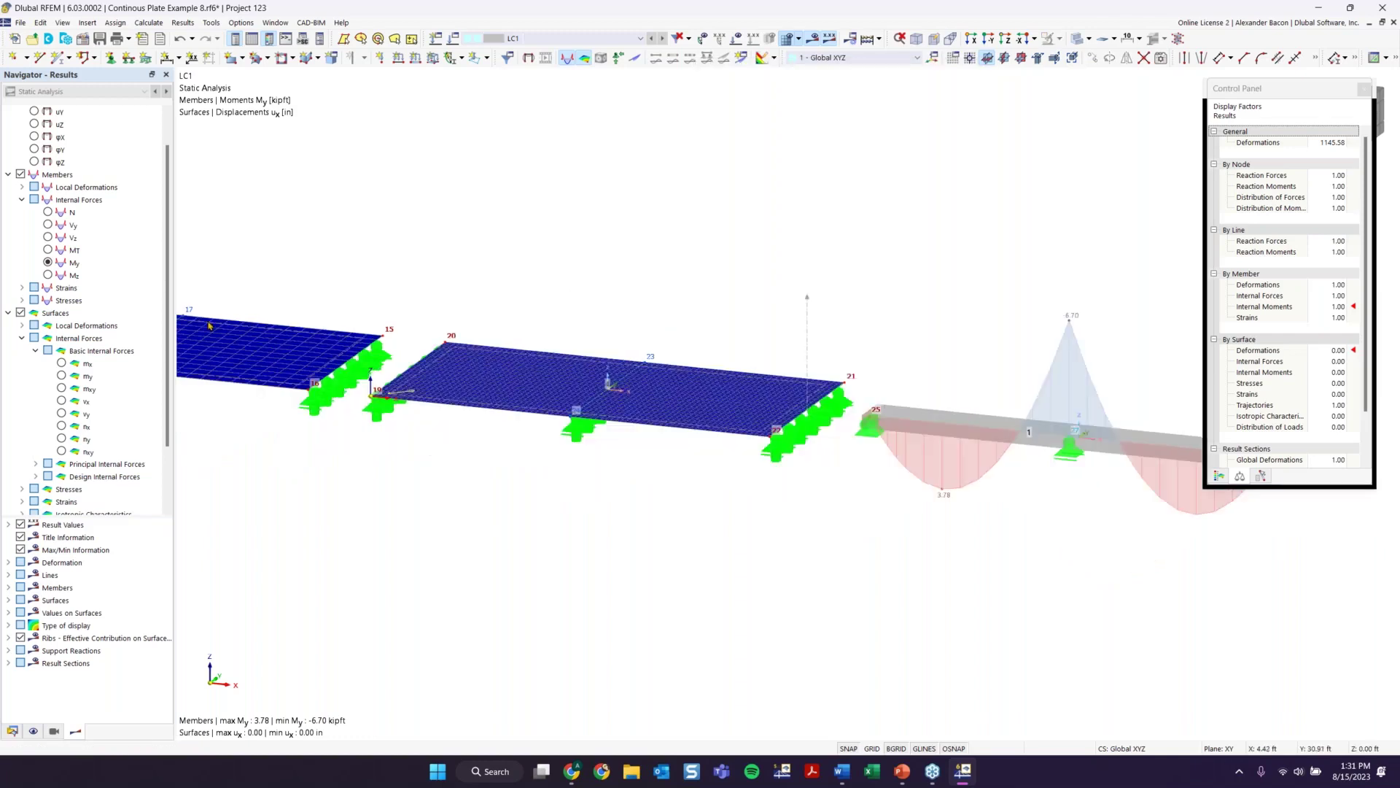
click(62, 364)
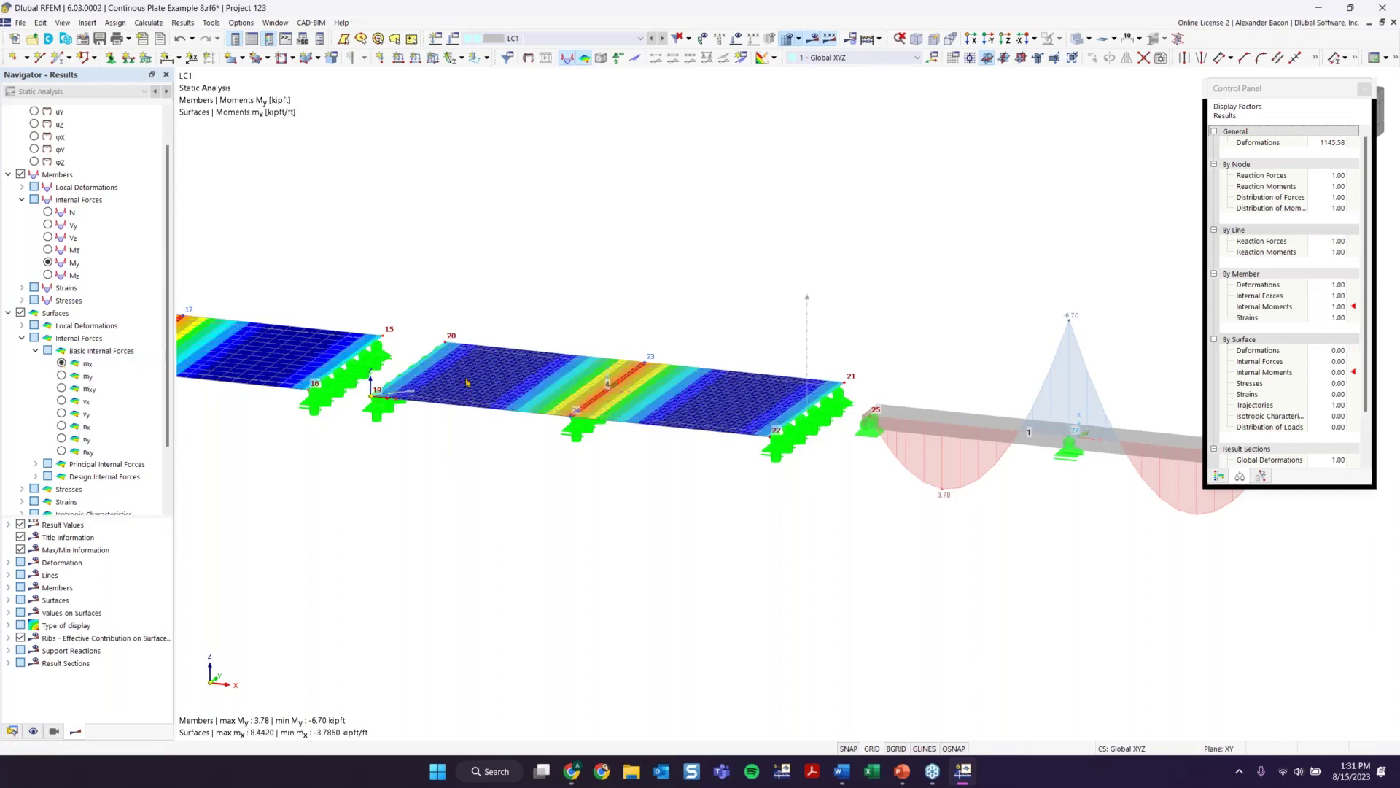
Step: Turn on the result sections to show the mx diagrams across the plates beside the beam's My diagram
scroll(500, 466, down, 3)
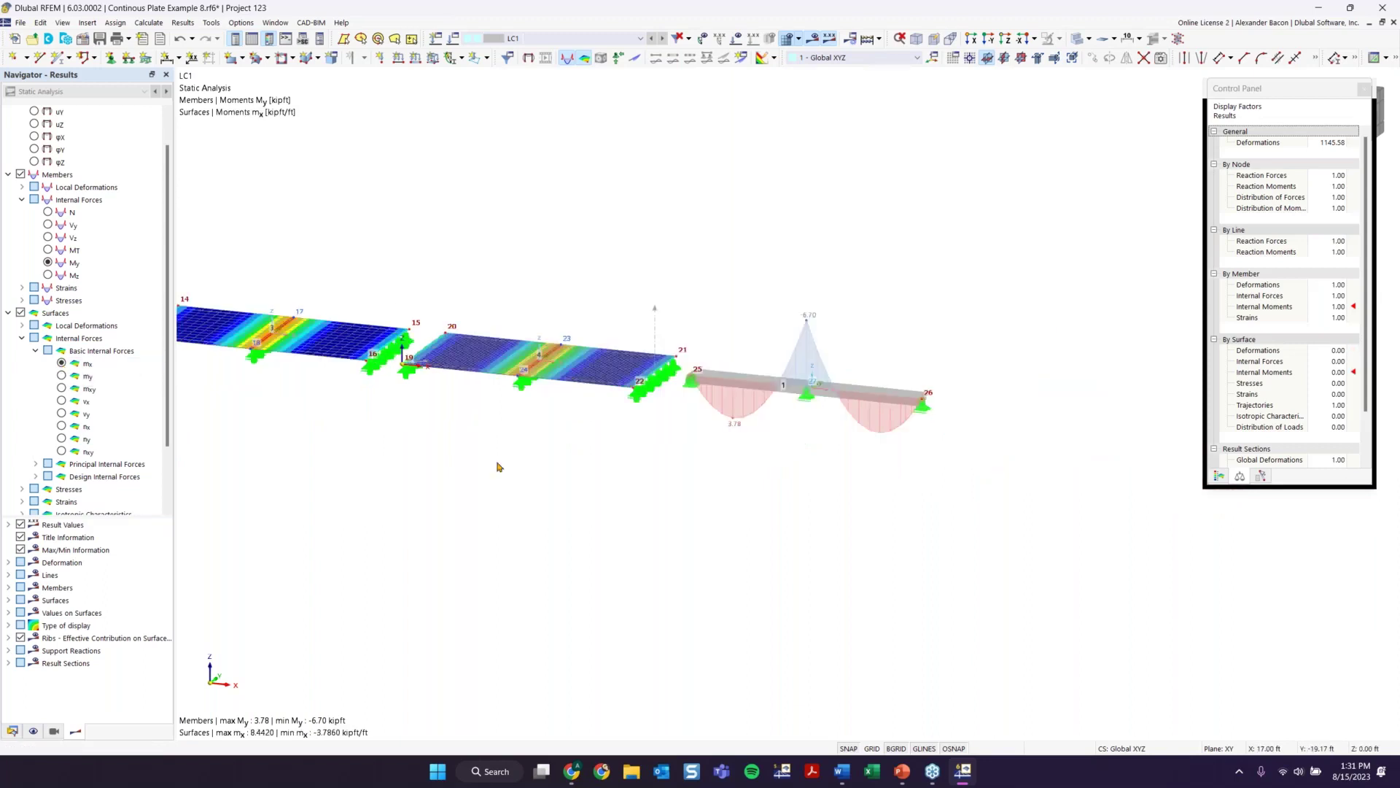
scroll(61, 423, down, 2)
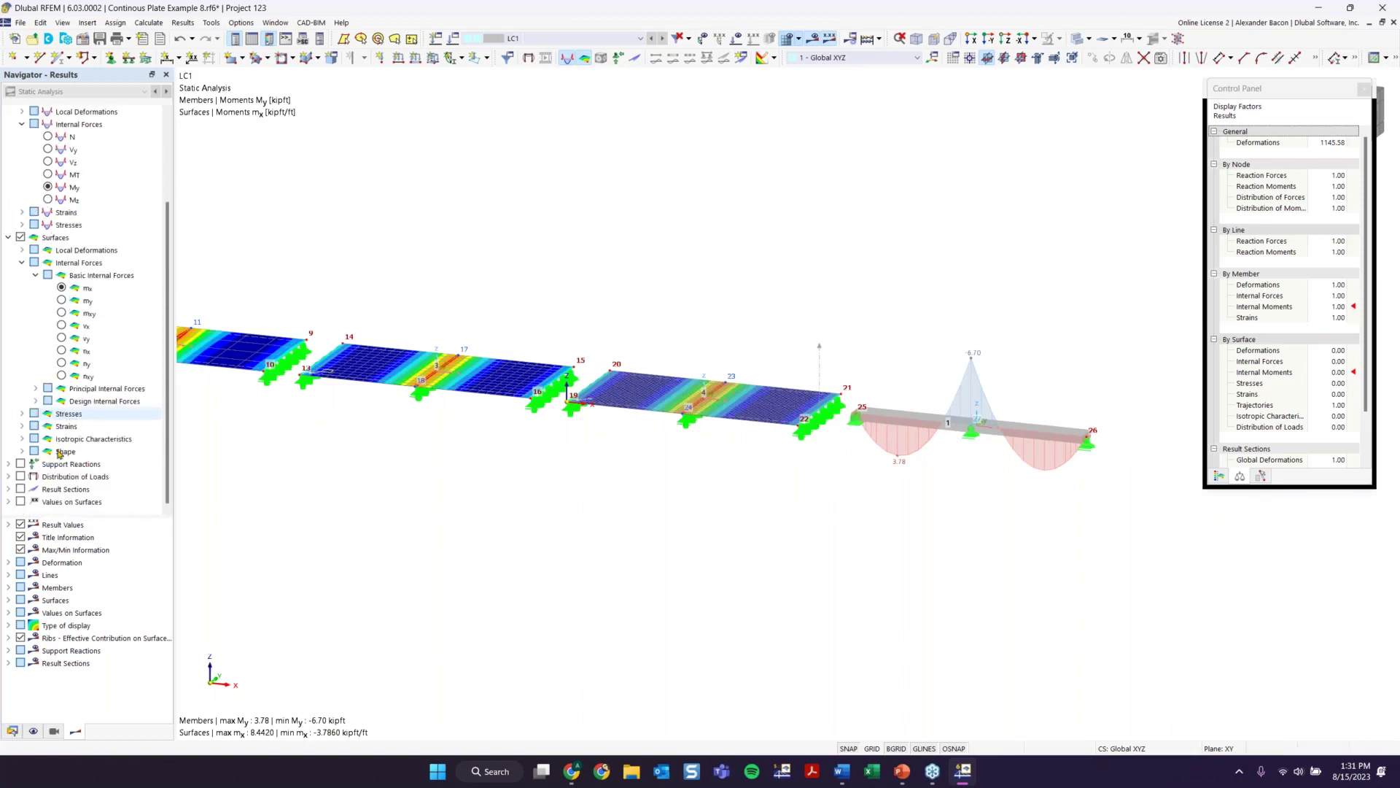
click(20, 489)
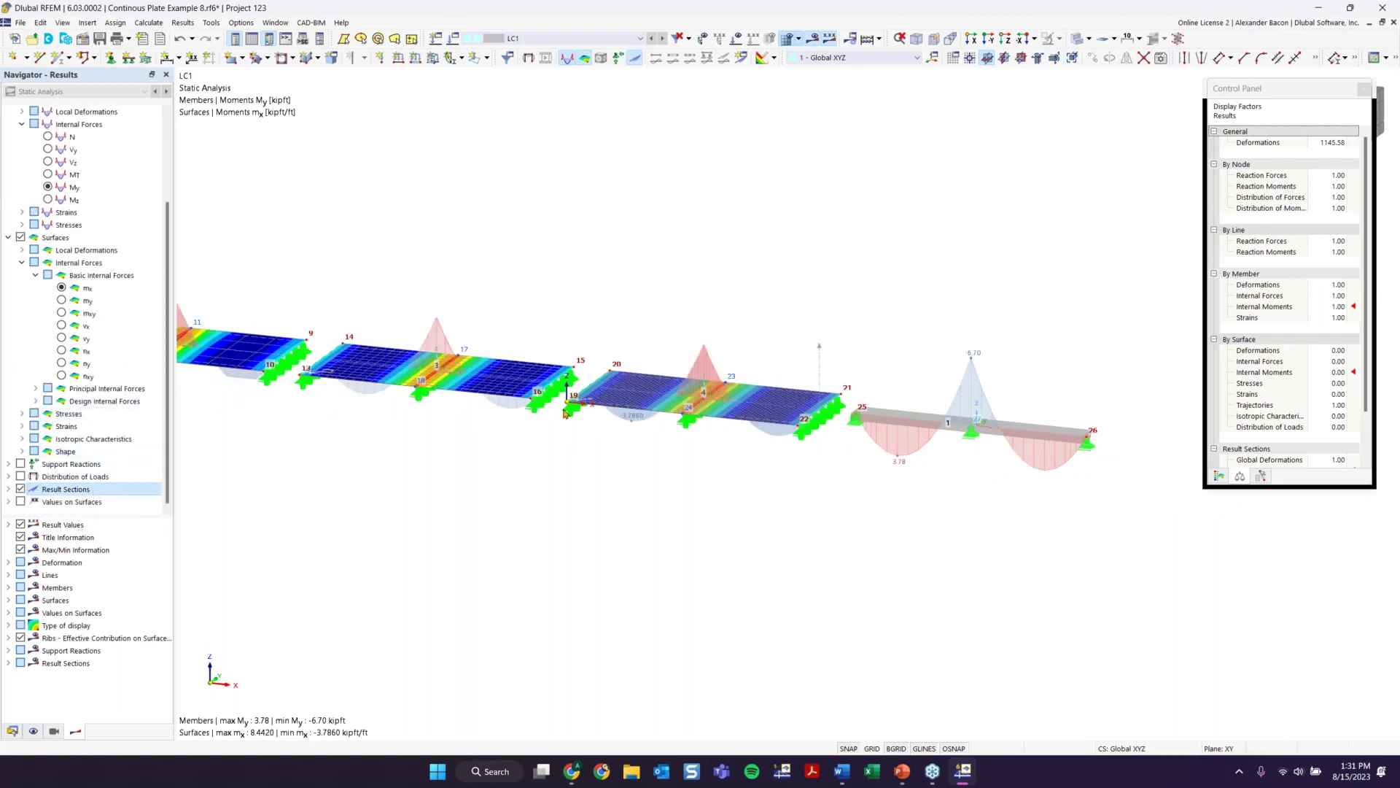
scroll(723, 343, up, 3)
ctrl+middle_drag(725, 335, 766, 296)
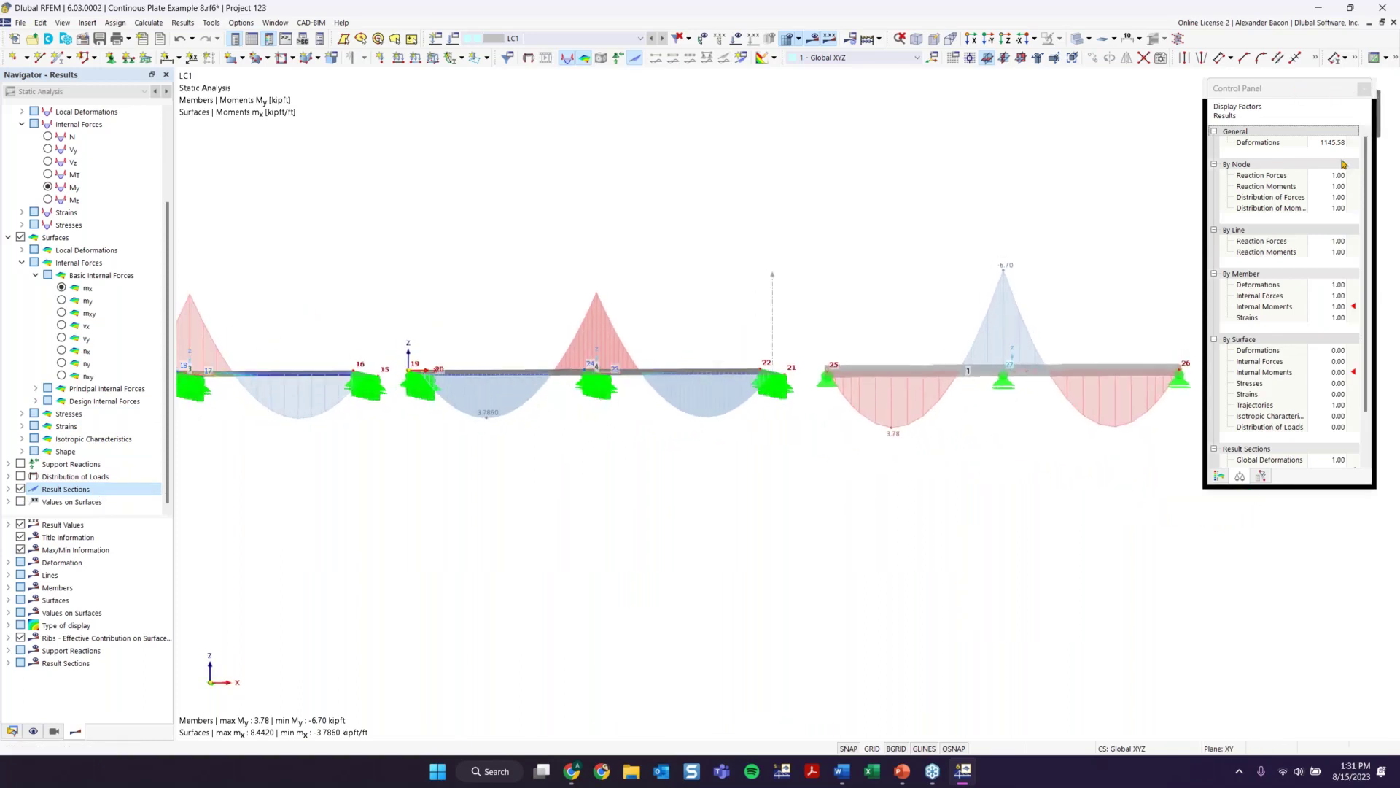
Step: Align the model to the +Y view, close the Control Panel, and compare the moment diagrams of the plates and beam
drag(1344, 164, 1347, 199)
click(1354, 115)
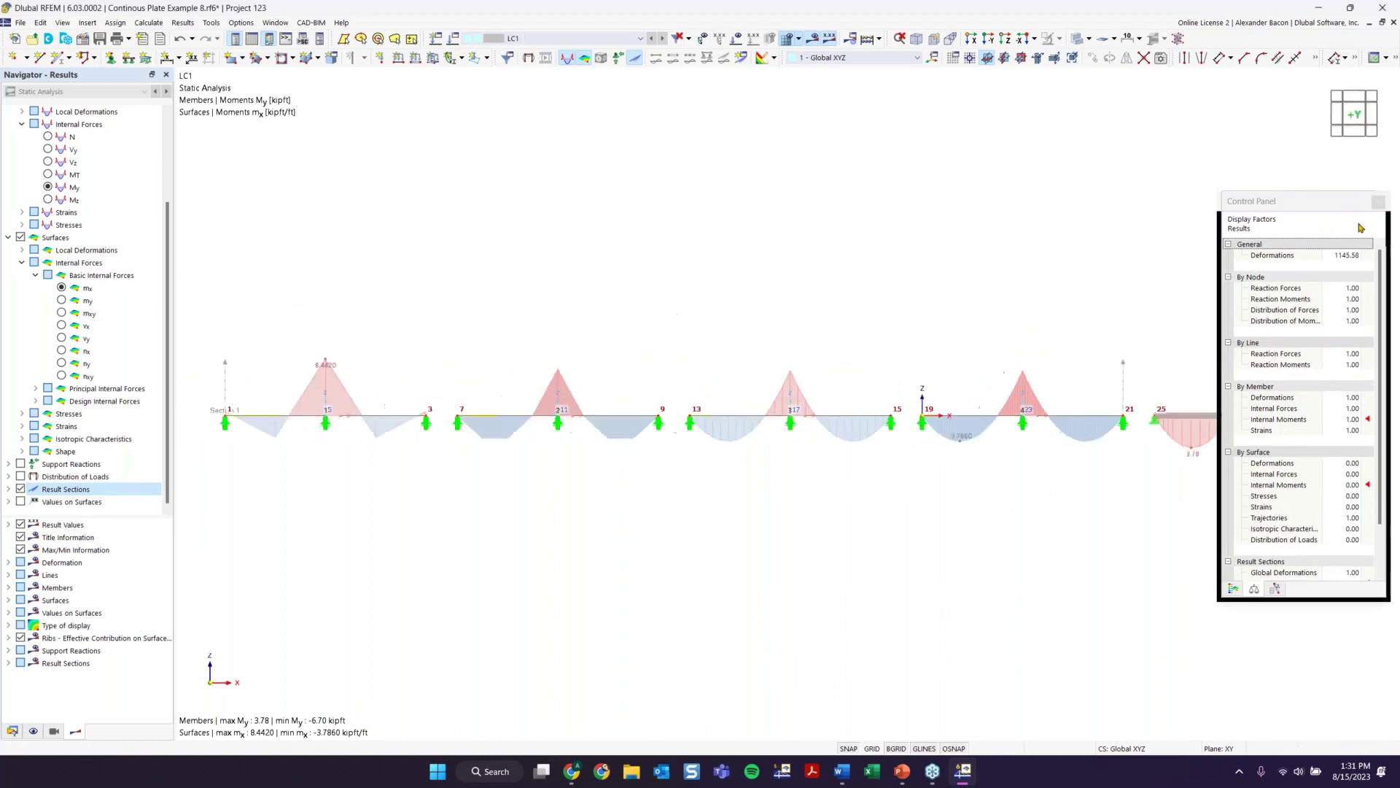
click(1378, 201)
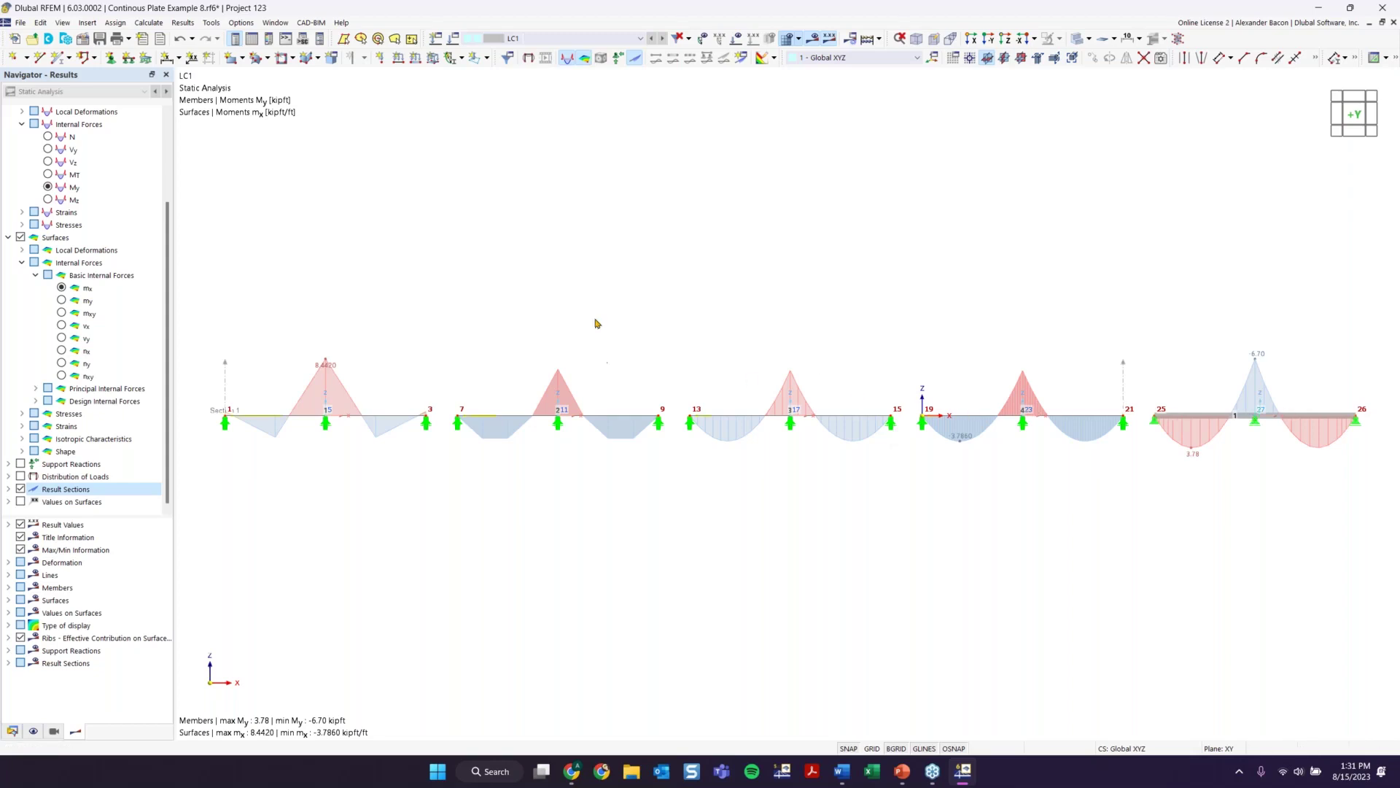
ctrl+middle_drag(596, 321, 598, 336)
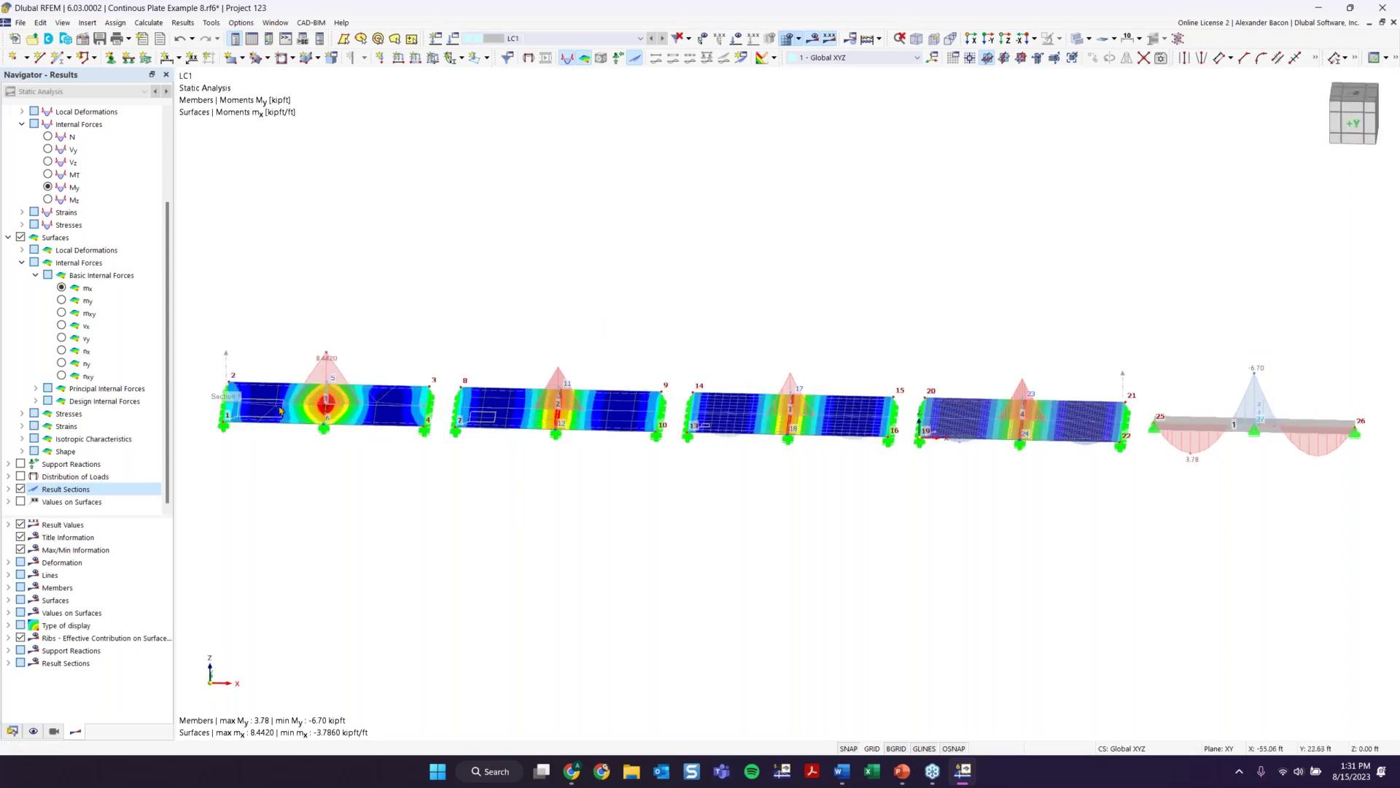
Step: Hide the results and examine how the finite element mesh density differs between the four plates
click(815, 46)
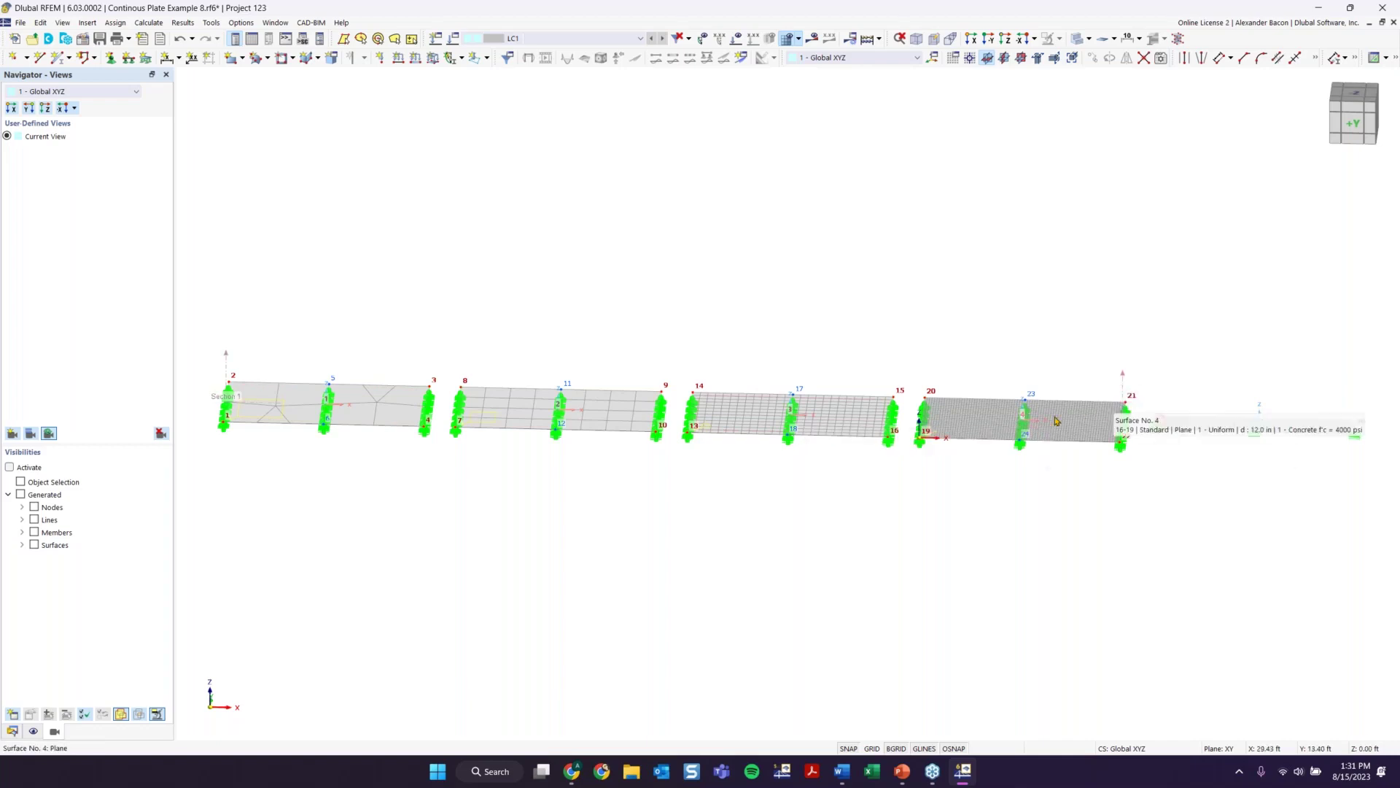
ctrl+middle_drag(690, 279, 689, 354)
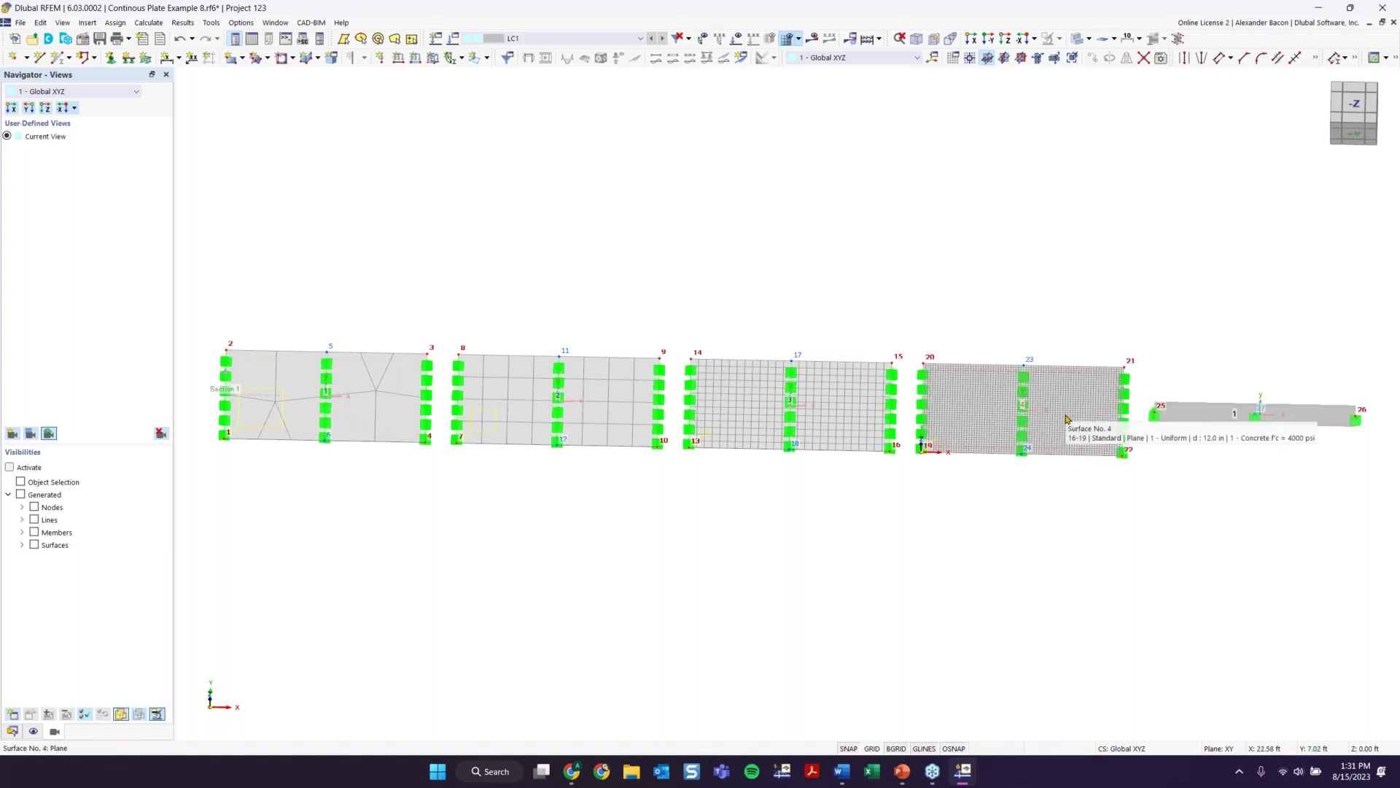
ctrl+middle_drag(904, 479, 856, 417)
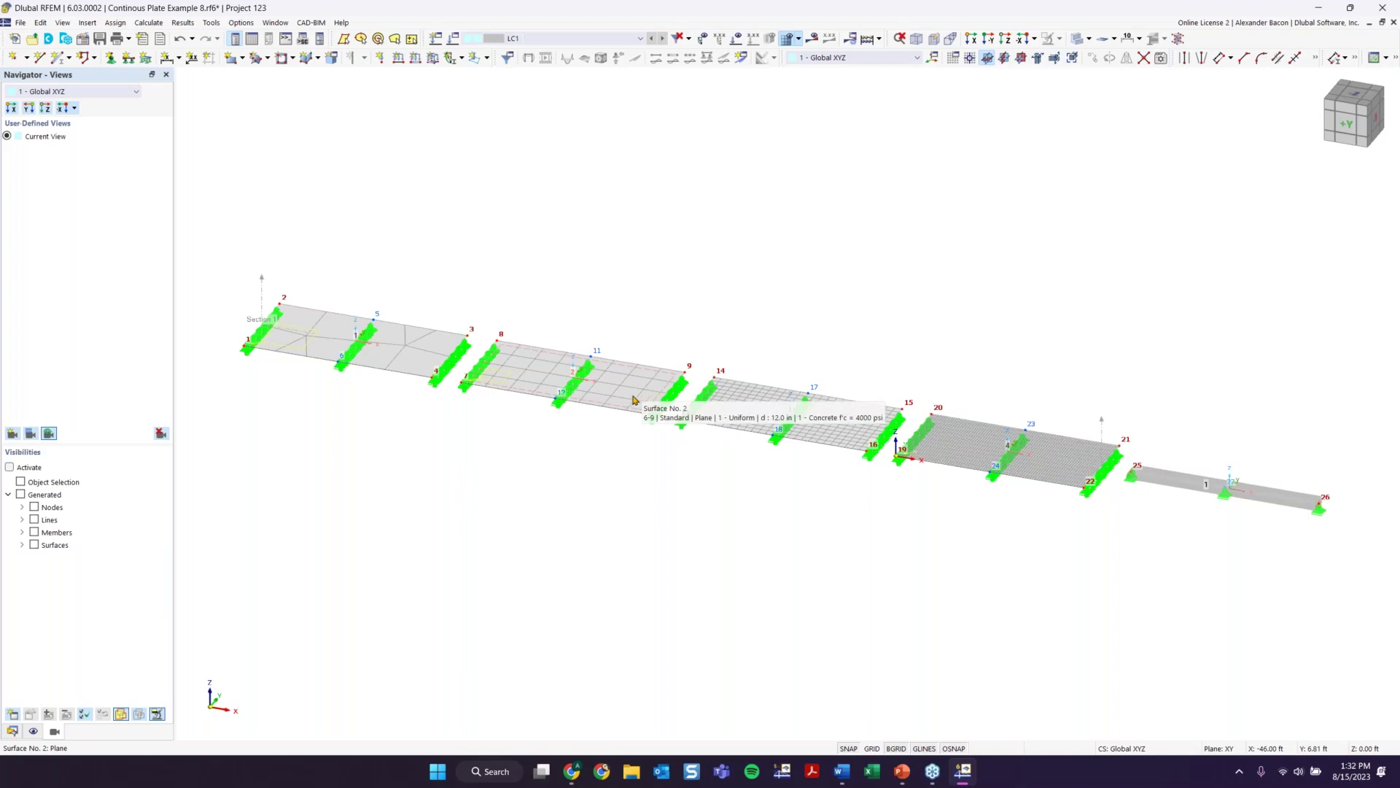
scroll(633, 399, up, 3)
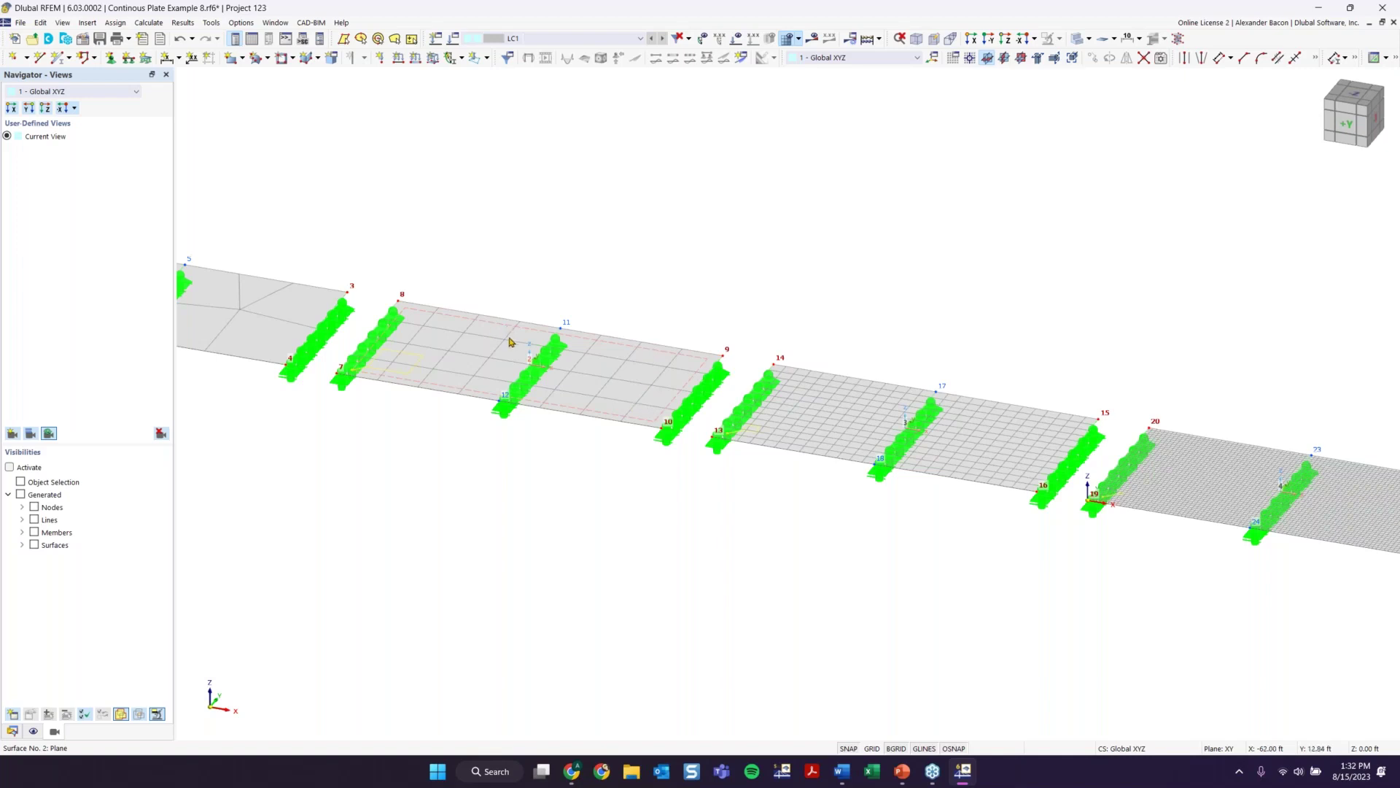
scroll(509, 341, down, 2)
scroll(500, 337, up, 4)
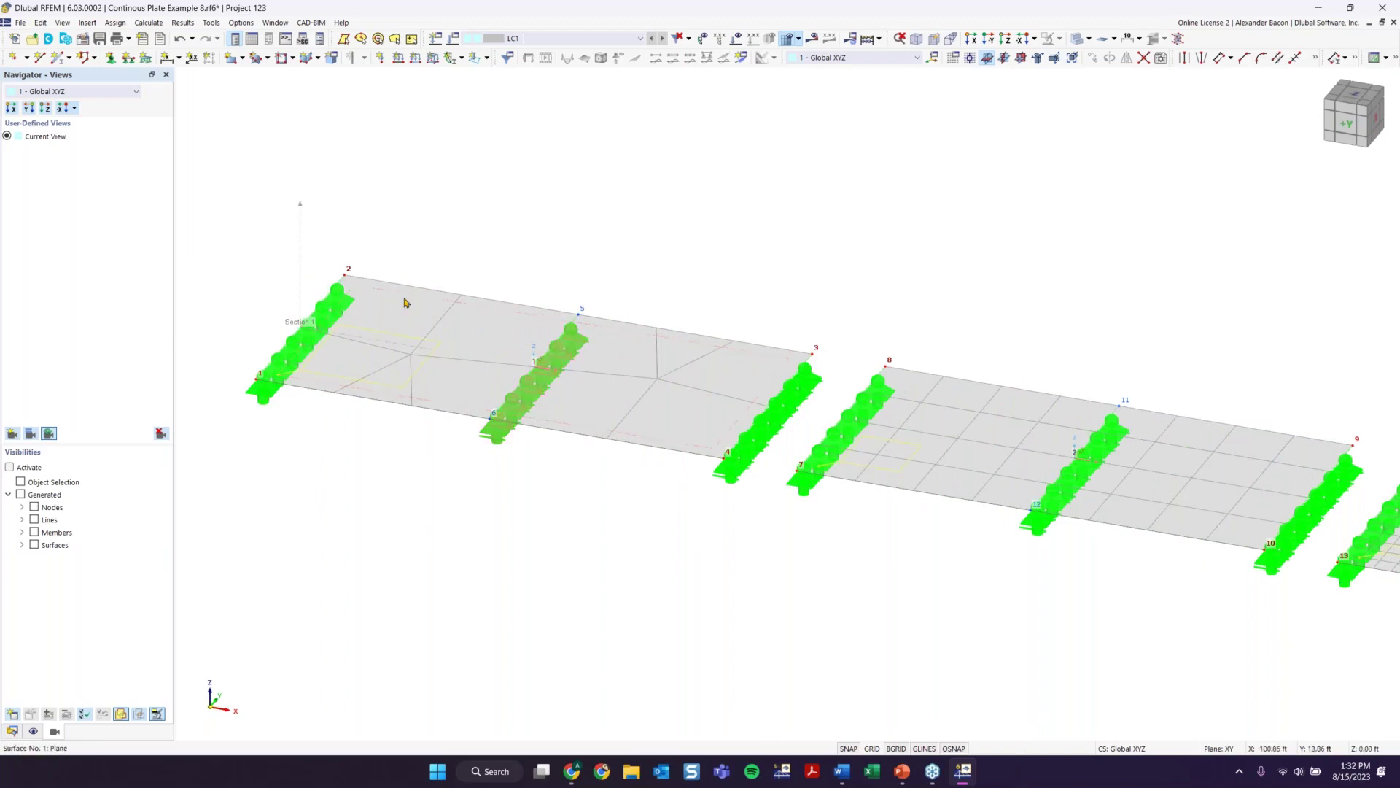
scroll(797, 390, down, 1)
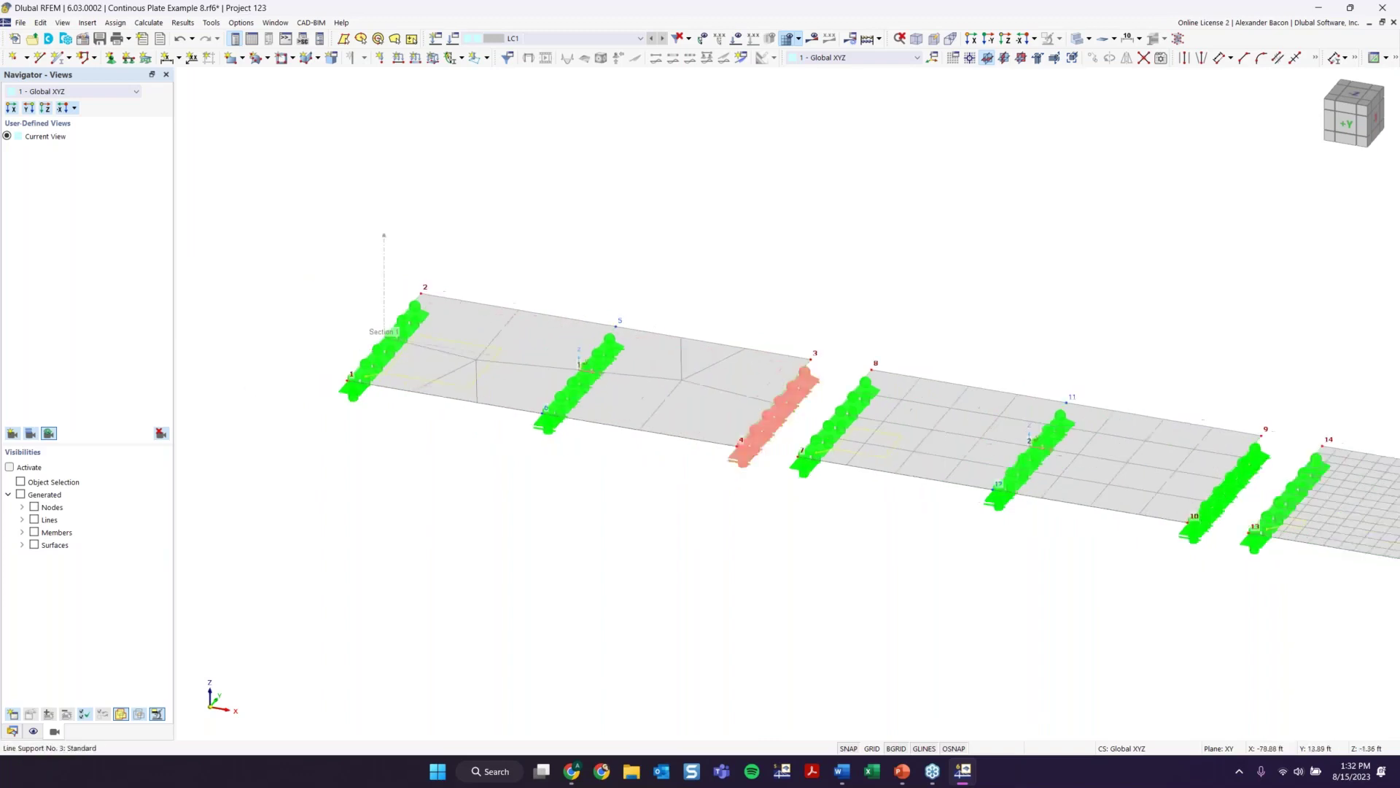
middle_drag(1008, 461, 677, 426)
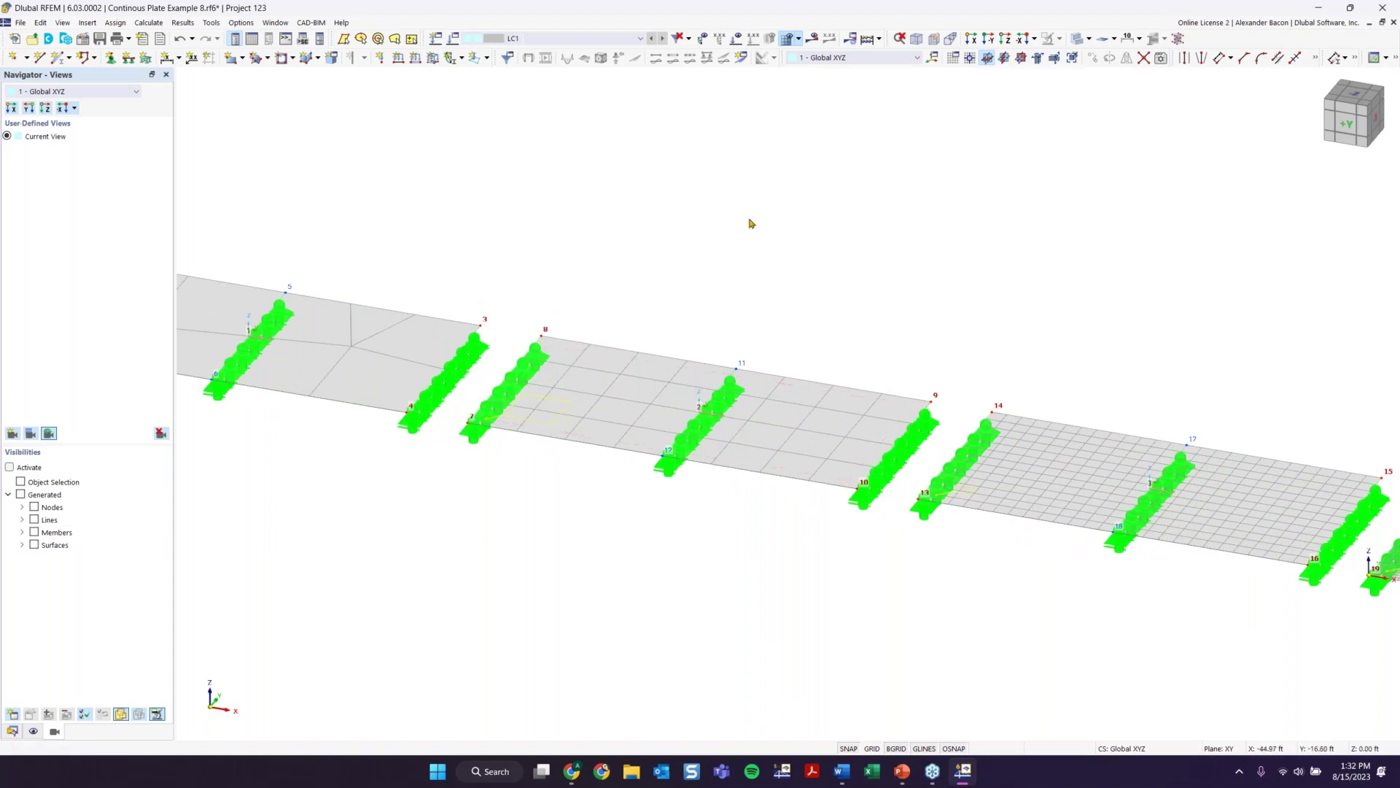
scroll(777, 475, down, 2)
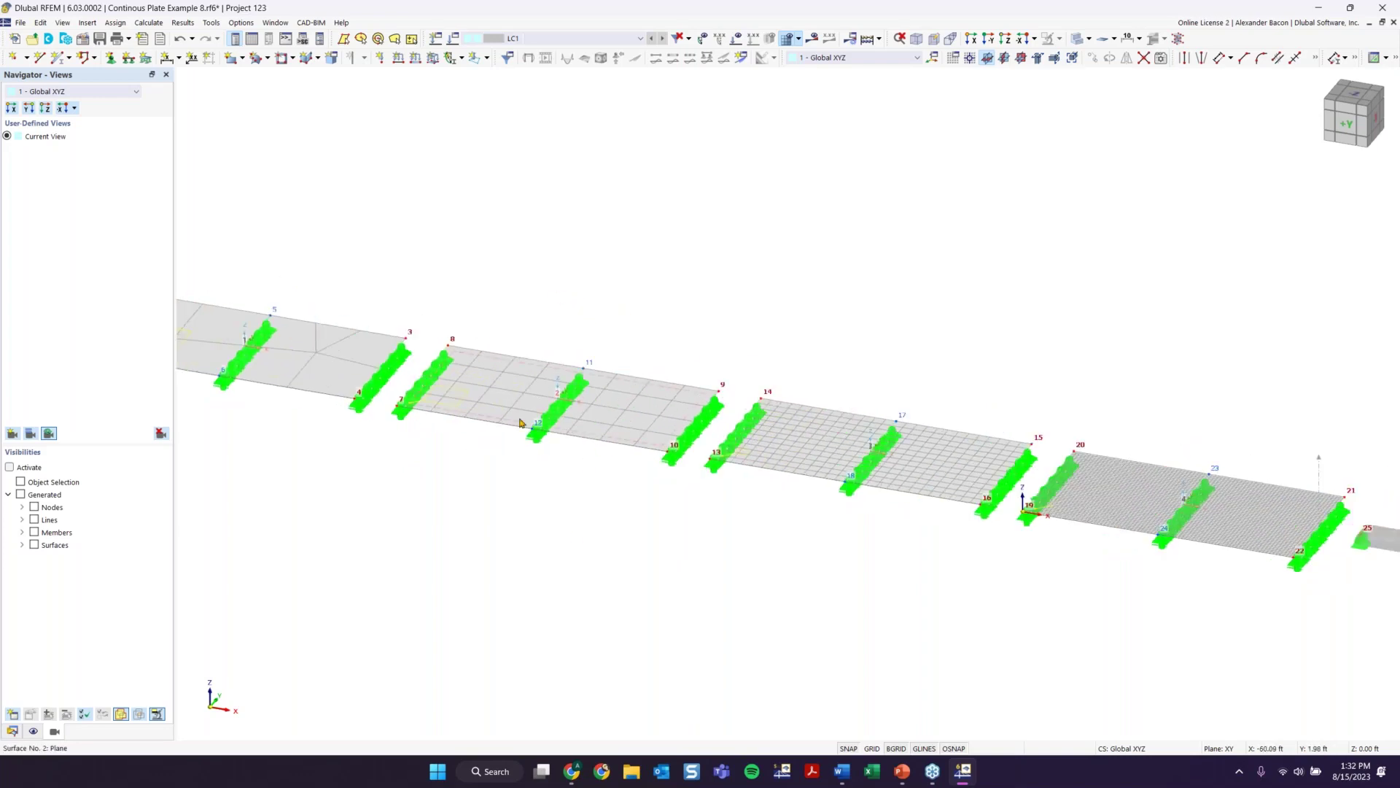
scroll(624, 481, down, 2)
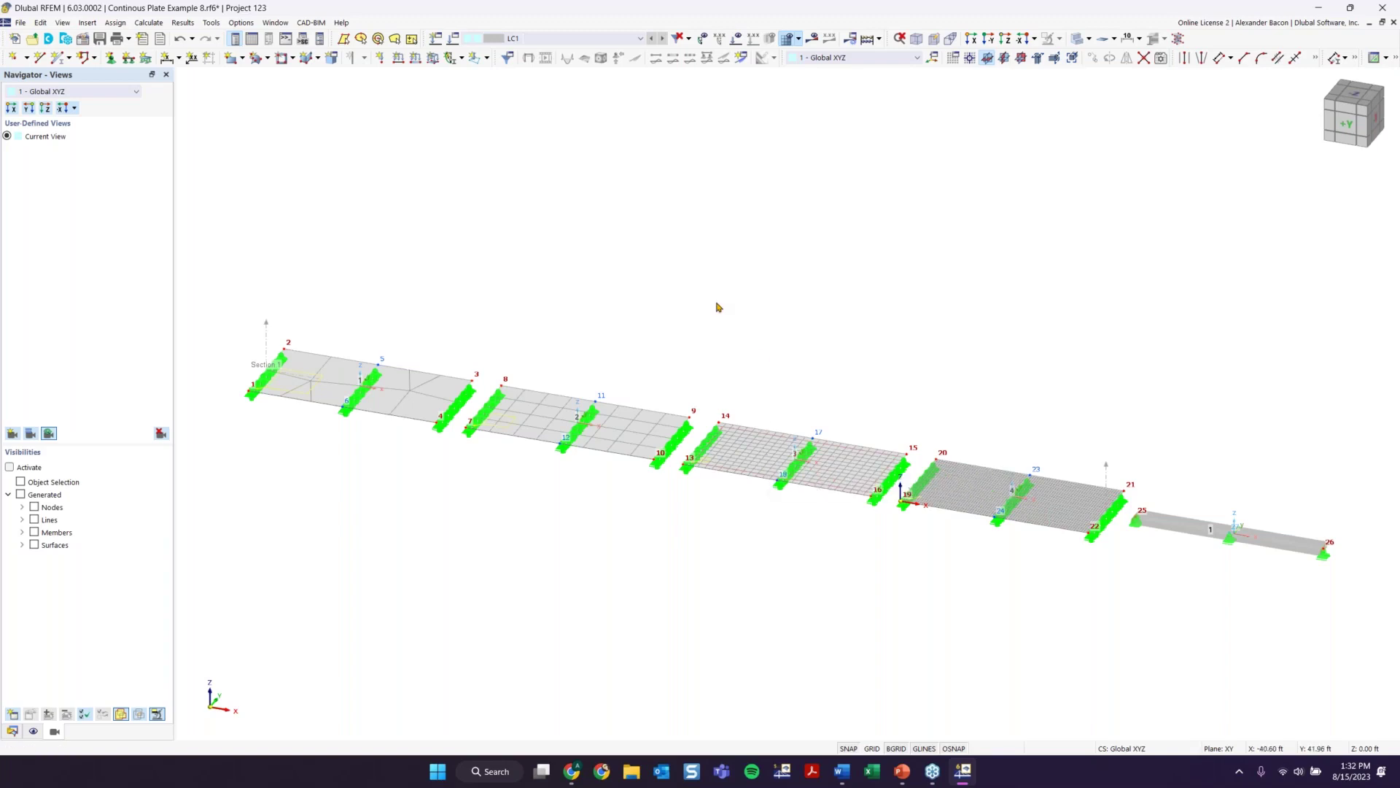
Step: Show the results again and view the plates' mx and the beam's My diagrams from the side
click(813, 38)
ctrl+middle_drag(788, 316, 785, 260)
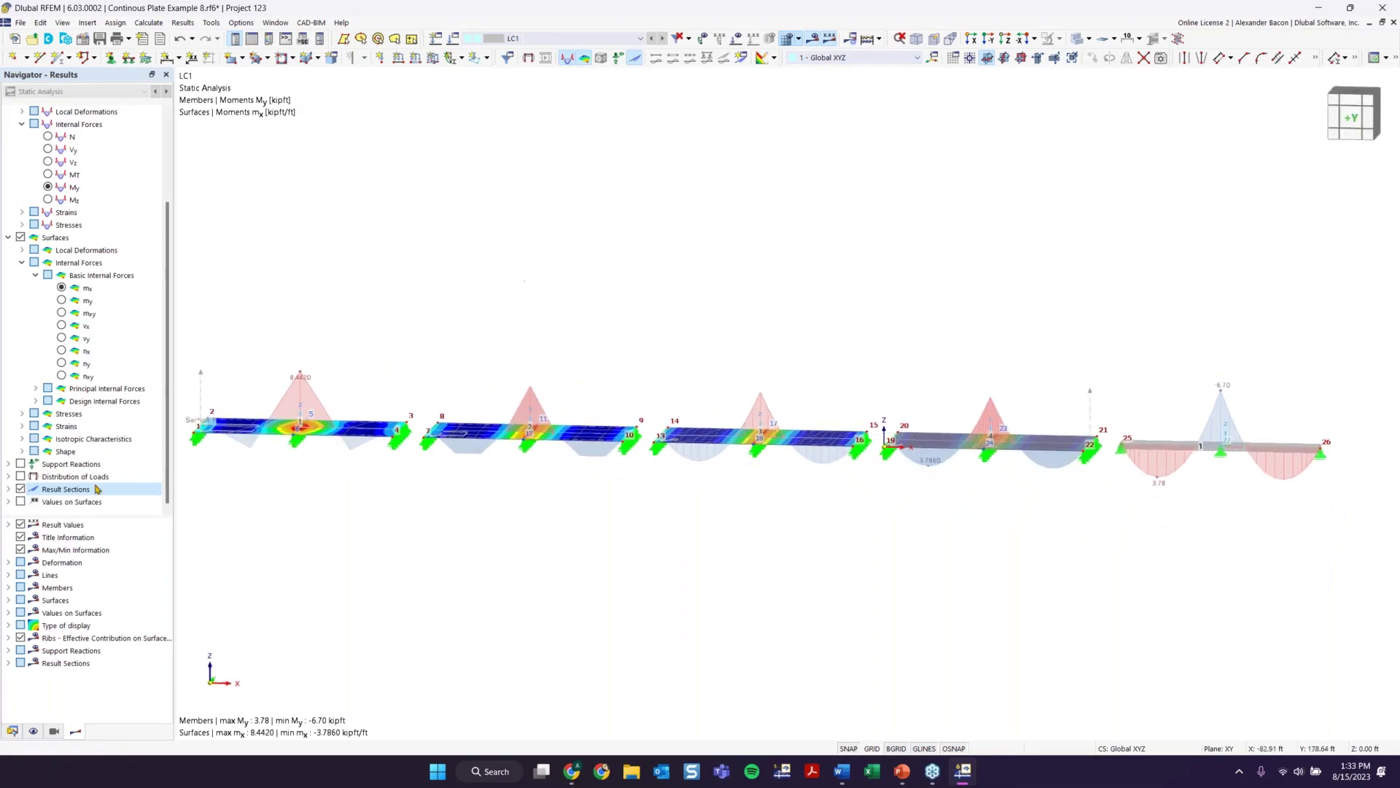
Step: Label the result section diagrams with their local extremes and inspect the mx peak over the middle support of the coarsest-meshed plate
click(9, 663)
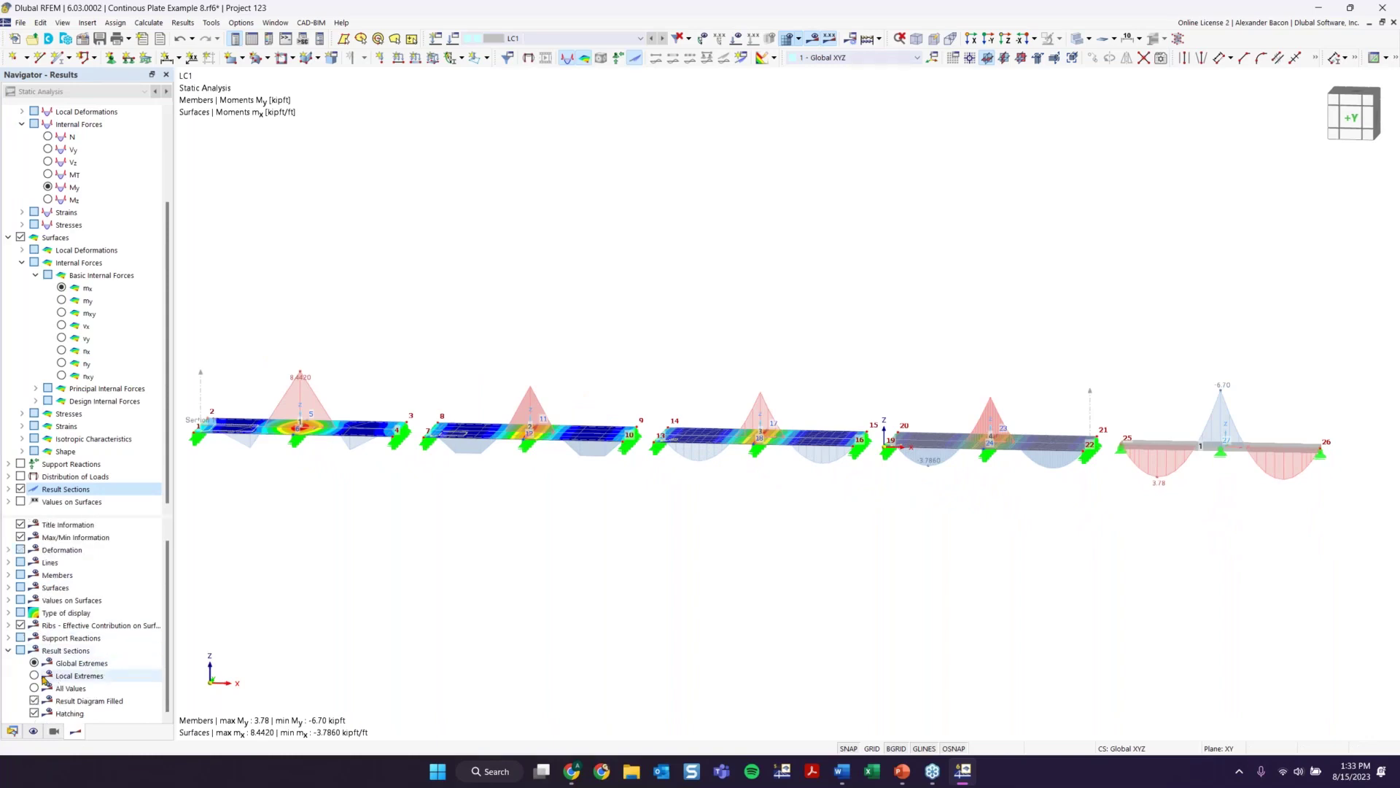
click(34, 675)
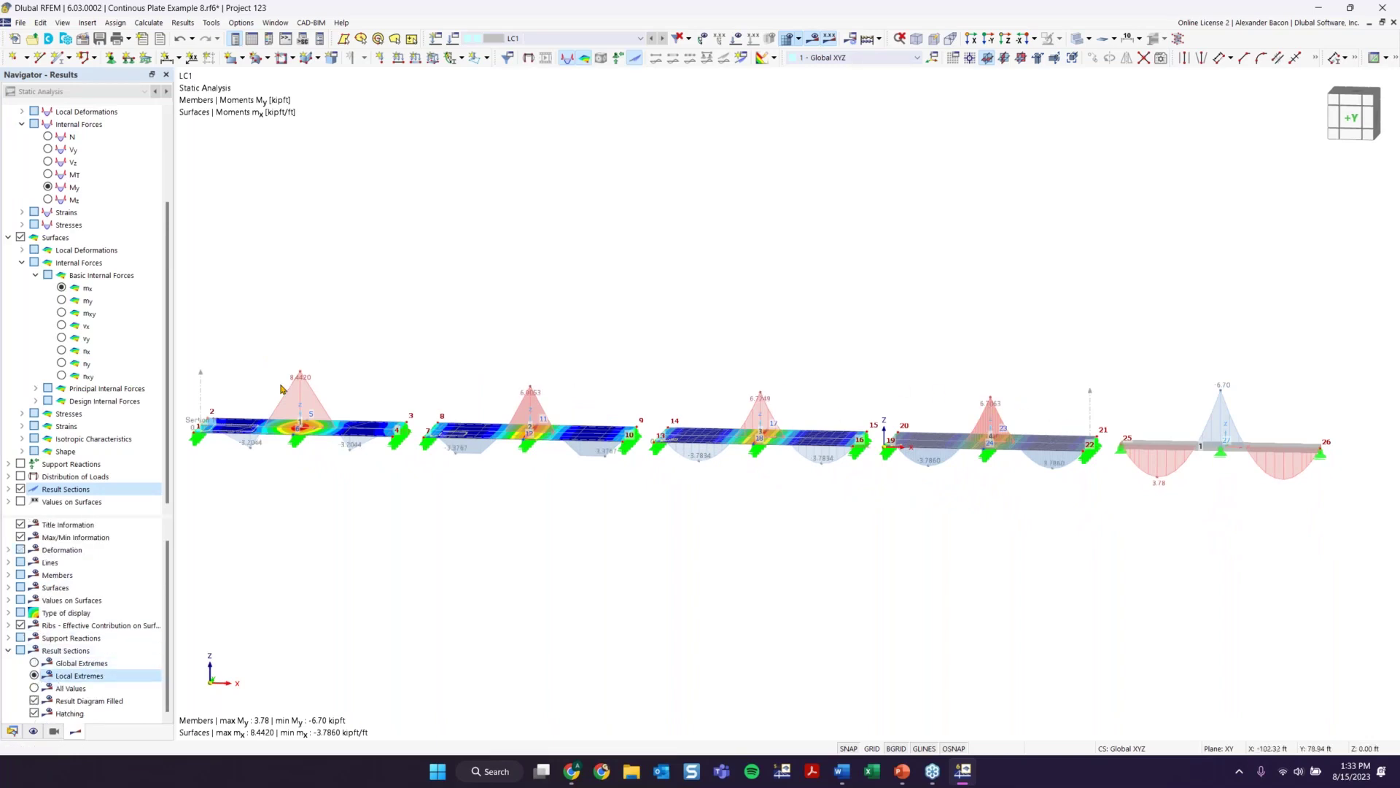
scroll(297, 379, up, 3)
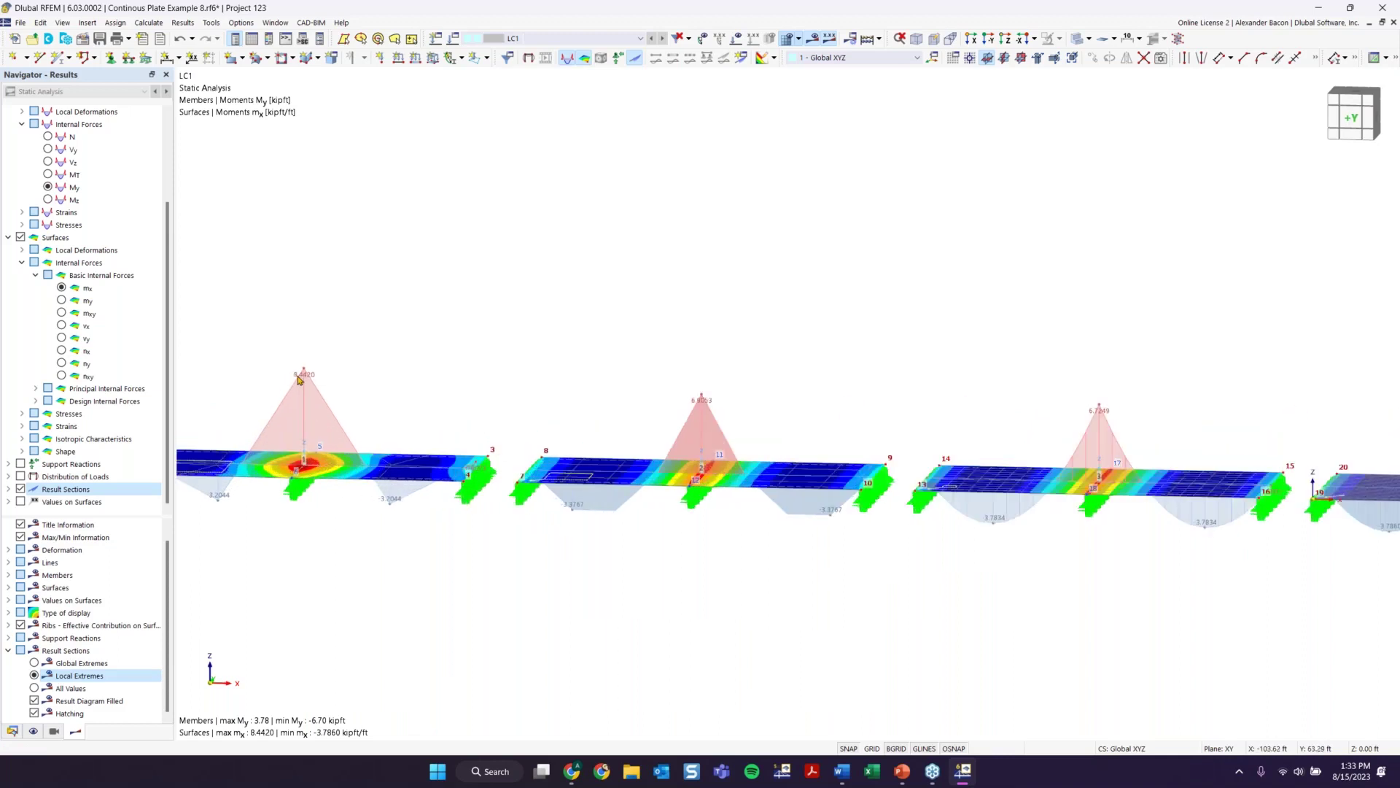
scroll(492, 380, up, 3)
middle_drag(290, 375, 529, 379)
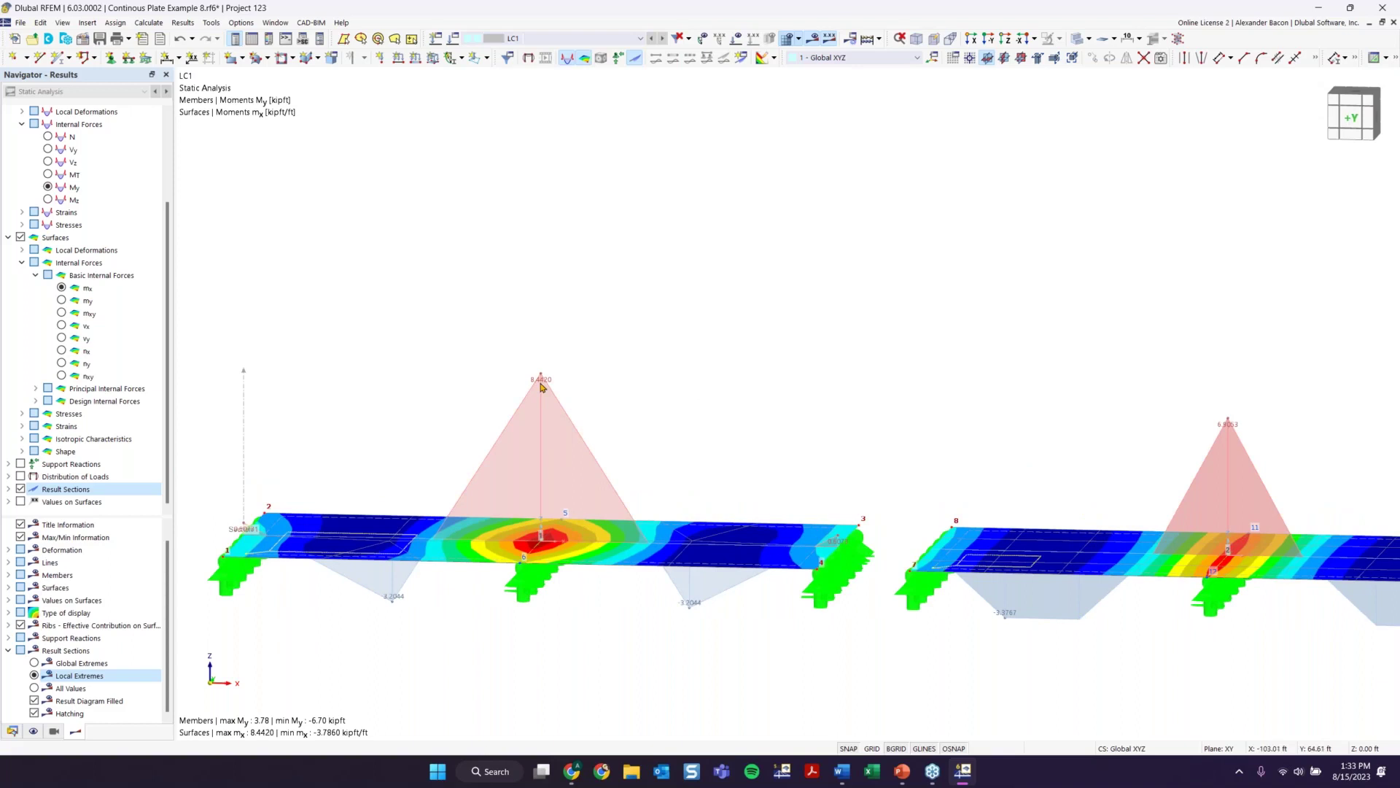
Step: Compare the local mx extremes of the successively finer-meshed plates with the beam's My support and span moments
scroll(540, 386, down, 3)
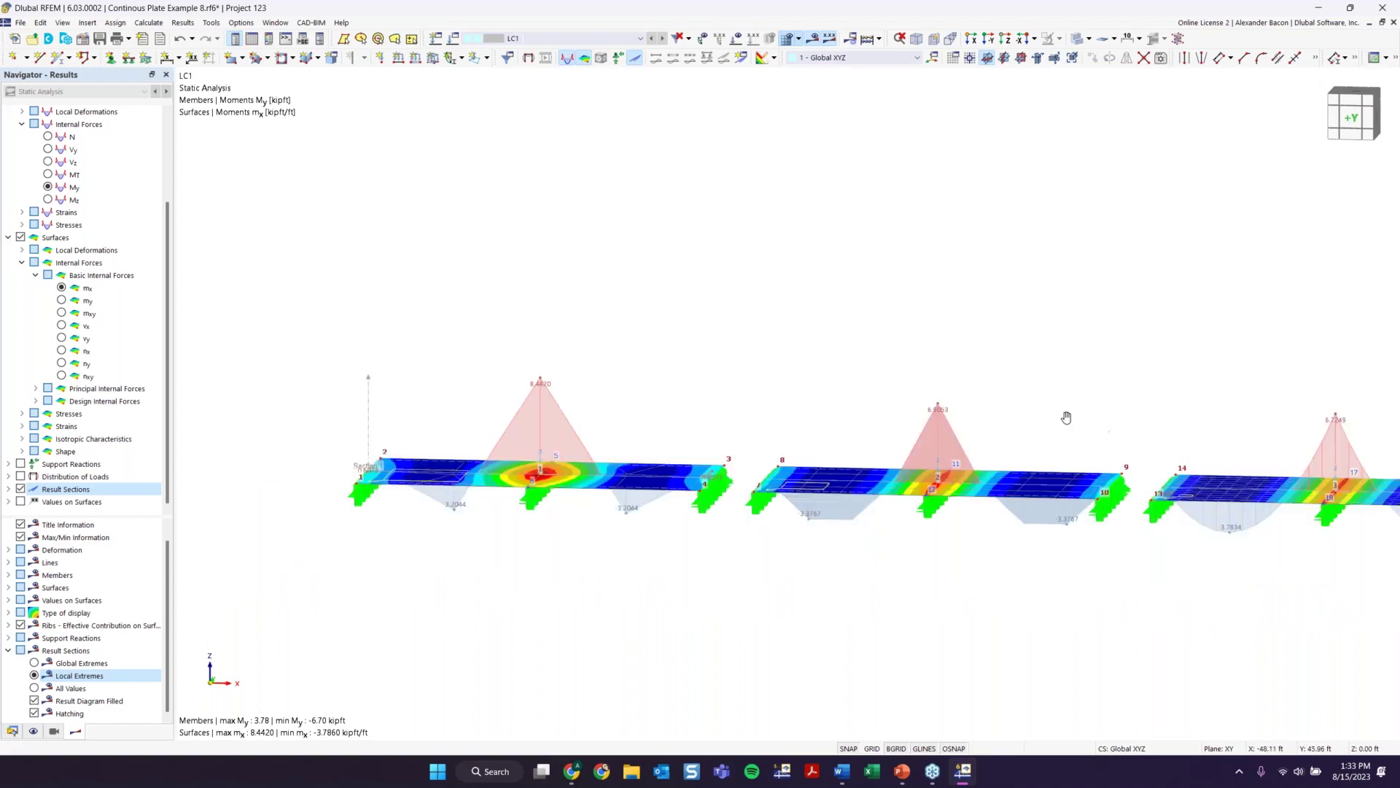
middle_drag(1067, 419, 447, 428)
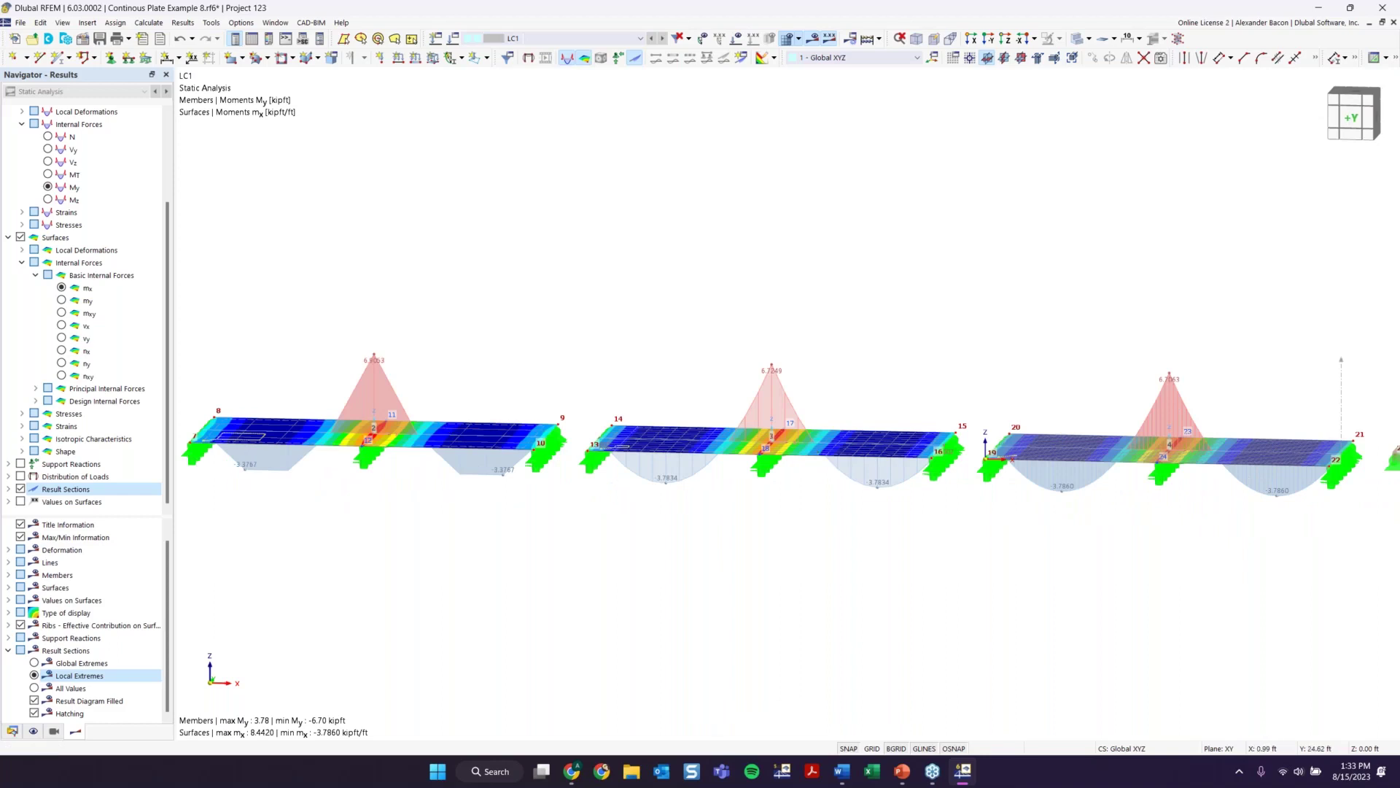
middle_drag(1161, 402, 618, 419)
scroll(619, 419, up, 2)
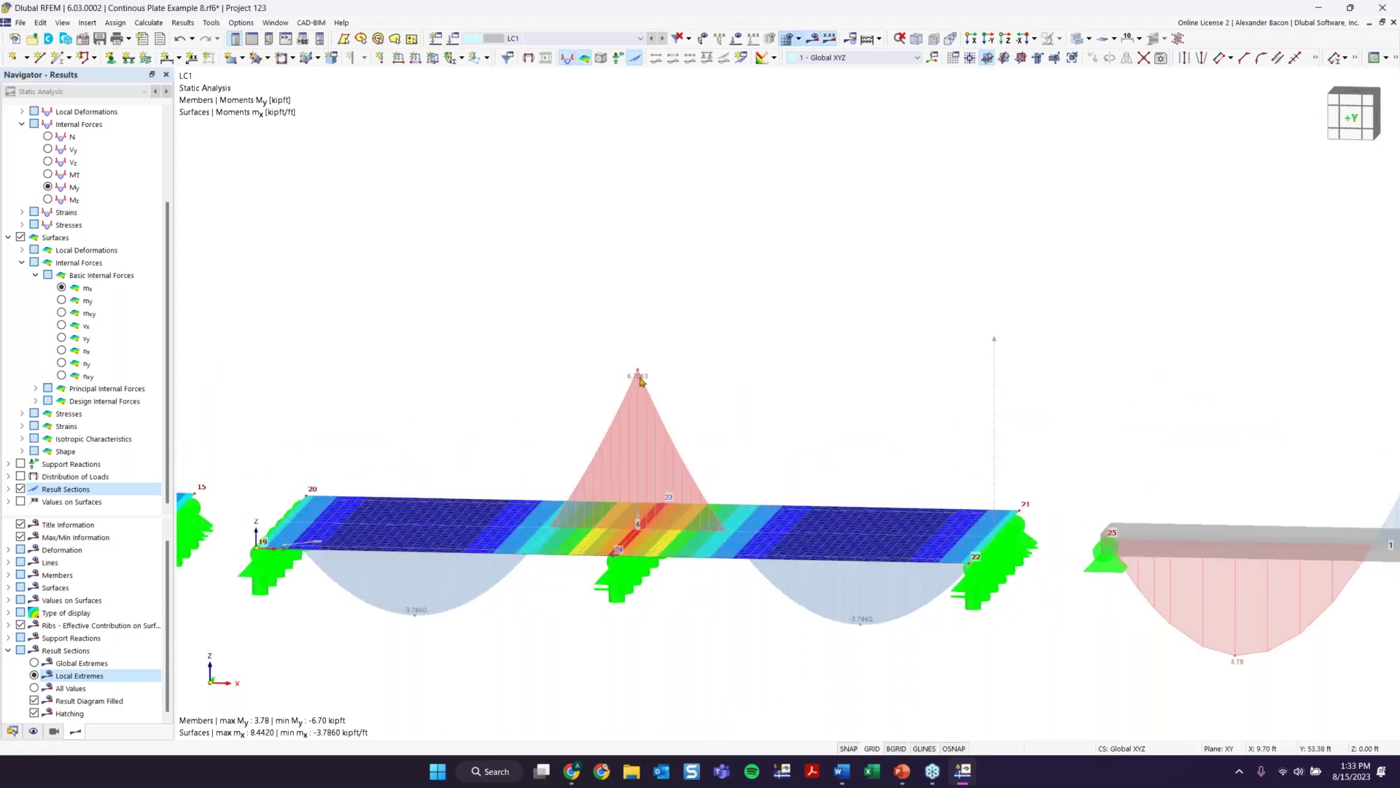
middle_drag(856, 418, 583, 416)
scroll(1152, 430, down, 2)
scroll(1167, 533, down, 1)
middle_drag(1167, 533, 934, 541)
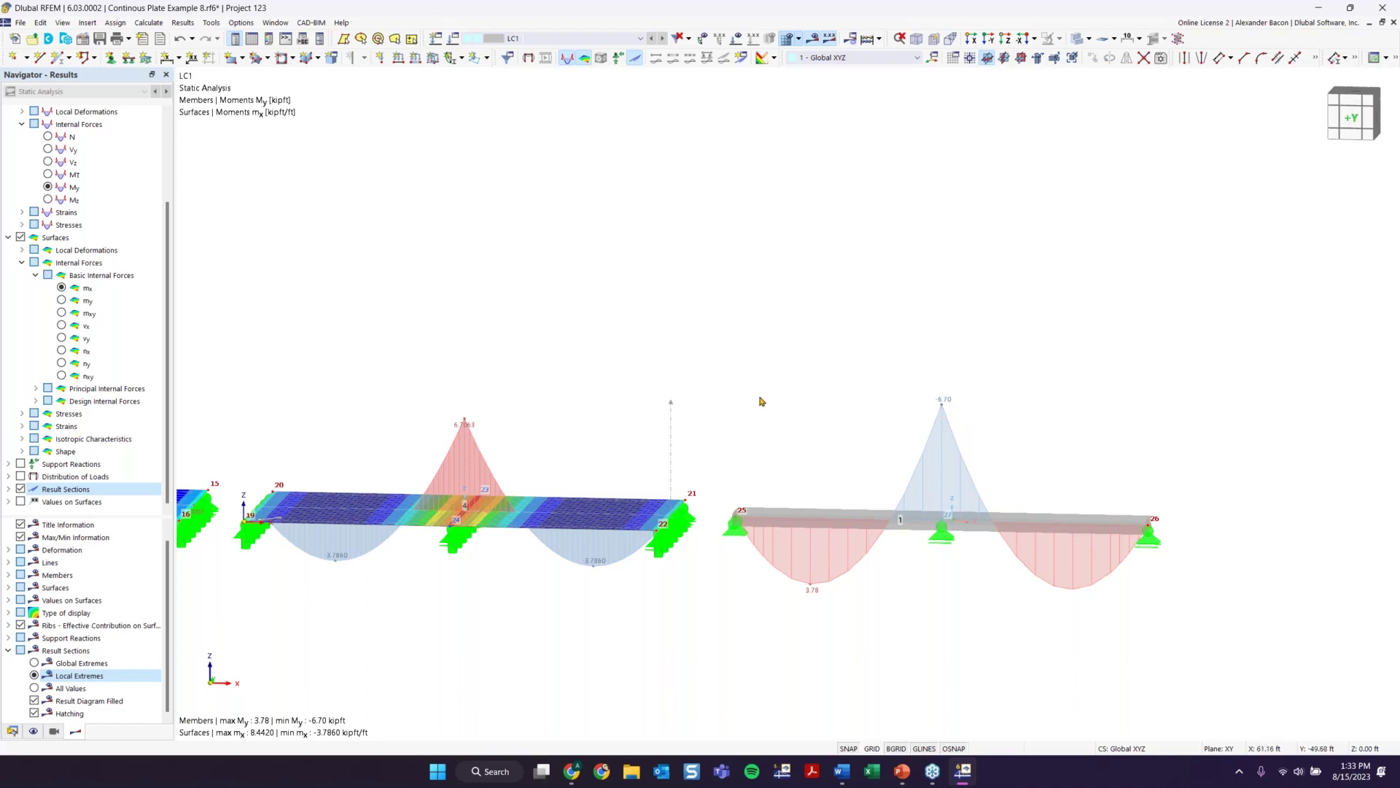
scroll(535, 382, up, 3)
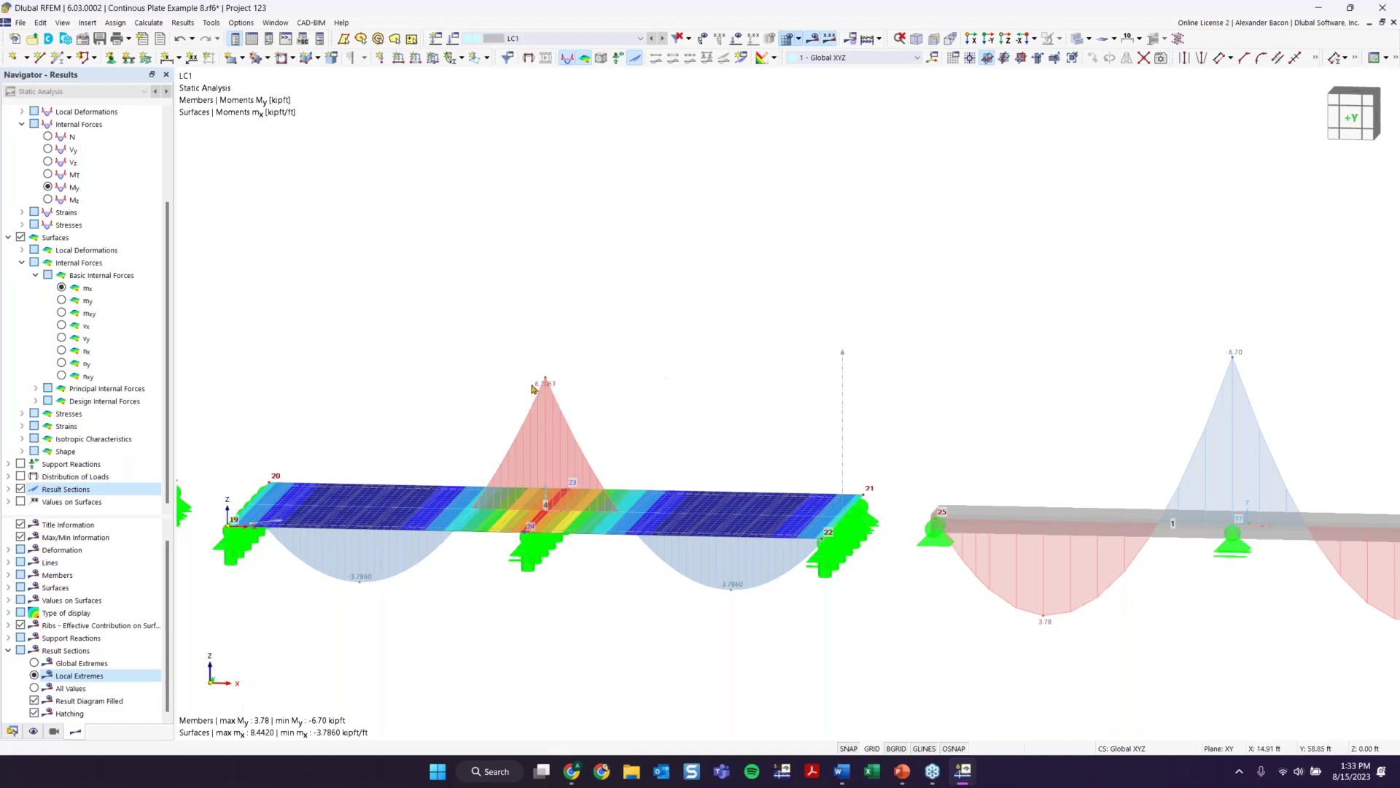
scroll(543, 390, down, 5)
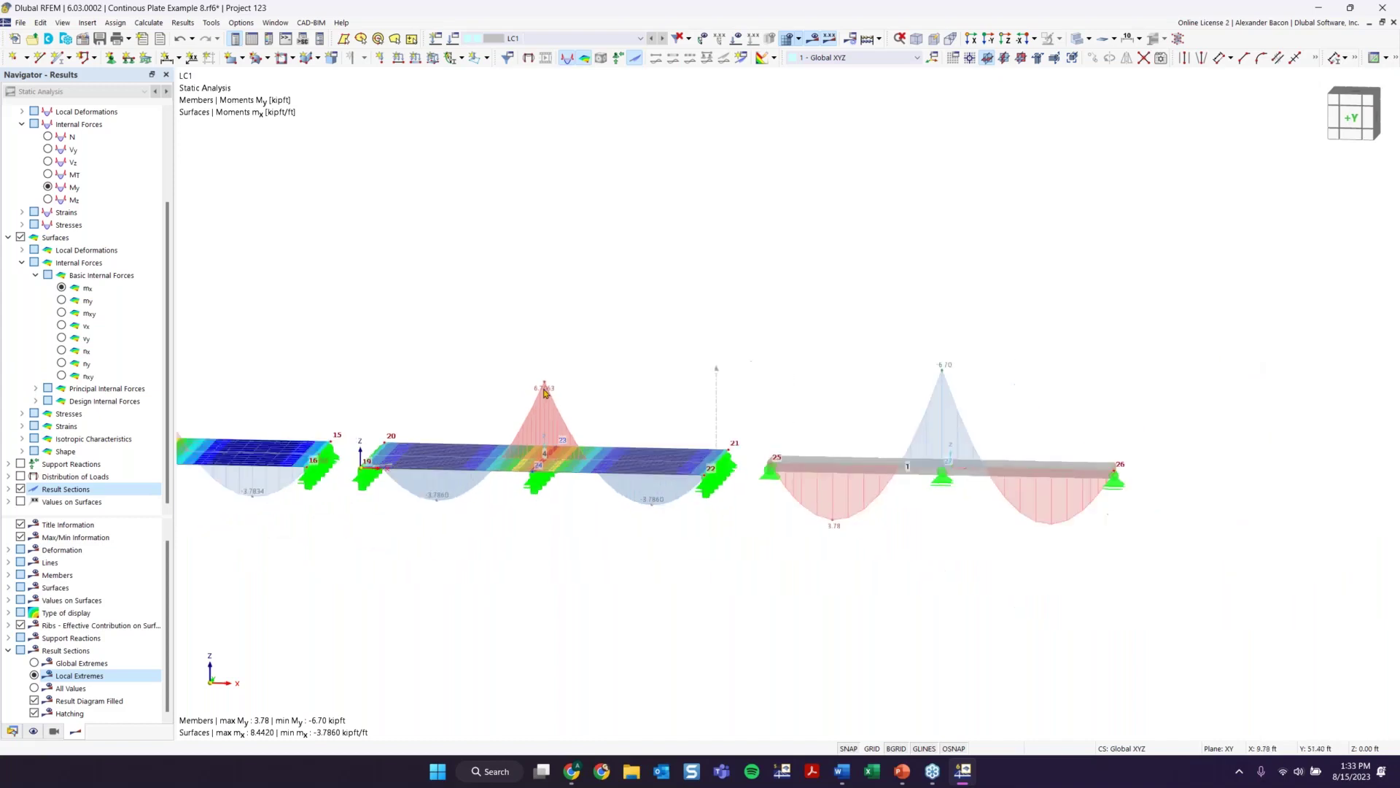
Step: Survey the row of plates and examine the mx contours on the finest-meshed plate in an oblique view
middle_drag(451, 380, 1092, 409)
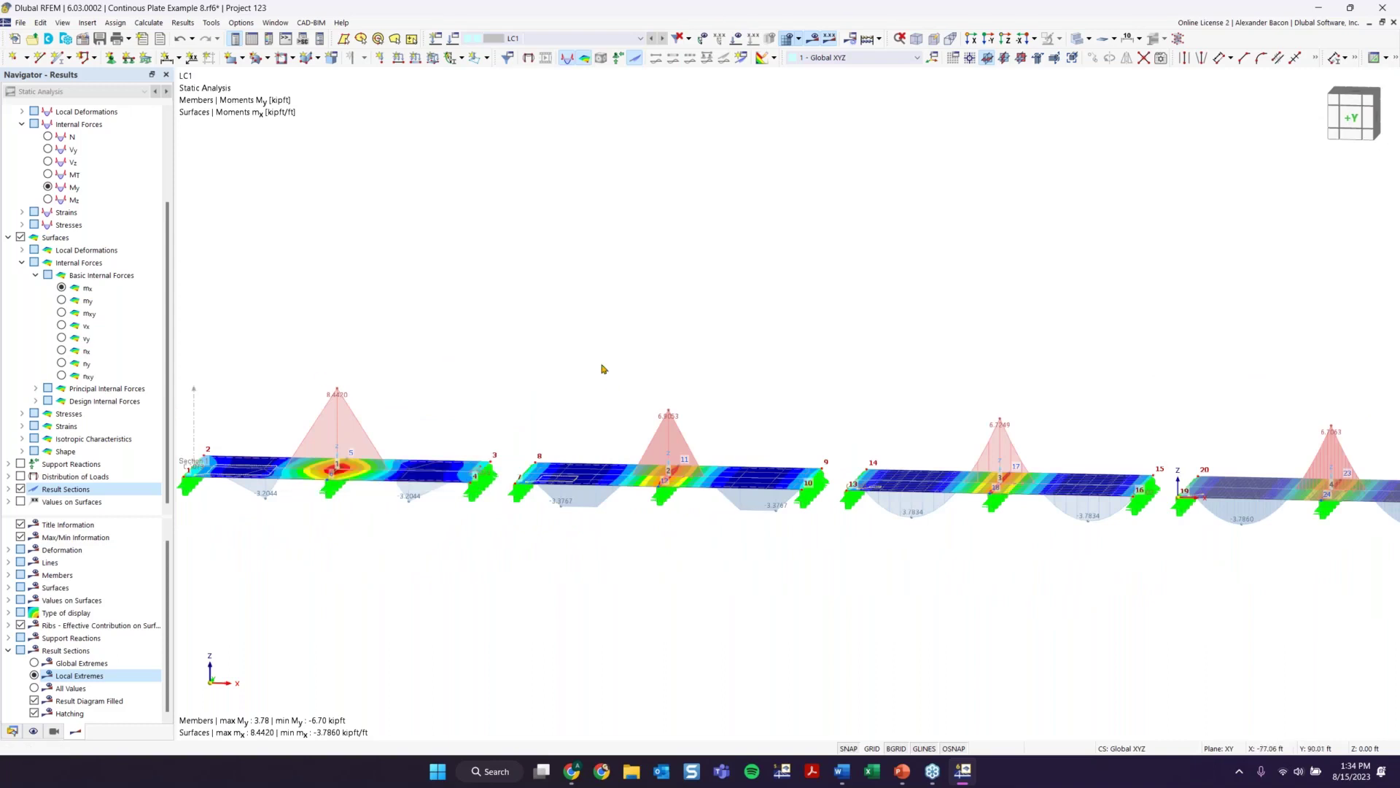
middle_drag(894, 465, 647, 469)
scroll(646, 468, up, 2)
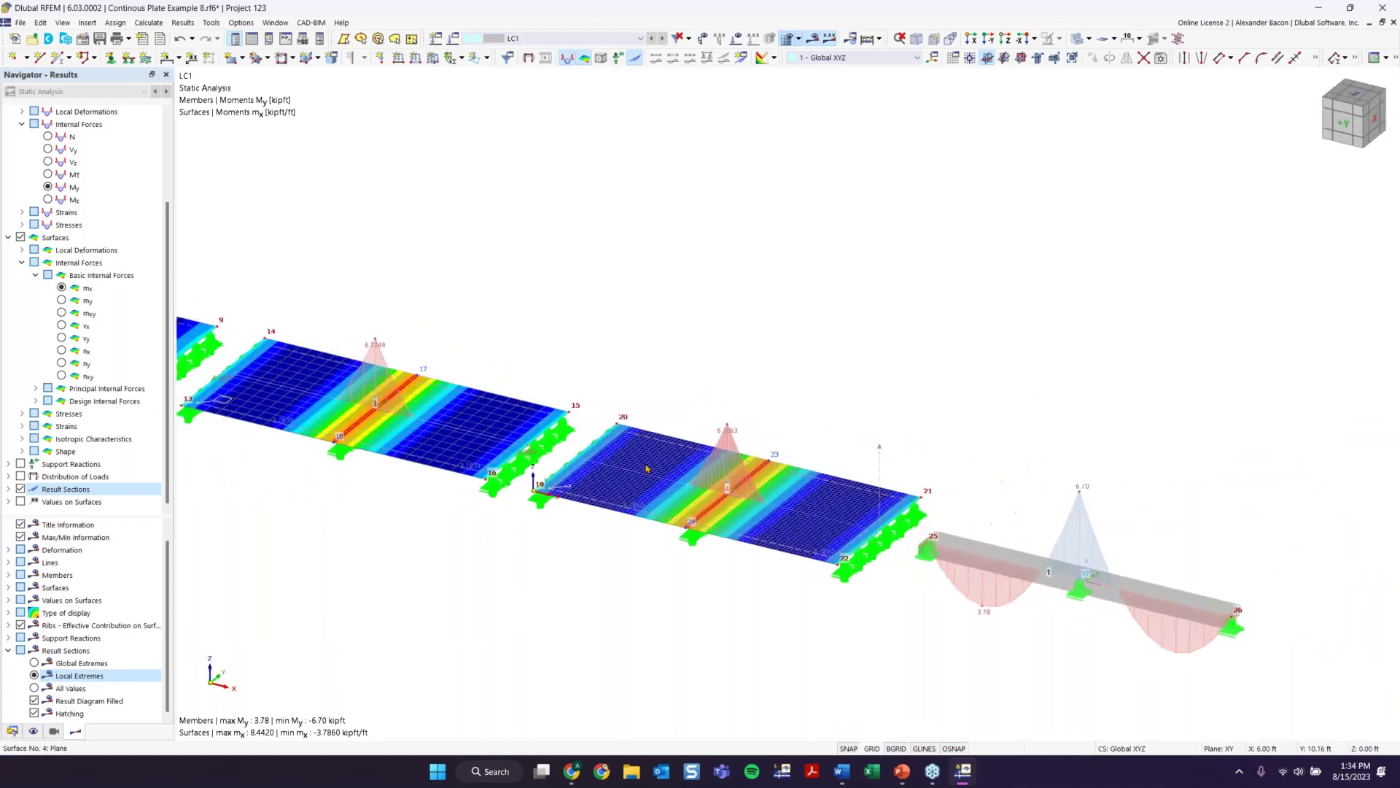
scroll(646, 468, up, 1)
scroll(925, 556, up, 2)
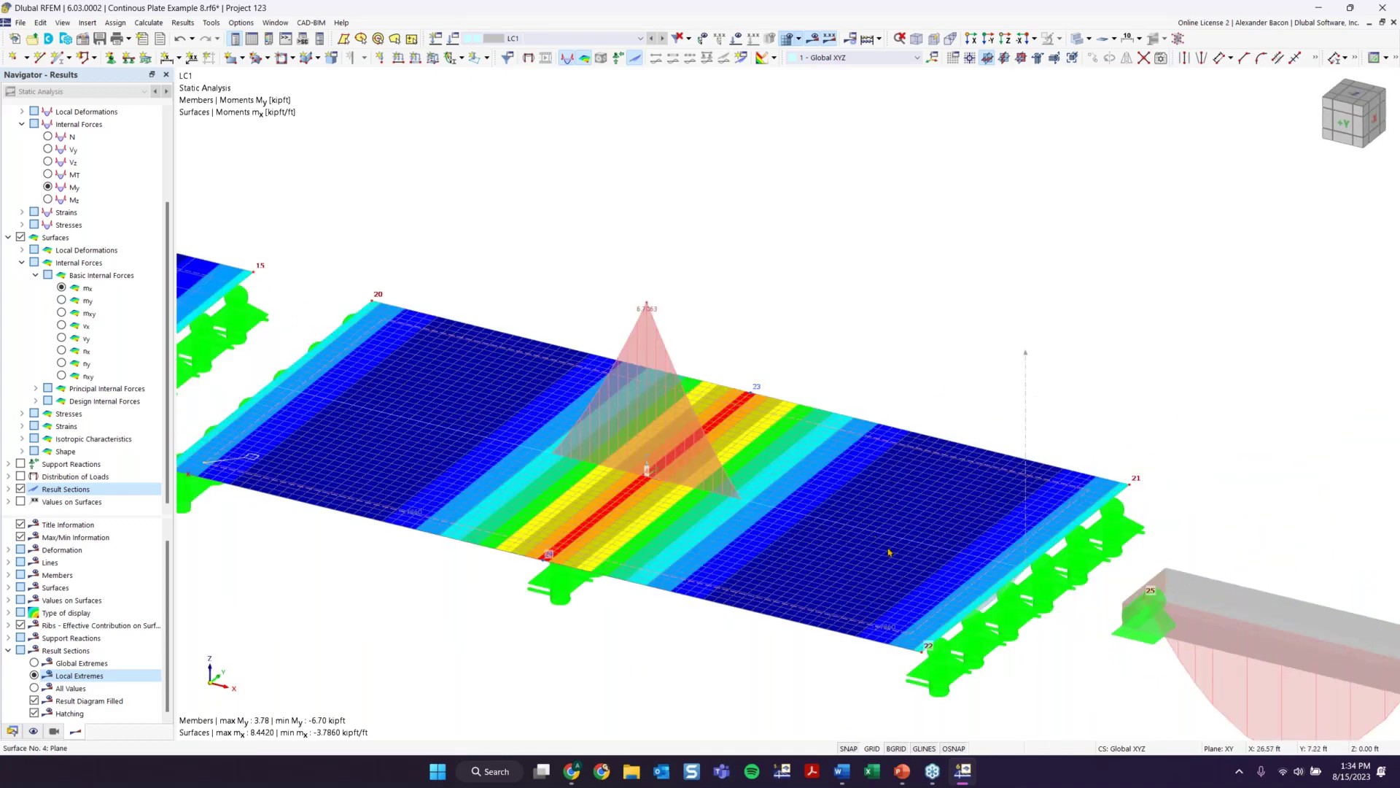
scroll(845, 542, down, 1)
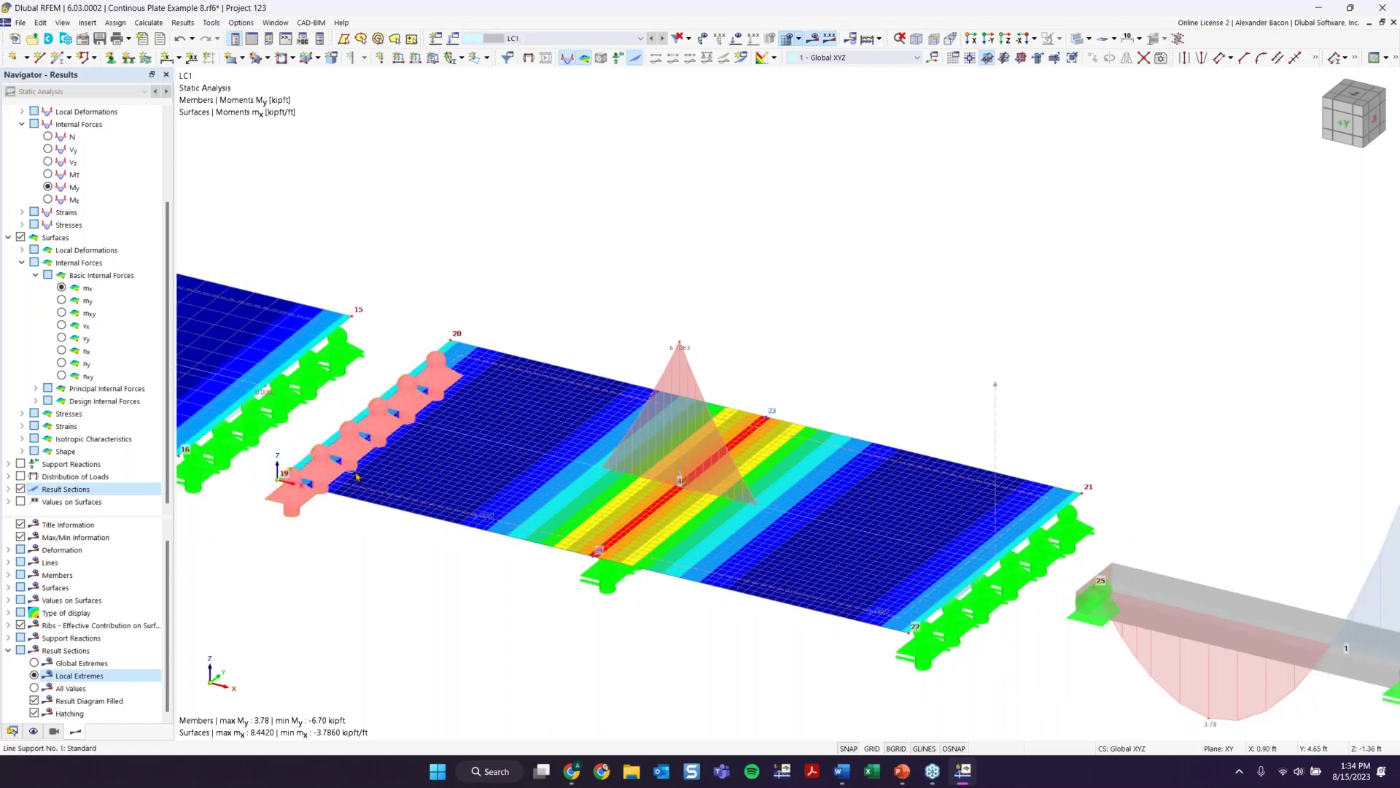
scroll(741, 357, down, 2)
Step: Compare the mx contours of the two finest-meshed plates with each other and with the adjacent beam's My diagram
middle_drag(538, 300, 817, 330)
mouse_move(817, 329)
ctrl+middle_down()
mouse_move(697, 297)
mouse_move(815, 342)
ctrl+middle_up()
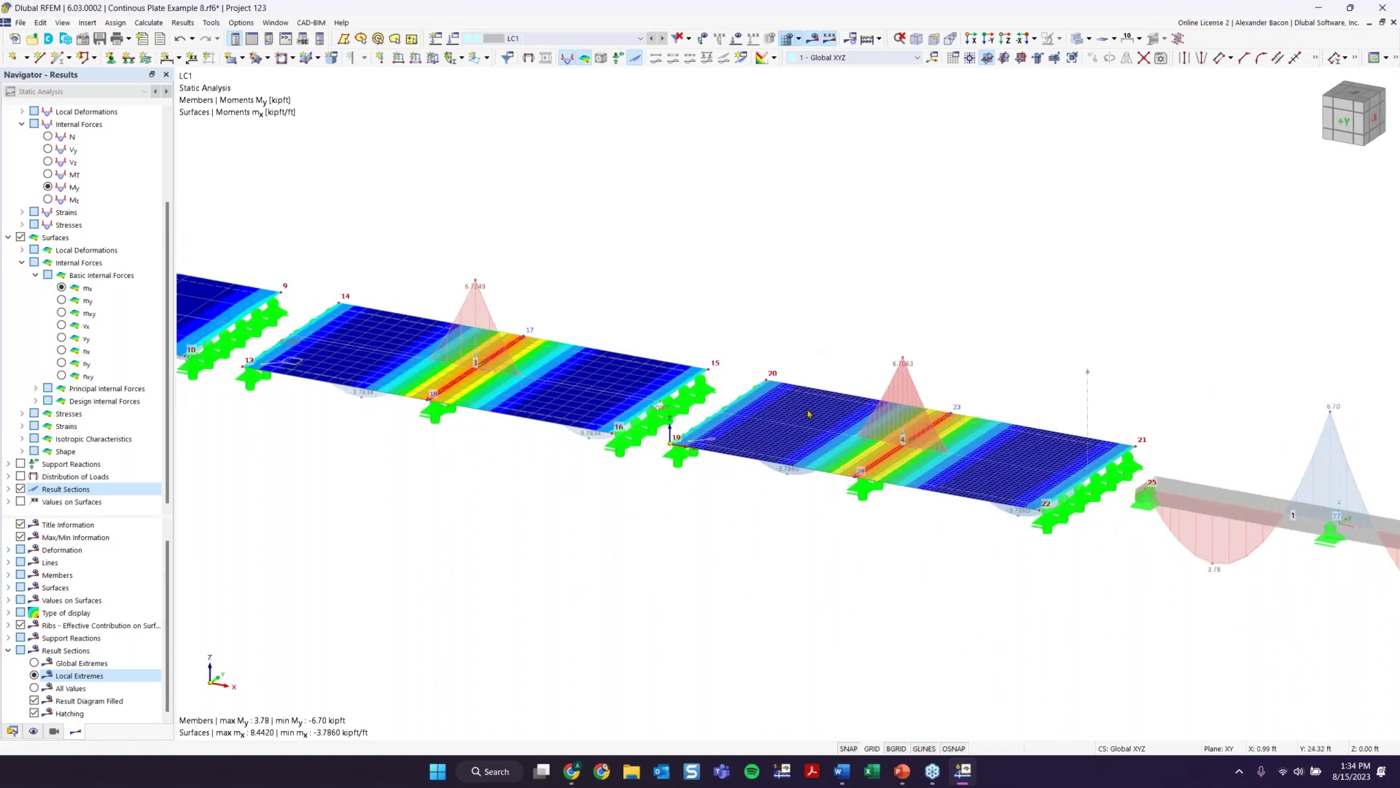
scroll(800, 423, up, 3)
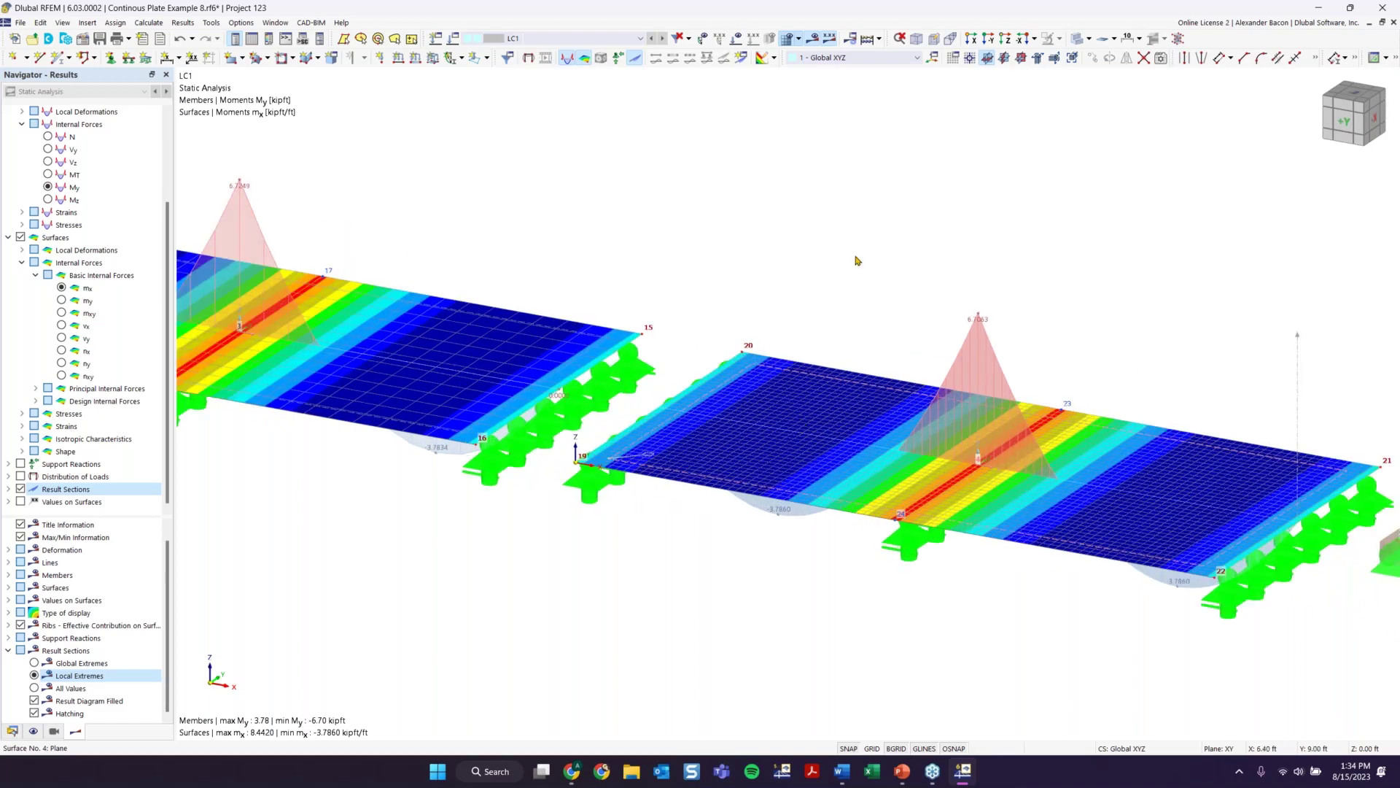
scroll(857, 278, down, 2)
middle_drag(797, 271, 651, 275)
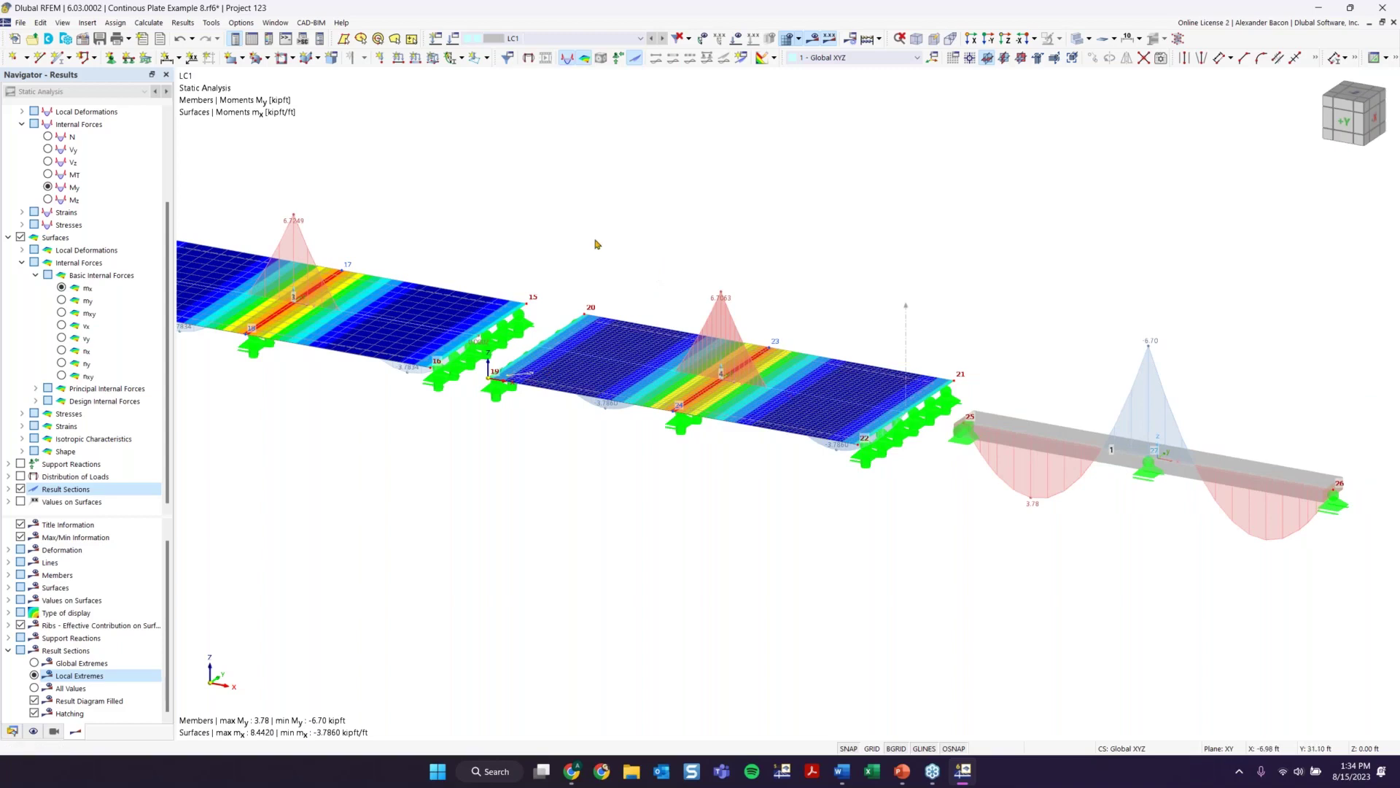
scroll(656, 272, down, 1)
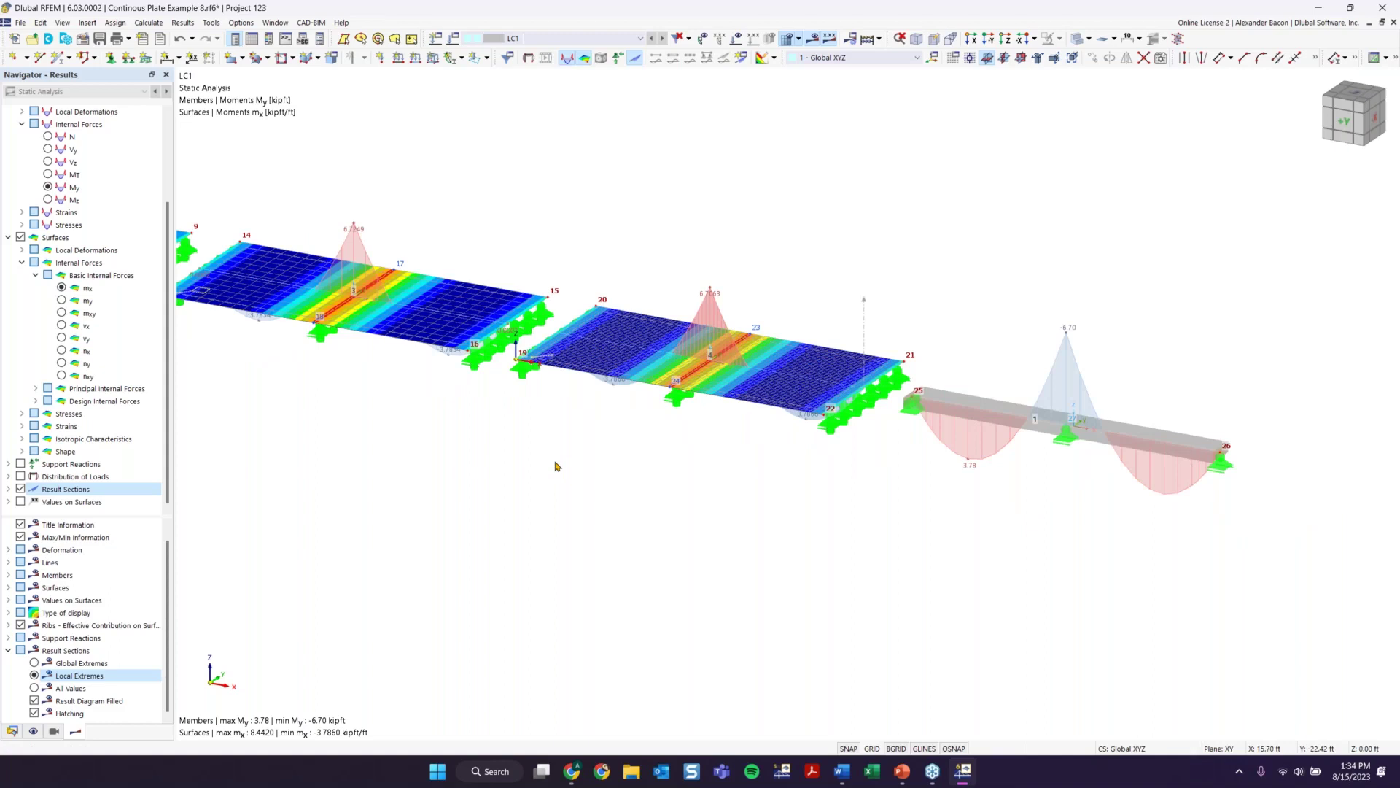
Step: Check the support and span mx extremes of the two finest-meshed plates from the +Y side against the beam moments
scroll(566, 410, down, 2)
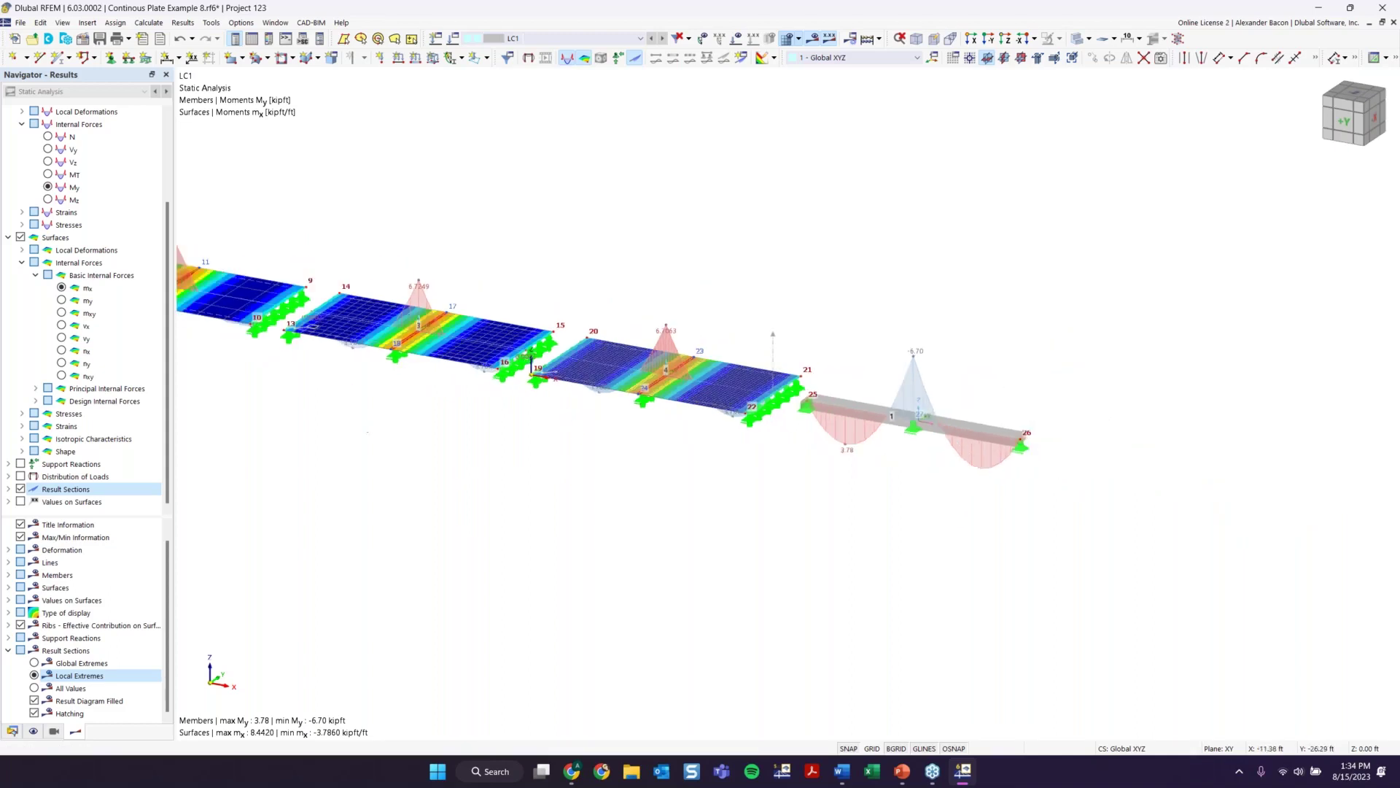
ctrl+middle_drag(566, 412, 478, 429)
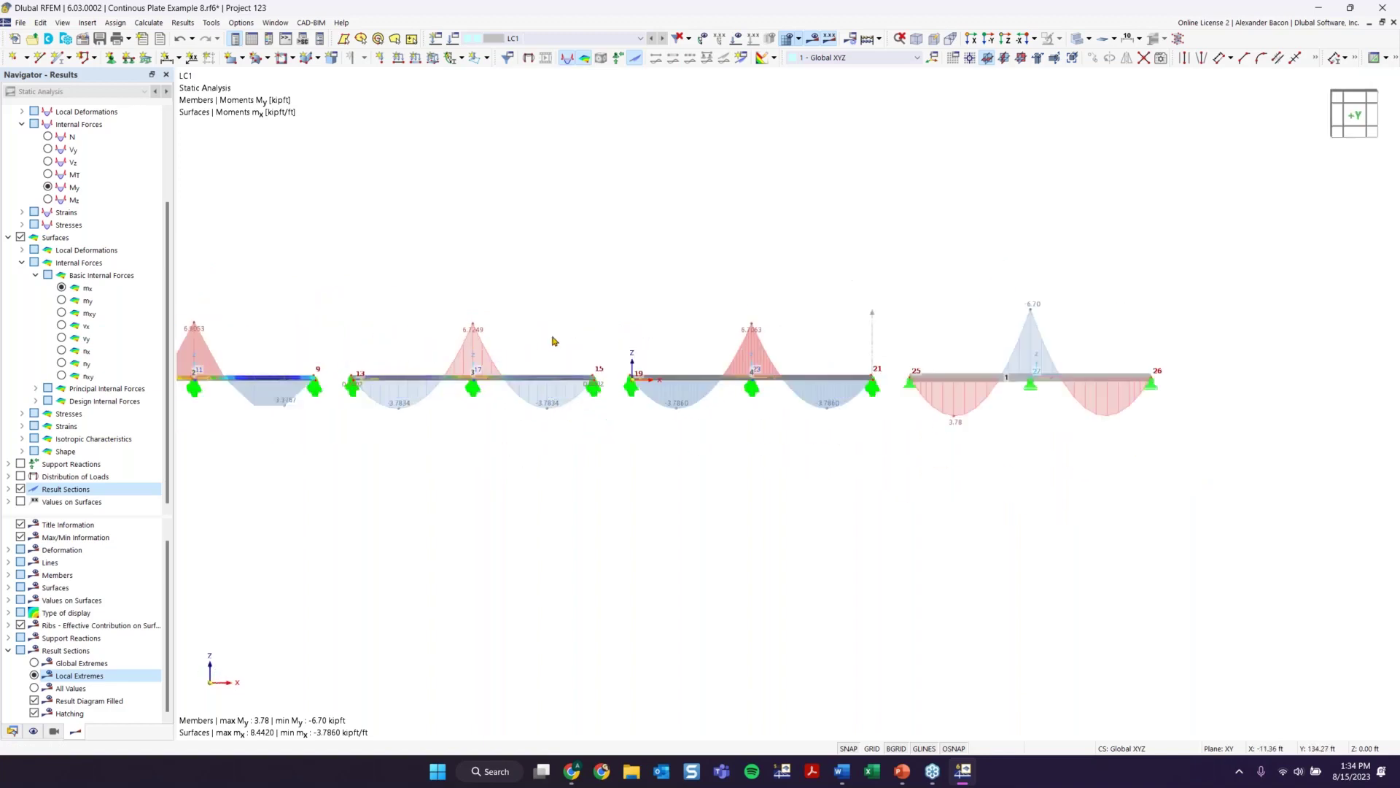
mouse_move(744, 413)
middle_down()
mouse_move(730, 435)
mouse_move(662, 427)
middle_up()
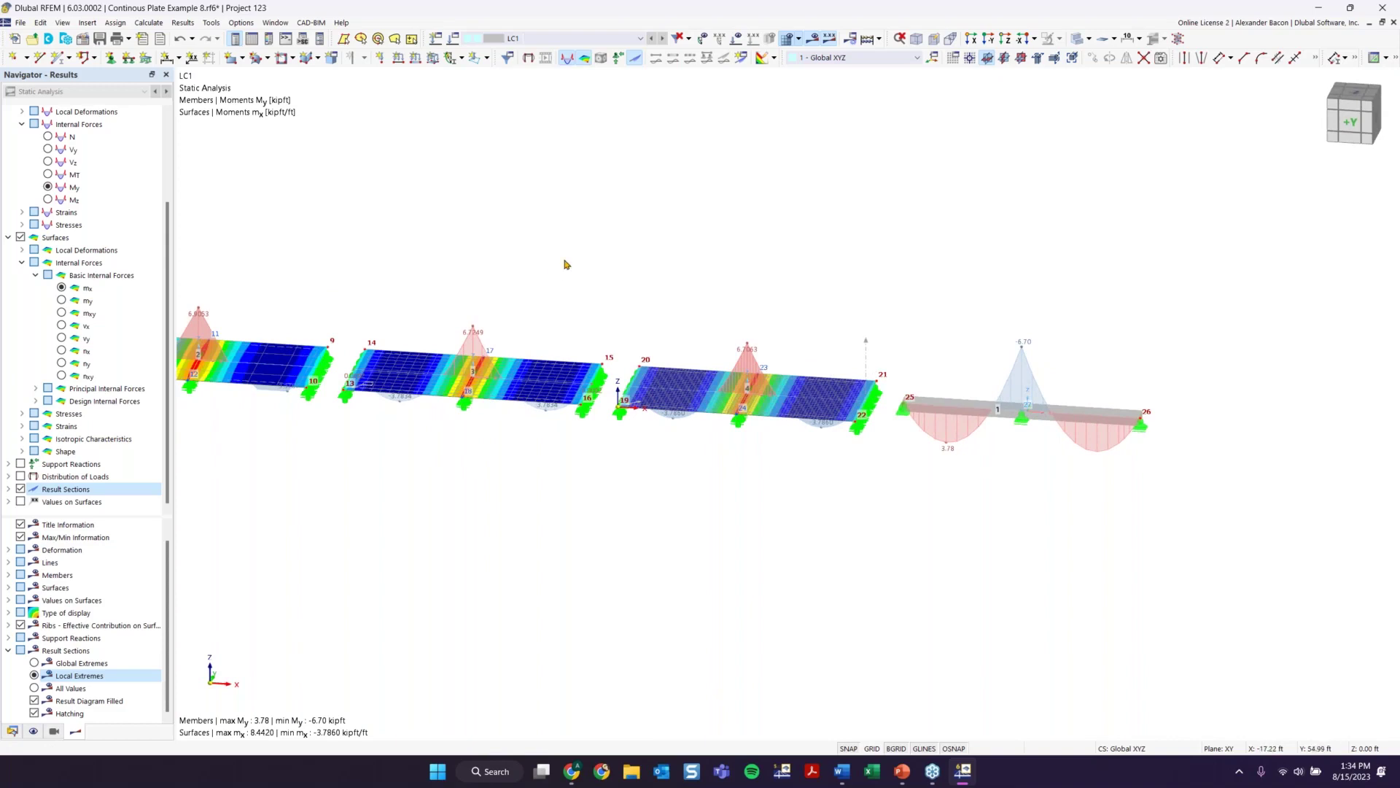
scroll(510, 343, up, 2)
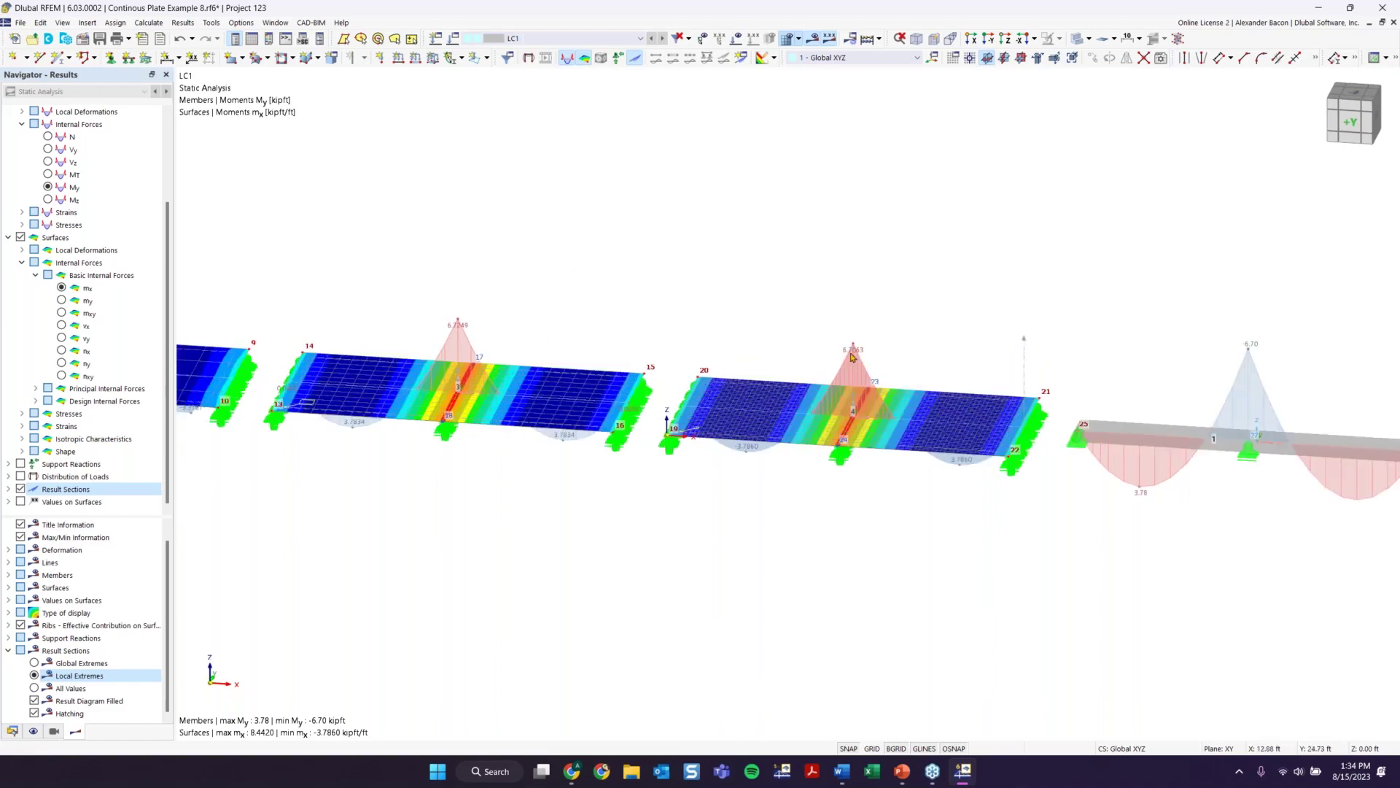
scroll(558, 376, up, 2)
ctrl+middle_drag(839, 338, 775, 327)
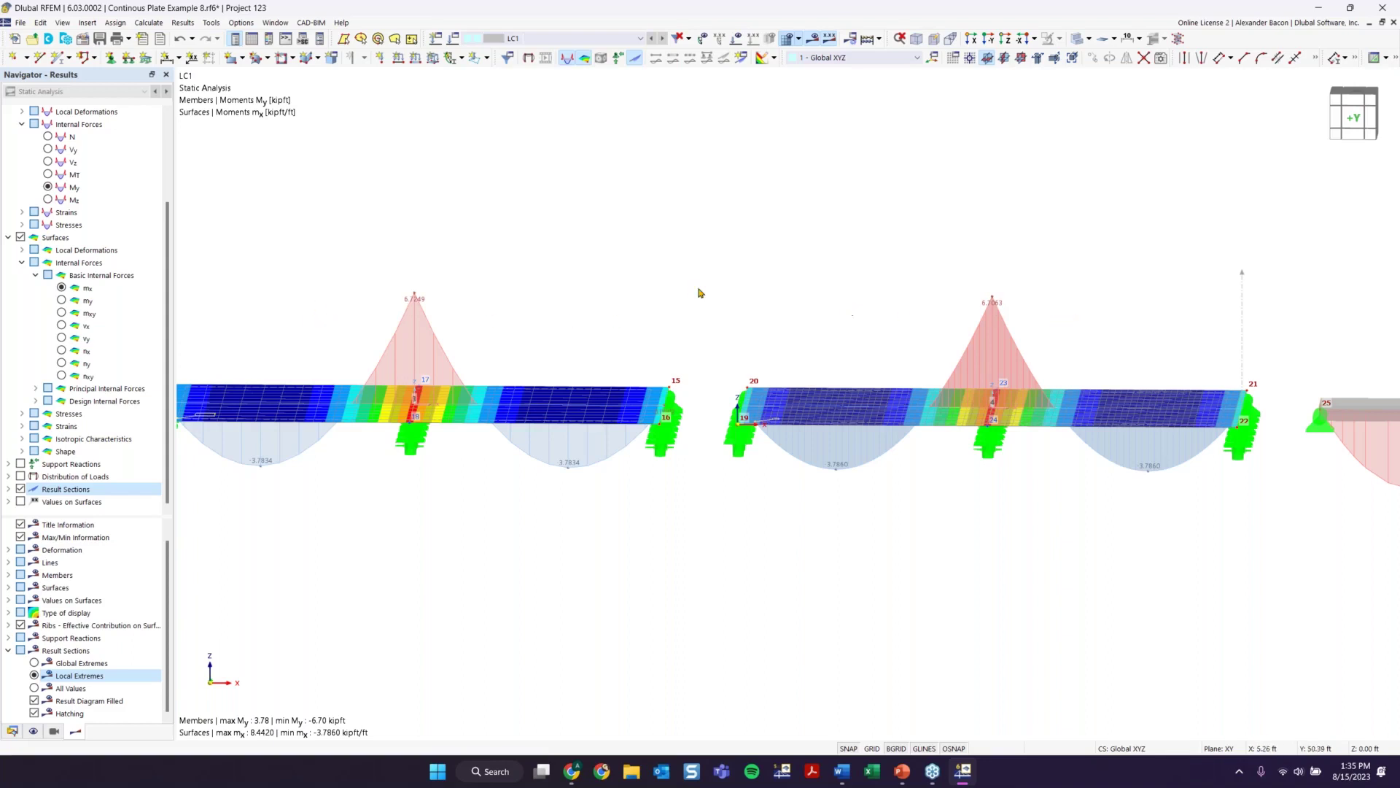
scroll(696, 291, down, 1)
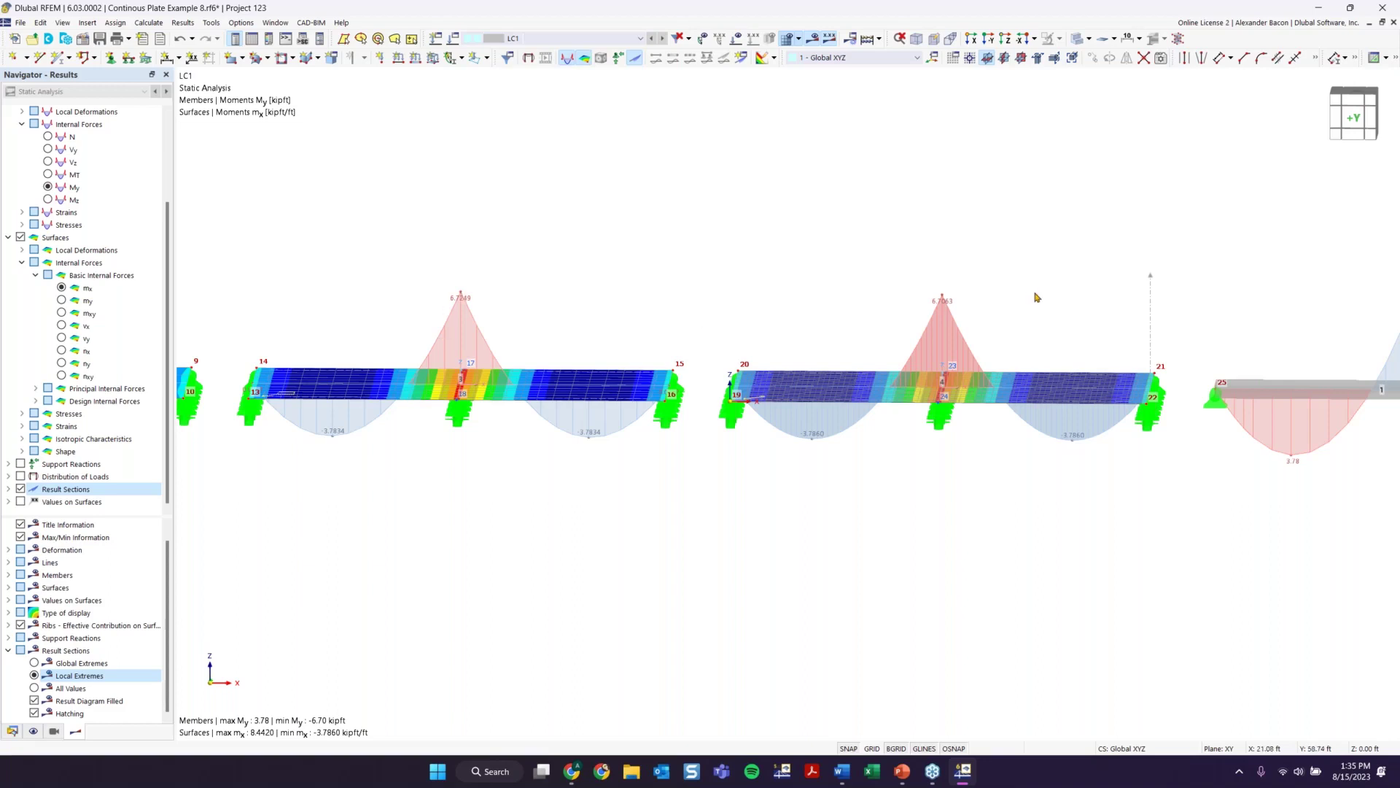
ctrl+middle_drag(1010, 277, 981, 279)
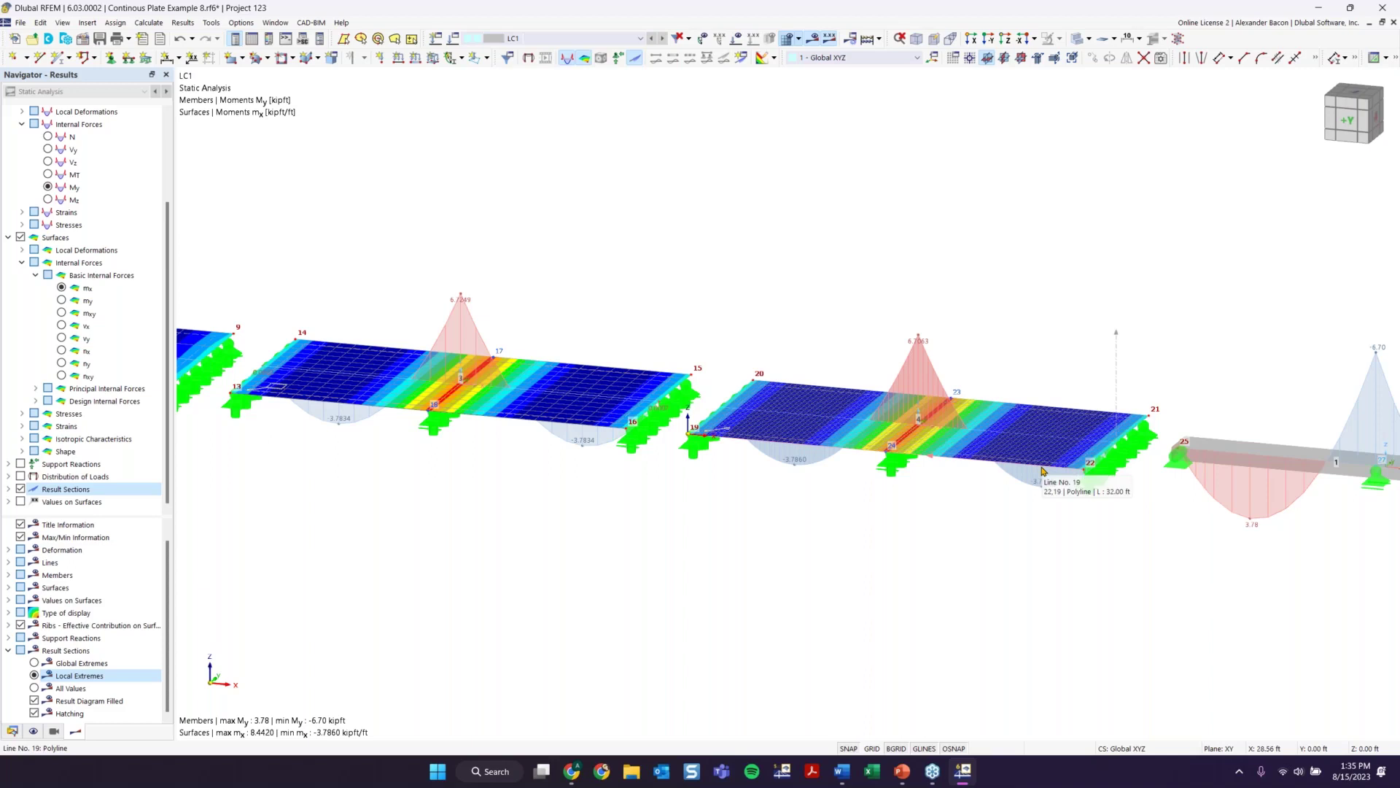
Step: Review how the mx distribution changes with mesh density along the whole row of plates up to the beam
scroll(937, 540, down, 3)
scroll(795, 560, down, 1)
mouse_move(795, 560)
middle_down()
mouse_move(797, 528)
mouse_move(769, 569)
middle_up()
scroll(950, 473, up, 3)
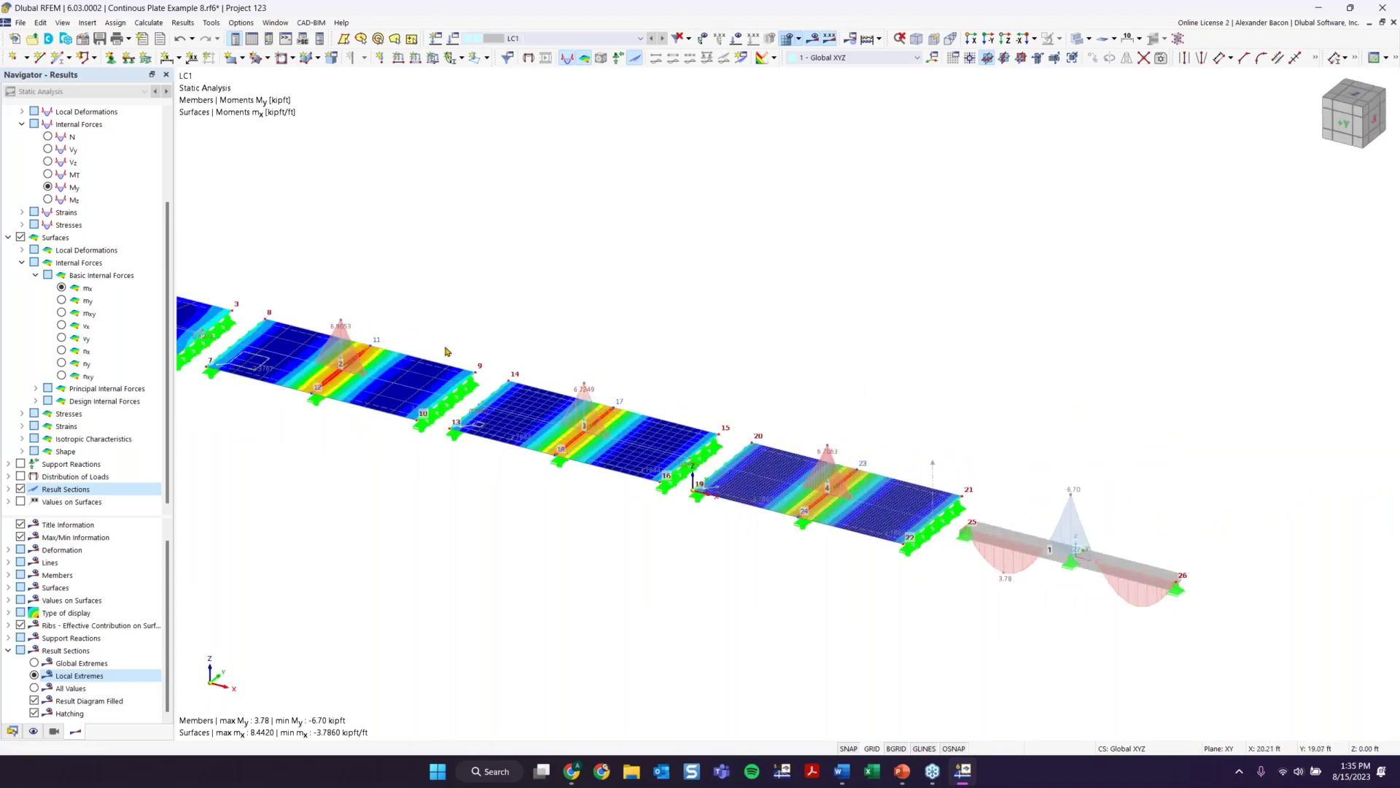
scroll(911, 576, down, 2)
scroll(1090, 555, up, 3)
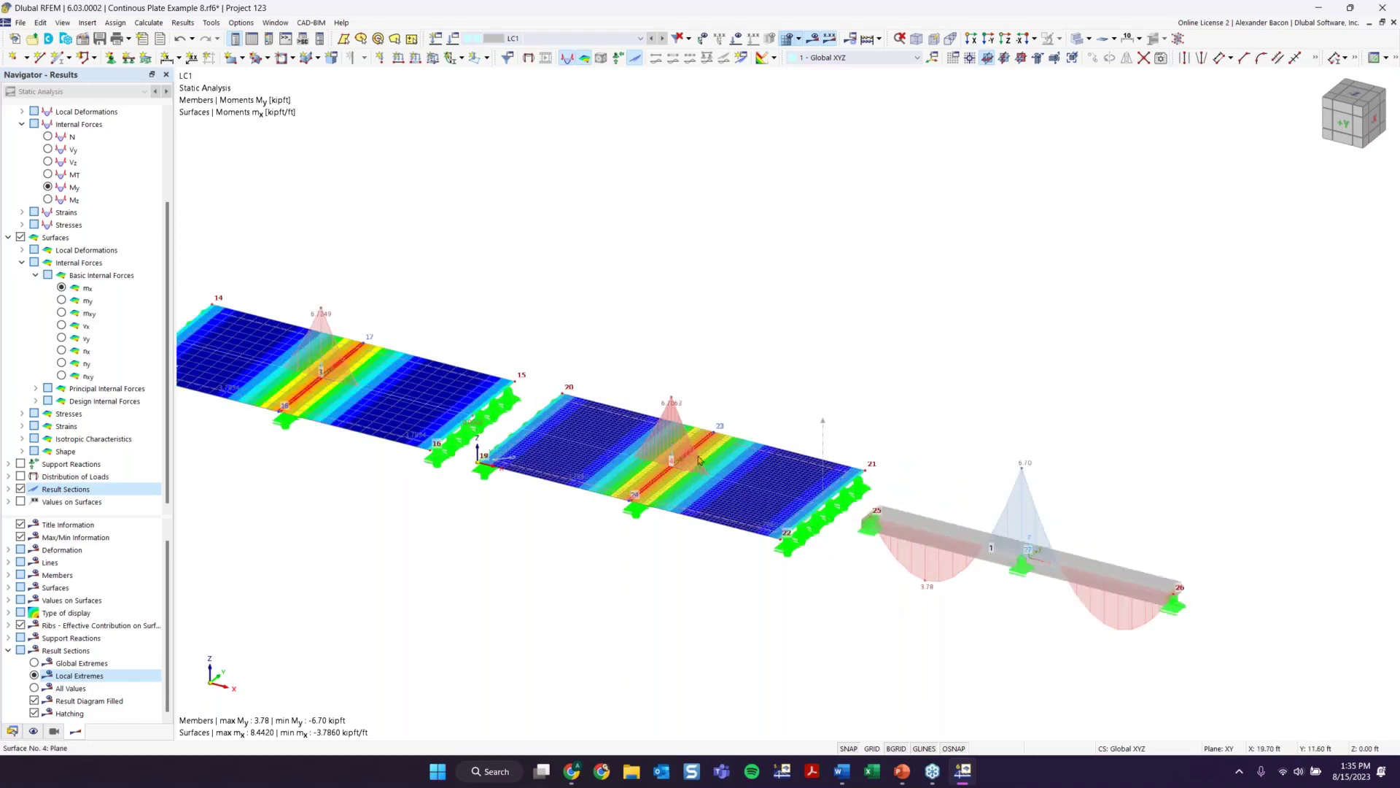
scroll(853, 391, down, 3)
middle_drag(799, 392, 828, 379)
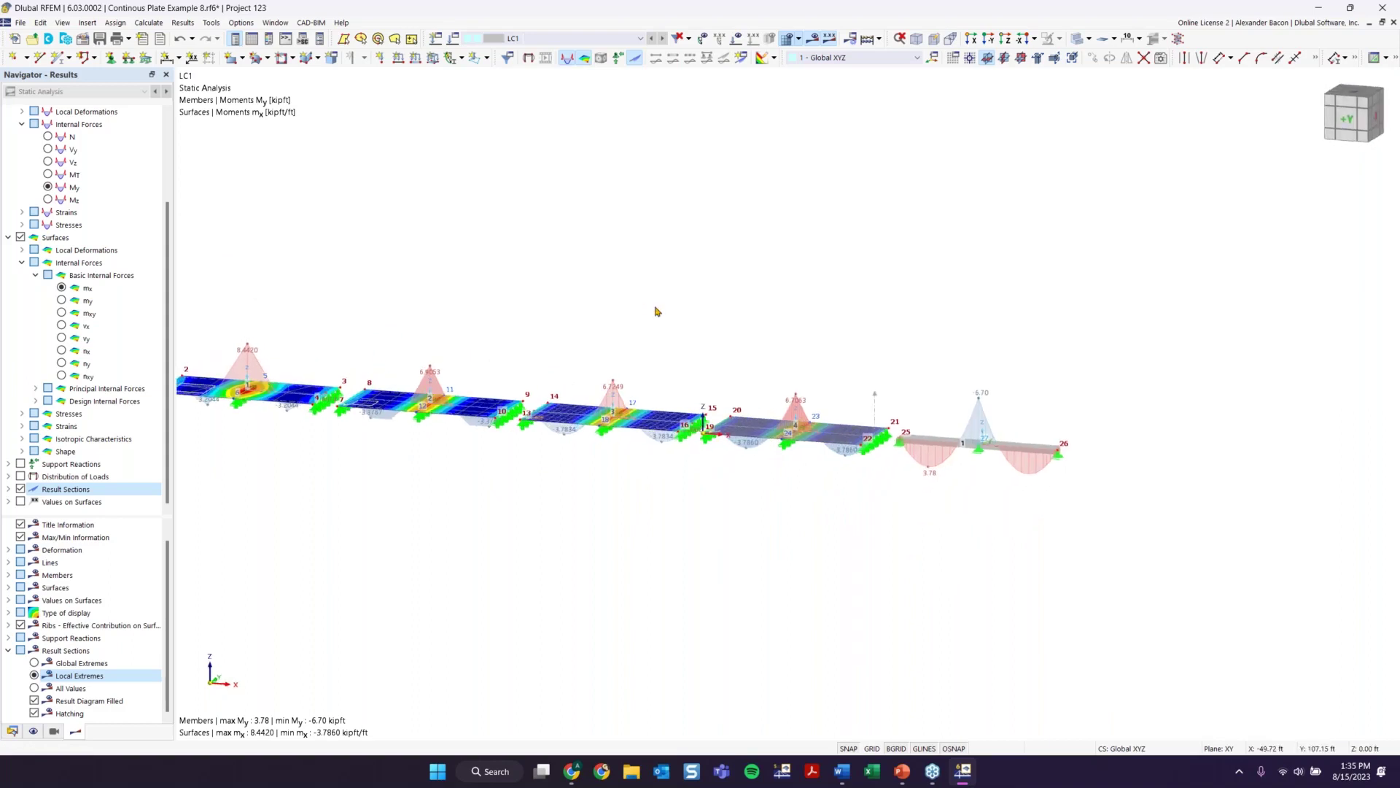
Step: Open the result diagrams of Result Section No. 1, review its deformation, mx and pZ curves, and return to the model
middle_drag(542, 349, 741, 380)
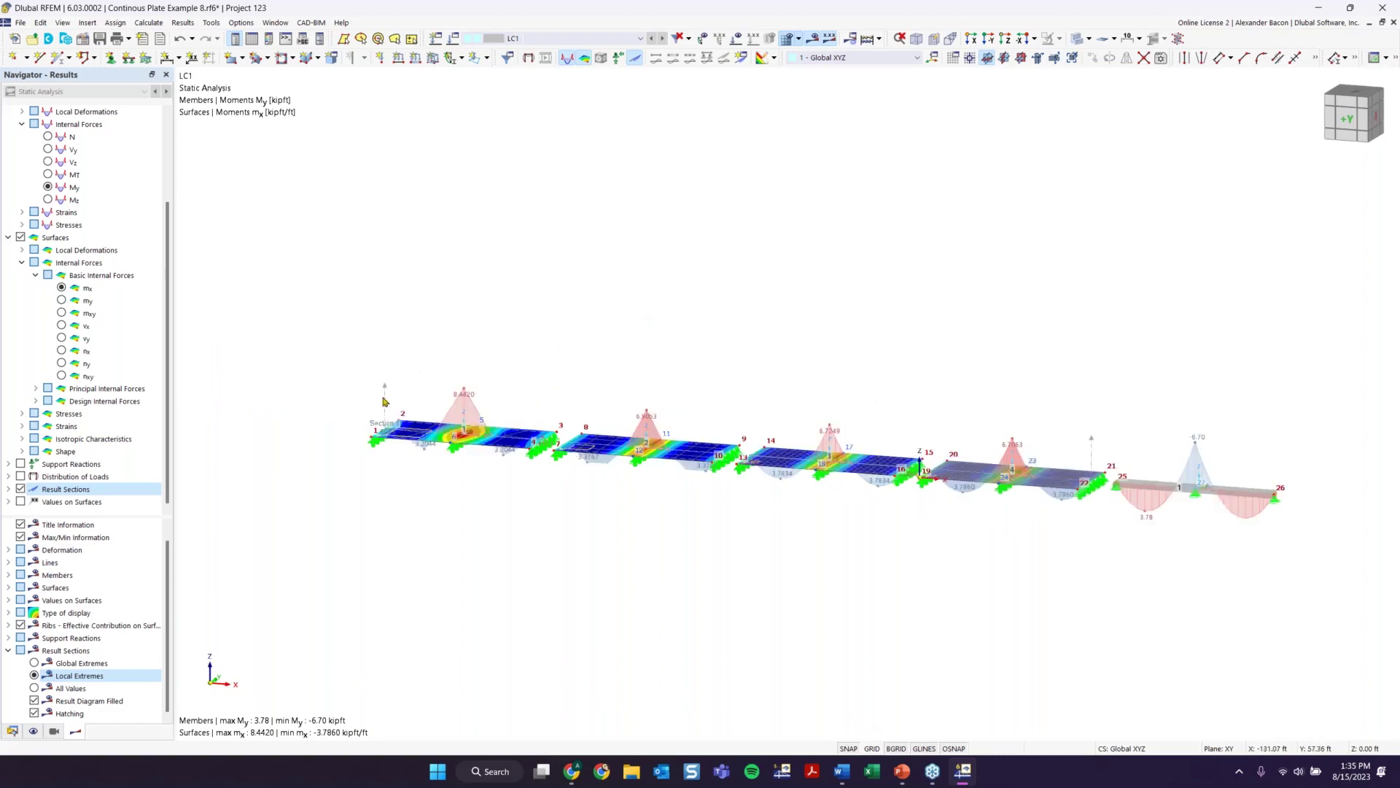
scroll(387, 400, up, 2)
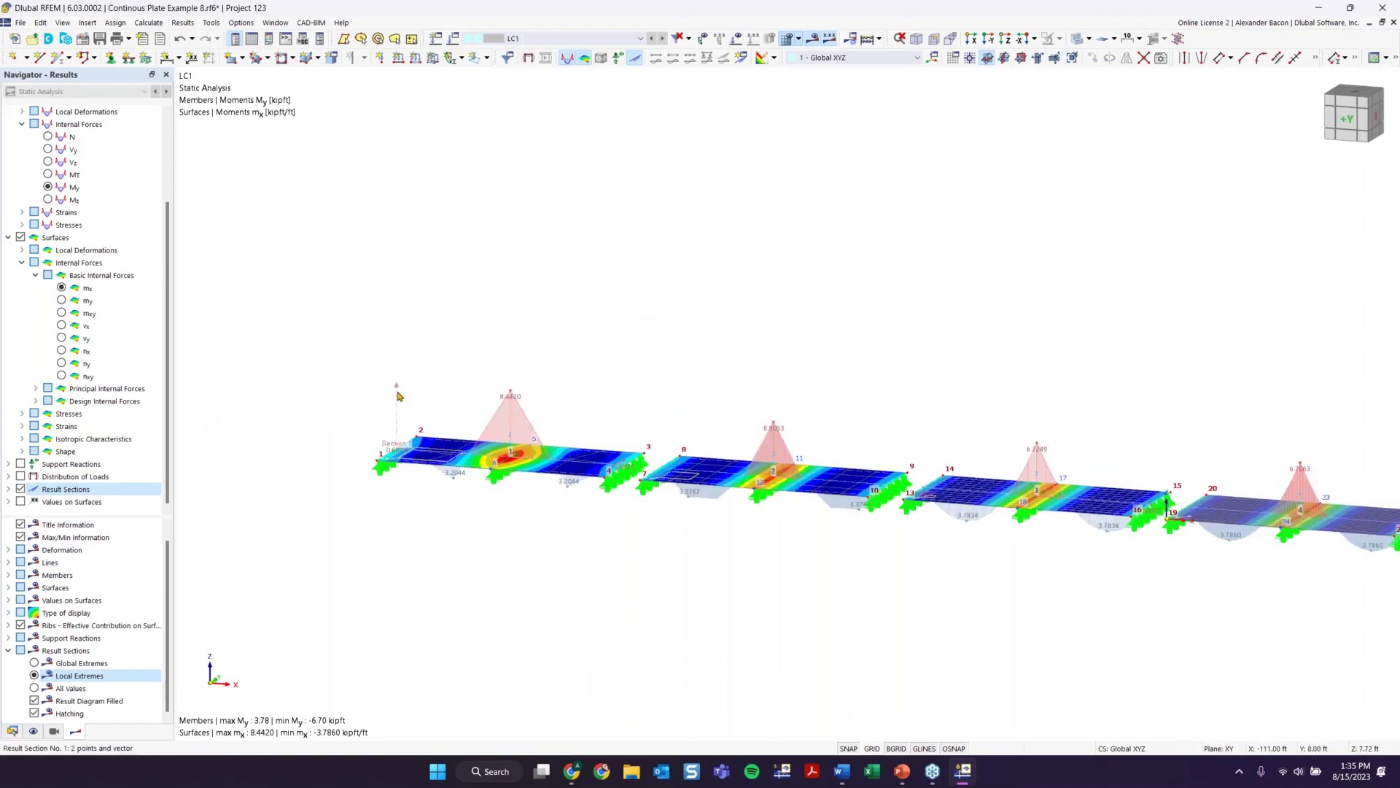
right_click(398, 397)
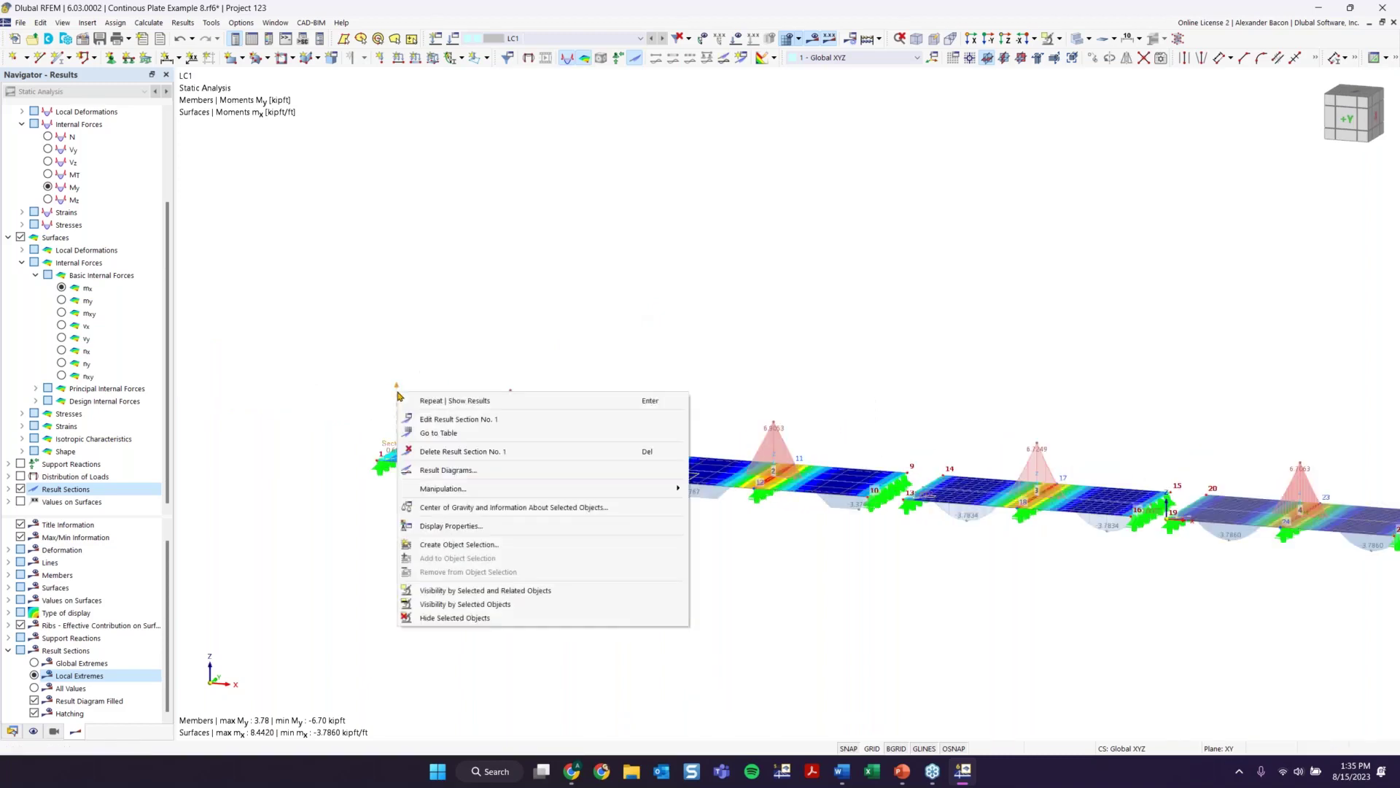
click(481, 471)
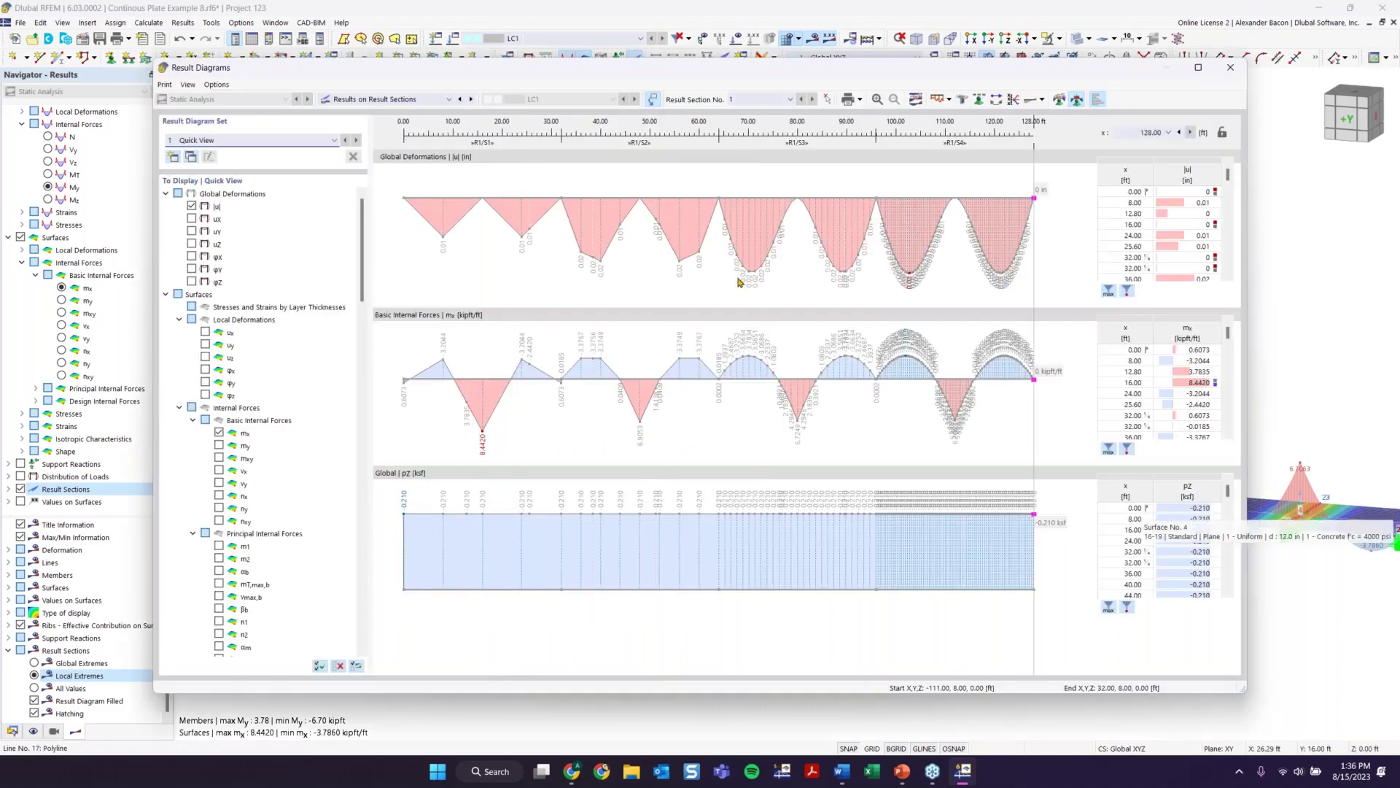
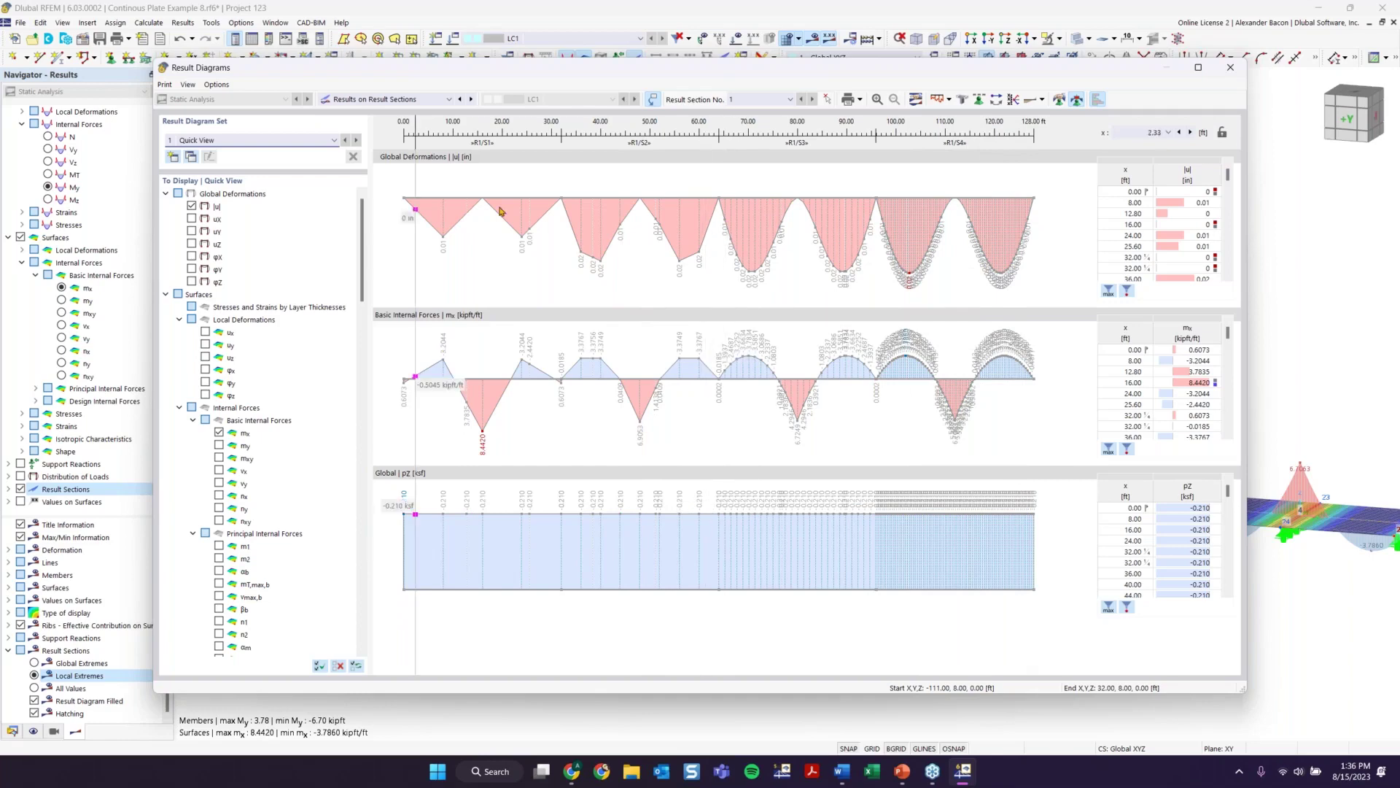
click(1230, 67)
scroll(908, 287, down, 2)
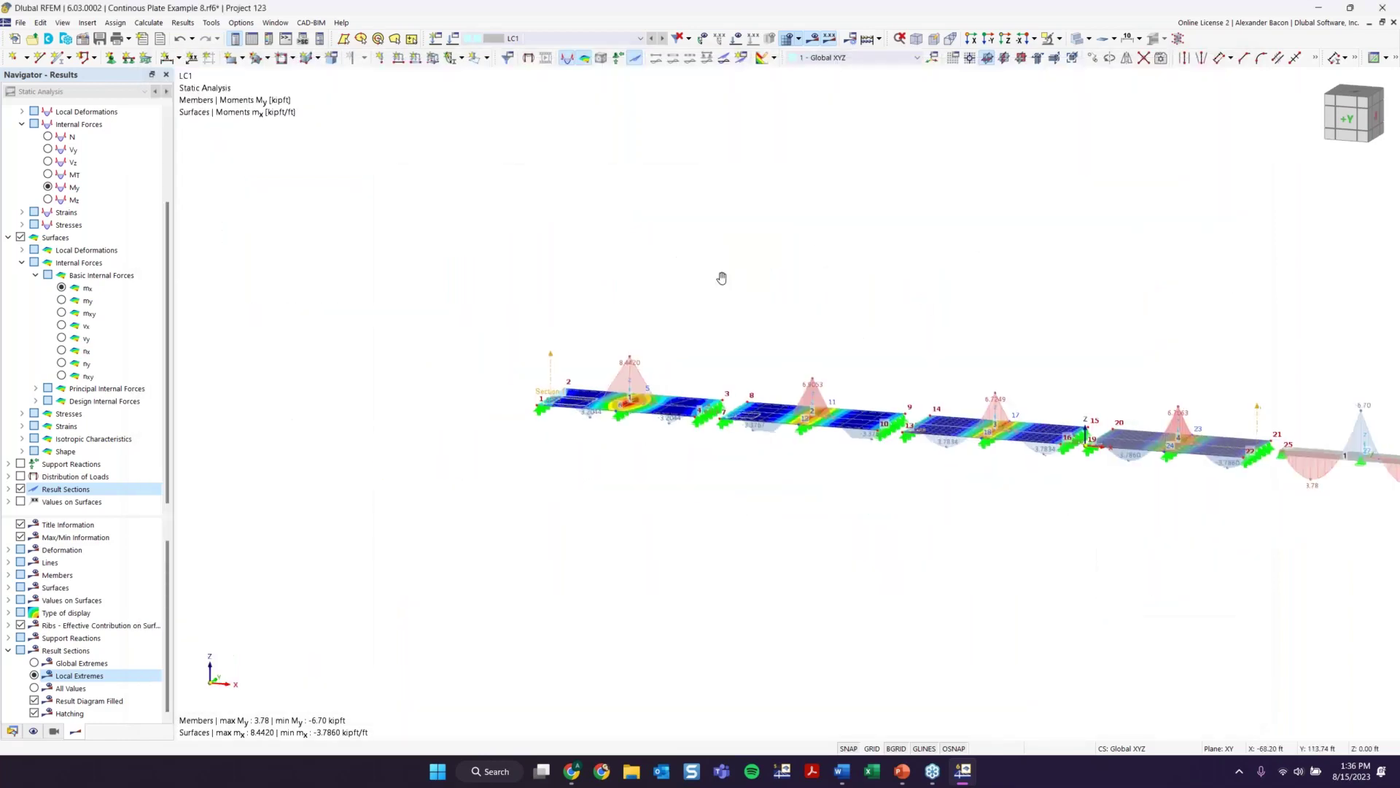
middle_drag(722, 278, 445, 280)
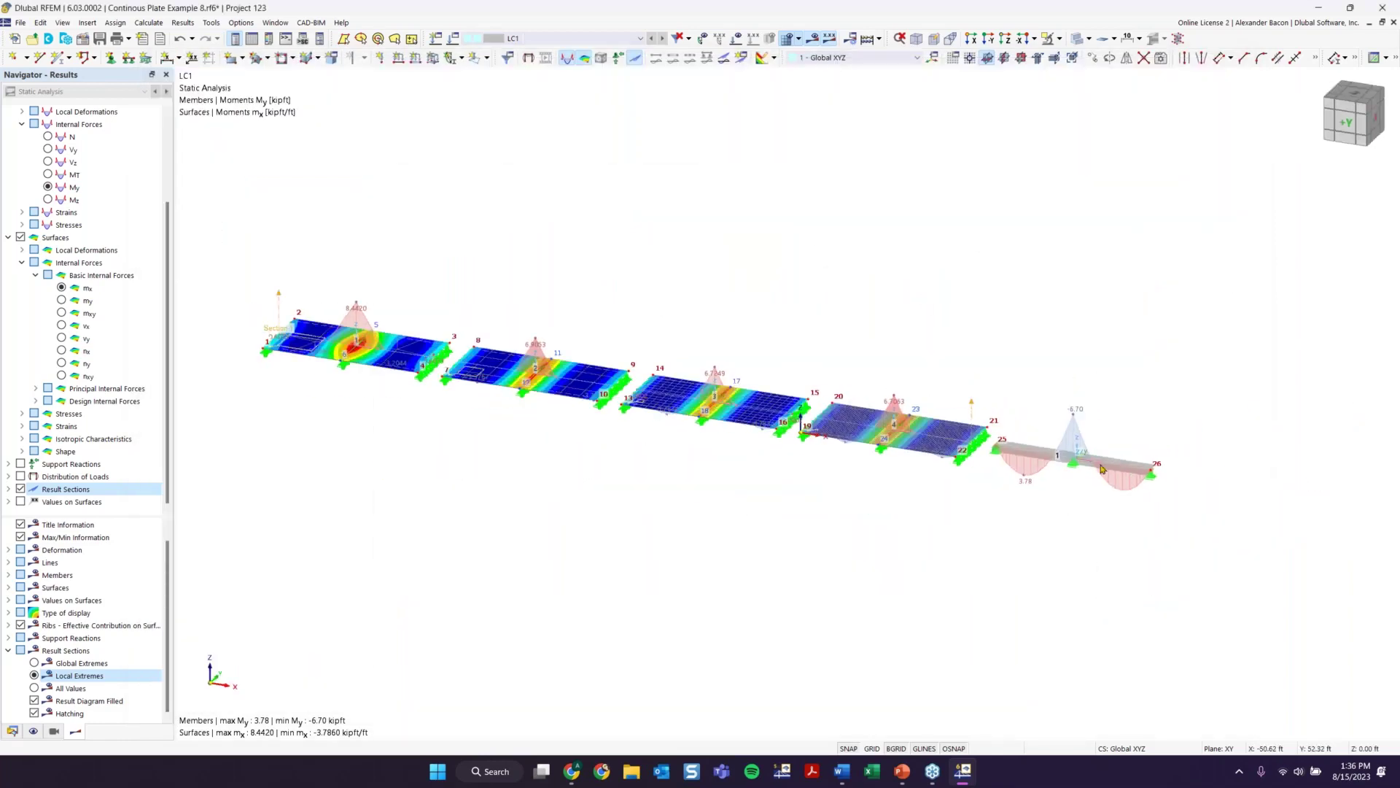
Step: Examine the beam's My diagram at the middle support and in the spans, comparing it with the adjacent finest-meshed plate
scroll(1100, 466, up, 2)
middle_drag(782, 542, 606, 587)
ctrl+middle_drag(606, 587, 671, 544)
scroll(812, 384, up, 2)
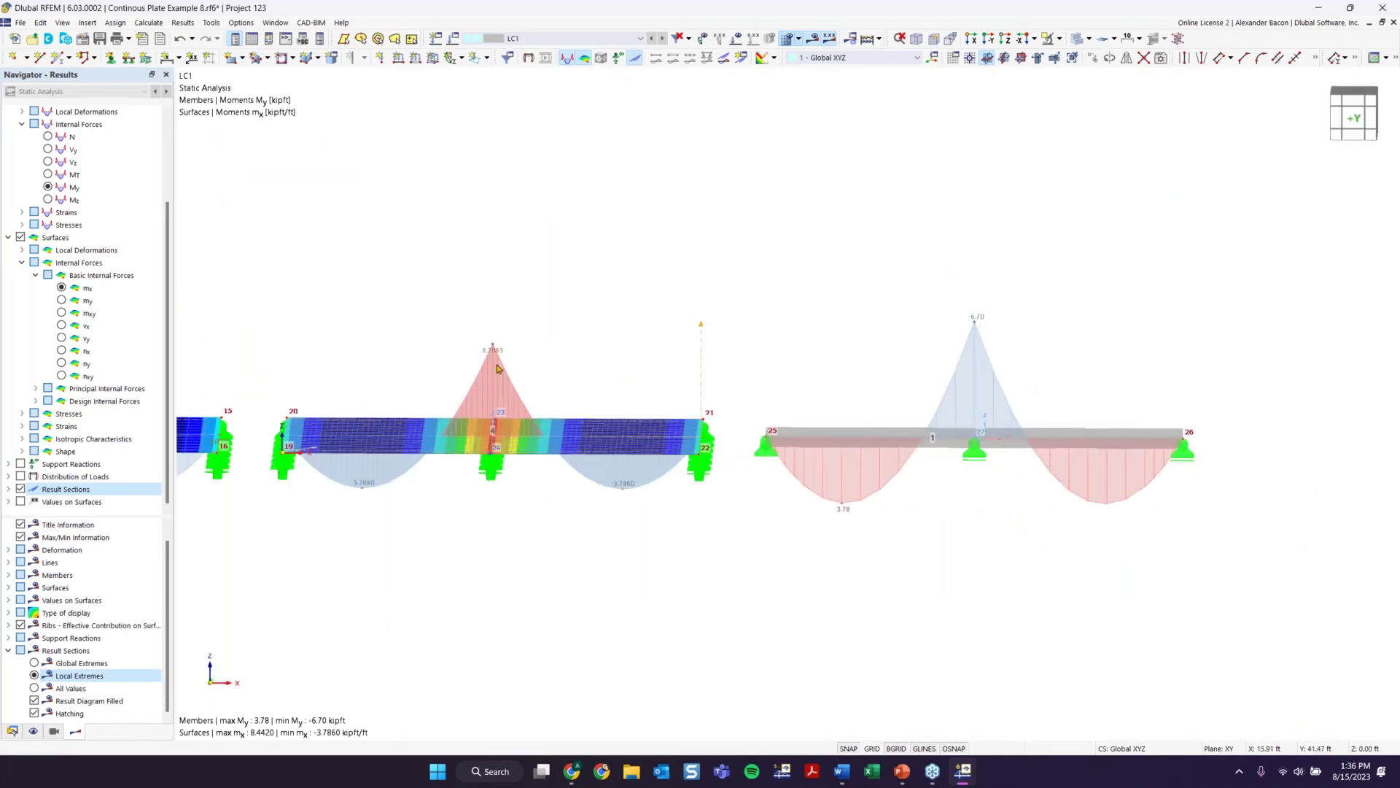
ctrl+middle_drag(974, 321, 901, 383)
middle_drag(831, 473, 732, 428)
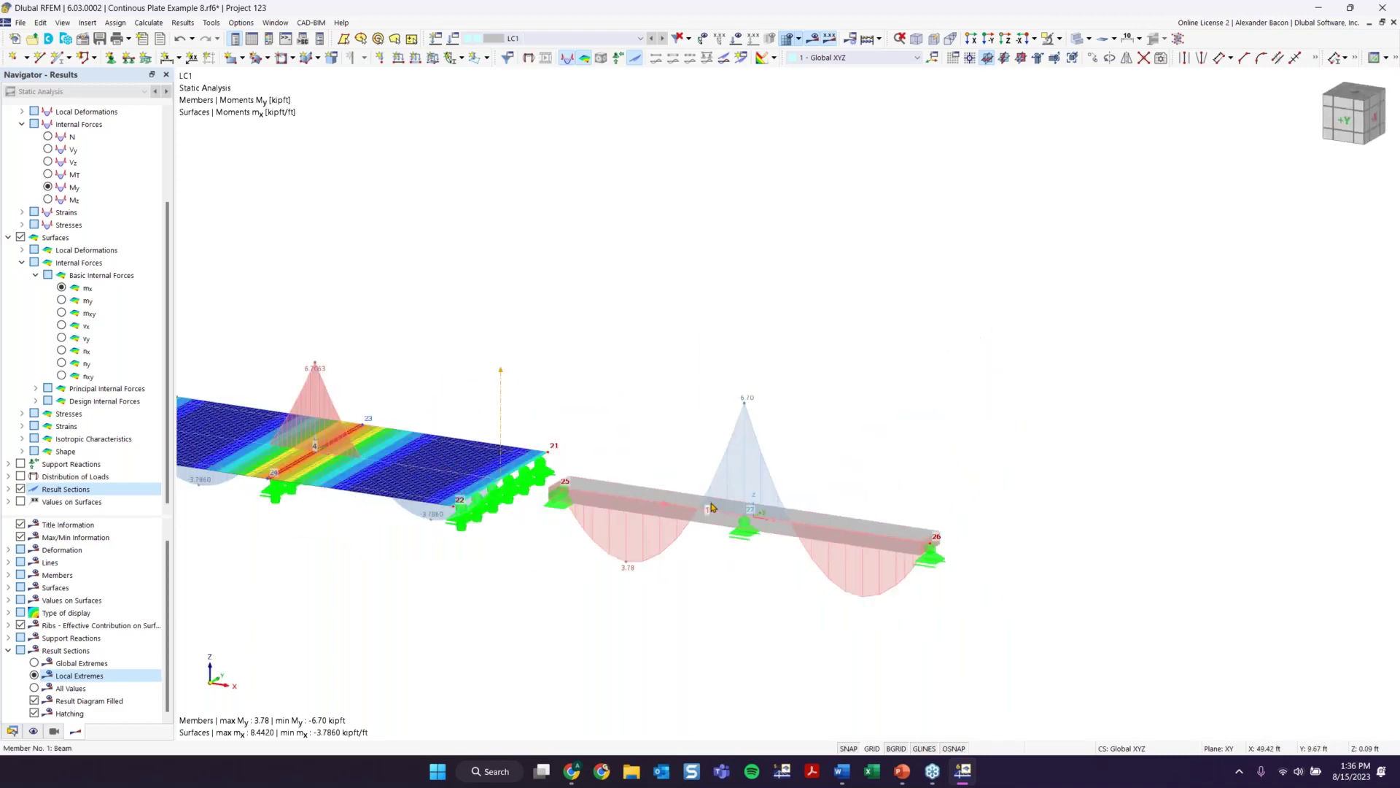
scroll(712, 508, up, 2)
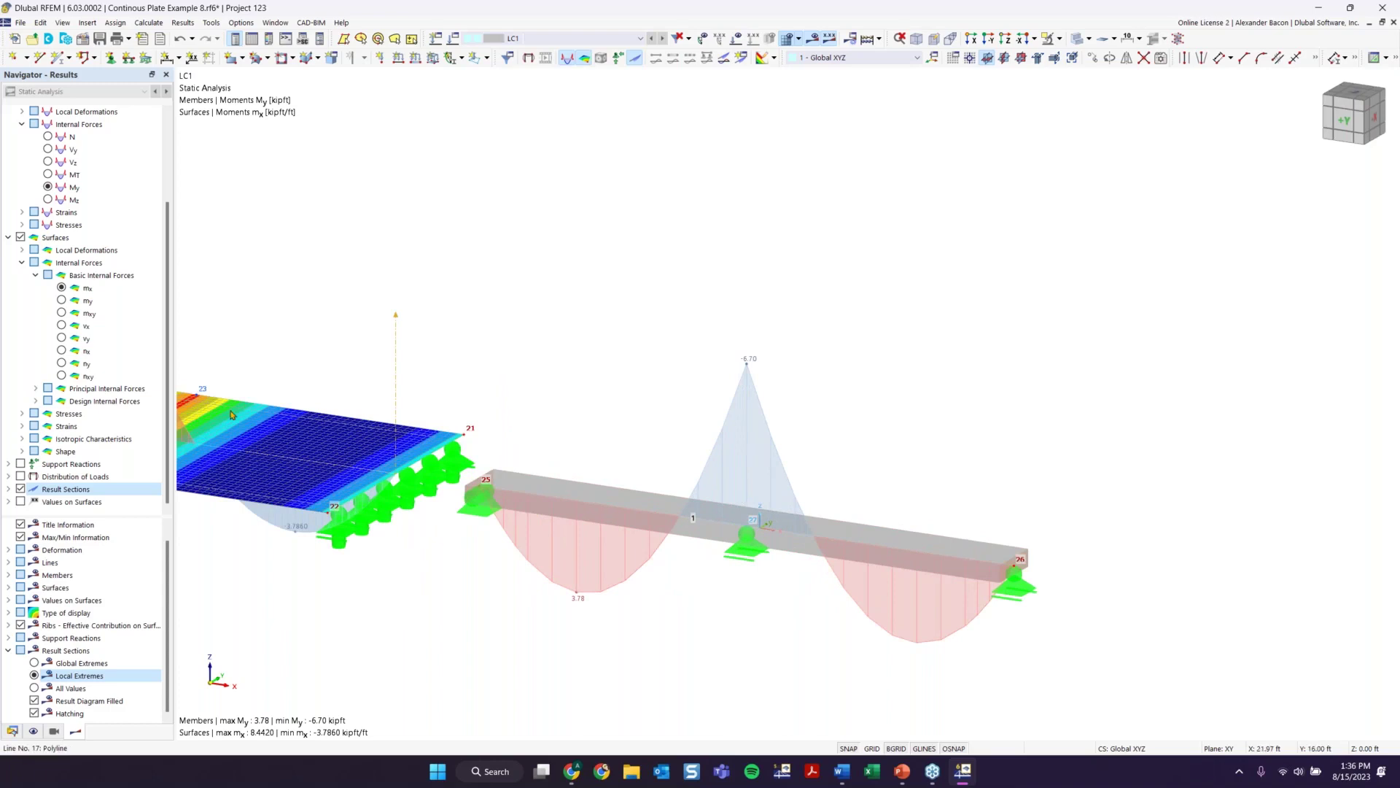
scroll(834, 372, up, 2)
middle_drag(834, 372, 788, 354)
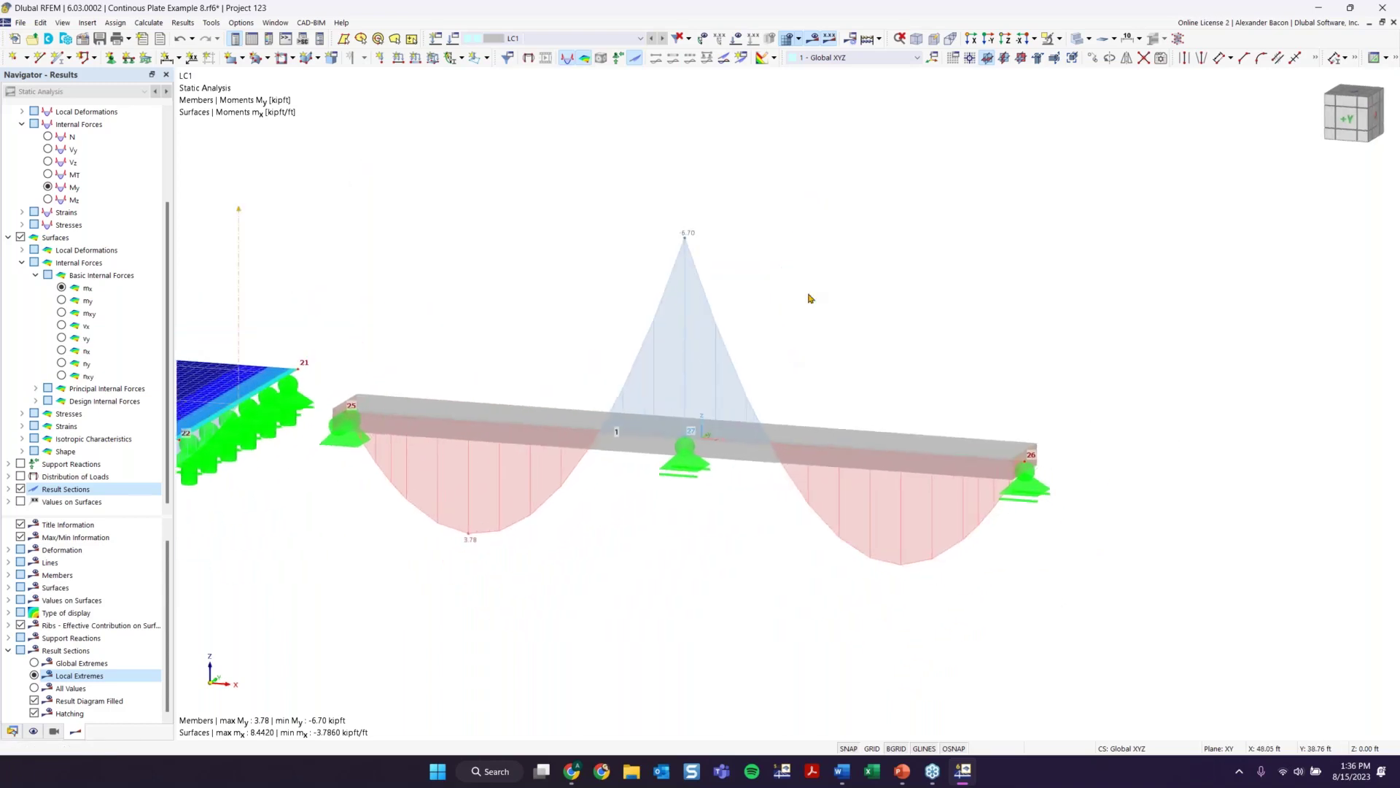
scroll(816, 403, down, 1)
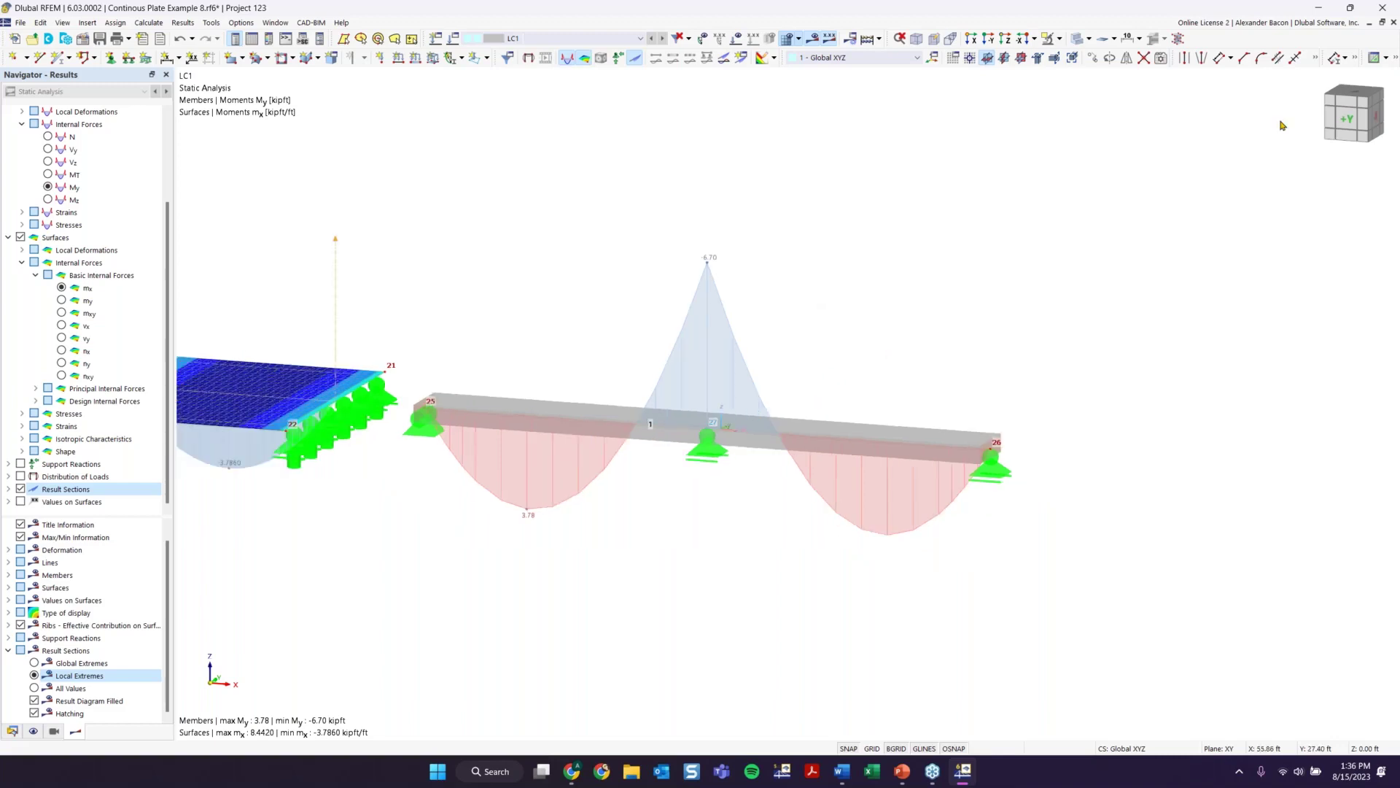
Step: Review the beam's My diagram from the +Y side and in an oblique view beside the finest-meshed plate
click(1351, 122)
scroll(902, 456, up, 4)
middle_drag(1290, 432, 785, 450)
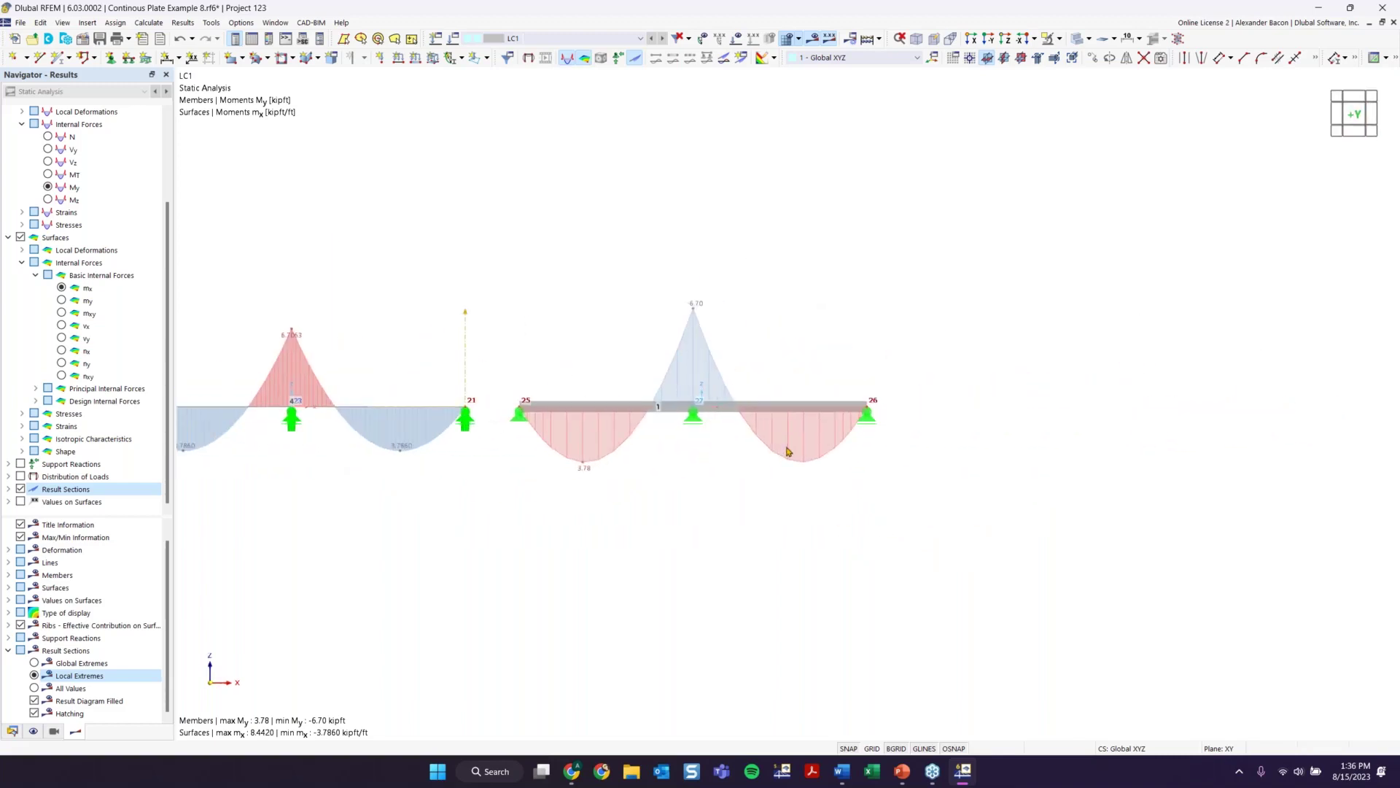
scroll(701, 436, up, 3)
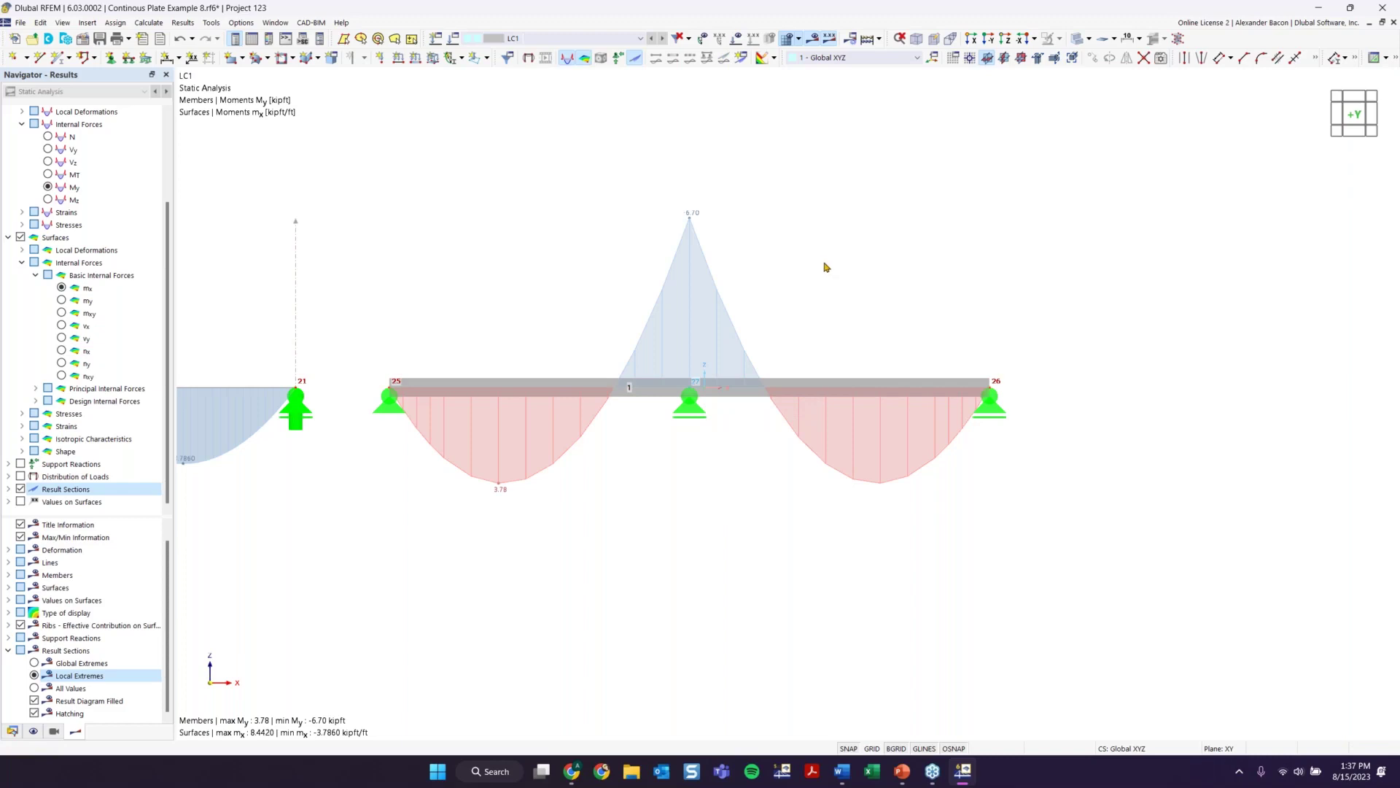
scroll(826, 267, down, 2)
ctrl+middle_drag(807, 275, 622, 331)
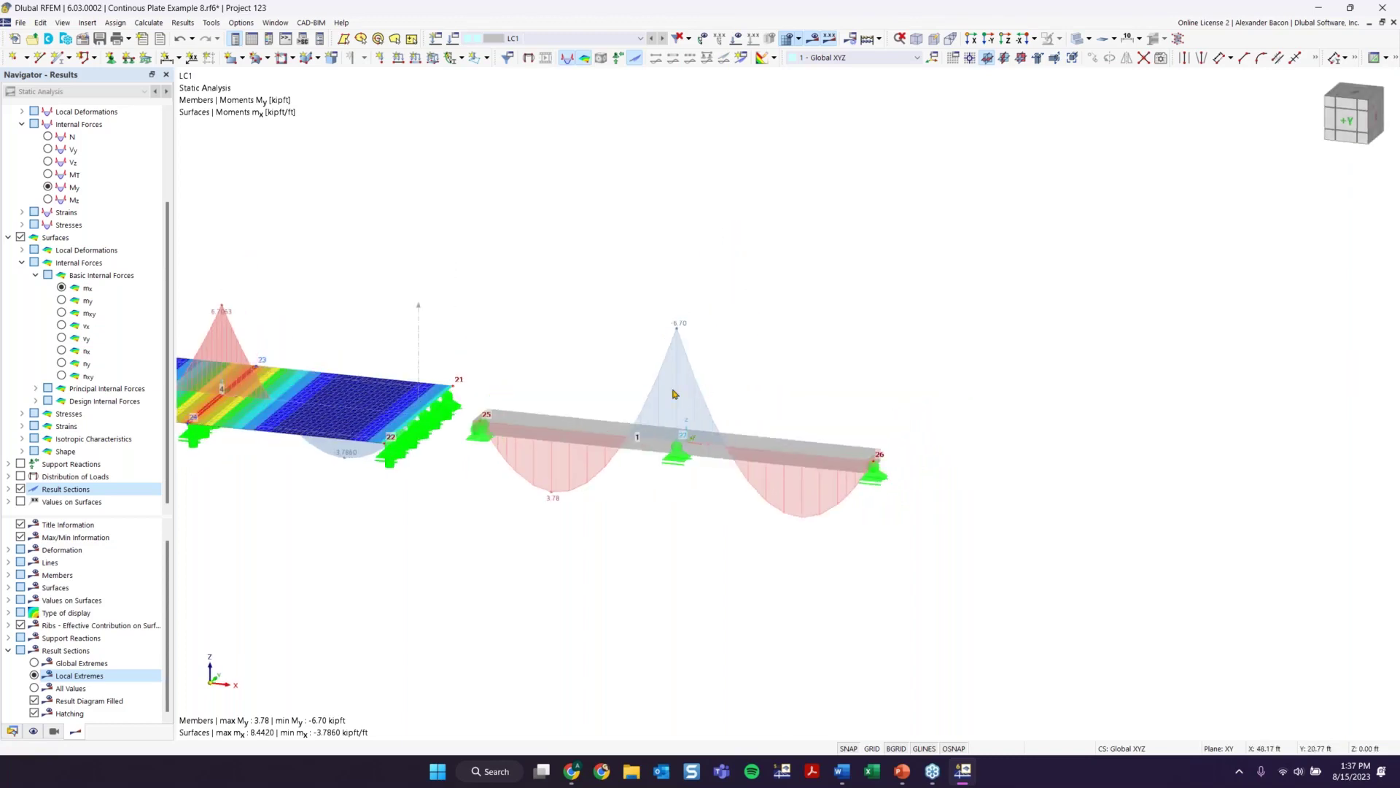
scroll(685, 347, up, 2)
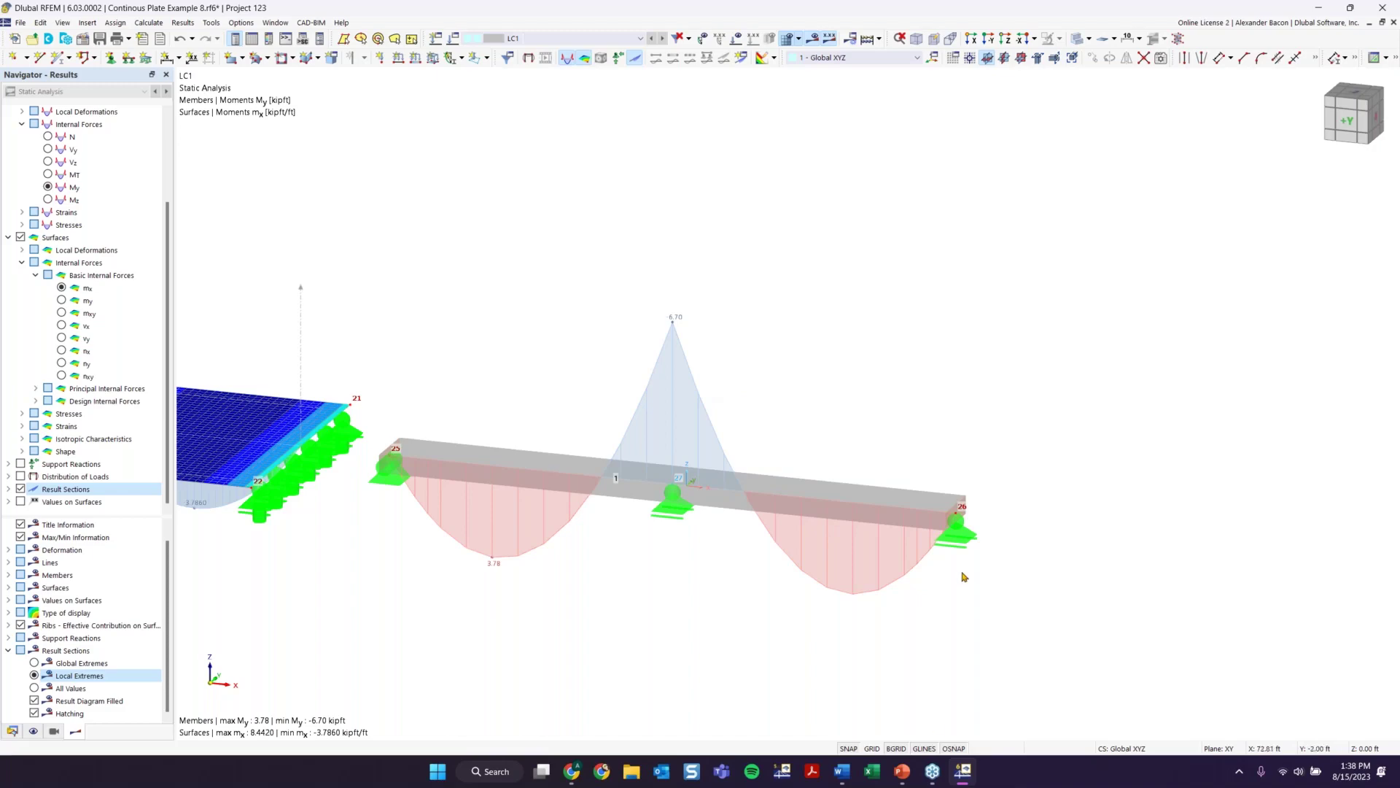
Step: Switch to the PowerPoint presentation and look through the slides following the Plate Theory slide
key(super)
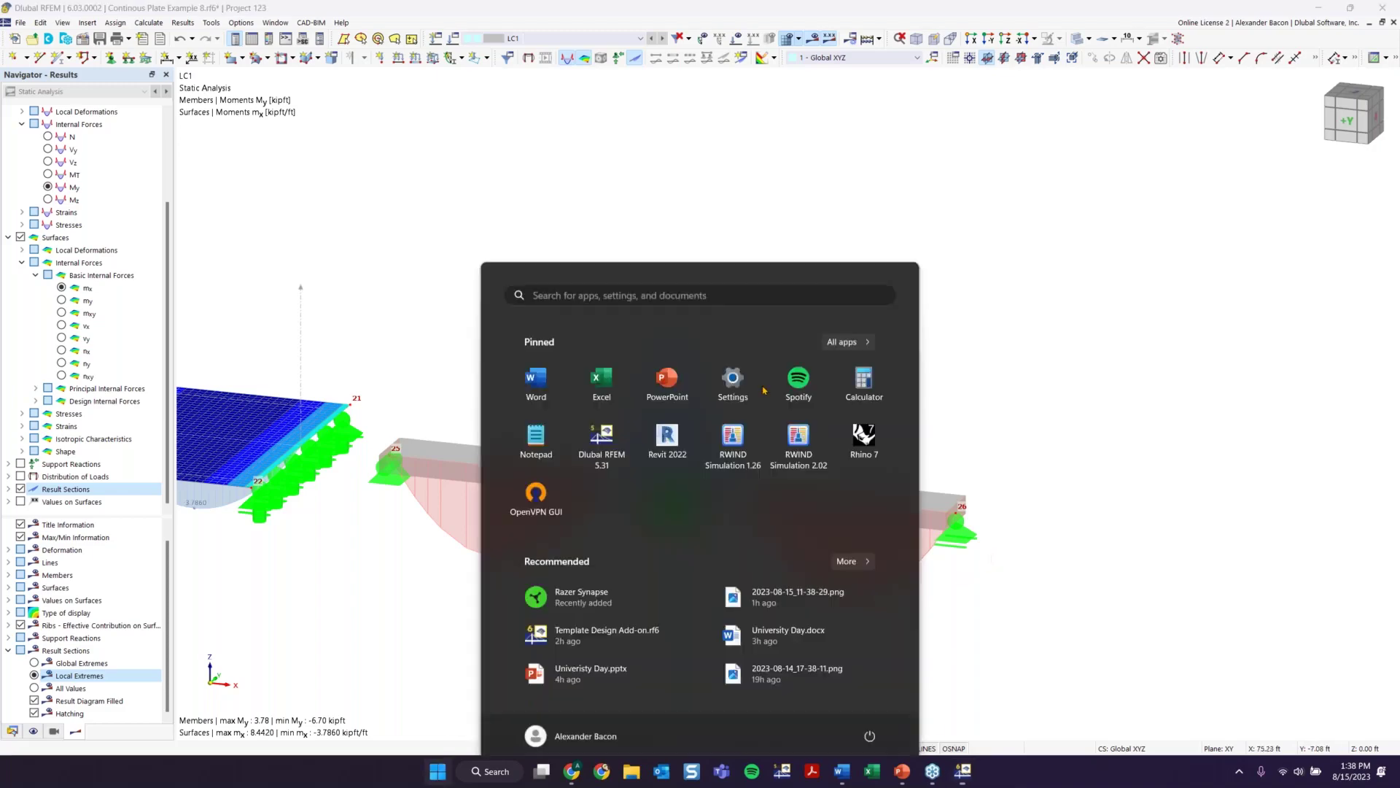
click(904, 776)
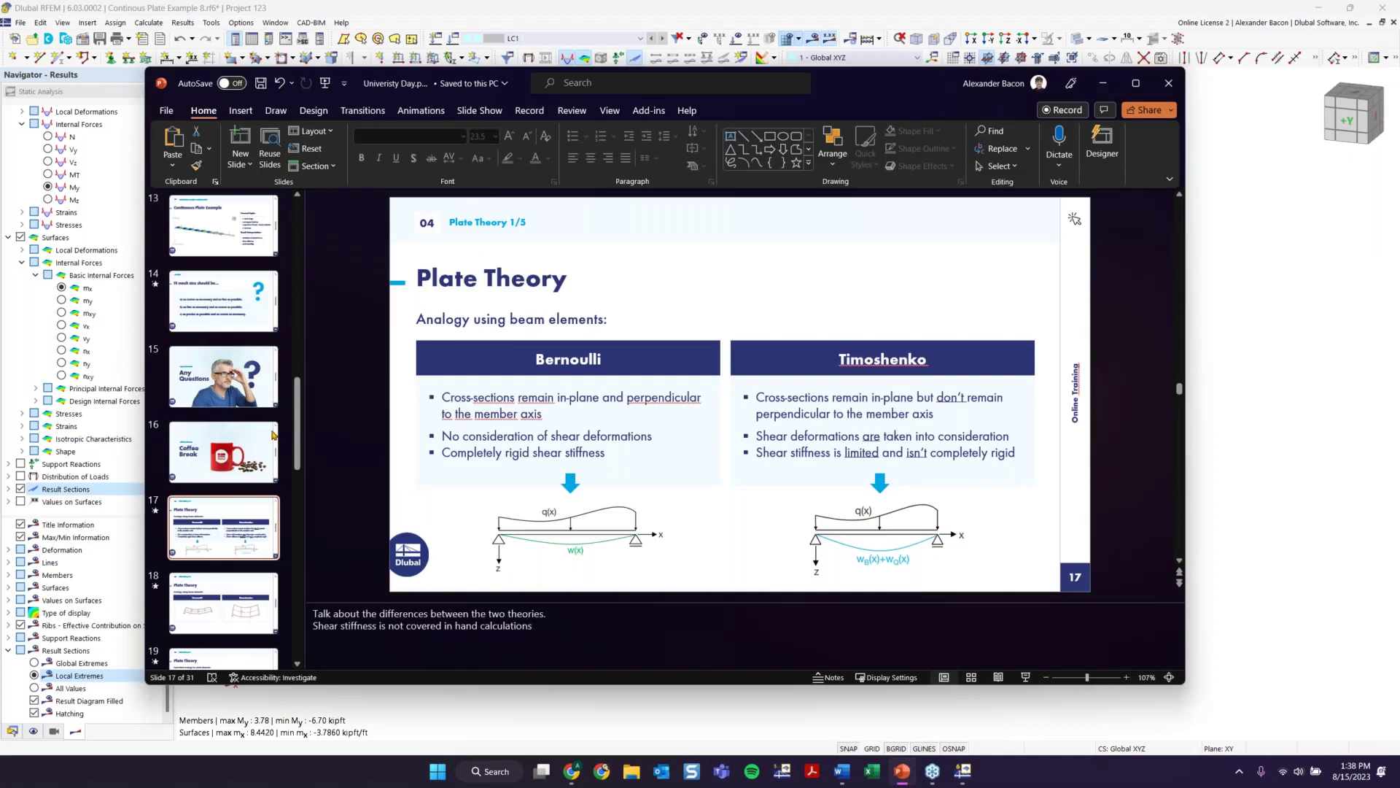
scroll(274, 435, down, 5)
scroll(273, 436, down, 3)
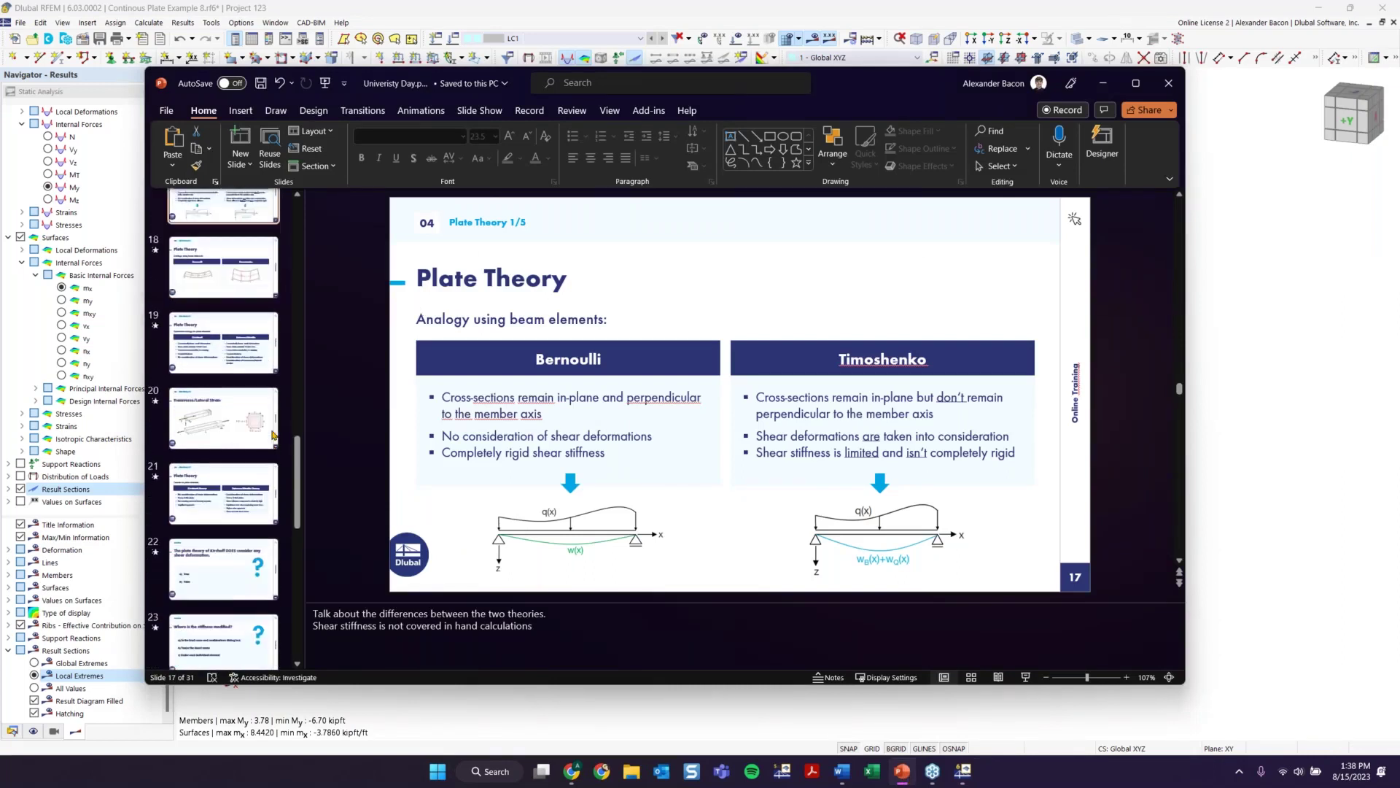
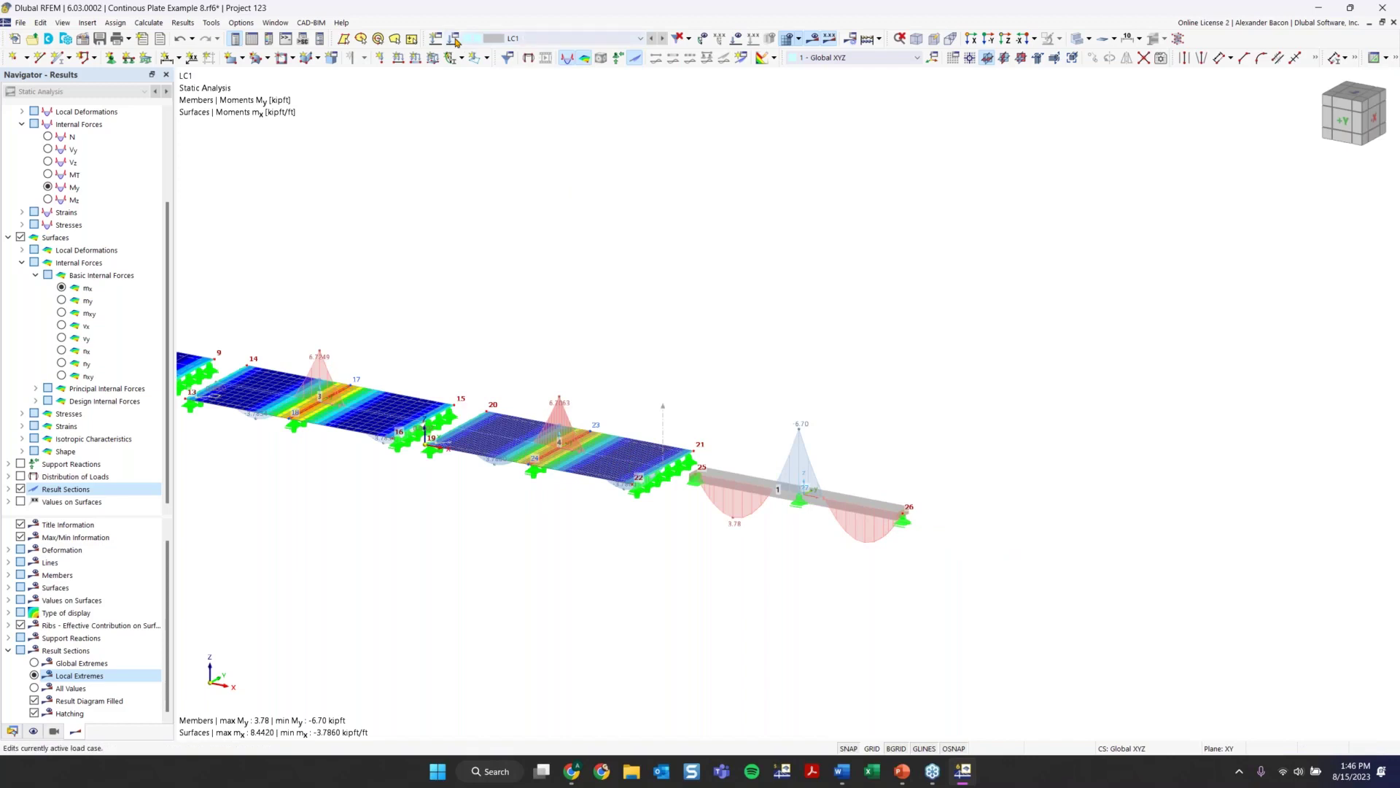
Step: Set the plate bending theory to Kirchhoff in LC1's static analysis settings SA1, accept deleting the results, and recalculate
click(455, 40)
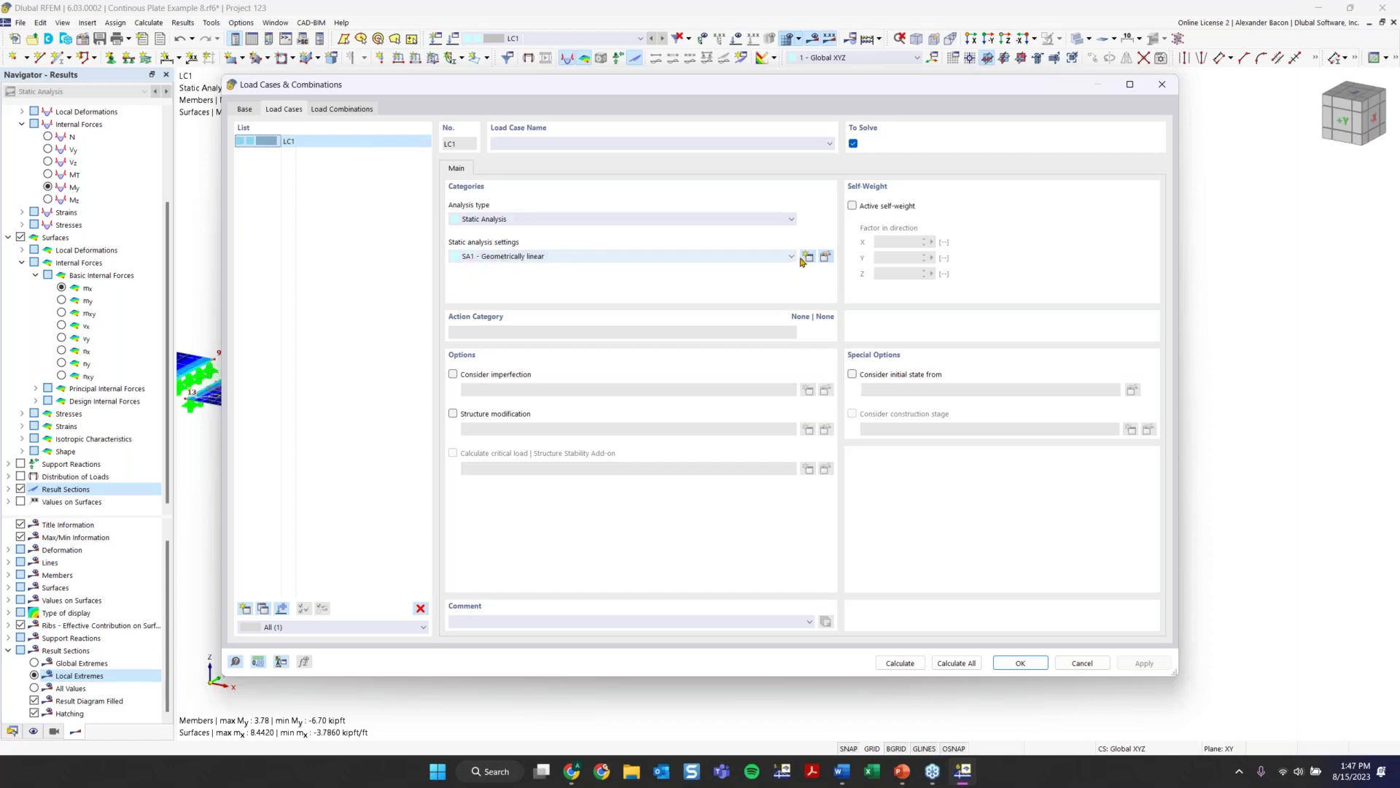
click(832, 259)
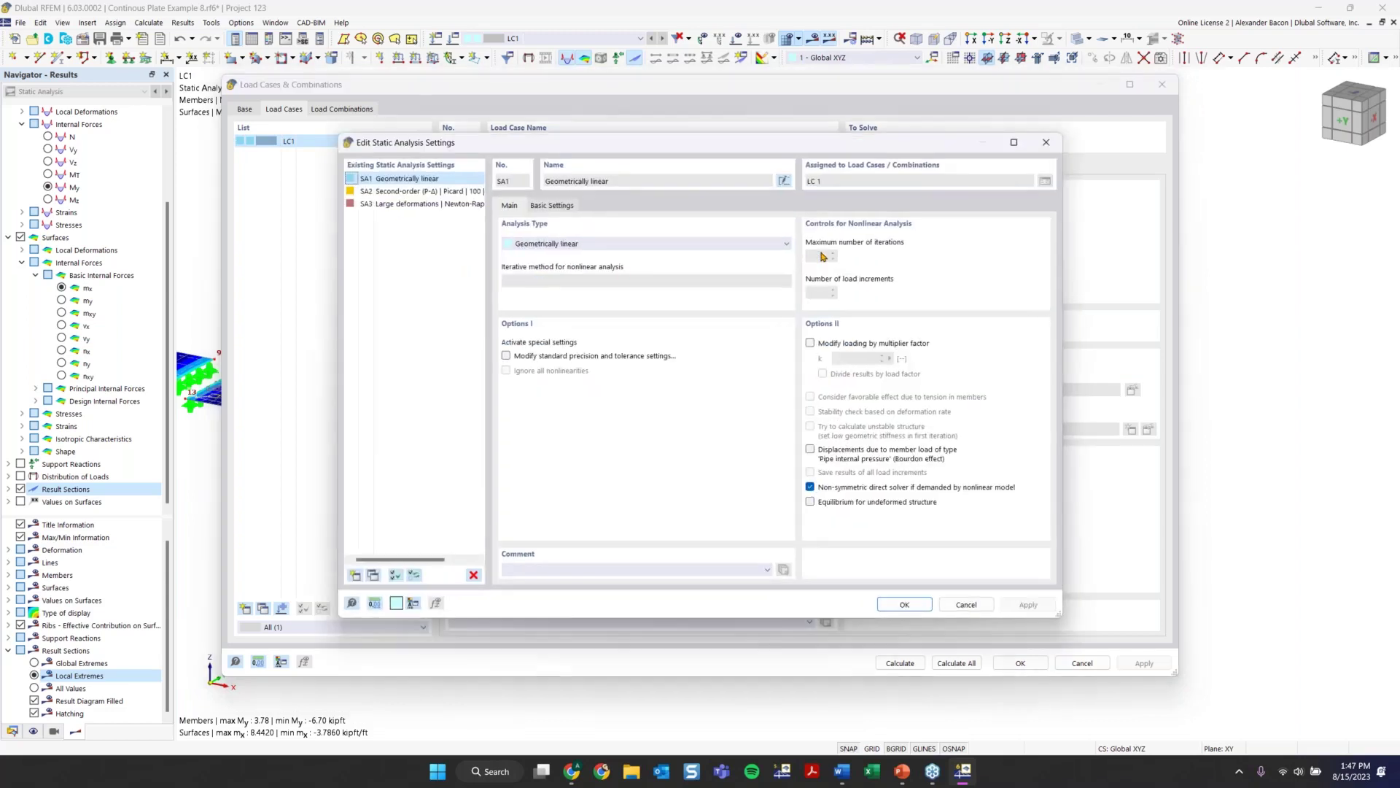
click(555, 209)
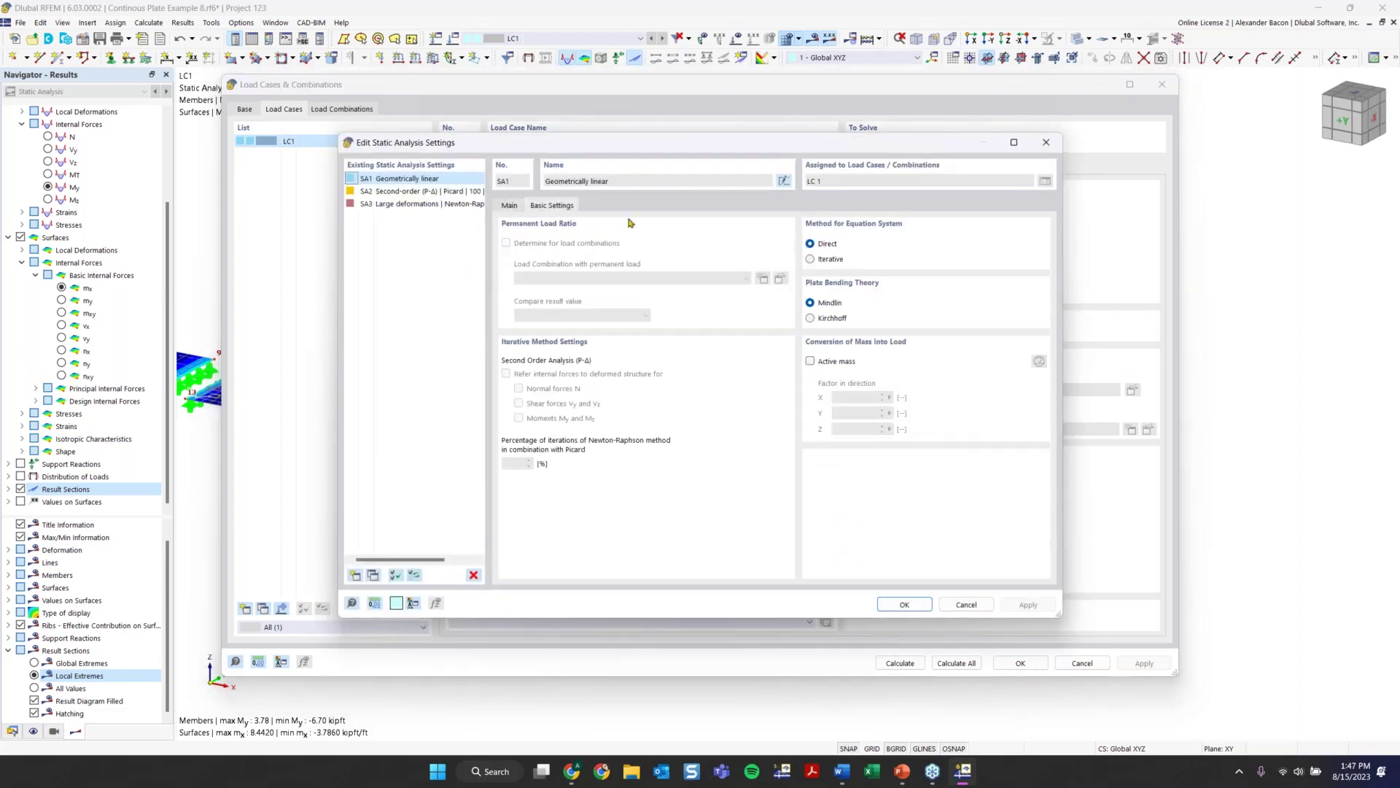
click(832, 318)
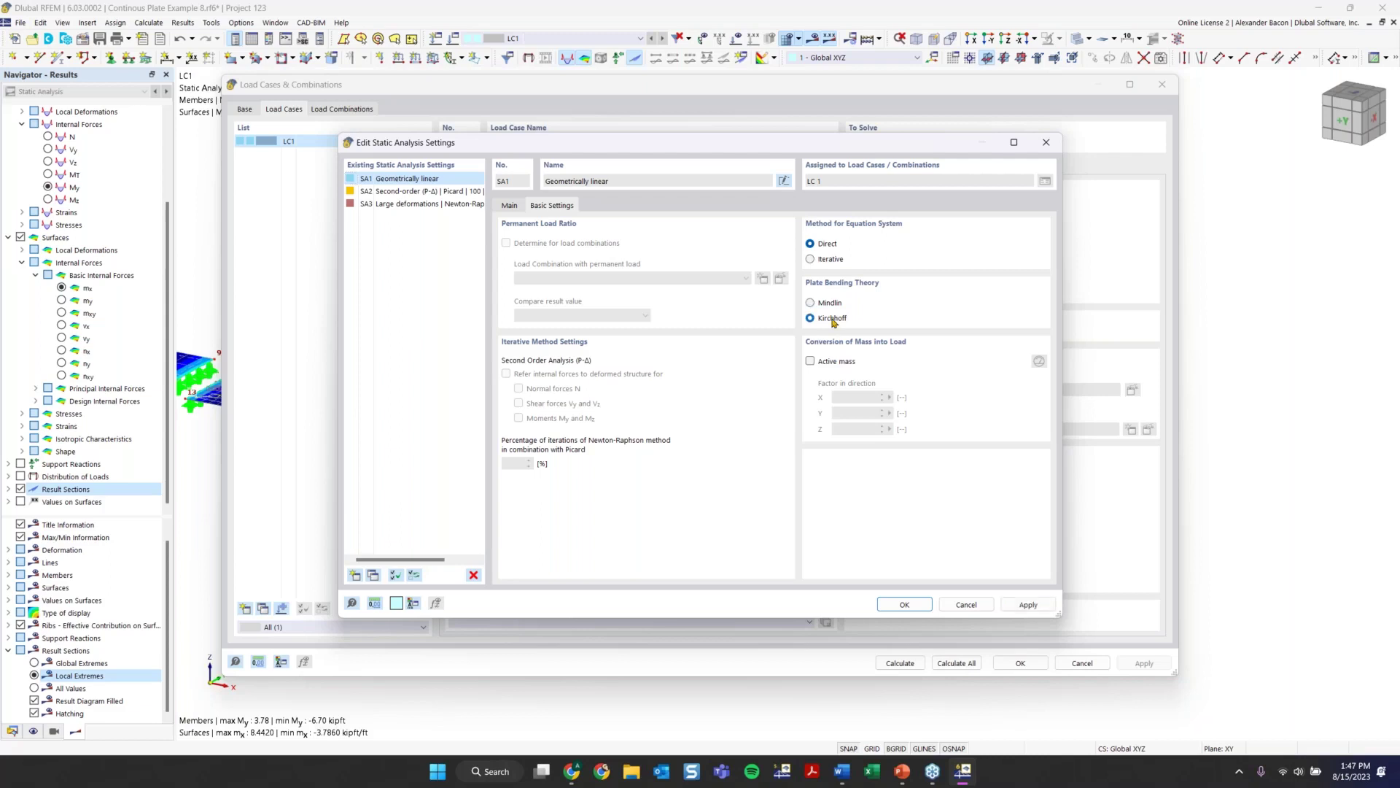
click(831, 305)
click(832, 319)
click(905, 605)
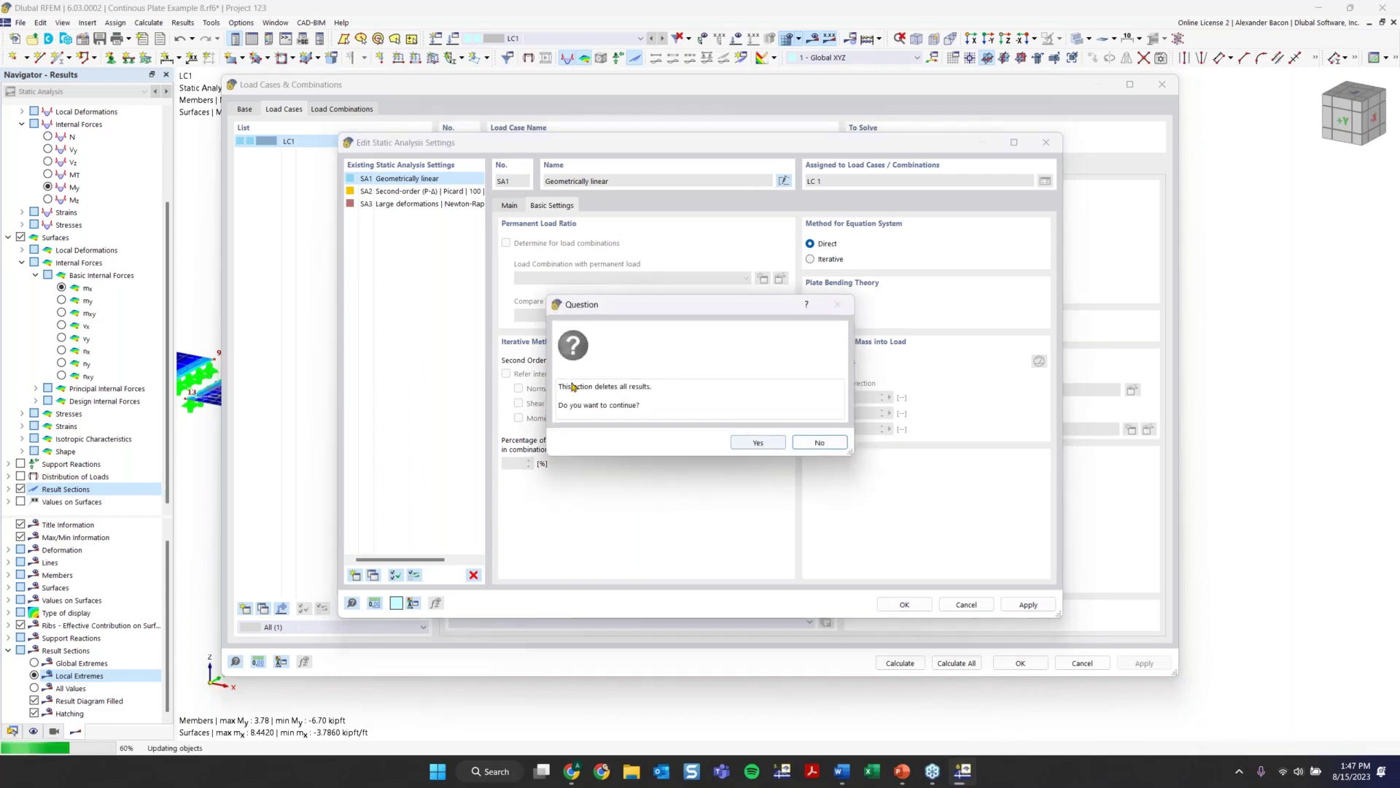
click(758, 442)
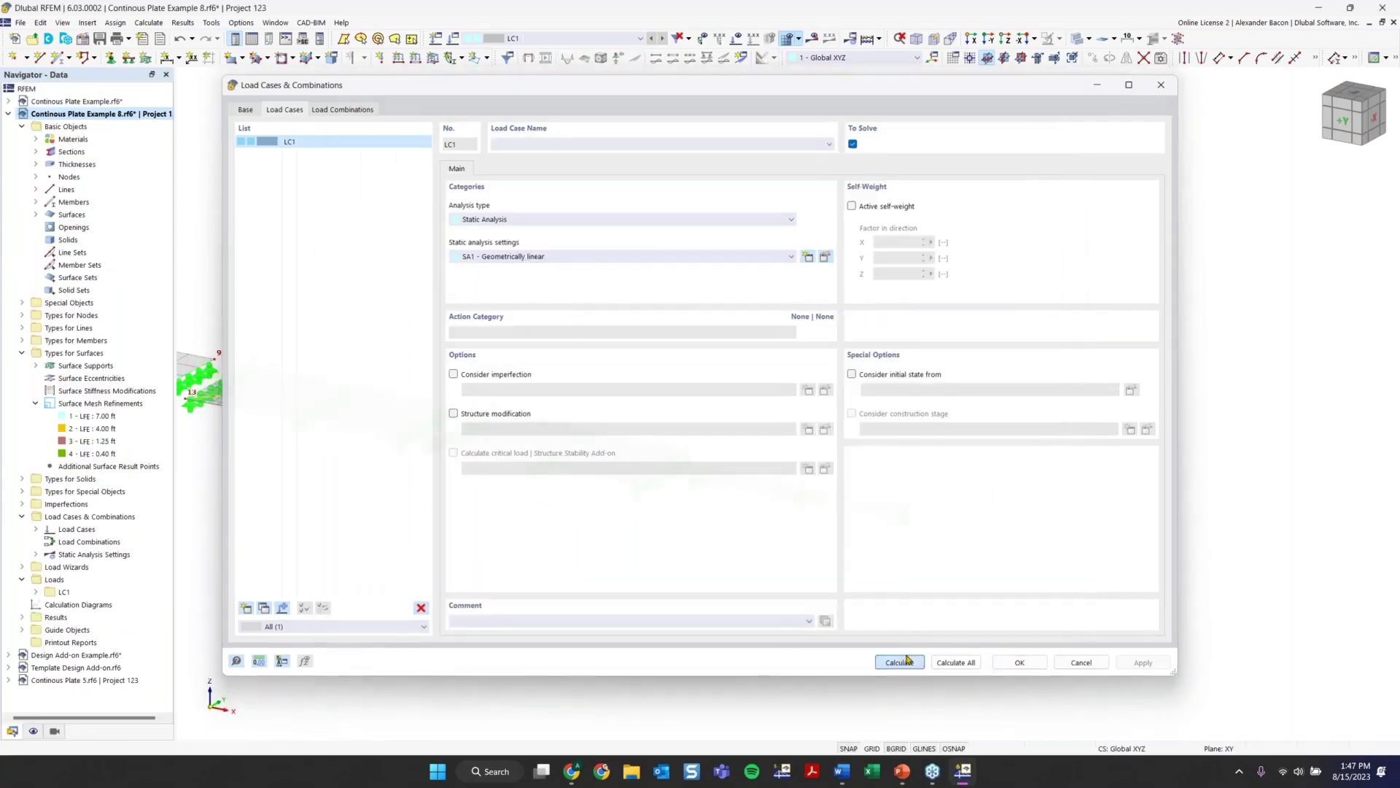
click(900, 661)
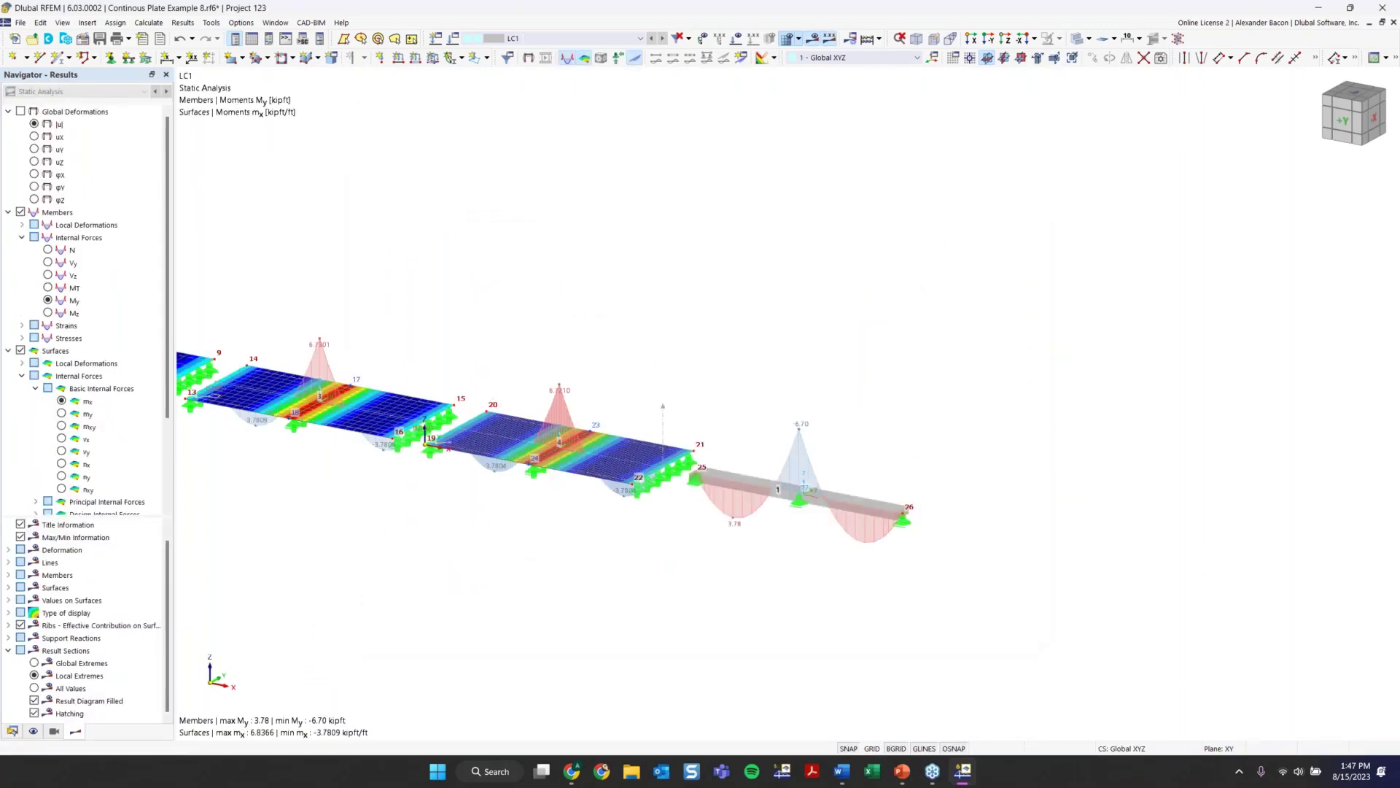
Step: Compare the recalculated support and span mx extremes of the two finest-meshed plates with the beam's My moments
scroll(569, 376, up, 3)
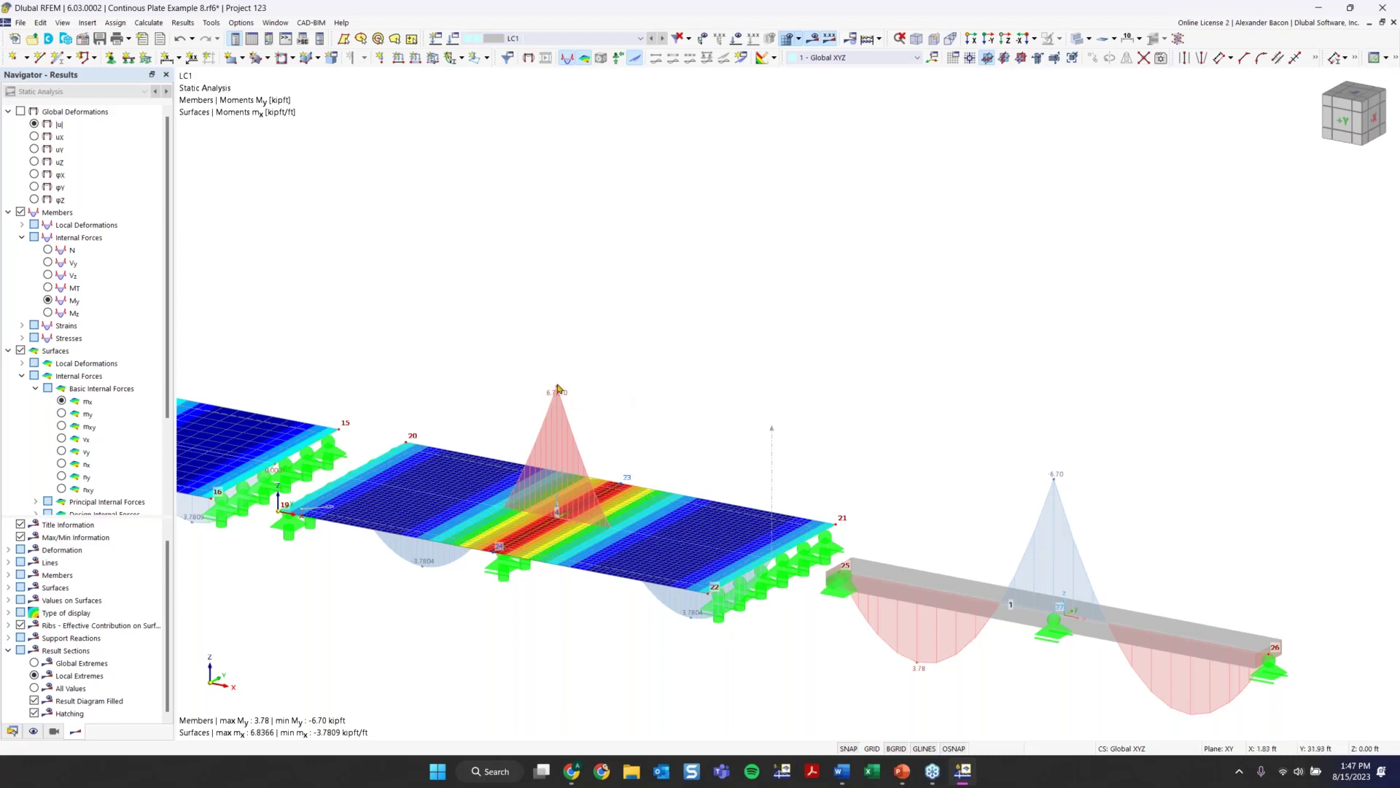
scroll(558, 398, up, 1)
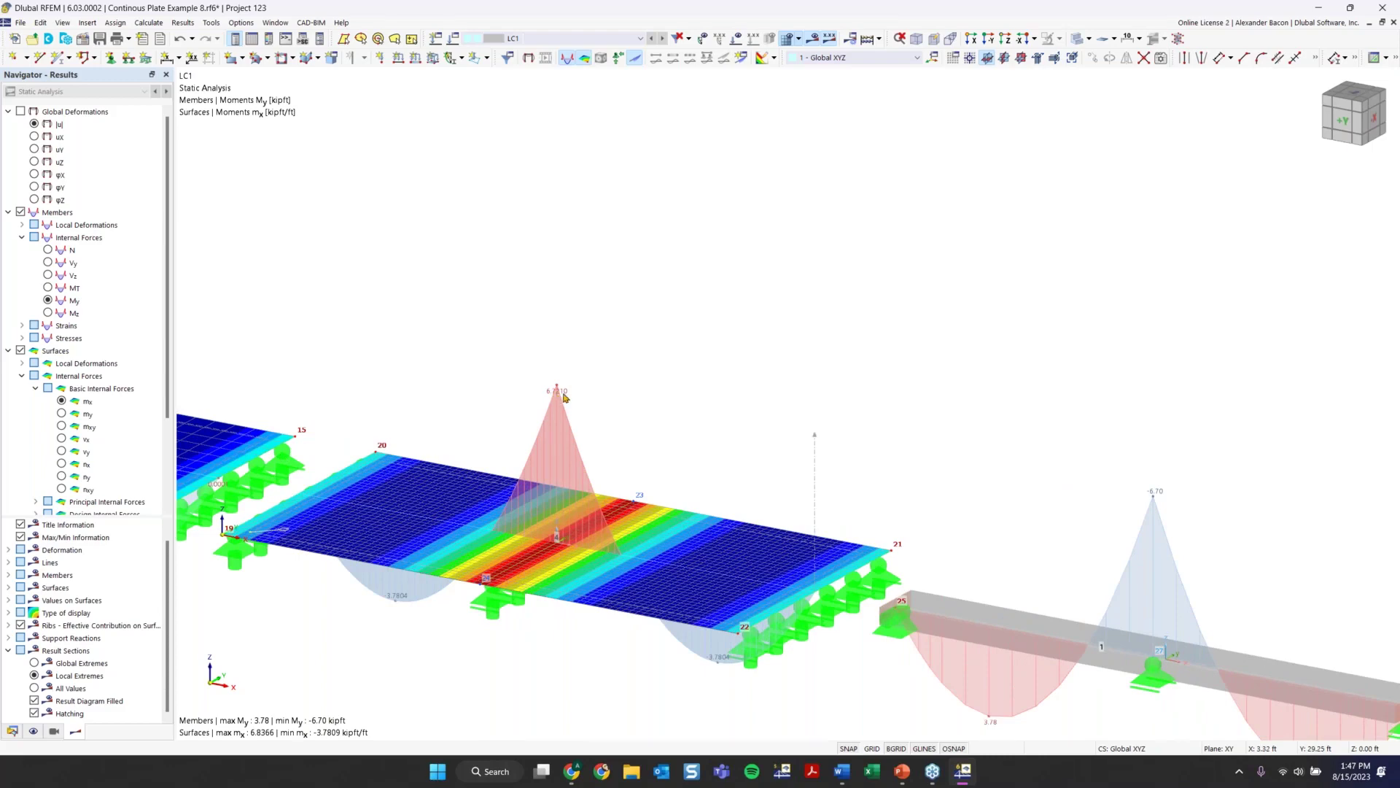
scroll(664, 394, down, 2)
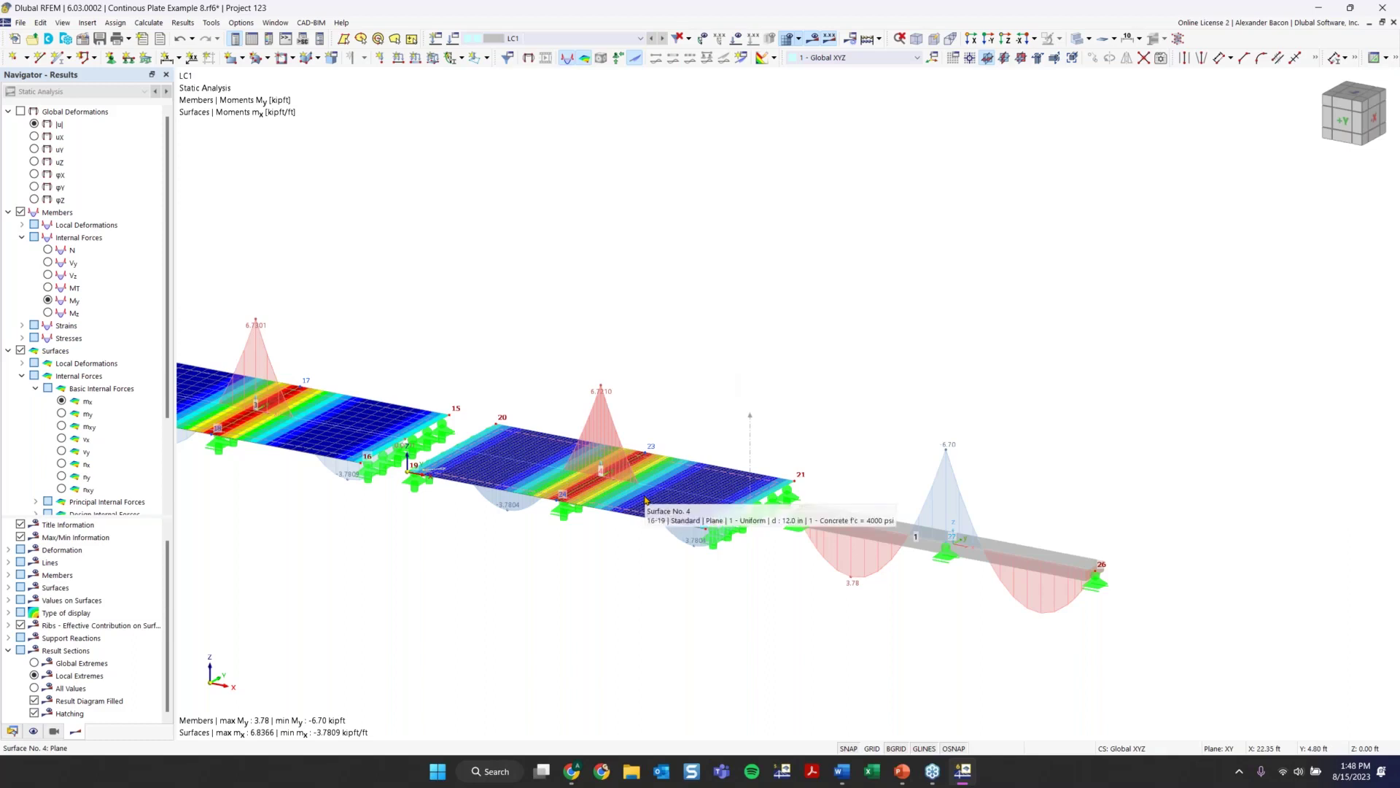
middle_drag(925, 404, 721, 374)
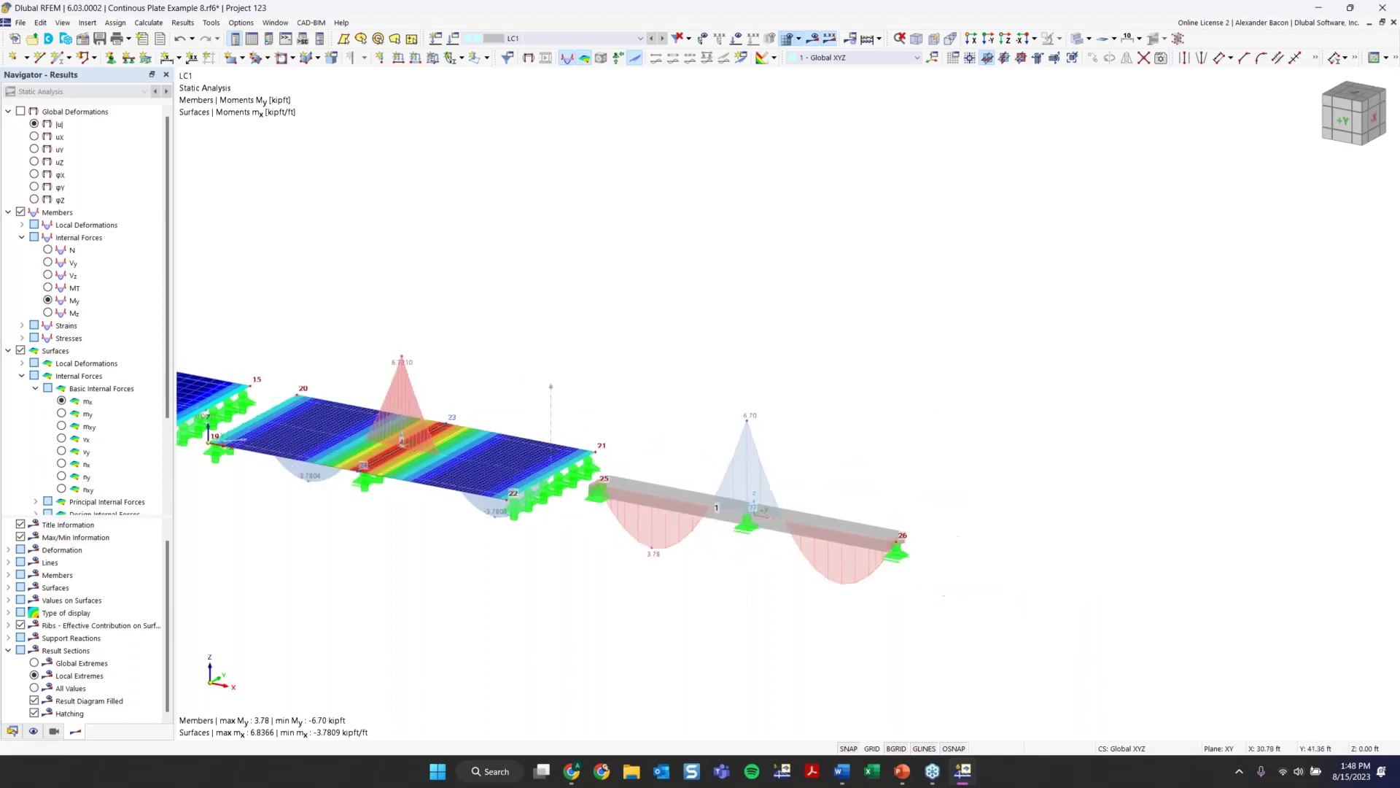
scroll(776, 489, up, 2)
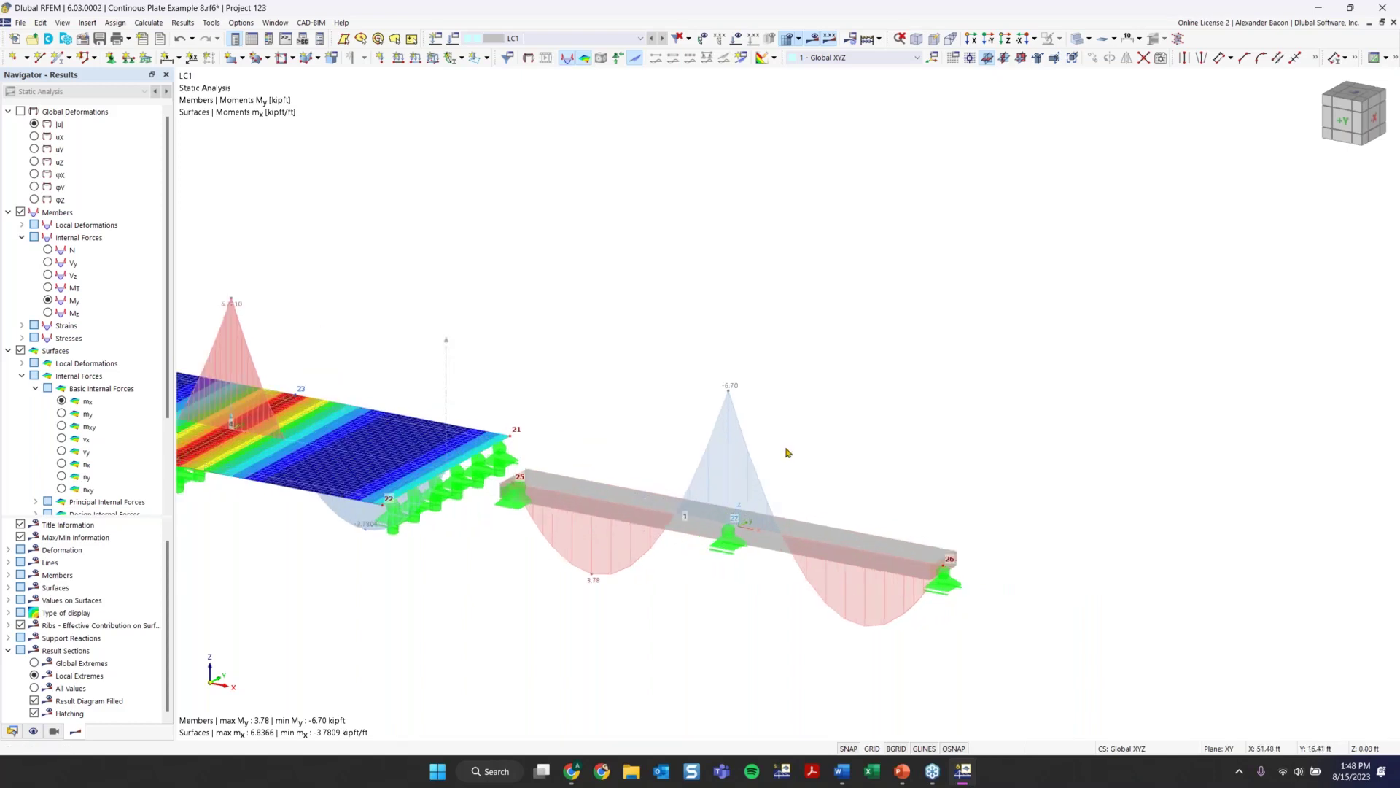
Step: Deactivate the shear stiffness of the beam's R_M1 40/12 section, accept deleting the results, and recalculate
double_click(624, 505)
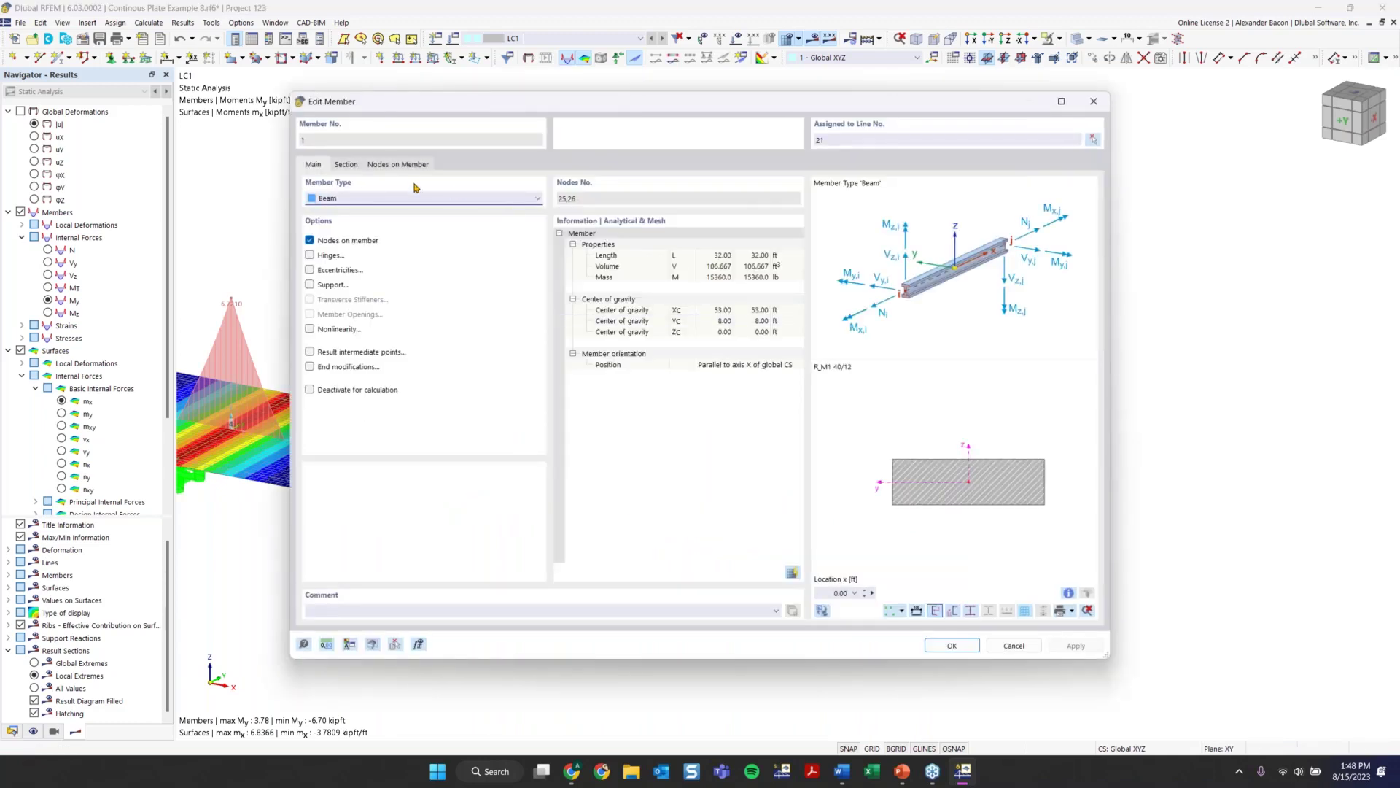
click(345, 165)
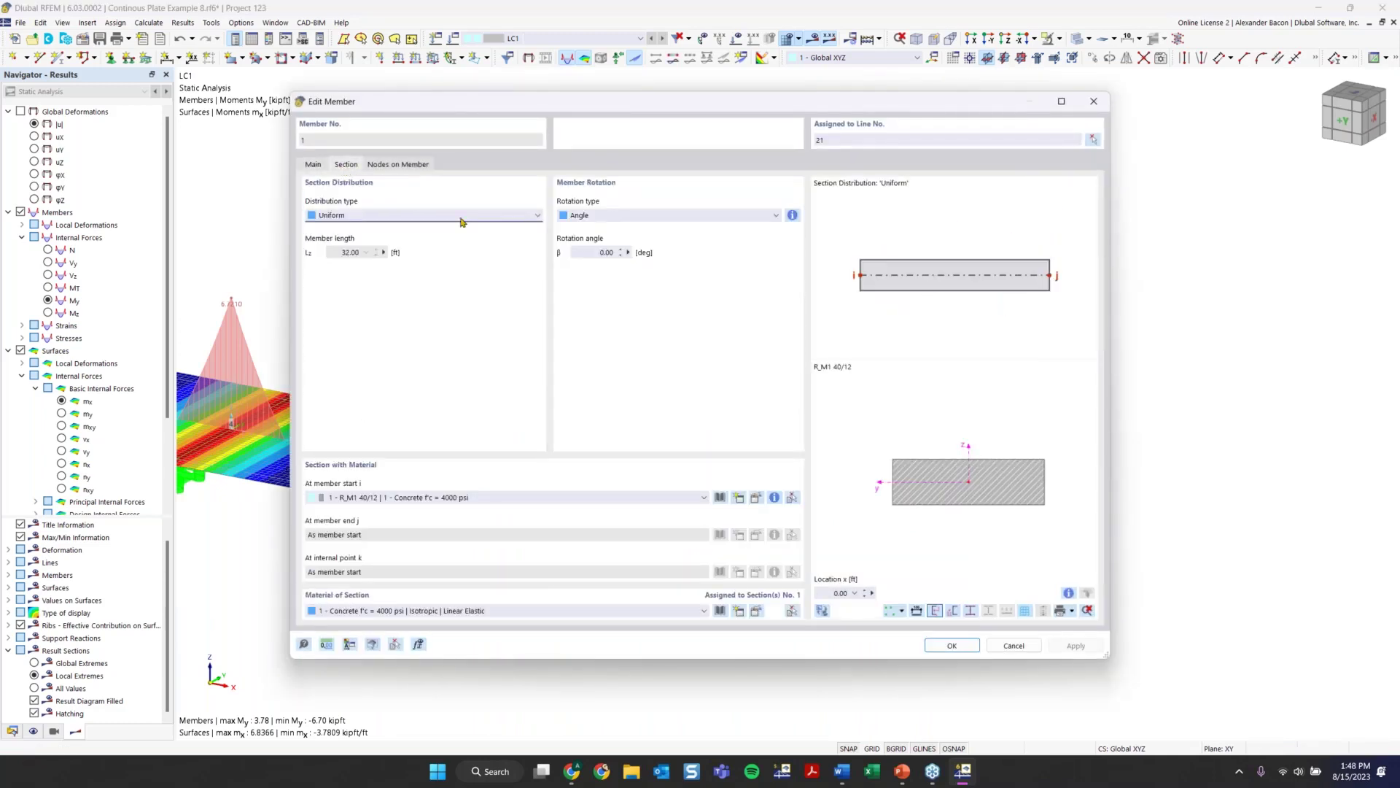
click(755, 498)
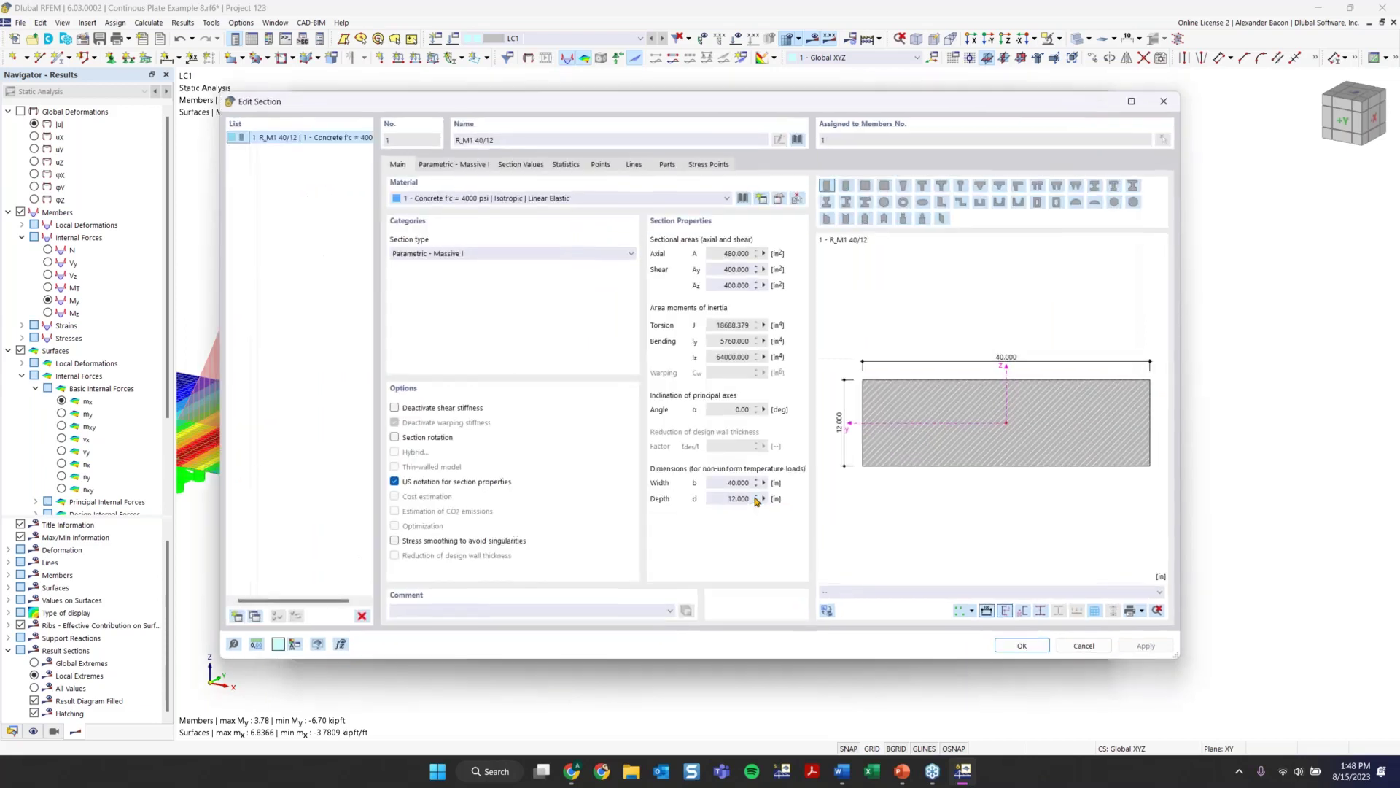
click(419, 411)
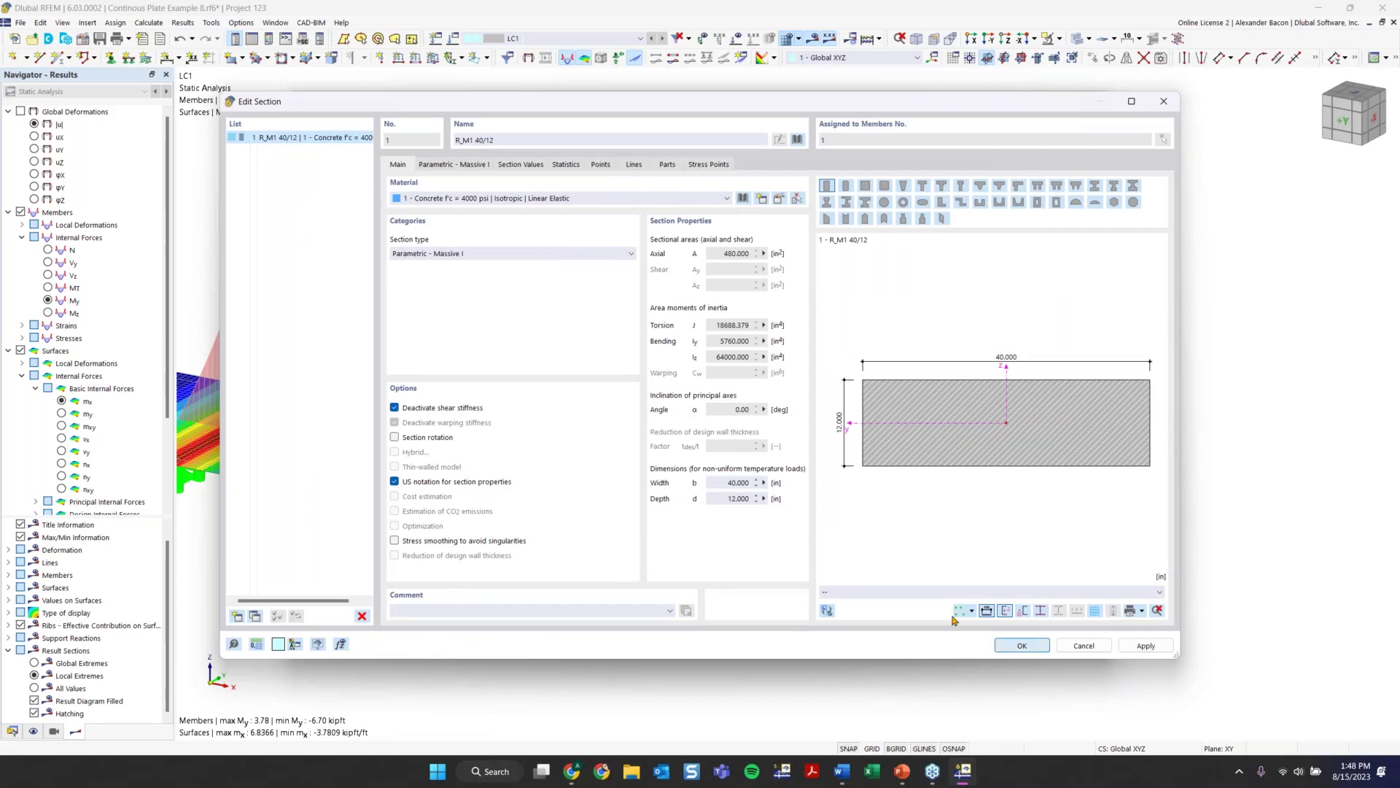
click(1022, 646)
click(758, 443)
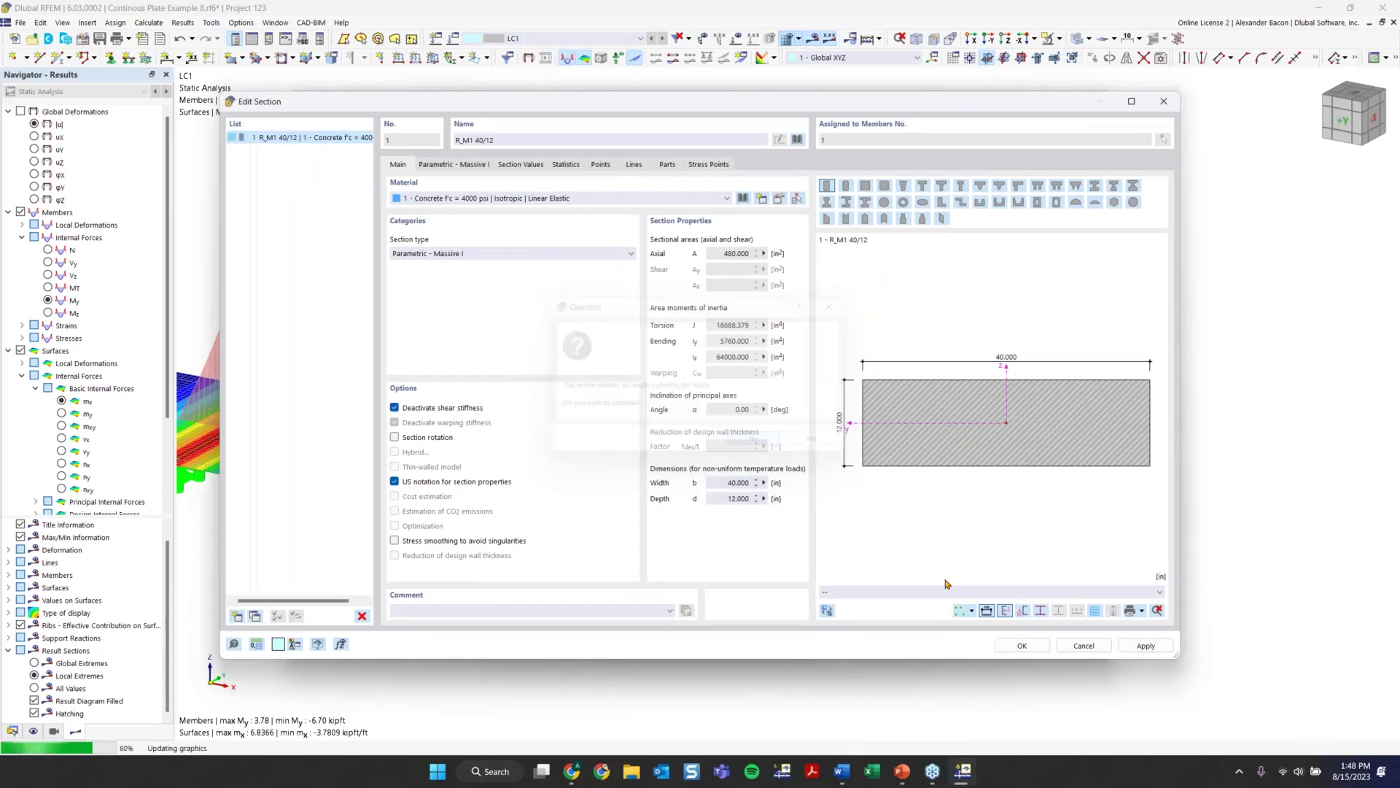
click(953, 645)
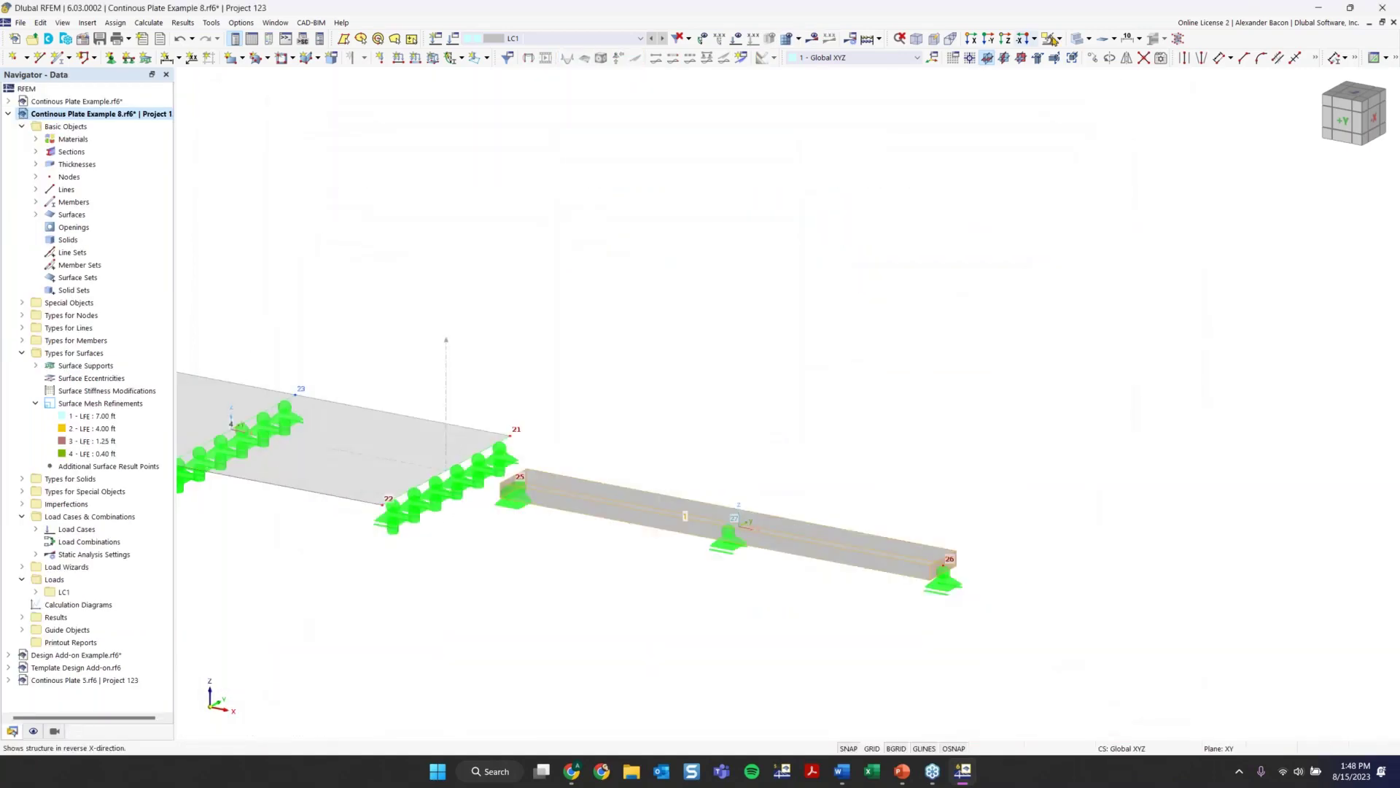
click(809, 42)
click(759, 442)
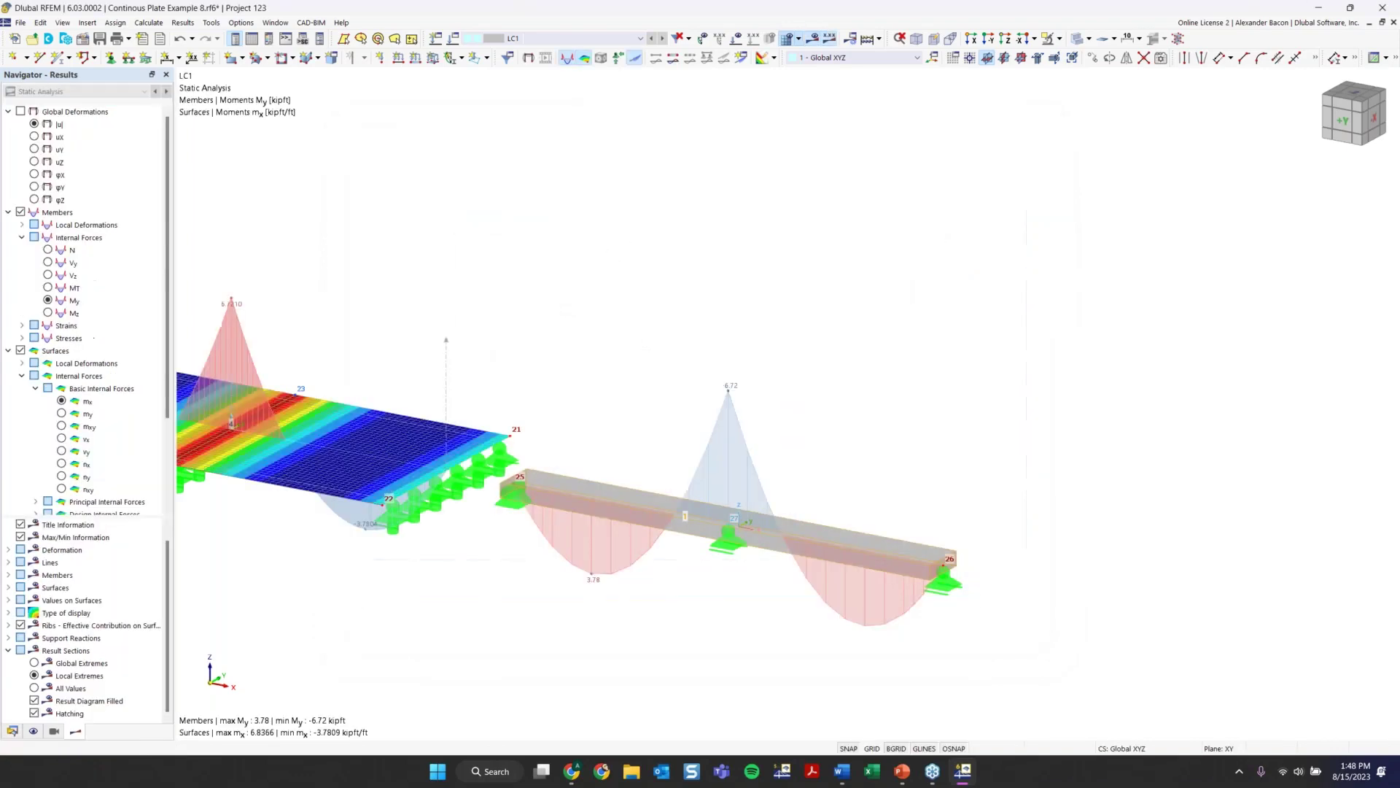
Step: Compare the finest-meshed plate's mx diagram with the beam's My diagram from the +Y side, and switch to Word
middle_drag(227, 323, 444, 333)
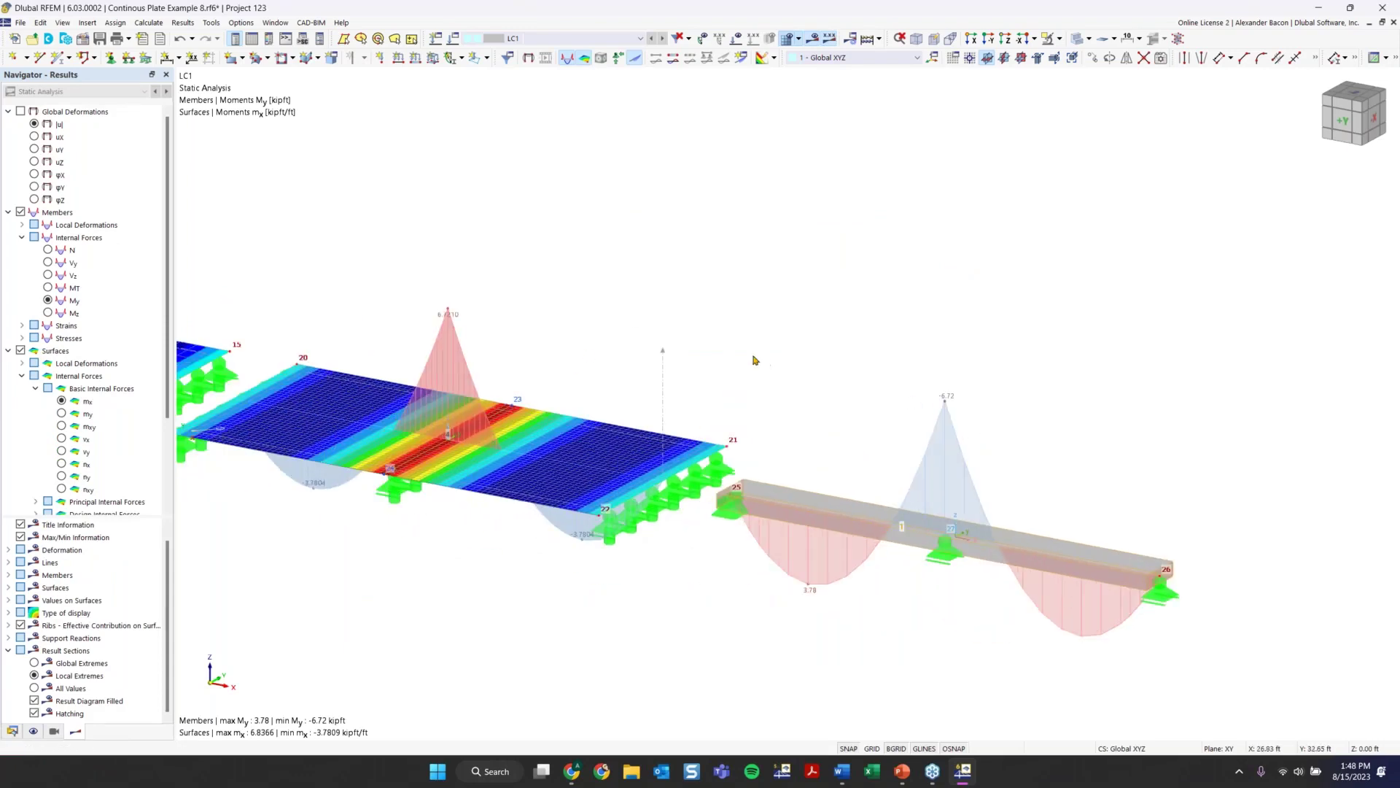
ctrl+middle_drag(754, 360, 820, 319)
middle_drag(675, 388, 751, 436)
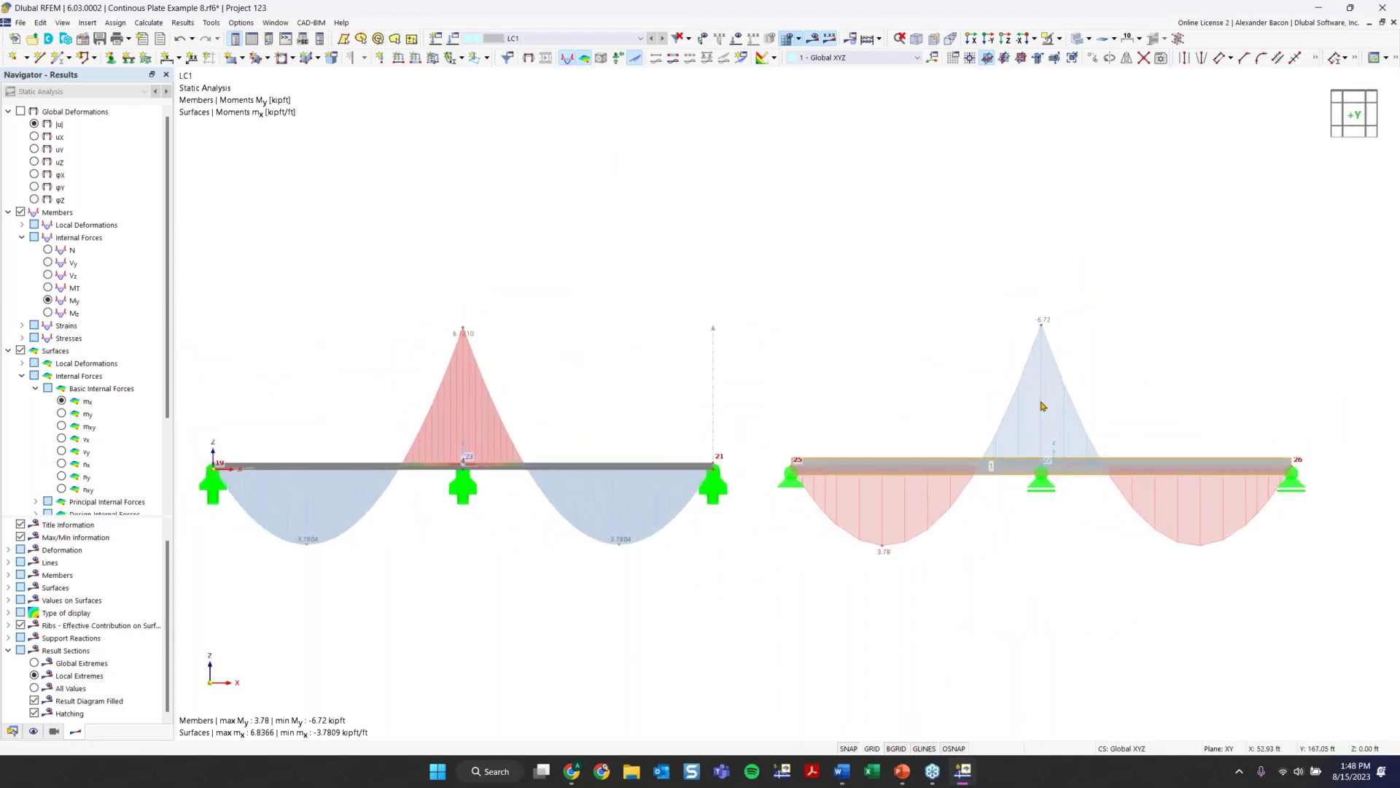
click(841, 771)
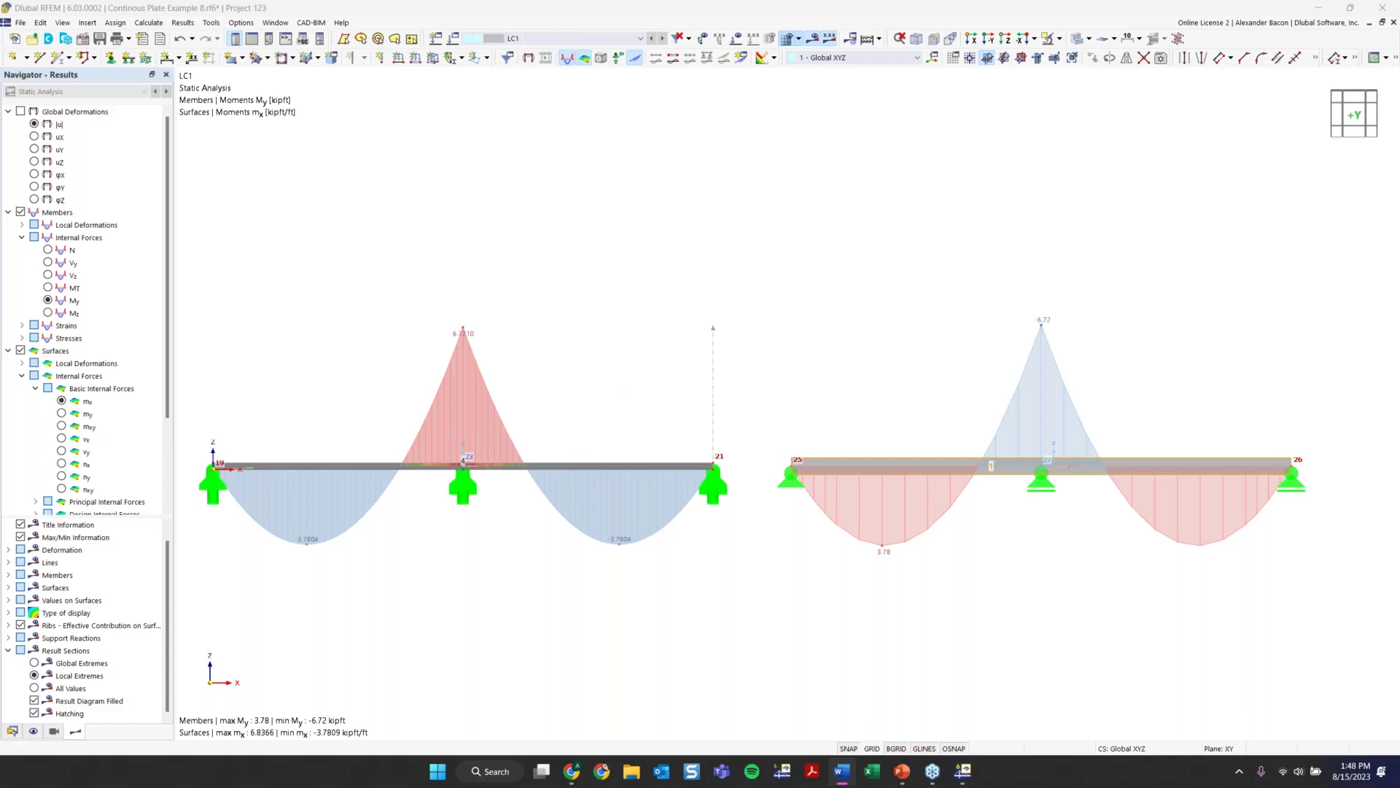
Step: Show the results tables below the model with more height, and review LC1's overview of loads, support forces, and maximum deformations
scroll(642, 365, down, 3)
middle_drag(660, 322, 845, 388)
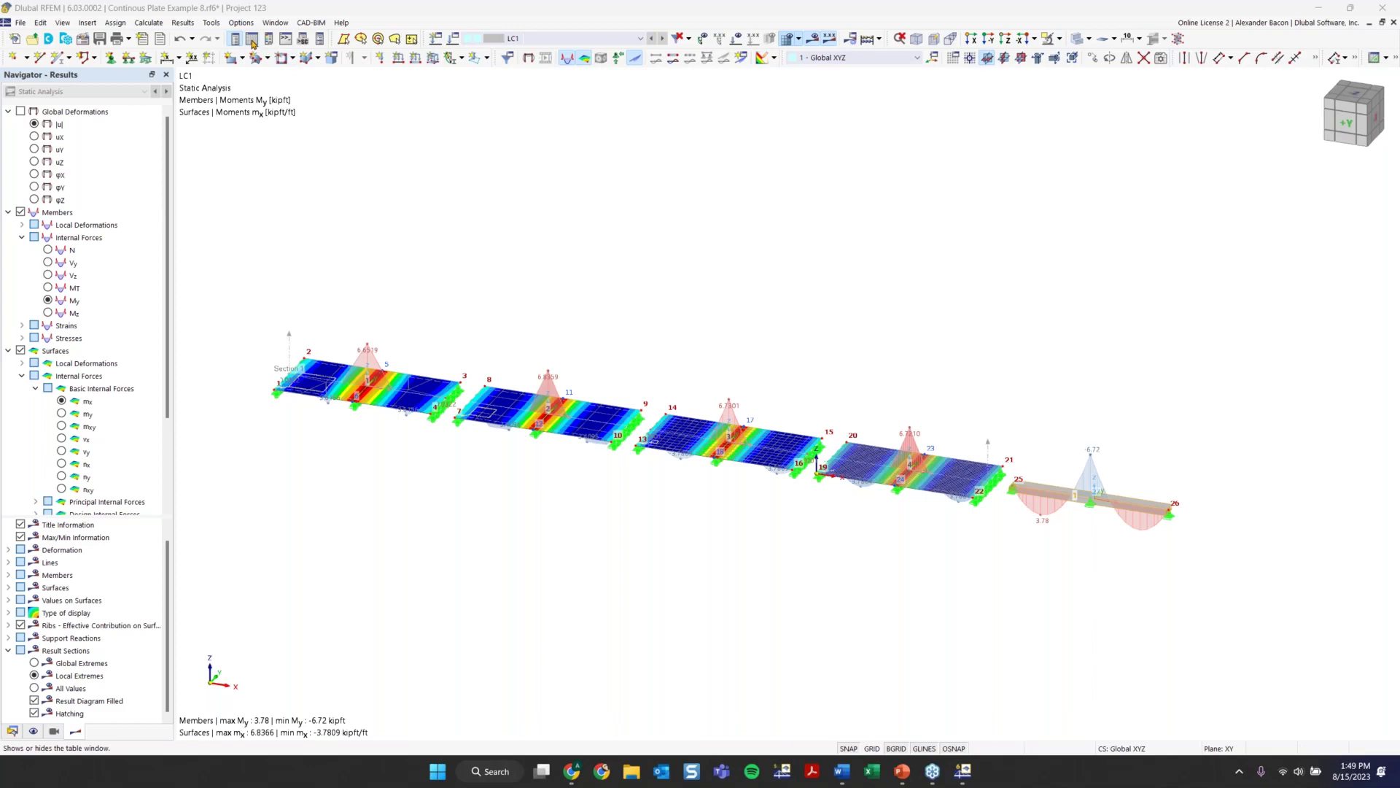
click(252, 40)
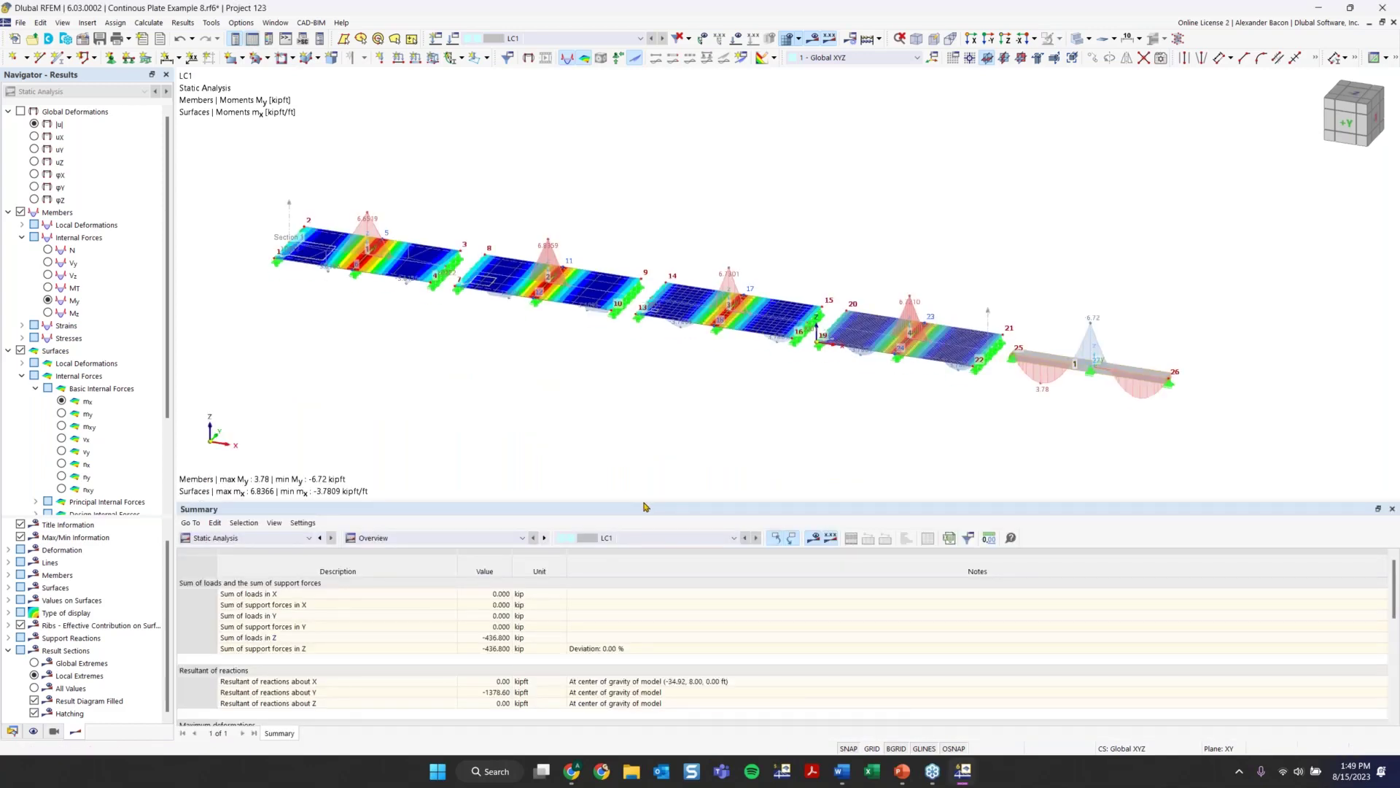
drag(644, 503, 643, 468)
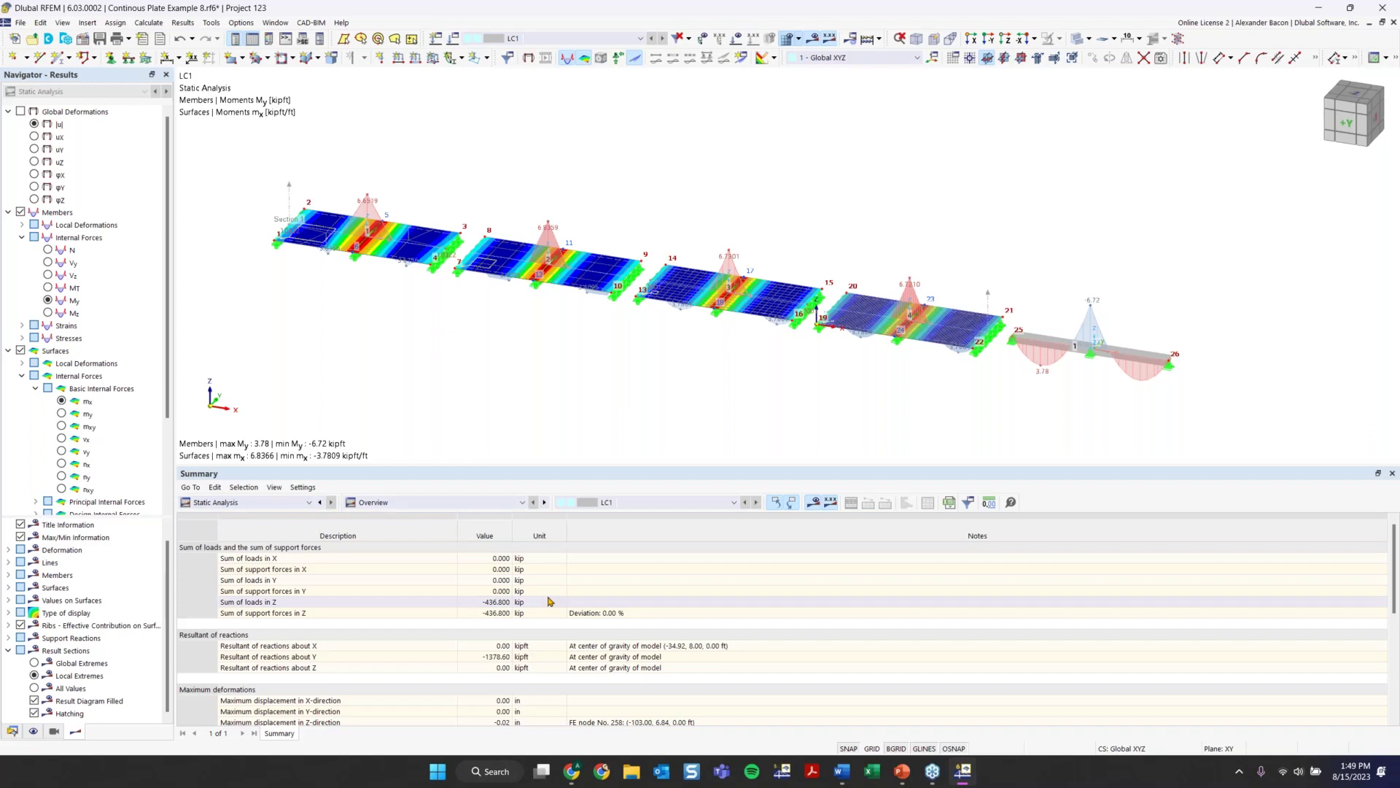
scroll(549, 601, down, 2)
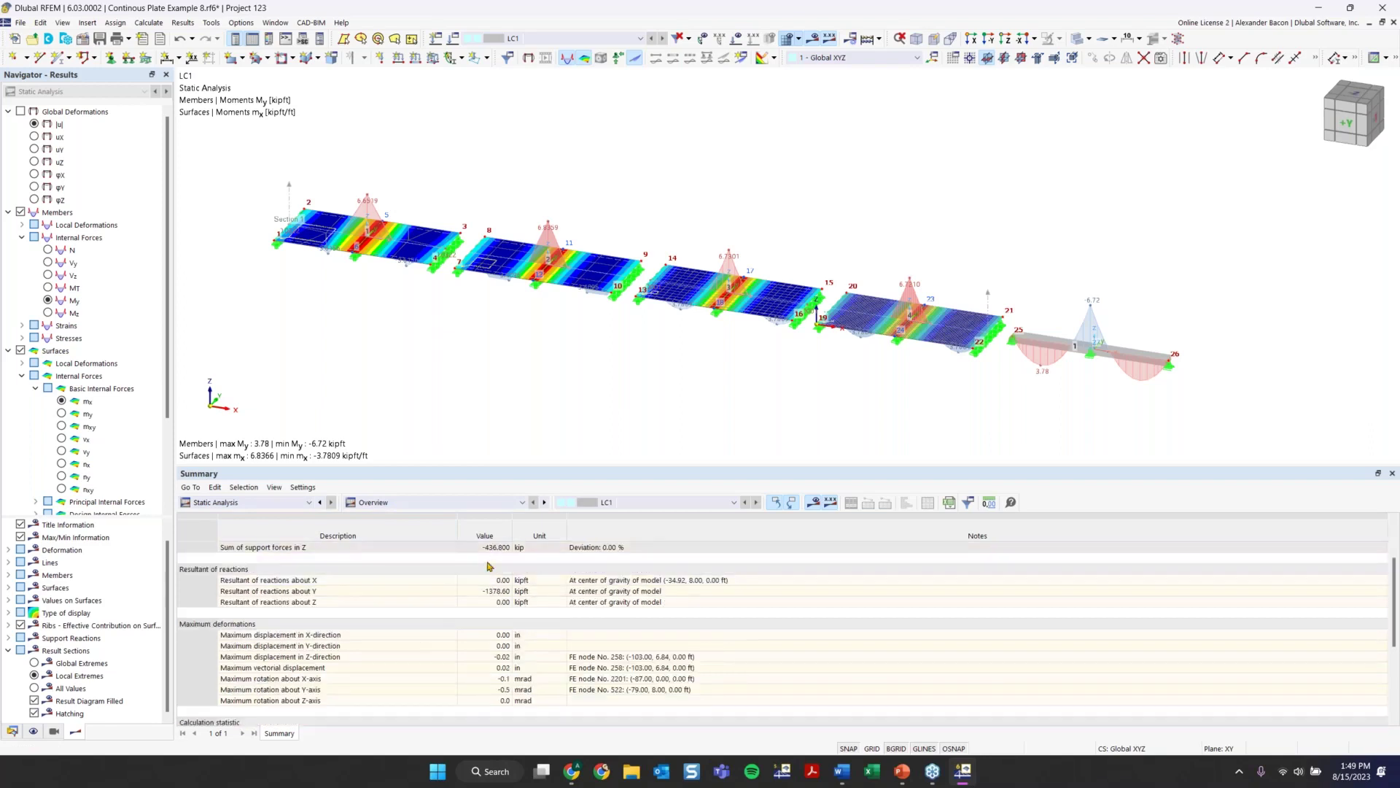
scroll(453, 632, down, 1)
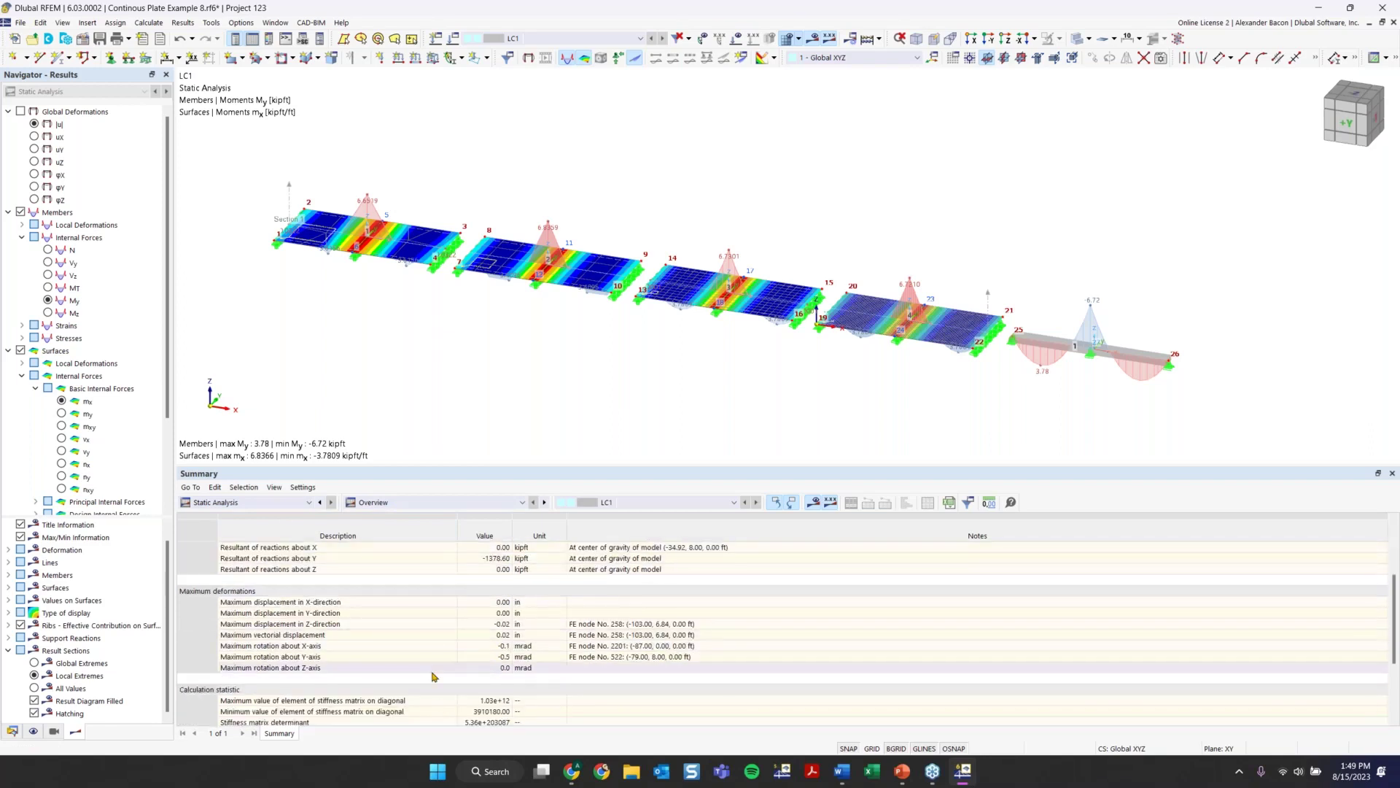
scroll(435, 667, up, 3)
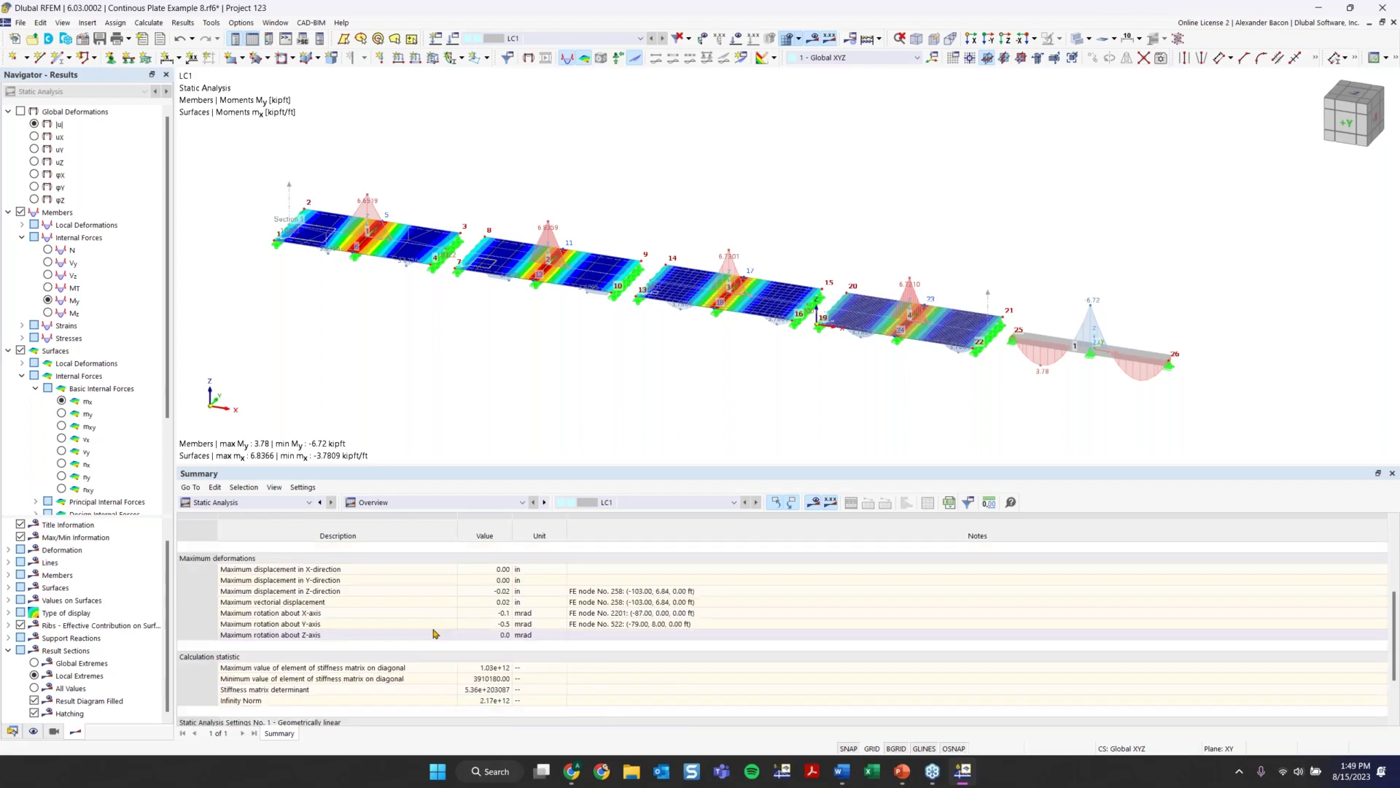
Step: List the static analysis results by member, and isolate the beam with its supports in the model view
click(398, 505)
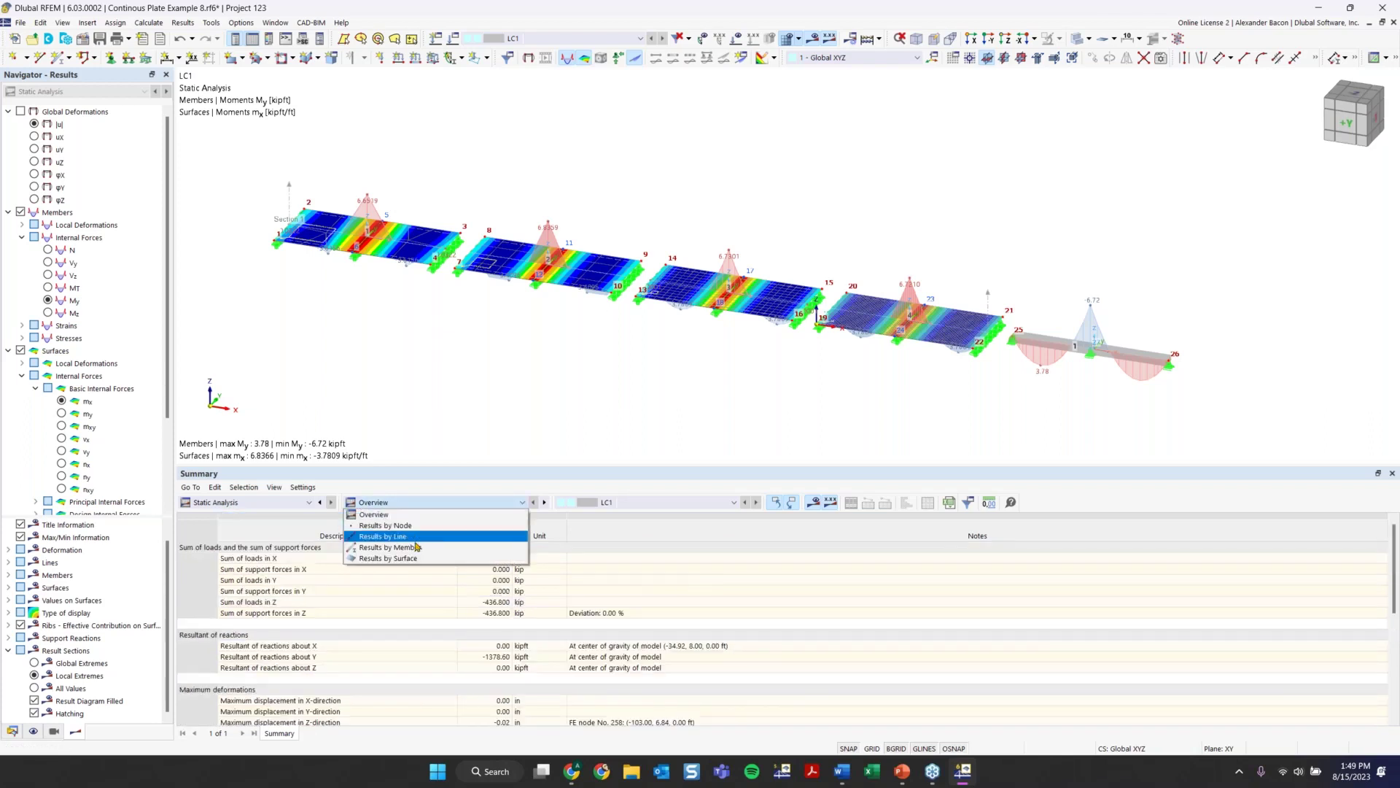
click(390, 547)
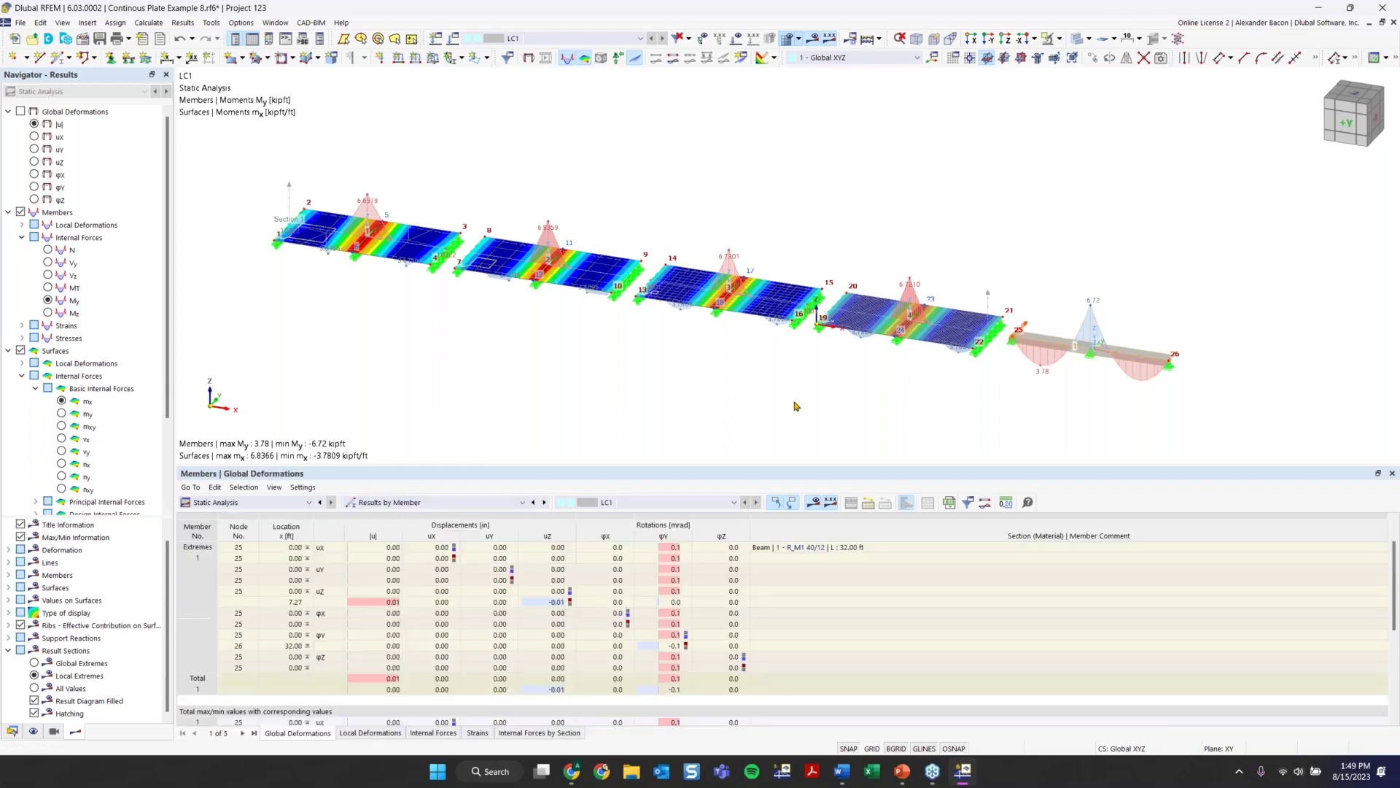
middle_drag(1003, 427, 591, 355)
right_click(590, 354)
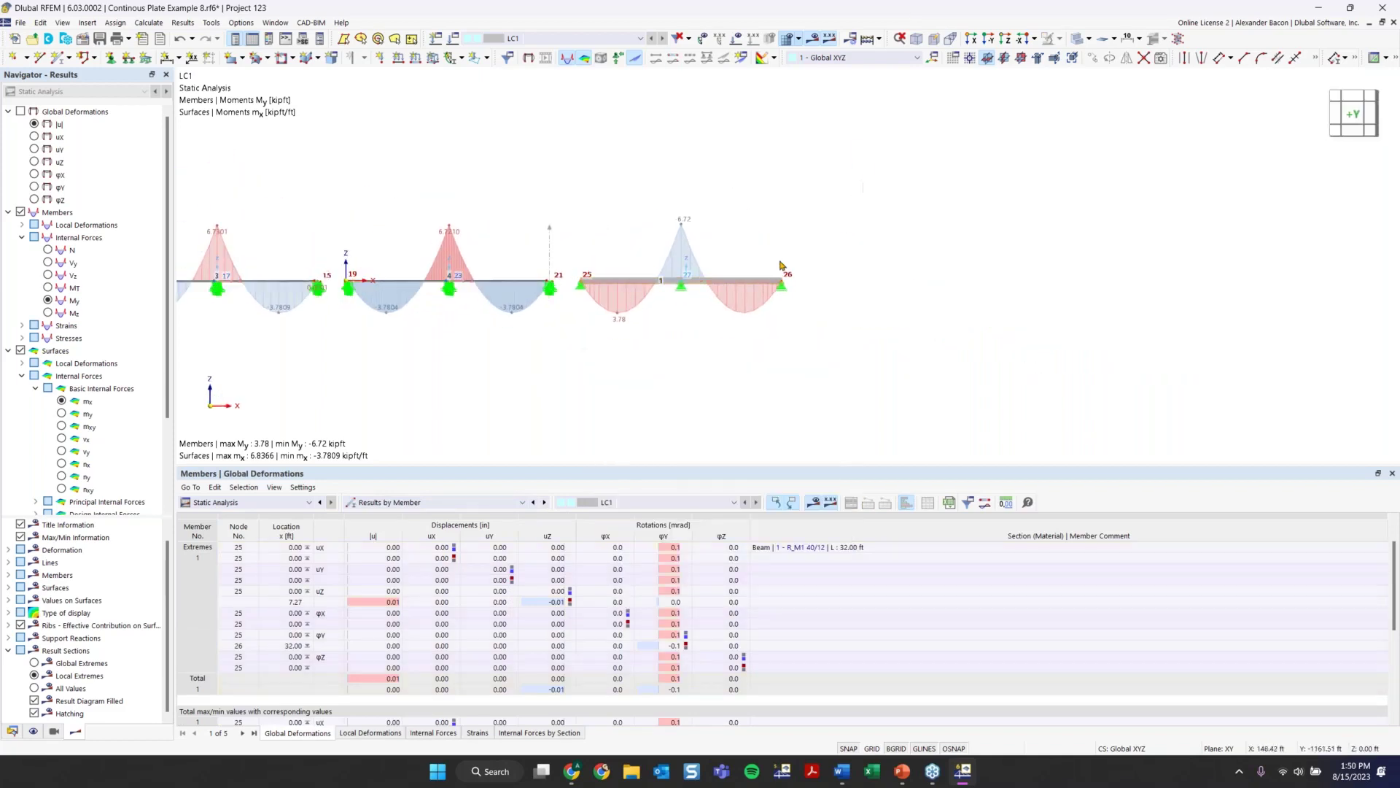
drag(863, 183, 574, 370)
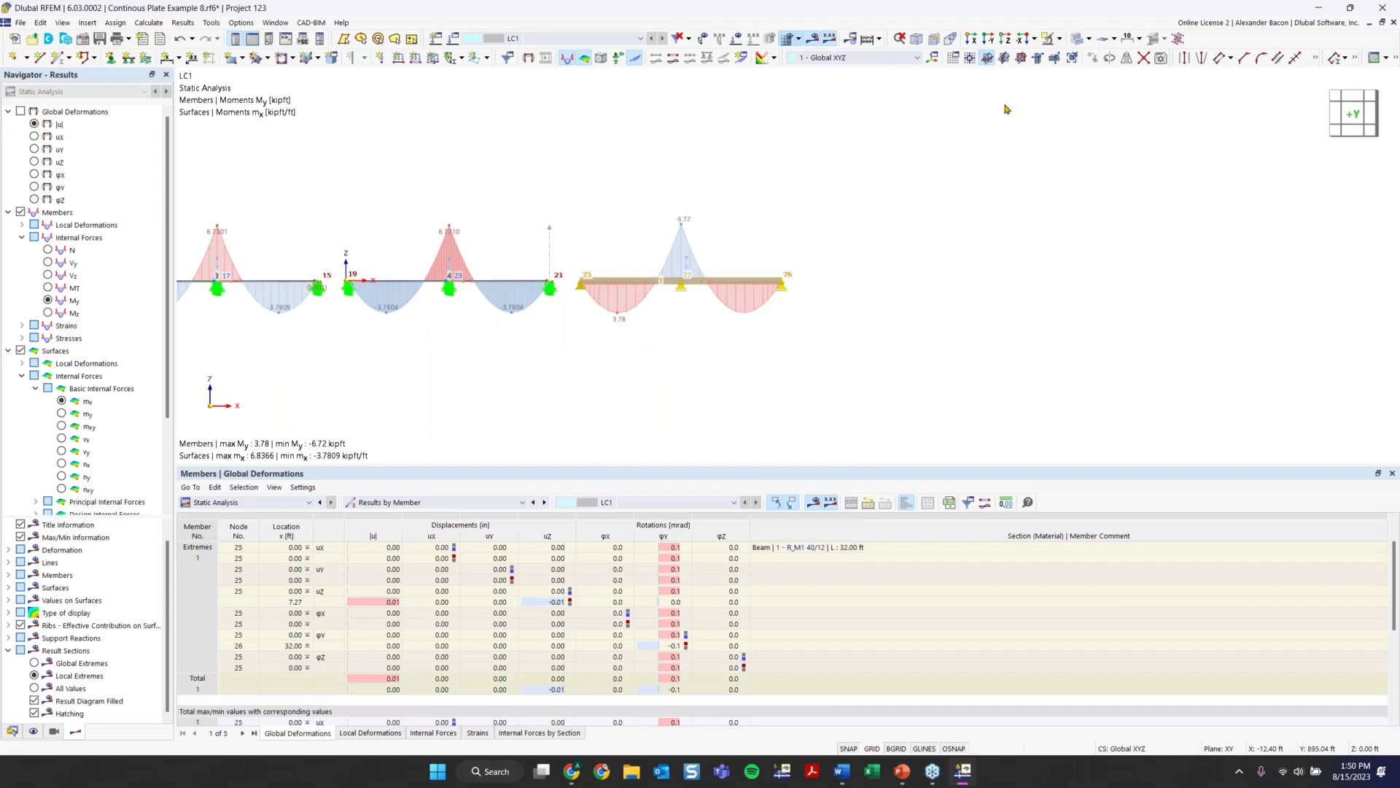
click(1049, 39)
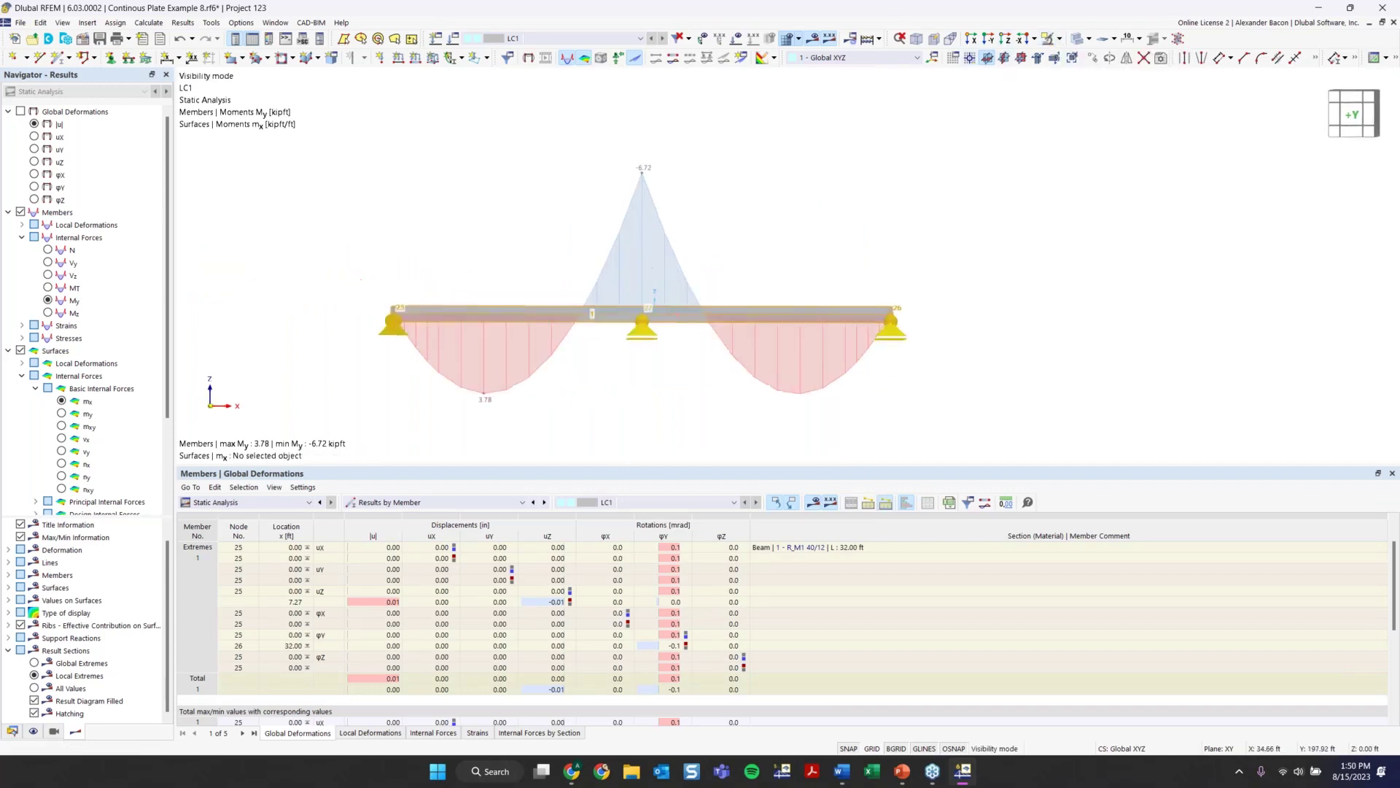
ctrl+middle_drag(733, 303, 679, 296)
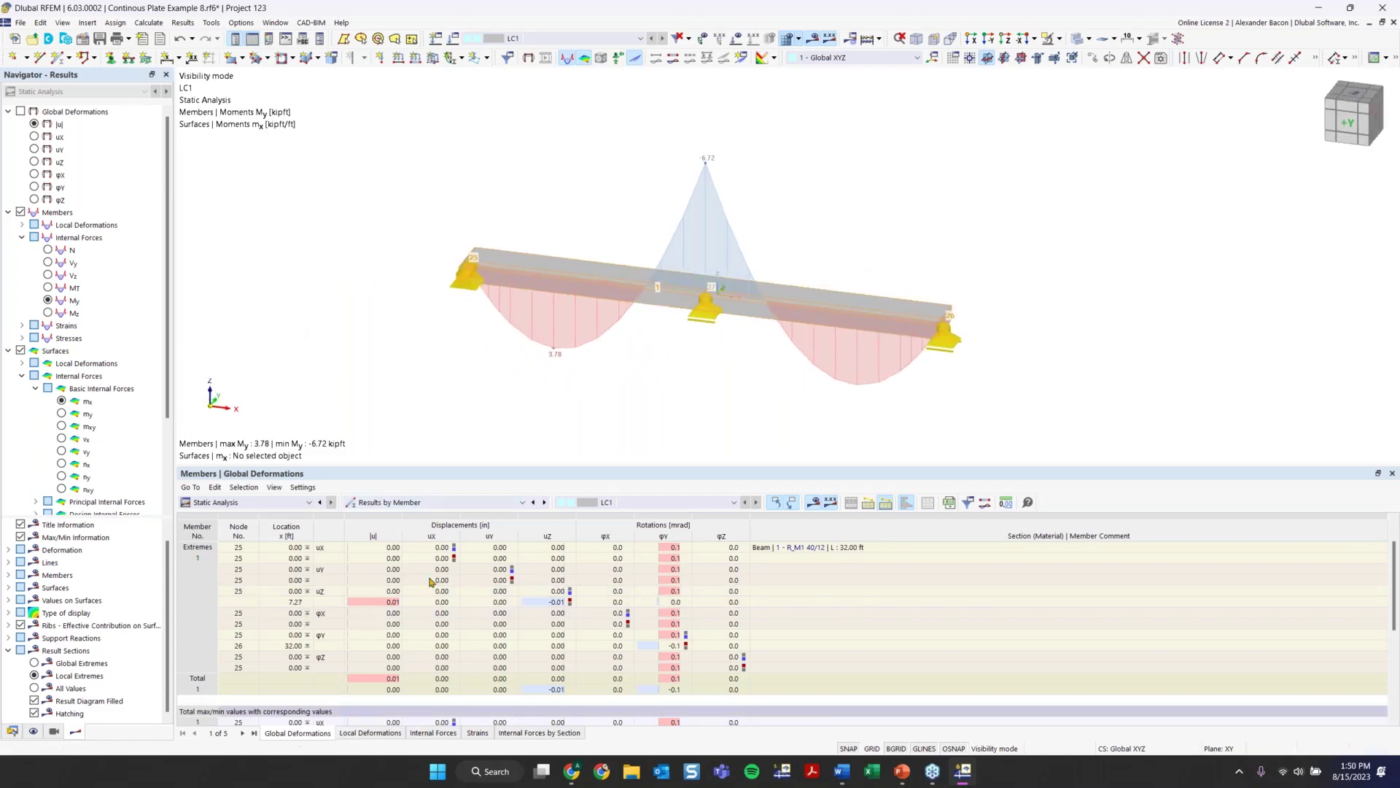
Step: Show the beam's internal forces table and export it to Excel
click(433, 733)
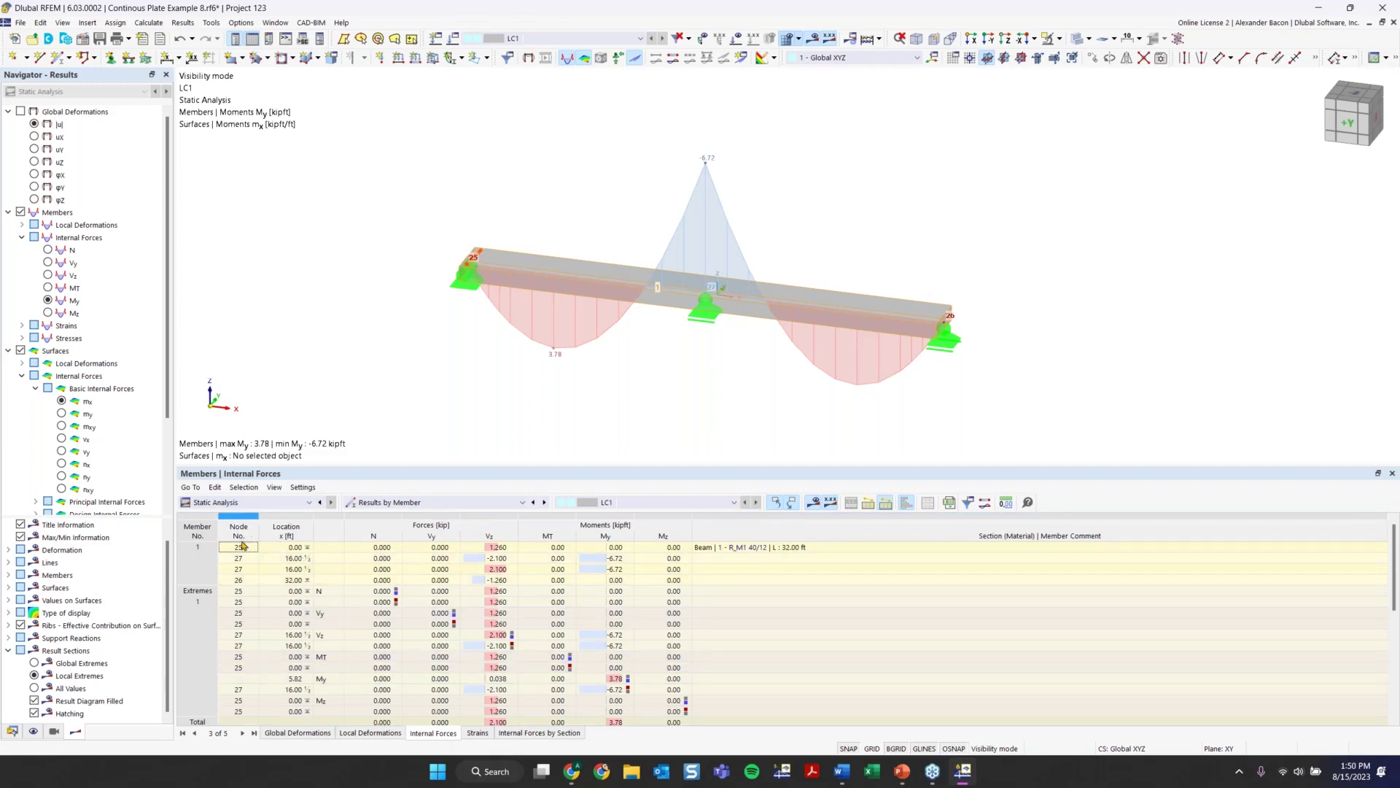
click(216, 548)
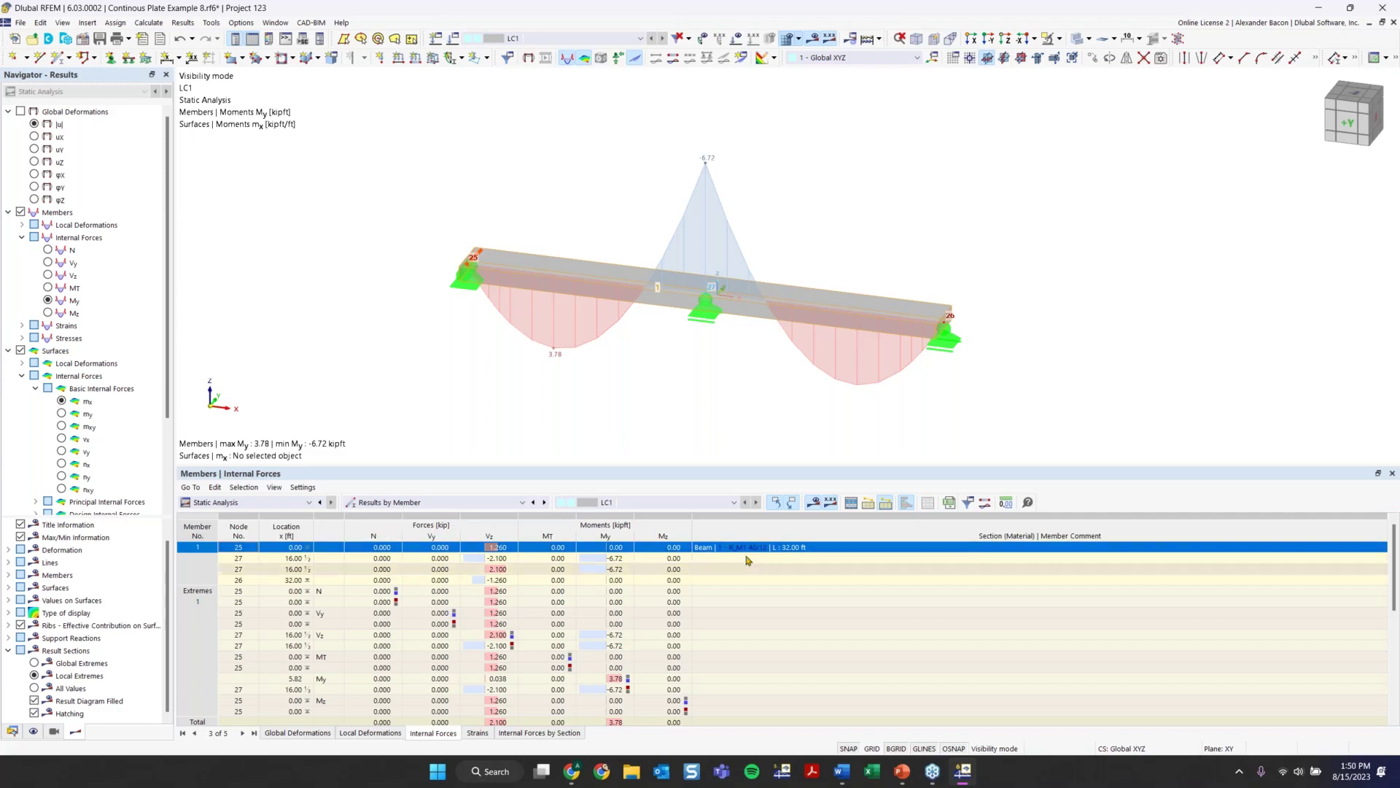
click(949, 504)
click(873, 771)
Step: Review the exported Members | Internal Forces sheet down to the total max/min values, and close the workbook without saving
scroll(747, 493, down, 4)
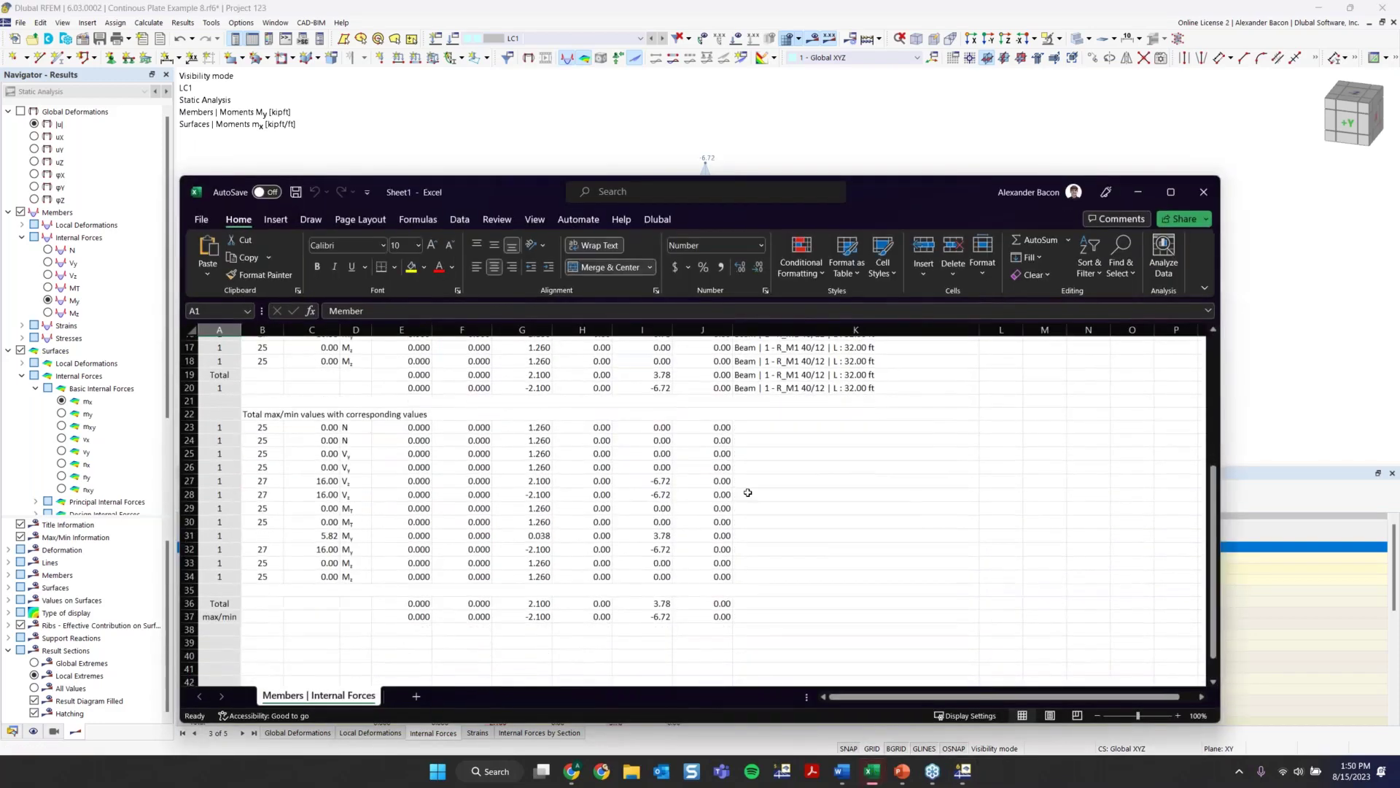
scroll(748, 493, up, 2)
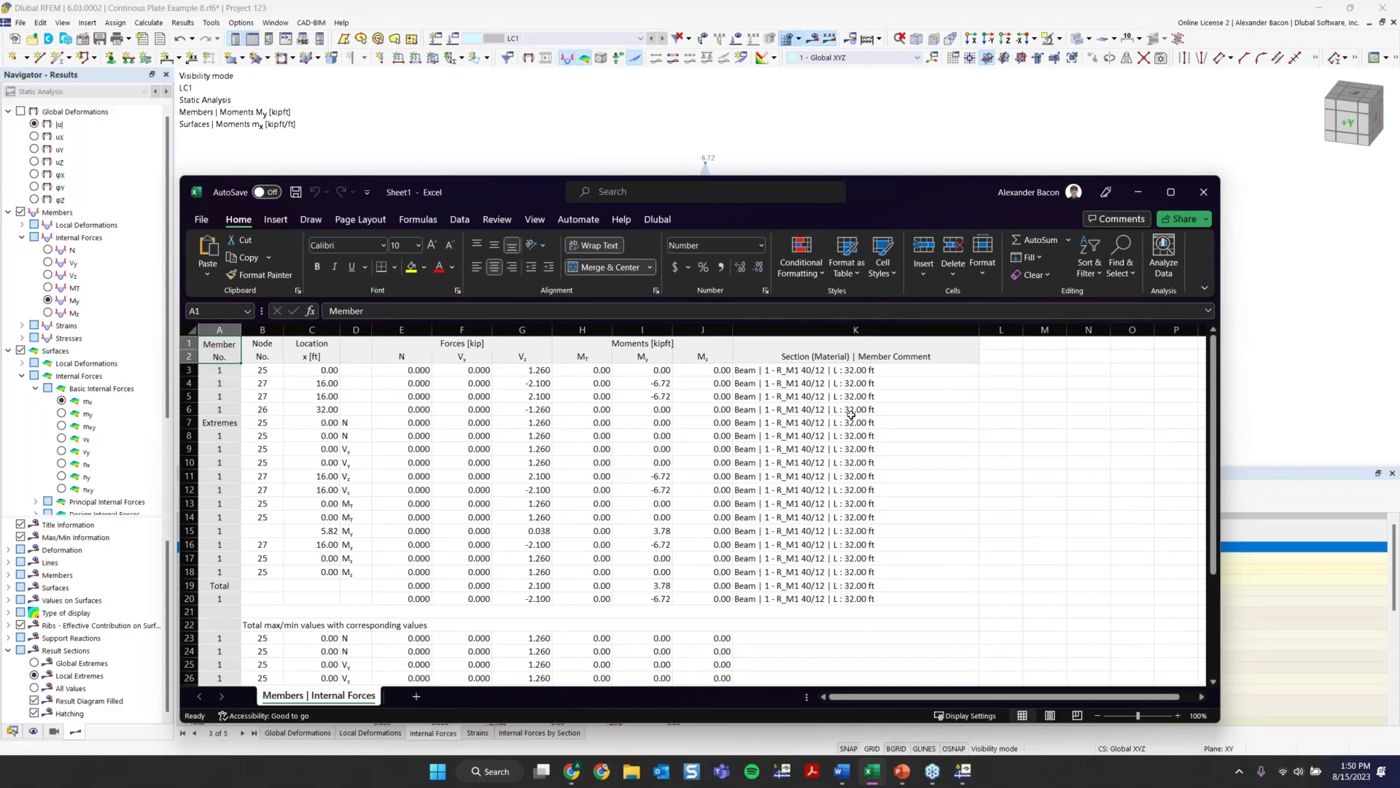
scroll(919, 451, down, 5)
scroll(919, 451, down, 2)
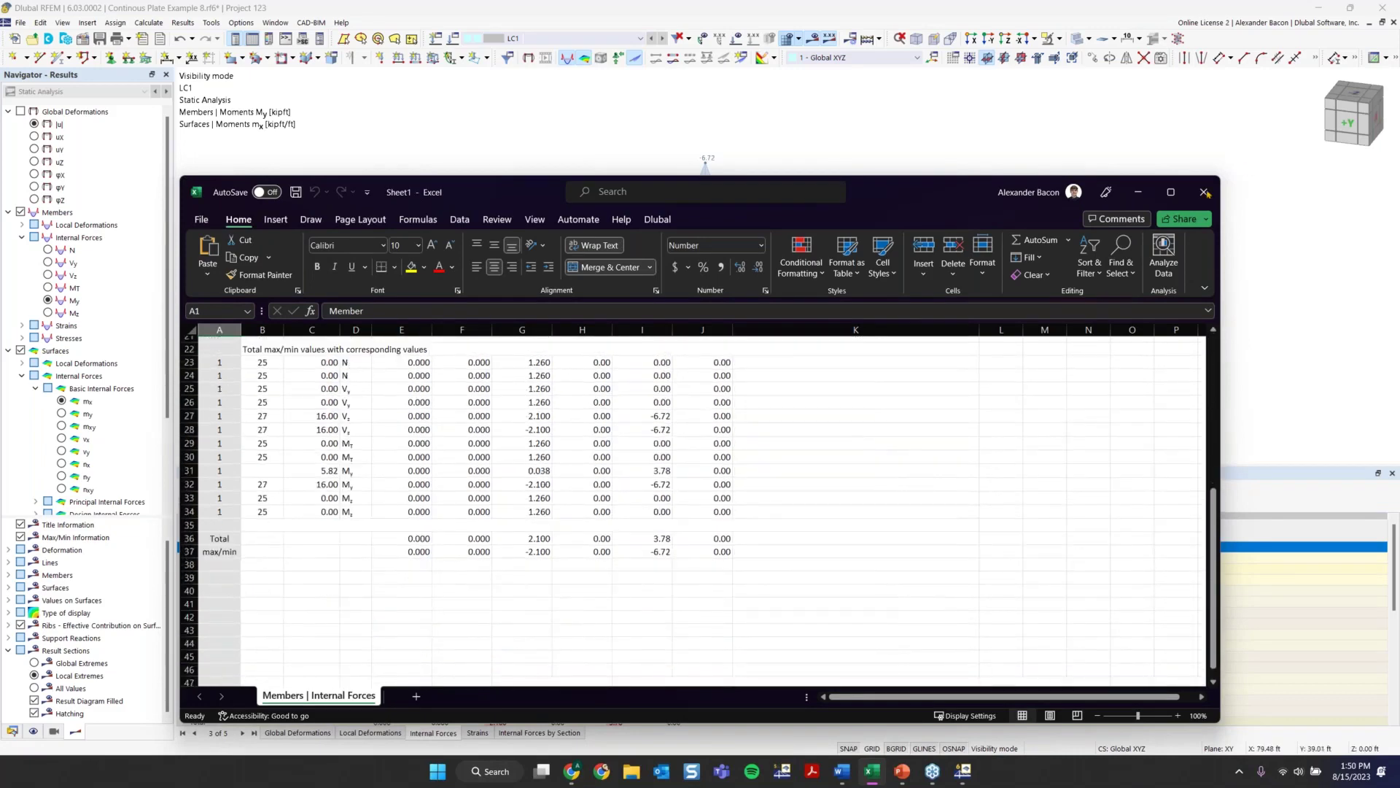
click(1204, 192)
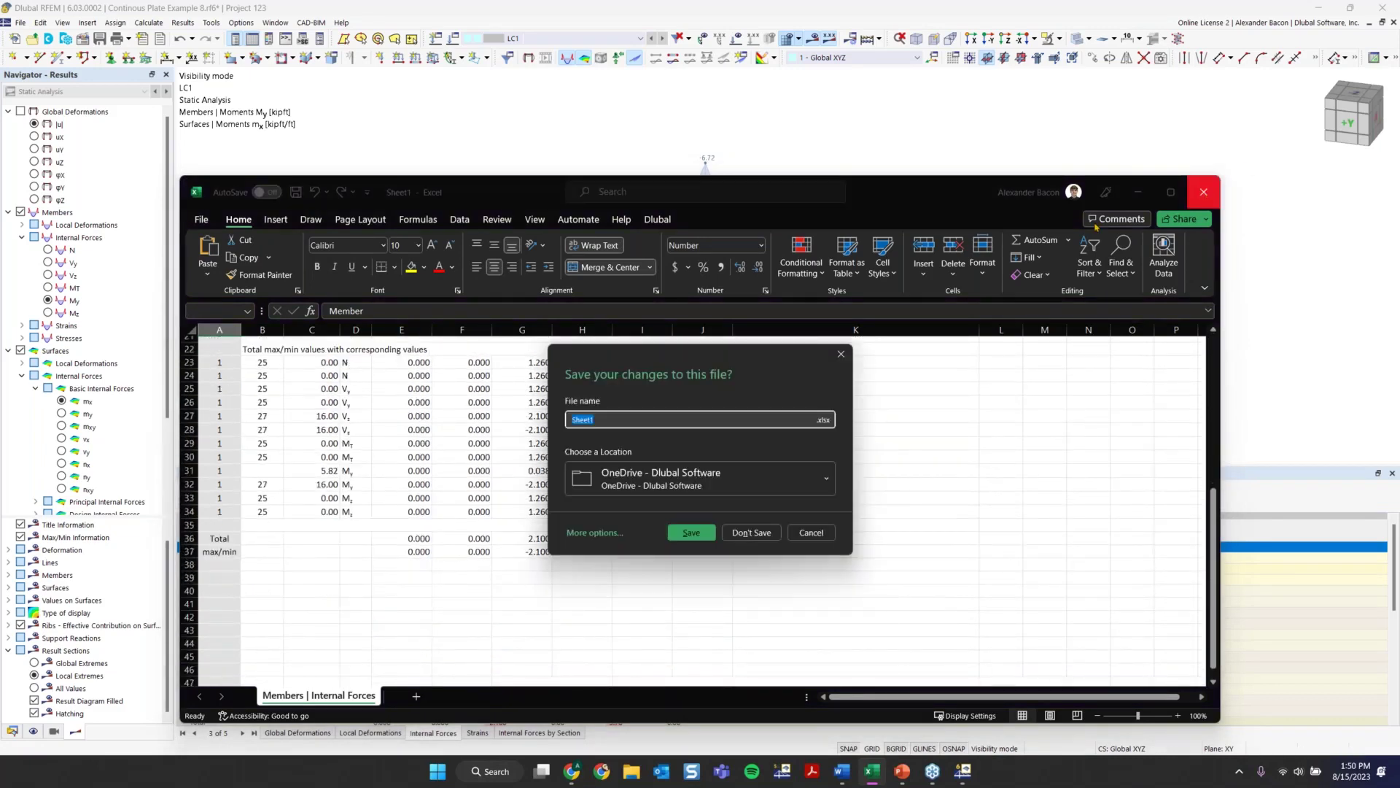
click(751, 533)
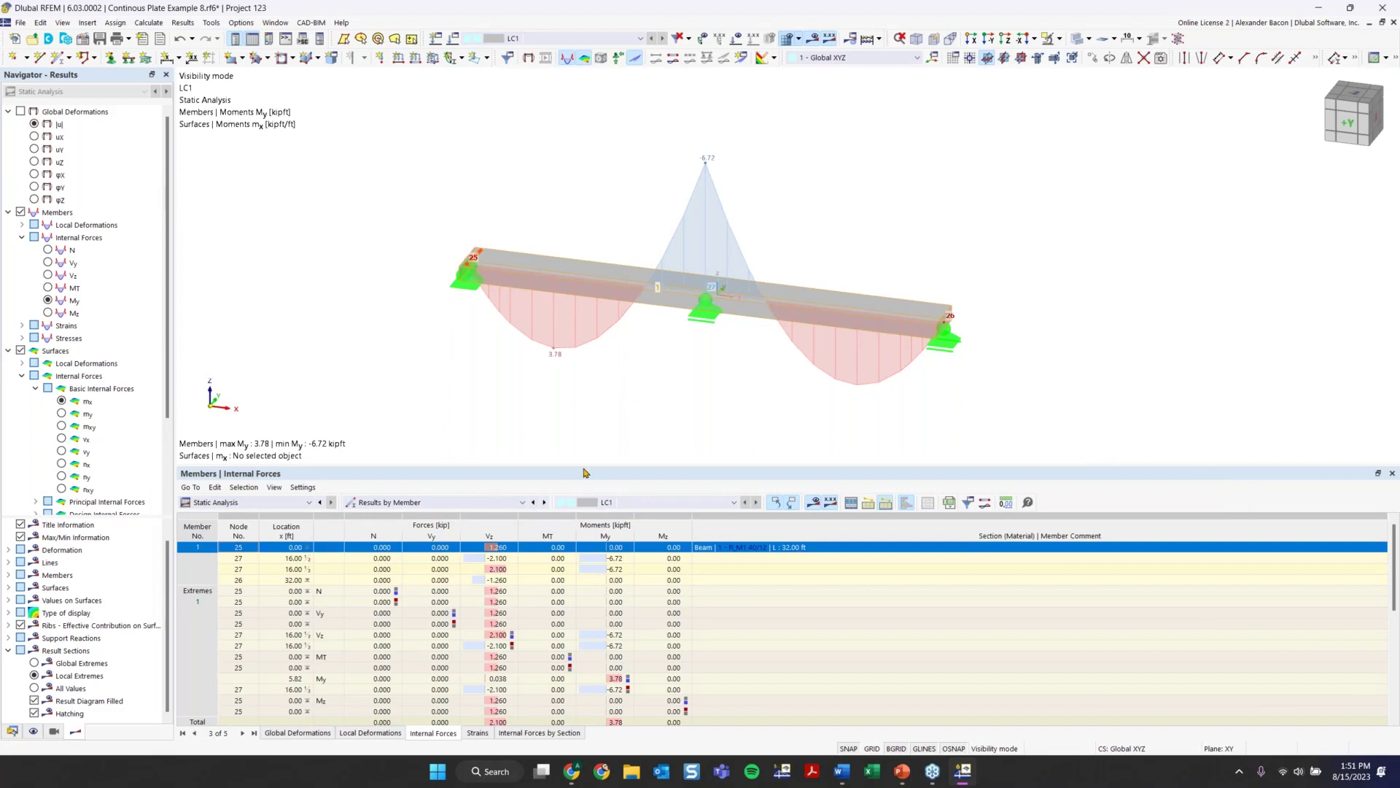
Step: Check the available table and result categories, and show the beam's global deformations table
click(227, 502)
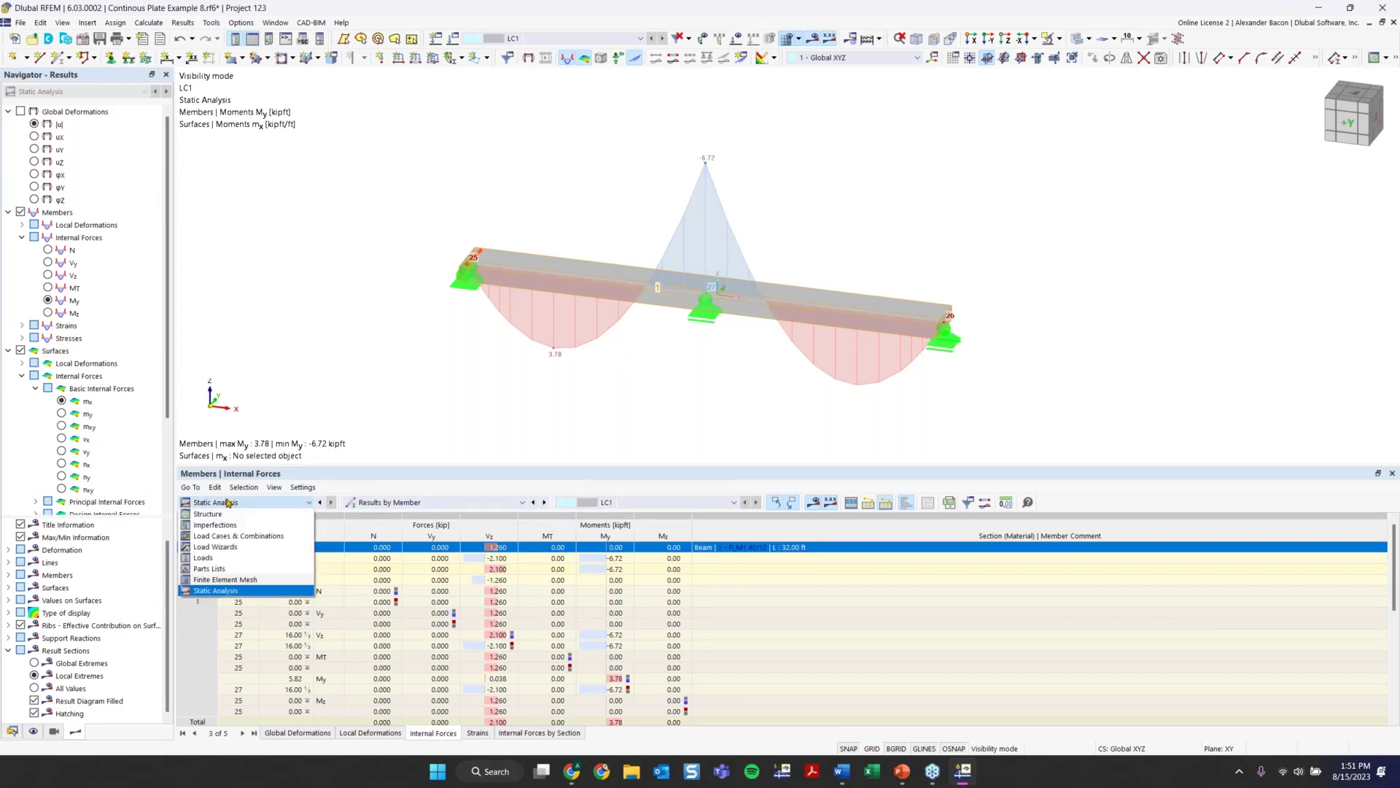
click(228, 503)
click(227, 502)
click(222, 514)
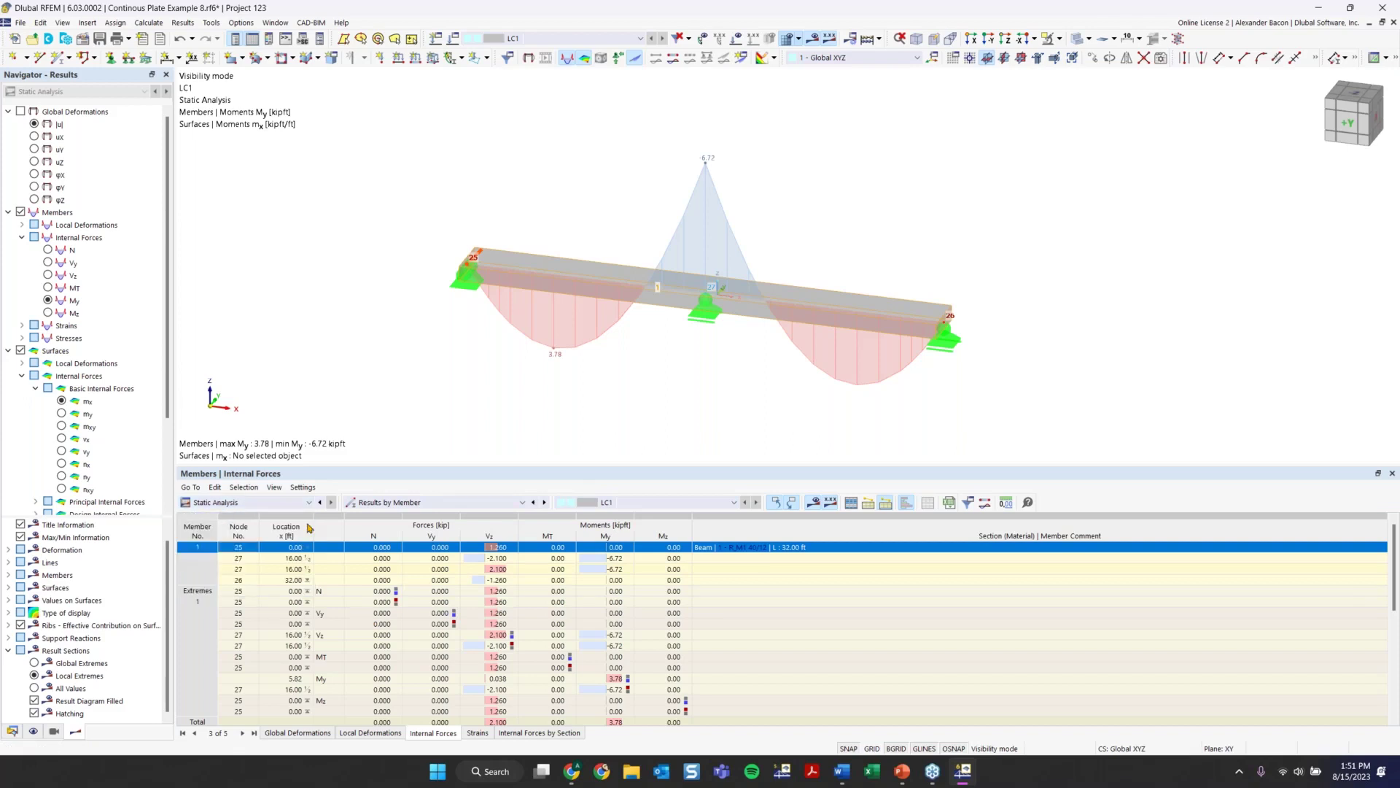
click(411, 503)
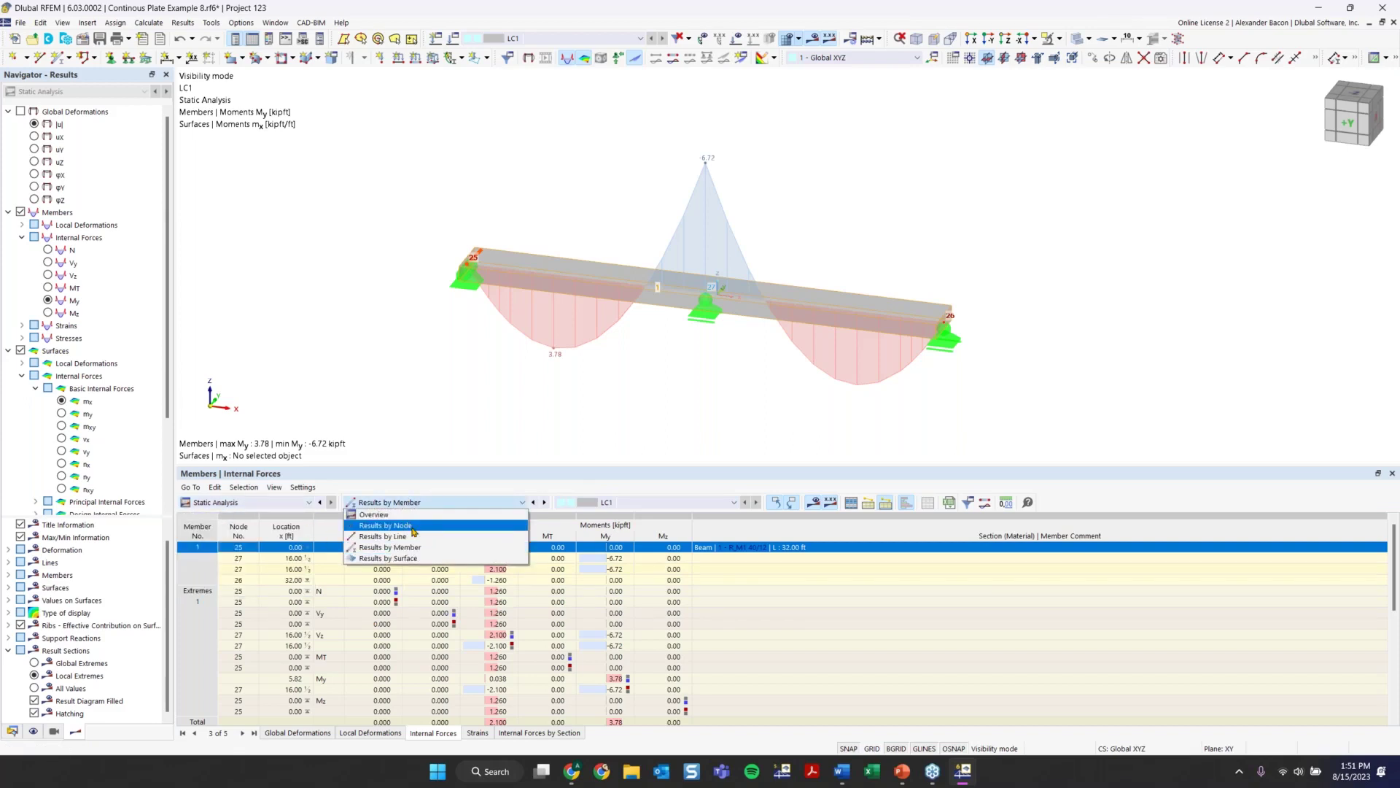
click(405, 505)
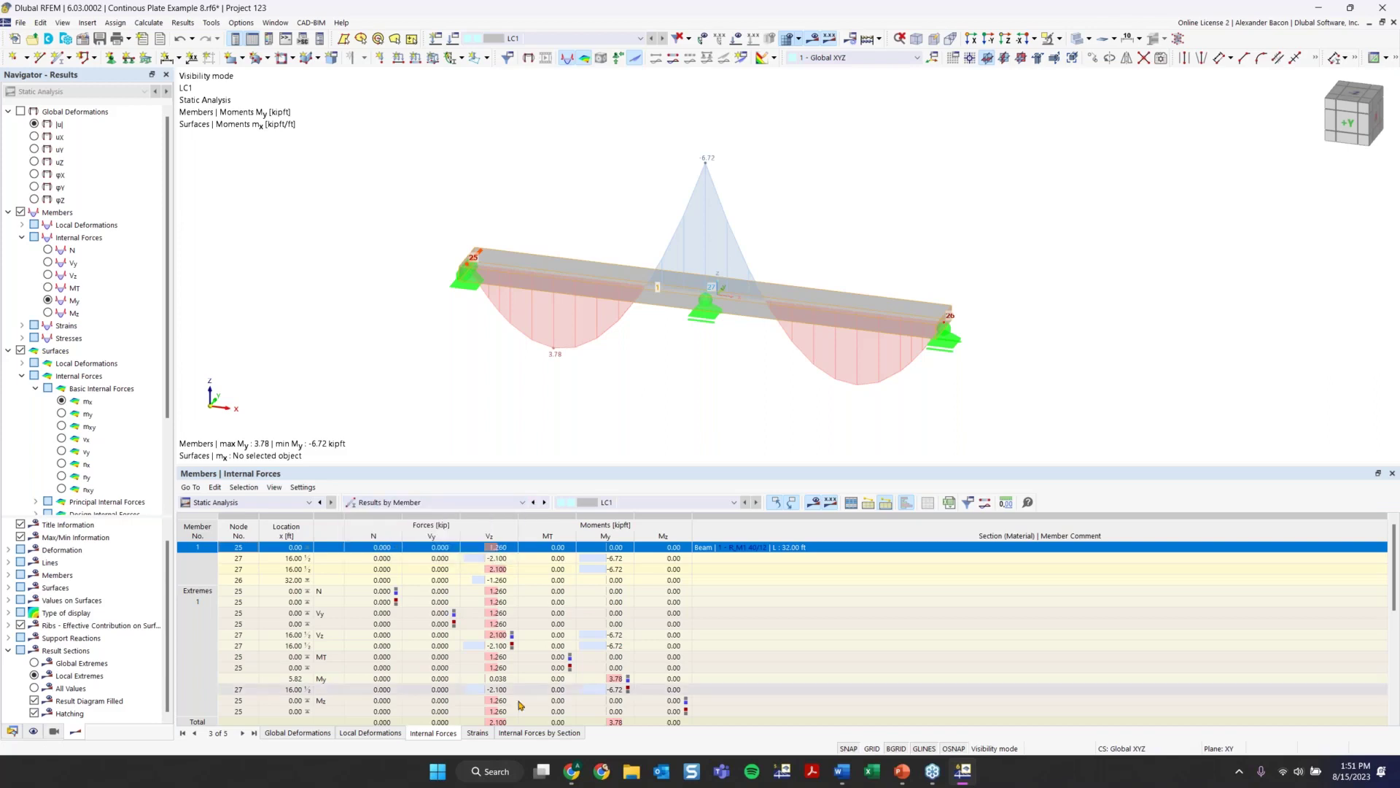
click(302, 734)
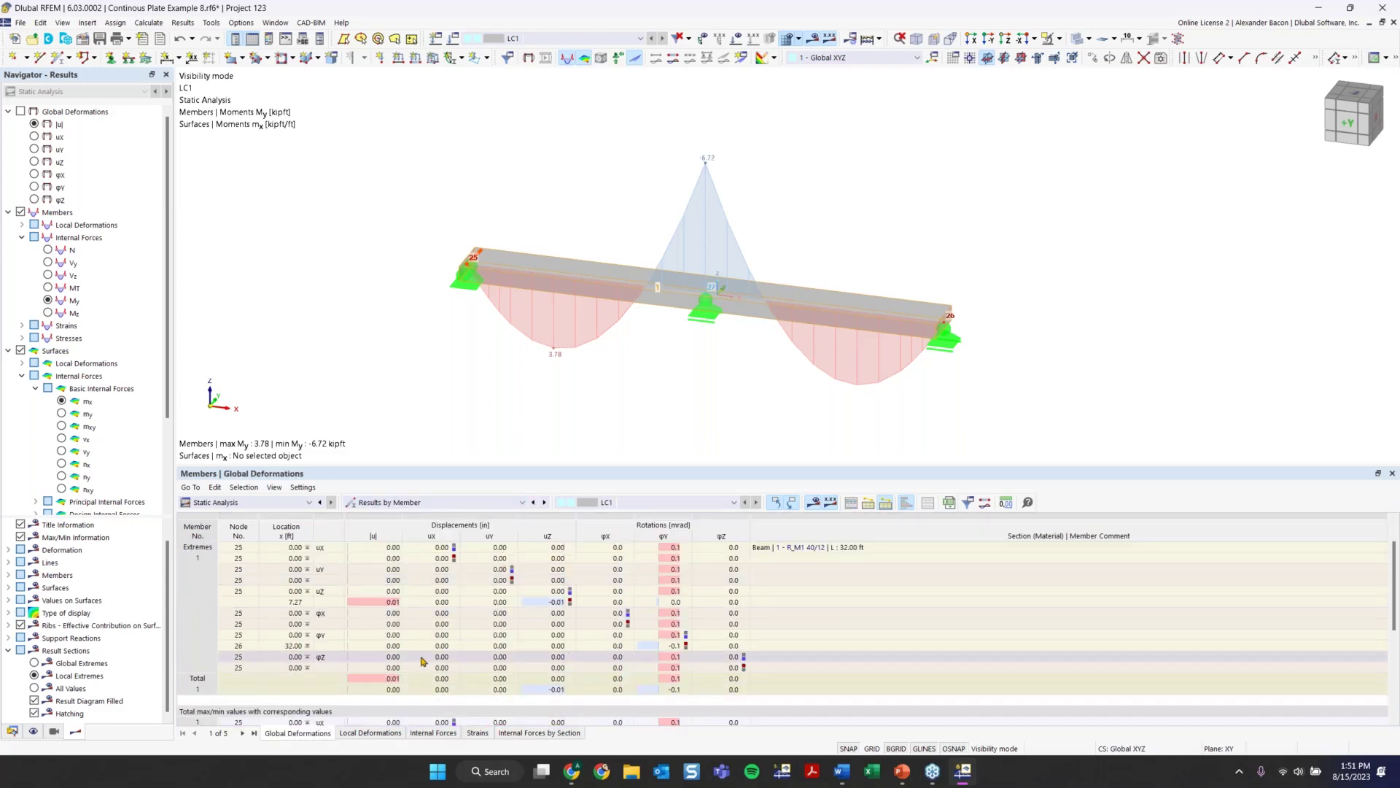
scroll(139, 403, down, 3)
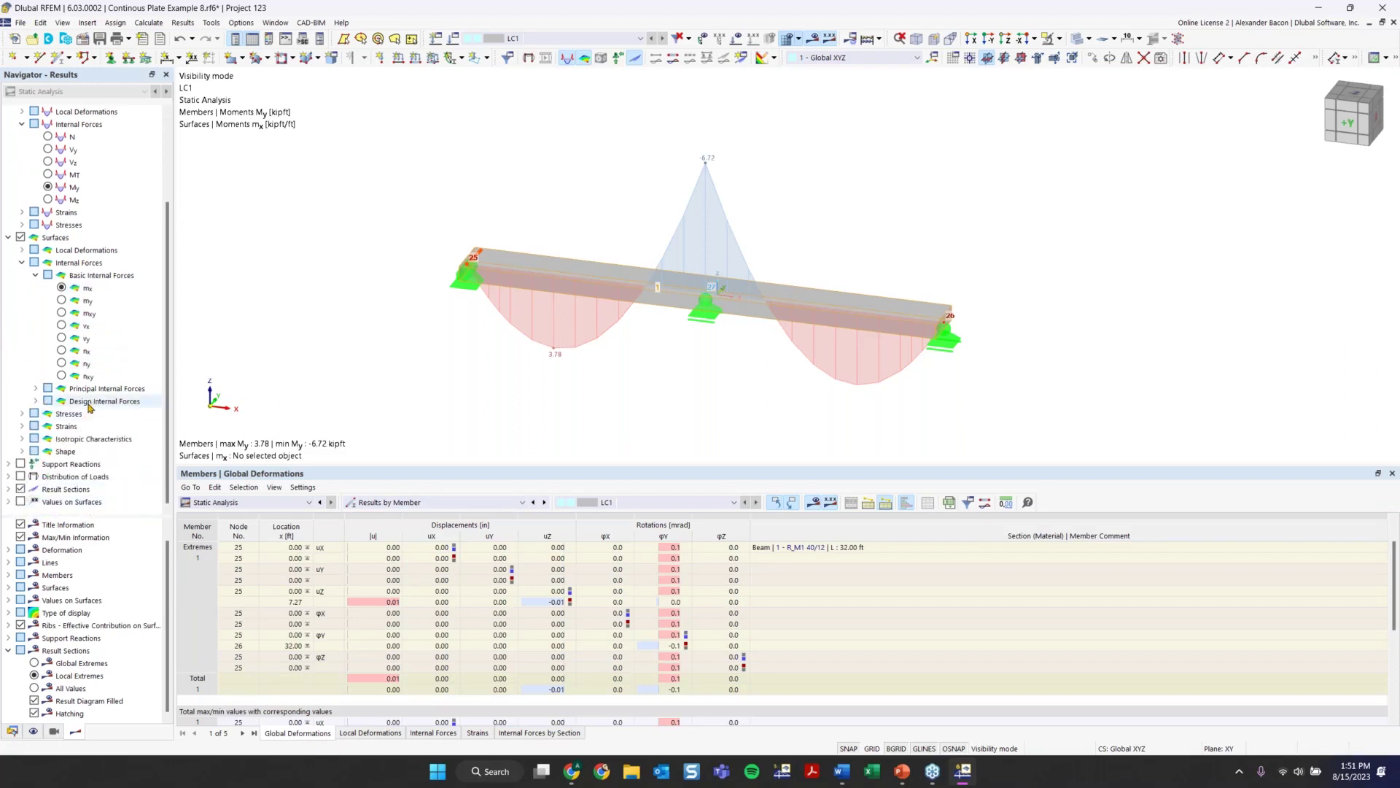
scroll(139, 403, up, 3)
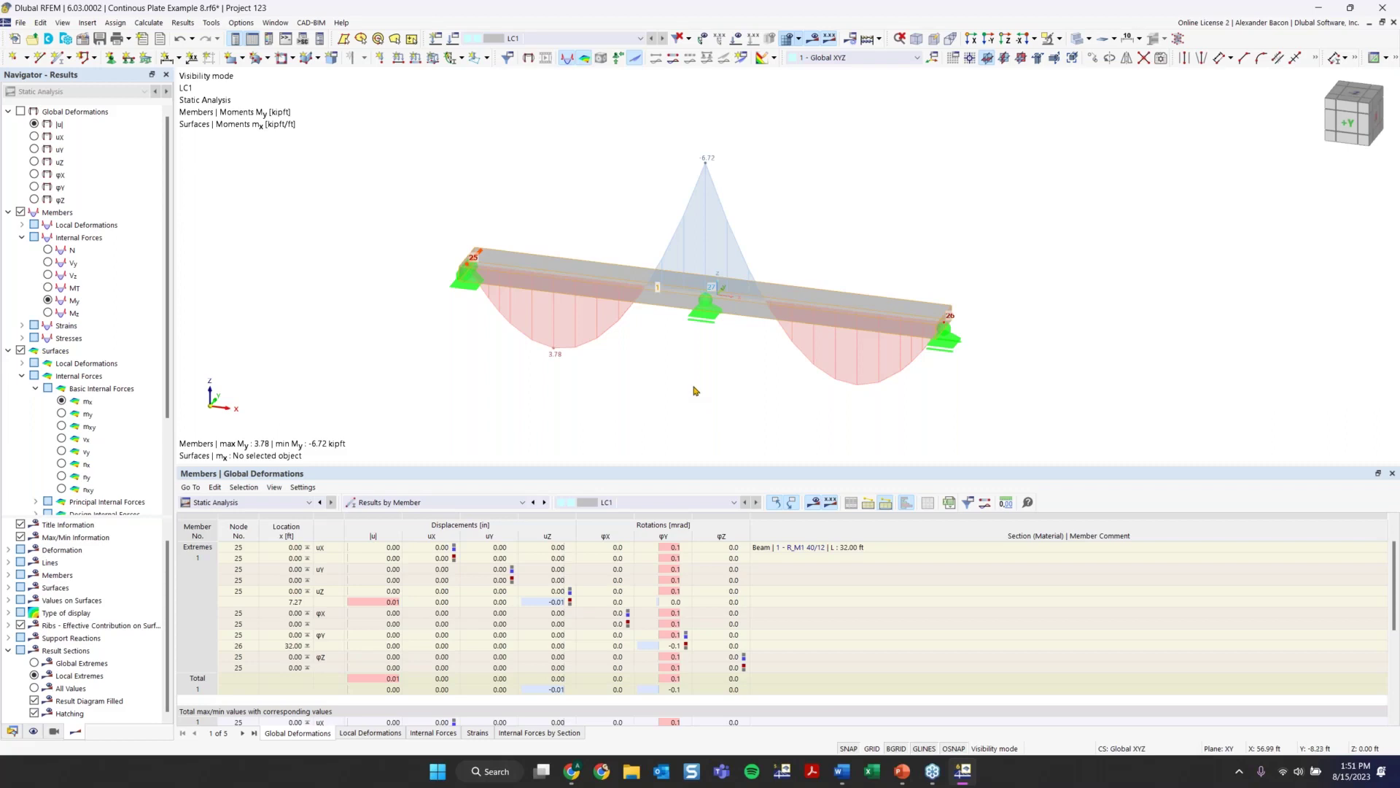
Step: Switch from the continuous plate model to the open Template Design Add-on.rf6 model and view it from another angle
click(17, 731)
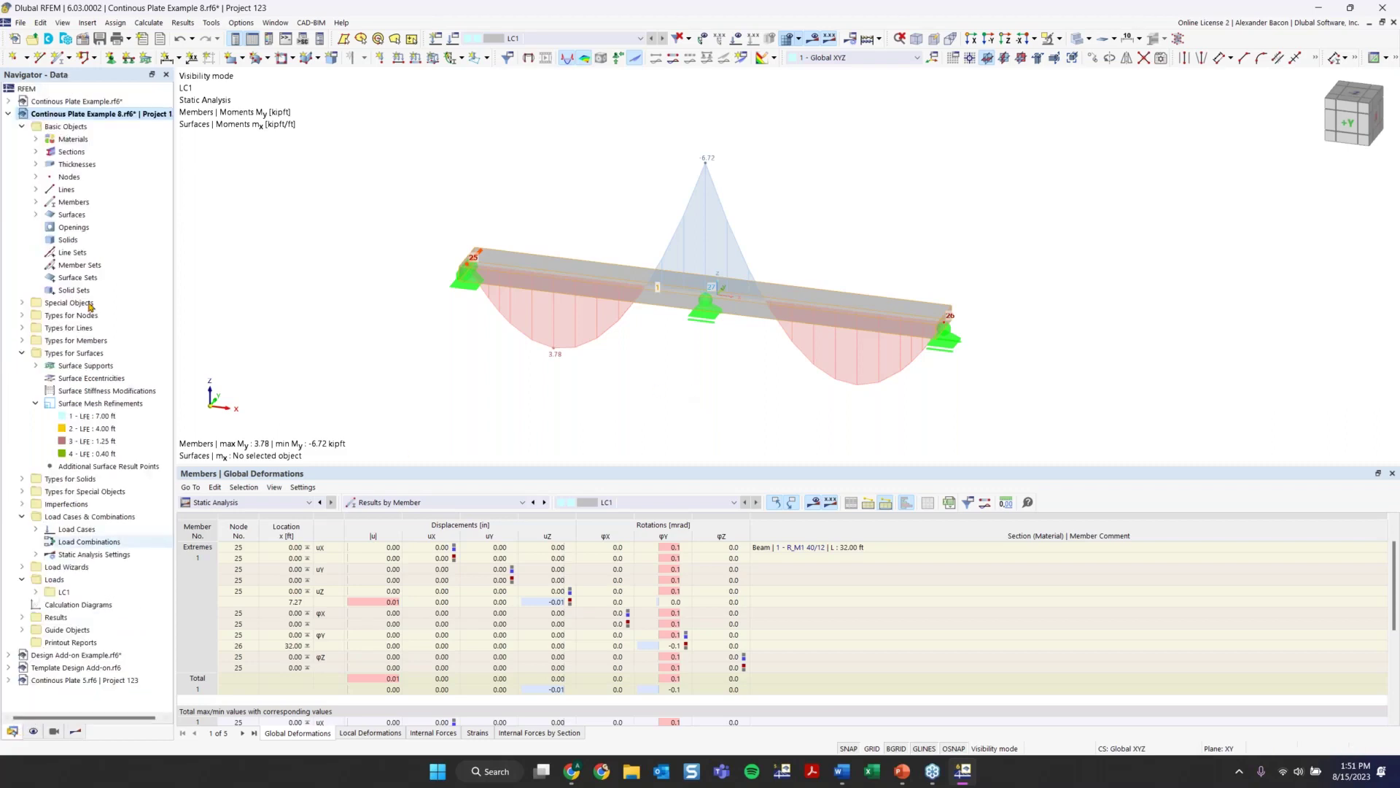
click(8, 114)
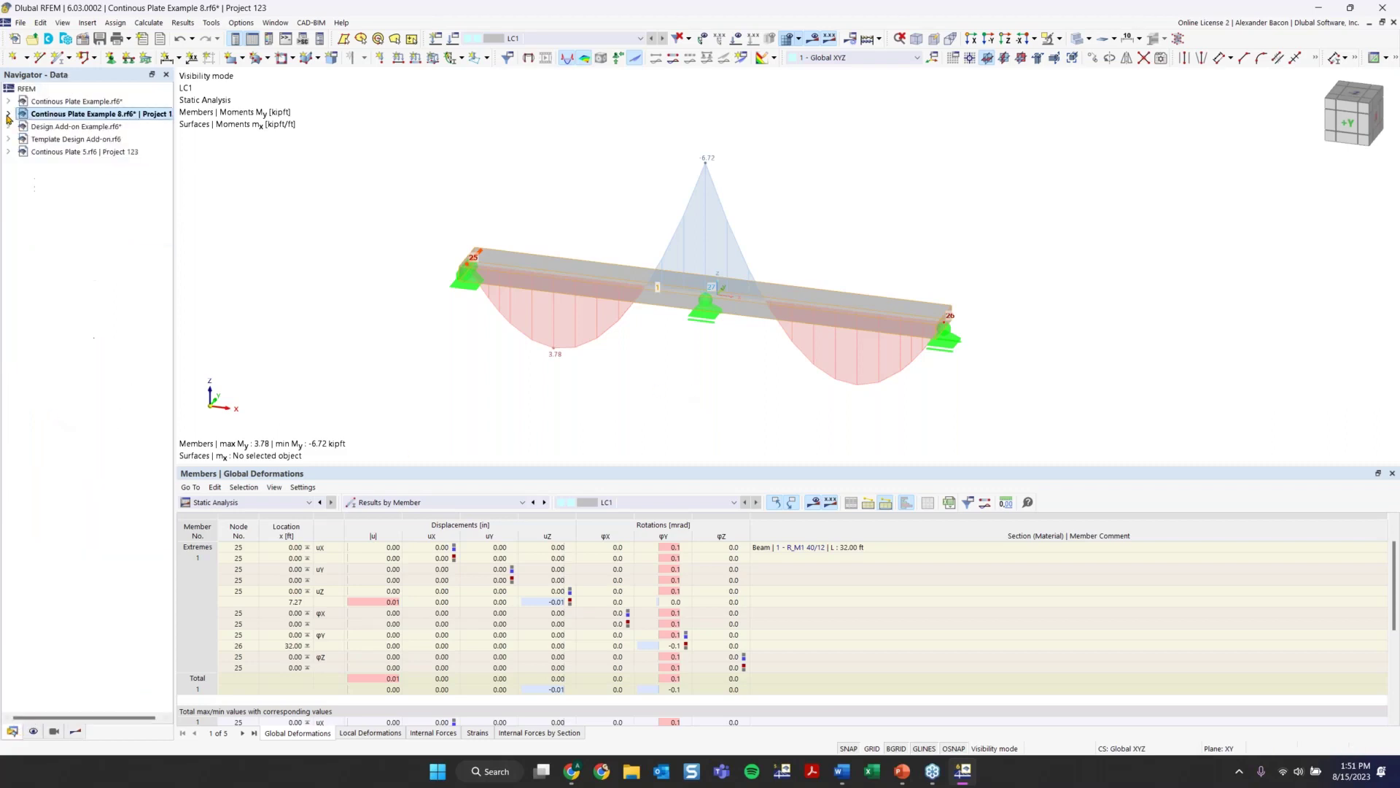
double_click(76, 140)
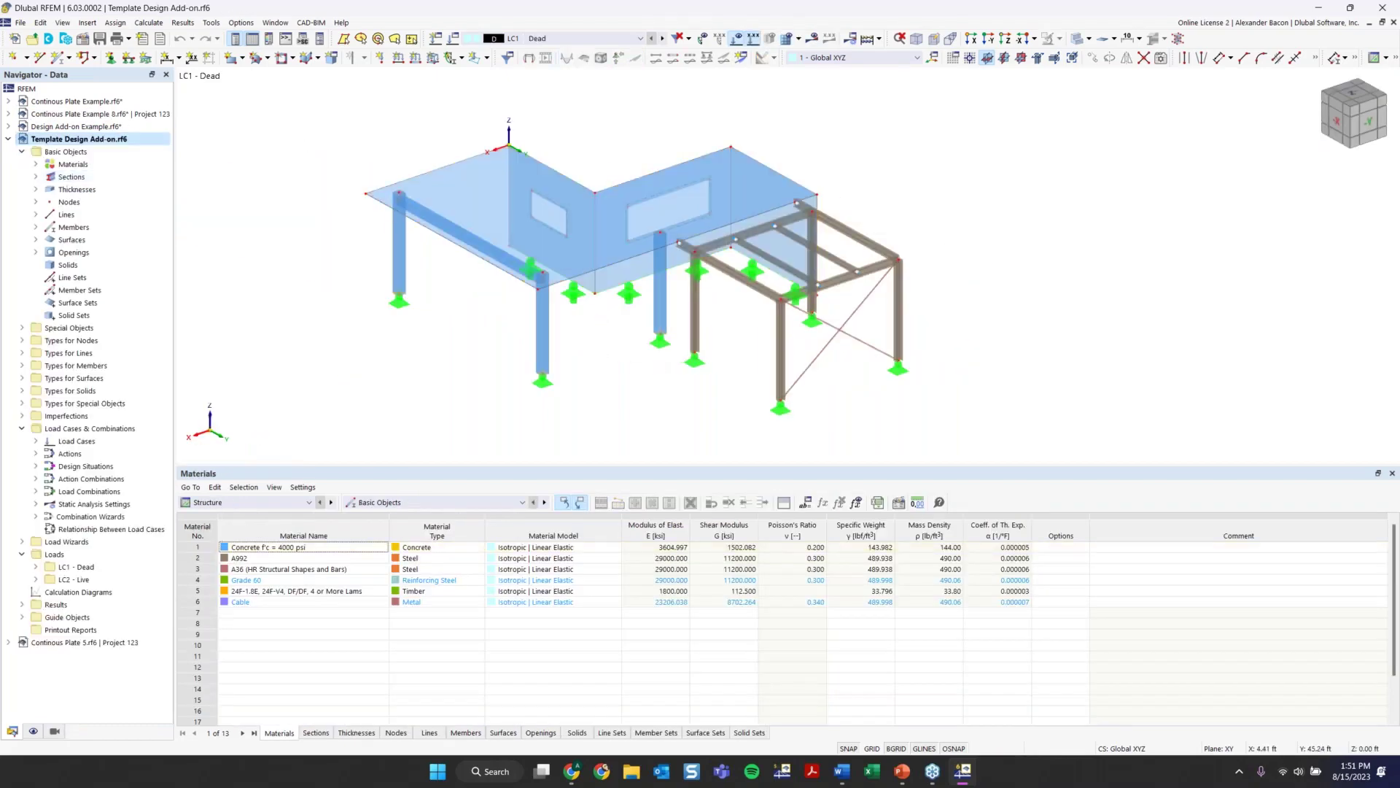
ctrl+middle_drag(635, 397, 729, 376)
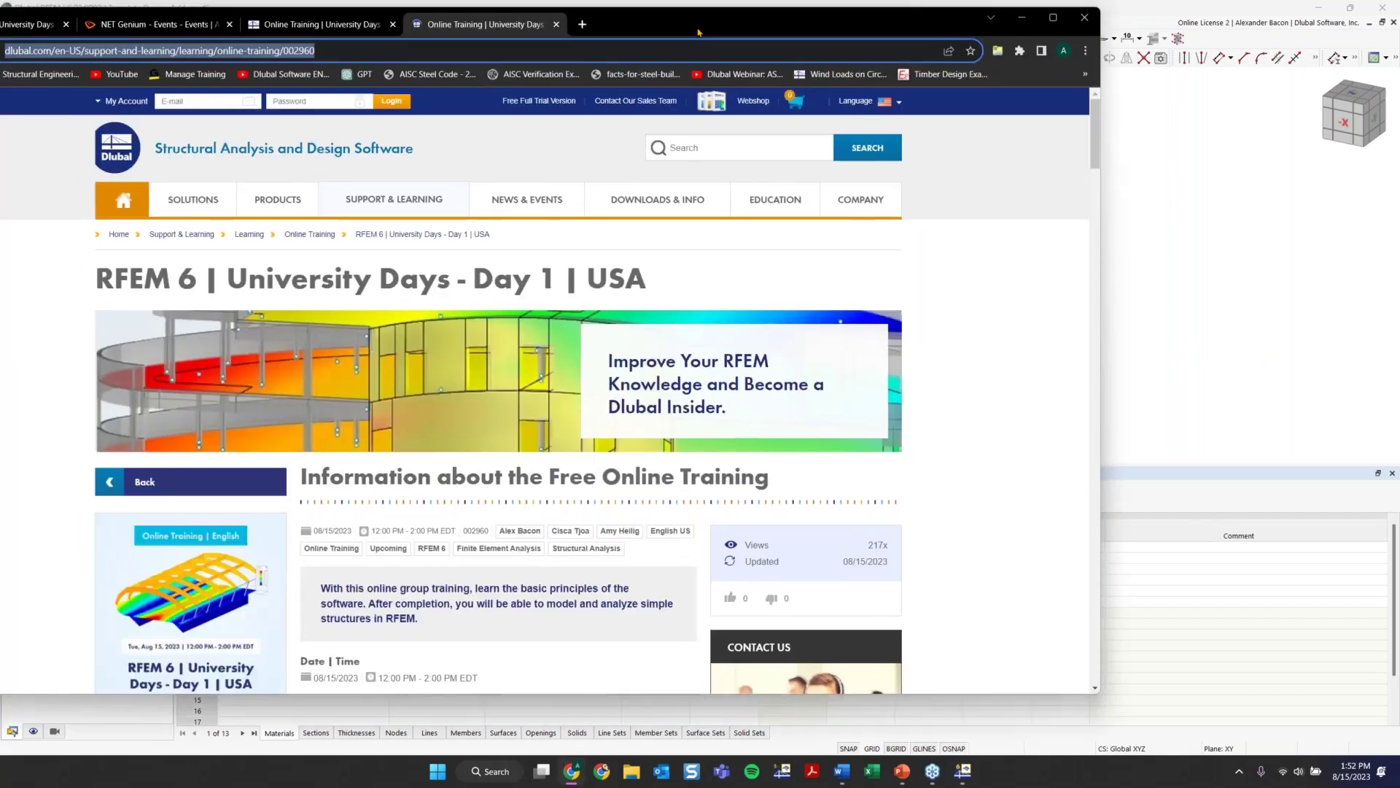
Step: Look through the RFEM 6 University Days - Day 1 page in Chrome for the downloadable models, and reload the page
drag(620, 14, 744, 34)
scroll(693, 380, down, 4)
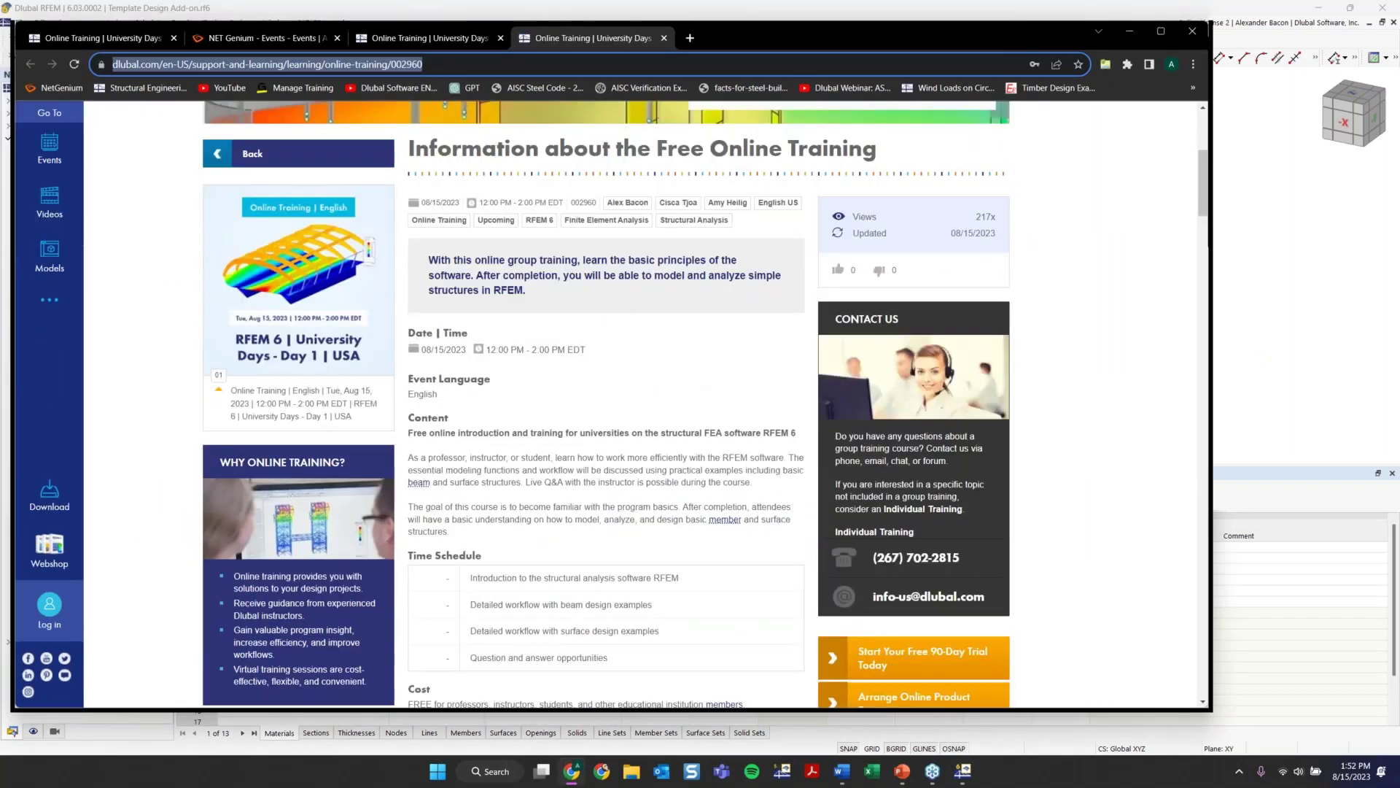
scroll(702, 408, down, 11)
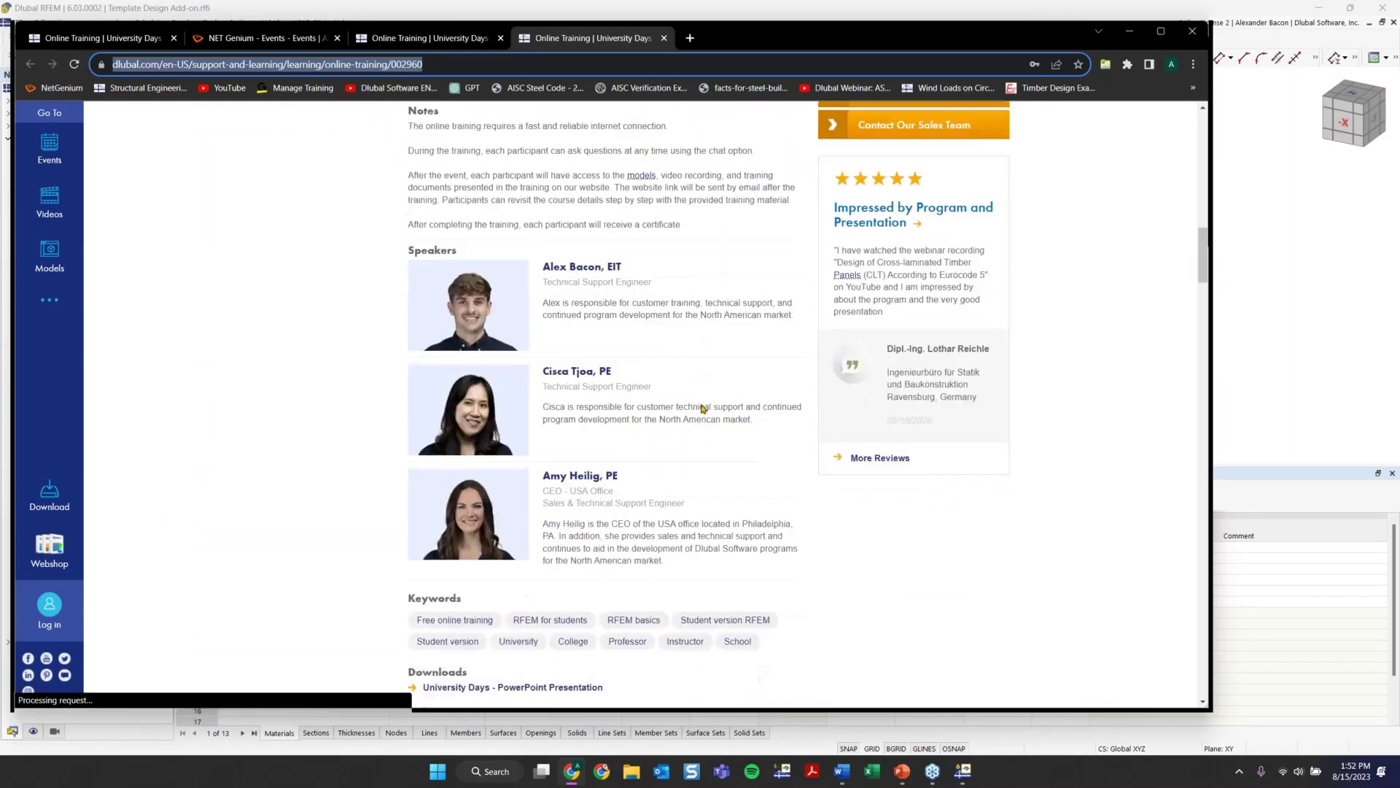
scroll(703, 410, down, 9)
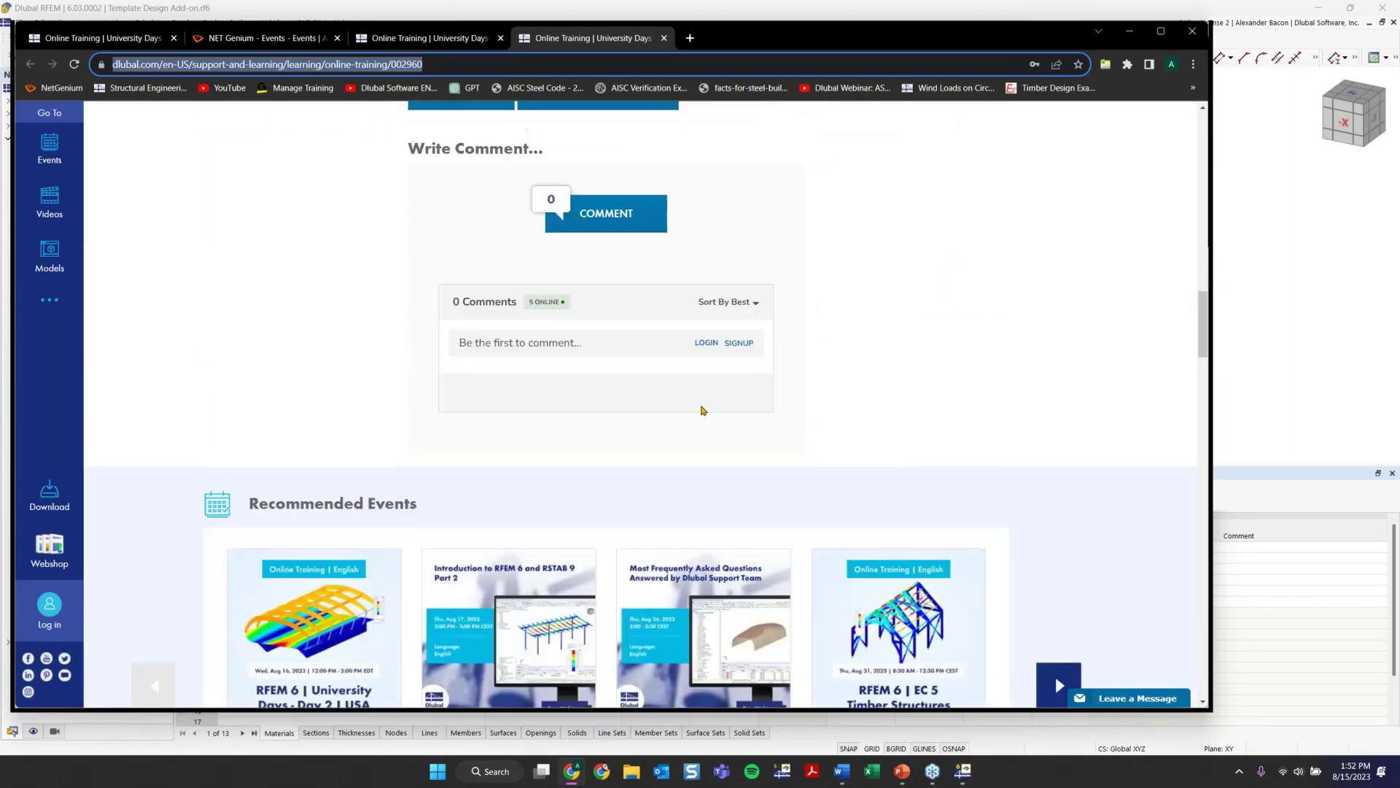
scroll(703, 413, down, 5)
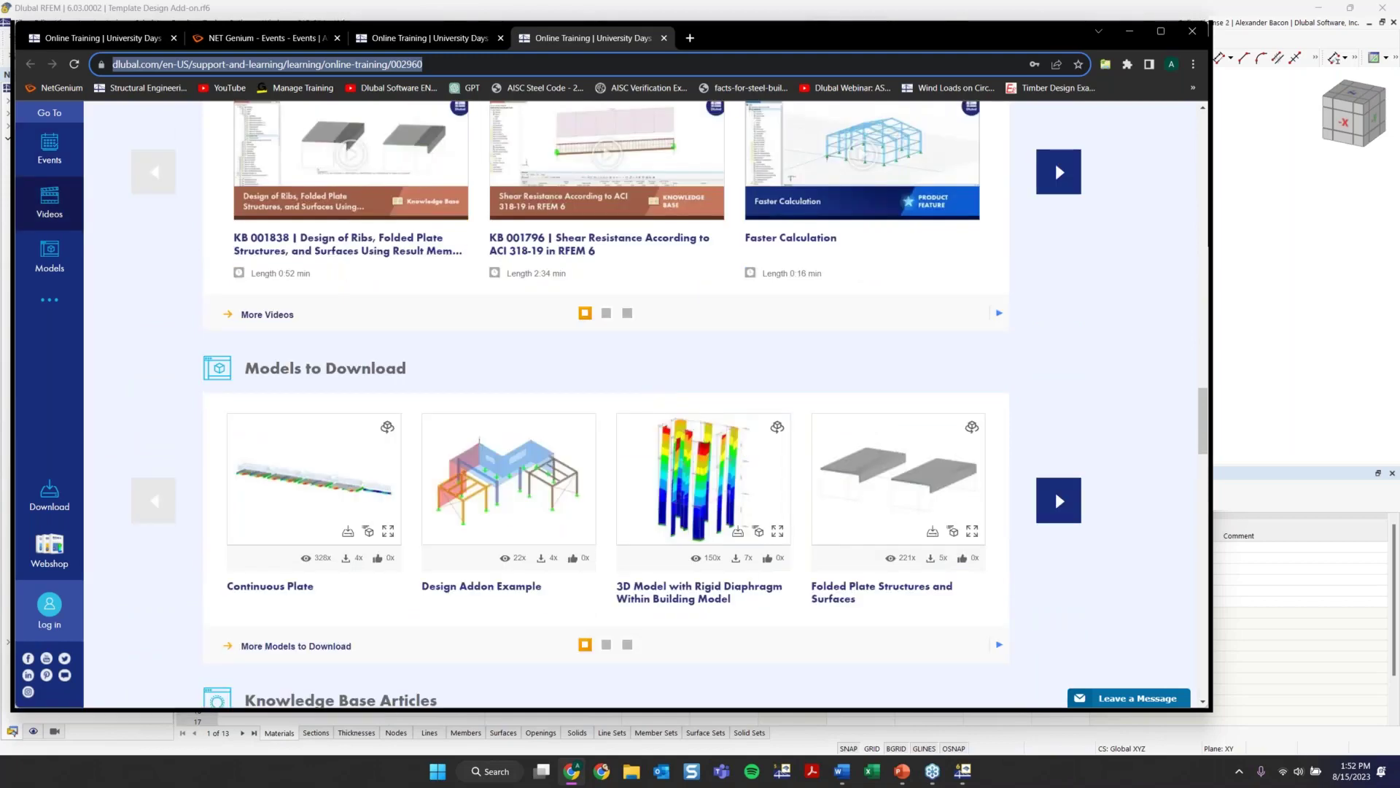
click(74, 64)
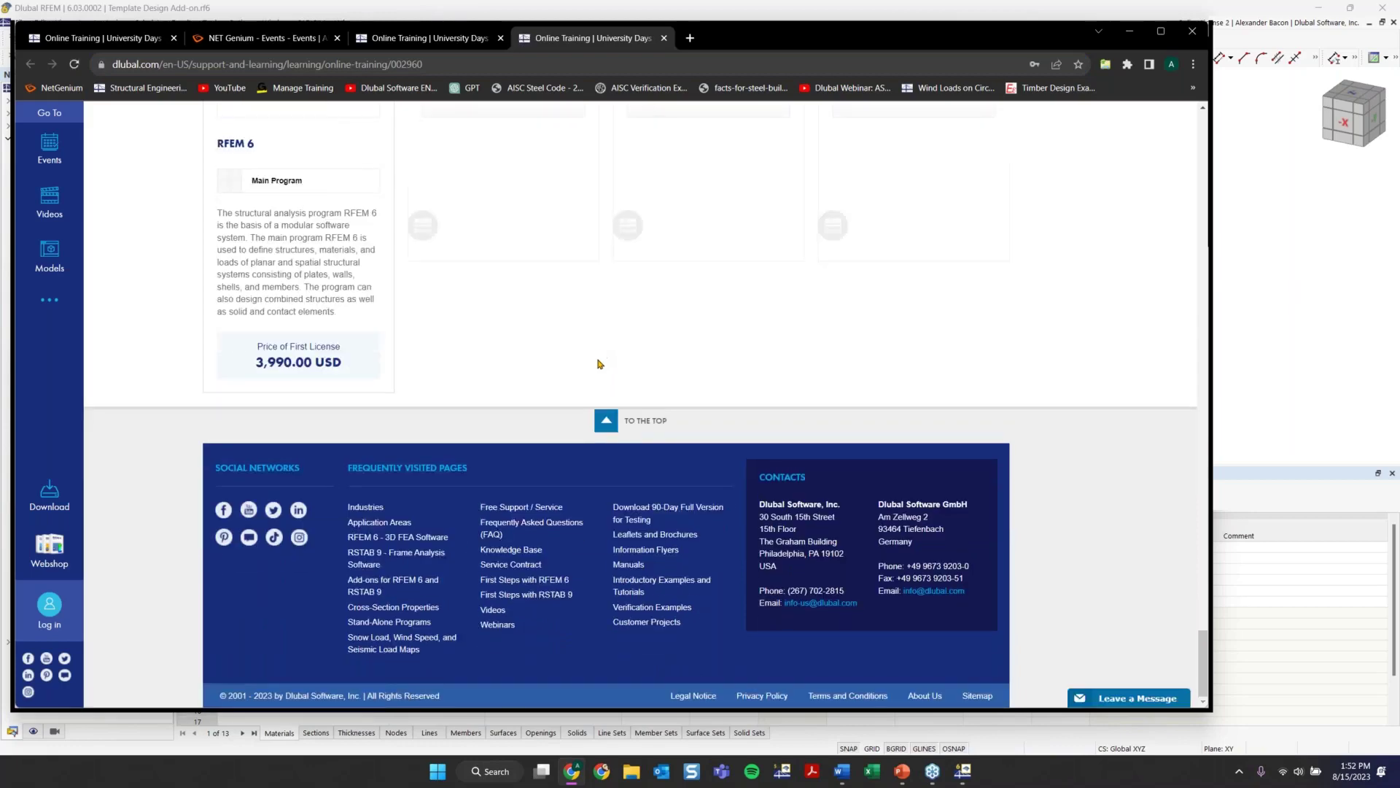
Step: Find the Models to Download section on the training page and look through its models, ending at Design Addon Example
scroll(598, 363, up, 8)
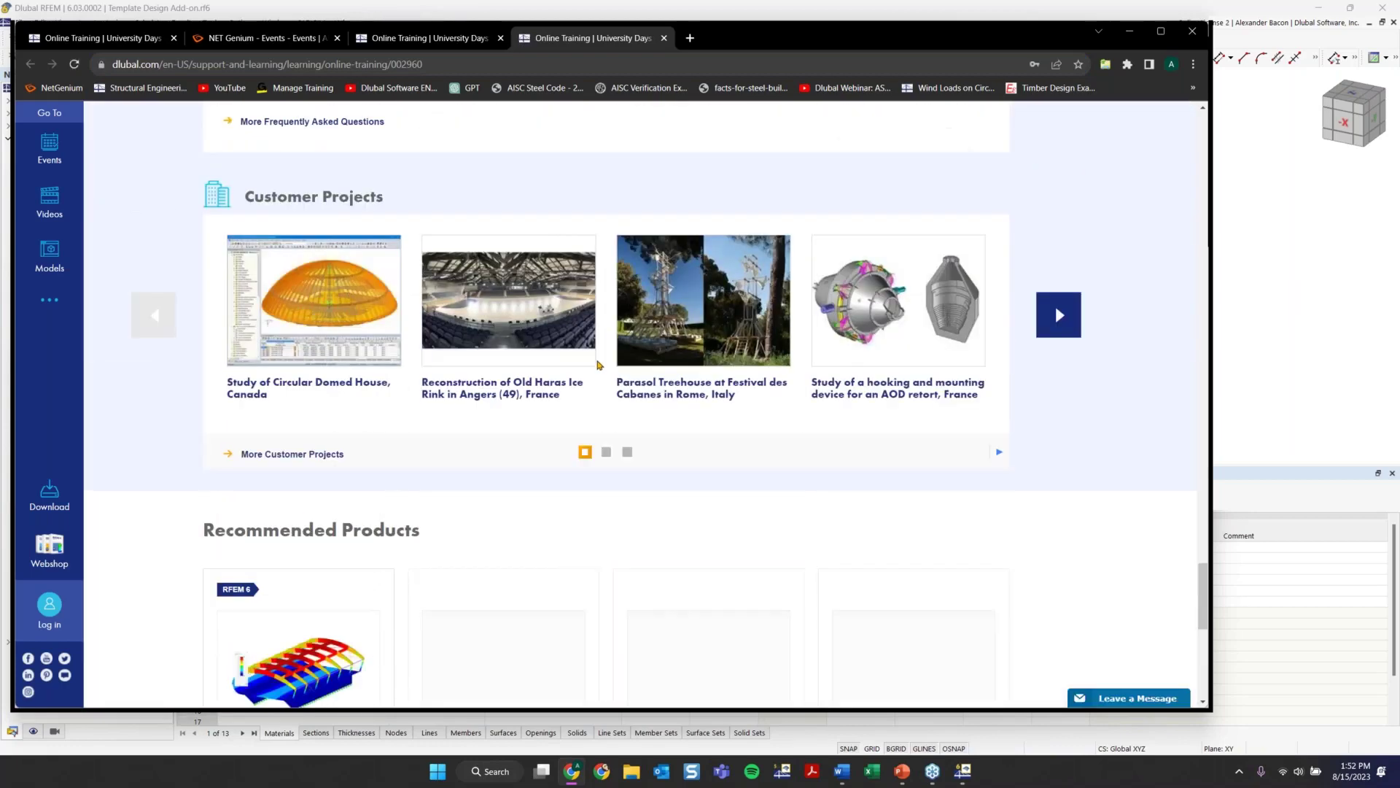
scroll(598, 364, down, 3)
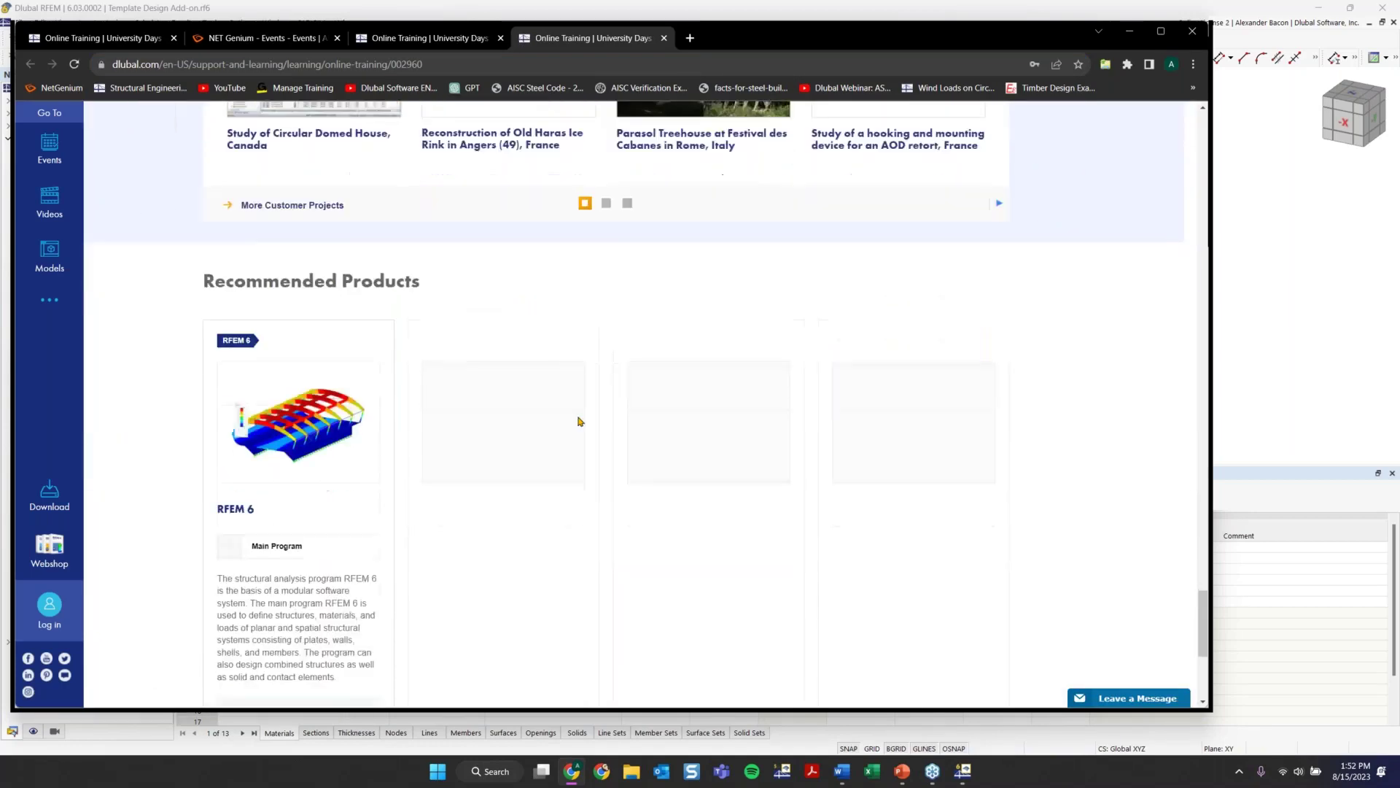
scroll(578, 422, down, 6)
scroll(579, 421, up, 18)
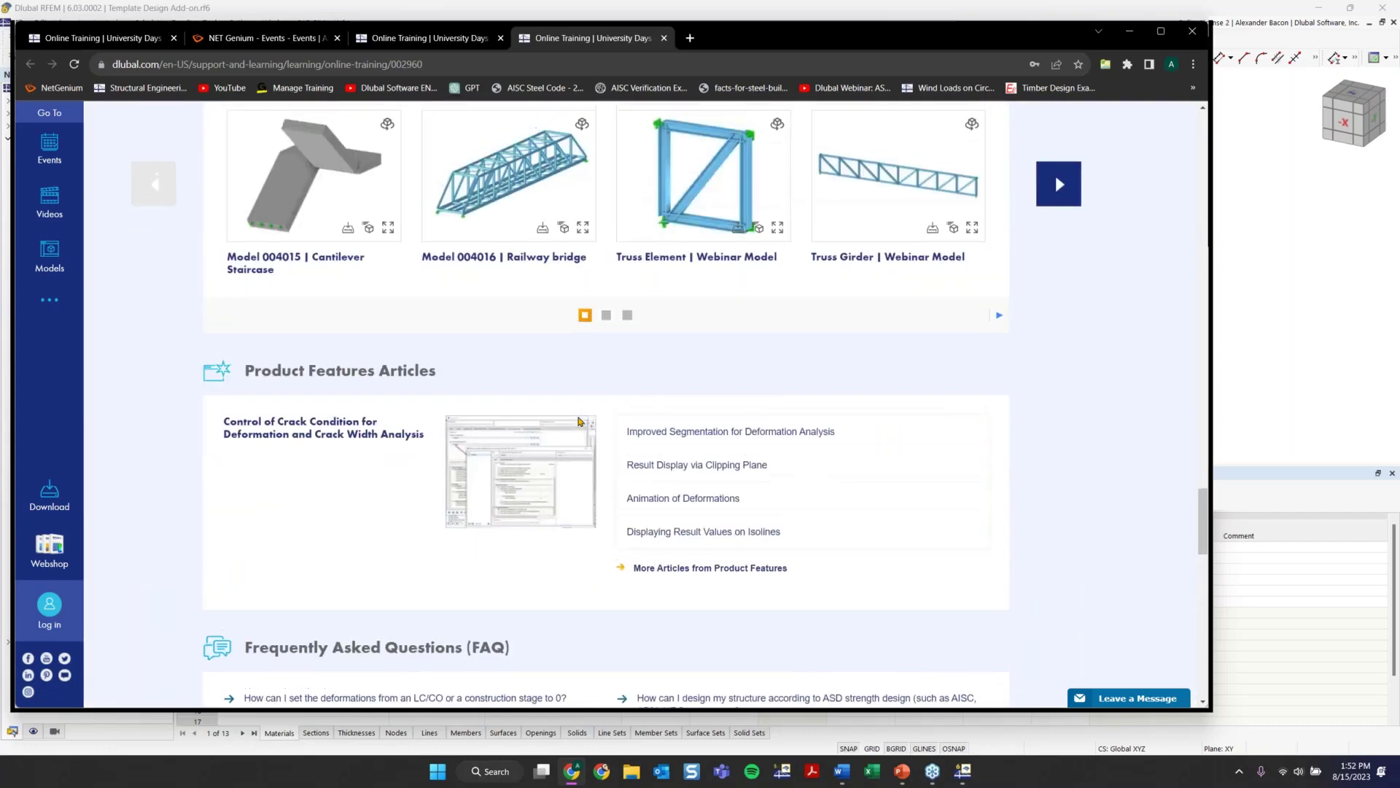
scroll(578, 421, up, 10)
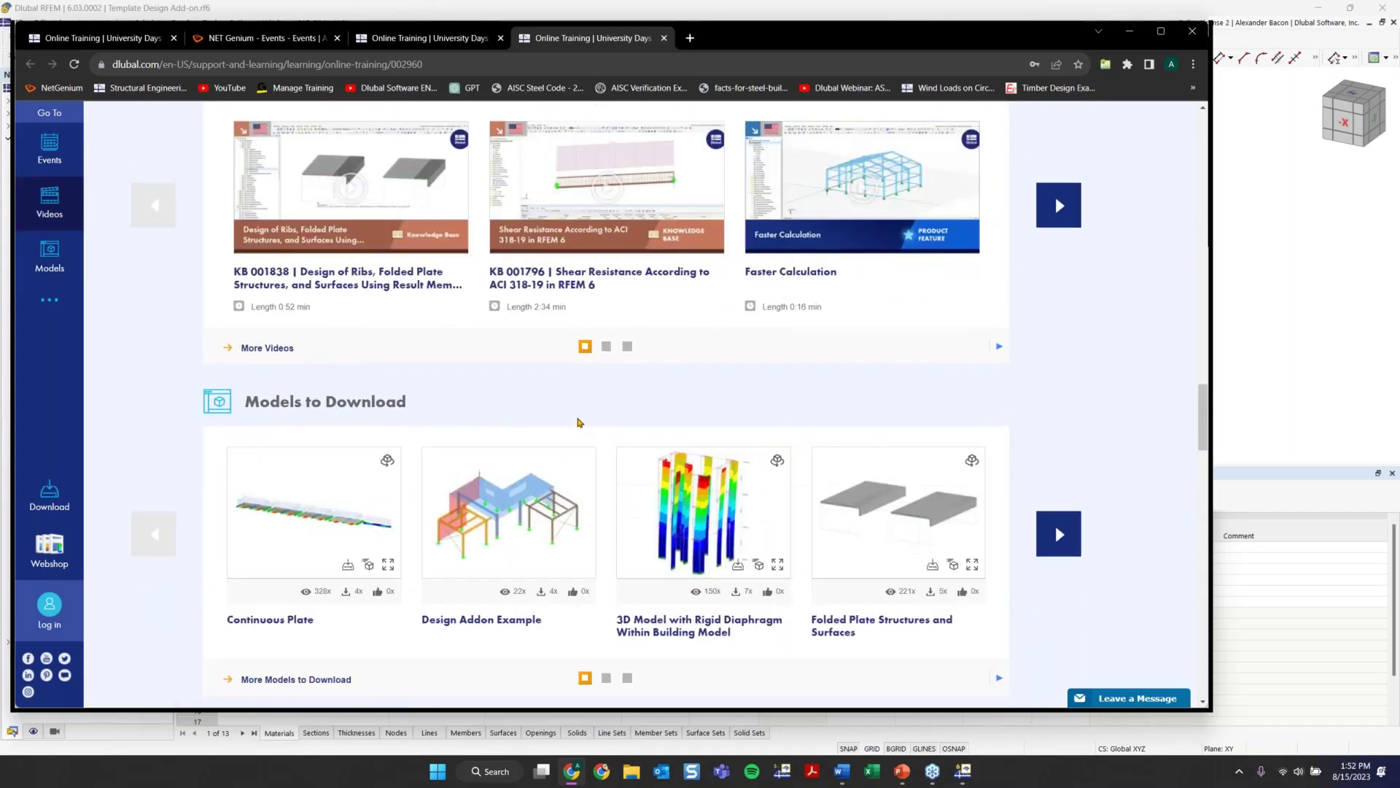
click(1054, 536)
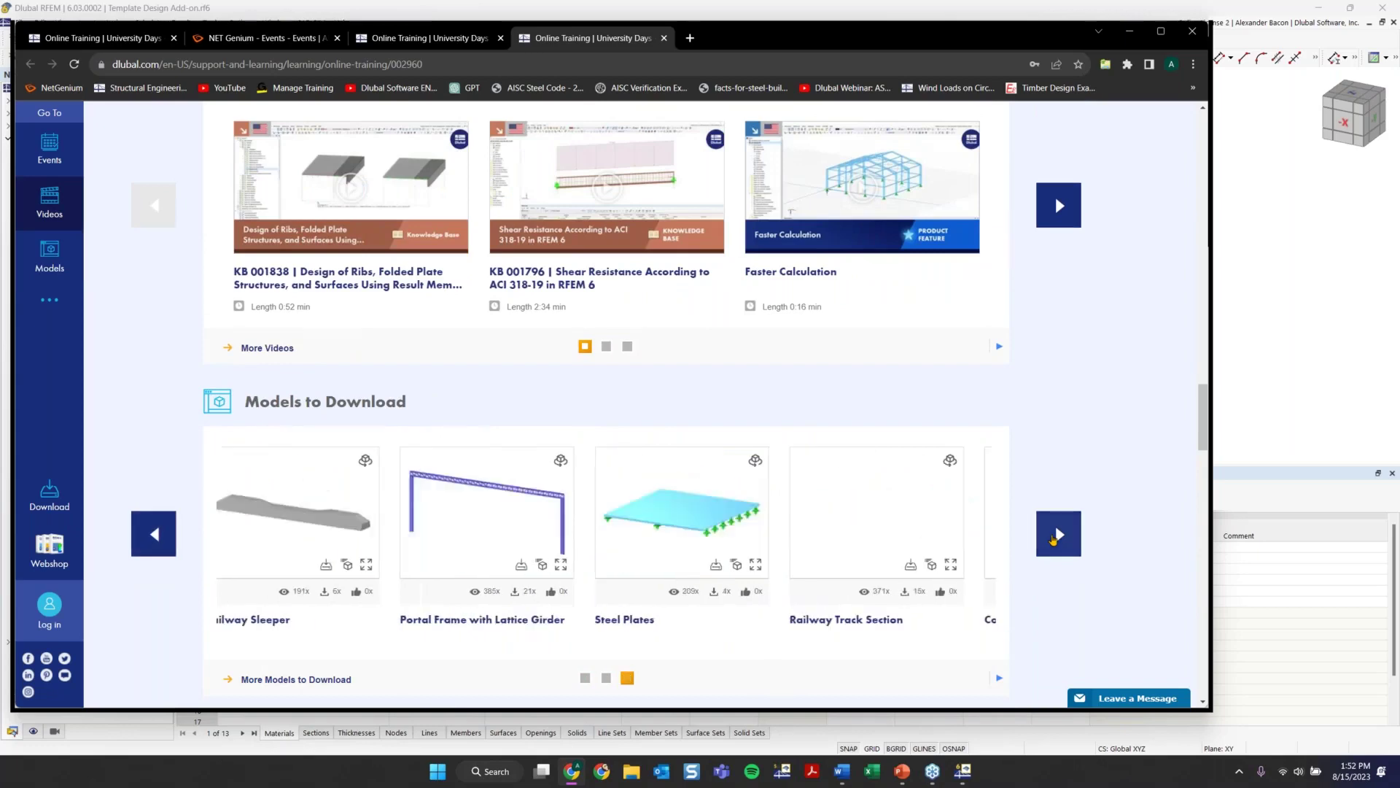
click(1054, 536)
click(161, 534)
click(161, 534)
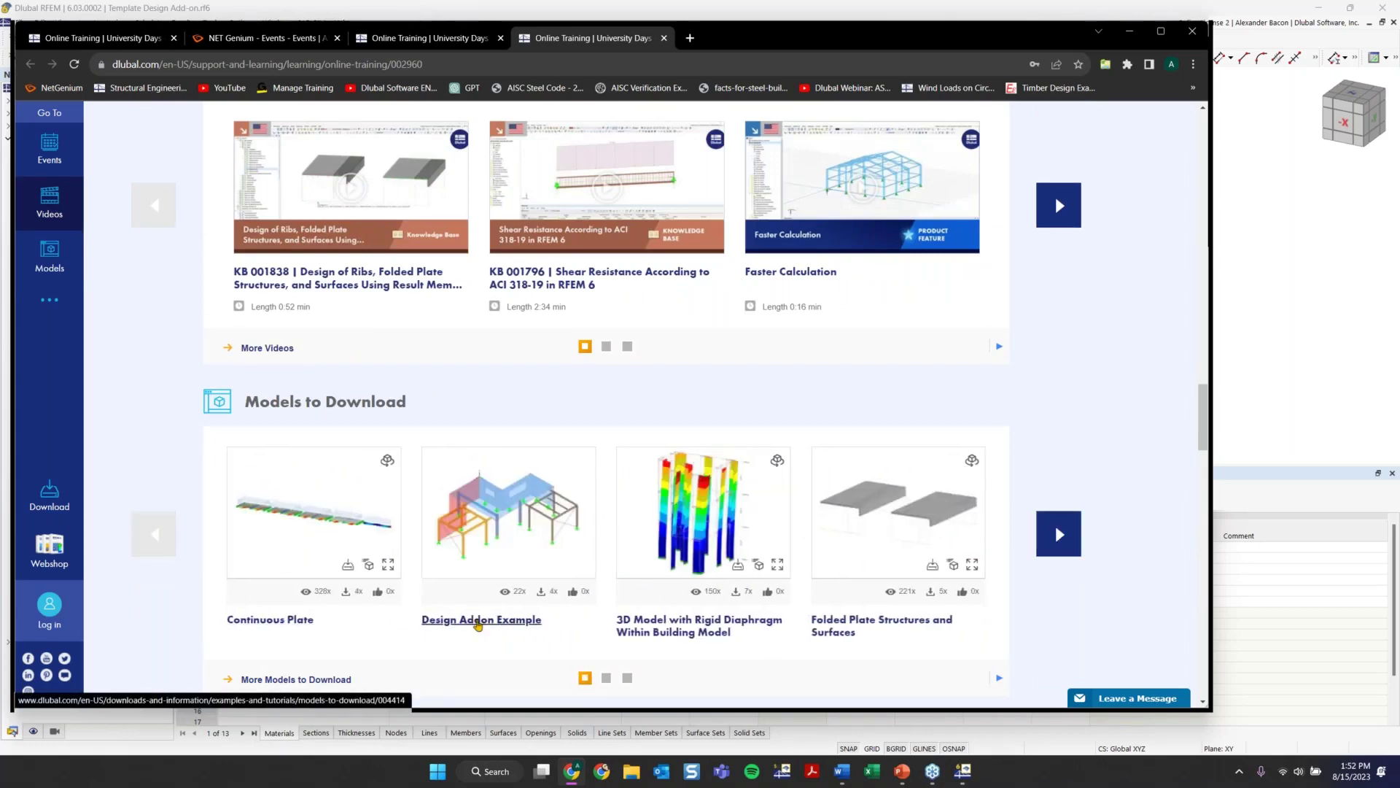
Step: Open the Structural Analysis Models to Download page and look over the newest models, including Template Design Addon Example
click(477, 624)
scroll(477, 624, down, 1)
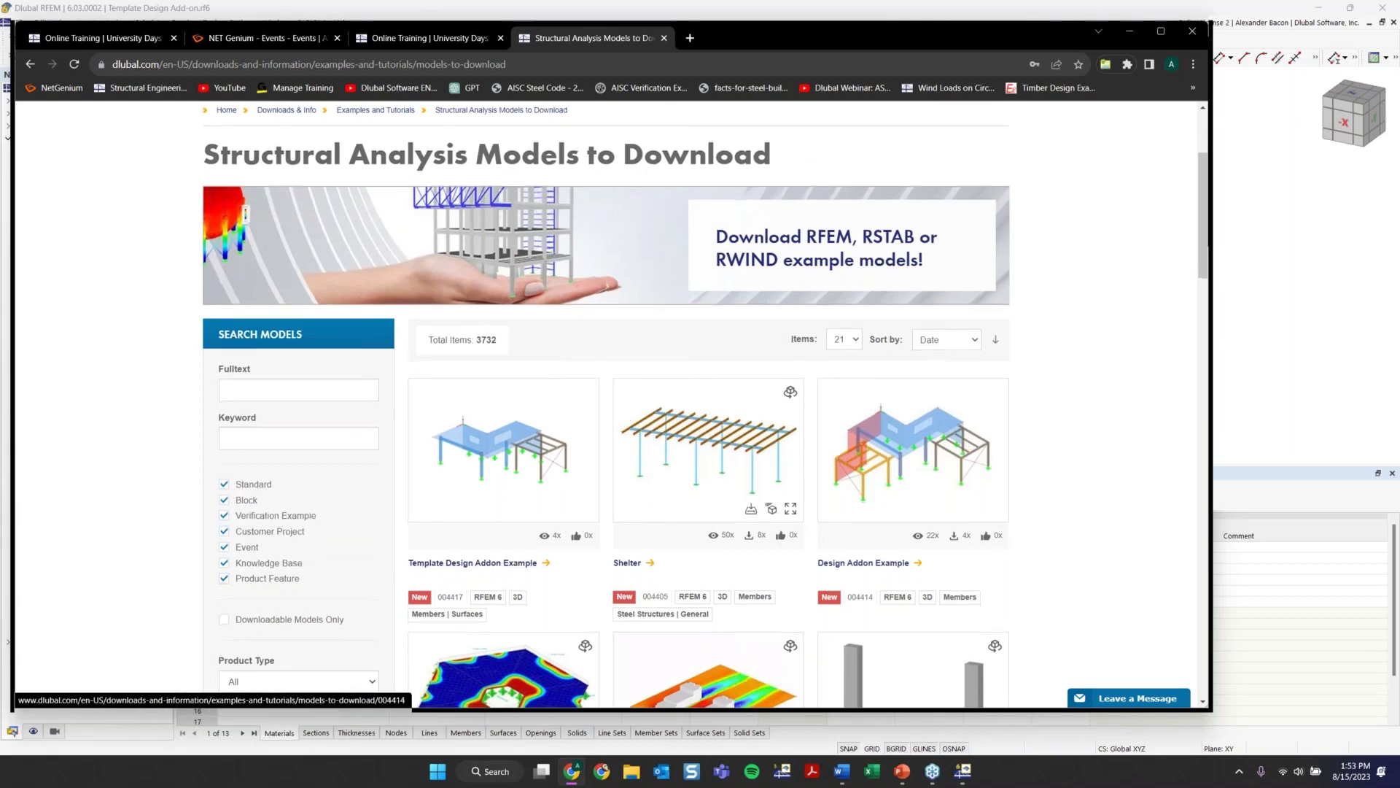
scroll(660, 504, down, 1)
scroll(1014, 485, down, 2)
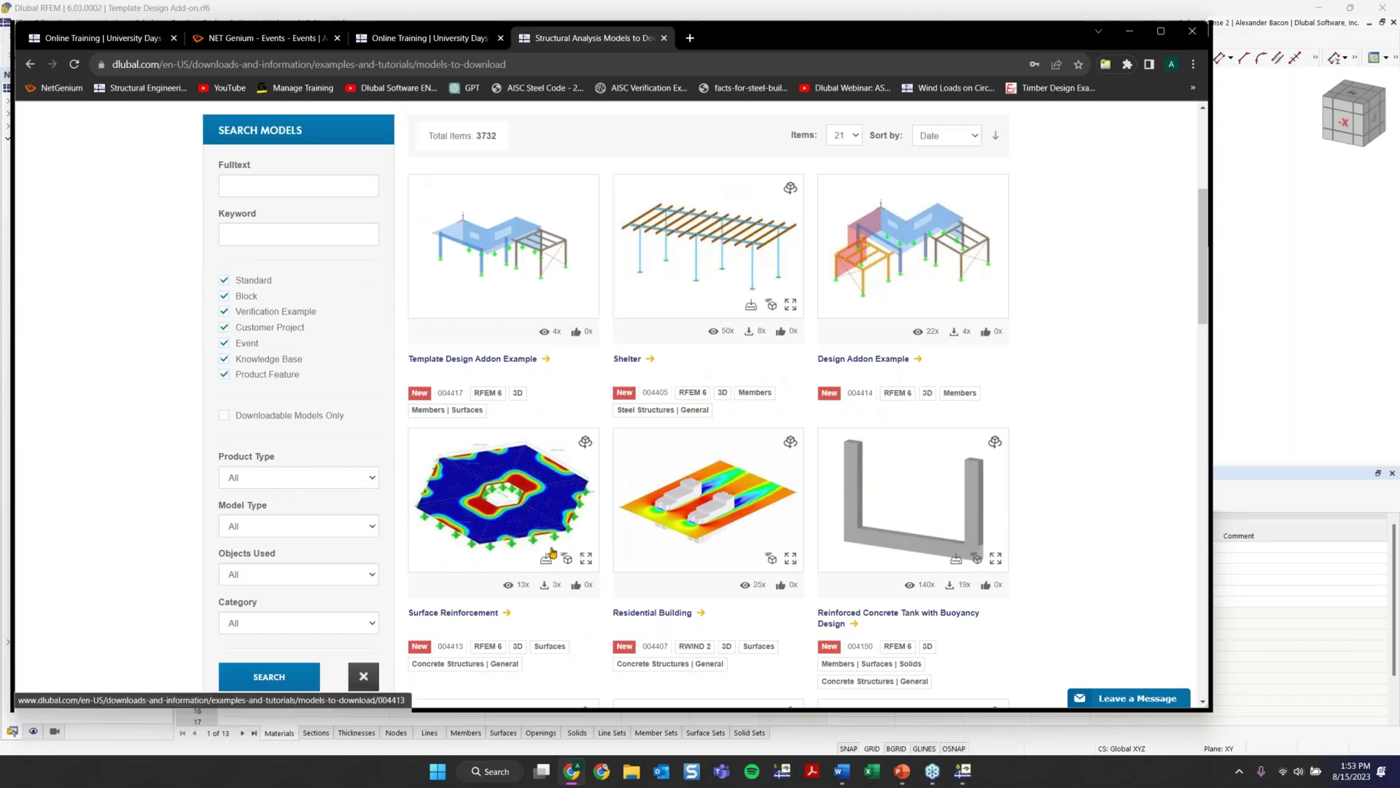
scroll(549, 551, down, 2)
scroll(460, 437, up, 3)
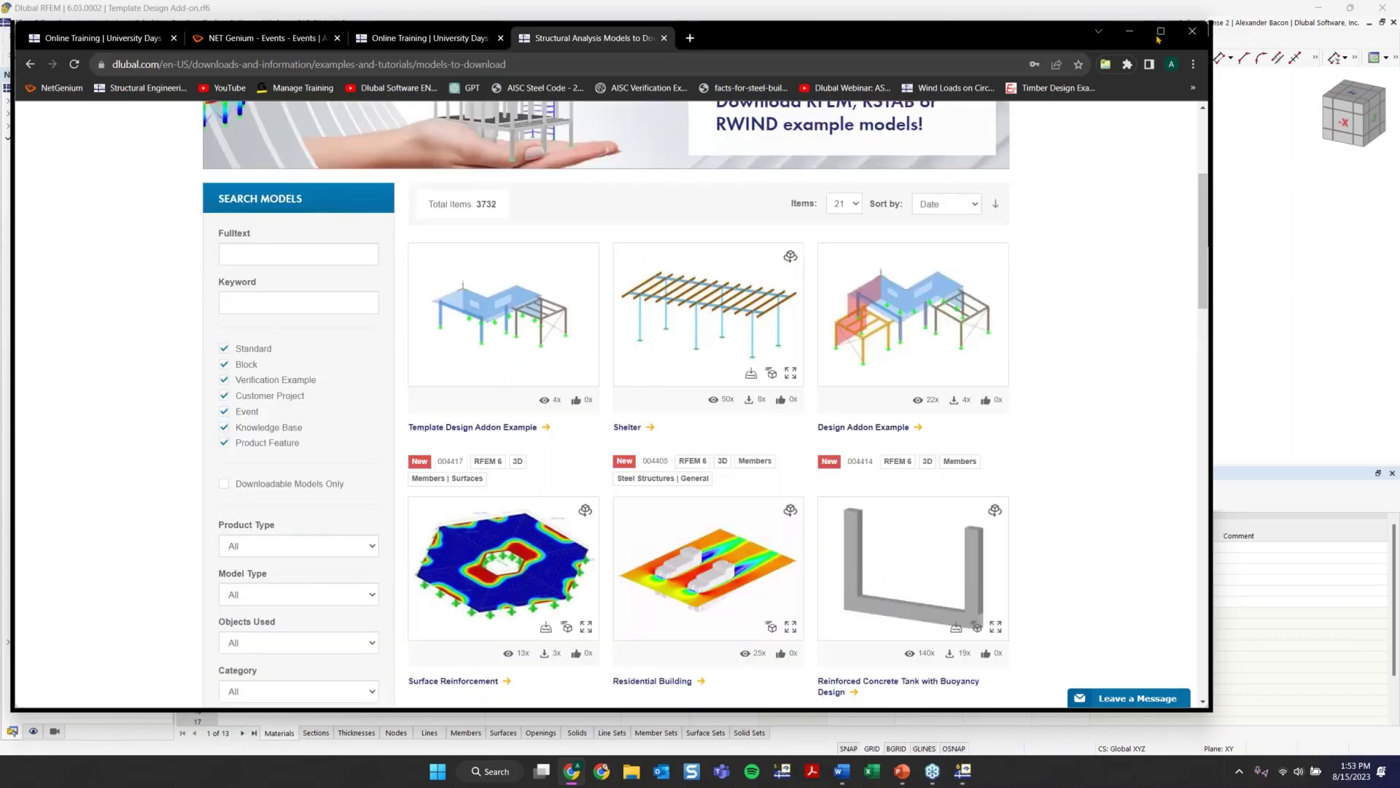
Step: Close the browser window to return to RFEM, and view the Template Design Add-on model enlarged from another angle
drag(1067, 37, 1046, 32)
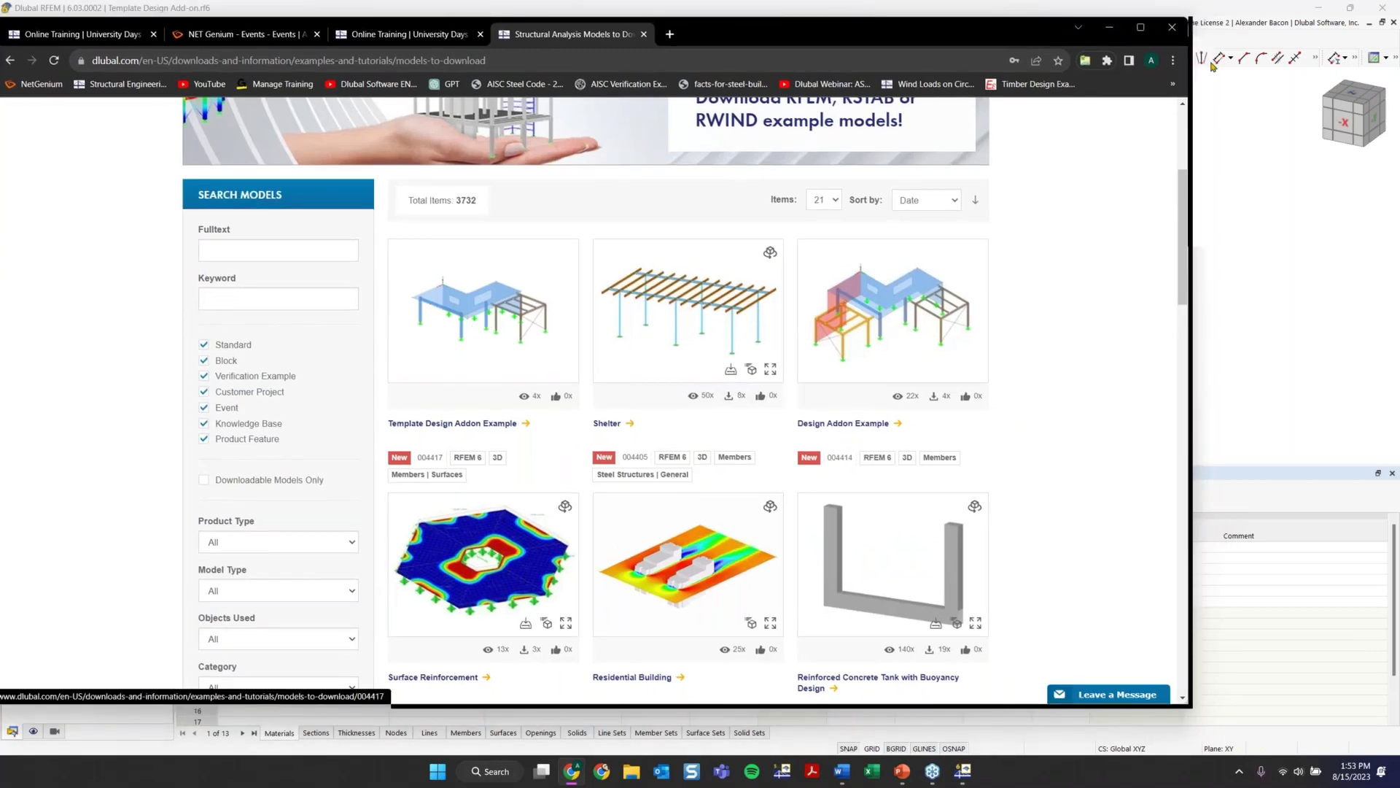
click(1172, 28)
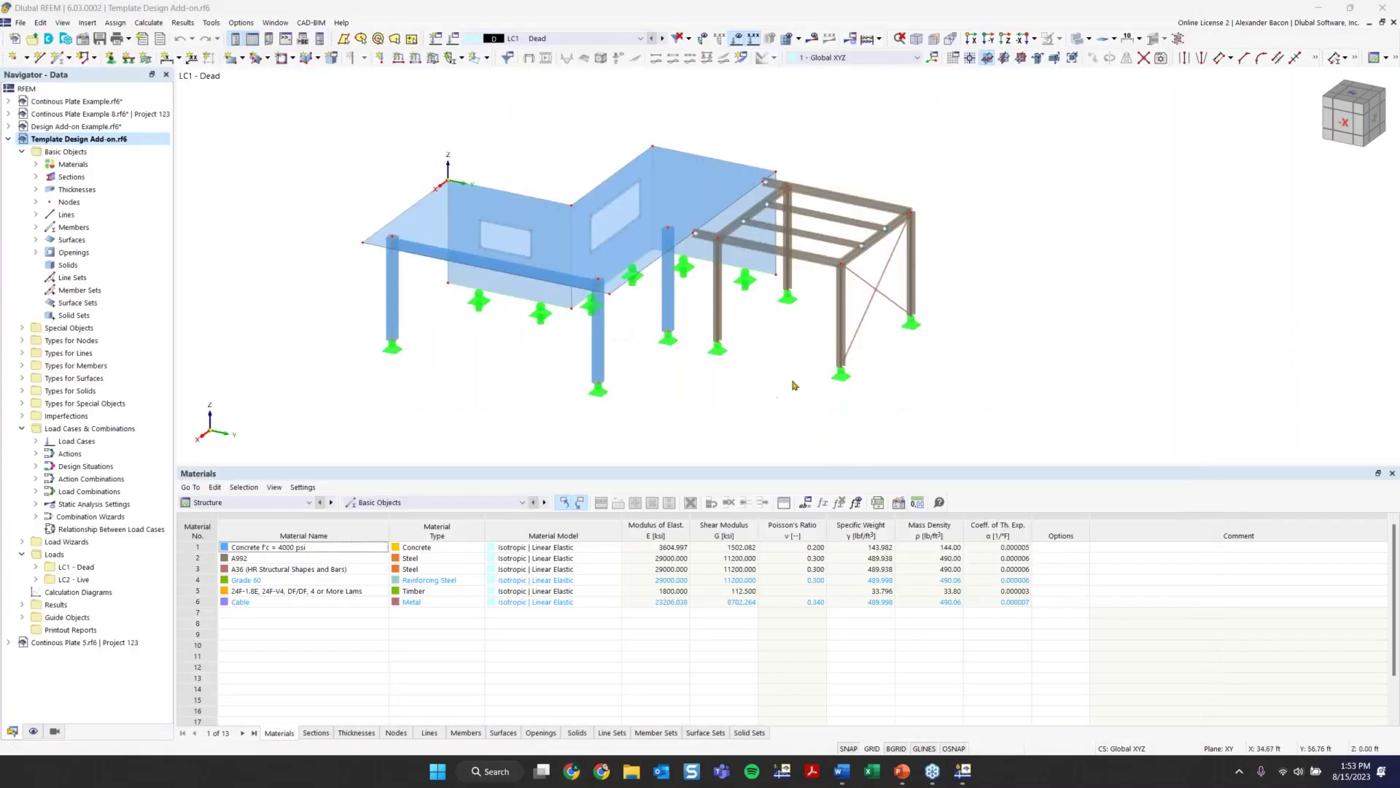
ctrl+middle_drag(795, 385, 723, 365)
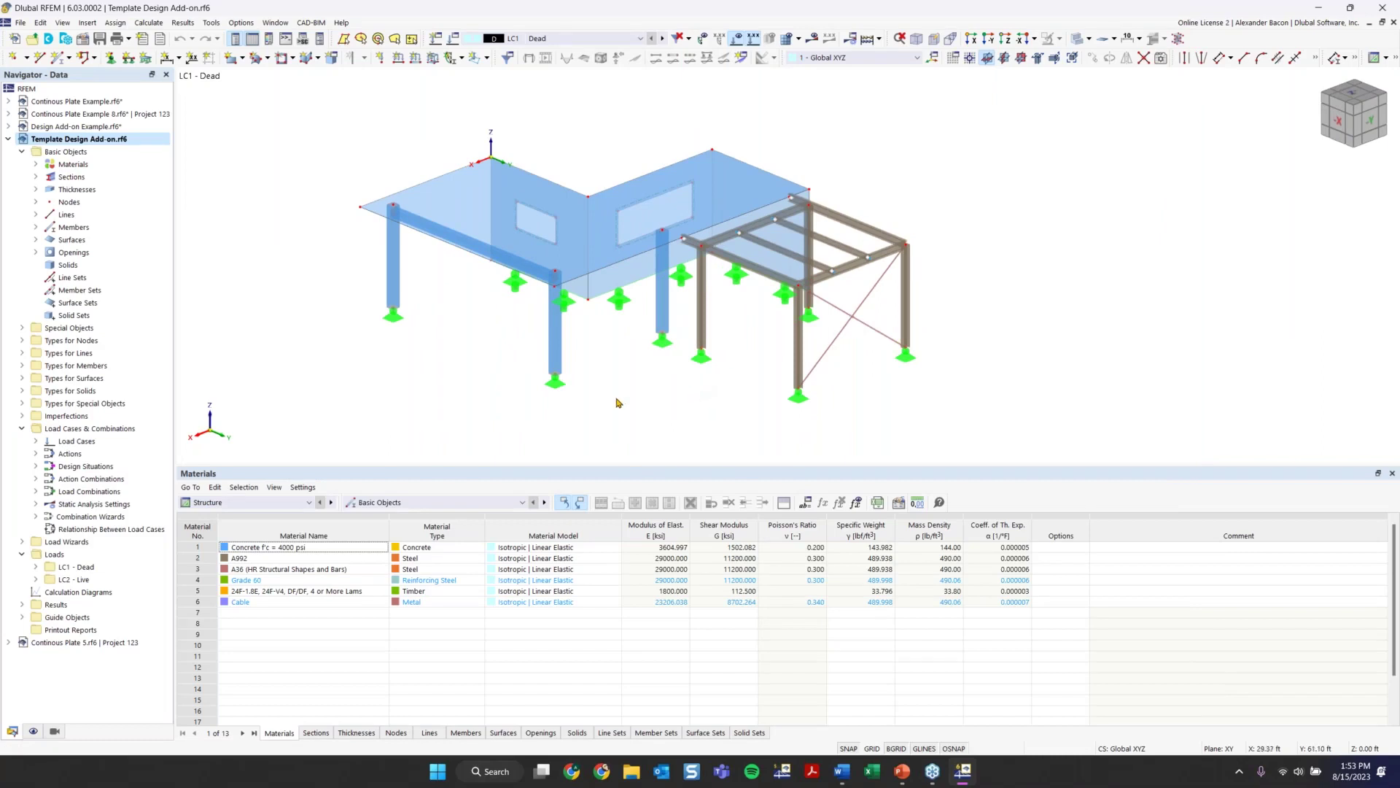
scroll(1240, 406, up, 1)
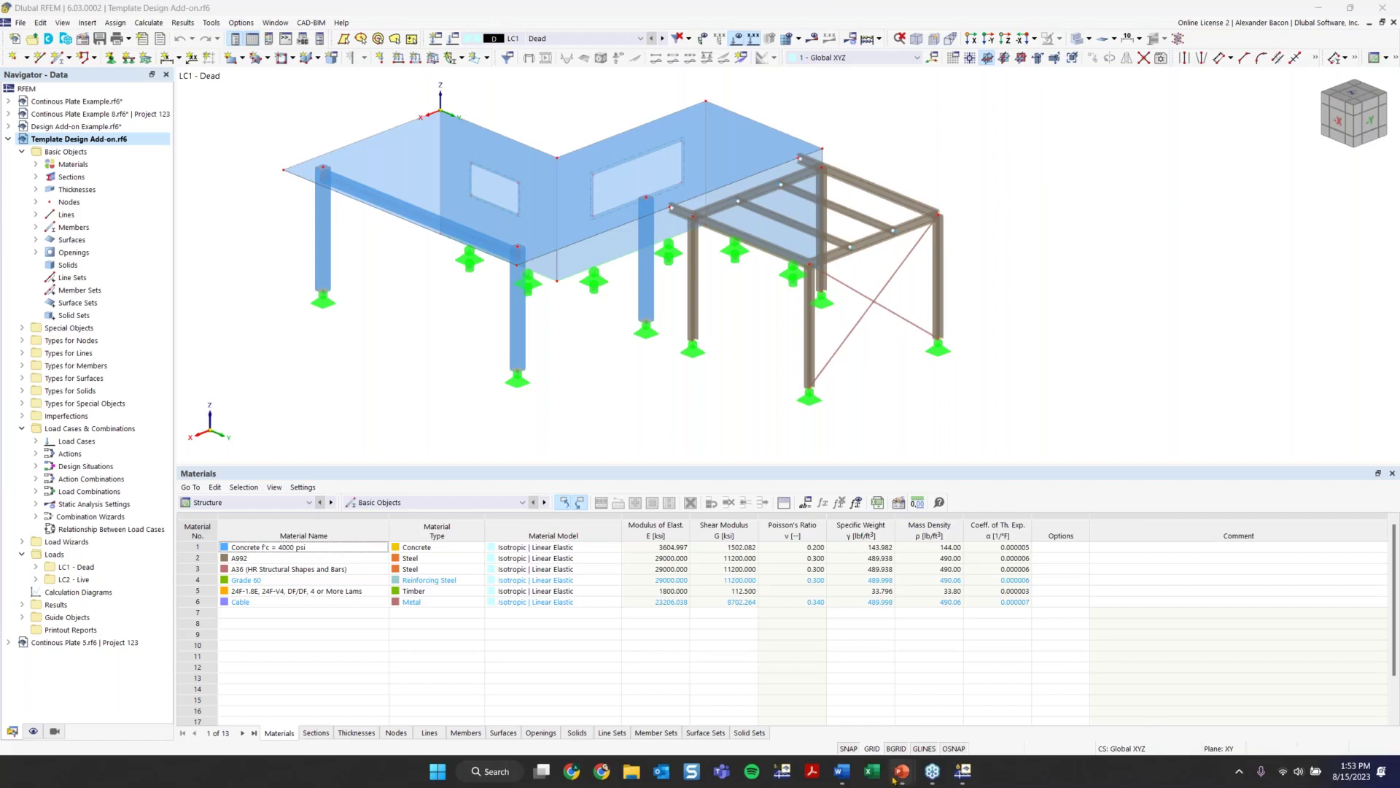
Step: Switch to the running PowerPoint slide show and look ahead from the Plate Theory slide to slide 24, Design Addon Example
mouse_move(902, 771)
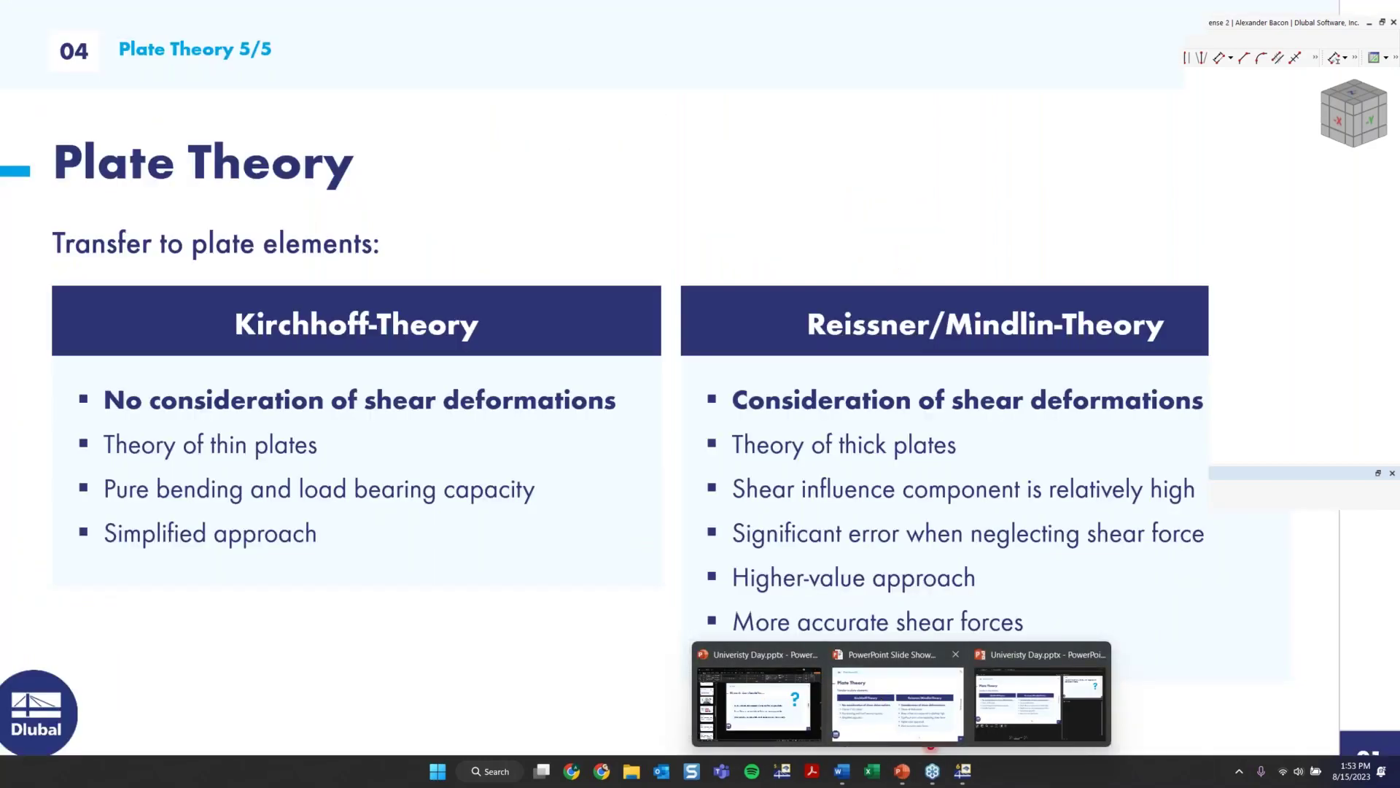
click(883, 703)
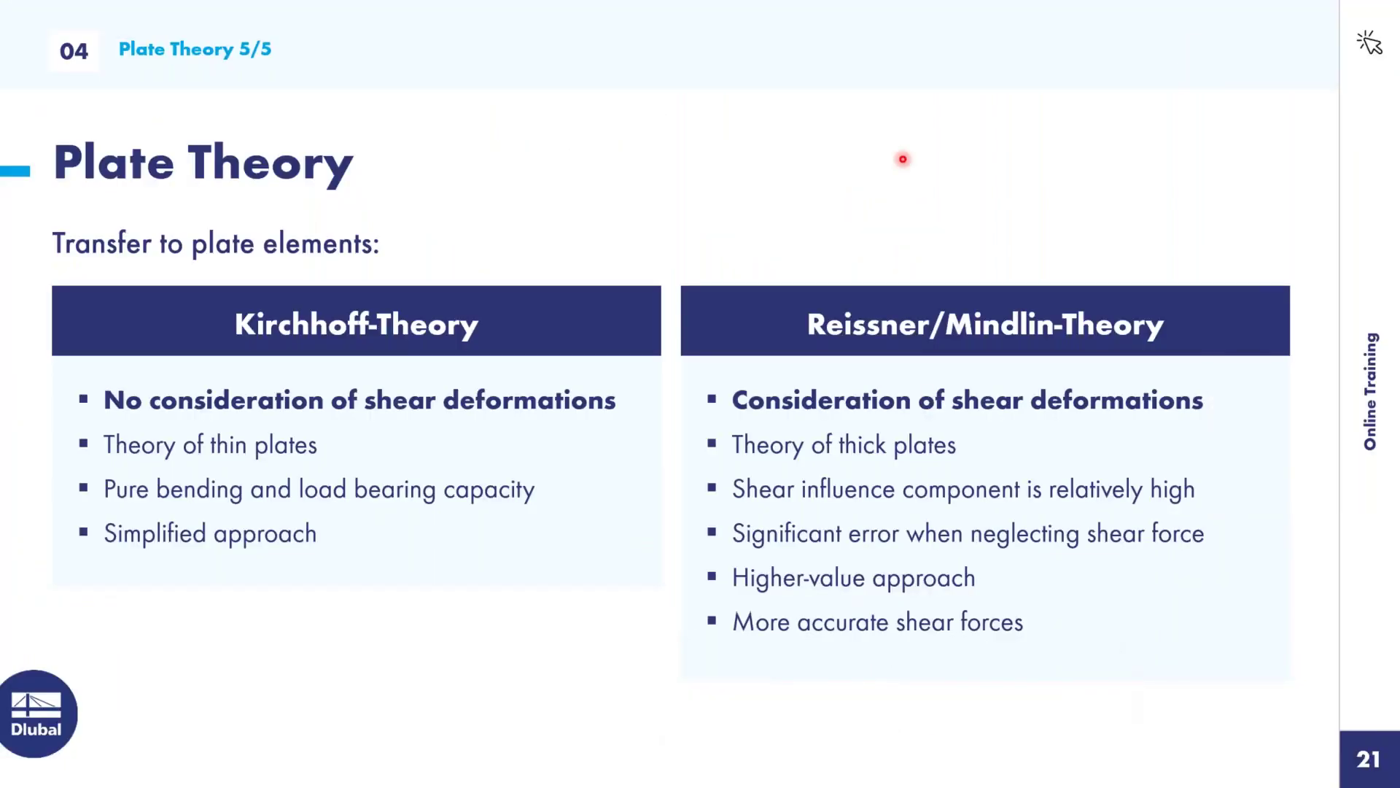
key(Right)
key(Right)
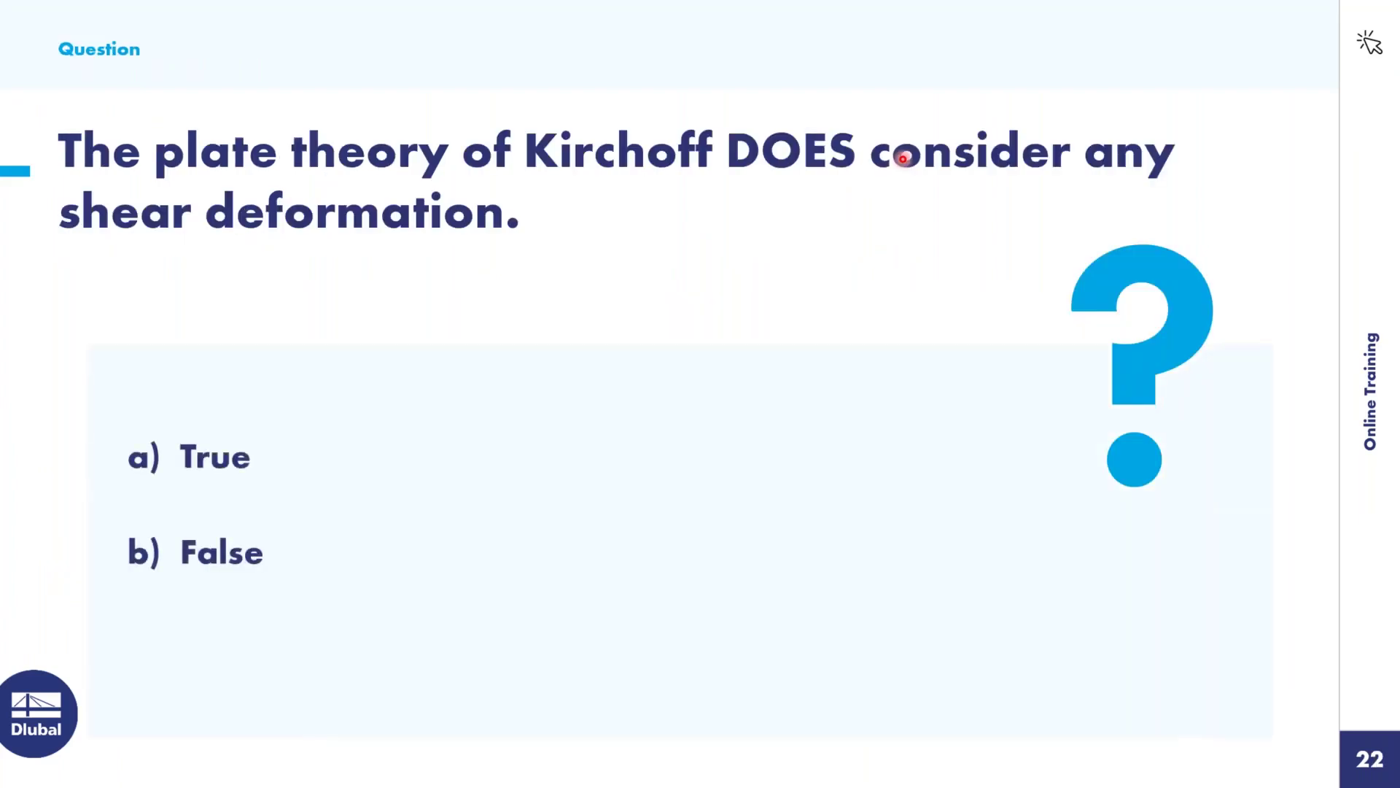
key(Right)
key(Right)
key(Right)
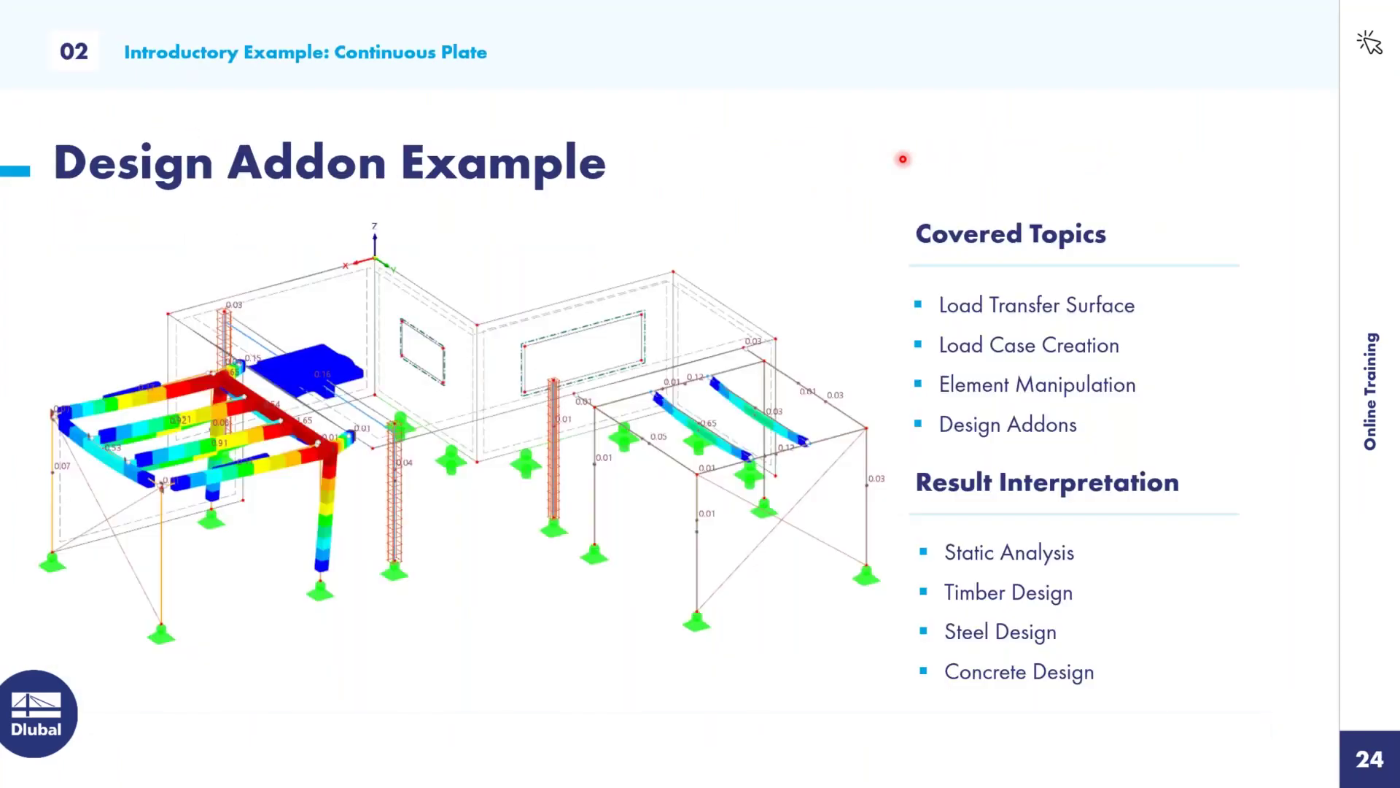
Step: Return to Plate Theory slide 21, and present the Kirchhoff shear deformation question on slide 22 with its True and False answers
key(Left)
key(Left)
key(Left)
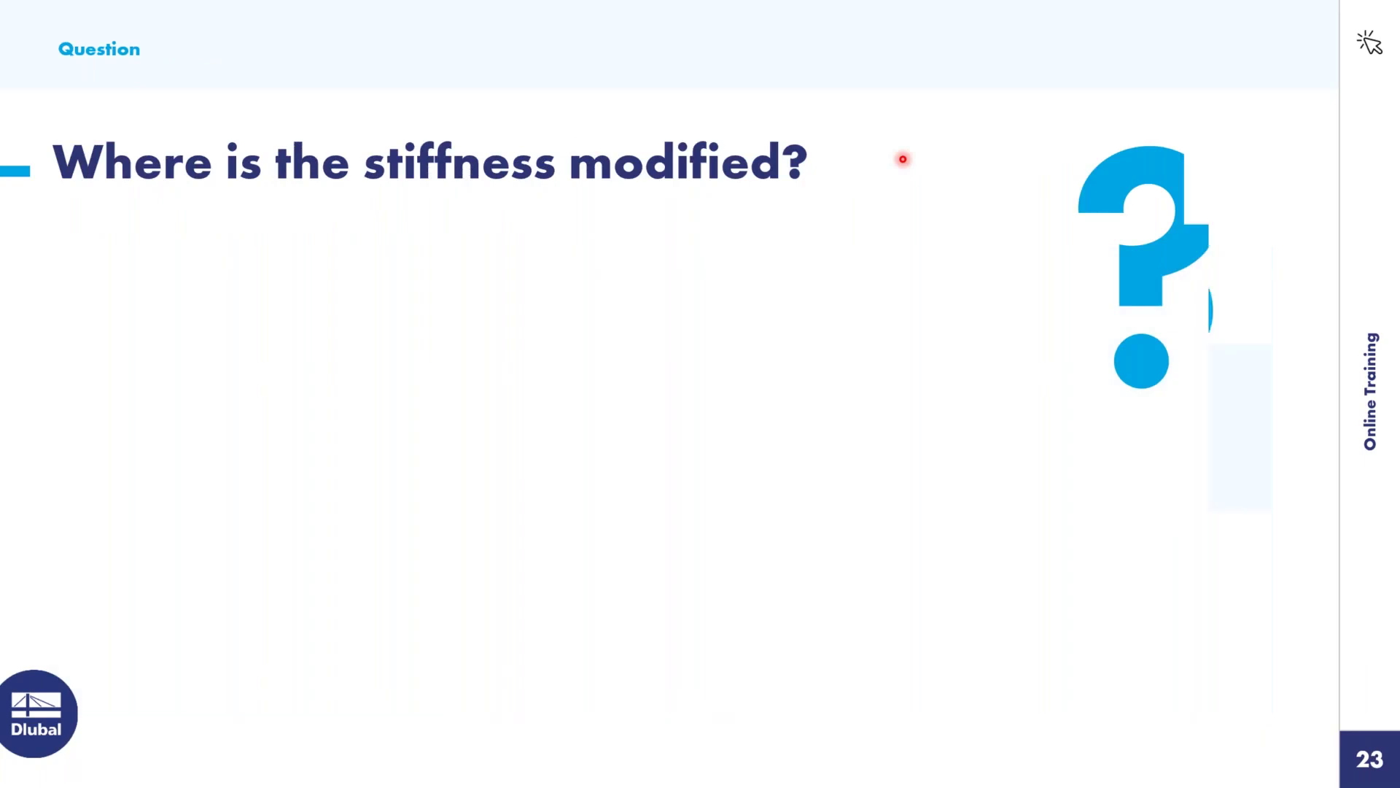
key(Left)
key(Left)
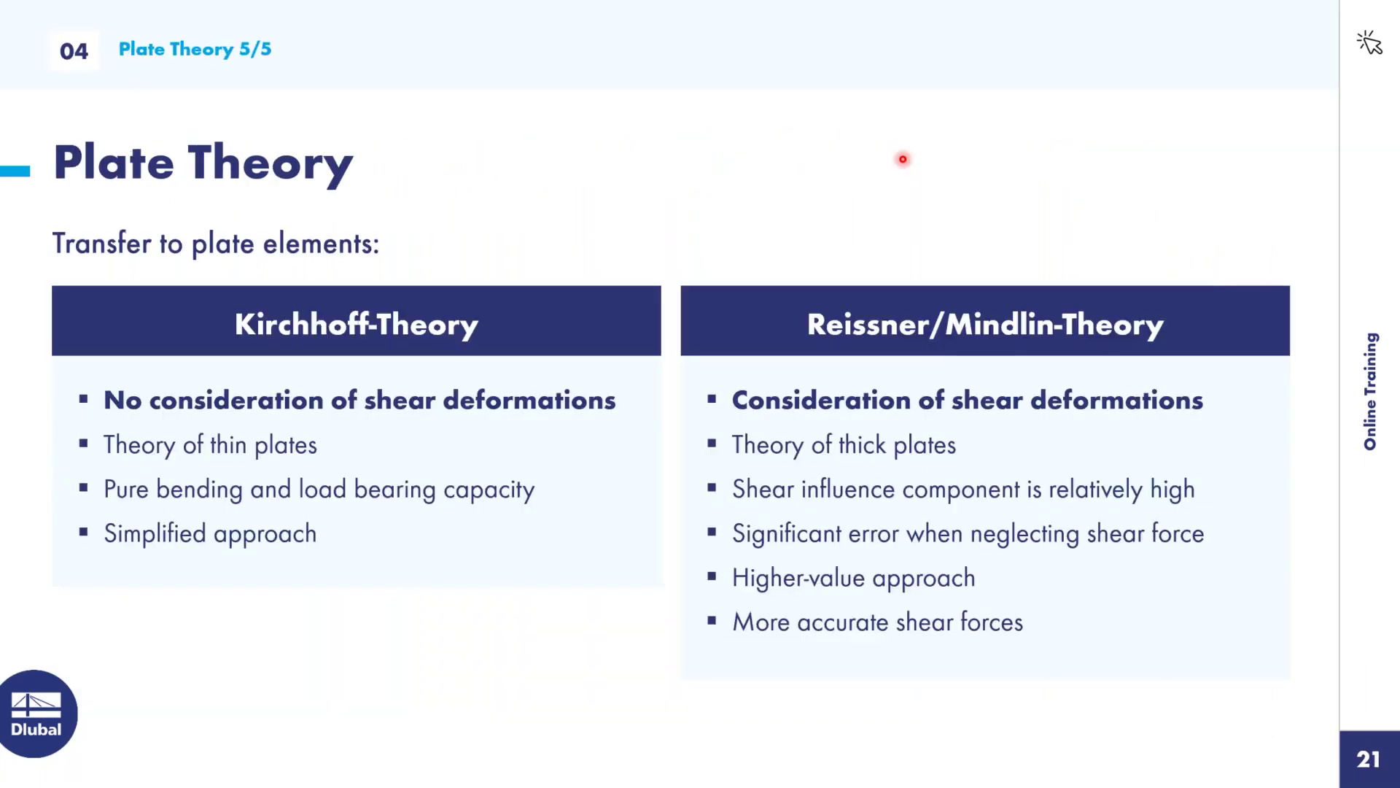
key(Right)
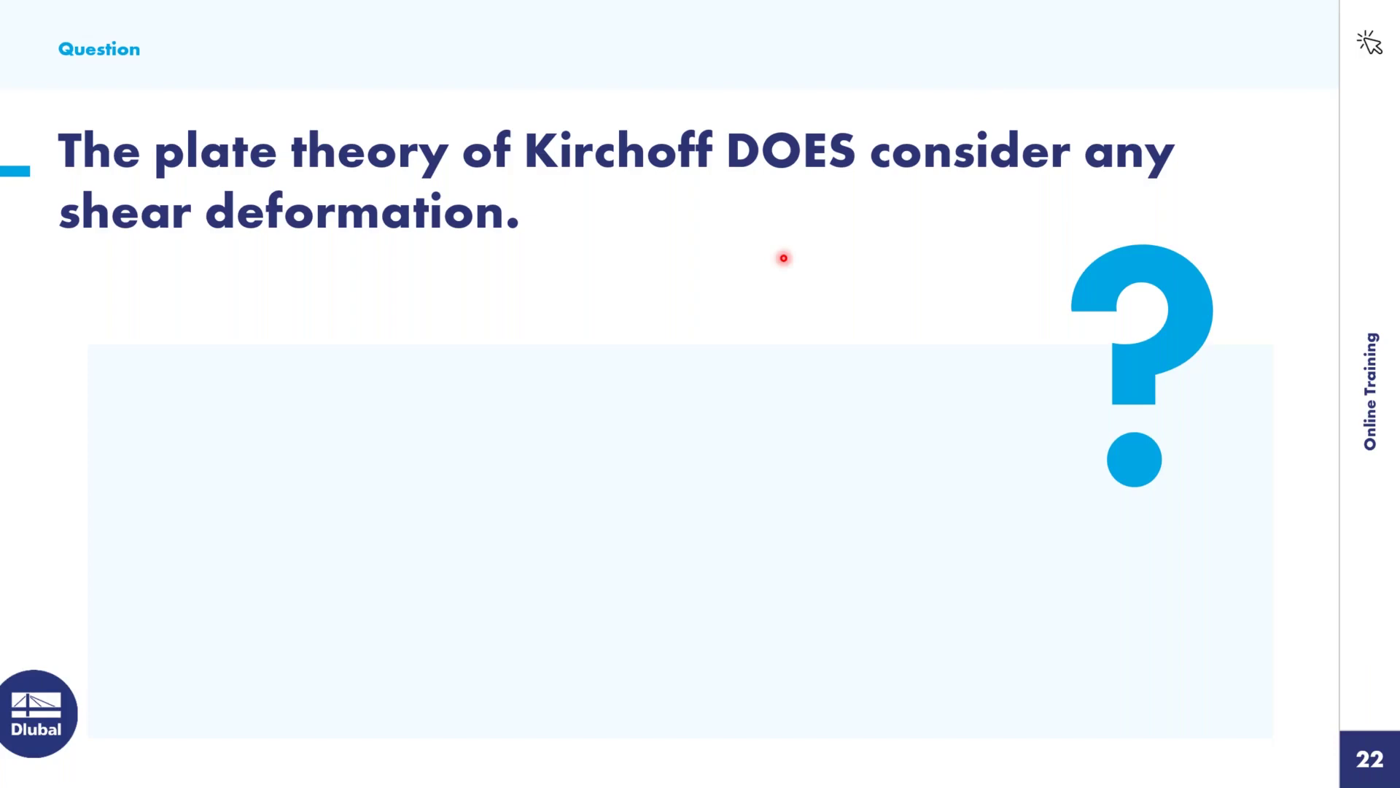
key(Right)
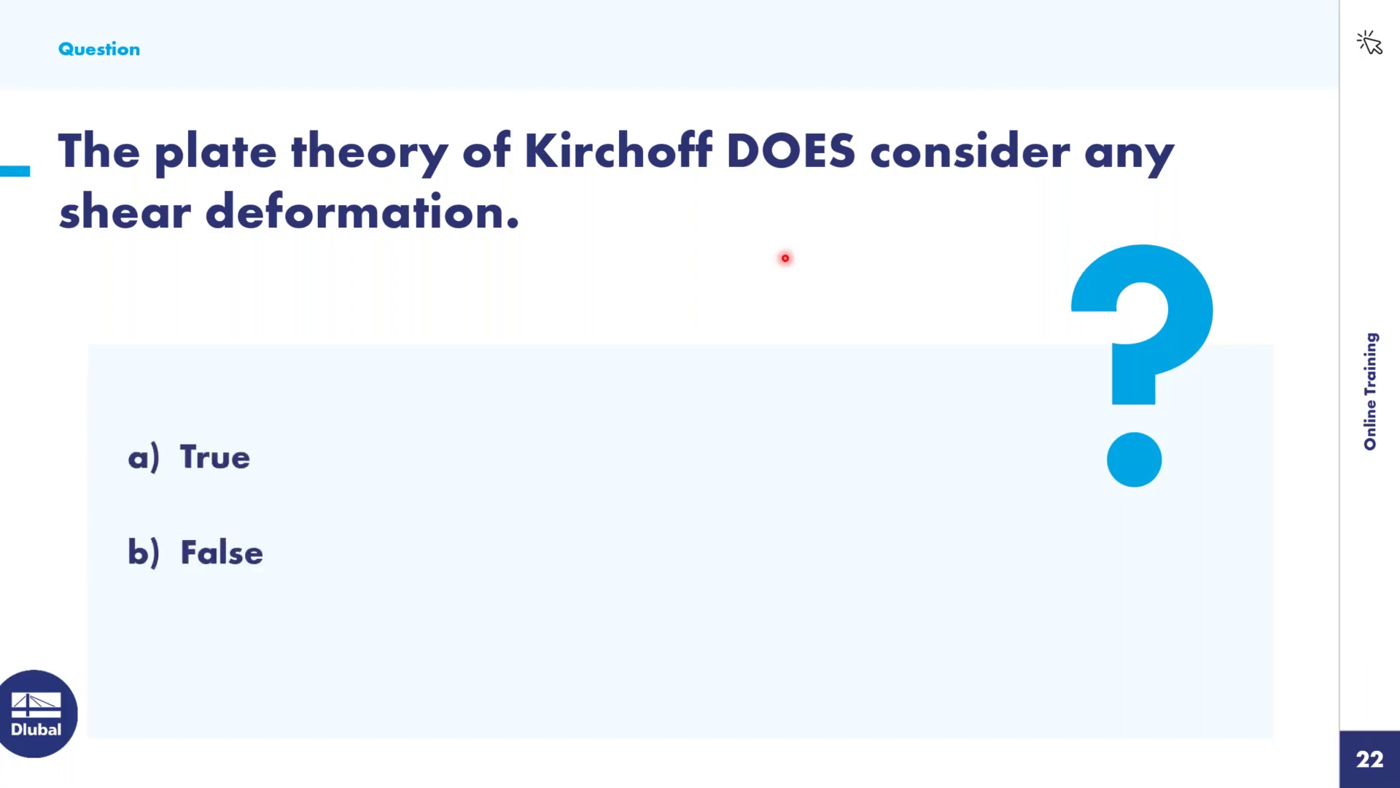